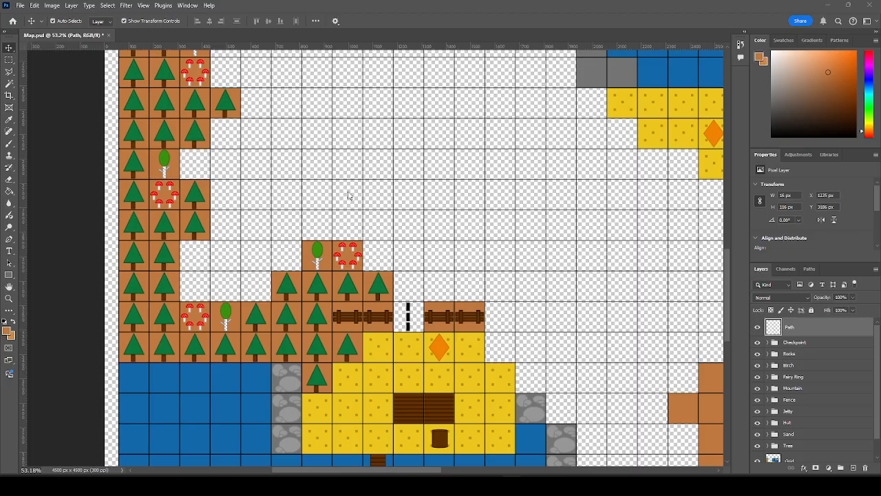
# Examine the whole map and the stored tile layers inside the BACKUPS group.
pyautogui.scroll(-3, 375, 183)
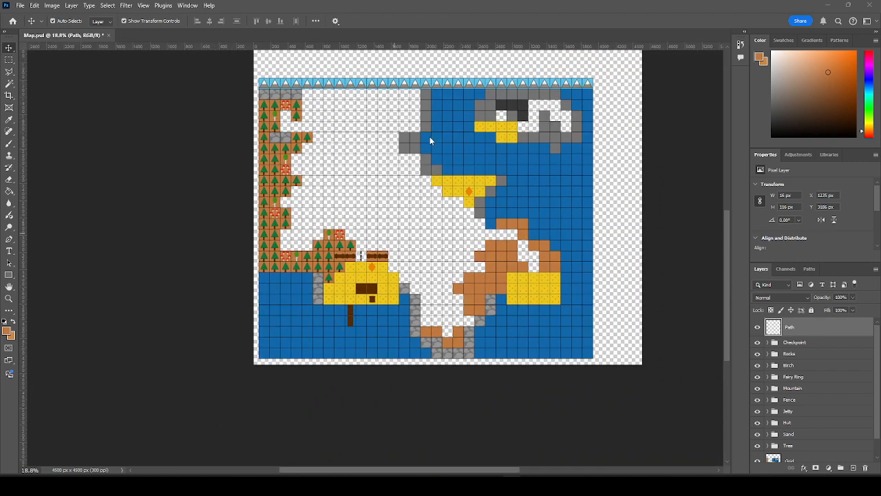
pyautogui.scroll(2, 430, 137)
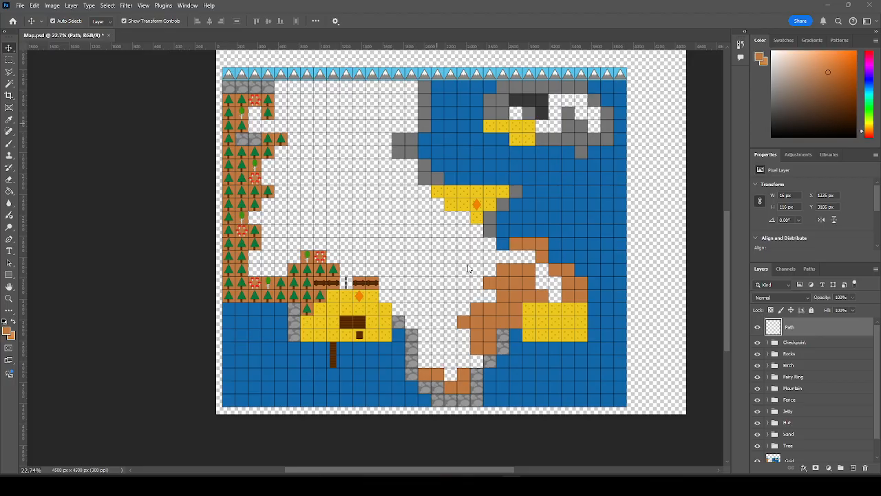
pyautogui.scroll(1, 470, 259)
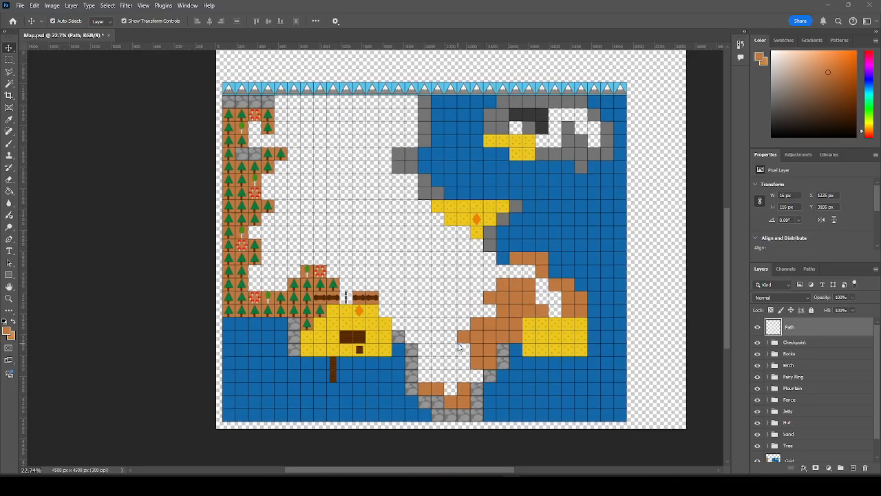
pyautogui.scroll(-1, 771, 440)
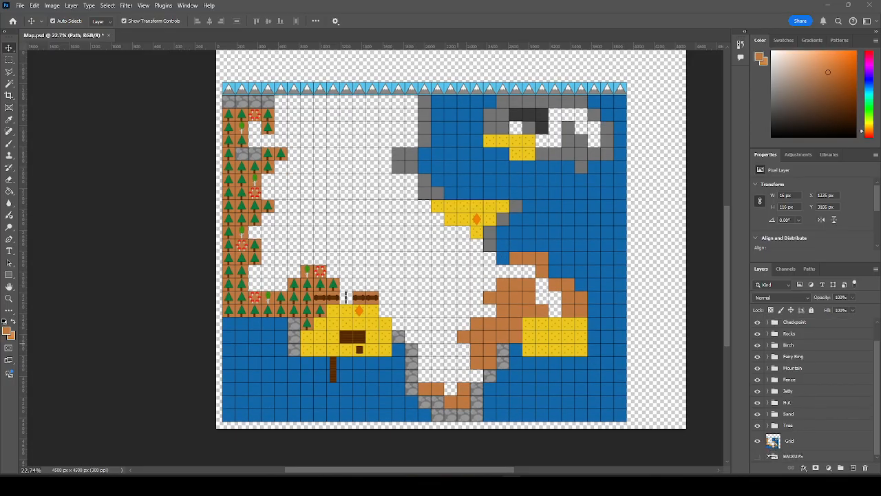
pyautogui.click(768, 456)
pyautogui.scroll(-3, 814, 421)
pyautogui.scroll(2, 815, 422)
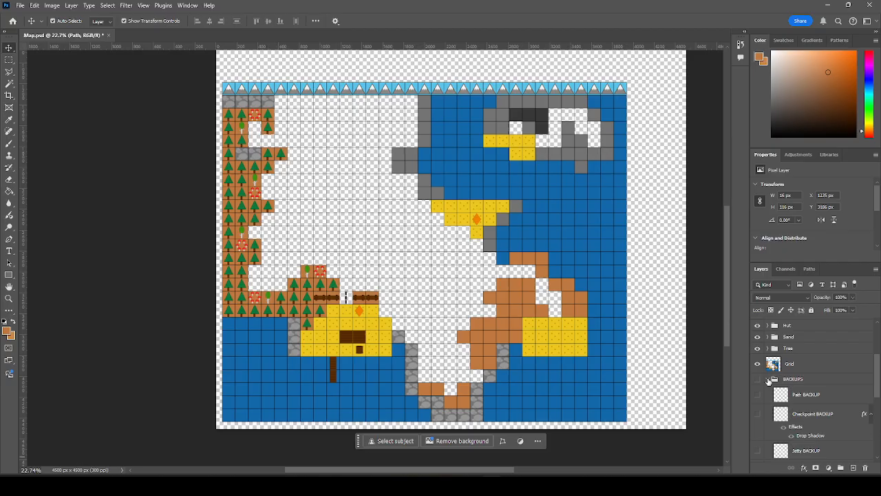
pyautogui.scroll(-5, 781, 409)
pyautogui.scroll(3, 385, 94)
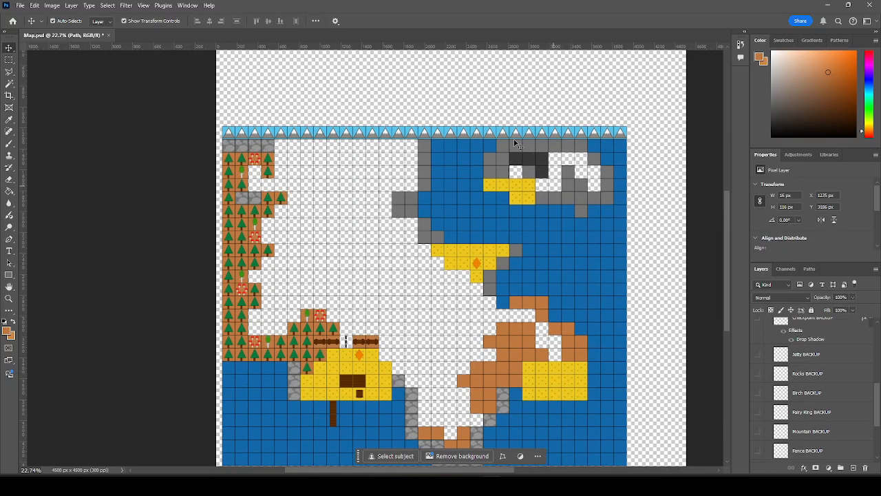
pyautogui.scroll(-4, 386, 94)
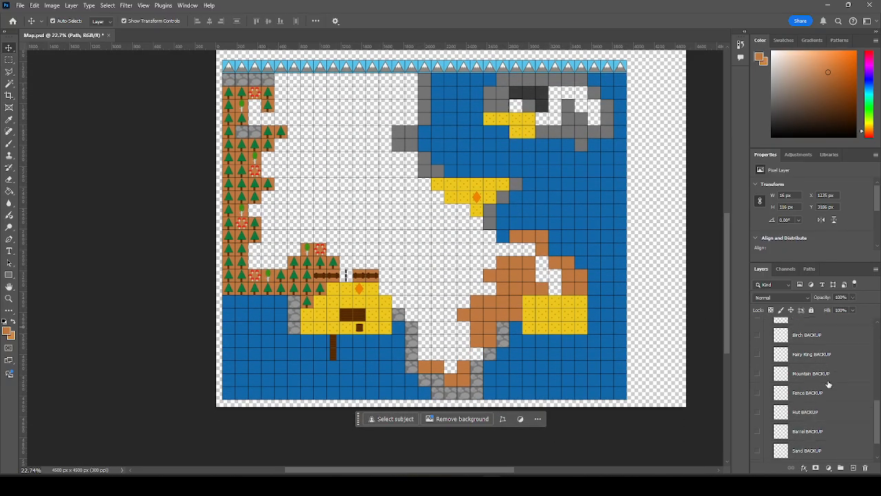
pyautogui.scroll(3, 822, 391)
pyautogui.click(767, 342)
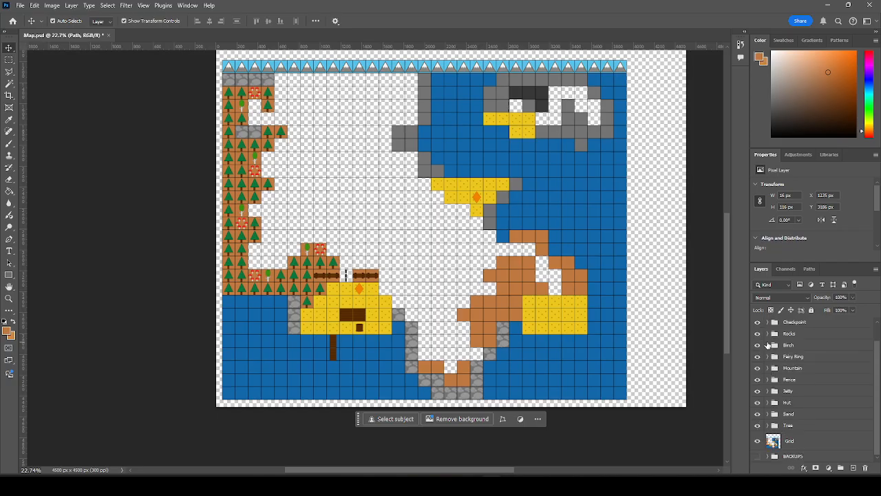
pyautogui.scroll(3, 433, 331)
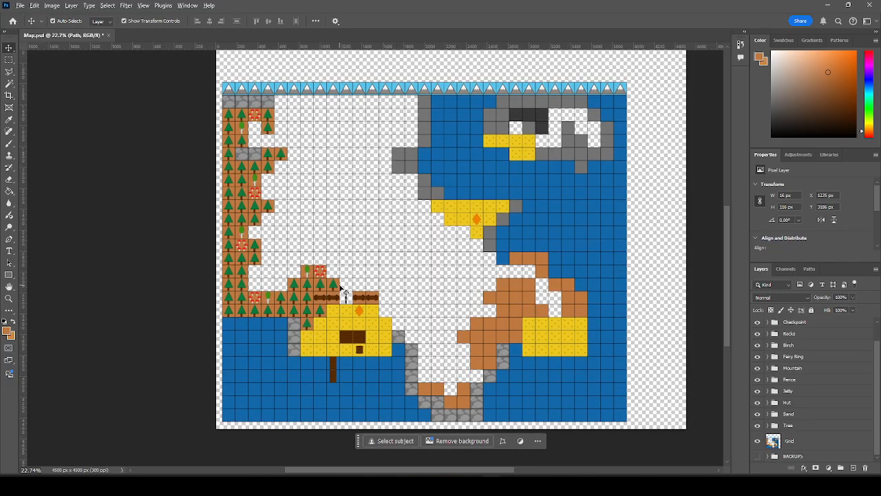
# Show the guides and move the dashed path piece from the gap between the fences up one cell, to Y 3061 px.
pyautogui.scroll(2, 351, 290)
pyautogui.scroll(5, 350, 291)
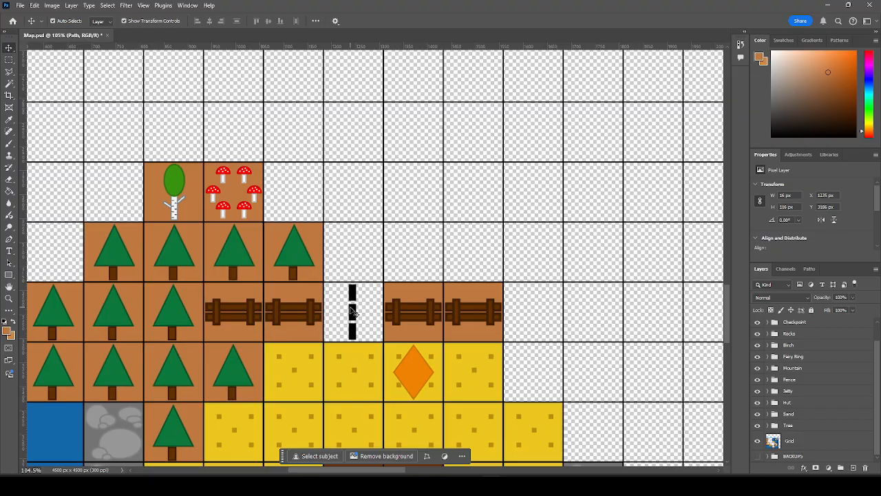
pyautogui.scroll(5, 354, 310)
pyautogui.scroll(-4, 358, 323)
pyautogui.hotkey('ctrl', 'h')
pyautogui.scroll(3, 353, 316)
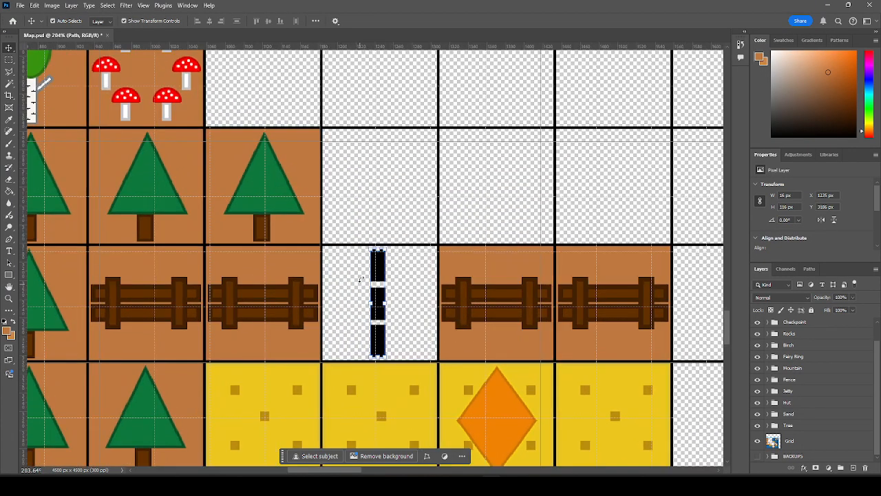
pyautogui.moveTo(379, 268); pyautogui.dragTo(386, 149)
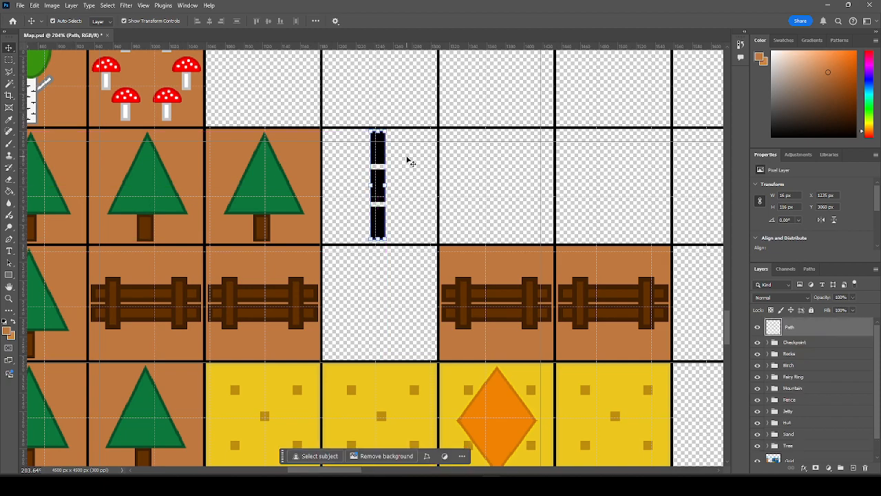
pyautogui.press('Down')
pyautogui.press('Down')
pyautogui.press('Up')
pyautogui.click(482, 175)
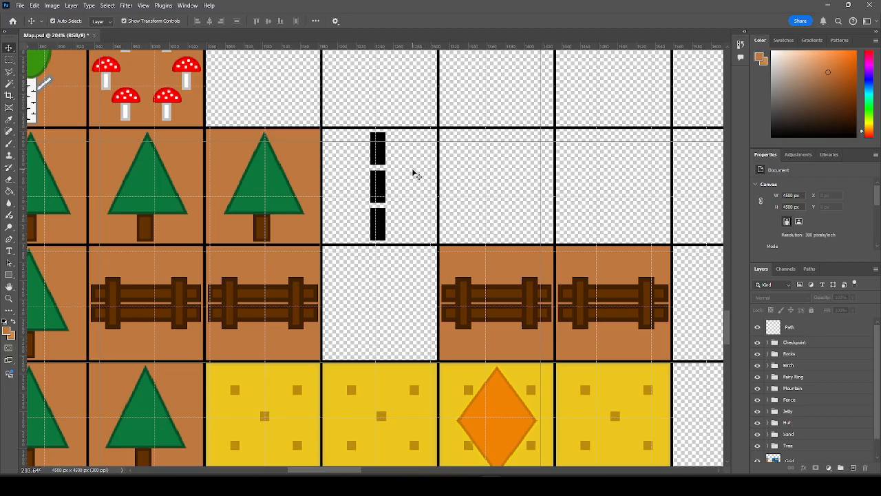
# Create a layer group named Path and place the Path layer inside it.
pyautogui.scroll(-2, 375, 220)
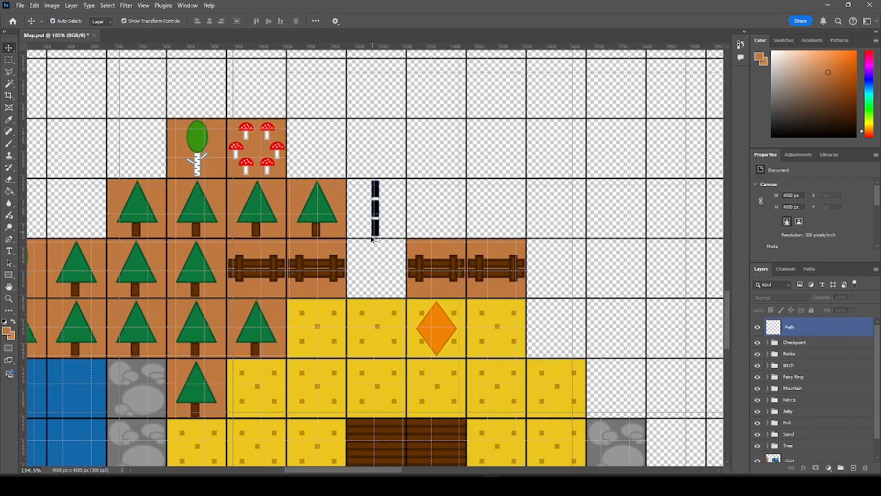
pyautogui.scroll(1, 367, 260)
pyautogui.click(373, 262)
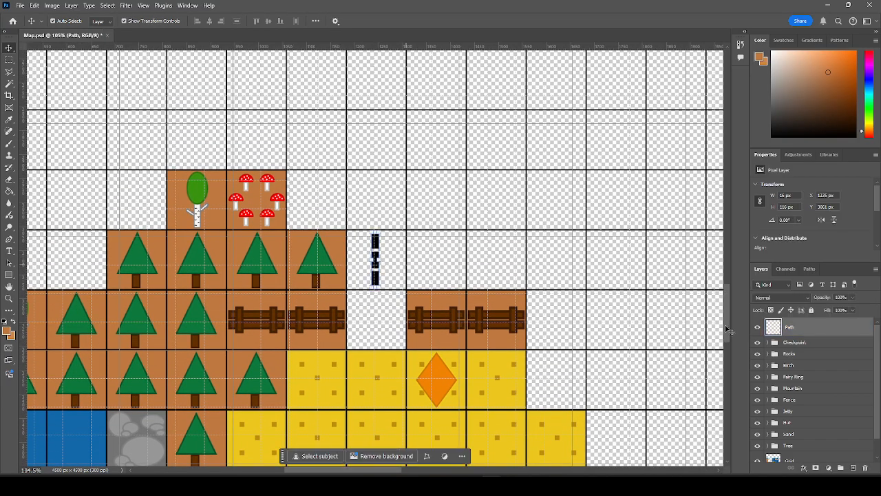
pyautogui.rightClick(817, 329)
pyautogui.click(841, 469)
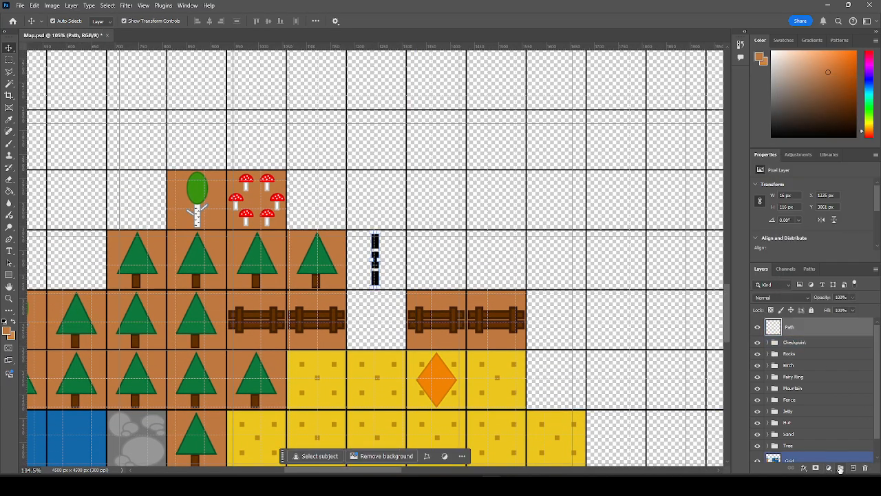
pyautogui.click(840, 467)
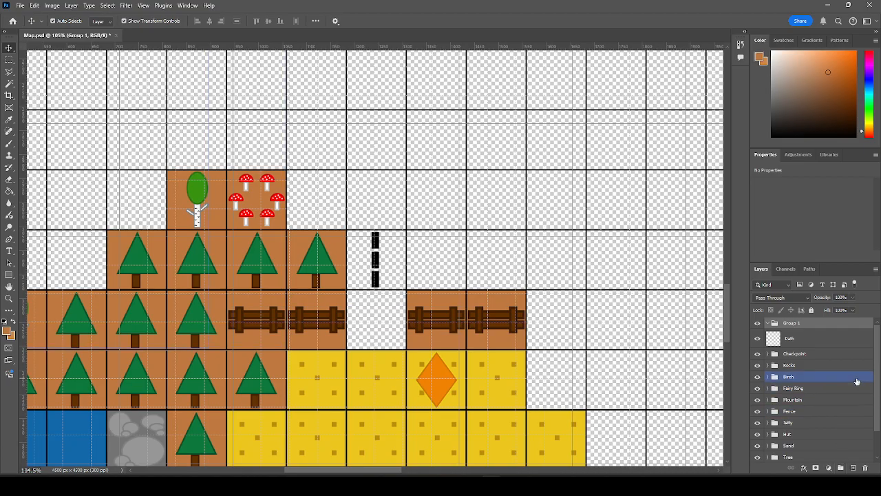
pyautogui.doubleClick(798, 324)
pyautogui.write('Path')
pyautogui.press('Return')
pyautogui.moveTo(825, 338); pyautogui.dragTo(803, 324)
# Check what the Checkpoint, Rocks and Path groups contain by hiding each one and showing it again.
pyautogui.click(758, 354)
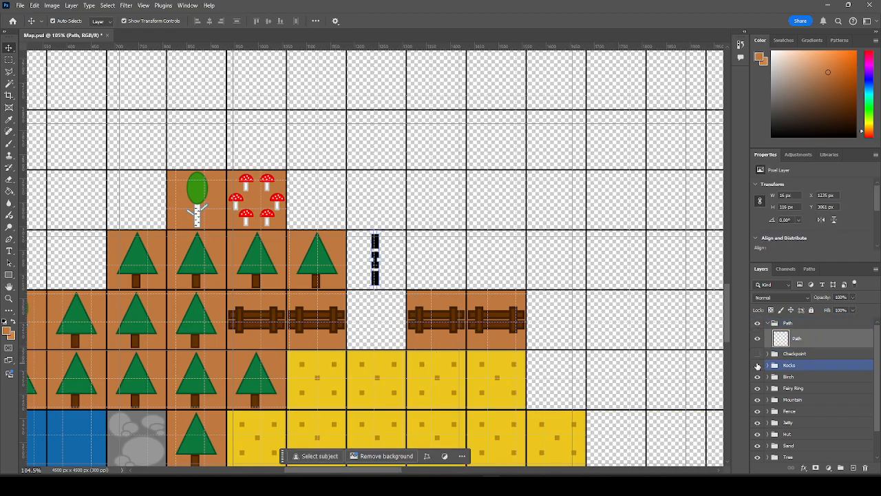
pyautogui.click(758, 365)
pyautogui.click(758, 355)
pyautogui.click(758, 366)
pyautogui.click(758, 324)
pyautogui.click(758, 324)
# Collapse the Path group and clear the layer selection.
pyautogui.click(797, 336)
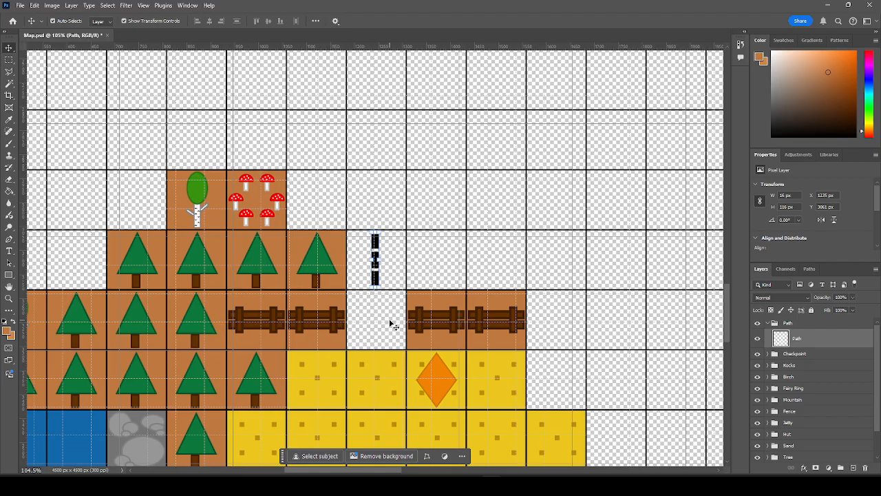
pyautogui.click(795, 354)
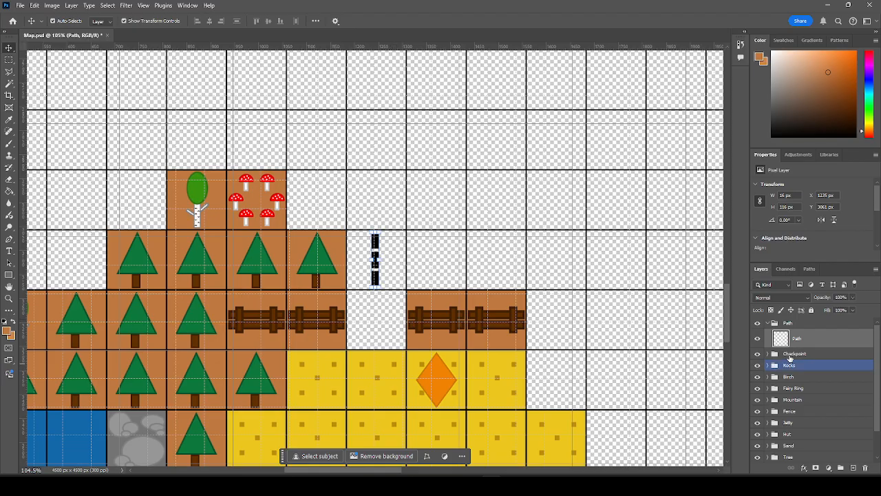
pyautogui.click(810, 338)
pyautogui.click(776, 323)
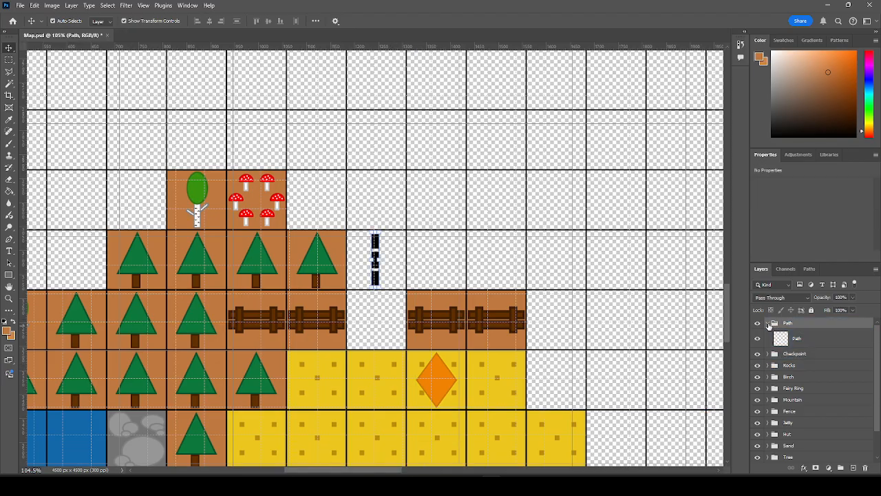
pyautogui.click(768, 324)
pyautogui.click(389, 203)
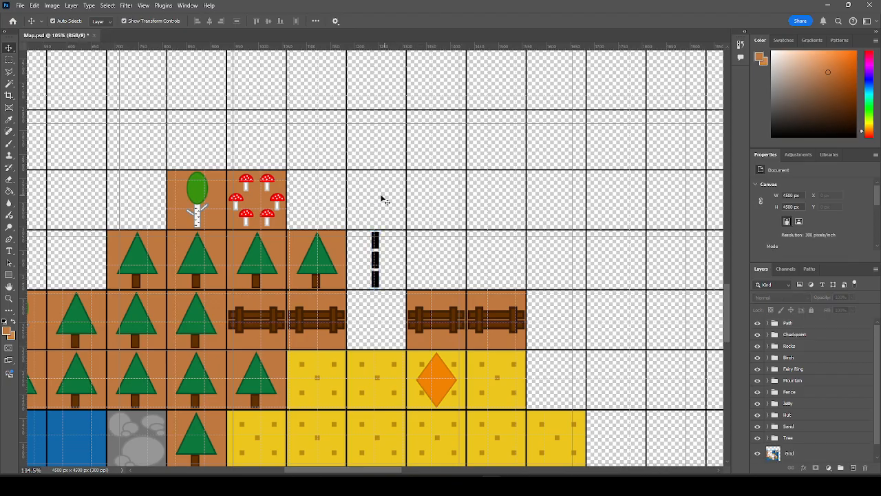
# Choose the Ellipse tool and set its stroke colour to light blue #4f84ee.
pyautogui.scroll(2, 383, 197)
pyautogui.scroll(3, 369, 180)
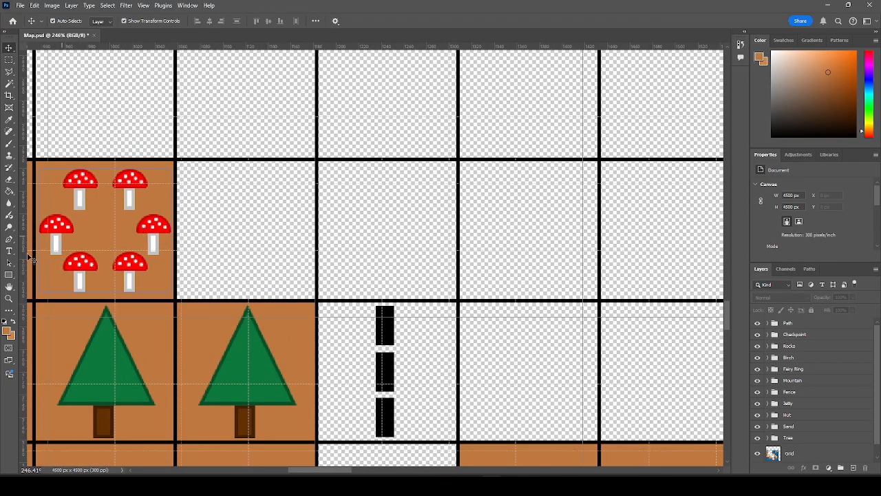
pyautogui.rightClick(11, 279)
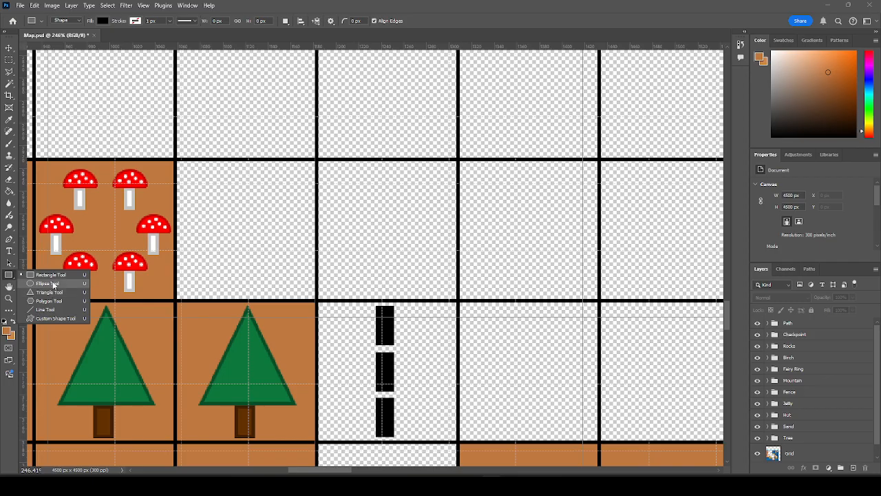
pyautogui.click(55, 285)
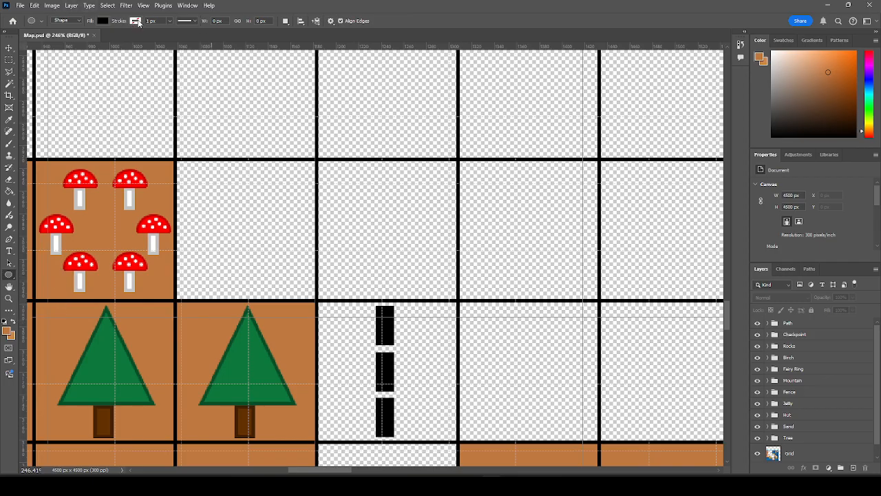
pyautogui.click(137, 22)
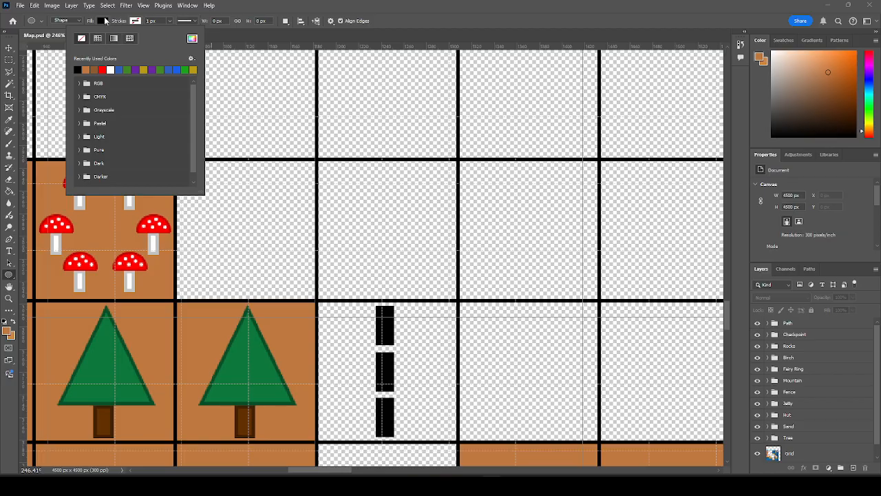
pyautogui.click(176, 70)
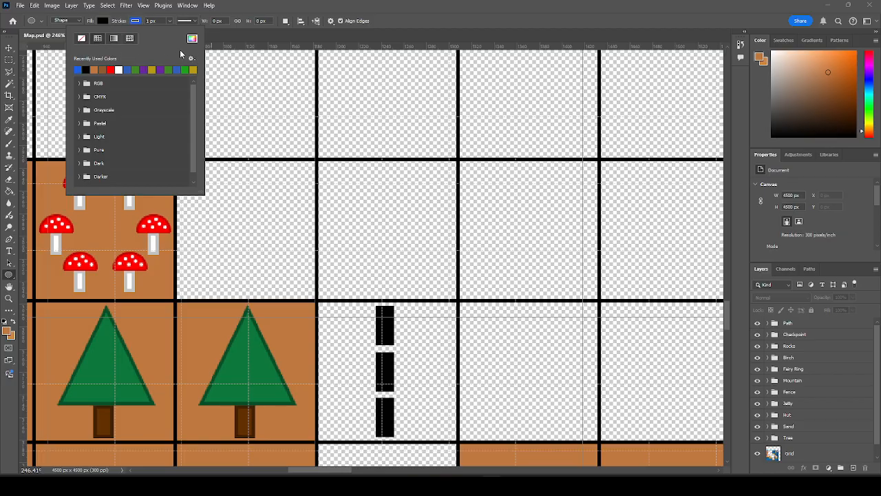
pyautogui.click(191, 40)
pyautogui.moveTo(192, 241); pyautogui.dragTo(174, 238)
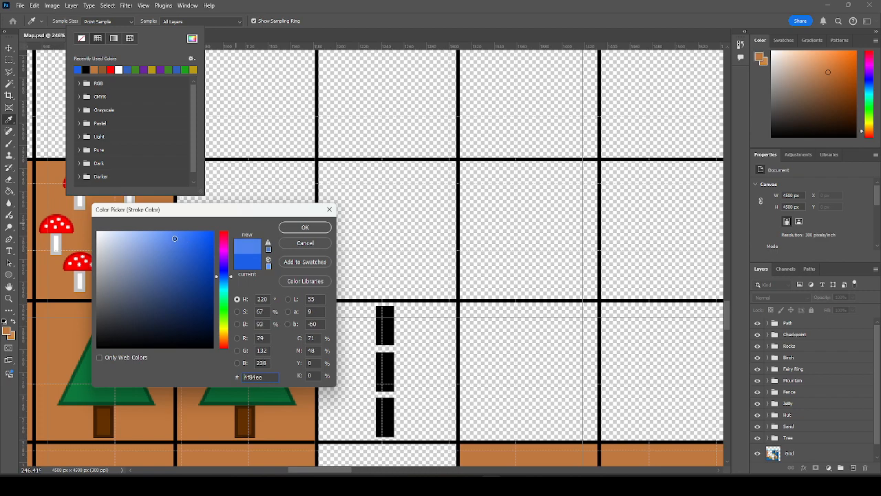
pyautogui.click(305, 228)
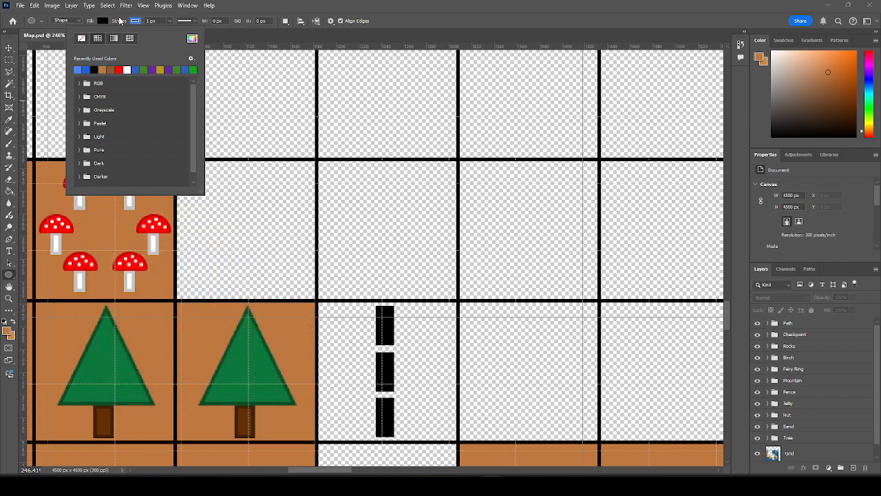
# Set the ellipse fill to the recently used light blue and its stroke to the darker blue.
pyautogui.click(136, 23)
pyautogui.click(103, 20)
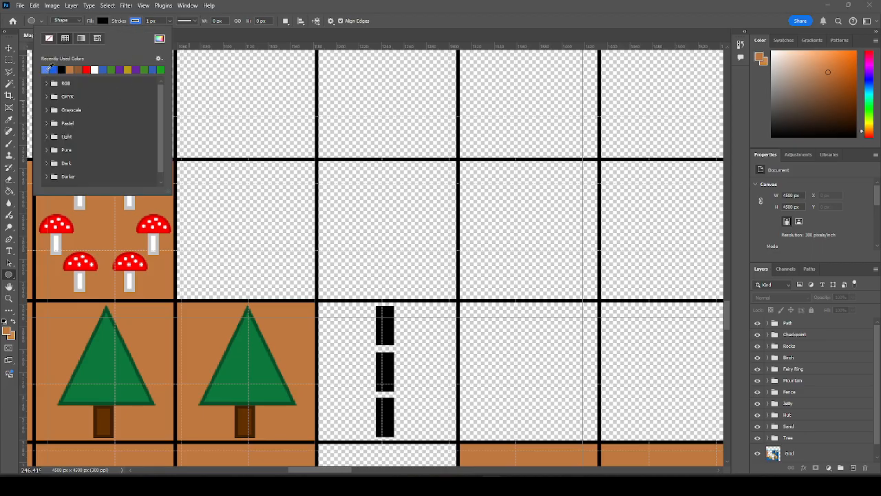
pyautogui.click(46, 69)
pyautogui.click(136, 20)
pyautogui.doubleClick(135, 20)
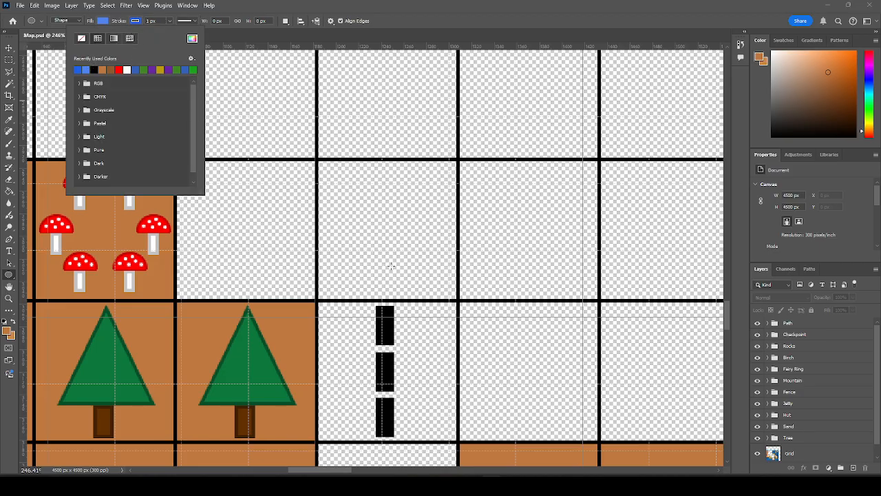
# Try a blue circle about 84 px wide with a 1 px stroke in the gap between the fences, and undo it.
pyautogui.scroll(-5, 389, 266)
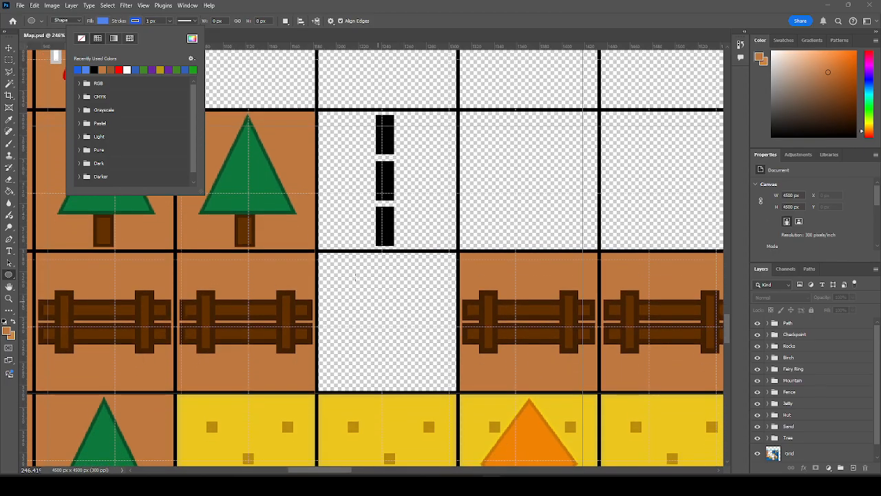
pyautogui.click(395, 285)
pyautogui.moveTo(353, 276)
pyautogui.mouseDown()
pyautogui.moveTo(413, 335)
pyautogui.moveTo(437, 375)
pyautogui.moveTo(448, 372)
pyautogui.mouseUp()
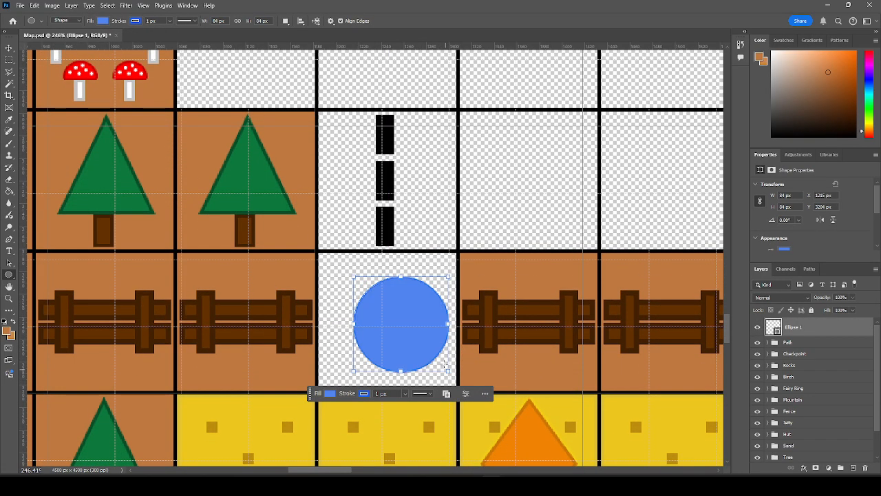
pyautogui.hotkey('ctrl', 'z')
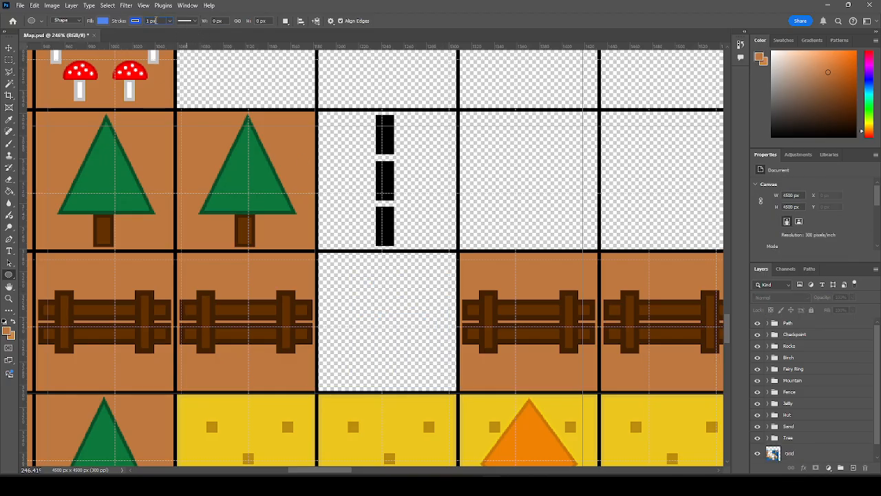
# Set the stroke width to 3 px and draw a circle about 95 px wide in the gap between the fences.
pyautogui.click(172, 23)
pyautogui.write('3')
pyautogui.moveTo(340, 270); pyautogui.dragTo(454, 385)
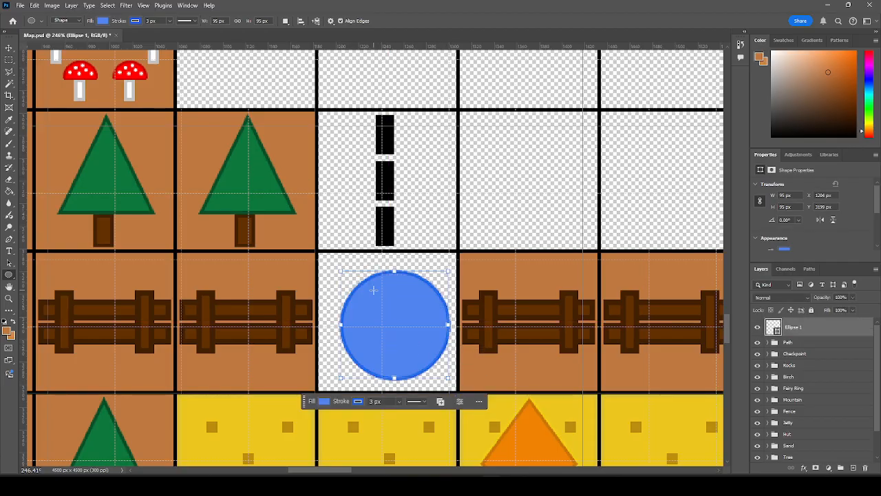
# Delete the blue circle, set the stroke width to 5 px and redraw it about 93 px wide between the fences.
pyautogui.press('Delete')
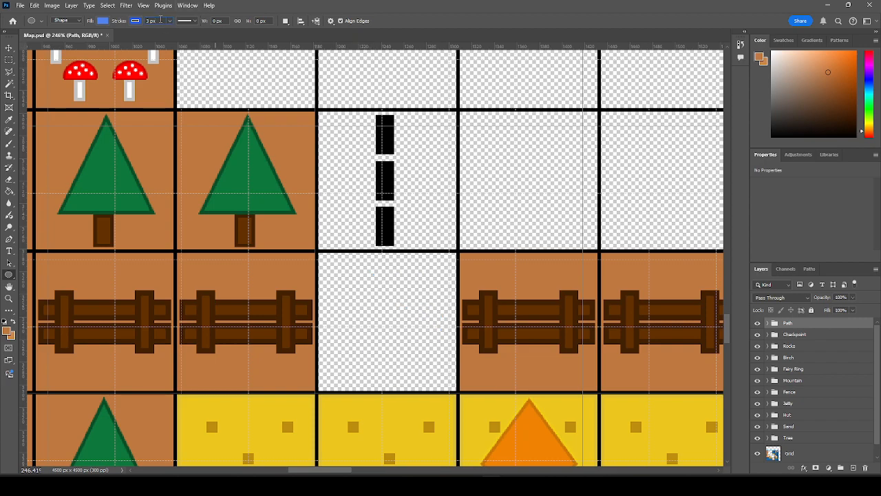
pyautogui.click(160, 21)
pyautogui.write('5')
pyautogui.press('Return')
pyautogui.moveTo(335, 272)
pyautogui.mouseDown()
pyautogui.moveTo(436, 360)
pyautogui.moveTo(439, 376)
pyautogui.mouseUp()
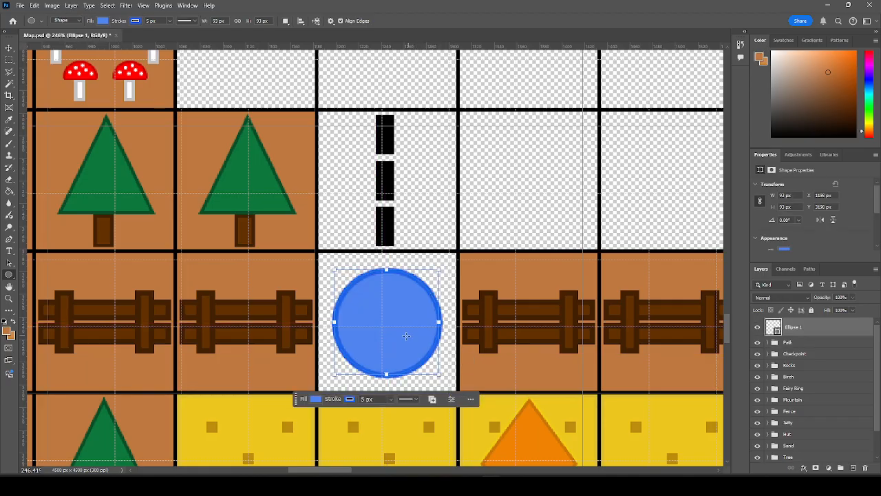
# Nudge the blue circle into the middle of its tile between the fences and deselect it.
pyautogui.click(8, 48)
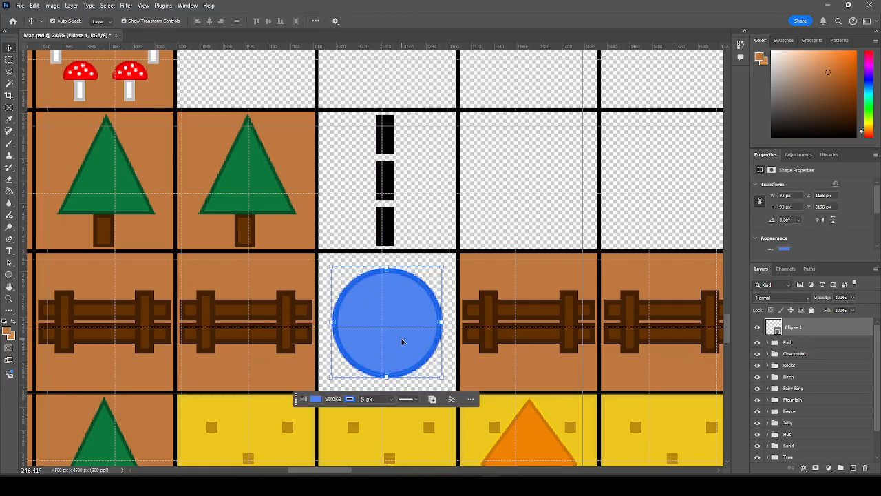
pyautogui.moveTo(404, 348); pyautogui.dragTo(400, 347)
pyautogui.press('Right')
pyautogui.scroll(-10, 405, 345)
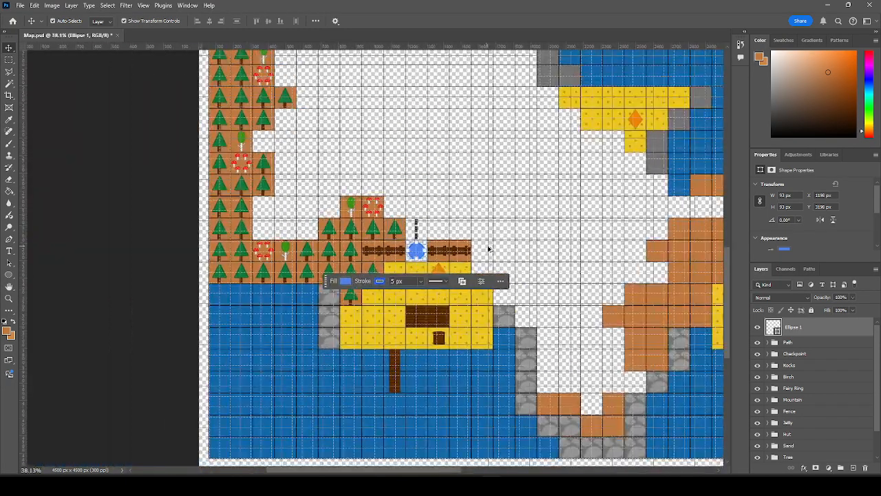
pyautogui.click(159, 191)
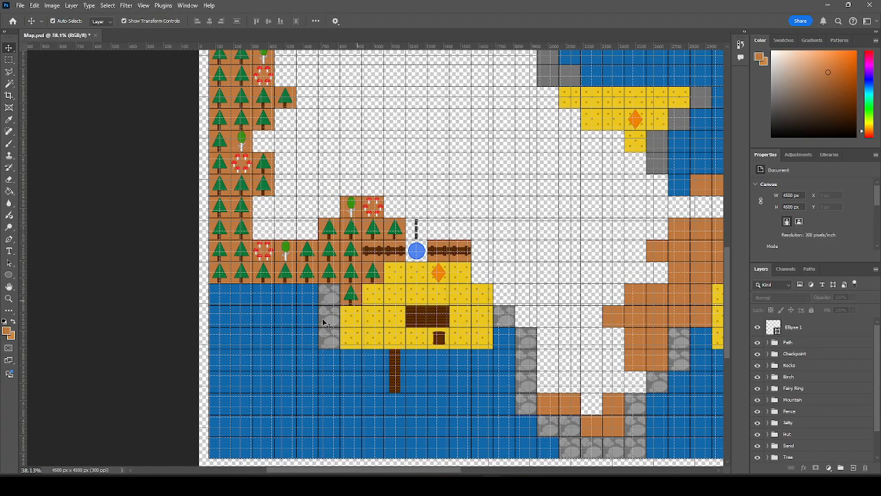
# Rename the blue circle's layer as Wisp A.
pyautogui.scroll(2, 545, 289)
pyautogui.scroll(10, 397, 234)
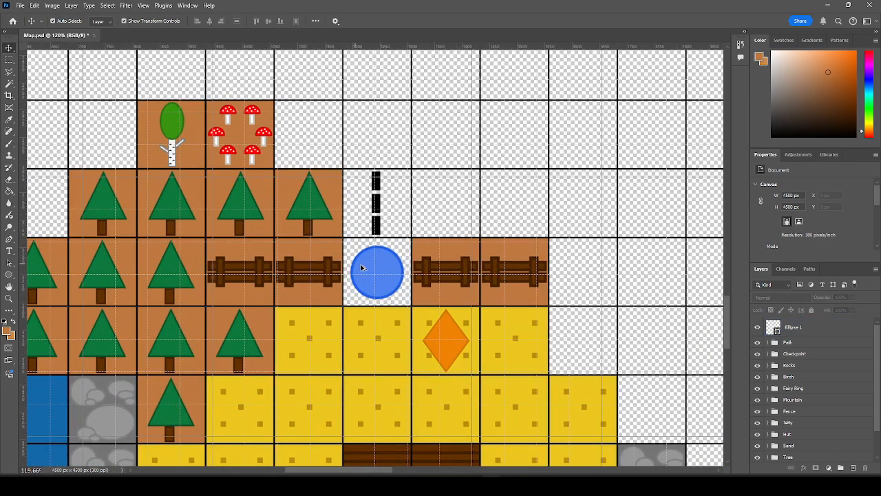
pyautogui.click(397, 254)
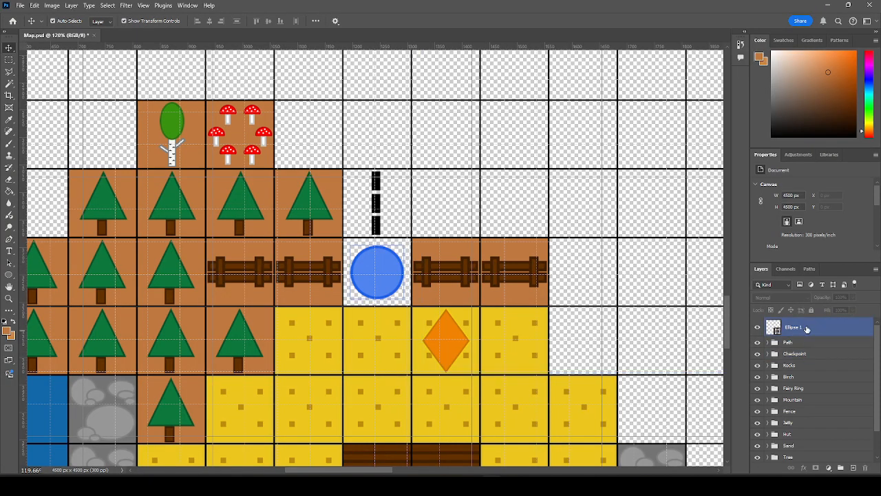
pyautogui.doubleClick(793, 327)
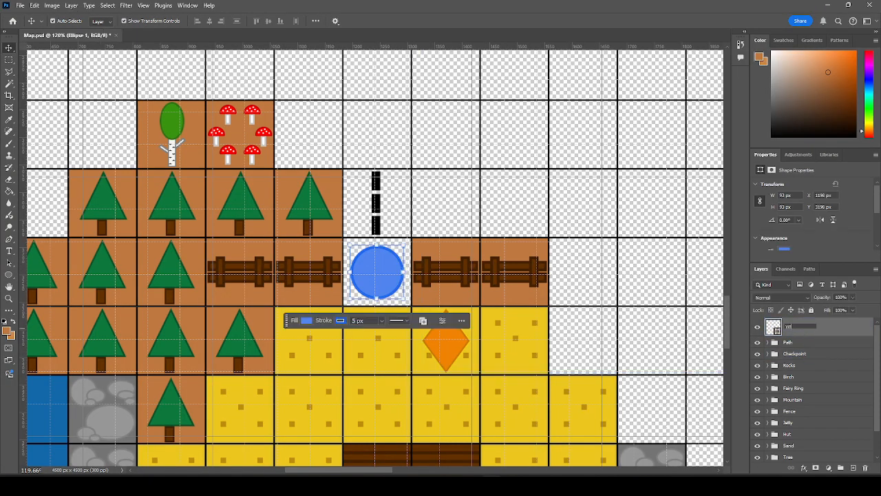
pyautogui.press('Return')
pyautogui.rightClick(797, 329)
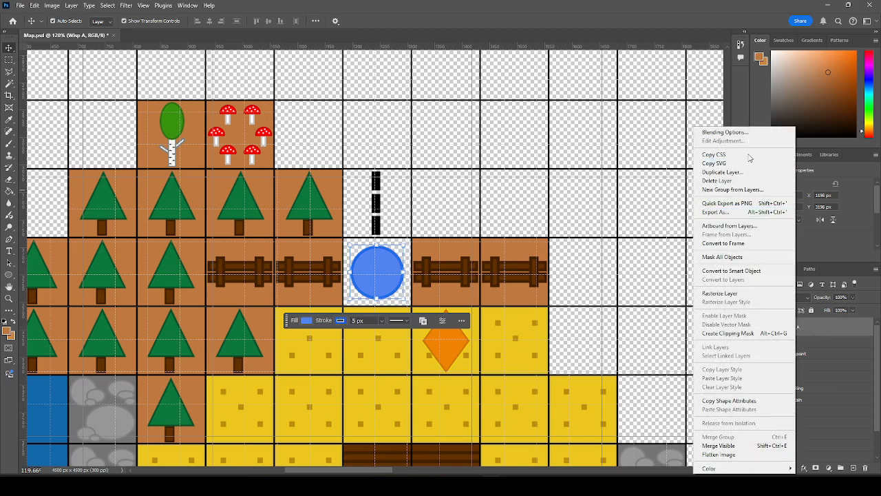
pyautogui.click(819, 322)
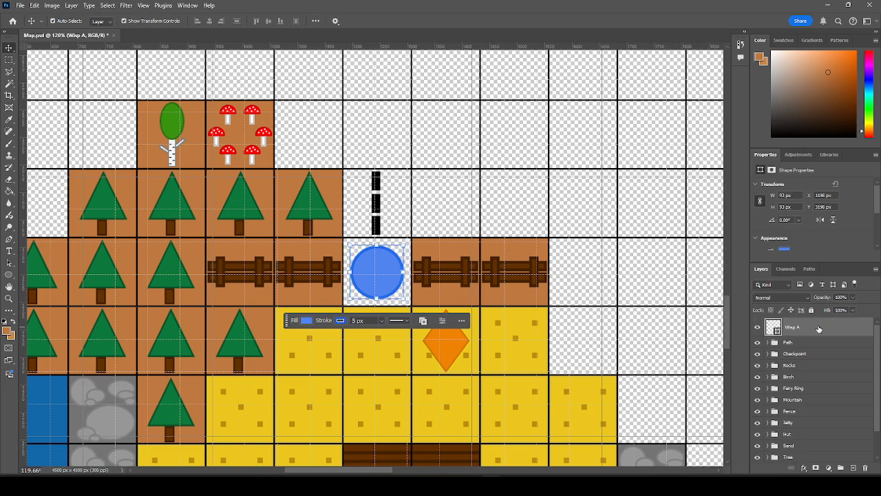
# Duplicate the Wisp A layer as a hidden copy named Wisp A BACKUP and store it in the BACKUPS group.
pyautogui.hotkey('ctrl', 'v')
pyautogui.doubleClick(796, 328)
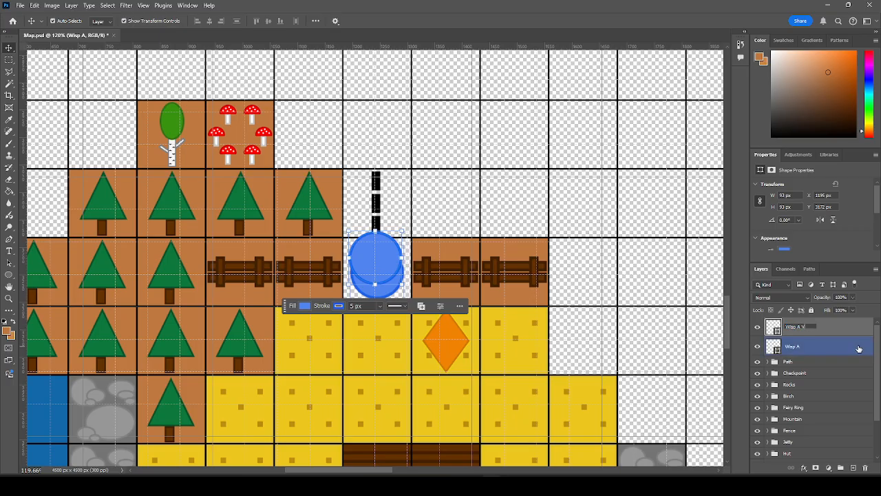
pyautogui.write('BACKUP')
pyautogui.press('Return')
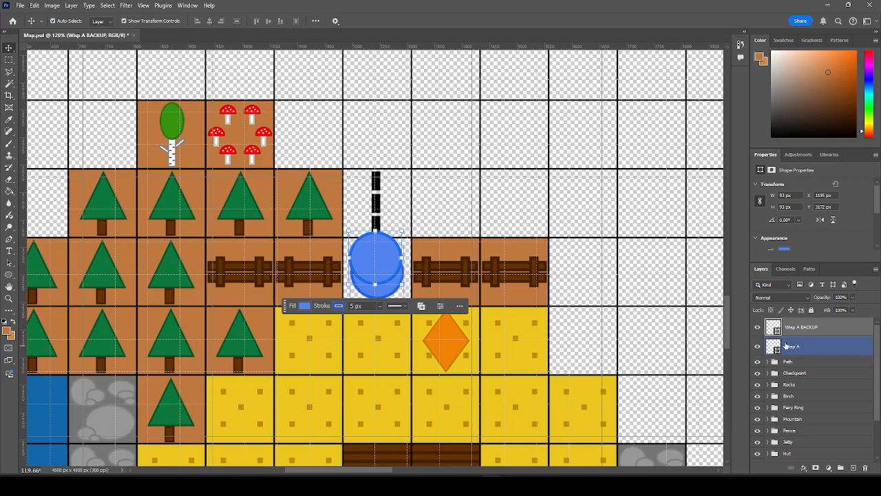
pyautogui.click(758, 327)
pyautogui.moveTo(792, 330); pyautogui.dragTo(800, 463)
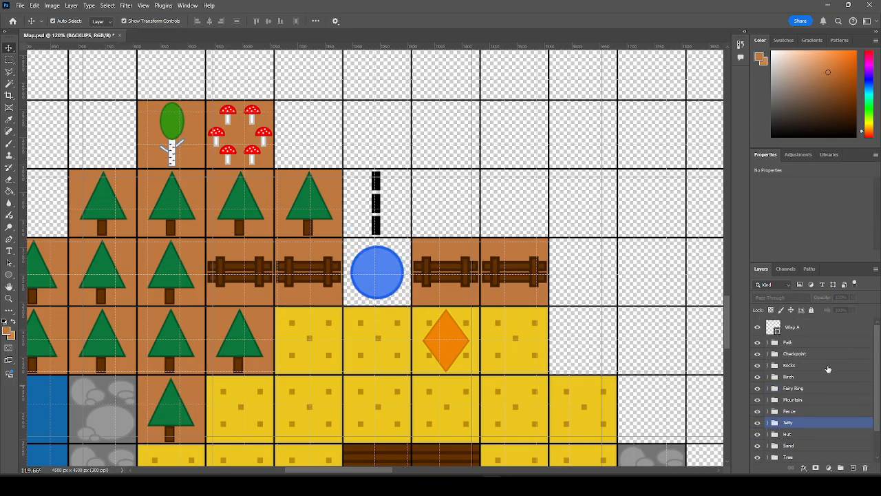
# Create a layer group named Wisp A and put the Wisp A circle layer inside it.
pyautogui.click(799, 327)
pyautogui.click(840, 468)
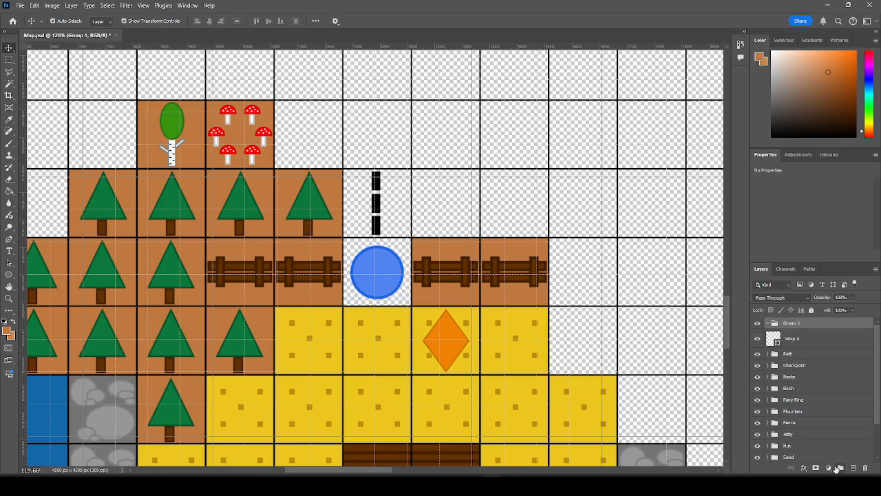
pyautogui.doubleClick(791, 323)
pyautogui.write('Wisp A')
pyautogui.press('Return')
pyautogui.moveTo(806, 343); pyautogui.dragTo(809, 326)
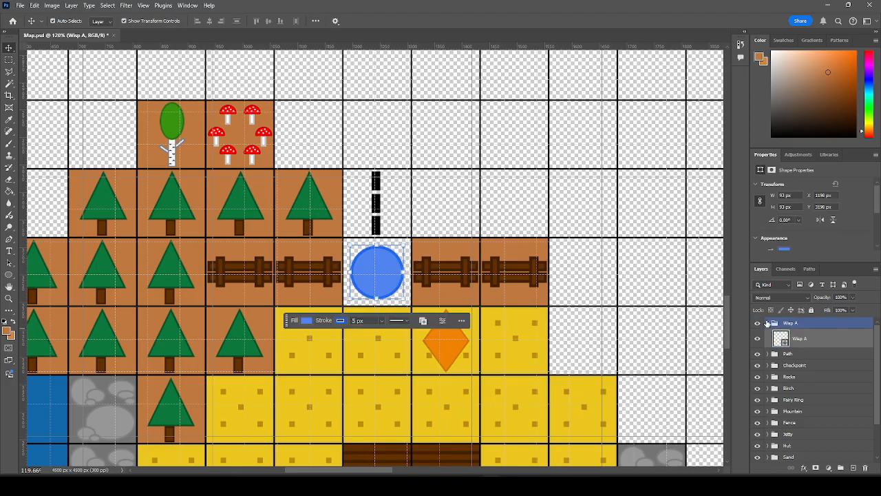
# On the Grid layer, fill the backgrounds of the blue circle tile and the dashed path tile above it with brown.
pyautogui.scroll(-2, 808, 372)
pyautogui.click(807, 392)
pyautogui.click(798, 440)
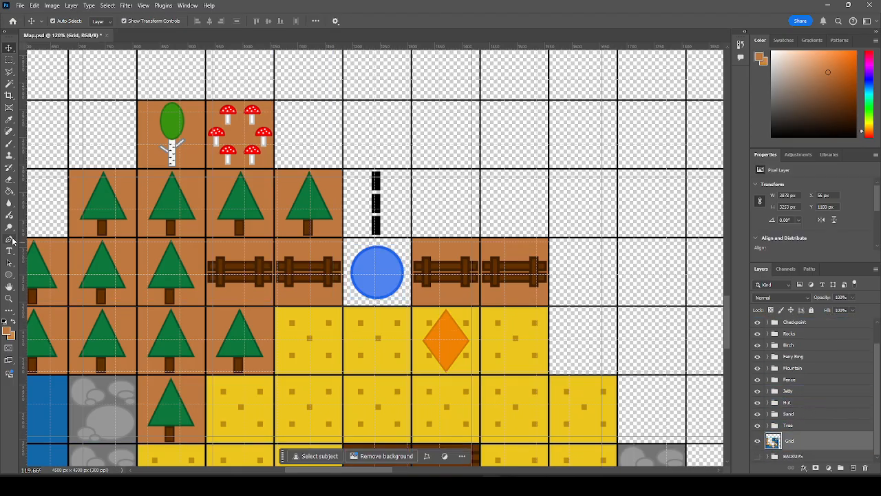
pyautogui.click(9, 191)
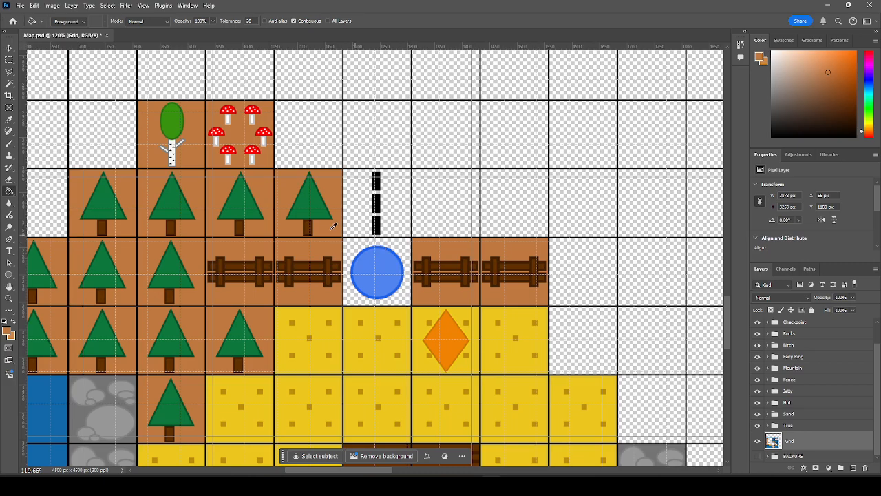
pyautogui.click(351, 251)
pyautogui.click(362, 221)
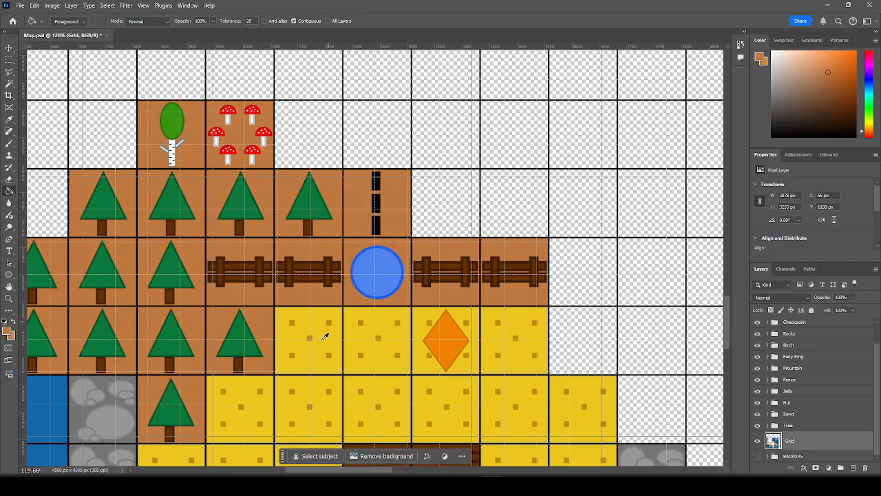
# Fill five empty tiles to the right of the fences with brown, three in the fence row and two in the row beneath.
pyautogui.scroll(-4, 327, 333)
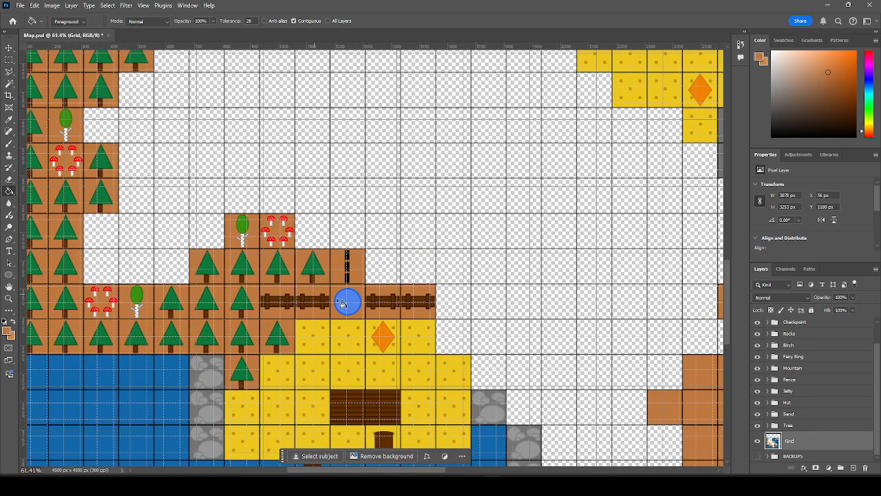
pyautogui.scroll(-1, 369, 338)
pyautogui.scroll(6, 351, 292)
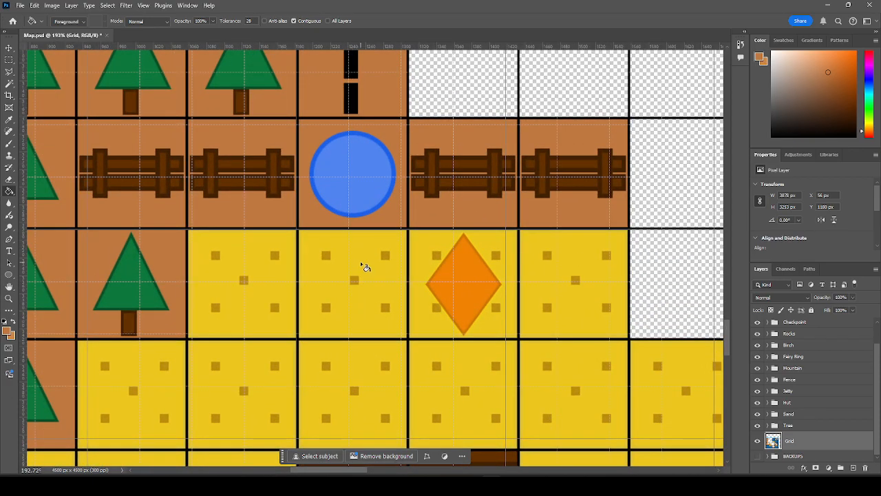
pyautogui.scroll(-5, 356, 299)
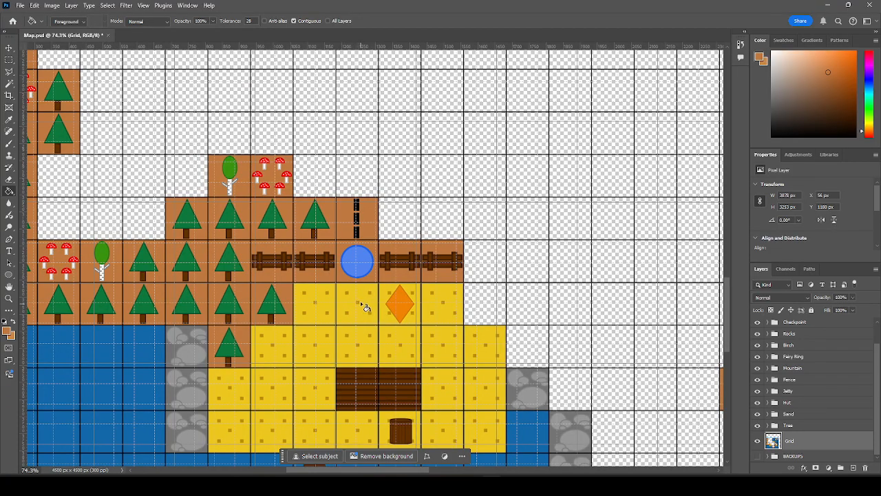
pyautogui.scroll(-2, 360, 317)
pyautogui.scroll(-1, 361, 354)
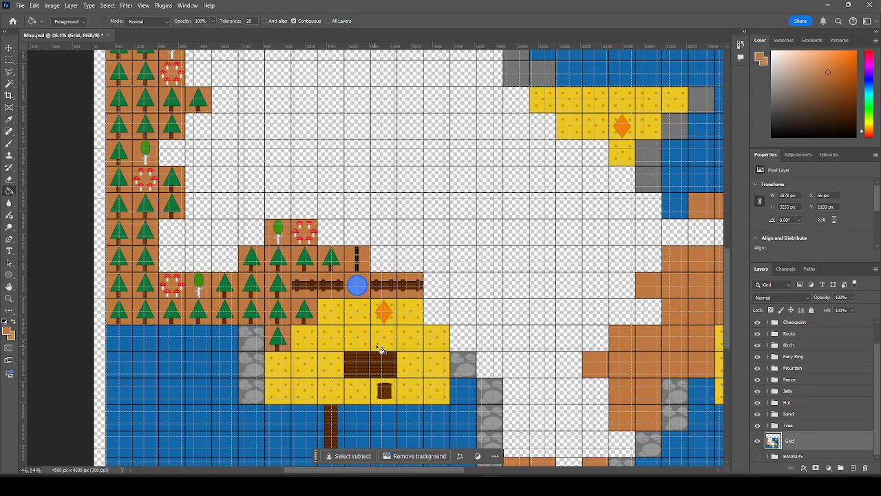
pyautogui.click(441, 289)
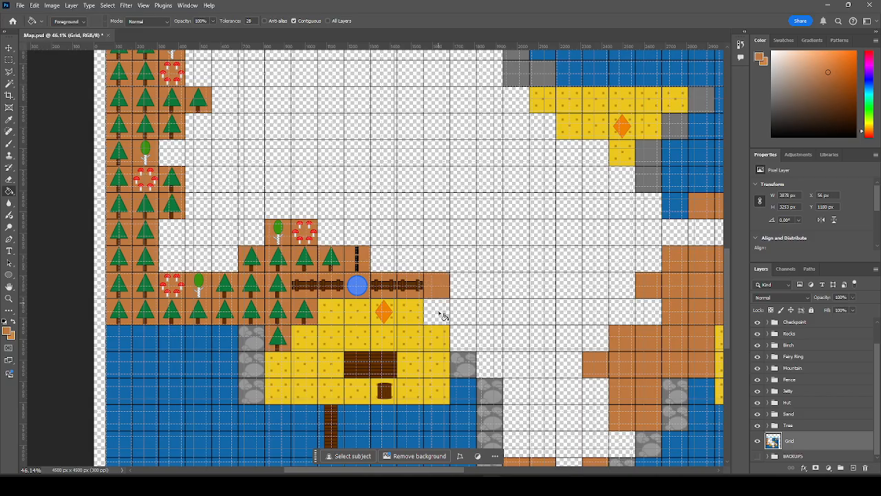
pyautogui.click(441, 311)
pyautogui.click(468, 289)
pyautogui.click(467, 316)
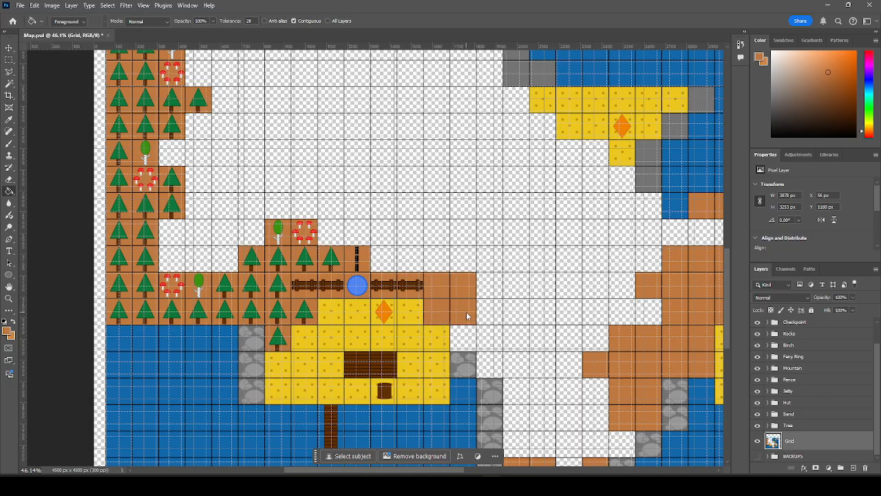
pyautogui.click(497, 294)
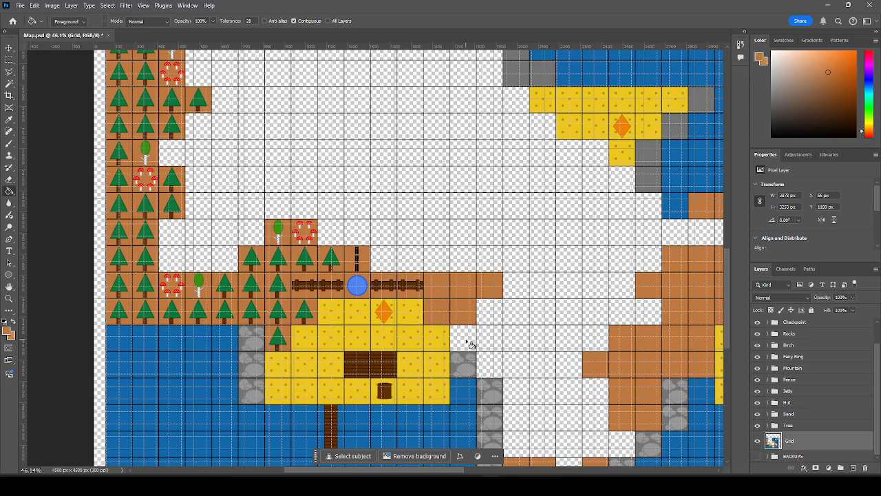
# Extend the brown ground with six more tiles in the two rows below, from the sand's edge past the upper rock.
pyautogui.click(468, 342)
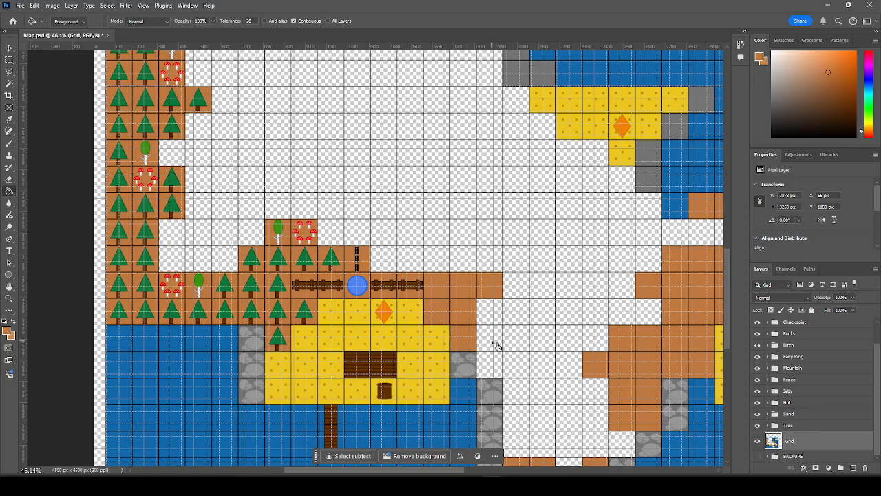
pyautogui.click(493, 343)
pyautogui.click(510, 344)
pyautogui.click(498, 366)
pyautogui.click(517, 366)
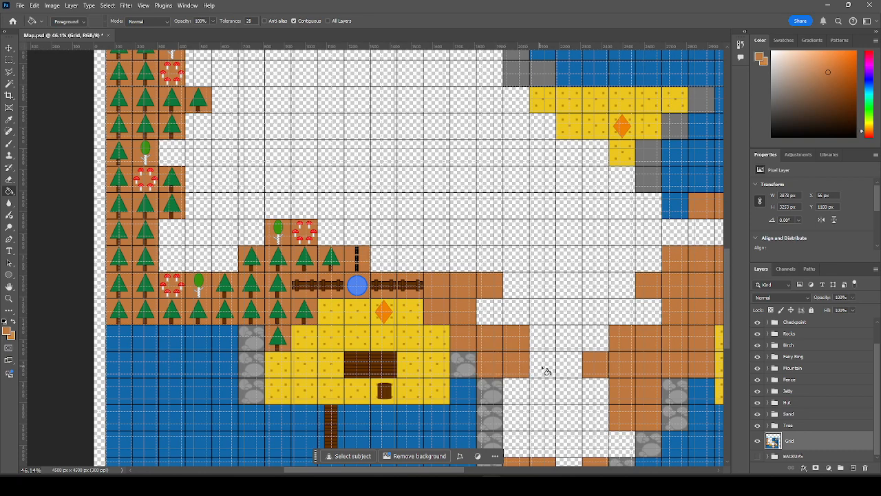
pyautogui.click(542, 369)
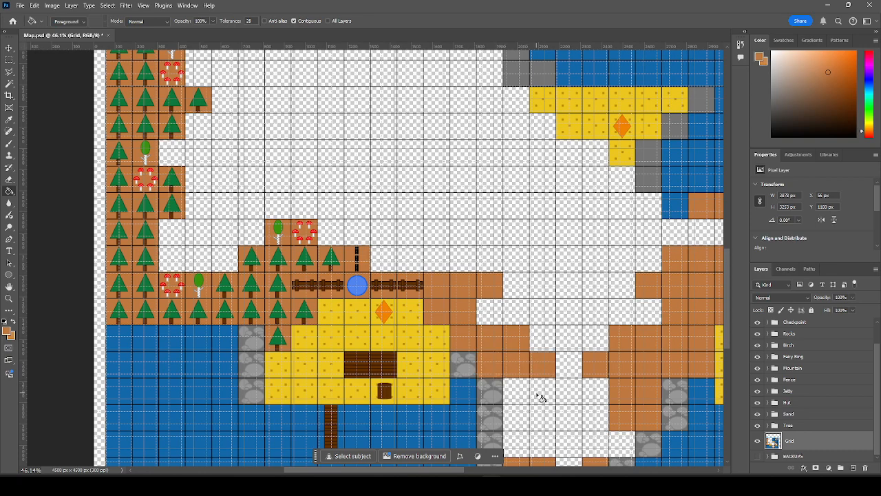
# Fill three tiles beside the rock column and a separate tile in the middle of the lower gap with brown.
pyautogui.click(526, 396)
pyautogui.click(536, 395)
pyautogui.click(521, 420)
pyautogui.scroll(-1, 563, 385)
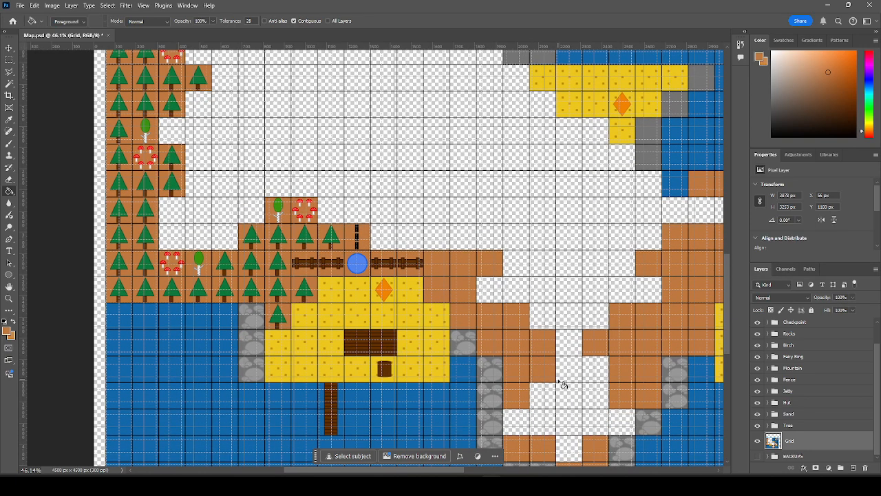
pyautogui.scroll(-1, 567, 386)
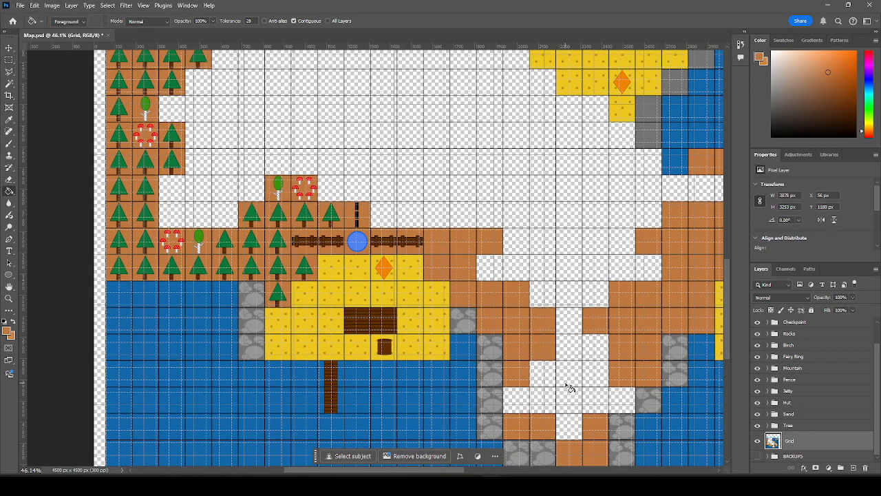
pyautogui.scroll(-1, 570, 388)
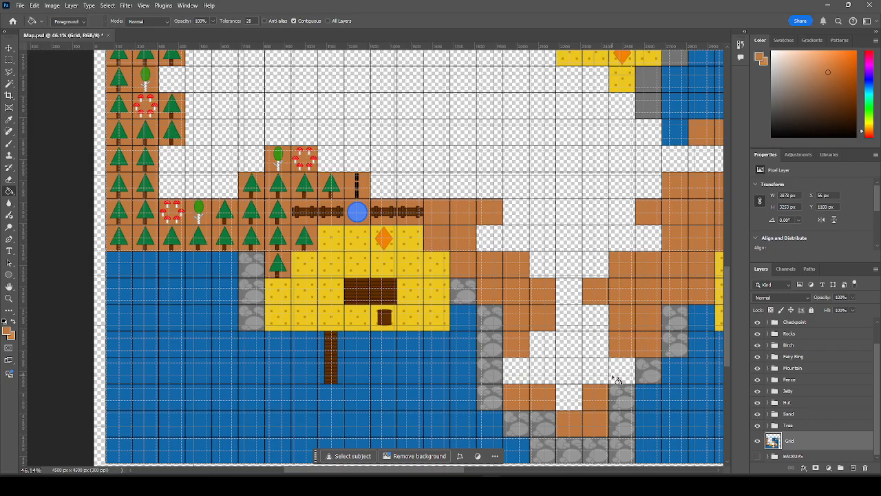
pyautogui.click(576, 348)
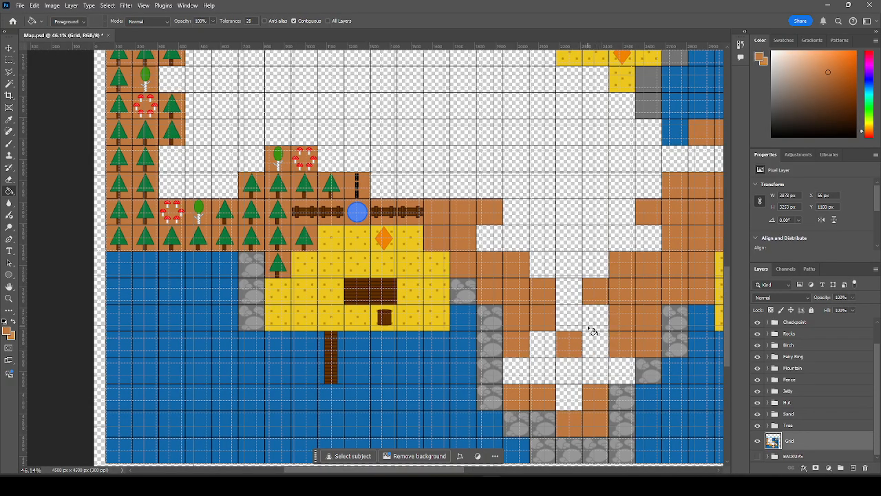
# Deselect all layers by picking the empty area beside the map, and save the map file.
pyautogui.scroll(1, 823, 379)
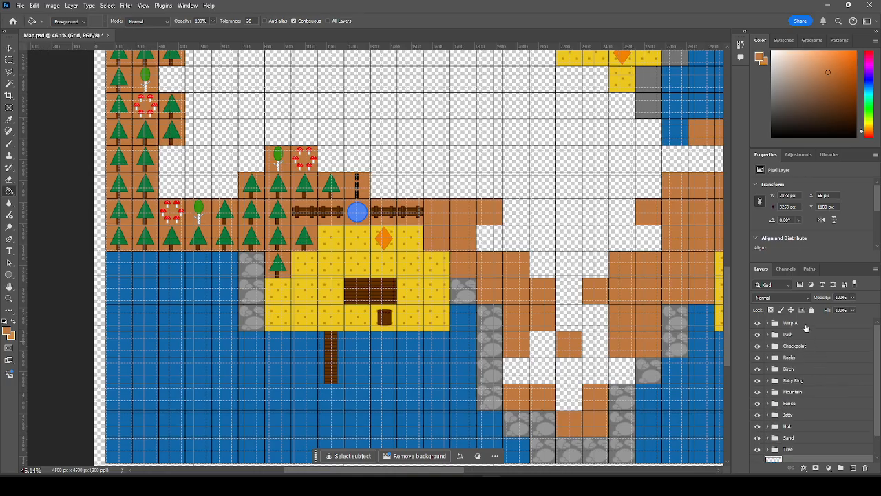
pyautogui.click(799, 324)
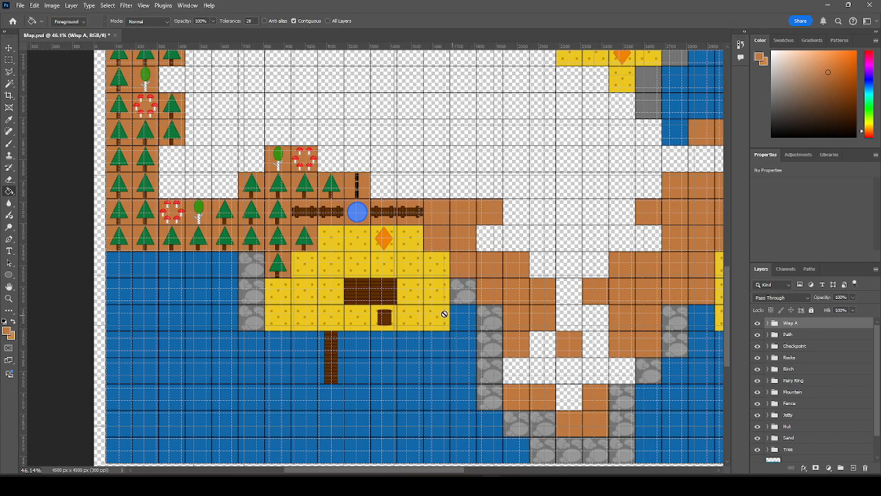
pyautogui.scroll(2, 454, 320)
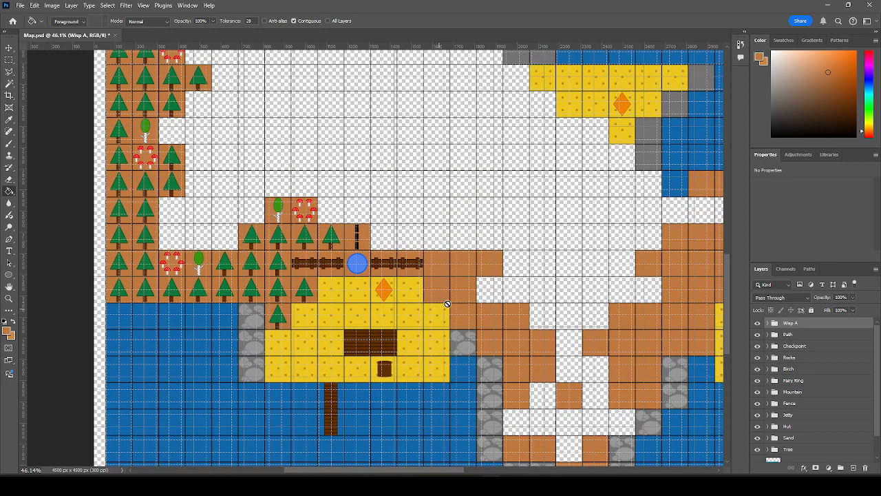
pyautogui.click(9, 48)
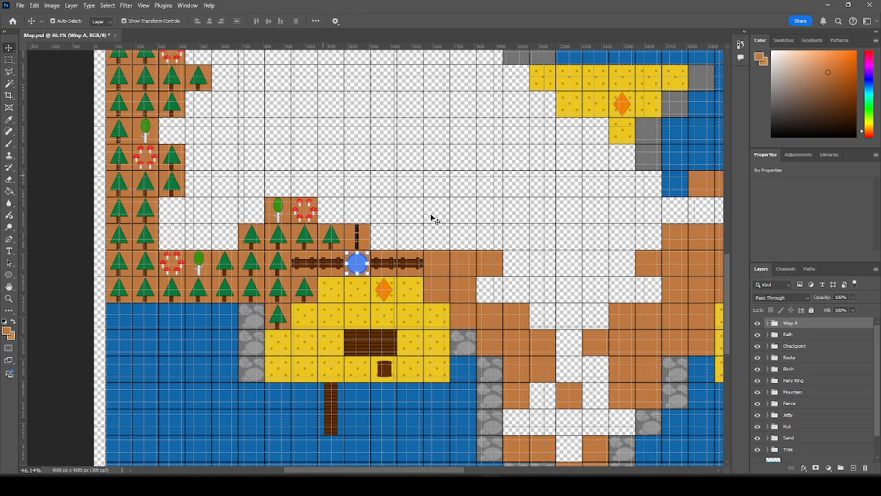
pyautogui.hscroll(3, 416, 289)
pyautogui.hscroll(5, 426, 300)
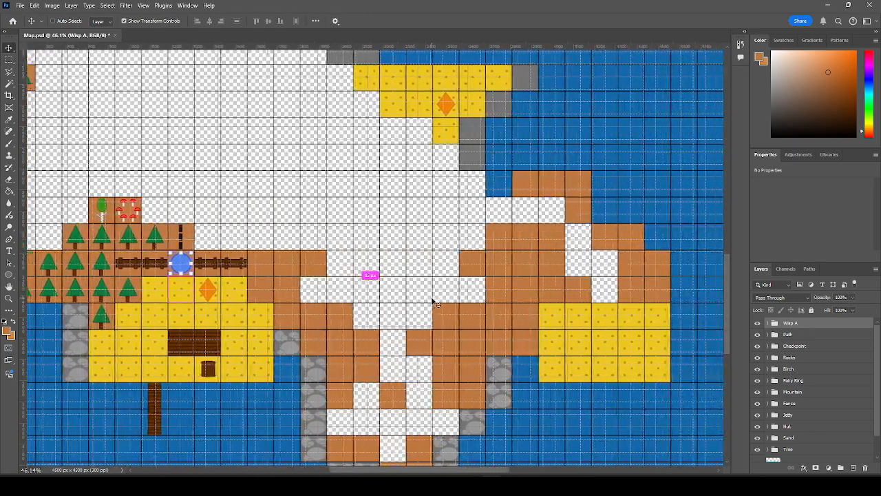
pyautogui.scroll(-1, 507, 341)
pyautogui.click(696, 310)
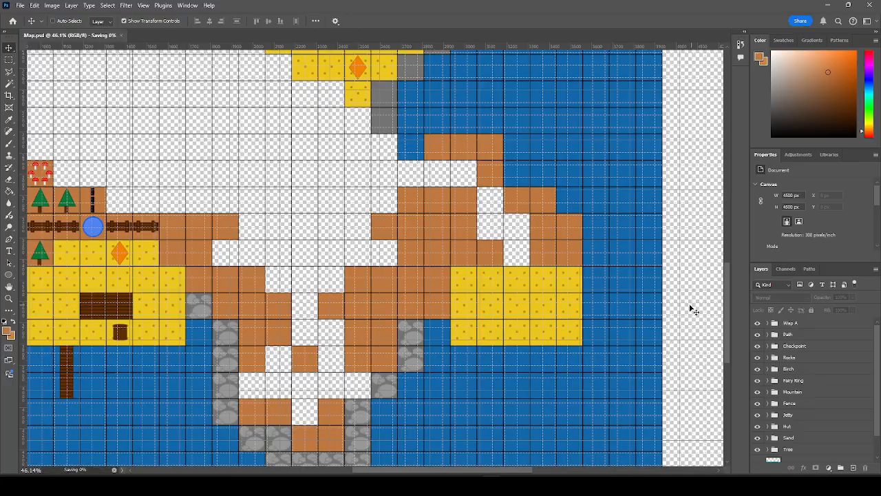
# Add a text box containing "X" inside the middle tile of the lowest row of the eastern sand area.
pyautogui.scroll(5, 490, 335)
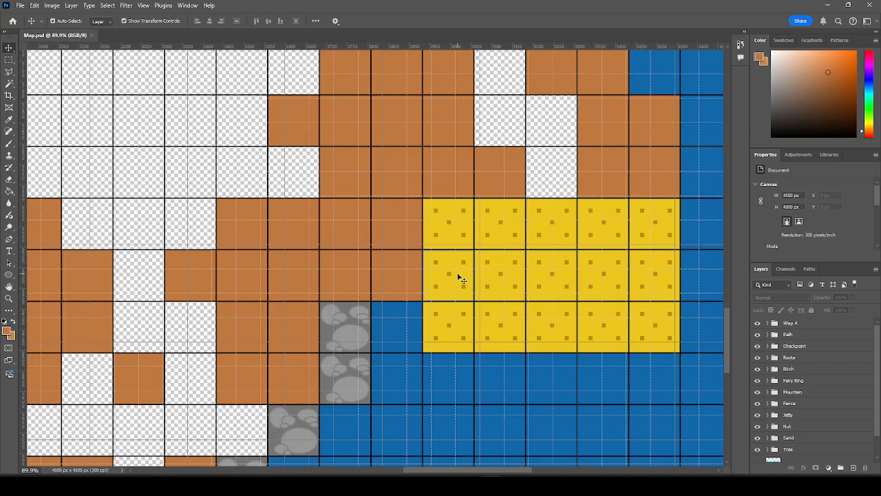
pyautogui.scroll(4, 582, 347)
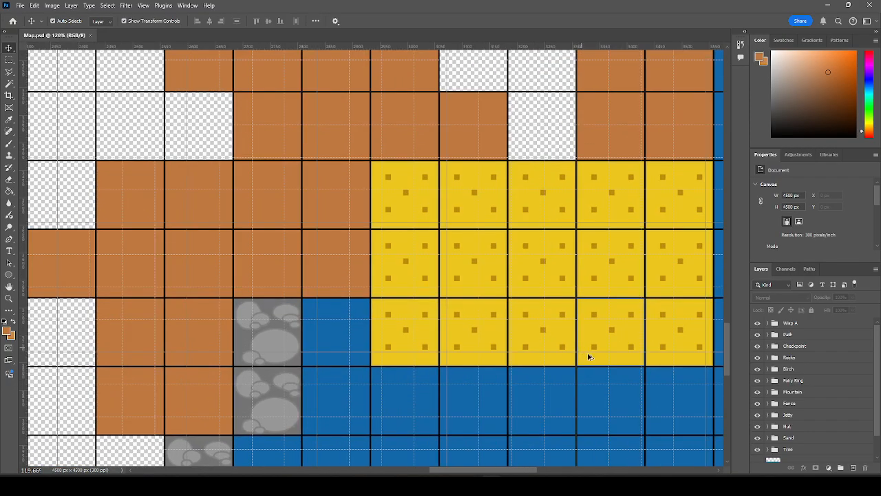
pyautogui.hscroll(2, 590, 365)
pyautogui.scroll(-1, 582, 362)
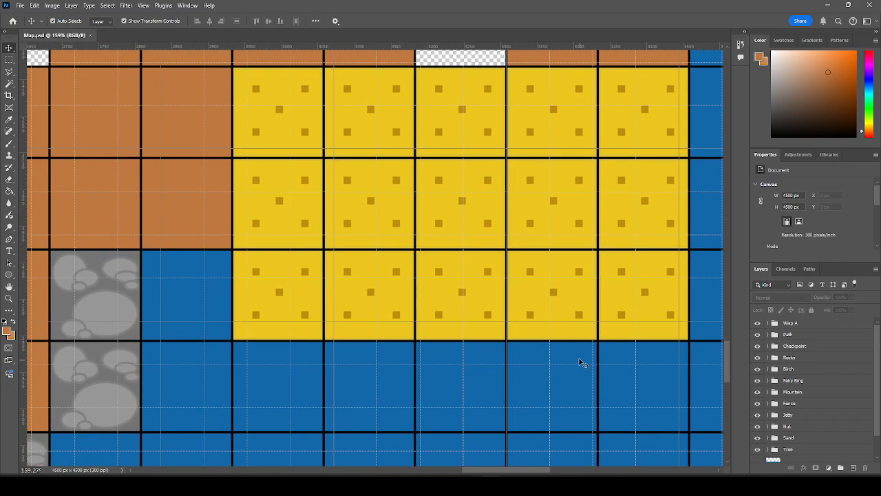
pyautogui.hscroll(1, 582, 360)
pyautogui.scroll(1, 561, 372)
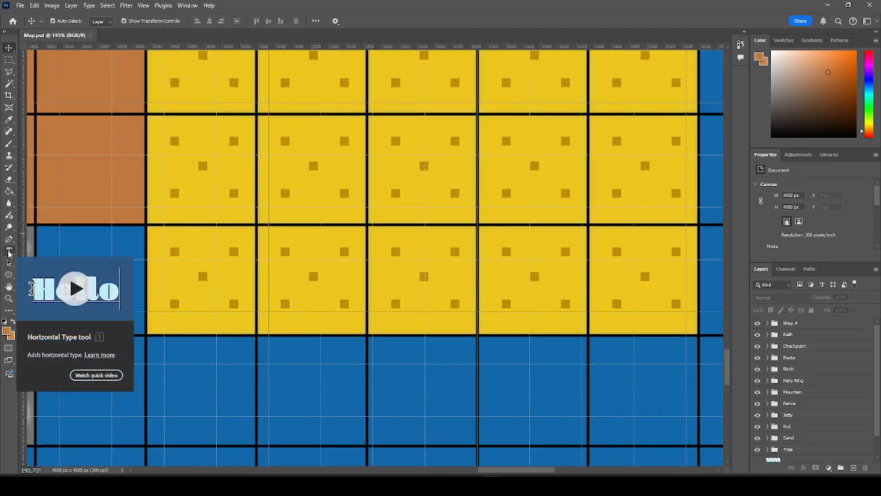
pyautogui.click(9, 252)
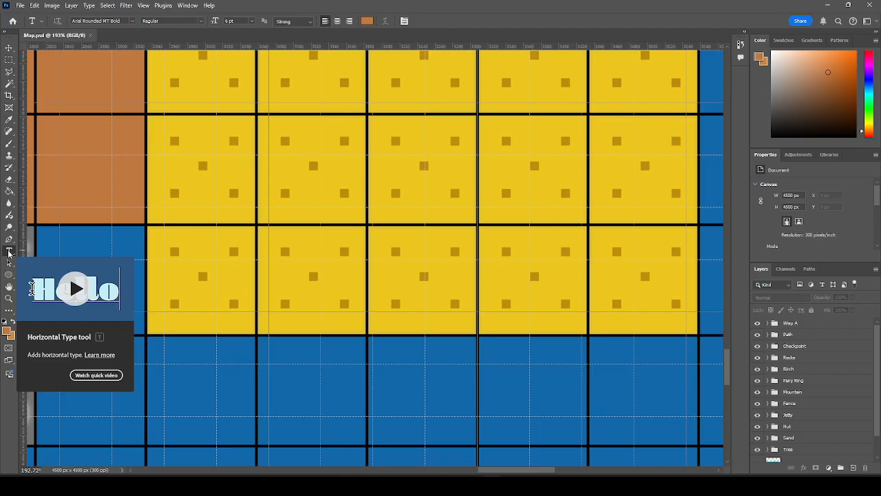
pyautogui.click(9, 276)
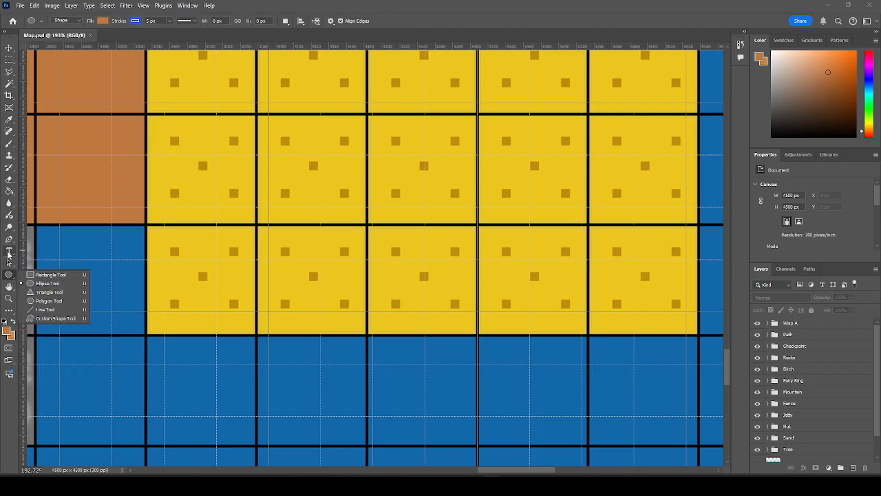
pyautogui.click(9, 252)
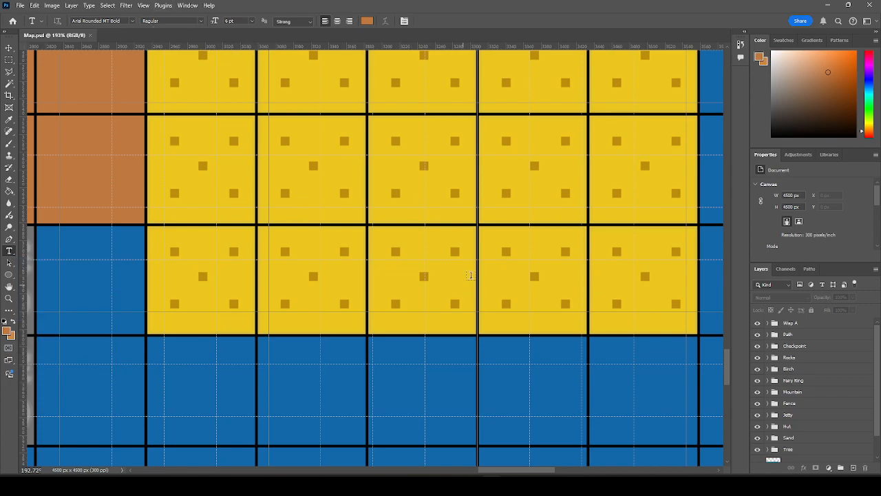
pyautogui.moveTo(383, 234)
pyautogui.mouseDown()
pyautogui.moveTo(472, 315)
pyautogui.moveTo(460, 316)
pyautogui.mouseUp()
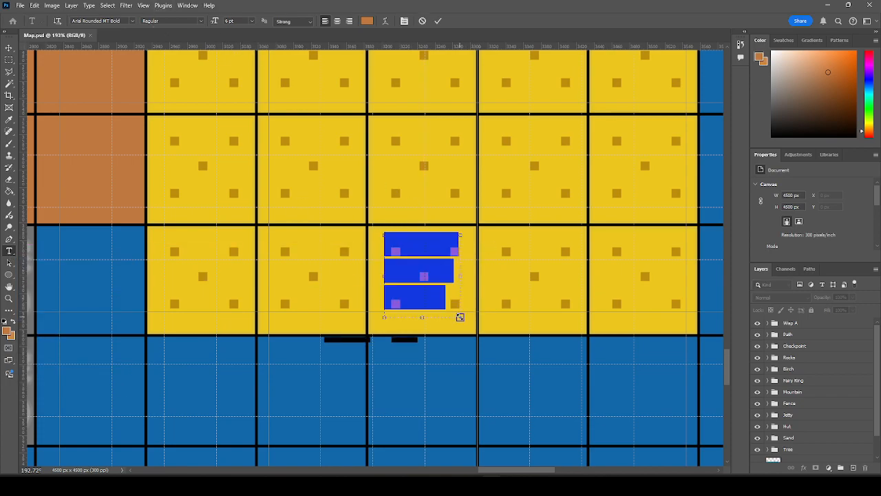
pyautogui.write('X')
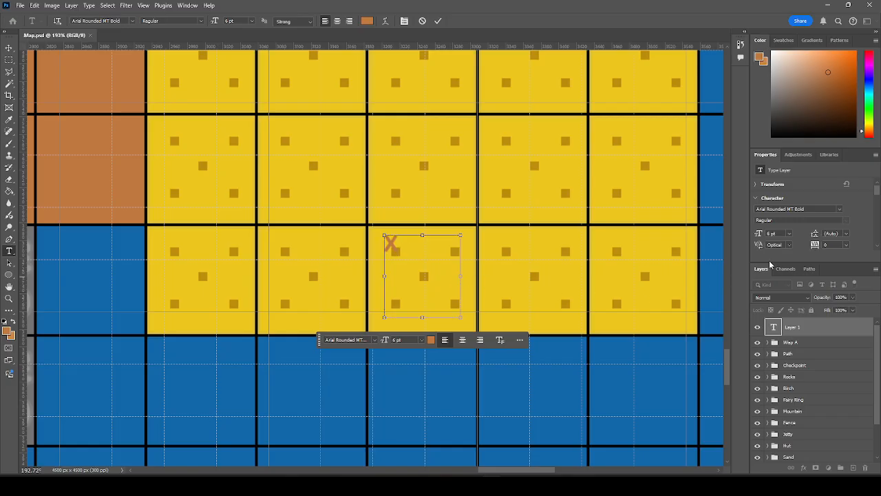
# Set the X's font size to 28 pt and its text colour to pure red (ff0000).
pyautogui.hotkey('ctrl', 'a')
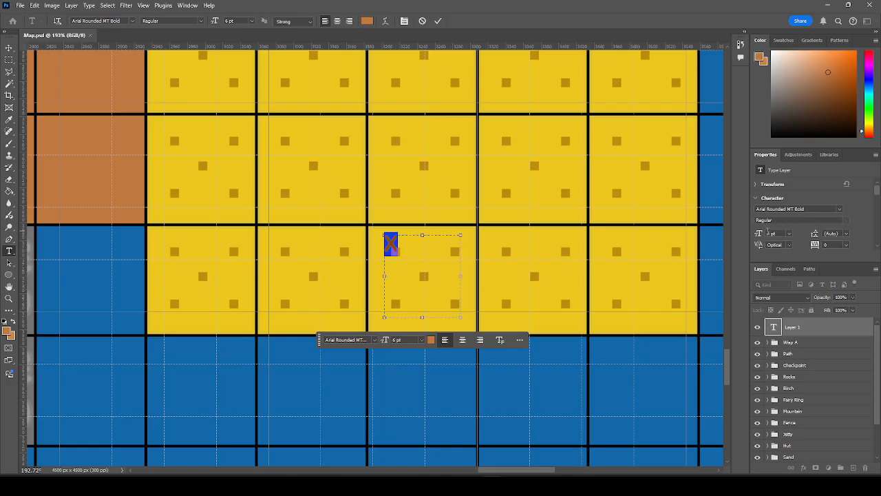
pyautogui.moveTo(760, 235); pyautogui.dragTo(771, 235)
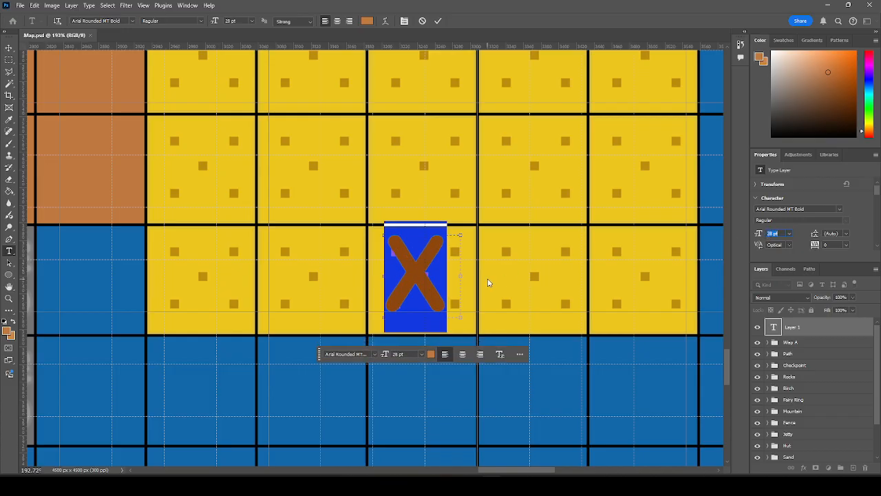
pyautogui.click(424, 263)
pyautogui.hotkey('ctrl', 'a')
pyautogui.click(366, 21)
pyautogui.click(221, 234)
pyautogui.moveTo(221, 234); pyautogui.dragTo(220, 230)
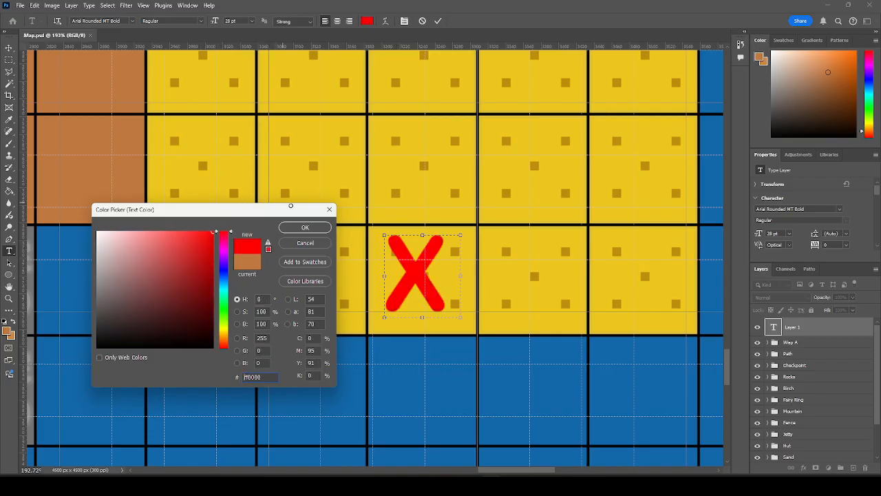
pyautogui.click(305, 227)
pyautogui.click(446, 268)
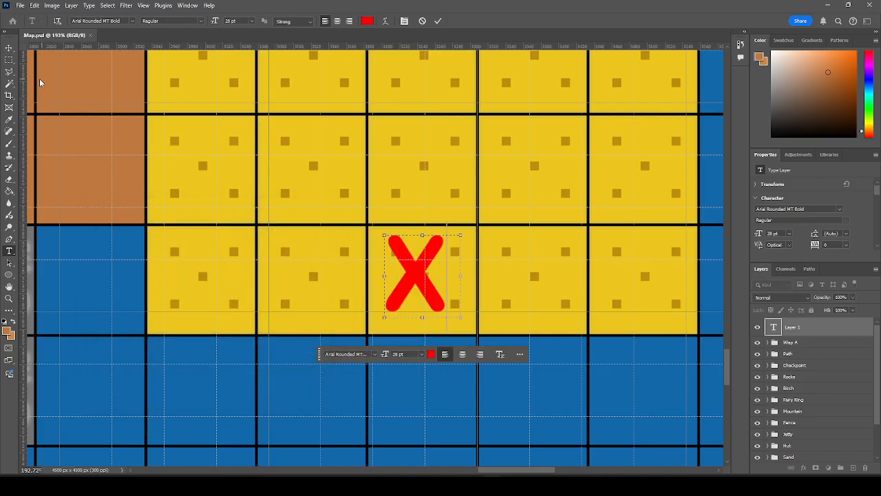
# Shift the X toward the tile's centre and enlarge it to 33 pt in a slightly larger text box.
pyautogui.click(8, 48)
pyautogui.moveTo(419, 284); pyautogui.dragTo(429, 287)
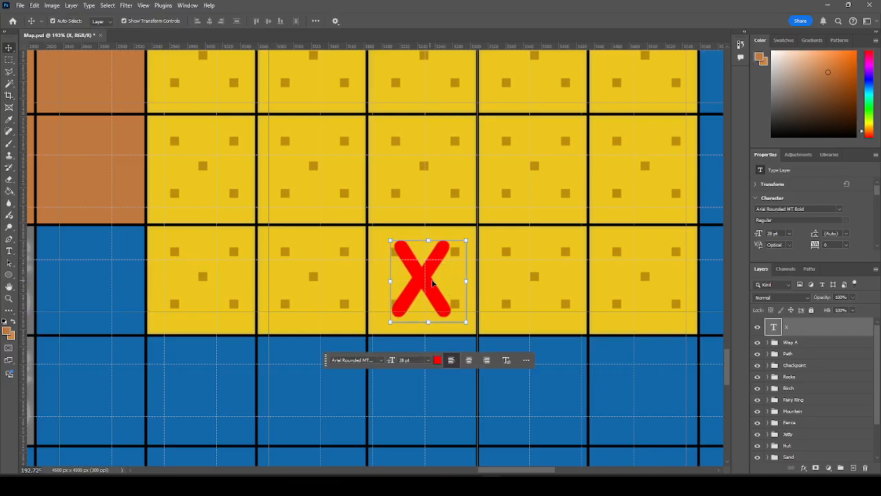
pyautogui.doubleClick(463, 316)
pyautogui.moveTo(467, 322); pyautogui.dragTo(471, 335)
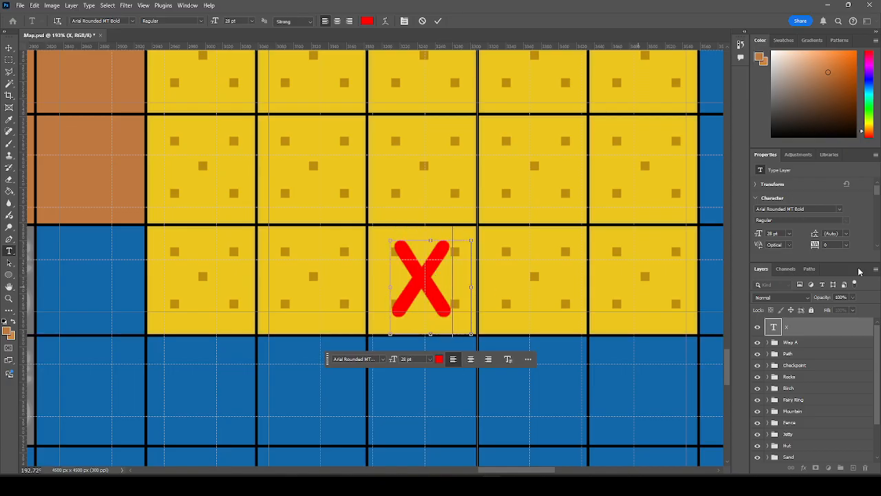
pyautogui.moveTo(759, 235); pyautogui.dragTo(761, 235)
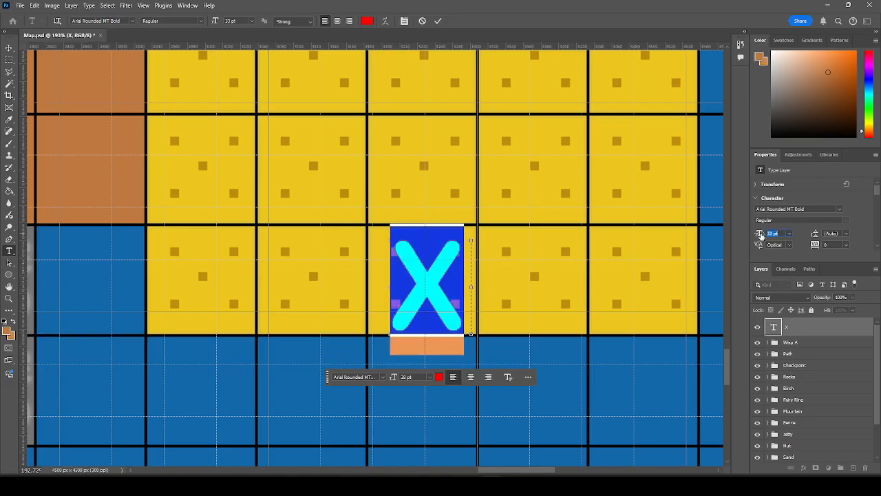
# Reposition the red X so that it sits centred in its sand tile.
pyautogui.click(9, 48)
pyautogui.moveTo(432, 283); pyautogui.dragTo(433, 285)
pyautogui.press('Left')
pyautogui.press('Left')
pyautogui.press('Left')
pyautogui.press('Up')
pyautogui.press('Right')
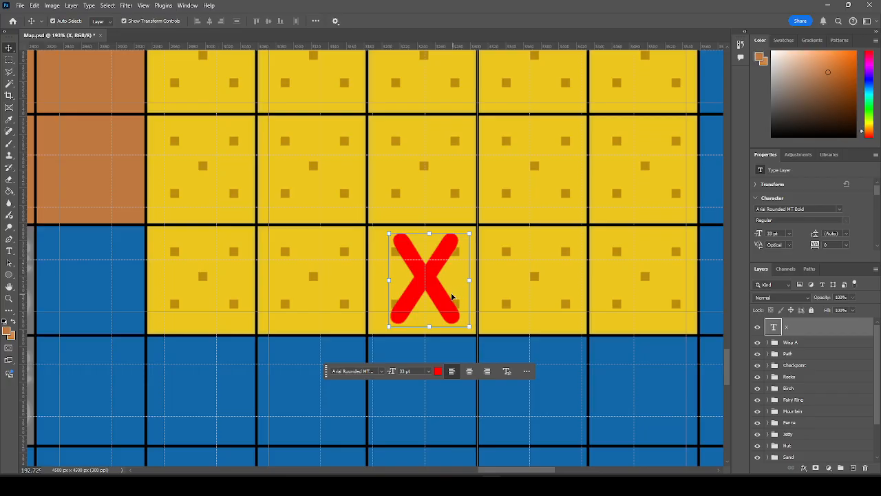
# Duplicate the X text layer and change the copy's text to "!".
pyautogui.scroll(-5, 424, 274)
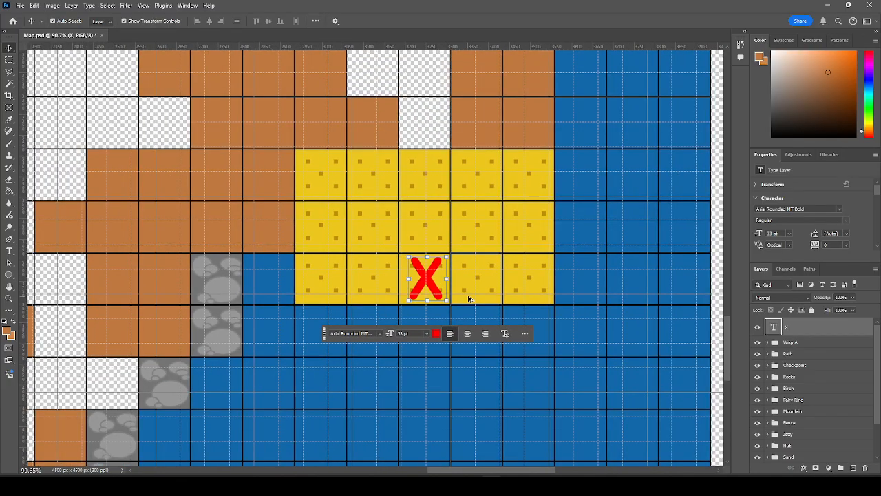
pyautogui.click(814, 344)
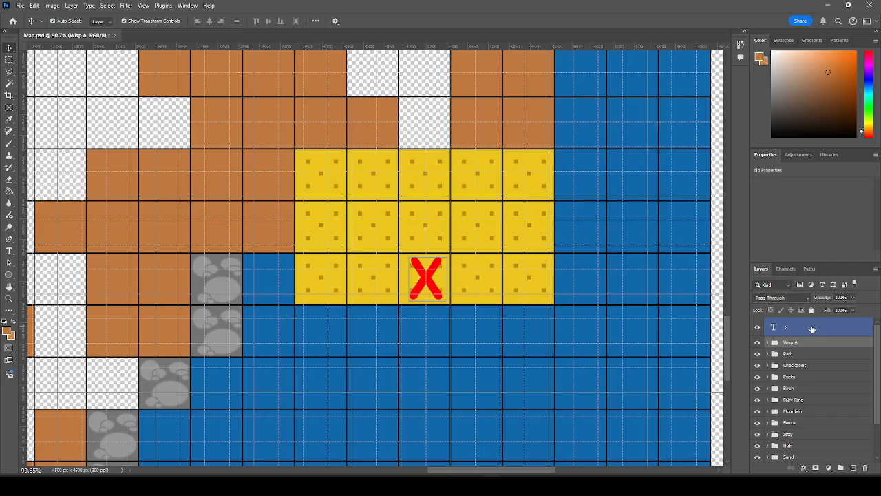
pyautogui.click(812, 328)
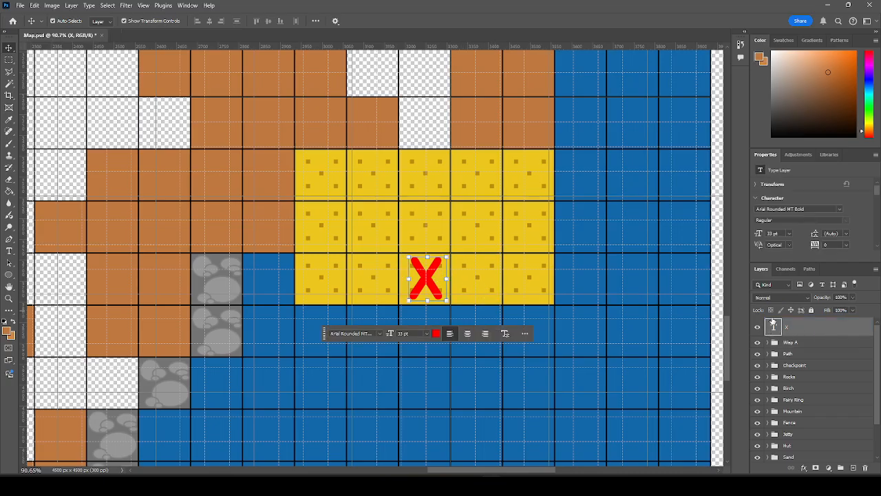
pyautogui.hotkey('ctrl', 'v')
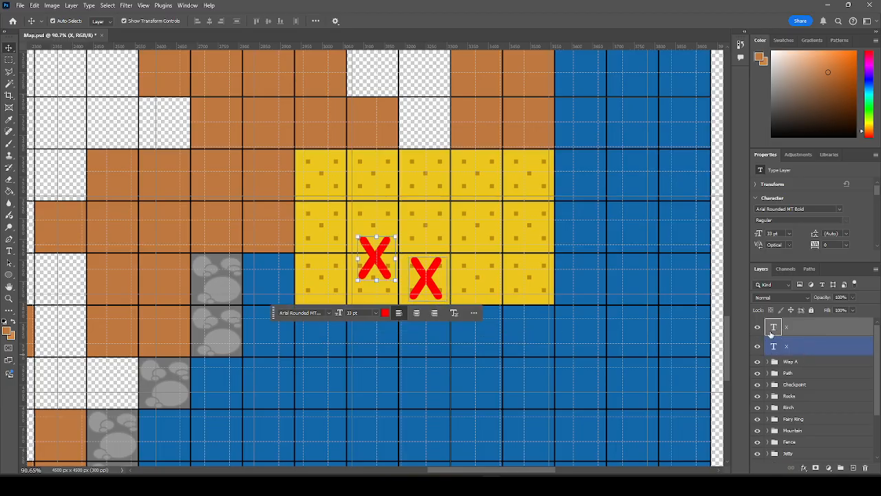
pyautogui.doubleClick(775, 329)
pyautogui.write('!')
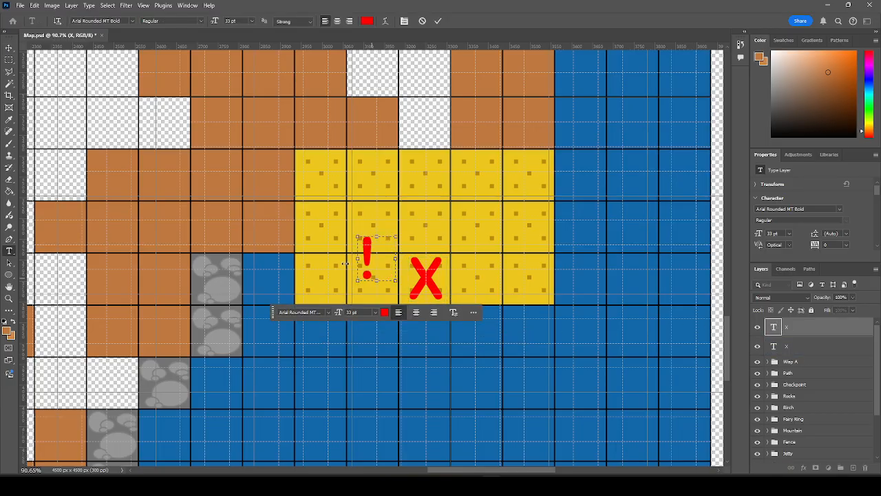
# Move the exclamation mark into the westernmost tile of the middle sand row and nudge it to the tile's centre.
pyautogui.click(9, 48)
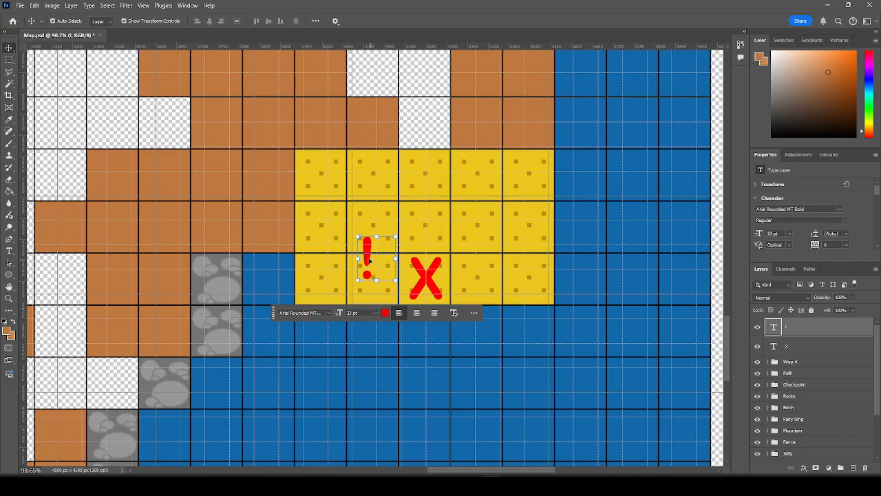
pyautogui.hotkey('ctrl', 't')
pyautogui.moveTo(366, 259); pyautogui.dragTo(320, 228)
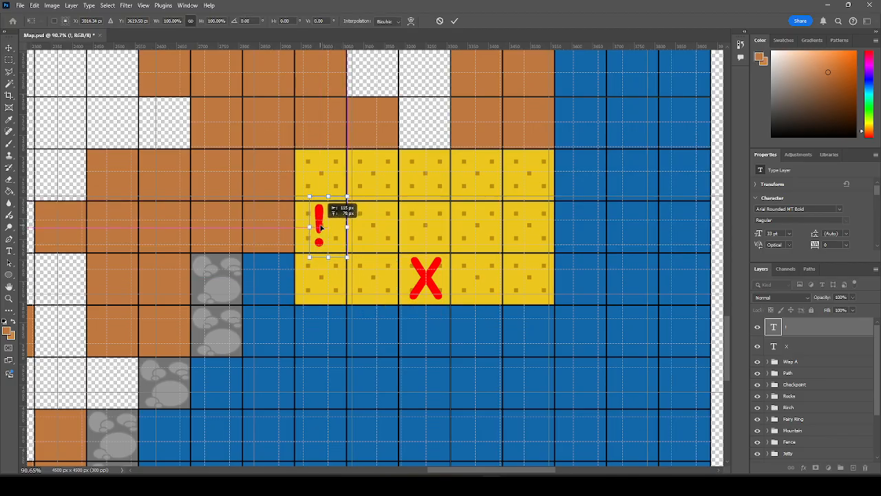
pyautogui.moveTo(329, 257); pyautogui.dragTo(323, 232)
pyautogui.hotkey('ctrl', 'z')
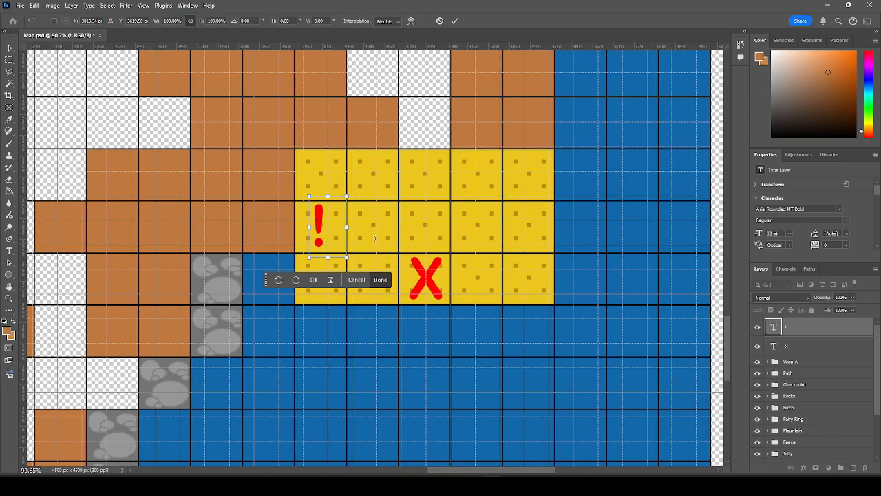
pyautogui.press('Right')
pyautogui.press('Right')
pyautogui.press('Right')
pyautogui.press('Right')
pyautogui.press('Right')
pyautogui.press('Right')
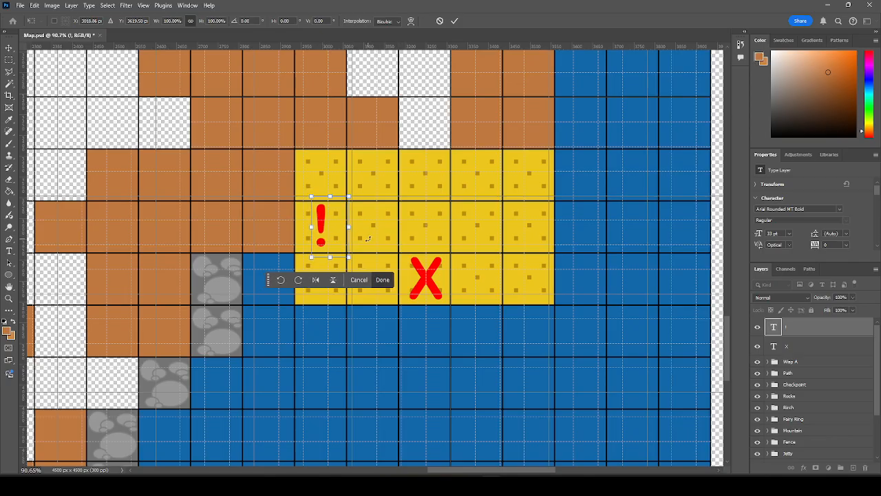
pyautogui.press('Up')
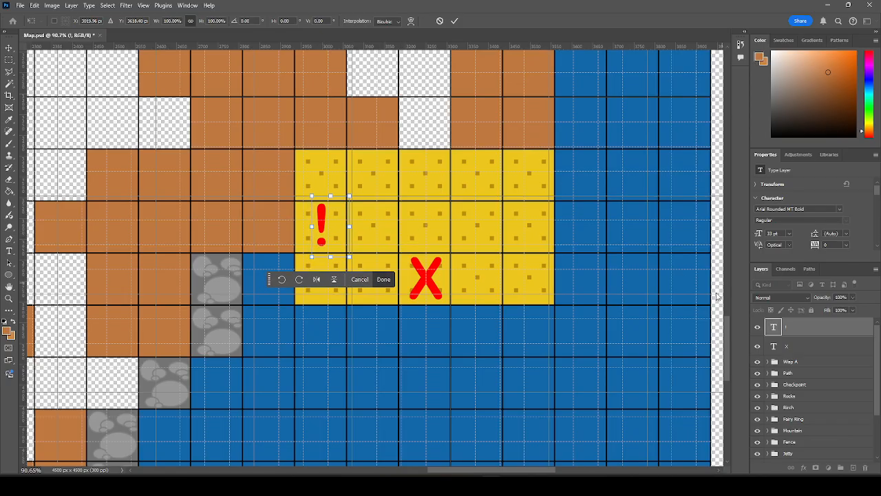
pyautogui.press('Return')
# Apply the exclamation mark's transform and clear the layer selection.
pyautogui.click(793, 345)
pyautogui.scroll(-4, 826, 358)
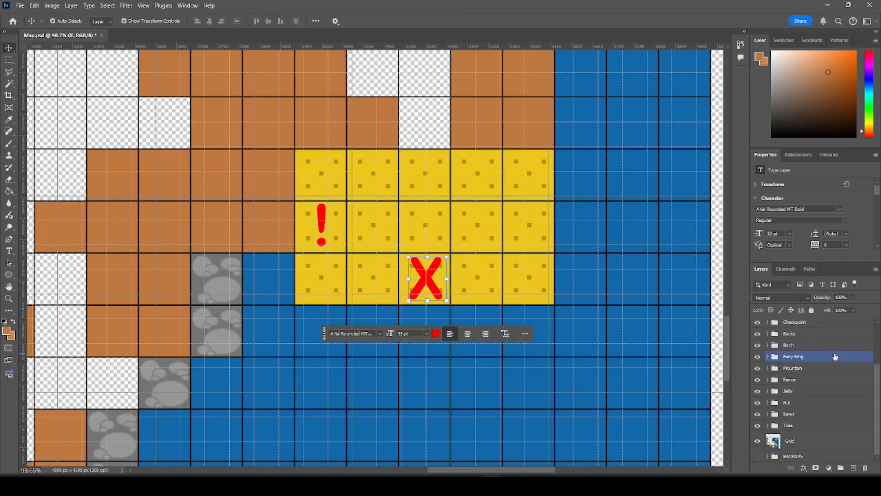
pyautogui.scroll(5, 826, 380)
pyautogui.click(814, 329)
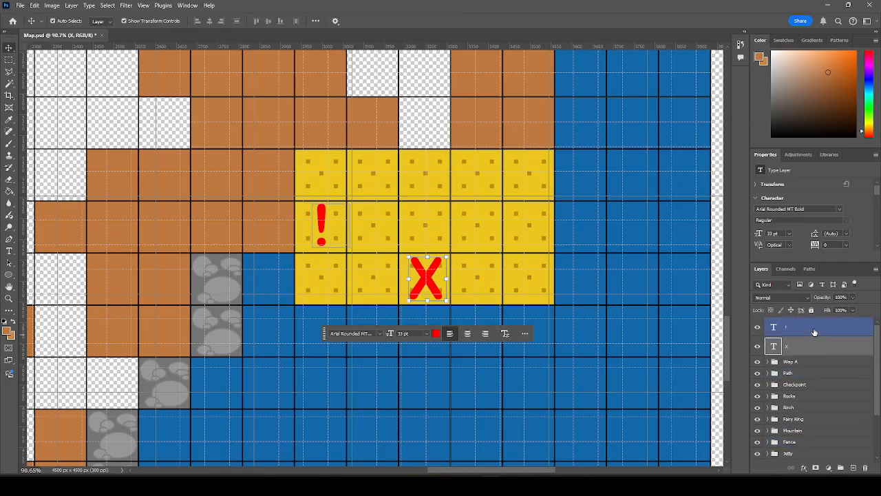
pyautogui.scroll(-4, 611, 316)
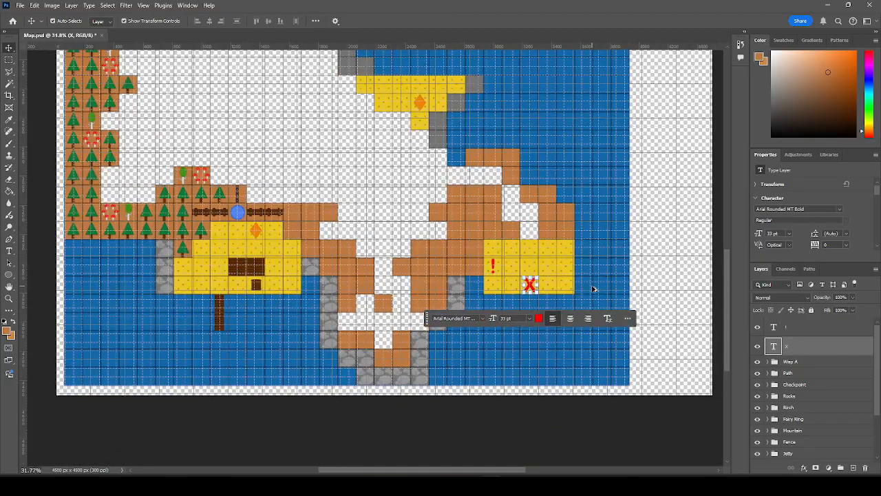
pyautogui.click(505, 419)
pyautogui.scroll(-2, 596, 319)
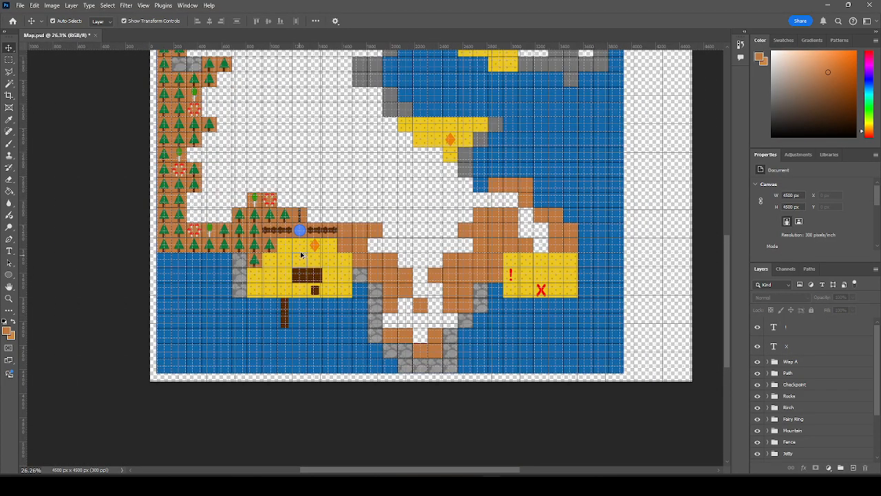
pyautogui.scroll(1, 266, 217)
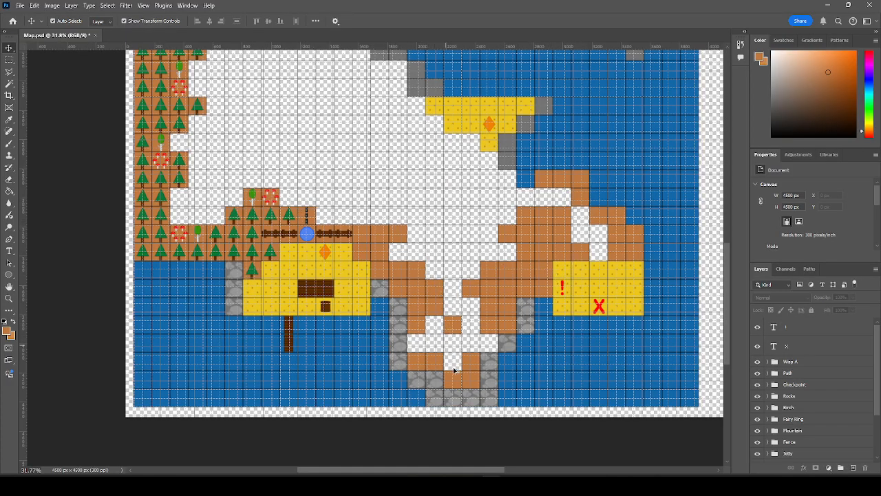
# Paste a copy of an existing tree and centre it in the westernmost brown tile of the southern peninsula's second-lowest brown row.
pyautogui.scroll(3, 452, 360)
pyautogui.click(141, 136)
pyautogui.hotkey('ctrl', 'c')
pyautogui.hotkey('ctrl', 'v')
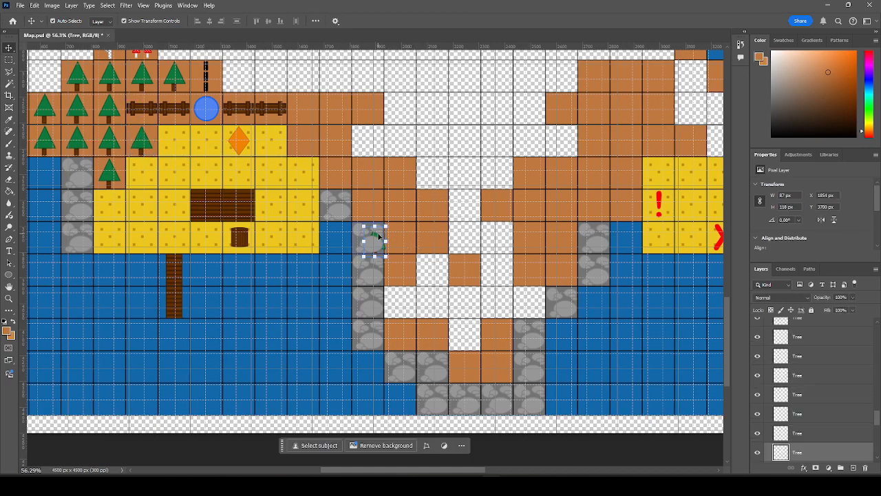
pyautogui.moveTo(379, 245); pyautogui.dragTo(405, 338)
pyautogui.scroll(6, 438, 355)
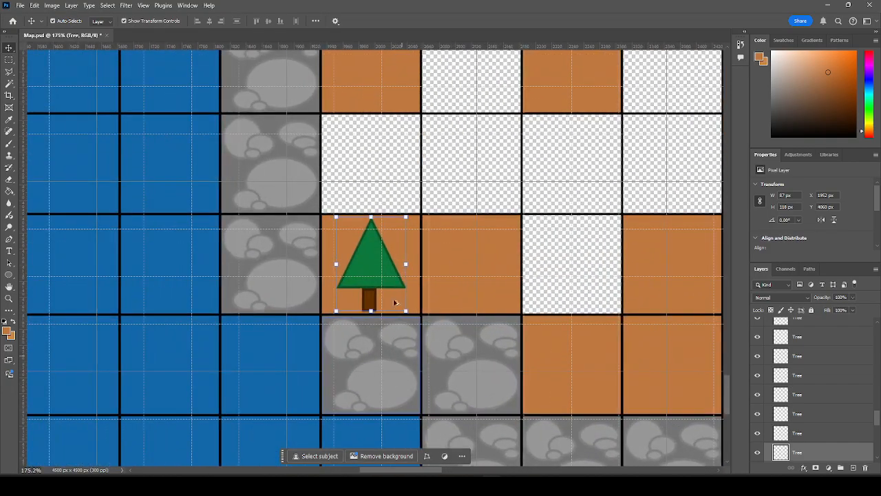
pyautogui.moveTo(370, 259); pyautogui.dragTo(371, 264)
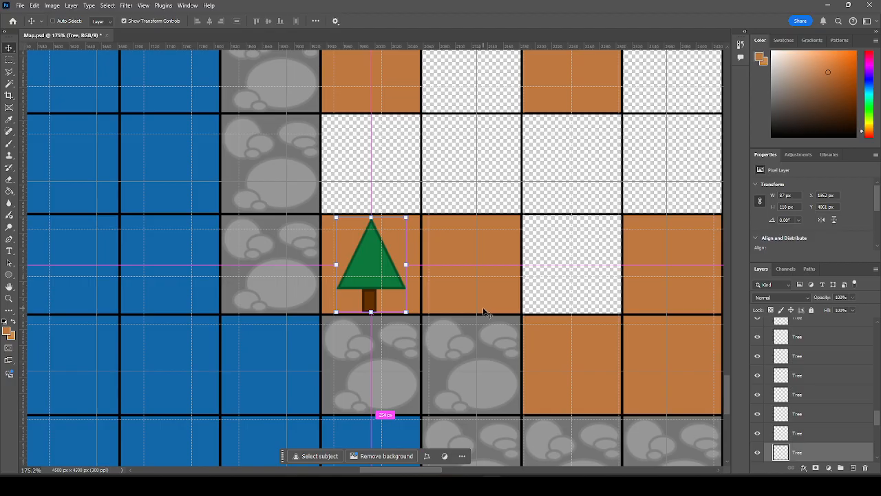
# Duplicate the tree into the four remaining brown tiles of the peninsula's two southernmost brown rows.
pyautogui.moveTo(367, 259); pyautogui.dragTo(472, 264)
pyautogui.moveTo(371, 276); pyautogui.dragTo(569, 364)
pyautogui.hscroll(2, 474, 324)
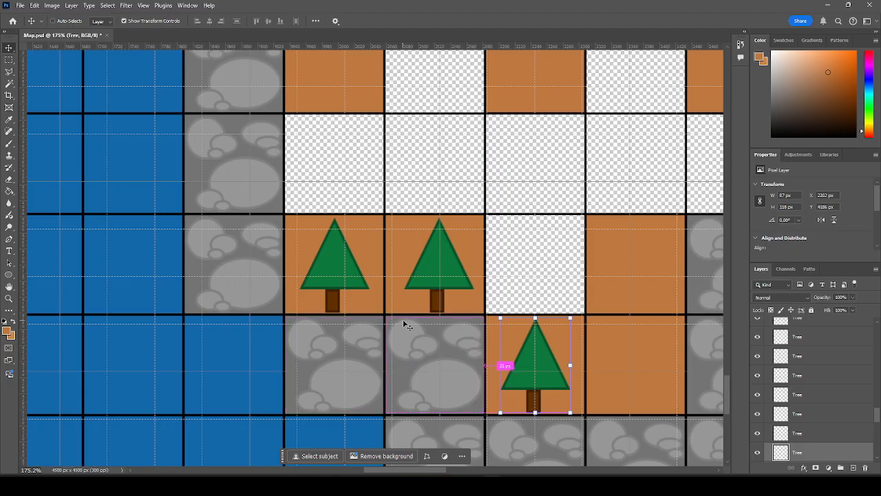
pyautogui.hscroll(2, 403, 323)
pyautogui.moveTo(518, 375); pyautogui.dragTo(616, 275)
pyautogui.moveTo(416, 272); pyautogui.dragTo(611, 365)
pyautogui.scroll(-6, 299, 306)
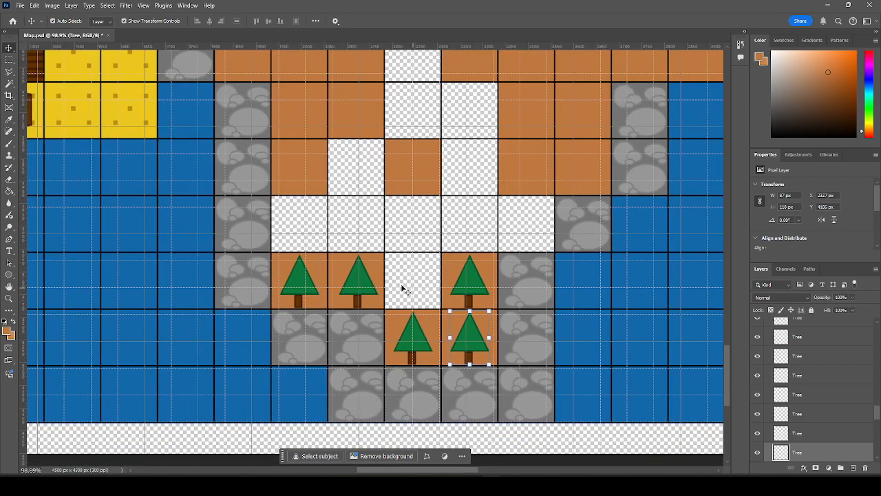
# Copy trees into the brown row north of the empty strip, filling the tile beside the western rocks and the isolated tile.
pyautogui.scroll(2, 374, 275)
pyautogui.moveTo(301, 308); pyautogui.dragTo(307, 208)
pyautogui.click(343, 252)
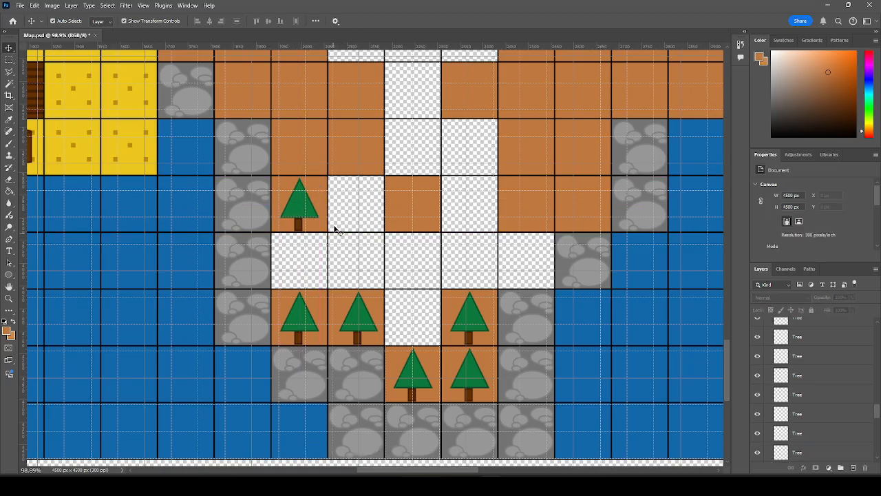
pyautogui.scroll(3, 294, 263)
pyautogui.click(303, 257)
pyautogui.hotkey('ctrl', 'c')
pyautogui.hotkey('ctrl', 'v')
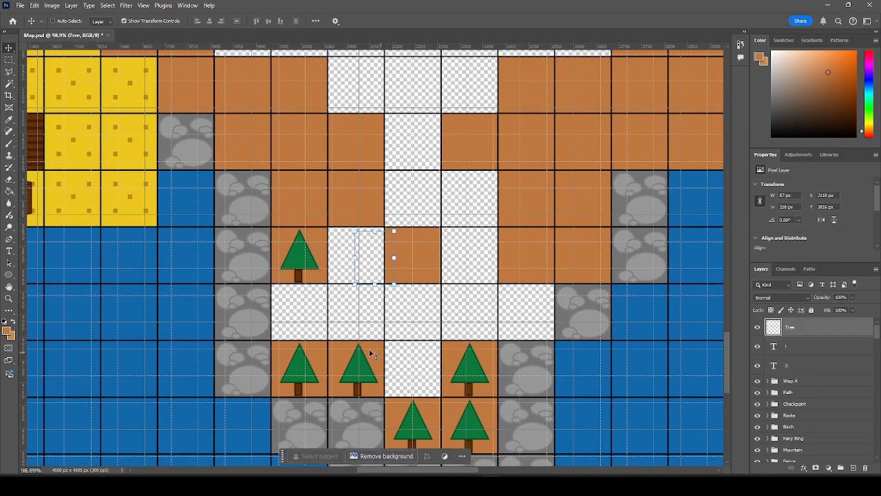
pyautogui.moveTo(372, 252); pyautogui.dragTo(411, 256)
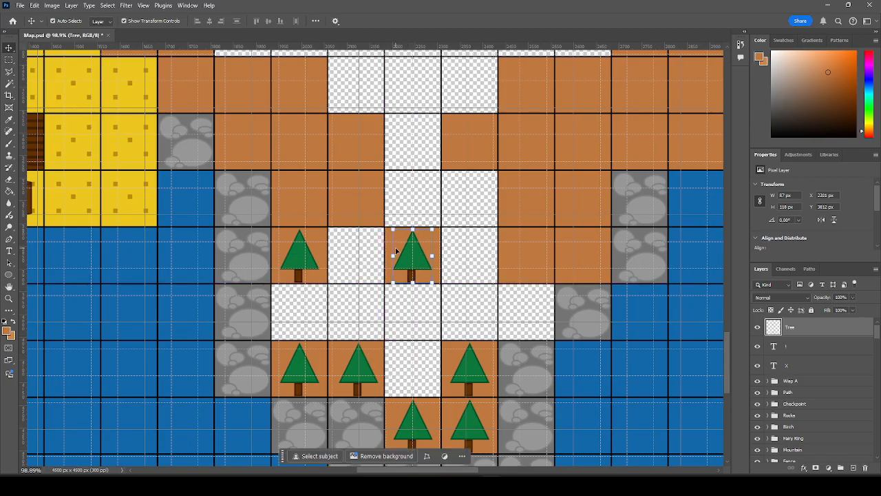
# Place two more tree copies in the adjacent brown tiles one row further north, beside the western rocks.
pyautogui.moveTo(414, 255); pyautogui.dragTo(303, 204)
pyautogui.hotkey('ctrl', 'v')
pyautogui.moveTo(374, 258); pyautogui.dragTo(357, 200)
pyautogui.click(363, 257)
pyautogui.scroll(4, 412, 290)
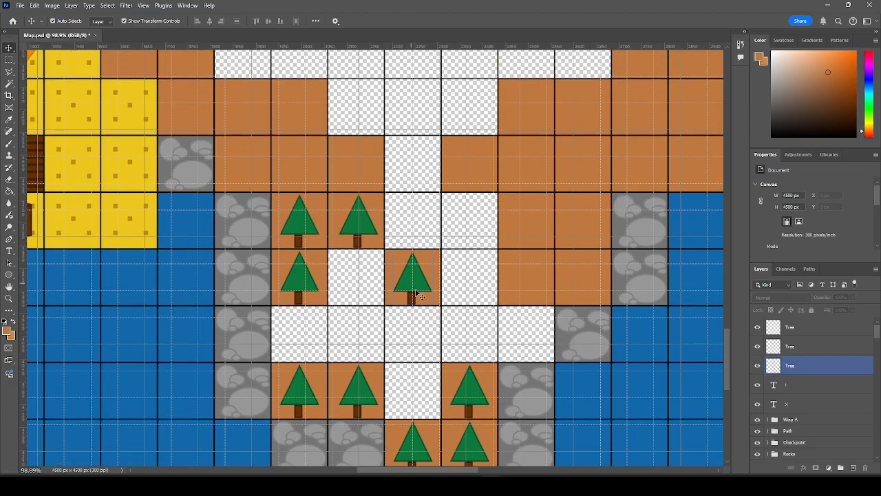
# Look over the whole map and the tree placement on the southern peninsula.
pyautogui.scroll(-3, 462, 327)
pyautogui.scroll(-3, 462, 322)
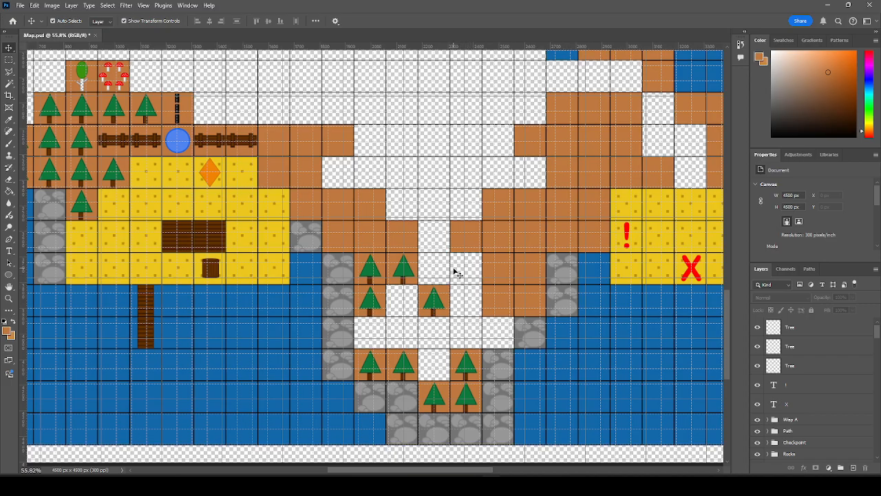
pyautogui.scroll(-1, 465, 270)
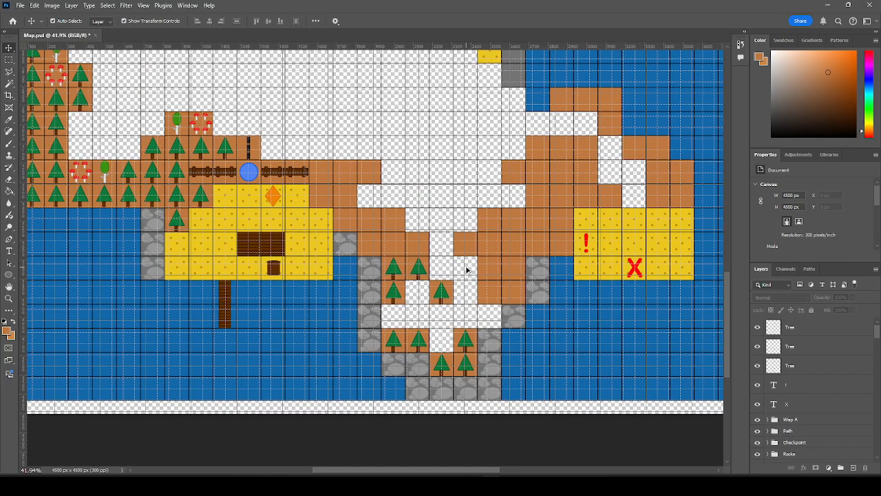
pyautogui.scroll(-1, 466, 270)
pyautogui.scroll(-3, 464, 279)
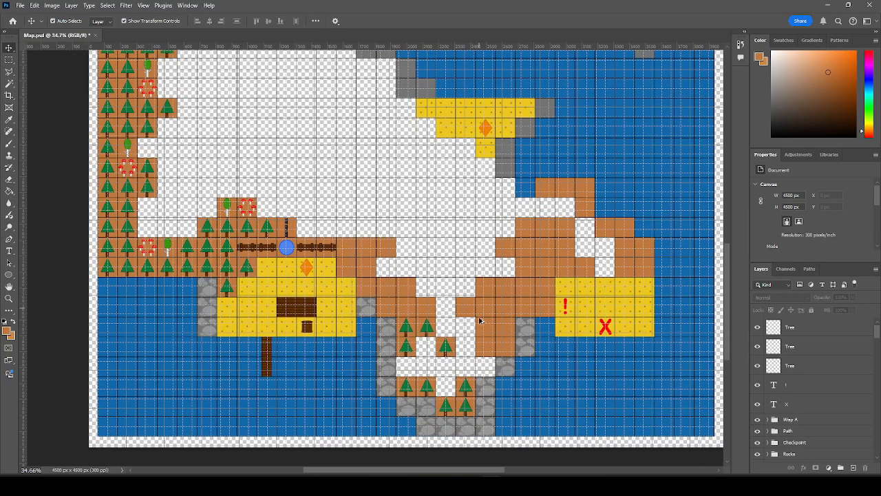
pyautogui.scroll(2, 473, 325)
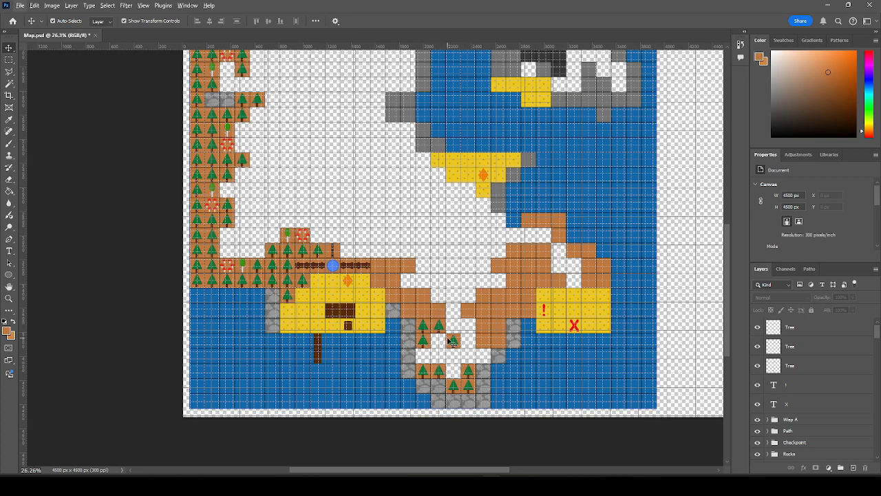
pyautogui.scroll(1, 385, 329)
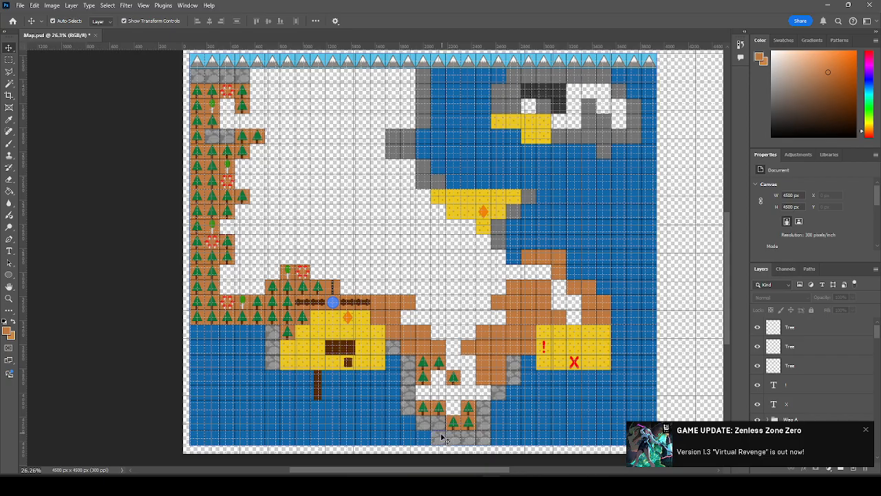
pyautogui.scroll(5, 451, 427)
pyautogui.scroll(1, 456, 425)
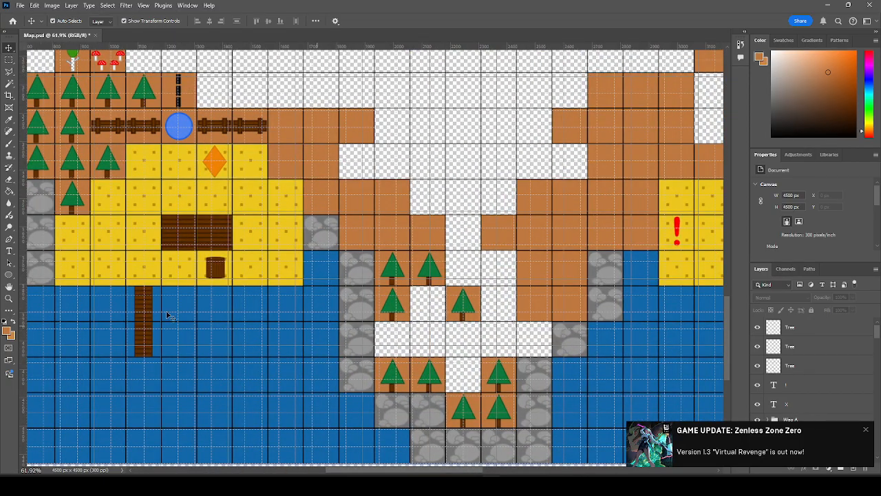
# Prepare a Paint Bucket fill on the Grid layer with bright green as the foreground colour.
pyautogui.click(9, 192)
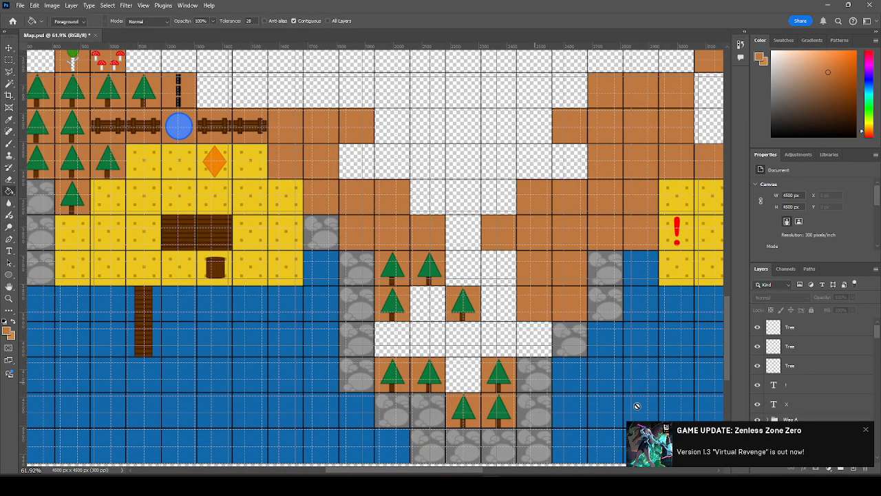
pyautogui.click(865, 429)
pyautogui.moveTo(878, 333); pyautogui.dragTo(877, 452)
pyautogui.click(812, 441)
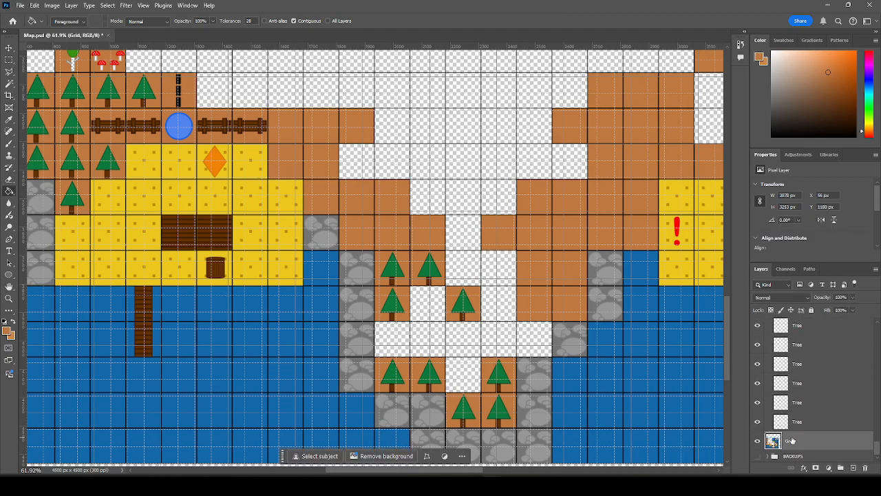
pyautogui.click(8, 334)
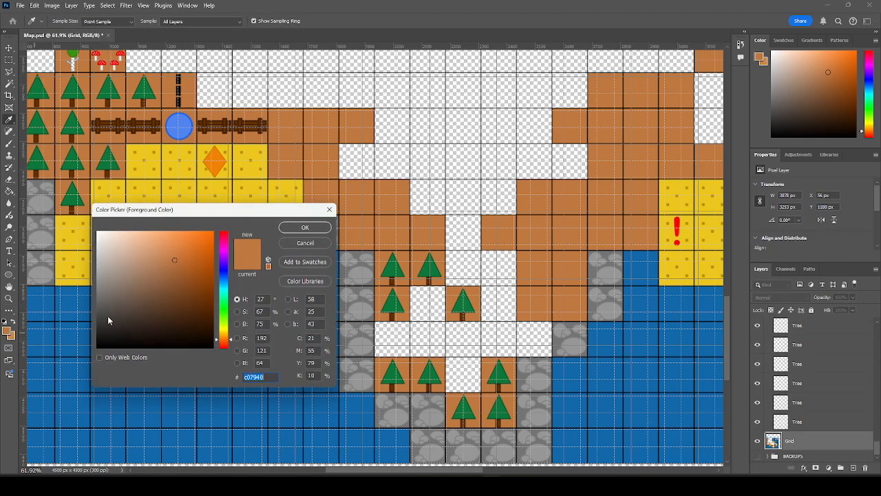
pyautogui.moveTo(228, 308); pyautogui.dragTo(227, 307)
pyautogui.moveTo(212, 268); pyautogui.dragTo(223, 230)
pyautogui.click(296, 229)
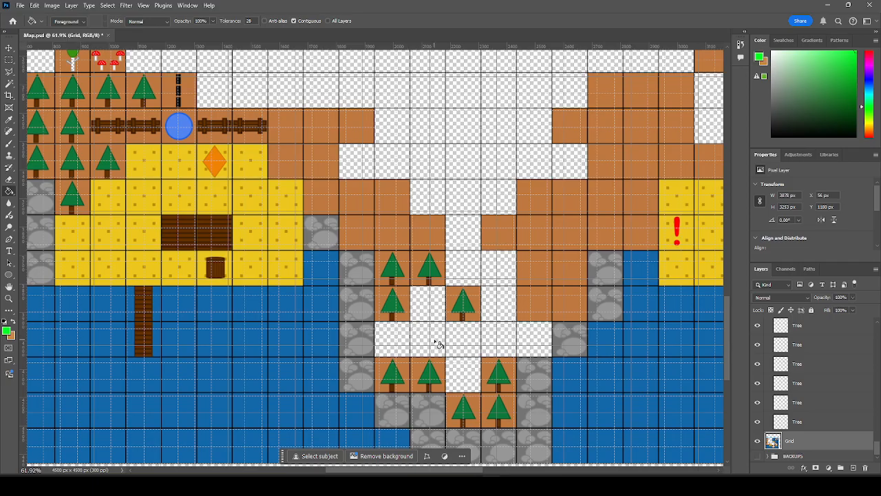
# Fill the six tiles inside the rocks in the peninsula's two southernmost land rows with bright green.
pyautogui.click(405, 369)
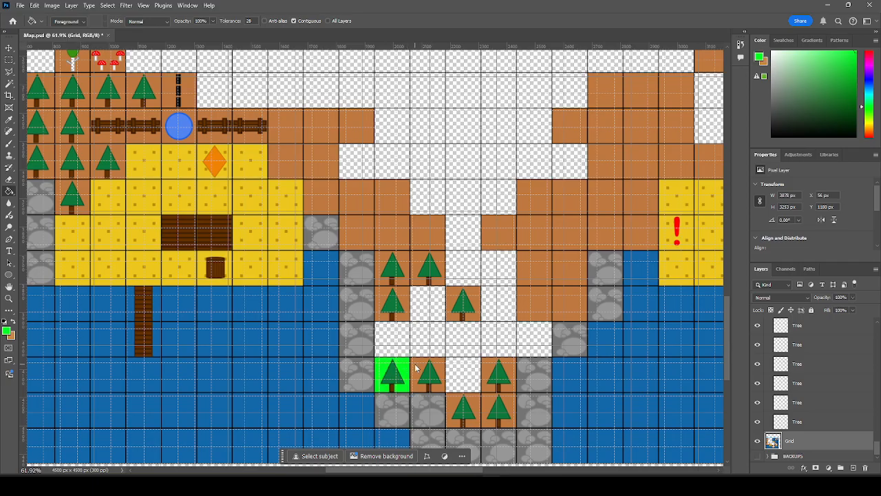
pyautogui.click(421, 370)
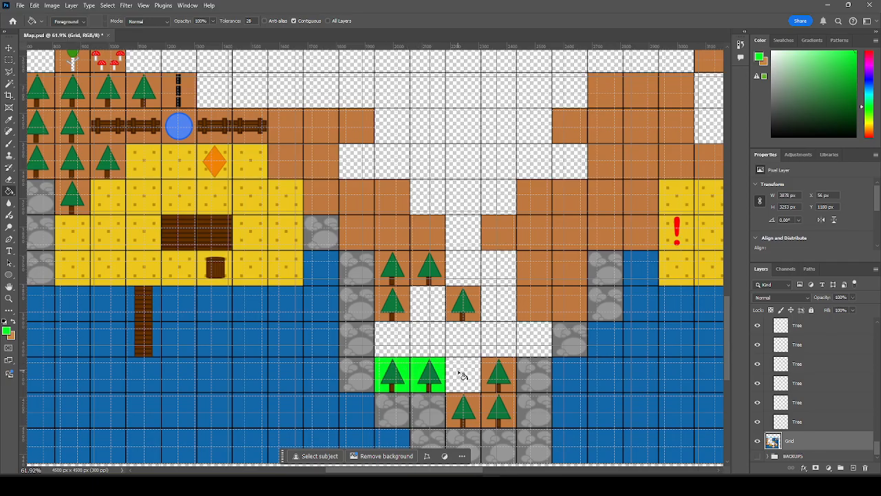
pyautogui.click(459, 374)
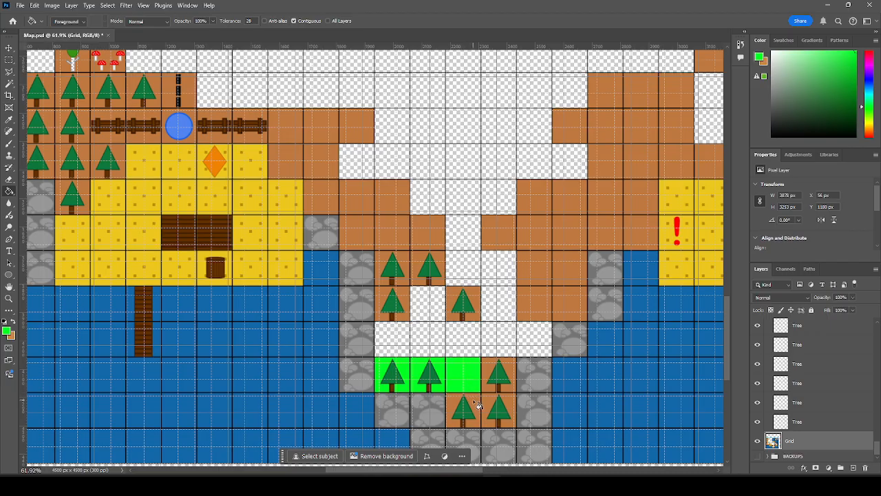
pyautogui.click(474, 404)
pyautogui.click(490, 407)
pyautogui.click(497, 377)
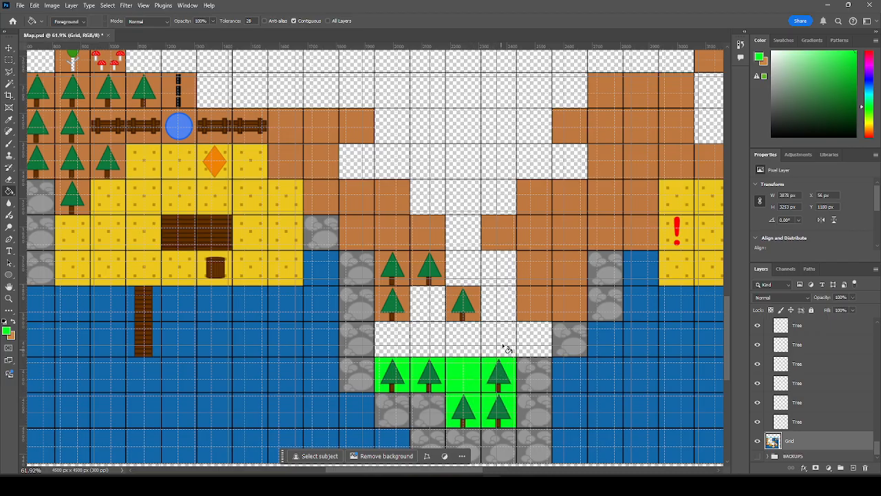
# Fill the five empty tiles of the strip just north of the green tiles with bright green.
pyautogui.click(507, 347)
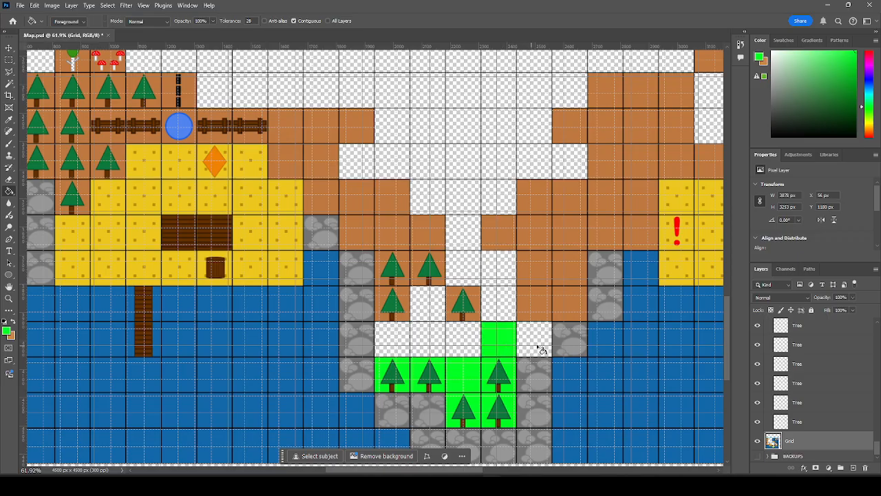
pyautogui.click(539, 349)
pyautogui.click(475, 345)
pyautogui.click(437, 347)
pyautogui.click(407, 347)
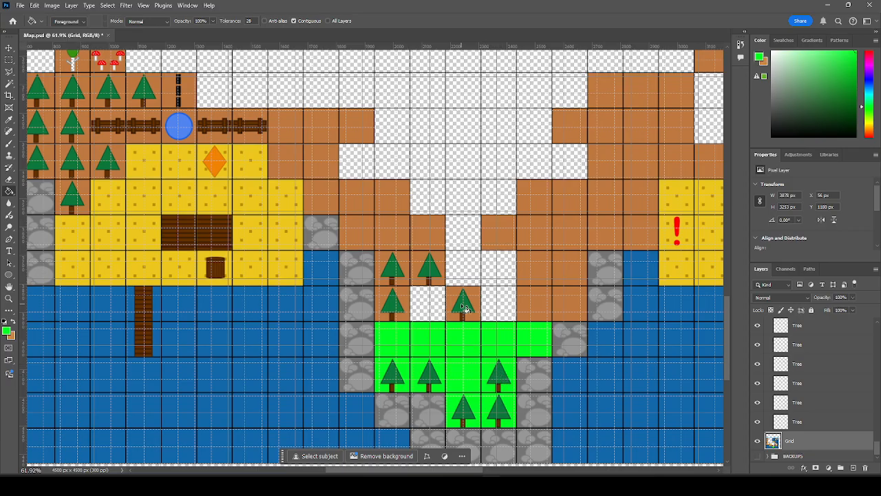
# Fill all six tiles between the rocks in the next row north with bright green, including the tiles holding trees.
pyautogui.click(401, 311)
pyautogui.click(424, 312)
pyautogui.click(471, 314)
pyautogui.click(493, 314)
pyautogui.click(526, 313)
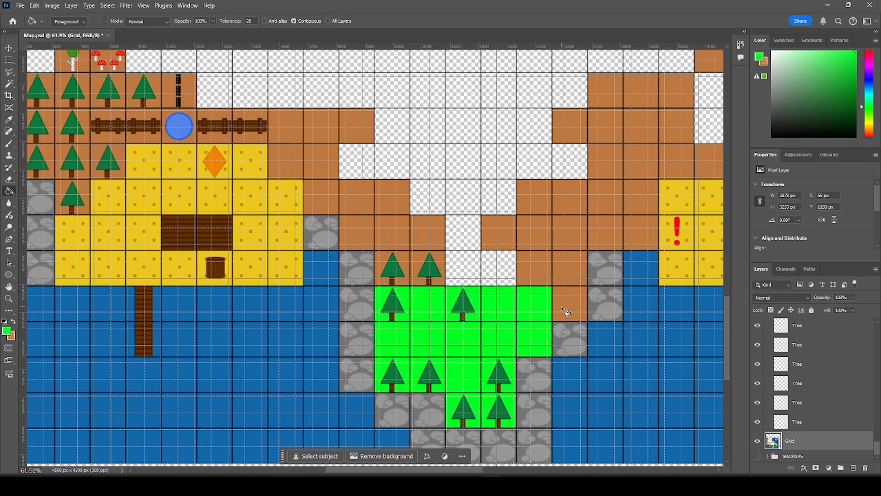
pyautogui.click(565, 311)
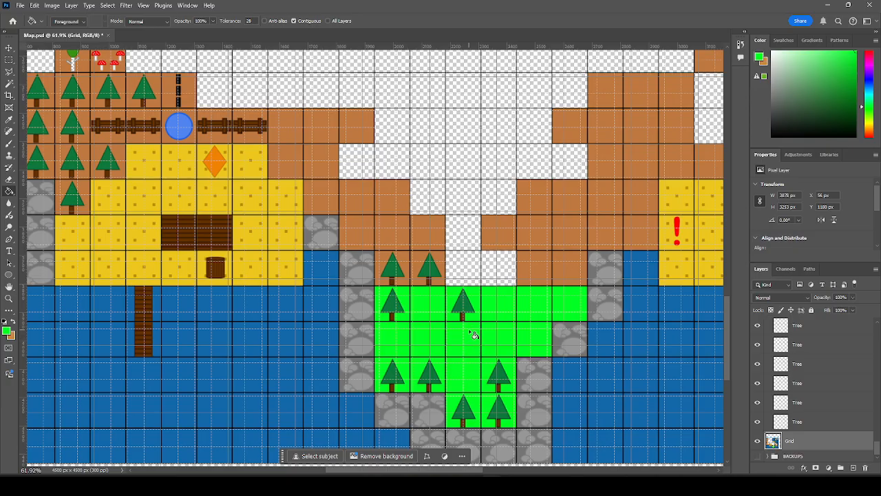
# Duplicate the two trees at the west end of the row above the green area onto the two easternmost tiles of the northernmost green row.
pyautogui.click(9, 47)
pyautogui.scroll(3, 835, 401)
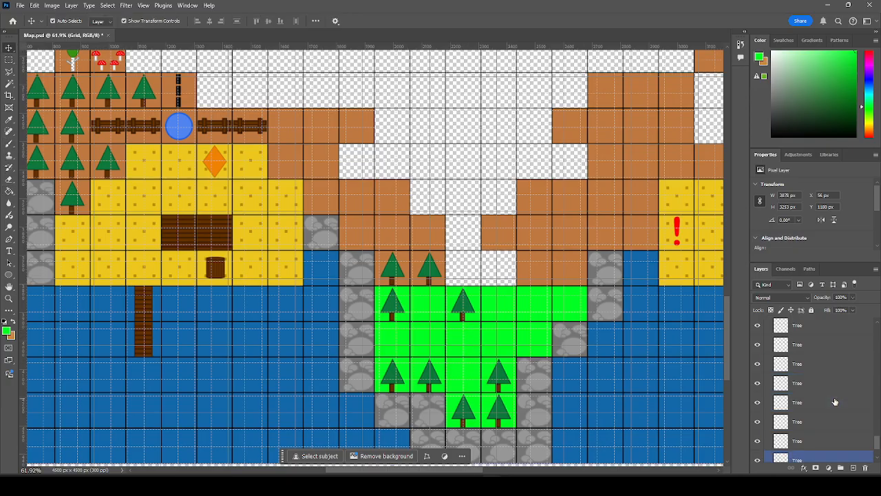
pyautogui.click(463, 303)
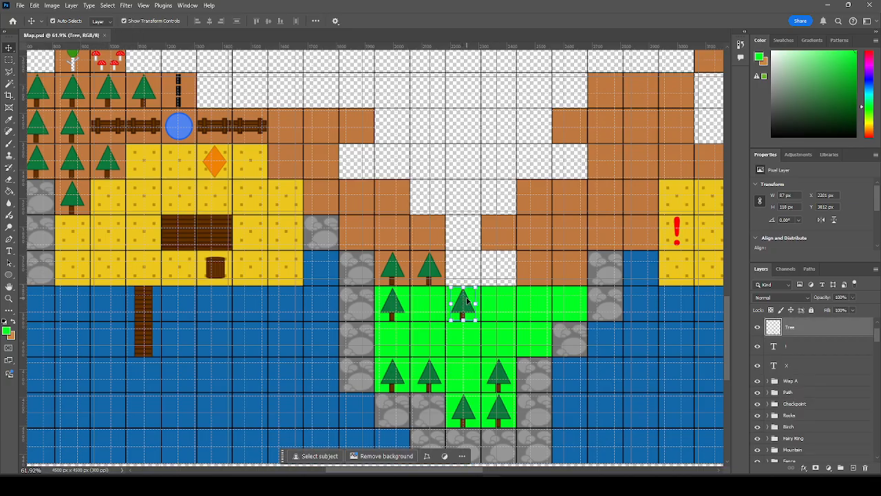
pyautogui.press('ctrl')
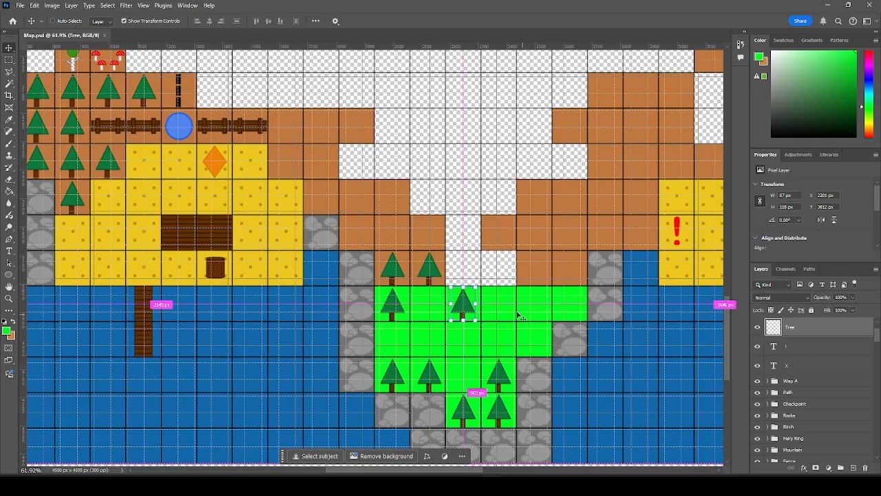
pyautogui.keyDown('ctrl'); pyautogui.click(397, 271); pyautogui.keyUp('ctrl')
pyautogui.keyDown('ctrl'); pyautogui.keyDown('shift'); pyautogui.click(433, 272); pyautogui.keyUp('shift'); pyautogui.keyUp('ctrl')
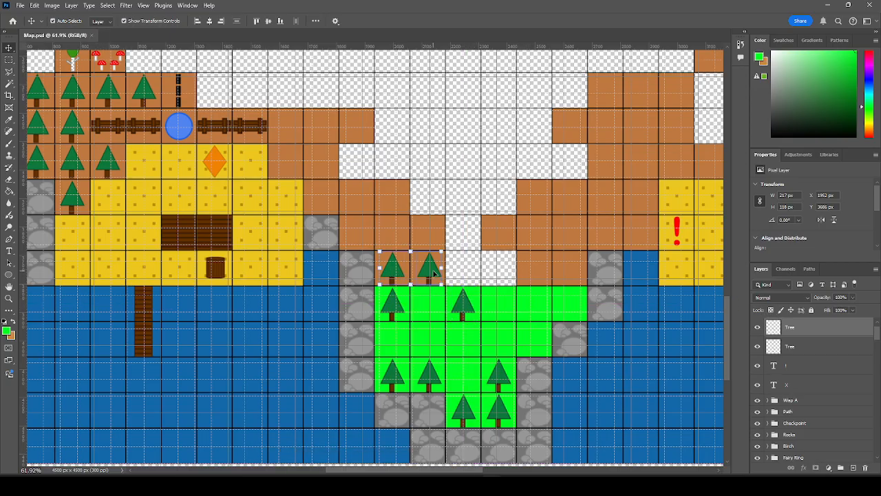
pyautogui.moveTo(444, 278); pyautogui.dragTo(569, 307)
pyautogui.click(469, 200)
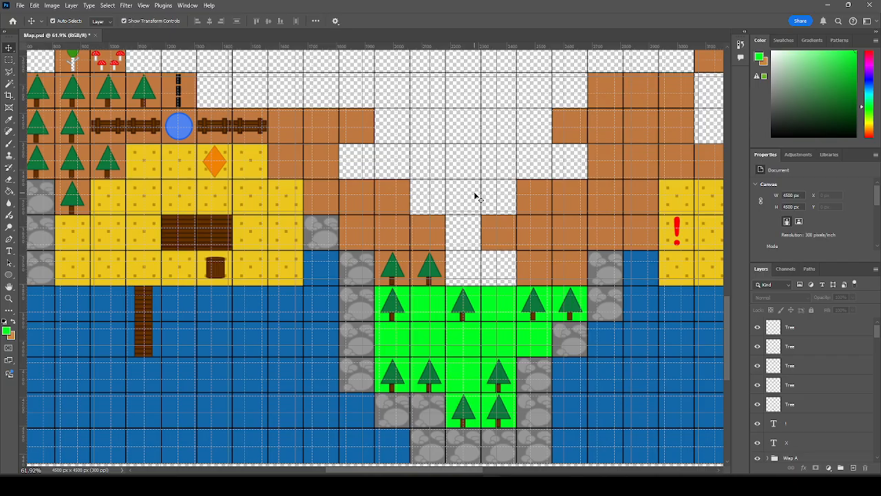
# Duplicate the two eastern trees of the northernmost green row onto the two brown tiles directly north of them.
pyautogui.click(534, 303)
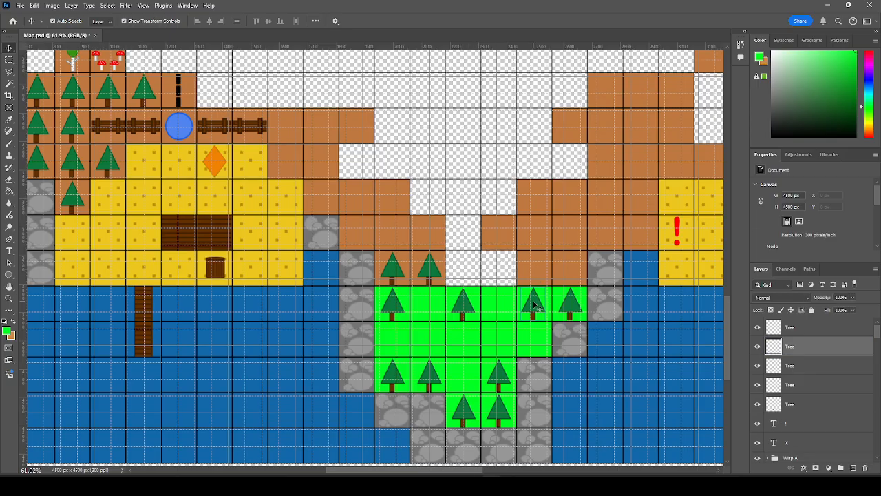
pyautogui.keyDown('shift'); pyautogui.click(573, 305); pyautogui.keyUp('shift')
pyautogui.moveTo(575, 305); pyautogui.dragTo(571, 268)
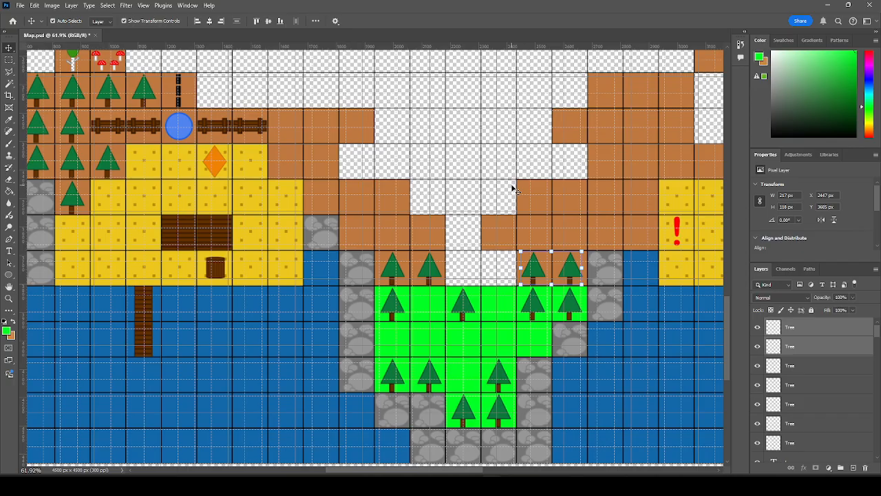
pyautogui.click(467, 274)
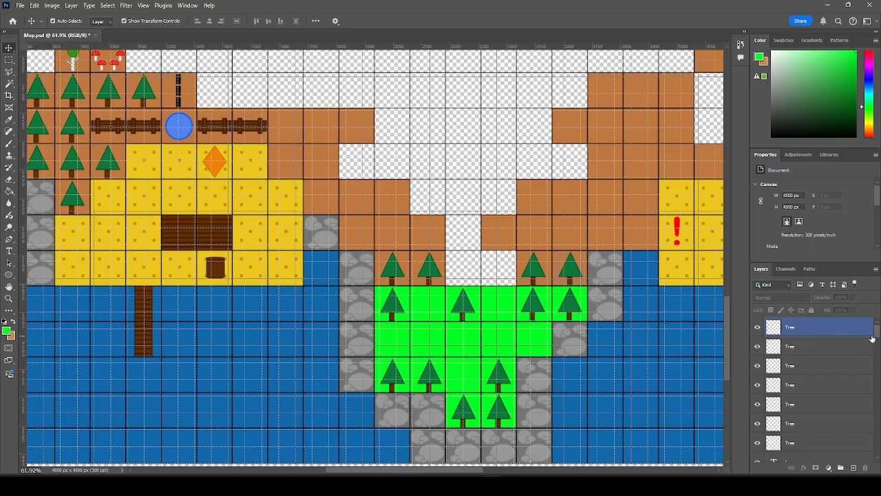
# Move the loose Tree layers into the Tree group and save the map.
pyautogui.moveTo(876, 335)
pyautogui.mouseDown()
pyautogui.moveTo(879, 351)
pyautogui.moveTo(876, 327)
pyautogui.mouseUp()
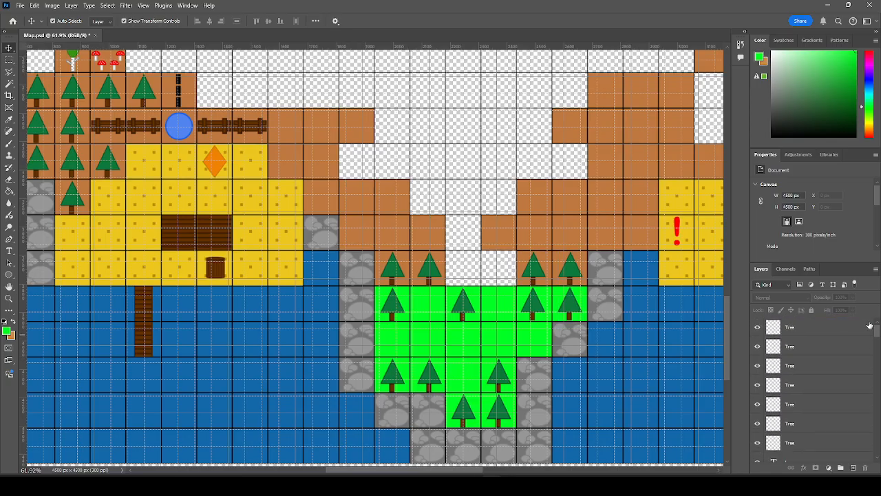
pyautogui.click(828, 331)
pyautogui.scroll(-1, 807, 416)
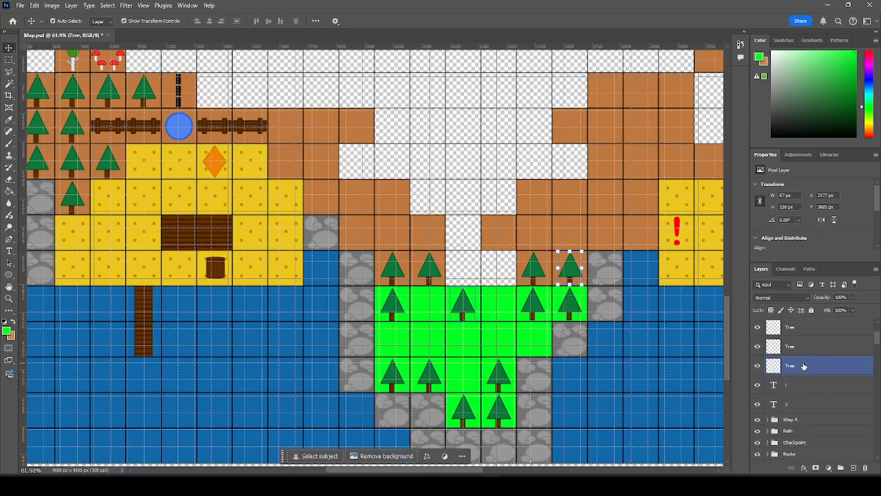
pyautogui.keyDown('shift'); pyautogui.click(783, 365); pyautogui.keyUp('shift')
pyautogui.moveTo(783, 365); pyautogui.dragTo(793, 347)
pyautogui.scroll(5, 807, 378)
pyautogui.click(768, 408)
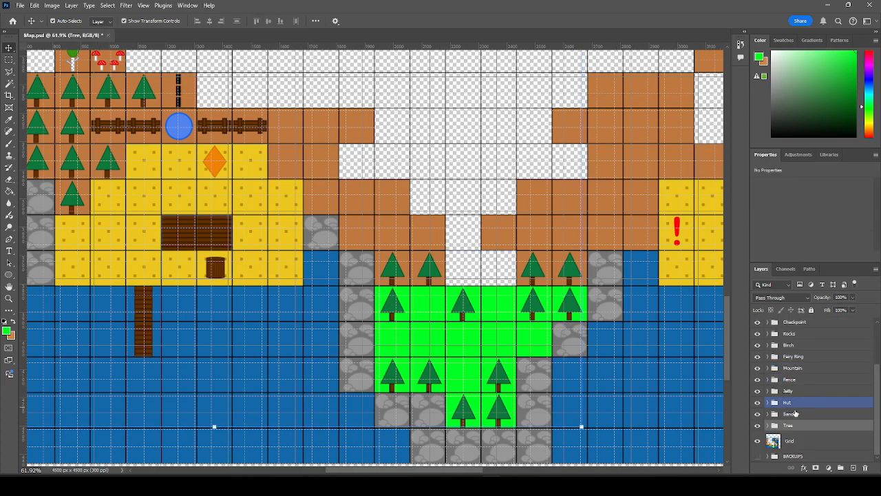
pyautogui.scroll(3, 795, 412)
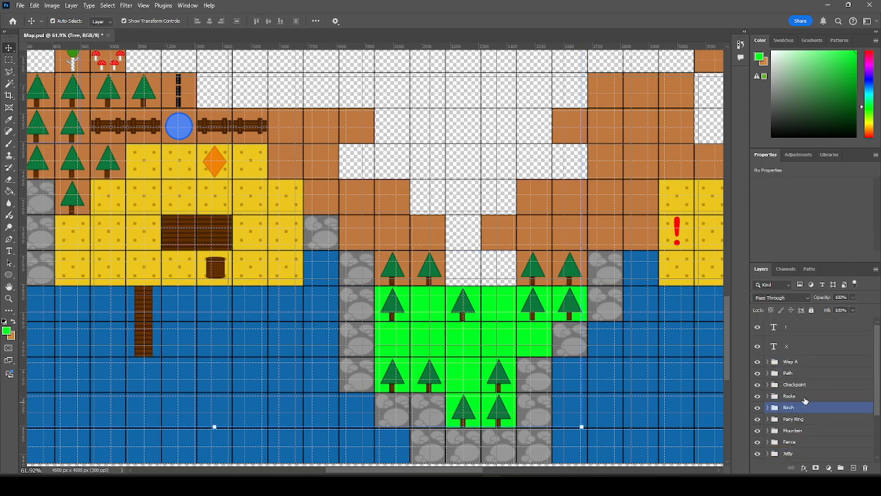
pyautogui.click(497, 280)
pyautogui.hotkey('ctrl', 's')
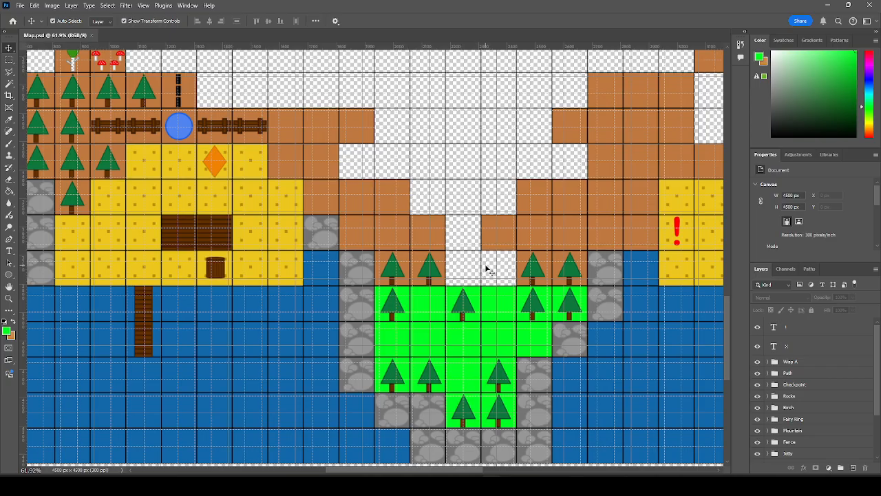
# Draw a tiger custom shape from Wild Animals, about 119 by 75 px, in the green tile below the middle tree.
pyautogui.click(8, 276)
pyautogui.click(50, 318)
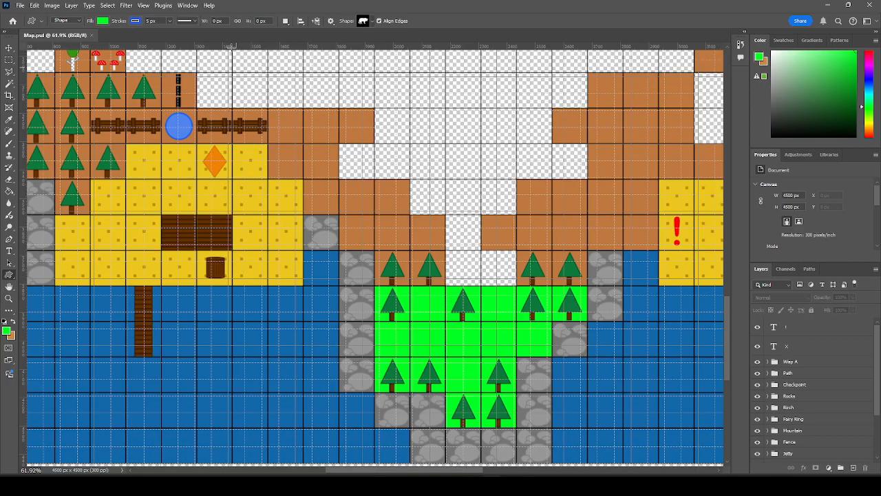
pyautogui.click(371, 22)
pyautogui.click(316, 40)
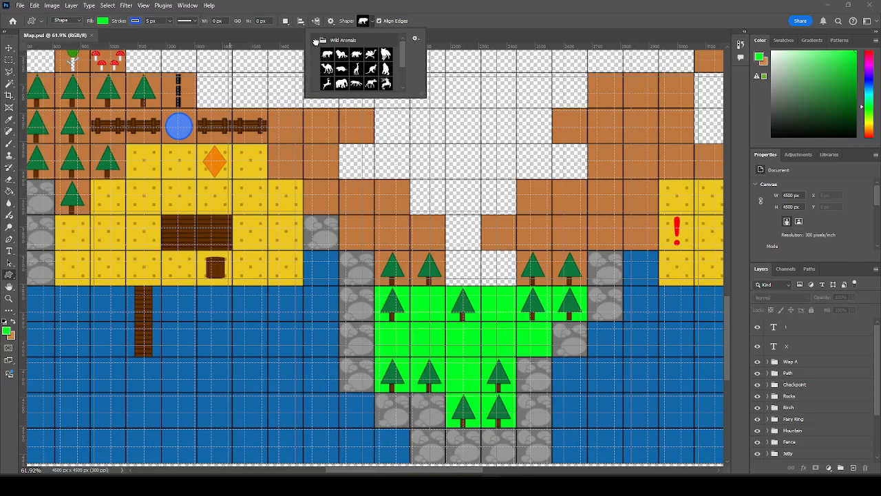
pyautogui.scroll(-1, 348, 65)
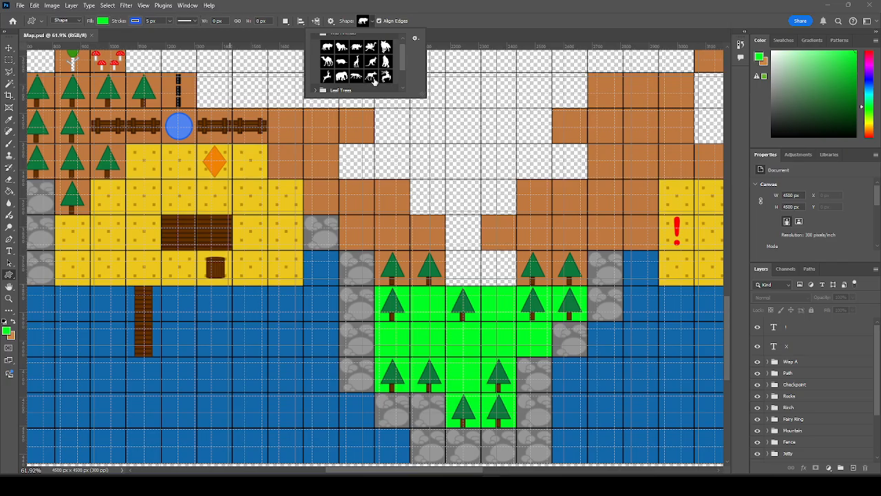
pyautogui.scroll(1, 376, 82)
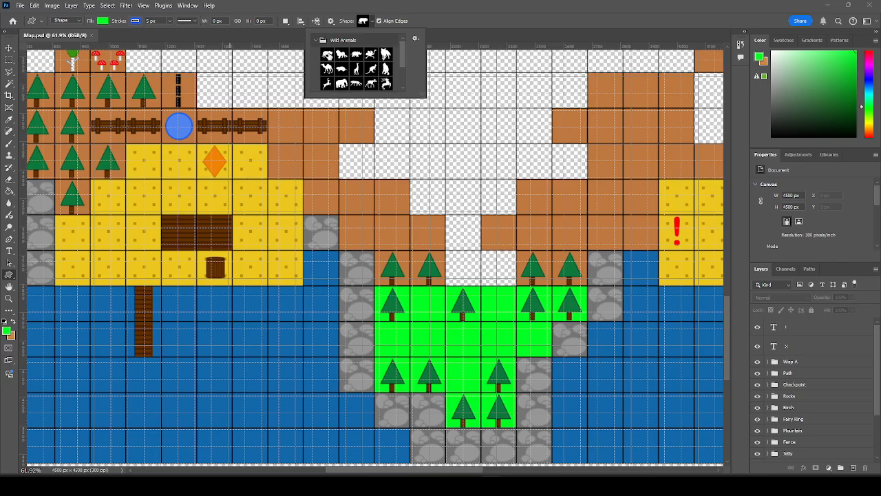
pyautogui.click(328, 54)
pyautogui.moveTo(447, 334); pyautogui.dragTo(481, 352)
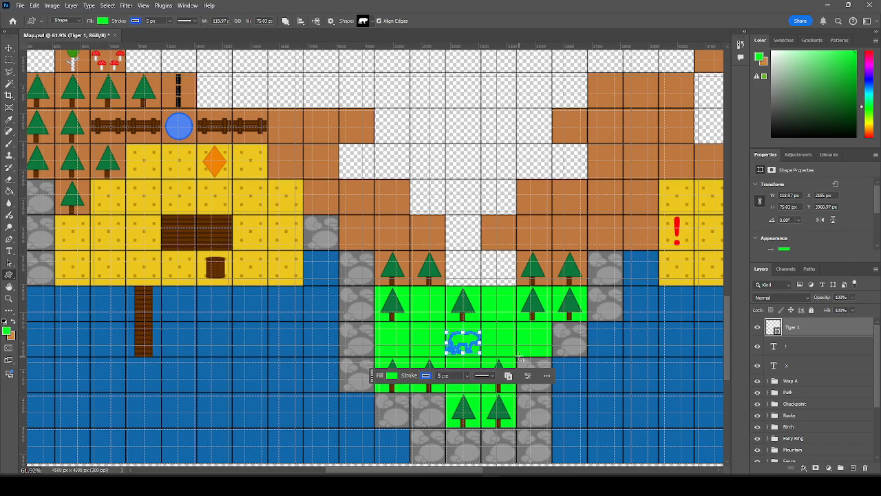
# Delete the green tiger shape with the blue outline.
pyautogui.press('s')
pyautogui.click(9, 48)
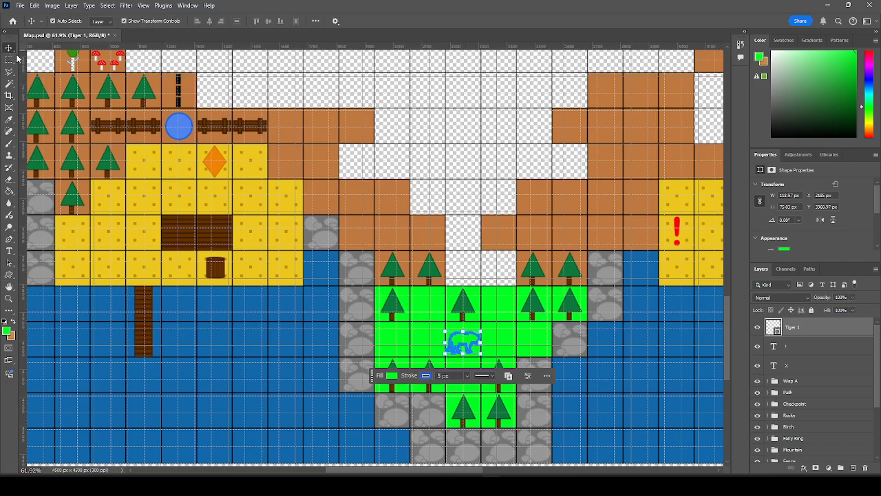
pyautogui.press('Delete')
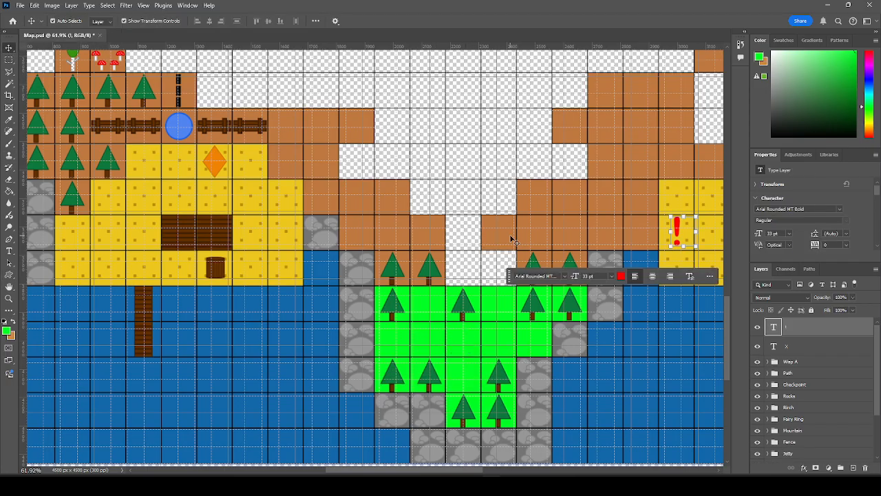
# Set the Custom Shape tool to a white fill and a black stroke 2 px wide.
pyautogui.click(9, 274)
pyautogui.click(106, 22)
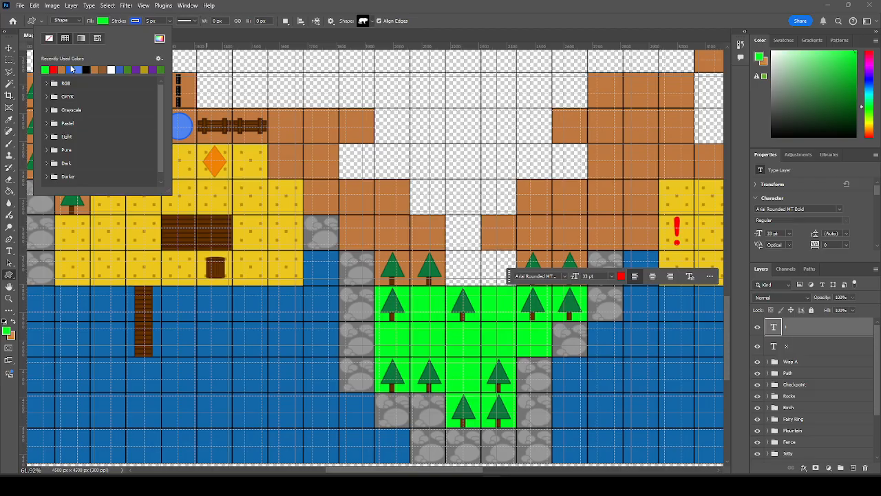
pyautogui.click(112, 68)
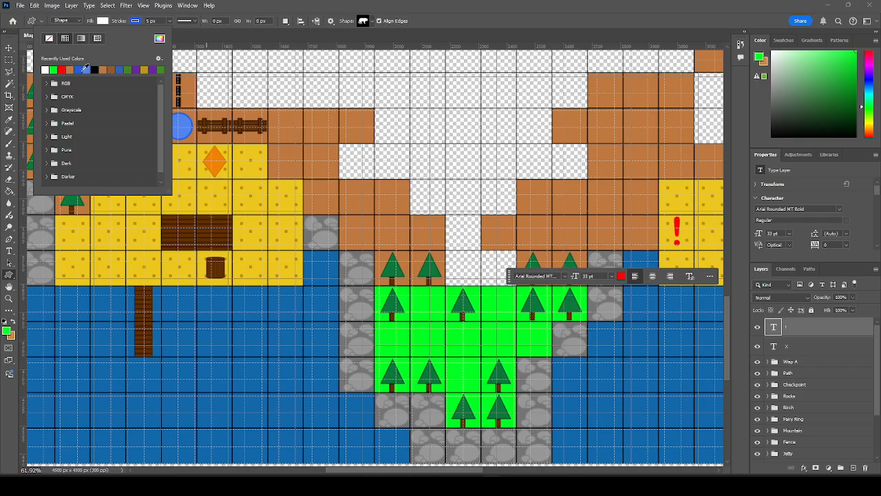
pyautogui.click(133, 21)
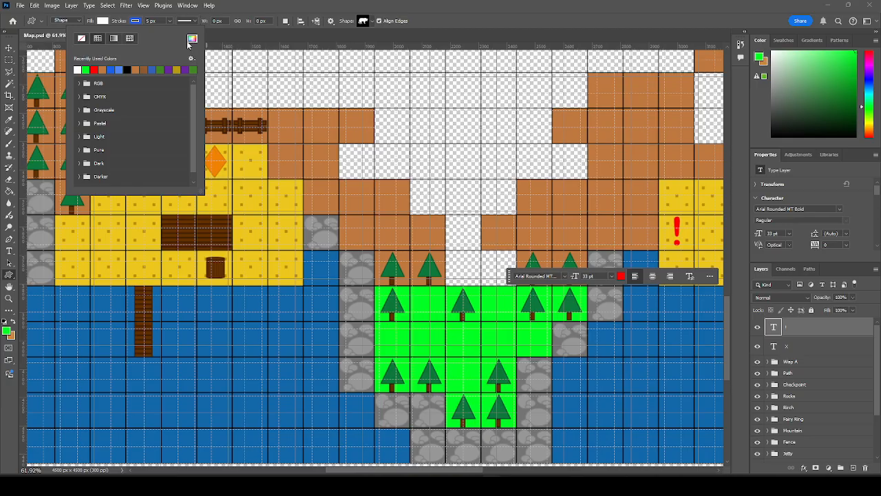
pyautogui.click(126, 69)
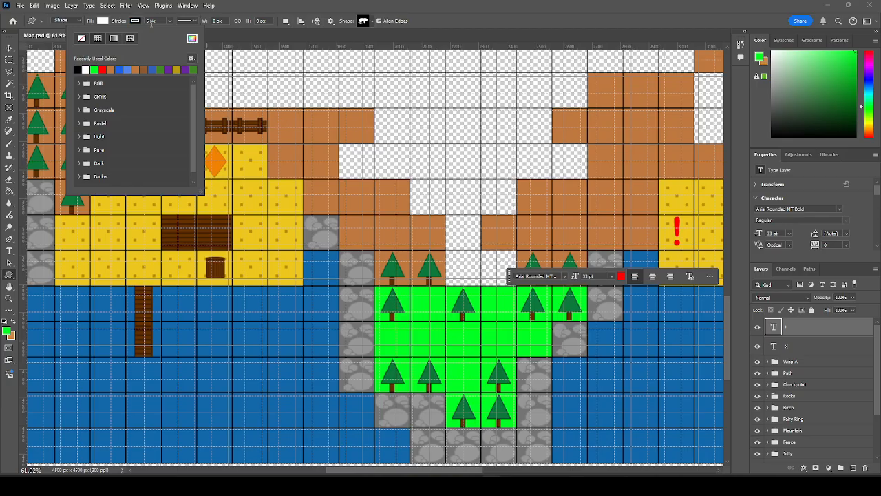
pyautogui.click(169, 21)
pyautogui.moveTo(169, 32); pyautogui.dragTo(163, 33)
pyautogui.click(161, 21)
pyautogui.write('2 QWQp')
pyautogui.hotkey('ctrl', 'a')
pyautogui.write('2')
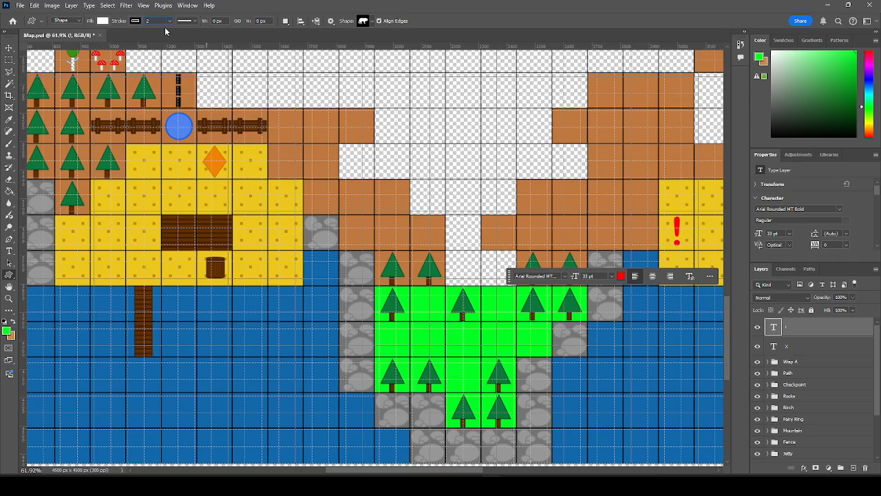
# Draw a white tiger about 130 by 75 px below the middle tree and shift it slightly west into its green tile.
pyautogui.moveTo(450, 328); pyautogui.dragTo(488, 349)
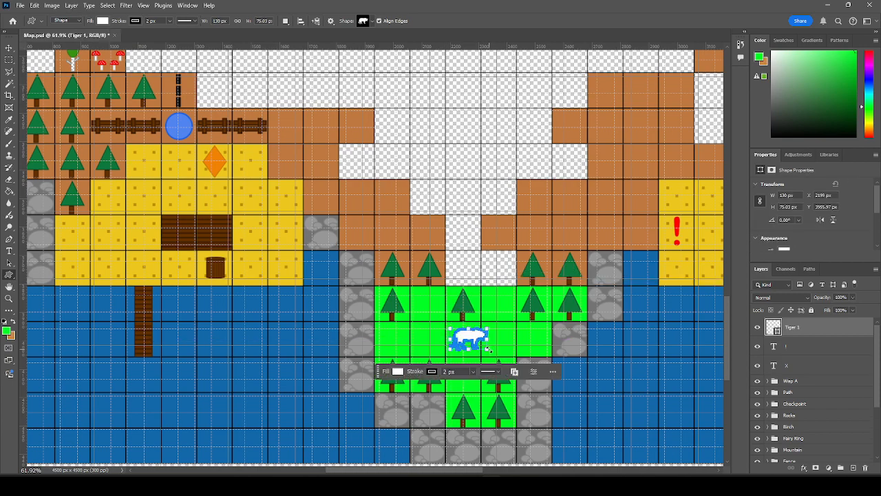
pyautogui.click(9, 48)
pyautogui.moveTo(470, 338); pyautogui.dragTo(460, 340)
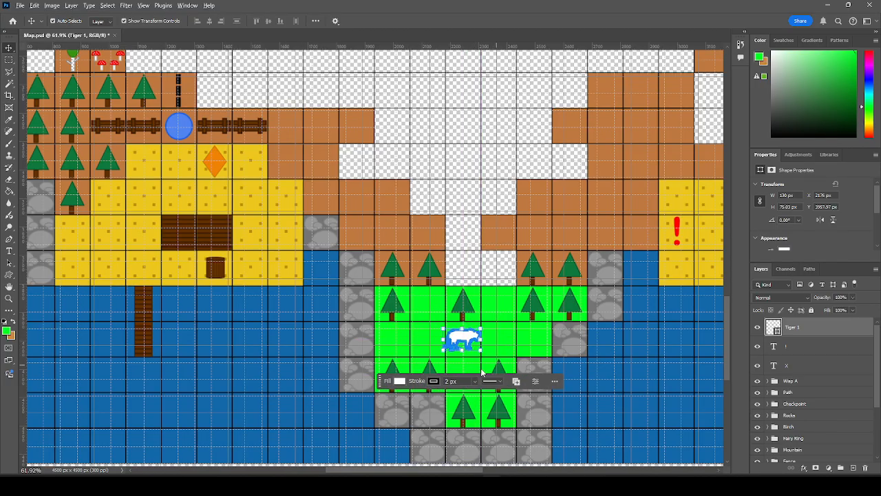
# Scale the white tiger proportionally to about 83% and centre it in its tile below the middle tree.
pyautogui.scroll(8, 457, 346)
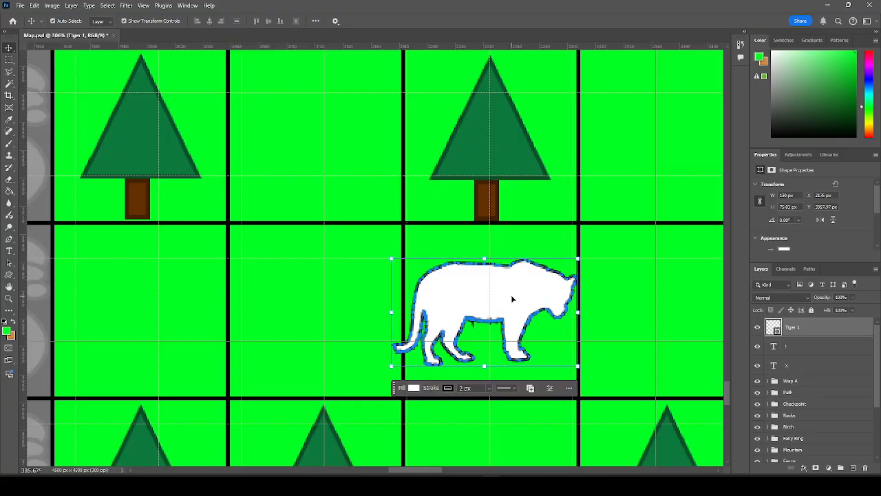
pyautogui.moveTo(512, 299); pyautogui.dragTo(518, 311)
pyautogui.moveTo(394, 269); pyautogui.dragTo(425, 276)
pyautogui.hotkey('ctrl', 'z')
pyautogui.moveTo(489, 268); pyautogui.dragTo(516, 305)
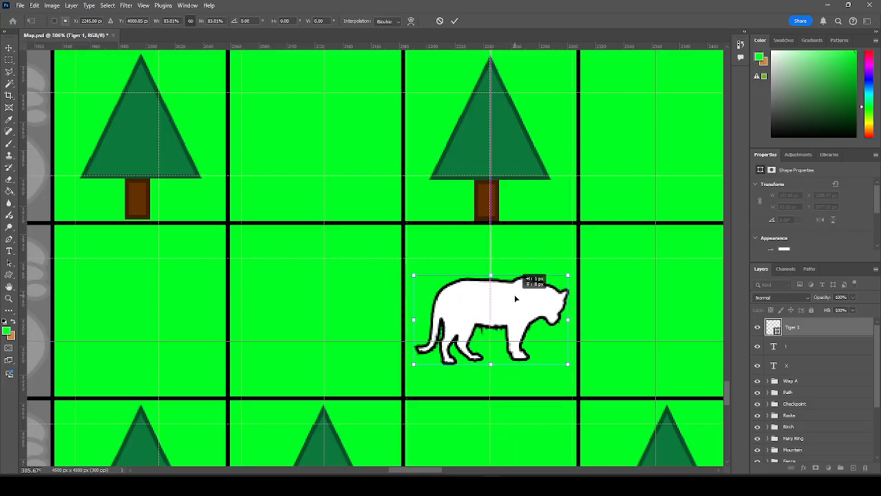
pyautogui.scroll(-5, 369, 264)
pyautogui.scroll(-10, 370, 264)
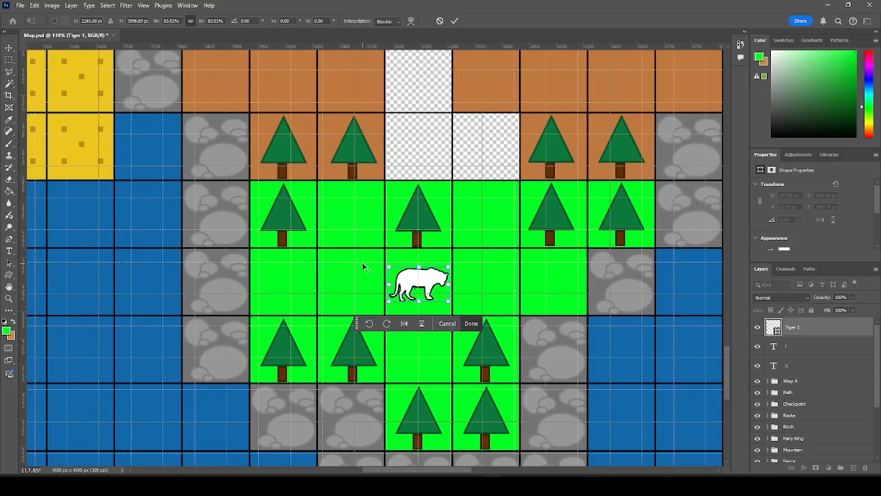
pyautogui.press('Return')
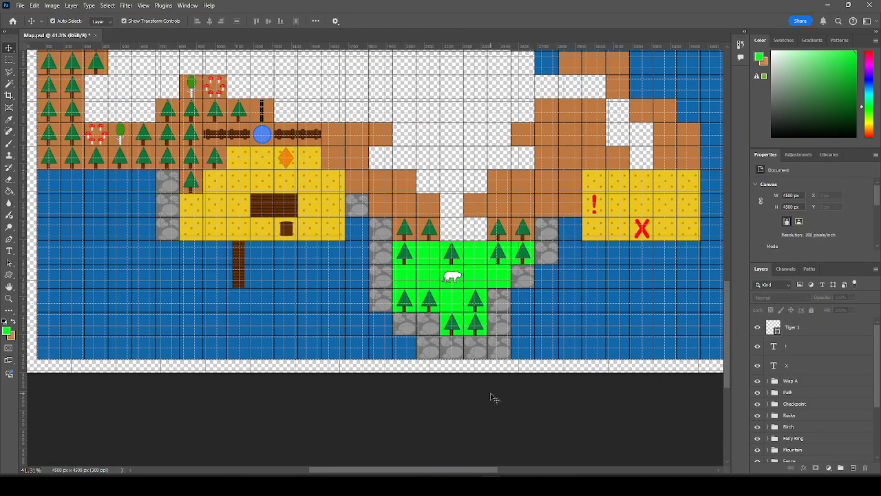
# Delete the white tiger shape layer from the green area.
pyautogui.scroll(-2, 486, 405)
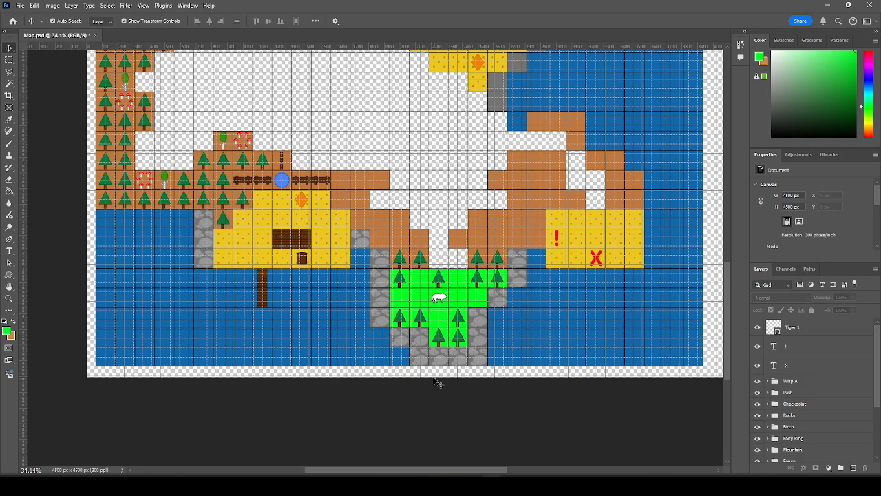
pyautogui.scroll(1, 438, 384)
pyautogui.click(443, 315)
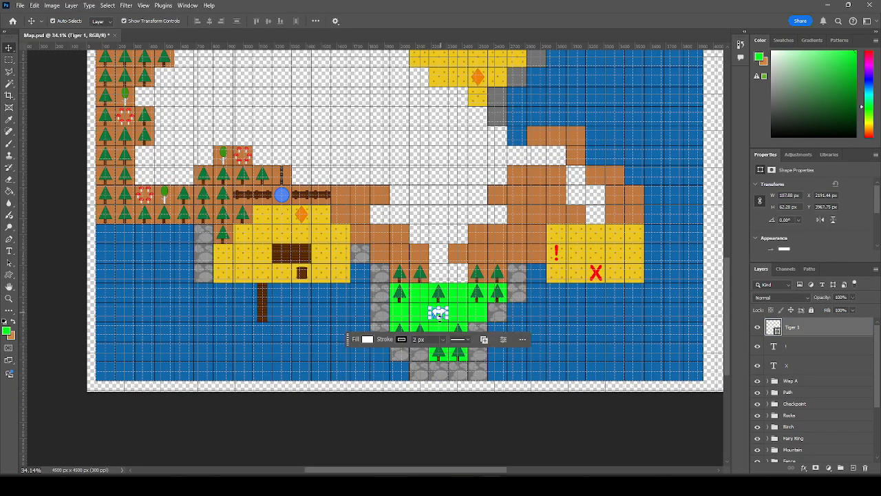
pyautogui.scroll(5, 440, 349)
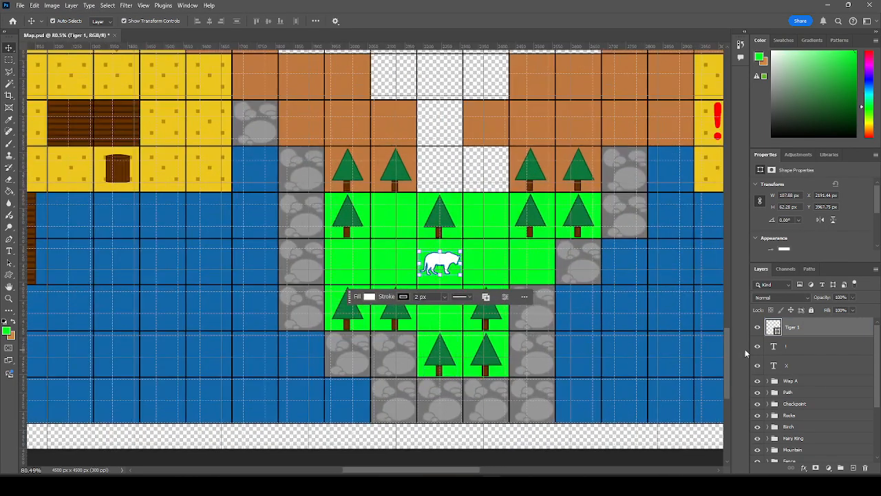
pyautogui.click(792, 344)
pyautogui.click(802, 330)
pyautogui.click(797, 341)
pyautogui.press('Delete')
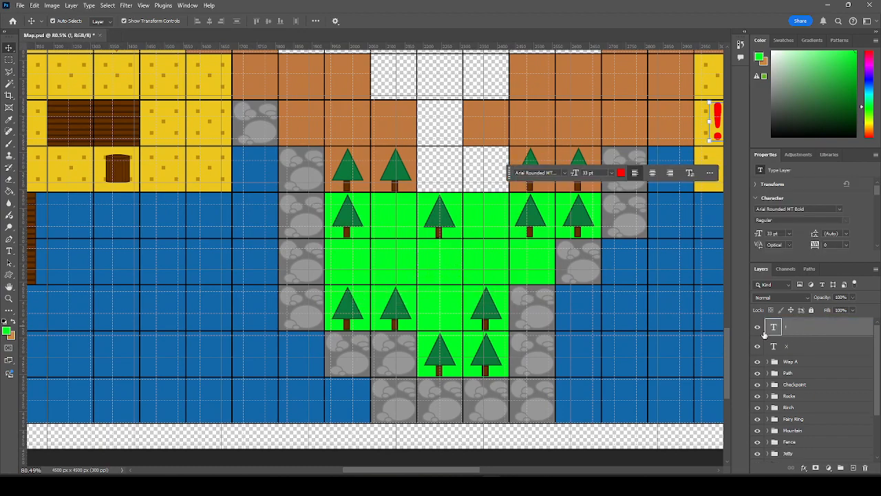
# Draw a red-filled tiger shape about 115 by 67 px below the middle tree in the green area.
pyautogui.click(9, 274)
pyautogui.click(104, 21)
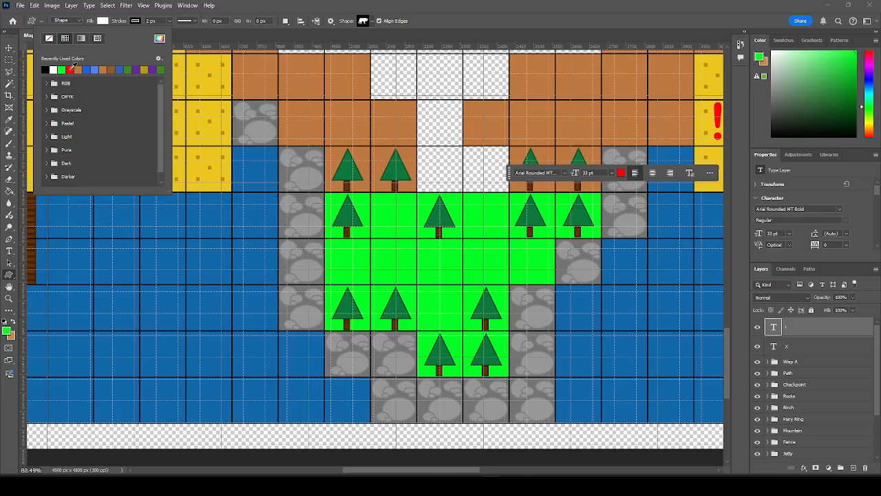
pyautogui.click(72, 69)
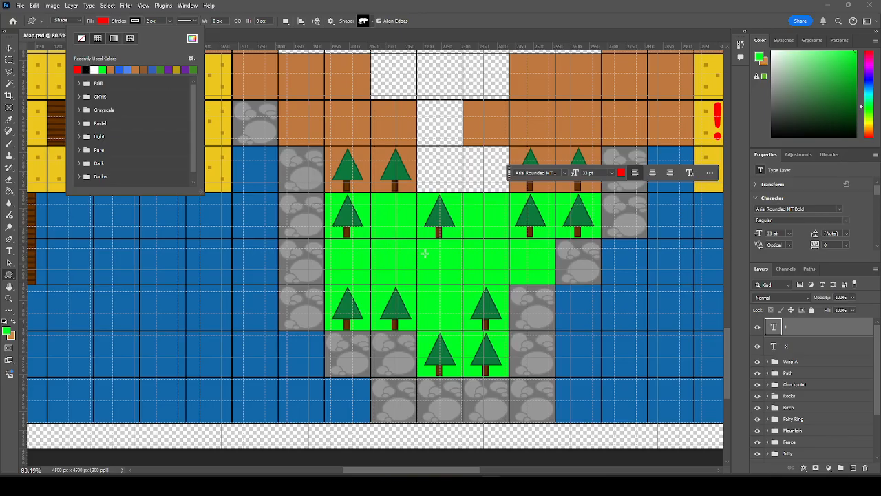
pyautogui.moveTo(423, 252); pyautogui.dragTo(463, 283)
pyautogui.moveTo(466, 287); pyautogui.dragTo(466, 286)
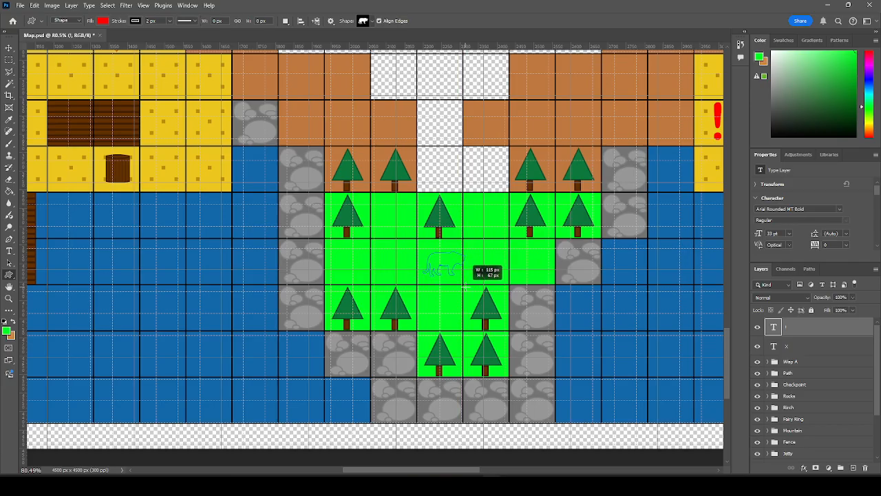
# Shift the red tiger slightly west so it fits inside its green tile, then deselect it and check its look on the map.
pyautogui.click(9, 48)
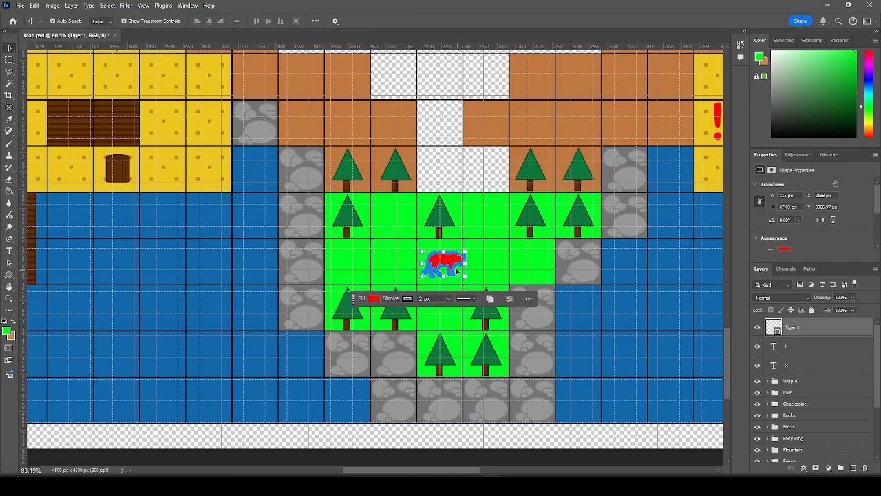
pyautogui.moveTo(442, 264); pyautogui.dragTo(446, 264)
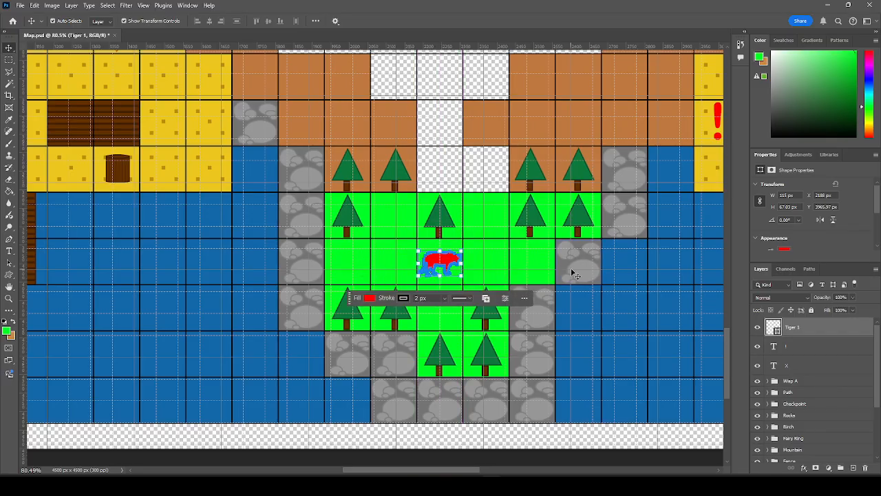
pyautogui.click(423, 459)
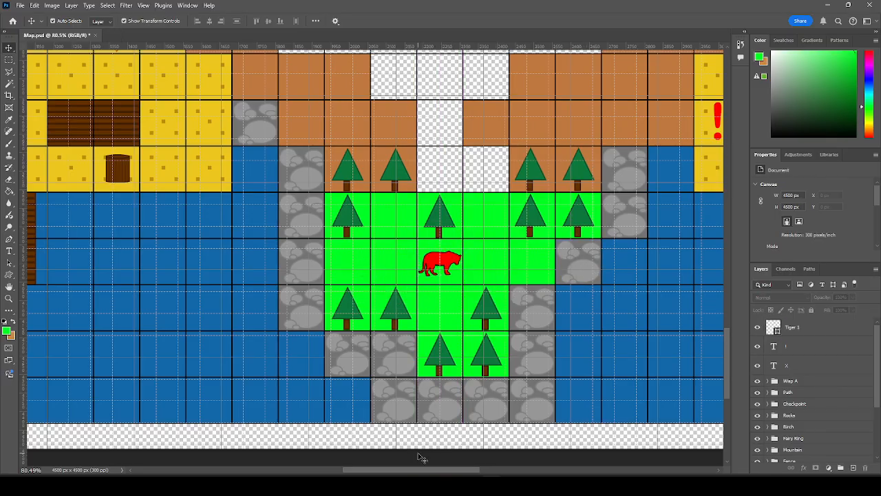
pyautogui.scroll(15, 452, 268)
pyautogui.click(451, 267)
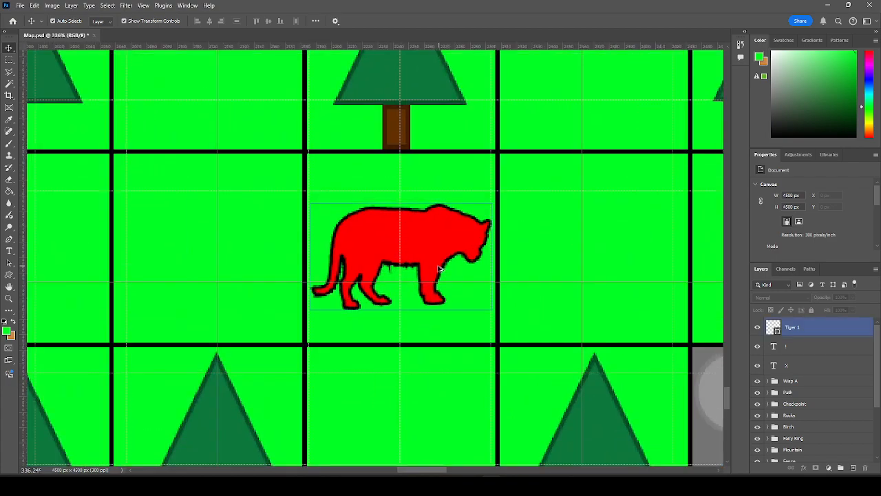
pyautogui.scroll(4, 449, 271)
pyautogui.scroll(-20, 455, 274)
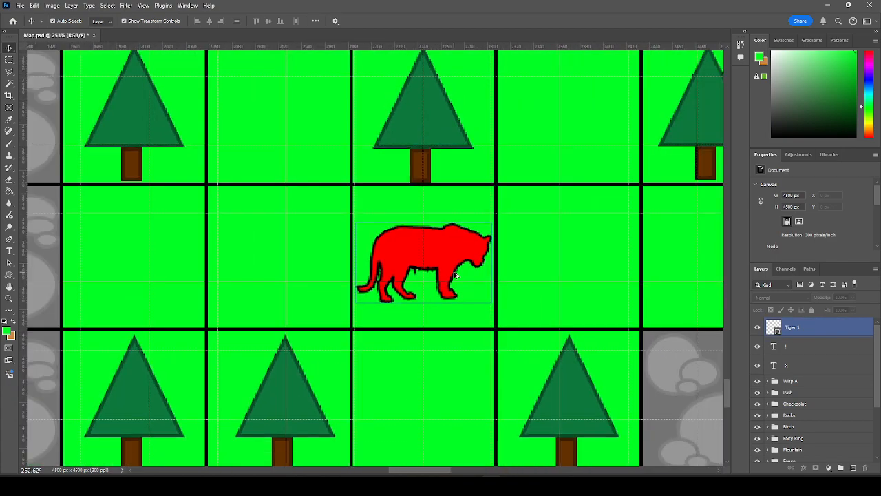
pyautogui.scroll(-3, 457, 272)
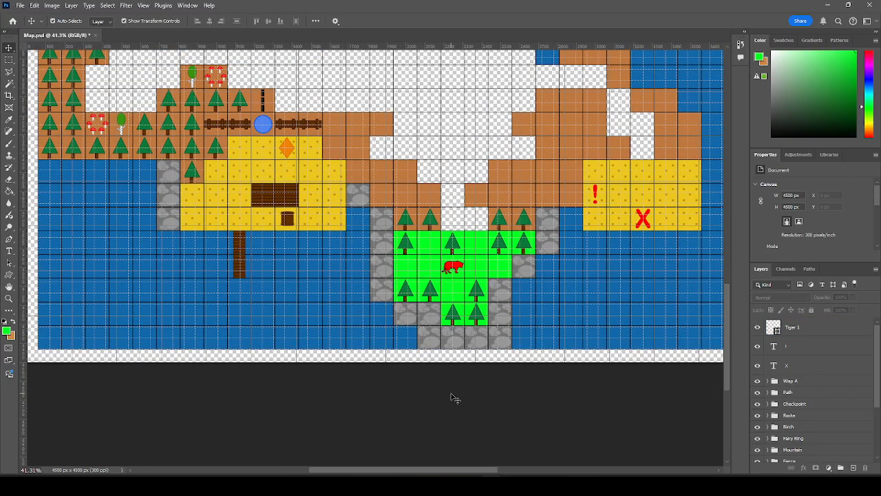
pyautogui.scroll(-1, 450, 397)
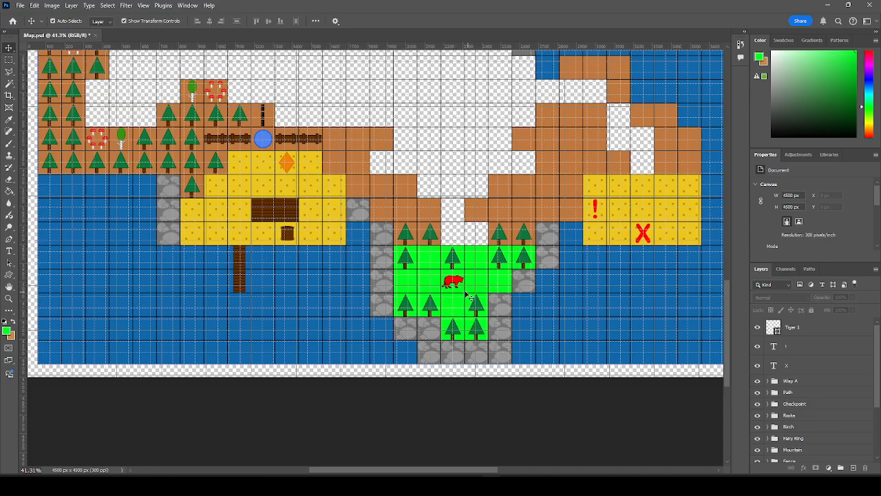
# Rename the red tiger's layer as AI.
pyautogui.click(797, 330)
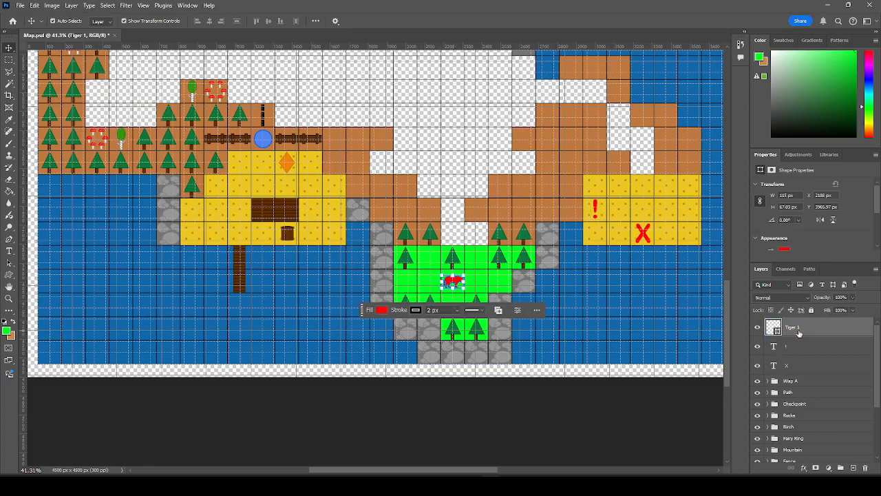
pyautogui.doubleClick(797, 328)
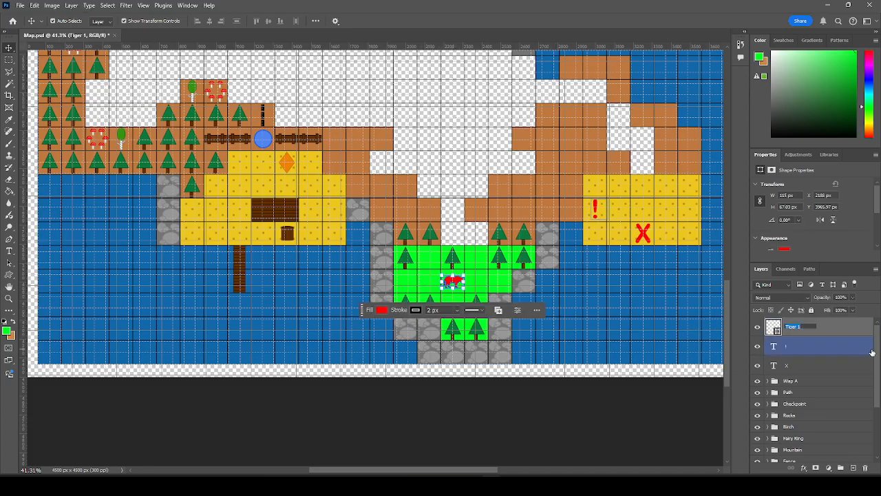
pyautogui.write('AI')
pyautogui.press('Return')
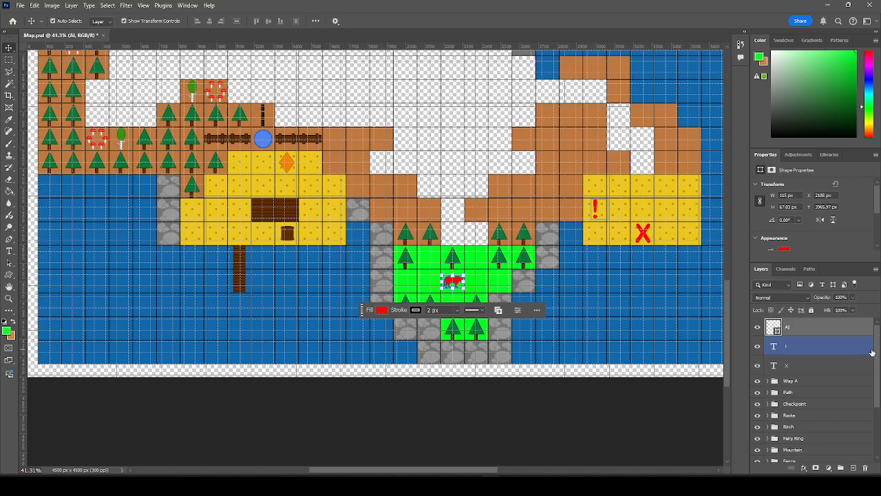
# Paste a copy of the AI tiger layer and name it AI BACKUP.
pyautogui.hotkey('ctrl', 'v')
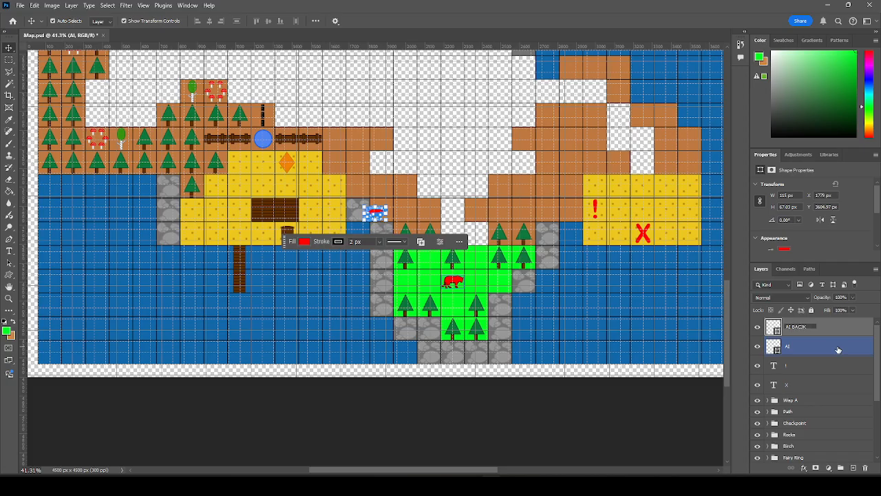
pyautogui.write('P')
pyautogui.press('Return')
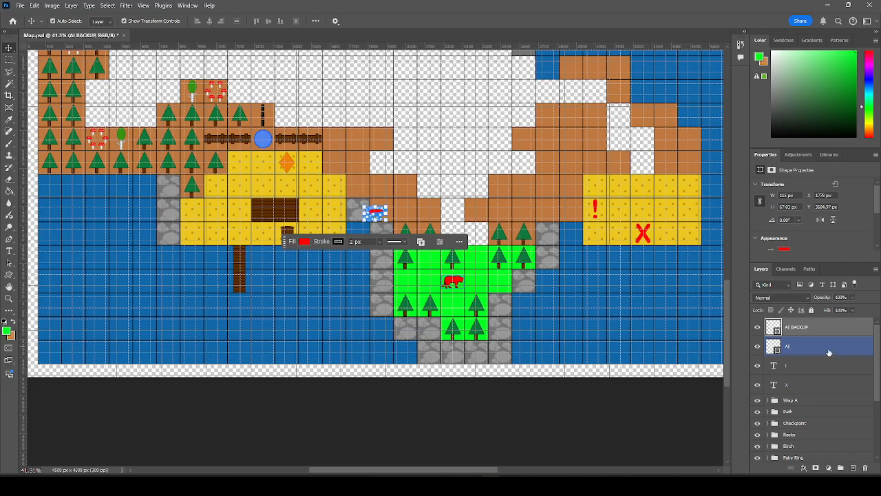
# Hide the AI BACKUP layer and move it into the BACKUPS group below the Grid layer.
pyautogui.click(758, 329)
pyautogui.moveTo(810, 330); pyautogui.dragTo(802, 457)
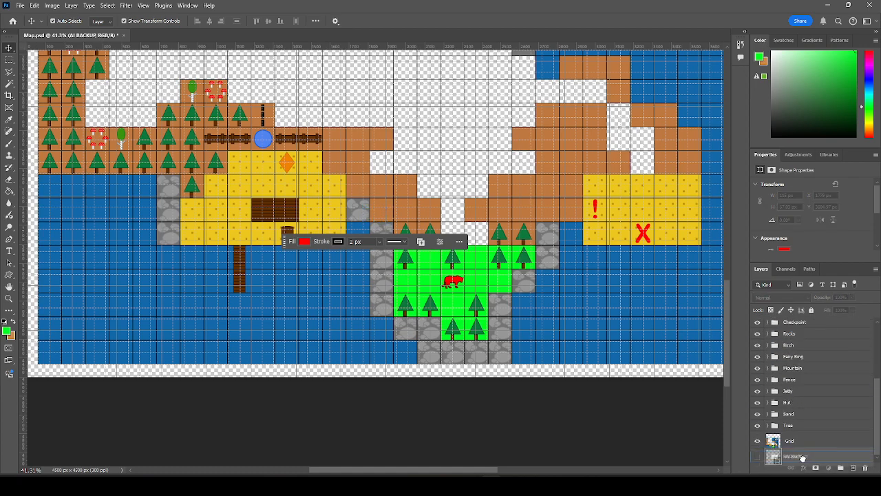
pyautogui.scroll(5, 802, 441)
# Create a layer group named AI, place the AI tiger layer inside it and collapse the group.
pyautogui.click(800, 326)
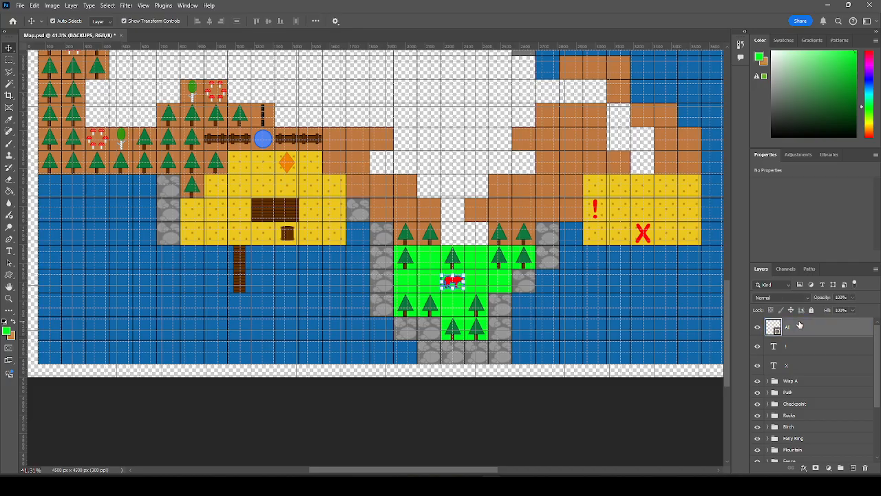
pyautogui.click(840, 467)
pyautogui.doubleClick(794, 323)
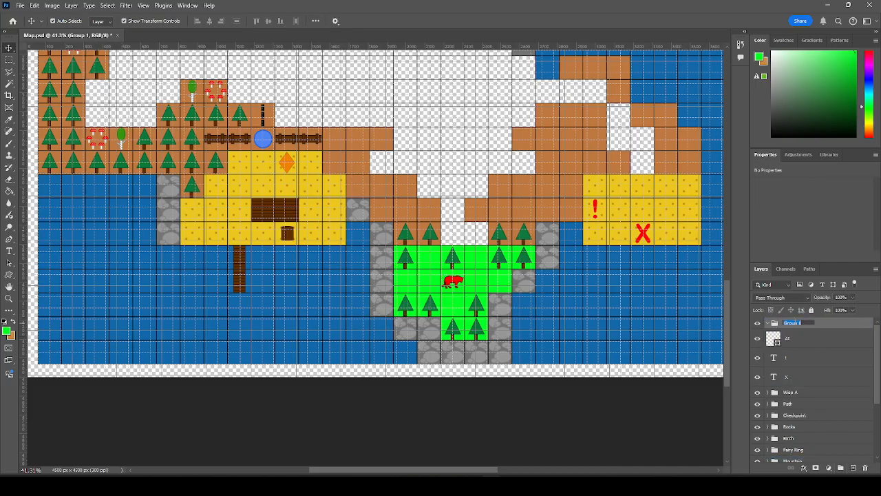
pyautogui.write('AI')
pyautogui.press('Return')
pyautogui.moveTo(808, 346); pyautogui.dragTo(793, 323)
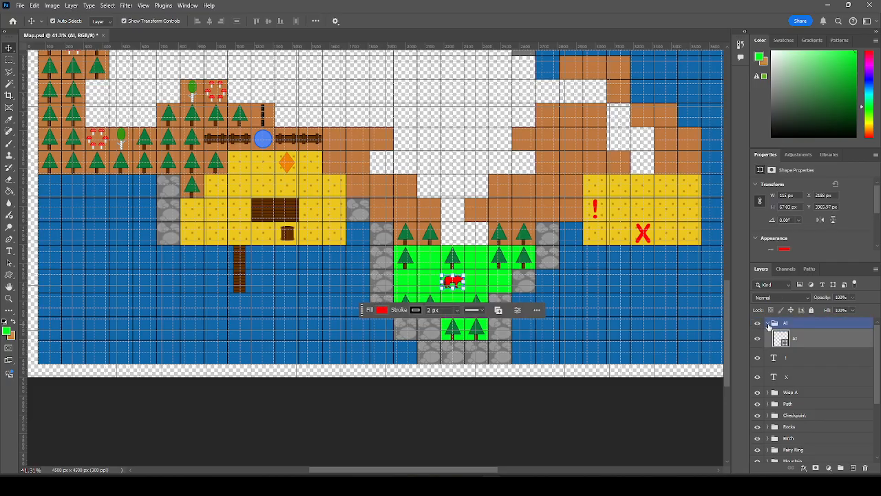
pyautogui.click(769, 323)
# Create a layer group named POI below the AI group, containing the exclamation mark and X text layers, and collapse it.
pyautogui.click(798, 338)
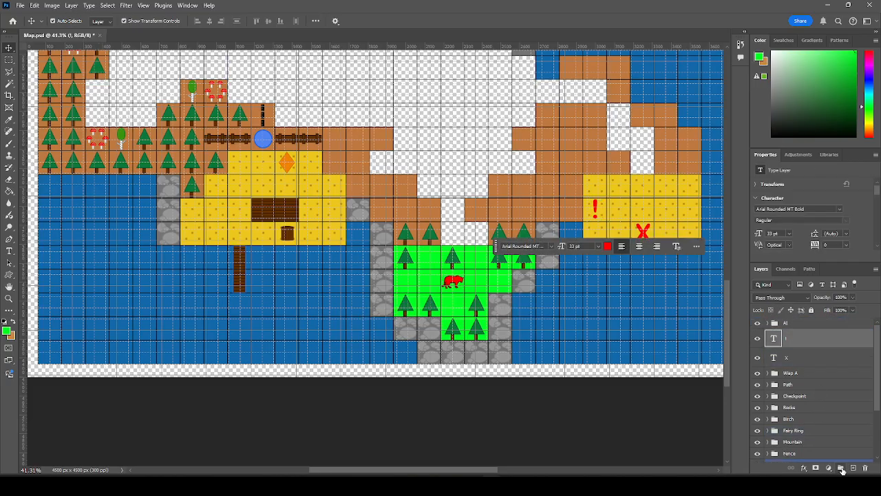
pyautogui.click(840, 468)
pyautogui.doubleClick(792, 333)
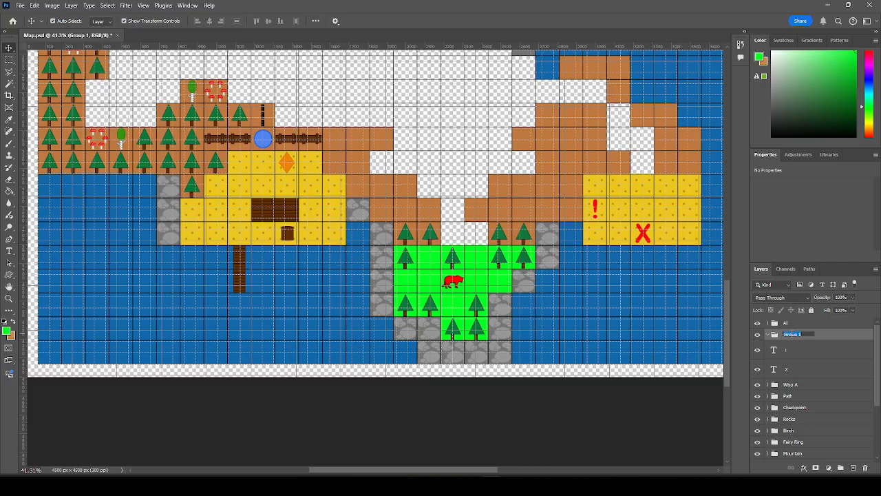
pyautogui.write('POI')
pyautogui.press('Return')
pyautogui.click(788, 350)
pyautogui.keyDown('shift'); pyautogui.click(788, 369); pyautogui.keyUp('shift')
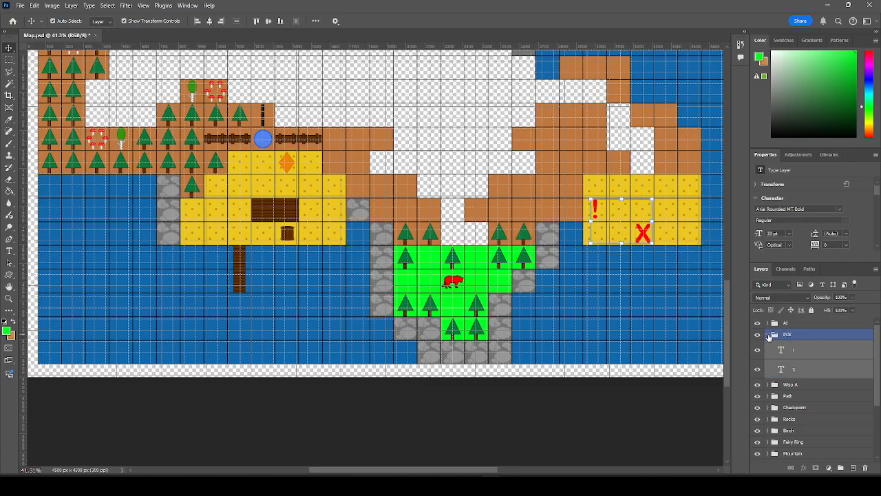
pyautogui.click(770, 334)
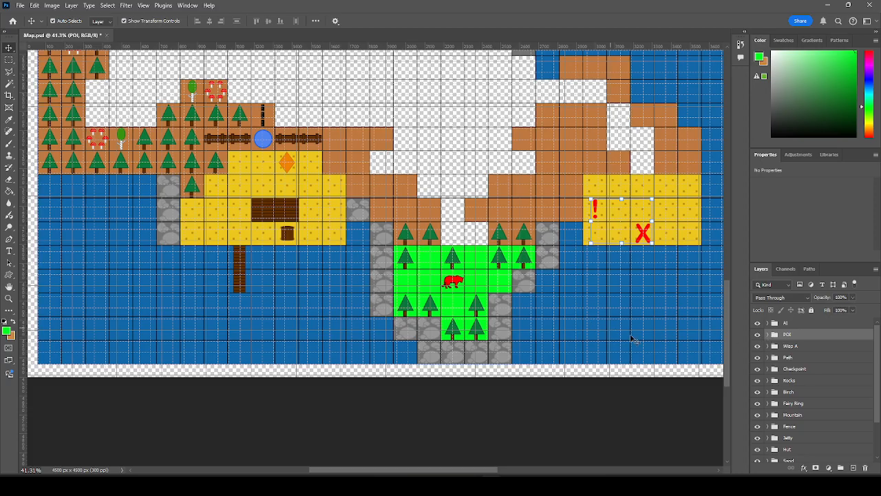
# Expand the Wisp A group to access its blue circle layer.
pyautogui.click(818, 325)
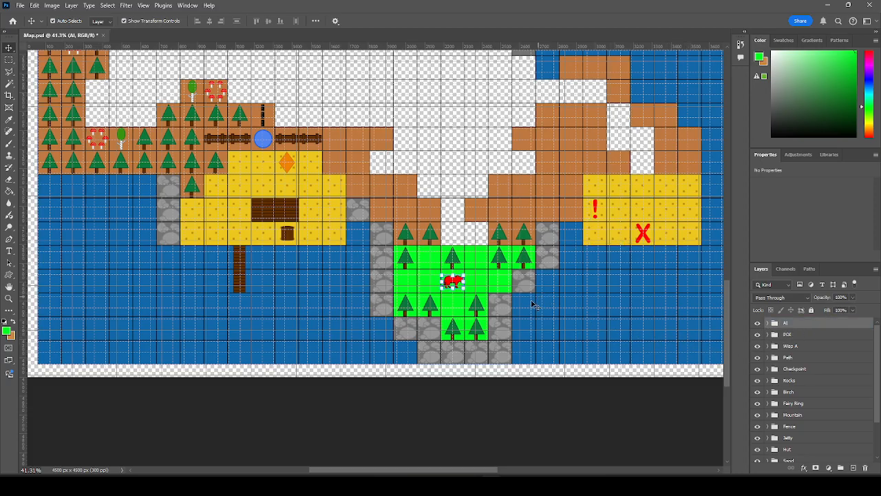
pyautogui.scroll(2, 533, 306)
pyautogui.scroll(2, 540, 320)
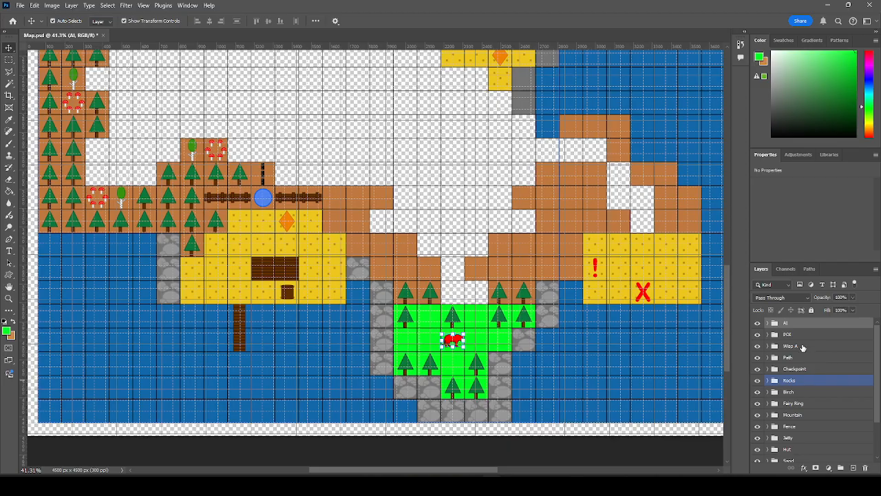
pyautogui.click(770, 345)
pyautogui.click(769, 345)
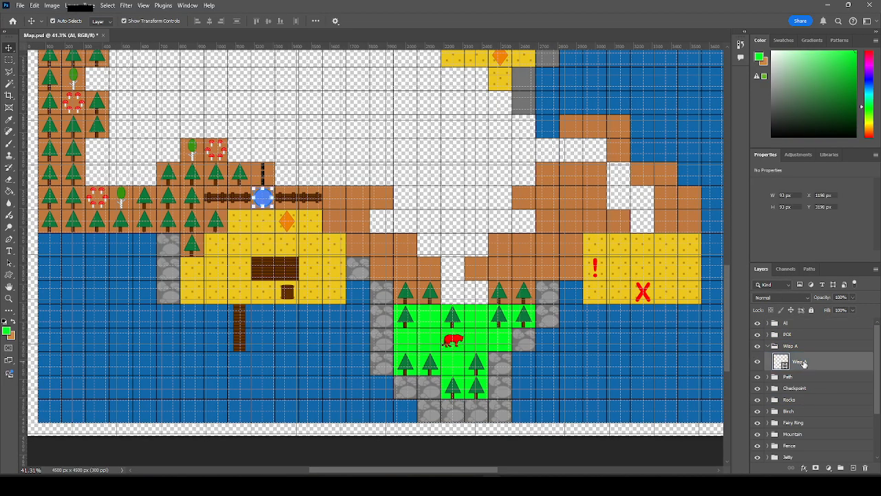
# Try duplicating the blue Wisp A circle and moving the original into the empty tile north of the green area, then undo both changes.
pyautogui.click(802, 362)
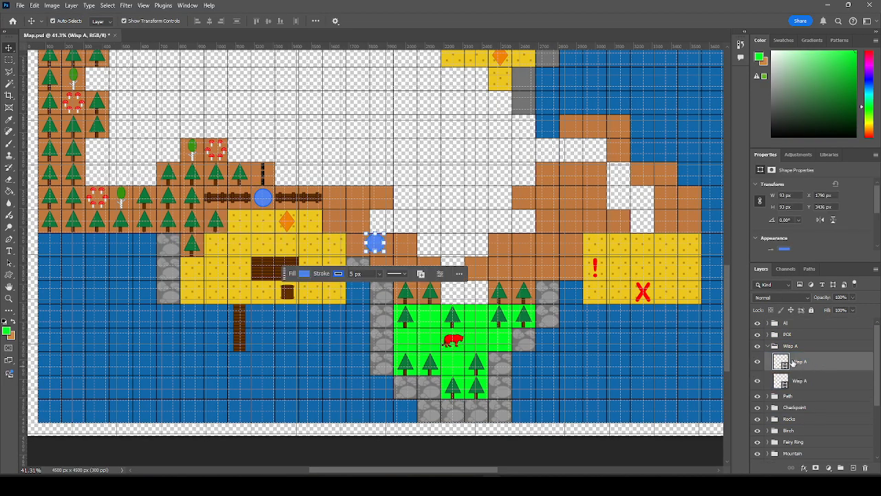
pyautogui.click(792, 386)
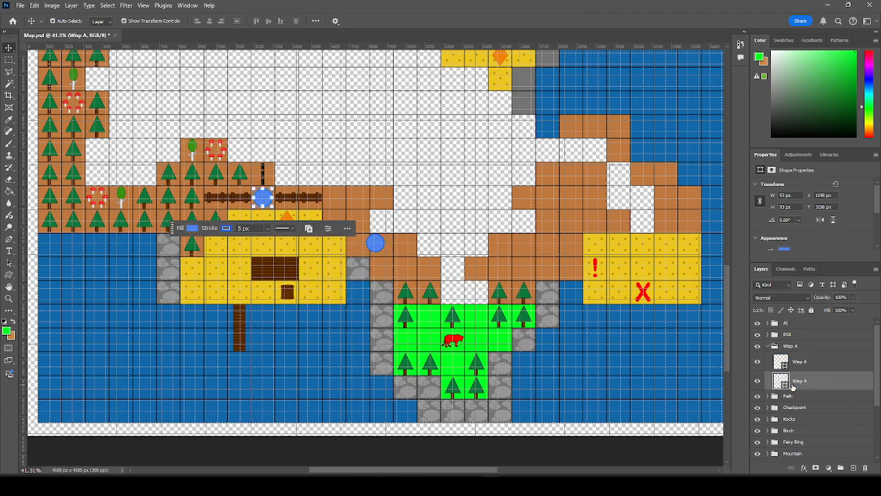
pyautogui.moveTo(262, 198)
pyautogui.mouseDown()
pyautogui.moveTo(453, 269)
pyautogui.moveTo(468, 262)
pyautogui.moveTo(453, 271)
pyautogui.mouseUp()
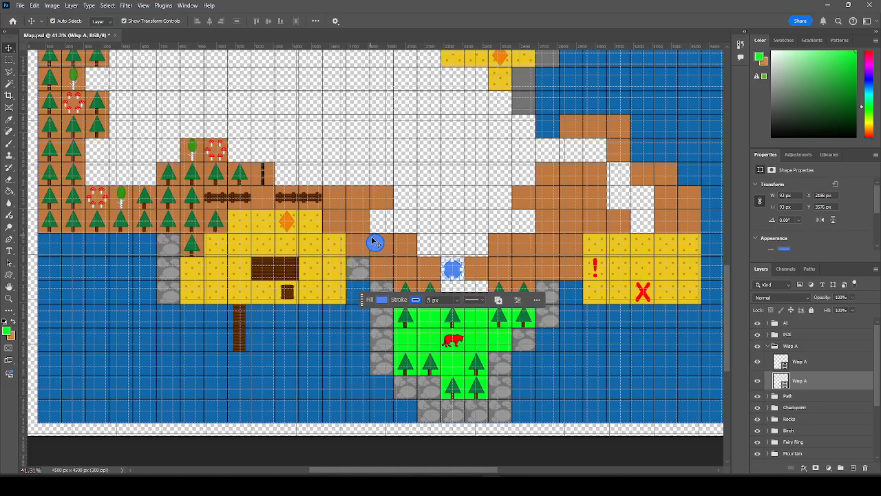
pyautogui.hotkey('ctrl', 'z')
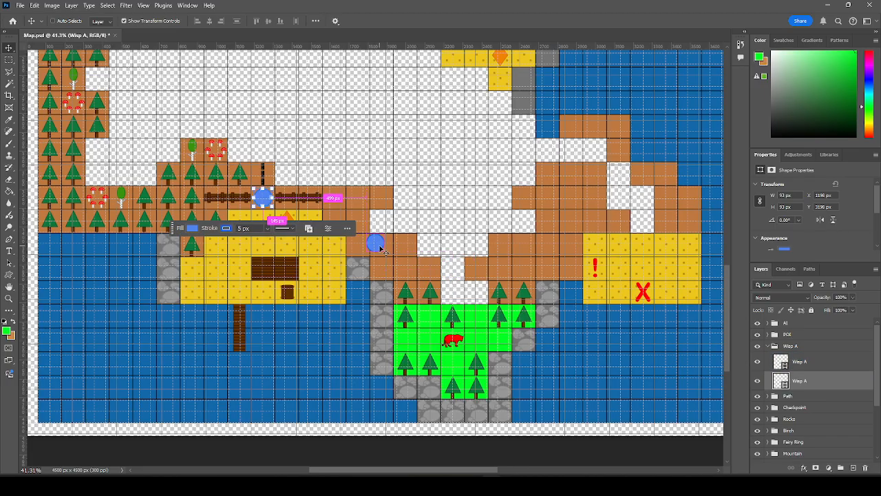
pyautogui.hotkey('ctrl', 'z')
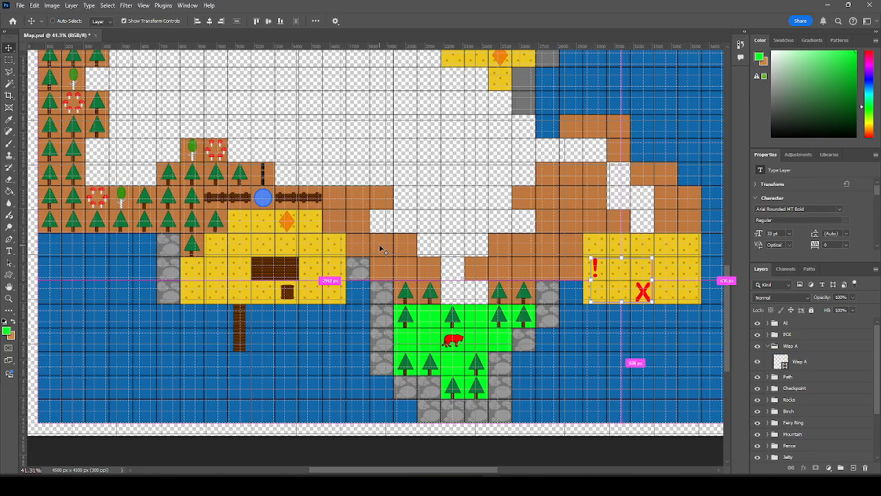
# Duplicate the blue Wisp A circle and place the copy in the empty single-tile gap between the brown tiles north of the green area.
pyautogui.click(798, 361)
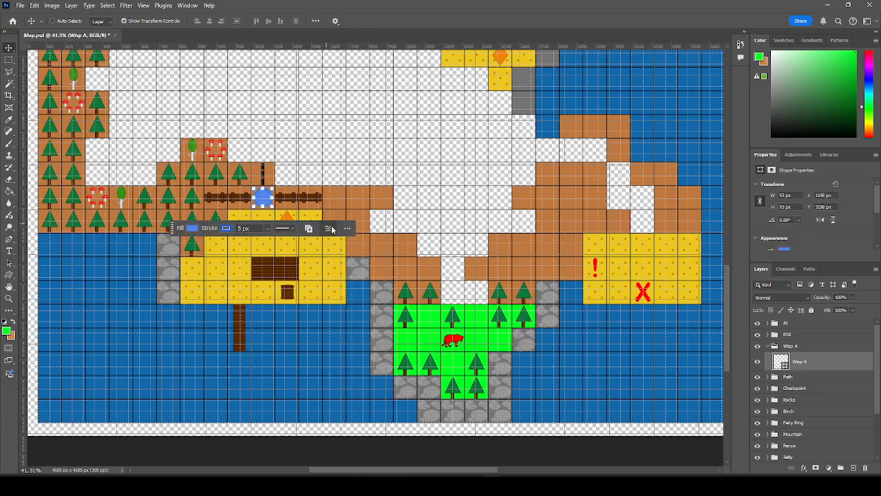
pyautogui.moveTo(272, 201); pyautogui.dragTo(454, 270)
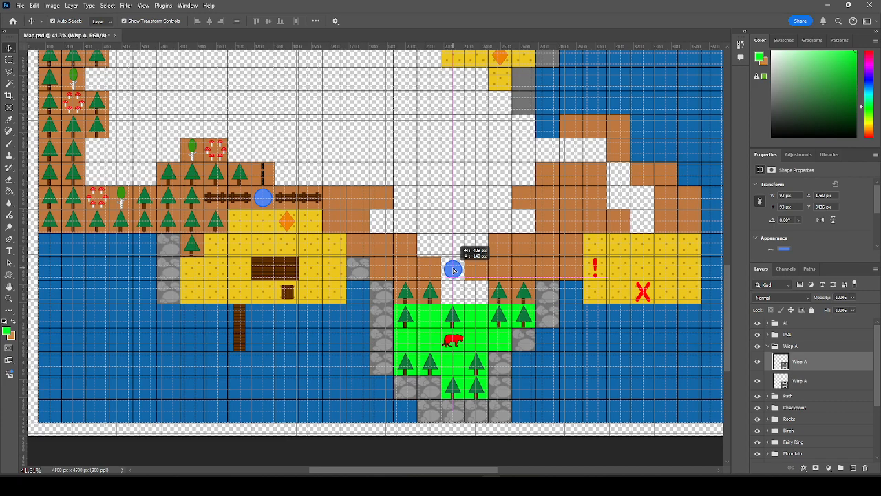
pyautogui.moveTo(454, 271); pyautogui.dragTo(453, 269)
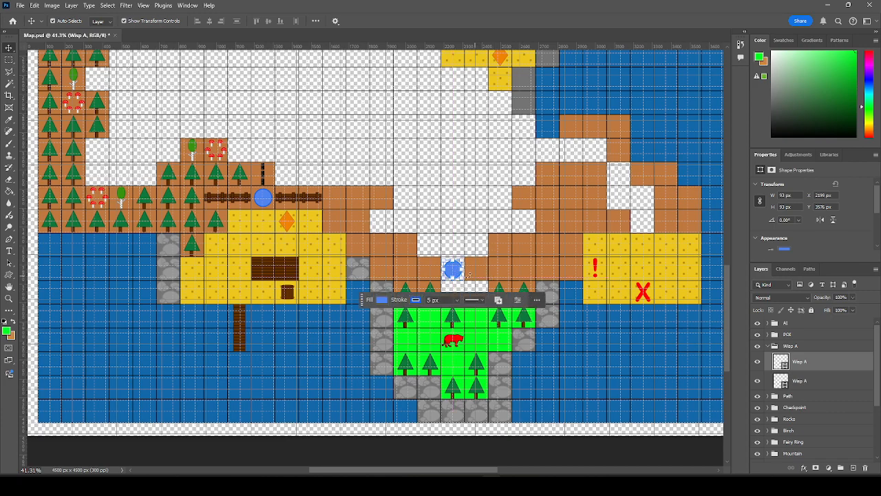
pyautogui.scroll(5, 452, 270)
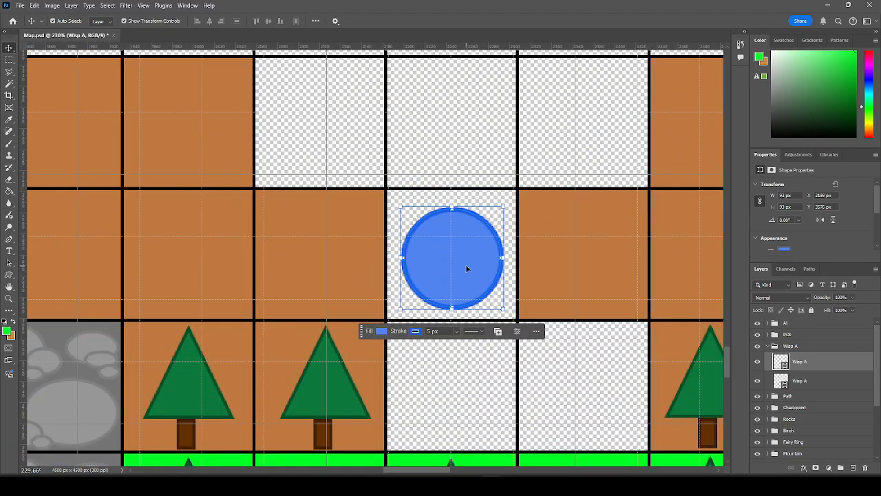
# Nudge the copied blue circle into the centre of its tile and rename its layer Wisp B.
pyautogui.moveTo(466, 266); pyautogui.dragTo(466, 265)
pyautogui.scroll(-5, 502, 281)
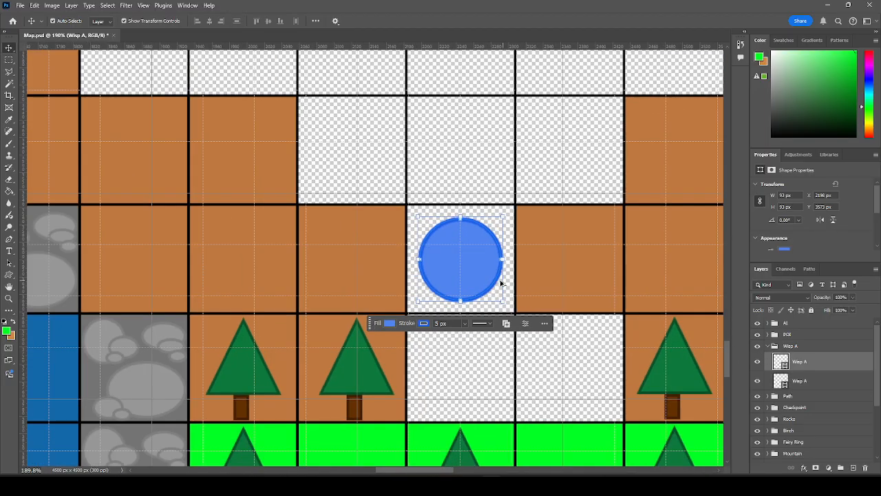
pyautogui.doubleClick(800, 361)
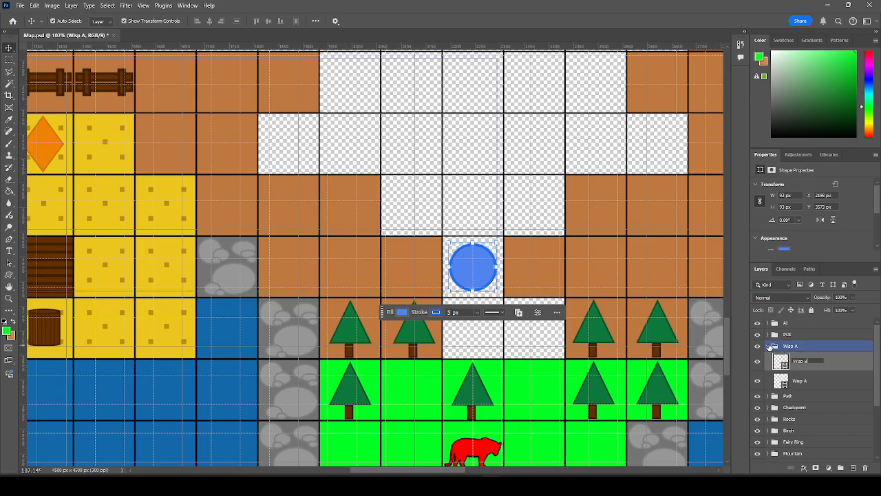
# Collapse the Wisp A group and create a layer group named Wisp B directly above it.
pyautogui.click(768, 346)
pyautogui.click(840, 468)
pyautogui.doubleClick(793, 346)
pyautogui.write('Wi')
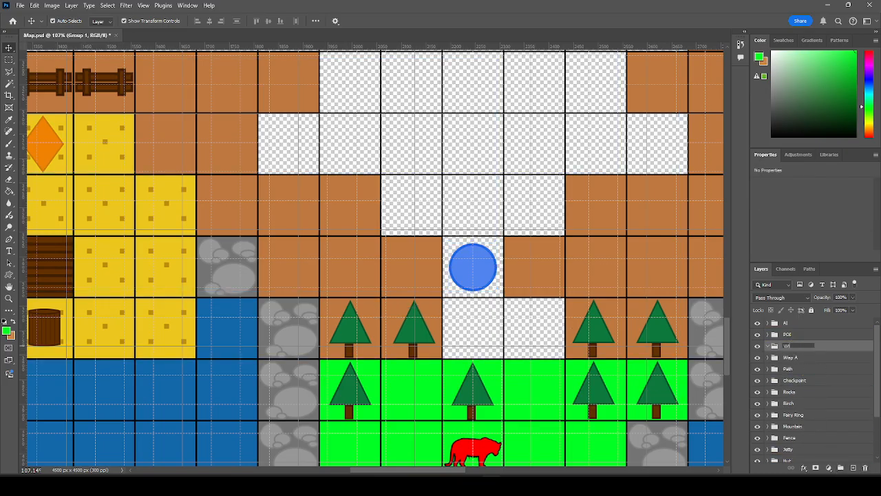
pyautogui.write('sp B')
pyautogui.press('Return')
# Move the Wisp B circle layer out of the Wisp A group and into the Wisp B group.
pyautogui.click(760, 358)
pyautogui.click(768, 357)
pyautogui.click(798, 372)
pyautogui.moveTo(799, 373); pyautogui.dragTo(799, 348)
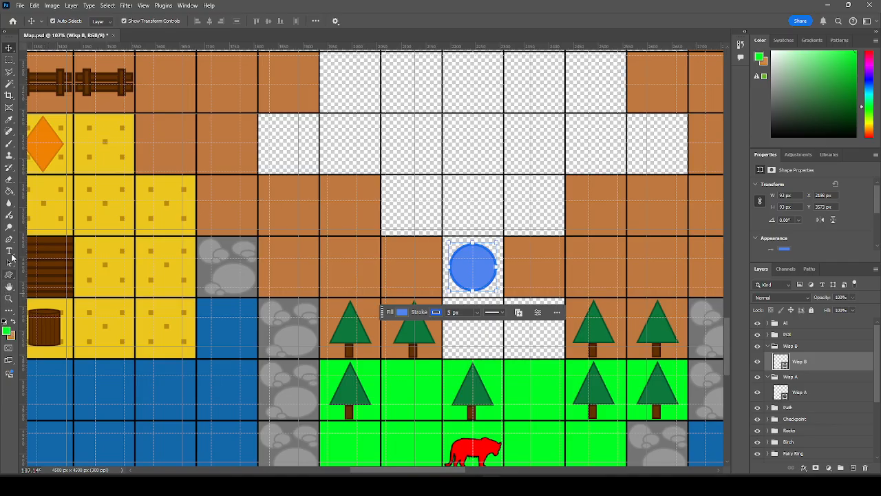
# Rasterize the Wisp B circle layer.
pyautogui.scroll(5, 475, 265)
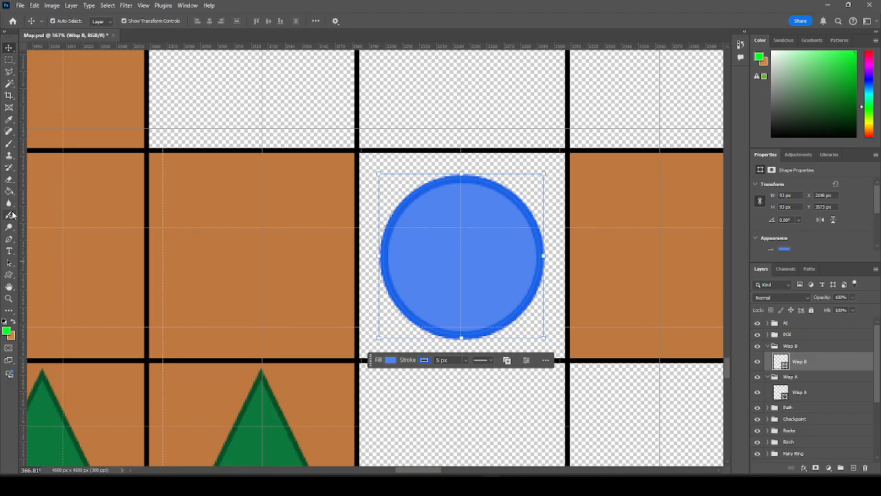
pyautogui.rightClick(806, 364)
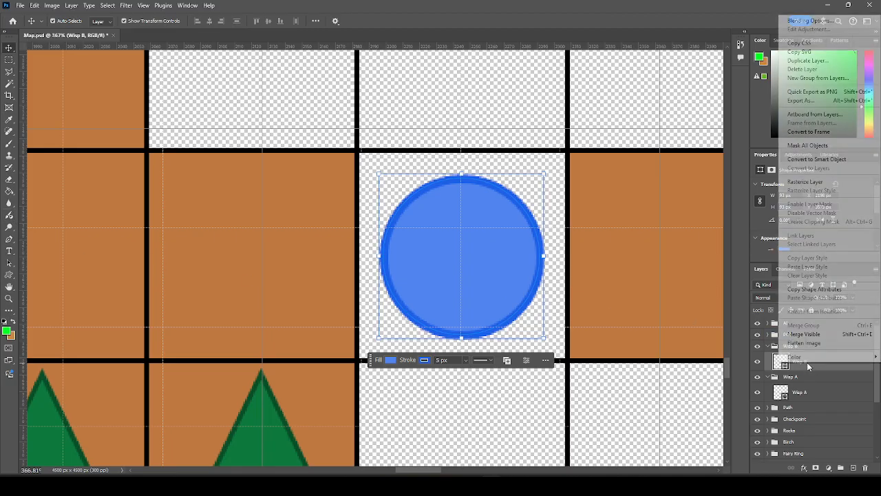
pyautogui.click(806, 182)
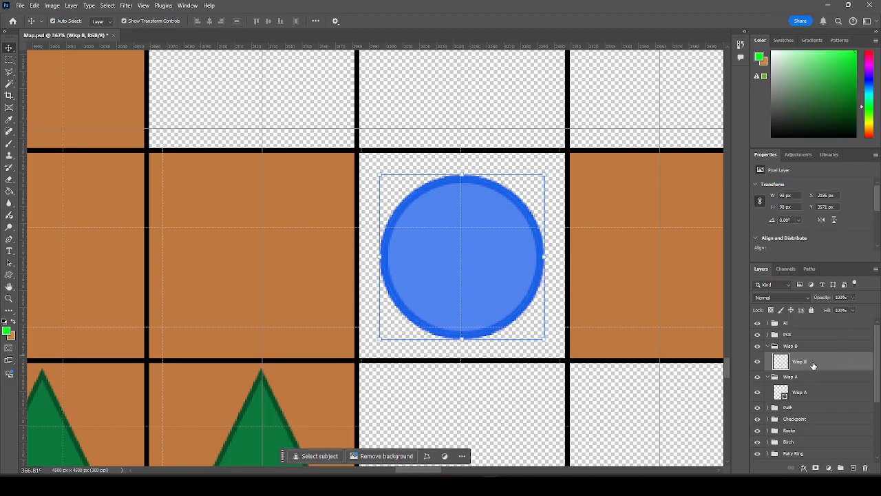
# Fill the inside of the Wisp B circle with yellow (#f2ef00) using the Paint Bucket.
pyautogui.click(9, 191)
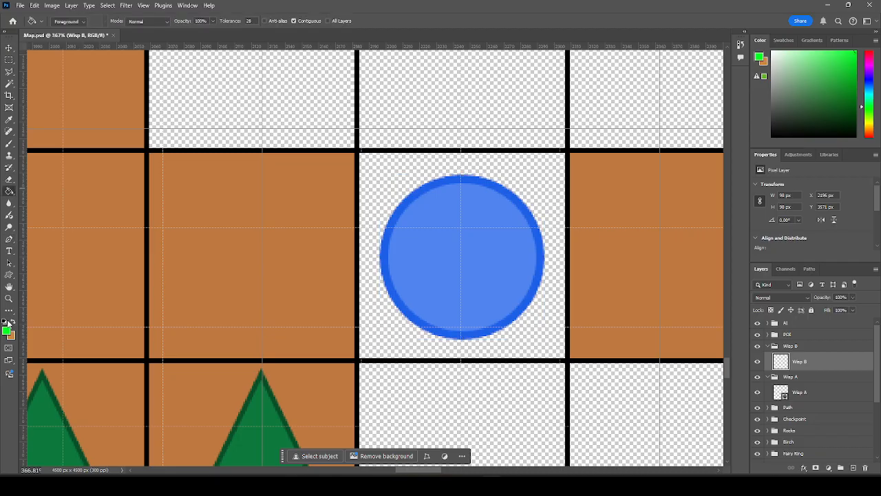
pyautogui.click(8, 333)
pyautogui.moveTo(221, 306); pyautogui.dragTo(227, 332)
pyautogui.moveTo(195, 251)
pyautogui.mouseDown()
pyautogui.moveTo(211, 252)
pyautogui.moveTo(221, 237)
pyautogui.mouseUp()
pyautogui.click(305, 227)
pyautogui.press('g')
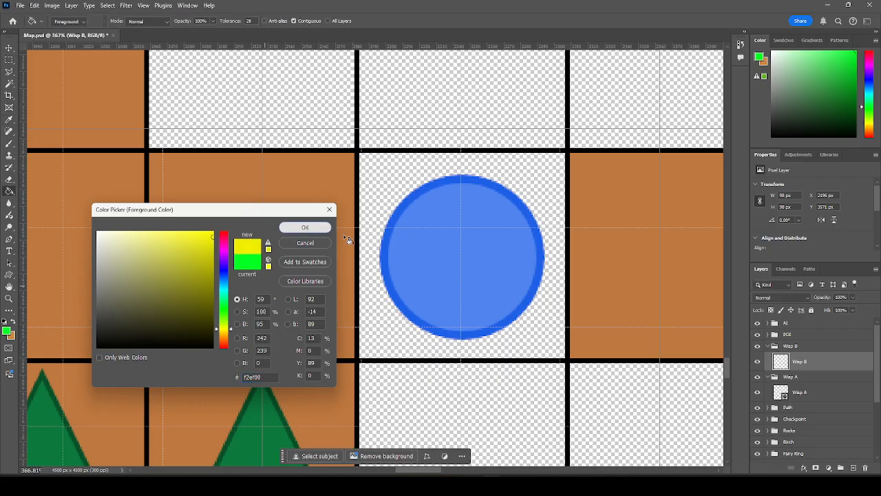
pyautogui.click(440, 256)
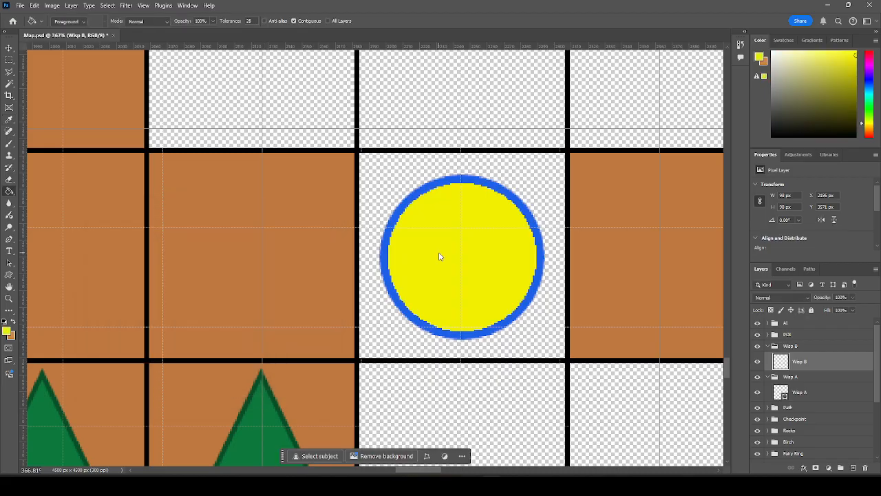
# Fill the blue outline of the Wisp B circle with a darker shade of the yellow.
pyautogui.click(8, 333)
pyautogui.moveTo(217, 254); pyautogui.dragTo(216, 260)
pyautogui.click(305, 227)
pyautogui.click(412, 203)
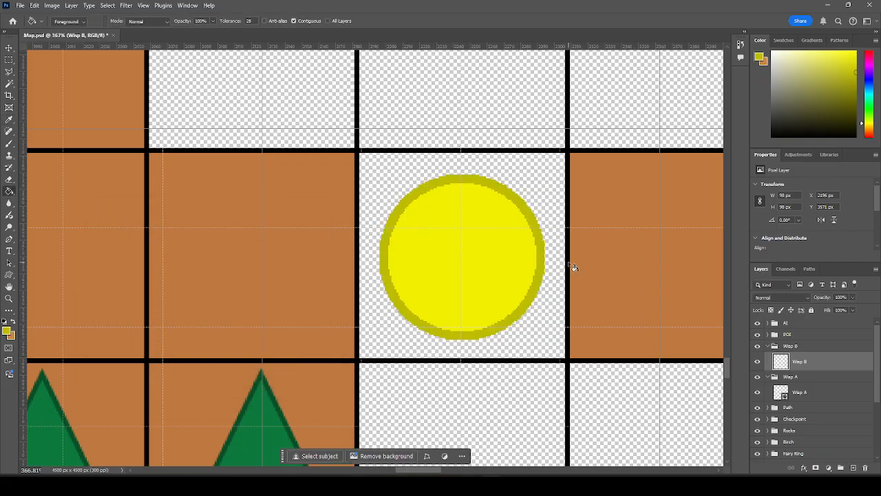
# Duplicate the yellow Wisp B circle by copy and paste, and name the copied layer Wisp B BACKUP.
pyautogui.scroll(-5, 574, 267)
pyautogui.scroll(-2, 527, 264)
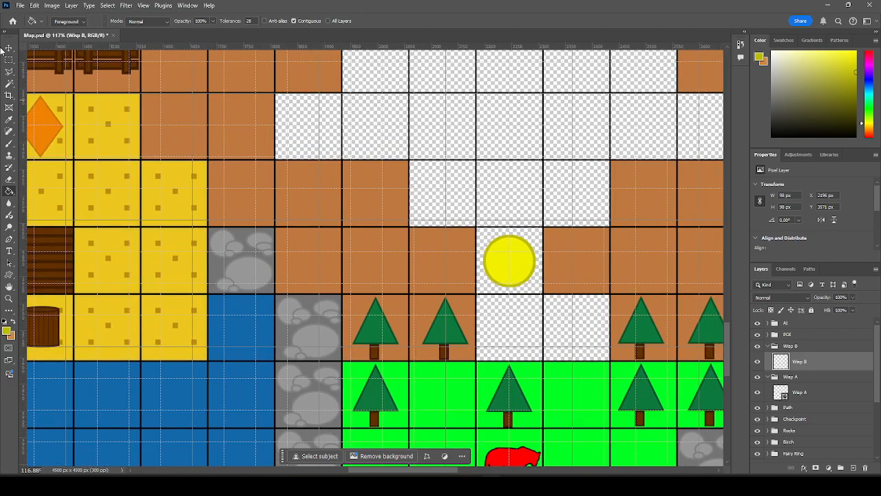
pyautogui.press('v')
pyautogui.hotkey('ctrl', 'c')
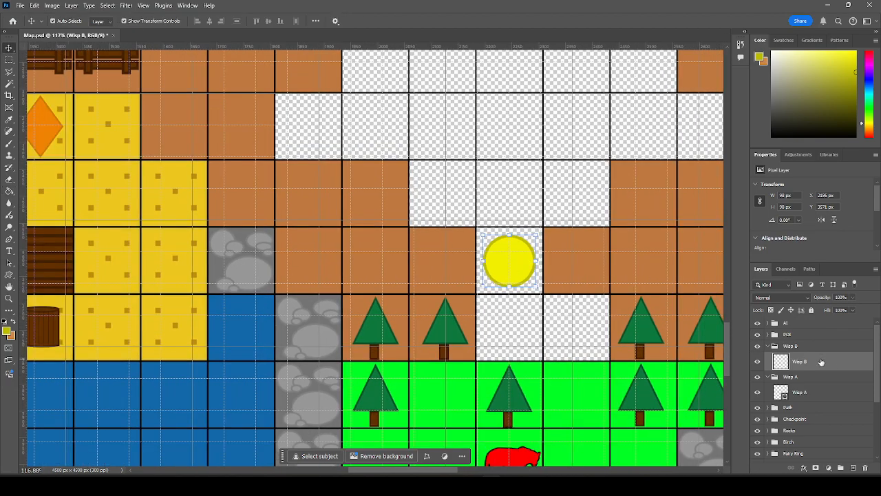
pyautogui.hotkey('ctrl', 'v')
pyautogui.doubleClick(807, 363)
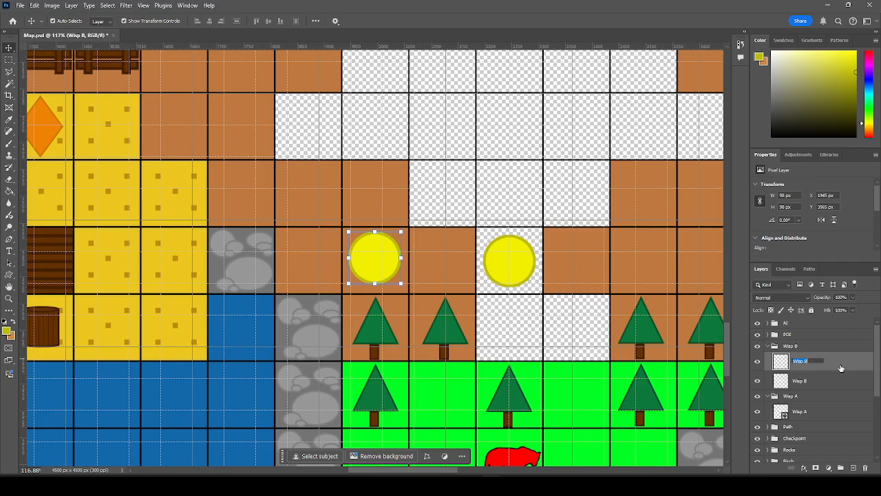
pyautogui.press('Return')
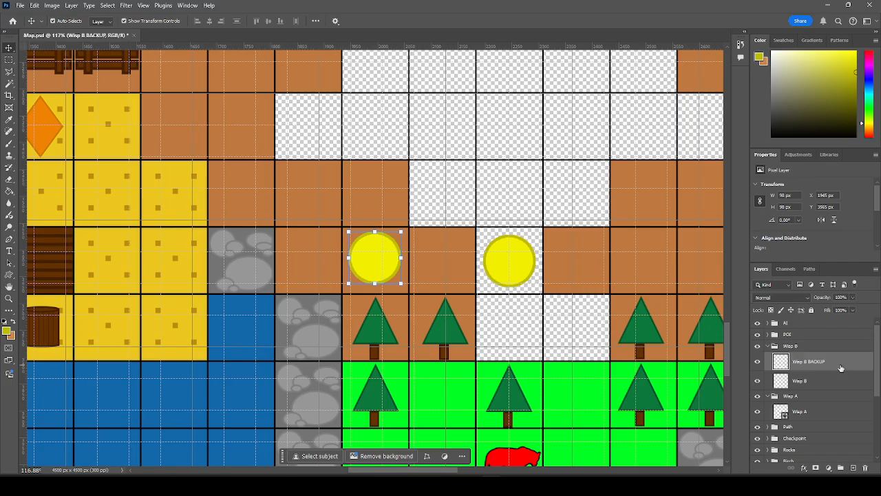
# Hide the Wisp B BACKUP layer and move it into the BACKUPS group.
pyautogui.click(758, 363)
pyautogui.moveTo(781, 363); pyautogui.dragTo(790, 458)
pyautogui.scroll(3, 803, 426)
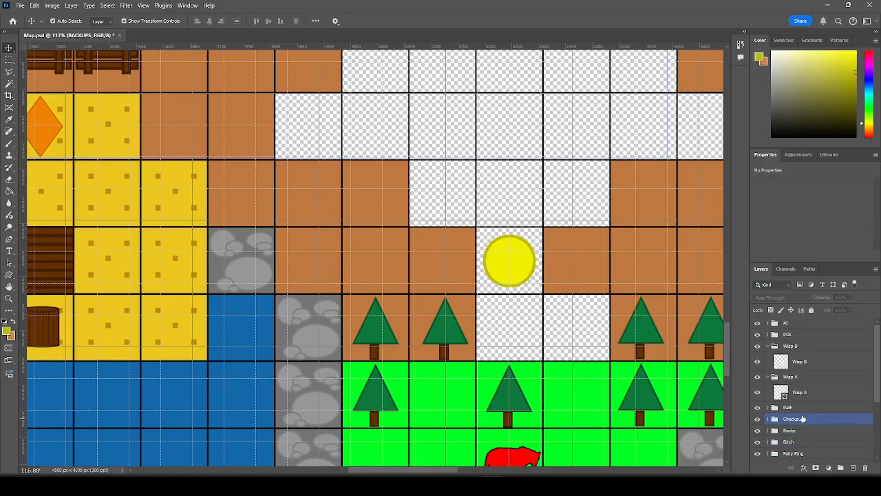
# Collapse the Wisp A and Wisp B layer groups.
pyautogui.click(775, 380)
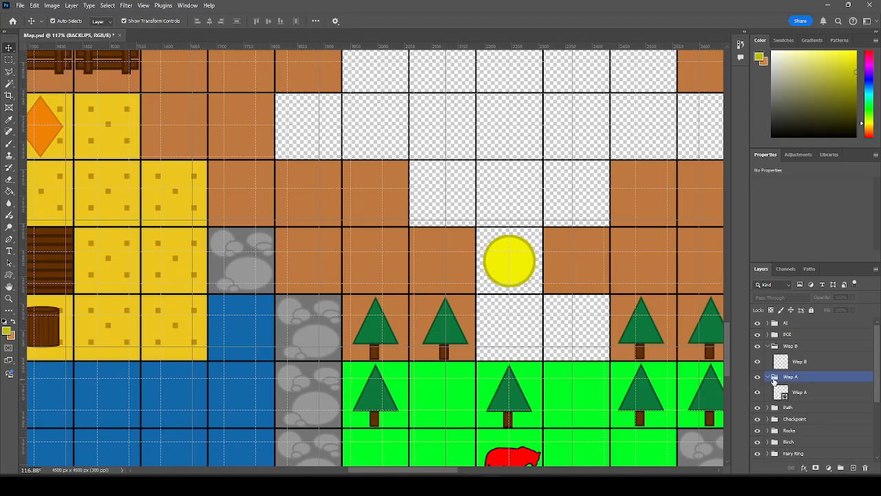
pyautogui.click(769, 377)
pyautogui.click(775, 347)
pyautogui.click(768, 347)
pyautogui.click(575, 287)
# Copy and paste the yellow circle from the Wisp B group and rename the new layer Wisp C.
pyautogui.scroll(-3, 588, 285)
pyautogui.scroll(-3, 506, 261)
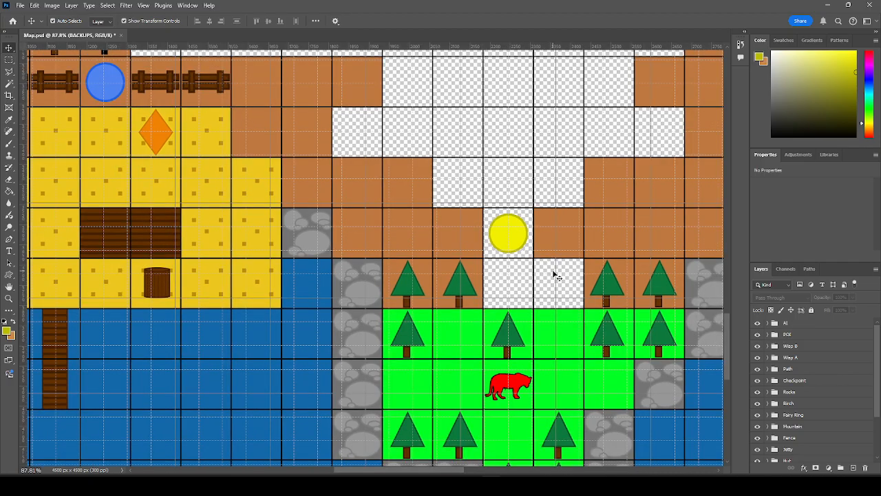
pyautogui.scroll(-3, 569, 276)
pyautogui.click(799, 347)
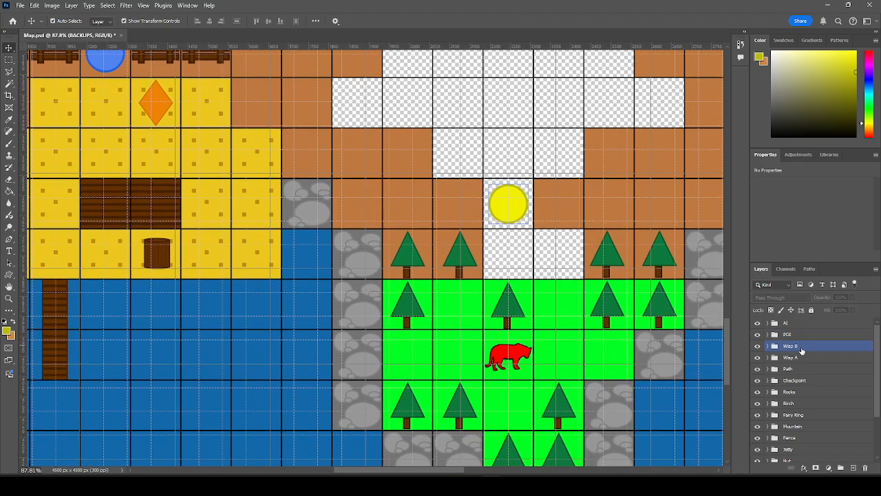
pyautogui.click(808, 338)
pyautogui.click(789, 347)
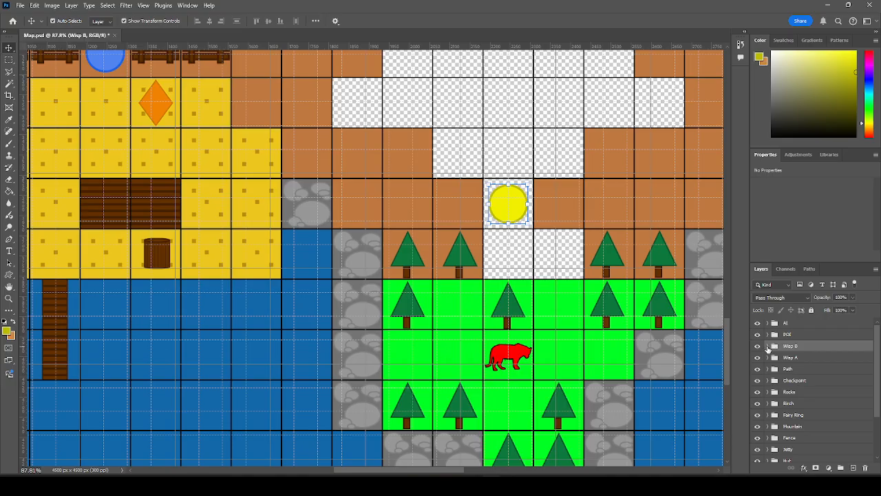
pyautogui.click(768, 347)
pyautogui.click(806, 363)
pyautogui.hotkey('ctrl', 'c')
pyautogui.hotkey('ctrl', 'v')
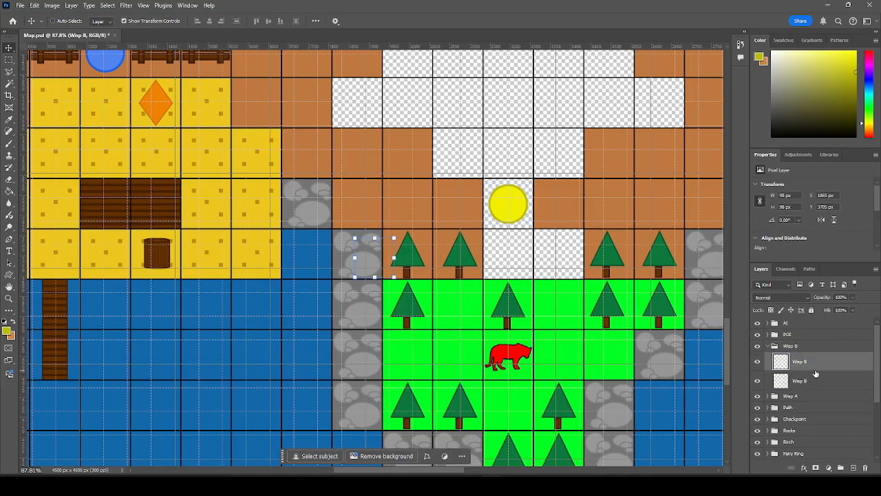
pyautogui.doubleClick(801, 361)
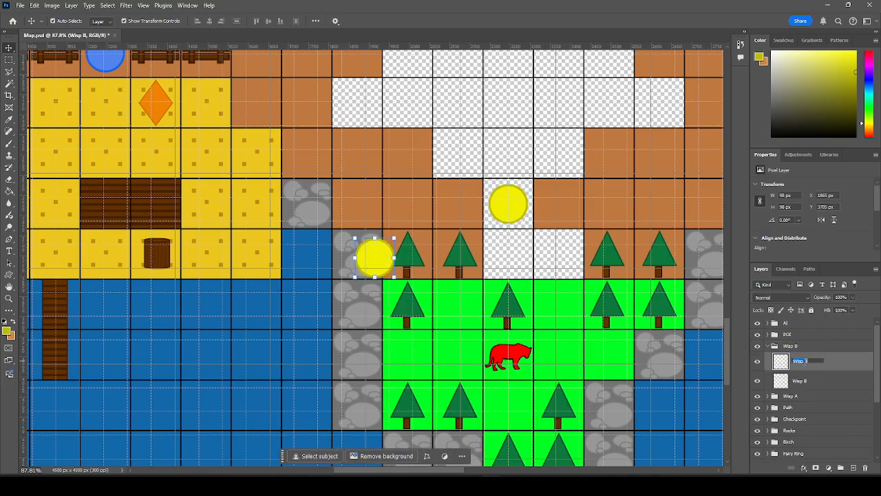
pyautogui.press('Return')
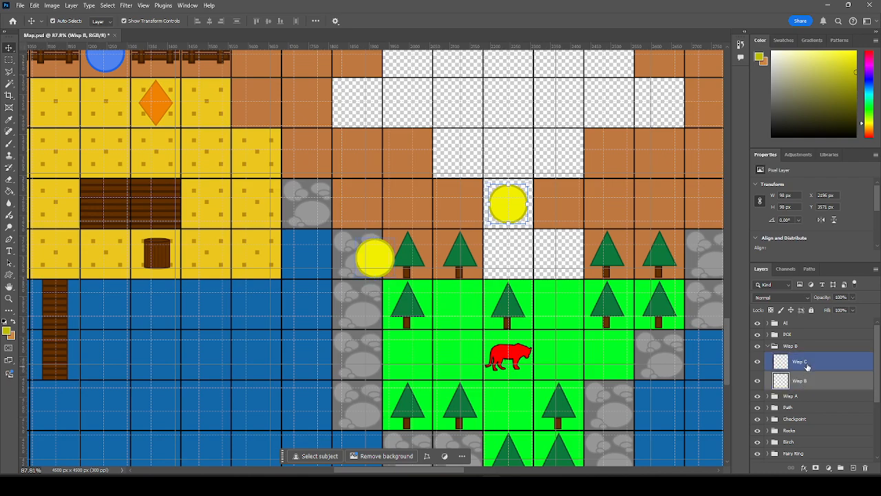
# Create a layer group named Wisp C above the POI group and move the Wisp C circle layer into it.
pyautogui.click(796, 338)
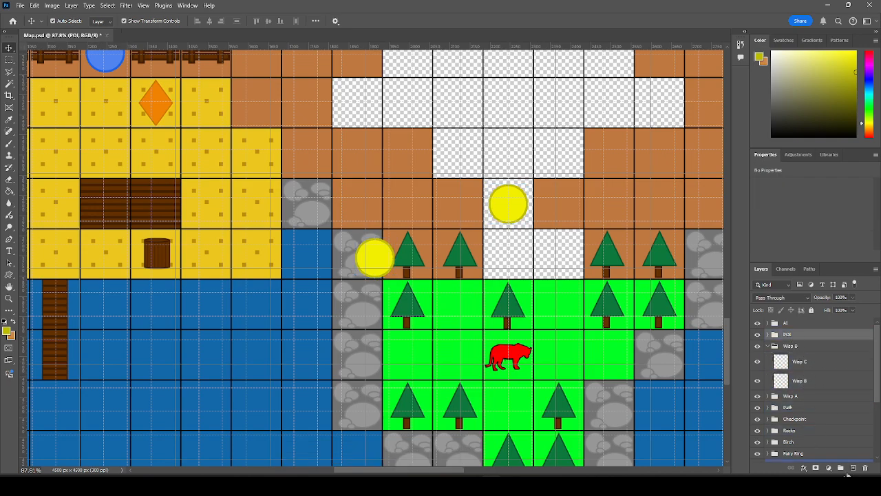
pyautogui.click(840, 467)
pyautogui.doubleClick(793, 334)
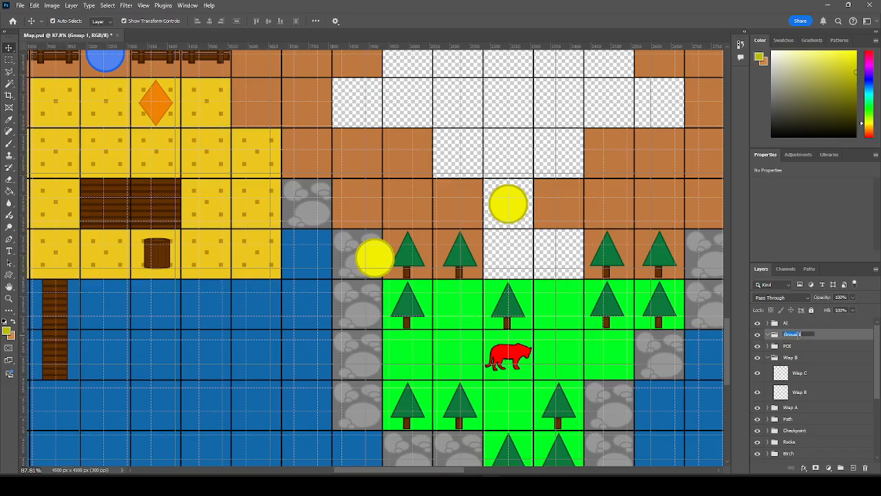
pyautogui.write('WISP')
pyautogui.write('C')
pyautogui.press('Return')
pyautogui.moveTo(798, 373); pyautogui.dragTo(800, 334)
pyautogui.click(768, 407)
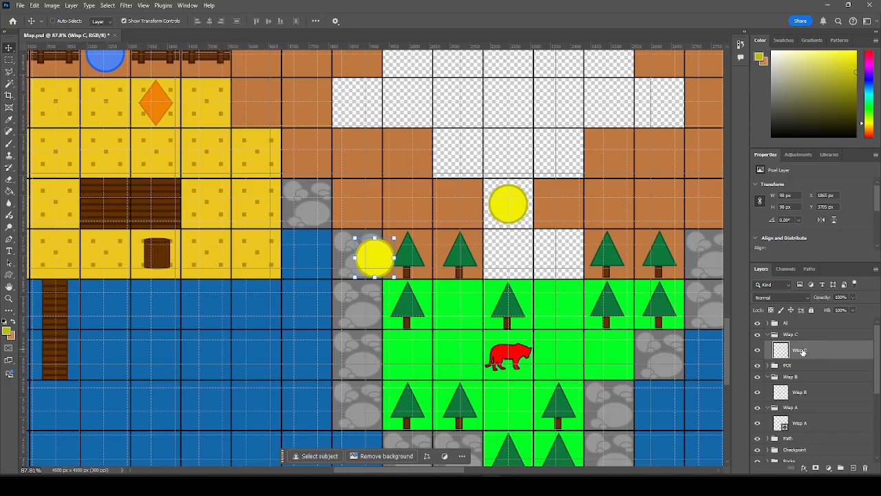
# Duplicate the Wisp C circle layer in place and name the copy Wisp C BACKUP.
pyautogui.hotkey('ctrl', 'j')
pyautogui.doubleClick(800, 350)
pyautogui.press('Right')
pyautogui.write('BACKU')
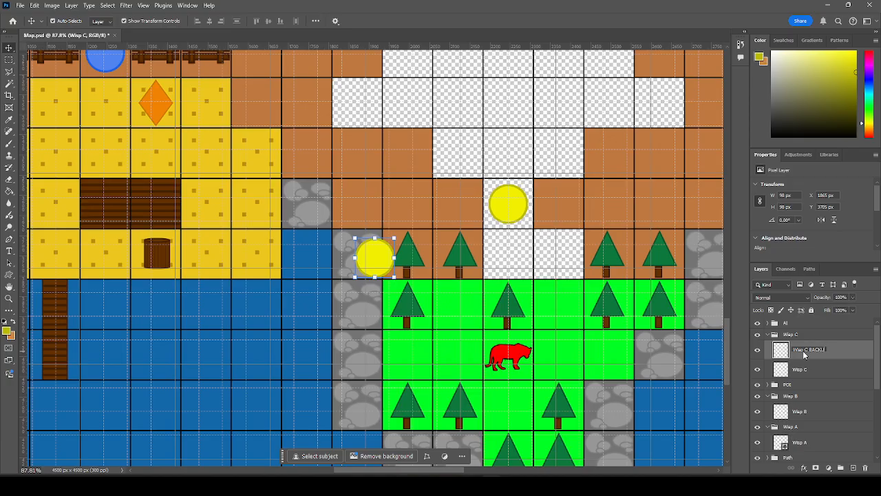
pyautogui.press('Return')
# Hide the Wisp C BACKUP layer, move it into the BACKUPS group and check that group's contents.
pyautogui.click(758, 350)
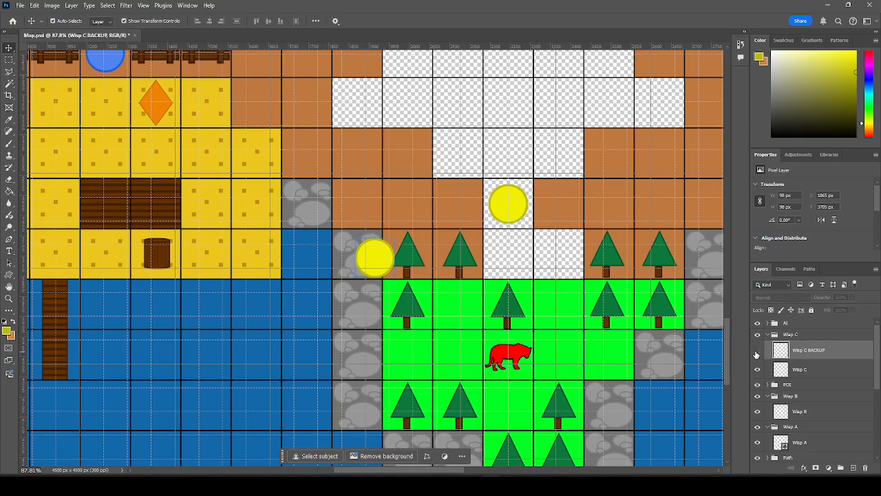
pyautogui.moveTo(790, 351); pyautogui.dragTo(797, 459)
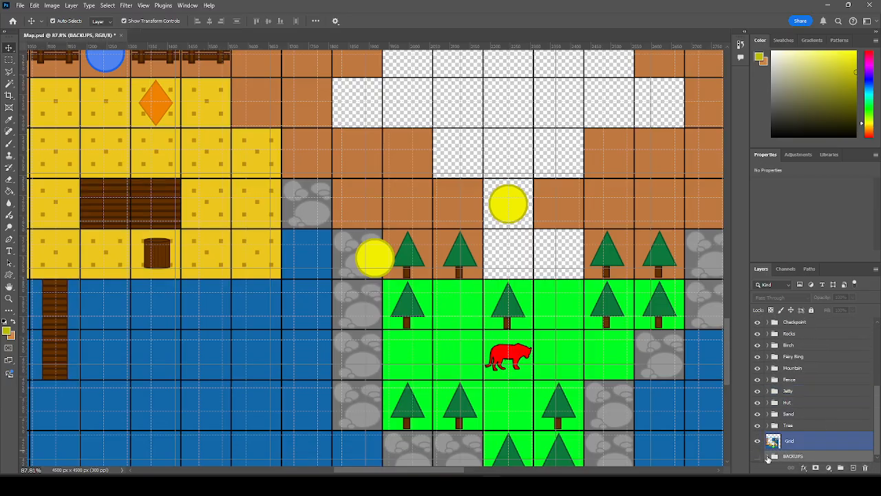
pyautogui.click(768, 455)
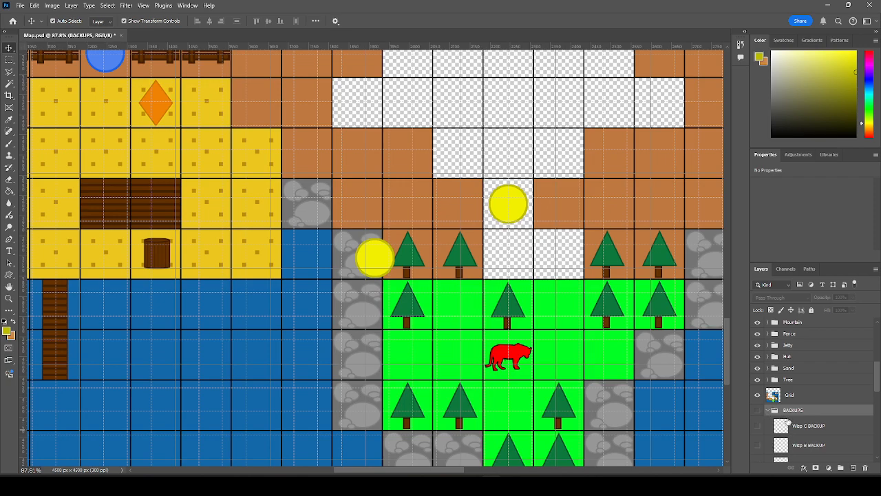
pyautogui.scroll(-1, 789, 422)
pyautogui.scroll(-1, 771, 406)
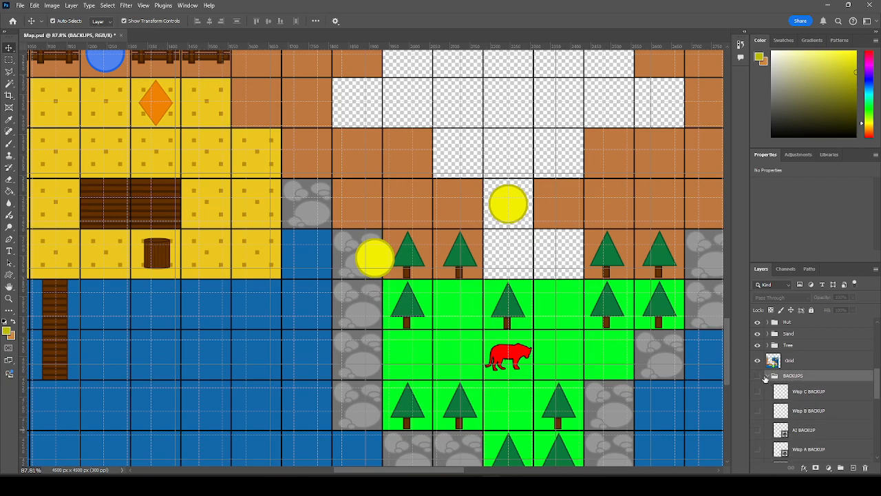
pyautogui.click(765, 379)
pyautogui.scroll(5, 791, 385)
# Fill the inside of the Wisp C circle with pure red (#ff0000) using the Paint Bucket.
pyautogui.click(799, 349)
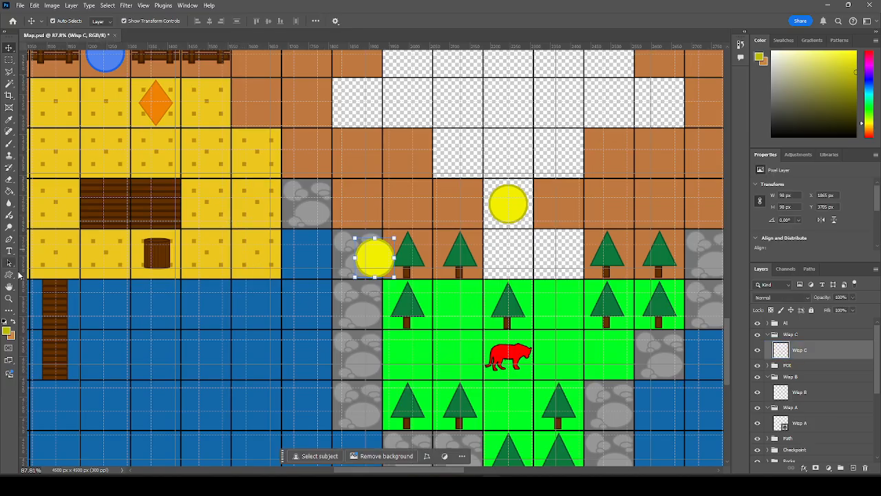
pyautogui.click(10, 194)
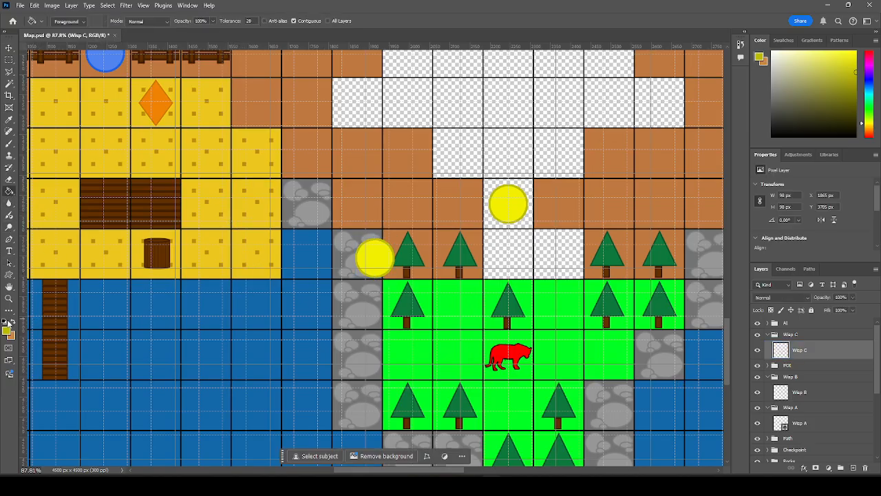
pyautogui.click(7, 331)
pyautogui.click(224, 232)
pyautogui.click(202, 244)
pyautogui.moveTo(202, 243); pyautogui.dragTo(221, 235)
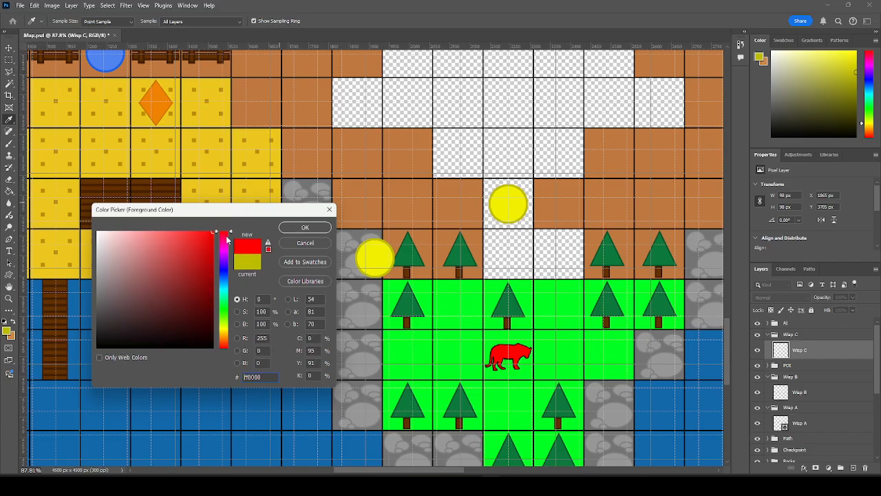
pyautogui.click(305, 228)
pyautogui.click(375, 257)
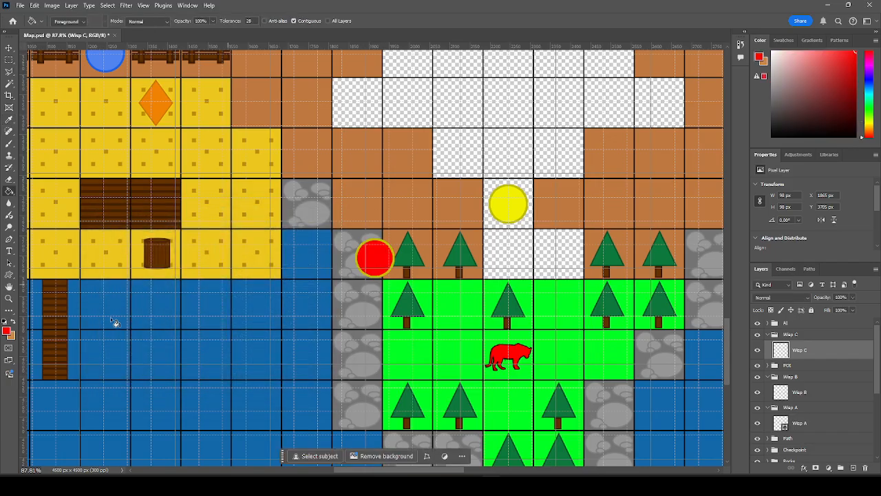
# Fill the outline ring of the Wisp C circle with a darker red using the Paint Bucket.
pyautogui.click(7, 331)
pyautogui.moveTo(211, 238); pyautogui.dragTo(223, 257)
pyautogui.click(305, 227)
pyautogui.click(373, 243)
# Move the red Wisp C circle onto the green tile directly left of the red panther.
pyautogui.click(9, 47)
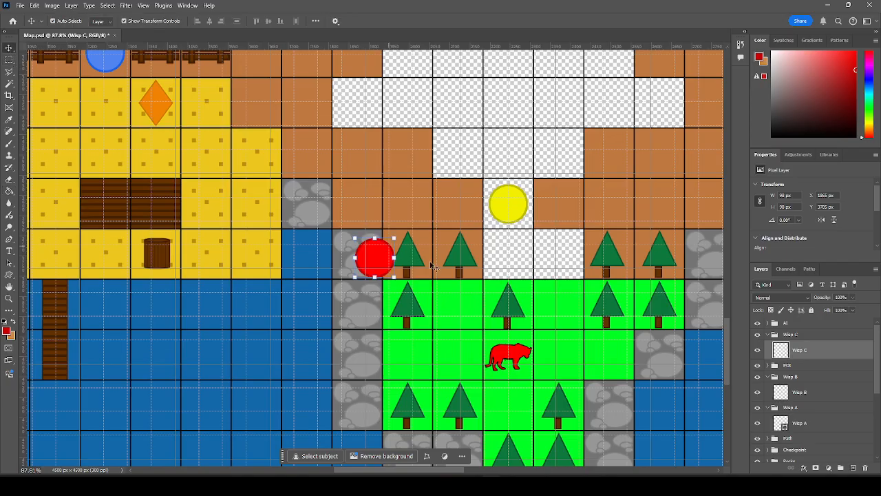
pyautogui.moveTo(376, 257); pyautogui.dragTo(457, 353)
pyautogui.scroll(5, 453, 375)
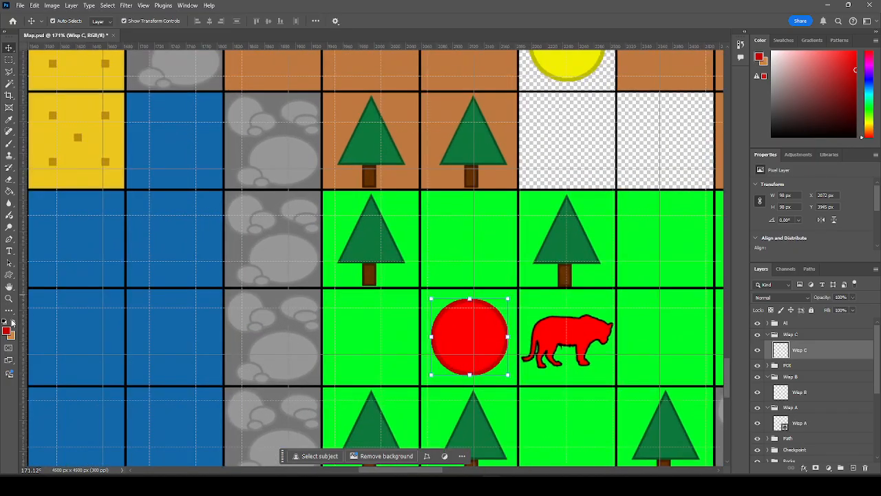
# Refill the Wisp C circle's outline ring with an even deeper red so it stands out from the inner fill.
pyautogui.click(9, 192)
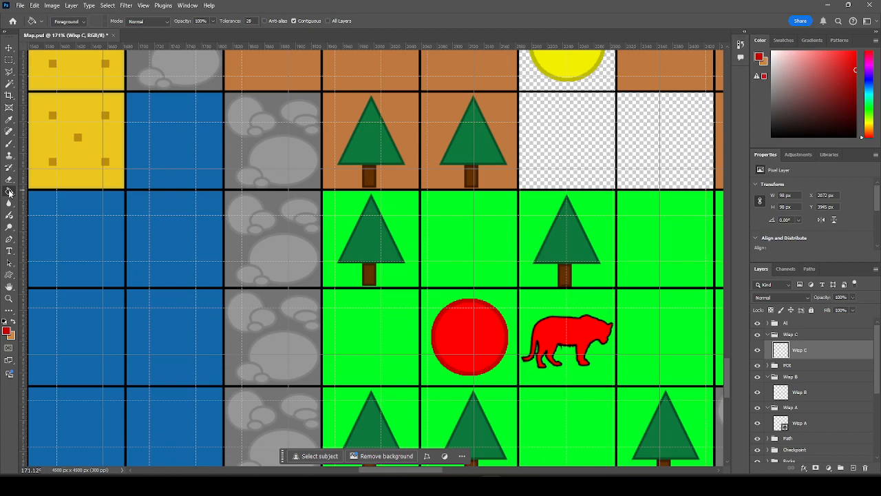
pyautogui.click(6, 332)
pyautogui.click(212, 283)
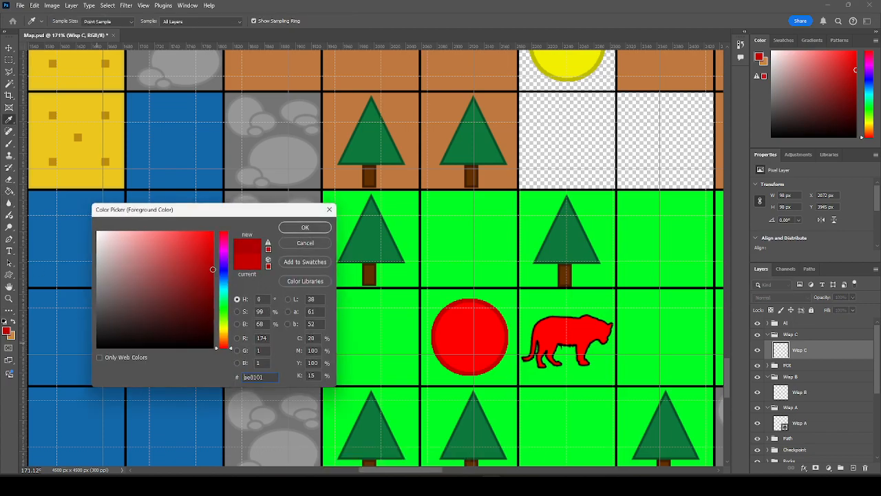
pyautogui.click(305, 227)
pyautogui.click(462, 306)
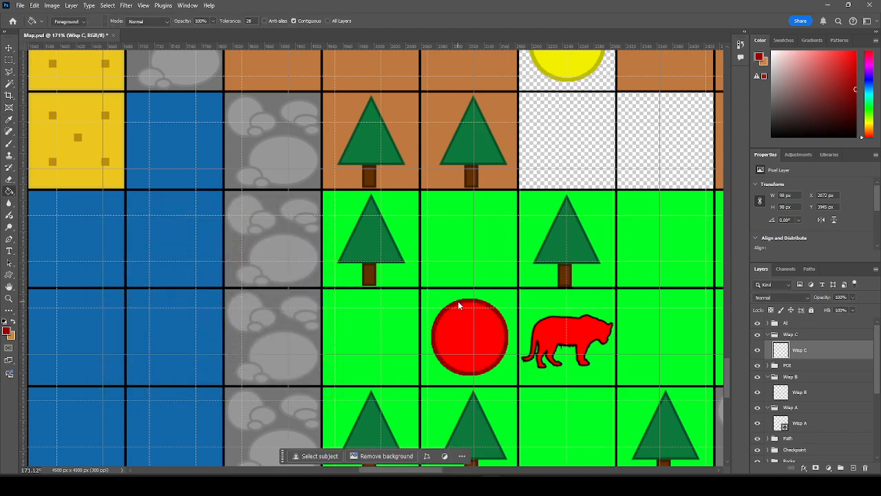
pyautogui.press('v')
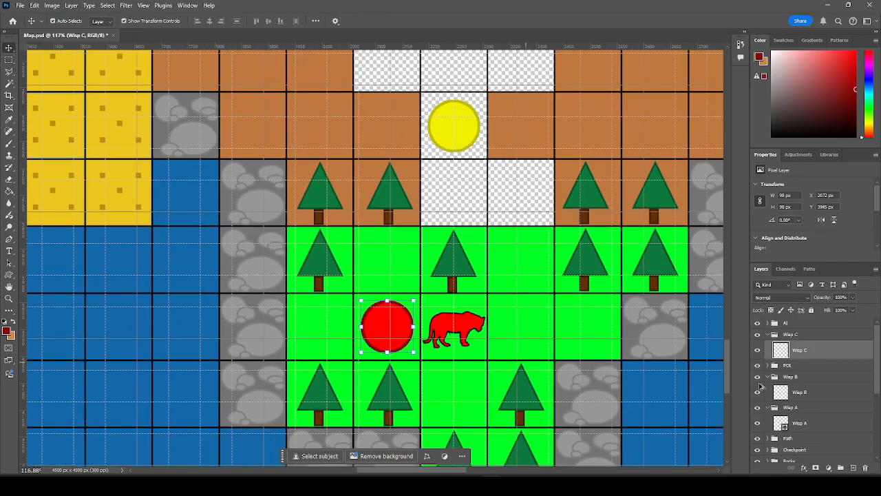
# Examine the Wisp C BACKUP and Wisp B BACKUP layers inside the BACKUPS group.
pyautogui.scroll(-3, 193, 230)
pyautogui.click(815, 369)
pyautogui.moveTo(877, 384); pyautogui.dragTo(877, 447)
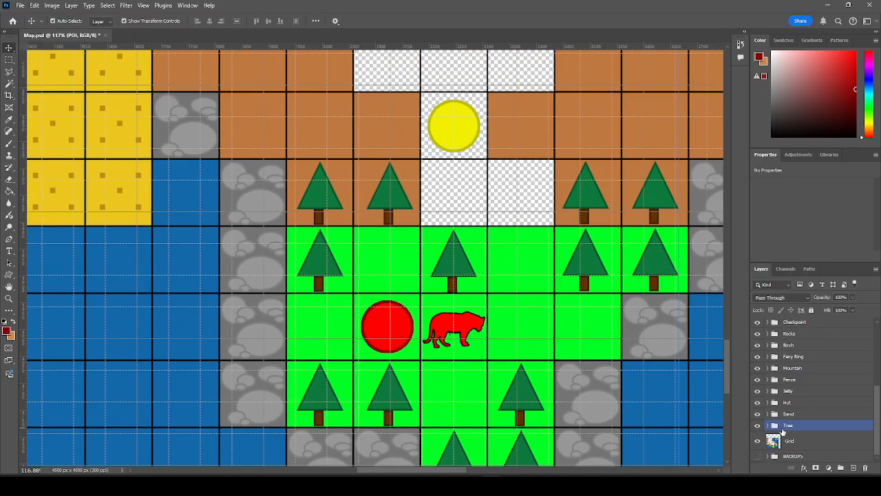
pyautogui.click(768, 457)
pyautogui.scroll(-1, 810, 454)
pyautogui.click(810, 438)
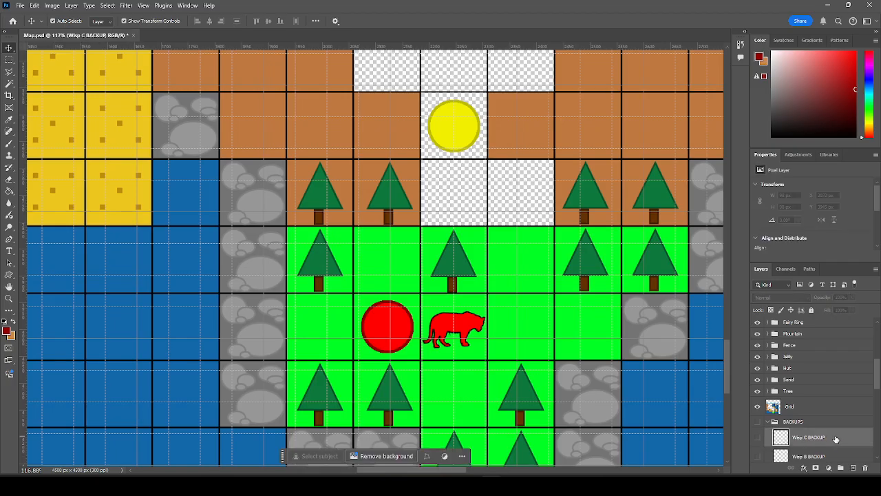
pyautogui.click(809, 457)
# Duplicate the recoloured Wisp C circle layer and name the copy Wisp C BACKUP.
pyautogui.scroll(3, 802, 413)
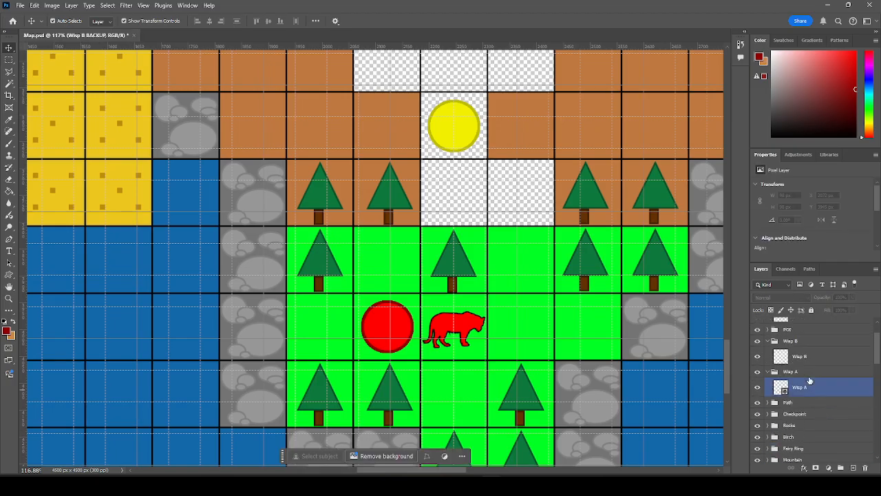
pyautogui.scroll(2, 800, 369)
pyautogui.click(808, 353)
pyautogui.hotkey('ctrl', 'c')
pyautogui.hotkey('ctrl', 'v')
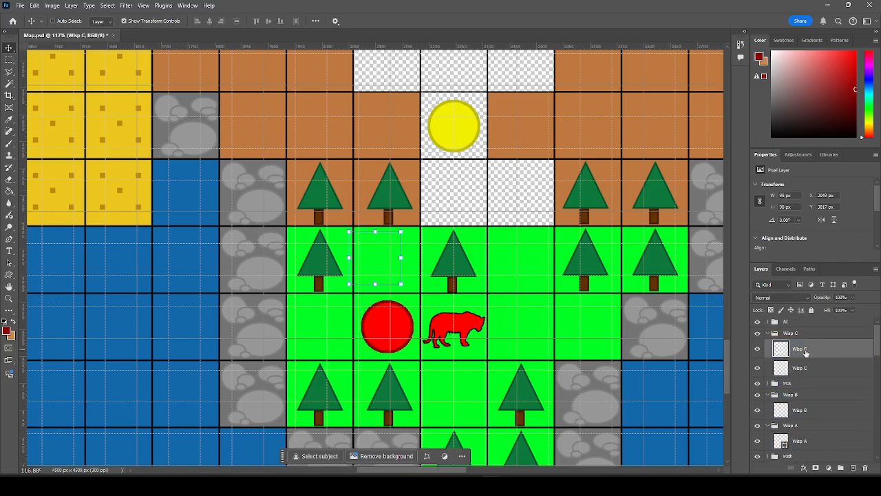
pyautogui.doubleClick(800, 349)
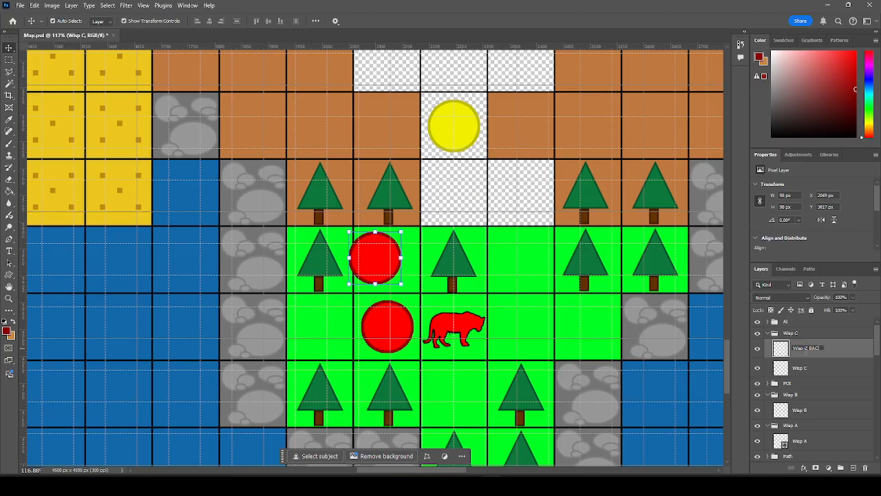
pyautogui.press('Return')
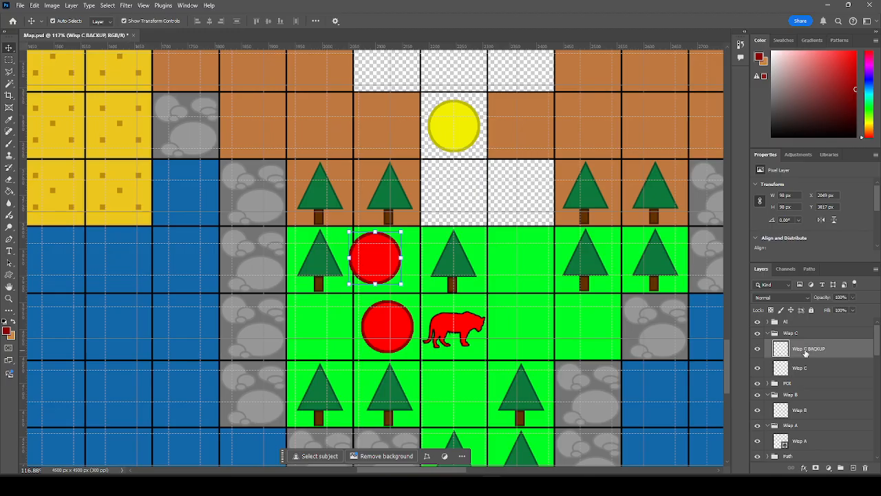
# Hide the new Wisp C BACKUP layer, move it into the BACKUPS group and collapse that group.
pyautogui.click(757, 348)
pyautogui.moveTo(789, 351)
pyautogui.mouseDown()
pyautogui.moveTo(795, 463)
pyautogui.moveTo(848, 313)
pyautogui.moveTo(833, 314)
pyautogui.moveTo(826, 341)
pyautogui.moveTo(801, 346)
pyautogui.mouseUp()
pyautogui.click(766, 325)
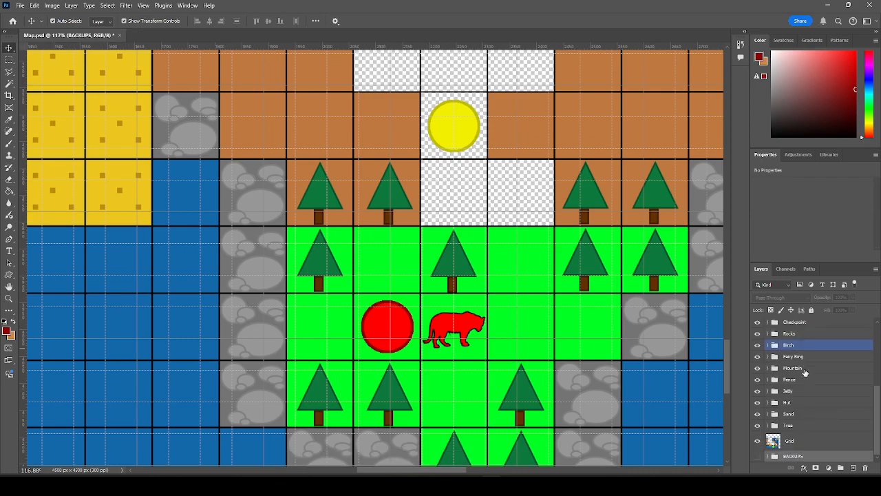
# Copy the red Wisp C circle onto the green tiles directly below and directly right of the panther.
pyautogui.click(383, 327)
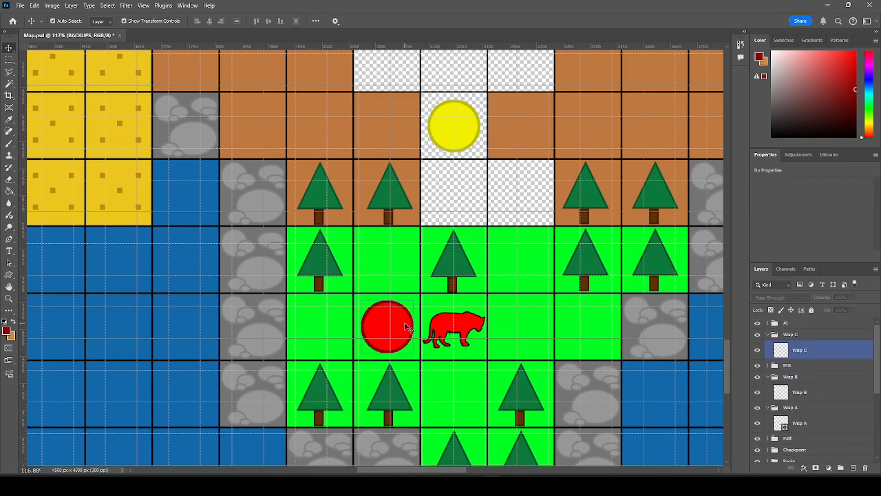
pyautogui.moveTo(394, 326); pyautogui.dragTo(523, 322)
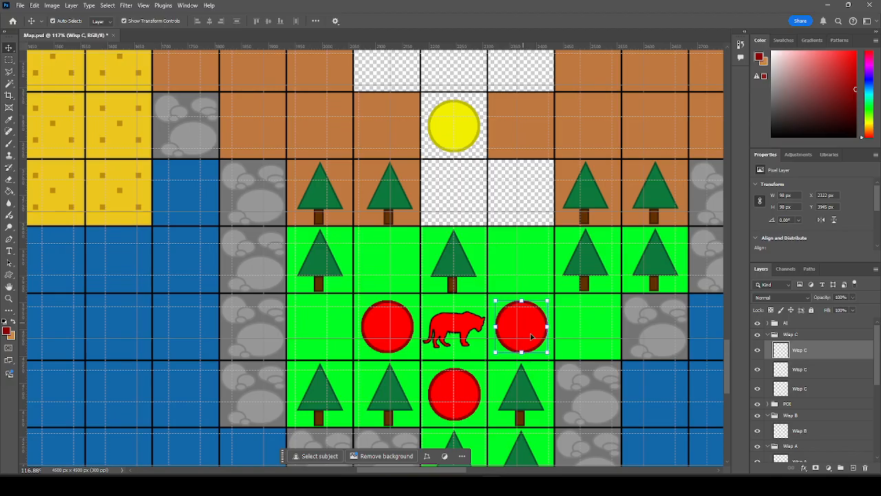
# Copy a tree onto the empty tile two rows above the right red circle and collapse the Tree group.
pyautogui.scroll(-2, 586, 313)
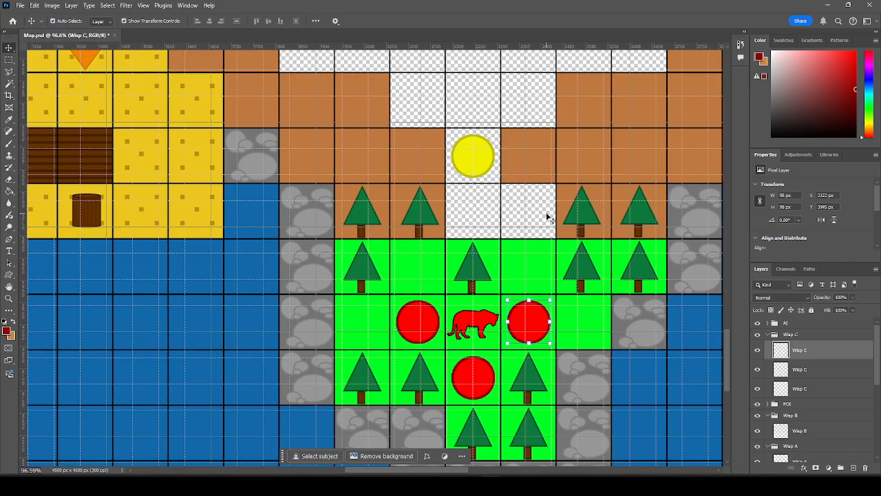
pyautogui.click(590, 216)
pyautogui.moveTo(585, 220); pyautogui.dragTo(529, 217)
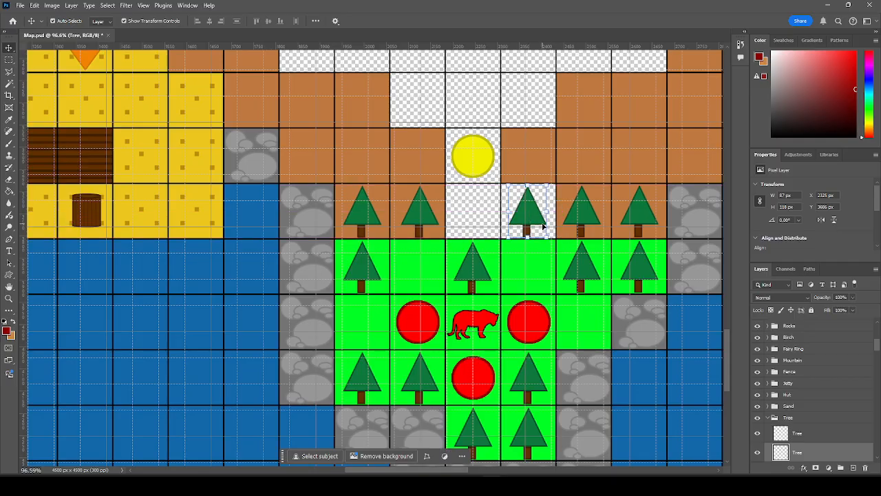
pyautogui.click(482, 209)
pyautogui.click(530, 216)
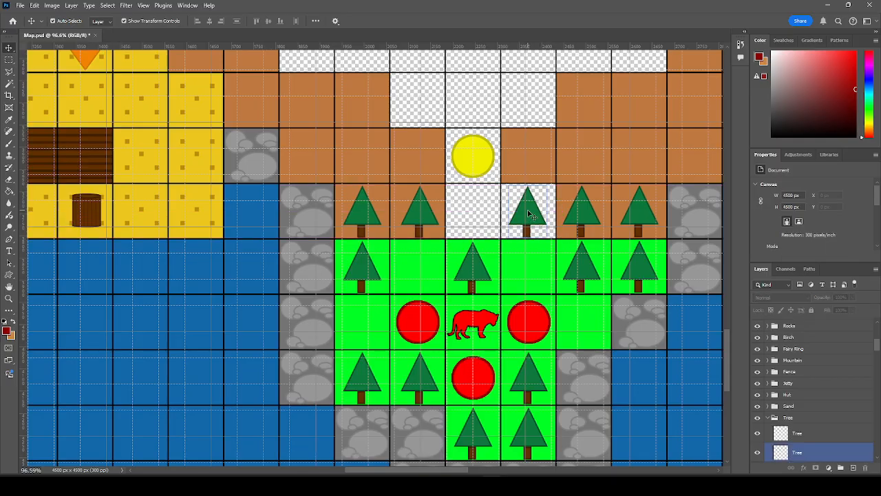
pyautogui.click(773, 419)
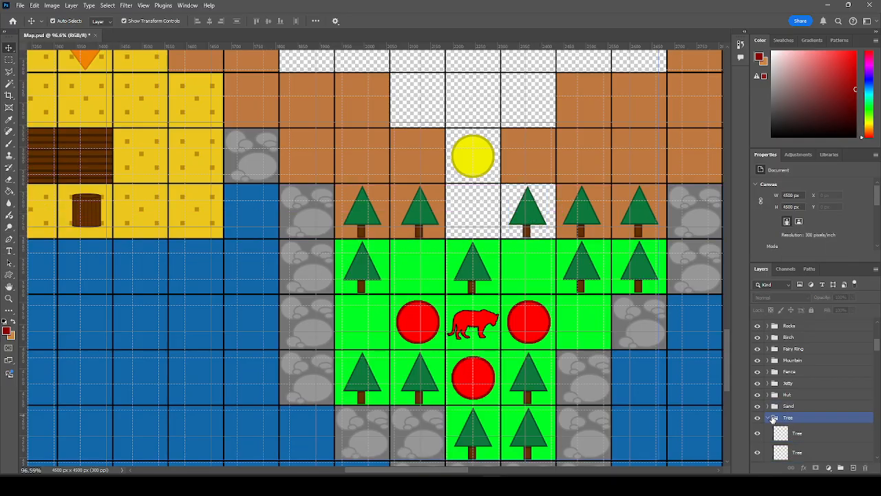
pyautogui.click(773, 418)
# On the Grid layer, fill the empty tiles behind the new tree, beside it and around the yellow circle with the sampled ground brown.
pyautogui.click(800, 442)
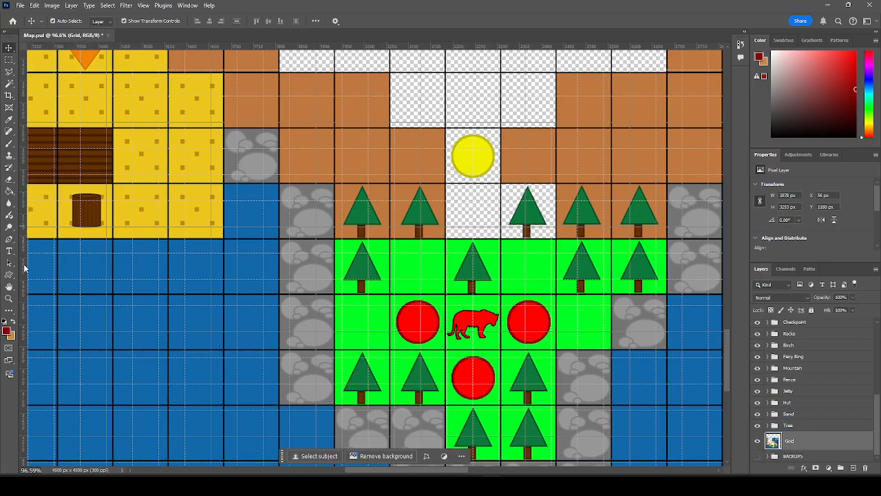
pyautogui.click(9, 191)
pyautogui.click(438, 229)
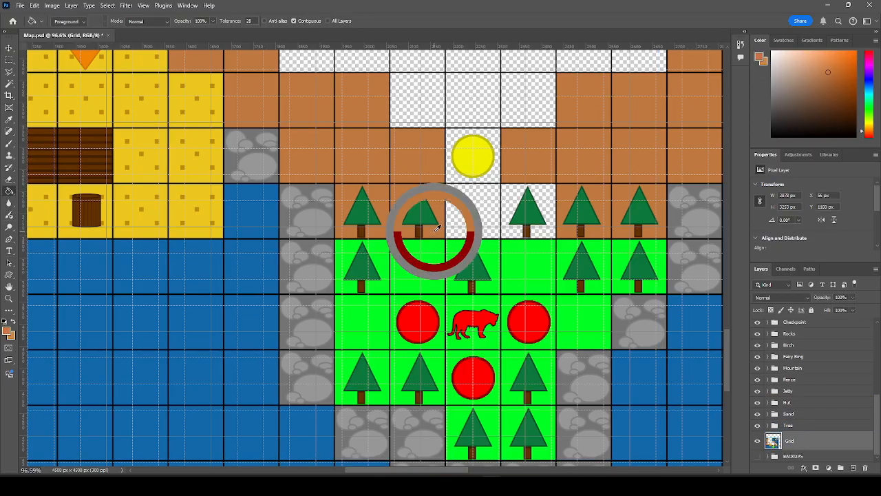
pyautogui.click(539, 234)
pyautogui.click(499, 184)
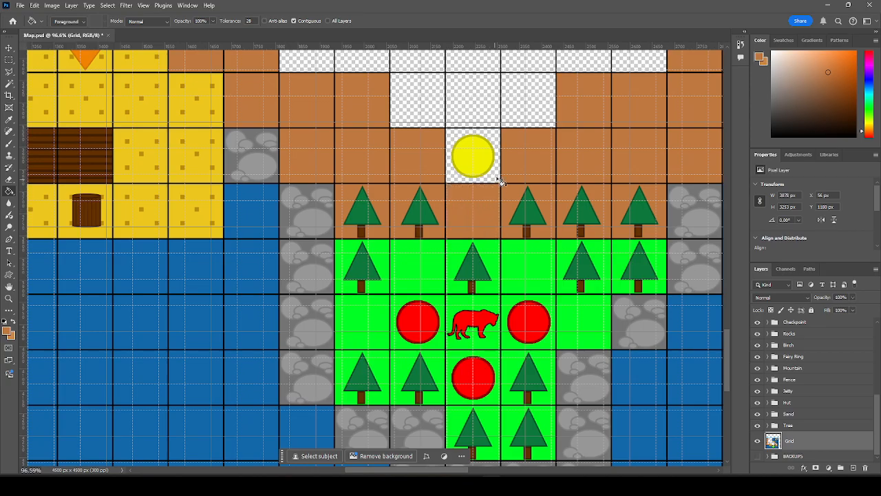
pyautogui.click(498, 180)
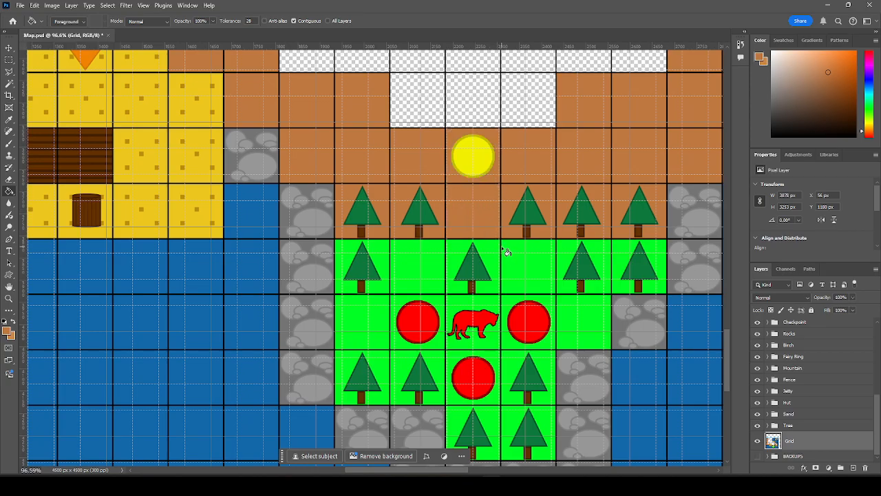
# Copy the dashed path marker from above the blue circle and place it on the brown tile below the yellow circle.
pyautogui.click(9, 48)
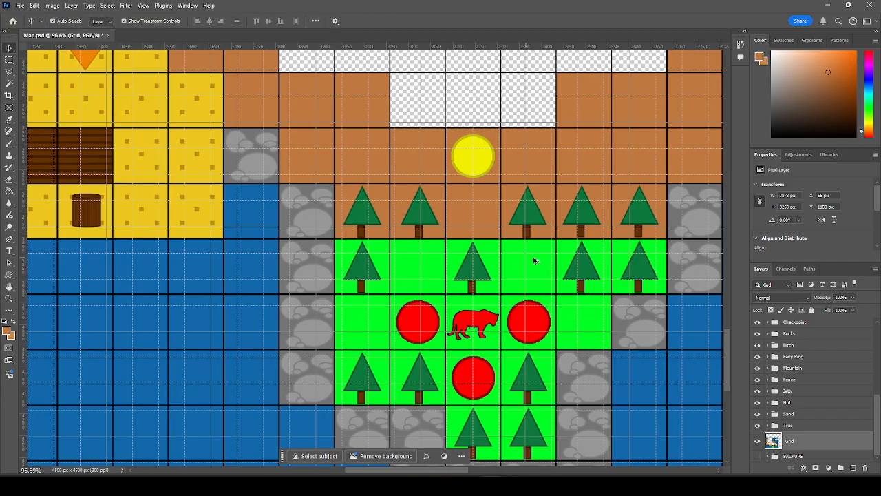
pyautogui.scroll(-4, 541, 260)
pyautogui.scroll(3, 292, 159)
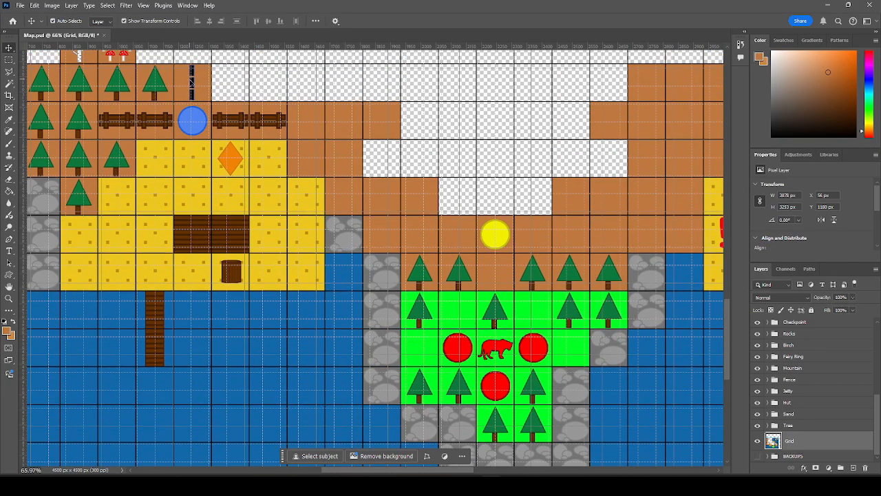
pyautogui.click(194, 84)
pyautogui.keyDown('alt'); pyautogui.moveTo(194, 85); pyautogui.dragTo(375, 259); pyautogui.keyUp('alt')
pyautogui.scroll(-1, 841, 390)
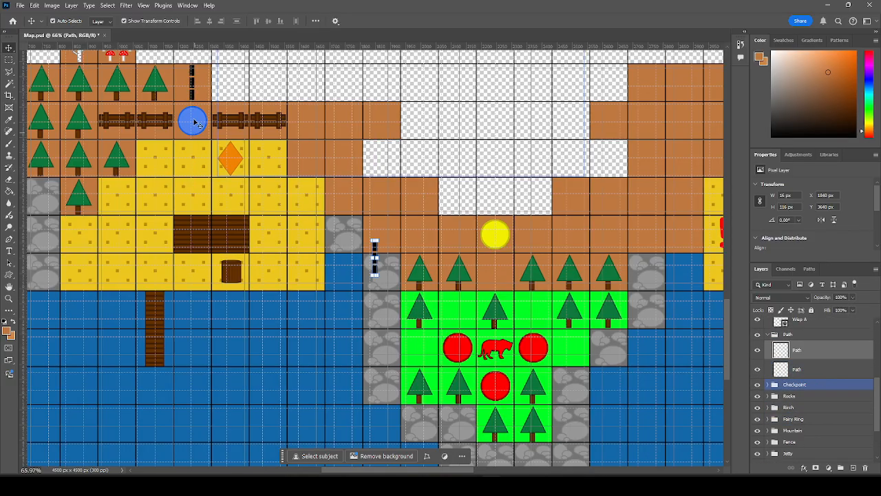
pyautogui.click(496, 277)
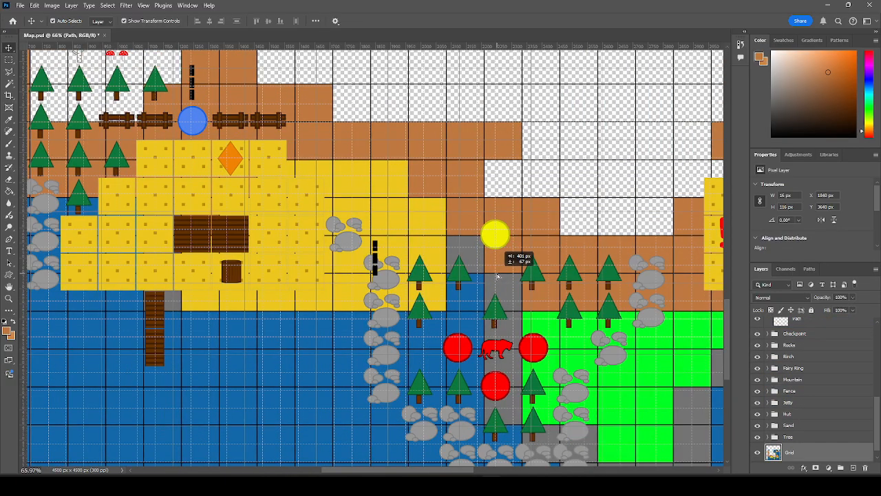
pyautogui.click(487, 193)
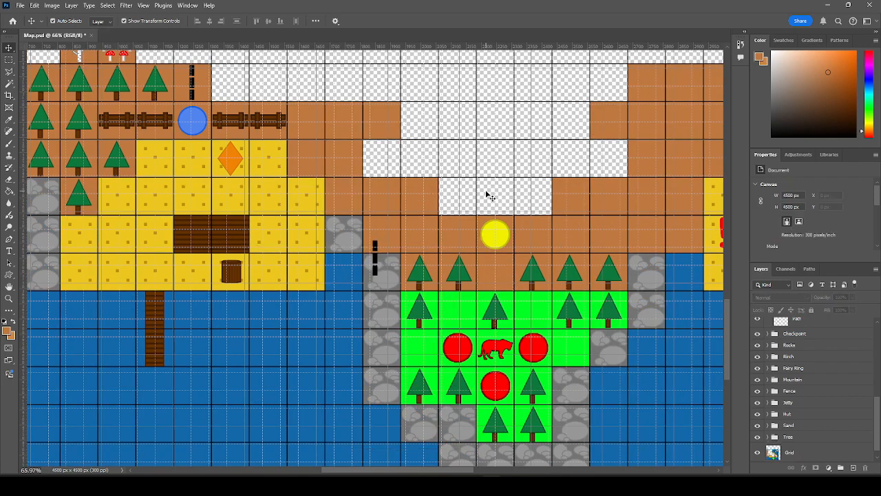
pyautogui.moveTo(375, 258); pyautogui.dragTo(496, 272)
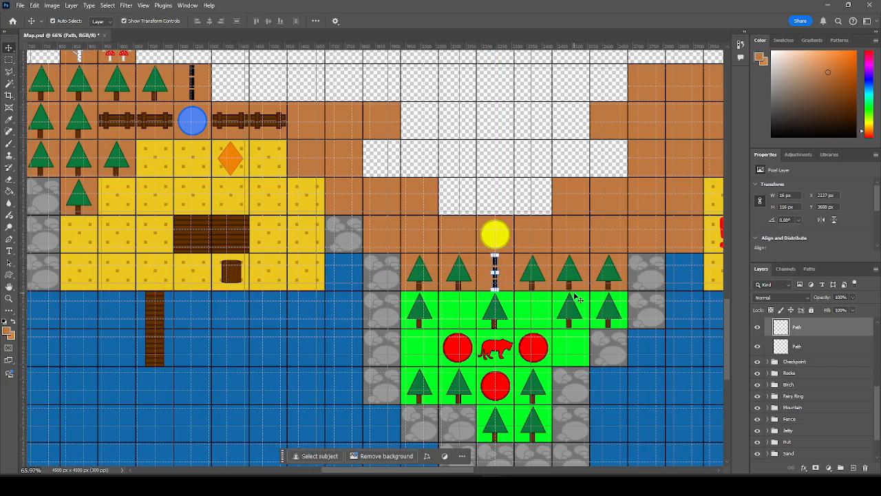
# Place another path marker copy on the green tile above the left red circle and rotate it 45 degrees.
pyautogui.hotkey('ctrl', 'v')
pyautogui.moveTo(374, 249); pyautogui.dragTo(457, 303)
pyautogui.scroll(3, 474, 324)
pyautogui.scroll(3, 474, 324)
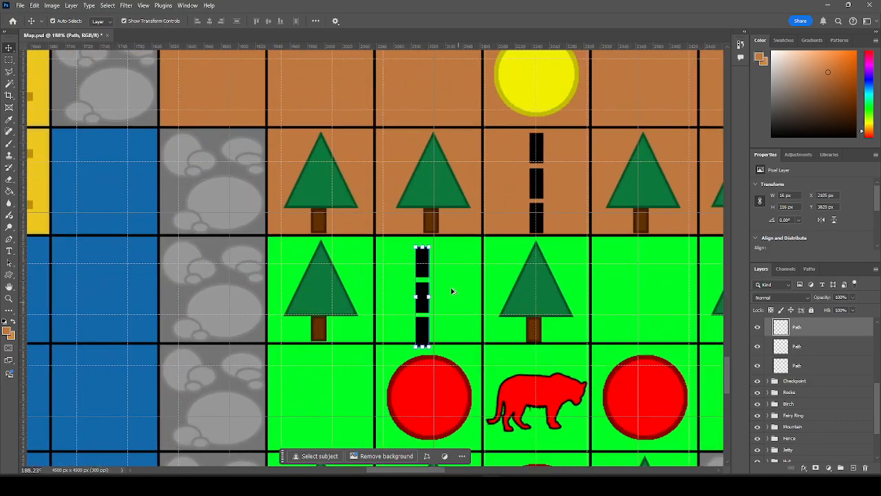
pyautogui.moveTo(435, 245); pyautogui.dragTo(454, 271)
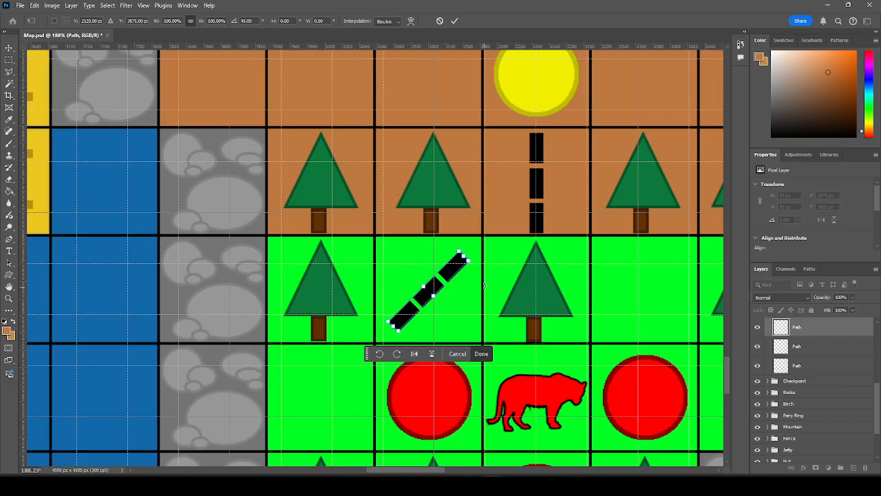
pyautogui.press('Return')
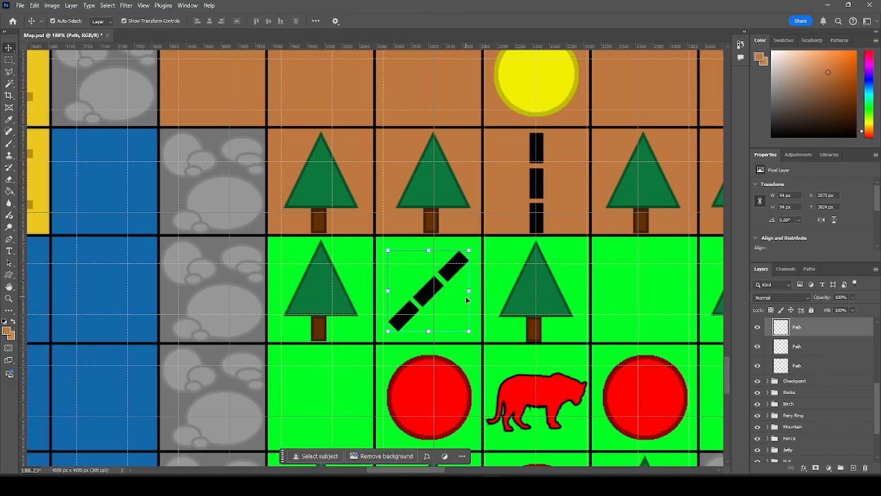
# Duplicate the diagonal path marker, rotate the copy 90 degrees and place it on the green tile above the right red circle.
pyautogui.moveTo(468, 296); pyautogui.dragTo(415, 262)
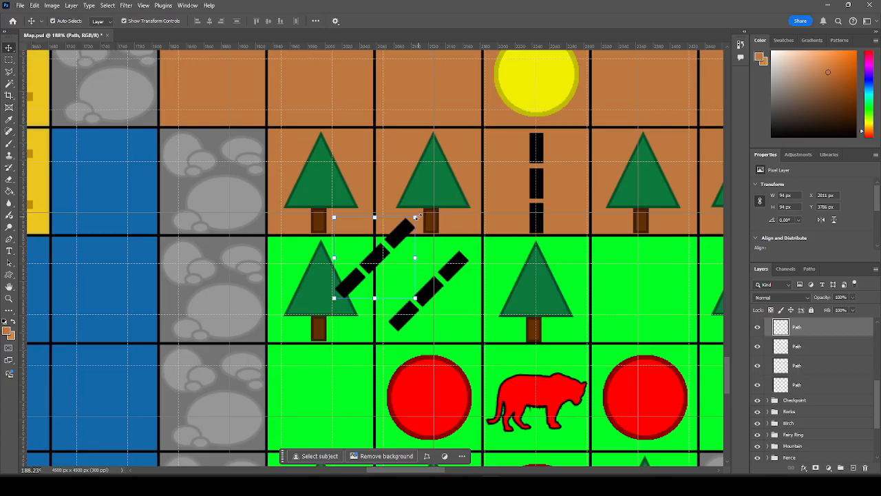
pyautogui.moveTo(425, 212); pyautogui.dragTo(423, 315)
pyautogui.moveTo(375, 255); pyautogui.dragTo(642, 288)
pyautogui.scroll(-10, 347, 314)
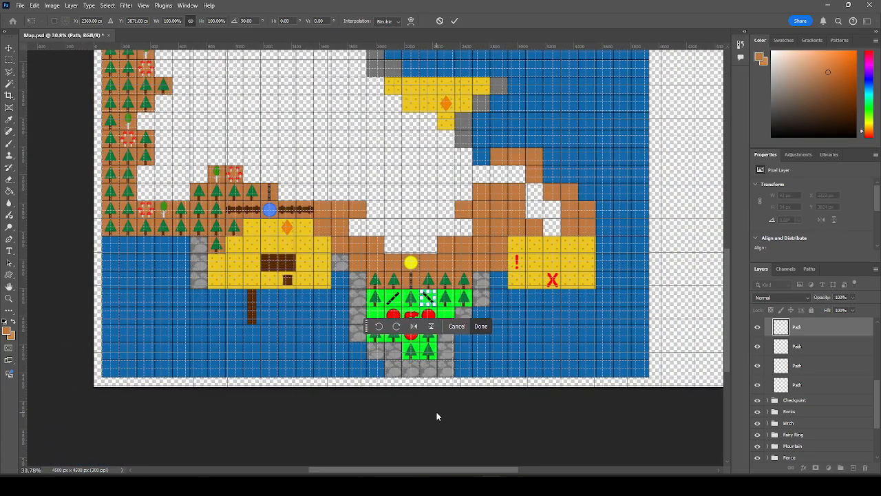
pyautogui.press('Return')
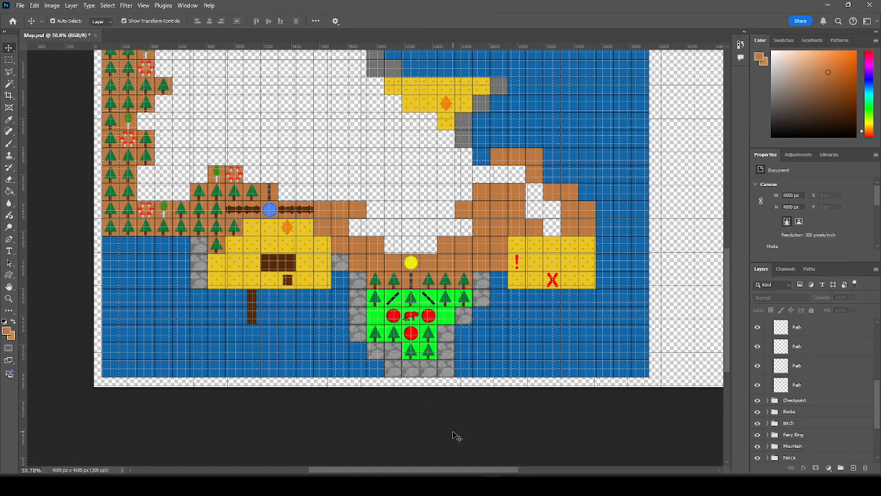
# Duplicate the path marker below the yellow circle, rotate the copy 90 degrees and place it on the empty tile above the circle.
pyautogui.scroll(3, 415, 385)
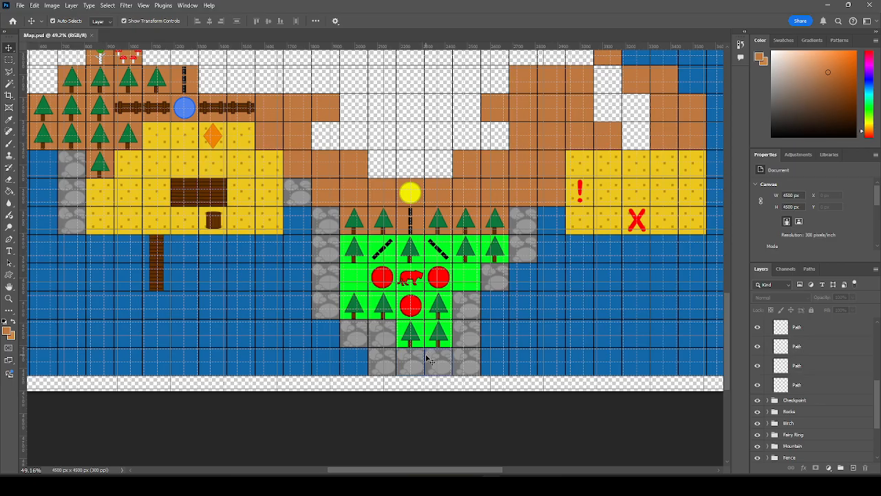
pyautogui.scroll(3, 413, 299)
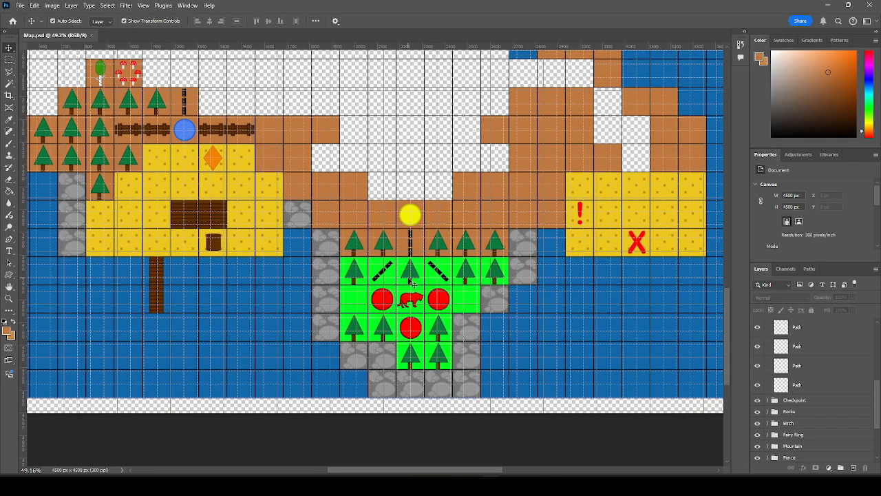
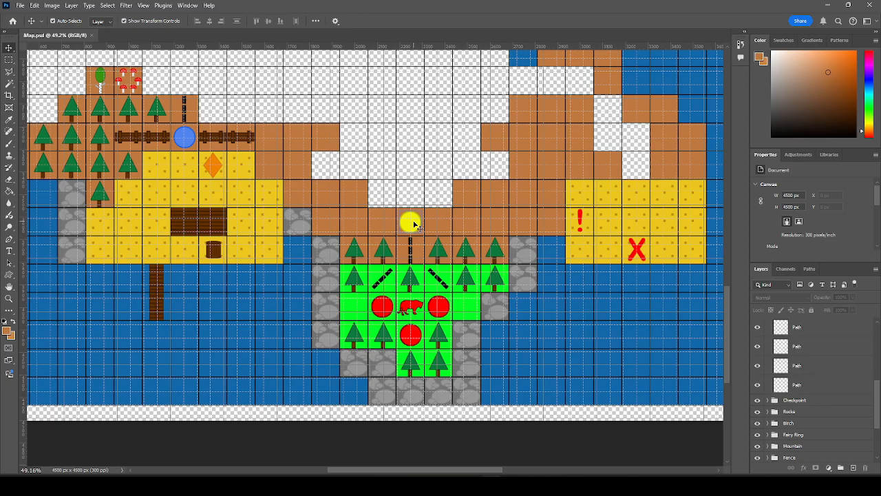
pyautogui.click(411, 252)
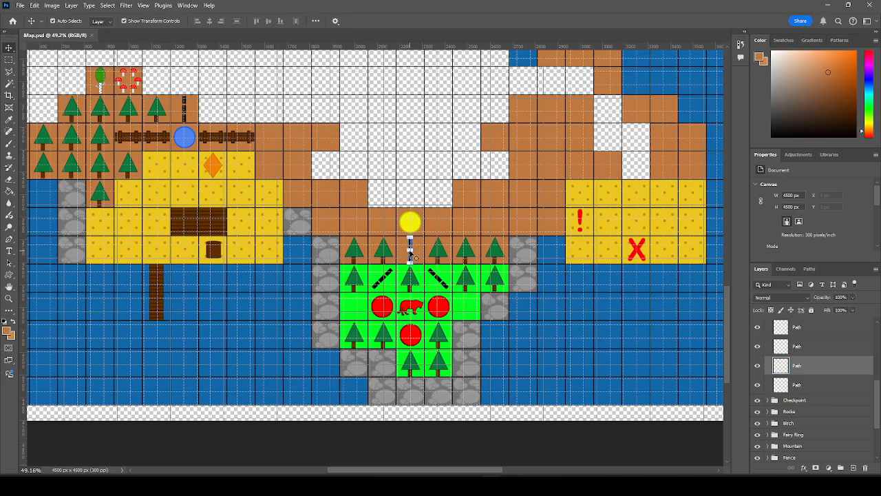
pyautogui.keyDown('alt'); pyautogui.moveTo(411, 252); pyautogui.dragTo(376, 238); pyautogui.keyUp('alt')
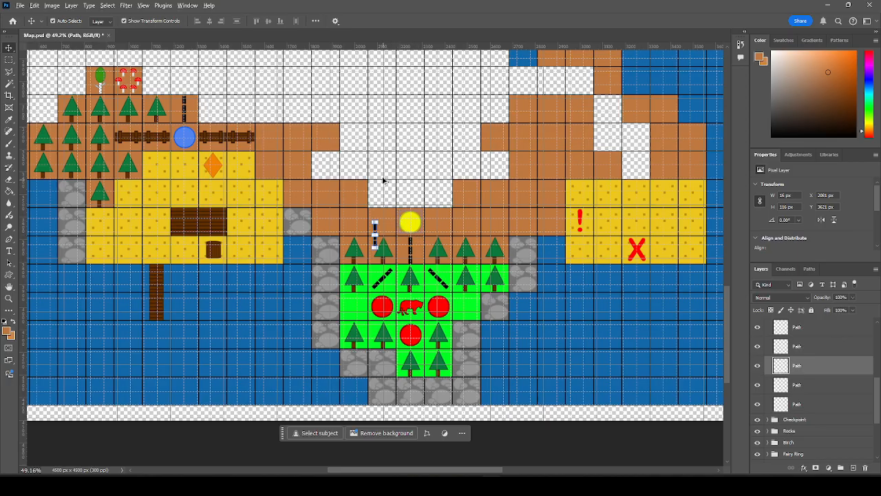
pyautogui.scroll(5, 386, 187)
pyautogui.moveTo(368, 280); pyautogui.dragTo(452, 201)
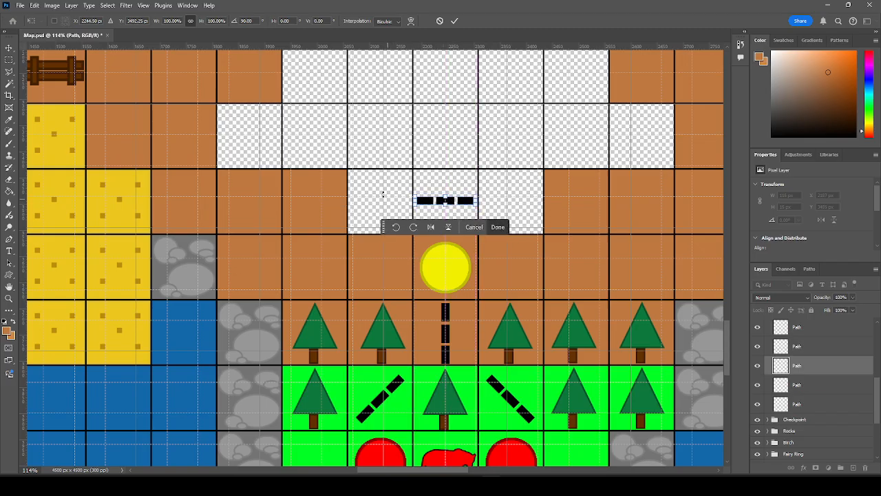
pyautogui.press('Return')
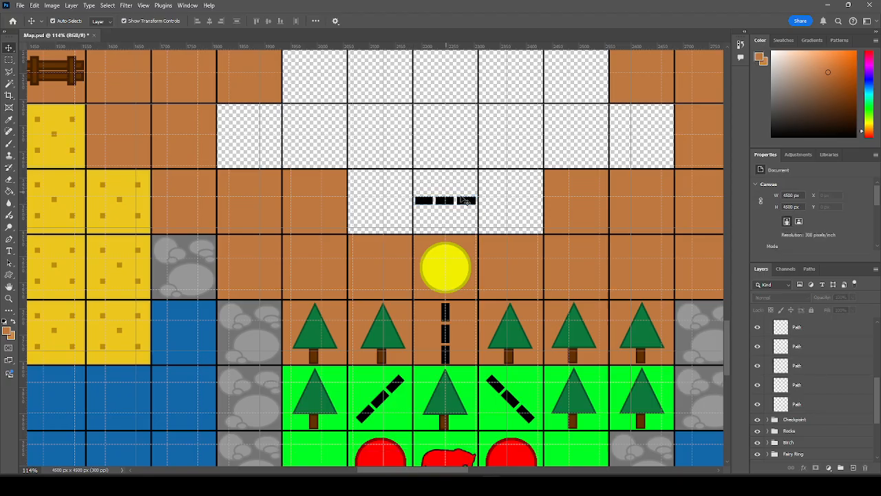
# Copy the horizontal path marker, rotate the copy upright on the empty tile above the eastern sand, and stack a duplicate on the tile above.
pyautogui.scroll(-5, 432, 262)
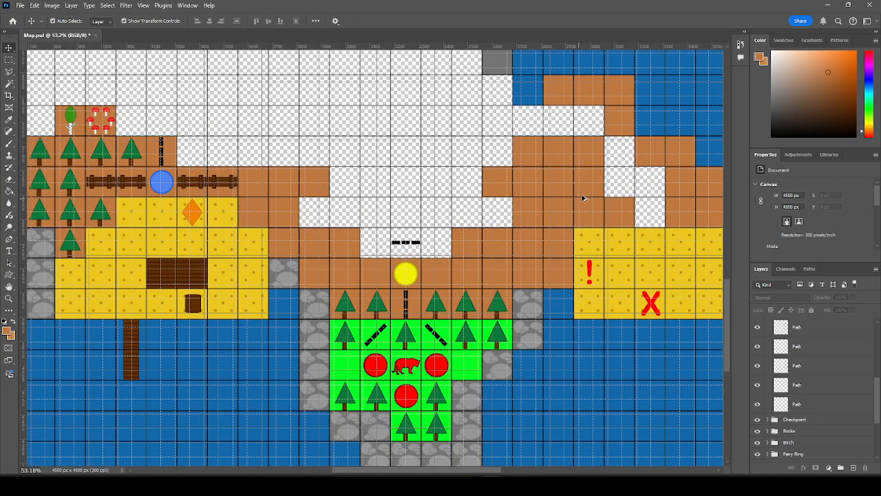
pyautogui.scroll(3, 699, 219)
pyautogui.click(291, 259)
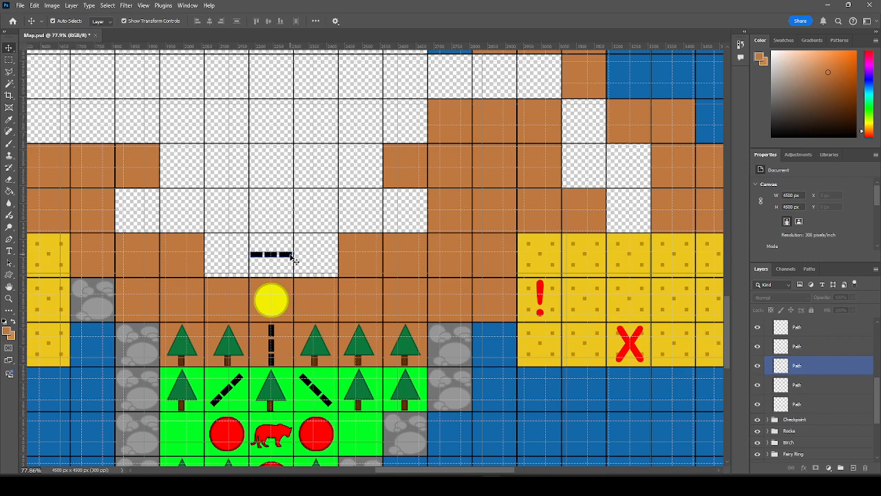
pyautogui.hotkey('ctrl', 'c')
pyautogui.hotkey('ctrl', 'v')
pyautogui.moveTo(399, 251); pyautogui.dragTo(637, 237)
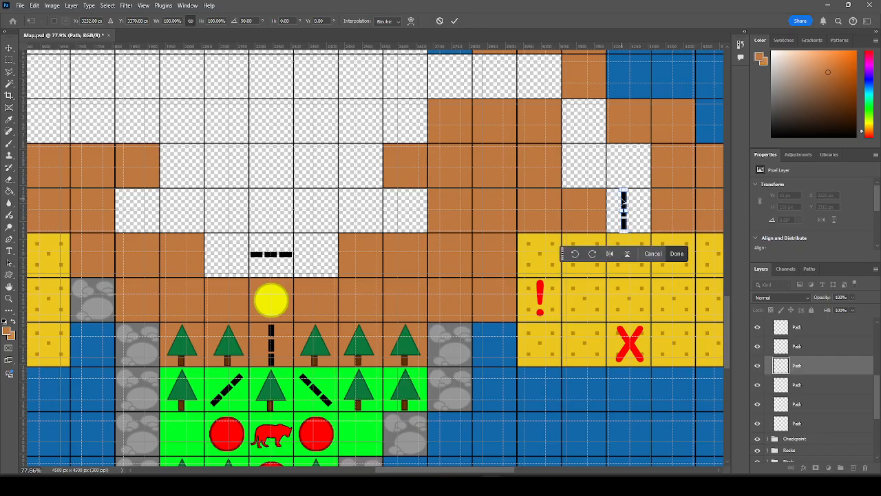
pyautogui.moveTo(624, 201); pyautogui.dragTo(629, 157)
pyautogui.press('Return')
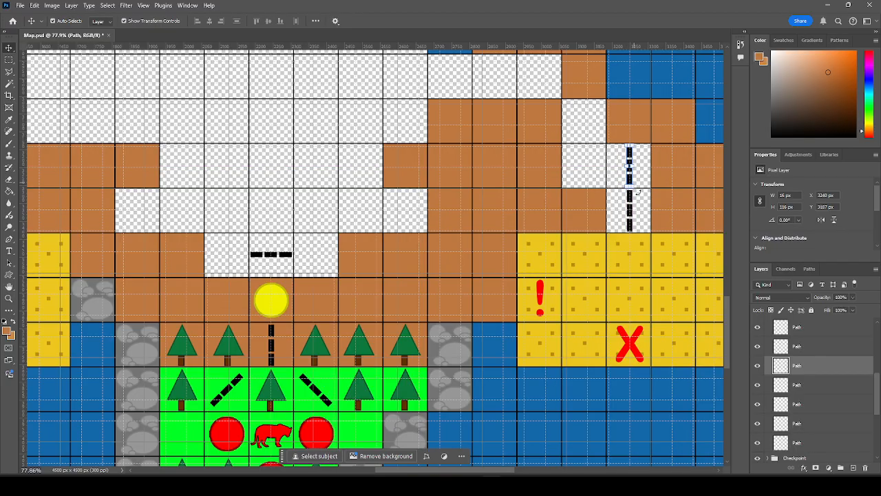
# Rotate the upper vertical marker -45 degrees and place a copy of it on the empty tile diagonally up and to its left.
pyautogui.hscroll(1, 607, 230)
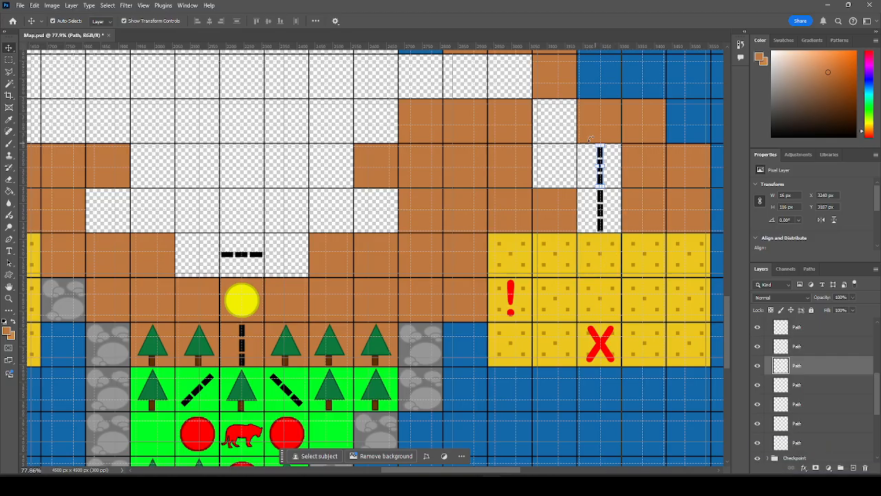
pyautogui.moveTo(591, 141)
pyautogui.mouseDown()
pyautogui.moveTo(577, 157)
pyautogui.moveTo(585, 155)
pyautogui.mouseUp()
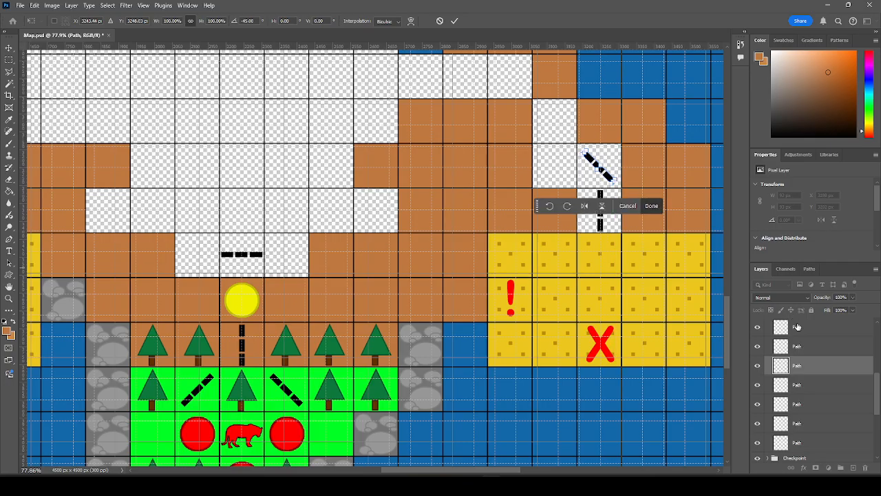
pyautogui.click(810, 351)
pyautogui.click(808, 365)
pyautogui.hotkey('ctrl', 'c')
pyautogui.hotkey('ctrl', 'v')
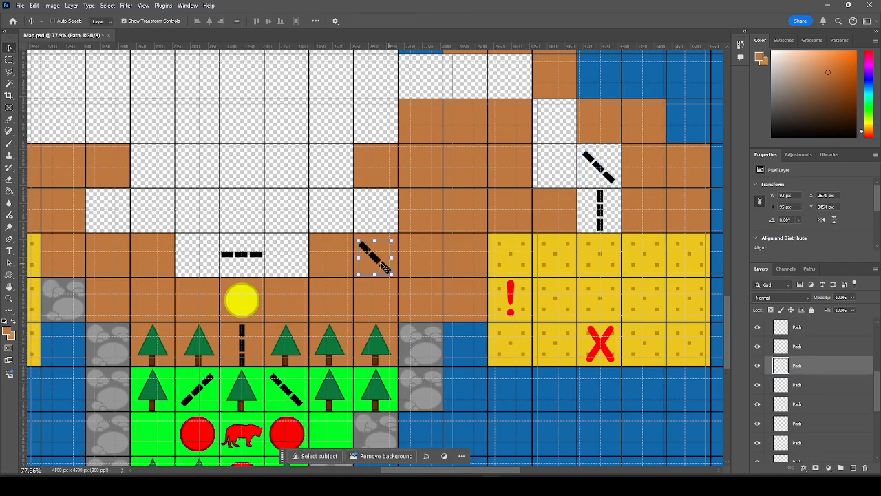
pyautogui.moveTo(374, 258); pyautogui.dragTo(552, 120)
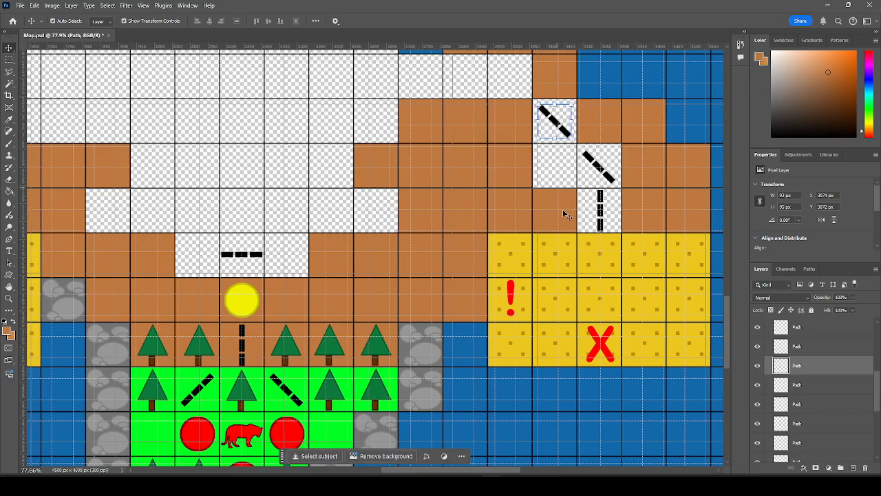
# Duplicate the horizontal marker above the yellow circle and line up three copies across the empty tiles below the three-tile brown strip.
pyautogui.scroll(2, 587, 270)
pyautogui.scroll(3, 587, 270)
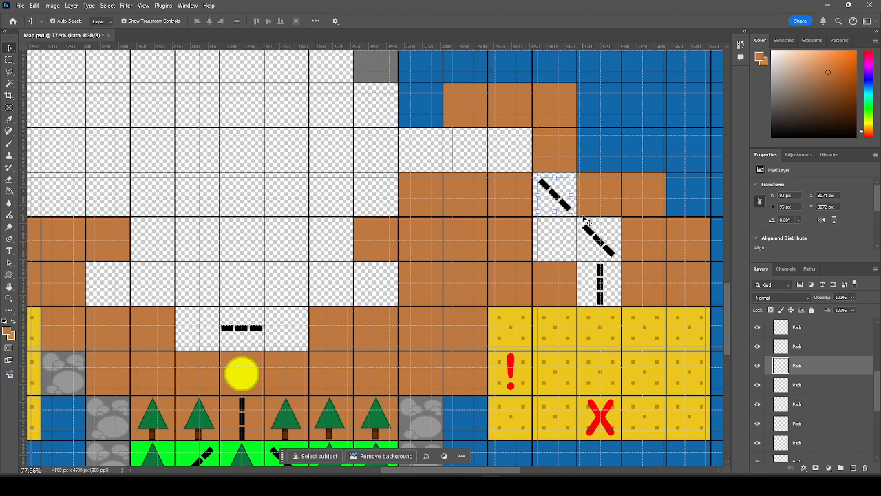
pyautogui.keyDown('ctrl'); pyautogui.click(237, 328); pyautogui.keyUp('ctrl')
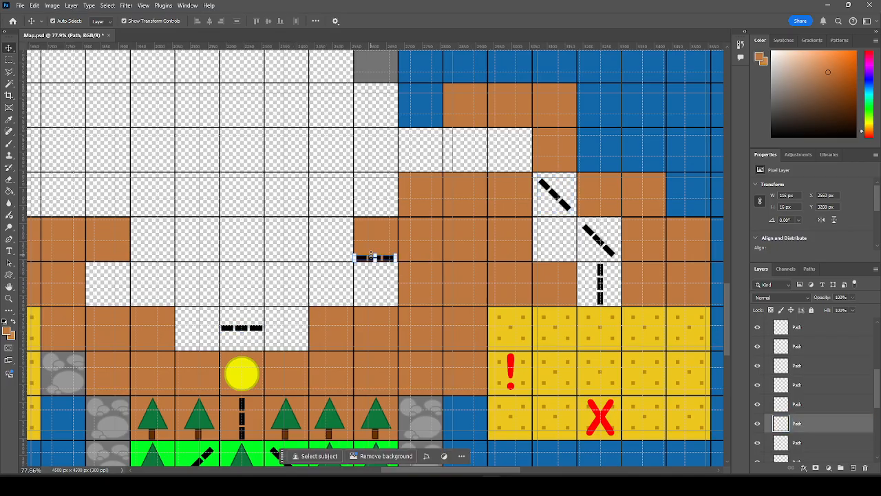
pyautogui.moveTo(367, 259); pyautogui.dragTo(431, 151)
pyautogui.click(388, 158)
pyautogui.click(421, 150)
pyautogui.moveTo(428, 153); pyautogui.dragTo(433, 152)
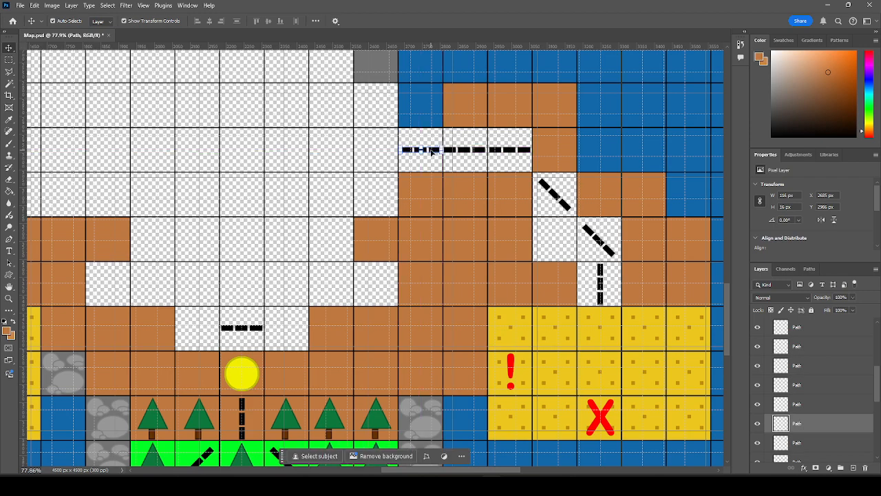
pyautogui.click(384, 150)
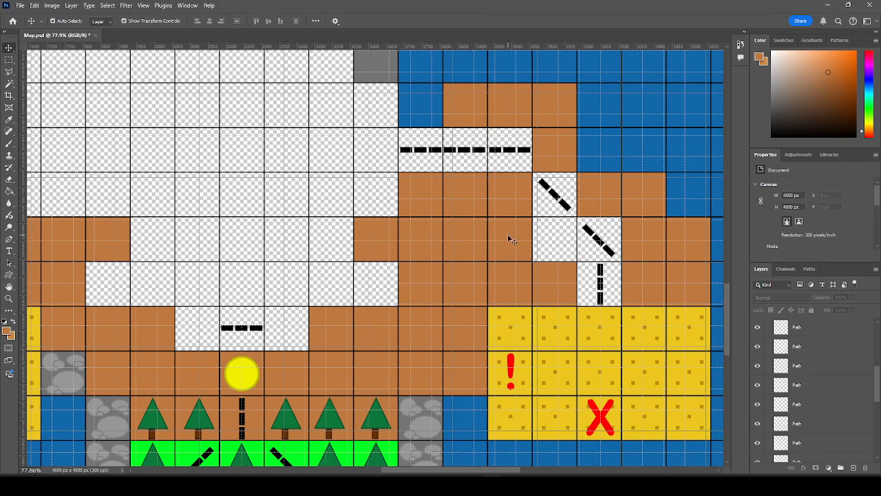
# Copy the blue Wisp A circle from between the fences onto the middle brown tile above the new dashed row.
pyautogui.scroll(-1, 537, 244)
pyautogui.scroll(-5, 537, 245)
pyautogui.click(180, 243)
pyautogui.moveTo(180, 242); pyautogui.dragTo(529, 166)
pyautogui.scroll(3, 521, 154)
pyautogui.scroll(4, 522, 154)
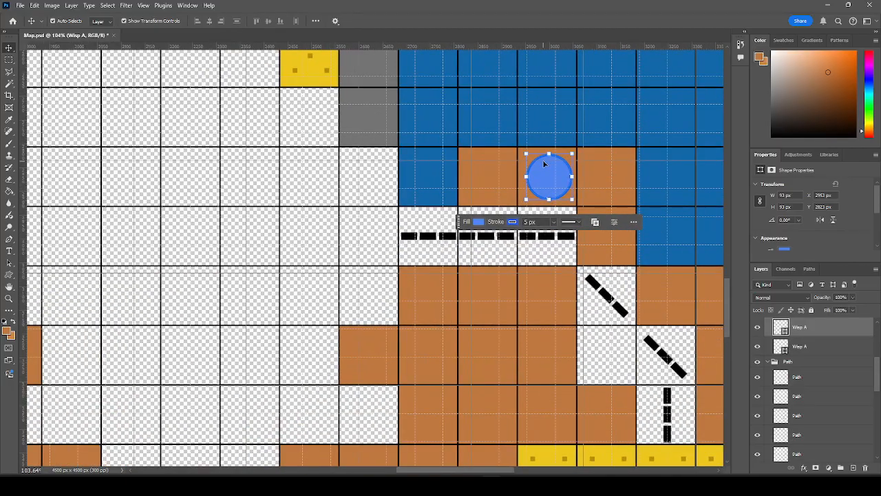
# Move the new blue circle to the empty tile below the upper diagonal marker and place another copy on the middle brown tile.
pyautogui.scroll(-2, 493, 182)
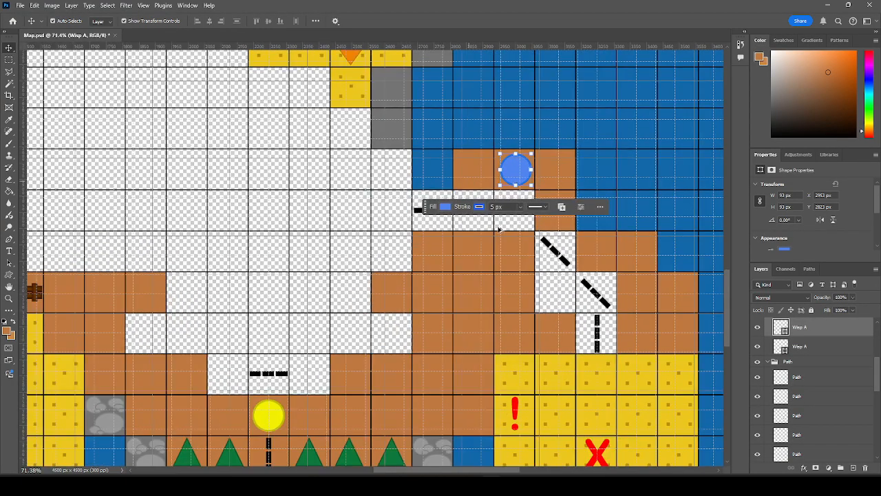
pyautogui.scroll(1, 574, 302)
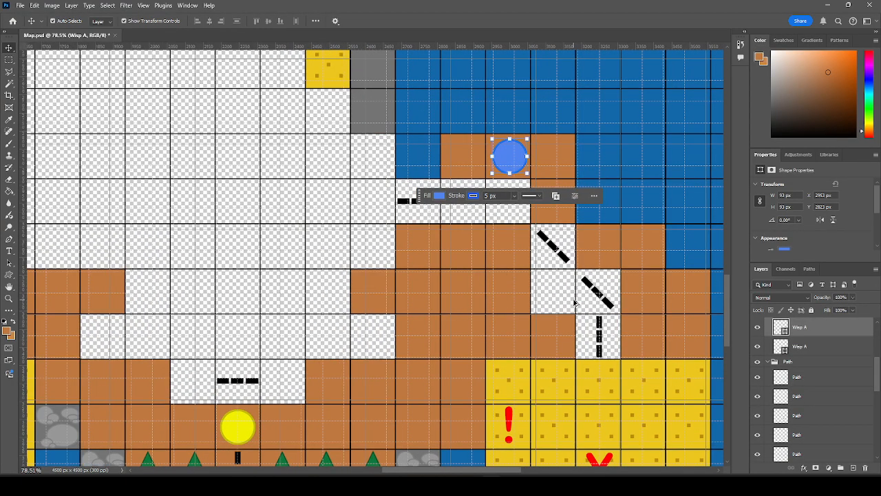
pyautogui.moveTo(509, 157); pyautogui.dragTo(550, 292)
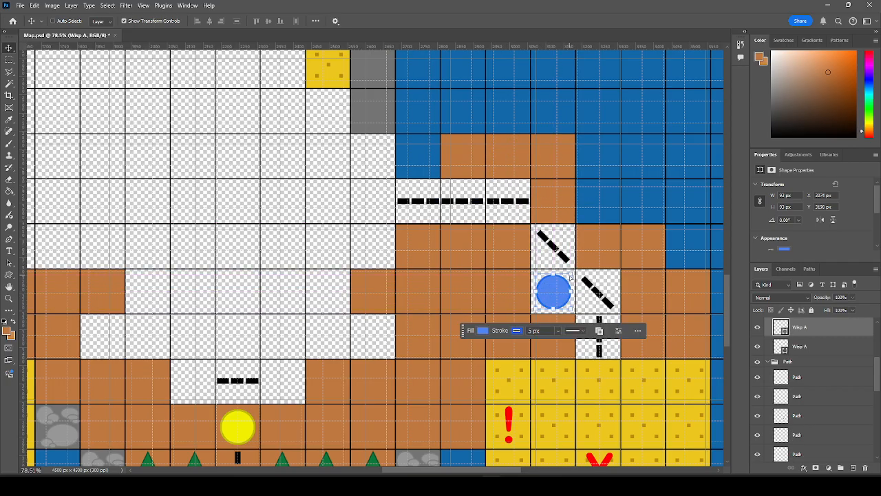
pyautogui.hotkey('ctrl', 'v')
pyautogui.moveTo(378, 257)
pyautogui.mouseDown()
pyautogui.moveTo(501, 234)
pyautogui.moveTo(525, 147)
pyautogui.moveTo(509, 157)
pyautogui.mouseUp()
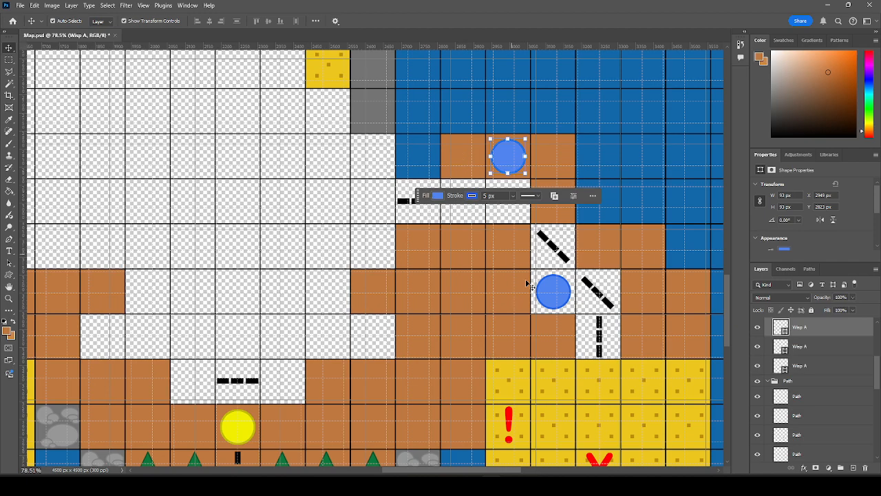
# Duplicate the blue circle on the brown strip and place the copy on the empty tile at the left end of the dashed row.
pyautogui.click(336, 250)
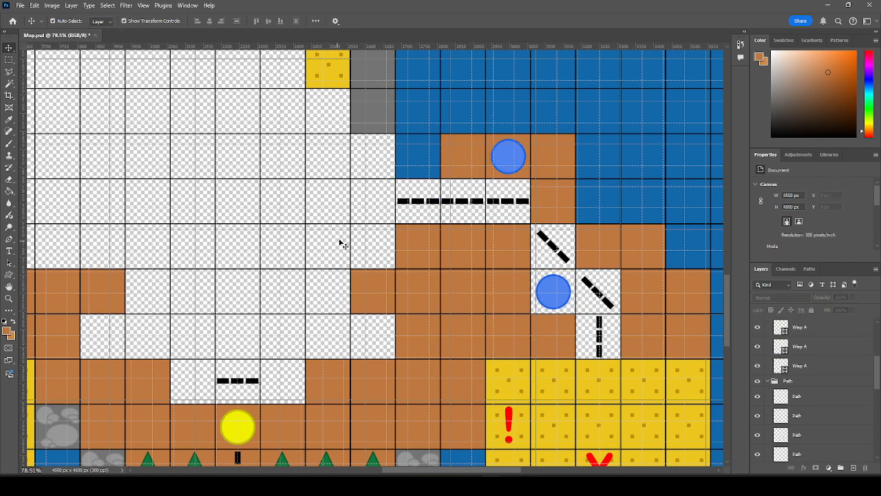
pyautogui.click(508, 156)
pyautogui.moveTo(508, 156); pyautogui.dragTo(376, 209)
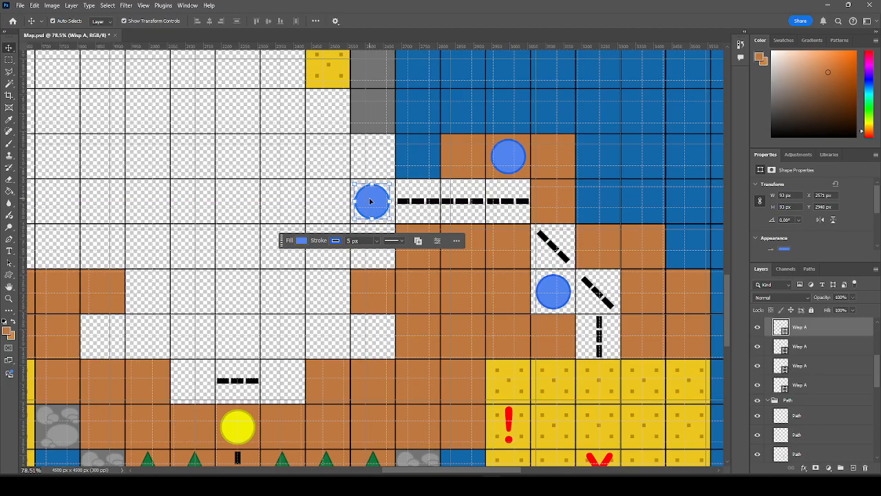
# Copy the top Wisp A layer and place the new blue circle on the empty tile three tiles below the dashed row's left end.
pyautogui.click(806, 348)
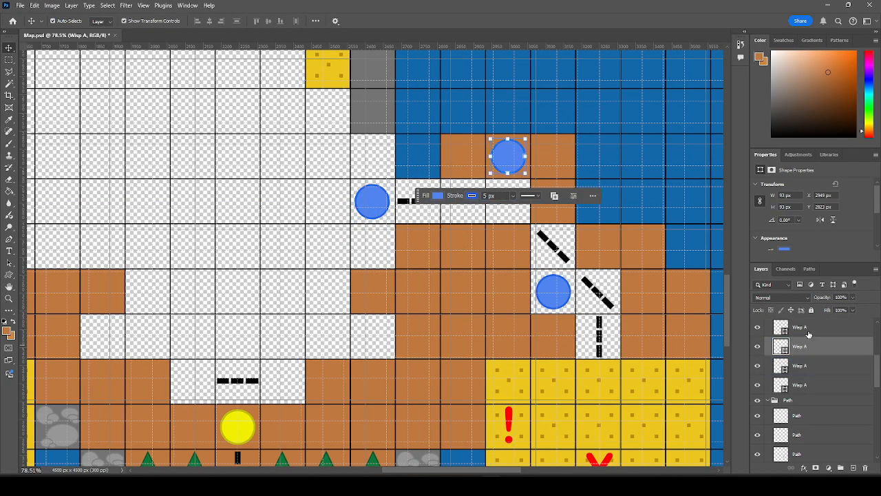
pyautogui.click(812, 331)
pyautogui.click(811, 347)
pyautogui.click(801, 368)
pyautogui.click(804, 387)
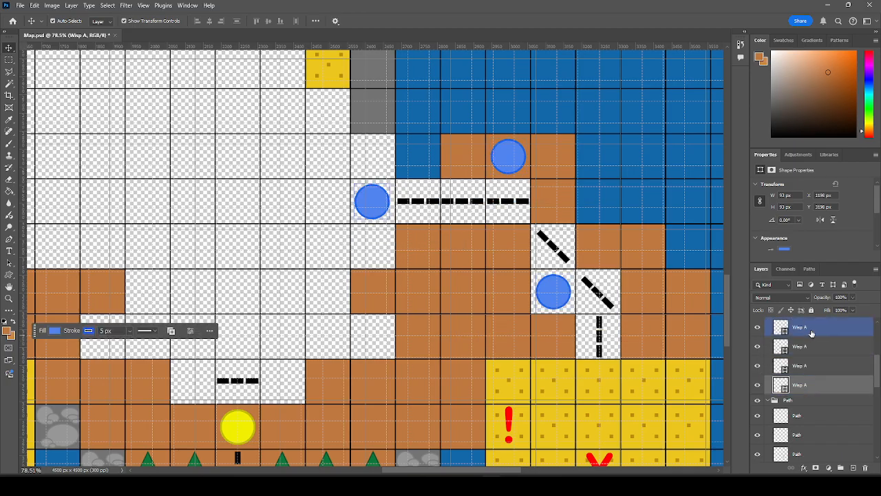
pyautogui.click(811, 333)
pyautogui.scroll(1, 820, 361)
pyautogui.hotkey('ctrl', 'c')
pyautogui.hotkey('ctrl', 'v')
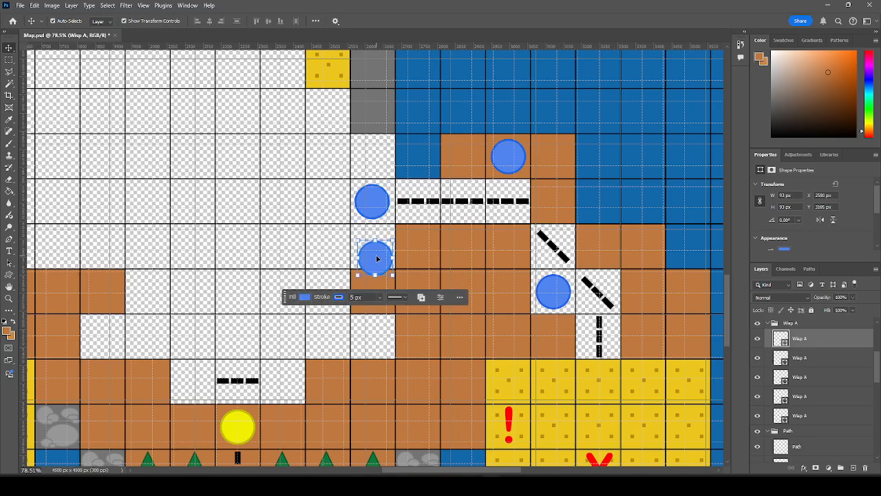
pyautogui.moveTo(377, 264); pyautogui.dragTo(372, 341)
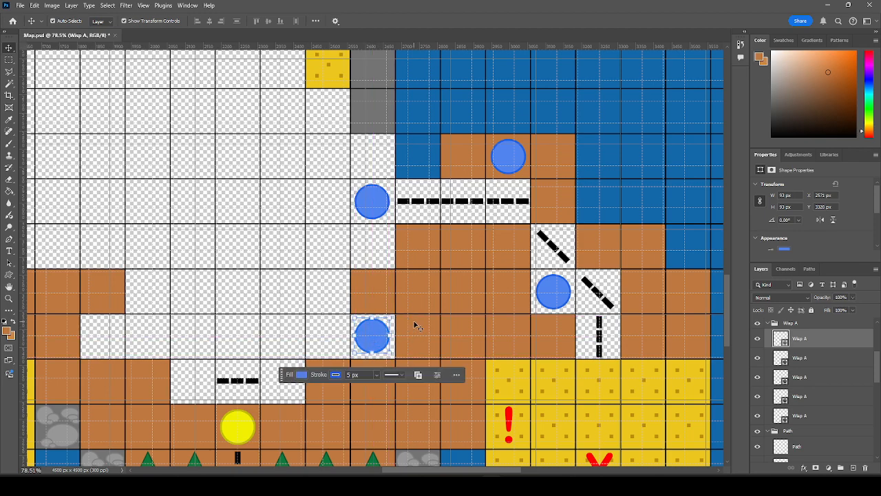
# Look over the map area around the blue wisp circles, the dashed row and the surrounding empty tiles.
pyautogui.scroll(-2, 410, 420)
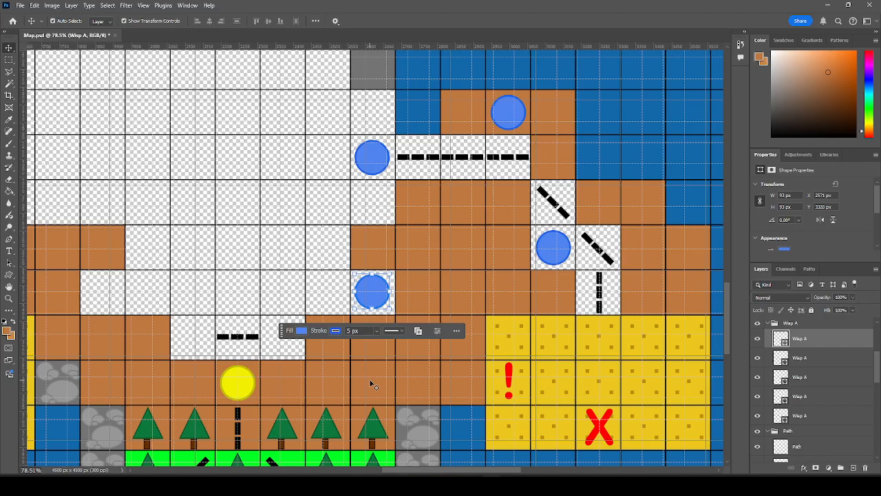
pyautogui.scroll(-2, 546, 331)
pyautogui.keyDown('alt'); pyautogui.scroll(-2, 596, 236); pyautogui.keyUp('alt')
pyautogui.keyDown('alt'); pyautogui.scroll(-2, 616, 235); pyautogui.keyUp('alt')
pyautogui.keyDown('alt'); pyautogui.scroll(4, 515, 169); pyautogui.keyUp('alt')
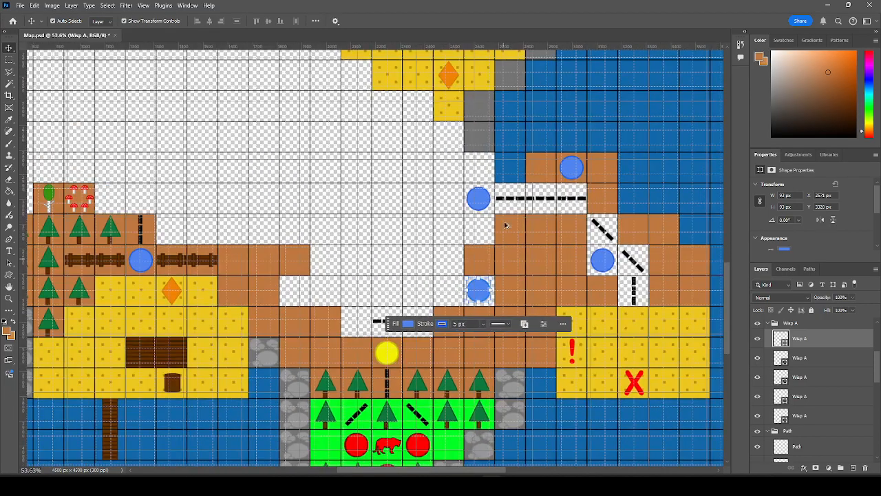
pyautogui.keyDown('alt'); pyautogui.scroll(1, 496, 189); pyautogui.keyUp('alt')
pyautogui.scroll(2, 496, 189)
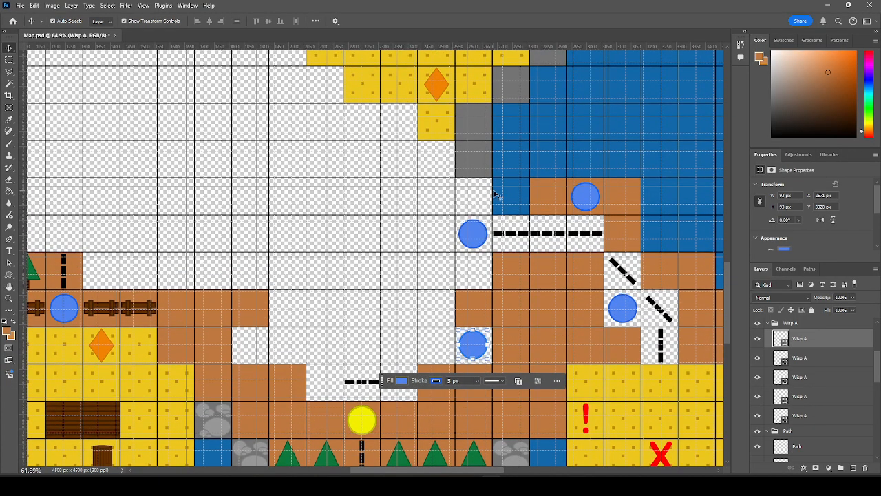
pyautogui.scroll(-1, 495, 195)
pyautogui.scroll(-2, 484, 215)
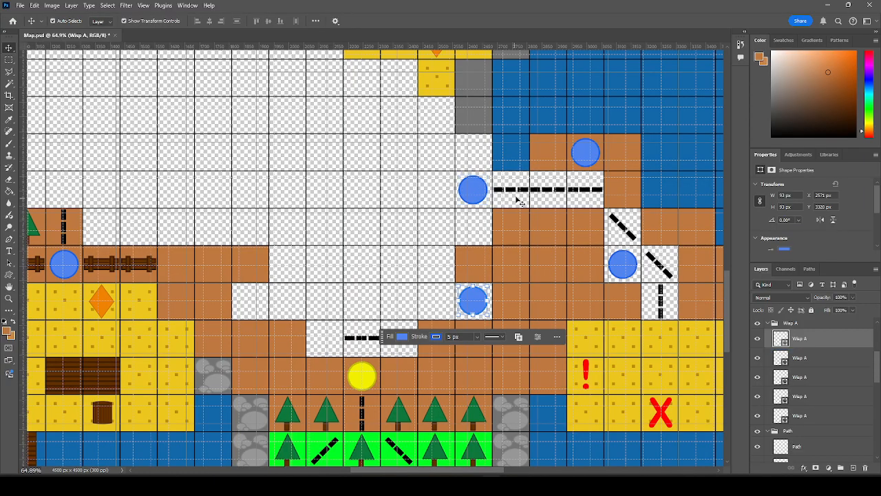
# Copy the upper diagonal dashed marker, rotate it 90°, and place it on the tile below the blue circle at the dashed row's left end.
pyautogui.click(630, 233)
pyautogui.moveTo(630, 233); pyautogui.dragTo(385, 260)
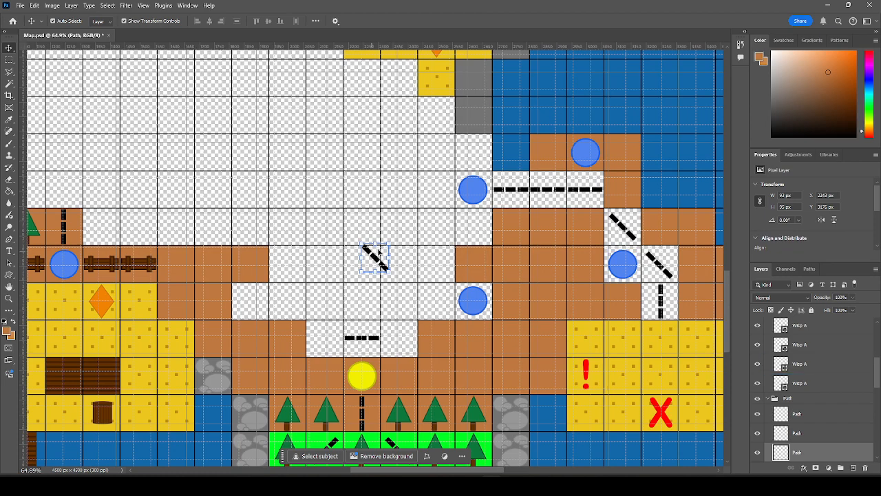
pyautogui.hotkey('ctrl', 't')
pyautogui.moveTo(397, 242); pyautogui.dragTo(409, 291)
pyautogui.moveTo(373, 262); pyautogui.dragTo(474, 227)
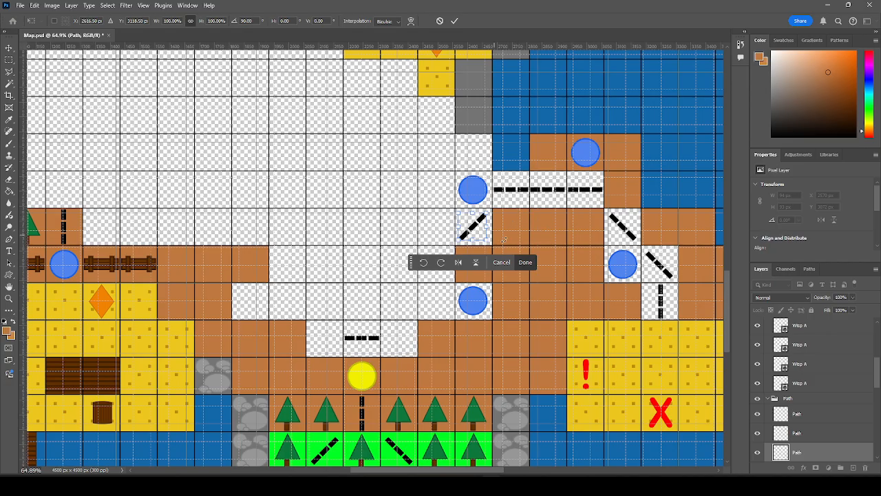
pyautogui.click(529, 264)
# Duplicate the rotated diagonal marker and place the copy on the empty tile one down and one left of it.
pyautogui.hotkey('ctrl', 'c')
pyautogui.hotkey('ctrl', 'v')
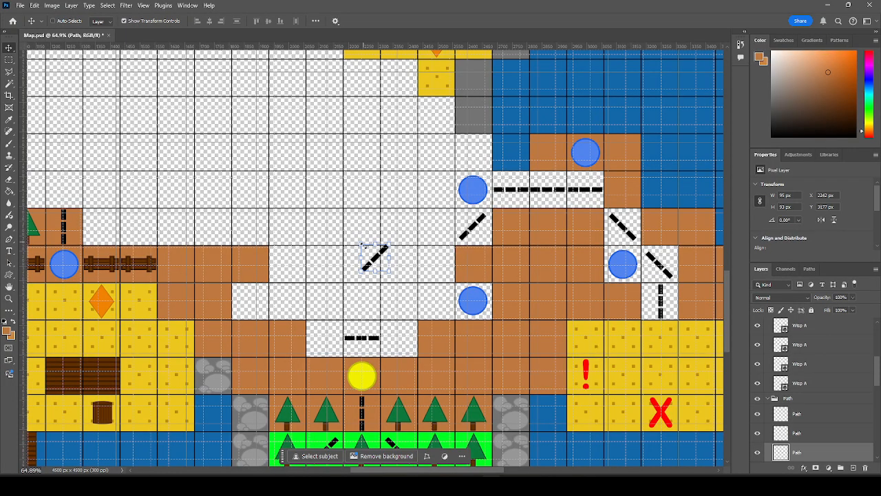
pyautogui.moveTo(375, 258); pyautogui.dragTo(434, 267)
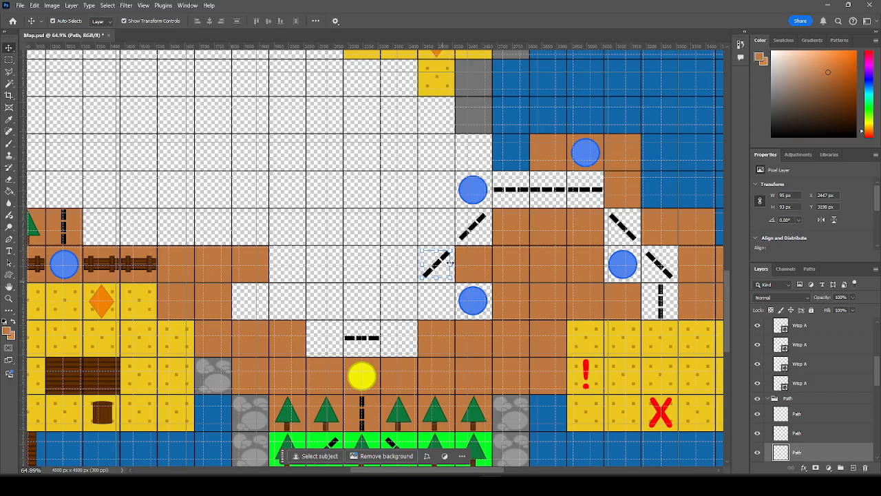
# Copy the vertical dashed marker above the sand area onto the tile left of the lower blue circle, beneath the lower rotated diagonal.
pyautogui.click(660, 299)
pyautogui.hotkey('ctrl', 'c')
pyautogui.hotkey('ctrl', 'v')
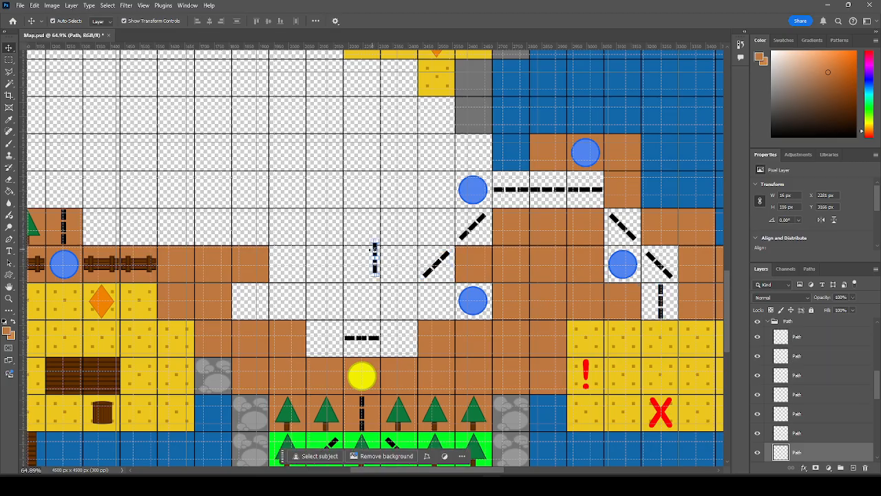
pyautogui.moveTo(375, 259); pyautogui.dragTo(436, 300)
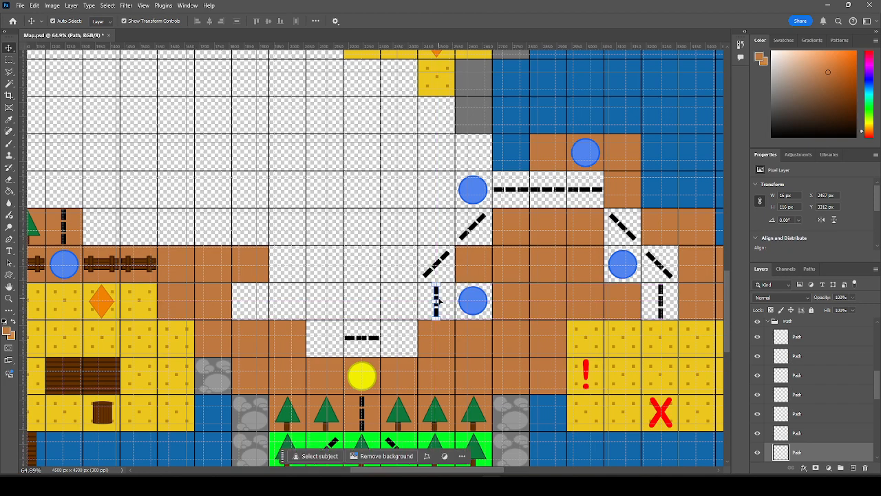
# Copy the lower rotated diagonal marker onto the empty tile right of the short horizontal dashes above the yellow circle.
pyautogui.click(447, 263)
pyautogui.moveTo(446, 264); pyautogui.dragTo(400, 338)
pyautogui.click(436, 231)
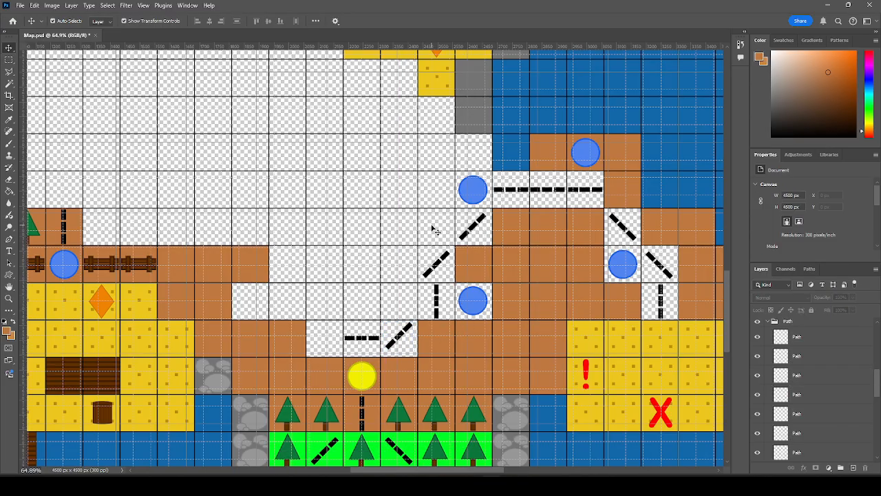
# Copy the lower blue Wisp A circle onto the empty tile directly above the short horizontal dashes.
pyautogui.scroll(-3, 435, 223)
pyautogui.scroll(-2, 435, 223)
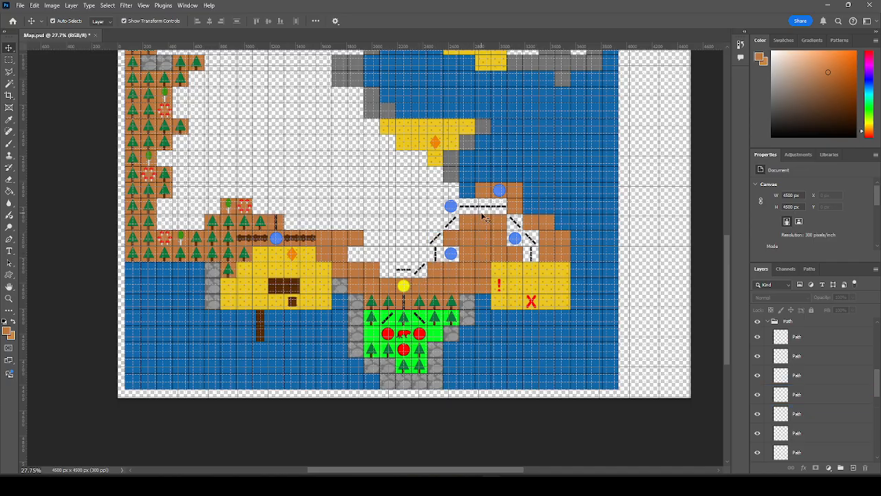
pyautogui.scroll(2, 434, 238)
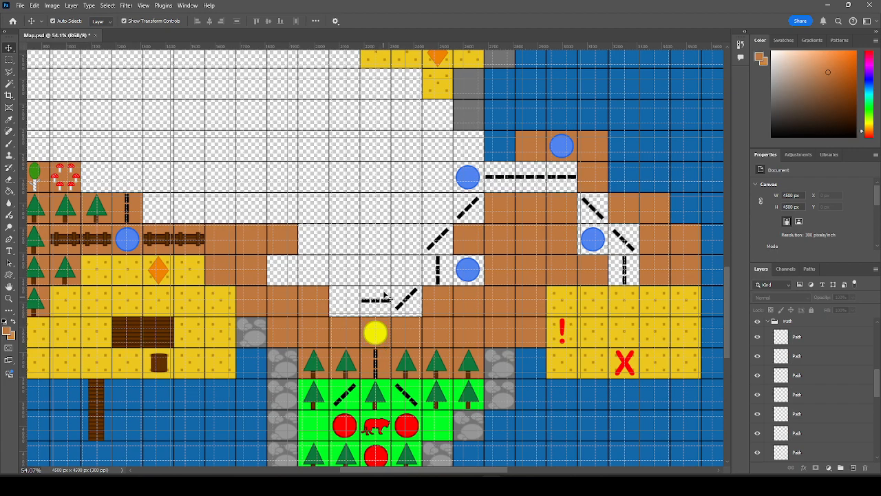
pyautogui.click(471, 267)
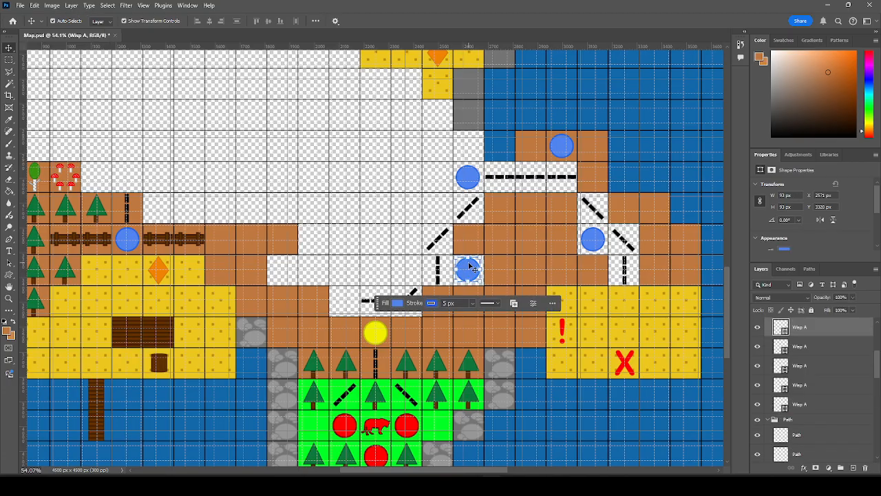
pyautogui.moveTo(470, 268)
pyautogui.mouseDown()
pyautogui.moveTo(378, 256)
pyautogui.moveTo(382, 273)
pyautogui.mouseUp()
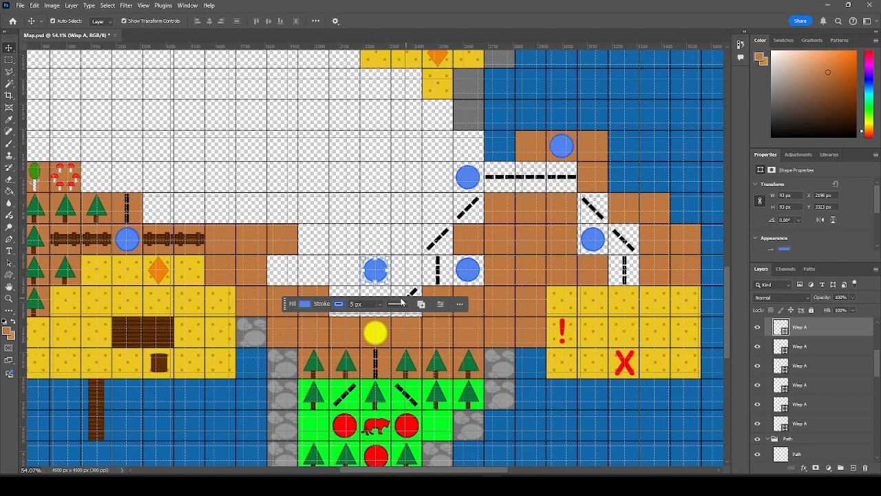
# Copy the horizontal dashed marker above the yellow circle onto the empty tile to its left.
pyautogui.click(436, 279)
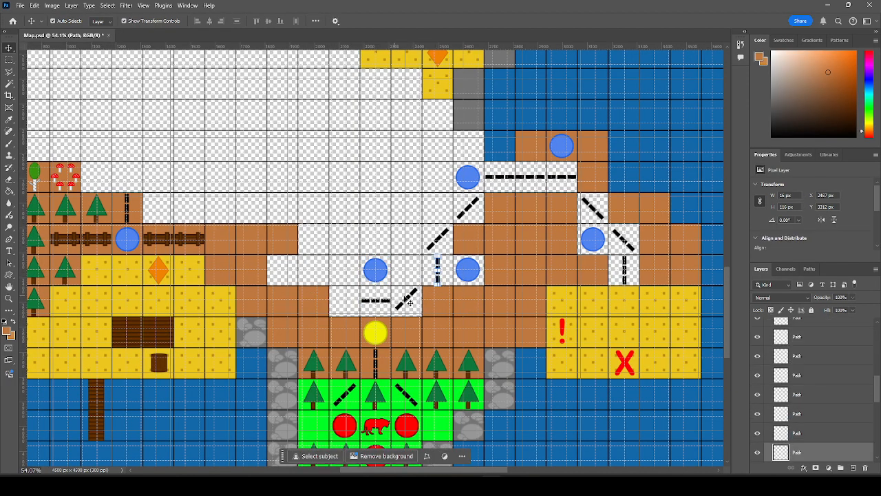
pyautogui.click(409, 300)
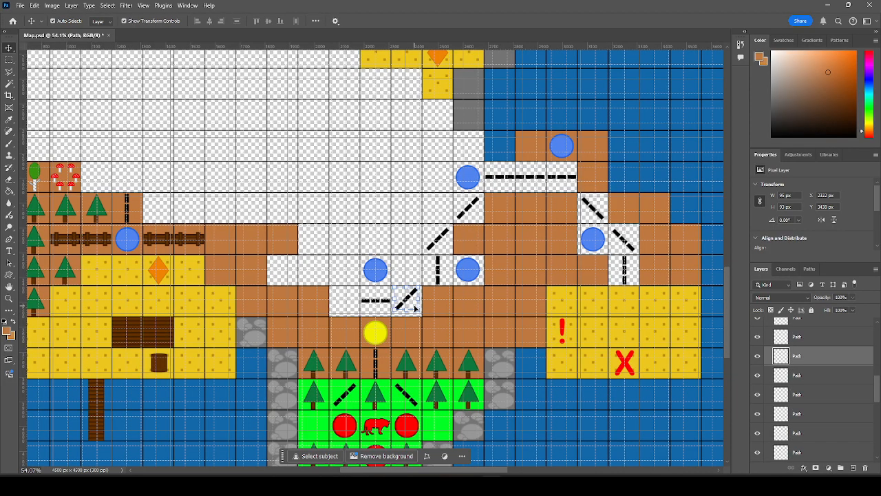
pyautogui.hscroll(-3, 415, 308)
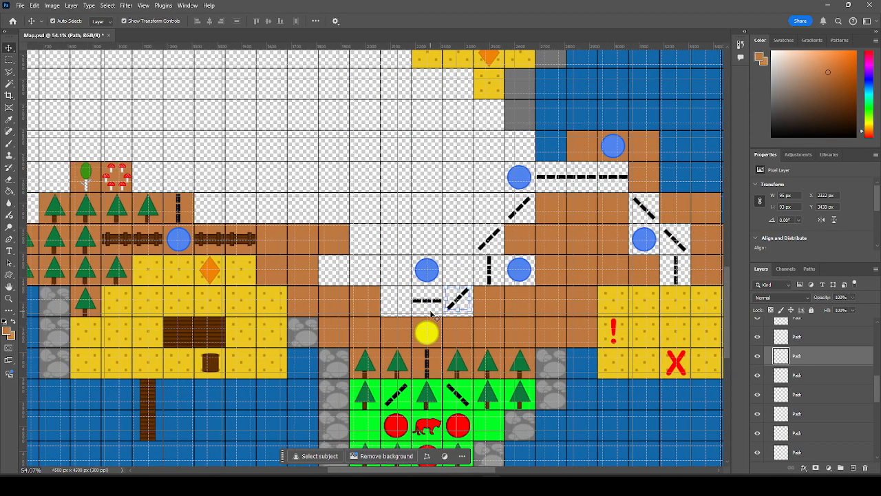
pyautogui.scroll(-2, 432, 314)
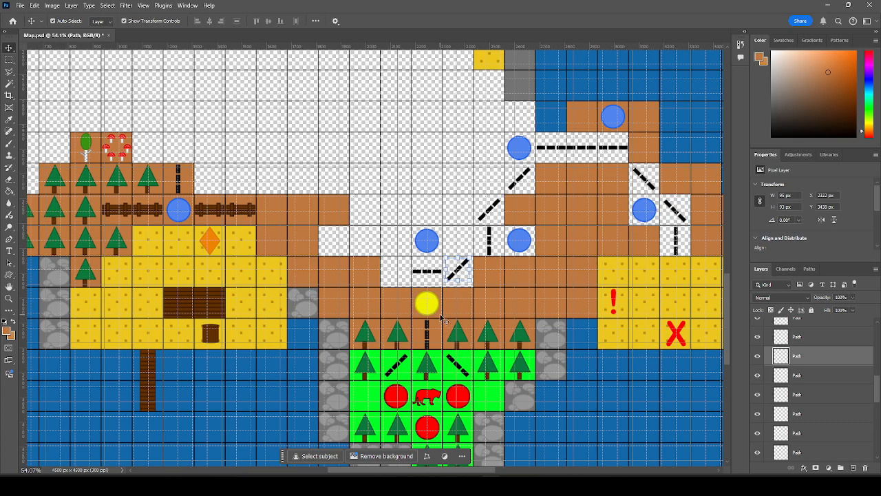
pyautogui.click(429, 273)
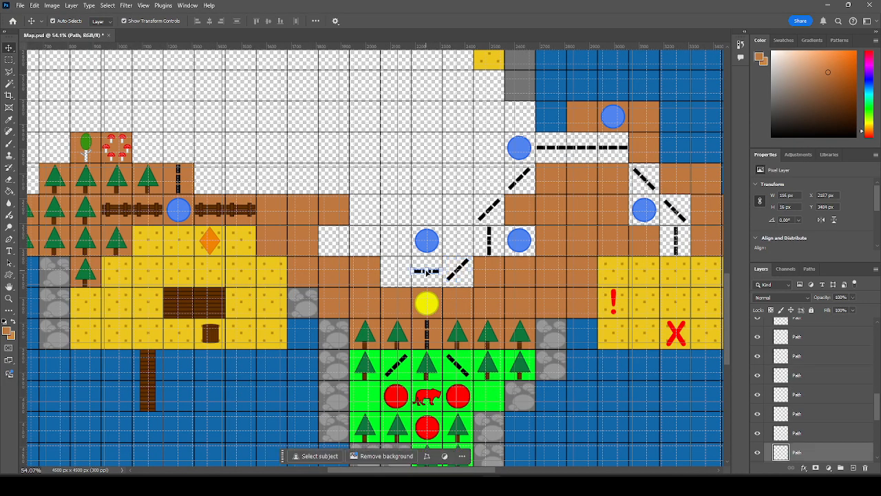
pyautogui.moveTo(429, 274); pyautogui.dragTo(403, 271)
# Copy the upper right diagonal marker onto the empty tile two tiles left of the new blue circle.
pyautogui.click(641, 177)
pyautogui.hotkey('ctrl', 'c')
pyautogui.hotkey('ctrl', 'v')
pyautogui.moveTo(380, 260); pyautogui.dragTo(368, 241)
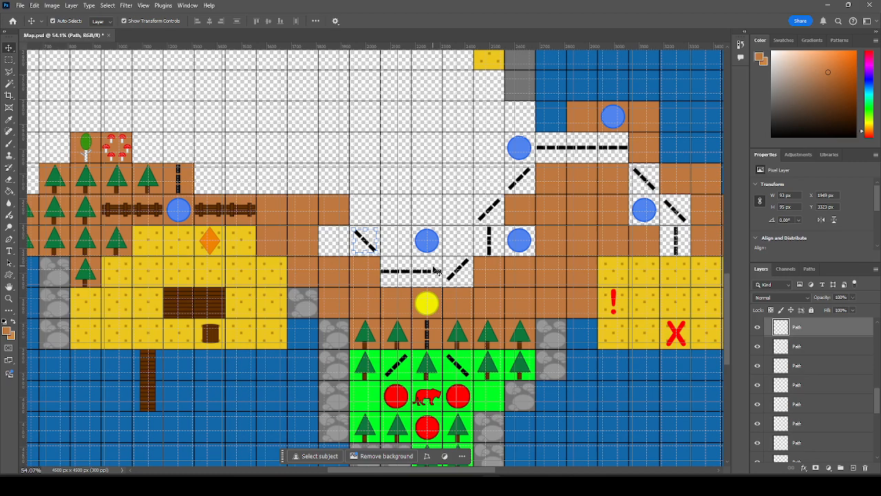
# Copy the vertical dashed marker beside the lower blue circle and place the copy directly above the new left diagonal marker.
pyautogui.click(490, 236)
pyautogui.moveTo(493, 238); pyautogui.dragTo(376, 213)
pyautogui.hotkey('ctrl', 'z')
pyautogui.click(376, 267)
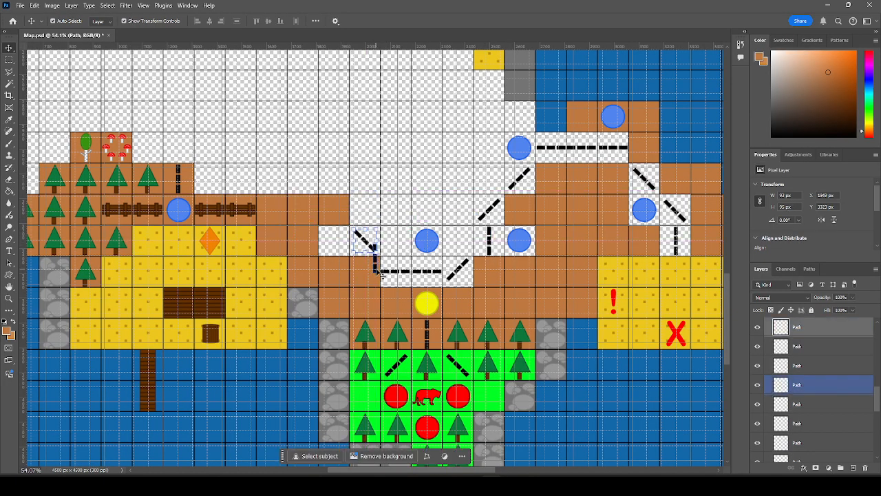
pyautogui.moveTo(376, 267); pyautogui.dragTo(364, 217)
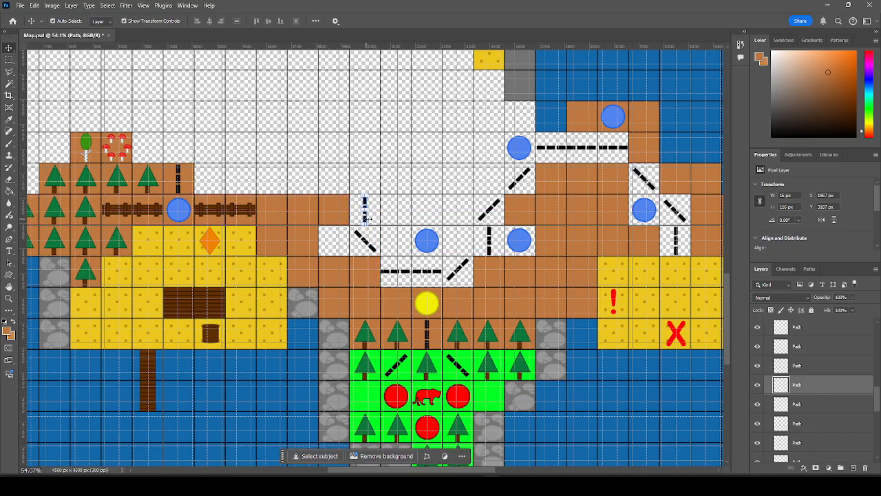
# Place a second vertical dashed marker on the tile above the one over the left diagonal.
pyautogui.click(376, 251)
pyautogui.moveTo(376, 252); pyautogui.dragTo(381, 220)
pyautogui.hotkey('ctrl', 'z')
pyautogui.moveTo(377, 271); pyautogui.dragTo(366, 177)
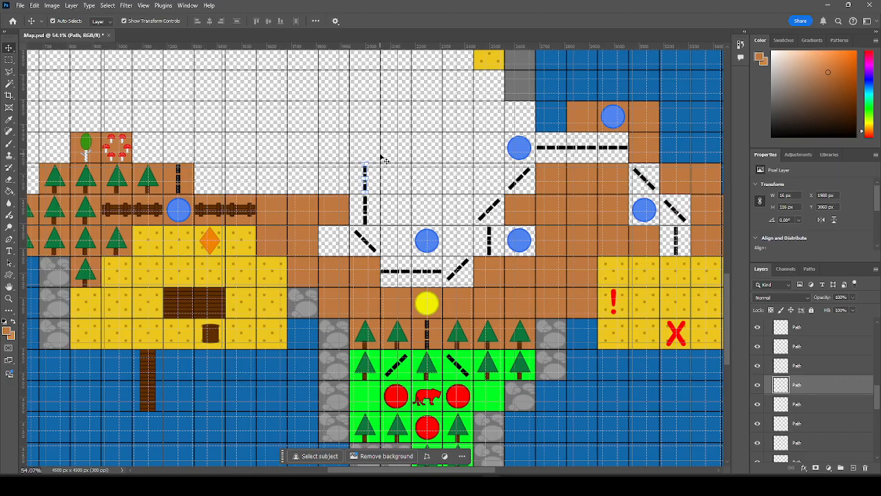
# Add a third vertical dashed marker at the top of the left dashed column and save the map.
pyautogui.scroll(3, 382, 199)
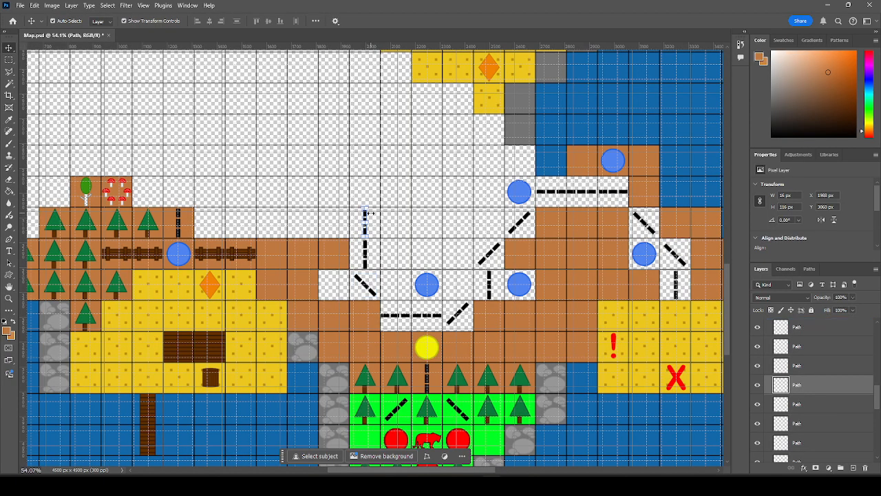
pyautogui.moveTo(374, 216); pyautogui.dragTo(365, 181)
pyautogui.click(395, 191)
pyautogui.click(366, 192)
pyautogui.click(409, 200)
pyautogui.hotkey('ctrl', 's')
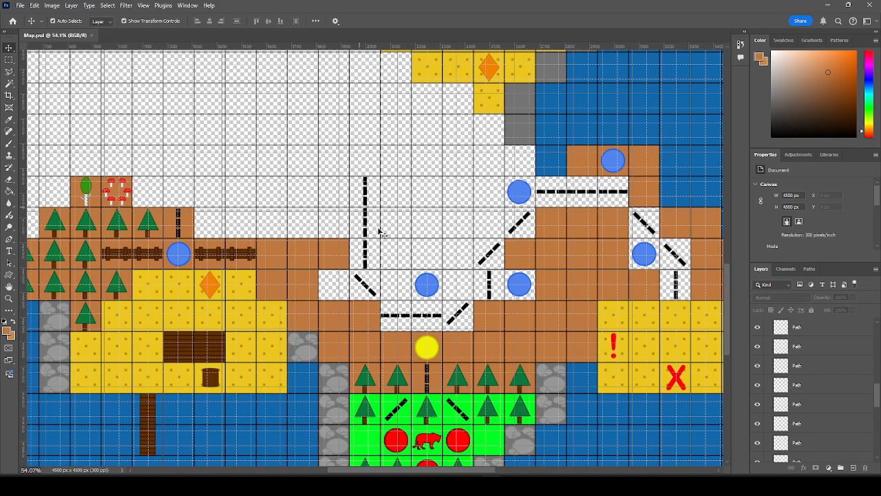
# Place three copies of the left diagonal marker stepping up and left from the top of the vertical dashed column.
pyautogui.scroll(-3, 430, 200)
pyautogui.scroll(4, 453, 261)
pyautogui.scroll(2, 454, 261)
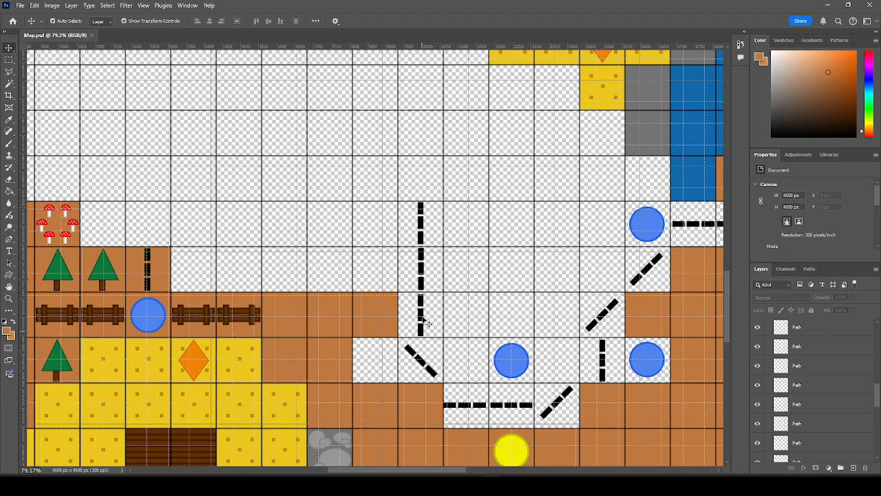
pyautogui.click(420, 359)
pyautogui.moveTo(420, 359); pyautogui.dragTo(378, 180)
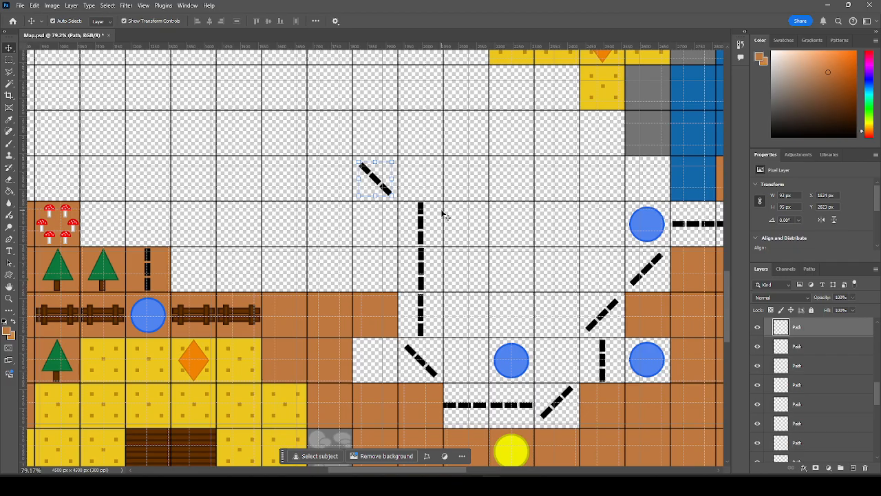
pyautogui.keyDown('alt'); pyautogui.moveTo(376, 169); pyautogui.dragTo(286, 93); pyautogui.keyUp('alt')
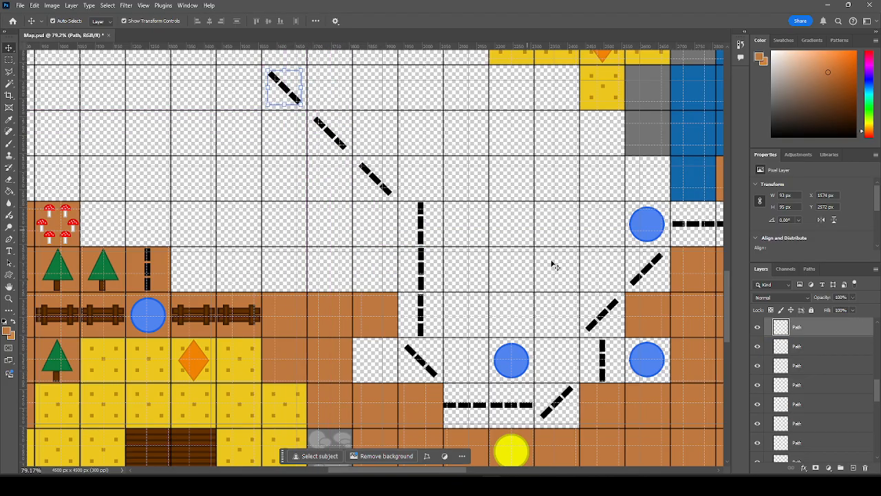
# Copy the horizontal dashed marker above the yellow circle and place two copies end to end left of the uppermost diagonal.
pyautogui.scroll(-3, 582, 303)
pyautogui.scroll(2, 382, 173)
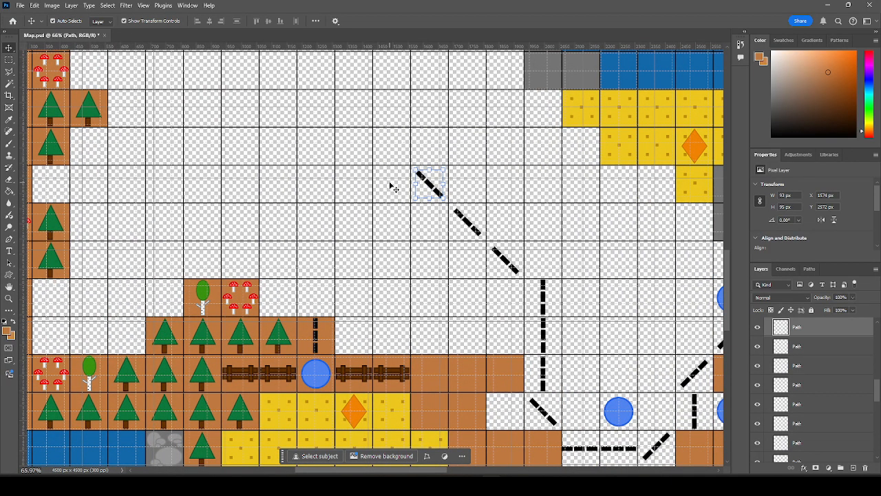
pyautogui.click(586, 452)
pyautogui.press('Right')
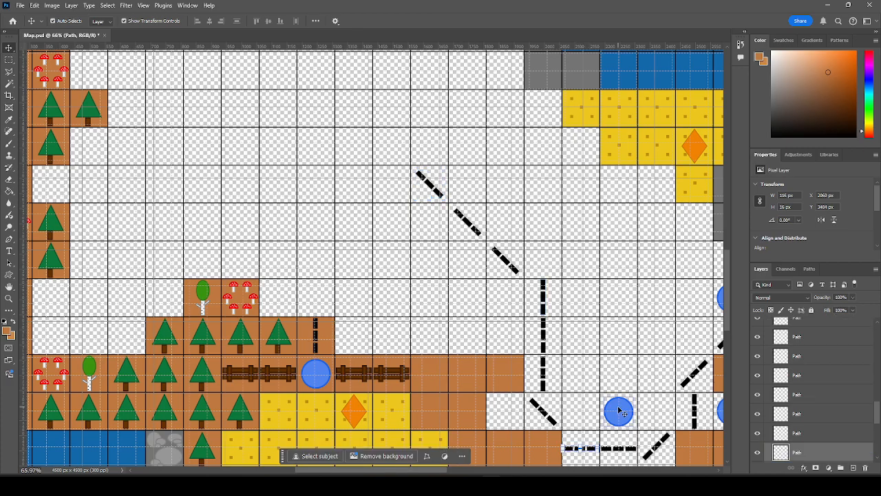
pyautogui.hotkey('ctrl', 'c')
pyautogui.hotkey('ctrl', 'v')
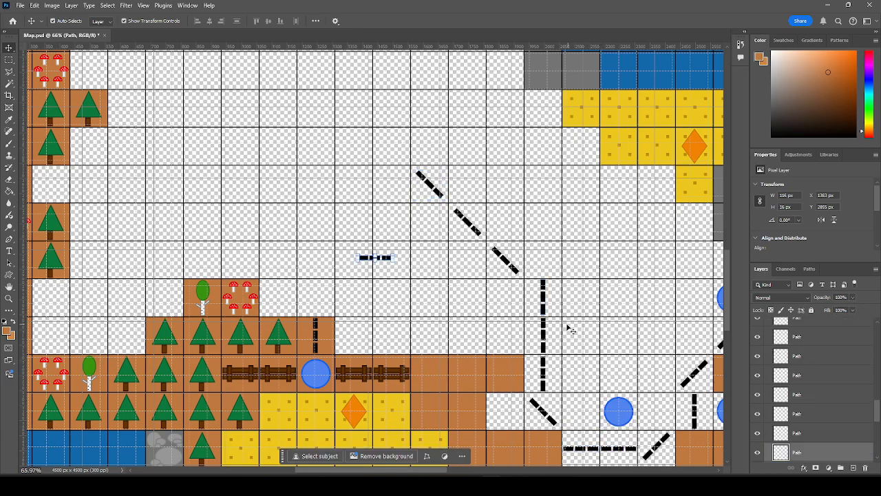
pyautogui.moveTo(387, 260); pyautogui.dragTo(364, 186)
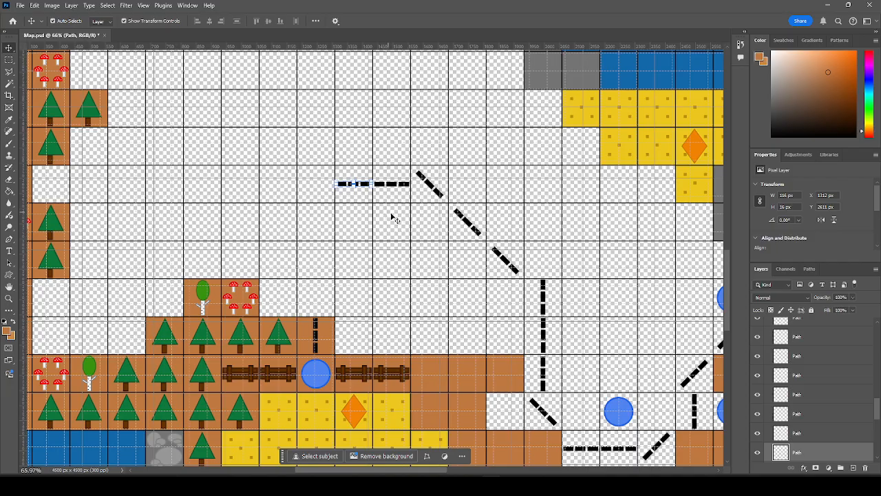
# Extend the dashed path with a copied diagonal segment below its horizontal dashes and copied vertical segments down to the fence's blue circle.
pyautogui.click(700, 377)
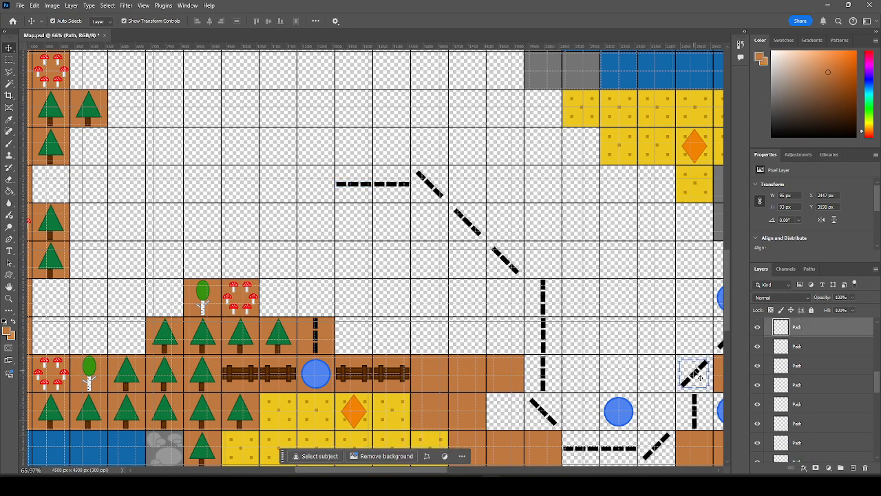
pyautogui.moveTo(699, 377); pyautogui.dragTo(319, 221)
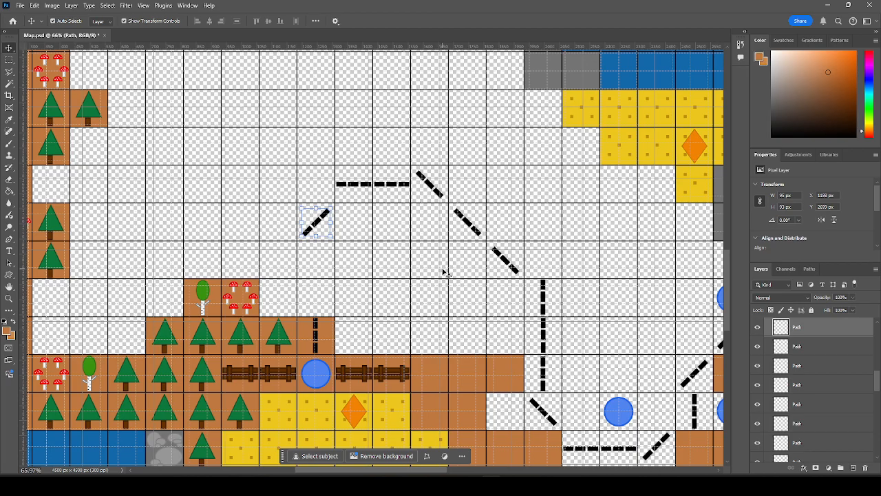
pyautogui.click(318, 342)
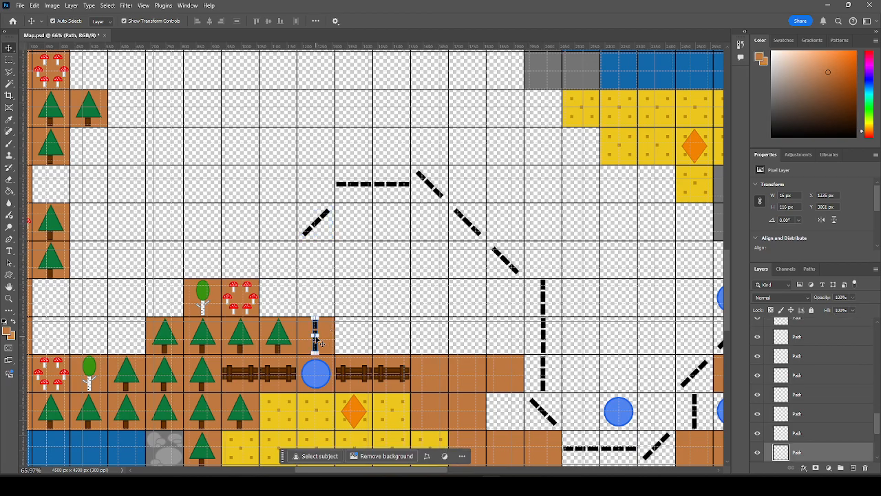
pyautogui.moveTo(319, 342); pyautogui.dragTo(318, 253)
pyautogui.hotkey('ctrl', 'v')
pyautogui.moveTo(375, 249); pyautogui.dragTo(316, 264)
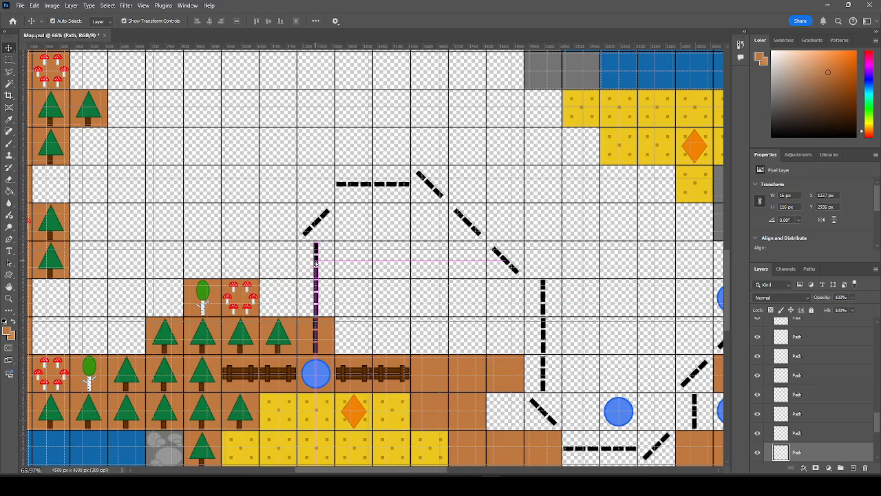
pyautogui.click(353, 258)
# Copy the blue Wisp A circle above the yellow circle into the empty cell west of the path's lower diagonal dash.
pyautogui.scroll(-3, 502, 262)
pyautogui.scroll(-2, 502, 262)
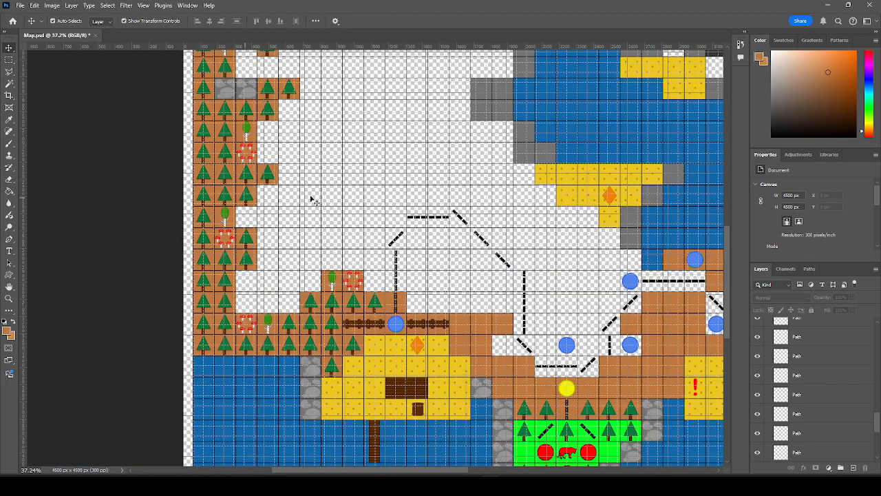
pyautogui.scroll(-6, 319, 241)
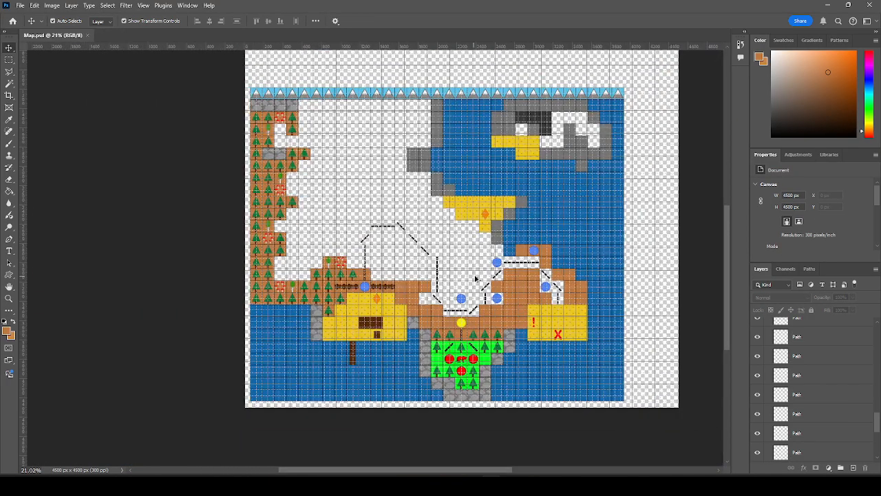
pyautogui.scroll(6, 475, 278)
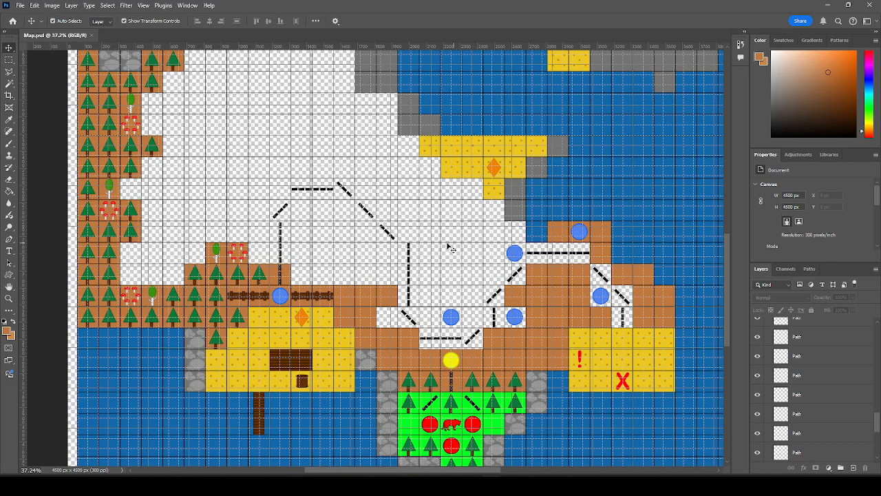
pyautogui.scroll(-1, 477, 288)
pyautogui.scroll(-1, 358, 259)
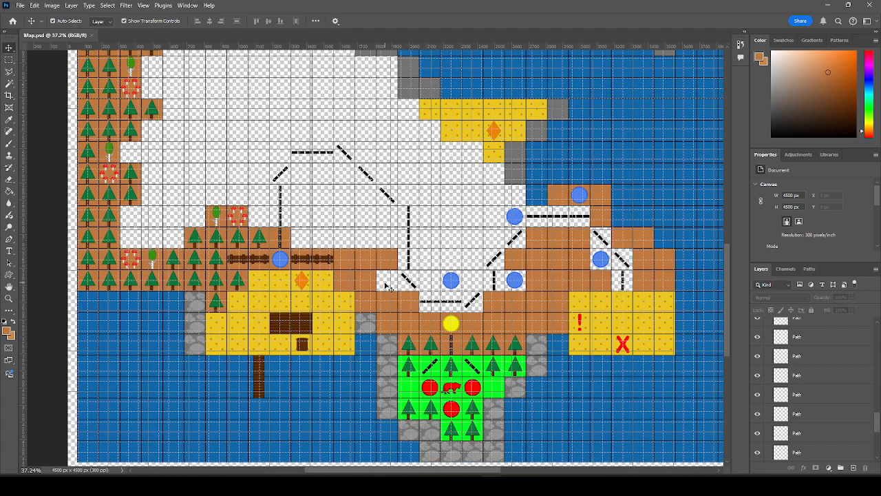
pyautogui.click(453, 282)
pyautogui.moveTo(454, 284)
pyautogui.mouseDown()
pyautogui.moveTo(396, 284)
pyautogui.moveTo(395, 260)
pyautogui.moveTo(386, 281)
pyautogui.mouseUp()
pyautogui.click(67, 241)
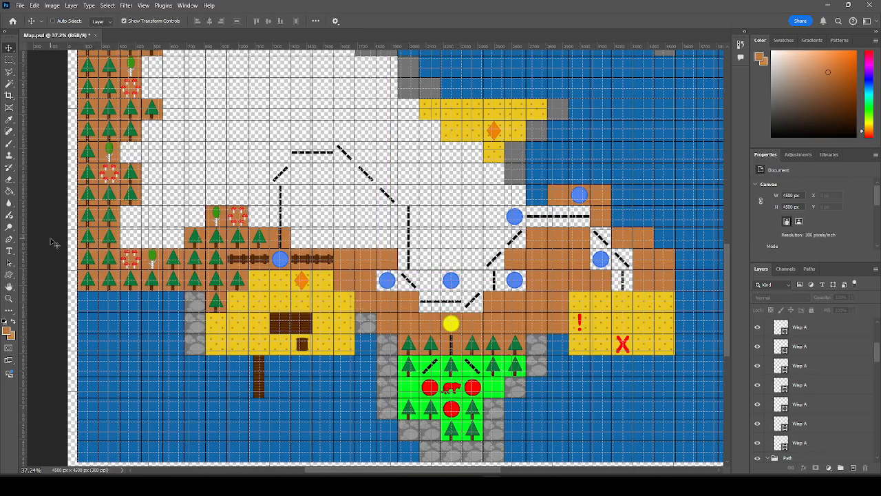
# Copy the newly placed Wisp A circle into the cell west of the top of the long vertical dashes.
pyautogui.scroll(4, 427, 265)
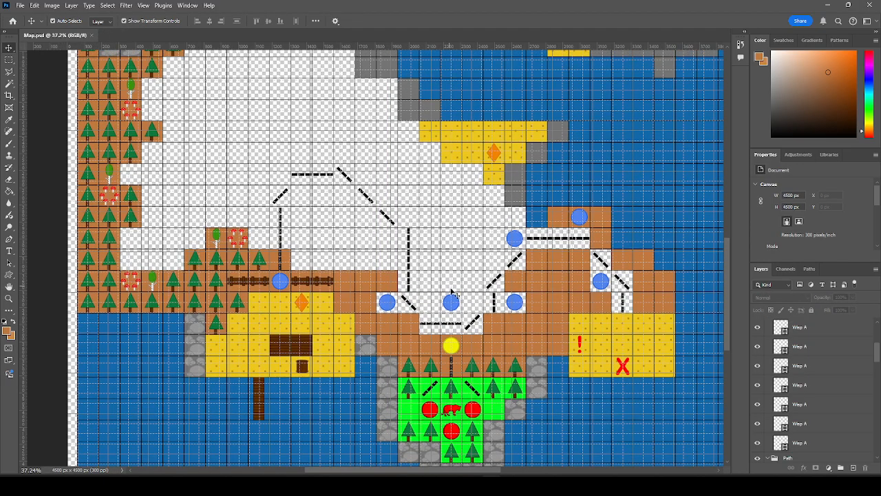
pyautogui.scroll(-1, 477, 269)
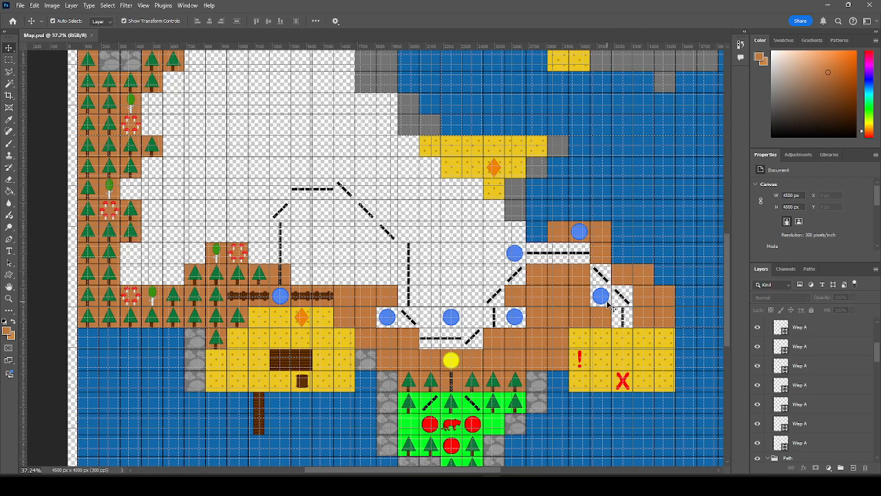
pyautogui.click(513, 255)
pyautogui.moveTo(513, 255); pyautogui.dragTo(513, 325)
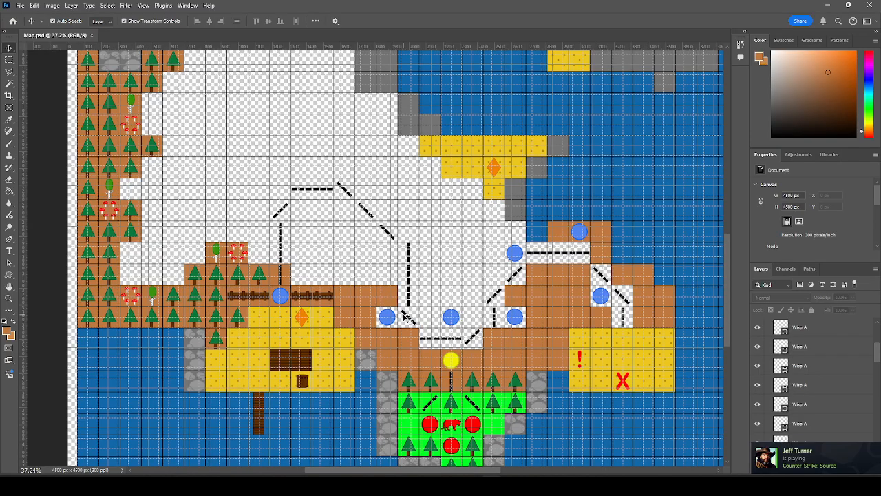
pyautogui.click(388, 318)
pyautogui.moveTo(389, 319); pyautogui.dragTo(398, 255)
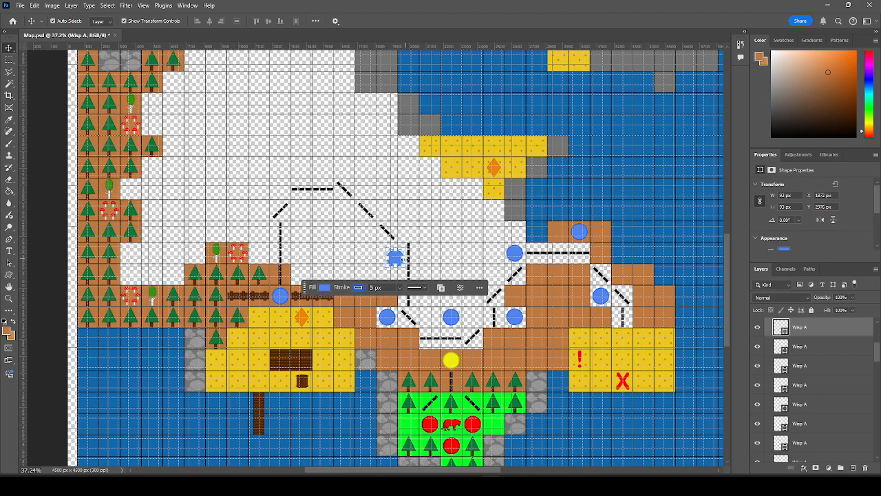
pyautogui.moveTo(397, 260); pyautogui.dragTo(435, 223)
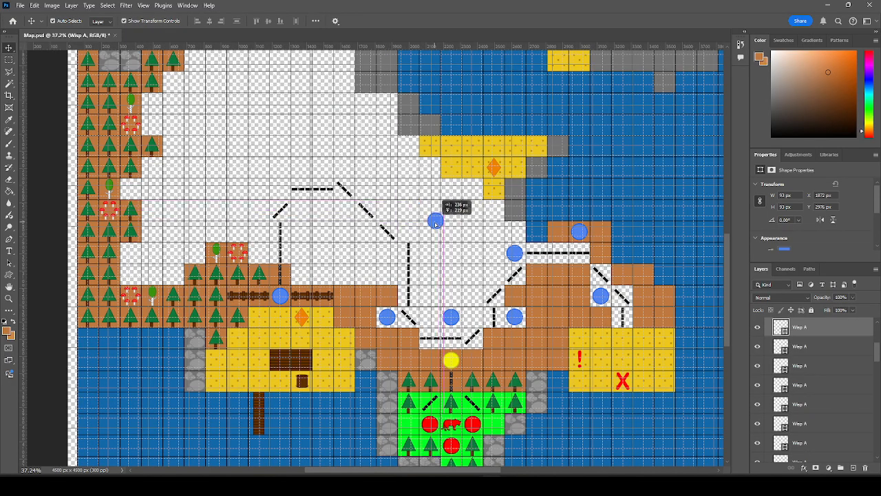
pyautogui.moveTo(435, 224); pyautogui.dragTo(387, 255)
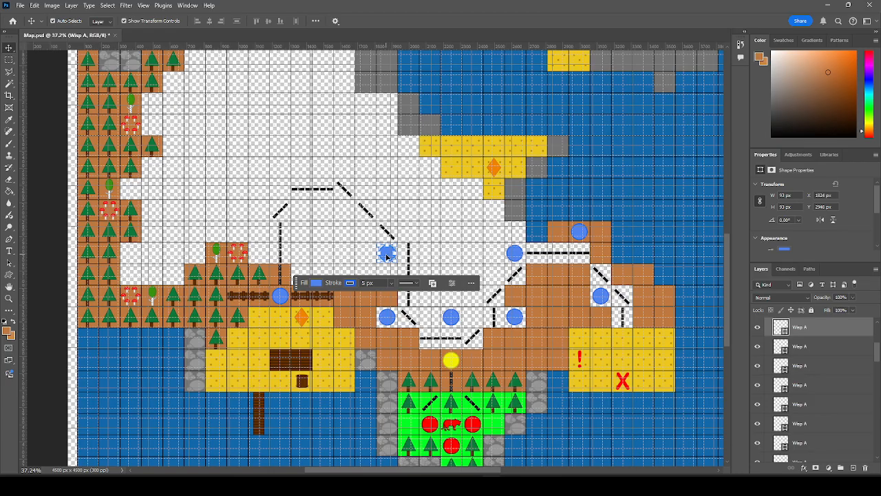
# Copy the Wisp A circle twice more, beside the upper diagonal dash and beside the path's western diagonal dash.
pyautogui.click(791, 340)
pyautogui.click(819, 329)
pyautogui.keyDown('ctrl'); pyautogui.keyDown('alt'); pyautogui.moveTo(390, 250); pyautogui.dragTo(368, 192); pyautogui.keyUp('alt'); pyautogui.keyUp('ctrl')
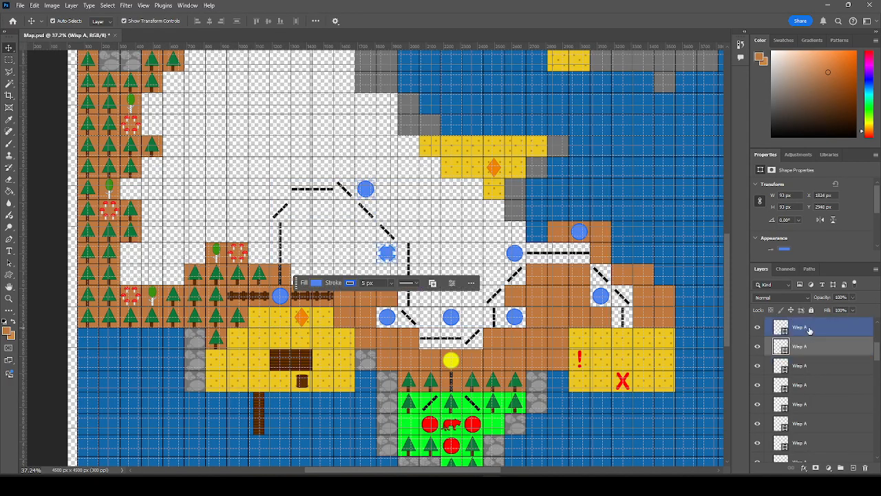
pyautogui.moveTo(387, 256); pyautogui.dragTo(301, 212)
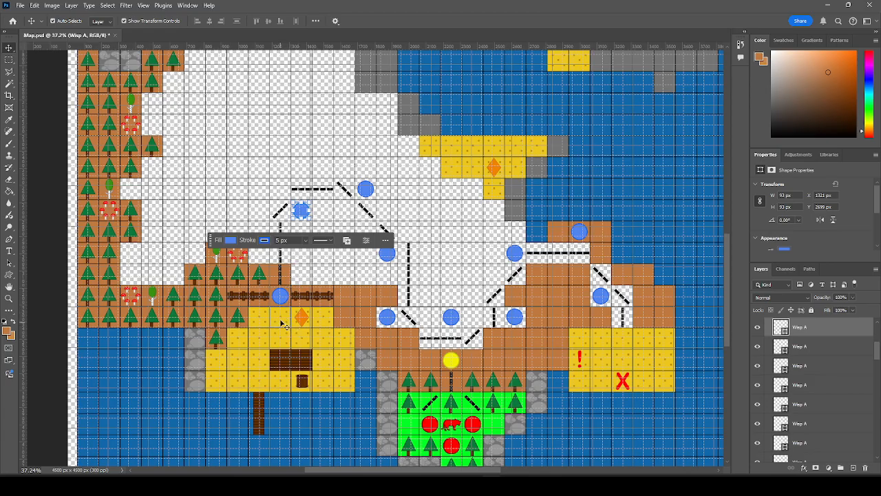
# Expand the POI layer group and duplicate its red X text layer.
pyautogui.scroll(3, 829, 378)
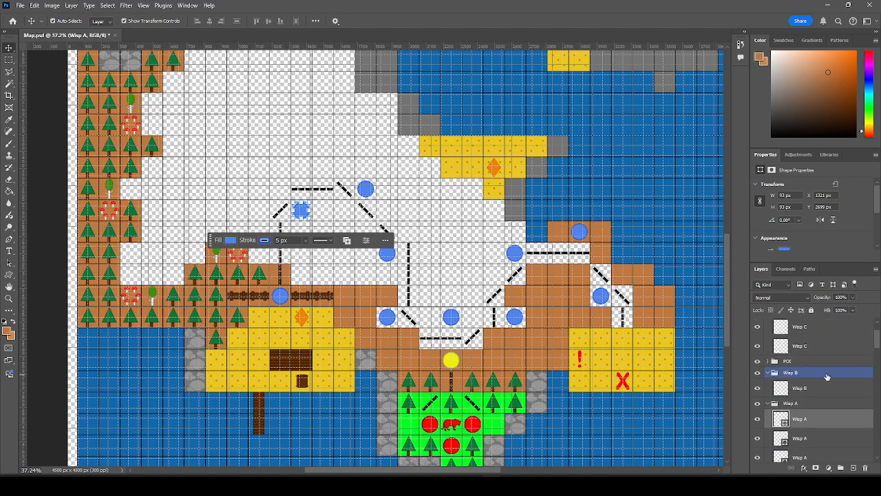
pyautogui.scroll(2, 829, 378)
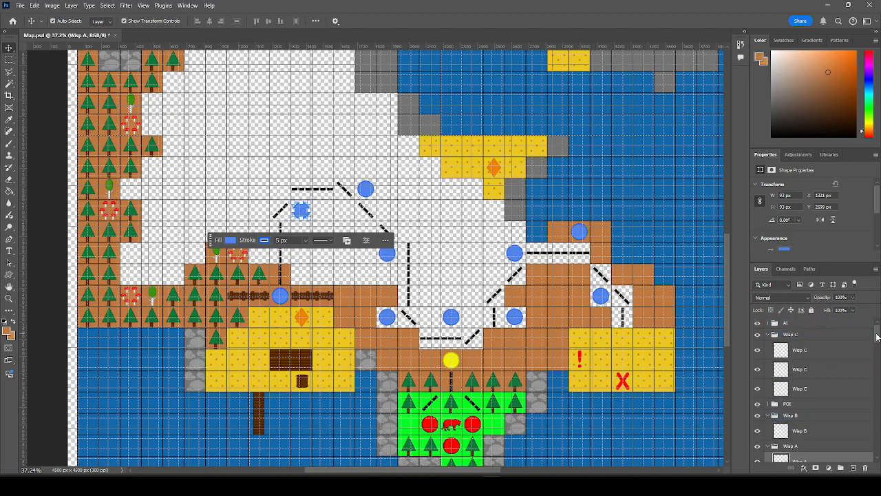
pyautogui.click(768, 404)
pyautogui.click(793, 421)
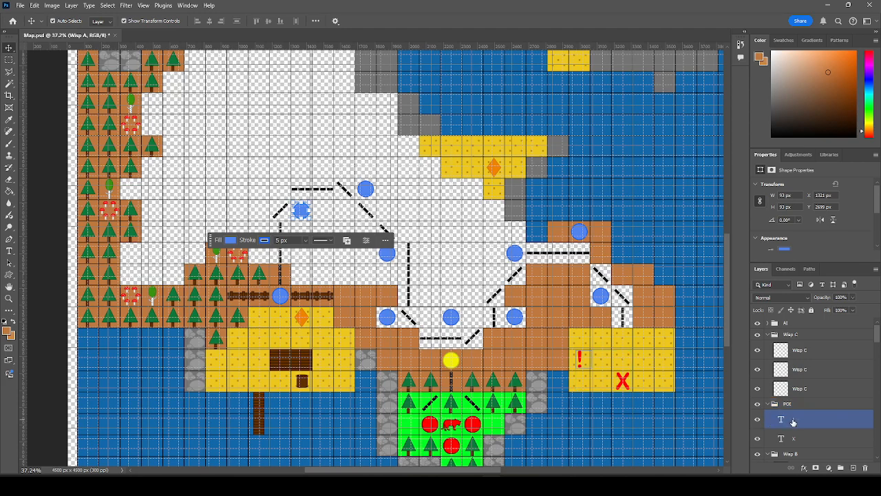
pyautogui.click(793, 421)
pyautogui.click(792, 443)
pyautogui.hotkey('ctrl', 'c')
pyautogui.hotkey('ctrl', 'v')
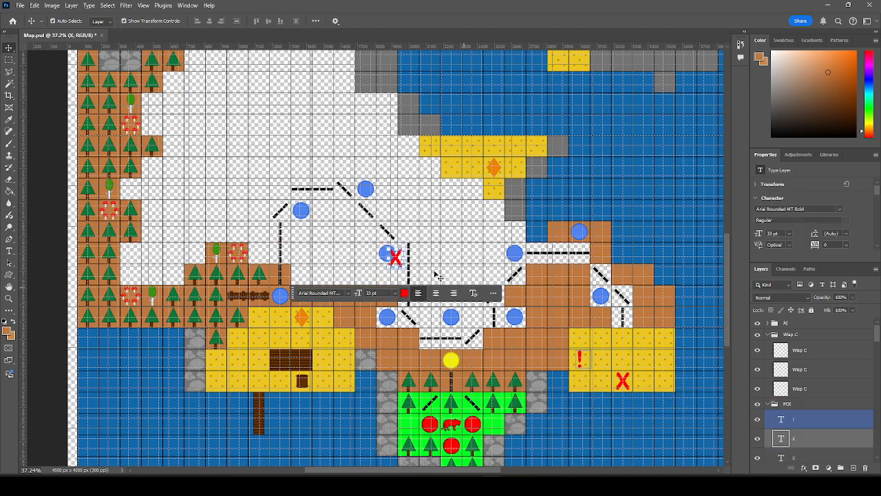
# Replace the duplicated X label's text with T.
pyautogui.doubleClick(395, 257)
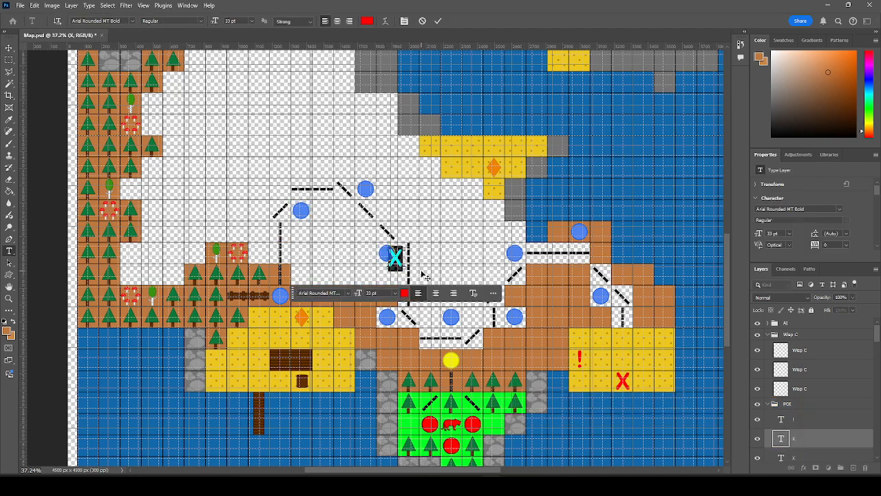
pyautogui.write('T')
pyautogui.click(9, 50)
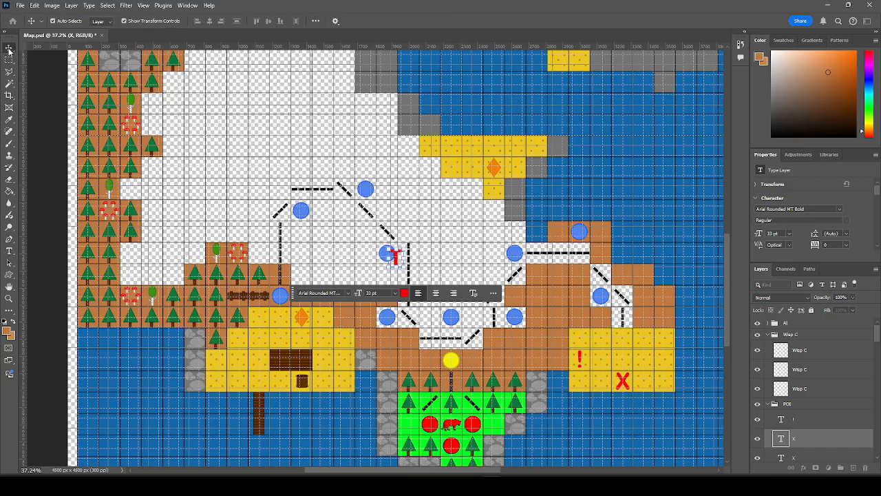
pyautogui.click(767, 405)
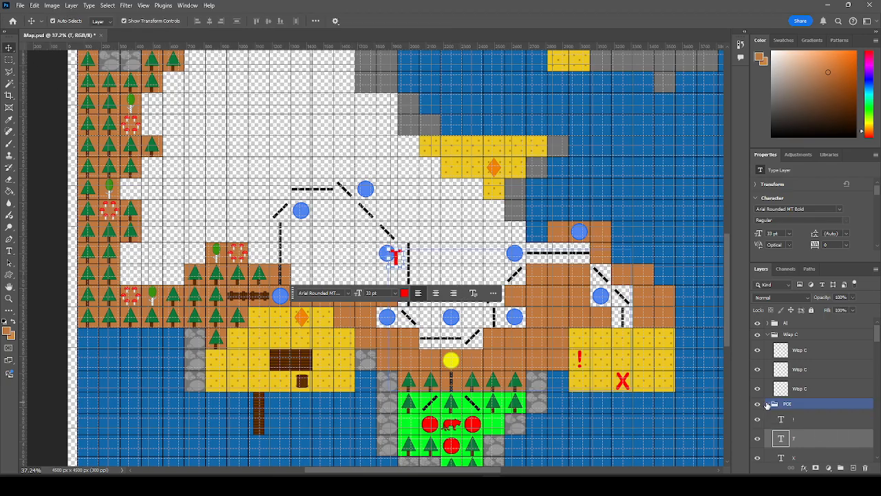
# Move the red T onto the sand cell directly below the fence's blue circle and save the map.
pyautogui.moveTo(394, 259); pyautogui.dragTo(281, 320)
pyautogui.click(43, 241)
pyautogui.hotkey('ctrl', 's')
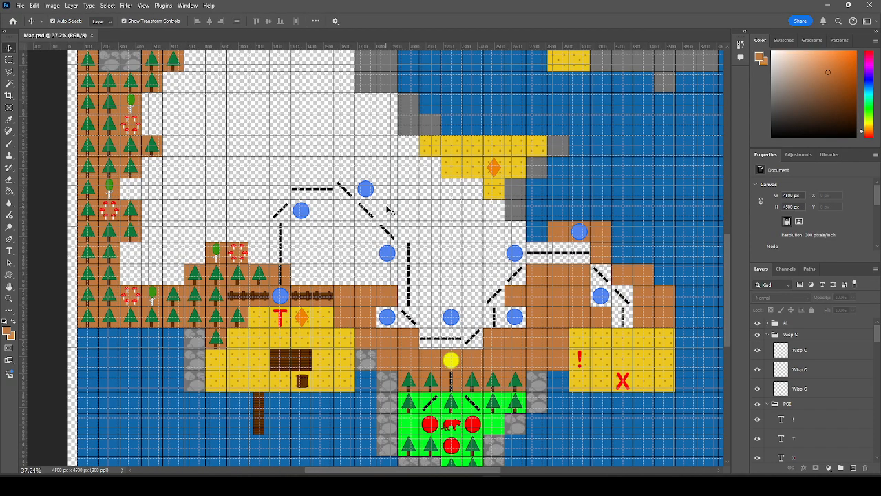
# Copy the three trees southeast of the yellow circle onto the brown ground below the lower western blue circle.
pyautogui.scroll(3, 344, 204)
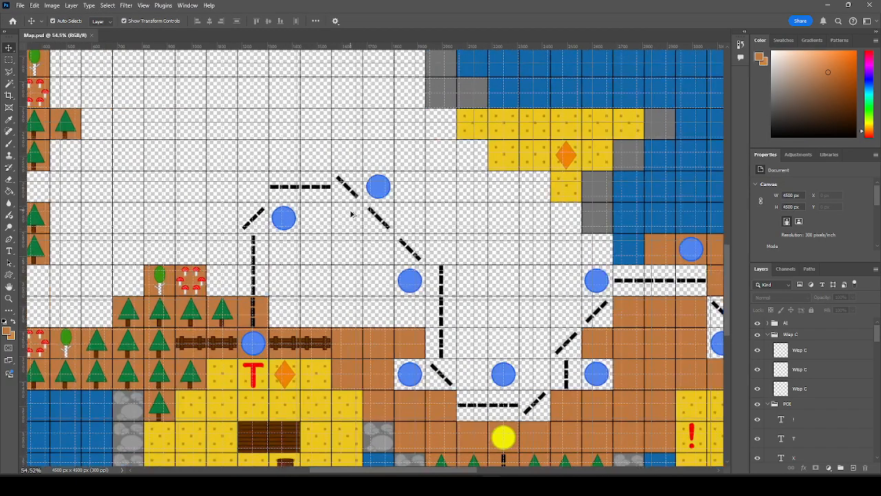
pyautogui.scroll(1, 350, 215)
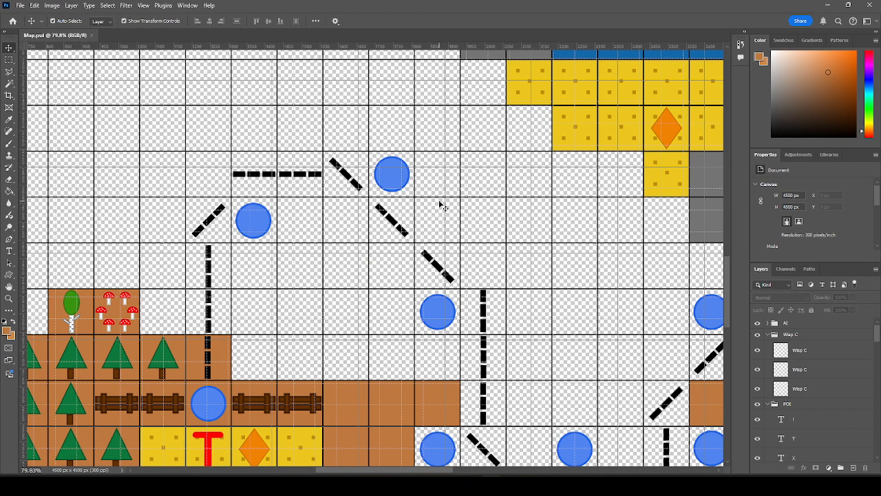
pyautogui.scroll(-3, 446, 196)
pyautogui.scroll(-2, 438, 177)
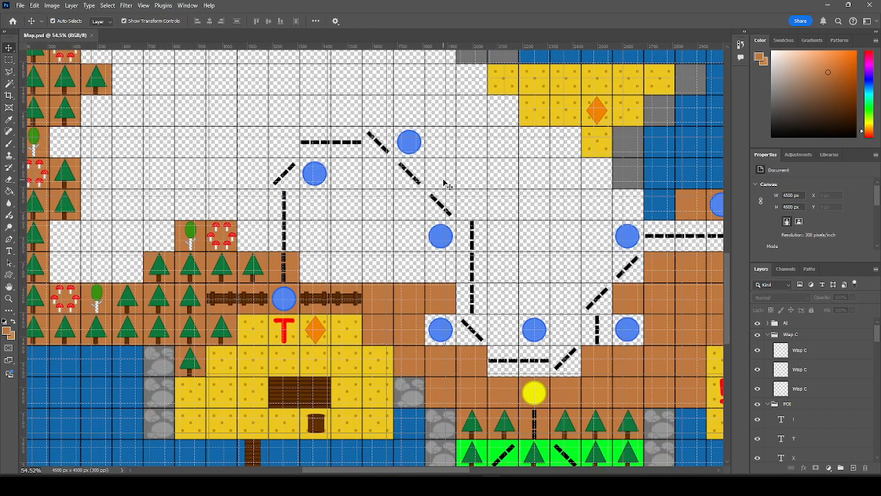
pyautogui.scroll(-2, 470, 187)
pyautogui.scroll(-4, 596, 301)
pyautogui.scroll(5, 525, 339)
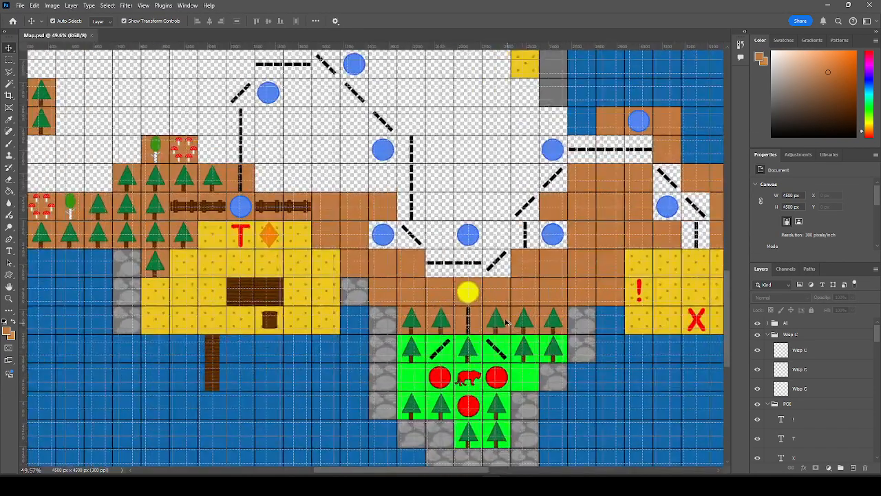
pyautogui.click(395, 320)
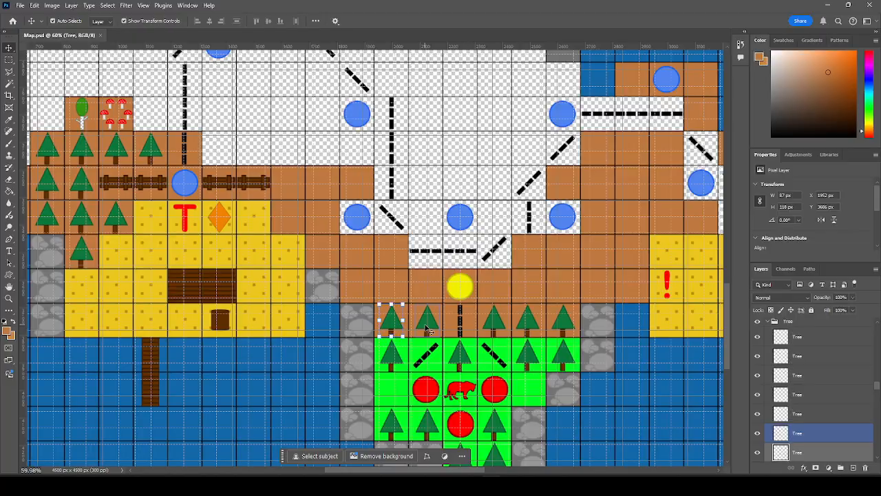
pyautogui.click(499, 327)
pyautogui.keyDown('shift'); pyautogui.click(560, 324); pyautogui.keyUp('shift')
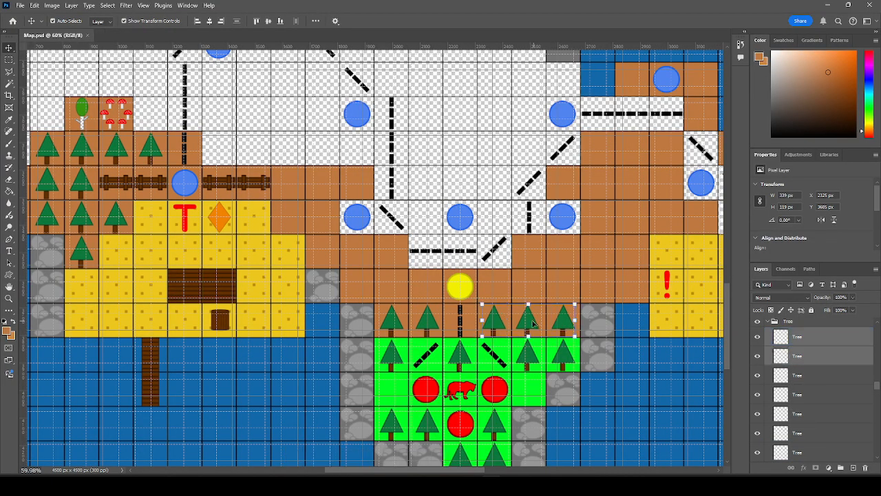
pyautogui.keyDown('shift'); pyautogui.click(530, 324); pyautogui.keyUp('shift')
pyautogui.moveTo(529, 324); pyautogui.dragTo(376, 260)
# Collapse the Wisp C, POI, Wisp B and Wisp A layer groups.
pyautogui.scroll(1, 840, 393)
pyautogui.scroll(5, 839, 394)
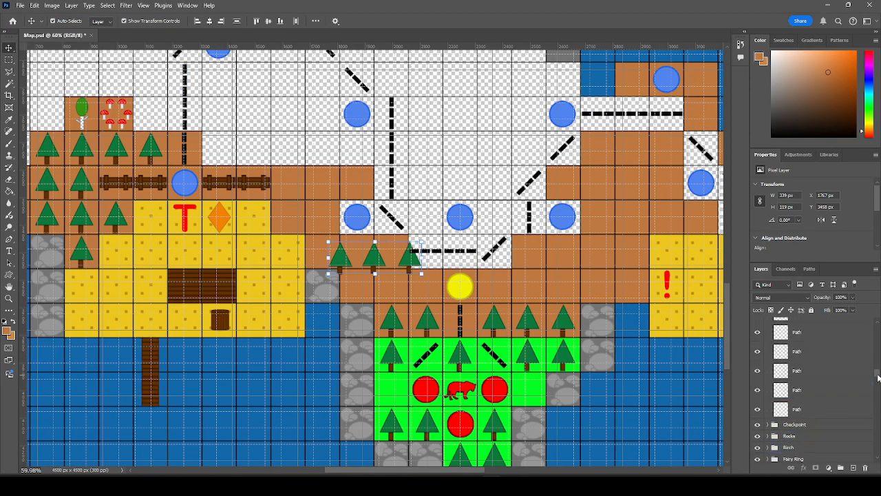
pyautogui.scroll(2, 812, 385)
pyautogui.click(781, 334)
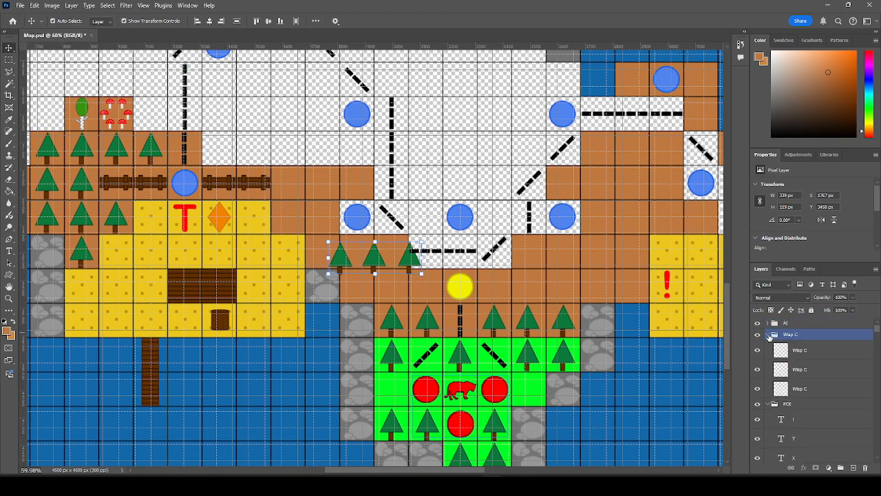
pyautogui.click(769, 335)
pyautogui.click(774, 346)
pyautogui.click(769, 346)
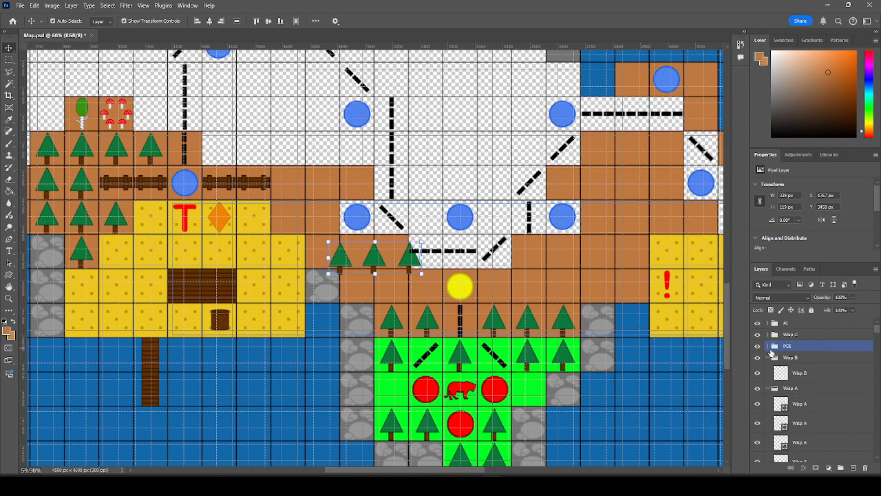
pyautogui.click(773, 357)
pyautogui.click(768, 358)
pyautogui.click(774, 369)
pyautogui.click(769, 369)
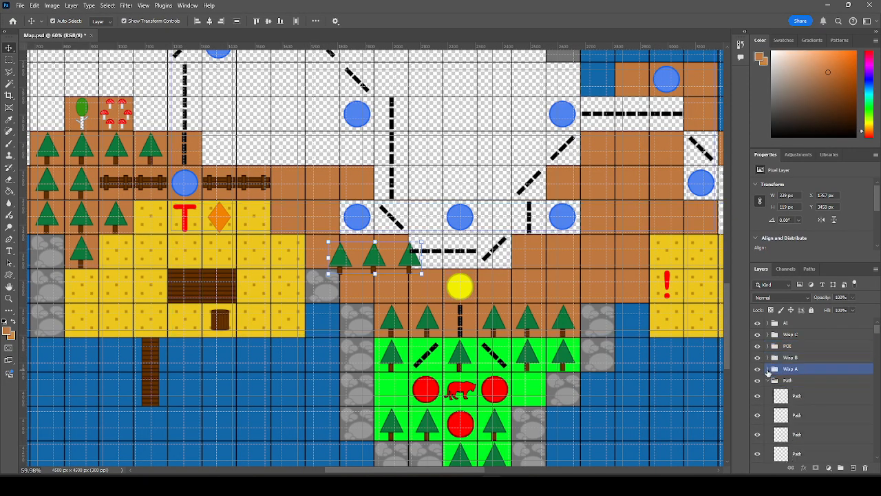
# Collapse the Path layer group and place copies of the three-tree row on the brown ground beside the yellow circle.
pyautogui.click(769, 380)
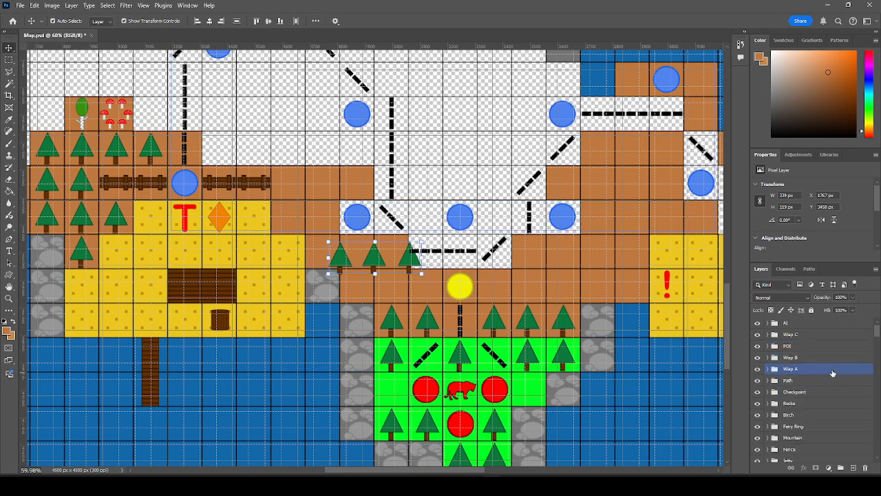
pyautogui.moveTo(878, 336); pyautogui.dragTo(878, 348)
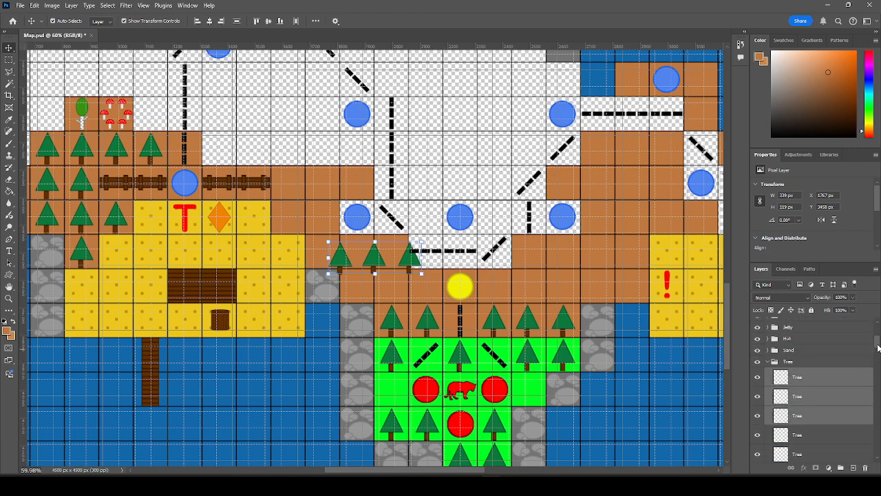
pyautogui.moveTo(375, 252); pyautogui.dragTo(562, 291)
pyautogui.hotkey('ctrl', 'v')
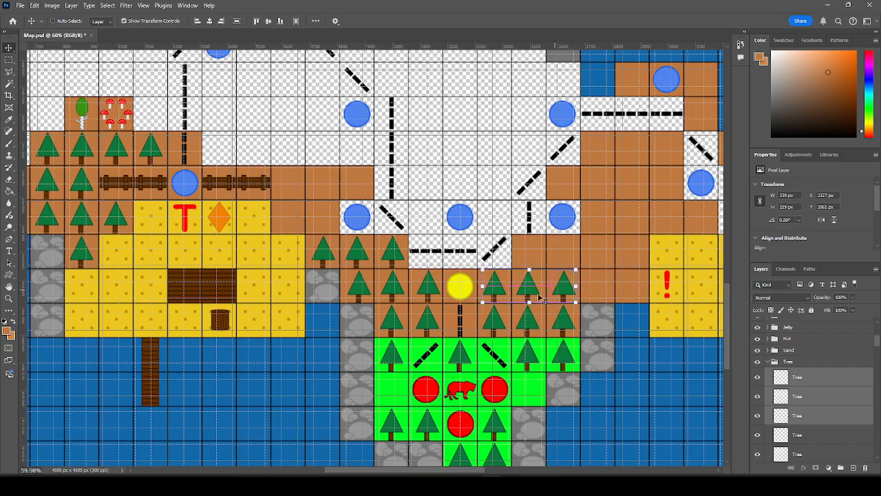
# Paste copies of the three-tree row east of the fence and in three stacked rows on the eastern brown ground.
pyautogui.hotkey('ctrl', 'v')
pyautogui.moveTo(413, 260); pyautogui.dragTo(323, 185)
pyautogui.hotkey('ctrl', 'v')
pyautogui.moveTo(408, 262); pyautogui.dragTo(664, 152)
pyautogui.hotkey('ctrl', 'v')
pyautogui.moveTo(374, 261); pyautogui.dragTo(632, 183)
pyautogui.hotkey('ctrl', 'v')
pyautogui.moveTo(380, 256); pyautogui.dragTo(633, 221)
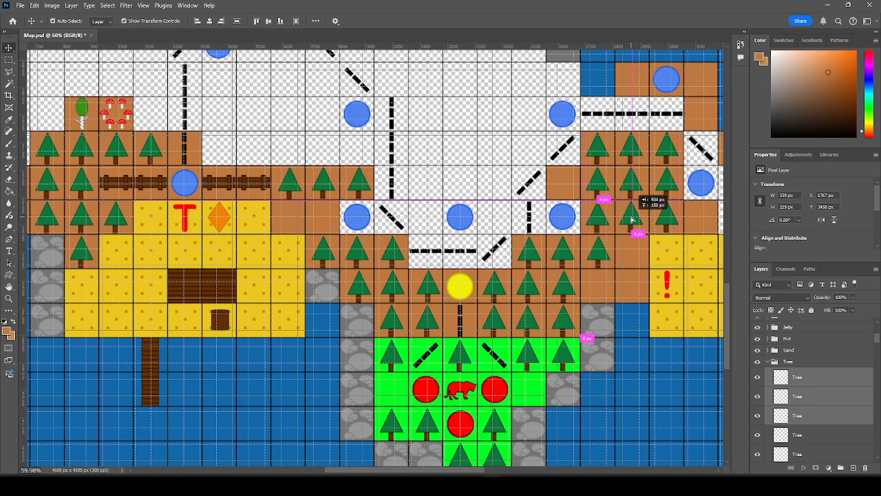
pyautogui.moveTo(633, 220); pyautogui.dragTo(633, 220)
# Copy a single tree onto the brown cells at the western and eastern ends of the stacked eastern tree rows.
pyautogui.click(601, 181)
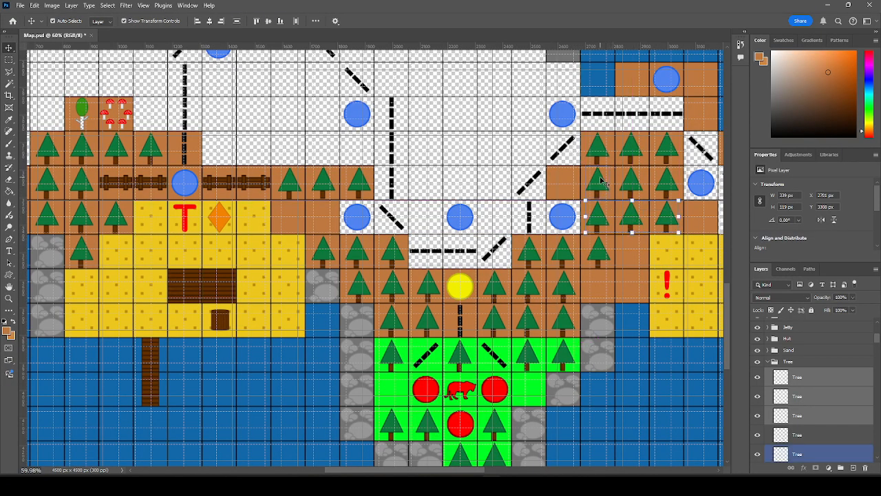
pyautogui.hotkey('ctrl', 'c')
pyautogui.hotkey('ctrl', 'v')
pyautogui.moveTo(361, 261); pyautogui.dragTo(563, 186)
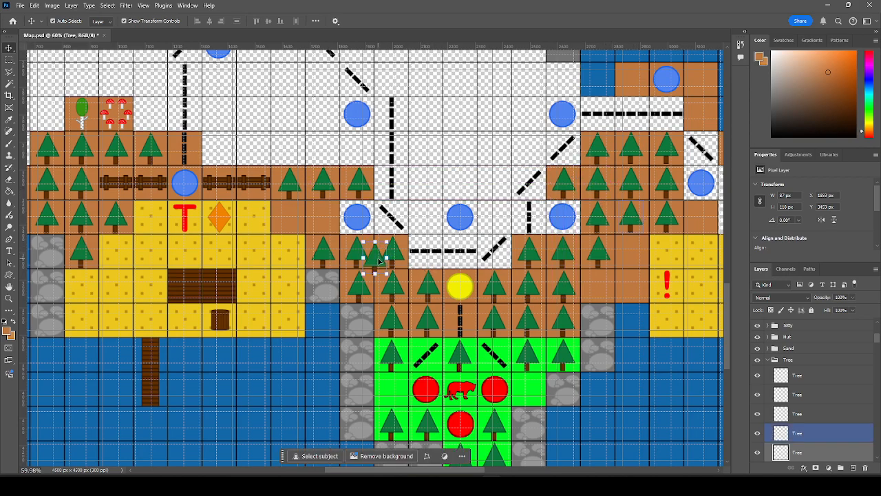
pyautogui.moveTo(378, 262); pyautogui.dragTo(703, 221)
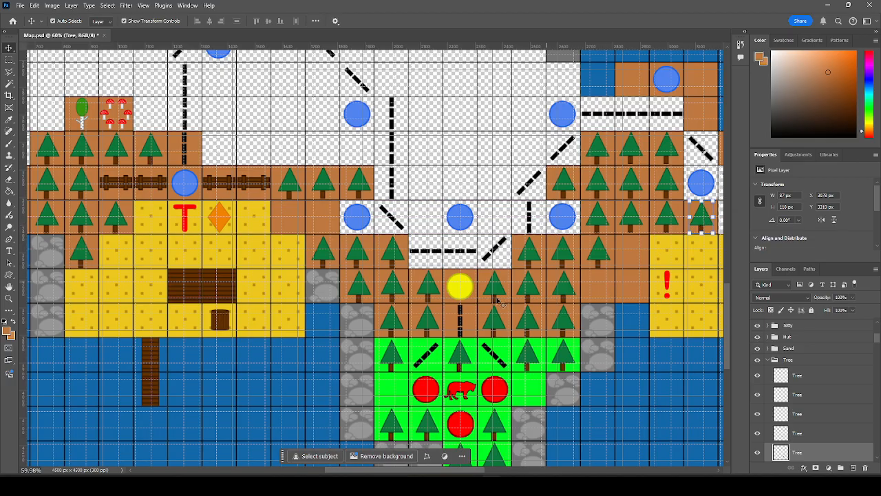
# Paste single trees into the empty brown cells west of the exclamation mark's sand and between the orange diamond and the blue circle.
pyautogui.hotkey('ctrl', 'v')
pyautogui.moveTo(376, 259); pyautogui.dragTo(634, 255)
pyautogui.hotkey('ctrl', 'v')
pyautogui.moveTo(375, 257); pyautogui.dragTo(323, 218)
pyautogui.hotkey('ctrl', 'v')
pyautogui.moveTo(373, 258); pyautogui.dragTo(289, 218)
pyautogui.hotkey('ctrl', 'v')
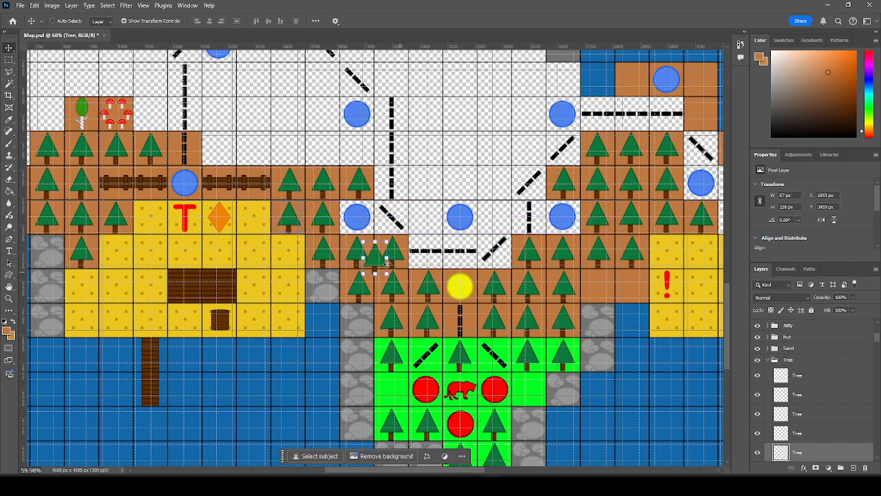
pyautogui.moveTo(374, 260); pyautogui.dragTo(633, 288)
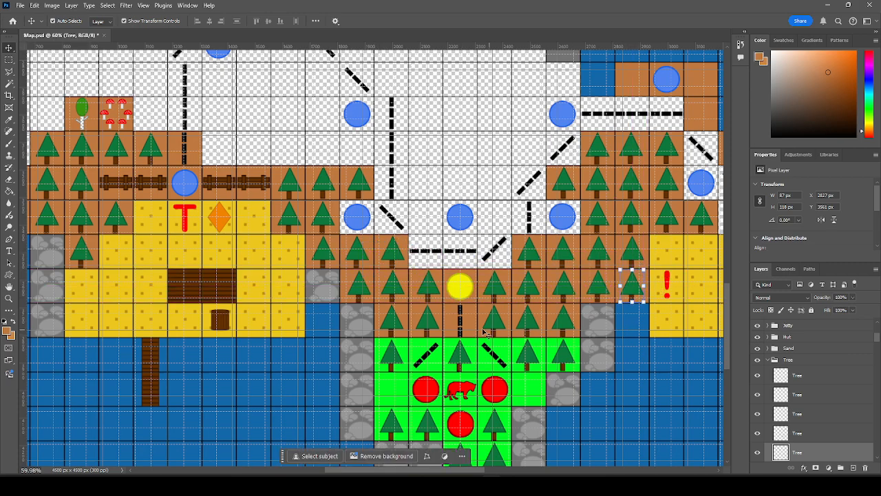
# Copy a side-by-side pair of trees onto the three rows of brown ground east of the easternmost dashed path.
pyautogui.scroll(1, 492, 329)
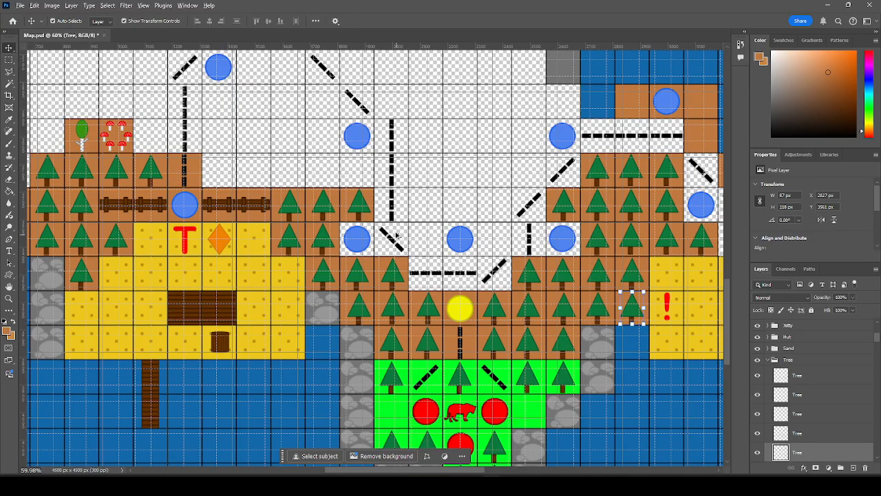
pyautogui.scroll(-4, 424, 237)
pyautogui.scroll(3, 646, 227)
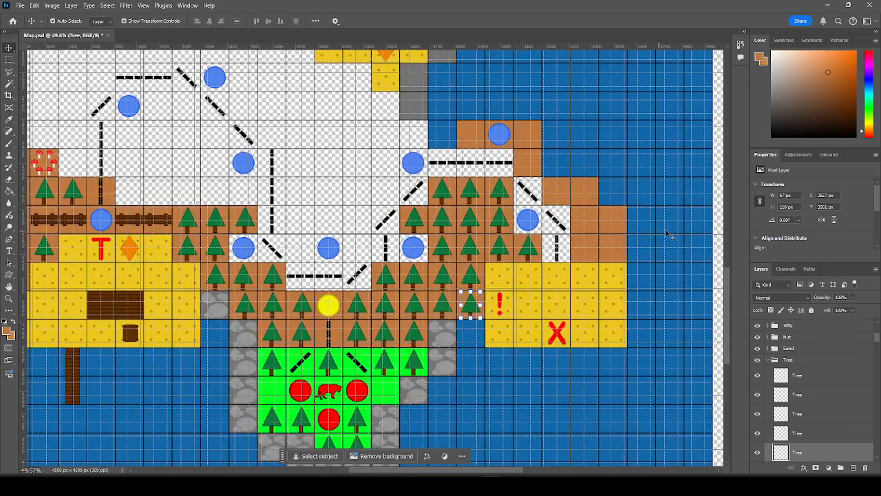
pyautogui.click(506, 251)
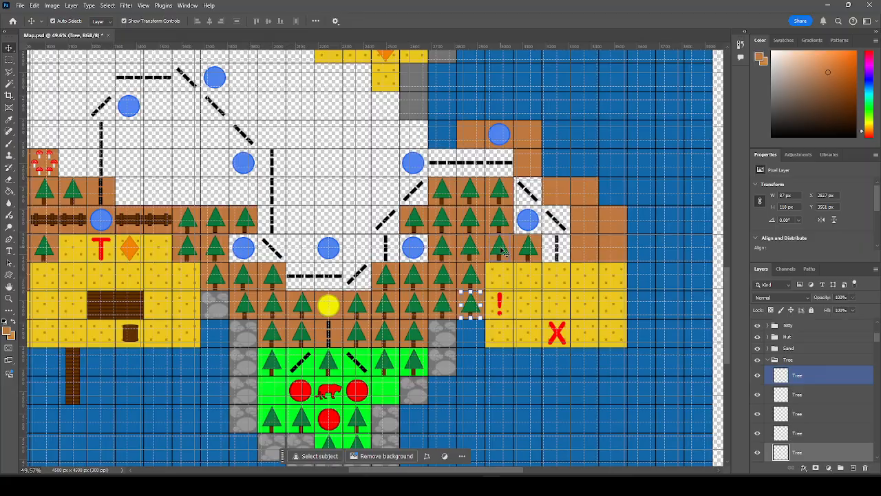
pyautogui.click(502, 250)
pyautogui.keyDown('shift'); pyautogui.click(530, 249); pyautogui.keyUp('shift')
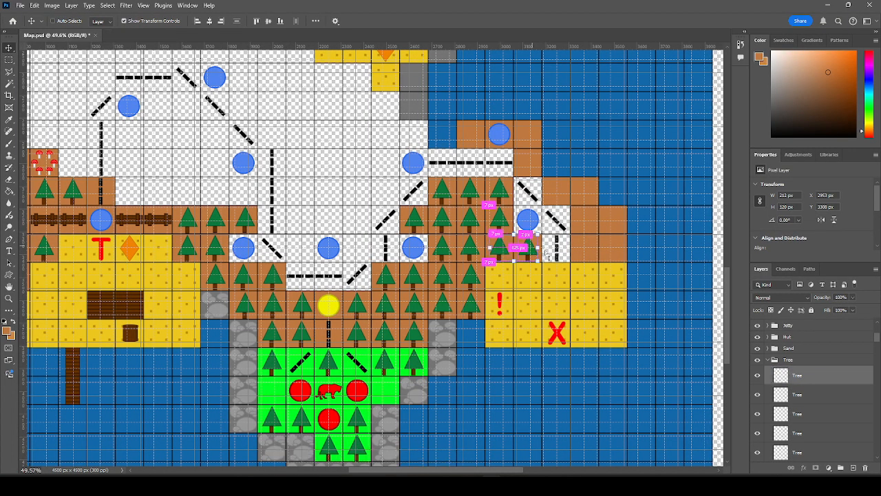
pyautogui.hotkey('ctrl', 'c')
pyautogui.hotkey('ctrl', 'v')
pyautogui.moveTo(362, 259); pyautogui.dragTo(585, 220)
pyautogui.scroll(5, 655, 230)
pyautogui.scroll(-3, 644, 287)
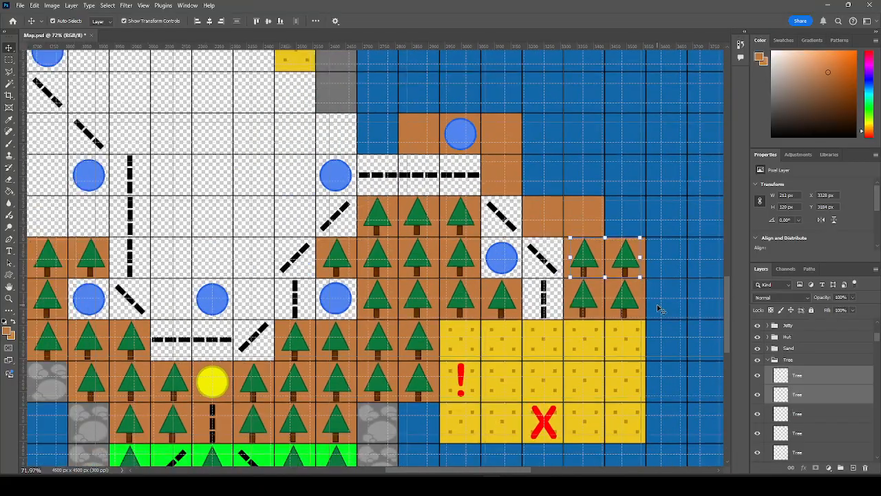
pyautogui.moveTo(378, 256); pyautogui.dragTo(585, 214)
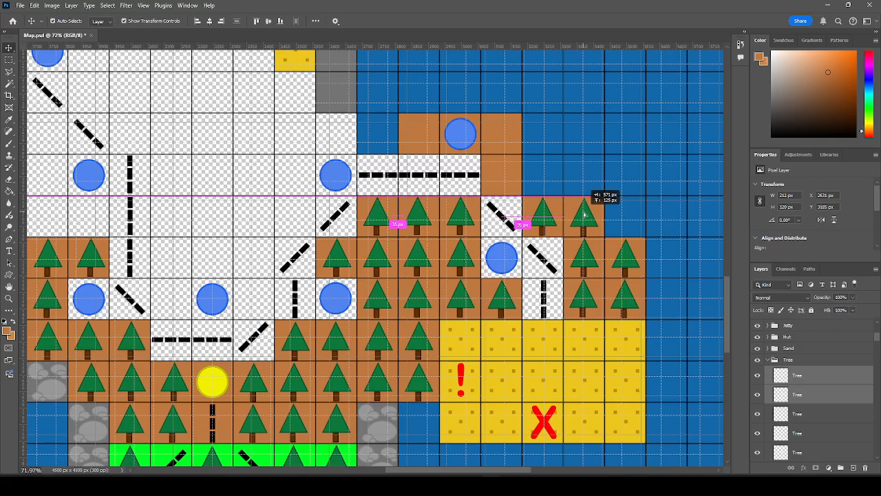
pyautogui.moveTo(584, 214); pyautogui.dragTo(585, 214)
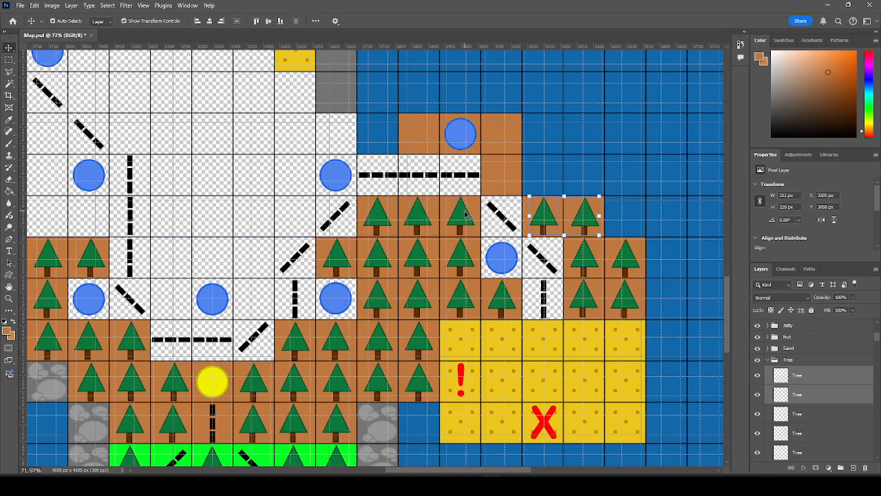
# Copy a vertical pair of trees onto the two brown cells east of the northeastern blue circle.
pyautogui.click(459, 219)
pyautogui.keyDown('shift'); pyautogui.click(461, 257); pyautogui.keyUp('shift')
pyautogui.hotkey('ctrl', 'c')
pyautogui.hotkey('ctrl', 'v')
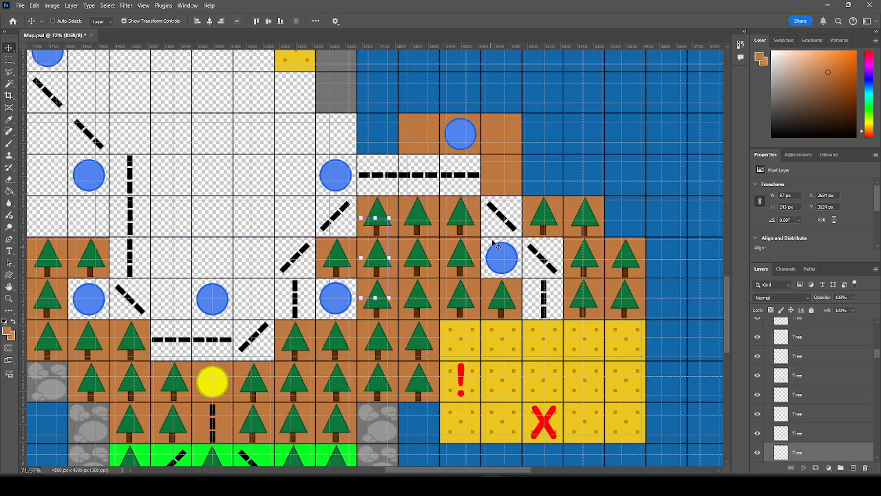
pyautogui.moveTo(378, 232); pyautogui.dragTo(496, 150)
pyautogui.moveTo(504, 138); pyautogui.dragTo(505, 134)
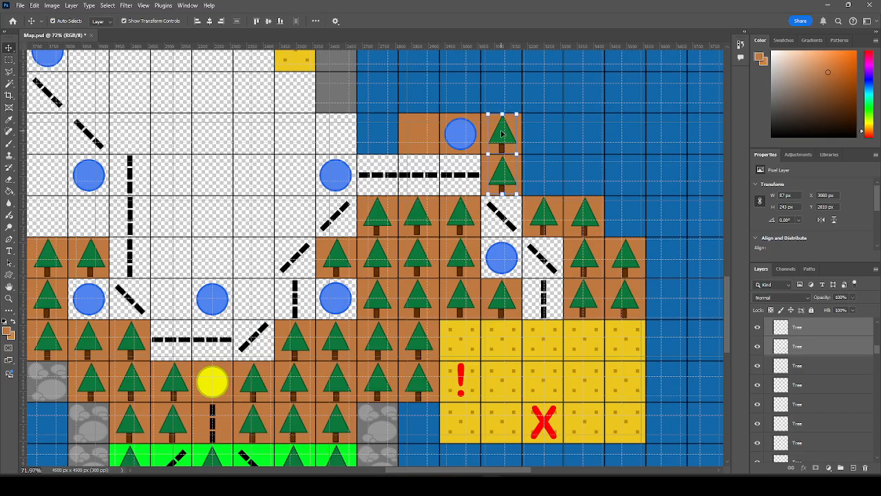
# Copy a single tree onto the brown cell west of the northeastern blue circle and save the map.
pyautogui.click(417, 166)
pyautogui.click(501, 135)
pyautogui.hotkey('ctrl', 'c')
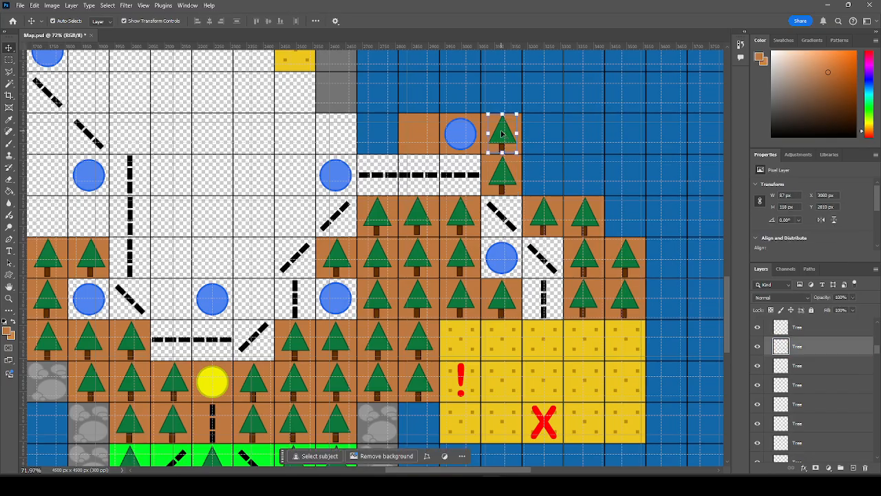
pyautogui.hotkey('ctrl', 'v')
pyautogui.moveTo(371, 254); pyautogui.dragTo(416, 134)
pyautogui.click(296, 138)
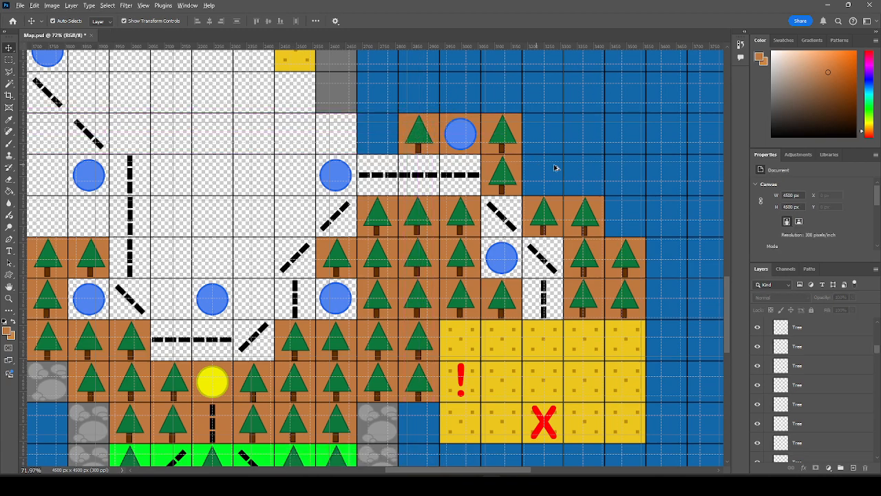
pyautogui.scroll(-2, 563, 165)
pyautogui.scroll(-1, 563, 166)
pyautogui.scroll(2, 356, 165)
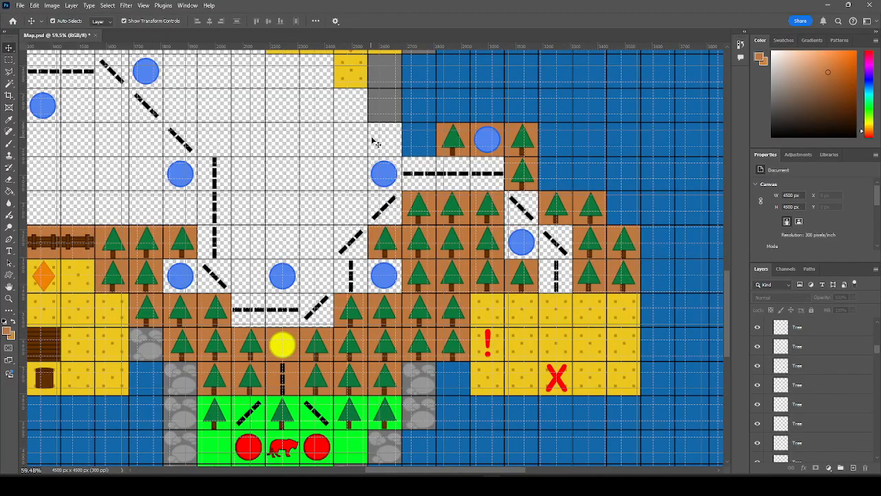
pyautogui.hotkey('ctrl', 's')
# On the Grid layer, use the Paint Bucket to fill the easternmost path cells and their adjoining blue circle cell with brown.
pyautogui.moveTo(877, 351); pyautogui.dragTo(877, 455)
pyautogui.click(792, 441)
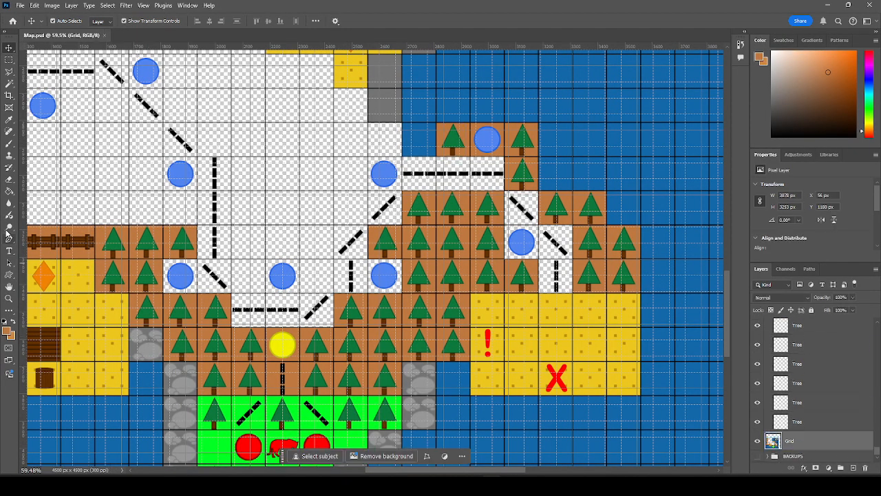
pyautogui.click(9, 190)
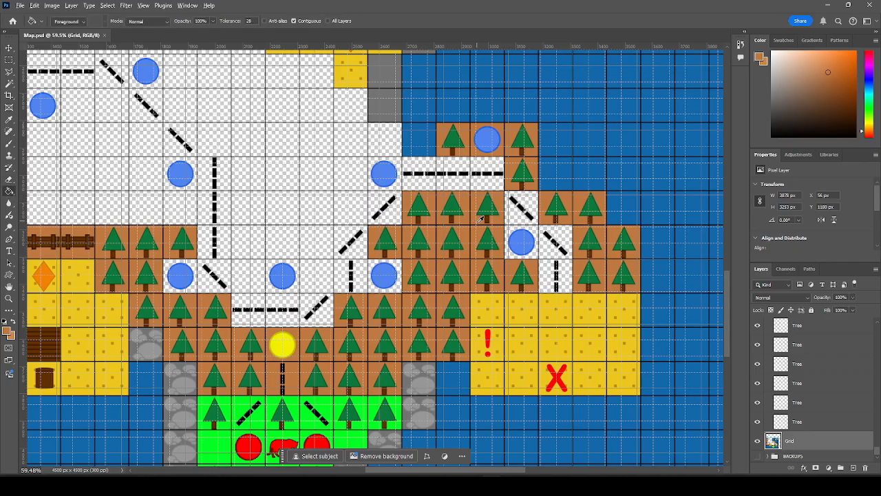
pyautogui.click(515, 219)
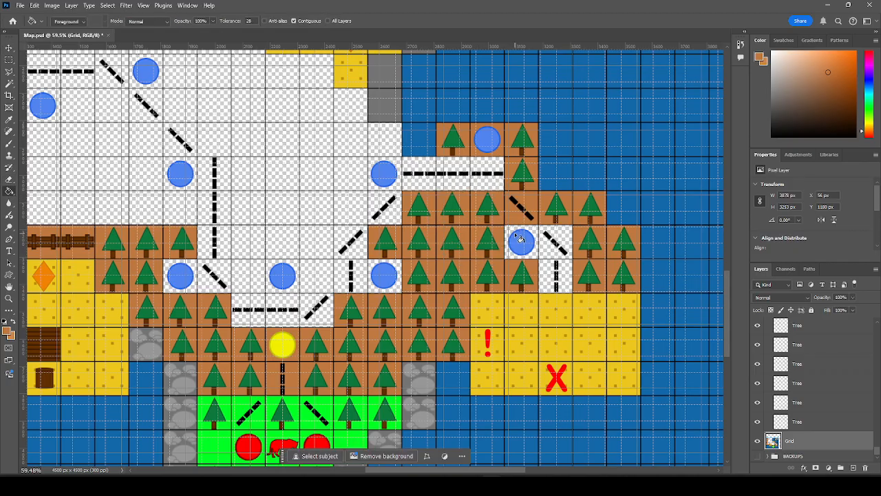
pyautogui.click(513, 252)
pyautogui.click(551, 249)
pyautogui.click(548, 274)
# Fill the cells under the dashed path from the northeastern blue circle down to just above the yellow circle with brown.
pyautogui.click(486, 178)
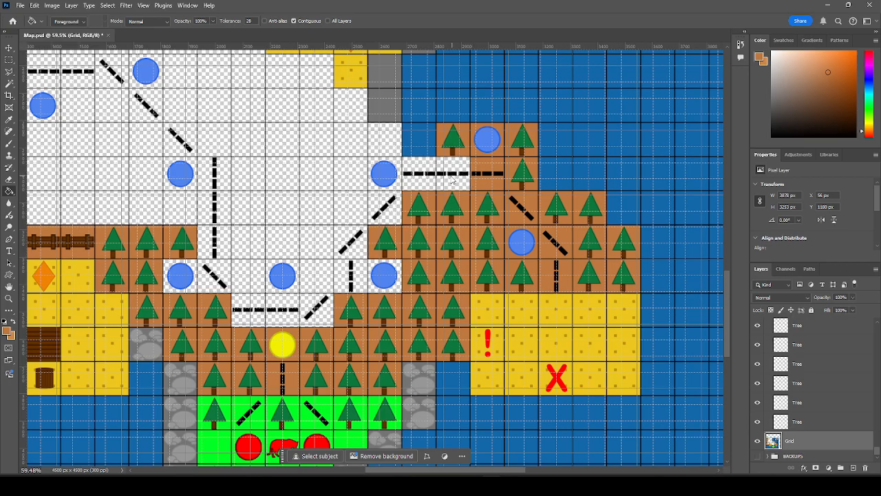
pyautogui.click(454, 179)
pyautogui.click(421, 180)
pyautogui.click(397, 212)
pyautogui.click(352, 245)
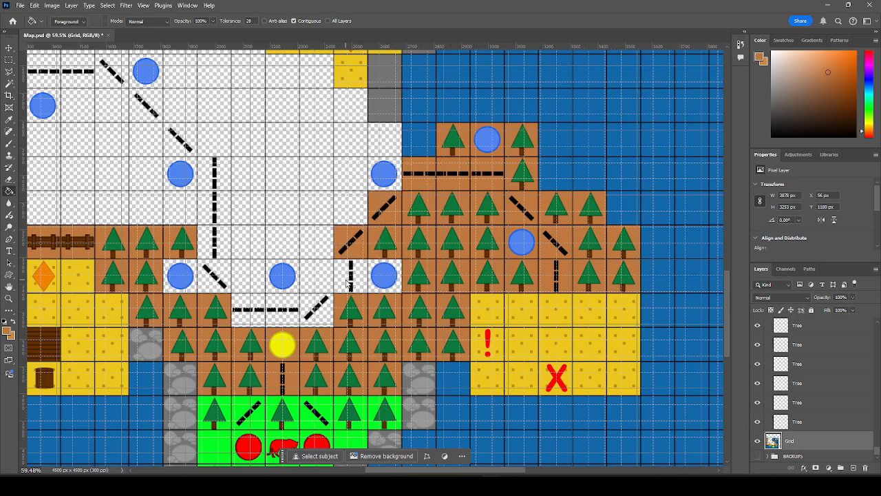
pyautogui.click(352, 280)
pyautogui.click(325, 315)
pyautogui.click(286, 315)
pyautogui.click(253, 314)
# Fill the path cells running north and then diagonally northwest from the yellow circle area with brown.
pyautogui.click(221, 279)
pyautogui.click(223, 252)
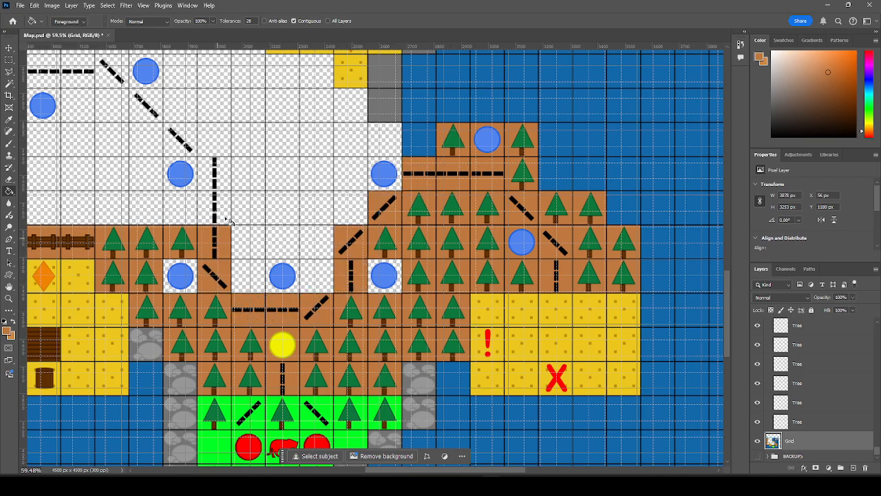
pyautogui.click(226, 212)
pyautogui.click(223, 181)
pyautogui.click(183, 147)
pyautogui.click(148, 113)
pyautogui.click(114, 87)
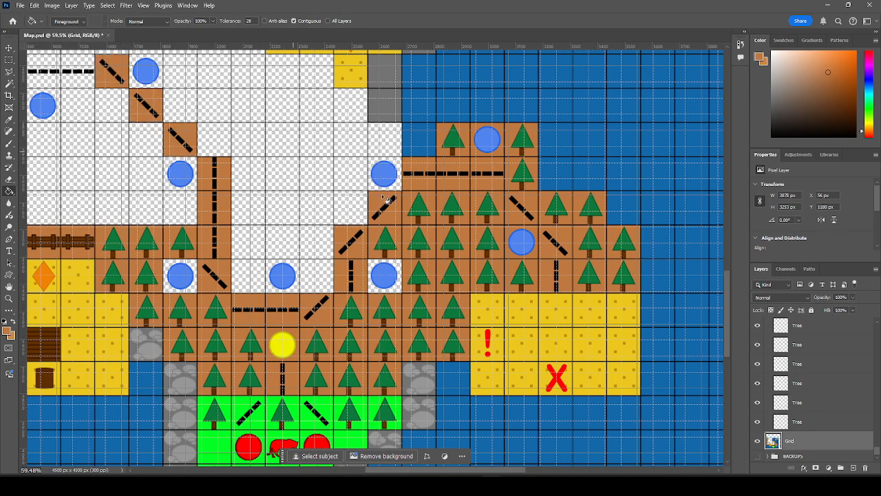
# Fill the northwestern path cells, from the horizontal dashes down toward the fence's blue circle, with brown.
pyautogui.hscroll(-1, 246, 220)
pyautogui.hscroll(-3, 246, 220)
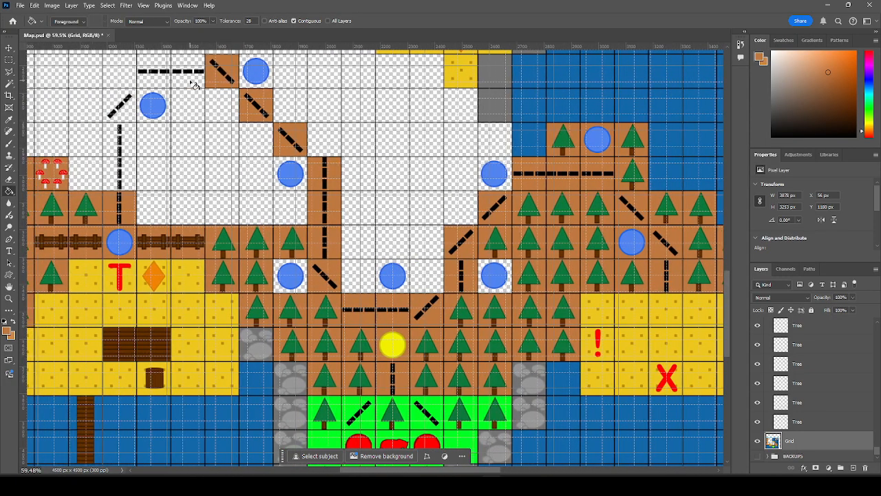
pyautogui.click(190, 83)
pyautogui.click(154, 85)
pyautogui.click(125, 116)
pyautogui.click(126, 146)
pyautogui.click(130, 178)
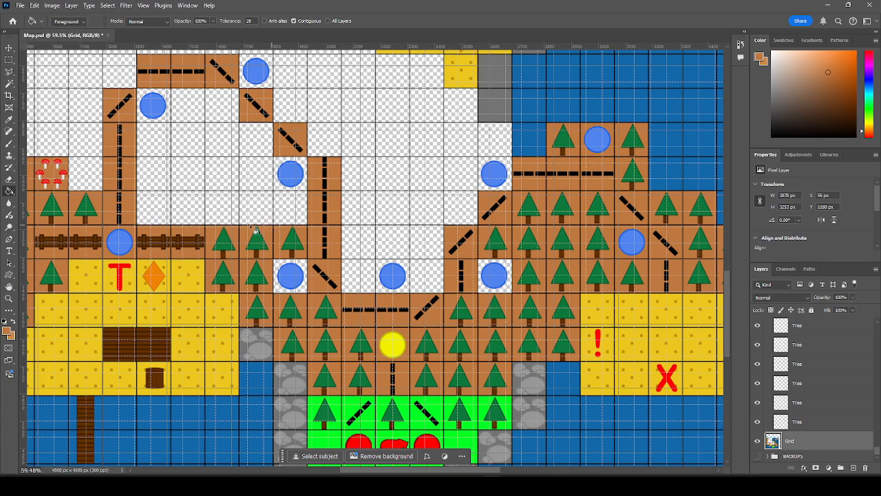
# Fill the remaining transparent cells behind the blue circles along the path with brown.
pyautogui.click(505, 282)
pyautogui.click(403, 278)
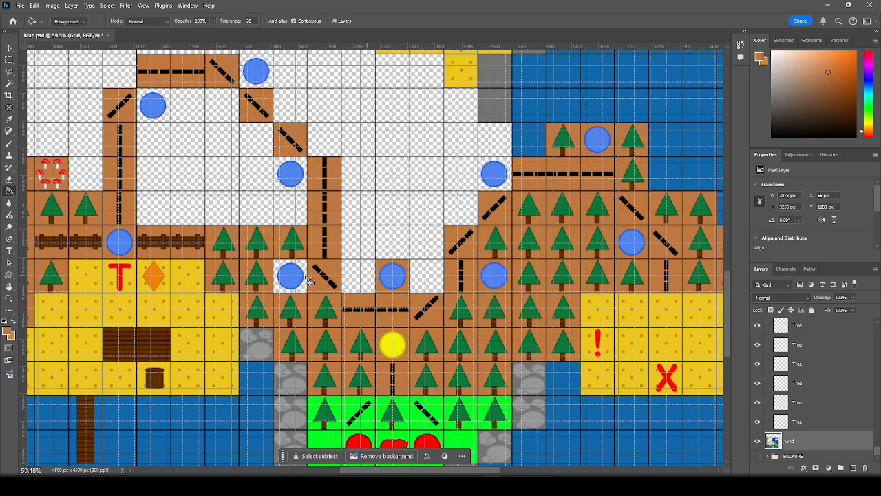
pyautogui.click(295, 281)
pyautogui.click(503, 178)
pyautogui.click(289, 179)
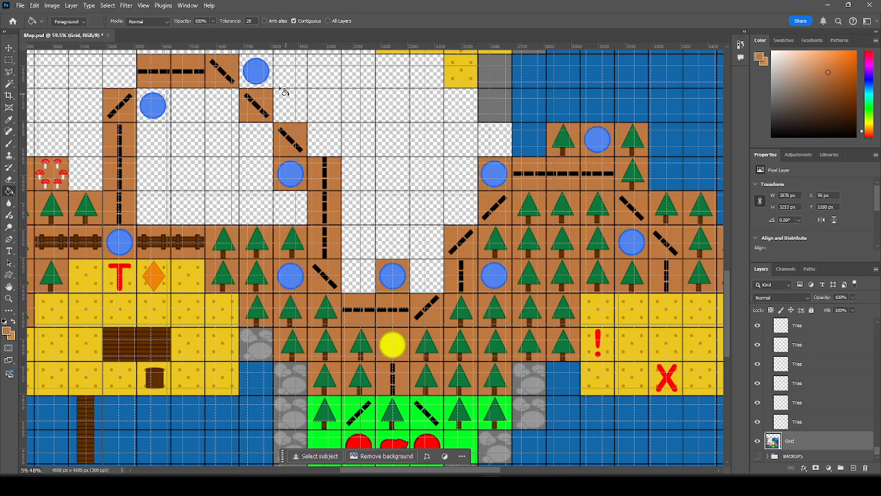
pyautogui.click(261, 78)
pyautogui.click(163, 116)
# Fill the two transparent cells on either side of the blue circle above the yellow circle with brown.
pyautogui.scroll(-4, 139, 230)
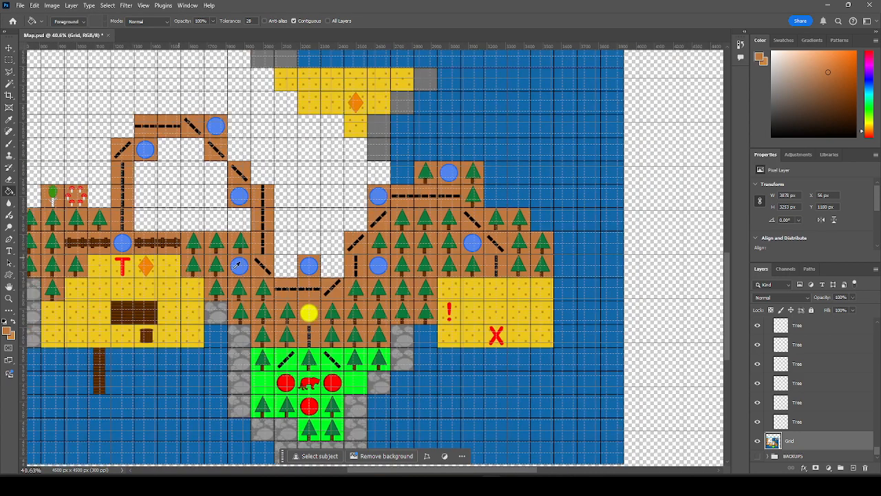
pyautogui.scroll(2, 286, 272)
pyautogui.scroll(1, 289, 267)
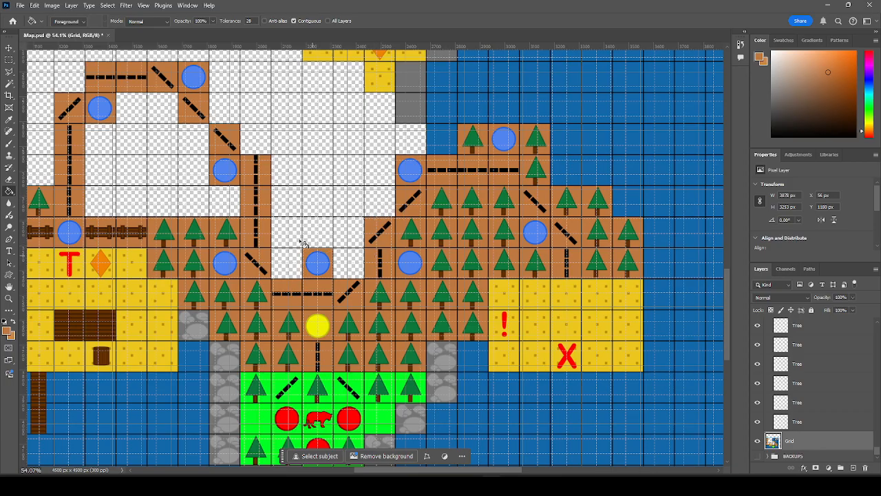
pyautogui.click(348, 270)
pyautogui.click(290, 267)
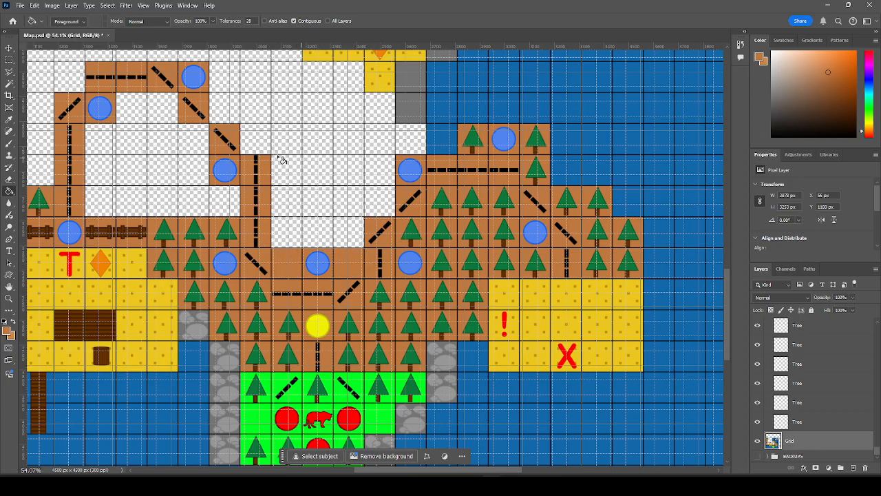
# Copy two existing trees onto the brown cells on either side of the blue circle above the yellow circle.
pyautogui.click(9, 48)
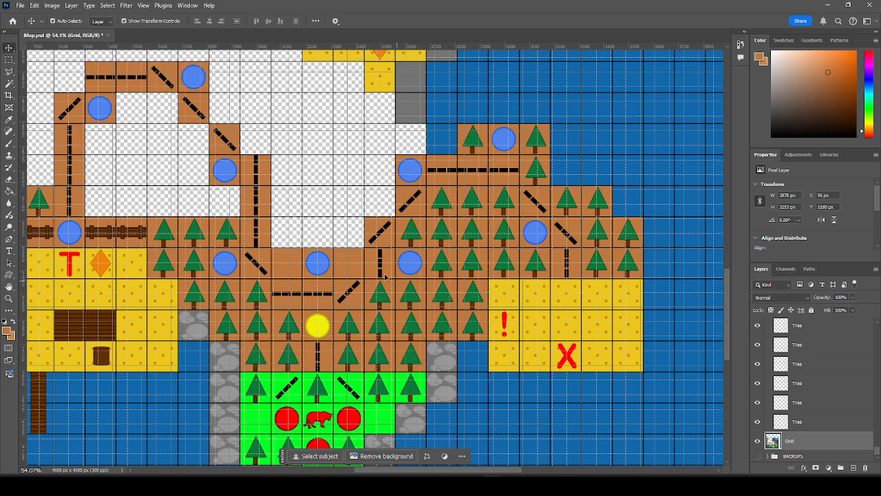
pyautogui.click(414, 234)
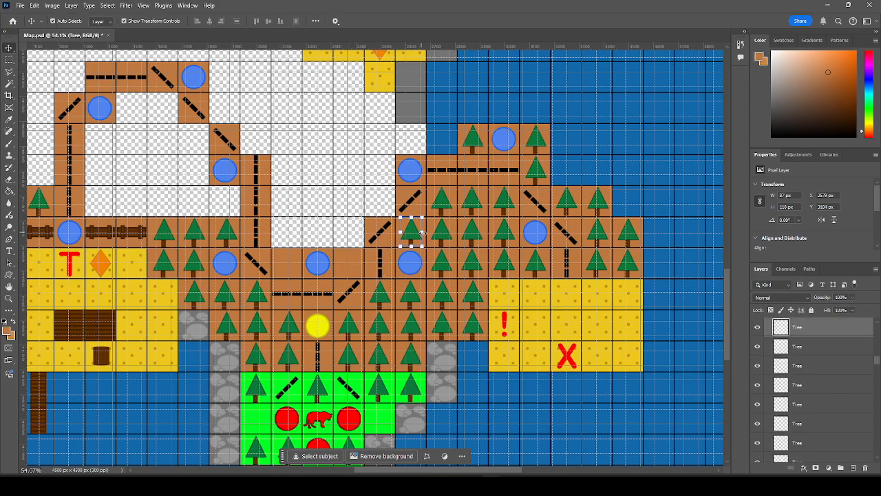
pyautogui.click(475, 234)
pyautogui.keyDown('shift'); pyautogui.click(412, 233); pyautogui.keyUp('shift')
pyautogui.moveTo(410, 231); pyautogui.dragTo(288, 265)
pyautogui.click(349, 233)
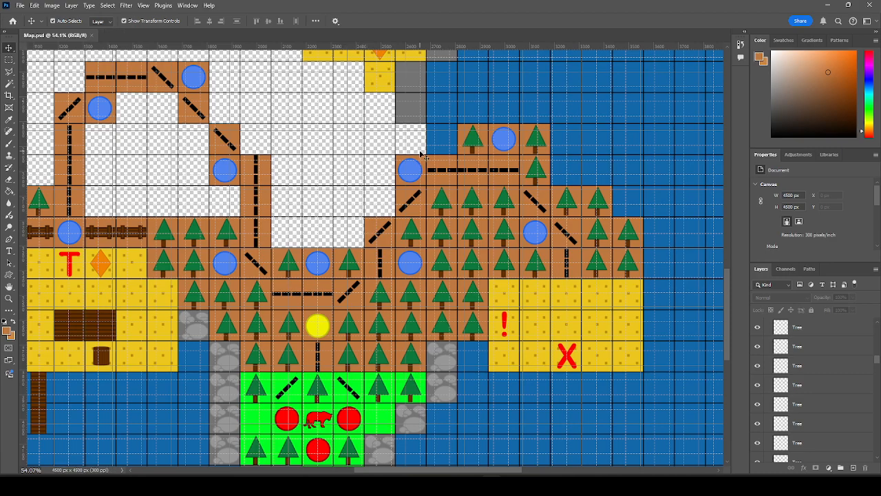
# Look over the map's southern paths, western forest and remaining transparent areas to decide where to continue.
pyautogui.scroll(1, 403, 144)
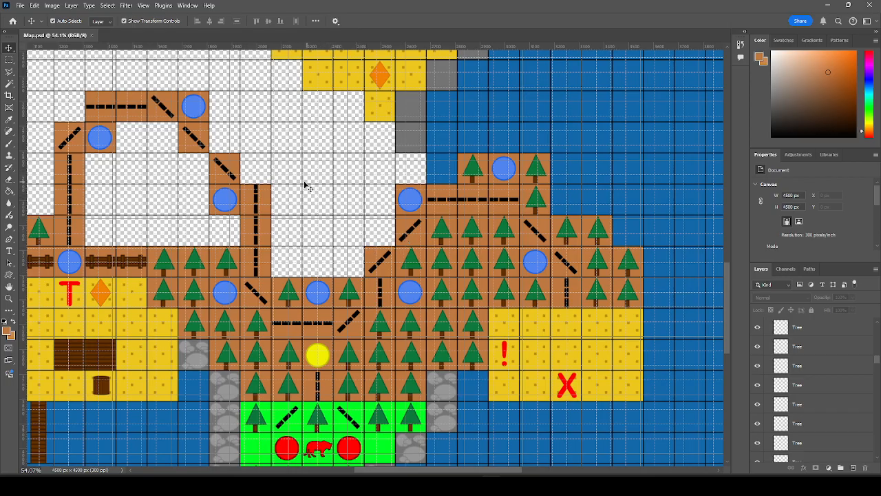
pyautogui.scroll(1, 310, 187)
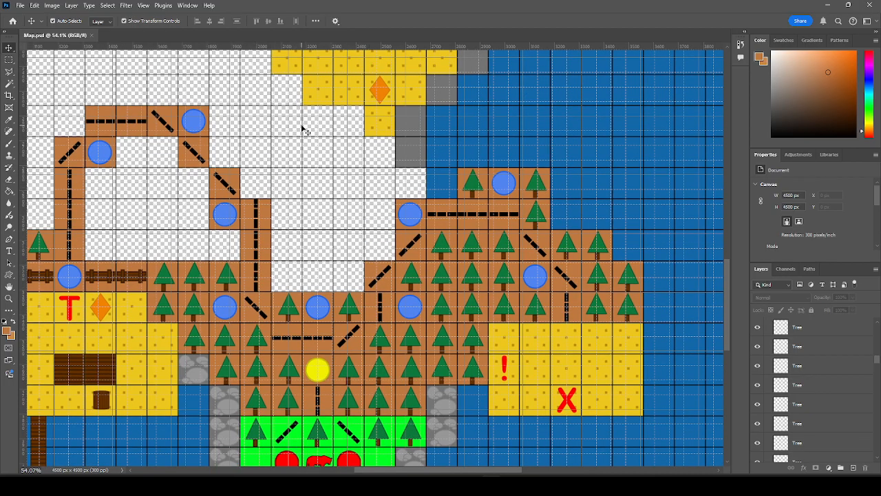
pyautogui.scroll(1, 358, 238)
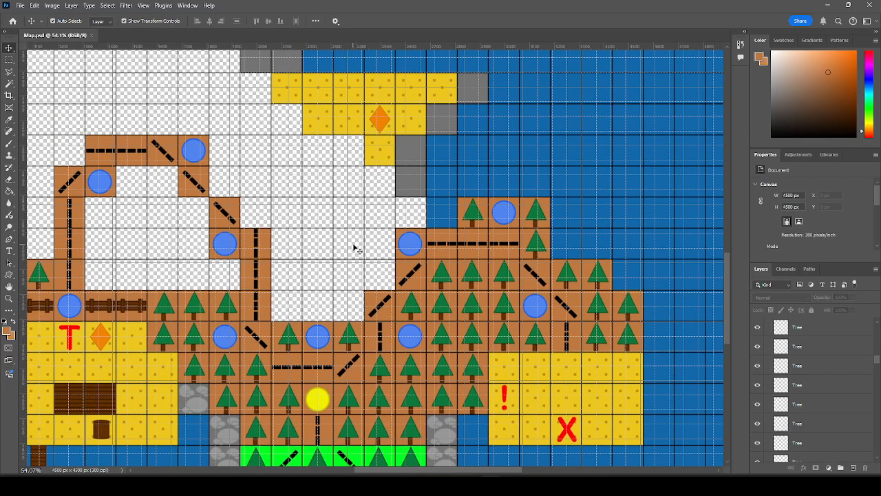
pyautogui.scroll(-3, 540, 234)
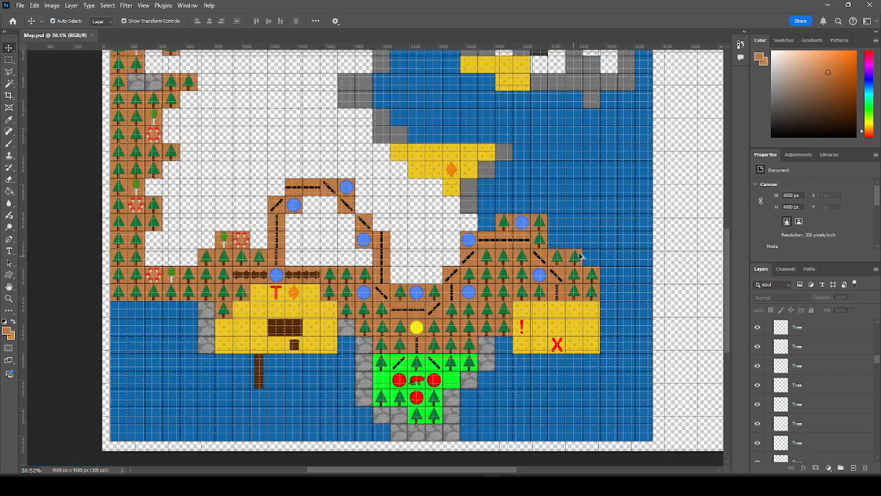
pyautogui.scroll(2, 275, 219)
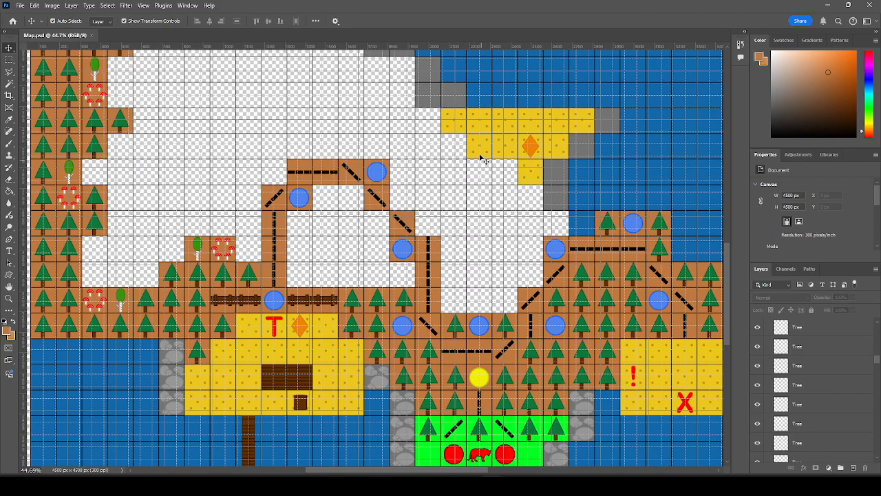
pyautogui.scroll(1, 444, 275)
pyautogui.scroll(3, 444, 279)
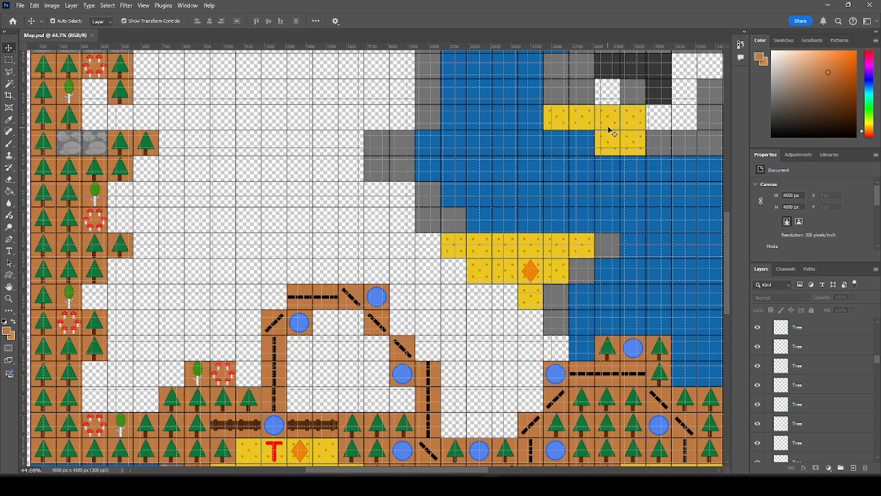
pyautogui.scroll(1, 567, 234)
pyautogui.scroll(-4, 503, 315)
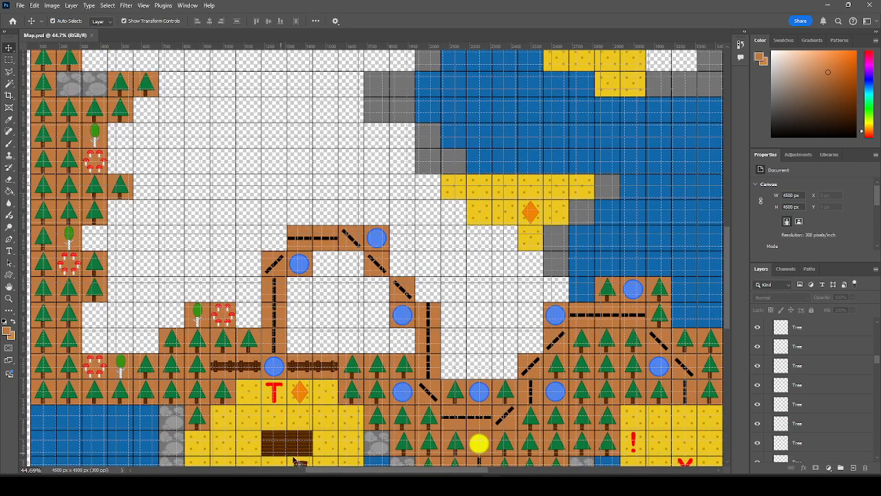
pyautogui.scroll(4, 303, 440)
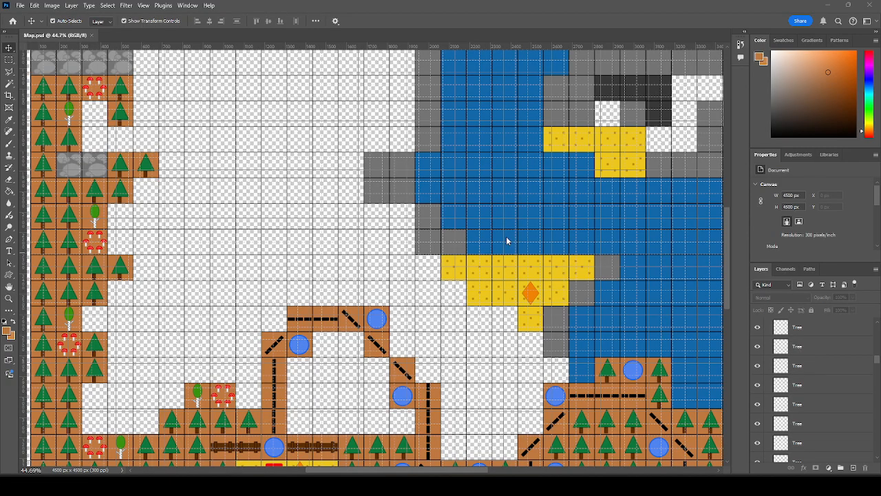
pyautogui.scroll(-5, 491, 230)
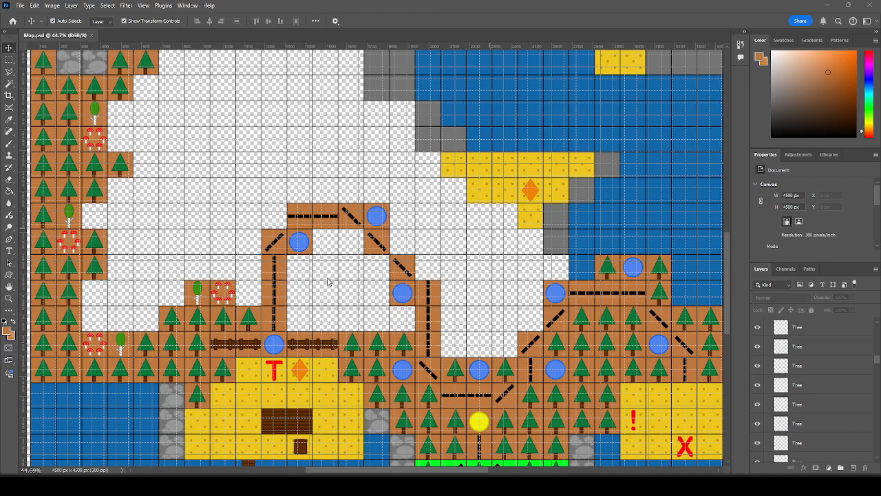
pyautogui.scroll(-2, 364, 320)
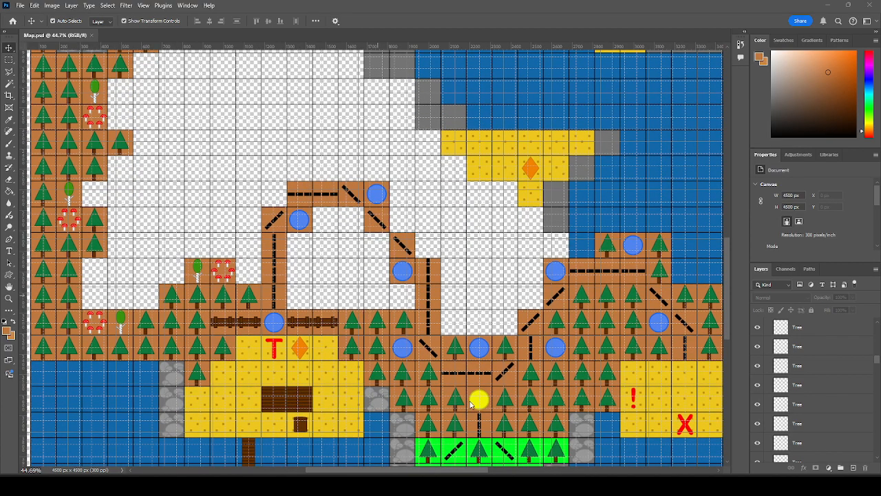
# Copy the five trees east of the yellow circle into the lowest transparent row inside the northwestern path loop.
pyautogui.click(509, 402)
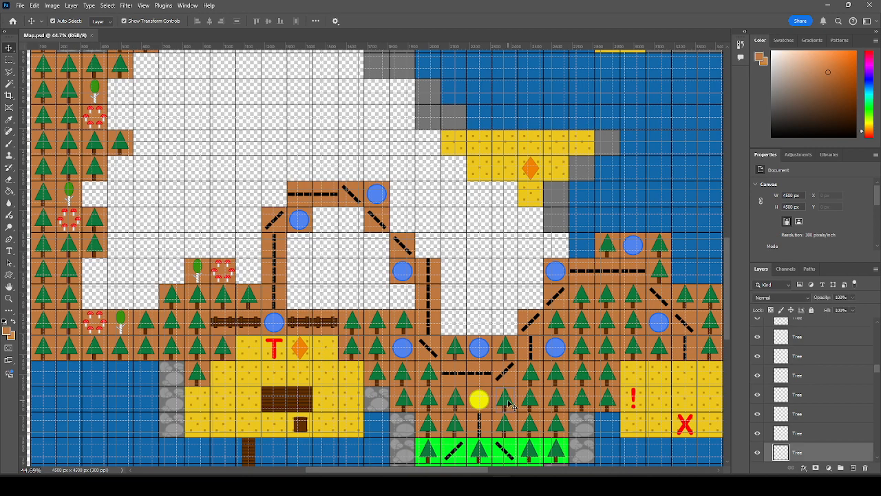
pyautogui.keyDown('shift'); pyautogui.click(531, 403); pyautogui.keyUp('shift')
pyautogui.keyDown('shift'); pyautogui.click(553, 402); pyautogui.keyUp('shift')
pyautogui.keyDown('shift'); pyautogui.click(584, 401); pyautogui.keyUp('shift')
pyautogui.keyDown('shift'); pyautogui.click(608, 403); pyautogui.keyUp('shift')
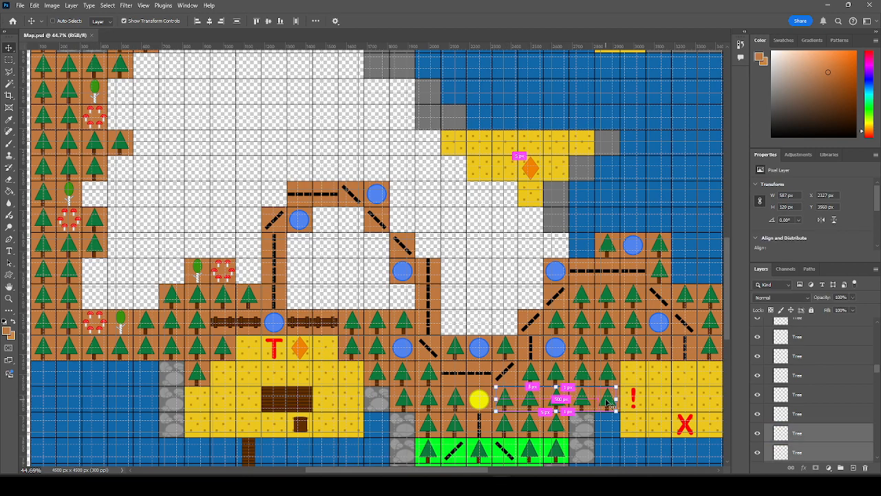
pyautogui.moveTo(608, 402); pyautogui.dragTo(352, 293)
pyautogui.moveTo(354, 298); pyautogui.dragTo(355, 297)
# Copy the four-tree row west of the loop into the two rows above the loop's lowest tree row.
pyautogui.click(172, 297)
pyautogui.click(172, 297)
pyautogui.keyDown('shift'); pyautogui.click(224, 298); pyautogui.keyUp('shift')
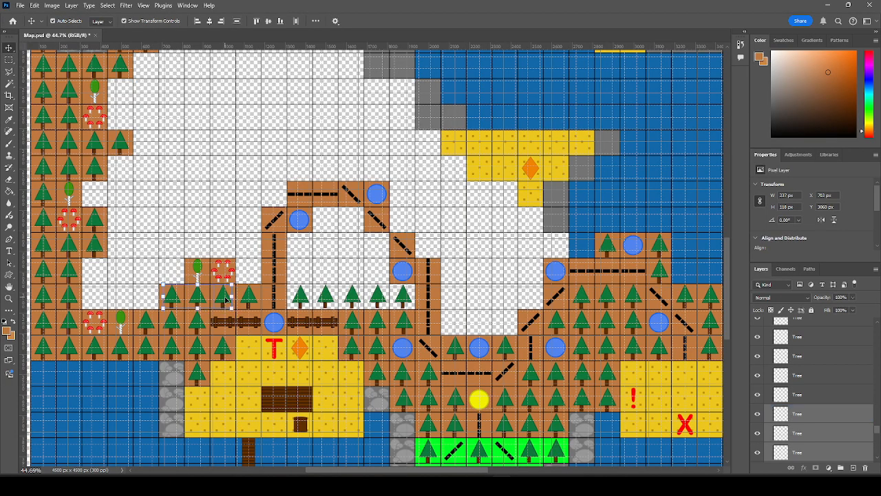
pyautogui.keyDown('shift'); pyautogui.click(252, 300); pyautogui.keyUp('shift')
pyautogui.moveTo(176, 296); pyautogui.dragTo(303, 248)
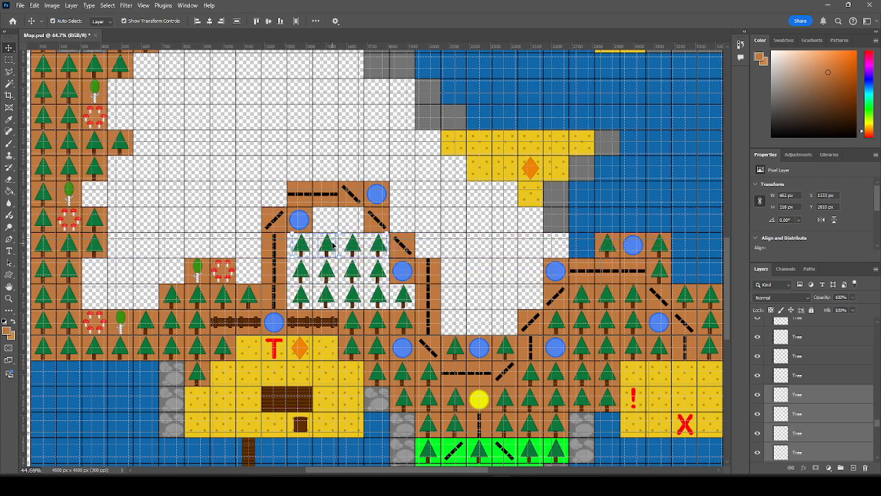
# Copy two trees from the loop's upper tree row into the two transparent cells beside the blue circle.
pyautogui.click(433, 216)
pyautogui.click(351, 246)
pyautogui.keyDown('shift'); pyautogui.click(329, 248); pyautogui.keyUp('shift')
pyautogui.moveTo(333, 253); pyautogui.dragTo(327, 223)
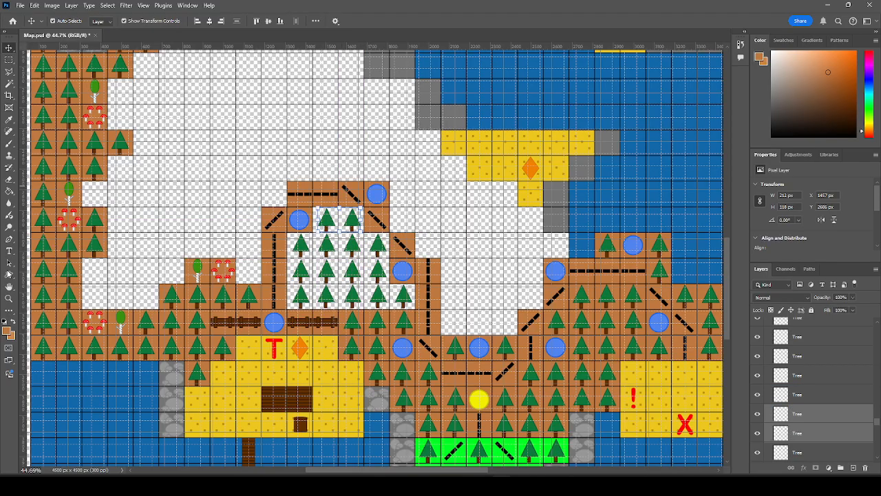
# On the Grid layer, fill the transparent cells behind the trees in the loop's top two rows with brown.
pyautogui.scroll(-2, 876, 444)
pyautogui.scroll(-1, 877, 444)
pyautogui.click(792, 440)
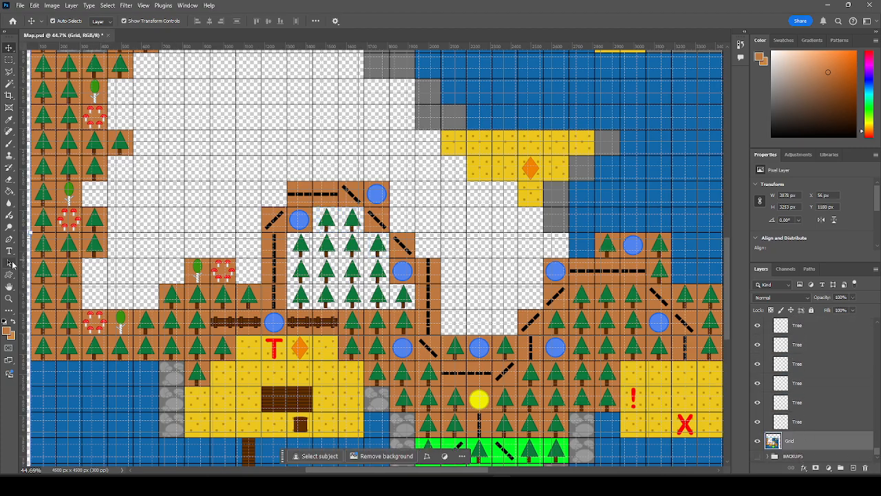
pyautogui.click(9, 191)
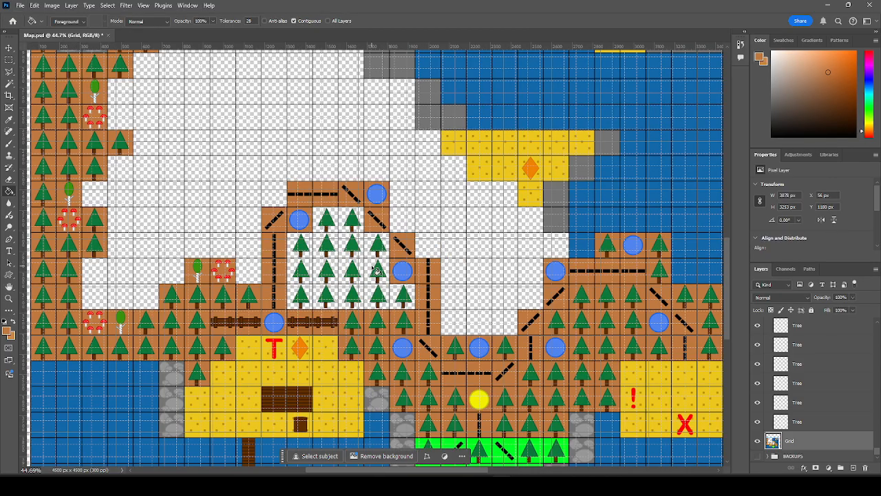
pyautogui.click(353, 229)
pyautogui.click(335, 229)
pyautogui.click(331, 247)
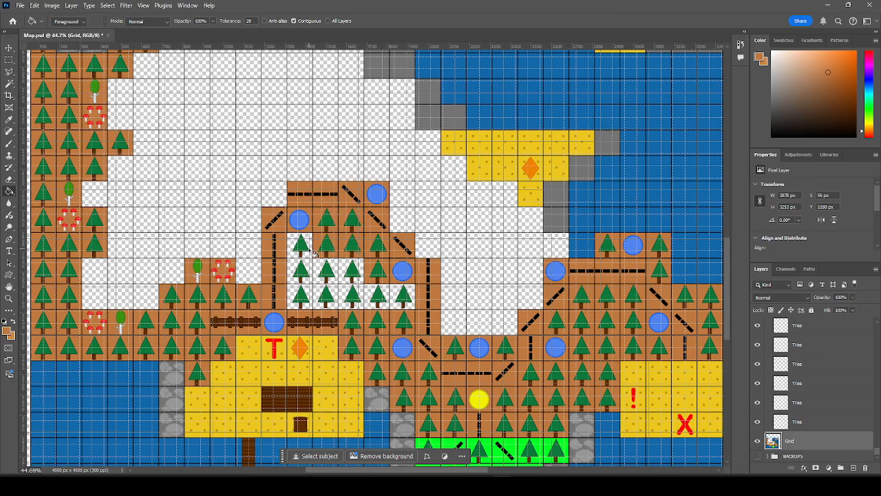
# Fill the remaining transparent tree cells inside the path loop with brown and save the map.
pyautogui.click(310, 250)
pyautogui.click(310, 272)
pyautogui.click(329, 272)
pyautogui.click(308, 300)
pyautogui.click(332, 300)
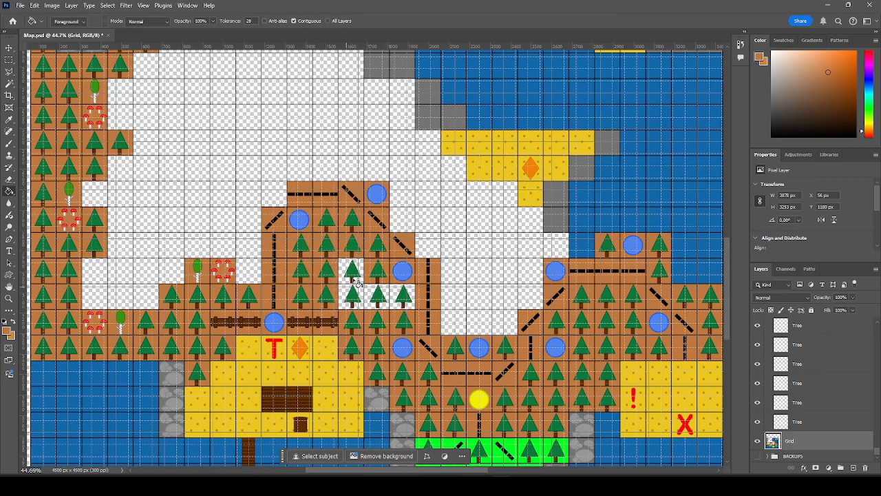
pyautogui.click(355, 277)
pyautogui.click(359, 299)
pyautogui.click(381, 299)
pyautogui.click(399, 300)
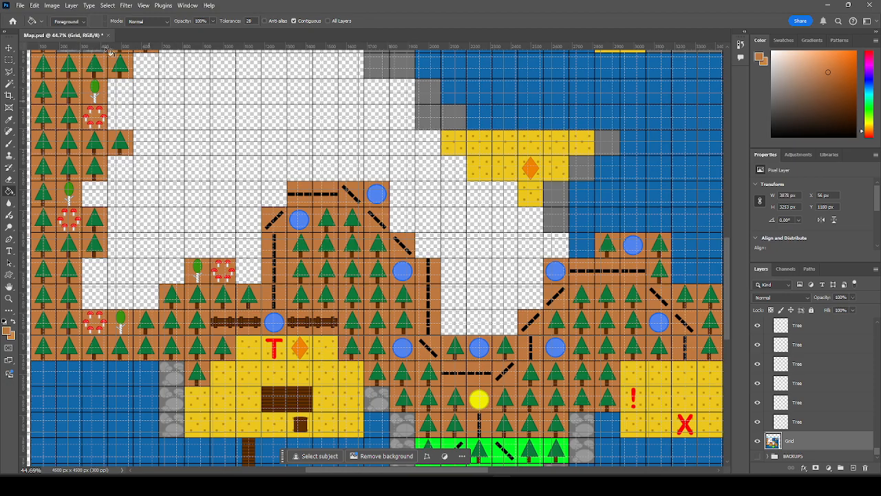
pyautogui.click(22, 6)
pyautogui.click(27, 108)
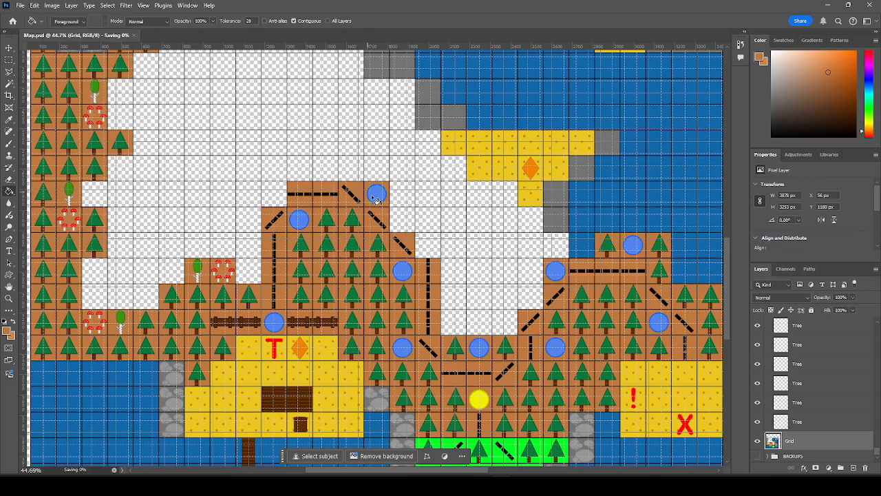
# Hide the grid overlay and review the finished southern paths, forests and beaches.
pyautogui.scroll(-2, 242, 214)
pyautogui.scroll(-2, 243, 214)
pyautogui.scroll(3, 252, 233)
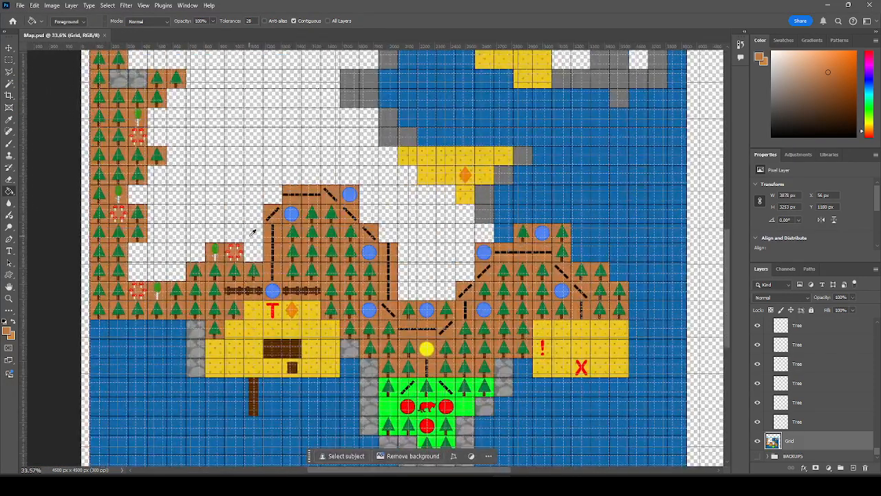
pyautogui.click(393, 233)
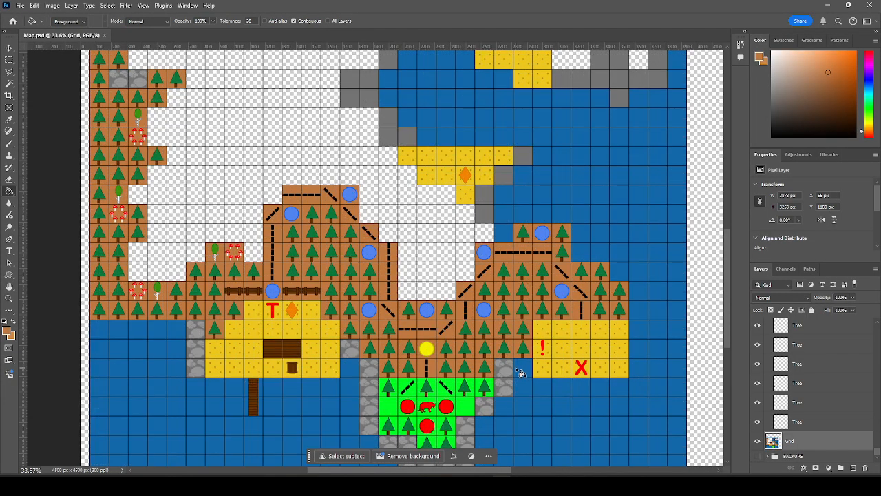
pyautogui.scroll(-2, 521, 372)
pyautogui.scroll(2, 519, 372)
pyautogui.scroll(1, 518, 372)
pyautogui.scroll(-2, 515, 370)
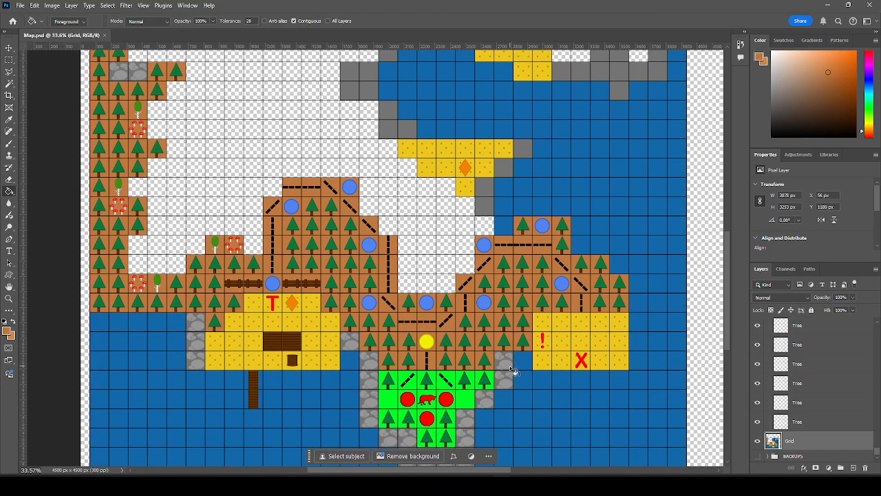
pyautogui.scroll(2, 516, 370)
pyautogui.scroll(-2, 599, 367)
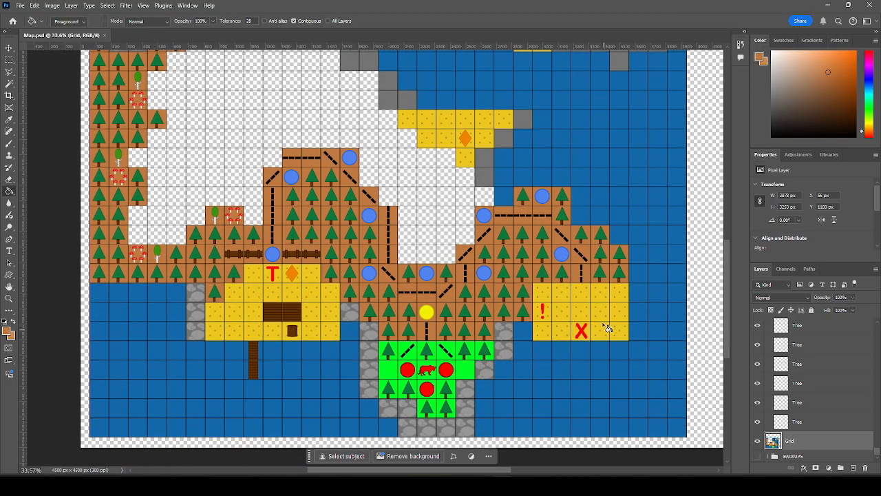
pyautogui.scroll(2, 551, 310)
pyautogui.scroll(-2, 550, 310)
pyautogui.scroll(2, 552, 320)
# Show the grid overlay again and copy two diagonally adjacent loop trees to the transparent cells northeast of the diagonal path.
pyautogui.press('v')
pyautogui.scroll(5, 346, 187)
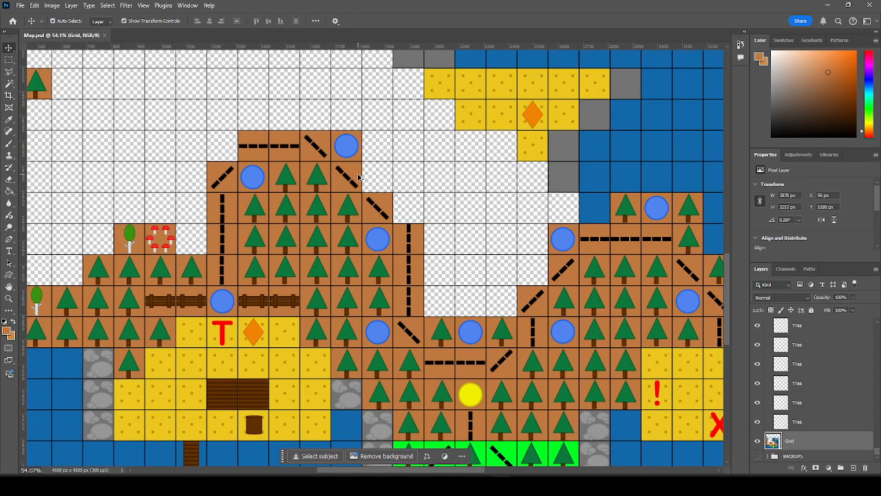
pyautogui.click(320, 181)
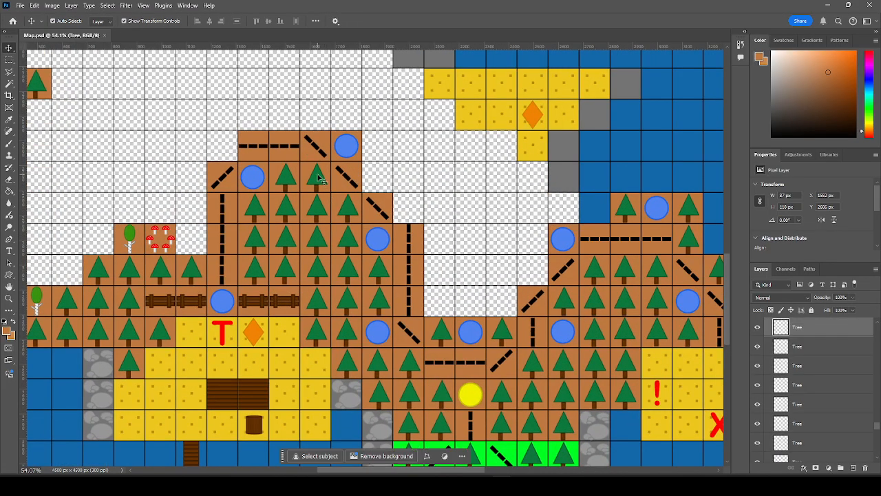
pyautogui.click(824, 366)
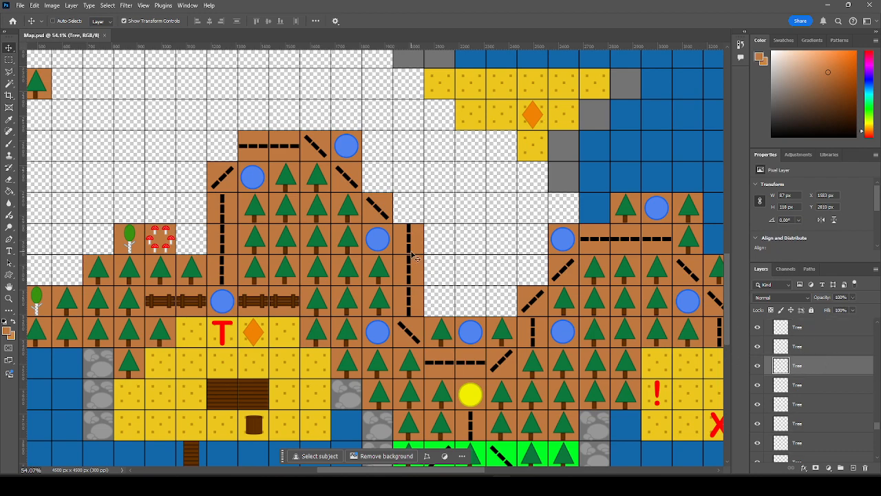
pyautogui.hotkey('ctrl', "'")
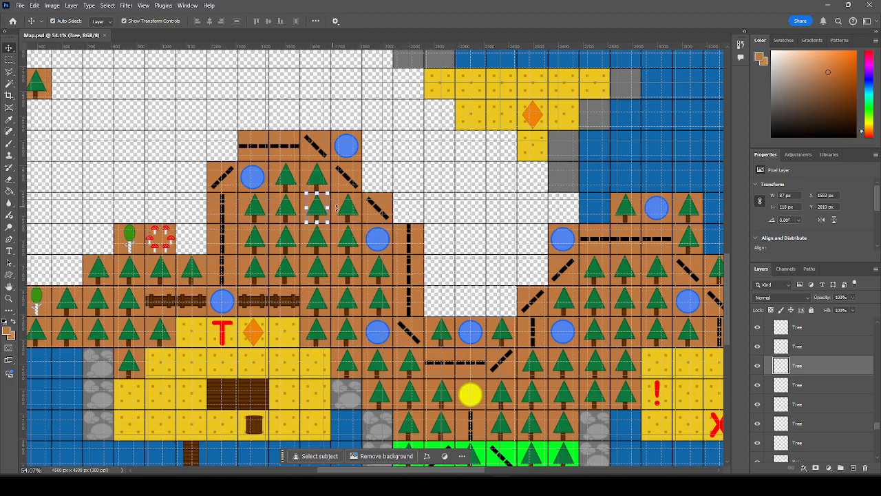
pyautogui.click(351, 241)
pyautogui.keyDown('shift'); pyautogui.click(319, 209); pyautogui.keyUp('shift')
pyautogui.hotkey('ctrl', 'c')
pyautogui.hotkey('ctrl', 'v')
pyautogui.moveTo(358, 240); pyautogui.dragTo(377, 178)
# On the Grid layer, fill the cells behind the two new trees northeast of the diagonal path with brown.
pyautogui.moveTo(877, 425); pyautogui.dragTo(874, 455)
pyautogui.click(813, 440)
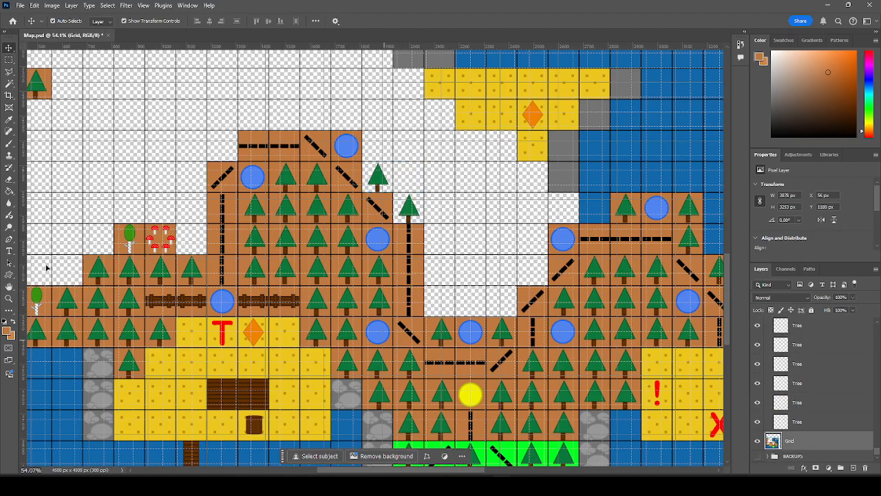
pyautogui.click(9, 193)
pyautogui.click(384, 175)
pyautogui.click(411, 208)
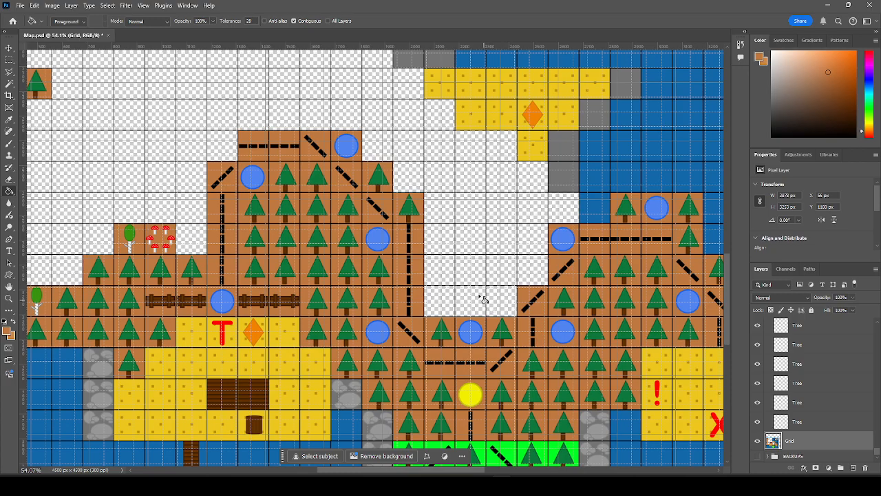
pyautogui.scroll(4, 434, 269)
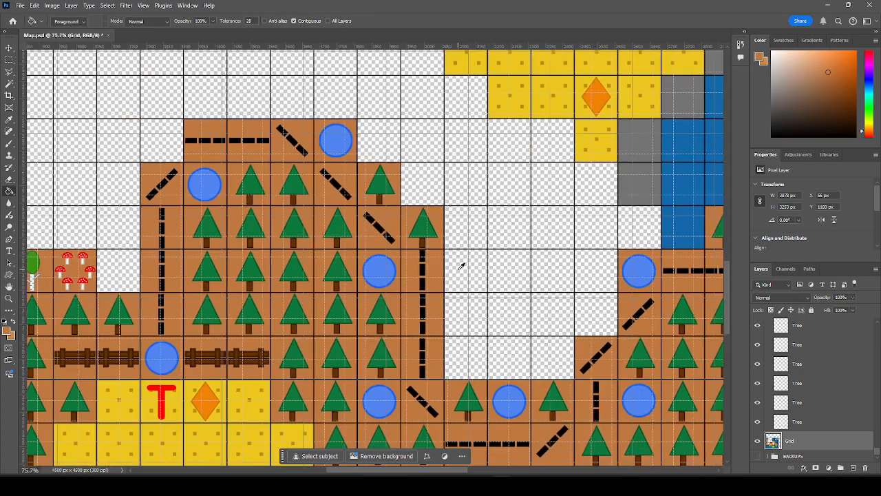
# Review the map's remaining transparent areas around the path loop and the northern coast.
pyautogui.scroll(-2, 461, 267)
pyautogui.scroll(-3, 432, 235)
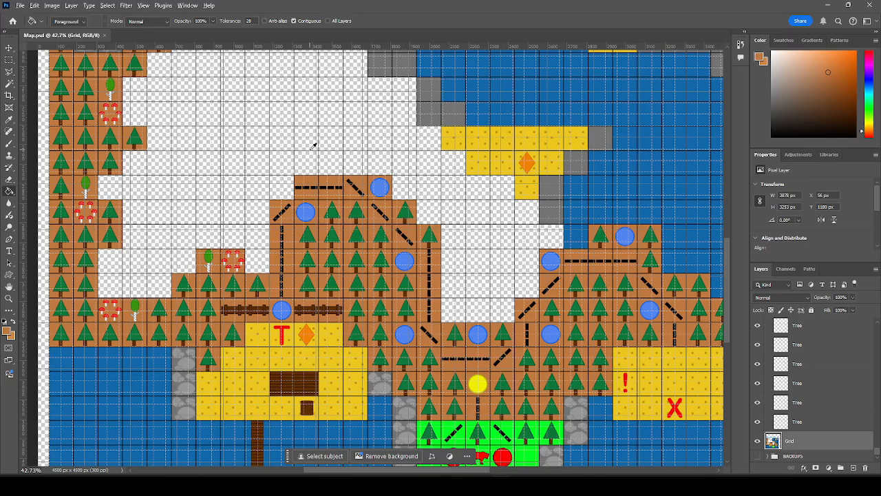
pyautogui.scroll(5, 313, 145)
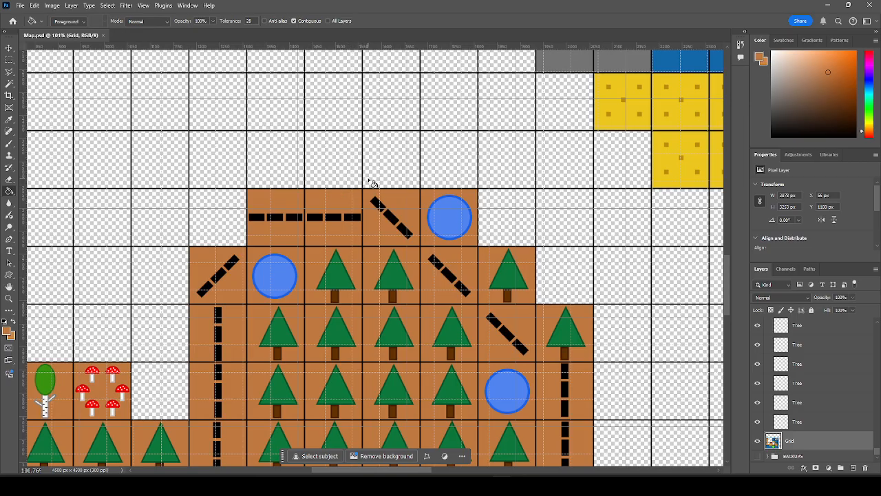
pyautogui.scroll(-5, 372, 182)
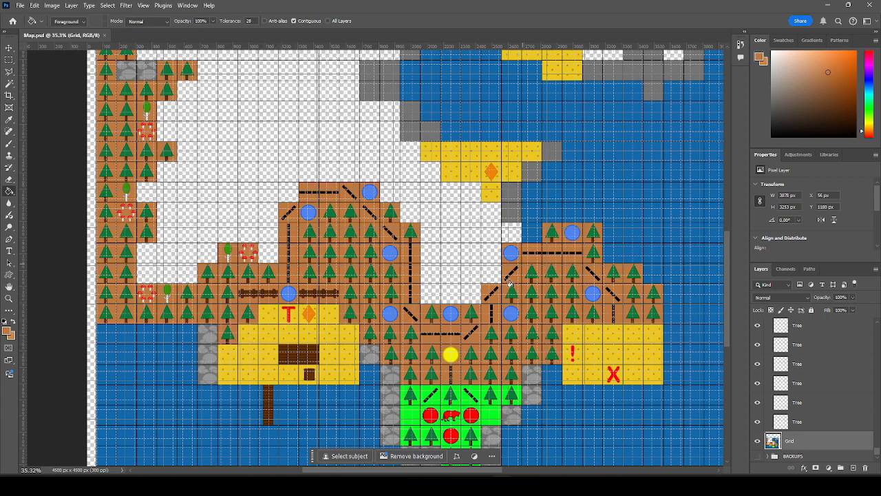
pyautogui.scroll(-3, 515, 384)
pyautogui.scroll(3, 497, 402)
pyautogui.scroll(3, 495, 405)
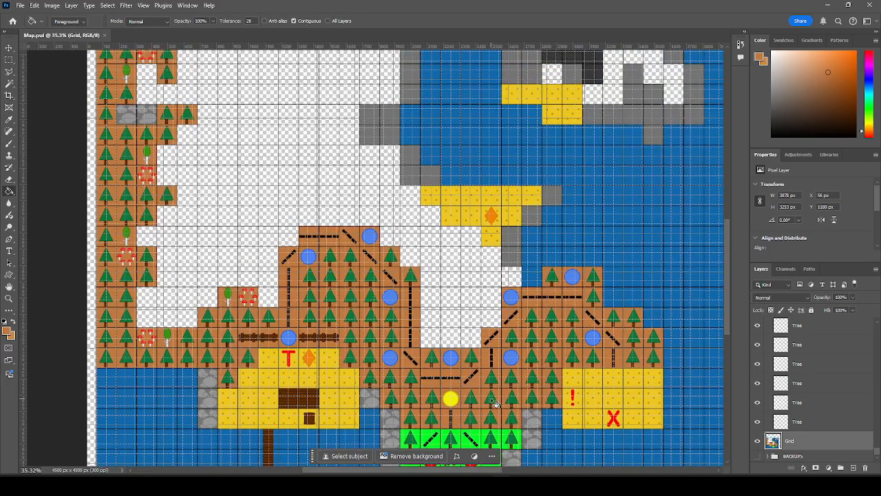
pyautogui.scroll(1, 305, 197)
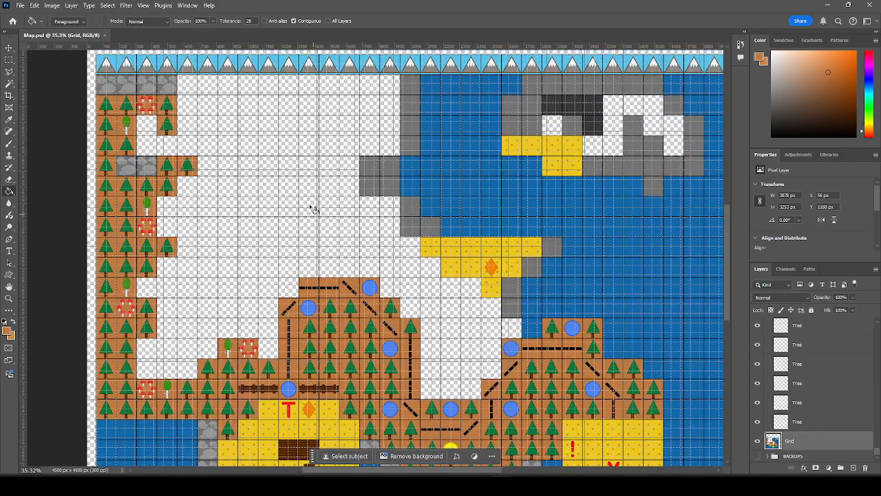
pyautogui.scroll(-2, 315, 211)
pyautogui.scroll(1, 323, 220)
pyautogui.scroll(1, 329, 237)
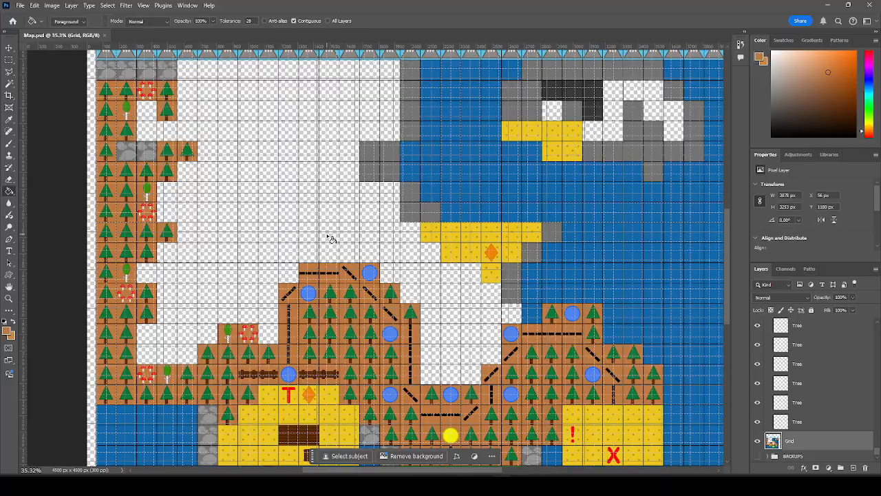
pyautogui.scroll(3, 331, 237)
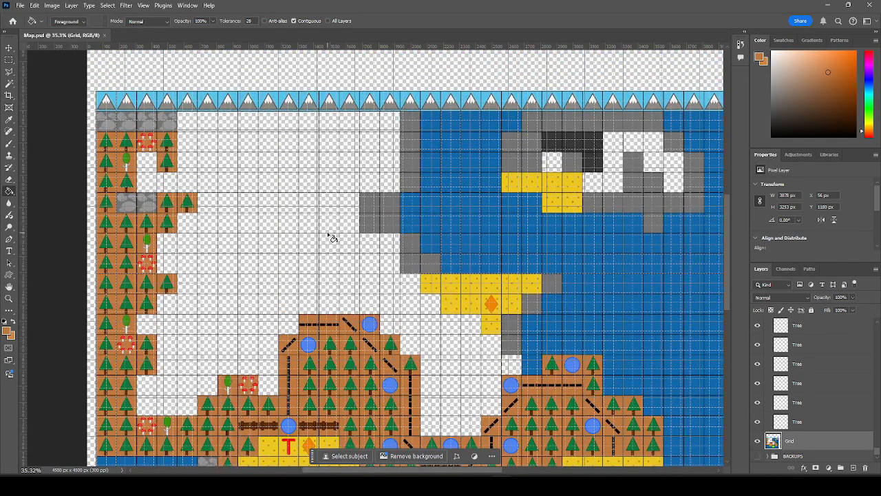
pyautogui.scroll(-3, 331, 238)
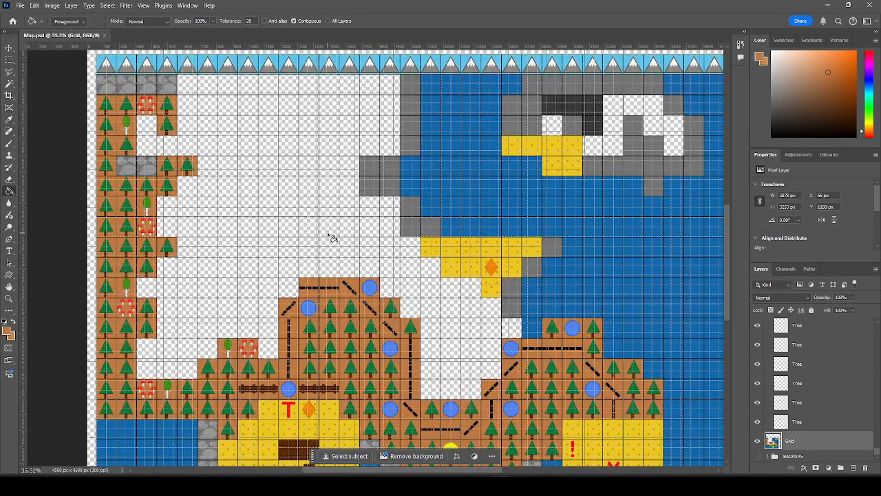
pyautogui.scroll(-3, 333, 237)
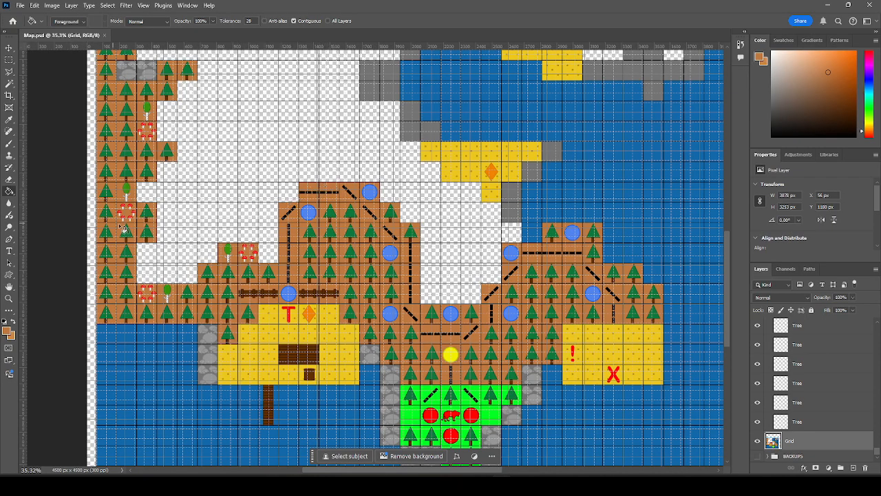
# Fill the cell at the path loop's northwest corner with brown and the two cells above its horizontal path with the rock grey.
pyautogui.click(289, 196)
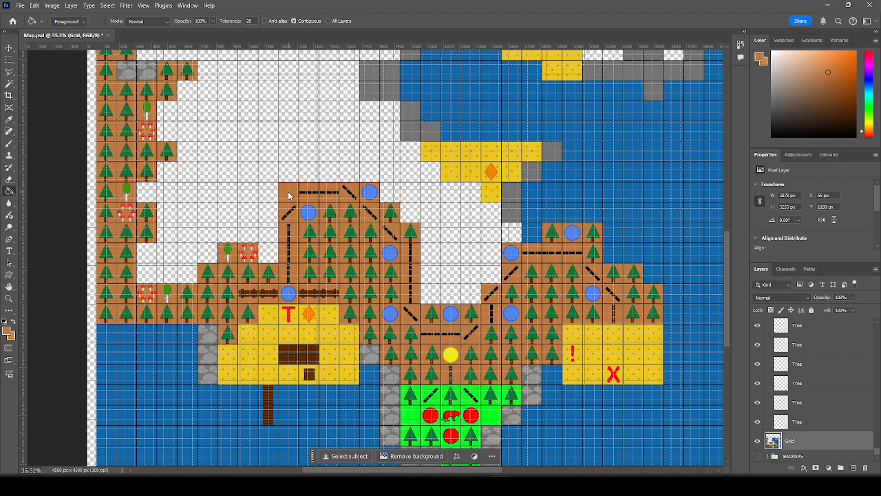
pyautogui.keyDown('alt'); pyautogui.click(204, 332); pyautogui.keyUp('alt')
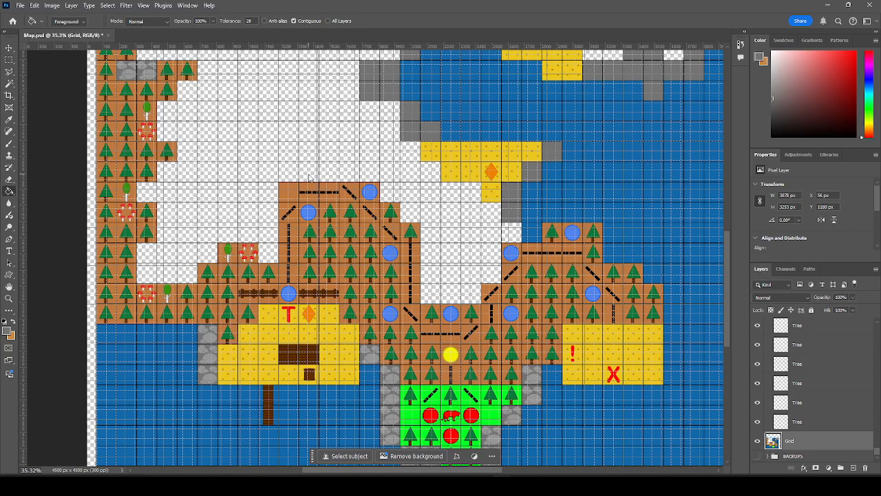
pyautogui.click(309, 177)
pyautogui.click(327, 173)
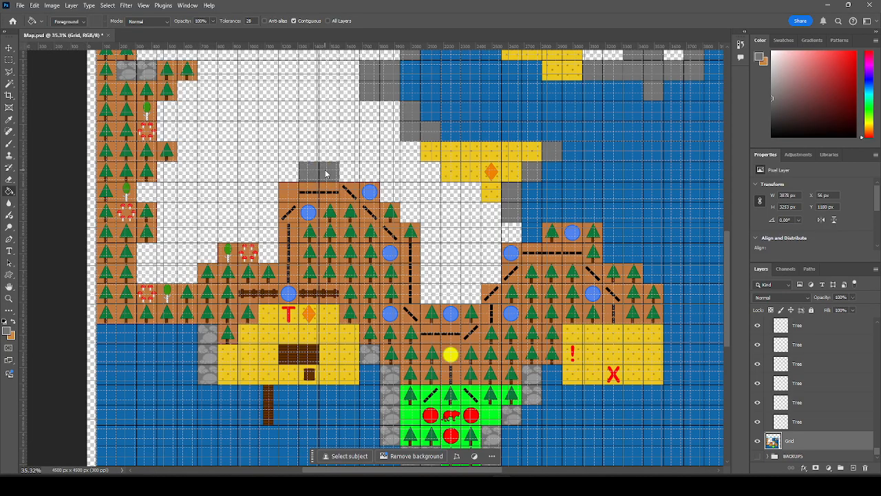
# Fill the cells on both sides of the two grey cells and along the loop's northeastern diagonal edge with the sampled brown.
pyautogui.keyDown('alt'); pyautogui.click(292, 190); pyautogui.keyUp('alt')
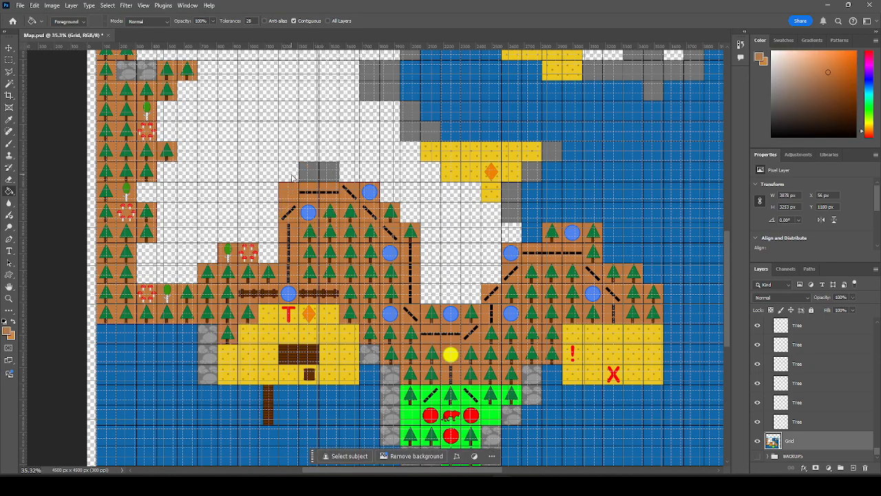
pyautogui.click(294, 178)
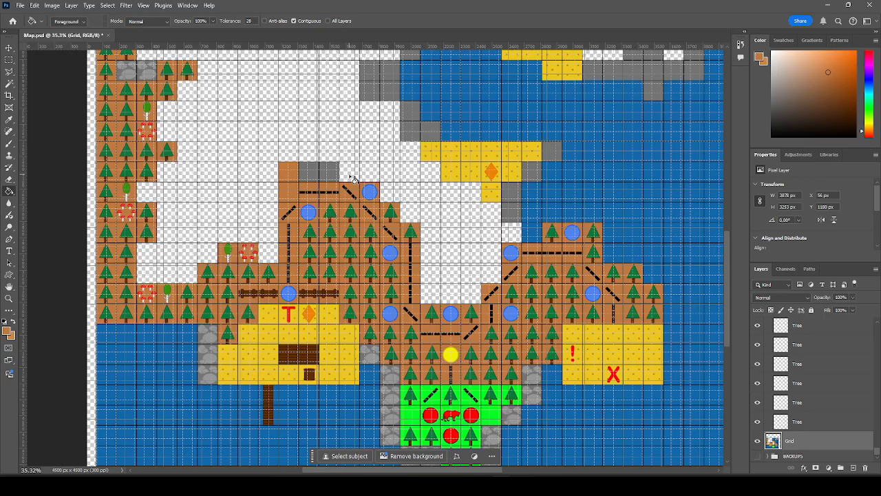
pyautogui.click(372, 179)
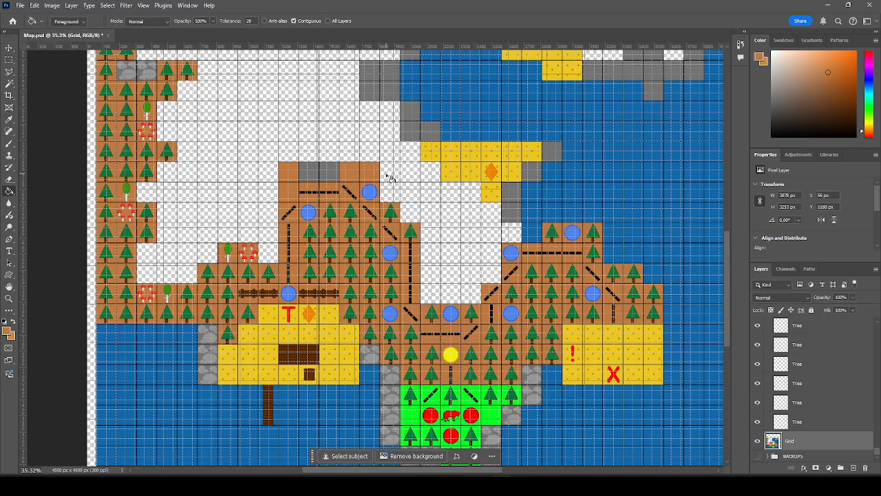
pyautogui.click(389, 178)
pyautogui.click(394, 197)
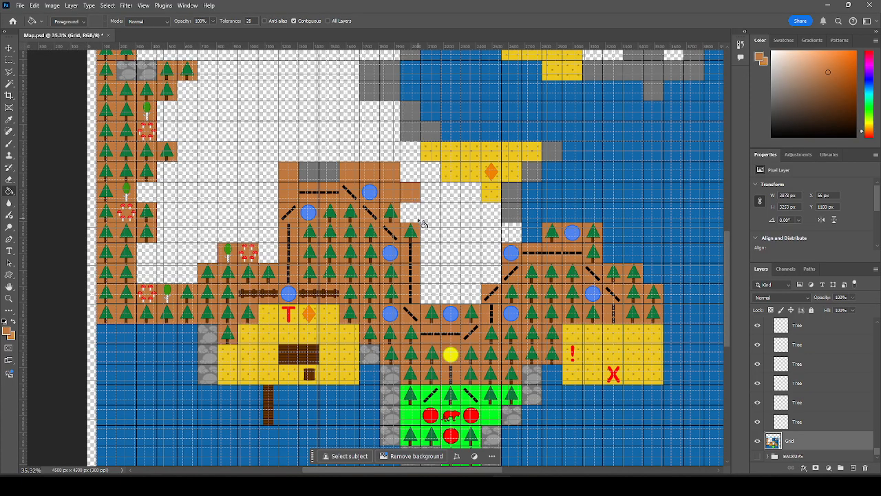
pyautogui.click(417, 218)
pyautogui.click(427, 216)
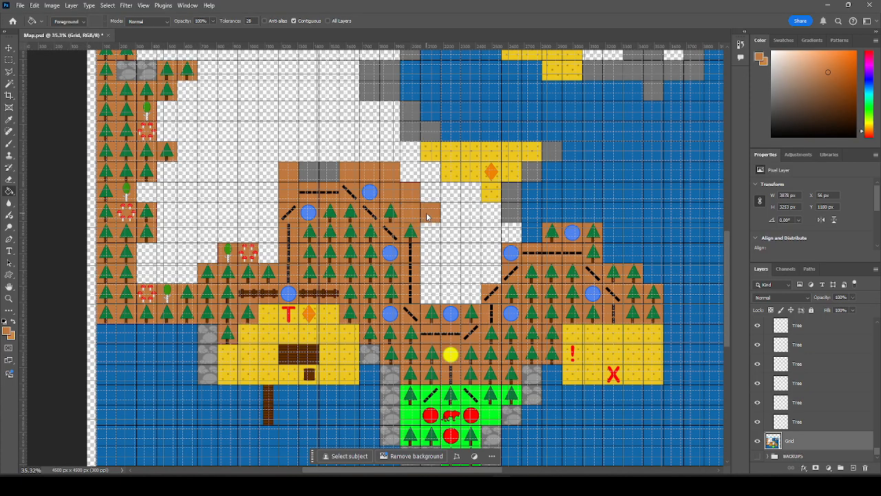
# Fill the column of cells east of the loop's long vertical path and the two adjoining cells at its south end with brown.
pyautogui.click(434, 296)
pyautogui.click(435, 275)
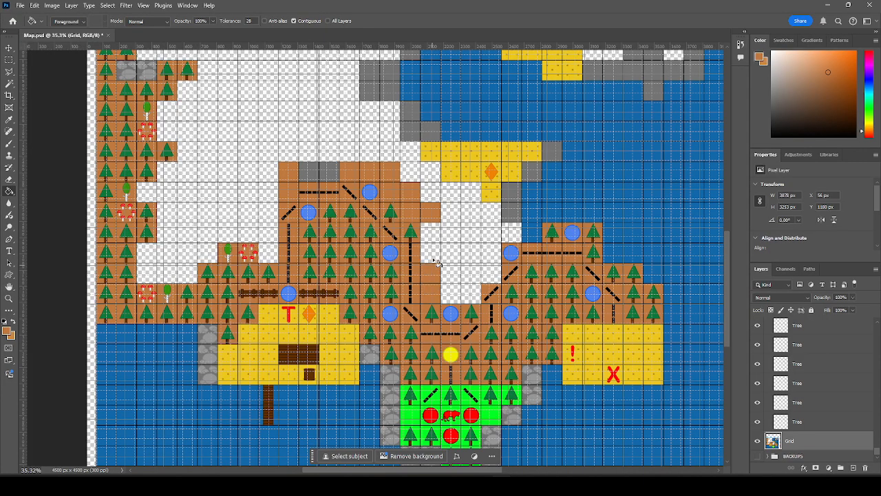
pyautogui.click(435, 257)
pyautogui.click(436, 238)
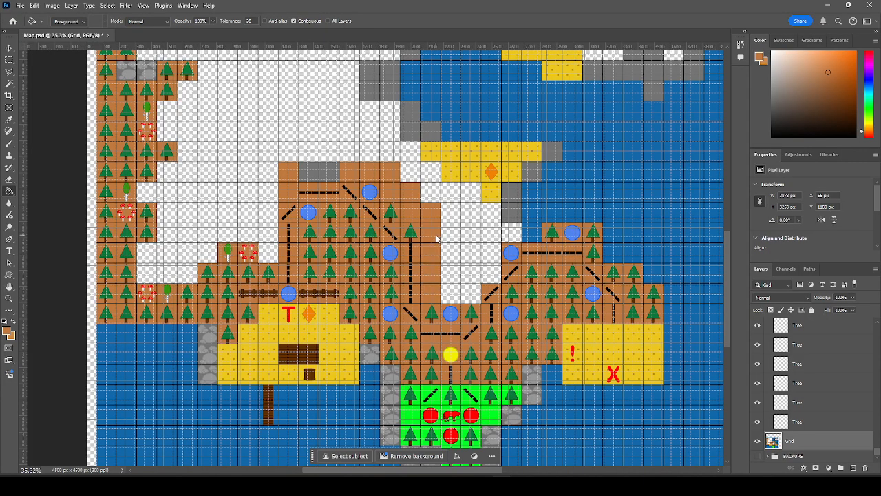
pyautogui.click(456, 293)
pyautogui.click(470, 292)
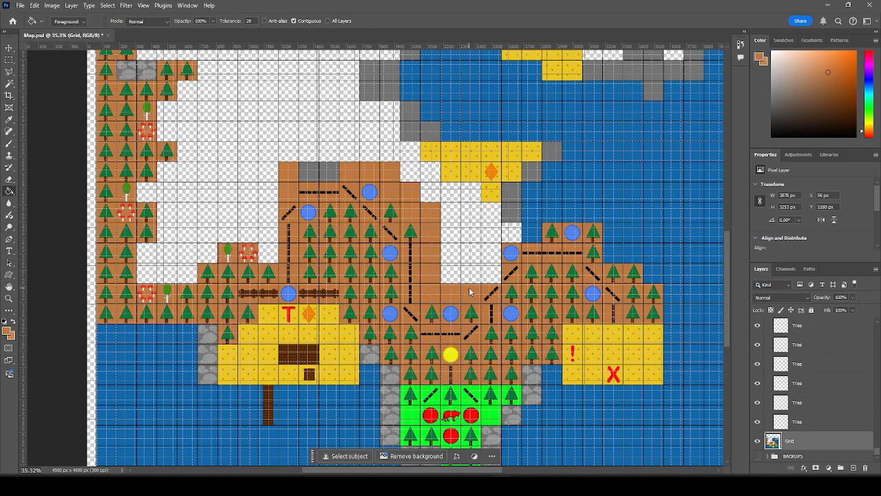
# Fill the stepped block of transparent cells northwest of the eastern diagonal path with brown, keeping the narrow column beside it empty.
pyautogui.click(477, 275)
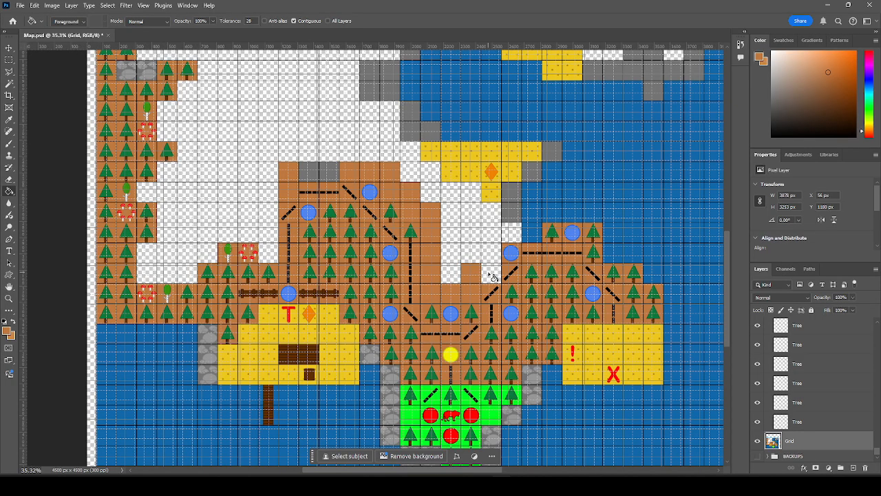
pyautogui.click(494, 277)
pyautogui.click(491, 258)
pyautogui.click(475, 259)
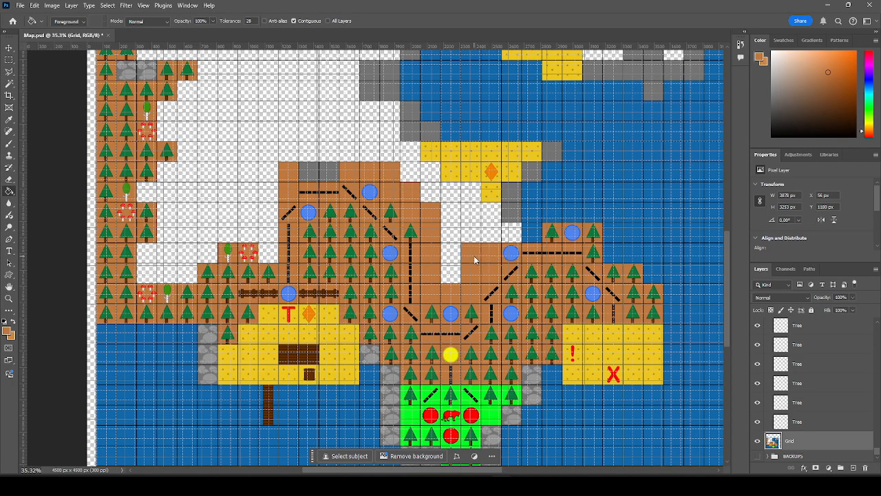
pyautogui.click(508, 238)
pyautogui.click(490, 236)
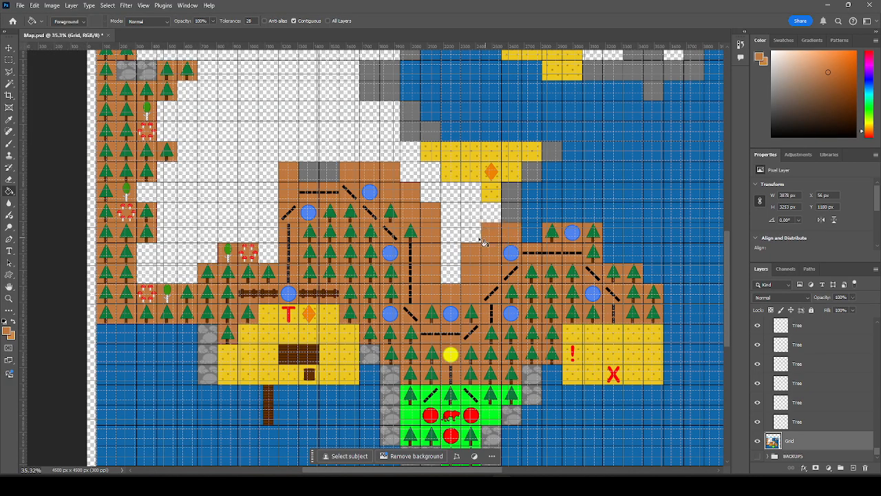
pyautogui.click(470, 239)
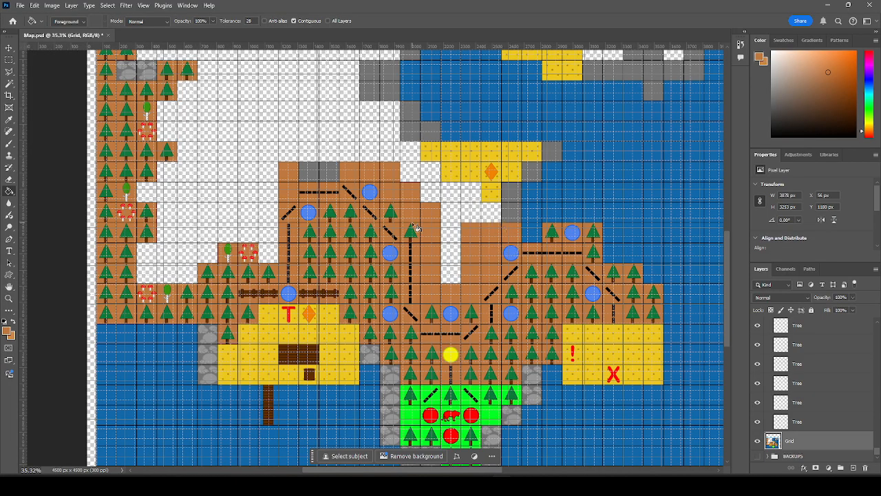
# Collapse the Tree layer group, clear the layer selection and save the map.
pyautogui.scroll(3, 291, 192)
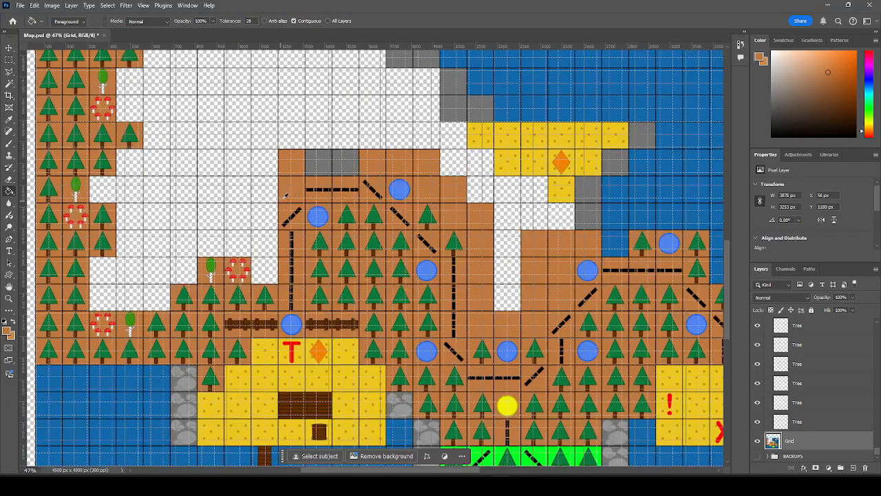
pyautogui.scroll(2, 290, 192)
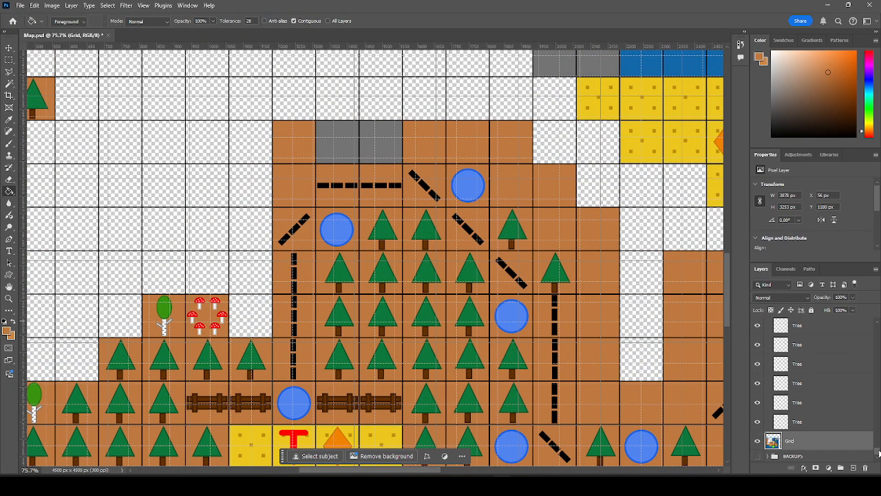
pyautogui.scroll(-2, 877, 387)
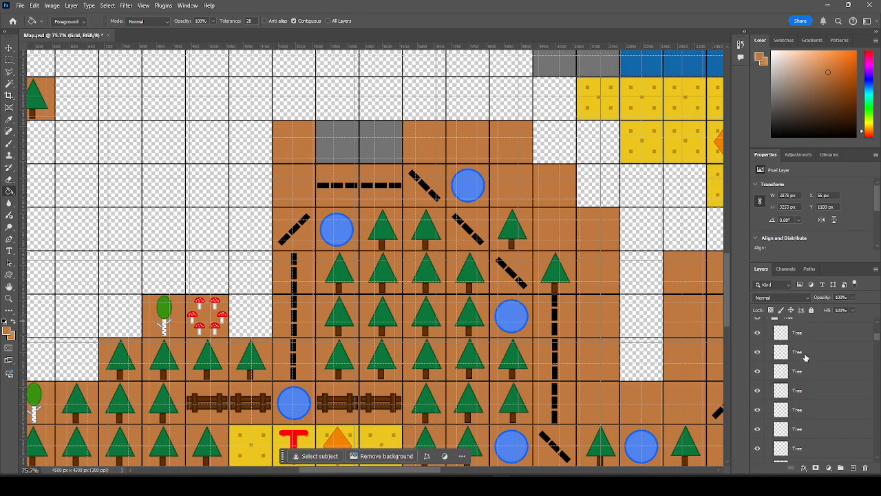
pyautogui.scroll(2, 781, 367)
pyautogui.click(767, 352)
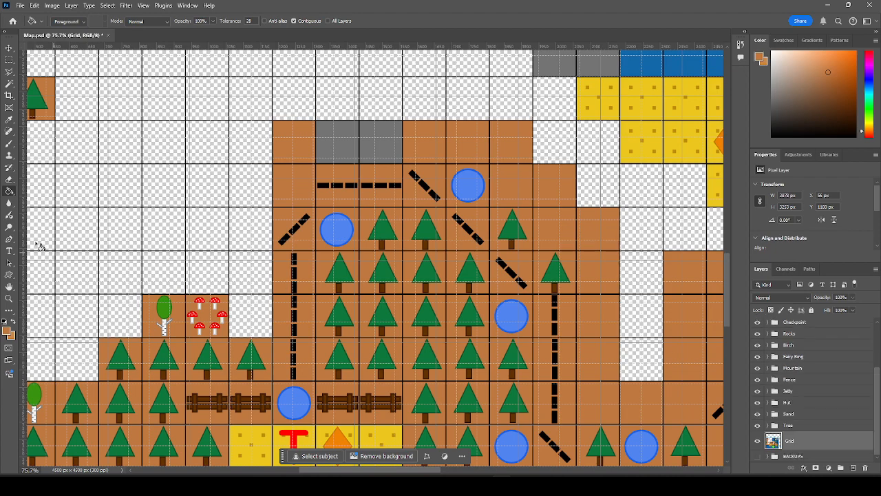
pyautogui.click(9, 48)
pyautogui.scroll(3, 826, 367)
pyautogui.click(826, 367)
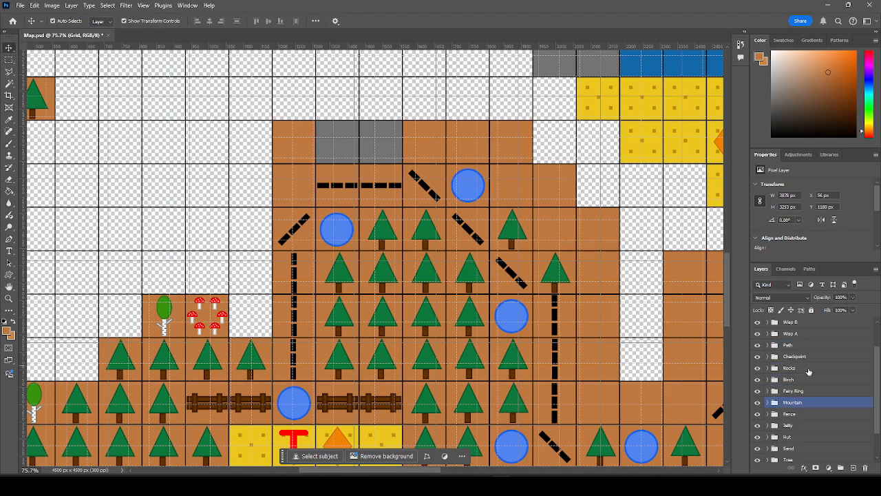
pyautogui.scroll(3, 829, 381)
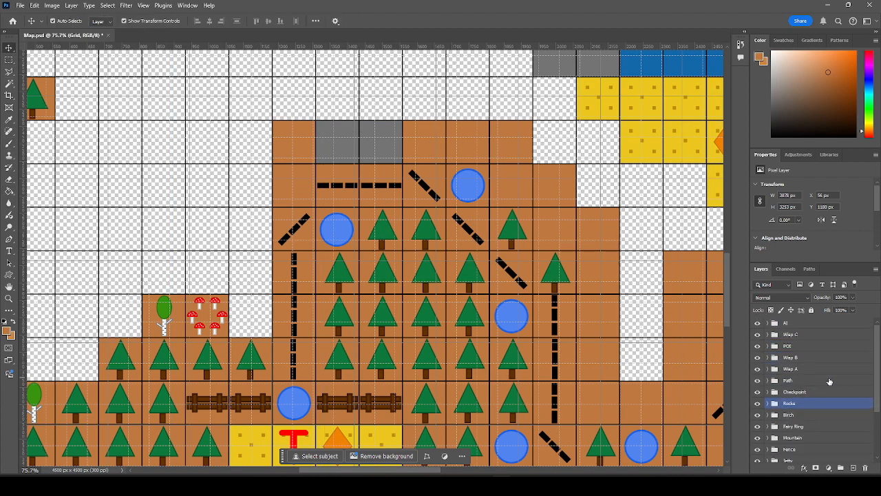
pyautogui.click(213, 148)
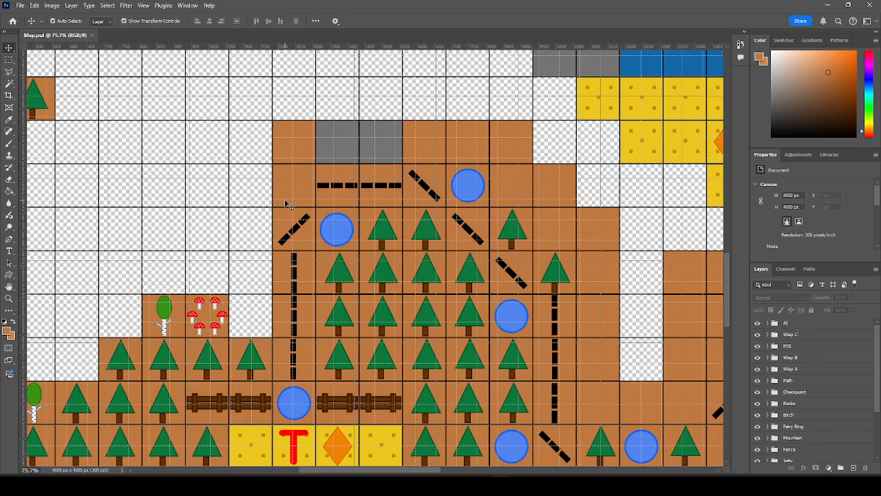
# Set up the Line tool with no stroke and a white fill.
pyautogui.scroll(1, 274, 182)
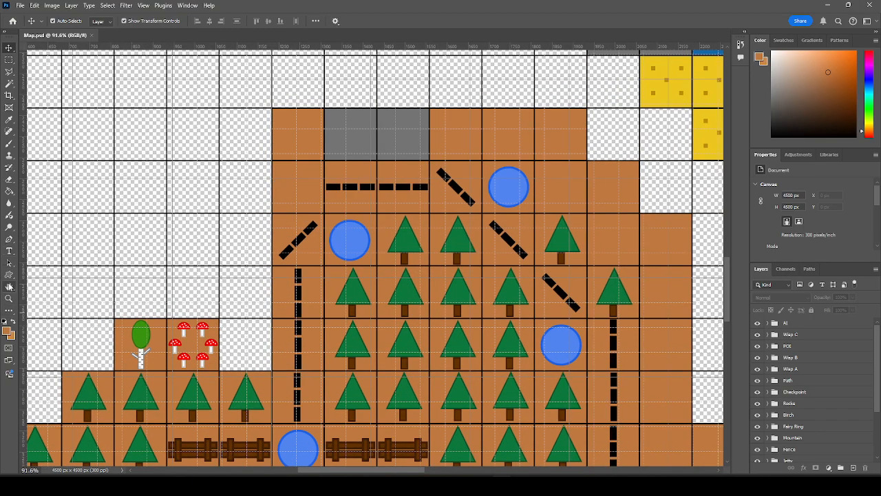
pyautogui.moveTo(10, 275); pyautogui.dragTo(42, 312)
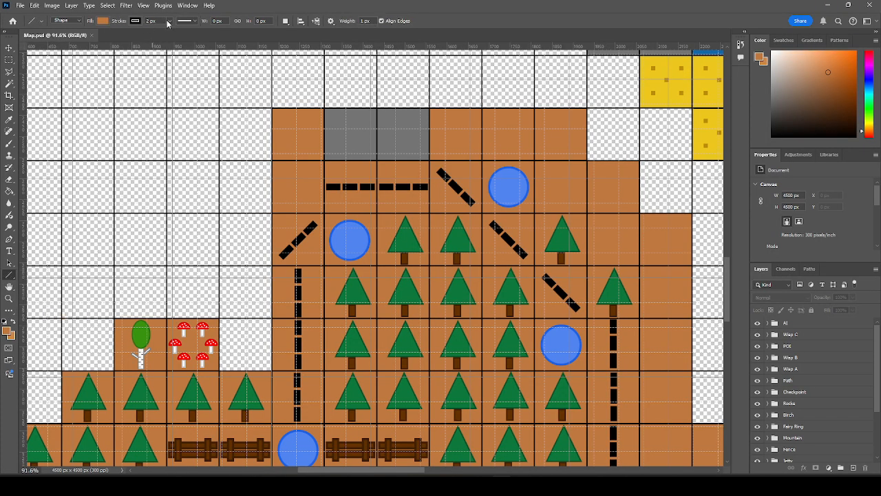
pyautogui.click(136, 21)
pyautogui.click(85, 39)
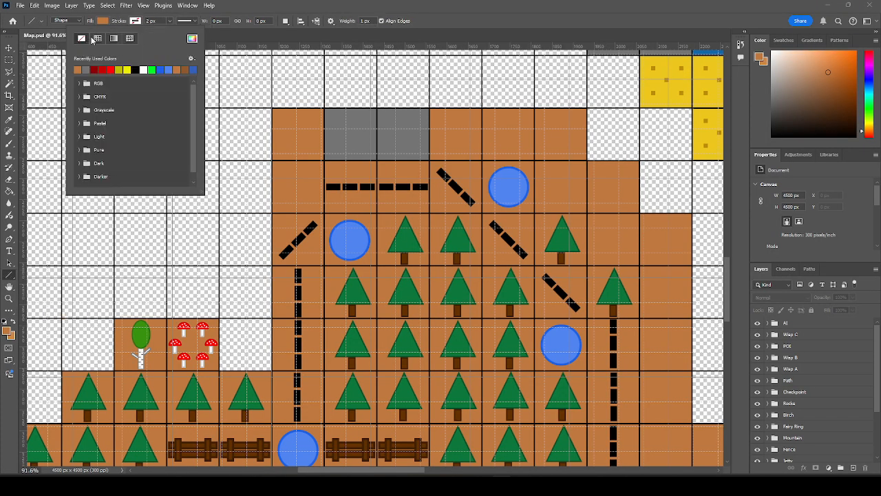
pyautogui.click(103, 22)
pyautogui.click(112, 69)
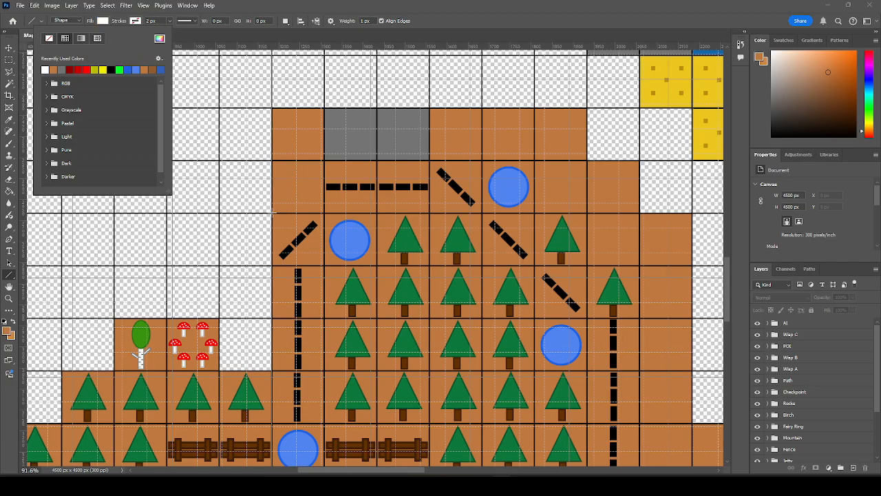
# Draw a horizontal white line about 118 px long and 9 px thick along the north edge of the loop's northwest diagonal path cell.
pyautogui.moveTo(273, 213); pyautogui.dragTo(324, 213)
pyautogui.scroll(5, 300, 213)
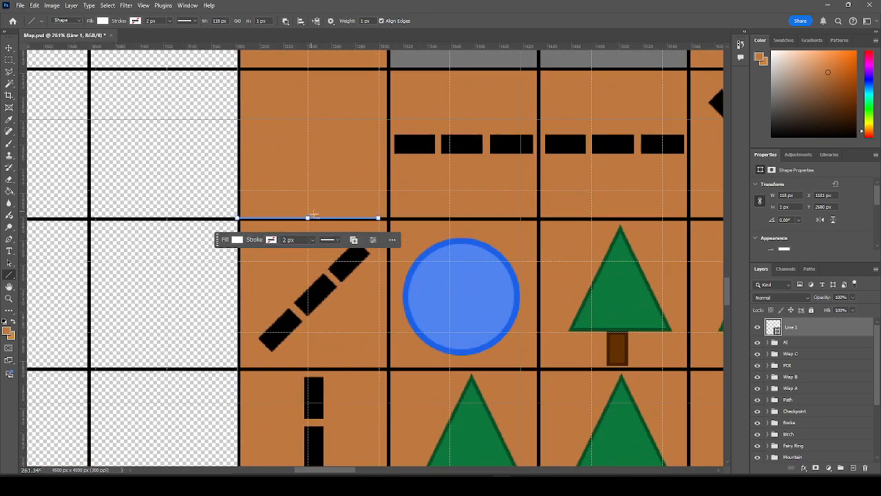
pyautogui.scroll(2, 312, 214)
pyautogui.moveTo(306, 217)
pyautogui.mouseDown()
pyautogui.moveTo(307, 209)
pyautogui.moveTo(306, 224)
pyautogui.mouseUp()
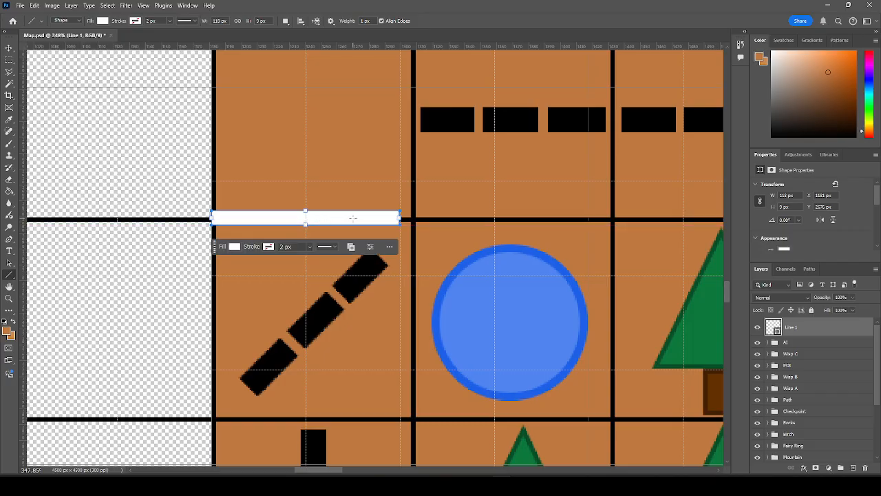
# Shift the white line onto the grid line and stretch it to 122 px wide so it spans the cell.
pyautogui.click(13, 49)
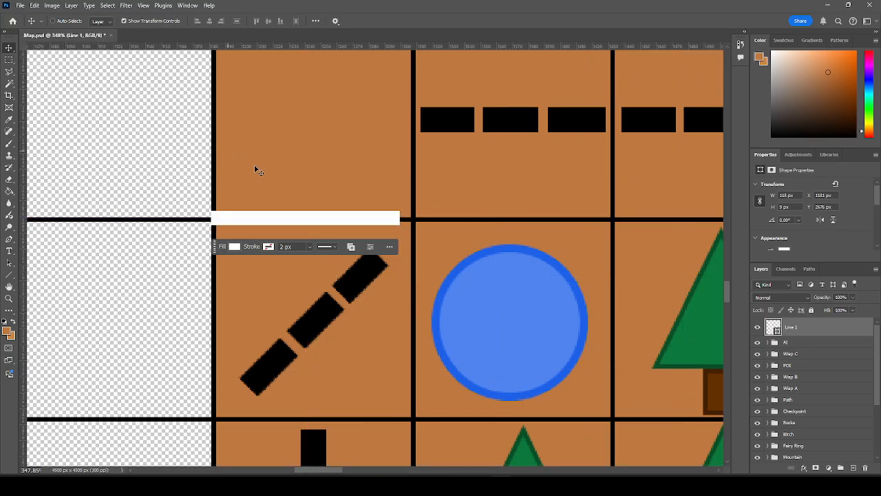
pyautogui.moveTo(344, 219); pyautogui.dragTo(351, 221)
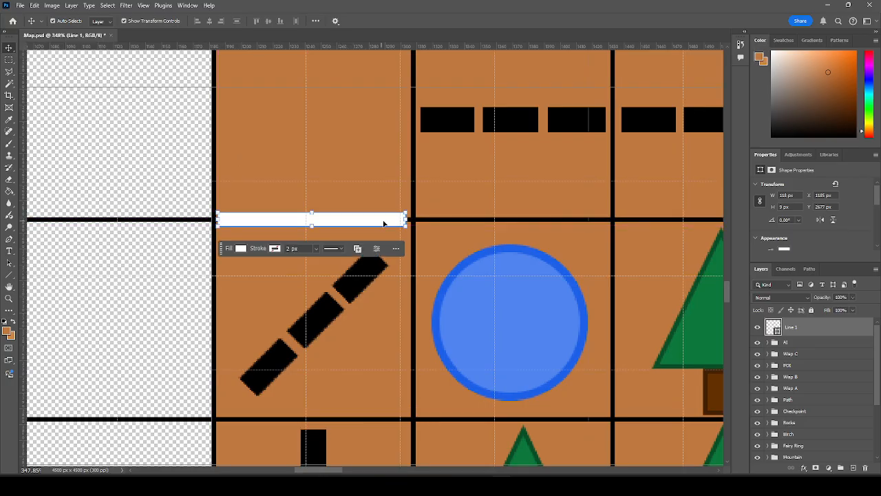
pyautogui.hotkey('ctrl', 't')
pyautogui.moveTo(406, 219); pyautogui.dragTo(410, 219)
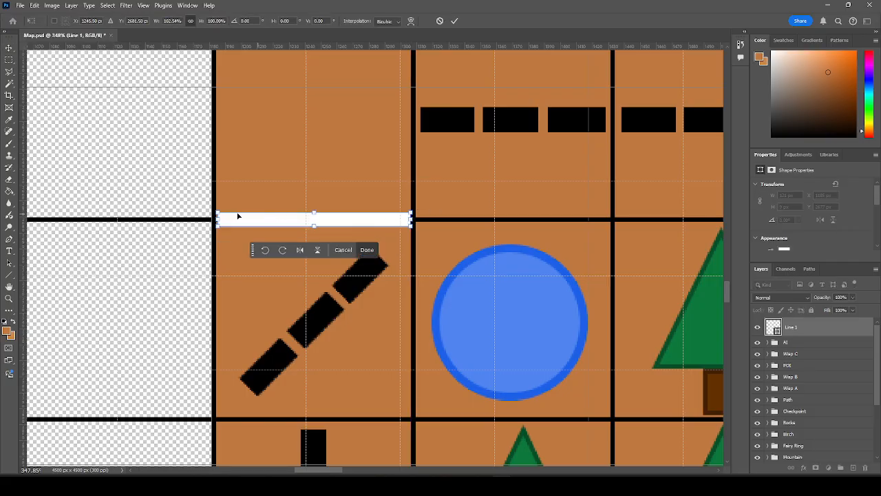
pyautogui.moveTo(215, 219); pyautogui.dragTo(215, 219)
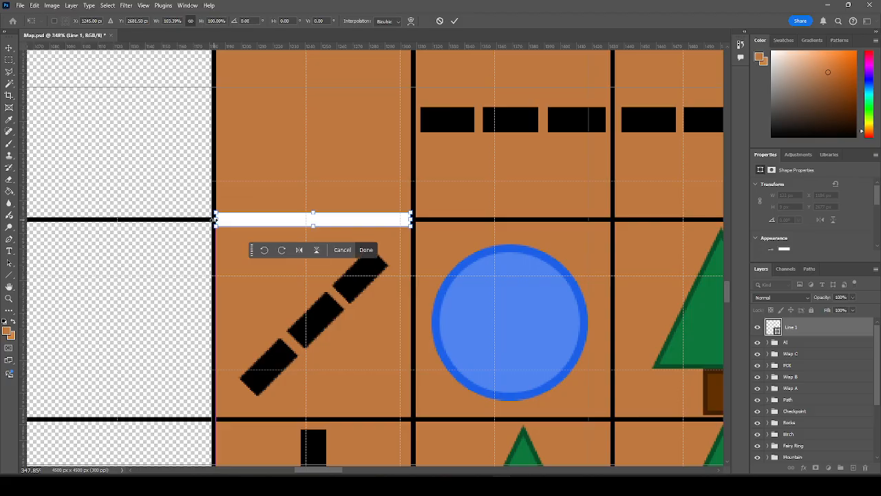
pyautogui.scroll(-5, 183, 228)
pyautogui.scroll(-3, 412, 247)
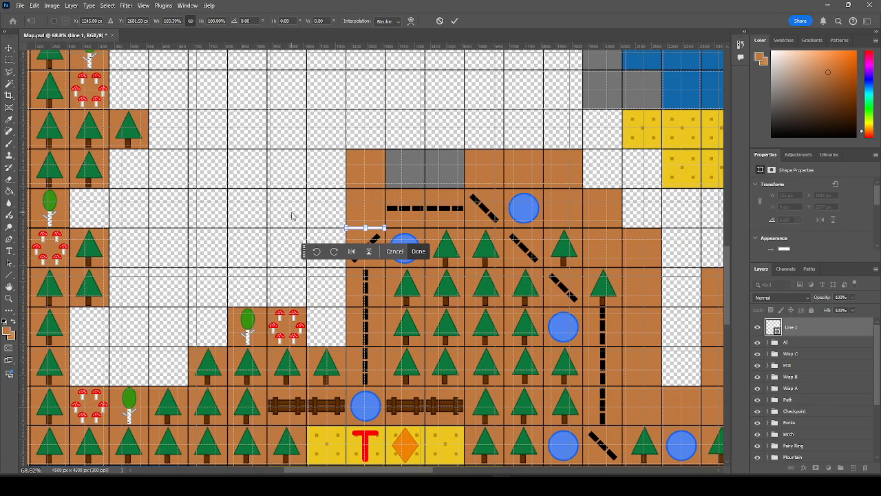
pyautogui.click(419, 251)
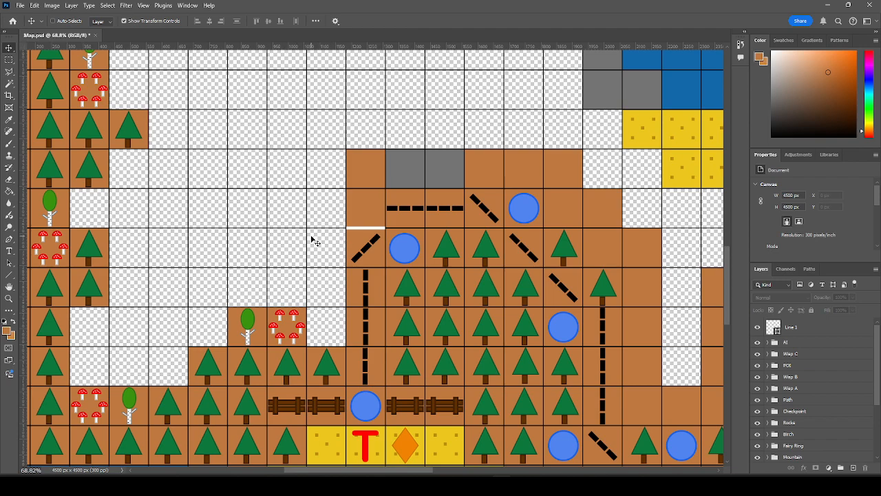
# Rename the white line's layer as Boundary, with the grid shown.
pyautogui.hotkey('ctrl', "'")
pyautogui.hotkey('ctrl', "'")
pyautogui.hotkey('ctrl', "'")
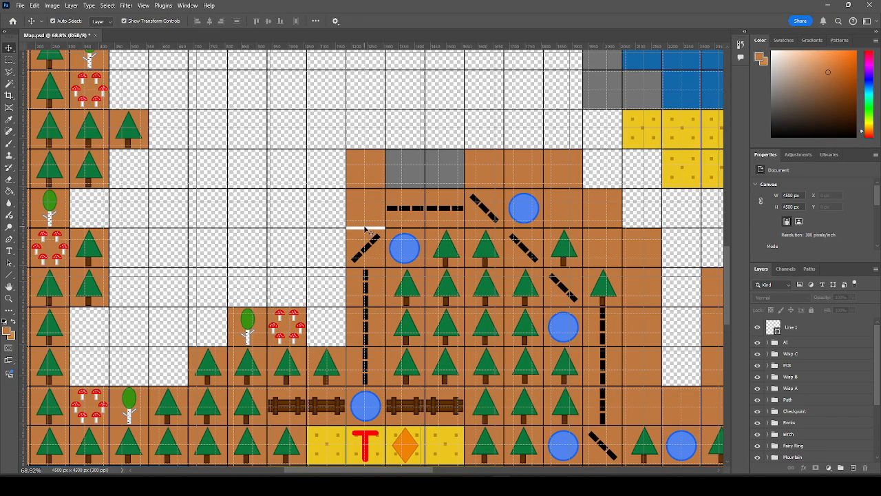
pyautogui.click(799, 333)
pyautogui.doubleClick(798, 332)
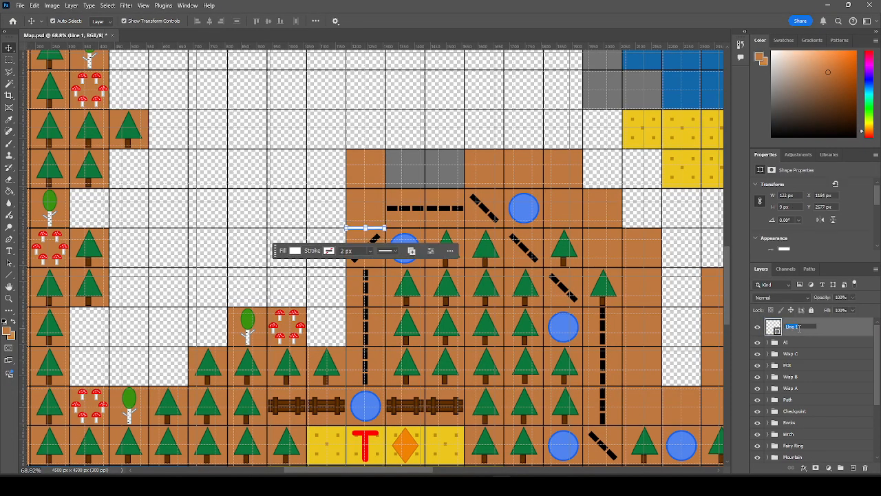
pyautogui.press('Return')
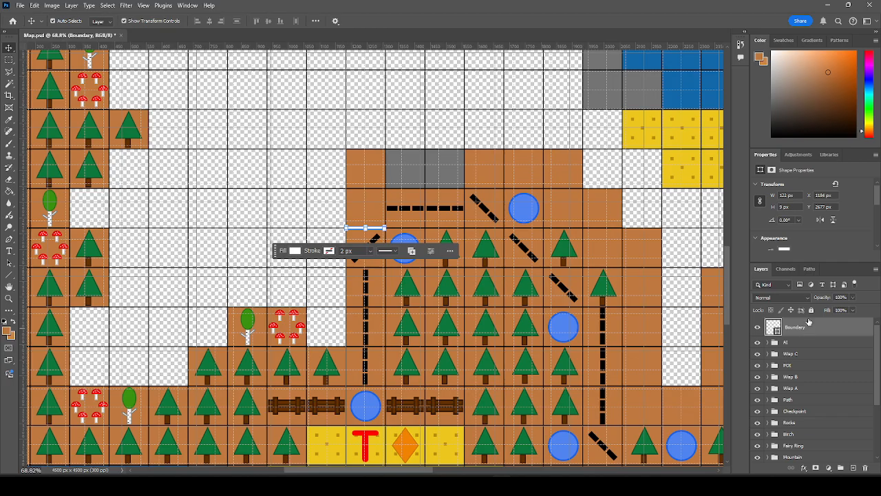
# Duplicate the Boundary layer and name the copy Boundary BACKUP.
pyautogui.doubleClick(808, 326)
pyautogui.press('Return')
pyautogui.hotkey('ctrl', 'v')
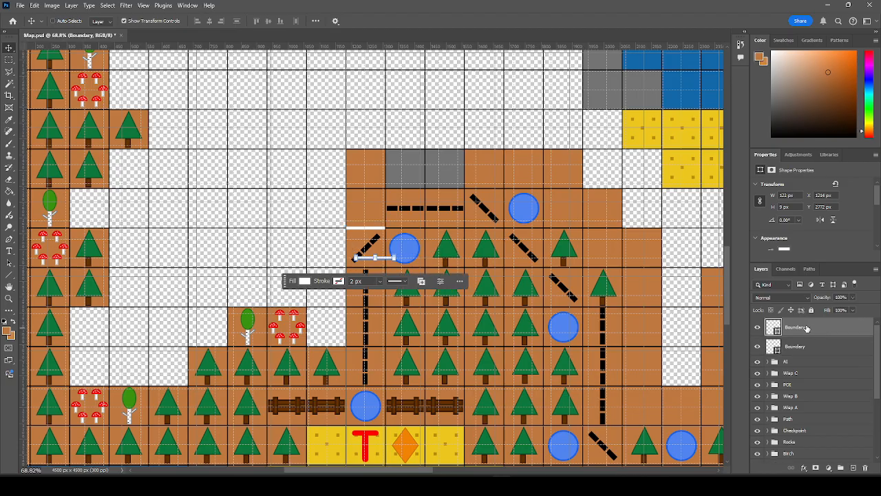
pyautogui.write('CKUP')
pyautogui.press('Return')
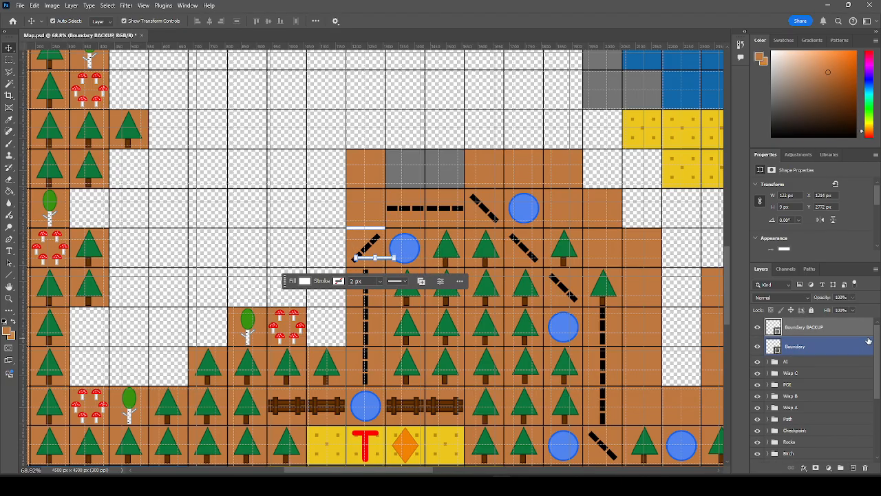
# Hide the Boundary BACKUP layer and move it into the BACKUPS group.
pyautogui.click(758, 327)
pyautogui.moveTo(784, 333)
pyautogui.mouseDown()
pyautogui.moveTo(786, 471)
pyautogui.moveTo(799, 459)
pyautogui.mouseUp()
pyautogui.scroll(5, 798, 368)
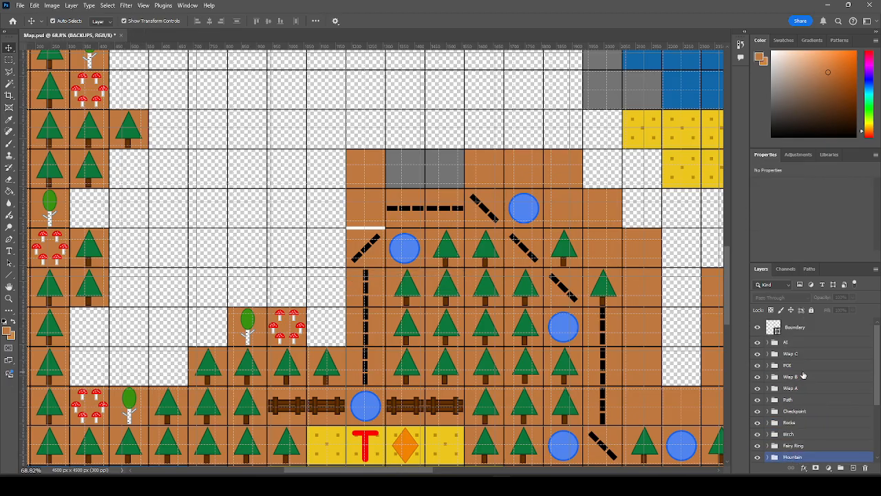
# Create a layer group named Boundary and put the Boundary line layer inside it.
pyautogui.click(795, 329)
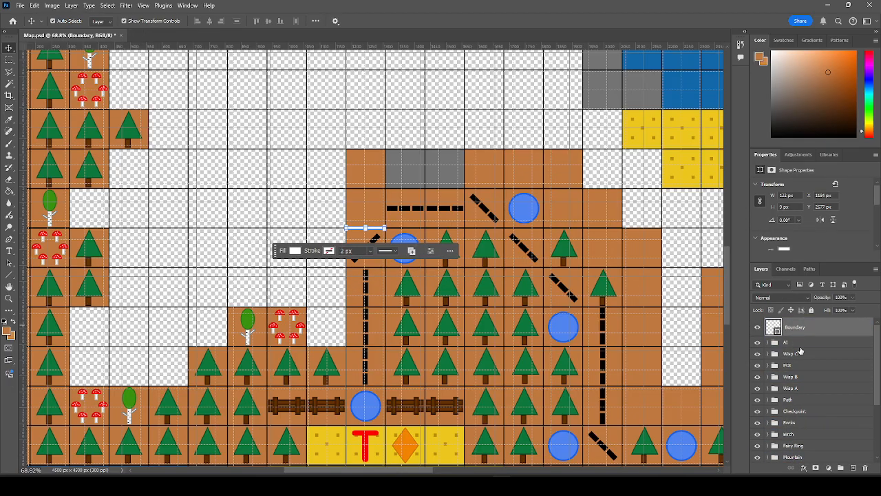
pyautogui.click(841, 468)
pyautogui.doubleClick(791, 323)
pyautogui.write('Boundary')
pyautogui.press('Return')
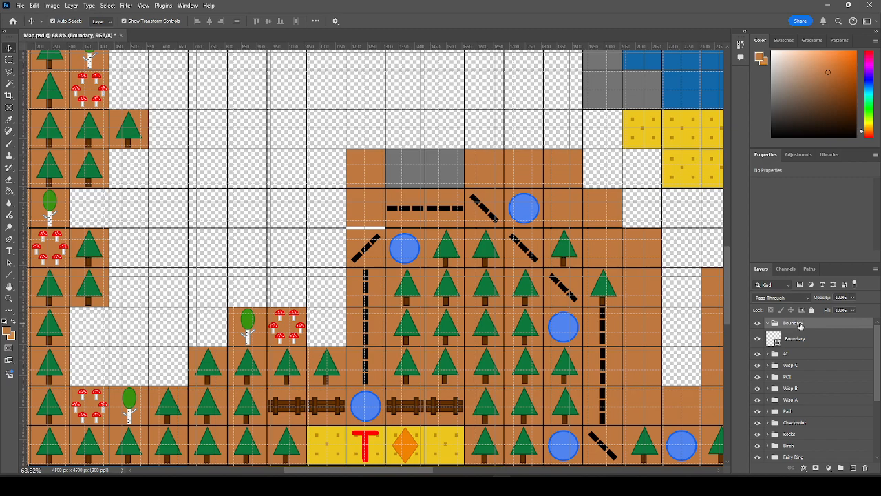
pyautogui.moveTo(800, 338); pyautogui.dragTo(799, 325)
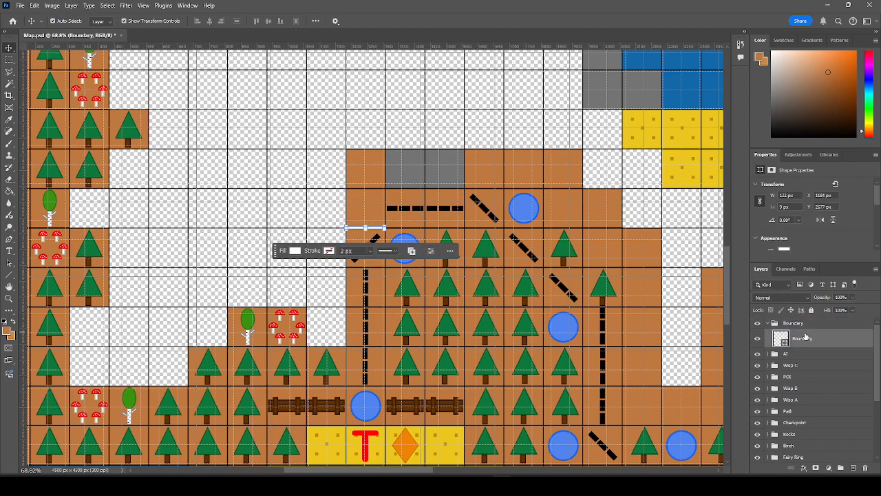
# Duplicate the boundary line, rotate the copy -90° and place it on the east edge of the brown cell above the first segment.
pyautogui.hotkey('ctrl', 'c')
pyautogui.hotkey('ctrl', 'v')
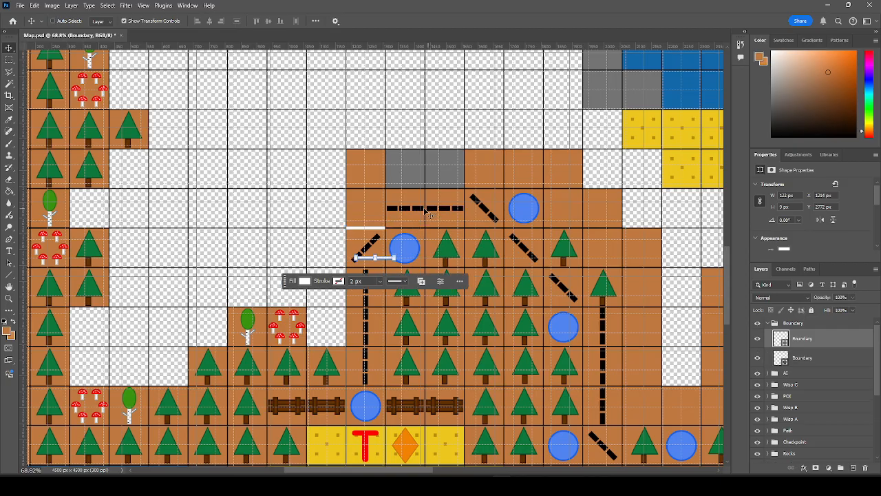
pyautogui.scroll(6, 376, 210)
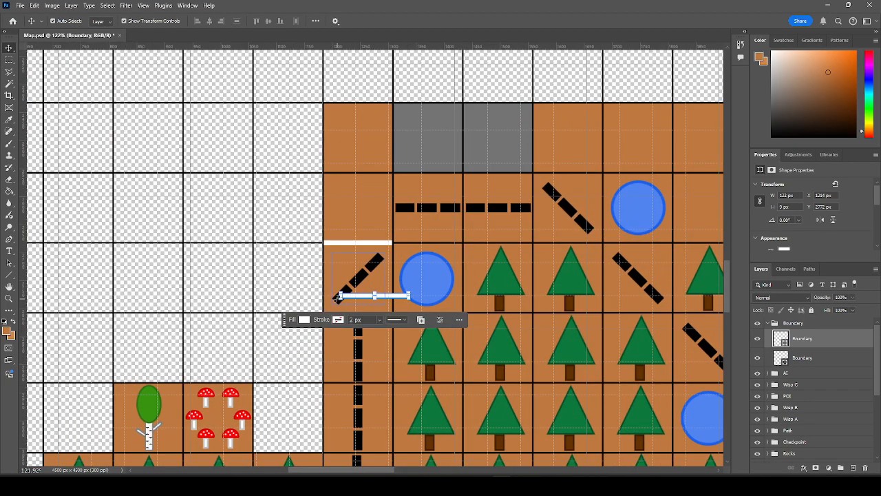
pyautogui.hotkey('ctrl', 't')
pyautogui.moveTo(335, 298); pyautogui.dragTo(377, 312)
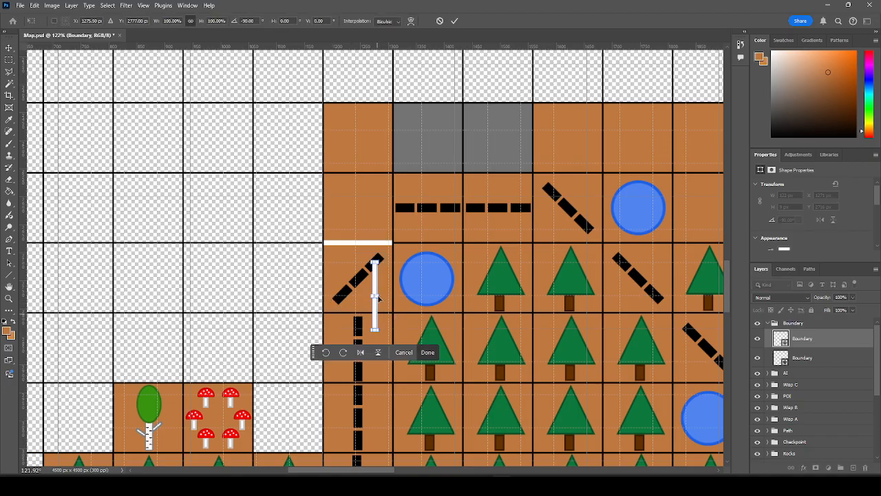
pyautogui.moveTo(374, 280); pyautogui.dragTo(373, 281)
pyautogui.moveTo(388, 205); pyautogui.dragTo(393, 195)
pyautogui.press('Return')
pyautogui.scroll(1, 394, 181)
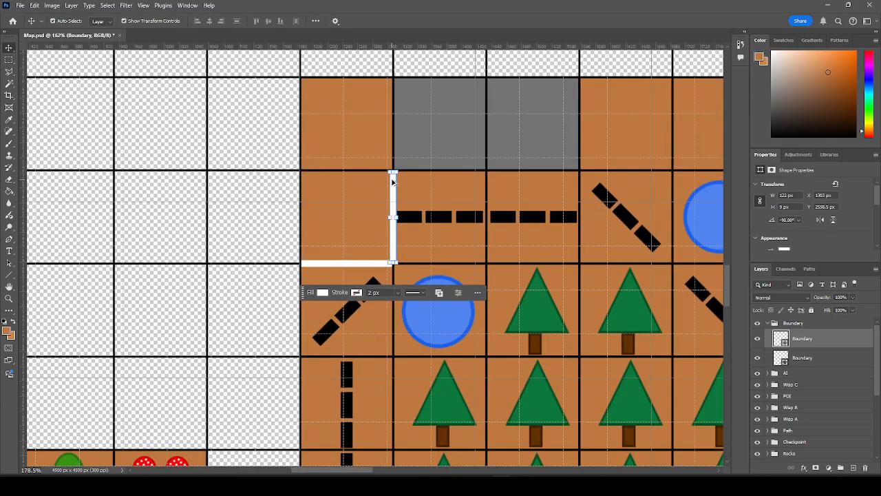
# Nudge the vertical boundary segment up 1 px to Y 2557.5 px and clear the layer selection.
pyautogui.scroll(3, 393, 180)
pyautogui.click(212, 195)
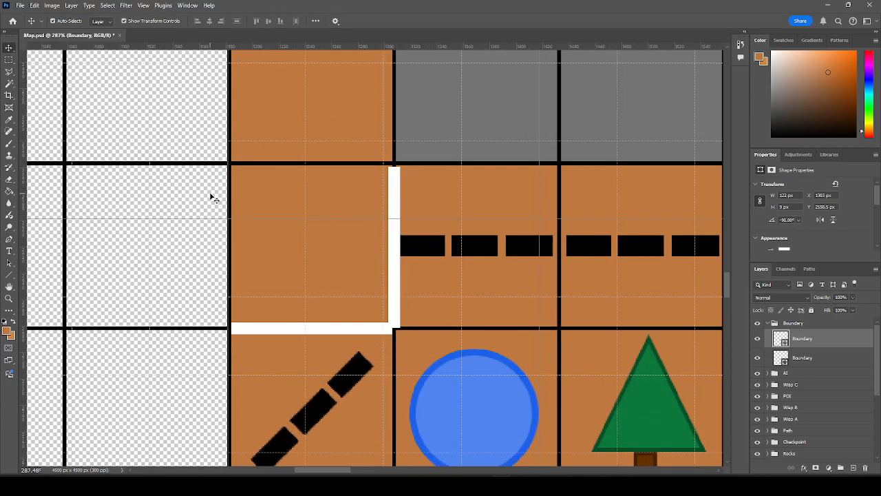
pyautogui.click(394, 209)
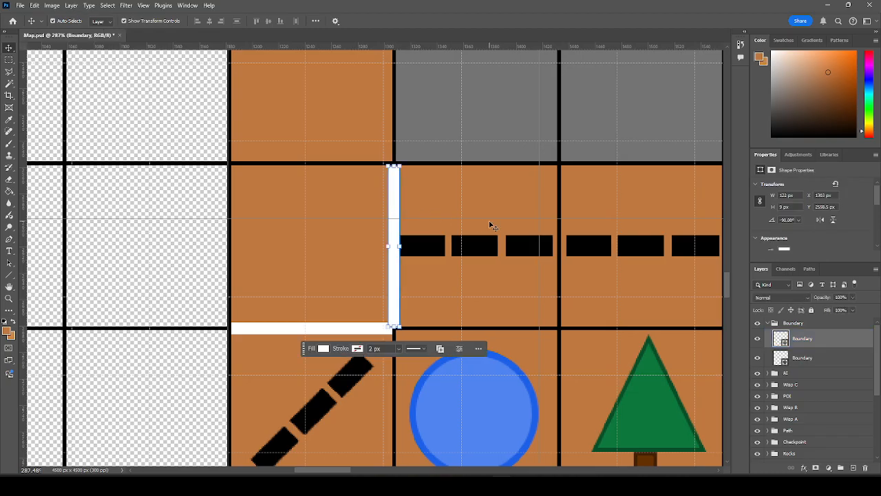
pyautogui.press('Up')
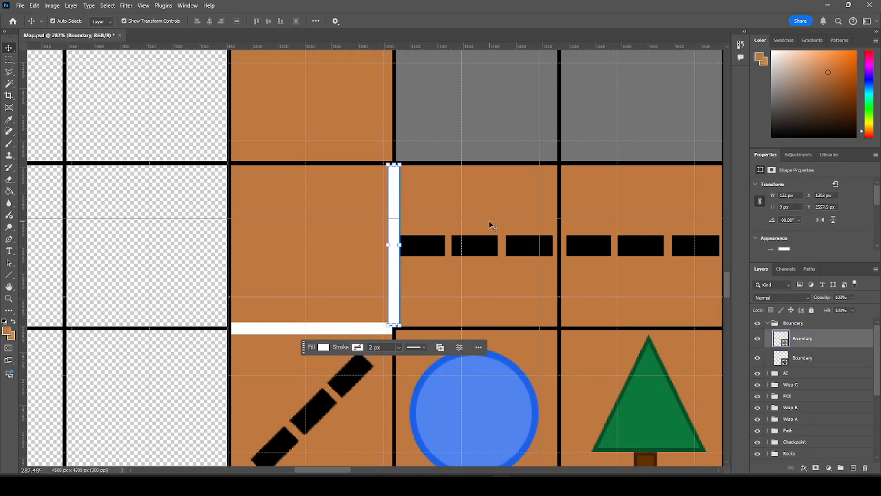
pyautogui.click(154, 235)
pyautogui.scroll(-4, 248, 278)
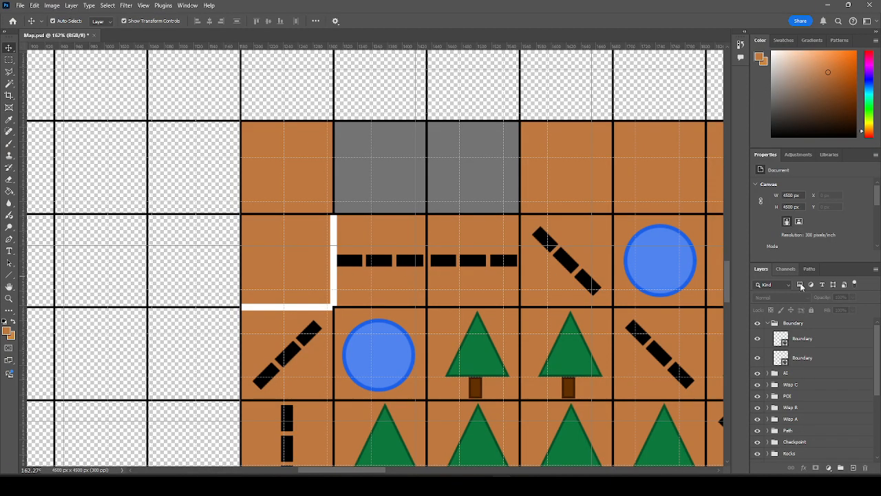
# Duplicate the vertical boundary segment, rotate the copy 90° and place it along the south edge of the western grey cell.
pyautogui.click(800, 339)
pyautogui.hotkey('ctrl', 'c')
pyautogui.hotkey('ctrl', 'v')
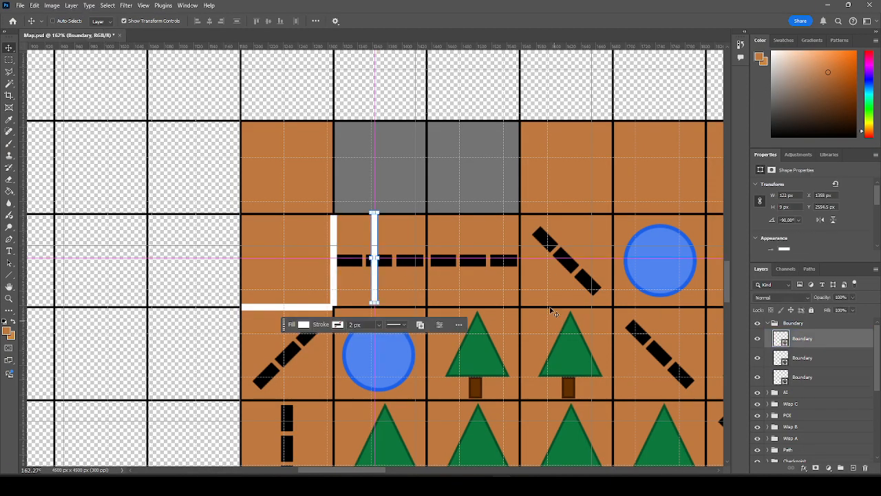
pyautogui.moveTo(385, 212); pyautogui.dragTo(407, 216)
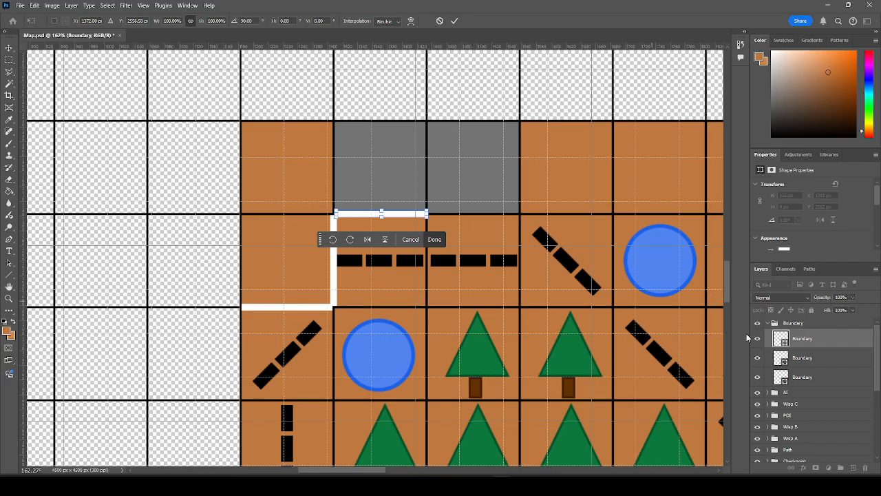
# Shift the new horizontal boundary segment west to X 1309 px, checking its alignment against the vertical segment.
pyautogui.click(805, 357)
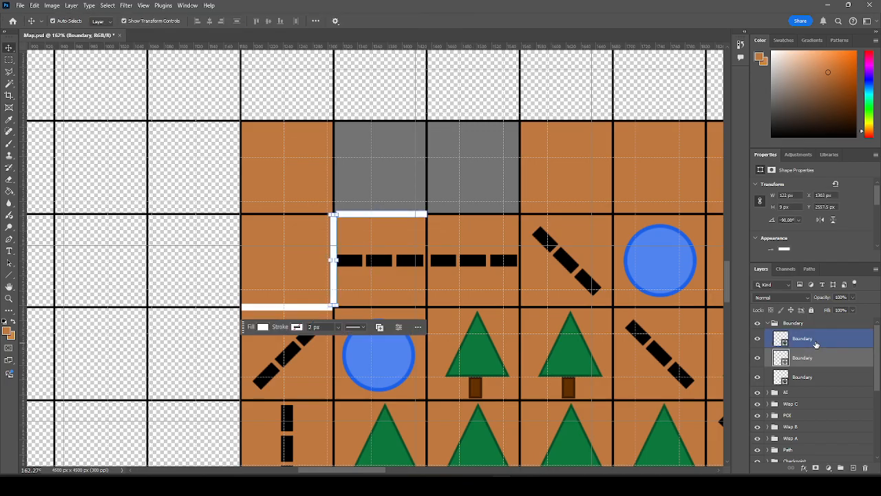
pyautogui.click(816, 345)
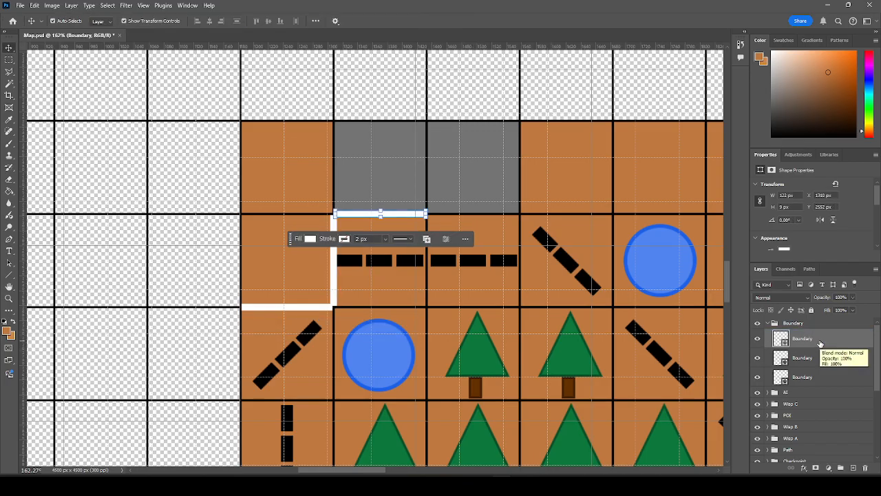
pyautogui.click(811, 359)
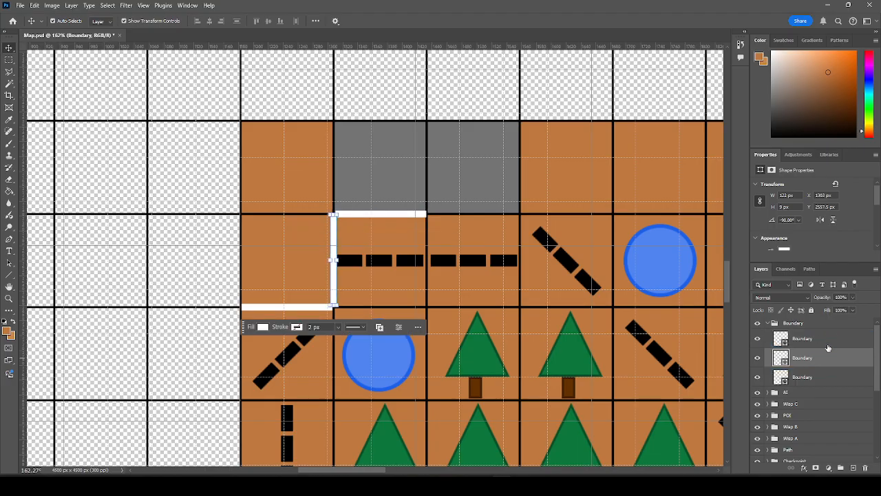
pyautogui.click(827, 347)
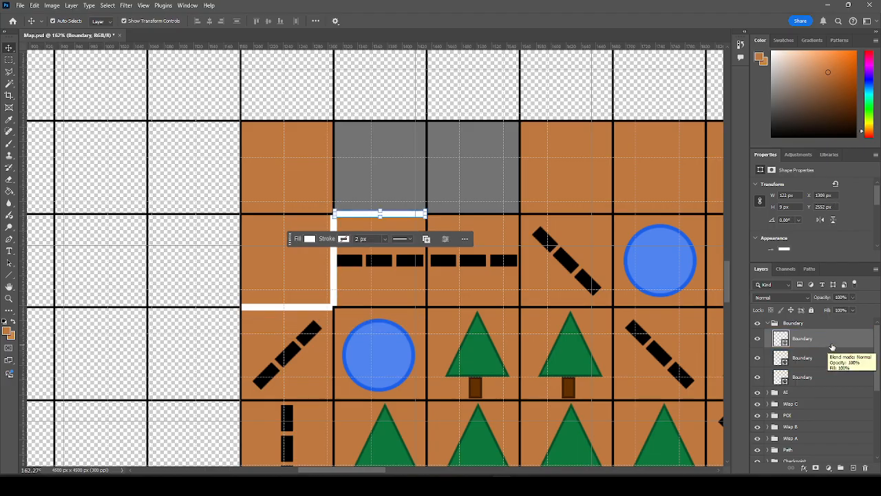
pyautogui.click(810, 359)
pyautogui.click(817, 345)
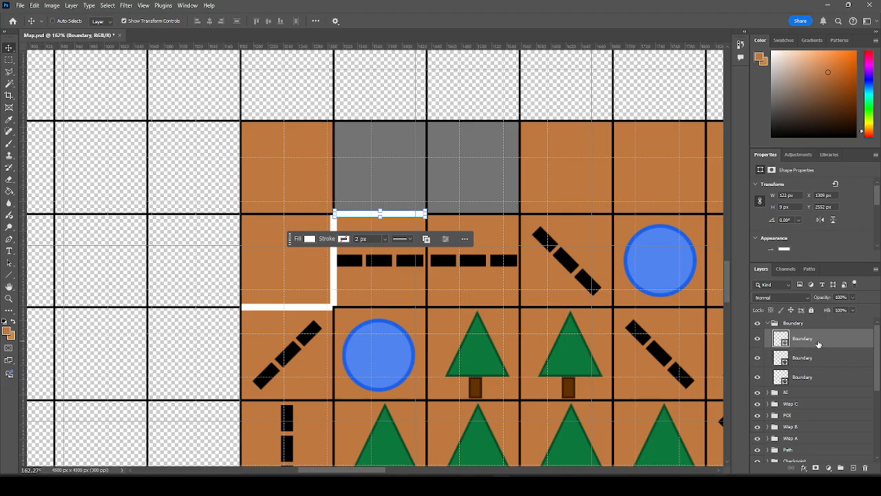
# Add two more horizontal boundary segments eastward, under the second grey cell and the adjoining brown cell, at X 1434 and 1559 px.
pyautogui.hotkey('ctrl', 'v')
pyautogui.moveTo(400, 255)
pyautogui.mouseDown()
pyautogui.moveTo(485, 234)
pyautogui.moveTo(500, 215)
pyautogui.mouseUp()
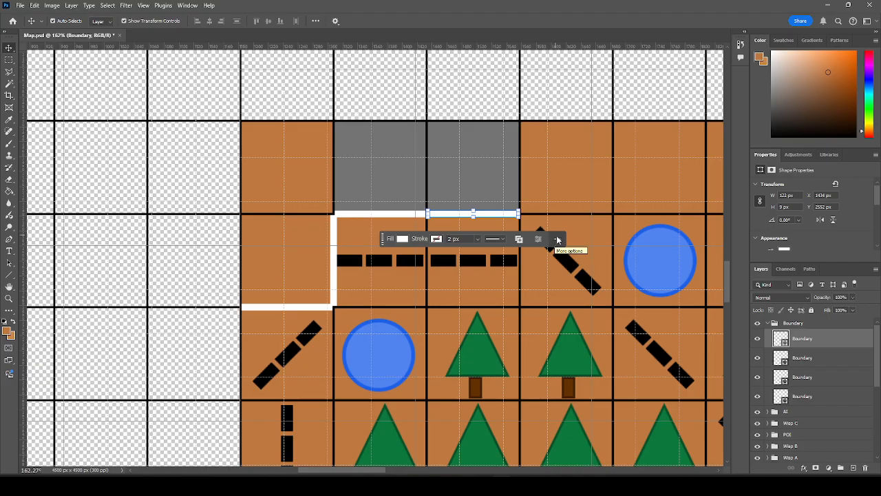
pyautogui.hscroll(3, 559, 245)
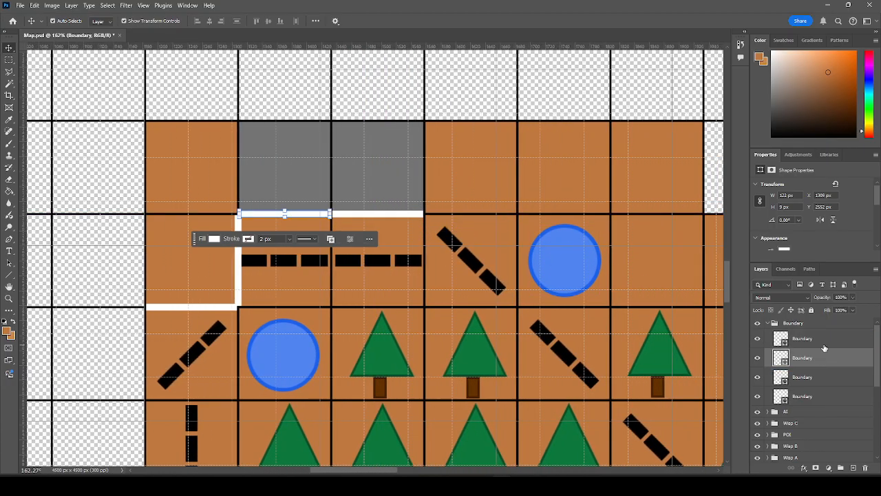
pyautogui.moveTo(405, 214); pyautogui.dragTo(497, 214)
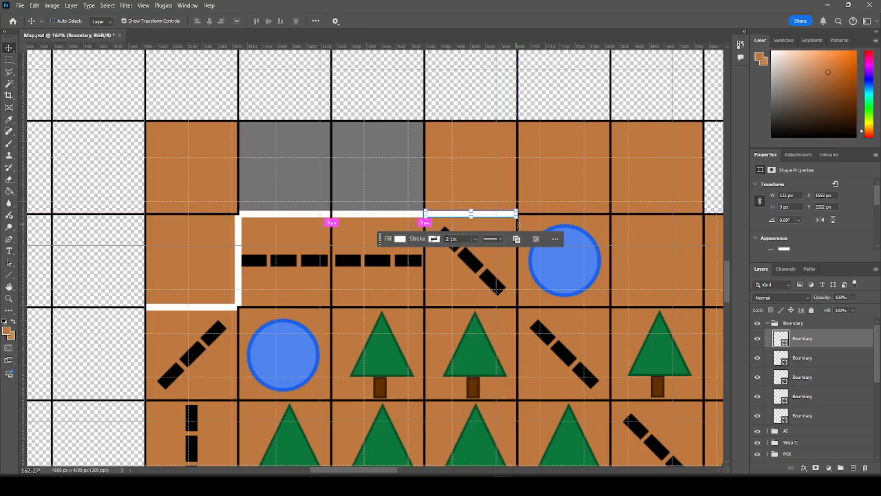
# Enclose the blue circle cell with a horizontal boundary segment at X 1684 px and a copied vertical segment along its east edge at X 1802 px.
pyautogui.hotkey('ctrl', 'v')
pyautogui.moveTo(395, 258)
pyautogui.mouseDown()
pyautogui.moveTo(588, 226)
pyautogui.moveTo(585, 218)
pyautogui.mouseUp()
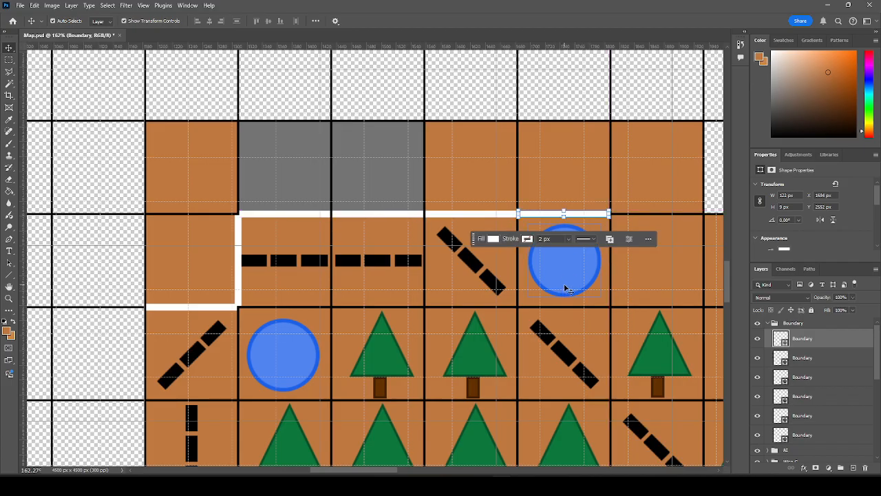
pyautogui.hscroll(4, 616, 257)
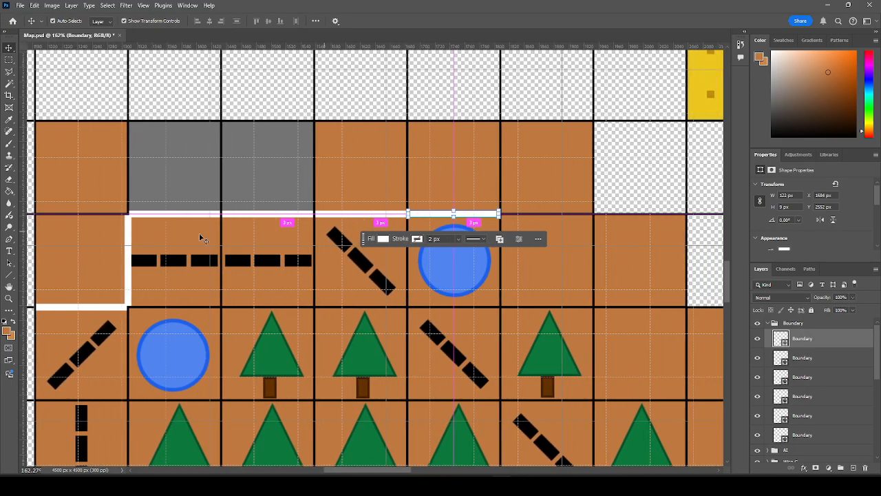
pyautogui.keyDown('ctrl'); pyautogui.click(128, 231); pyautogui.keyUp('ctrl')
pyautogui.hotkey('ctrl', 'c')
pyautogui.hotkey('ctrl', 'v')
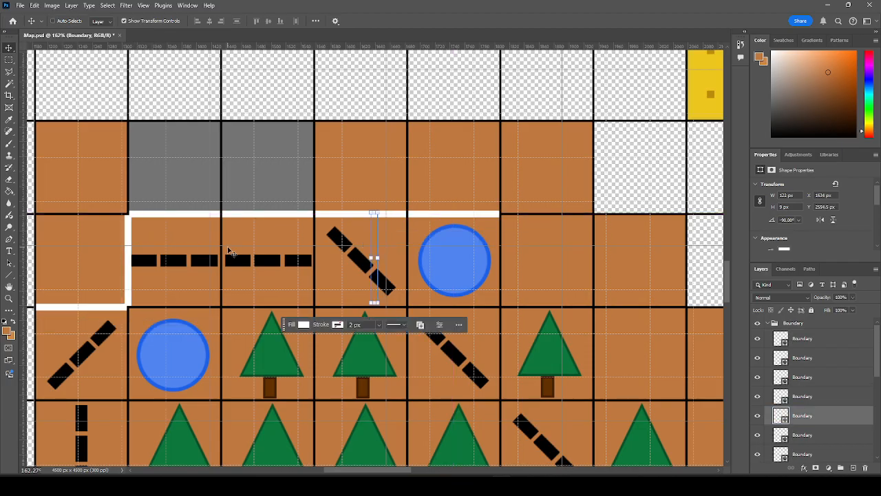
pyautogui.moveTo(375, 229); pyautogui.dragTo(501, 233)
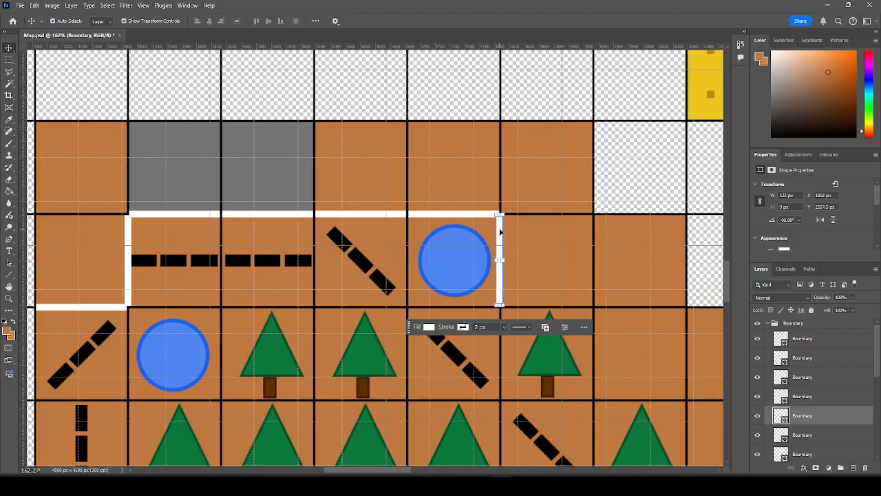
# Step the boundary southeast with a horizontal copy at X 1809 px, Y 2677 px and a vertical copy at X 1927 px, Y 2682.5 px.
pyautogui.keyDown('ctrl'); pyautogui.click(459, 219); pyautogui.keyUp('ctrl')
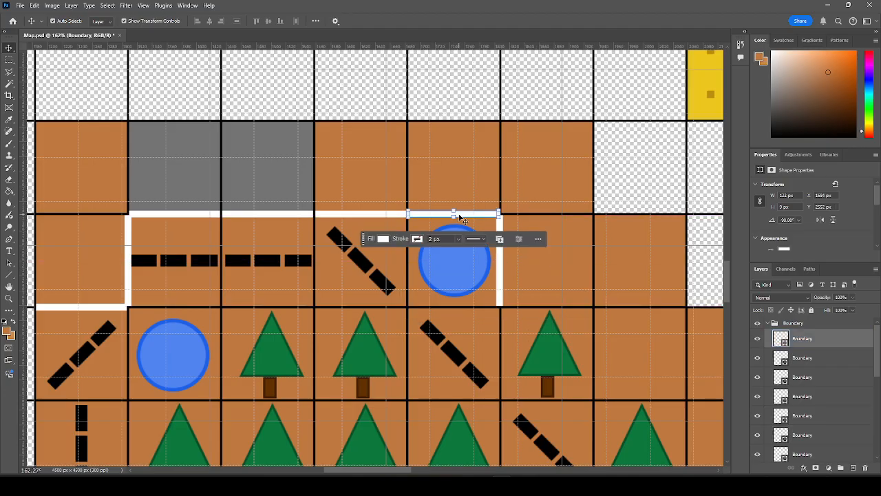
pyautogui.moveTo(484, 222)
pyautogui.mouseDown()
pyautogui.moveTo(498, 273)
pyautogui.moveTo(406, 264)
pyautogui.moveTo(508, 276)
pyautogui.moveTo(555, 309)
pyautogui.mouseUp()
pyautogui.scroll(-2, 547, 289)
pyautogui.hscroll(2, 481, 309)
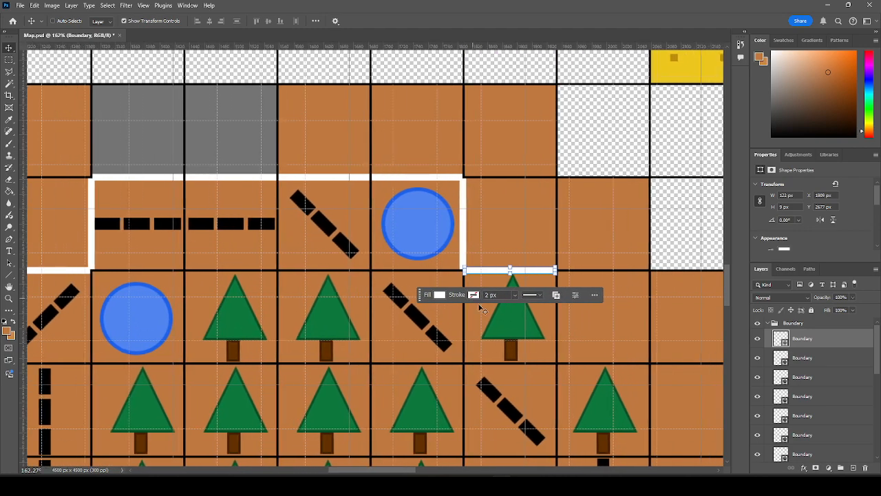
pyautogui.hscroll(1, 482, 310)
pyautogui.scroll(-2, 482, 310)
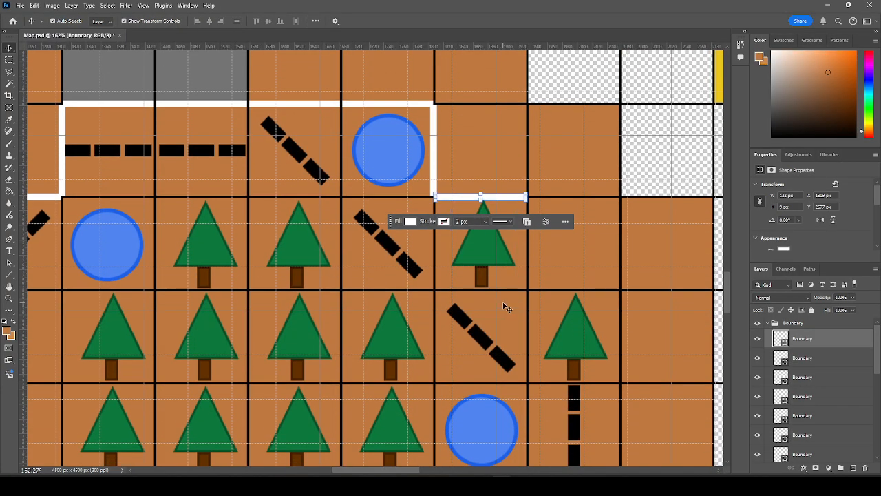
pyautogui.scroll(-1, 605, 267)
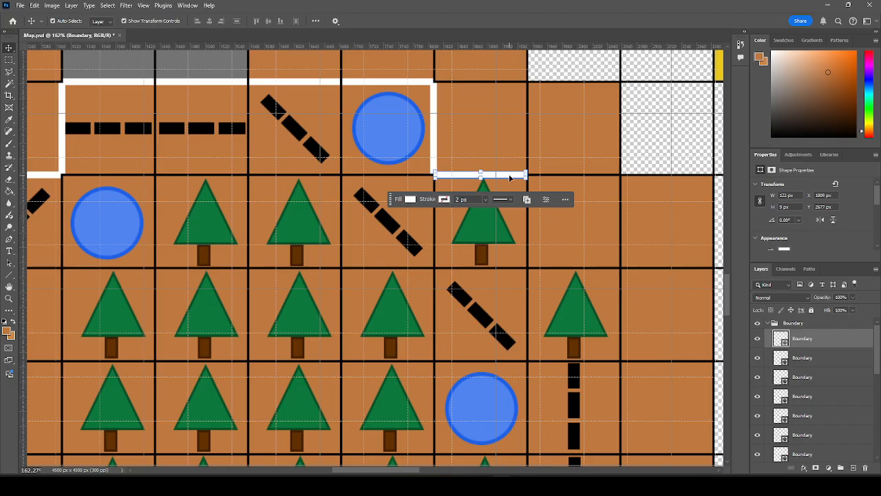
pyautogui.click(432, 127)
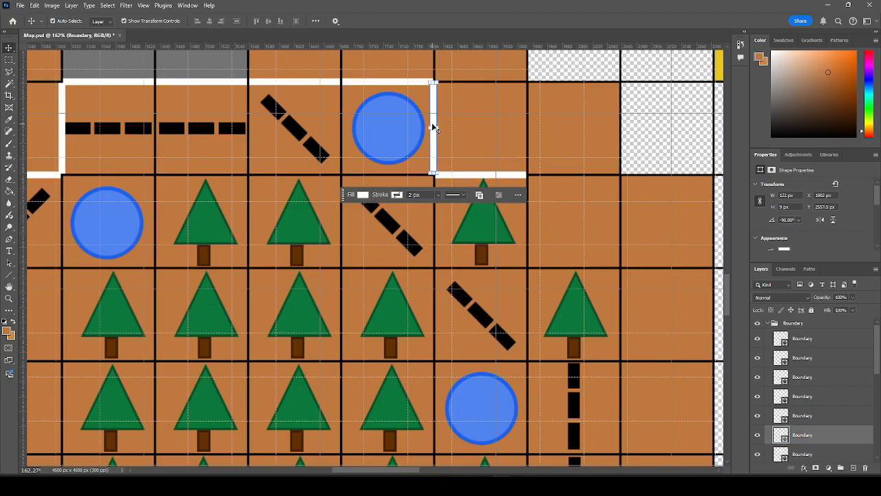
pyautogui.moveTo(433, 123)
pyautogui.mouseDown()
pyautogui.moveTo(373, 254)
pyautogui.moveTo(525, 216)
pyautogui.mouseUp()
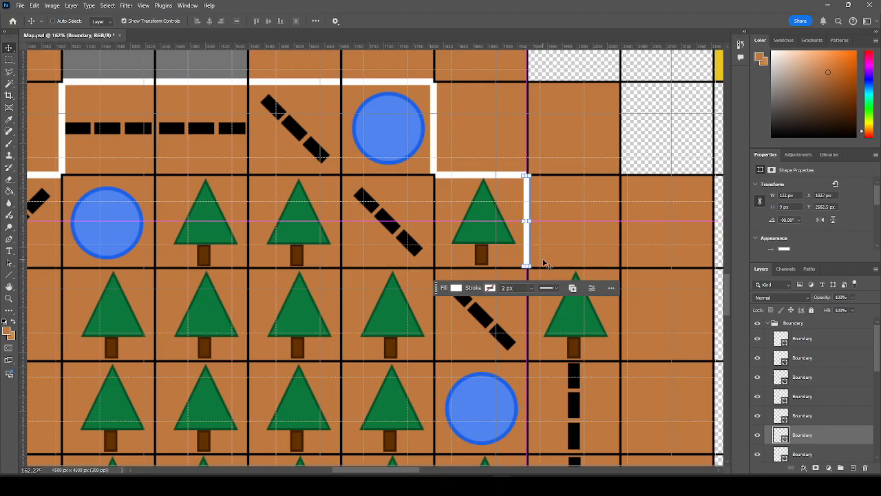
# Enclose the next tree cell diagonally southeast with a horizontal segment copy above it and a vertical one at X 2053 px, Y 2807.5 px.
pyautogui.click(494, 175)
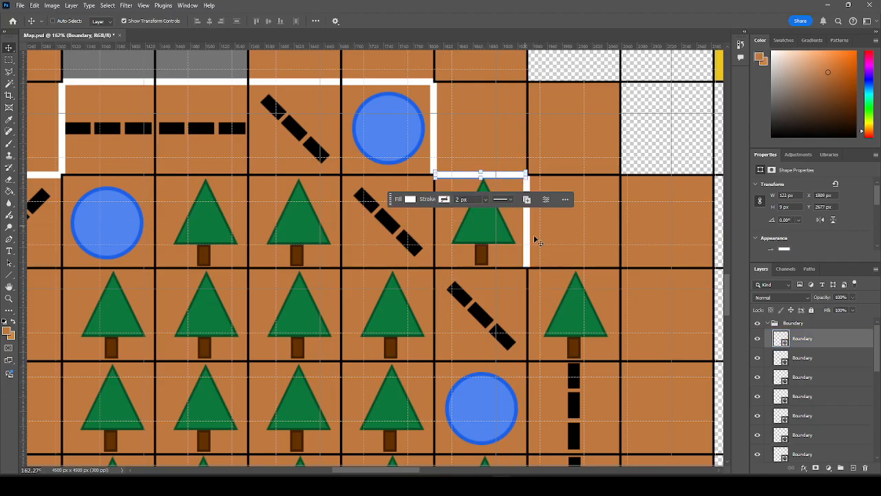
pyautogui.moveTo(513, 255); pyautogui.dragTo(594, 270)
pyautogui.click(528, 211)
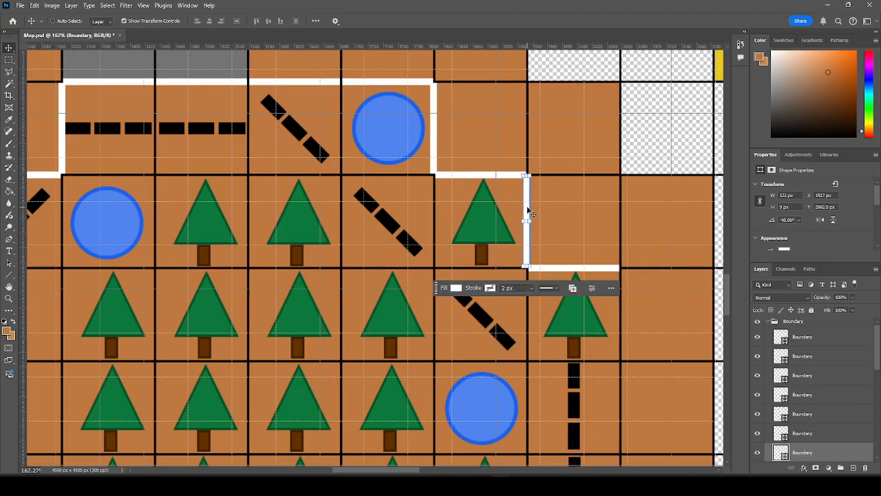
pyautogui.hotkey('ctrl', 'c')
pyautogui.hotkey('ctrl', 'v')
pyautogui.moveTo(377, 241); pyautogui.dragTo(622, 298)
# Examine the terrain and paths south and east of the boundary's end to judge where the outline should continue.
pyautogui.scroll(-3, 572, 286)
pyautogui.hscroll(3, 570, 284)
pyautogui.scroll(-5, 570, 285)
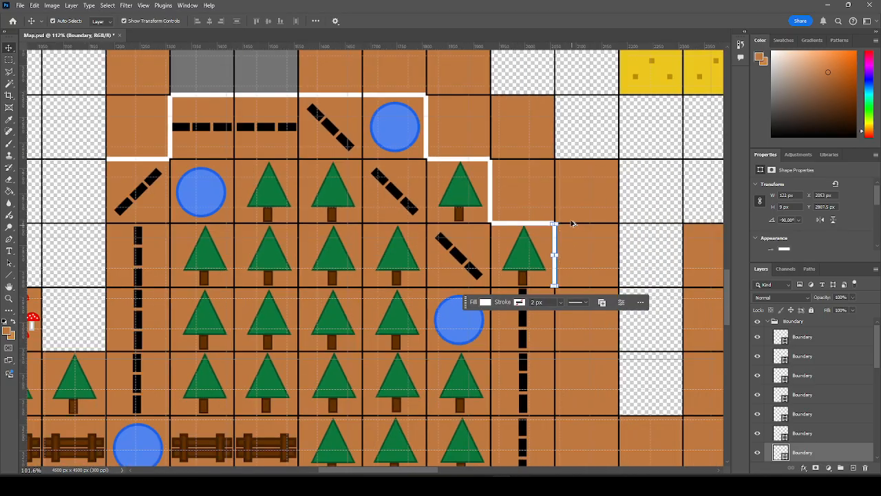
pyautogui.scroll(-2, 610, 281)
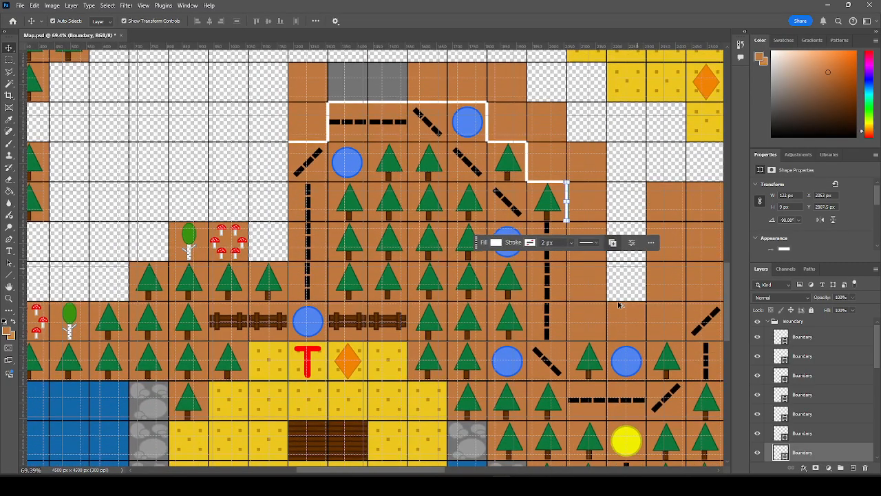
pyautogui.scroll(5, 659, 319)
pyautogui.scroll(-4, 392, 273)
pyautogui.scroll(-2, 374, 281)
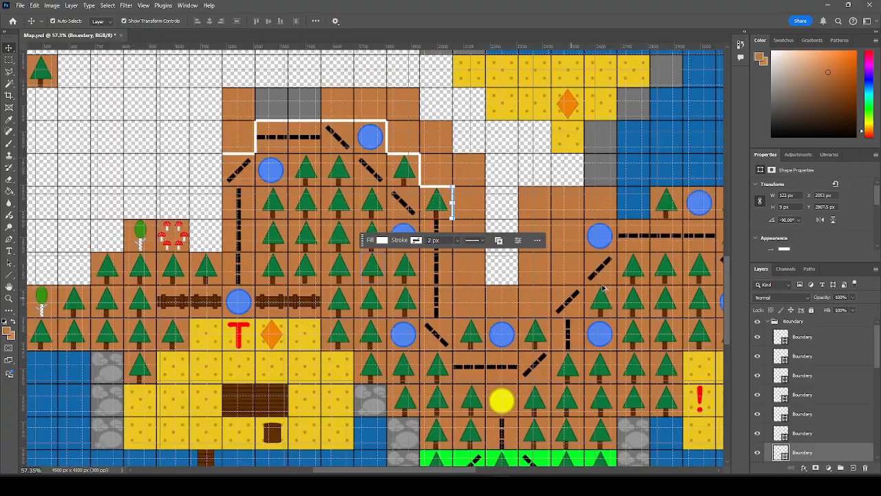
pyautogui.scroll(1, 602, 292)
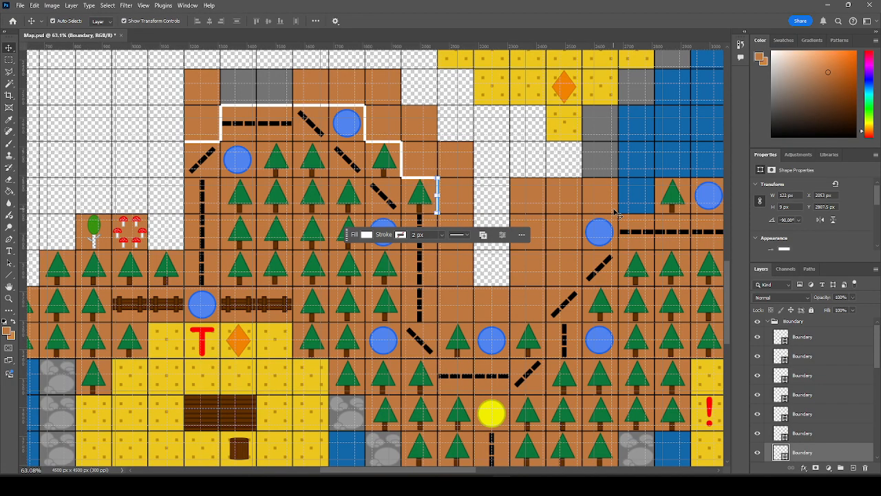
# Copy the last vertical boundary segment and align the copy directly below it at X 2053 px, Y 2932.5 px.
pyautogui.scroll(3, 510, 252)
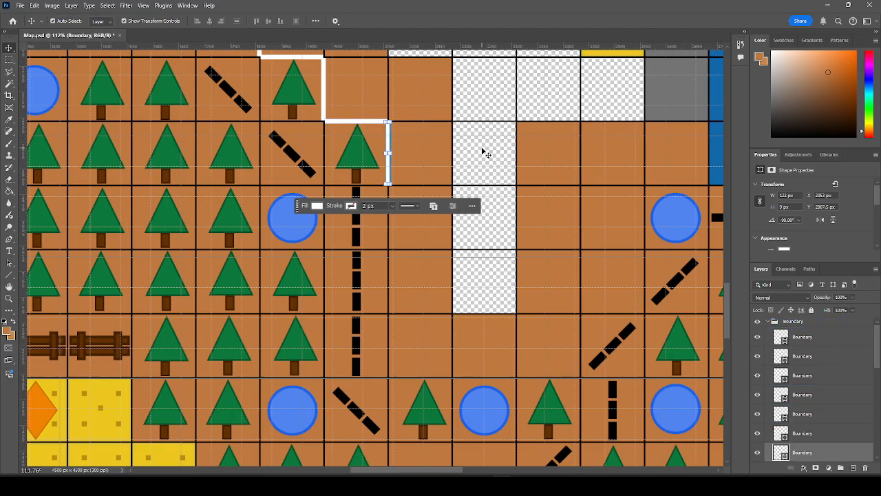
pyautogui.click(484, 149)
pyautogui.click(388, 145)
pyautogui.hotkey('ctrl', 'c')
pyautogui.hotkey('ctrl', 'v')
pyautogui.scroll(4, 392, 220)
pyautogui.moveTo(379, 237); pyautogui.dragTo(411, 187)
pyautogui.scroll(1, 401, 173)
pyautogui.scroll(2, 402, 173)
pyautogui.moveTo(410, 188); pyautogui.dragTo(408, 182)
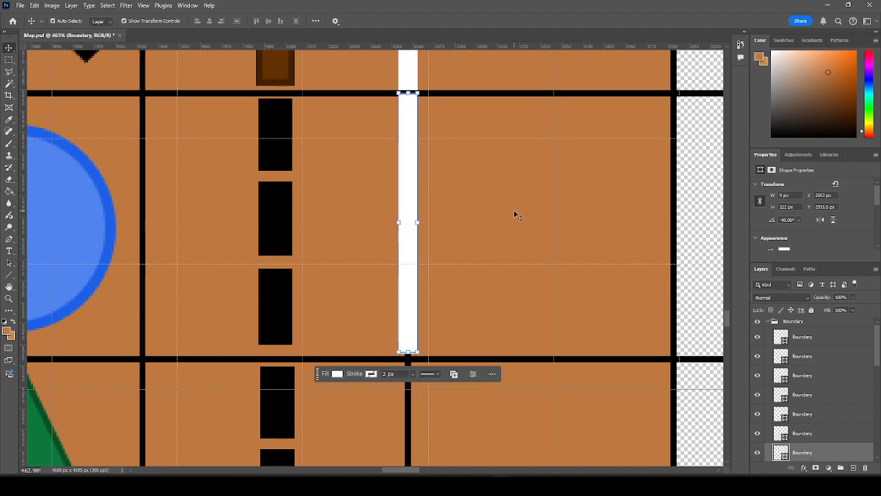
pyautogui.scroll(-3, 541, 201)
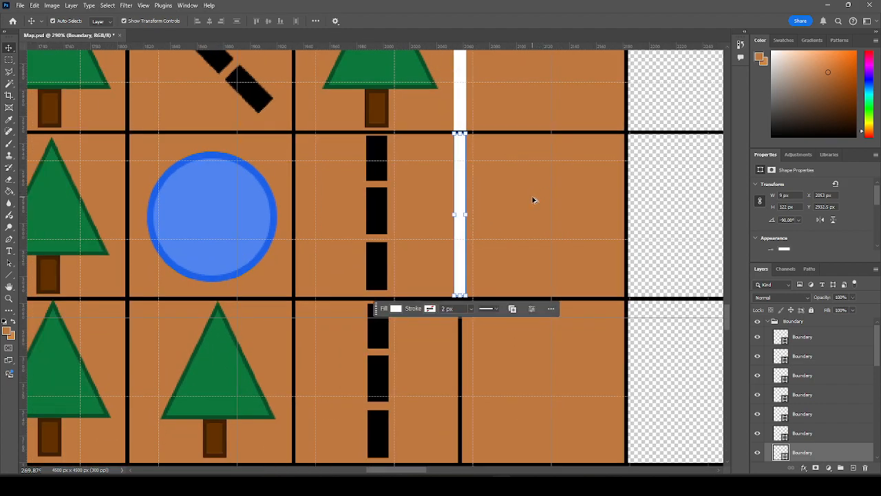
# Add two more vertical boundary segments southward at X 2053 px, the lower one at Y 3182.5 px.
pyautogui.scroll(-2, 535, 210)
pyautogui.hscroll(1, 527, 212)
pyautogui.click(446, 201)
pyautogui.click(805, 433)
pyautogui.click(803, 452)
pyautogui.hotkey('ctrl', 'v')
pyautogui.moveTo(373, 240); pyautogui.dragTo(446, 272)
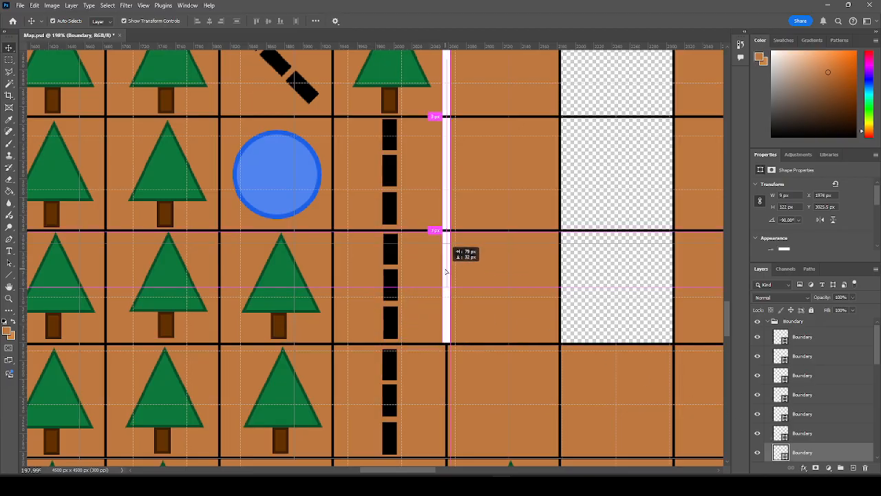
pyautogui.scroll(-3, 530, 271)
pyautogui.hotkey('ctrl', 'v')
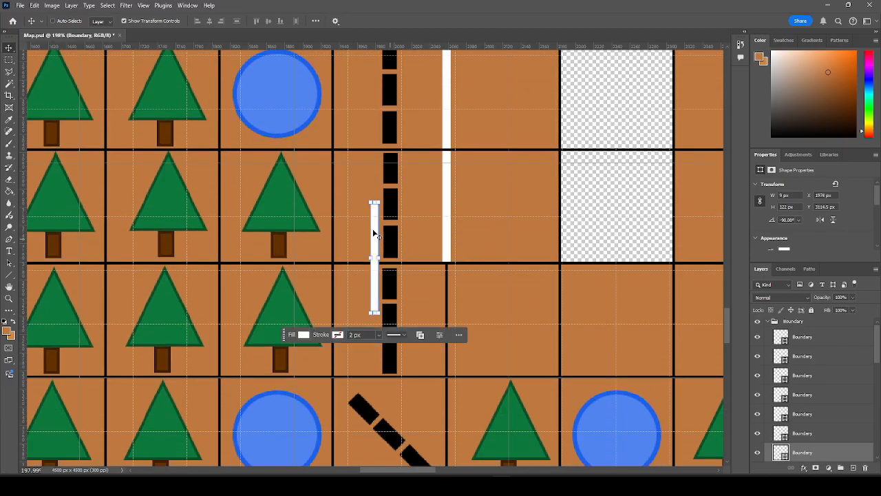
pyautogui.moveTo(375, 232); pyautogui.dragTo(445, 294)
pyautogui.scroll(-1, 493, 276)
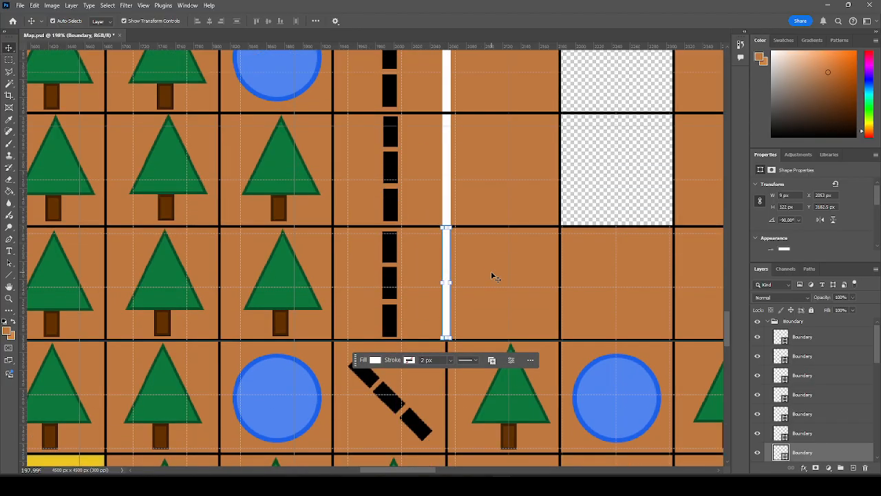
# Paste another boundary segment, rotate it to horizontal and place it eastward from the vertical line's lower end at X 2059 px, Y 3302.5 px.
pyautogui.hotkey('ctrl', 'v')
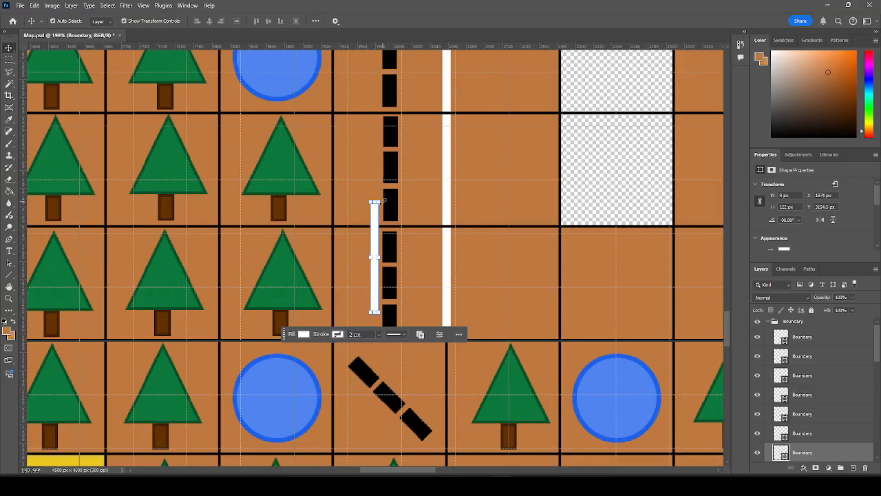
pyautogui.moveTo(381, 197); pyautogui.dragTo(545, 340)
pyautogui.hscroll(4, 472, 332)
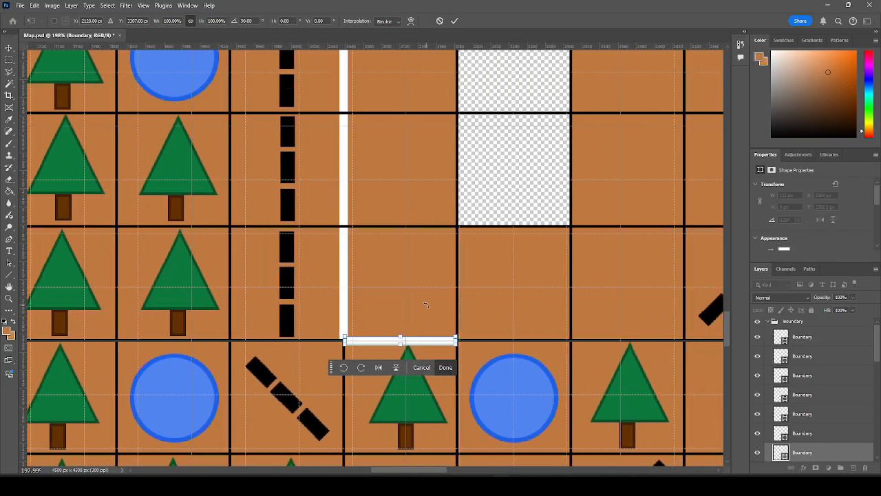
pyautogui.click(449, 367)
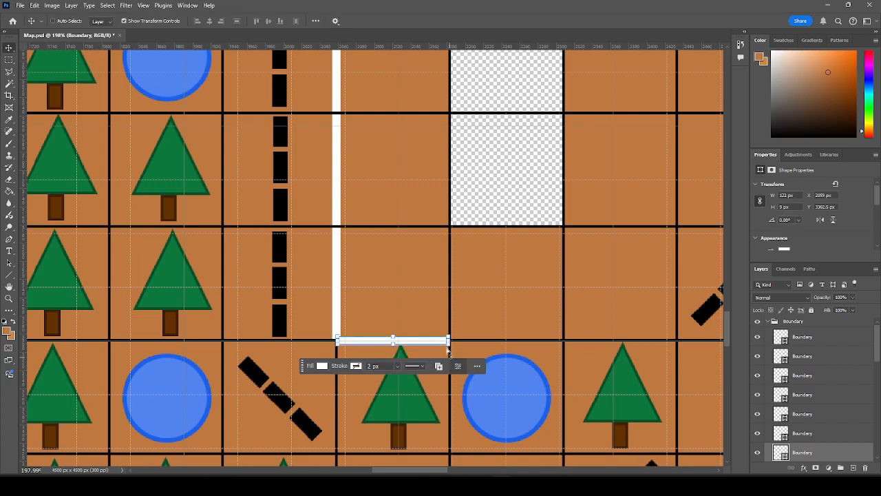
# Copy the horizontal segment twice eastward, above the blue circle and the next tree, at X 2184 and 2309 px.
pyautogui.click(815, 453)
pyautogui.hotkey('ctrl', 'c')
pyautogui.hotkey('ctrl', 'v')
pyautogui.moveTo(390, 260); pyautogui.dragTo(521, 342)
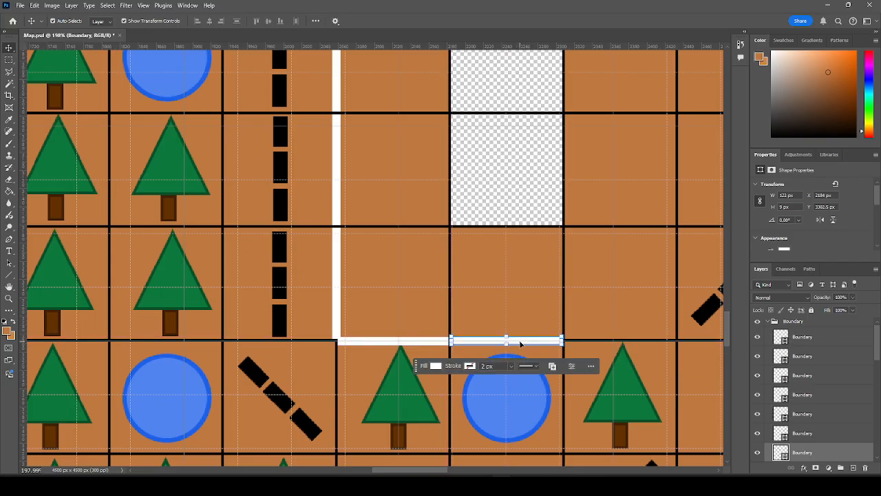
pyautogui.hscroll(3, 351, 320)
pyautogui.hscroll(1, 357, 321)
pyautogui.hotkey('ctrl', 'v')
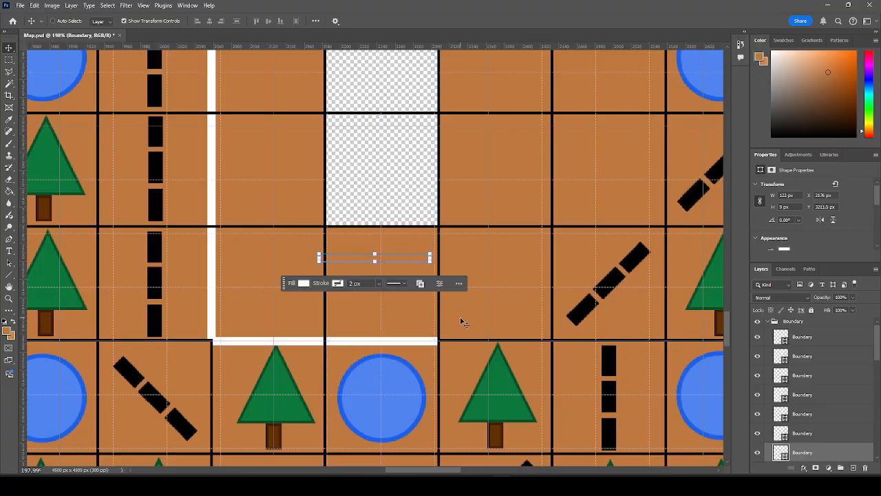
pyautogui.moveTo(404, 263)
pyautogui.mouseDown()
pyautogui.moveTo(485, 303)
pyautogui.moveTo(524, 345)
pyautogui.mouseUp()
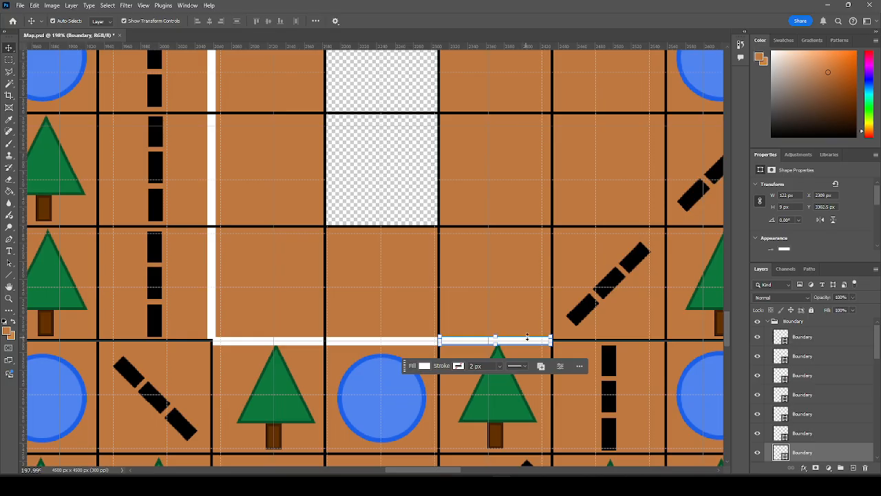
# Paste another segment, rotate it 90° and align it upright at the east end of the horizontal boundary line.
pyautogui.hotkey('ctrl', 'v')
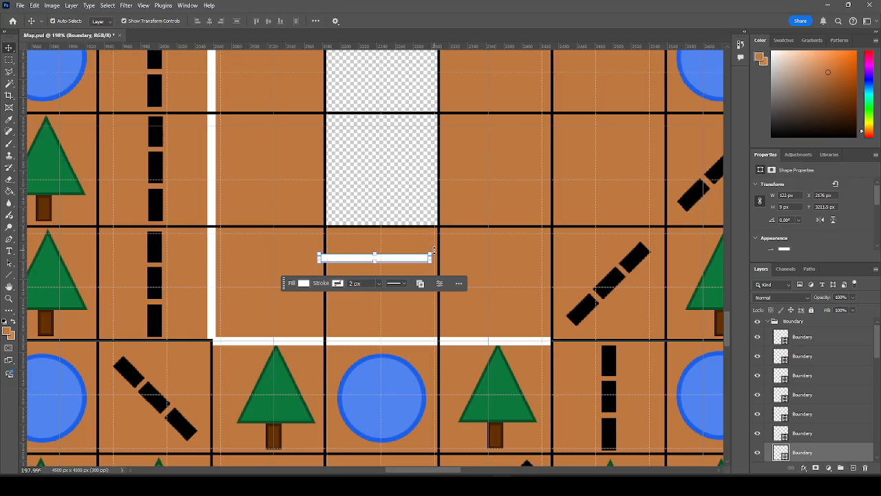
pyautogui.moveTo(439, 250); pyautogui.dragTo(383, 303)
pyautogui.moveTo(378, 236); pyautogui.dragTo(554, 268)
pyautogui.scroll(5, 561, 269)
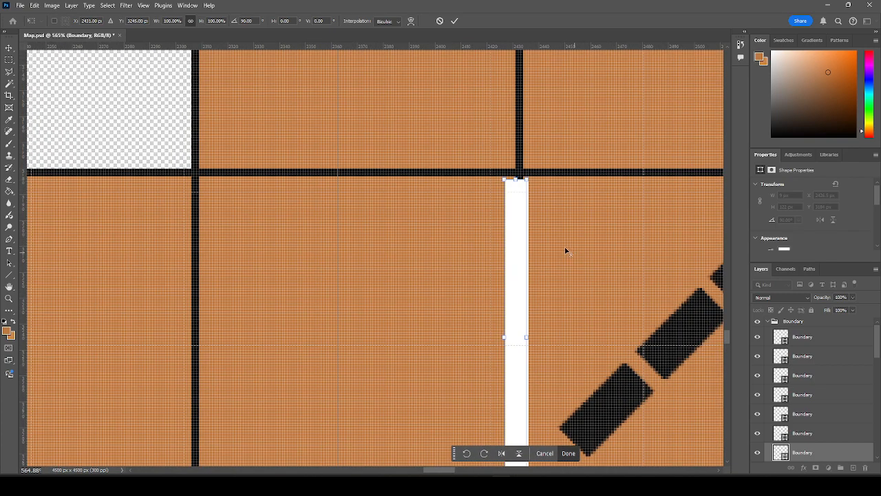
pyautogui.moveTo(518, 200); pyautogui.dragTo(521, 197)
pyautogui.scroll(-2, 510, 211)
pyautogui.scroll(-4, 521, 212)
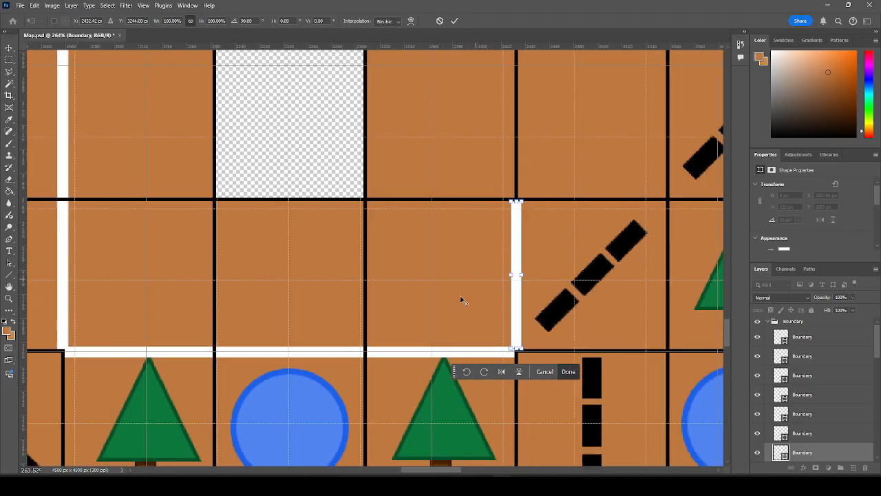
pyautogui.scroll(3, 494, 254)
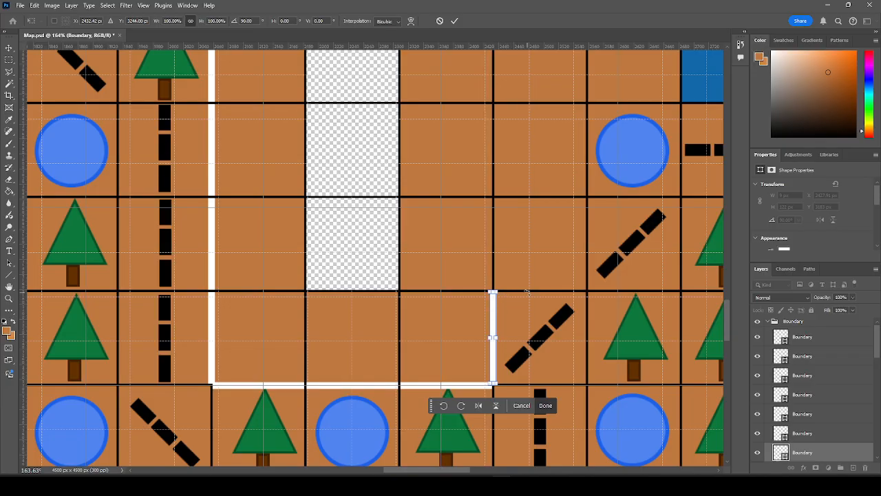
# Apply the rotation, copy the new vertical segment and place the copy directly above it at X 2427.91 px, Y 3058 px.
pyautogui.click(818, 436)
pyautogui.click(810, 452)
pyautogui.hotkey('ctrl', 'c')
pyautogui.hotkey('ctrl', 'v')
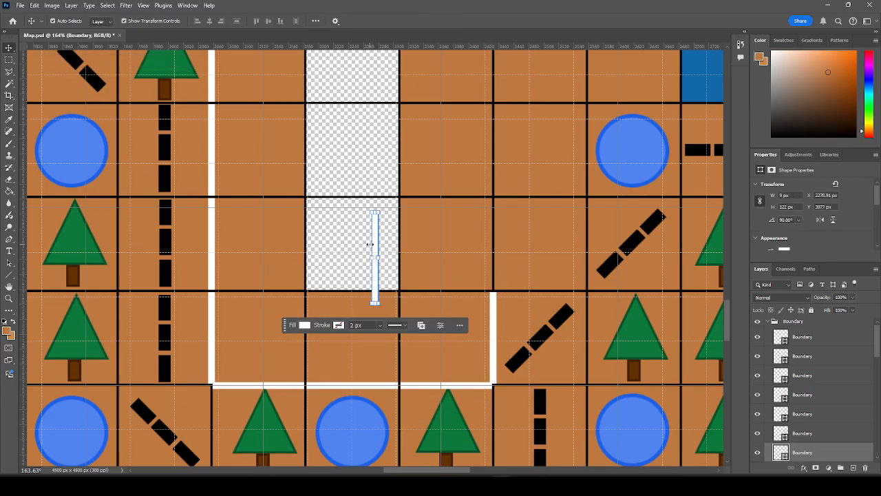
pyautogui.moveTo(374, 243); pyautogui.dragTo(493, 230)
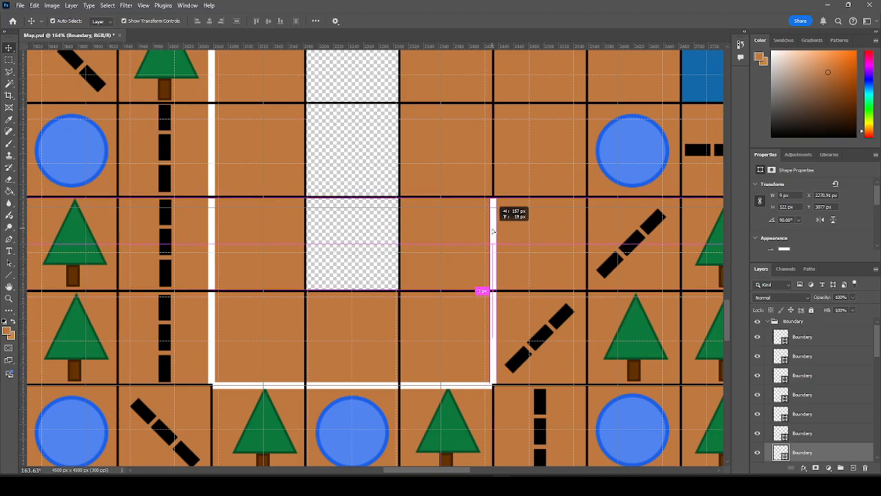
pyautogui.moveTo(493, 230); pyautogui.dragTo(493, 231)
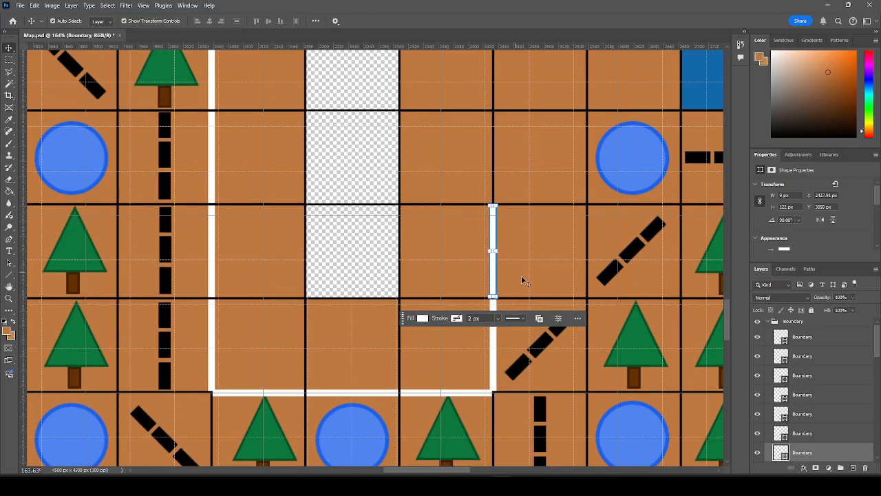
# Copy a tree into the empty tile just east of the upper vertical boundary segment, at X 2454 px, Y 3061 px.
pyautogui.scroll(5, 512, 282)
pyautogui.scroll(-5, 432, 414)
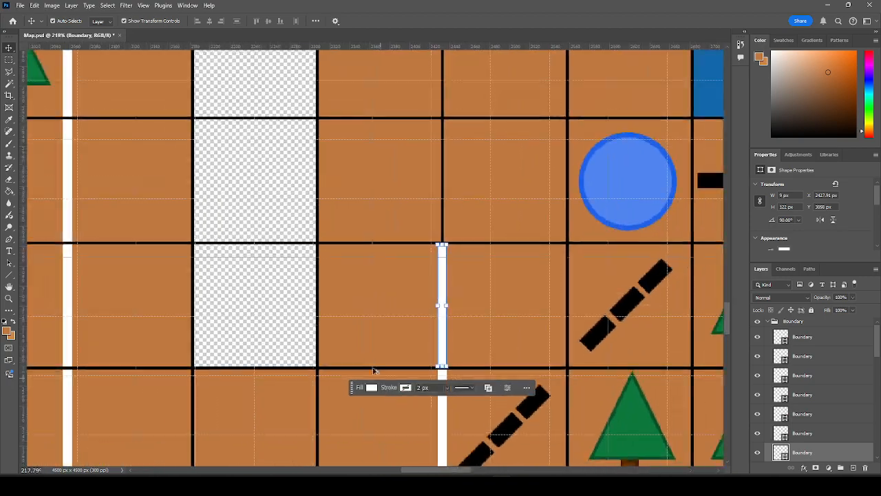
pyautogui.moveTo(661, 309); pyautogui.dragTo(473, 314)
# Copy the vertical boundary segment, rotate the copy to horizontal and place it above the new tree at X 2434.5 px, Y 3053.5 px.
pyautogui.click(424, 293)
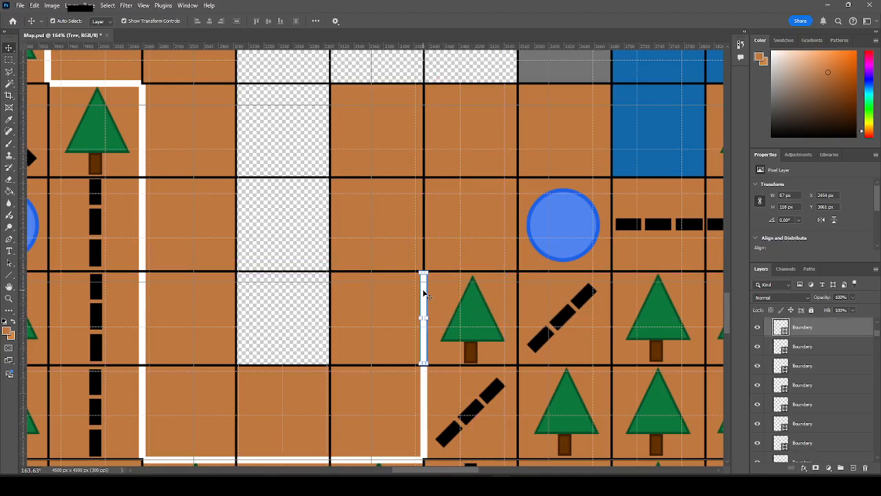
pyautogui.hotkey('ctrl', 'c')
pyautogui.hotkey('ctrl', 'v')
pyautogui.moveTo(383, 205); pyautogui.dragTo(491, 275)
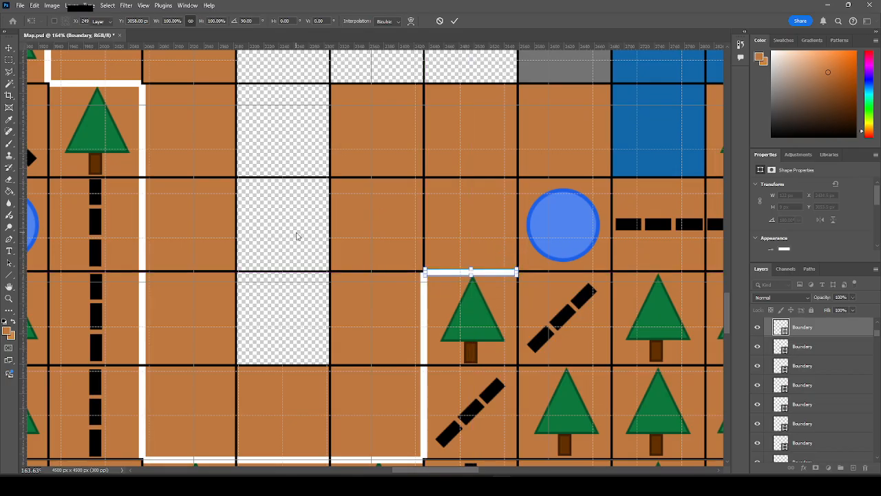
pyautogui.press('Return')
pyautogui.click(321, 240)
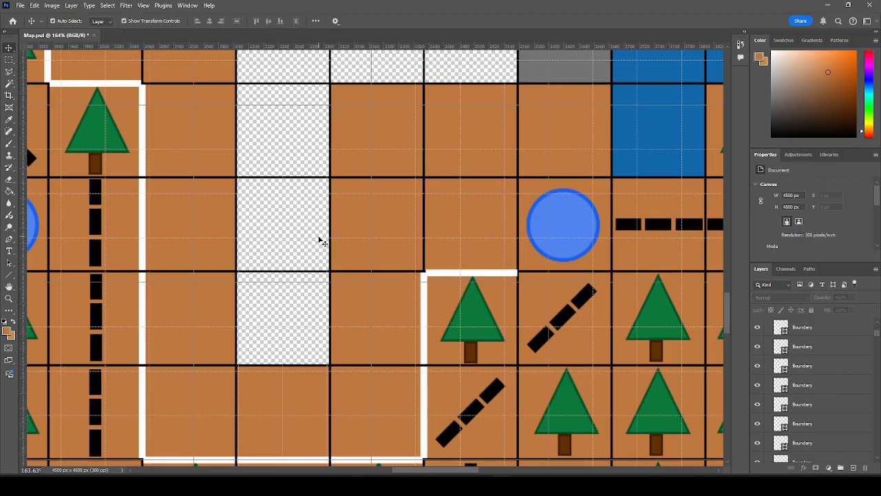
pyautogui.click(469, 271)
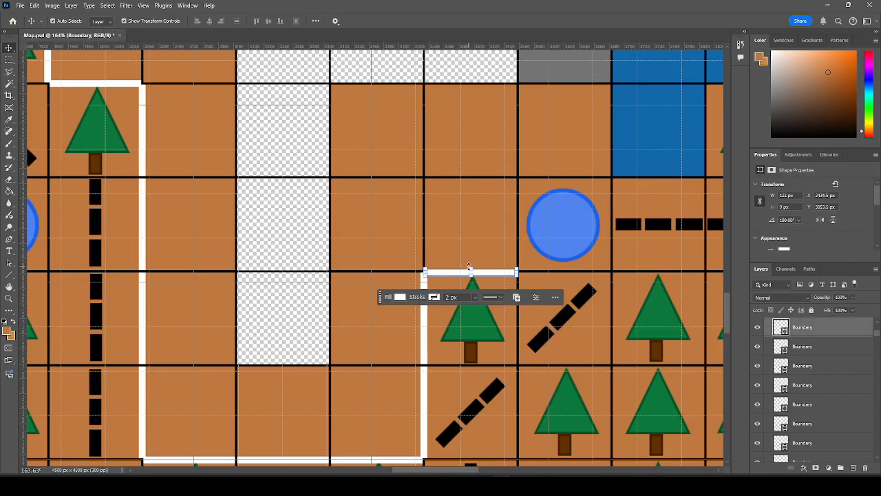
pyautogui.click(307, 241)
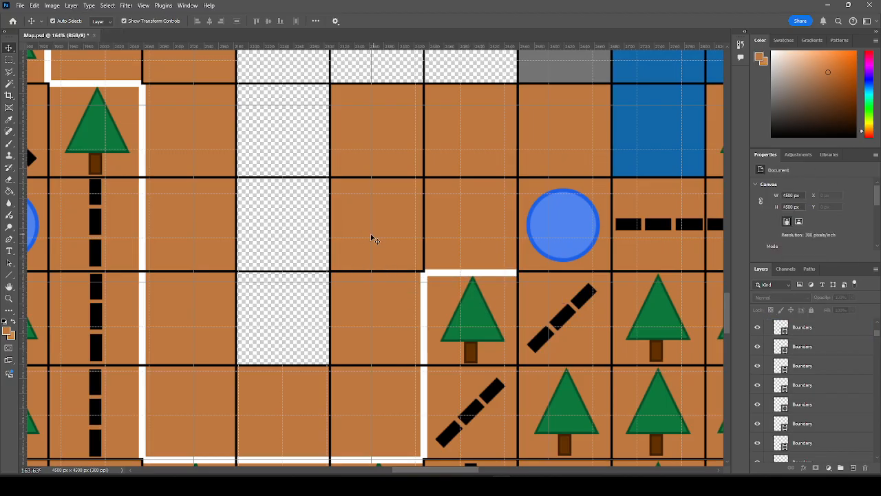
# Copy the vertical segment to the west side of the blue circle's tile, aligned at X 2552.96 px, Y 2933 px.
pyautogui.scroll(-1, 537, 310)
pyautogui.scroll(1, 596, 289)
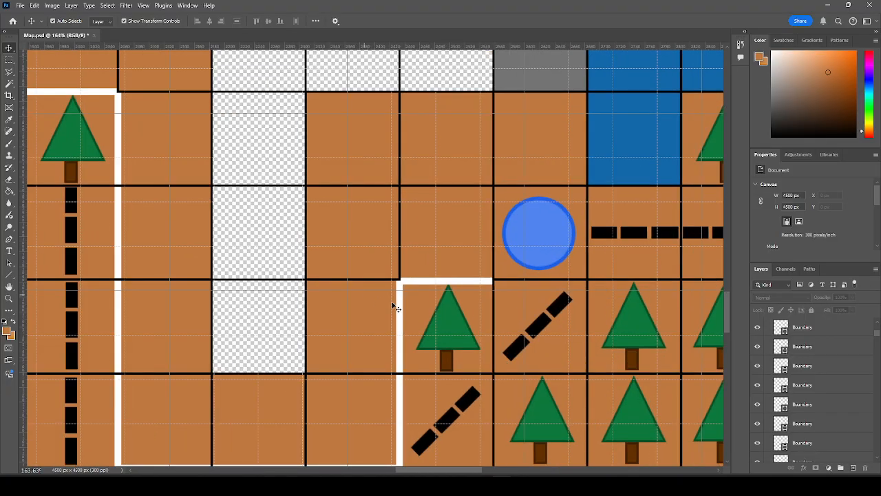
pyautogui.click(399, 307)
pyautogui.moveTo(399, 307); pyautogui.dragTo(493, 215)
pyautogui.scroll(5, 493, 216)
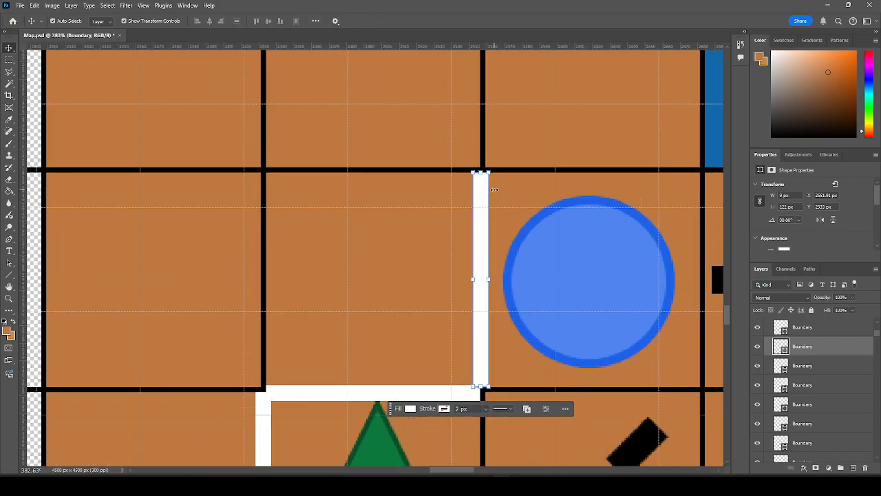
pyautogui.press('Right')
pyautogui.scroll(-3, 406, 152)
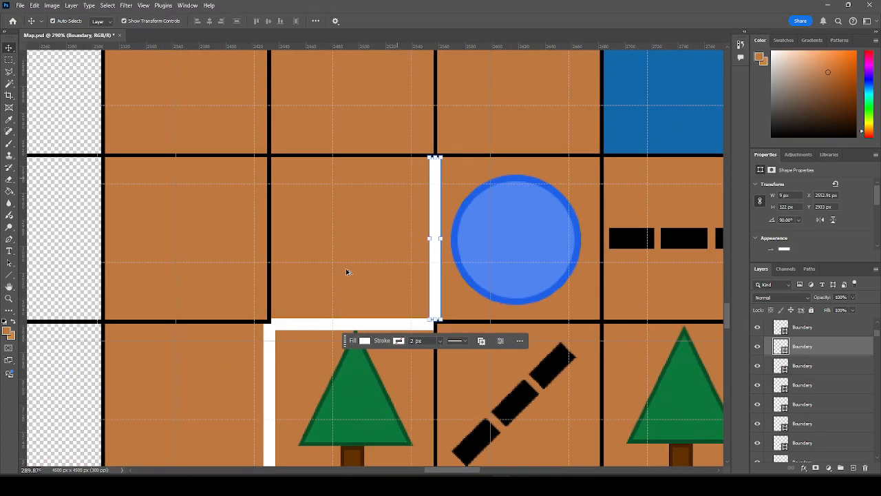
# Copy the horizontal segment to the upper edge of the blue circle's tile, at X 2558.5 px, Y 2926.5 px.
pyautogui.click(374, 322)
pyautogui.moveTo(383, 322); pyautogui.dragTo(543, 159)
pyautogui.press('Left')
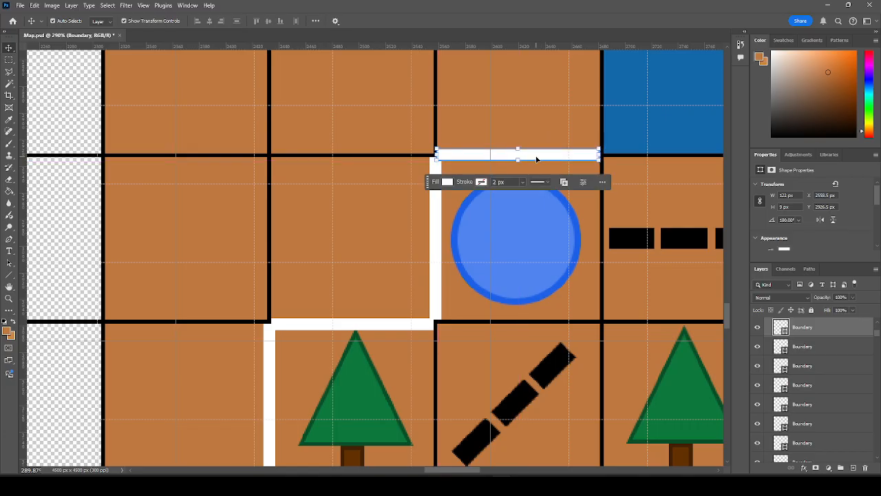
pyautogui.click(145, 246)
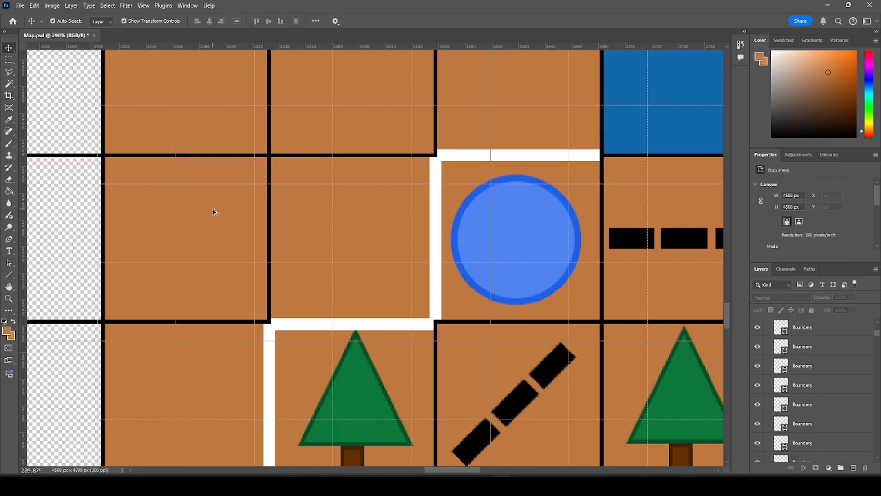
# Review the boundary outline across the whole map and collapse the Boundary layer group.
pyautogui.scroll(-5, 212, 208)
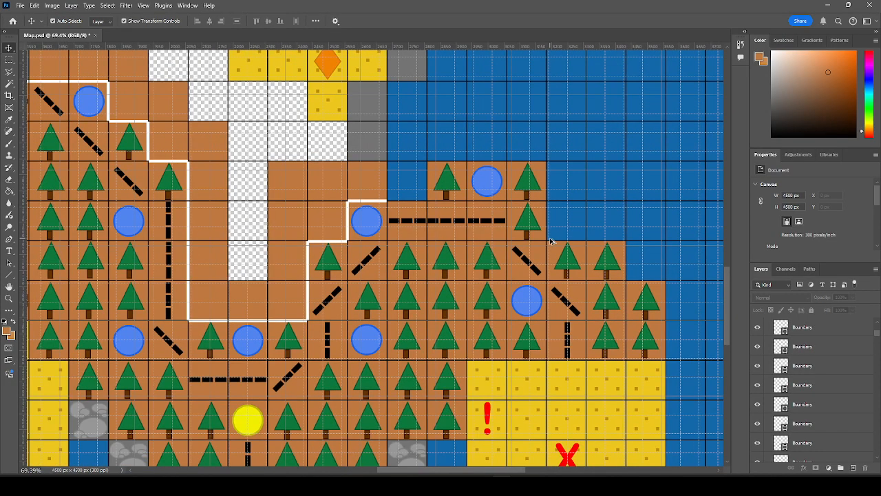
pyautogui.scroll(-1, 550, 240)
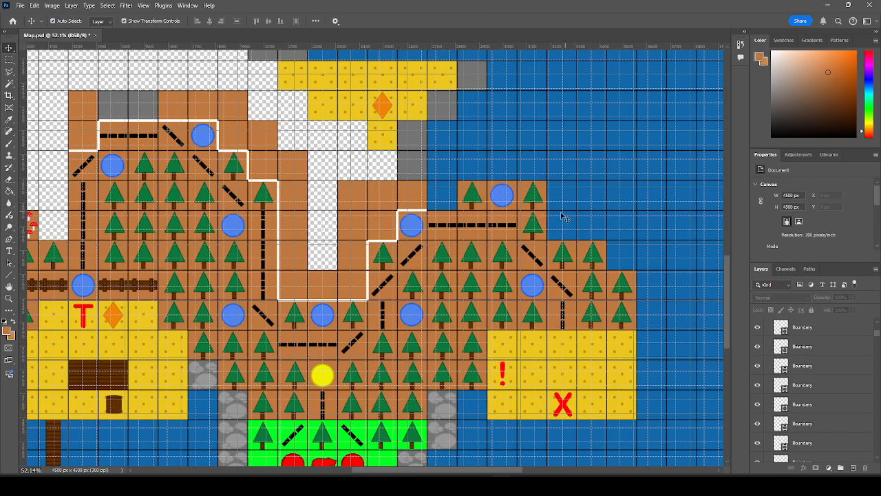
pyautogui.scroll(-5, 633, 191)
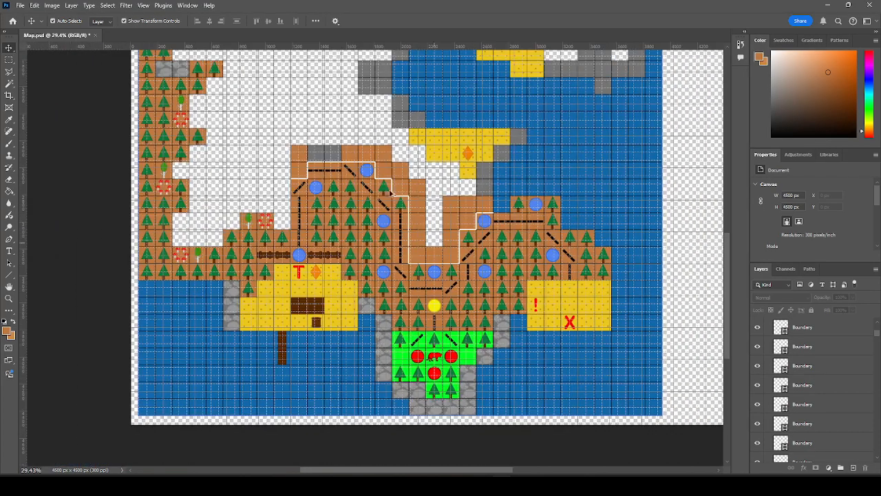
pyautogui.scroll(3, 407, 215)
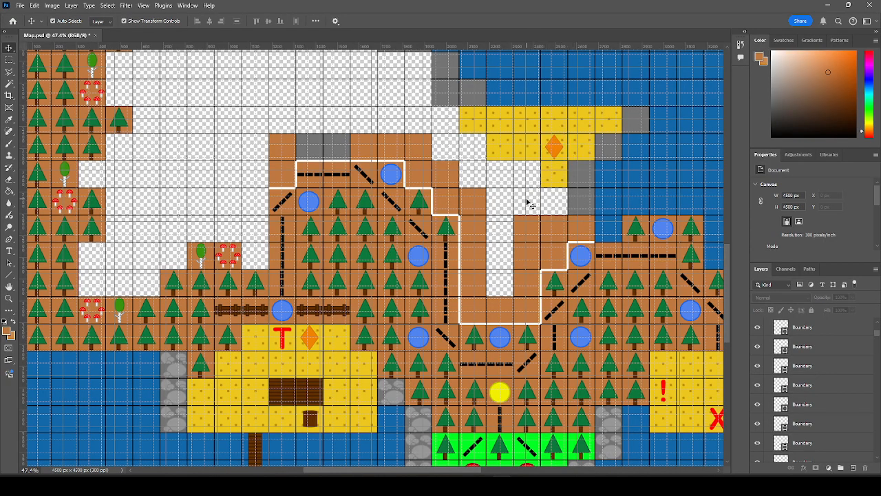
pyautogui.scroll(4, 804, 364)
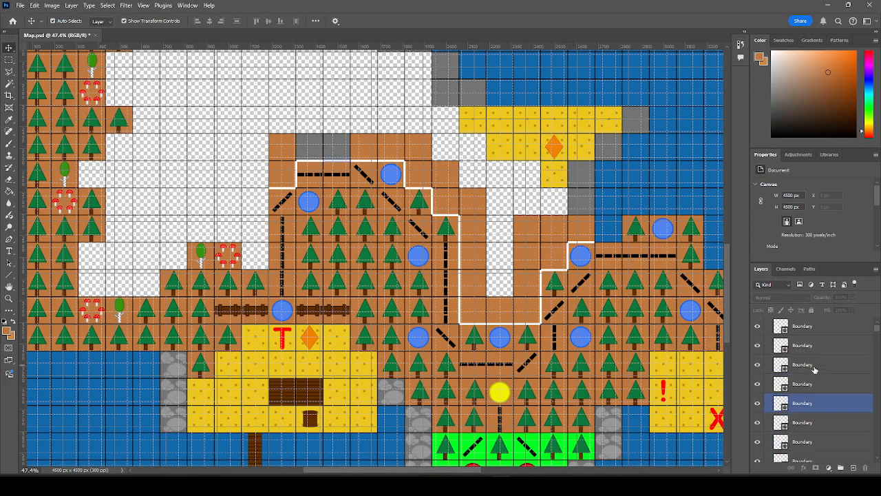
pyautogui.click(768, 323)
pyautogui.click(767, 323)
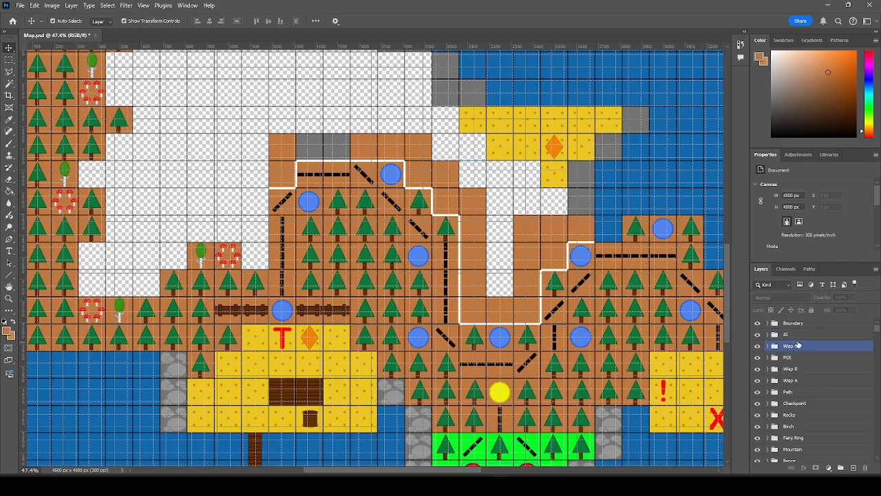
# Toggle the Boundary group's visibility off and on to compare the map with and without the outline, leaving it shown.
pyautogui.click(758, 323)
pyautogui.click(758, 324)
pyautogui.click(758, 323)
pyautogui.click(758, 324)
pyautogui.click(758, 324)
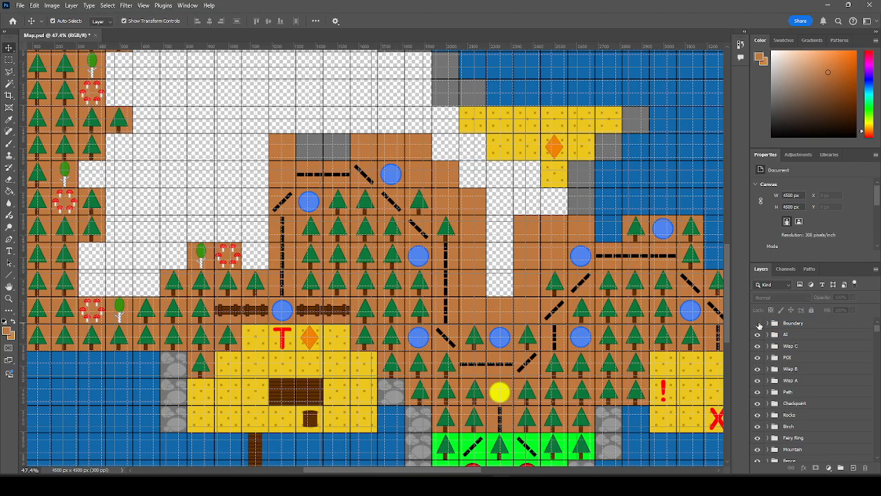
pyautogui.click(758, 324)
pyautogui.click(758, 324)
pyautogui.click(758, 324)
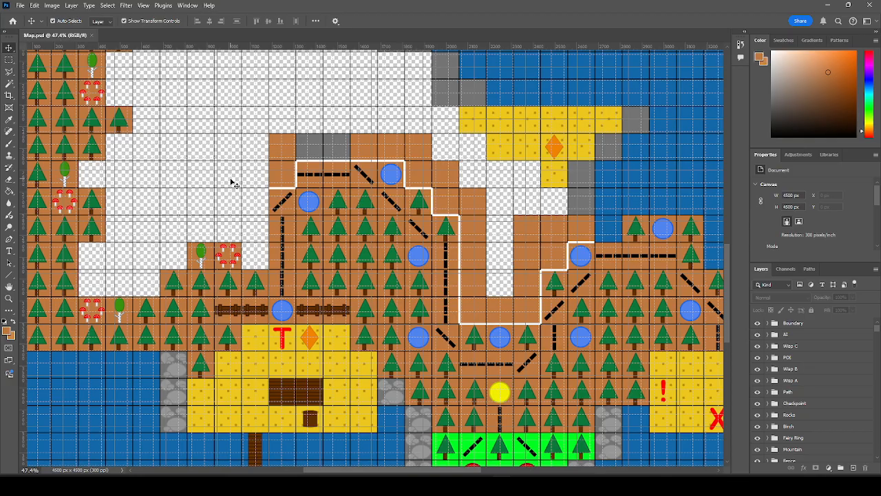
# Choose the second boat shape from the Boats group for the Custom Shape tool.
pyautogui.scroll(-1, 327, 260)
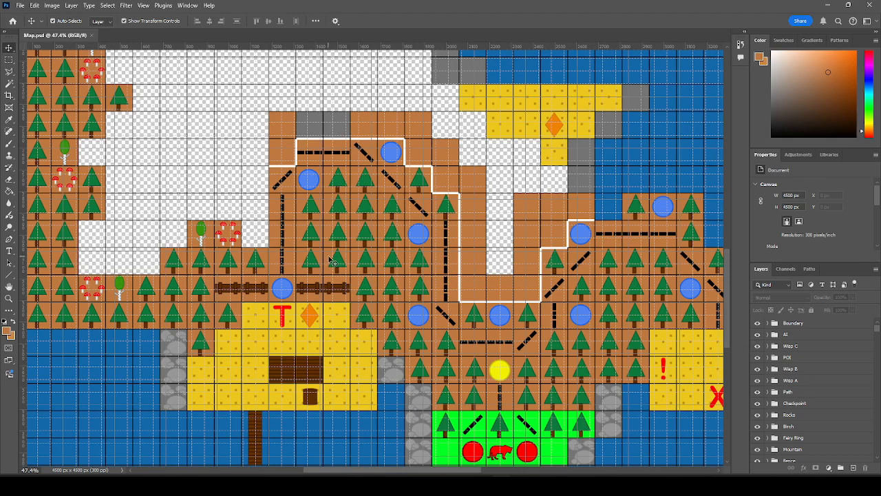
pyautogui.moveTo(8, 274)
pyautogui.mouseDown()
pyautogui.moveTo(41, 303)
pyautogui.moveTo(41, 319)
pyautogui.mouseUp()
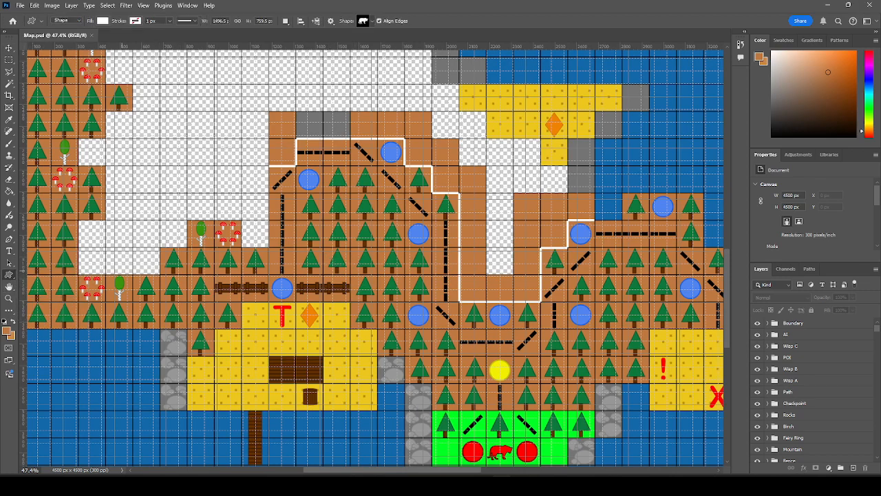
pyautogui.click(365, 21)
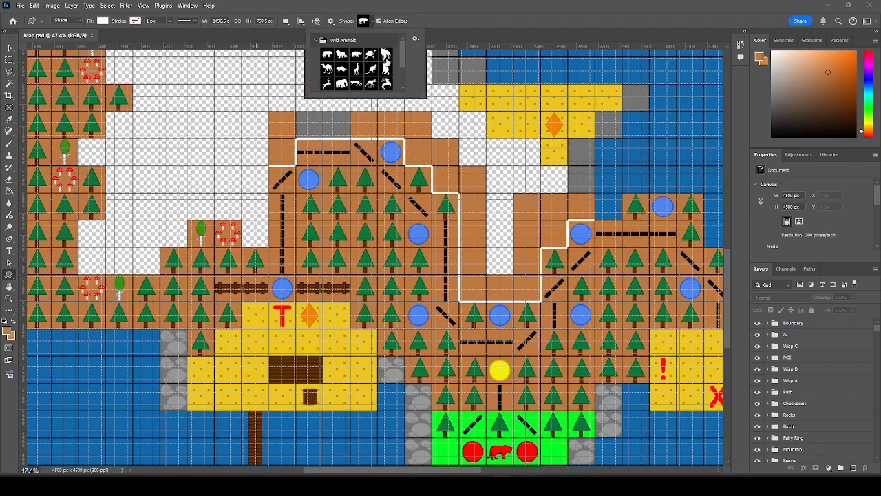
pyautogui.scroll(-2, 386, 72)
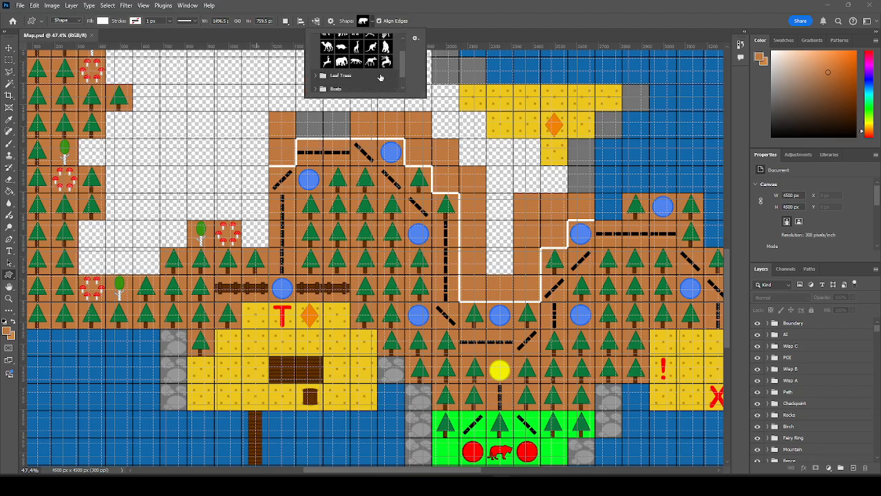
pyautogui.scroll(-1, 380, 77)
pyautogui.click(320, 72)
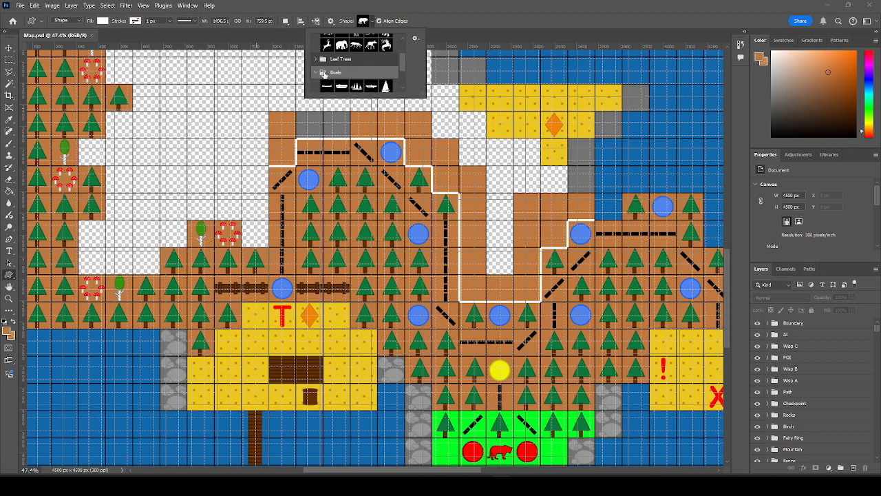
pyautogui.scroll(-1, 376, 81)
pyautogui.scroll(-1, 386, 87)
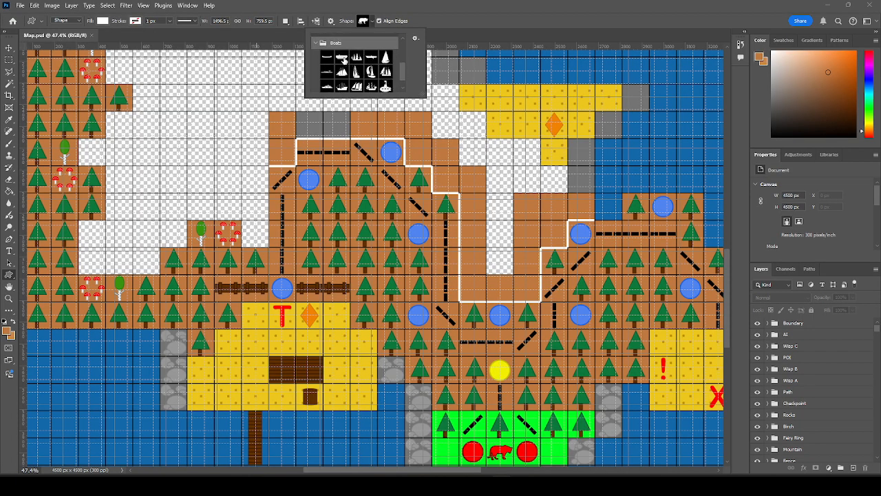
pyautogui.scroll(-1, 359, 71)
pyautogui.scroll(1, 363, 78)
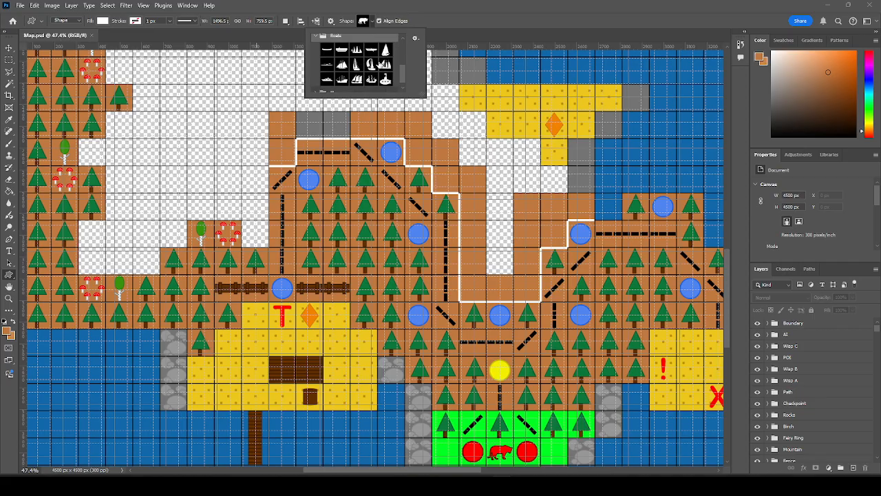
pyautogui.click(341, 49)
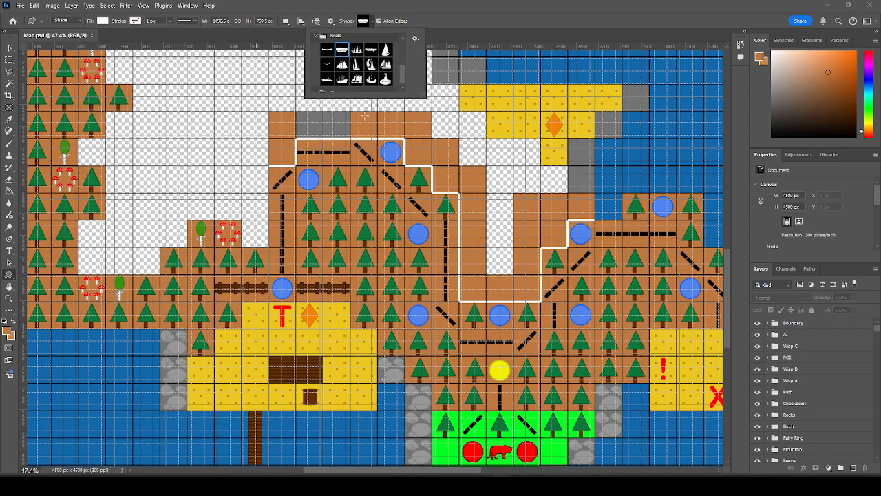
pyautogui.scroll(-5, 298, 304)
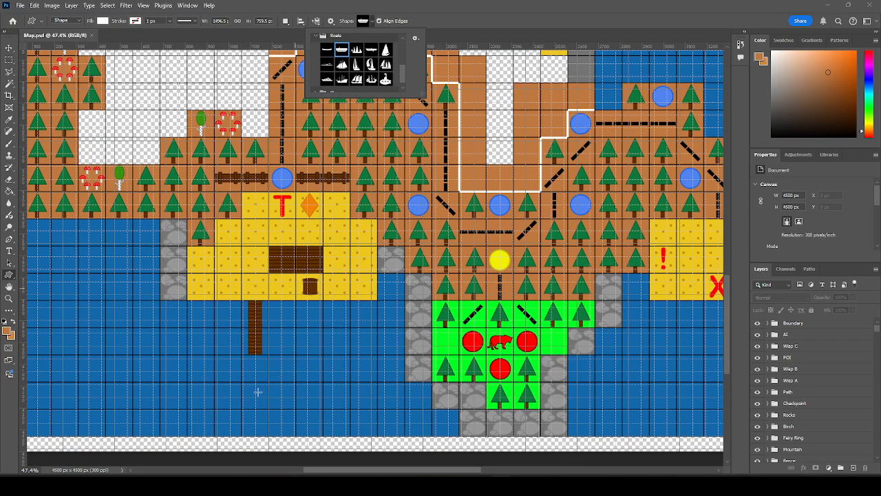
pyautogui.scroll(-1, 241, 354)
pyautogui.moveTo(218, 351); pyautogui.dragTo(238, 389)
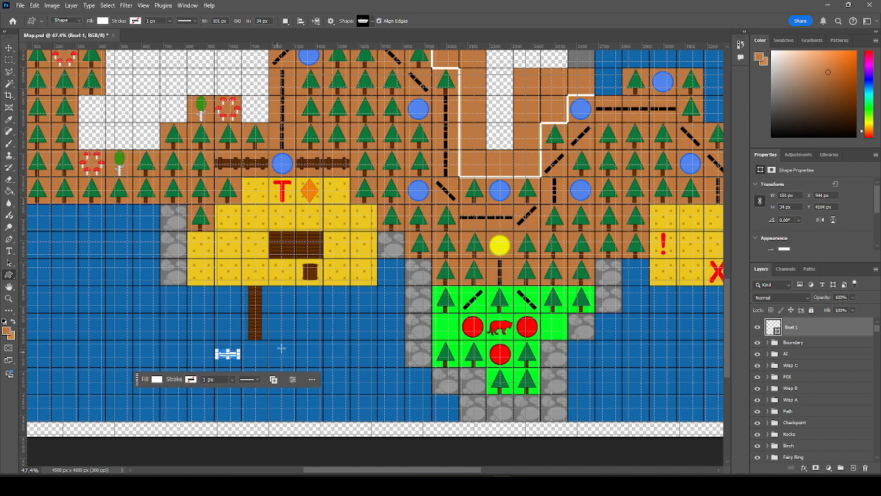
pyautogui.hotkey('ctrl', 'z')
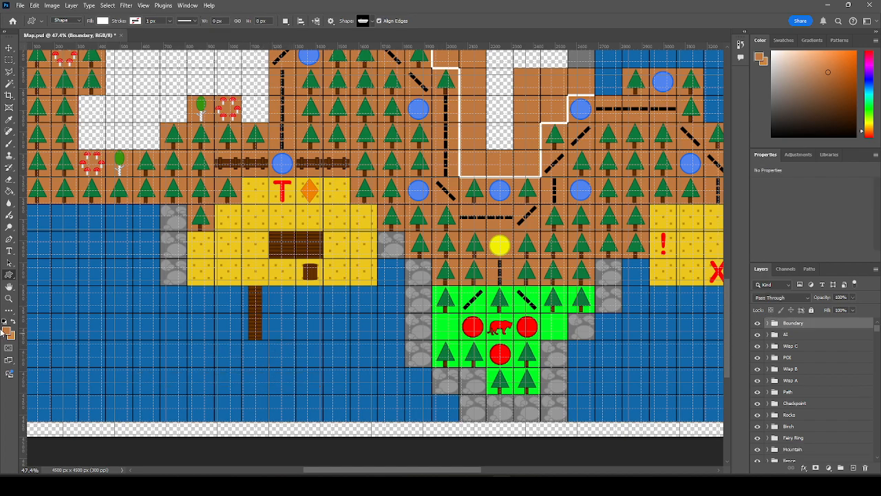
# Set the custom shape's fill to the recently used light brown and its stroke to a recently used brown.
pyautogui.click(104, 21)
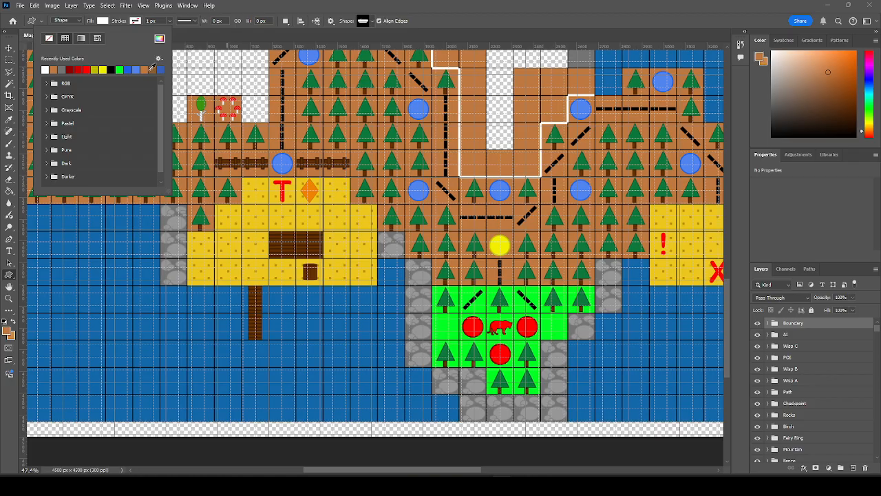
pyautogui.click(147, 69)
pyautogui.click(136, 22)
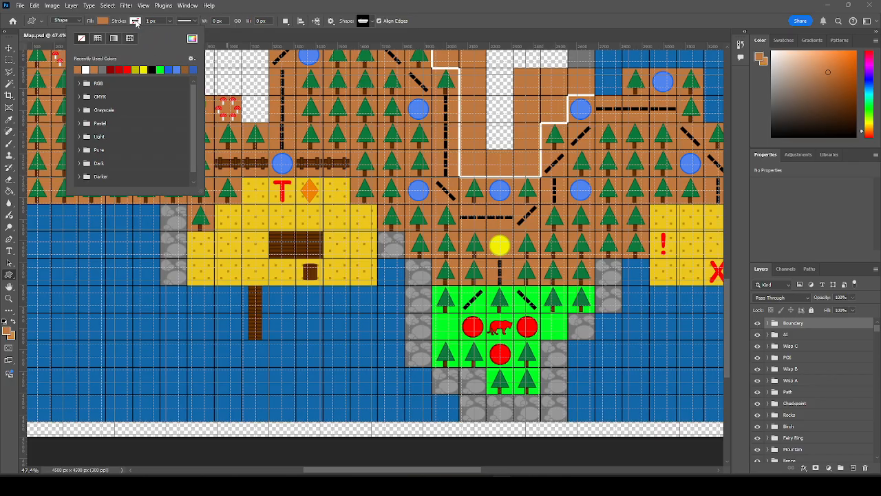
pyautogui.click(184, 68)
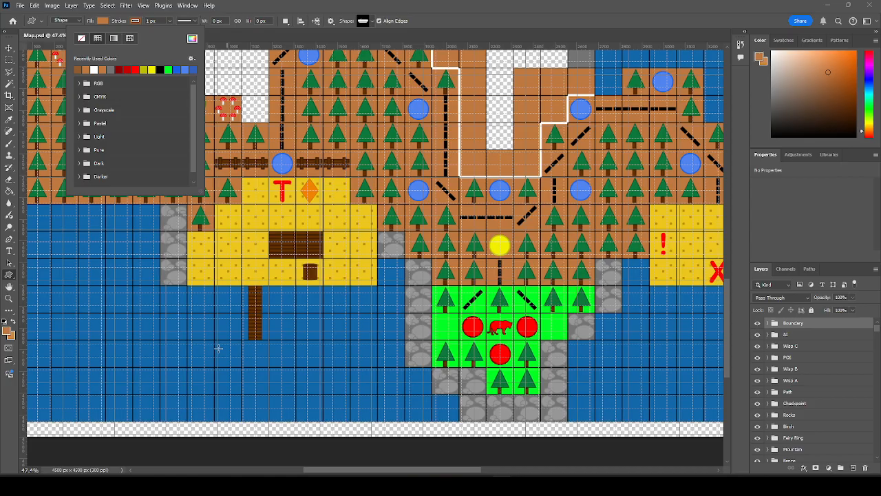
# Draw a brown boat about 119 × 40 px in the water southwest of the dock, at about X 944 px, Y 4092 px.
pyautogui.moveTo(216, 347); pyautogui.dragTo(246, 362)
pyautogui.scroll(8, 241, 371)
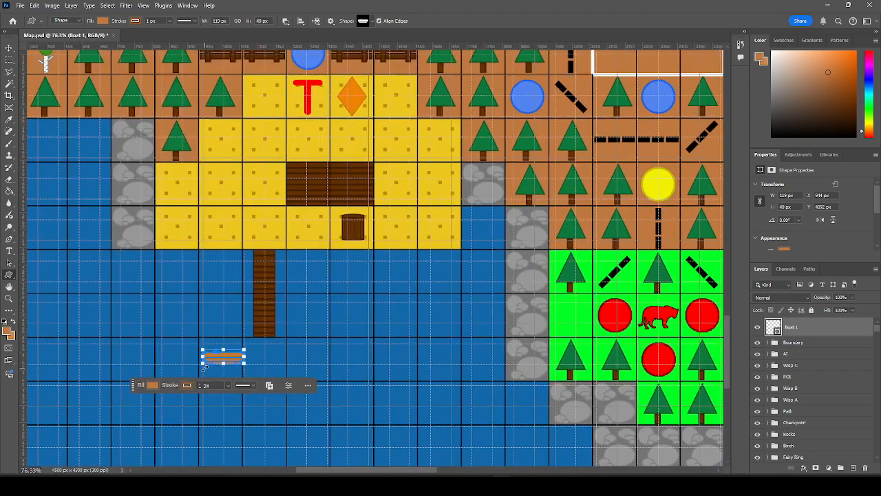
pyautogui.scroll(5, 197, 391)
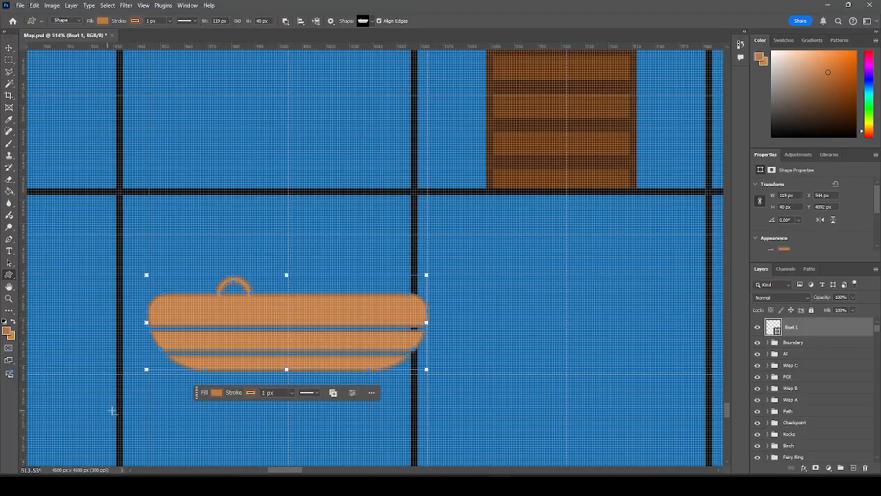
# Nudge the boat left with the Move tool to X 935 px so it sits within its grid tile.
pyautogui.press('v')
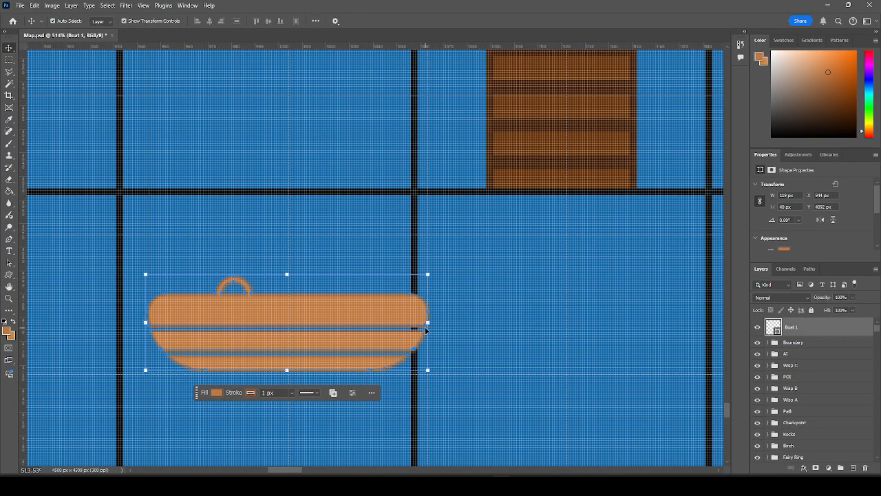
pyautogui.press('Left')
pyautogui.press('Left')
pyautogui.press('Left')
pyautogui.press('Left')
pyautogui.press('Left')
pyautogui.press('Left')
pyautogui.press('Left')
pyautogui.press('Left')
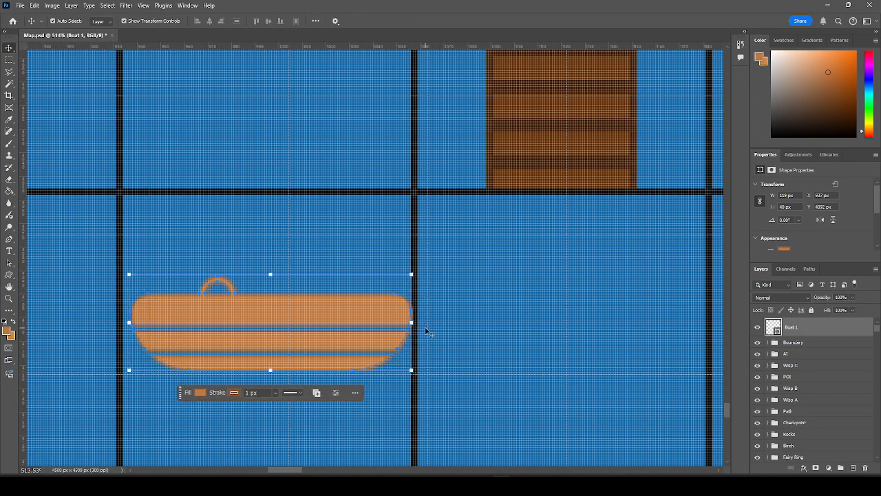
pyautogui.press('Left')
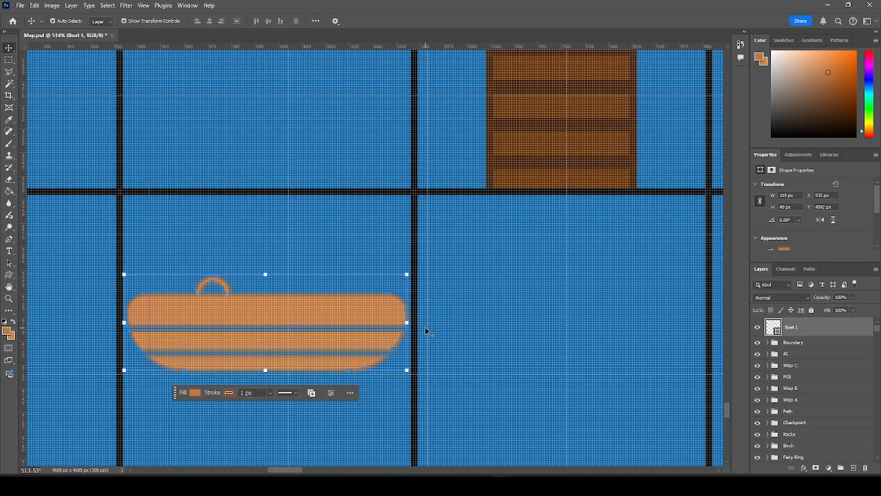
# Move the boat one tile down in the water to about Y 4212 px and deselect it.
pyautogui.scroll(-6, 491, 302)
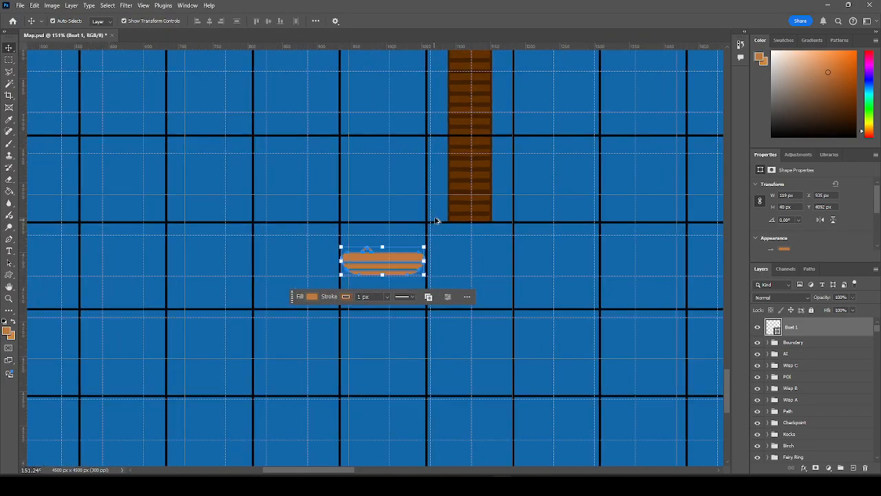
pyautogui.moveTo(400, 246); pyautogui.dragTo(400, 305)
pyautogui.scroll(-2, 396, 243)
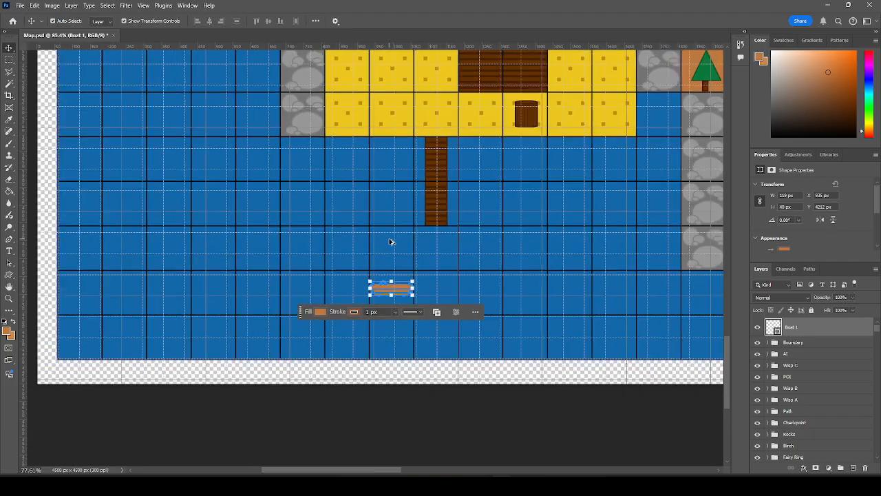
pyautogui.click(423, 411)
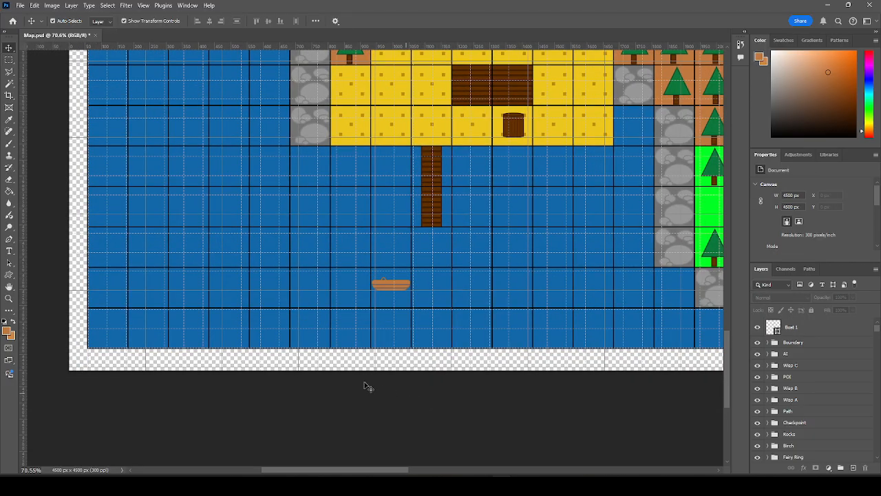
pyautogui.scroll(-1, 234, 350)
# Nudge the boat down to Y 4228 px, then check its placement in the tile with the grid overlay briefly hidden.
pyautogui.click(383, 290)
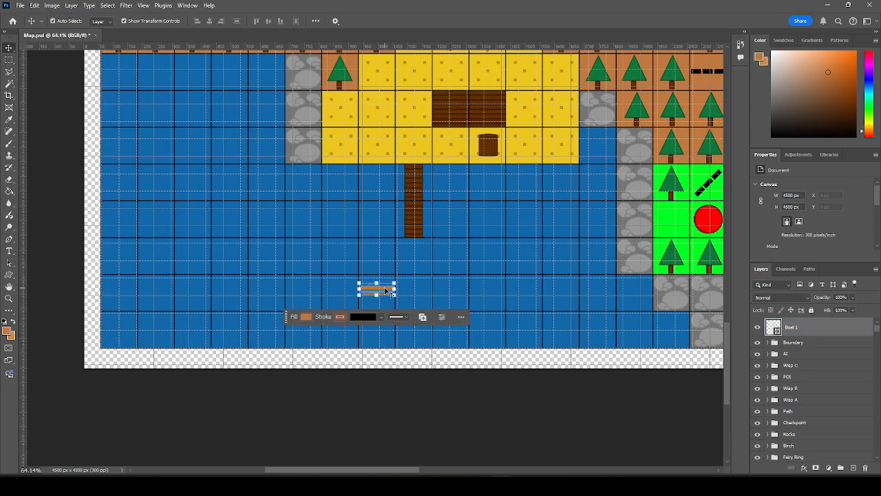
pyautogui.press('Down')
pyautogui.press('Down')
pyautogui.press('Down')
pyautogui.press('Down')
pyautogui.press('Down')
pyautogui.press('Down')
pyautogui.press('Down')
pyautogui.press('Down')
pyautogui.press('Down')
pyautogui.press('Down')
pyautogui.press('Down')
pyautogui.press('Down')
pyautogui.press('Down')
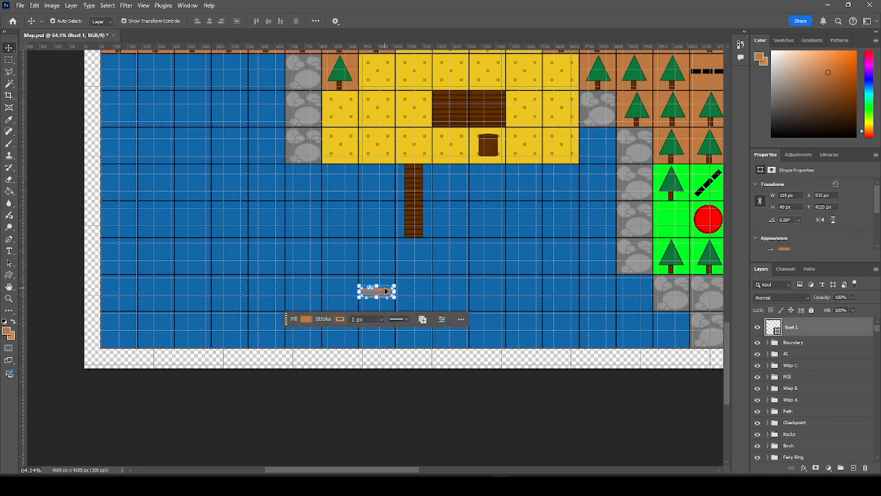
pyautogui.press('Down')
pyautogui.press('Down')
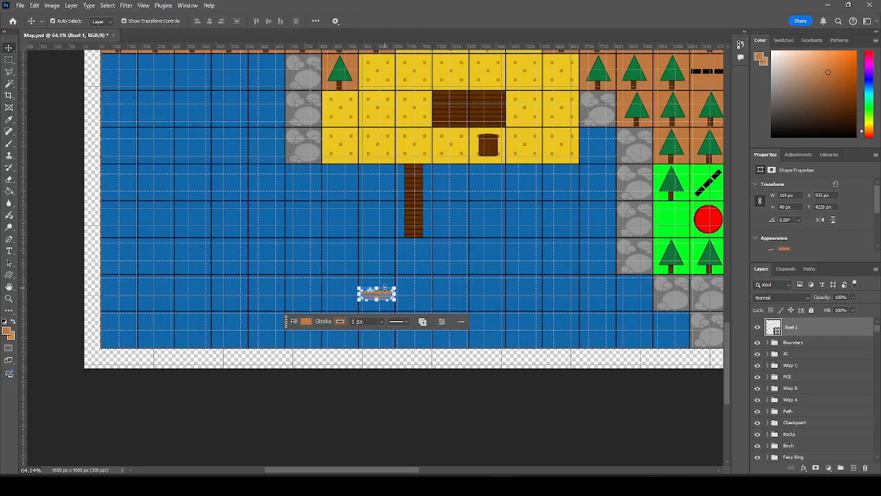
pyautogui.click(451, 405)
pyautogui.hotkey('ctrl', "'")
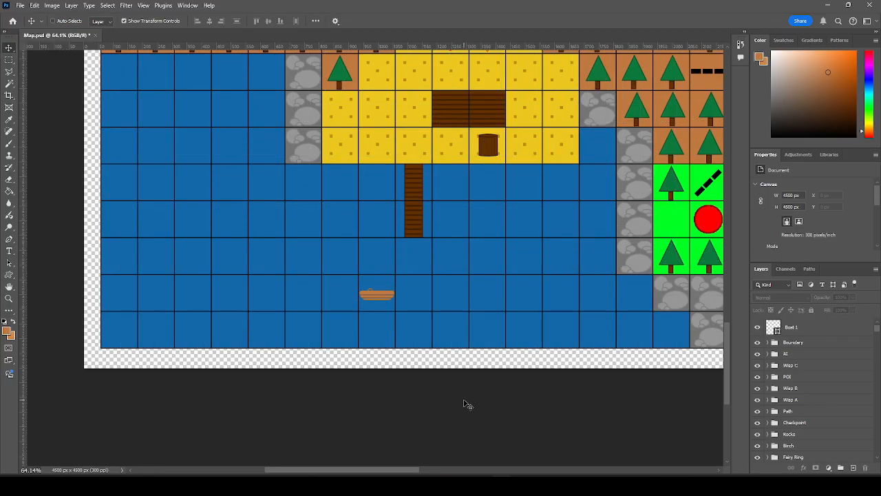
pyautogui.hotkey('ctrl', "'")
# Nudge the boat back up to Y 4224 px and toggle the grid overlay to check it, leaving the overlay shown.
pyautogui.click(386, 294)
pyautogui.press('Up')
pyautogui.press('Up')
pyautogui.press('Up')
pyautogui.press('Up')
pyautogui.hotkey('ctrl', "'")
pyautogui.hotkey('ctrl', "'")
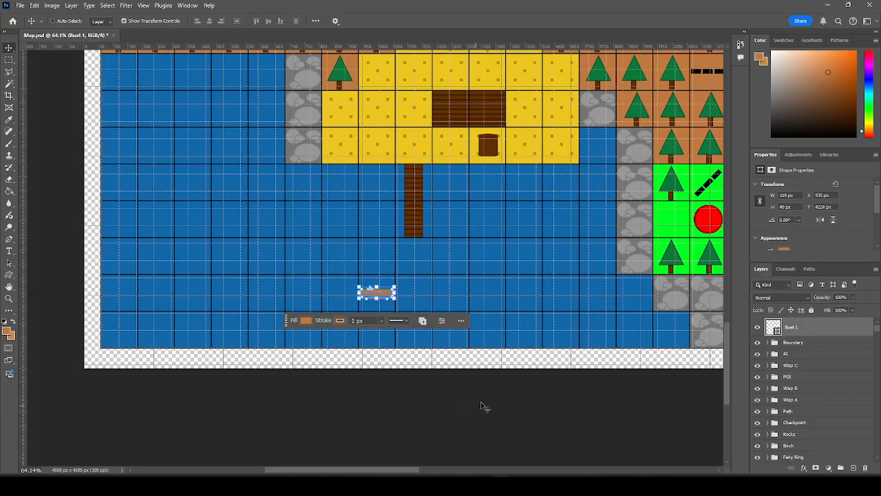
# Rename the boat's shape layer to Boat and keep that layer selected.
pyautogui.doubleClick(793, 327)
pyautogui.write('Boat')
pyautogui.press('Return')
pyautogui.keyDown('ctrl'); pyautogui.click(810, 330); pyautogui.keyUp('ctrl')
pyautogui.click(796, 347)
pyautogui.click(806, 330)
# Duplicate the Boat layer and rename the copy Boat BACKUP.
pyautogui.hotkey('ctrl', 'c')
pyautogui.hotkey('ctrl', 'v')
pyautogui.doubleClick(794, 329)
pyautogui.press('Right')
pyautogui.write('BACKUP')
pyautogui.press('Return')
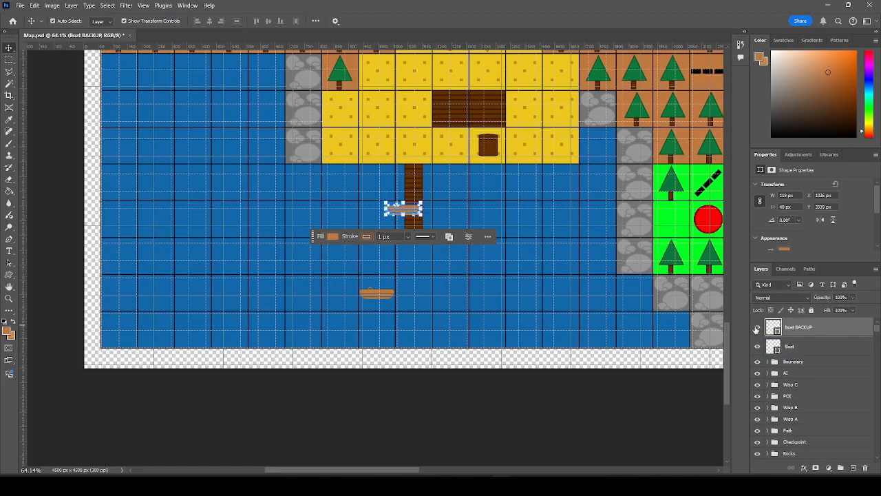
# Hide the Boat BACKUP layer and move it into the BACKUPS group at the end of the layer list.
pyautogui.click(758, 328)
pyautogui.scroll(-2, 799, 448)
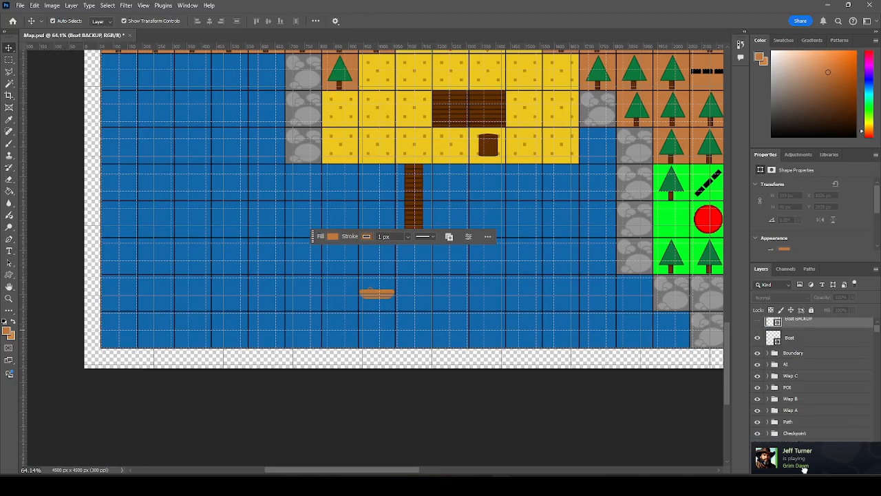
pyautogui.scroll(-5, 804, 469)
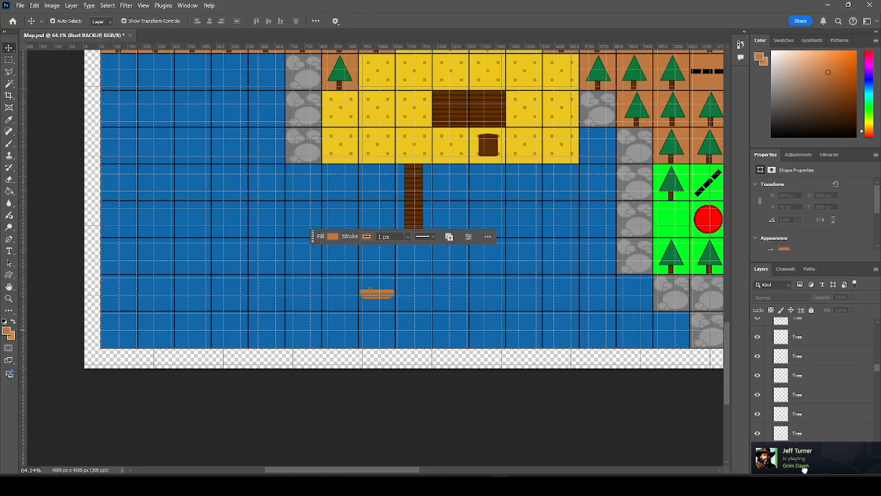
pyautogui.scroll(-3, 804, 468)
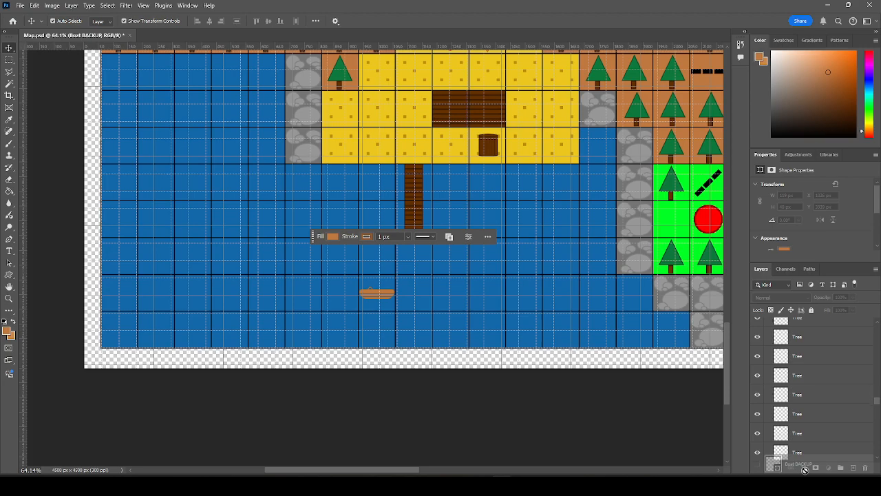
pyautogui.moveTo(805, 470); pyautogui.dragTo(792, 458)
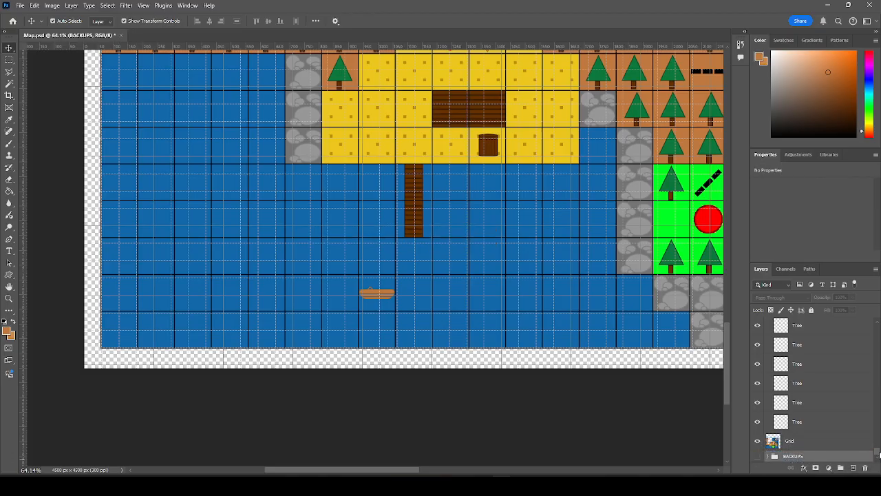
# Collapse the expanded Tree group in the layer list.
pyautogui.scroll(10, 792, 413)
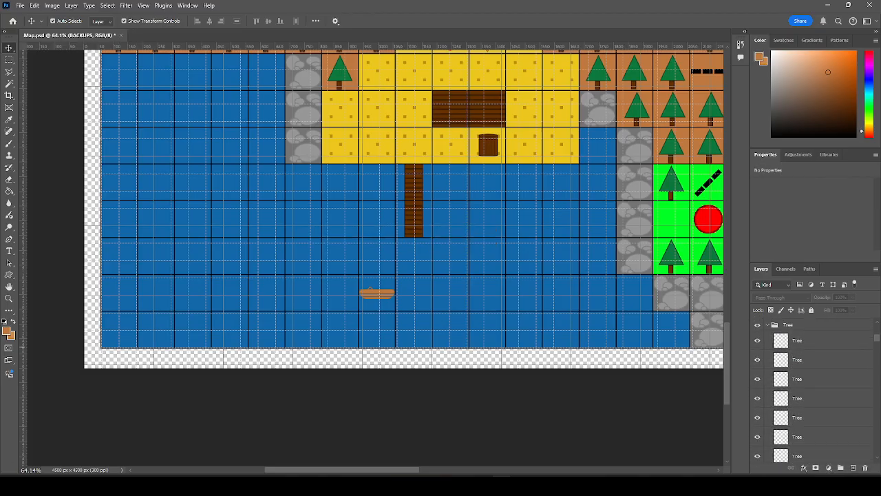
pyautogui.click(785, 400)
pyautogui.click(768, 412)
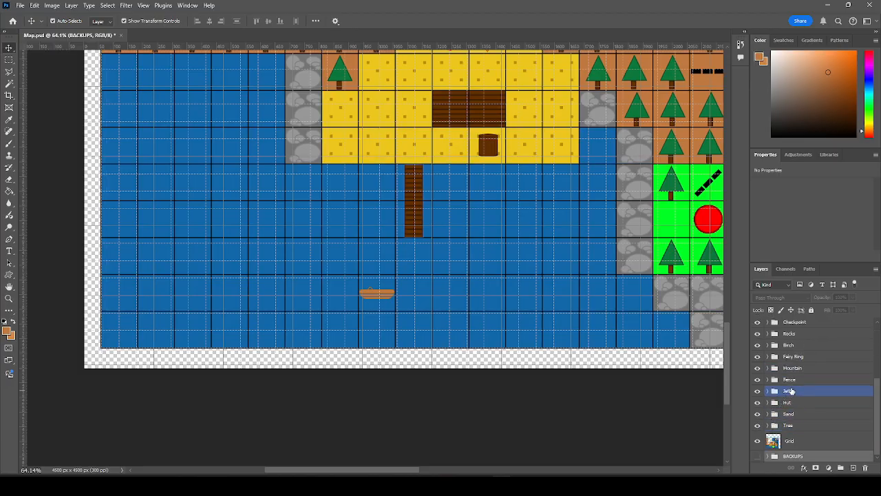
# Move the Boat layer into the POI group and deselect everything.
pyautogui.scroll(5, 789, 390)
pyautogui.click(789, 327)
pyautogui.moveTo(789, 328); pyautogui.dragTo(791, 378)
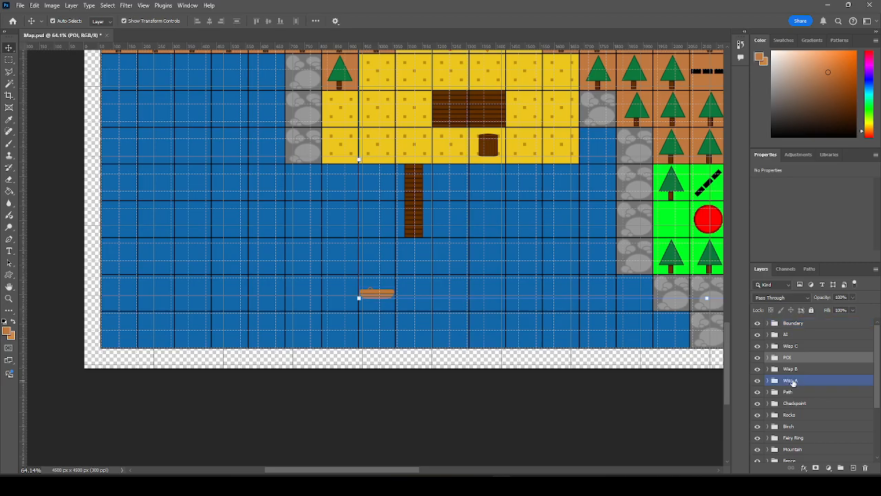
pyautogui.click(397, 398)
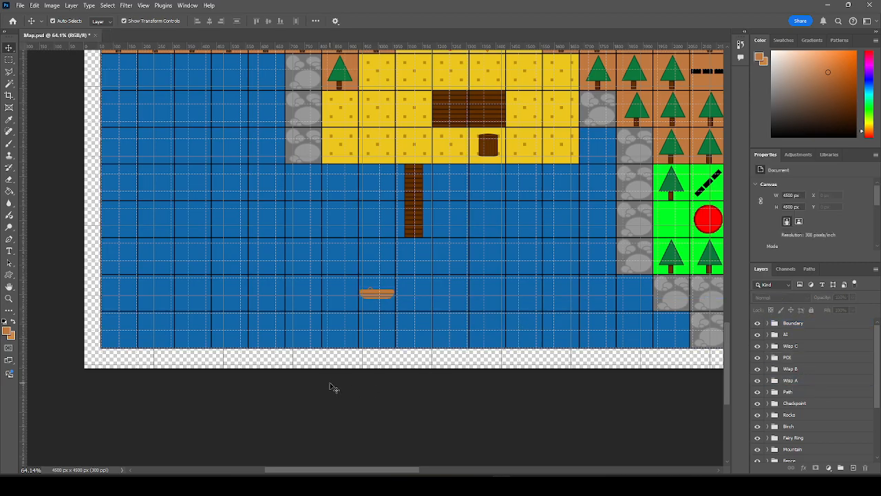
pyautogui.scroll(2, 346, 400)
pyautogui.scroll(-3, 276, 351)
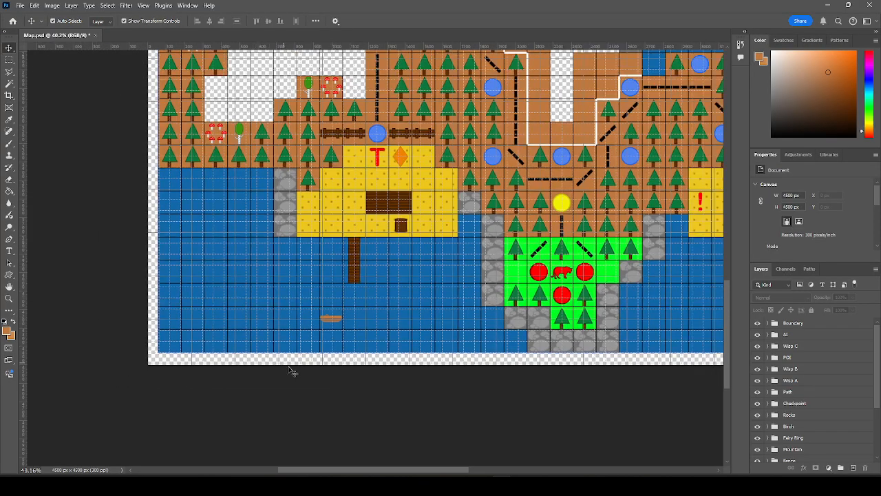
pyautogui.scroll(-2, 289, 368)
pyautogui.scroll(4, 350, 331)
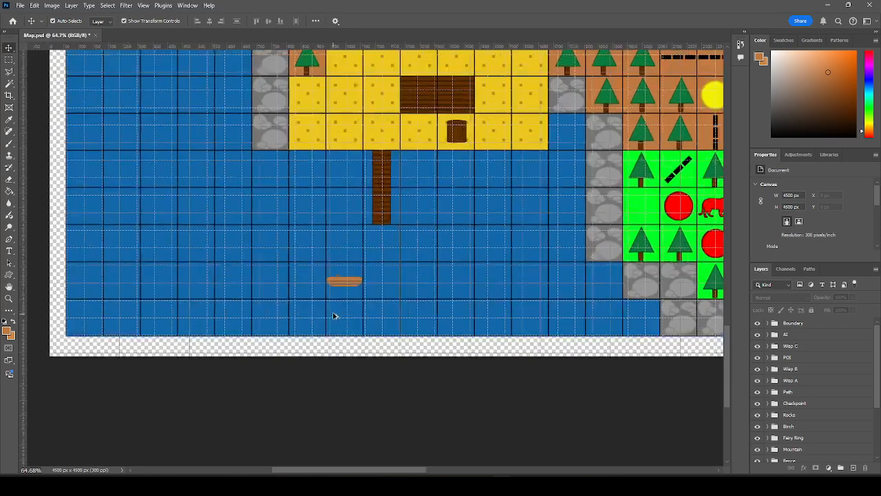
pyautogui.scroll(3, 337, 282)
pyautogui.scroll(-6, 236, 388)
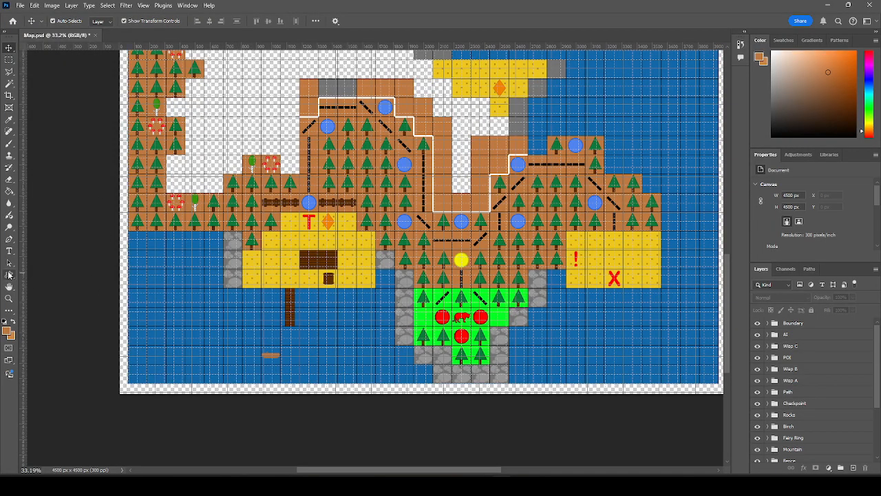
# Choose the fifth animal in the first row of the Wild Animals group for the Custom Shape tool.
pyautogui.click(8, 275)
pyautogui.click(371, 21)
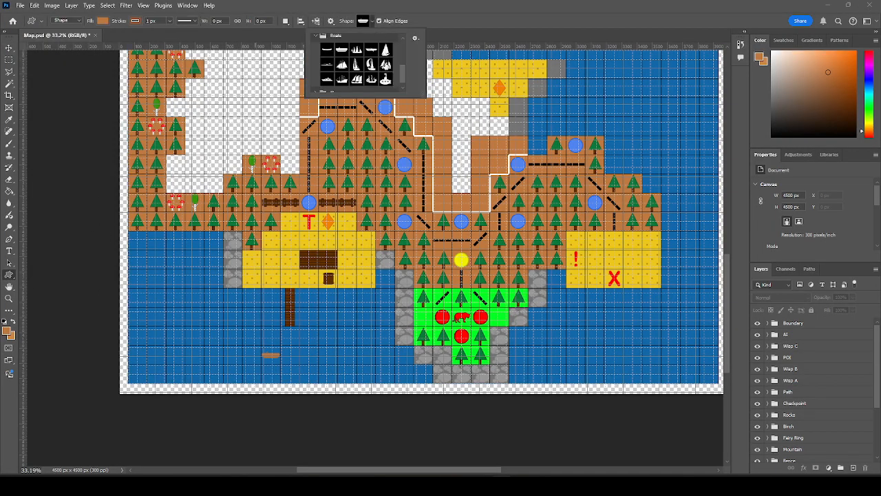
pyautogui.scroll(4, 354, 66)
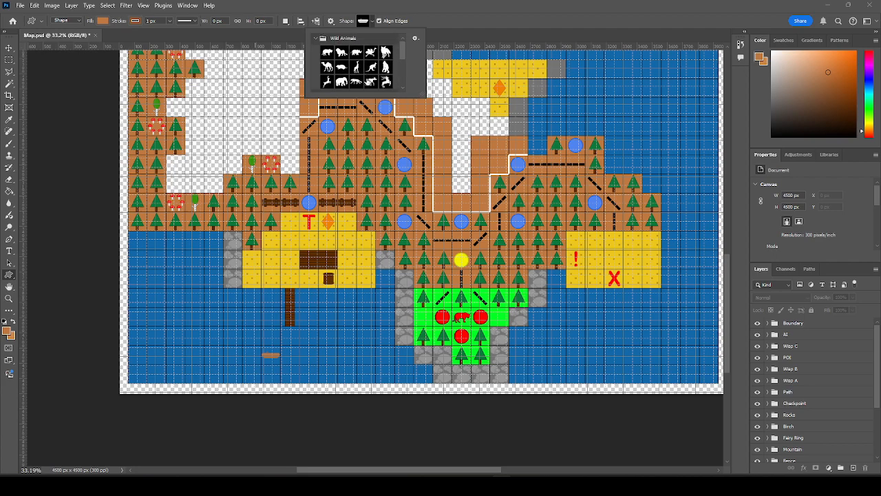
pyautogui.scroll(1, 377, 64)
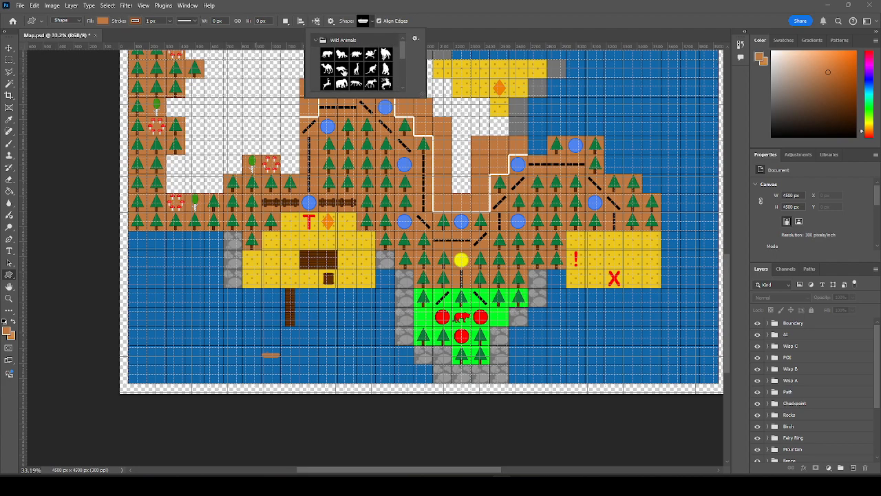
pyautogui.scroll(-1, 375, 83)
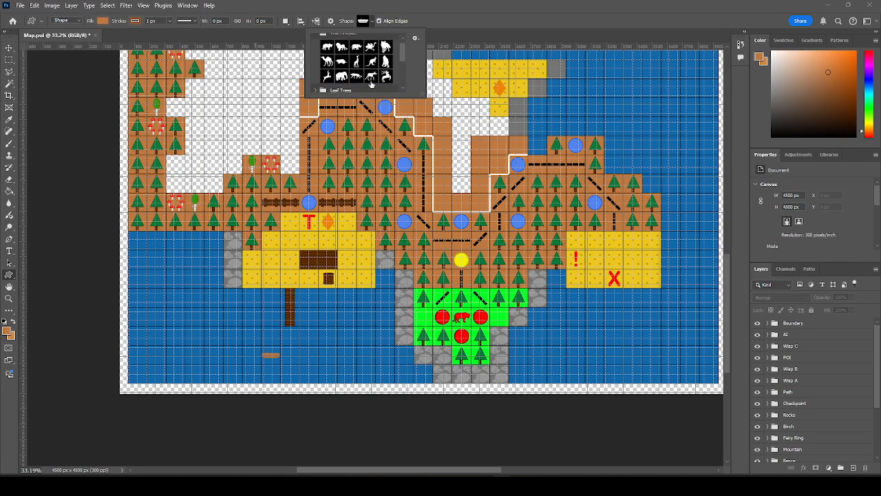
pyautogui.scroll(1, 372, 82)
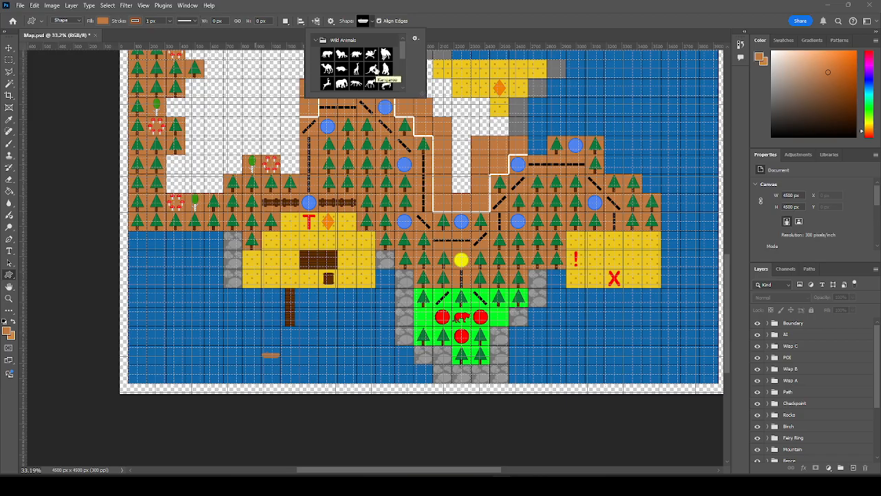
pyautogui.scroll(-1, 376, 70)
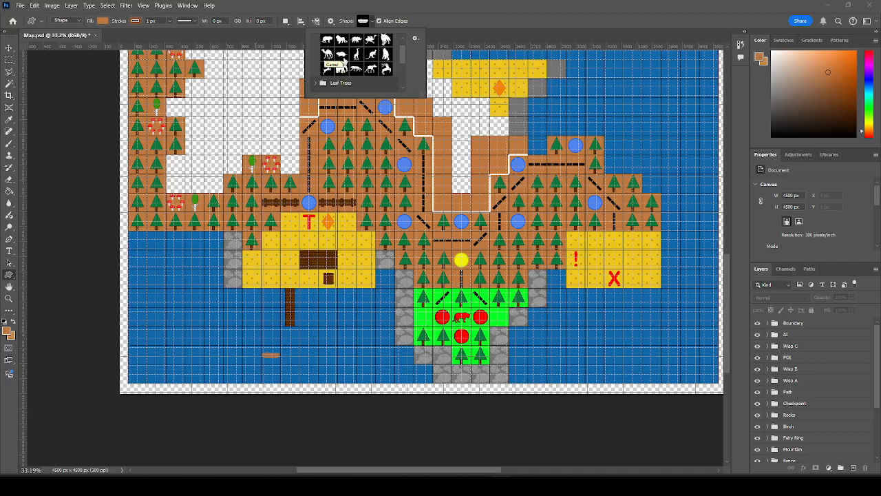
pyautogui.scroll(2, 362, 59)
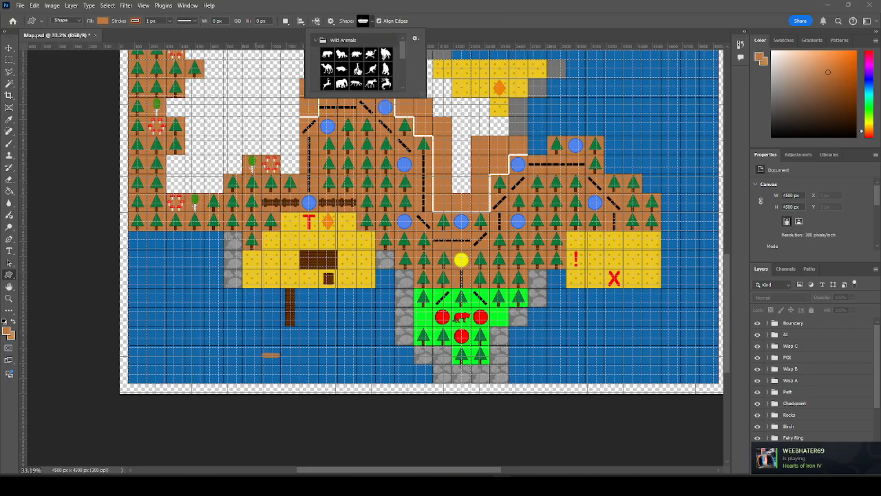
pyautogui.click(385, 55)
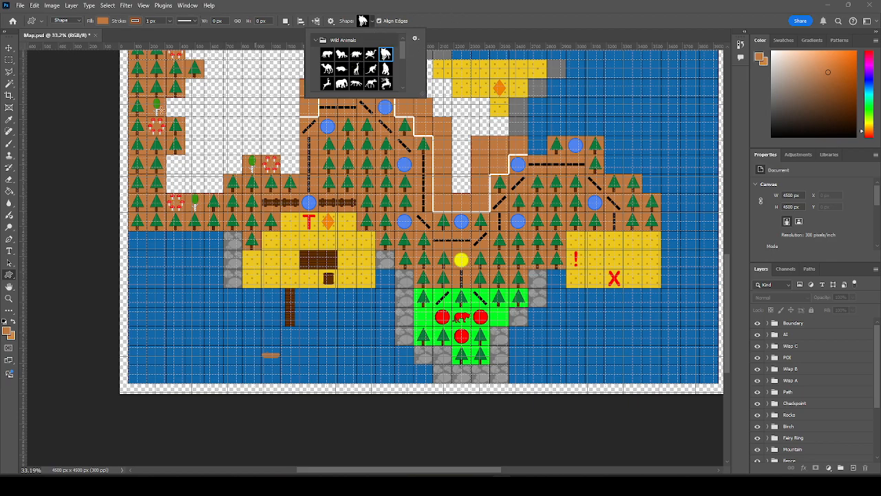
# Select the Tree group directly above the Grid layer as the place for a new shape.
pyautogui.click(10, 52)
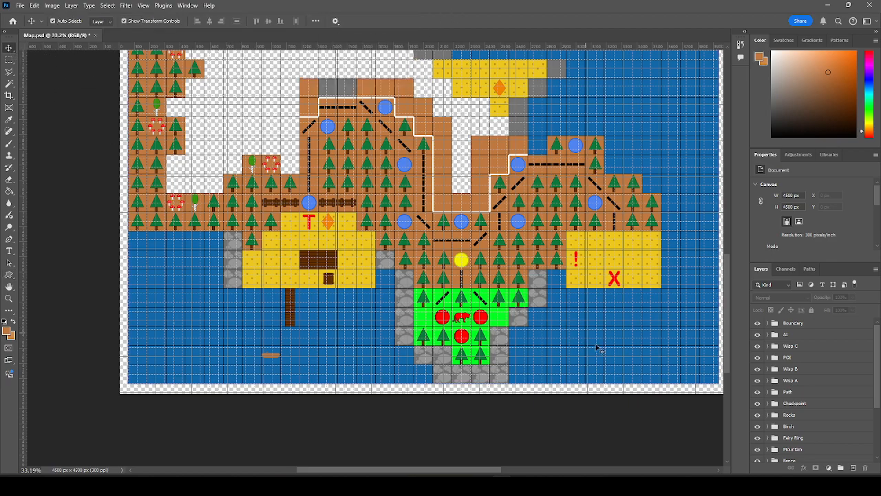
pyautogui.scroll(3, 590, 345)
pyautogui.scroll(10, 626, 282)
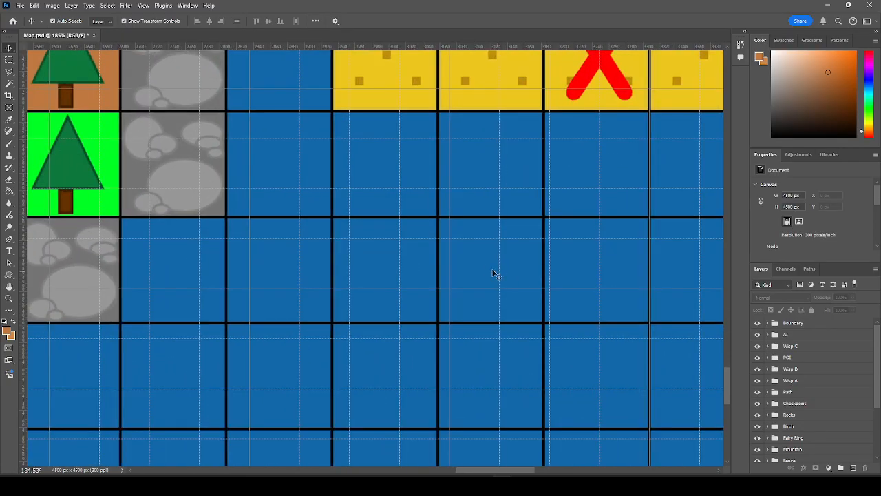
pyautogui.click(489, 273)
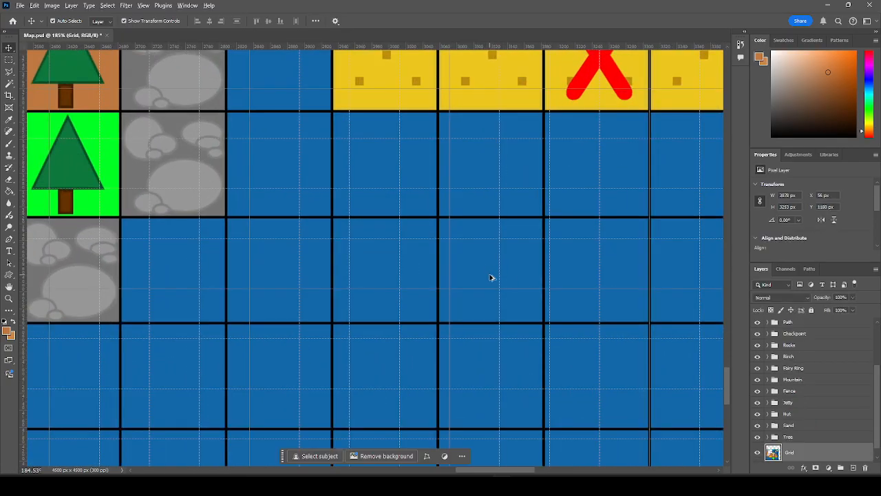
pyautogui.scroll(2, 486, 277)
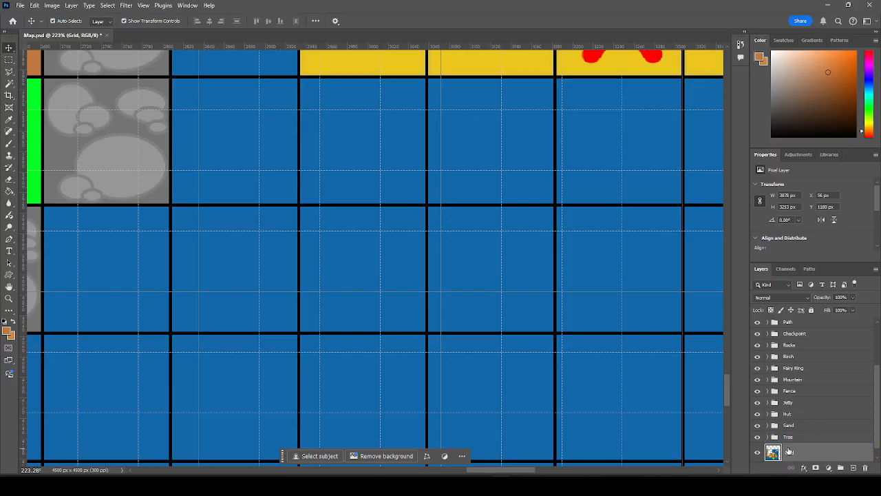
pyautogui.click(821, 438)
pyautogui.click(806, 452)
pyautogui.click(799, 438)
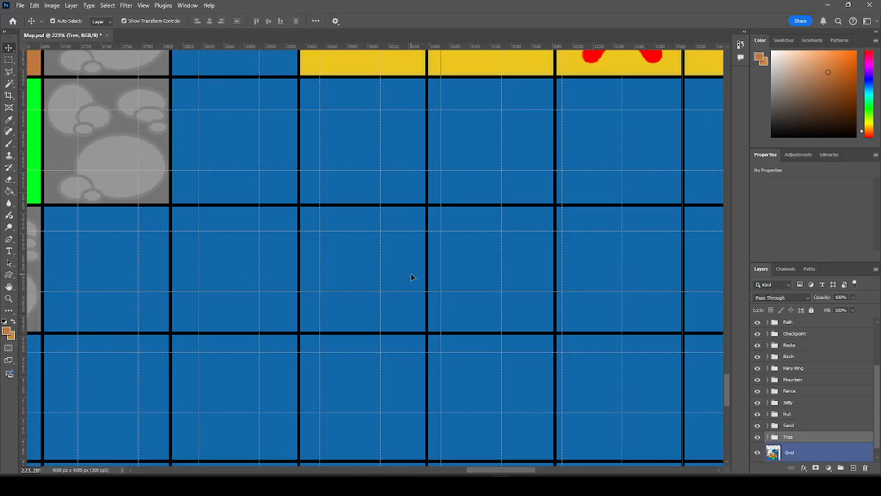
# Activate the Line tool over an empty water tile below the sand area marked with the red X.
pyautogui.moveTo(8, 276); pyautogui.dragTo(55, 285)
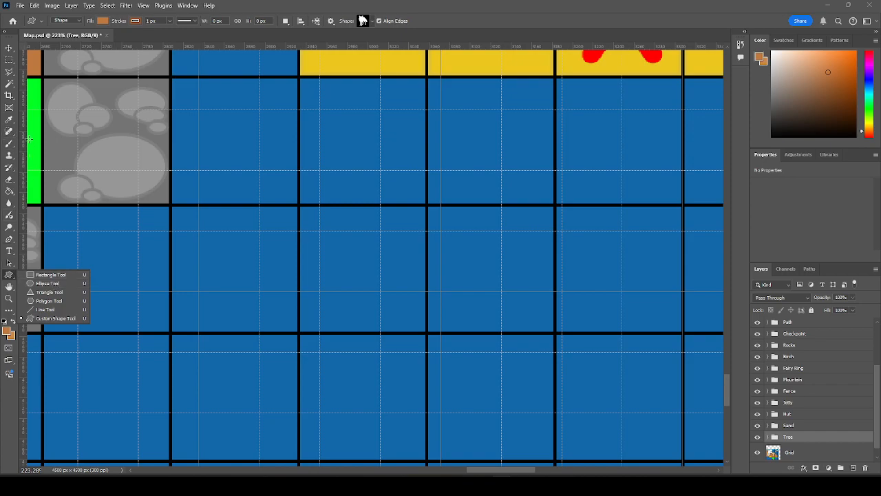
pyautogui.click(41, 310)
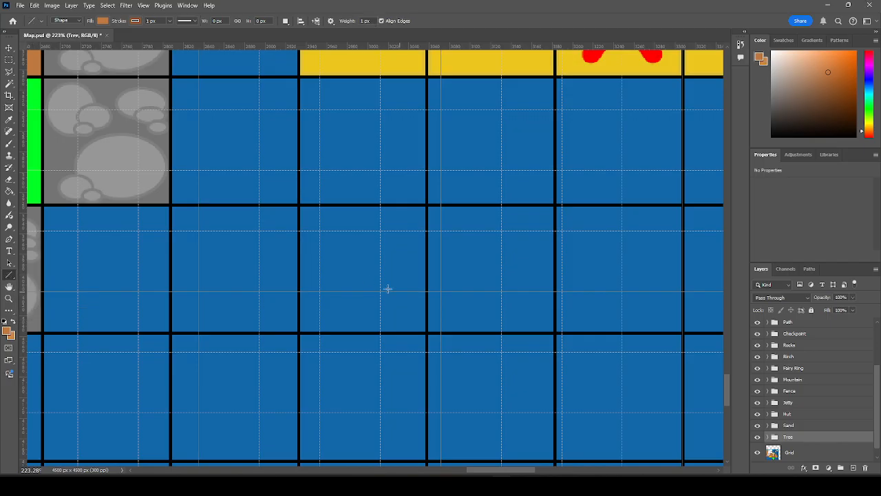
pyautogui.scroll(5, 326, 260)
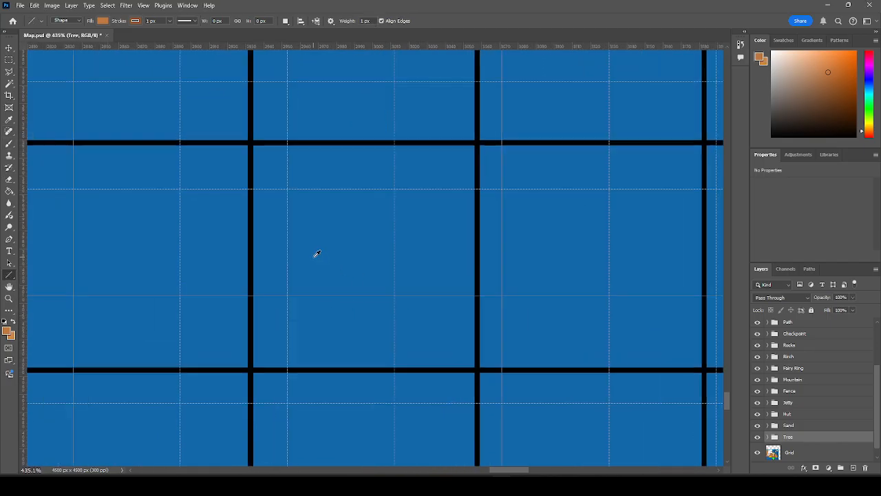
pyautogui.scroll(-1, 326, 260)
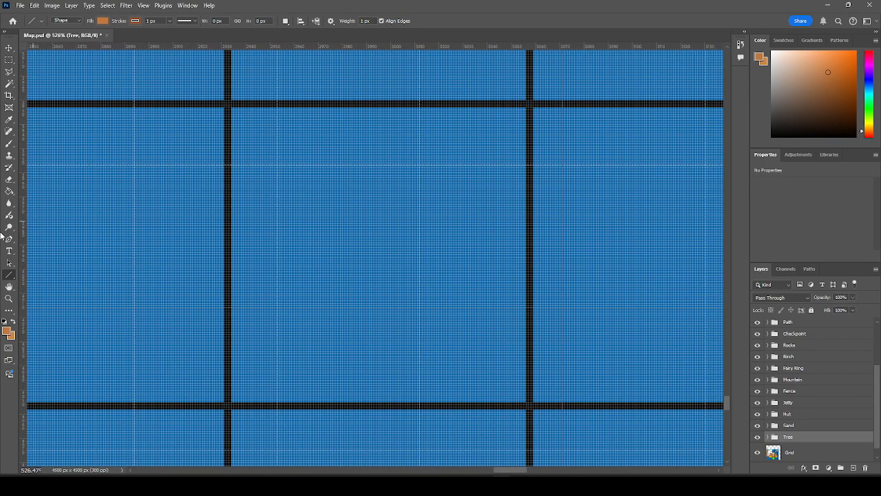
pyautogui.rightClick(11, 276)
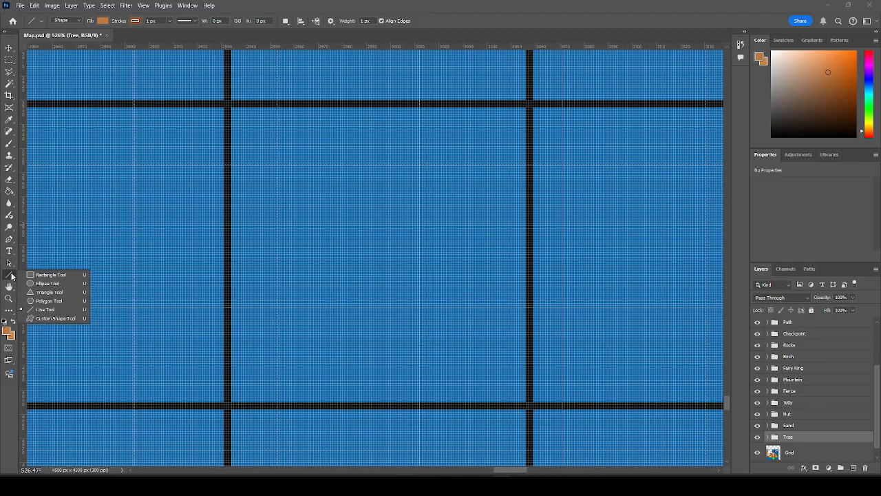
pyautogui.click(50, 312)
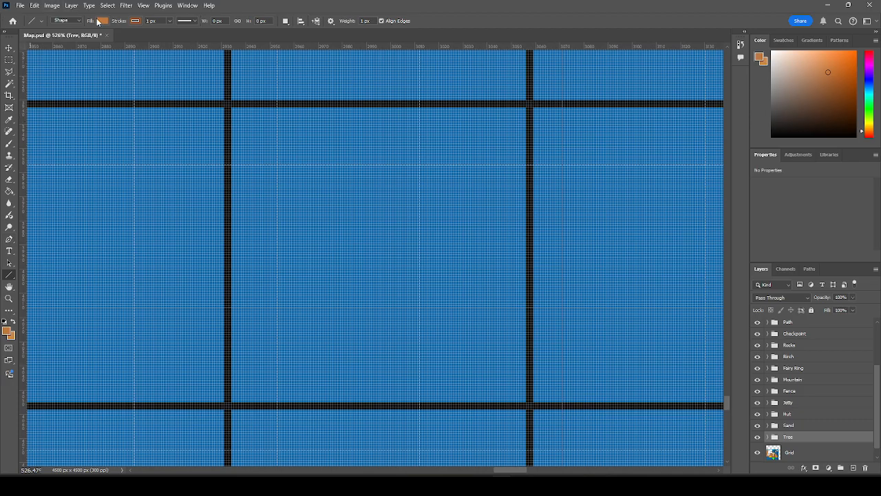
# Set the Line tool's stroke to dark grey and its fill to a lighter grey.
pyautogui.click(103, 21)
pyautogui.click(78, 69)
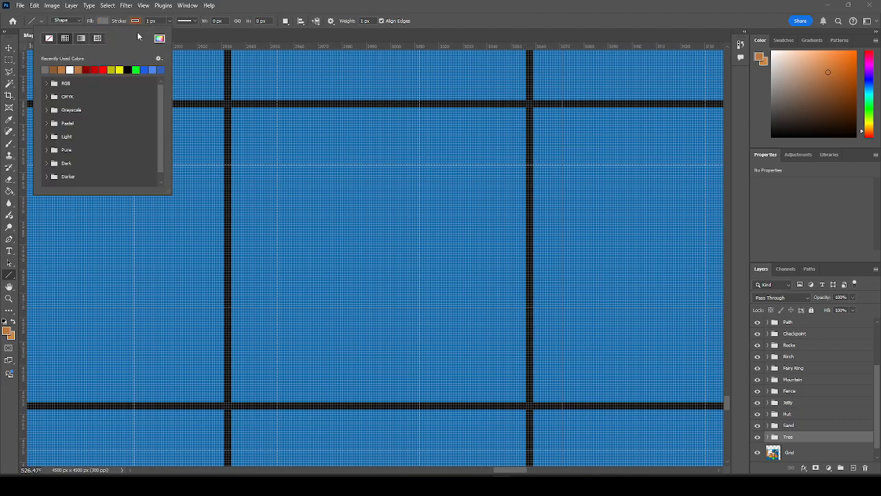
pyautogui.click(135, 21)
pyautogui.click(78, 69)
pyautogui.click(103, 21)
pyautogui.click(161, 40)
pyautogui.moveTo(98, 294); pyautogui.dragTo(97, 267)
pyautogui.click(305, 228)
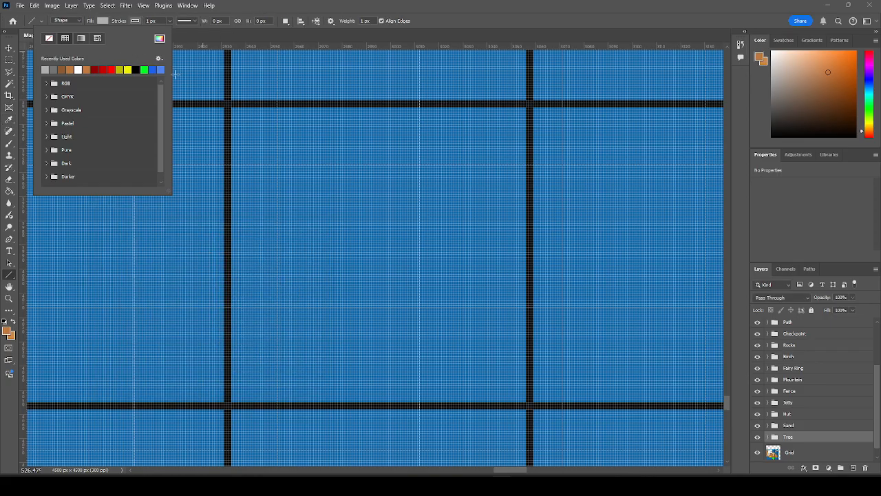
# Draw a shark-fin outline on the water tile from a 70 px diagonal, a vertical edge and an 87 px wide horizontal base line.
pyautogui.rightClick(10, 275)
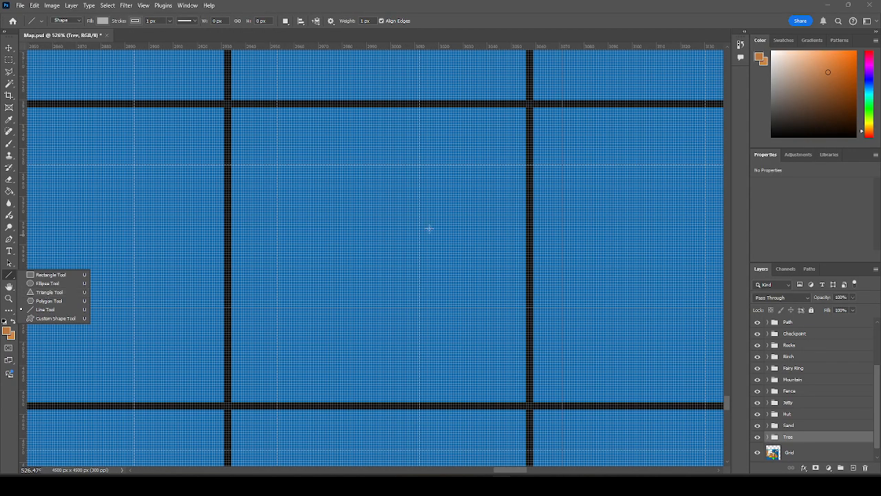
pyautogui.moveTo(434, 187); pyautogui.dragTo(316, 307)
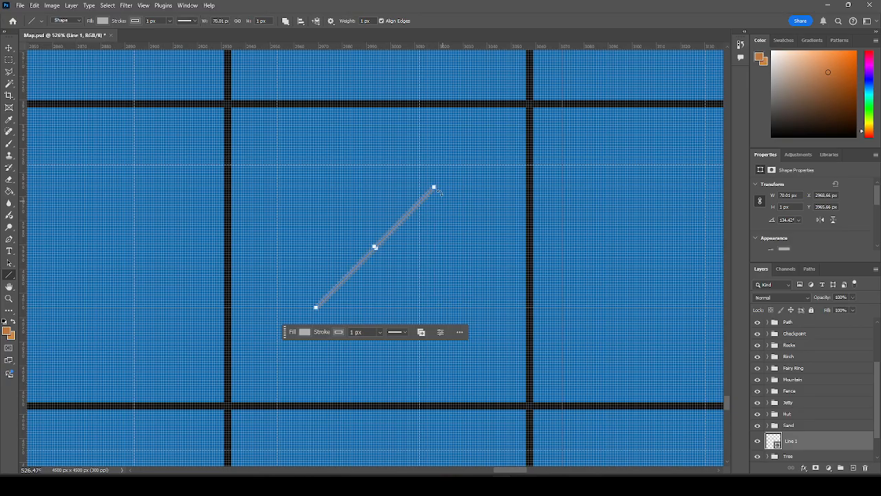
pyautogui.moveTo(433, 186)
pyautogui.mouseDown()
pyautogui.moveTo(436, 315)
pyautogui.moveTo(287, 309)
pyautogui.mouseUp()
pyautogui.moveTo(433, 311); pyautogui.dragTo(480, 311)
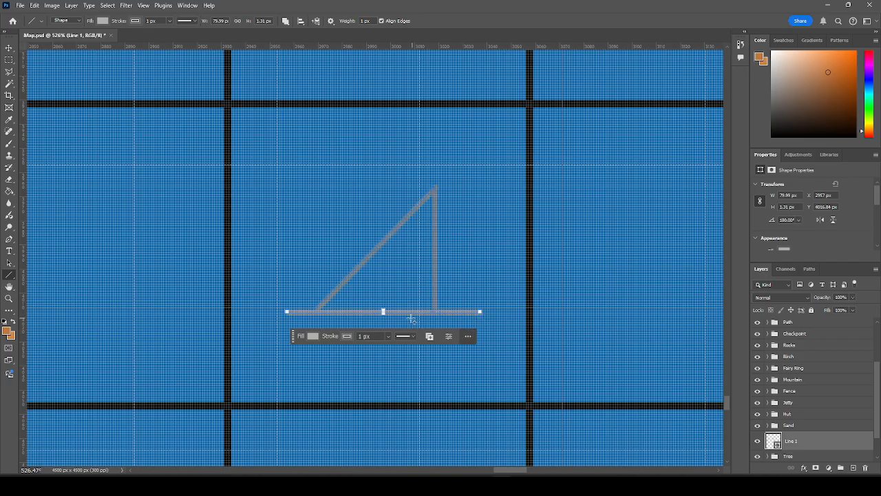
pyautogui.moveTo(284, 311); pyautogui.dragTo(278, 312)
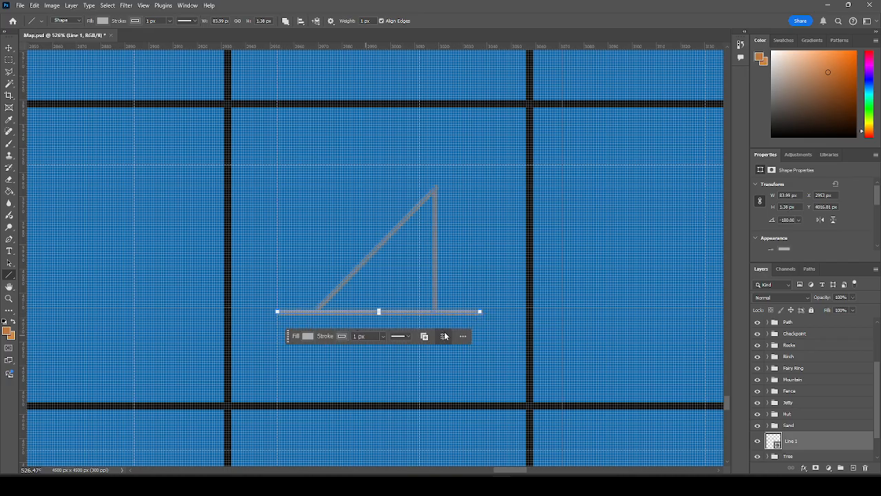
pyautogui.moveTo(481, 311); pyautogui.dragTo(487, 311)
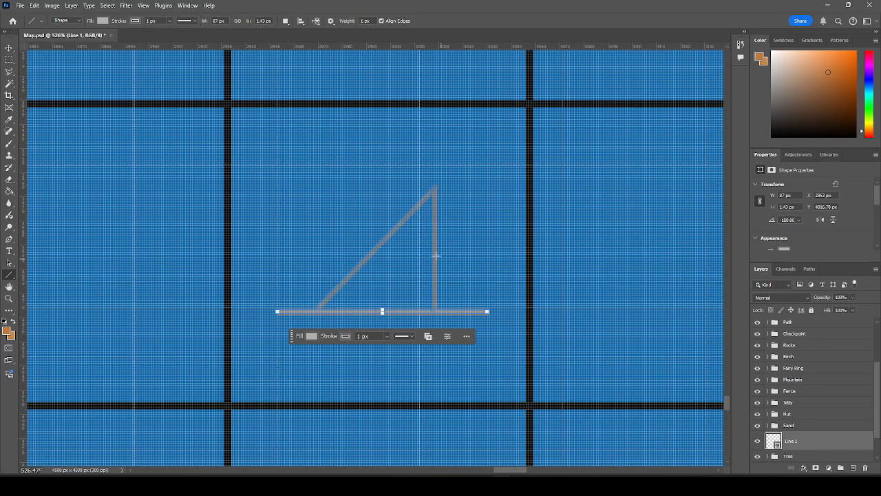
# Rasterize the Line 1 layer and sample the grey of the fin's base line as the Paint Bucket colour.
pyautogui.click(797, 427)
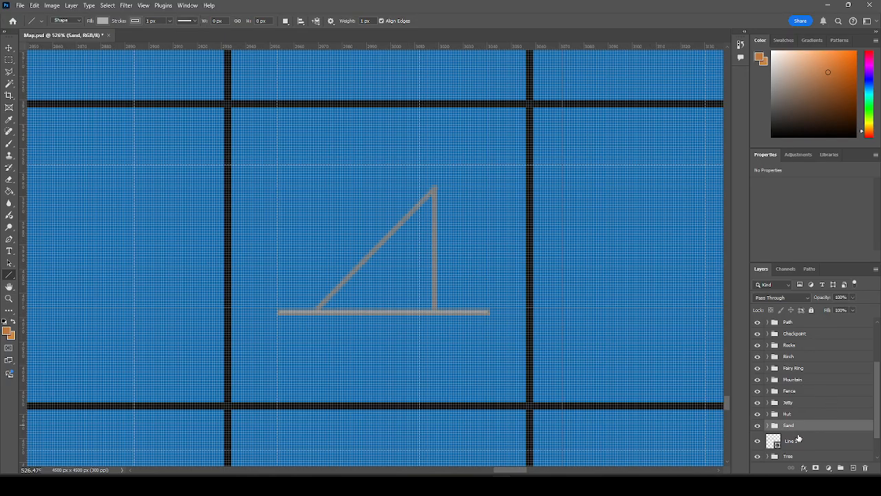
pyautogui.click(797, 442)
pyautogui.rightClick(797, 442)
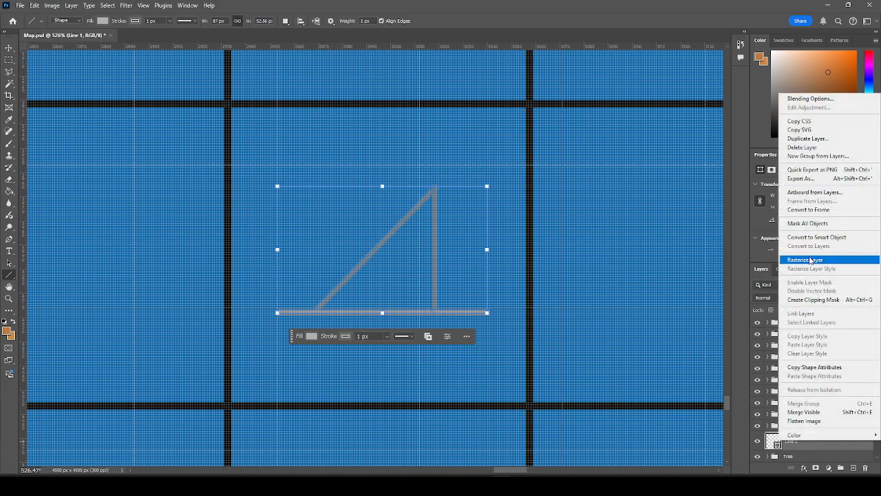
pyautogui.click(810, 261)
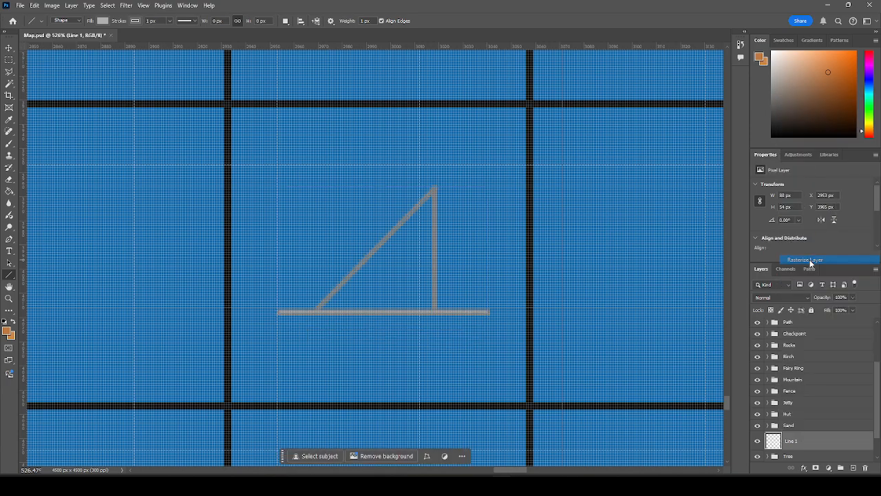
pyautogui.click(8, 191)
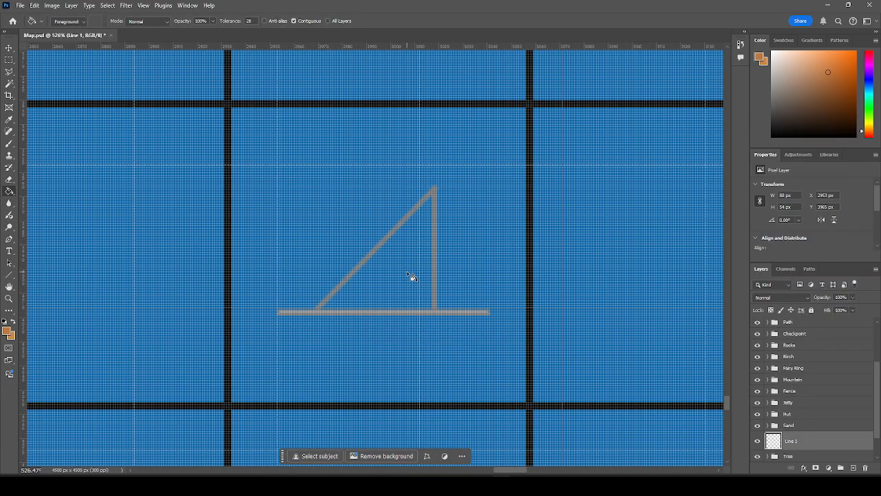
pyautogui.keyDown('alt'); pyautogui.click(390, 307); pyautogui.keyUp('alt')
# Try filling the fin's interior and the gap along its diagonal edge with grey, then undo both fills.
pyautogui.click(402, 280)
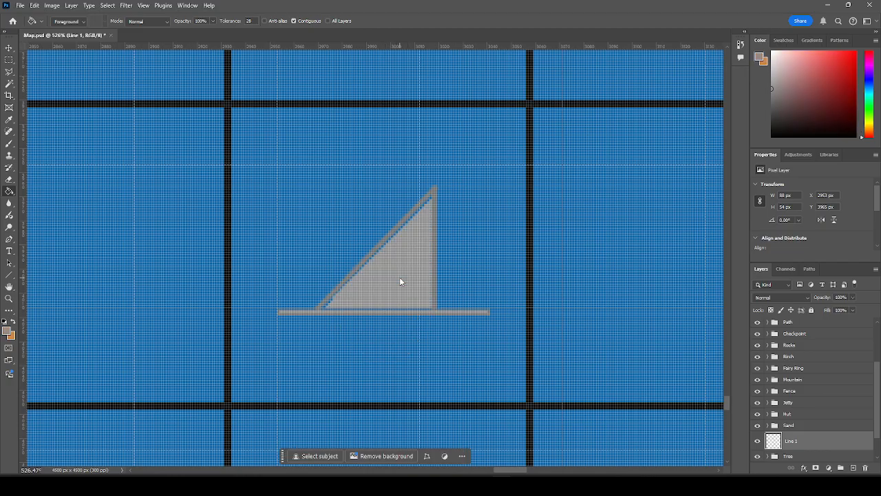
pyautogui.scroll(-5, 391, 282)
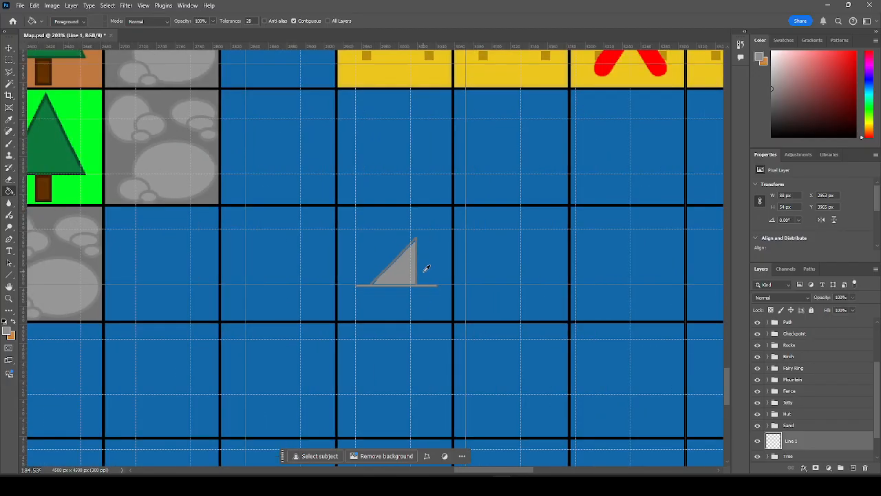
pyautogui.scroll(7, 416, 282)
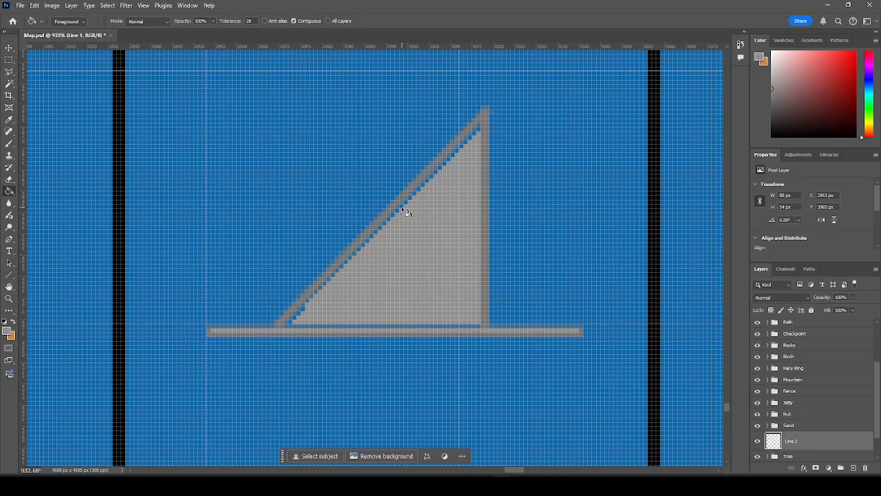
pyautogui.click(406, 212)
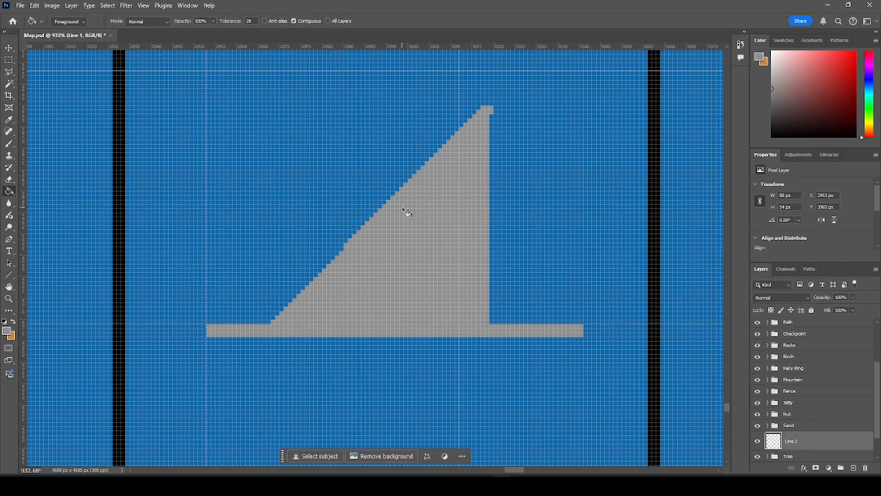
pyautogui.hotkey('ctrl', 'z')
pyautogui.hotkey('ctrl', 'z')
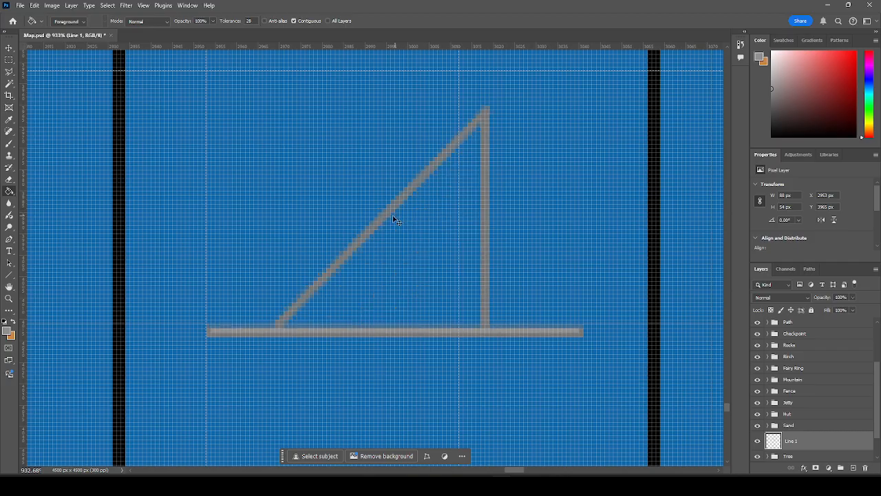
# Try filling the fin's interior again, also with the Contiguous option toggled, and undo the fills.
pyautogui.click(411, 239)
pyautogui.hotkey('ctrl', 'z')
pyautogui.click(294, 21)
pyautogui.click(456, 268)
pyautogui.hotkey('ctrl', 'z')
# Try filling the fin's interior with anti-aliasing enabled, undo the fill and disable anti-aliasing again.
pyautogui.click(272, 24)
pyautogui.click(415, 231)
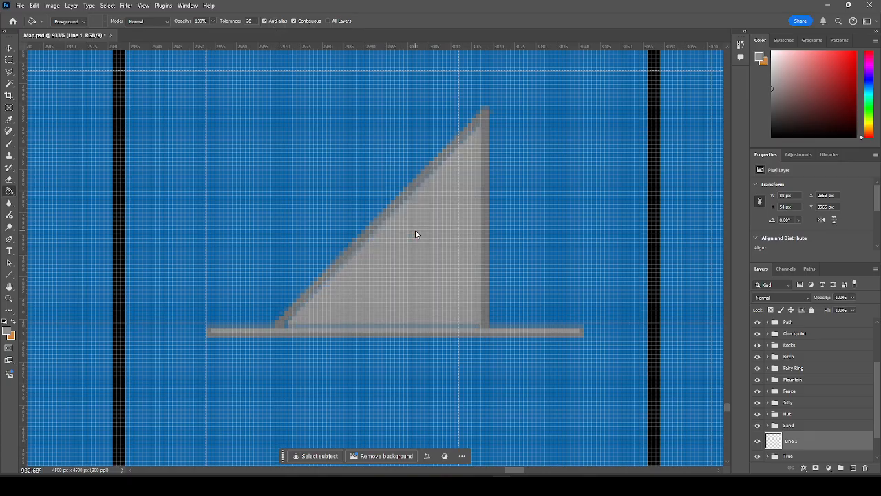
pyautogui.click(265, 22)
pyautogui.hotkey('ctrl', 'z')
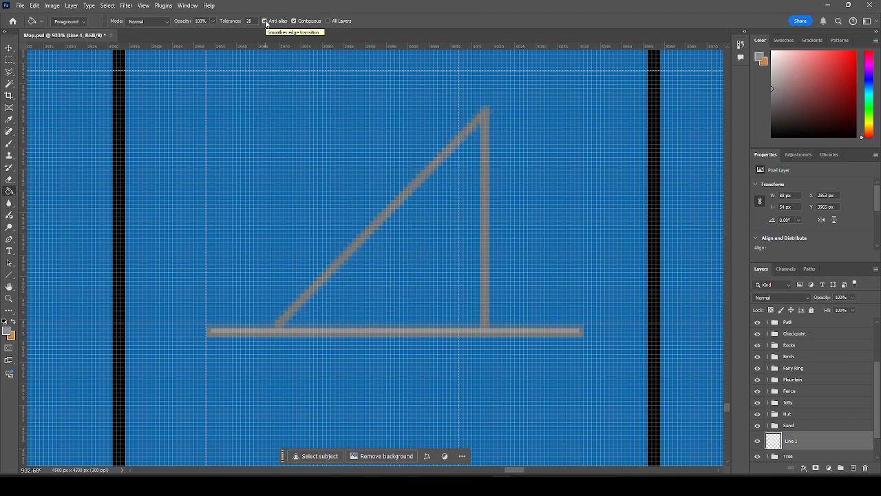
pyautogui.click(265, 21)
# Try filling the fin's interior at different tolerance values, including 36, and undo each fill.
pyautogui.doubleClick(249, 21)
pyautogui.write('36')
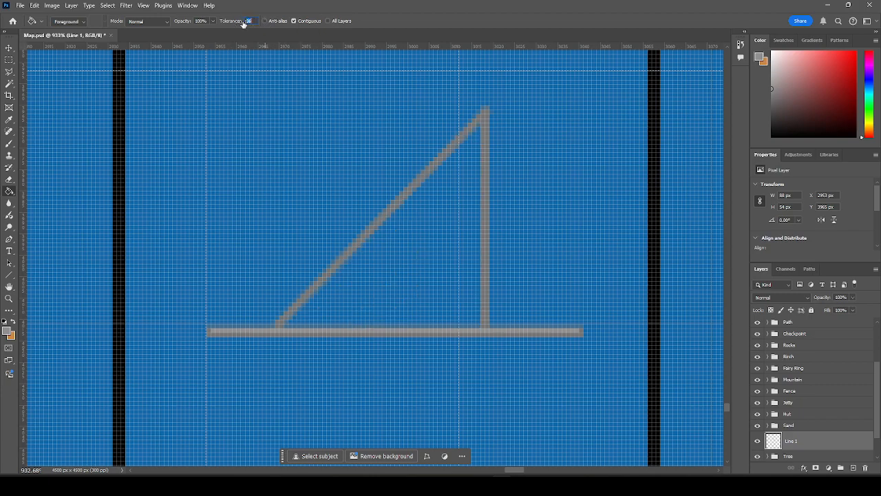
pyautogui.click(424, 223)
pyautogui.hotkey('ctrl', 'z')
pyautogui.moveTo(228, 21); pyautogui.dragTo(218, 26)
pyautogui.click(409, 241)
pyautogui.hotkey('ctrl', 'z')
# Raise the Paint Bucket tolerance to 182, enable anti-aliasing and fill the fin's interior with the sampled grey.
pyautogui.moveTo(233, 22); pyautogui.dragTo(316, 32)
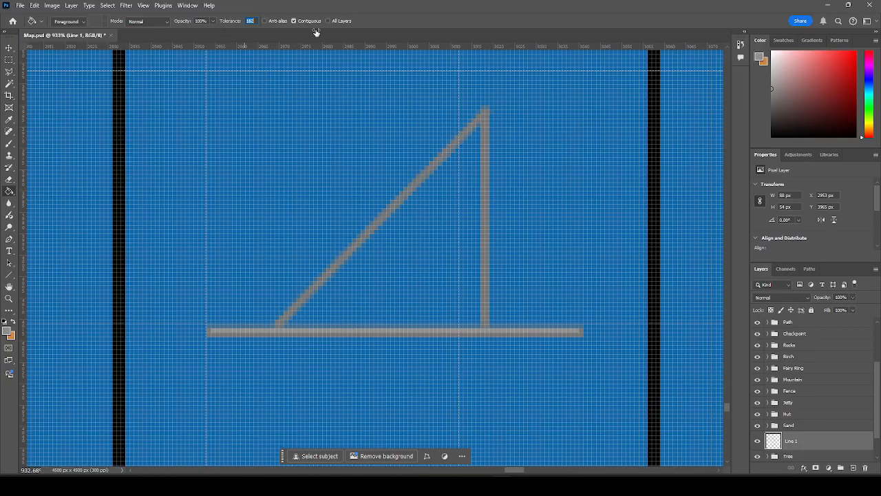
pyautogui.click(426, 271)
pyautogui.hotkey('ctrl', 'z')
pyautogui.click(264, 21)
pyautogui.click(415, 231)
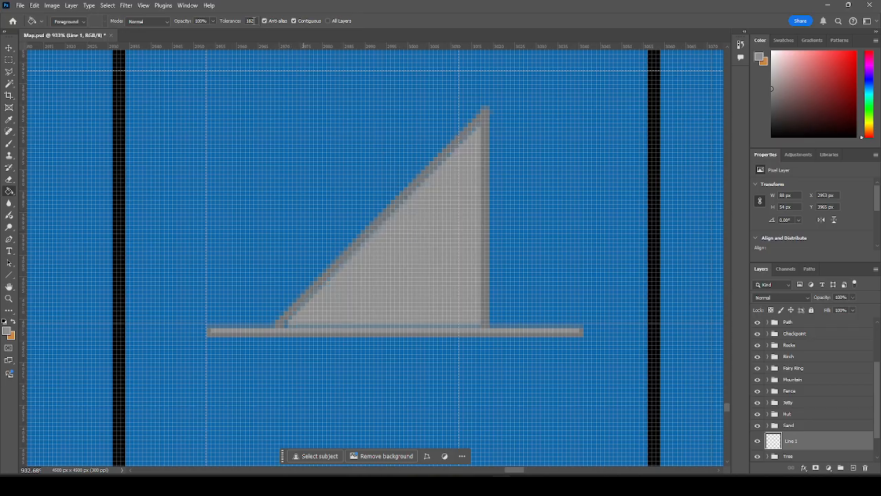
pyautogui.press('z')
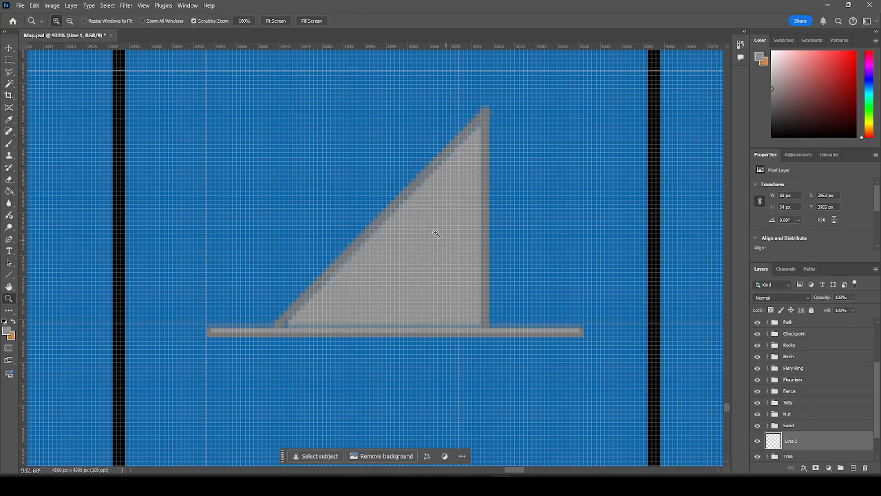
pyautogui.moveTo(437, 230); pyautogui.dragTo(428, 225)
pyautogui.press('g')
pyautogui.scroll(-20, 435, 215)
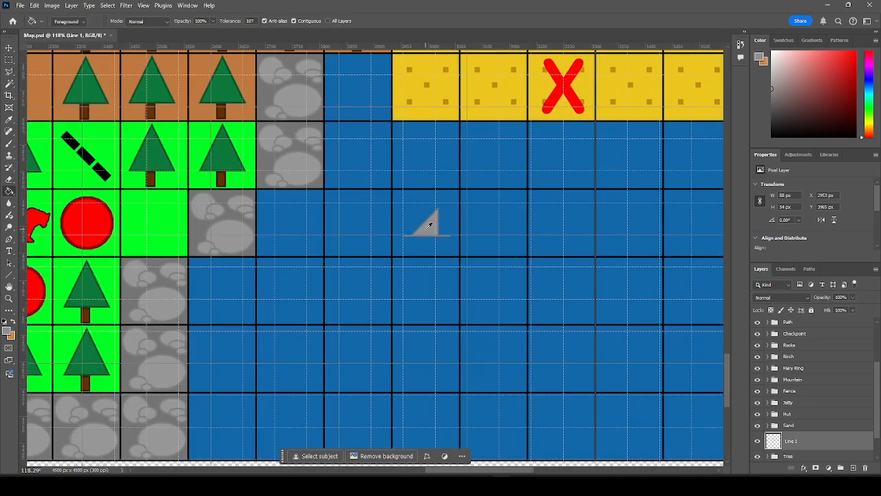
pyautogui.scroll(-2, 409, 301)
pyautogui.scroll(1, 409, 271)
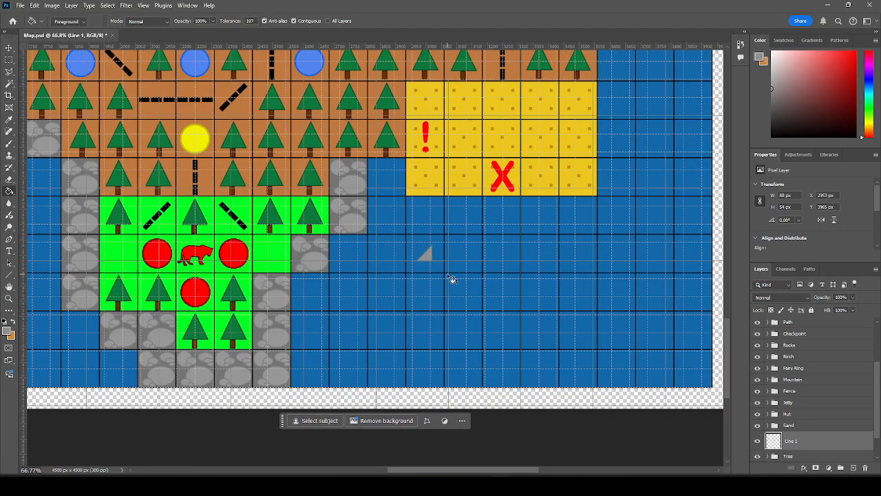
# Hide the grid overlay and set the Line tool to a white fill with no stroke.
pyautogui.hotkey('ctrl', "'")
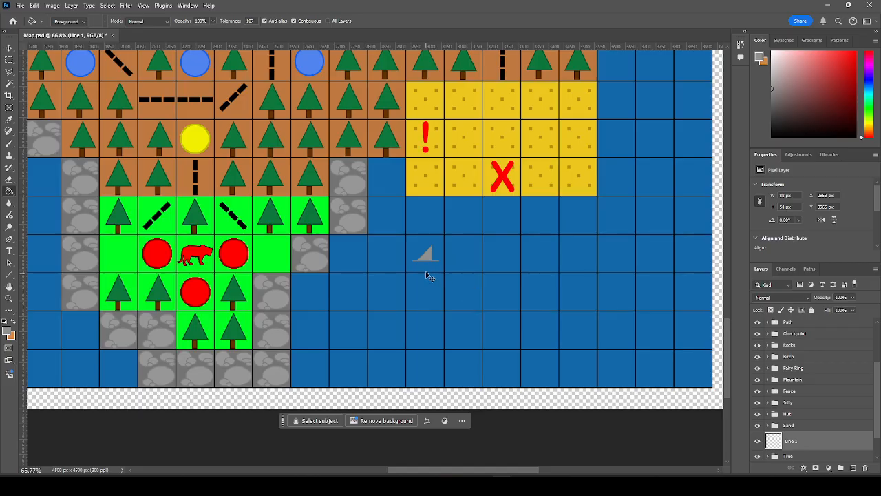
pyautogui.scroll(10, 425, 260)
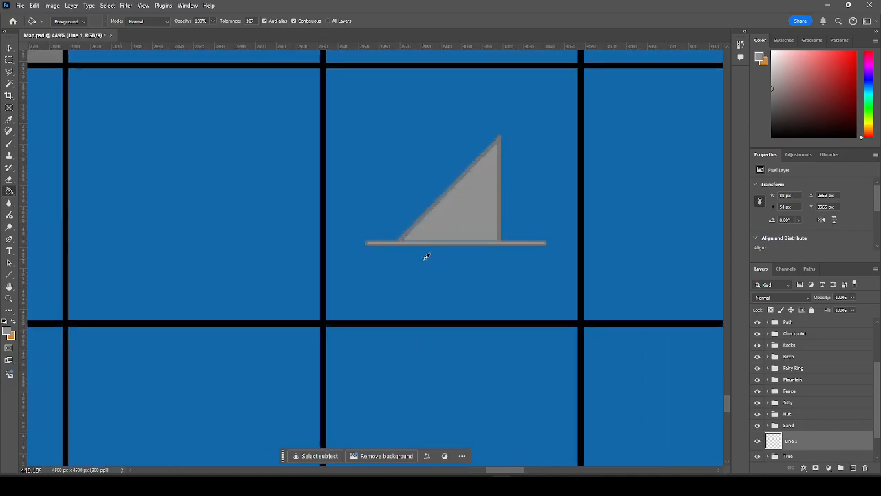
pyautogui.scroll(5, 427, 256)
pyautogui.click(9, 274)
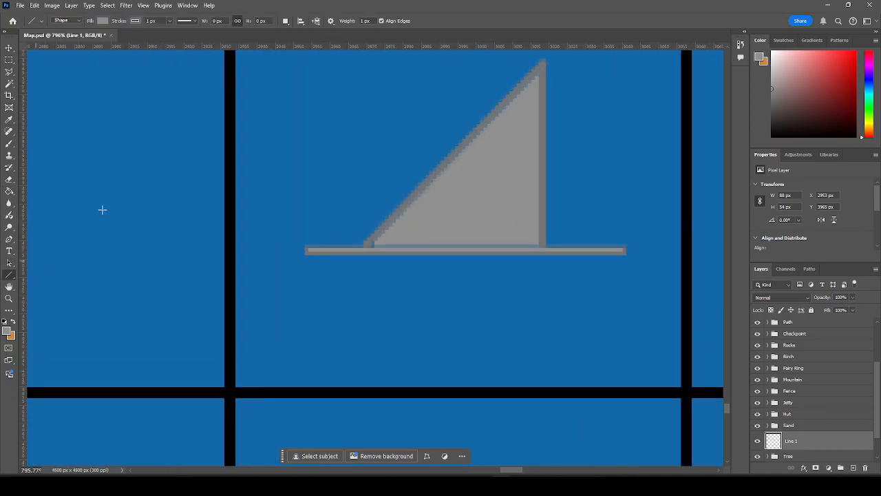
pyautogui.click(103, 20)
pyautogui.click(87, 69)
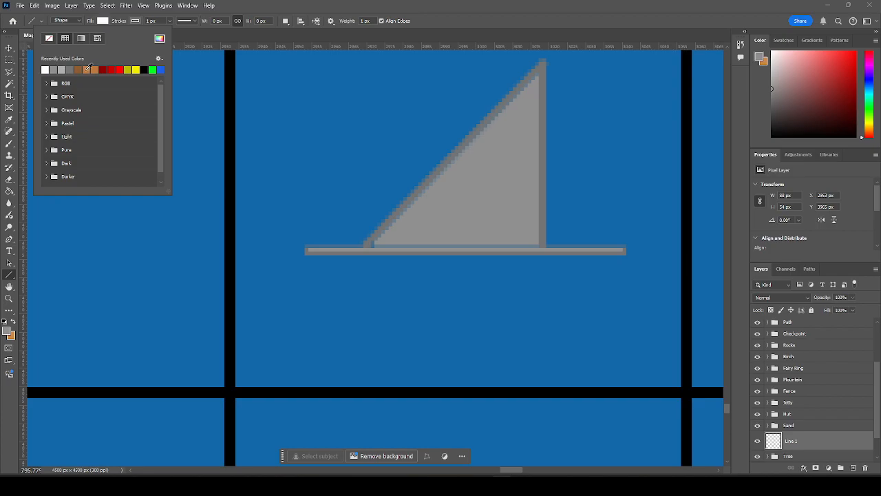
pyautogui.click(137, 23)
pyautogui.click(83, 39)
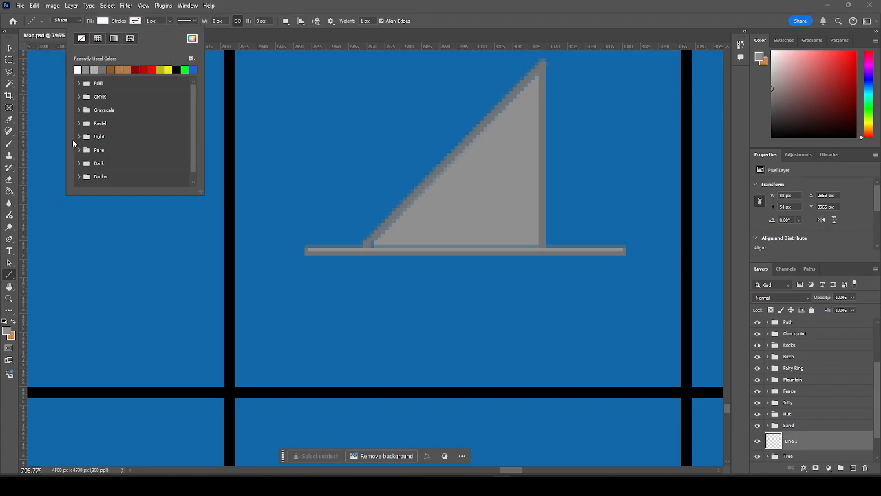
# Draw a horizontal white line about 91 px wide and 1 px thick just beneath the fin's base, then nudge it down 1 px.
pyautogui.click(9, 272)
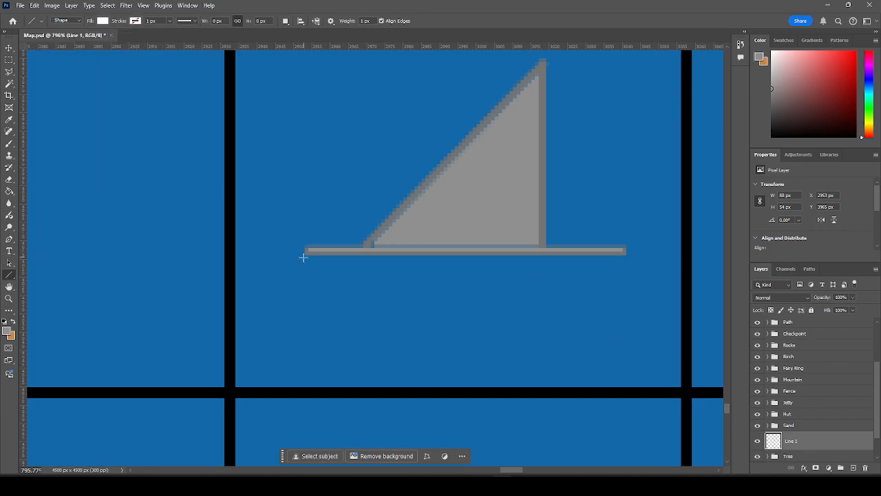
pyautogui.moveTo(298, 256); pyautogui.dragTo(630, 262)
pyautogui.click(9, 49)
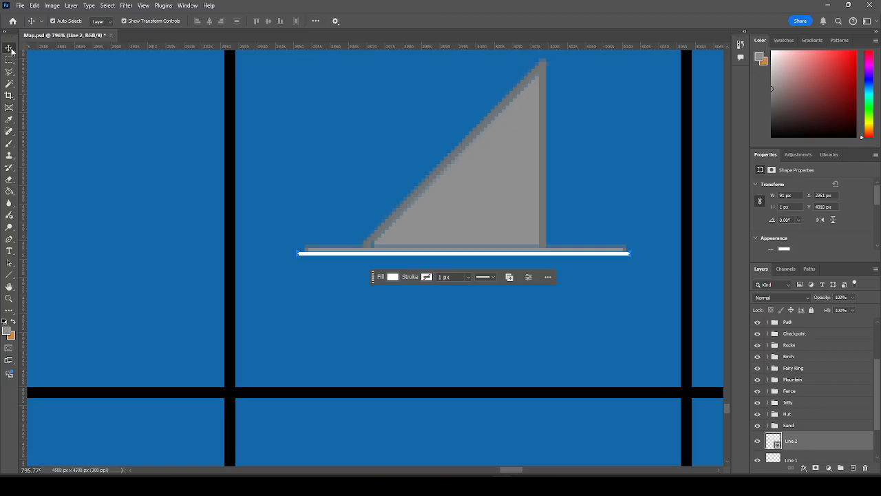
pyautogui.press('Down')
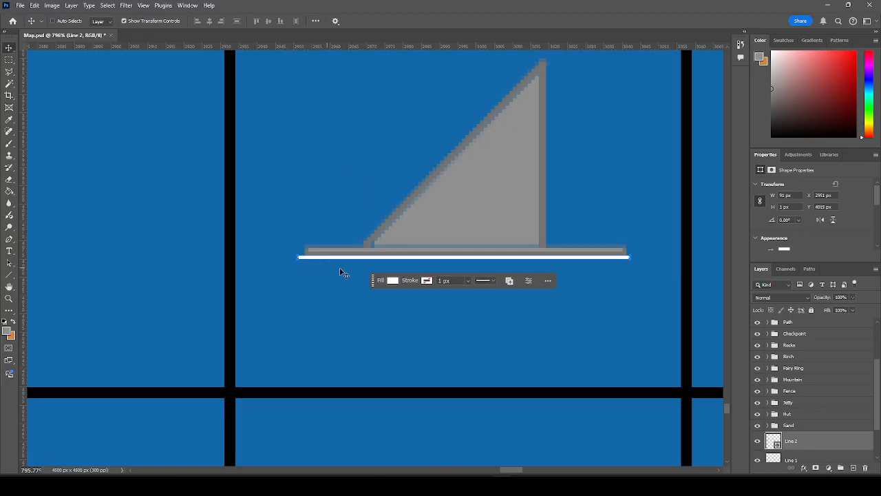
# Transform the white line to 2 px thick and extend both ends slightly to 93 px wide.
pyautogui.hotkey('ctrl', 't')
pyautogui.moveTo(462, 258); pyautogui.dragTo(463, 261)
pyautogui.moveTo(298, 260); pyautogui.dragTo(294, 260)
pyautogui.moveTo(631, 259); pyautogui.dragTo(636, 258)
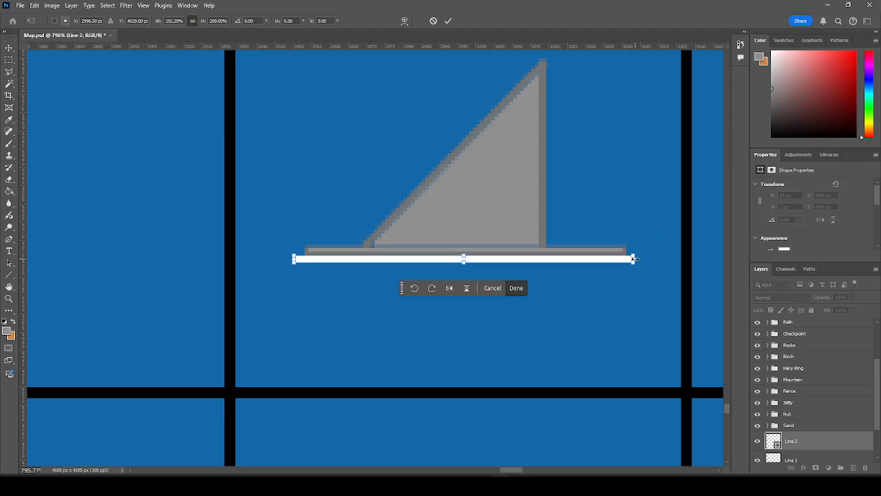
pyautogui.click(516, 288)
# Rasterize the white line's layer and merge it with the fin's layer.
pyautogui.scroll(-3, 378, 292)
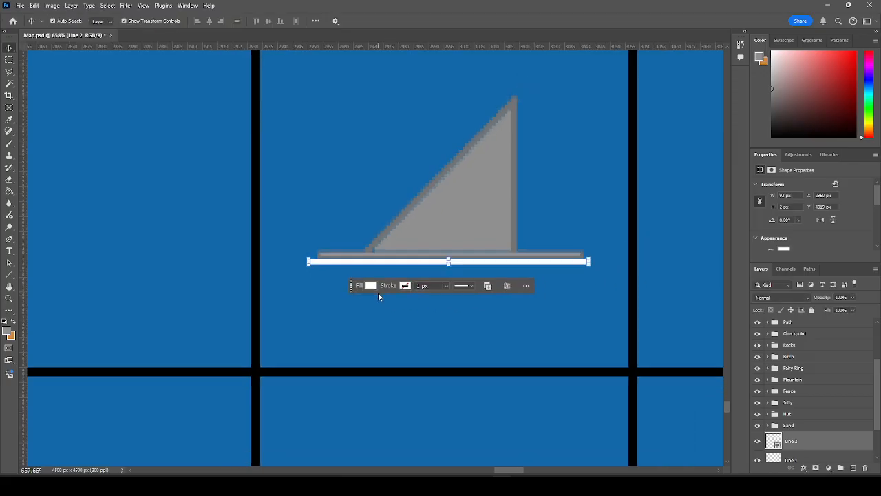
pyautogui.moveTo(821, 441); pyautogui.dragTo(821, 441)
pyautogui.scroll(-1, 801, 441)
pyautogui.click(810, 425)
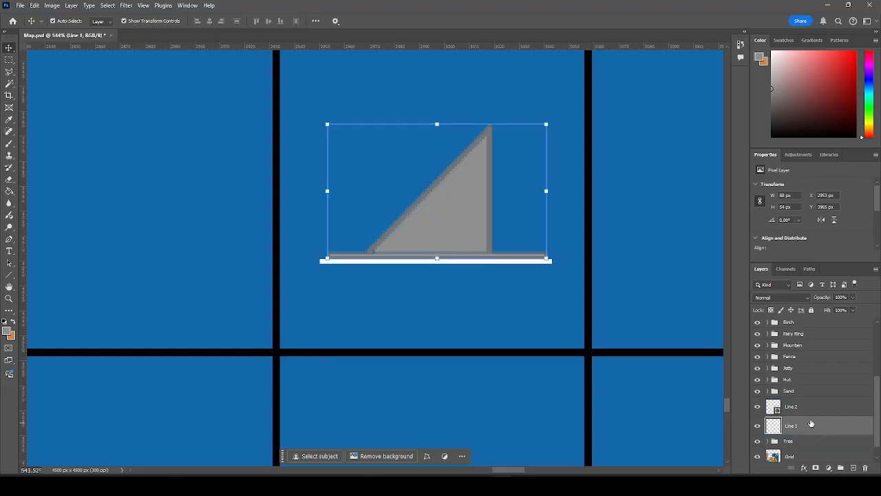
pyautogui.rightClick(796, 408)
pyautogui.click(827, 223)
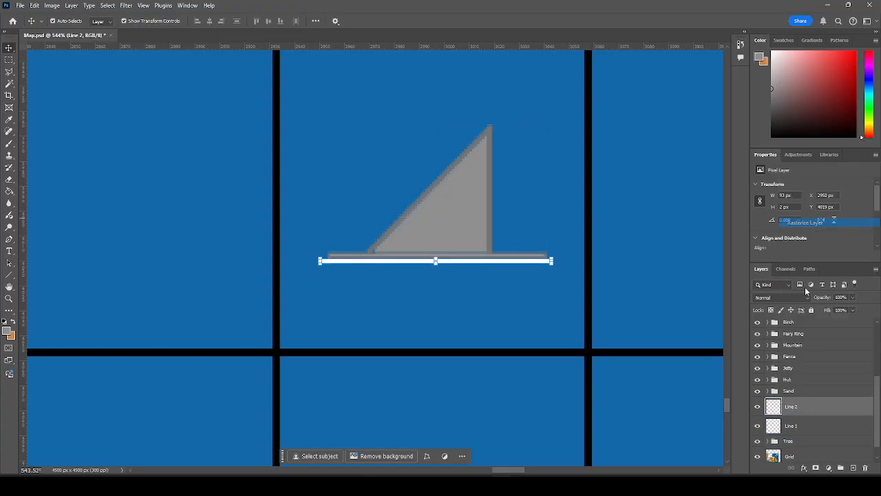
pyautogui.keyDown('shift'); pyautogui.click(800, 431); pyautogui.keyUp('shift')
pyautogui.rightClick(800, 430)
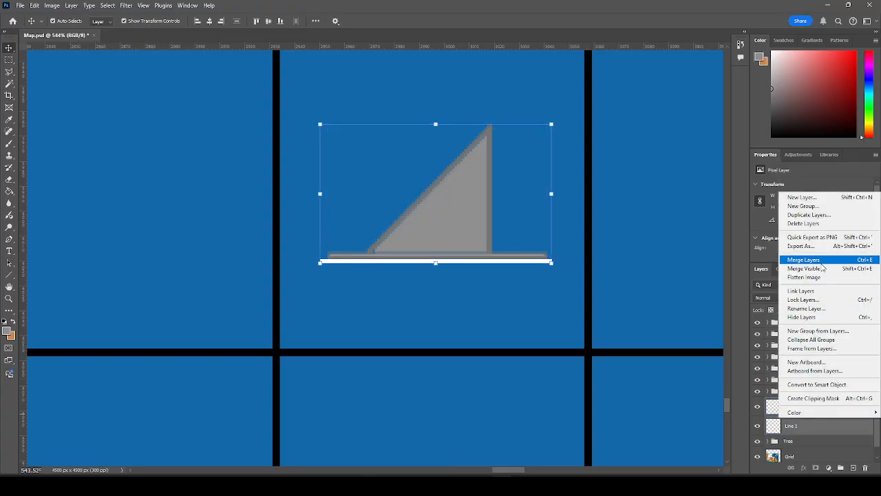
pyautogui.click(823, 261)
# Rename the merged fin layer Shark and make a copy of it named Shark BACKUP.
pyautogui.doubleClick(791, 410)
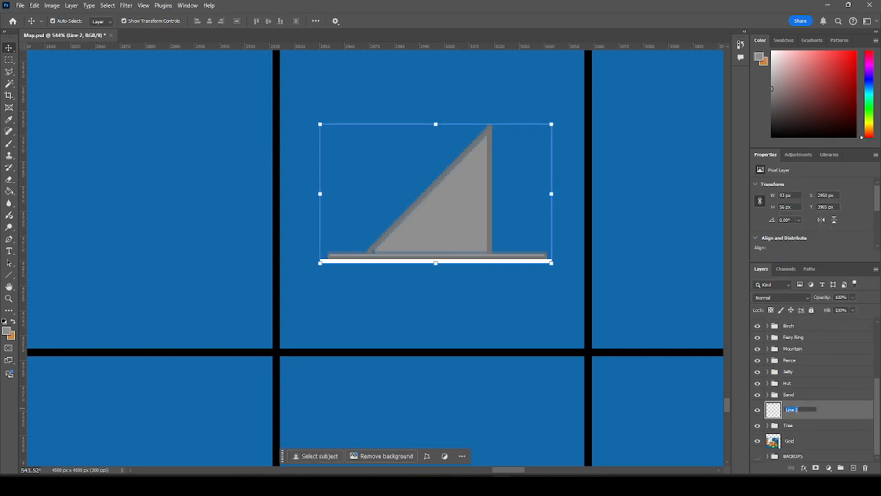
pyautogui.press('Return')
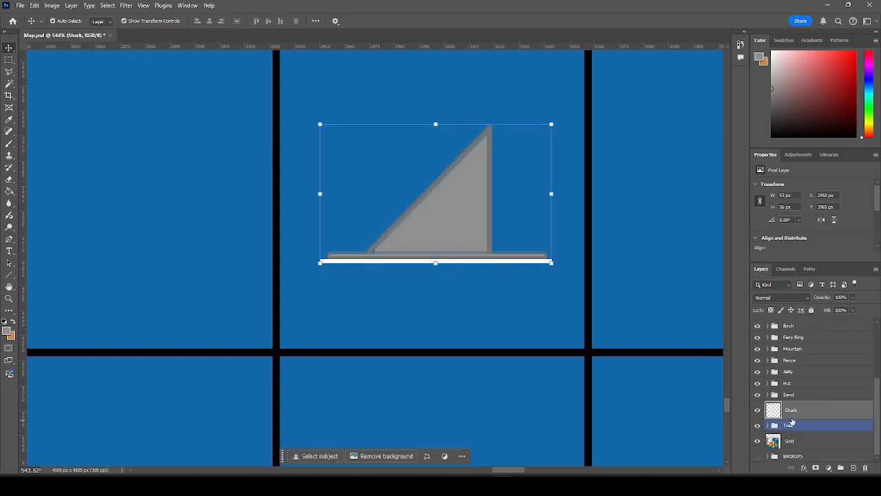
pyautogui.hotkey('ctrl', 'c')
pyautogui.hotkey('ctrl', 'v')
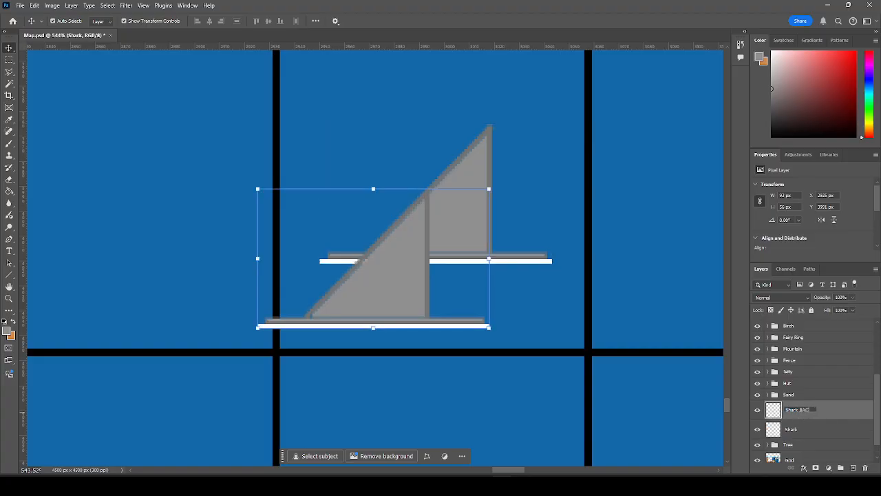
pyautogui.press('Return')
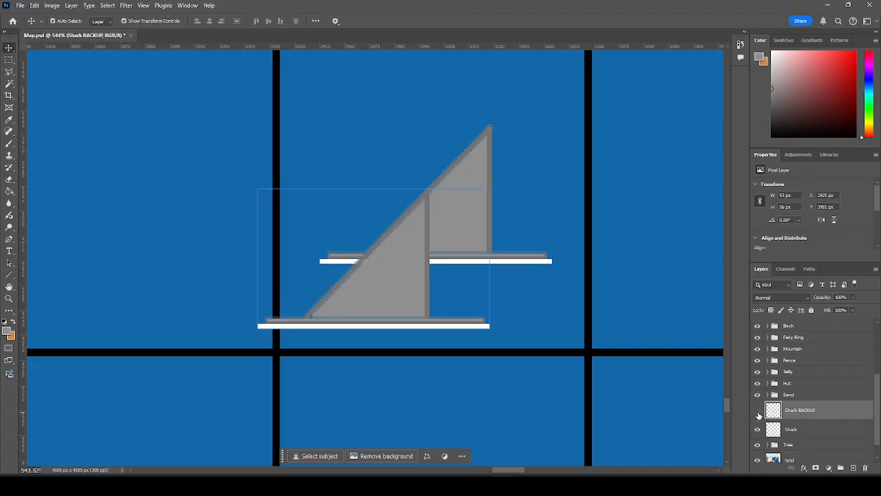
# Hide the Shark BACKUP layer and move it into the BACKUPS group.
pyautogui.click(757, 414)
pyautogui.scroll(-1, 758, 414)
pyautogui.moveTo(812, 392); pyautogui.dragTo(795, 458)
# Create a layer group named Shark and move the Shark layer into it.
pyautogui.click(806, 411)
pyautogui.click(840, 467)
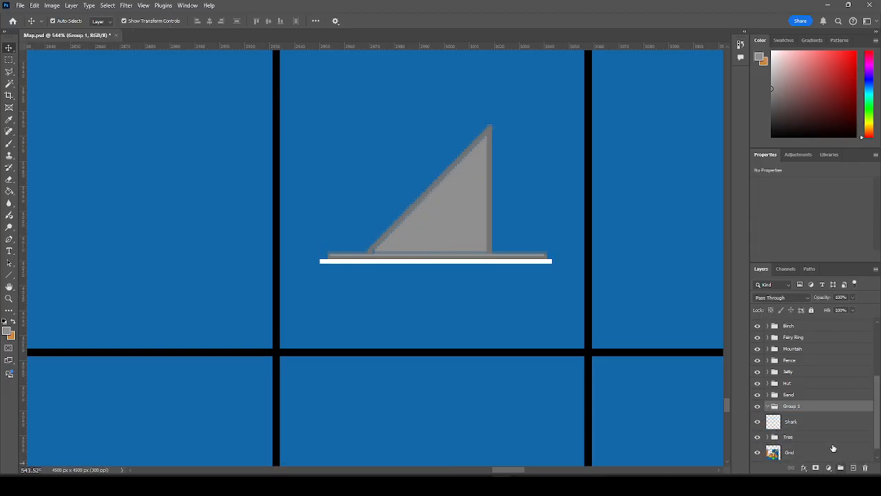
pyautogui.press('Return')
pyautogui.click(788, 418)
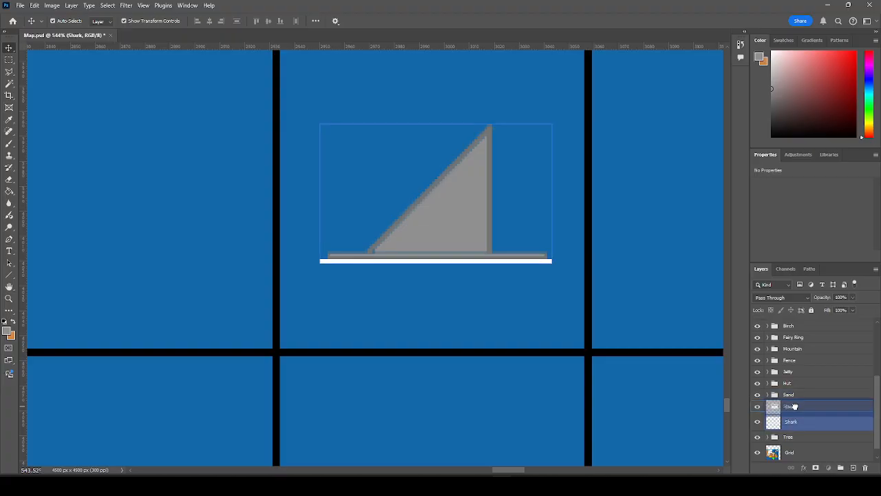
# Try to reposition the shark fin on the water tiles and undo the change.
pyautogui.scroll(-6, 477, 325)
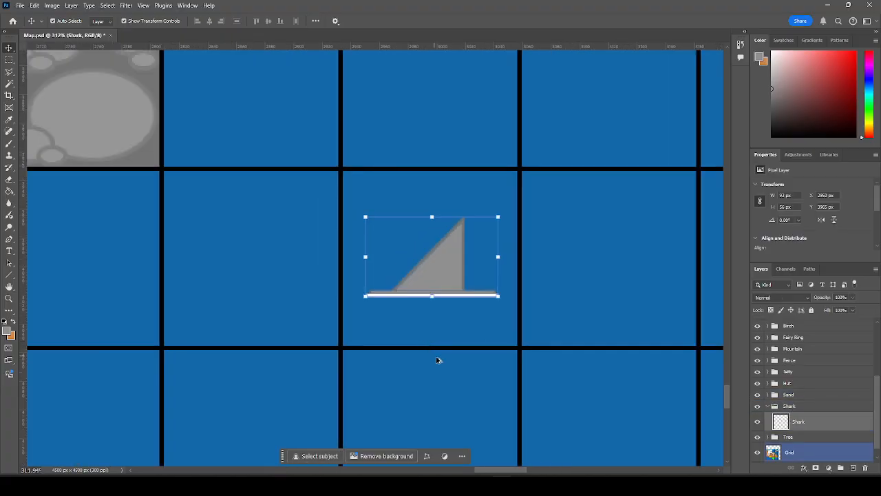
pyautogui.scroll(-1, 428, 221)
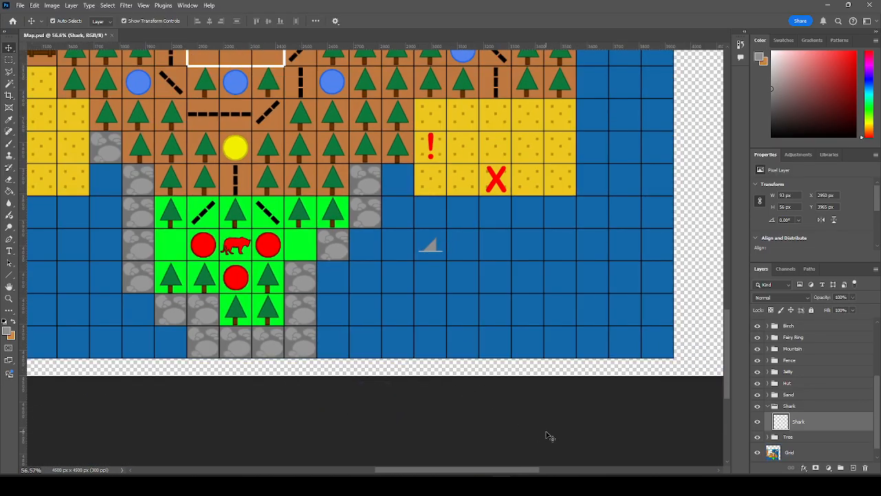
pyautogui.click(806, 422)
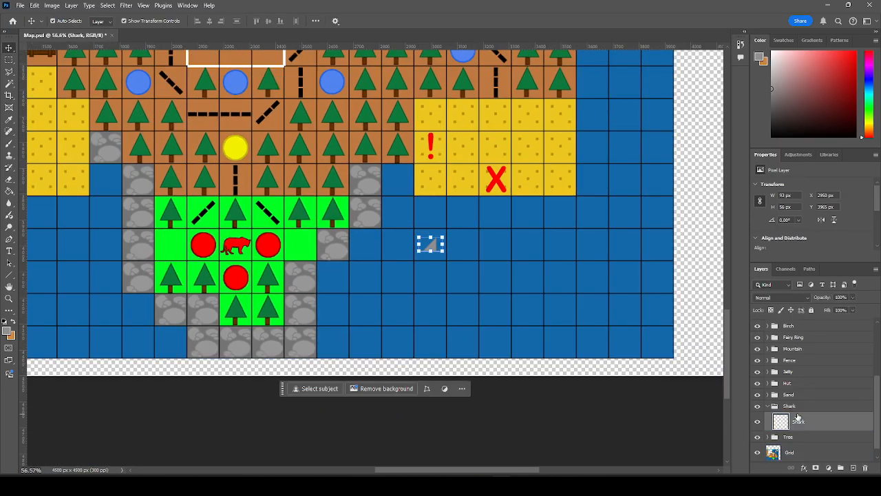
pyautogui.click(800, 408)
pyautogui.click(798, 395)
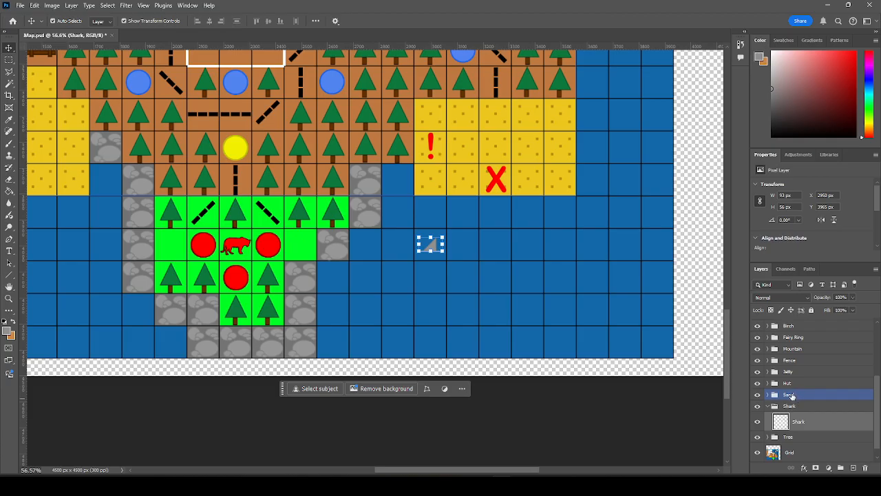
pyautogui.click(433, 247)
pyautogui.moveTo(471, 254); pyautogui.dragTo(452, 226)
pyautogui.hotkey('ctrl', 'z')
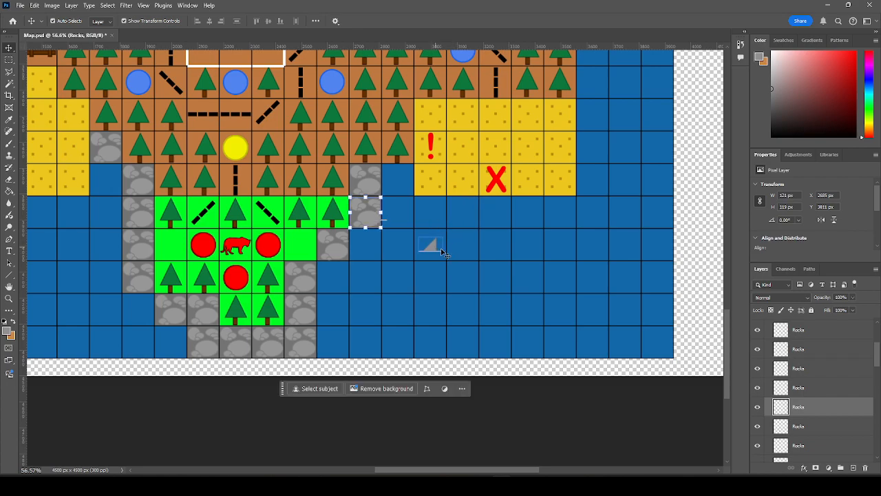
# Collapse the Rocks layer group and add a copy of the shark fin to the Shark group.
pyautogui.scroll(2, 875, 362)
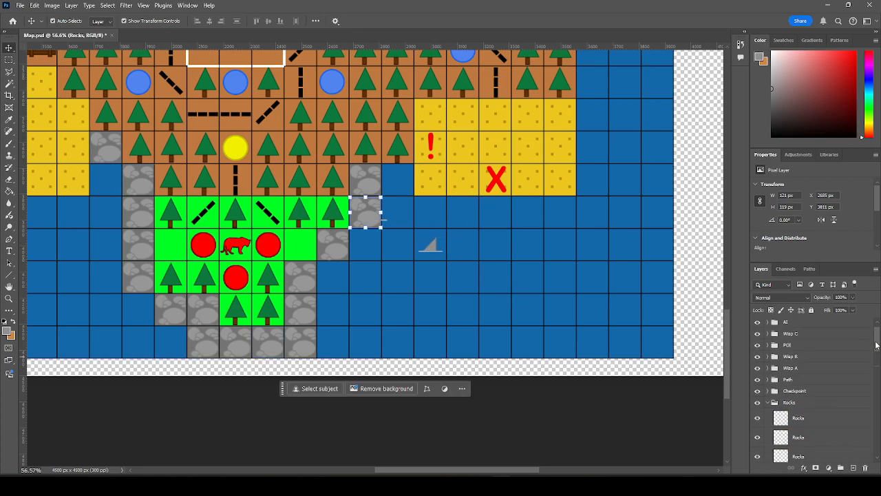
pyautogui.click(767, 409)
pyautogui.scroll(-4, 796, 420)
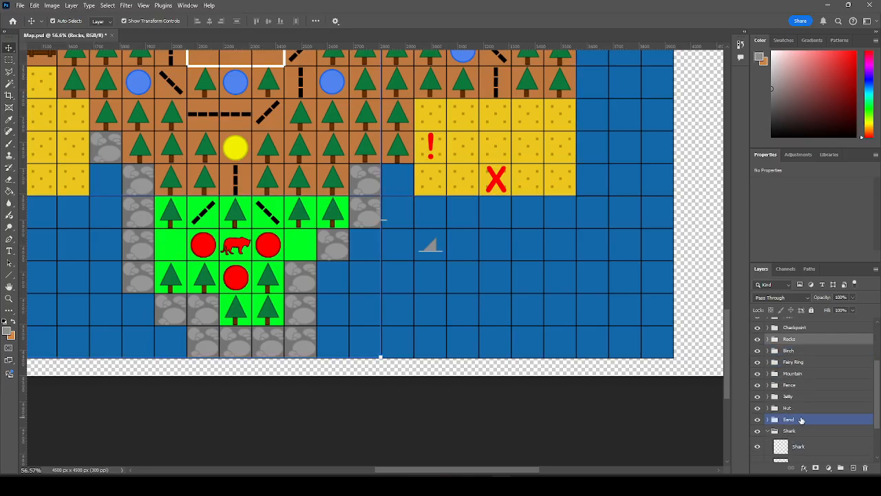
pyautogui.click(817, 406)
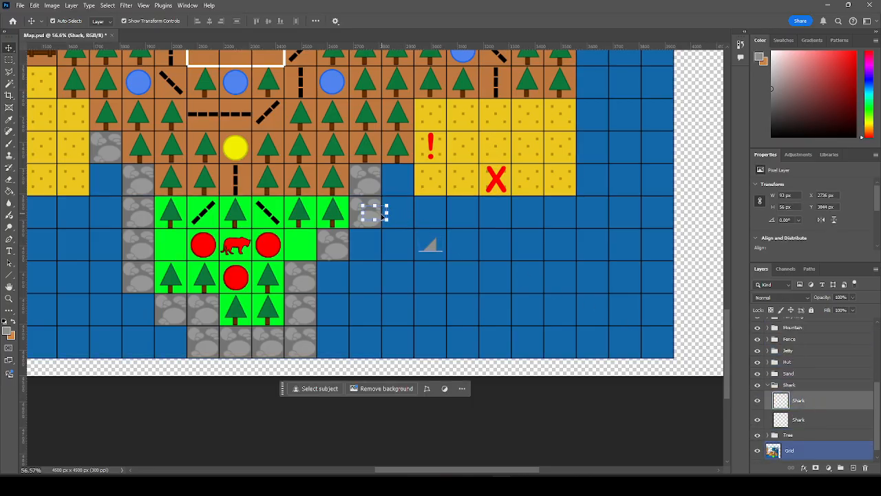
# Undo the accidental Grid layer move and arrange three shark fins in the water directly below the eastern beach with the red X.
pyautogui.moveTo(384, 210); pyautogui.dragTo(433, 225)
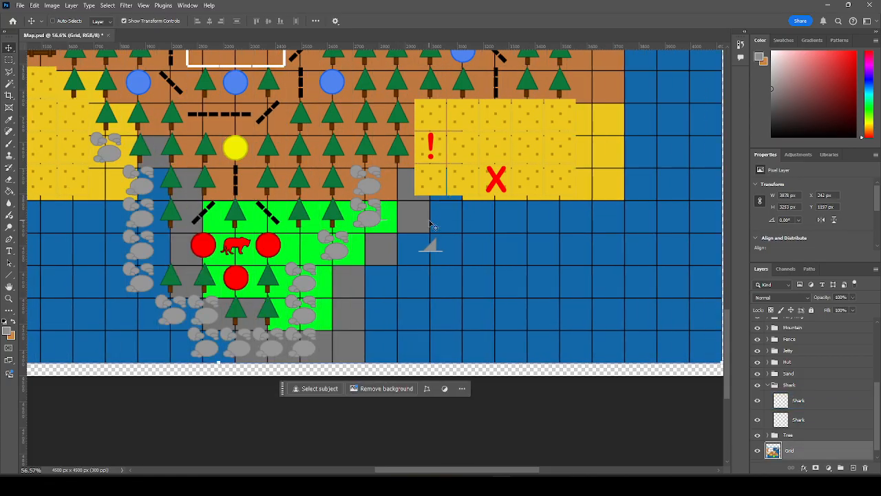
pyautogui.hotkey('ctrl', 'z')
pyautogui.click(792, 420)
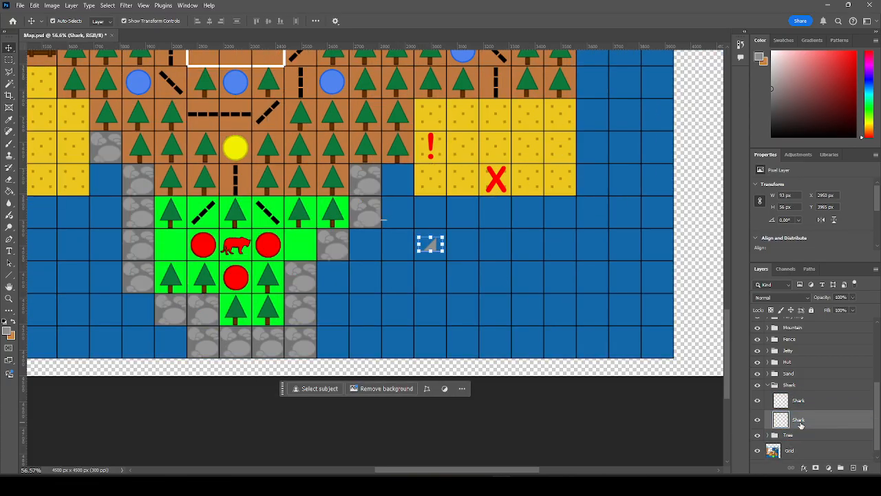
pyautogui.click(803, 405)
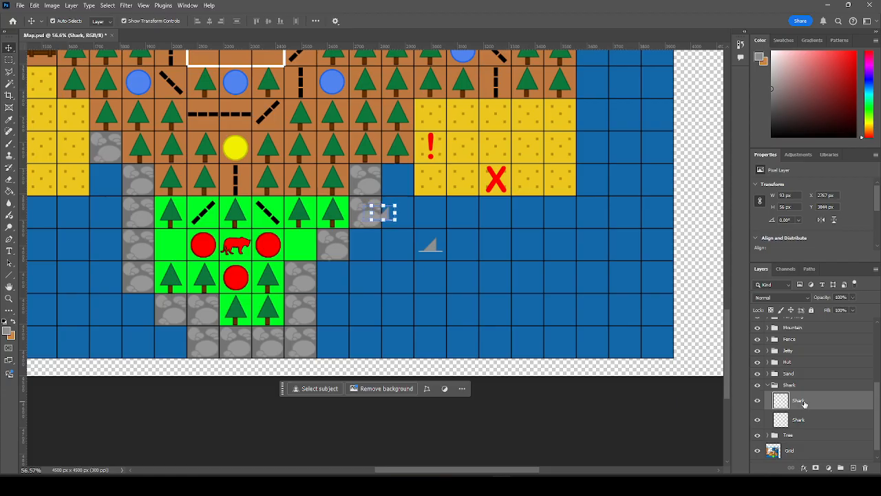
pyautogui.scroll(3, 543, 217)
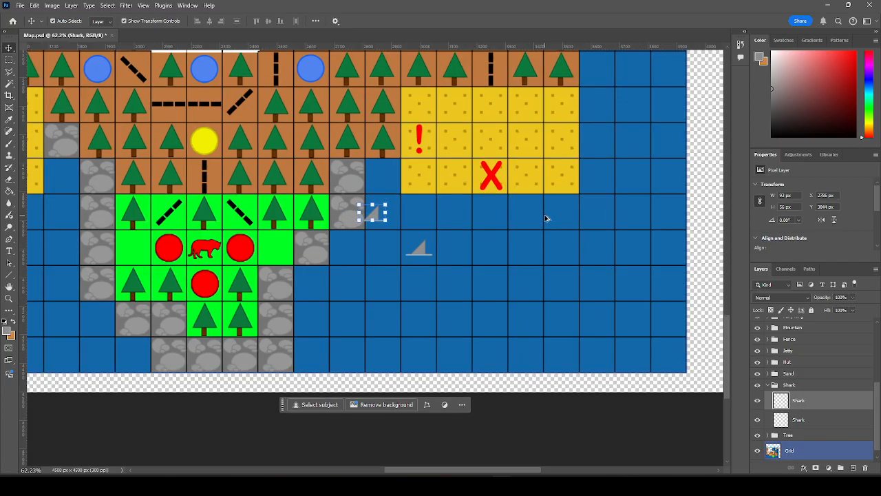
pyautogui.moveTo(282, 212); pyautogui.dragTo(522, 213)
pyautogui.moveTo(523, 213); pyautogui.dragTo(458, 270)
pyautogui.moveTo(354, 272); pyautogui.dragTo(406, 218)
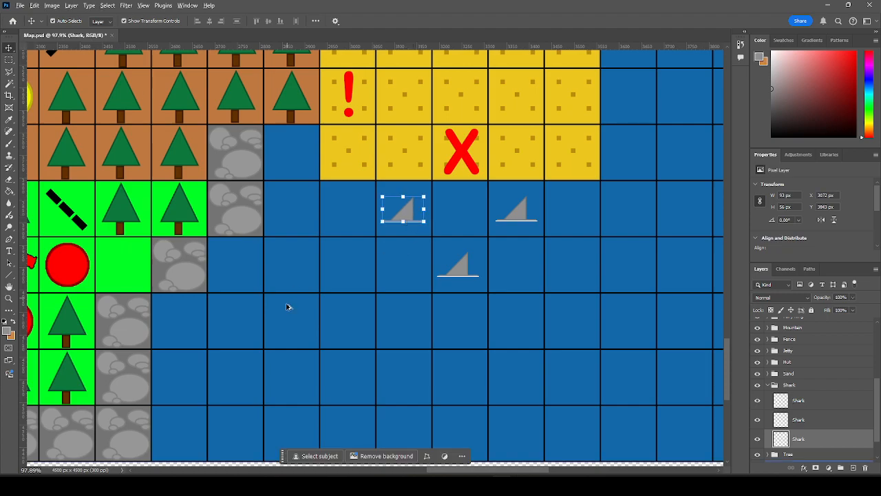
# Paste two shark fins into the southwestern sea, on separate water tiles to the east of the jetty.
pyautogui.scroll(-3, 289, 305)
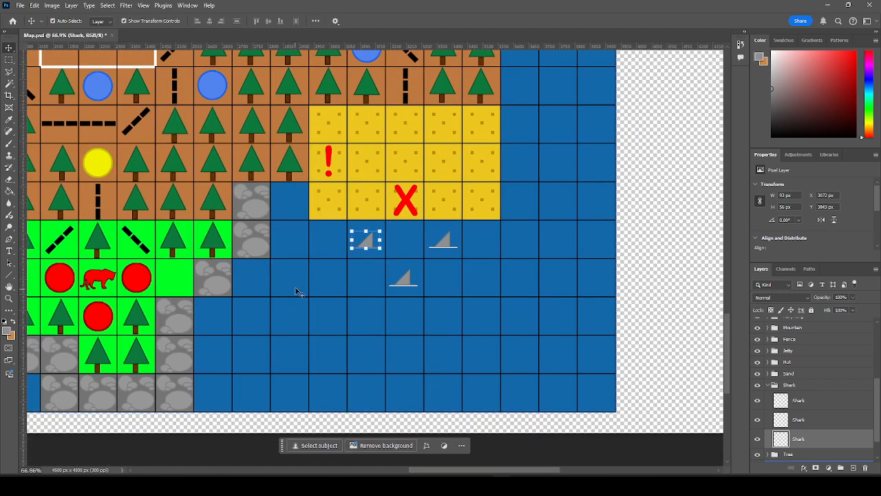
pyautogui.scroll(-2, 611, 271)
pyautogui.scroll(4, 530, 261)
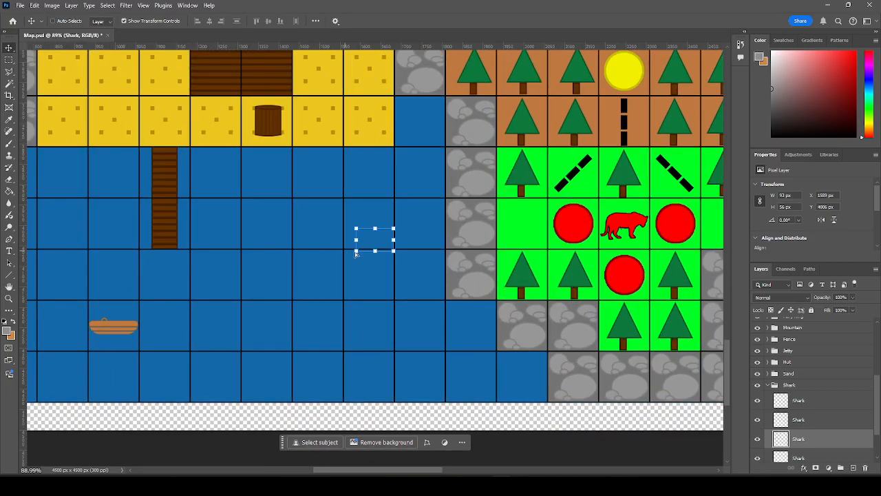
pyautogui.moveTo(382, 243); pyautogui.dragTo(320, 227)
pyautogui.hotkey('ctrl', 'v')
pyautogui.moveTo(373, 240); pyautogui.dragTo(219, 279)
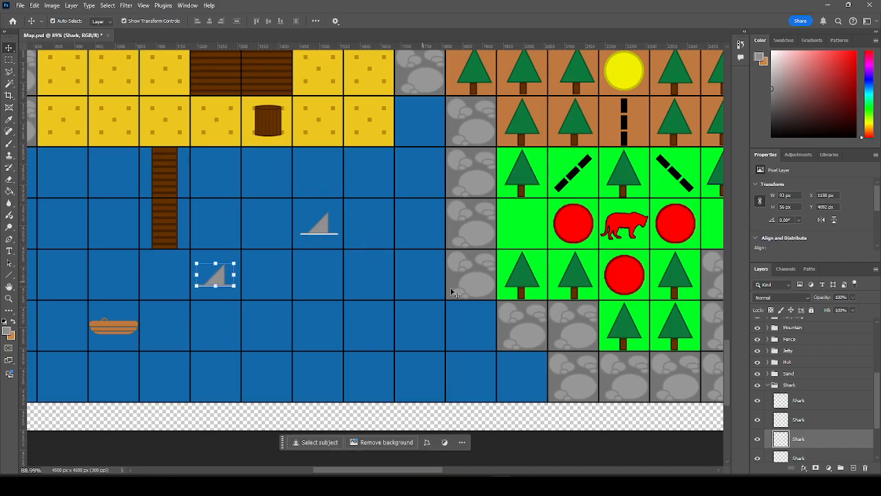
# Paste another shark fin into the water west of the jetty, deselect it and save the map.
pyautogui.scroll(-3, 605, 296)
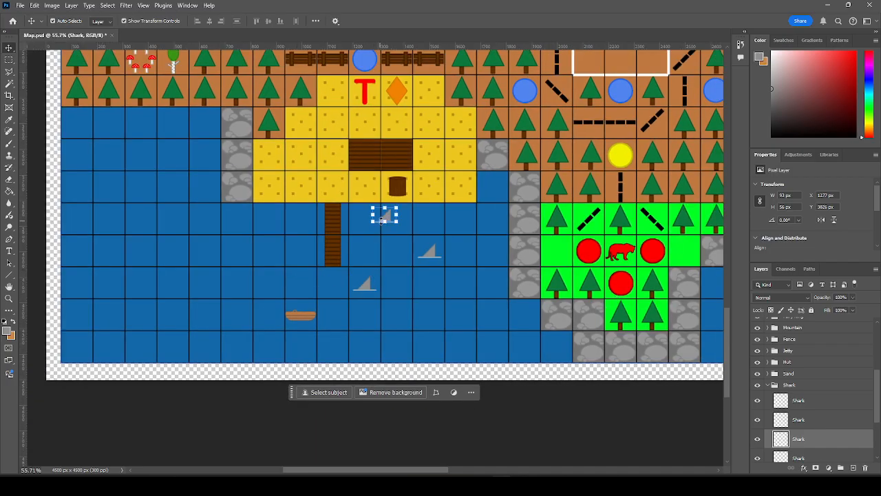
pyautogui.hotkey('ctrl', 'v')
pyautogui.moveTo(384, 215); pyautogui.dragTo(269, 250)
pyautogui.scroll(-3, 220, 323)
pyautogui.scroll(-3, 212, 327)
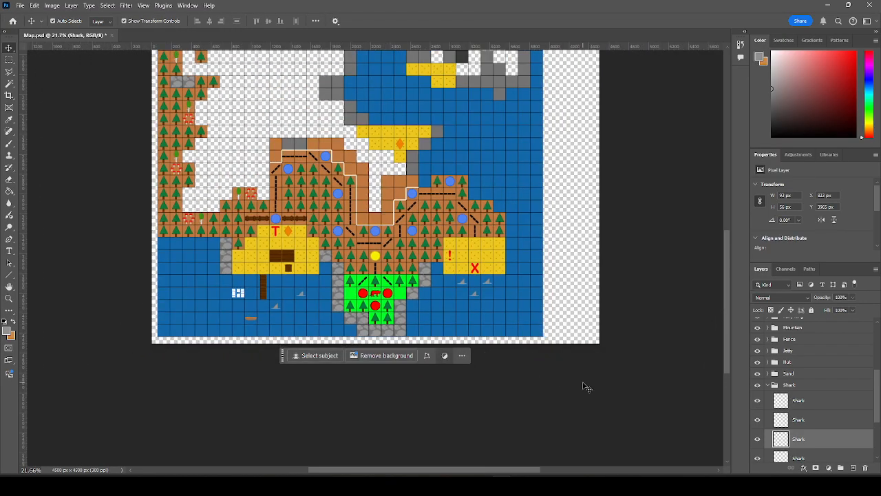
pyautogui.click(584, 385)
pyautogui.hotkey('ctrl', 's')
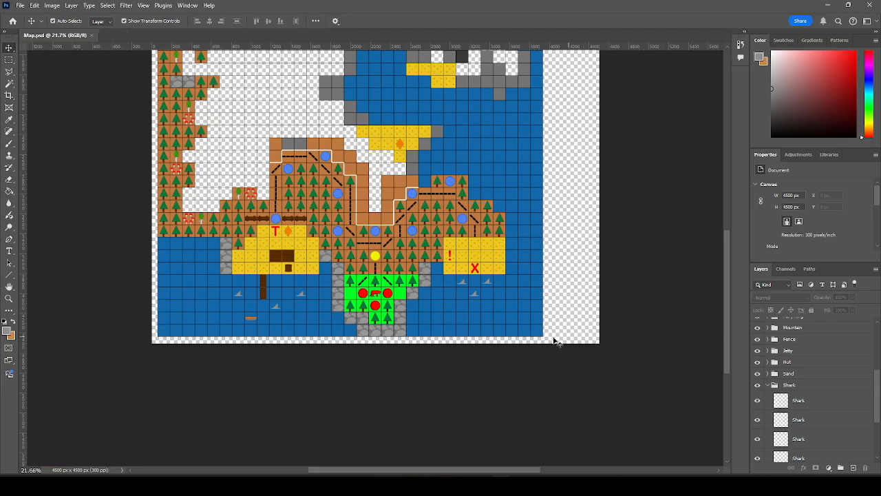
pyautogui.scroll(1, 555, 340)
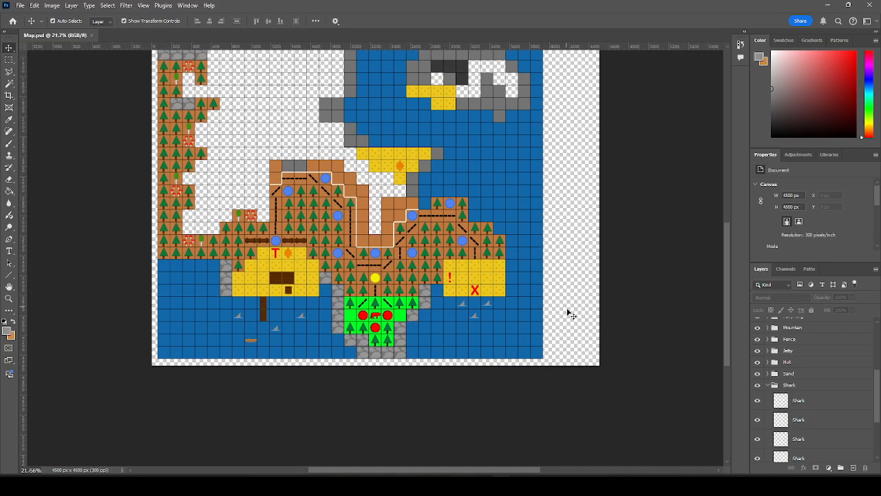
pyautogui.scroll(2, 524, 291)
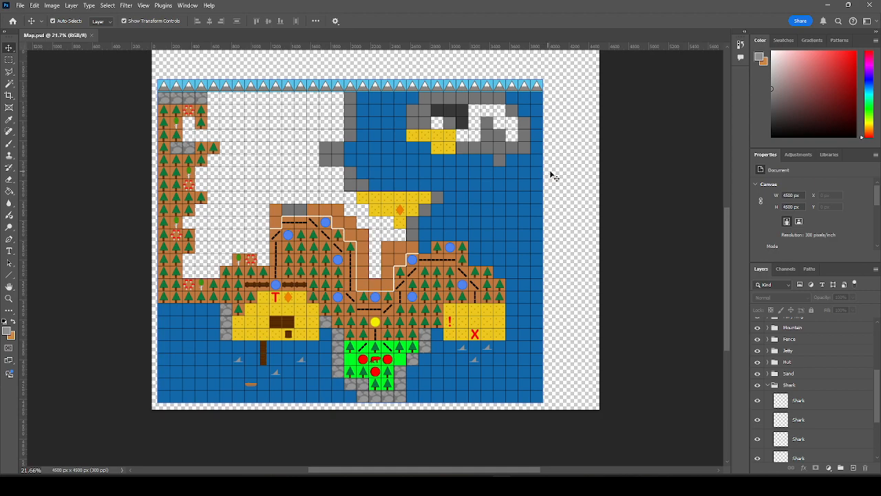
pyautogui.click(20, 6)
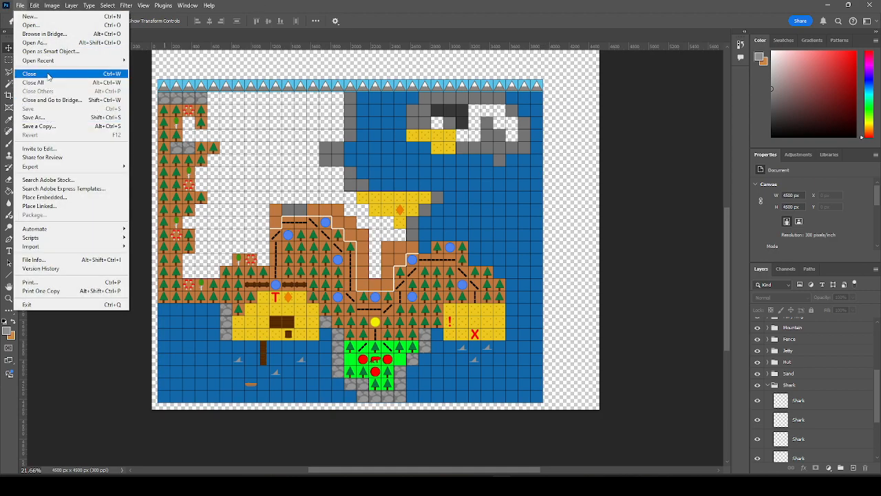
pyautogui.click(376, 4)
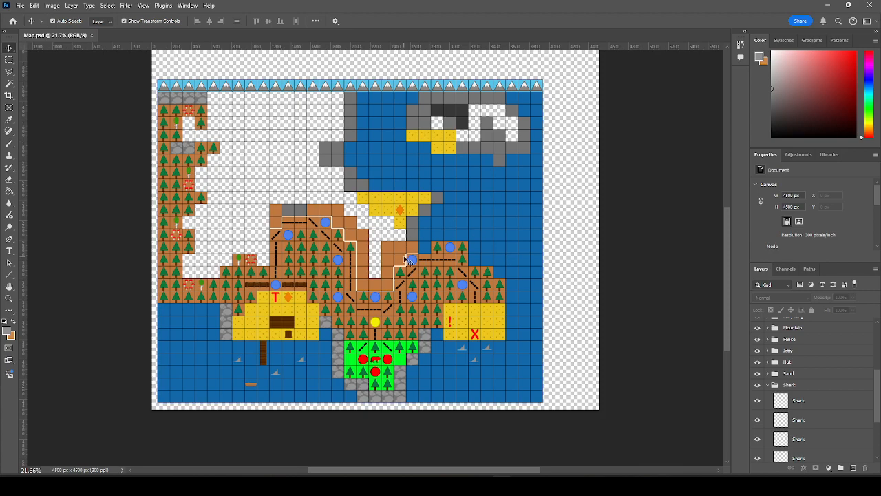
# Collapse the Shark layer group and copy the rock tile just above the green area's northeastern corner.
pyautogui.click(771, 375)
pyautogui.click(770, 385)
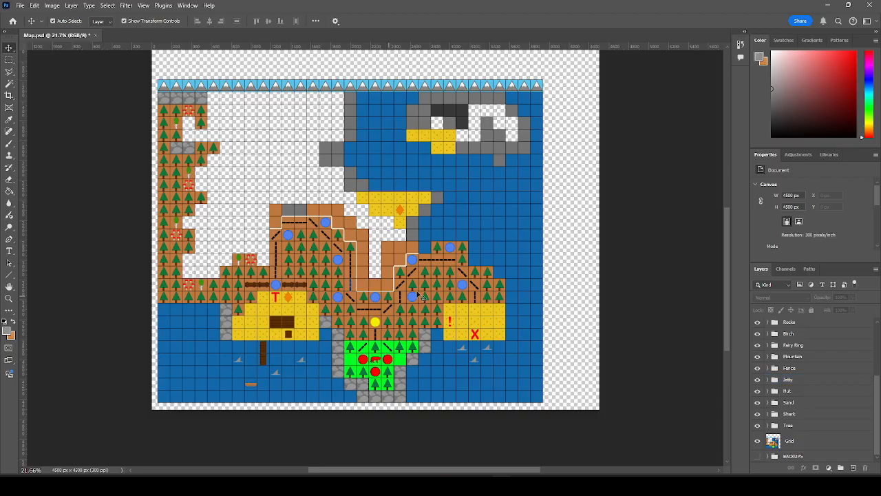
pyautogui.click(424, 337)
pyautogui.scroll(4, 469, 176)
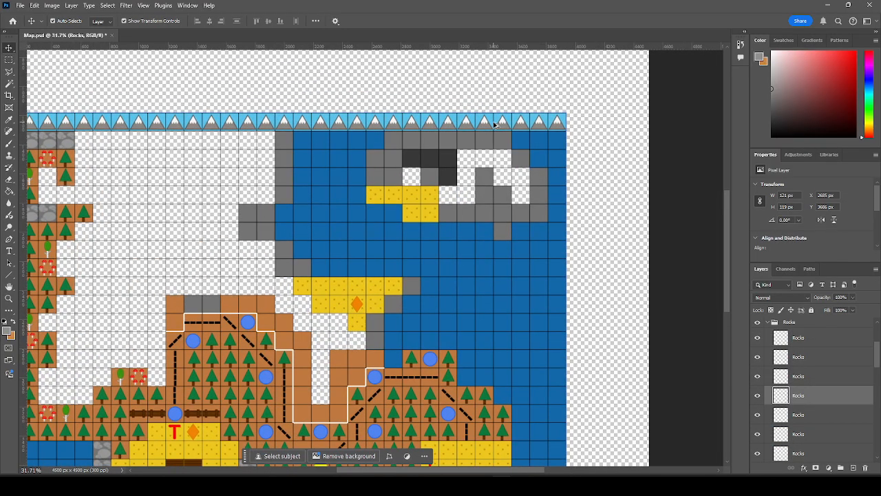
pyautogui.scroll(2, 467, 218)
# Show the grid and paste single rocks onto the western grey tiles in the second and third rows of the northeastern island.
pyautogui.hotkey('ctrl', 'v')
pyautogui.moveTo(377, 263); pyautogui.dragTo(235, 233)
pyautogui.hotkey('ctrl', "'")
pyautogui.hotkey('ctrl', 'v')
pyautogui.moveTo(388, 259); pyautogui.dragTo(279, 192)
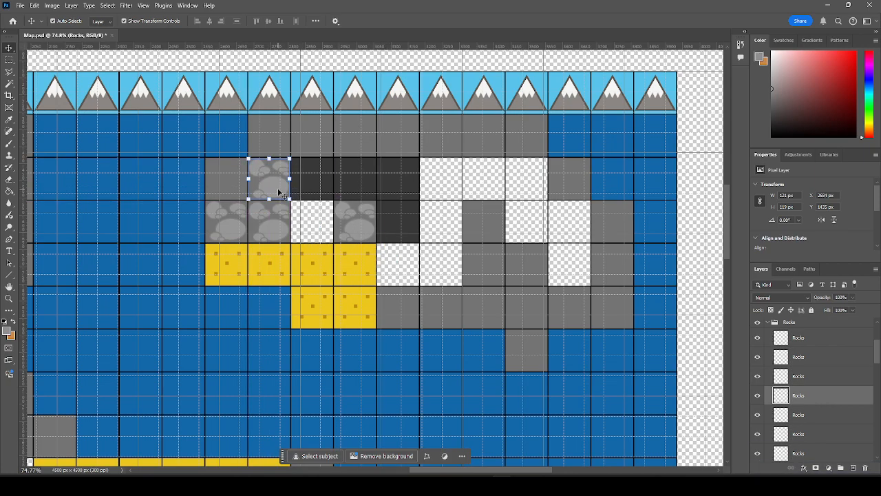
pyautogui.hotkey('ctrl', 'v')
pyautogui.moveTo(386, 262); pyautogui.dragTo(236, 187)
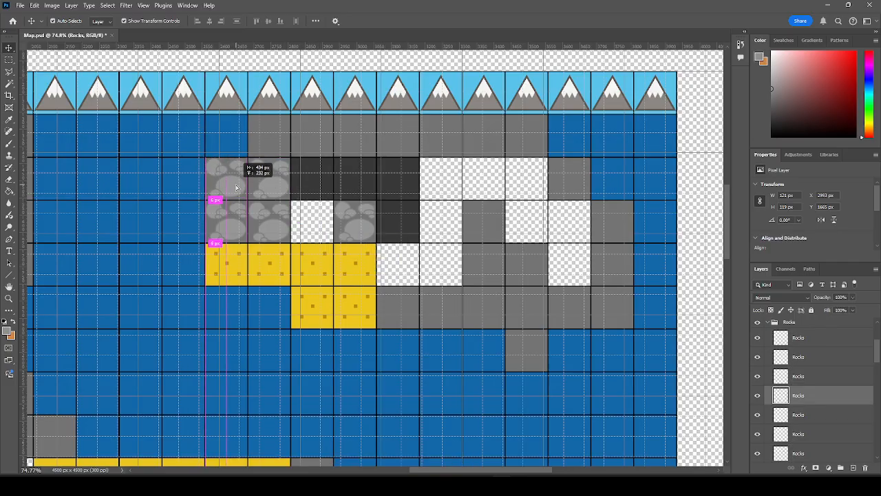
pyautogui.moveTo(236, 187); pyautogui.dragTo(236, 188)
# Copy two adjacent rocks from the island's third row and paste three such pairs along its top grey row.
pyautogui.click(238, 231)
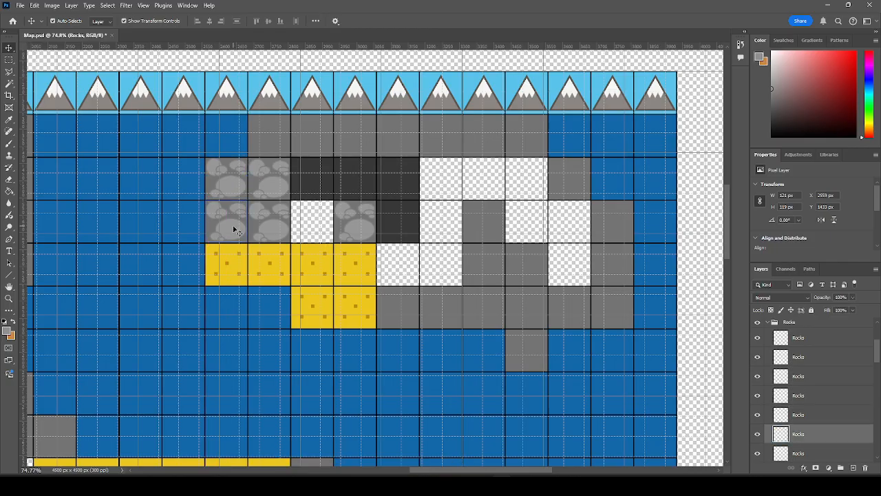
pyautogui.keyDown('shift'); pyautogui.click(276, 234); pyautogui.keyUp('shift')
pyautogui.hotkey('ctrl', 'c')
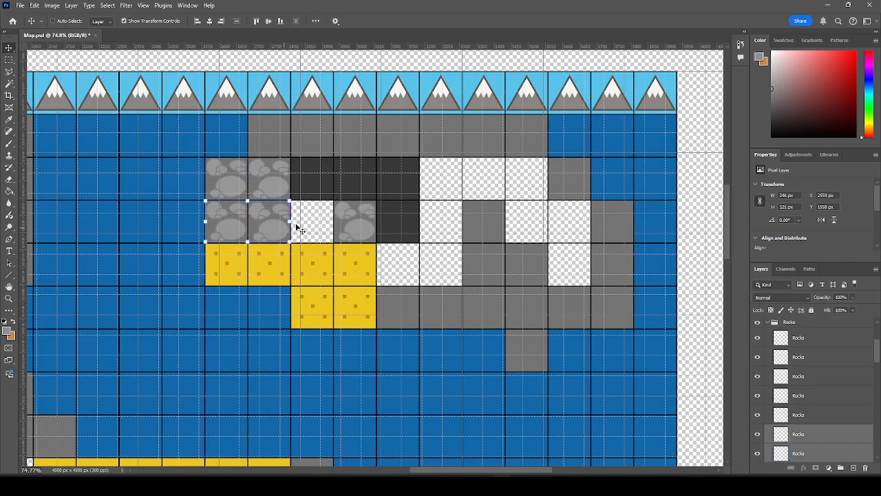
pyautogui.hotkey('ctrl', 'v')
pyautogui.moveTo(368, 266); pyautogui.dragTo(281, 144)
pyautogui.hotkey('ctrl', 'v')
pyautogui.moveTo(398, 236); pyautogui.dragTo(400, 148)
pyautogui.hotkey('ctrl', 'v')
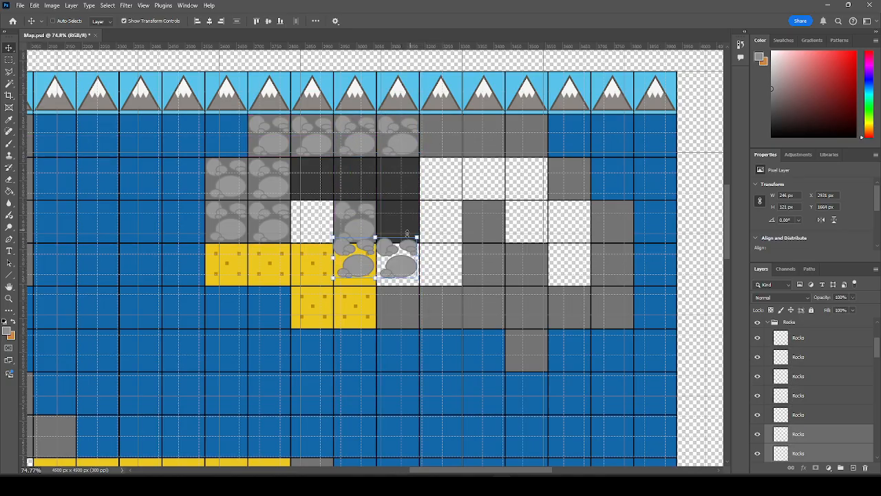
pyautogui.moveTo(408, 270); pyautogui.dragTo(494, 148)
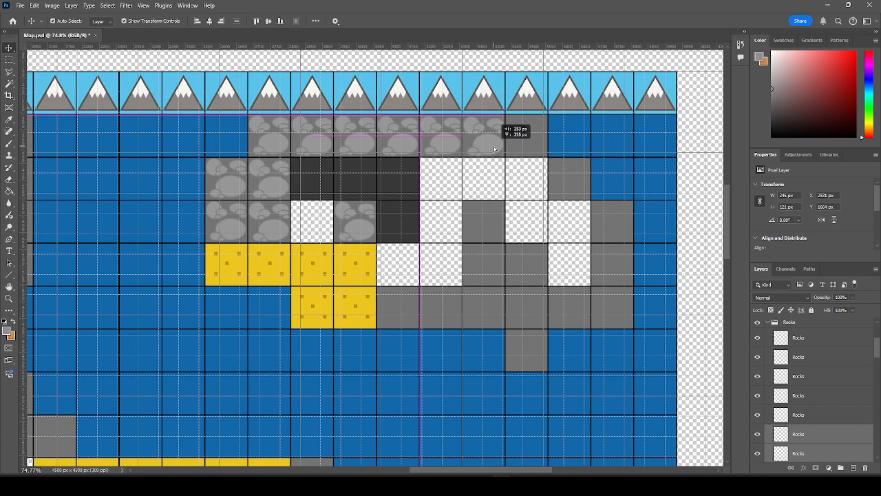
# Paste rock pairs along the island's long lower grey row and onto the two adjoining grey tiles above it.
pyautogui.moveTo(494, 148); pyautogui.dragTo(447, 317)
pyautogui.hotkey('ctrl', 'v')
pyautogui.moveTo(413, 267); pyautogui.dragTo(540, 320)
pyautogui.hotkey('ctrl', 'v')
pyautogui.moveTo(410, 268); pyautogui.dragTo(622, 313)
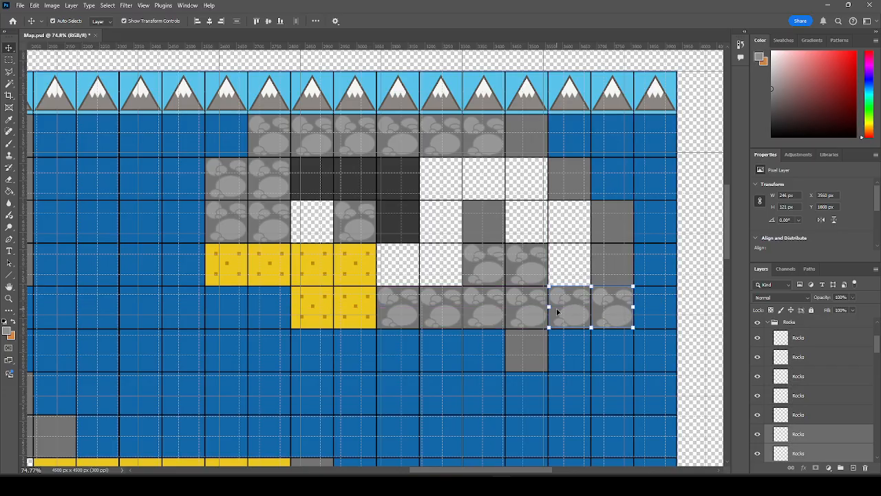
pyautogui.hotkey('ctrl', 't')
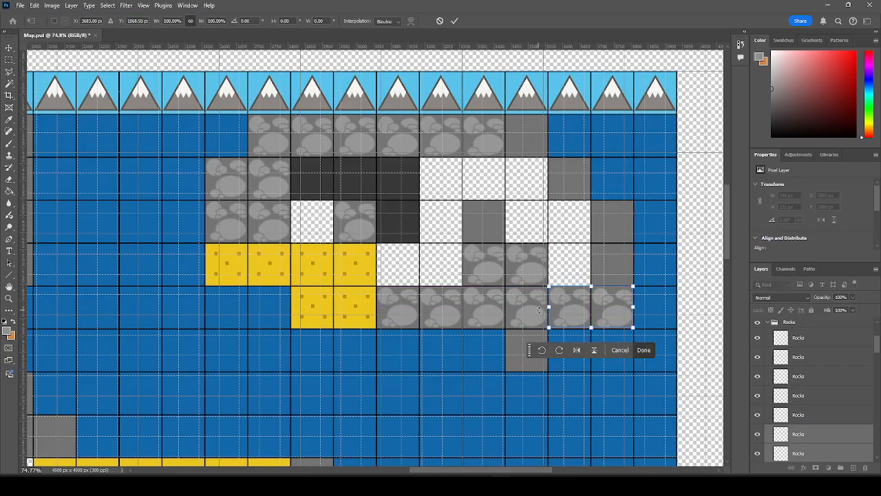
pyautogui.click(612, 355)
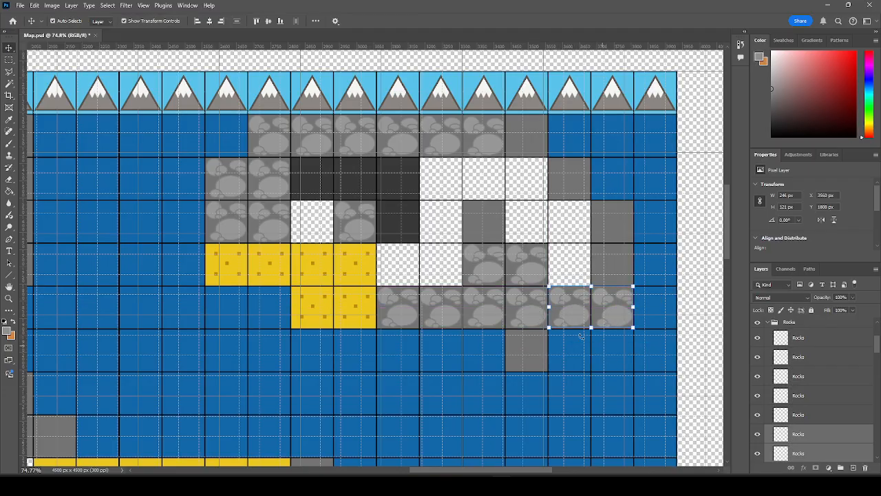
# Place single rocks on the island's inner grey tile, the lone tile below the lower row, and the top row's eastern end.
pyautogui.keyDown('ctrl'); pyautogui.click(533, 308); pyautogui.keyUp('ctrl')
pyautogui.moveTo(540, 323); pyautogui.dragTo(494, 230)
pyautogui.hotkey('ctrl', 'v')
pyautogui.moveTo(394, 272); pyautogui.dragTo(542, 362)
pyautogui.hotkey('ctrl', 'v')
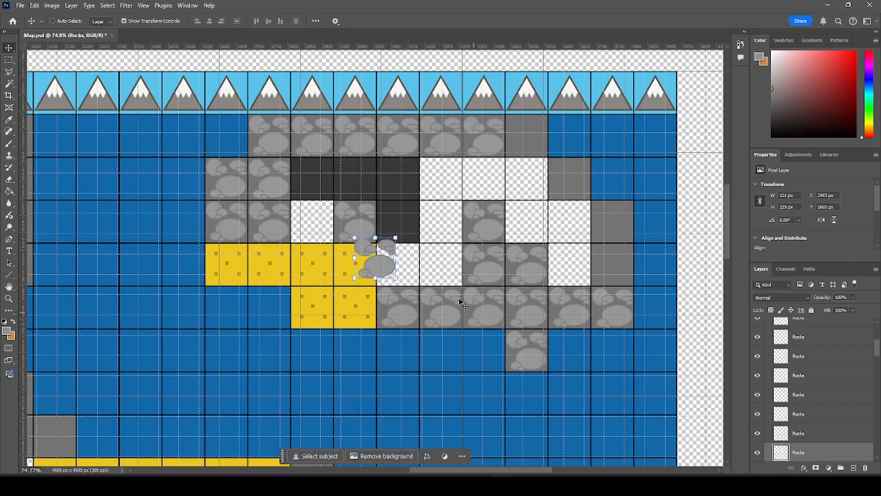
pyautogui.moveTo(387, 264); pyautogui.dragTo(540, 144)
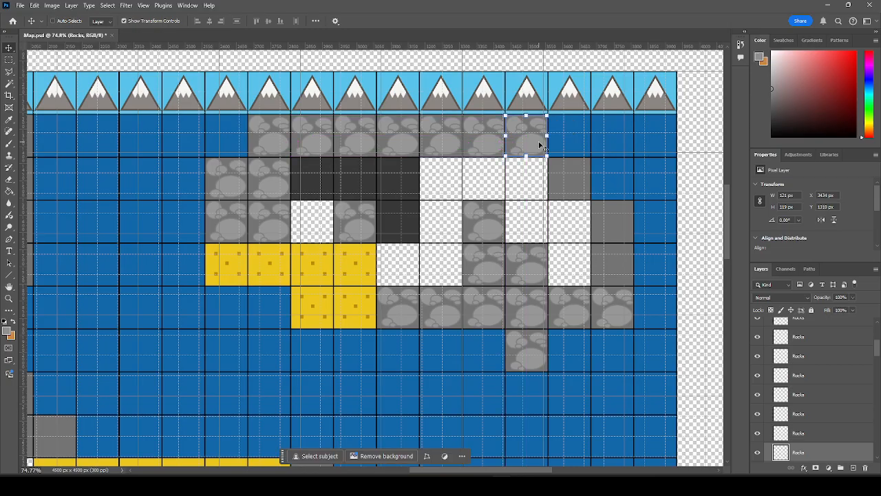
# Paste single rocks onto the three remaining grey tiles on the island's eastern side, deselect and save the map.
pyautogui.hotkey('ctrl', 'v')
pyautogui.moveTo(445, 260); pyautogui.dragTo(587, 193)
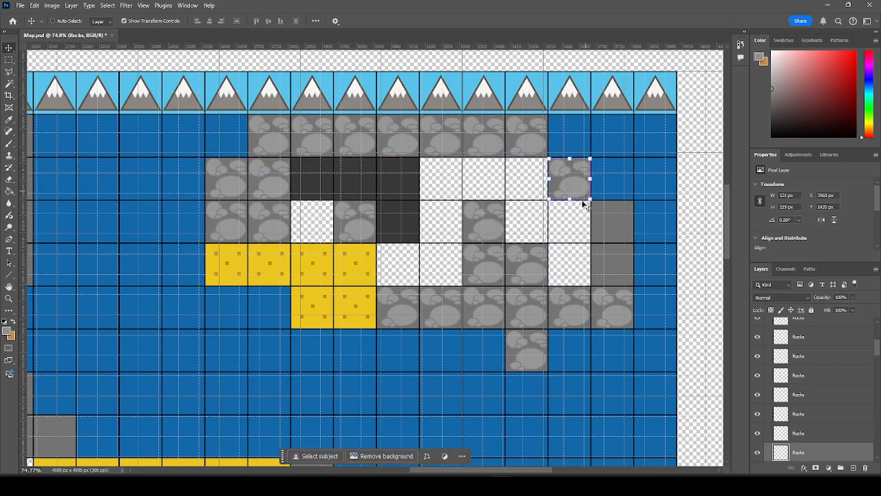
pyautogui.hotkey('ctrl', 'v')
pyautogui.moveTo(391, 266); pyautogui.dragTo(627, 230)
pyautogui.hotkey('ctrl', 'v')
pyautogui.moveTo(392, 265); pyautogui.dragTo(628, 273)
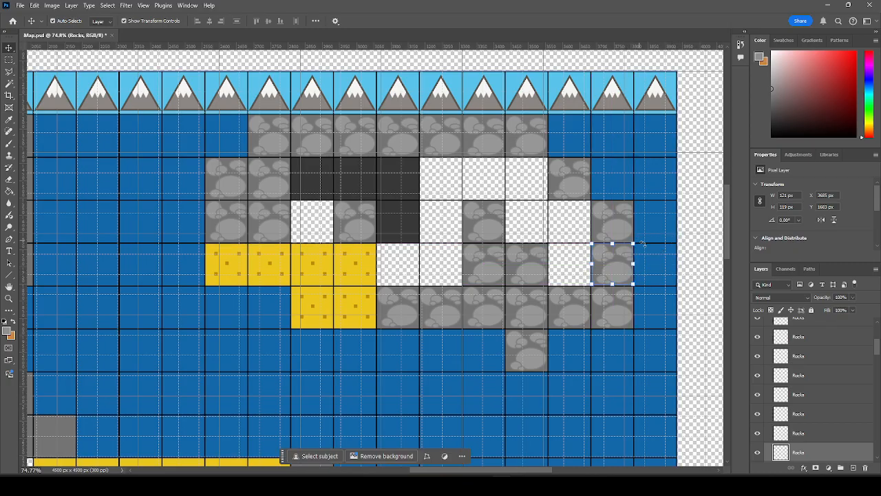
pyautogui.click(706, 193)
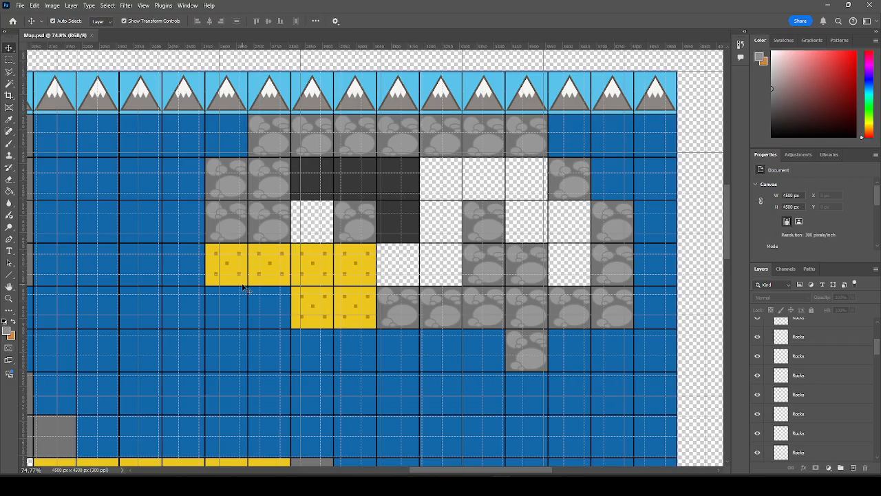
pyautogui.scroll(5, 296, 220)
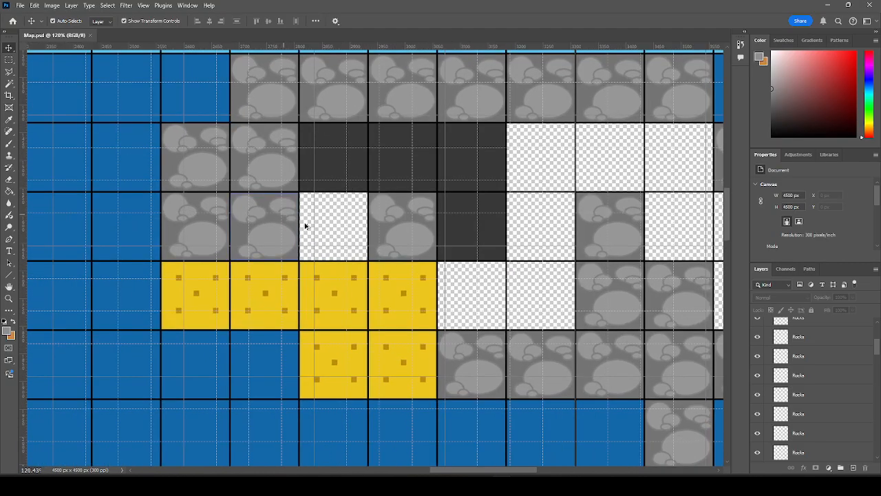
# Collapse the Rocks layer group.
pyautogui.scroll(2, 323, 221)
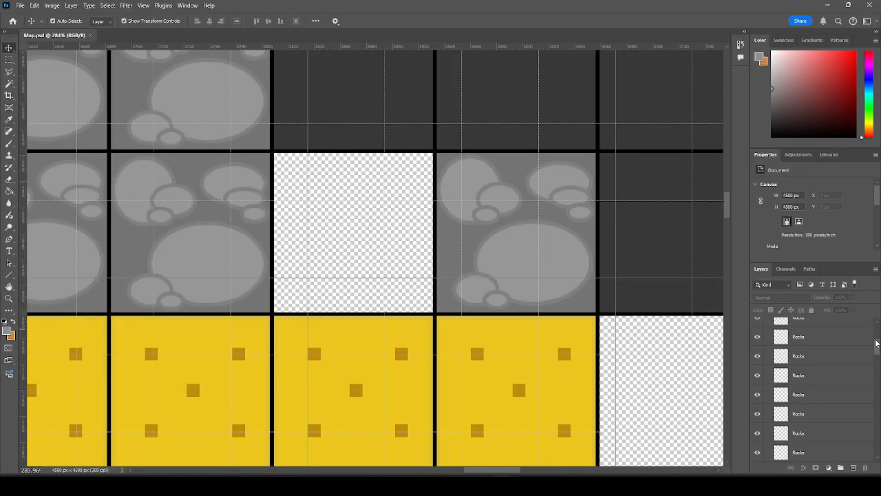
pyautogui.scroll(3, 877, 349)
pyautogui.click(768, 415)
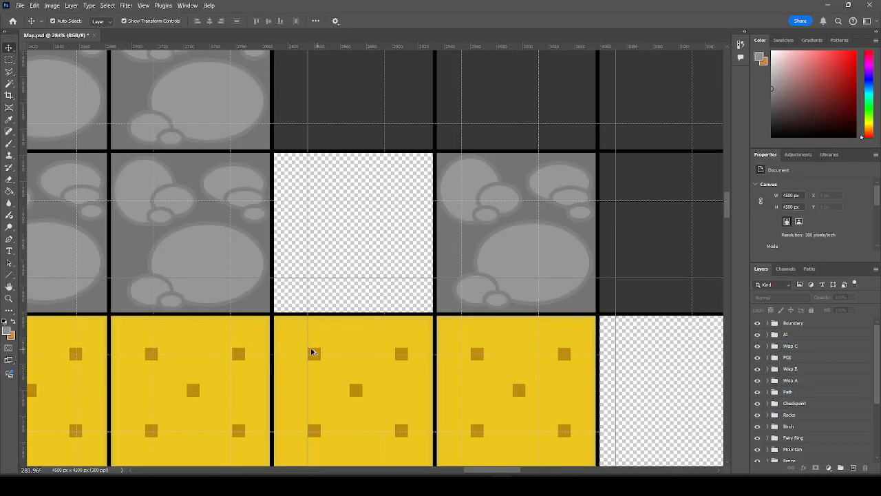
# Choose the Line tool and set the foreground colour to dark grey #424242 for drawing on the empty tile between the rocks.
pyautogui.scroll(-4, 231, 335)
pyautogui.scroll(-2, 252, 298)
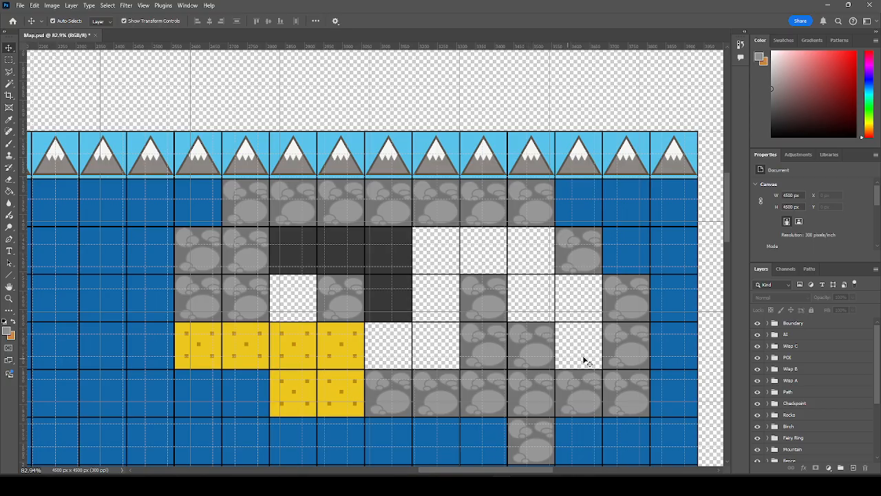
pyautogui.scroll(8, 285, 303)
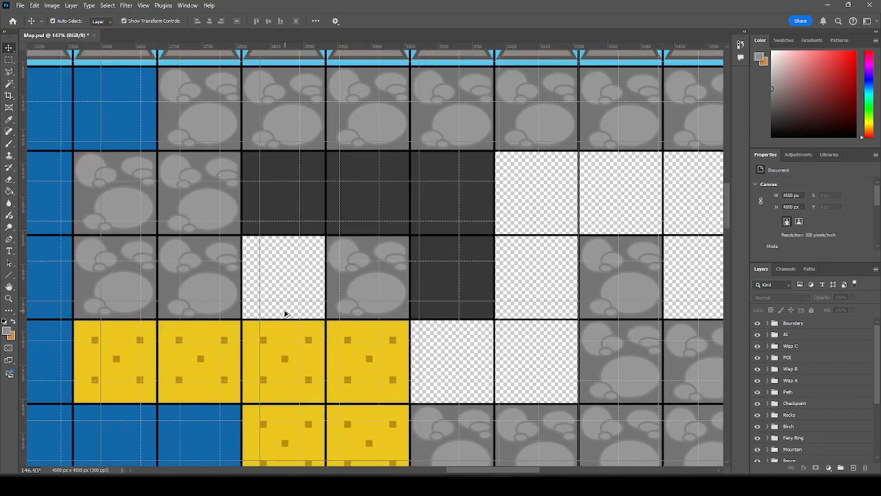
pyautogui.scroll(3, 256, 304)
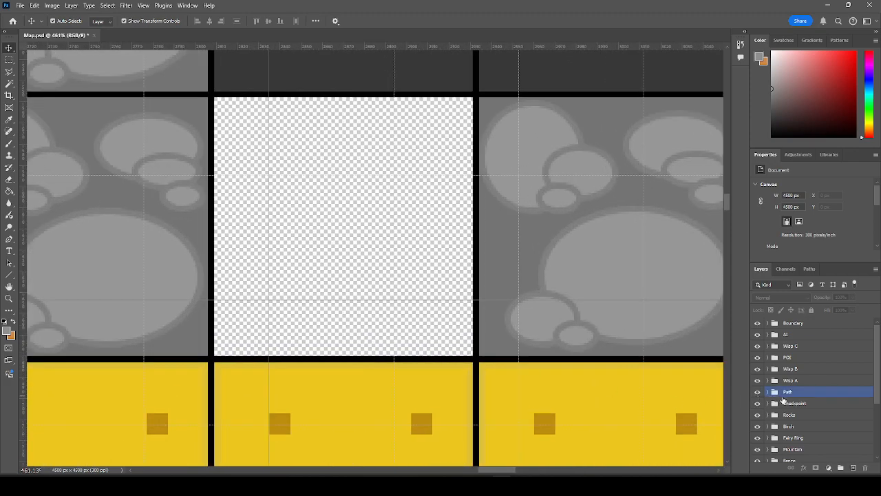
pyautogui.scroll(-3, 815, 393)
pyautogui.click(815, 391)
pyautogui.scroll(3, 815, 371)
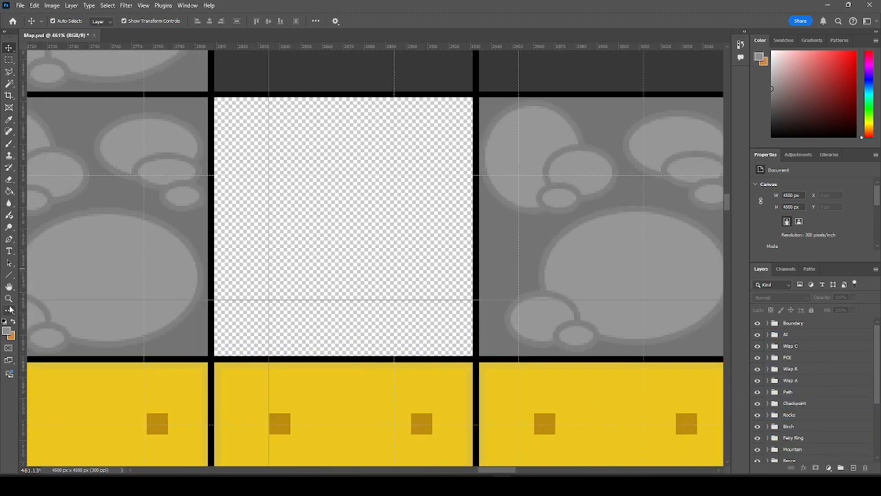
pyautogui.click(9, 276)
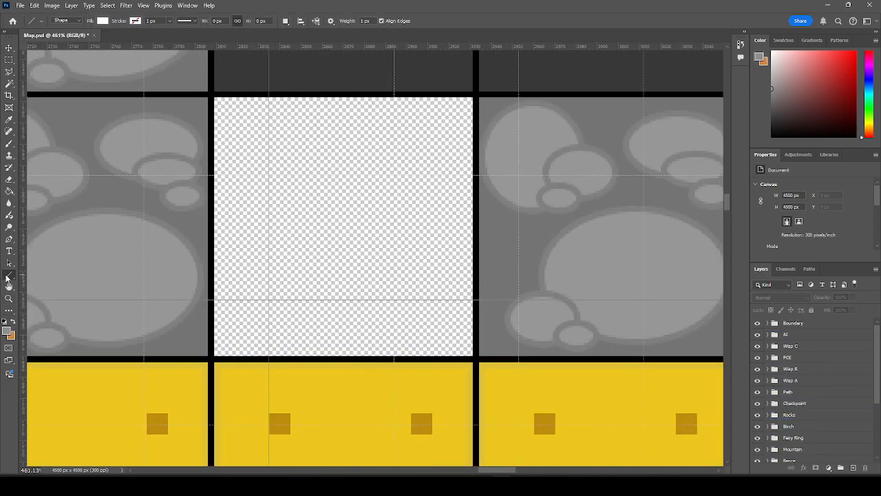
pyautogui.click(9, 332)
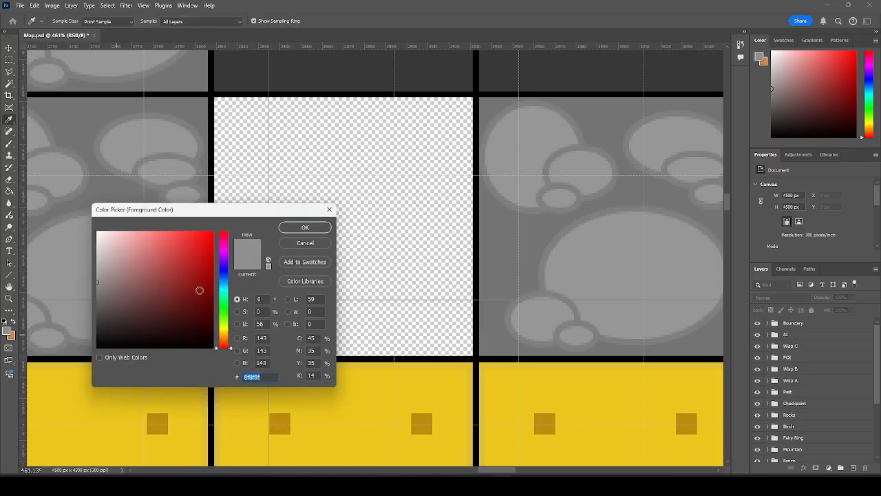
pyautogui.moveTo(104, 304); pyautogui.dragTo(97, 317)
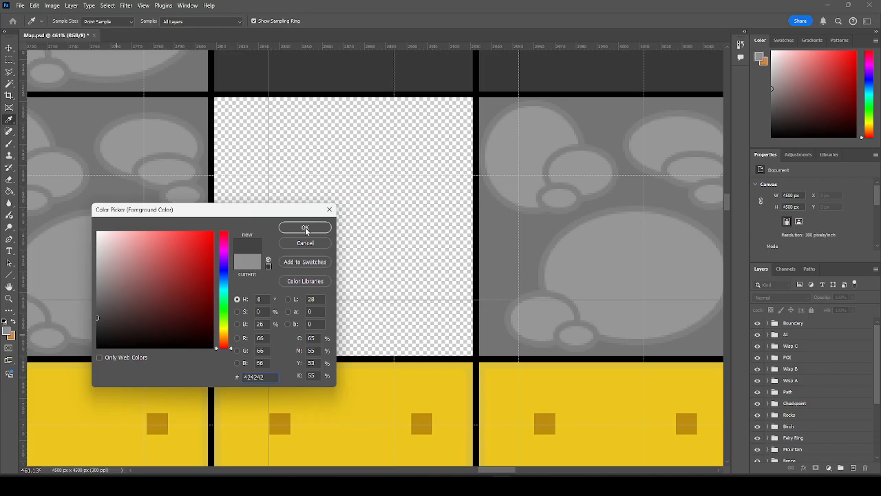
pyautogui.click(305, 228)
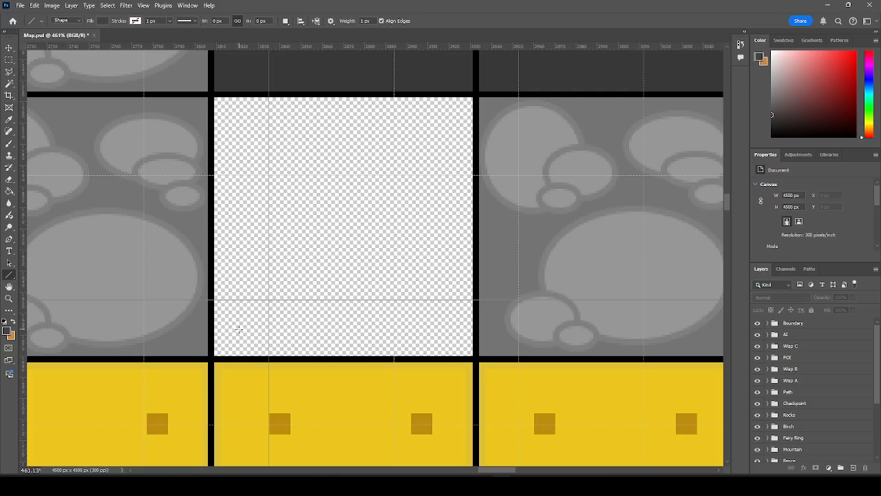
# Draw a closed arch outline with chamfered upper corners, about 94 px wide and 94 px high, inside the empty tile above the yellow row.
pyautogui.moveTo(241, 327); pyautogui.dragTo(241, 180)
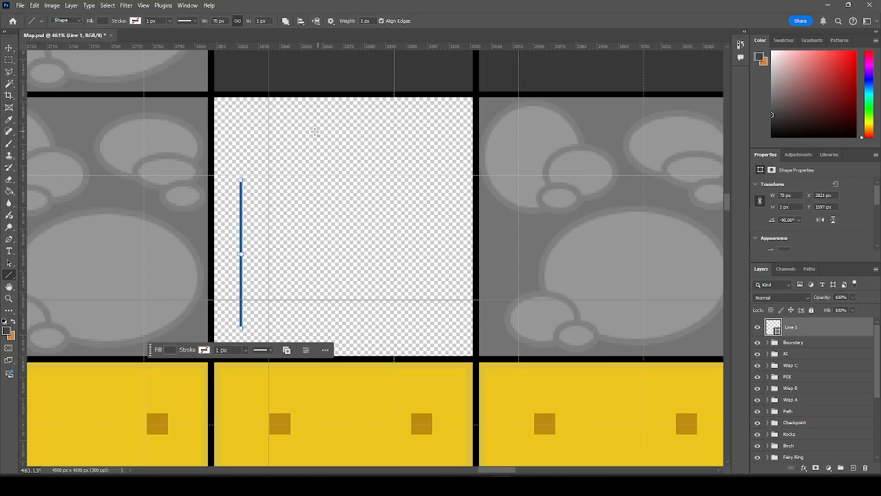
pyautogui.moveTo(302, 133); pyautogui.dragTo(241, 182)
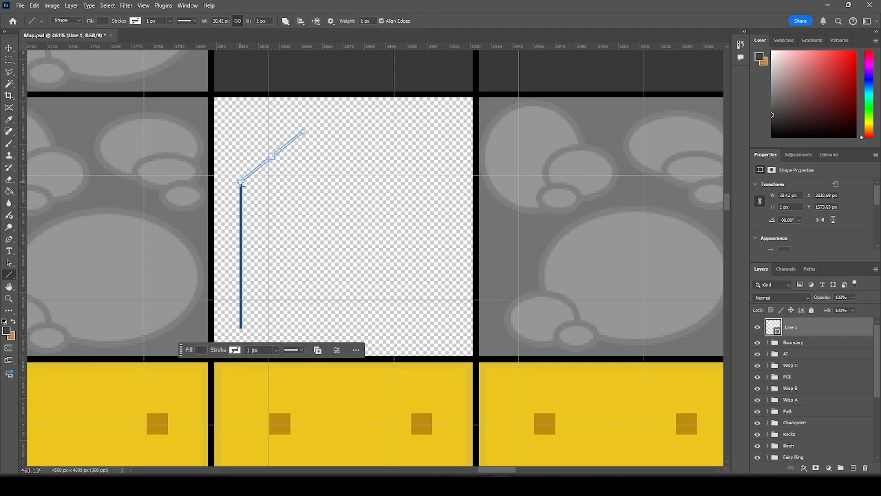
pyautogui.moveTo(303, 133); pyautogui.dragTo(385, 140)
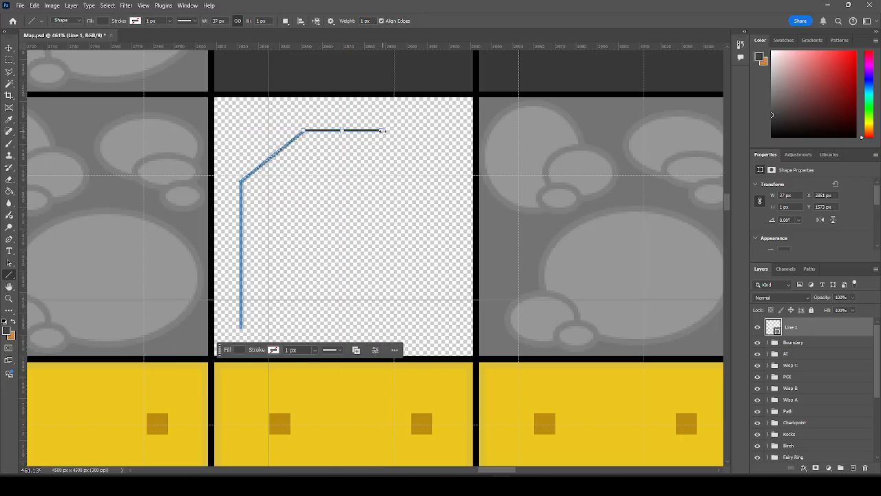
pyautogui.moveTo(383, 129)
pyautogui.mouseDown()
pyautogui.moveTo(455, 190)
pyautogui.moveTo(437, 176)
pyautogui.moveTo(448, 180)
pyautogui.moveTo(428, 183)
pyautogui.moveTo(455, 180)
pyautogui.moveTo(438, 178)
pyautogui.moveTo(434, 328)
pyautogui.mouseUp()
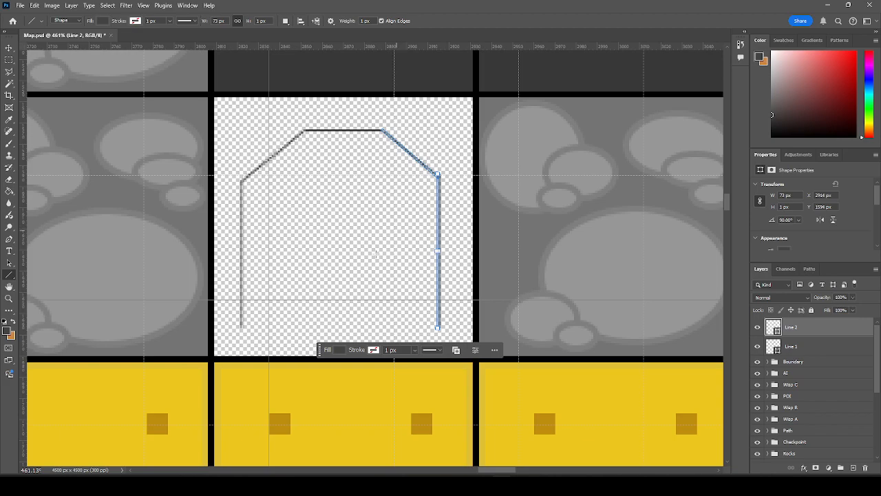
pyautogui.scroll(3, 259, 309)
pyautogui.scroll(-2, 256, 342)
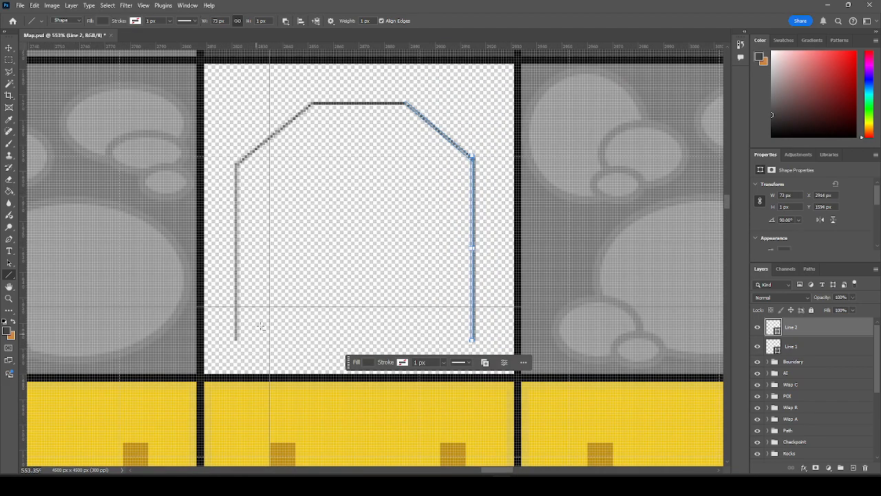
pyautogui.scroll(-1, 282, 316)
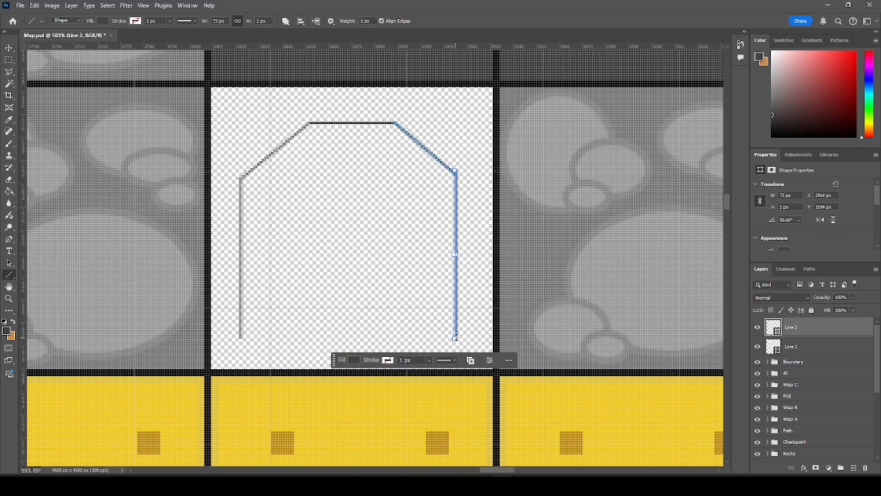
pyautogui.moveTo(455, 339); pyautogui.dragTo(239, 335)
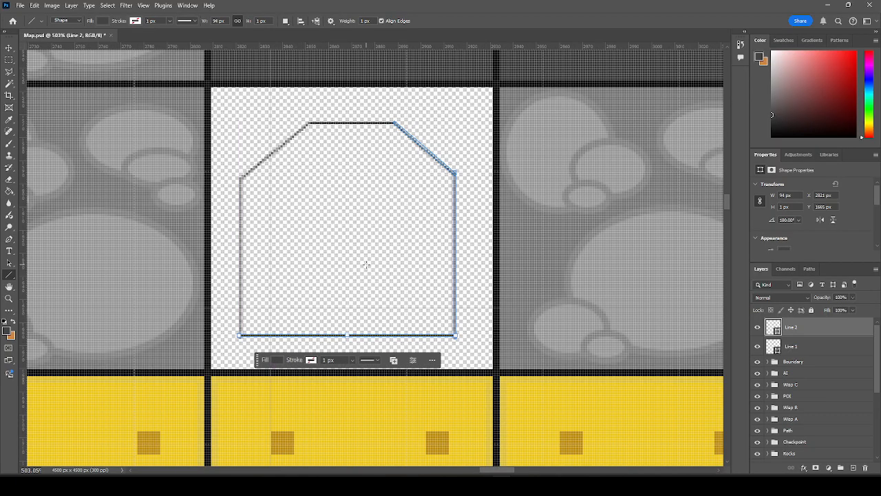
# Draw a smaller chamfered arch about 54 px wide and 69 px high inside the outline, standing on its base line.
pyautogui.scroll(-5, 367, 269)
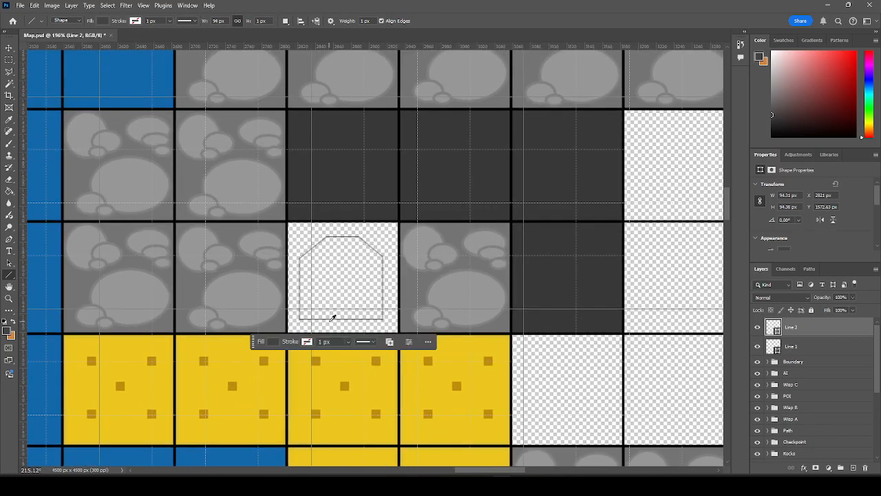
pyautogui.scroll(6, 332, 317)
pyautogui.scroll(-2, 328, 347)
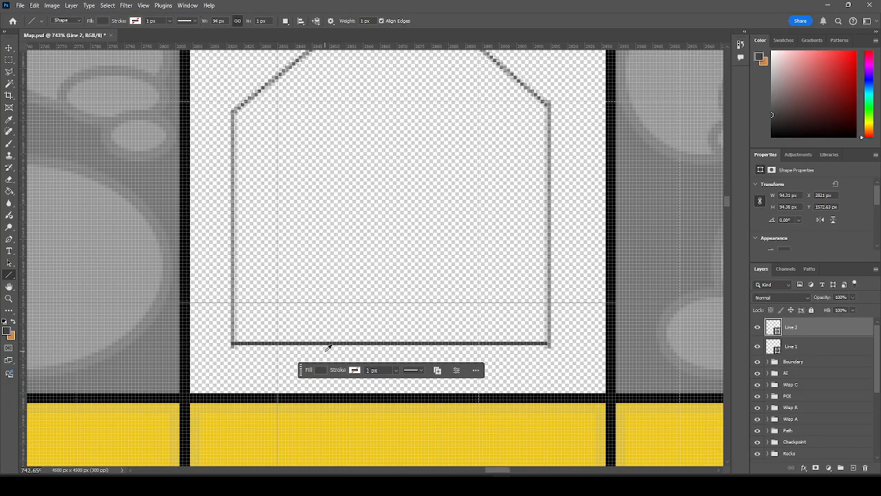
pyautogui.scroll(1, 332, 339)
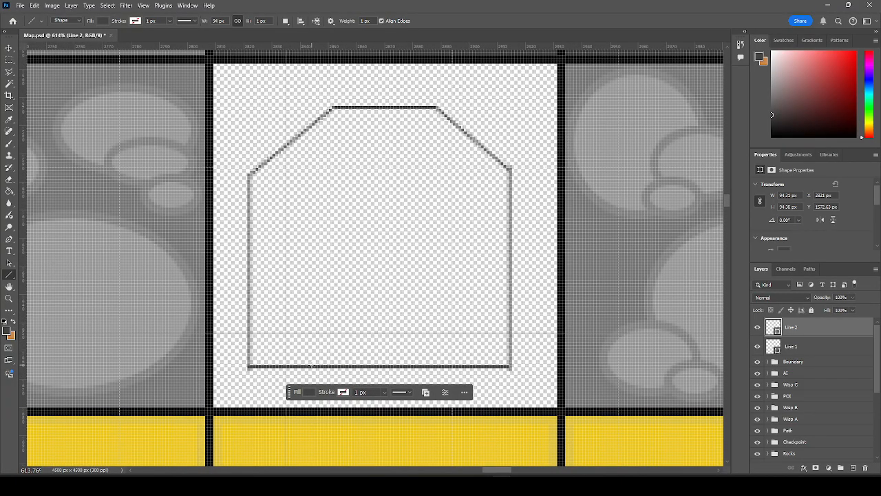
pyautogui.moveTo(308, 365)
pyautogui.mouseDown()
pyautogui.moveTo(320, 208)
pyautogui.moveTo(366, 179)
pyautogui.moveTo(348, 179)
pyautogui.moveTo(416, 179)
pyautogui.moveTo(469, 218)
pyautogui.moveTo(454, 219)
pyautogui.moveTo(446, 366)
pyautogui.mouseUp()
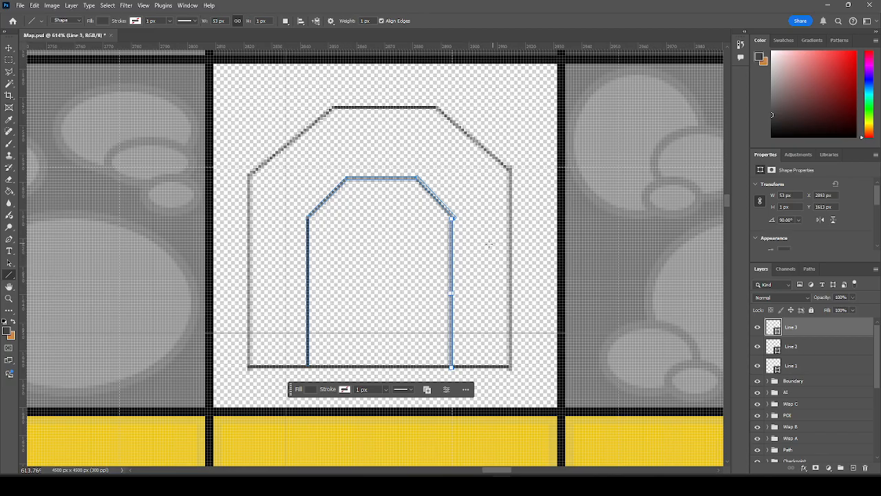
# Select the Line 1, Line 2 and Line 3 shape layers and rasterize them.
pyautogui.click(9, 47)
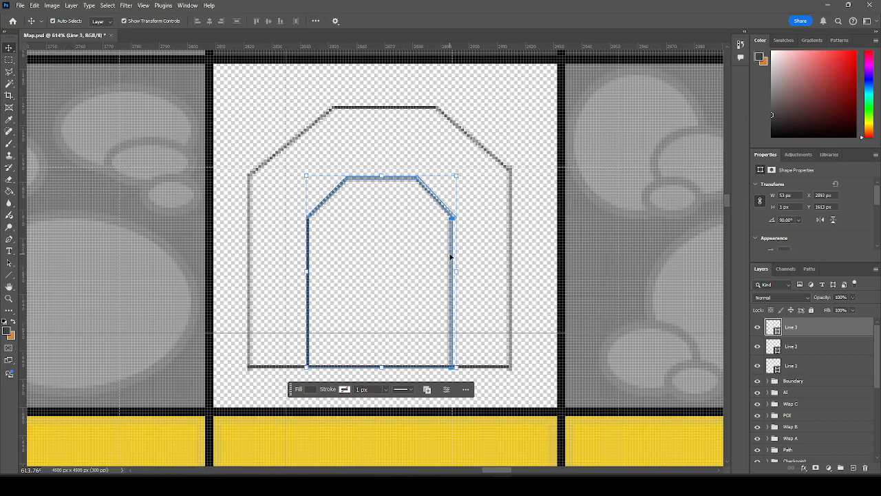
pyautogui.click(454, 257)
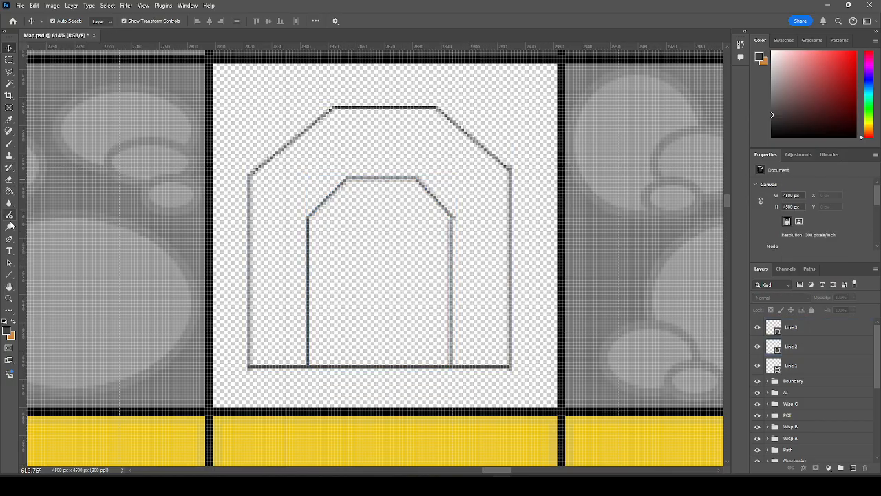
pyautogui.click(821, 372)
pyautogui.click(815, 367)
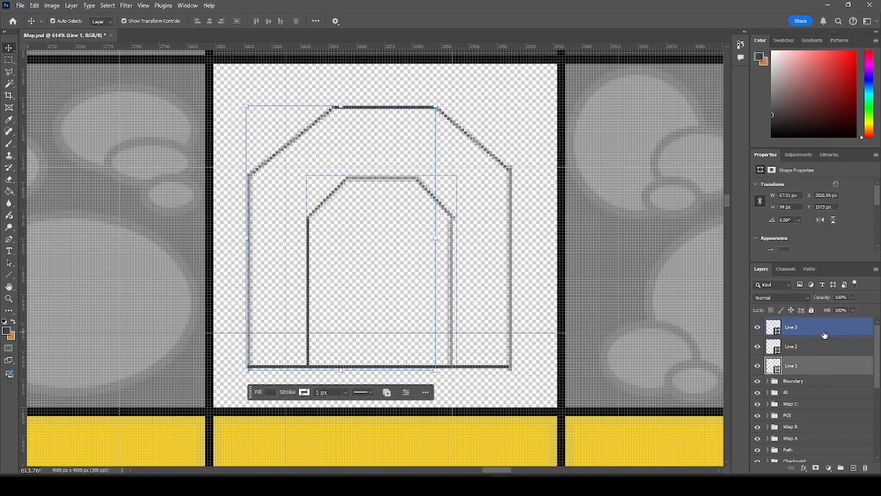
pyautogui.keyDown('shift'); pyautogui.click(824, 334); pyautogui.keyUp('shift')
pyautogui.rightClick(817, 346)
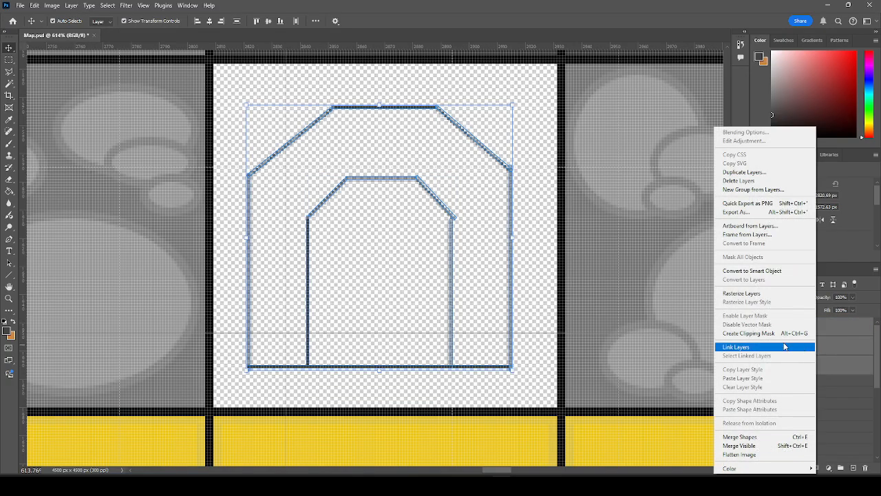
pyautogui.click(752, 292)
# Merge the three rasterized line layers into a single layer.
pyautogui.click(807, 353)
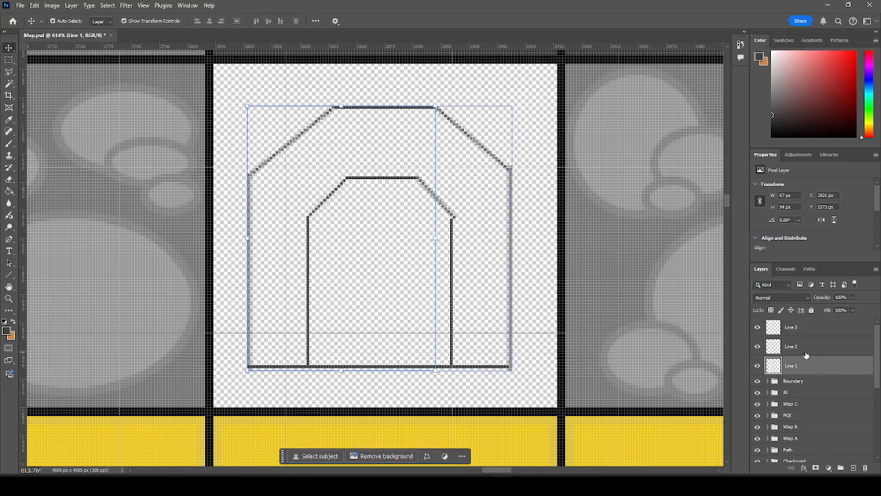
pyautogui.click(805, 365)
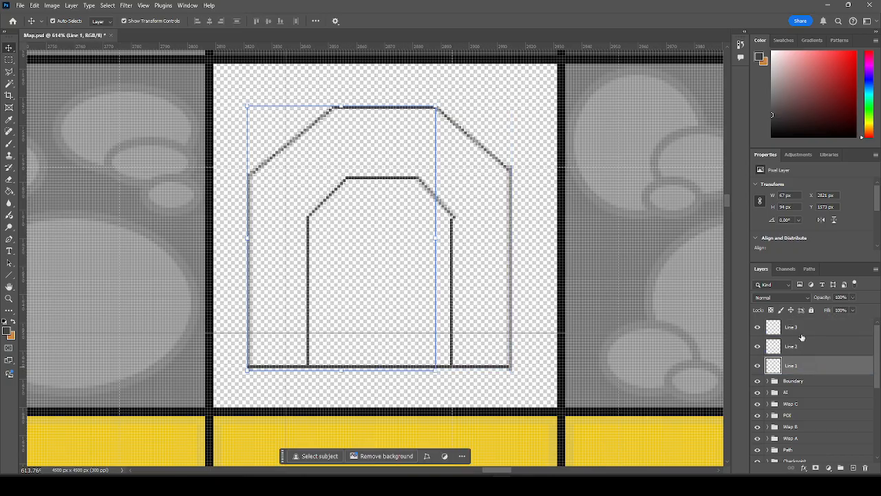
pyautogui.keyDown('ctrl'); pyautogui.click(800, 330); pyautogui.keyUp('ctrl')
pyautogui.click(804, 334)
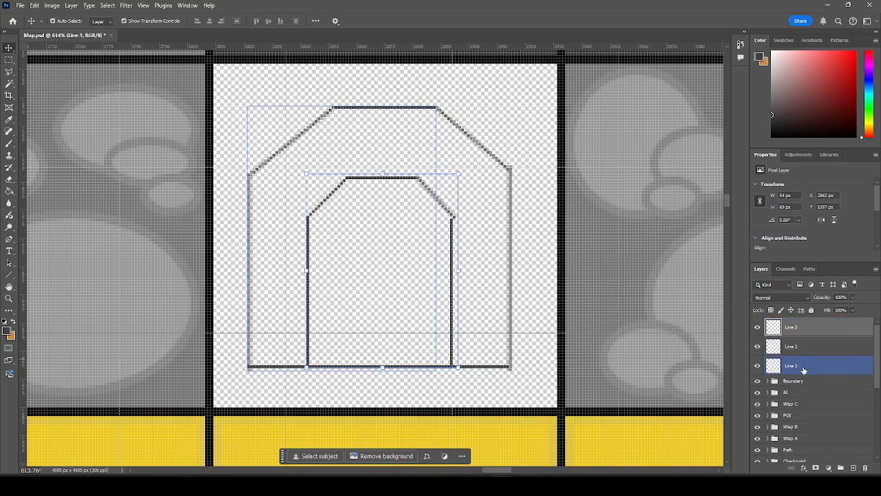
pyautogui.keyDown('shift'); pyautogui.click(803, 369); pyautogui.keyUp('shift')
pyautogui.rightClick(805, 353)
pyautogui.click(803, 192)
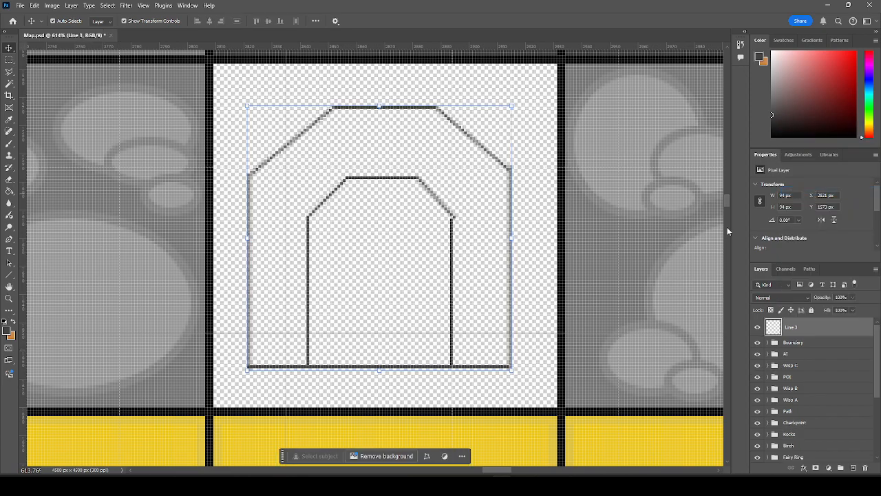
# Fill the band between the outer and inner arches with the dark grey foreground colour using the Paint Bucket.
pyautogui.click(12, 195)
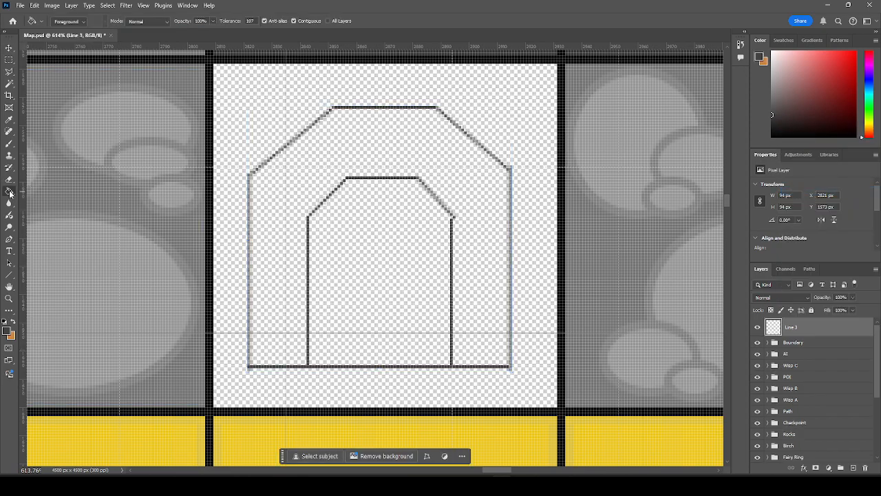
pyautogui.click(9, 332)
pyautogui.click(305, 227)
pyautogui.click(317, 171)
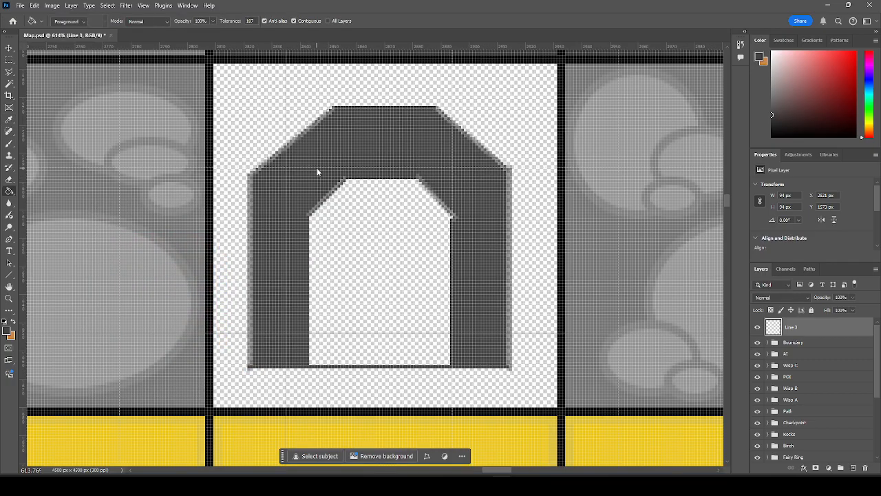
pyautogui.hotkey('ctrl', 'z')
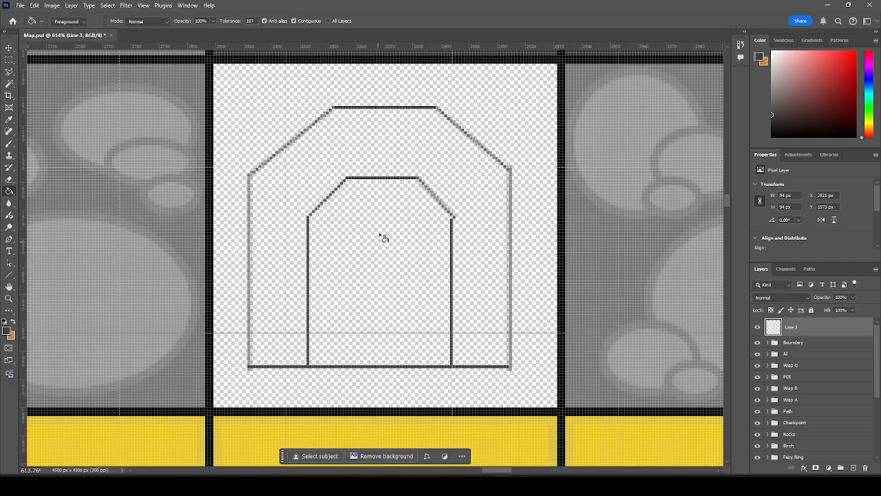
pyautogui.click(310, 164)
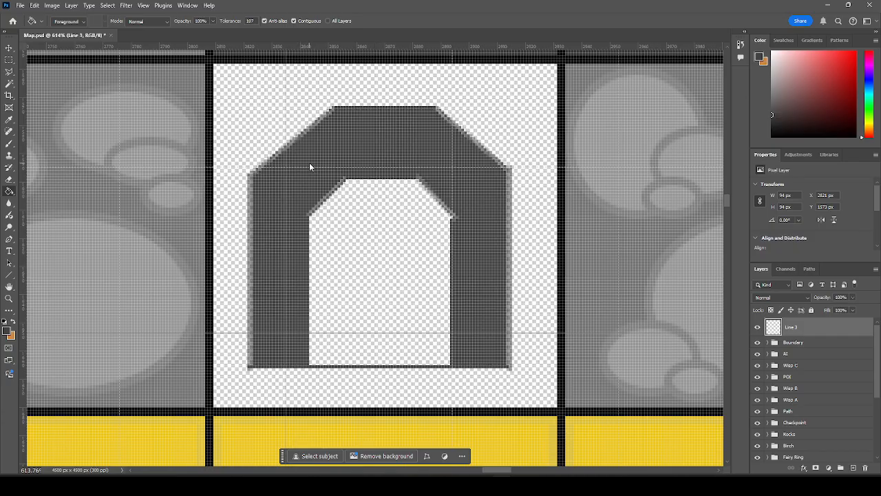
# Set the foreground colour to near-black and fill the inner arch opening with it.
pyautogui.click(8, 332)
pyautogui.moveTo(99, 317); pyautogui.dragTo(91, 342)
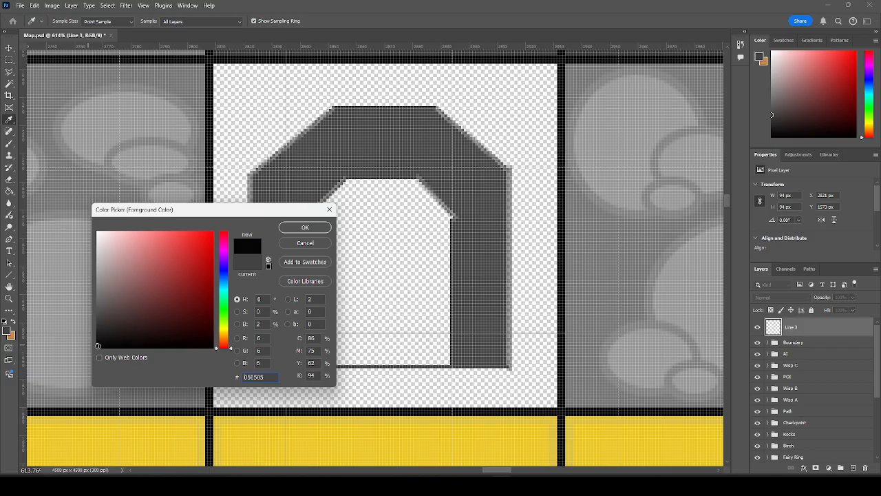
pyautogui.click(95, 337)
pyautogui.click(305, 227)
pyautogui.click(382, 241)
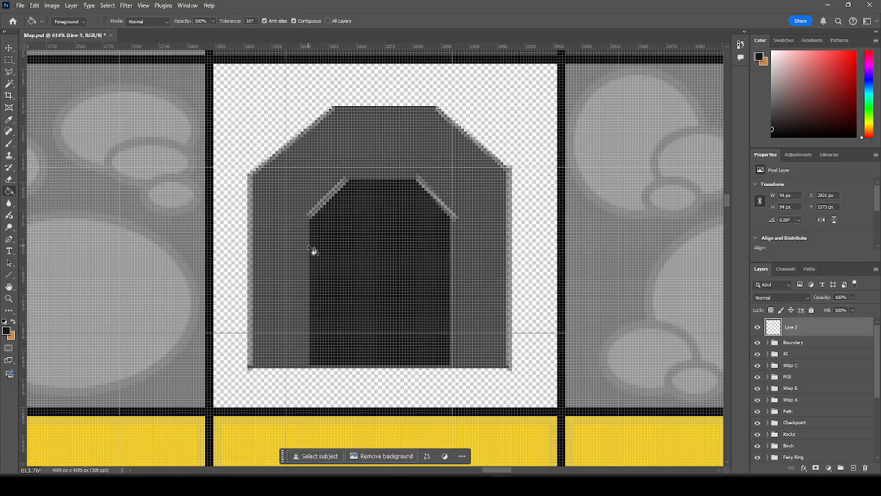
# Fill the empty area around the arched entrance with the rock tiles' grey on the Grid layer.
pyautogui.moveTo(874, 348); pyautogui.dragTo(874, 407)
pyautogui.click(800, 445)
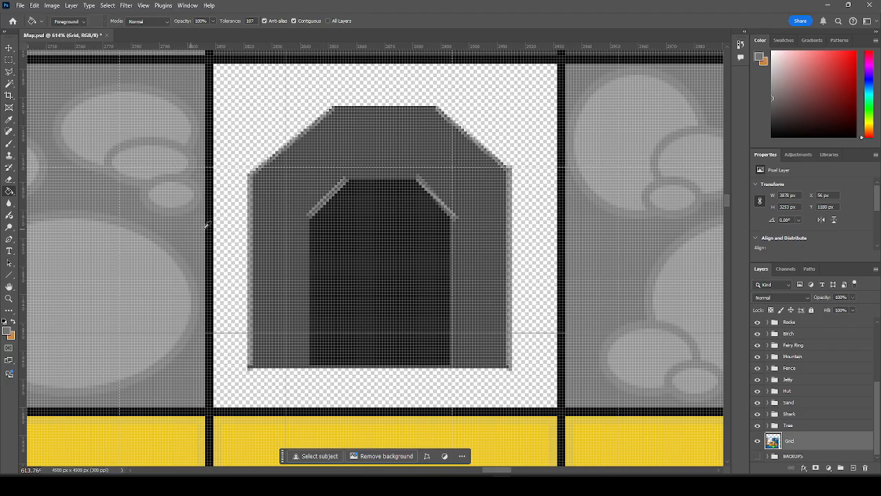
pyautogui.click(231, 224)
pyautogui.scroll(-5, 221, 248)
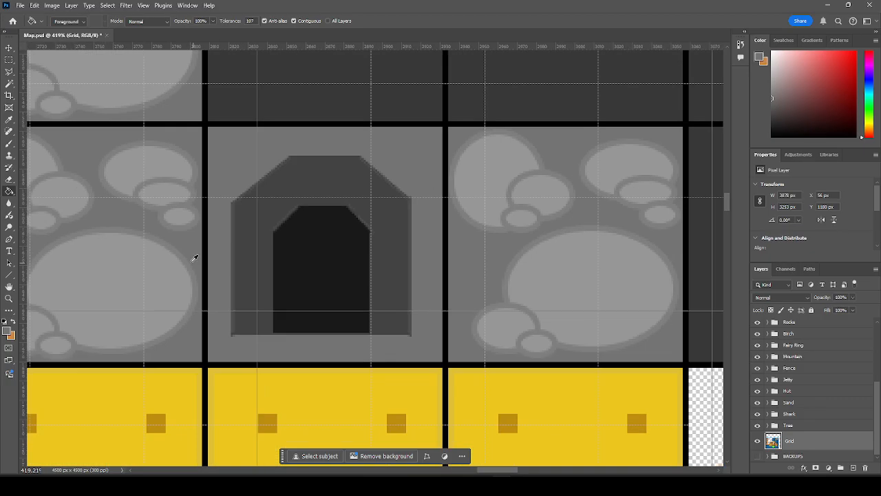
pyautogui.scroll(-4, 486, 296)
pyautogui.scroll(4, 408, 323)
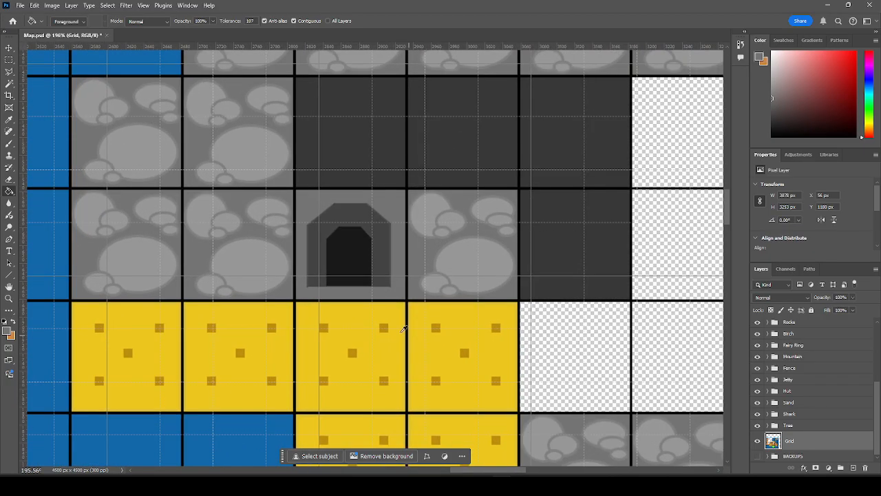
# Rename the arched entrance's Line 3 layer to Cave.
pyautogui.click(9, 49)
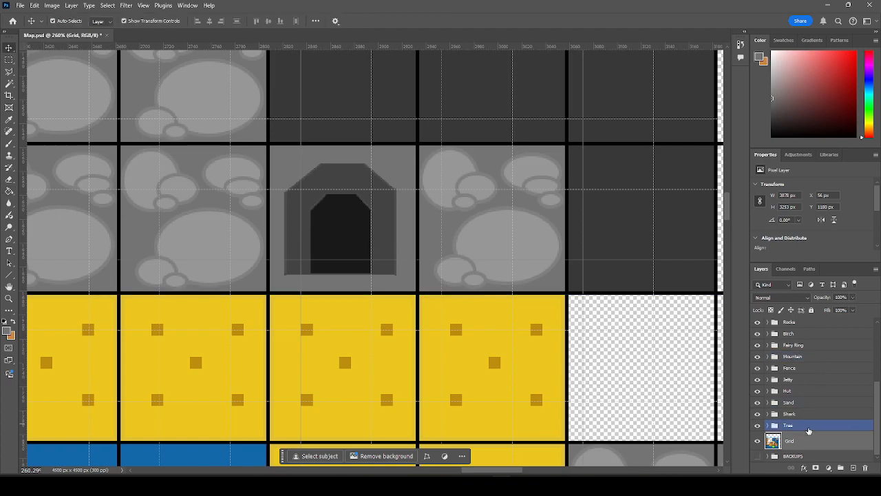
pyautogui.scroll(3, 809, 433)
pyautogui.click(798, 329)
pyautogui.doubleClick(791, 327)
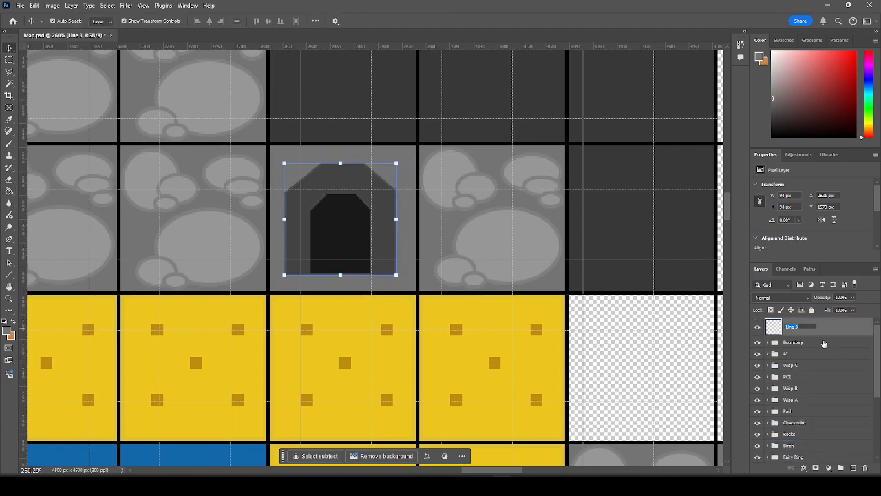
pyautogui.write('Cave')
pyautogui.press('Return')
# Duplicate the Cave layer, name the copy Cave BACKUP, and store it hidden in the BACKUPS group.
pyautogui.hotkey('ctrl', 'v')
pyautogui.doubleClick(790, 327)
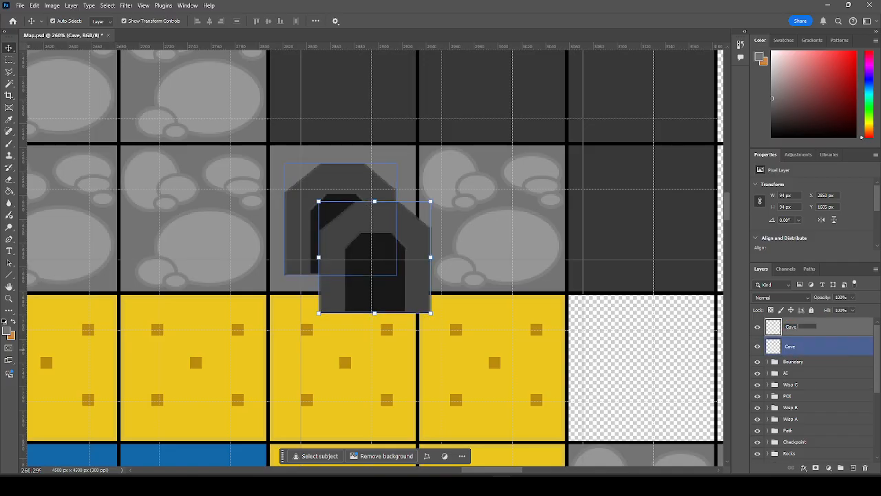
pyautogui.write('BACKUP')
pyautogui.press('Return')
pyautogui.click(757, 328)
pyautogui.moveTo(787, 333); pyautogui.dragTo(799, 460)
# Move the Cave layer into the POI group.
pyautogui.scroll(3, 797, 419)
pyautogui.click(785, 411)
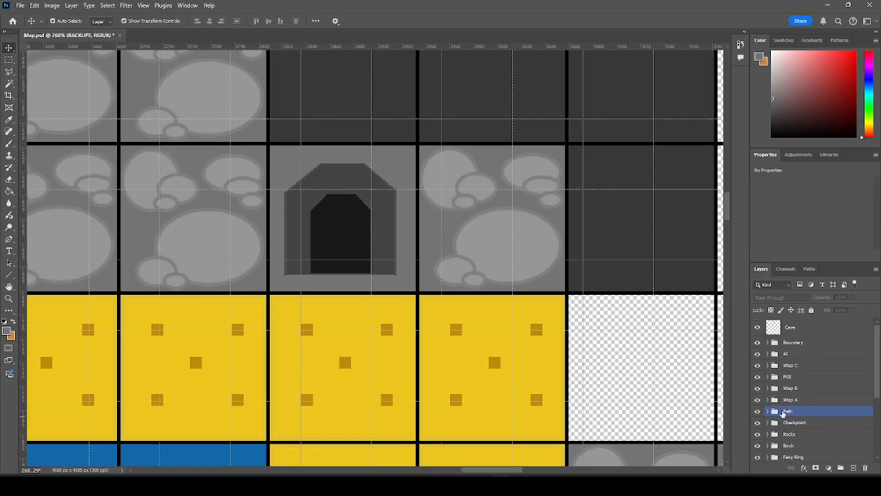
pyautogui.scroll(-5, 434, 262)
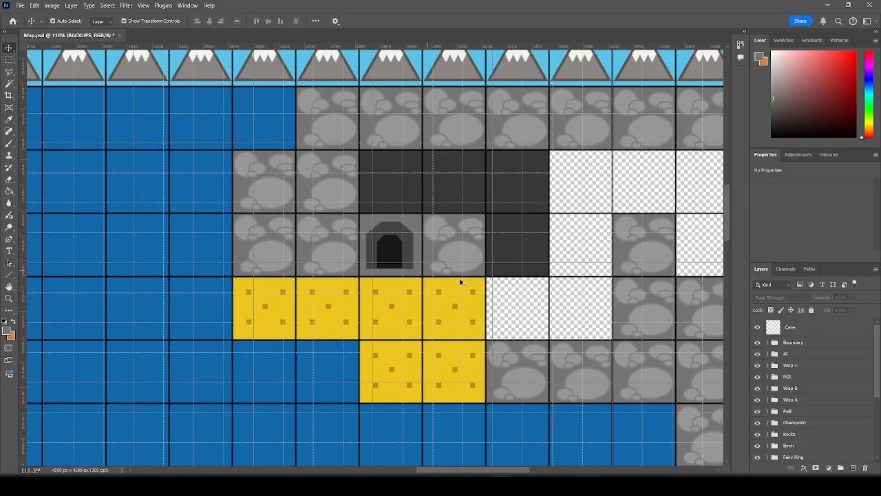
pyautogui.click(808, 328)
pyautogui.moveTo(808, 328); pyautogui.dragTo(793, 376)
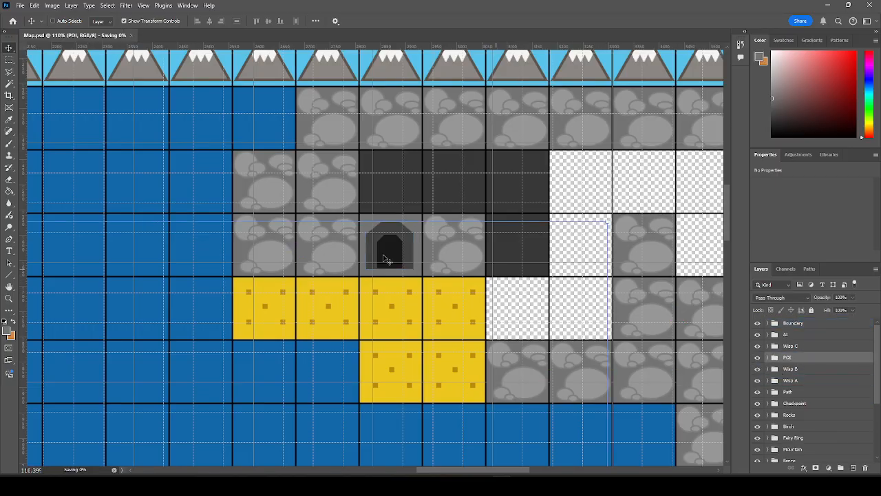
# Draw an orange-brown plank about 14 by 81 px with a 3 px darker brown stroke in the empty tile between rocks, tilted about 19°.
pyautogui.scroll(-5, 258, 303)
pyautogui.scroll(5, 394, 310)
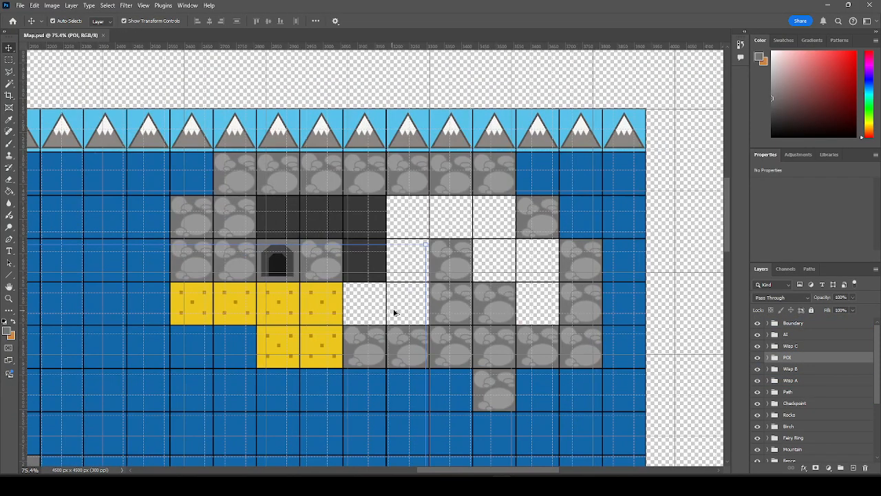
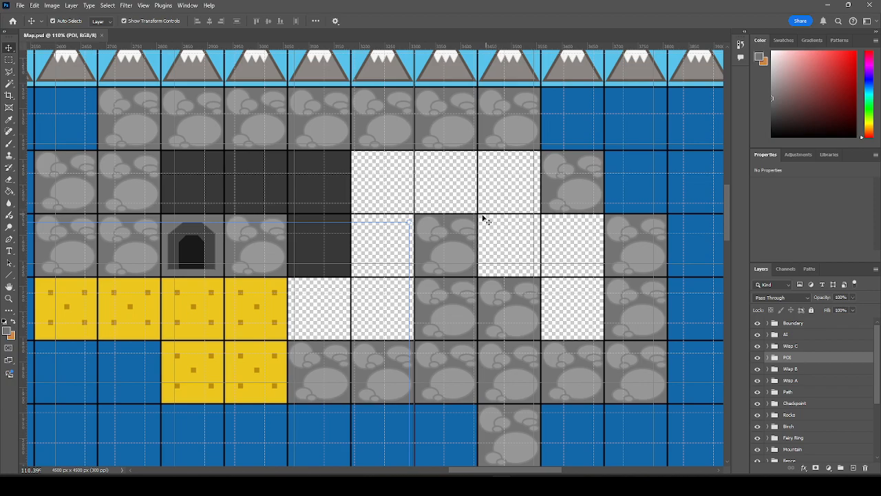
pyautogui.scroll(-6, 440, 157)
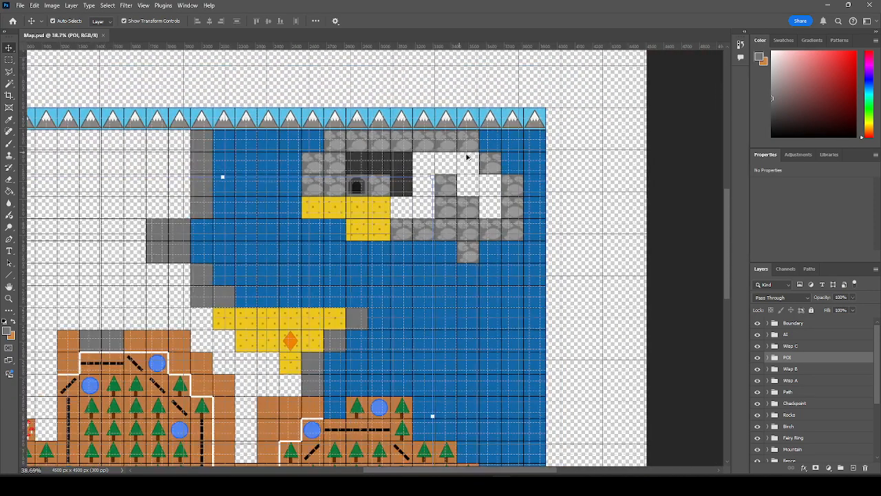
pyautogui.scroll(4, 486, 177)
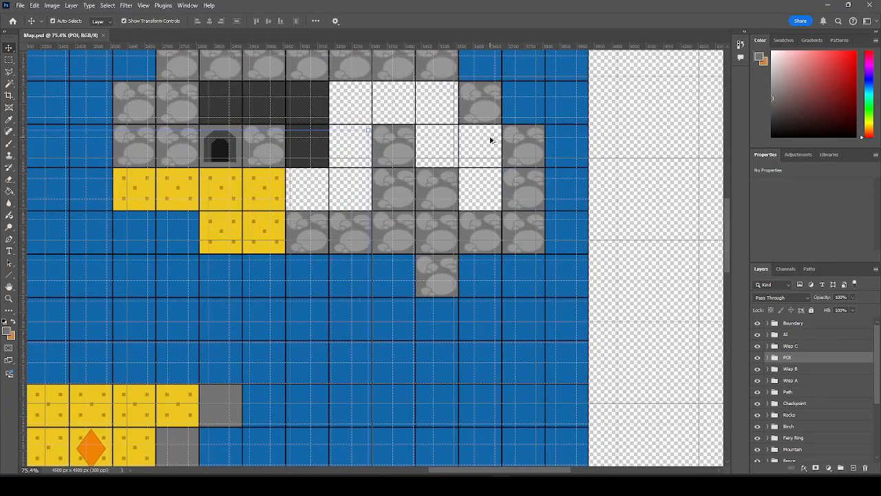
pyautogui.scroll(4, 490, 139)
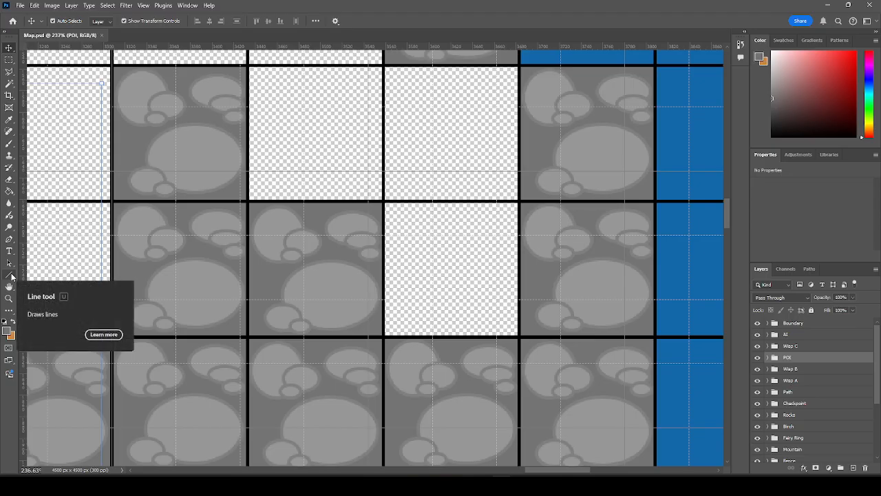
pyautogui.click(10, 278)
pyautogui.click(42, 275)
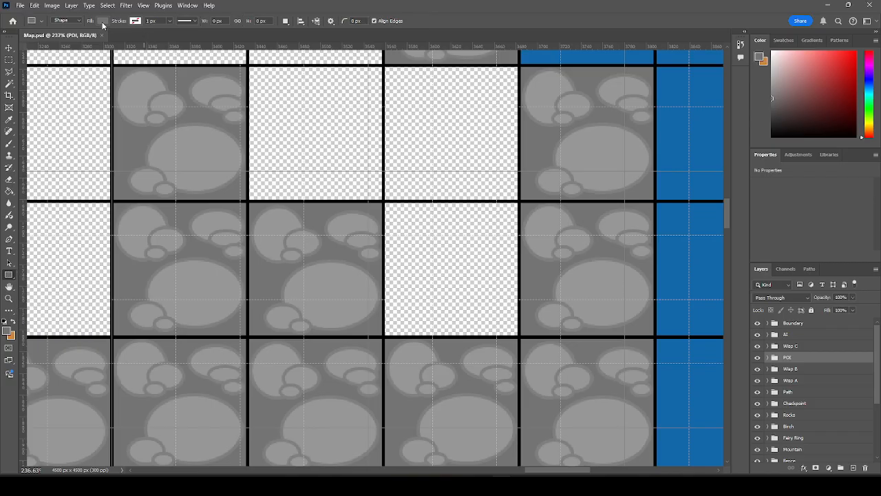
pyautogui.click(103, 21)
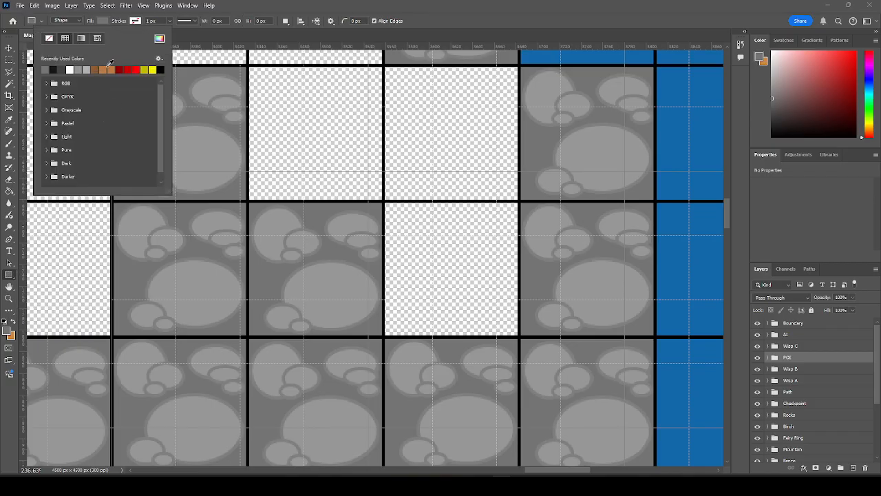
pyautogui.click(107, 69)
pyautogui.click(135, 21)
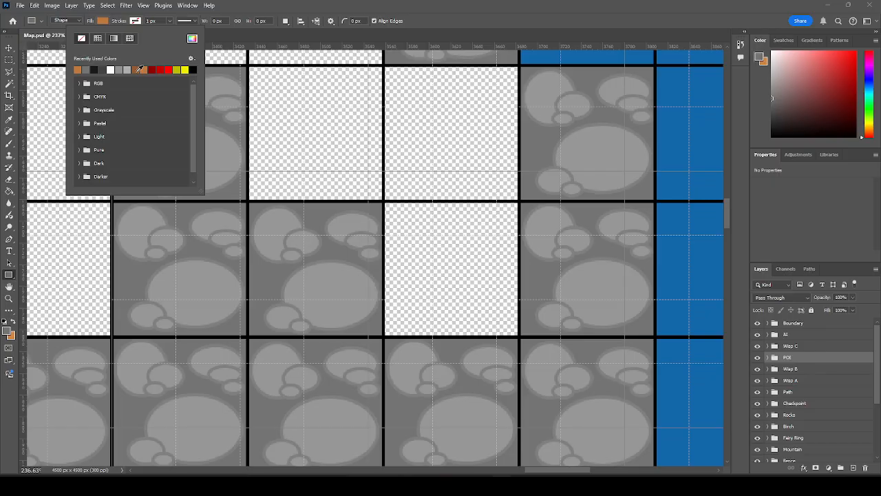
pyautogui.click(140, 69)
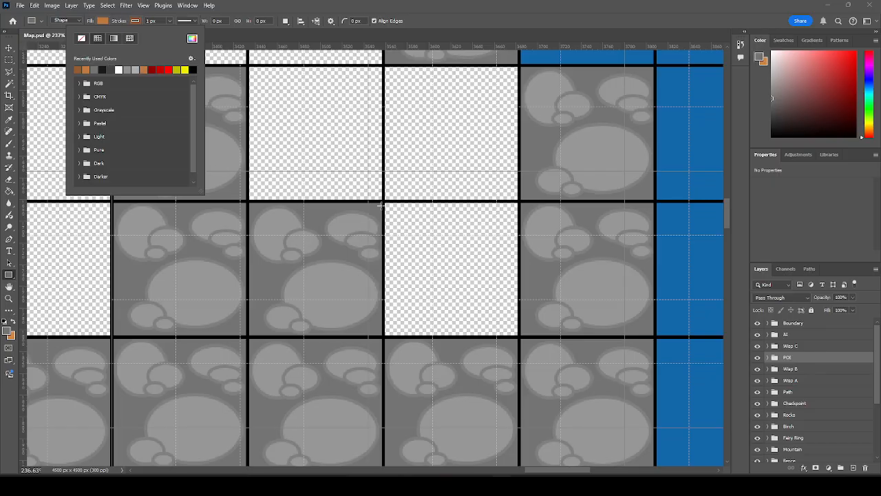
pyautogui.click(159, 21)
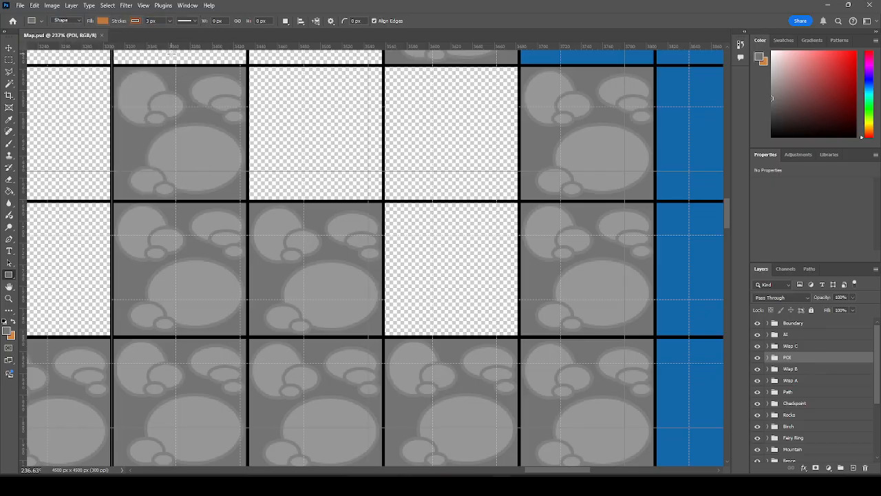
pyautogui.moveTo(419, 234); pyautogui.dragTo(432, 323)
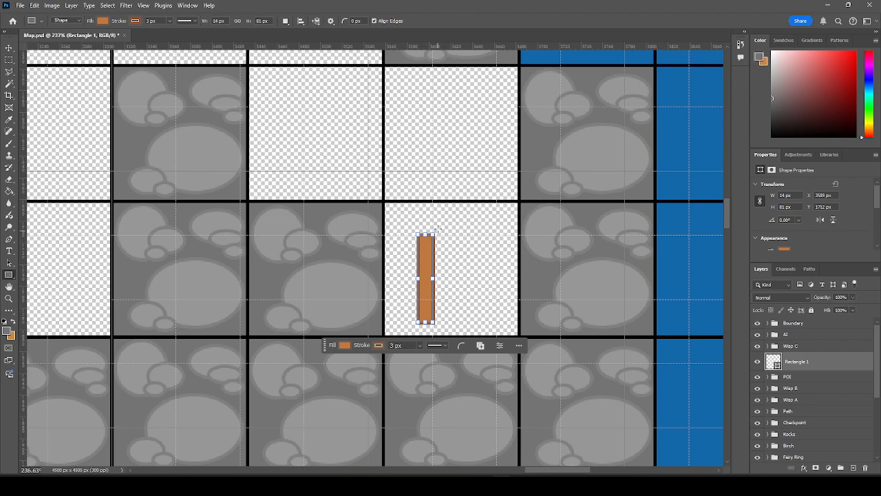
pyautogui.moveTo(437, 226); pyautogui.dragTo(465, 239)
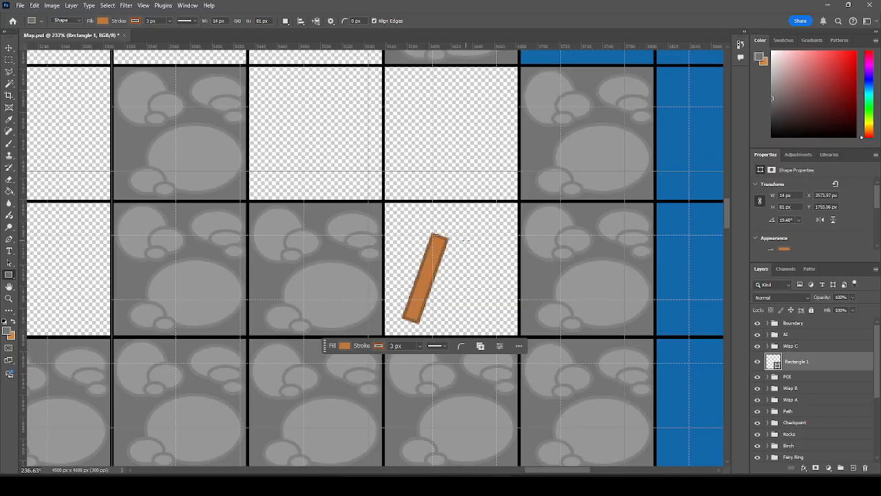
# Add two copies of the plank beside the first, rotating each so the planks fan out from the top.
pyautogui.click(9, 49)
pyautogui.hotkey('ctrl', 'c')
pyautogui.hotkey('ctrl', 'v')
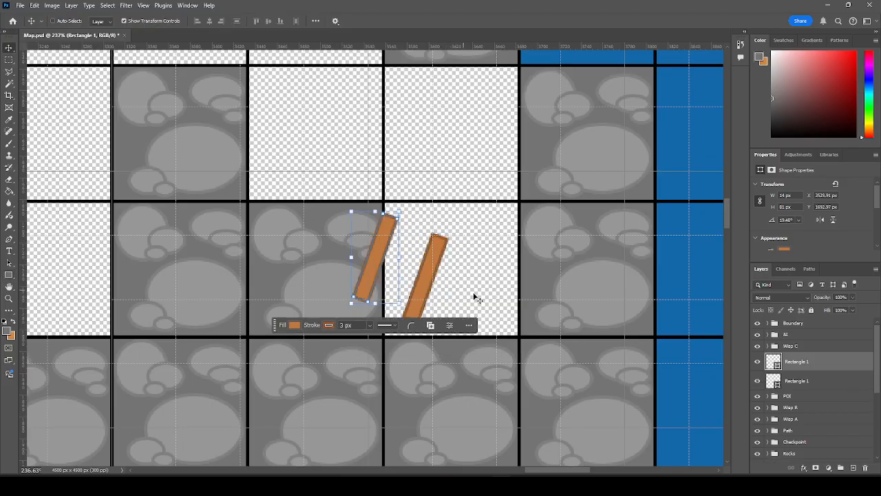
pyautogui.moveTo(388, 232); pyautogui.dragTo(474, 233)
pyautogui.hotkey('ctrl', 't')
pyautogui.moveTo(461, 267)
pyautogui.mouseDown()
pyautogui.moveTo(377, 231)
pyautogui.moveTo(478, 238)
pyautogui.moveTo(484, 219)
pyautogui.moveTo(466, 263)
pyautogui.moveTo(461, 257)
pyautogui.mouseUp()
pyautogui.press('Return')
pyautogui.hotkey('ctrl', 't')
pyautogui.click(804, 382)
pyautogui.click(812, 365)
# Add a fourth plank beside the third and tilt it to about -9°.
pyautogui.hotkey('ctrl', 'v')
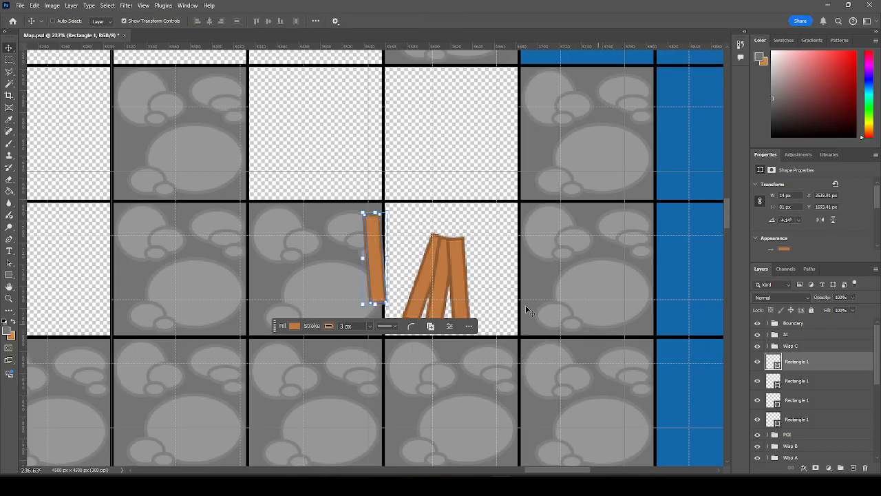
pyautogui.moveTo(380, 236); pyautogui.dragTo(470, 255)
pyautogui.press('Return')
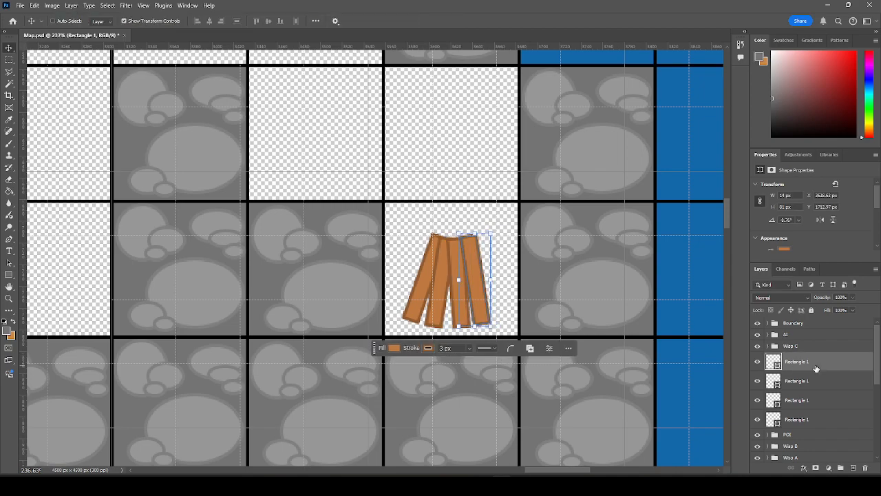
# Add a fifth plank at the fan's outer edge, tilted further outward than the fourth so its top meets the others.
pyautogui.hotkey('ctrl', 'c')
pyautogui.hotkey('ctrl', 'v')
pyautogui.moveTo(375, 246); pyautogui.dragTo(493, 268)
pyautogui.moveTo(516, 226); pyautogui.dragTo(516, 215)
pyautogui.moveTo(499, 275); pyautogui.dragTo(495, 269)
pyautogui.moveTo(506, 223); pyautogui.dragTo(504, 220)
pyautogui.moveTo(483, 264); pyautogui.dragTo(486, 268)
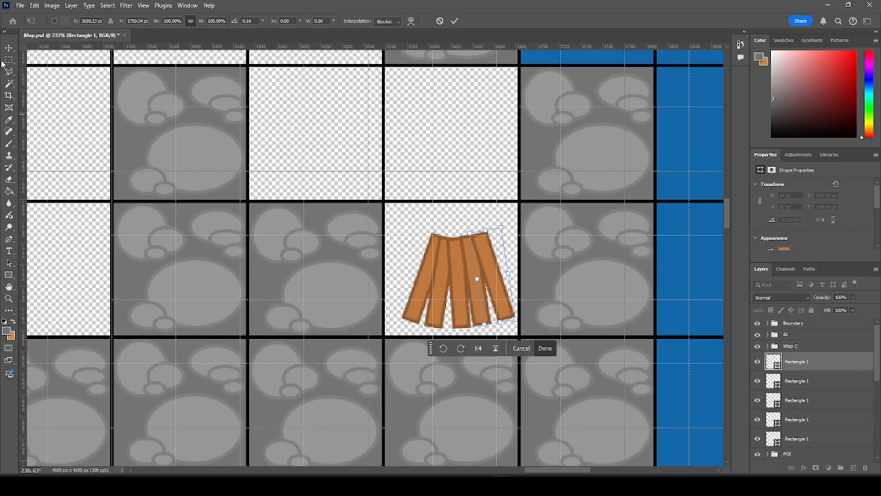
# Rasterize the five Rectangle 1 plank layers and merge them into a single layer.
pyautogui.scroll(-1, 815, 399)
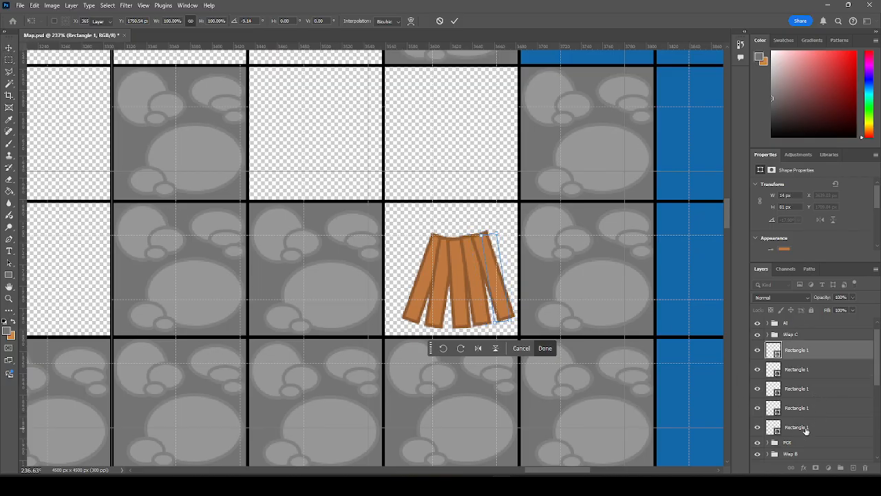
pyautogui.keyDown('shift'); pyautogui.click(805, 428); pyautogui.keyUp('shift')
pyautogui.rightClick(809, 355)
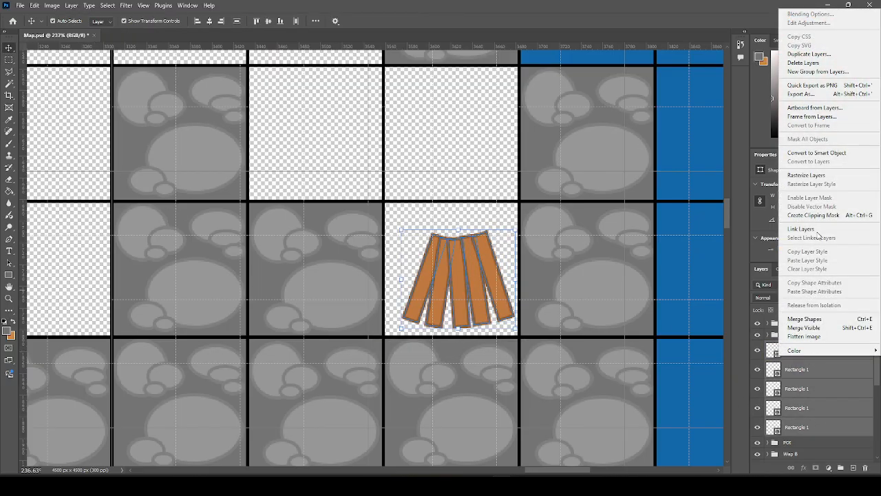
pyautogui.click(815, 176)
pyautogui.rightClick(810, 353)
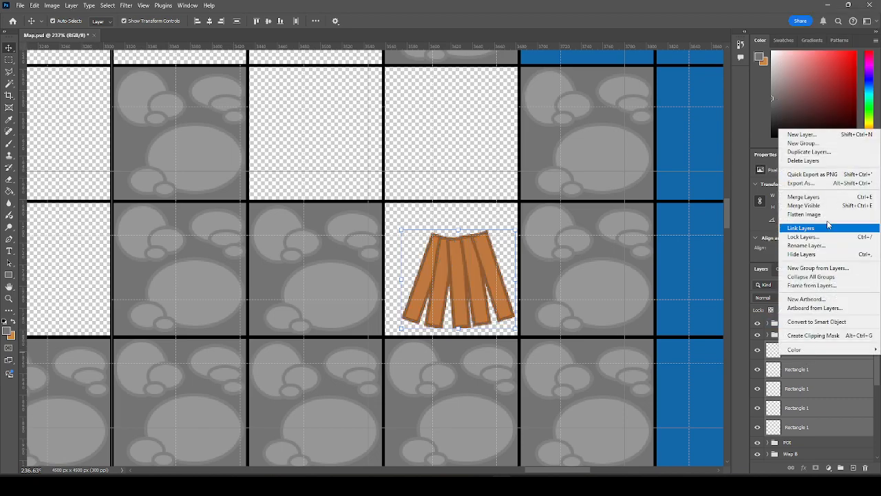
pyautogui.click(804, 197)
# Centre the merged planks in their tile and rename the layer Fire.
pyautogui.doubleClick(797, 350)
pyautogui.click(775, 355)
pyautogui.moveTo(454, 265)
pyautogui.mouseDown()
pyautogui.moveTo(442, 261)
pyautogui.moveTo(451, 261)
pyautogui.mouseUp()
pyautogui.doubleClick(802, 351)
pyautogui.write('C')
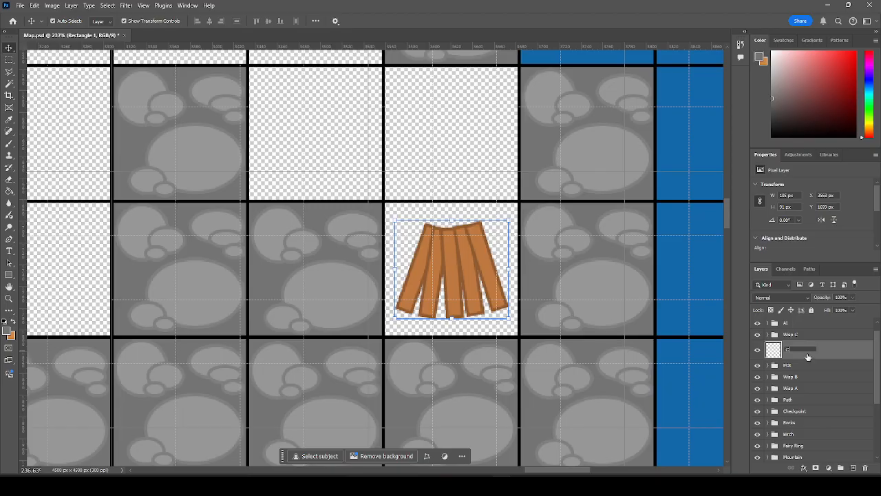
pyautogui.write('ire')
pyautogui.press('Return')
# Duplicate the Fire layer, name the copy Fire BACKUP, and store it hidden in the BACKUPS group.
pyautogui.hotkey('ctrl', 'v')
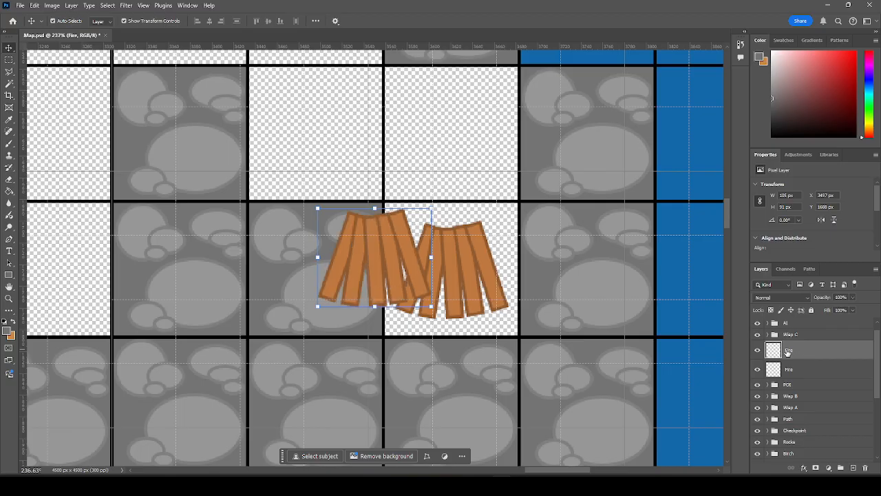
pyautogui.doubleClick(789, 350)
pyautogui.press('Return')
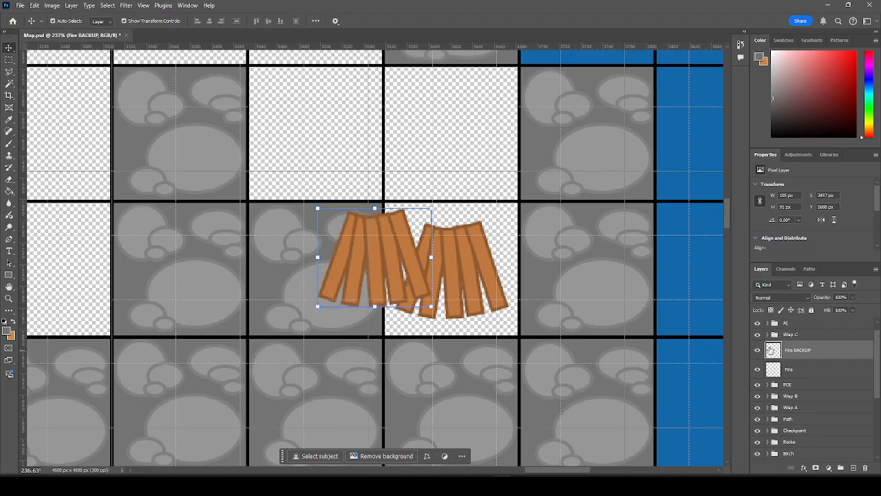
pyautogui.click(758, 351)
pyautogui.moveTo(791, 351); pyautogui.dragTo(806, 459)
# Move the Fire layer into the POI group.
pyautogui.scroll(3, 803, 446)
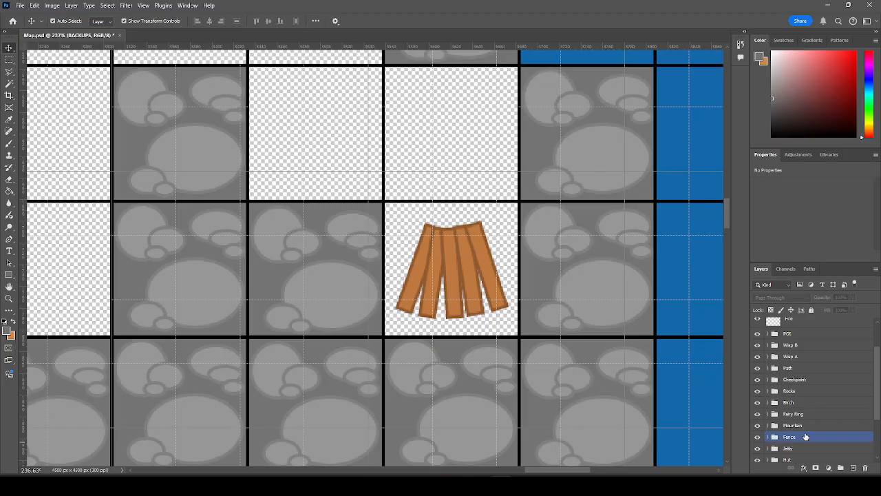
pyautogui.click(792, 361)
pyautogui.moveTo(794, 364); pyautogui.dragTo(791, 377)
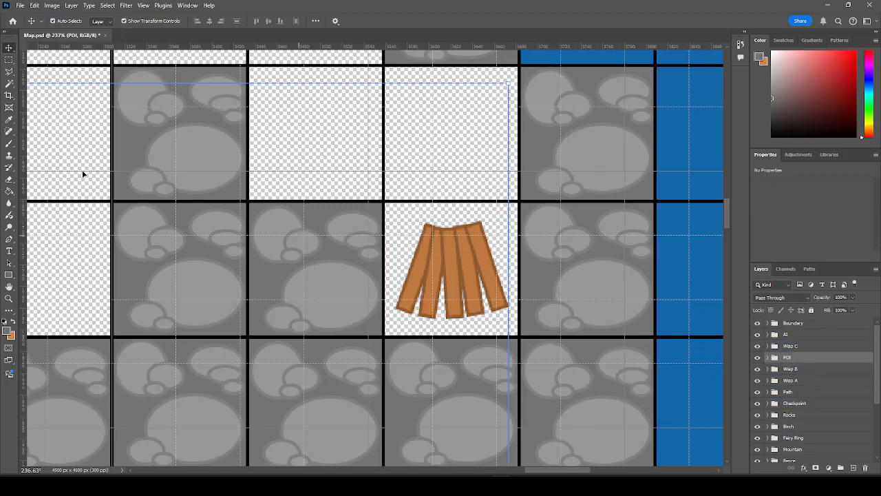
# On the Grid layer, fill the empty tile behind the campfire planks with the grey foreground colour.
pyautogui.scroll(-3, 813, 413)
pyautogui.click(815, 444)
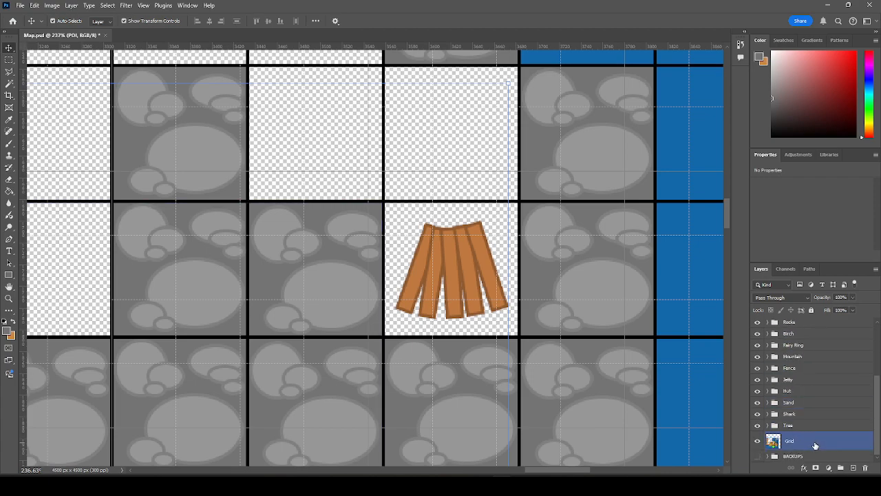
pyautogui.click(10, 191)
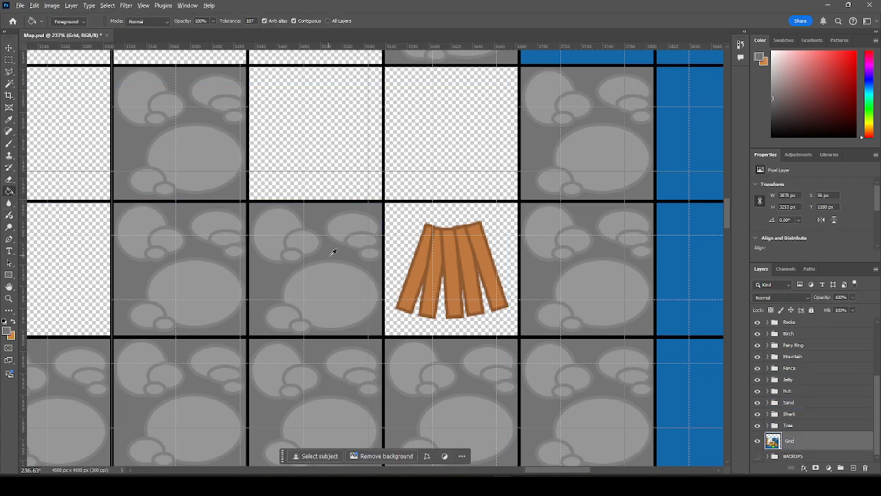
pyautogui.click(416, 223)
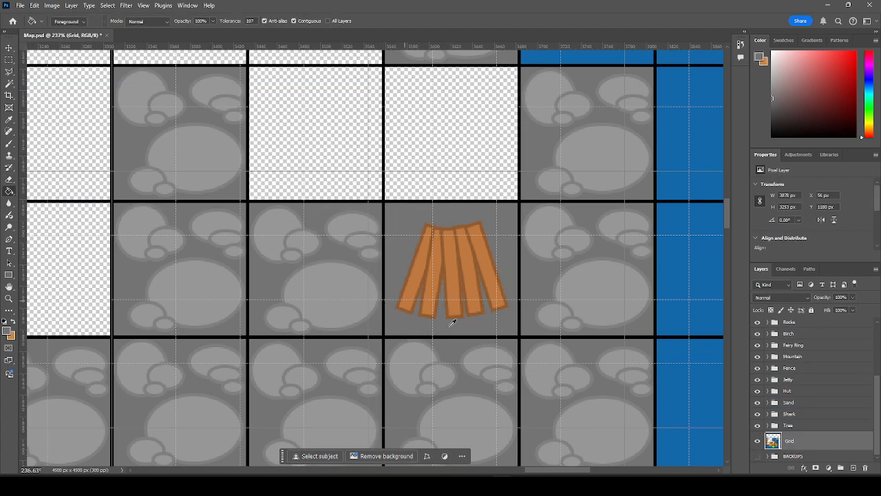
# Fill the four empty tiles forming the route just above and left of the campfire with the same grey.
pyautogui.scroll(-10, 416, 222)
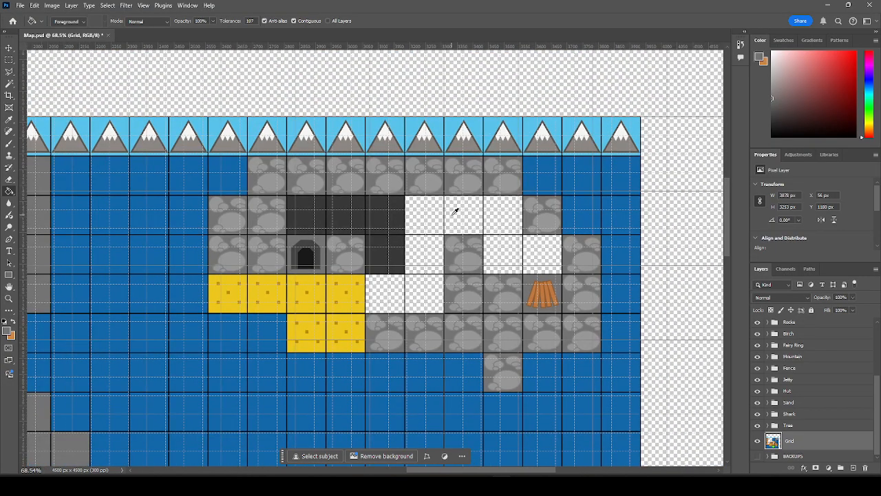
pyautogui.scroll(5, 516, 275)
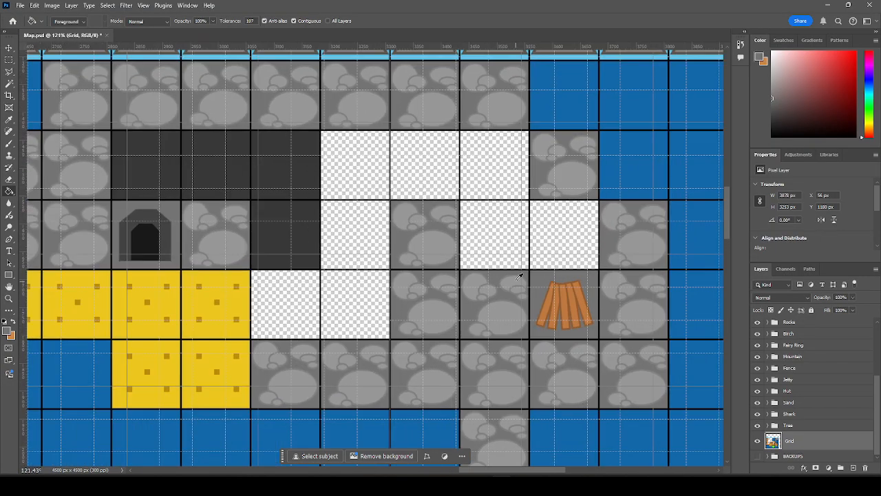
pyautogui.click(503, 174)
pyautogui.click(503, 223)
pyautogui.click(550, 227)
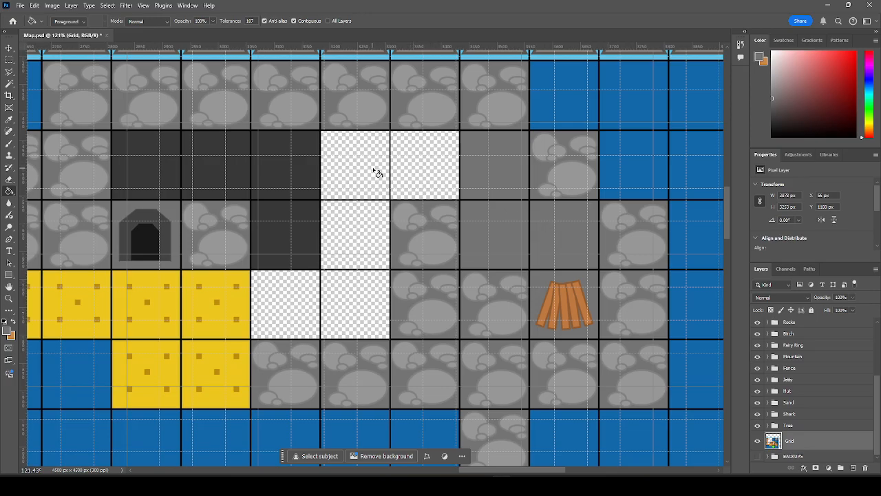
pyautogui.click(435, 170)
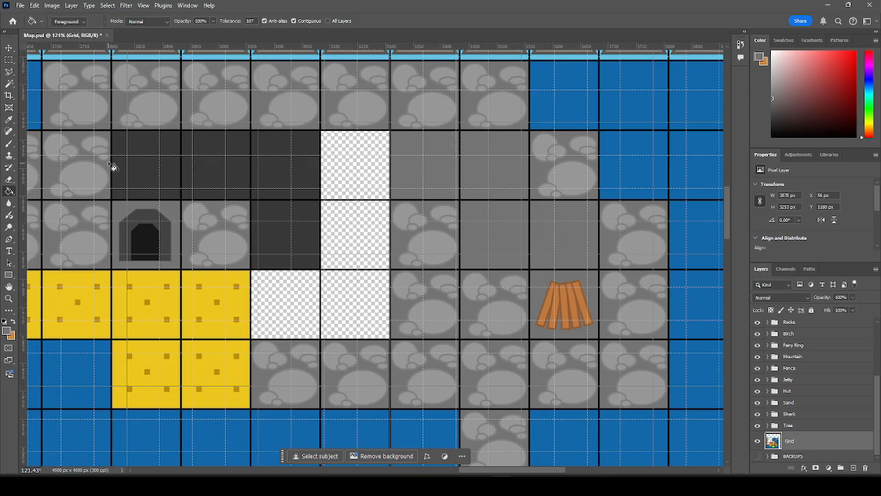
# Switch back to the Move tool and save the map document.
pyautogui.click(9, 48)
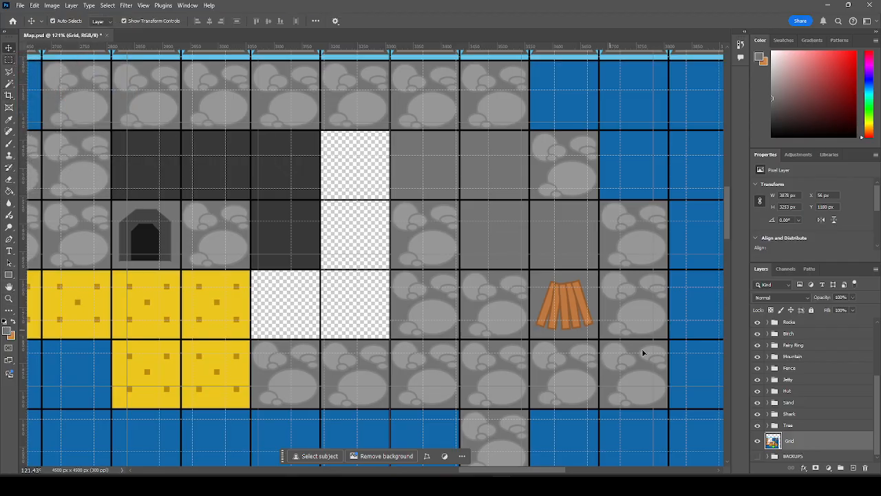
pyautogui.scroll(3, 810, 409)
pyautogui.scroll(-5, 594, 171)
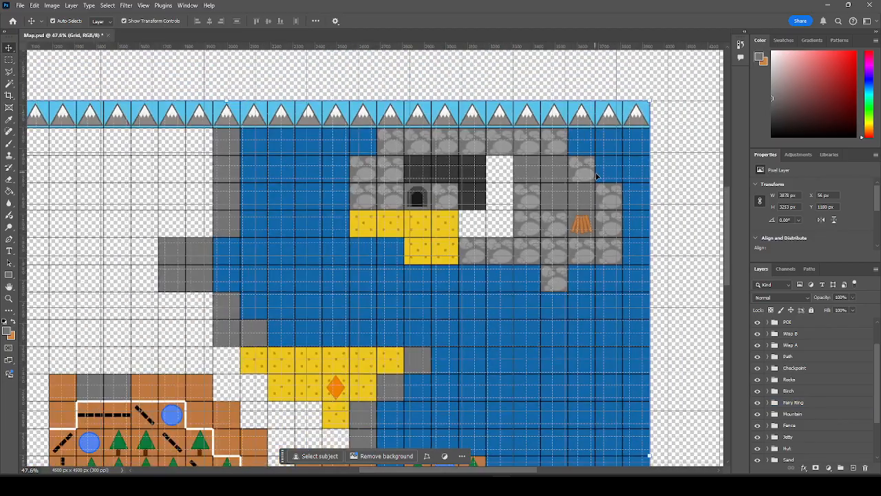
pyautogui.hotkey('ctrl', 's')
# Copy a horizontal dashed Path segment from the forest trail and centre the copy in the first plain grey tile of the rocky island's upper row.
pyautogui.scroll(-3, 417, 127)
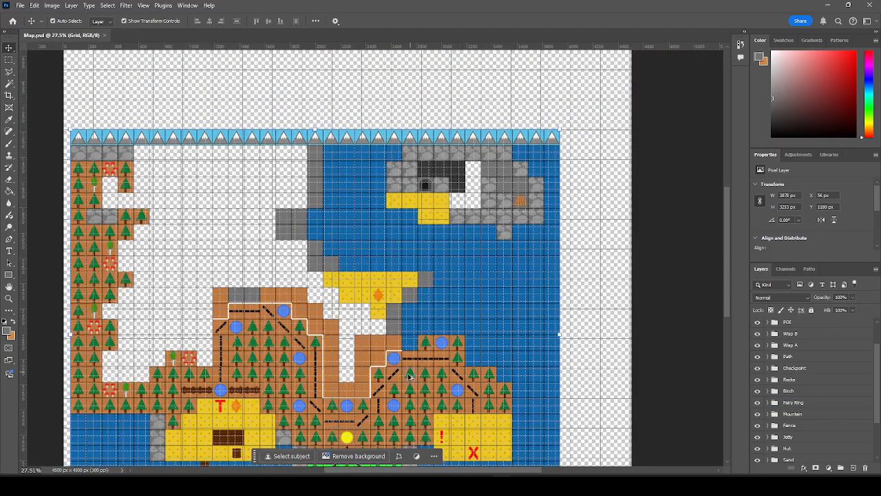
pyautogui.scroll(5, 415, 377)
pyautogui.scroll(4, 414, 377)
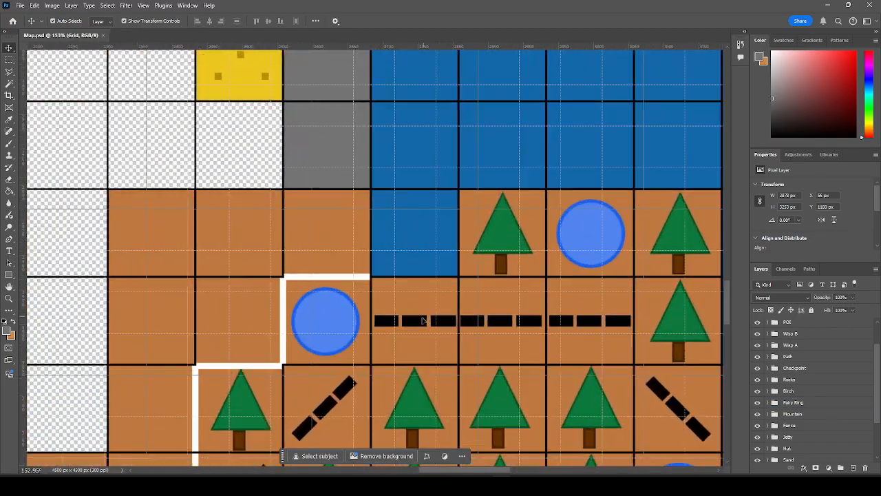
pyautogui.click(417, 324)
pyautogui.scroll(-4, 417, 365)
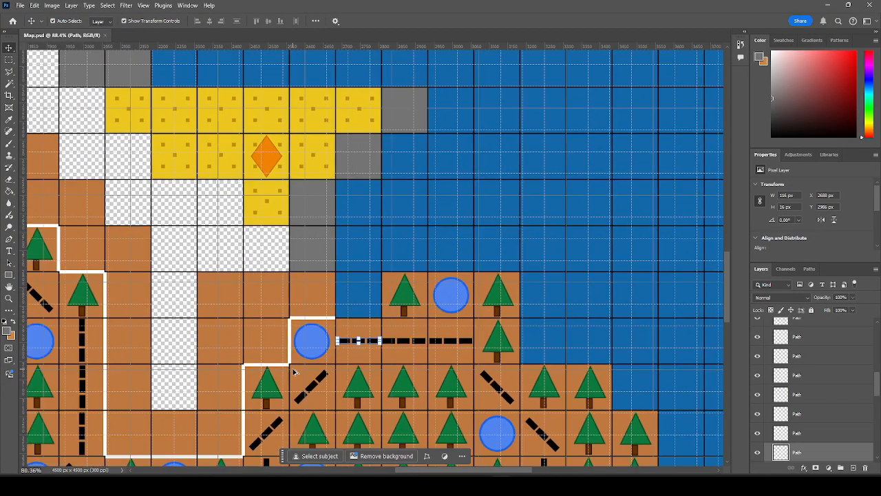
pyautogui.scroll(7, 403, 90)
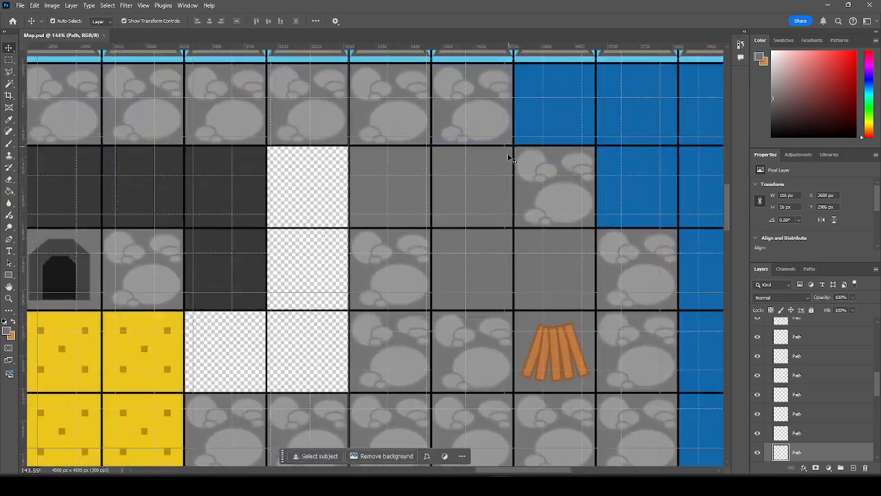
pyautogui.hotkey('ctrl', 'v')
pyautogui.moveTo(394, 256); pyautogui.dragTo(415, 183)
pyautogui.moveTo(413, 187); pyautogui.dragTo(415, 187)
# Place another dashed copy in the adjoining grey tile to continue the path, and paste a third copy.
pyautogui.hotkey('ctrl', 'v')
pyautogui.moveTo(399, 257); pyautogui.dragTo(496, 187)
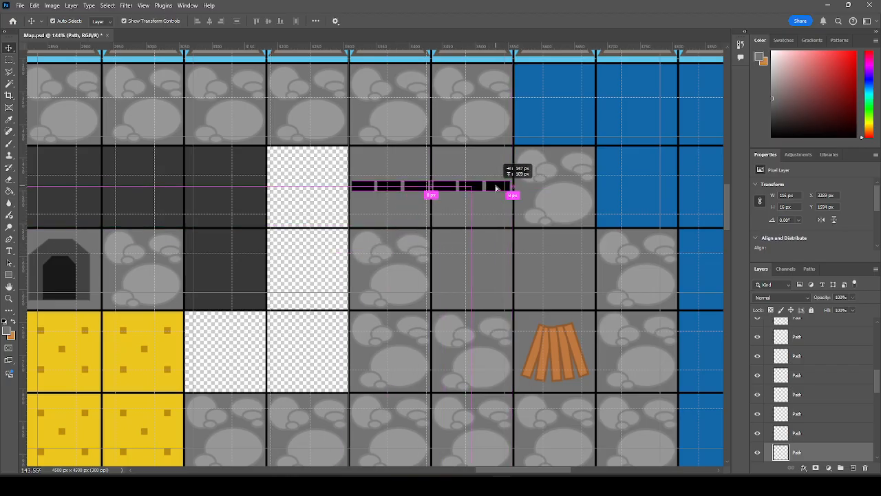
pyautogui.moveTo(495, 187); pyautogui.dragTo(497, 187)
pyautogui.hotkey('ctrl', 'v')
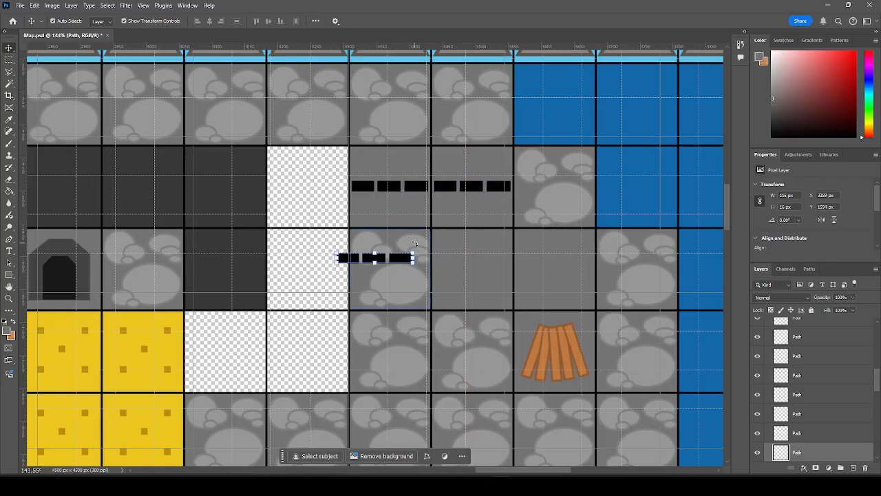
pyautogui.moveTo(415, 245); pyautogui.dragTo(405, 292)
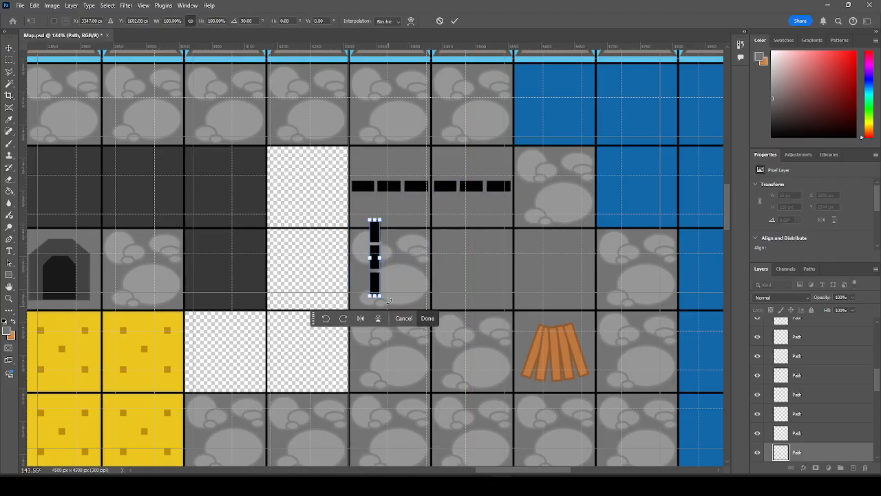
pyautogui.moveTo(374, 232); pyautogui.dragTo(473, 248)
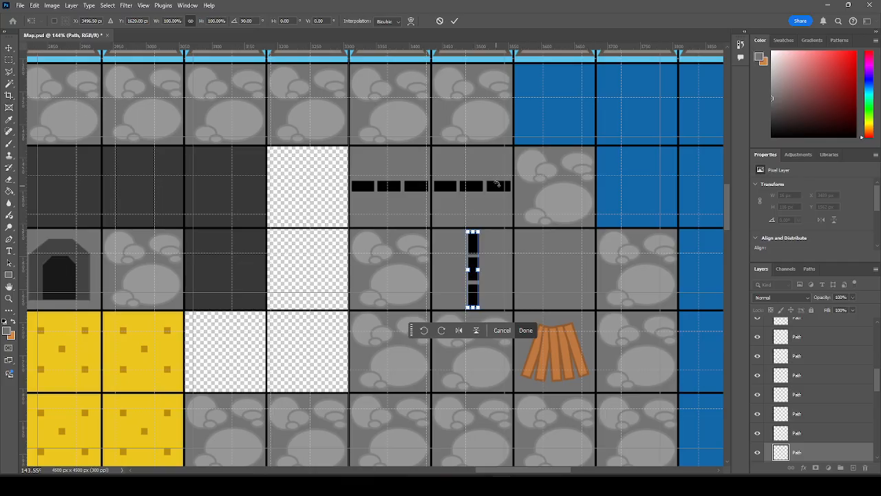
pyautogui.click(502, 331)
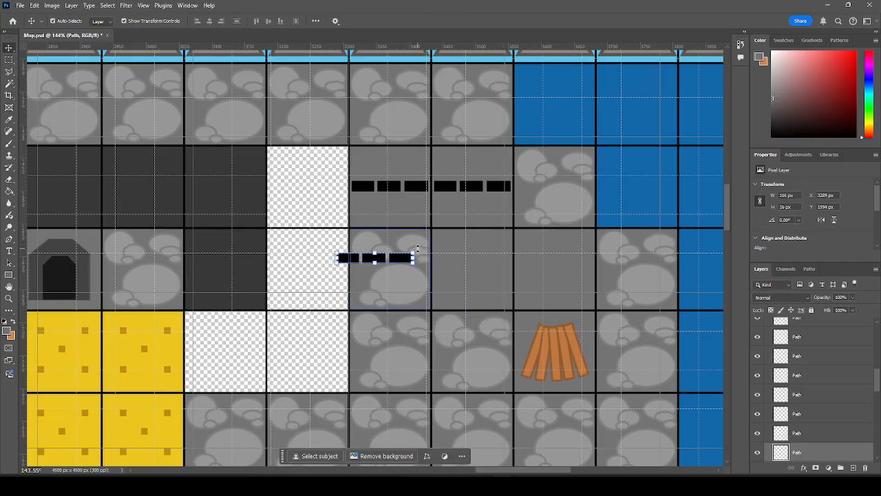
# Rotate the newly pasted dashed segment 90° and centre it in the grey tile diagonally above and left of the campfire.
pyautogui.hotkey('ctrl', 't')
pyautogui.moveTo(420, 248); pyautogui.dragTo(393, 292)
pyautogui.moveTo(369, 237); pyautogui.dragTo(472, 242)
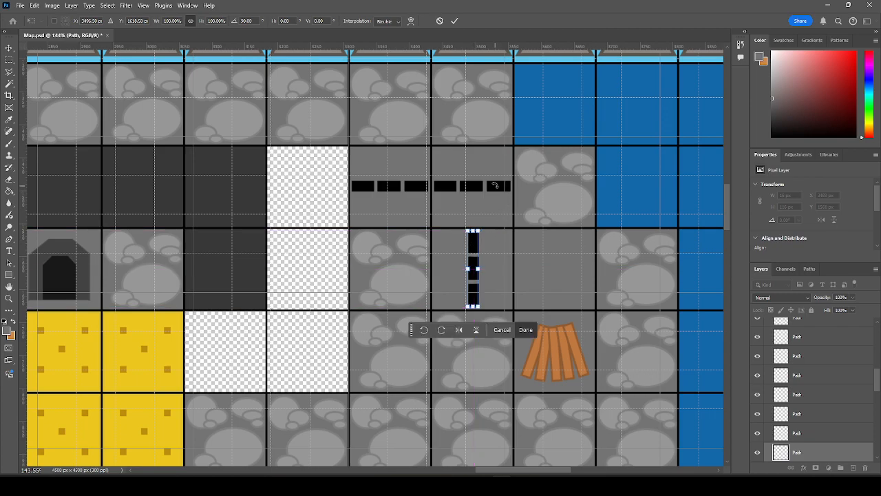
pyautogui.click(525, 330)
# Copy the horizontal dashed segment and centre the copy in the grey tile directly above the campfire.
pyautogui.keyDown('ctrl'); pyautogui.click(493, 186); pyautogui.keyUp('ctrl')
pyautogui.hotkey('ctrl', 'c')
pyautogui.hotkey('ctrl', 'v')
pyautogui.moveTo(408, 258); pyautogui.dragTo(584, 270)
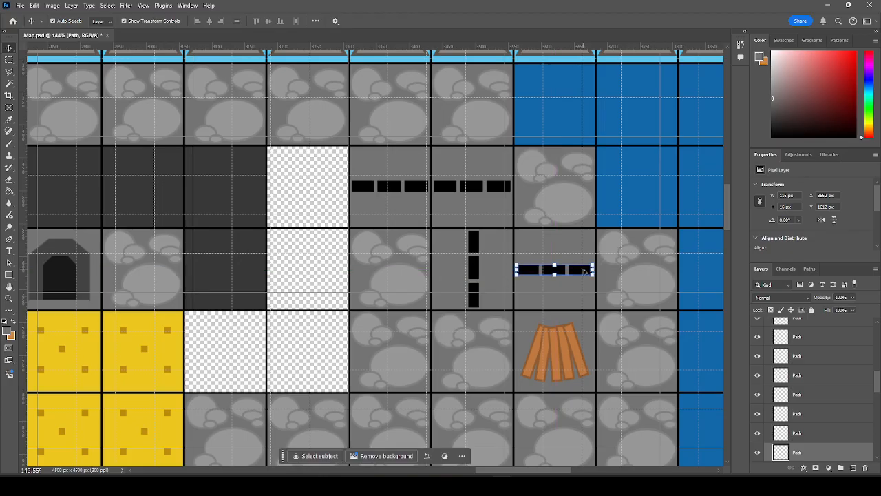
# Rotate the second horizontal dashed segment in the island's upper row 45° clockwise into a diagonal.
pyautogui.click(317, 204)
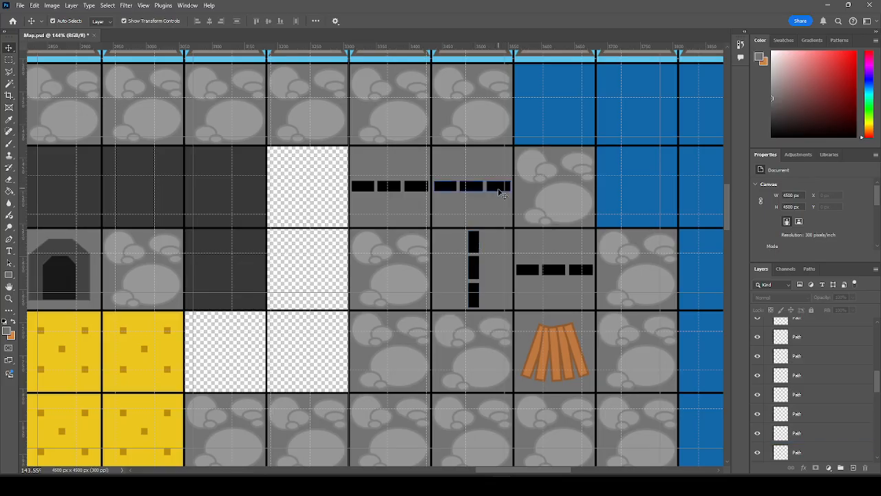
pyautogui.click(508, 188)
pyautogui.moveTo(518, 192); pyautogui.dragTo(475, 197)
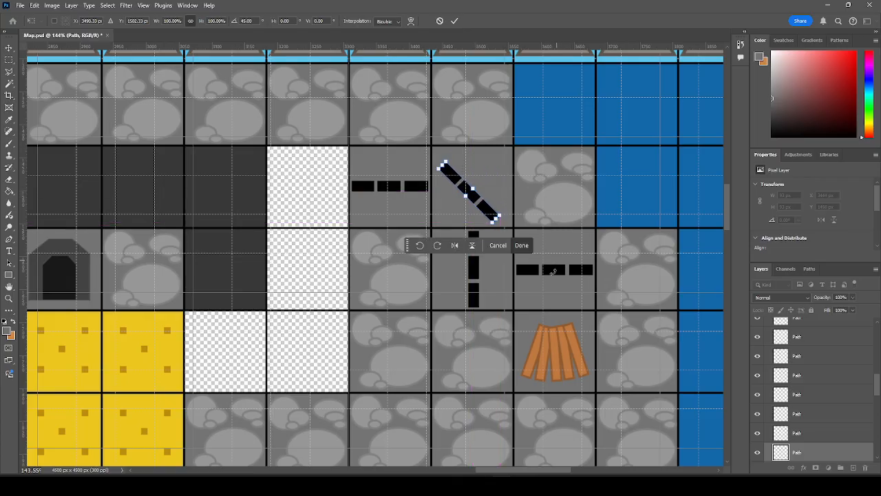
pyautogui.click(522, 245)
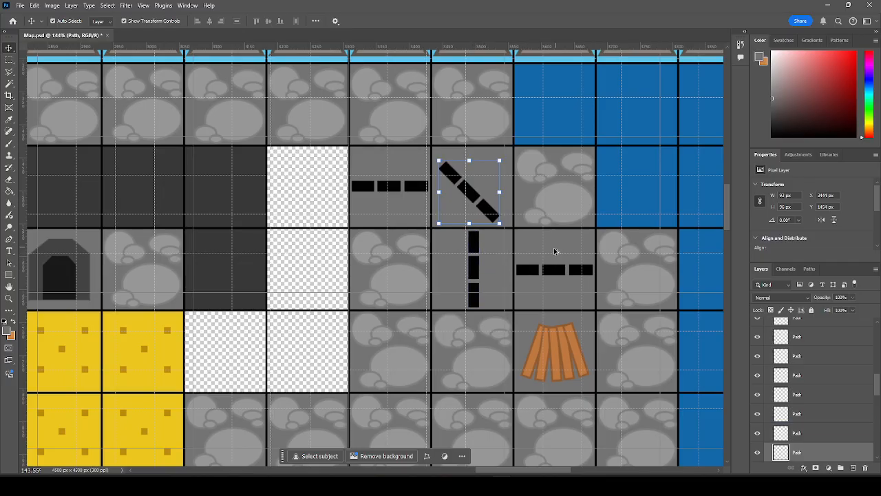
# Rotate the vertical dashed segment in the lower grey tile counterclockwise into a diagonal leading towards the campfire.
pyautogui.scroll(-3, 556, 249)
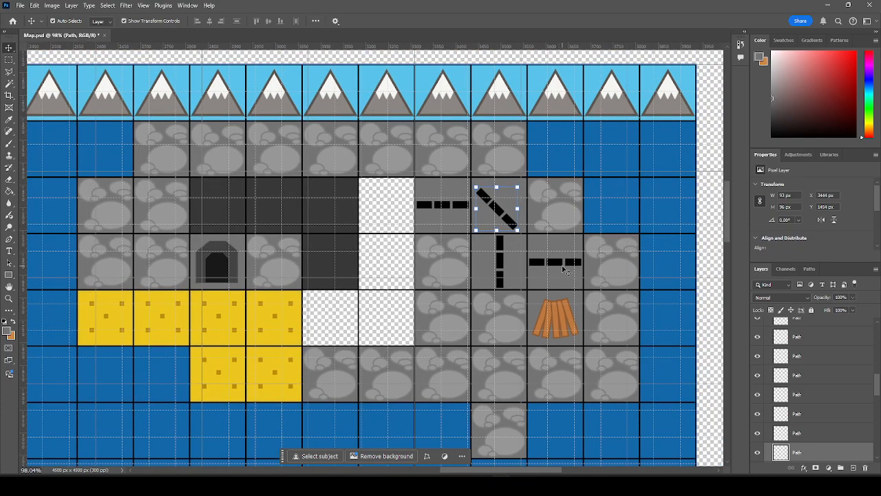
pyautogui.scroll(-3, 561, 237)
pyautogui.click(596, 87)
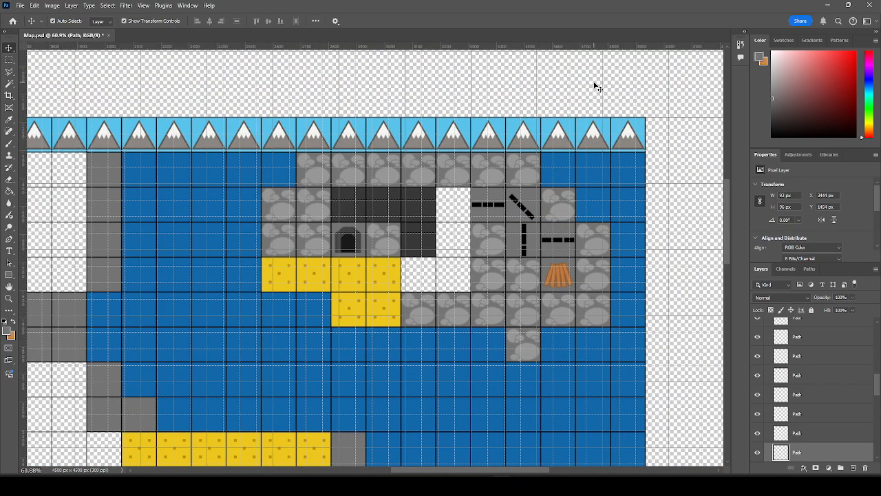
pyautogui.click(525, 242)
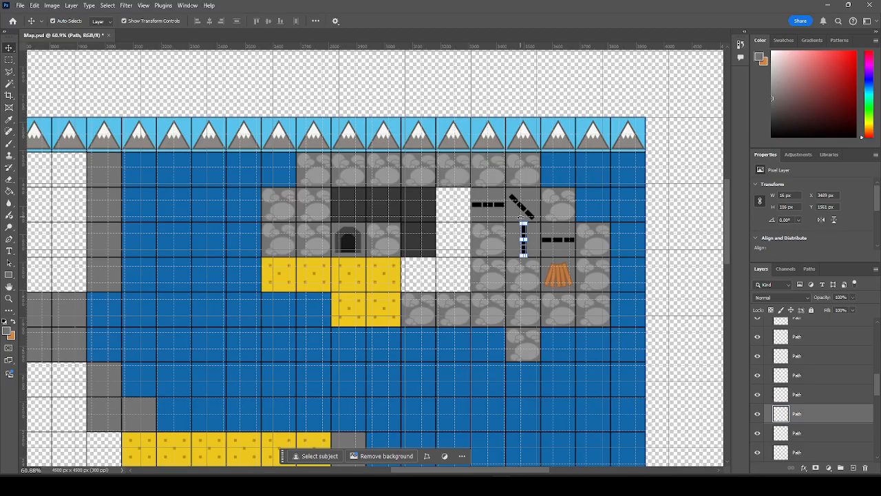
pyautogui.moveTo(518, 217); pyautogui.dragTo(505, 226)
pyautogui.click(577, 274)
pyautogui.click(692, 237)
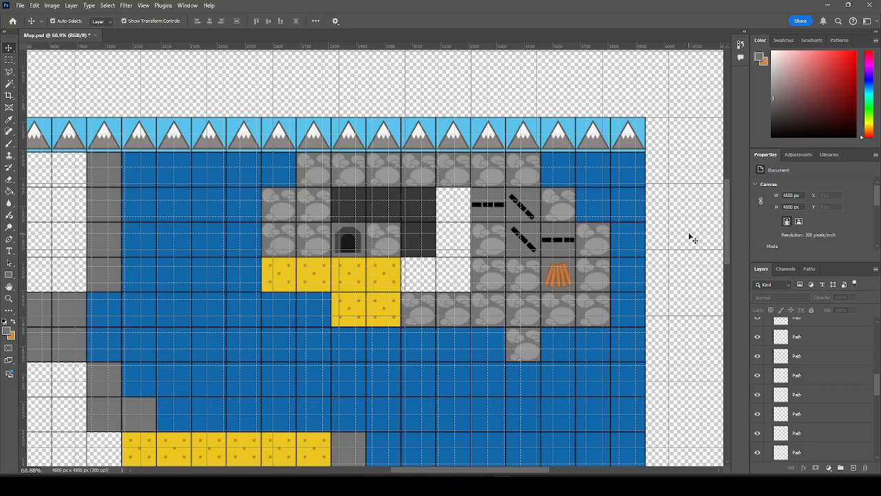
# Rotate the upper diagonal dashed segment 45° clockwise to vertical and recentre it in its tile.
pyautogui.click(533, 211)
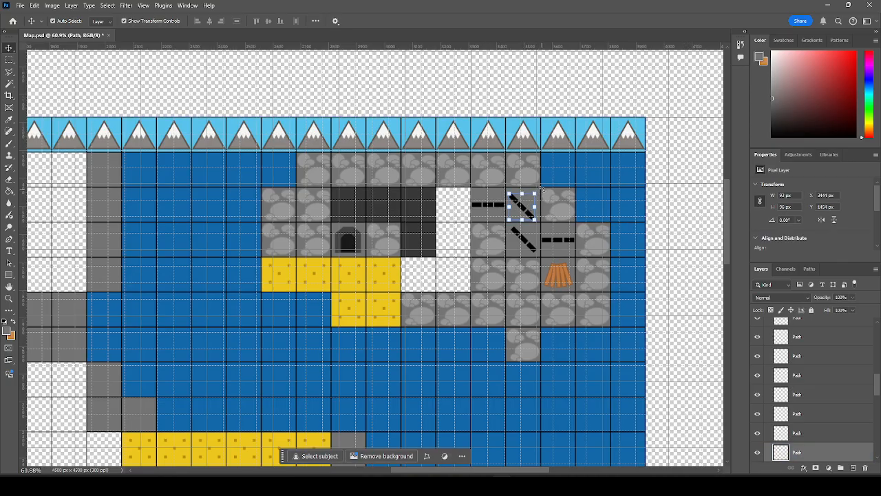
pyautogui.hotkey('ctrl', 't')
pyautogui.moveTo(561, 184); pyautogui.dragTo(565, 200)
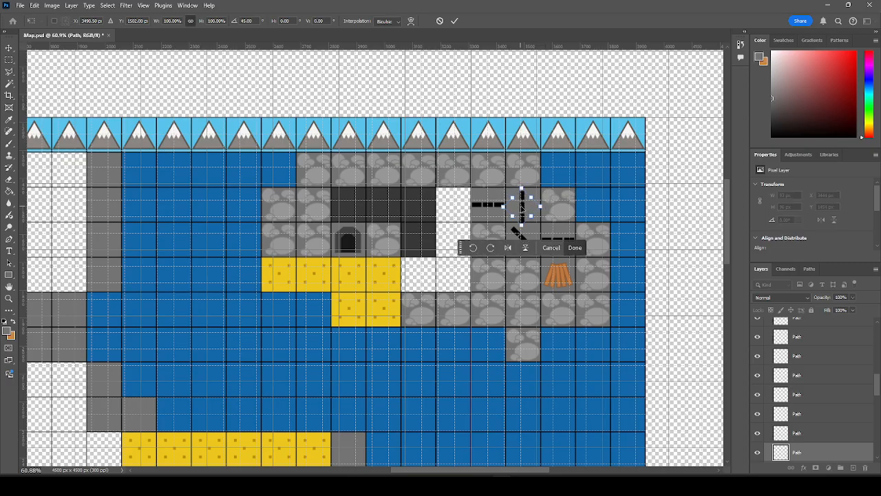
pyautogui.click(575, 248)
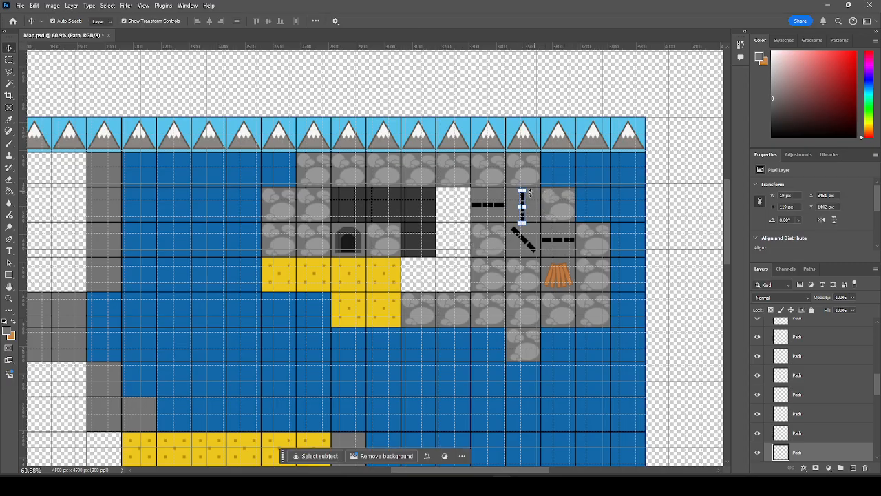
pyautogui.scroll(5, 534, 195)
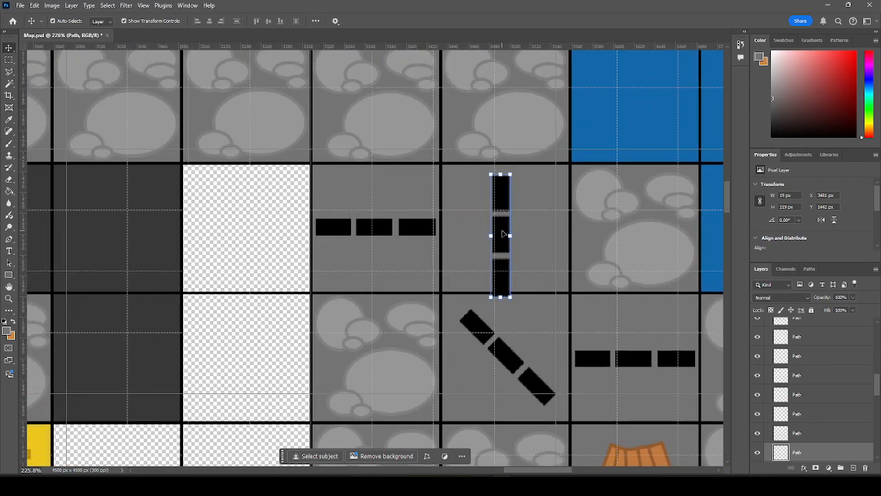
pyautogui.moveTo(502, 228)
pyautogui.mouseDown()
pyautogui.moveTo(498, 221)
pyautogui.moveTo(506, 232)
pyautogui.mouseUp()
pyautogui.scroll(-5, 397, 232)
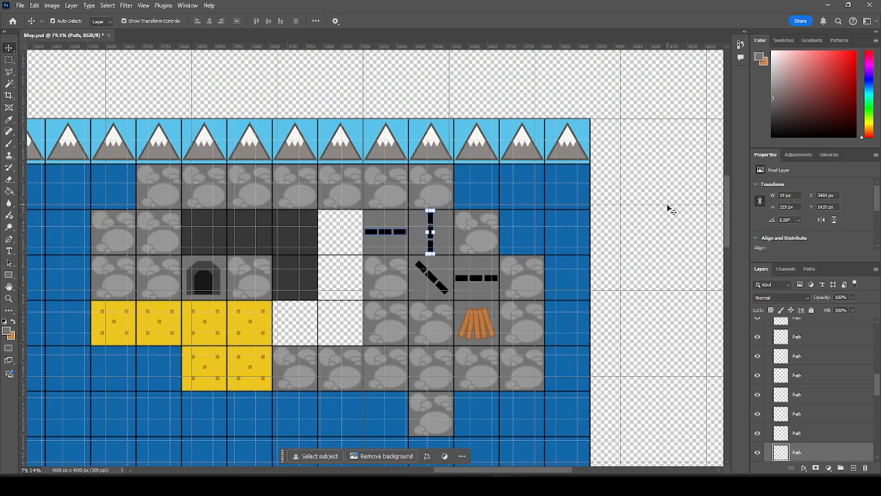
pyautogui.click(660, 212)
pyautogui.scroll(-2, 640, 189)
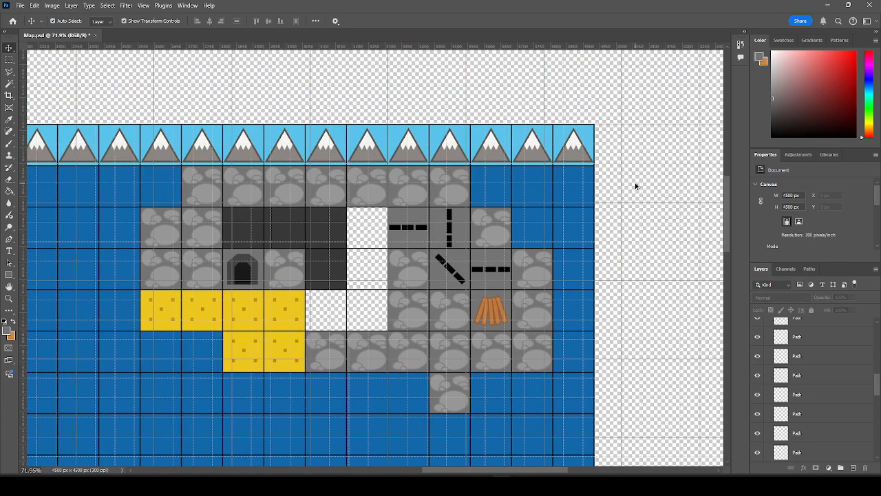
# Rotate the vertical dashed segment in the island's upper row 45° counterclockwise into a diagonal.
pyautogui.click(468, 221)
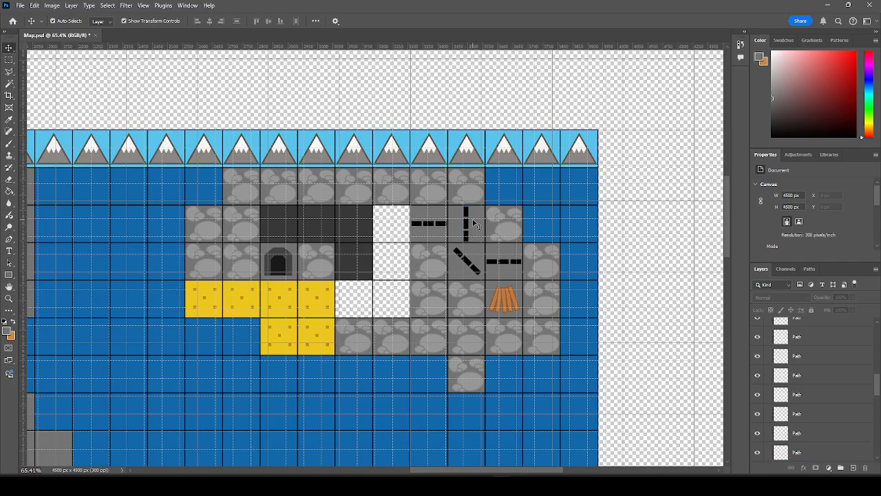
pyautogui.click(467, 223)
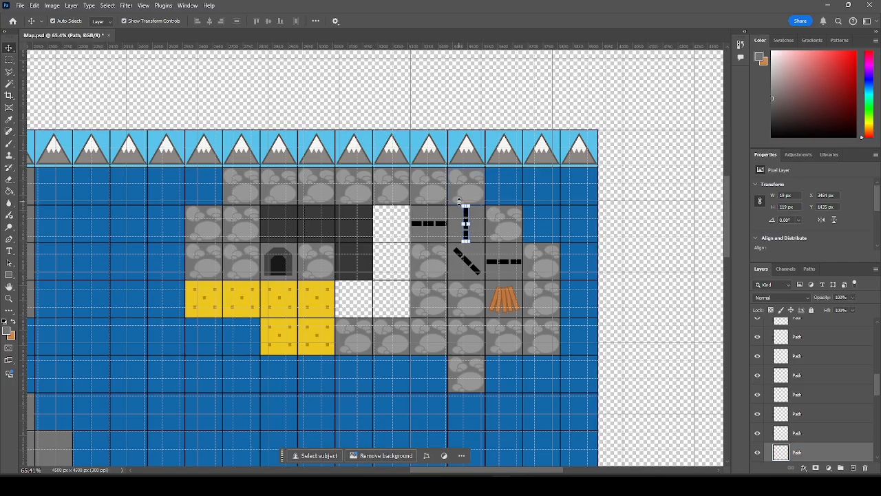
pyautogui.hotkey('ctrl', 't')
pyautogui.moveTo(472, 249)
pyautogui.mouseDown()
pyautogui.moveTo(494, 238)
pyautogui.moveTo(477, 235)
pyautogui.mouseUp()
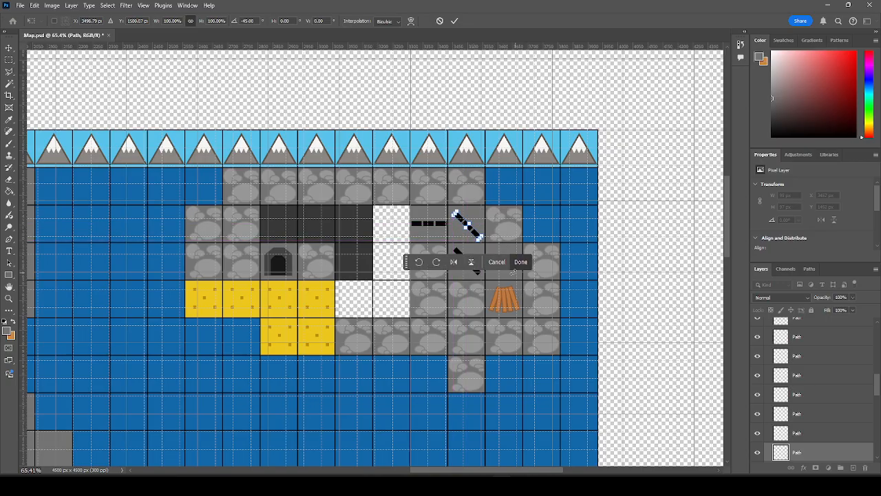
pyautogui.click(520, 262)
# Rotate the horizontal dashed segment directly above the campfire 45° clockwise into a diagonal.
pyautogui.click(518, 262)
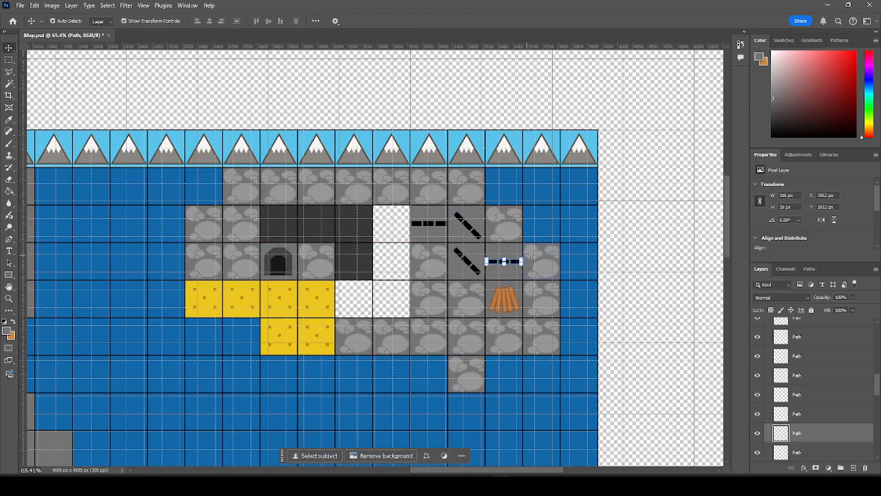
pyautogui.moveTo(530, 255)
pyautogui.mouseDown()
pyautogui.moveTo(545, 249)
pyautogui.moveTo(543, 261)
pyautogui.mouseUp()
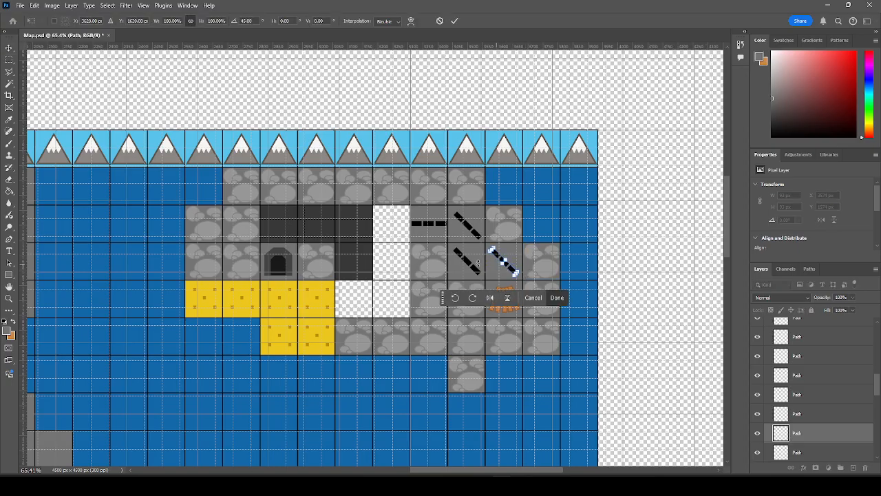
pyautogui.click(556, 297)
# Clear the diagonal segment from the grey tile diagonally up-left of the campfire and fill that tile with a copy of the rocks below it.
pyautogui.click(472, 268)
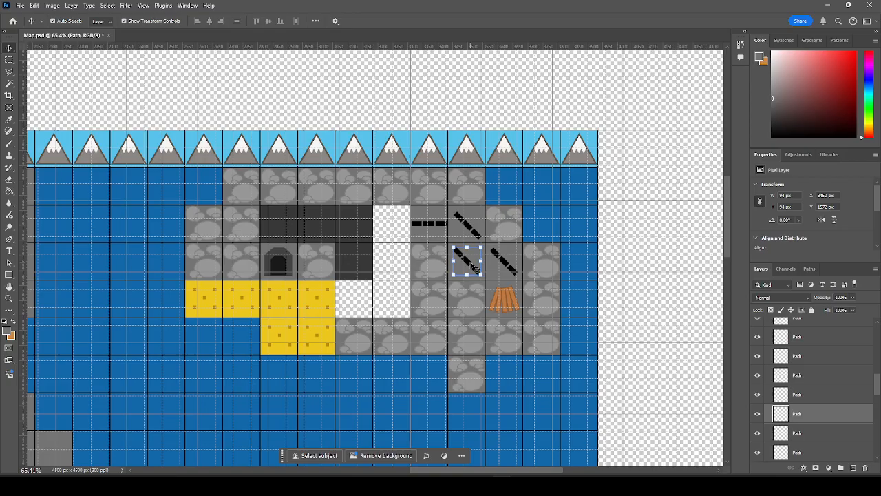
pyautogui.moveTo(472, 267); pyautogui.dragTo(510, 267)
pyautogui.click(468, 306)
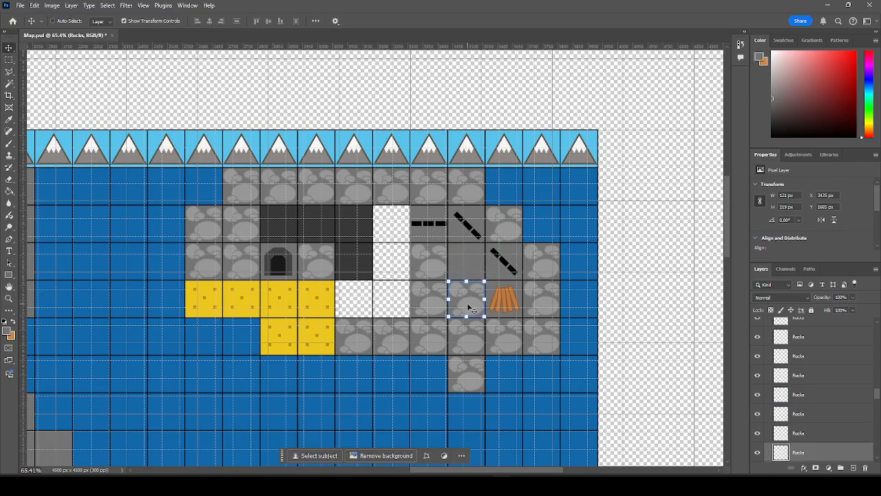
pyautogui.moveTo(468, 308); pyautogui.dragTo(474, 269)
pyautogui.click(639, 231)
# Set up the Rectangle tool with a 5 px stroke and a bright yellow fill.
pyautogui.scroll(-2, 643, 220)
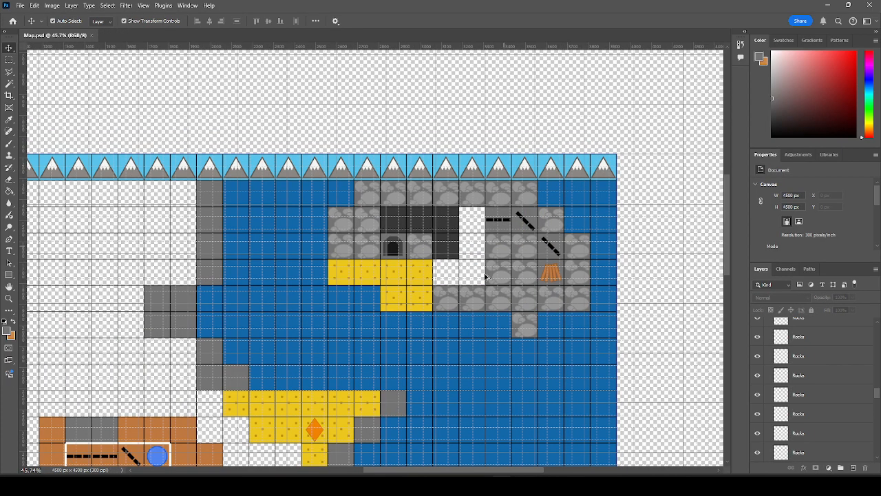
pyautogui.scroll(4, 460, 267)
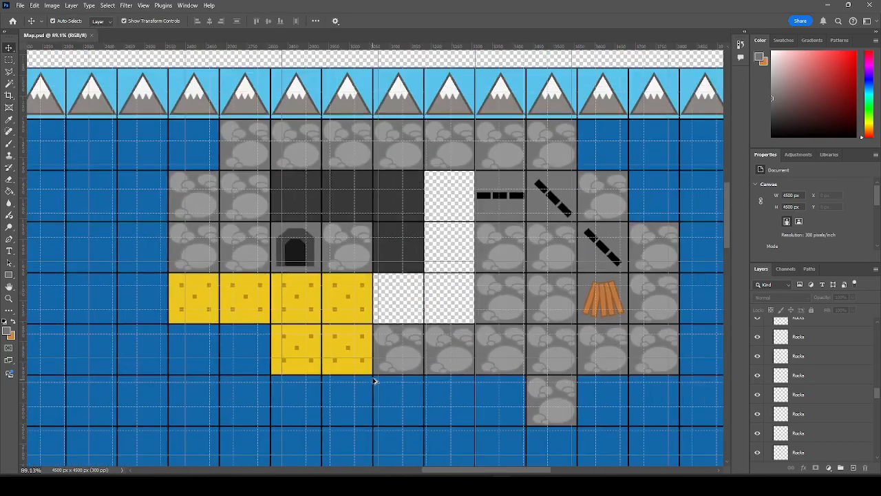
pyautogui.scroll(2, 431, 258)
pyautogui.click(524, 245)
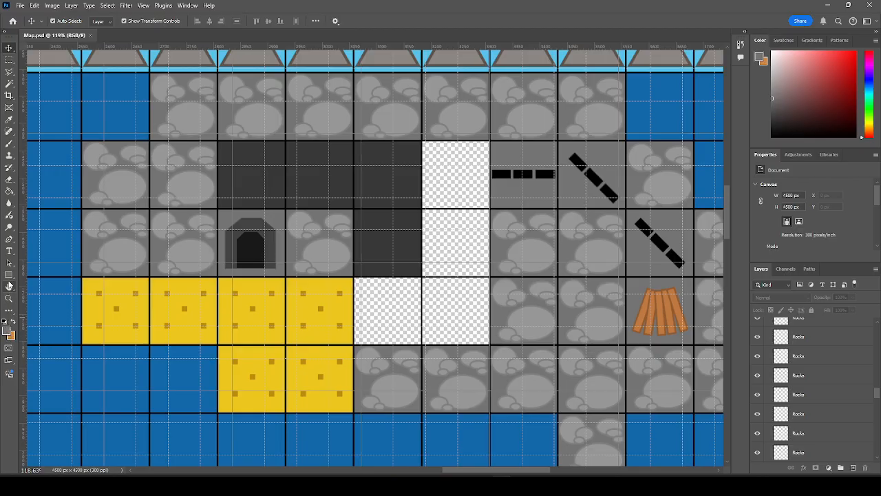
pyautogui.click(9, 274)
pyautogui.click(170, 22)
pyautogui.click(159, 21)
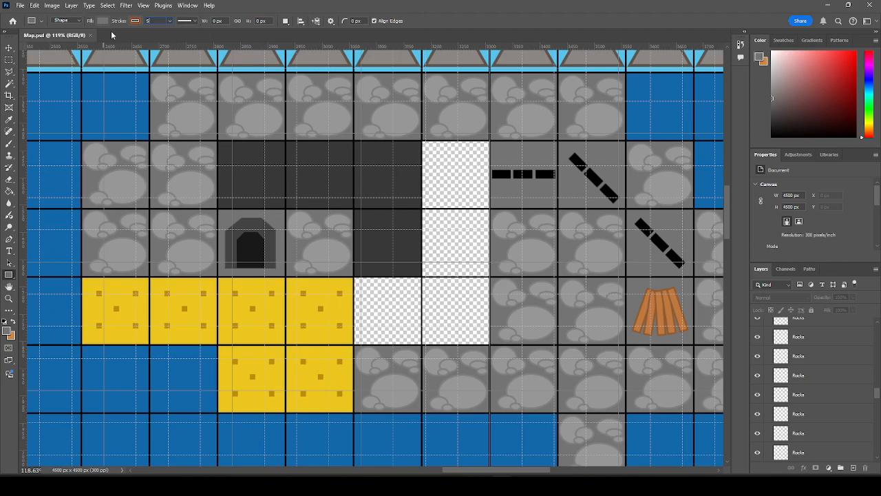
pyautogui.click(102, 21)
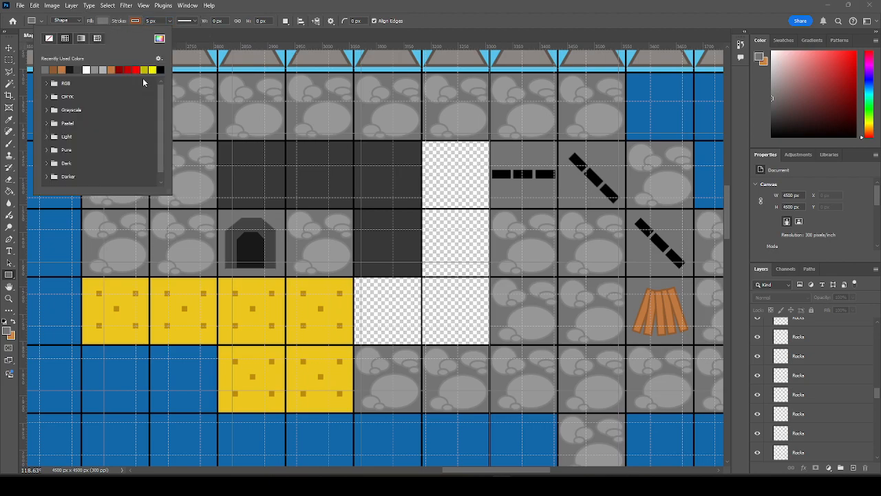
pyautogui.click(159, 38)
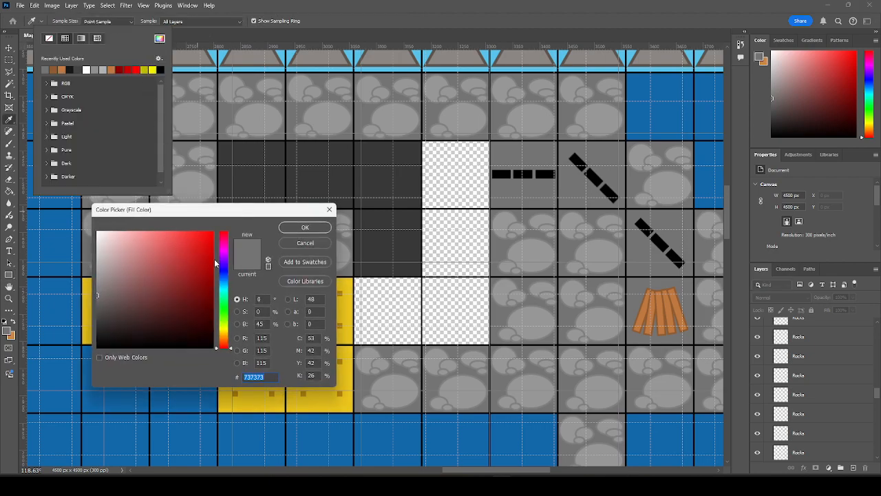
pyautogui.moveTo(227, 334); pyautogui.dragTo(227, 332)
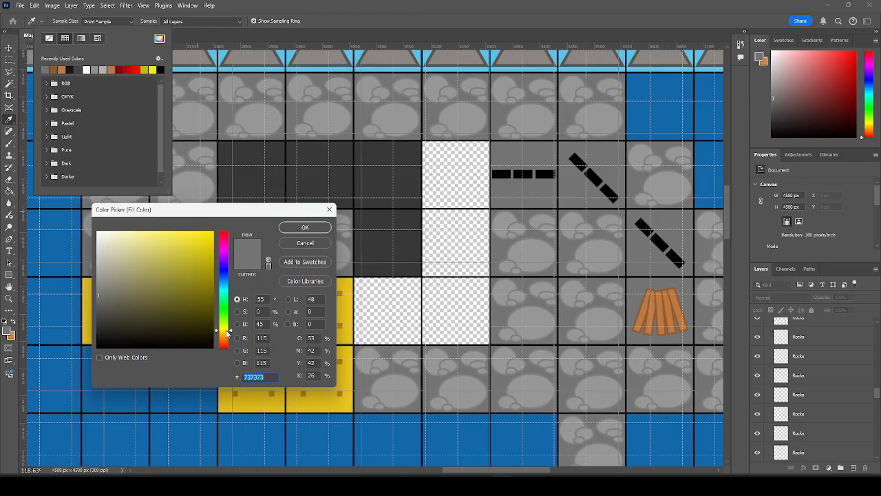
pyautogui.moveTo(193, 261); pyautogui.dragTo(215, 236)
pyautogui.click(301, 228)
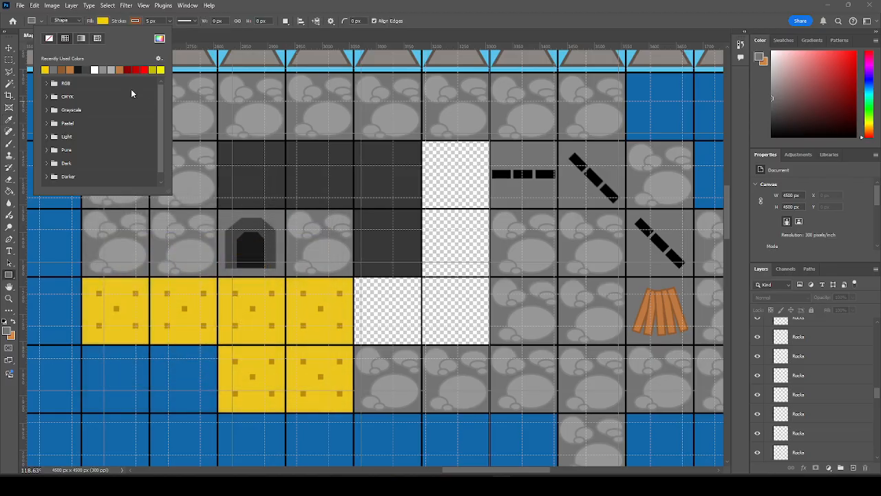
# Set the Rectangle tool's stroke to a darker yellow, c0a300.
pyautogui.click(138, 22)
pyautogui.click(78, 69)
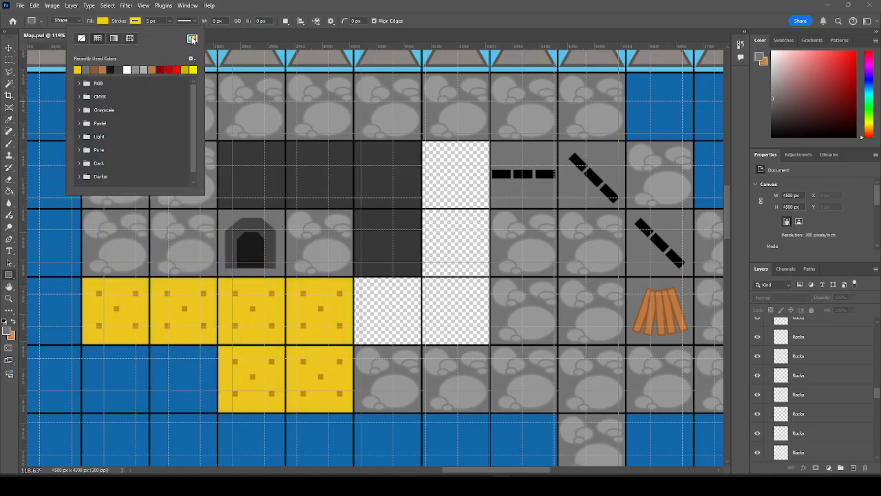
pyautogui.click(192, 39)
pyautogui.moveTo(212, 236); pyautogui.dragTo(216, 259)
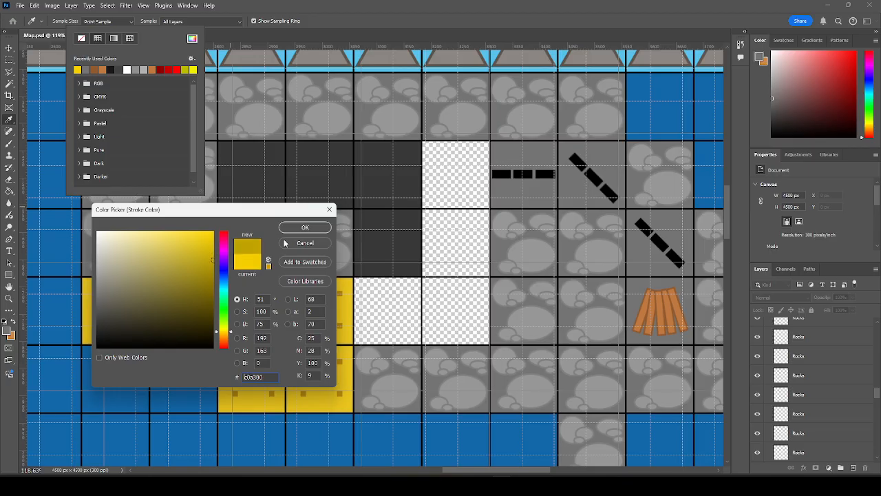
pyautogui.click(305, 227)
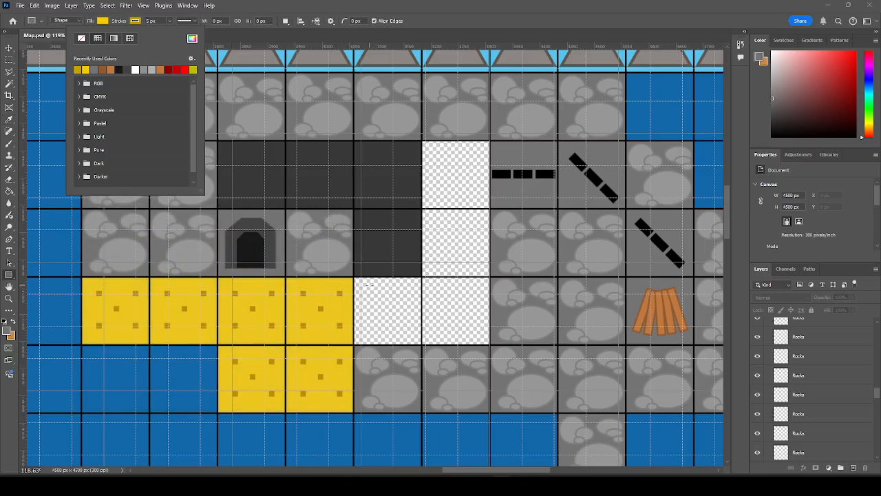
# Draw a yellow square of about 99 × 99 px, centred in the transparent tile beside the sand tiles.
pyautogui.moveTo(359, 280); pyautogui.dragTo(442, 338)
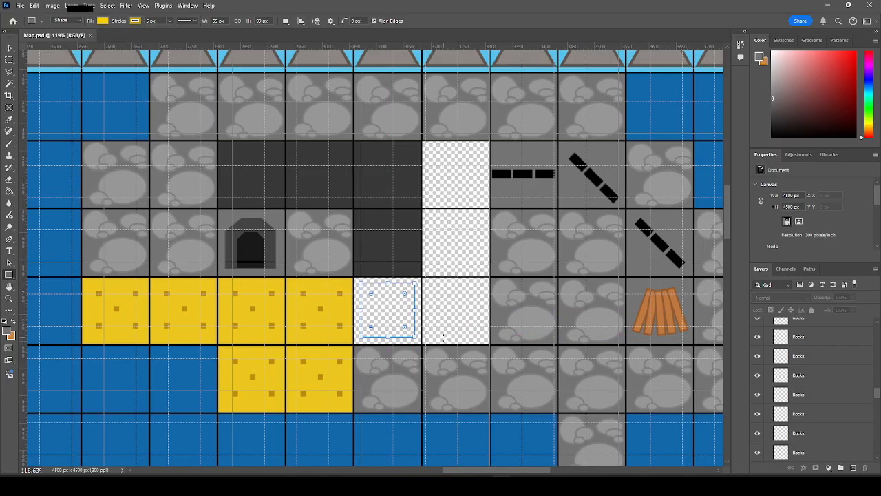
pyautogui.click(9, 48)
pyautogui.moveTo(388, 311); pyautogui.dragTo(390, 312)
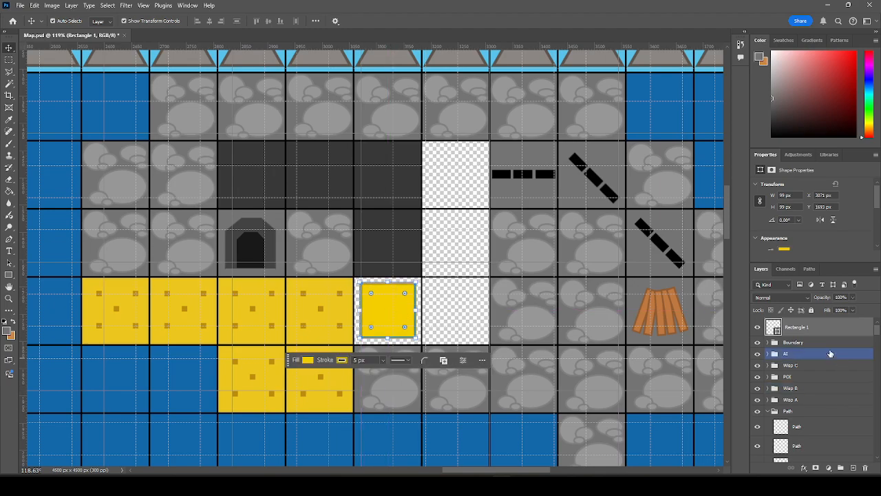
# Collapse the Path and Rocks layer groups.
pyautogui.click(828, 344)
pyautogui.click(765, 411)
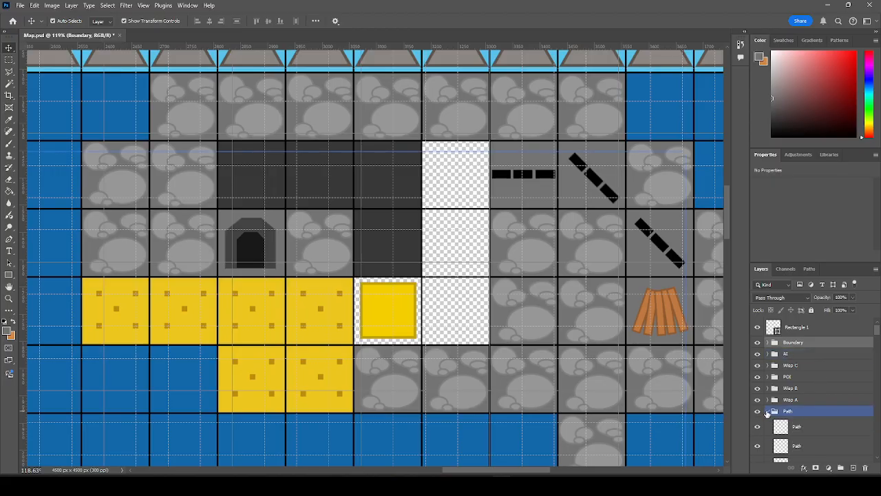
pyautogui.click(767, 413)
pyautogui.scroll(-2, 830, 388)
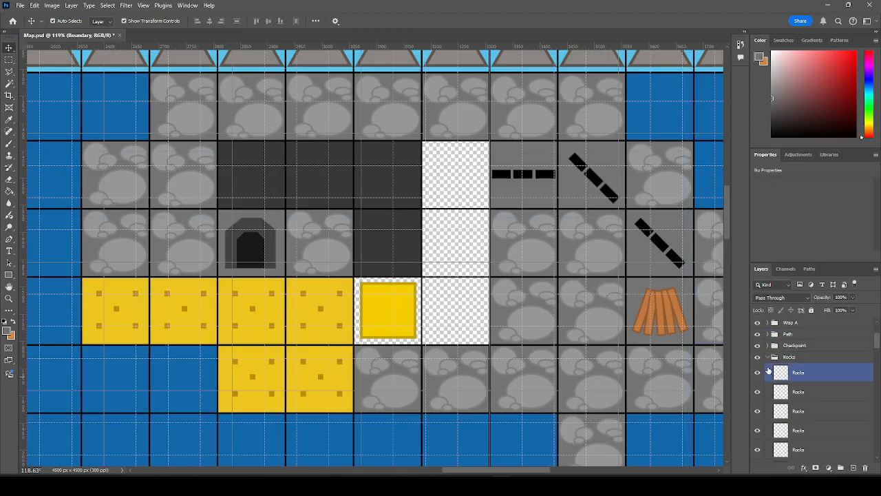
pyautogui.click(768, 358)
pyautogui.scroll(2, 794, 394)
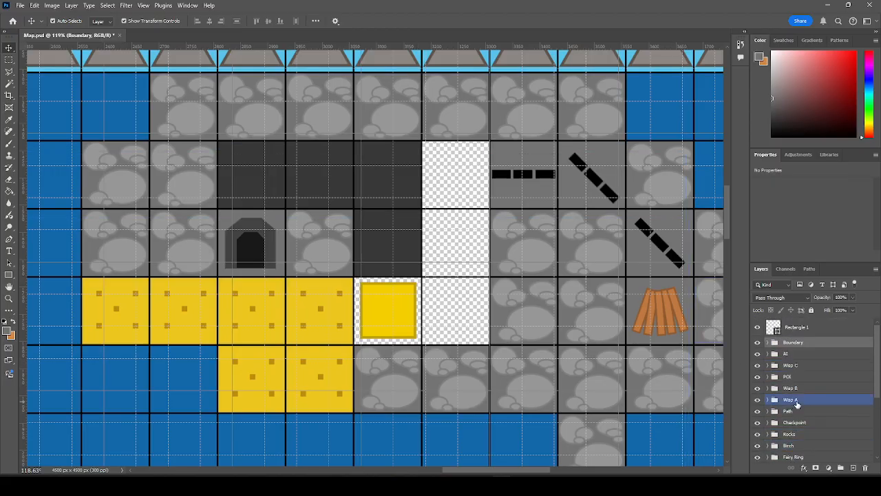
# Select the new yellow square and switch to the Line tool.
pyautogui.click(396, 302)
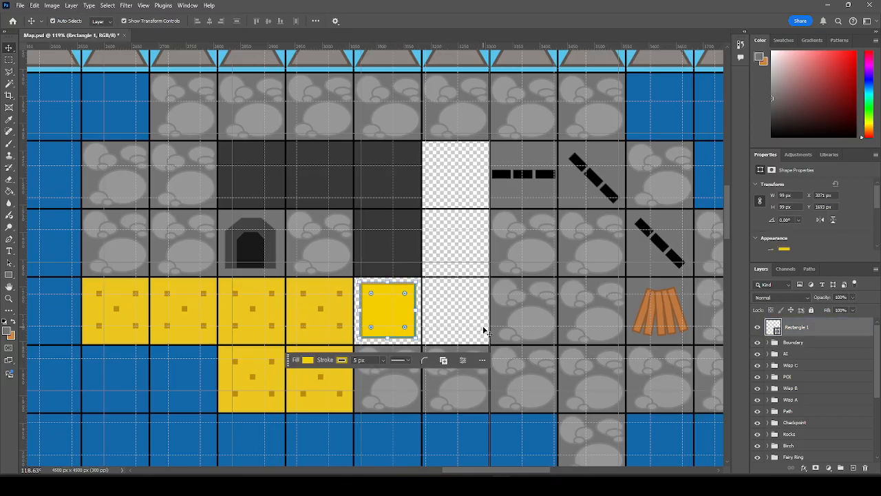
pyautogui.scroll(5, 390, 307)
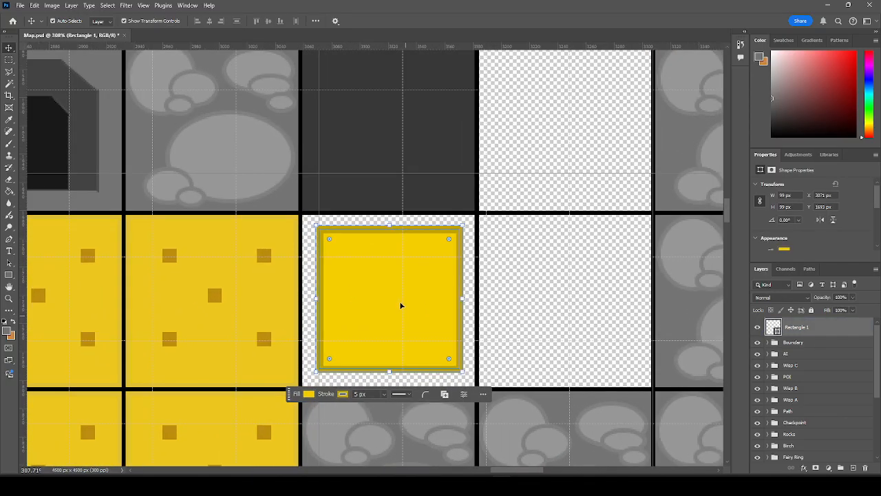
pyautogui.click(9, 275)
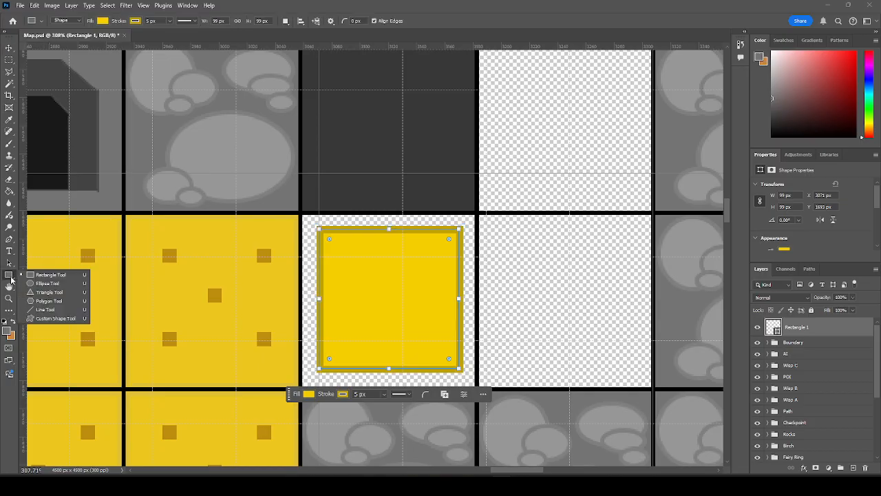
pyautogui.click(45, 310)
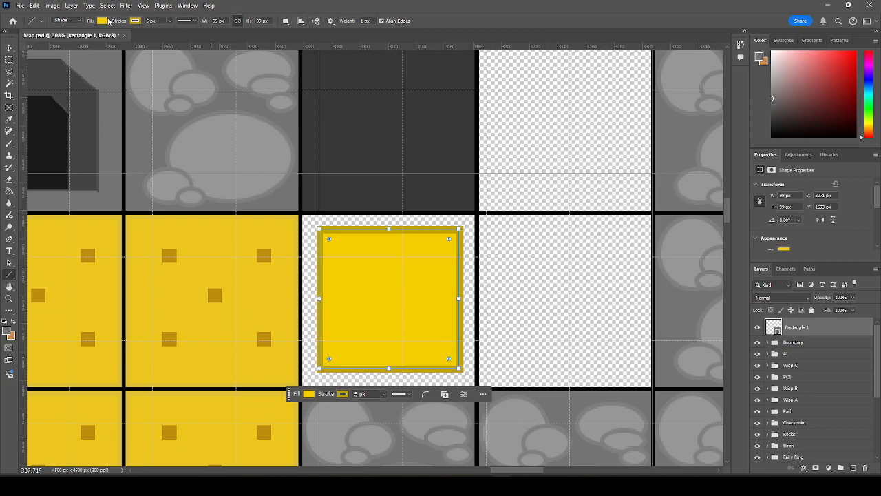
pyautogui.click(104, 22)
pyautogui.click(89, 68)
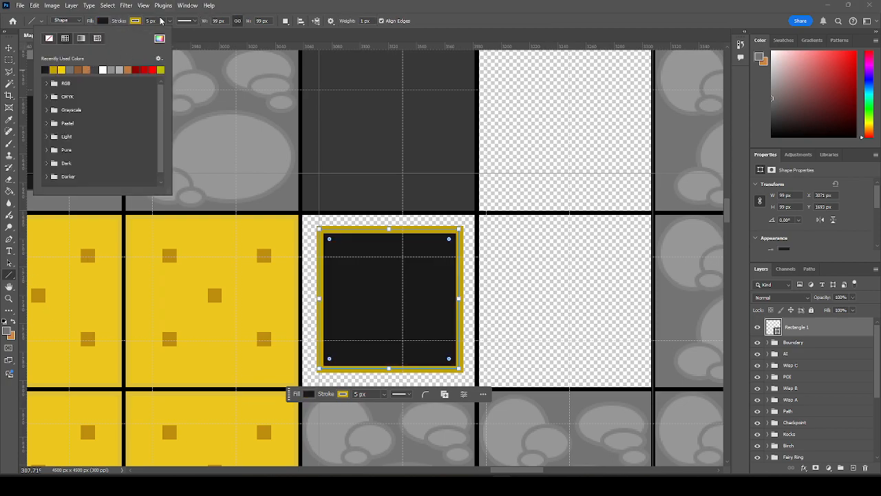
pyautogui.click(134, 22)
pyautogui.click(81, 39)
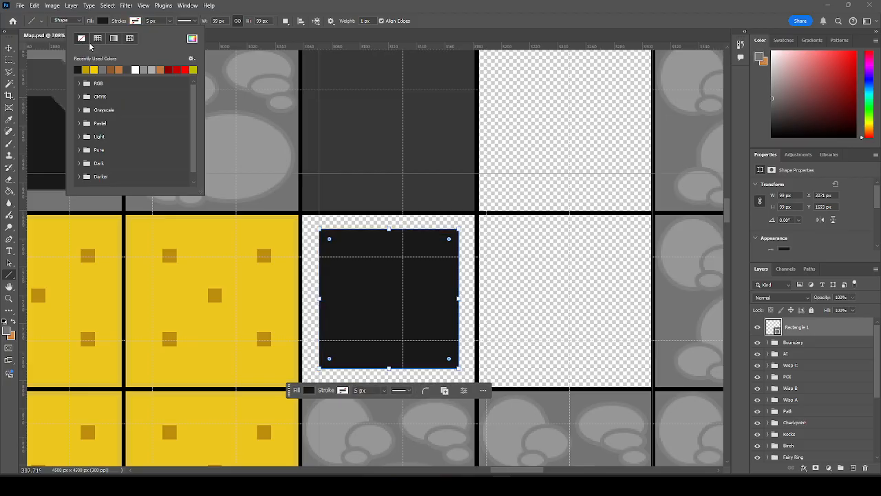
pyautogui.click(320, 60)
pyautogui.hotkey('ctrl', 'z')
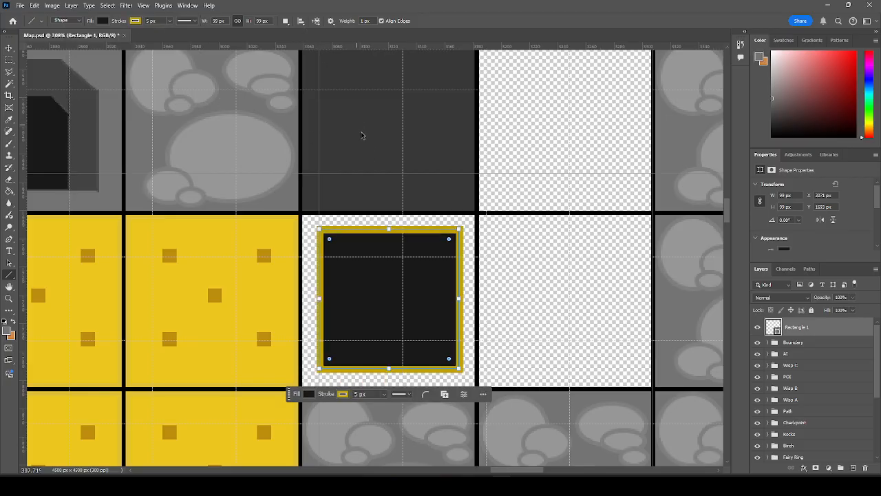
pyautogui.hotkey('ctrl', 'z')
# Deselect the yellow square and set the Line tool to a near-black fill with no stroke.
pyautogui.click(9, 48)
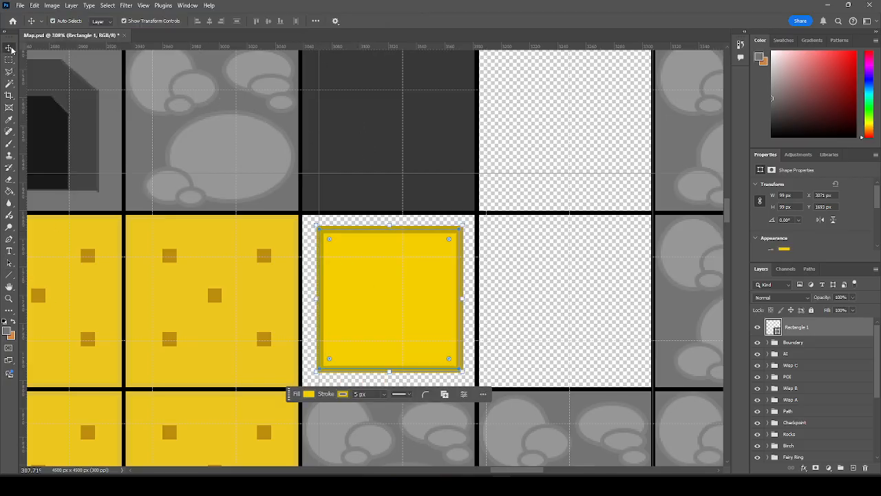
pyautogui.click(535, 280)
pyautogui.click(11, 276)
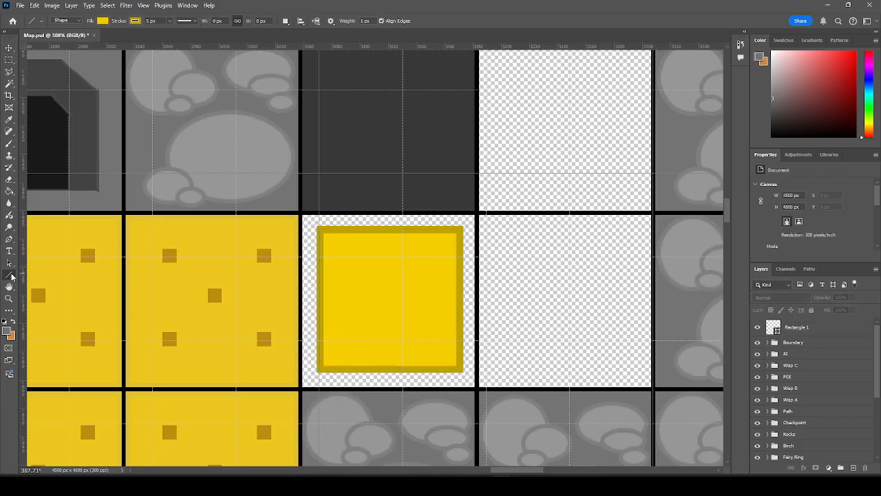
pyautogui.click(102, 21)
pyautogui.click(46, 68)
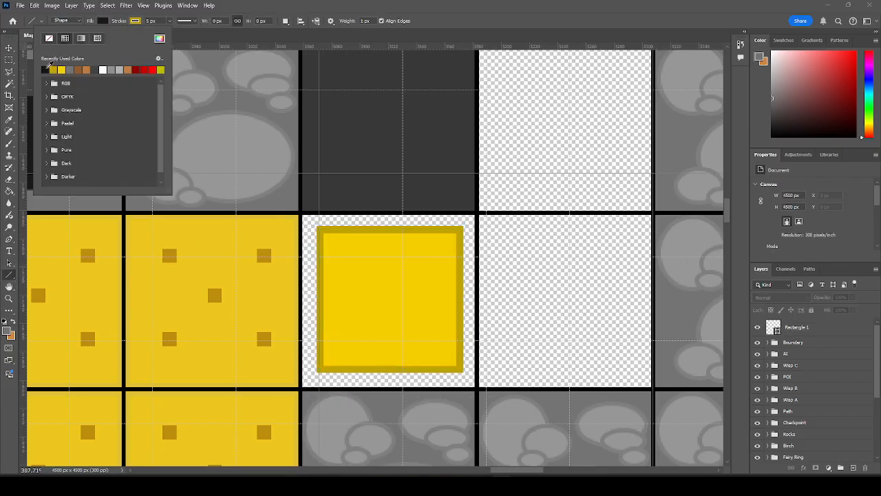
pyautogui.click(135, 21)
pyautogui.click(81, 38)
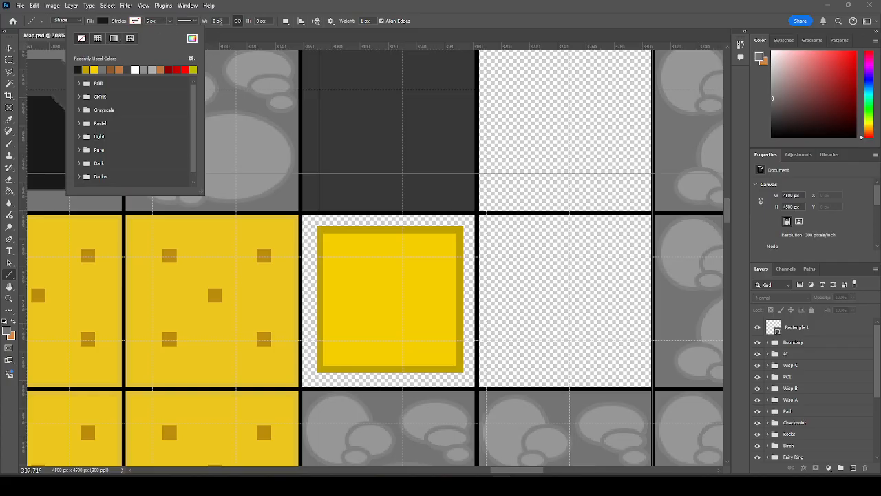
pyautogui.click(223, 22)
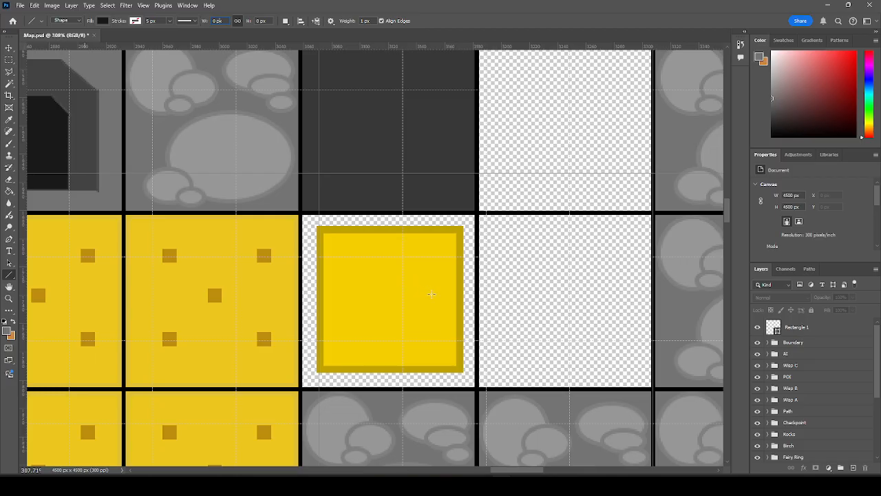
# Draw a horizontal near-black line about 56 px long inside the yellow square and thicken it to about 2 px.
pyautogui.moveTo(429, 292); pyautogui.dragTo(350, 292)
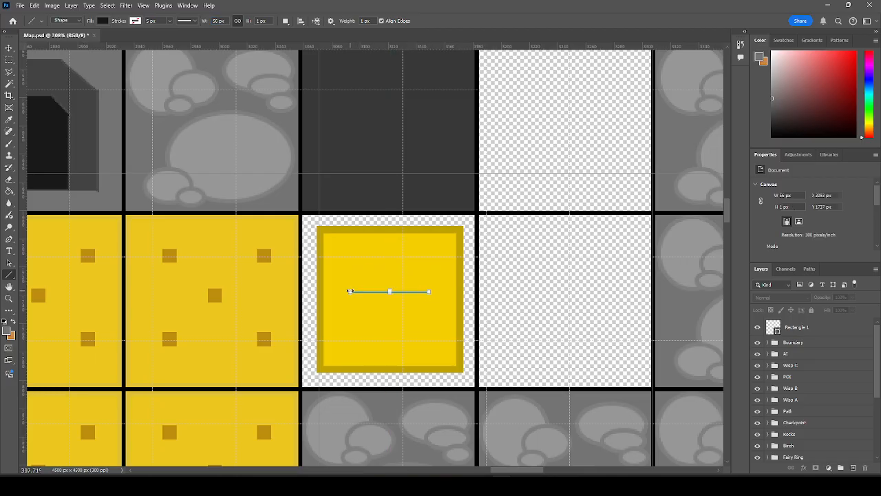
pyautogui.scroll(5, 383, 301)
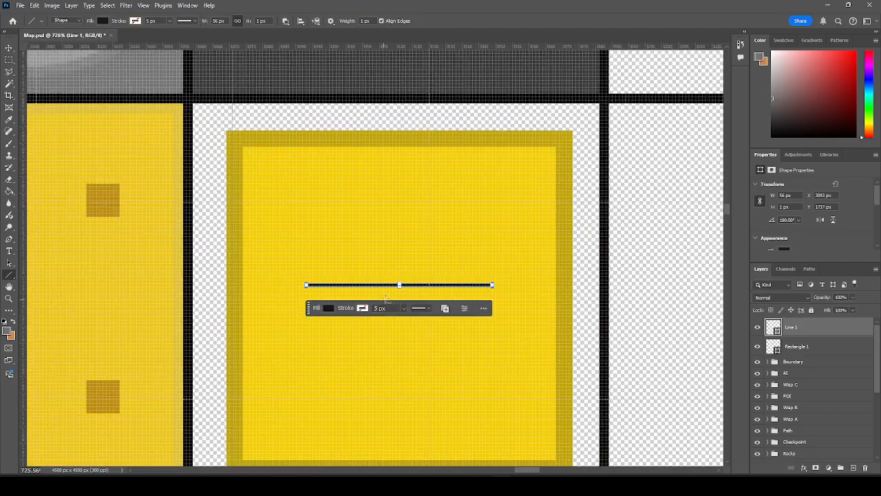
pyautogui.moveTo(403, 282); pyautogui.dragTo(404, 287)
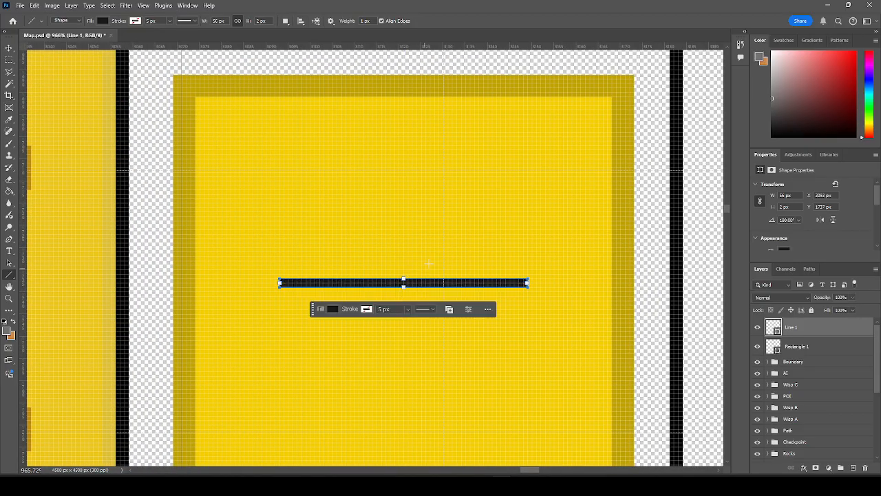
pyautogui.scroll(-8, 417, 256)
pyautogui.scroll(-2, 405, 202)
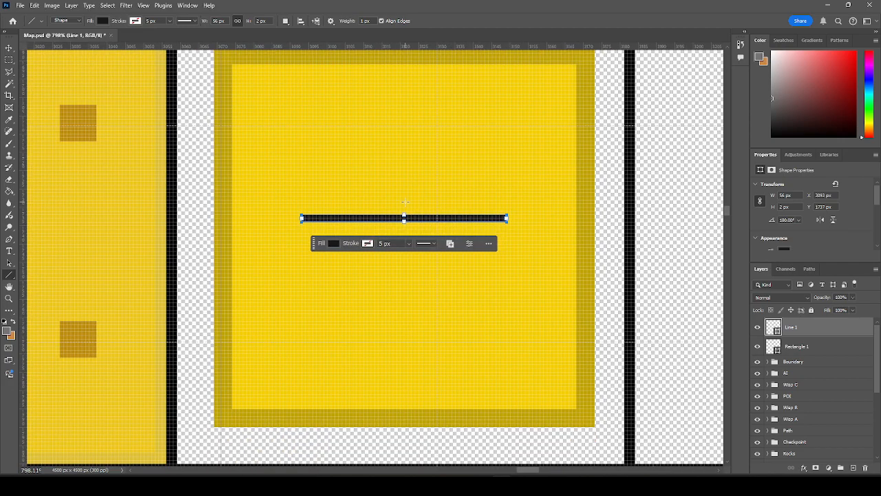
# Enlarge the black line to 66 × 3 px and centre it within the yellow square.
pyautogui.scroll(1, 405, 202)
pyautogui.moveTo(403, 229); pyautogui.dragTo(404, 232)
pyautogui.click(404, 236)
pyautogui.moveTo(300, 226); pyautogui.dragTo(283, 226)
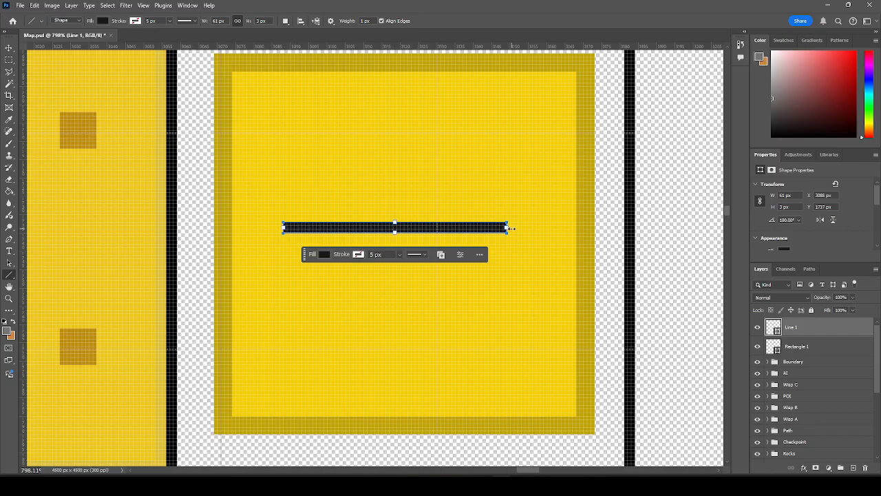
pyautogui.moveTo(507, 227); pyautogui.dragTo(525, 227)
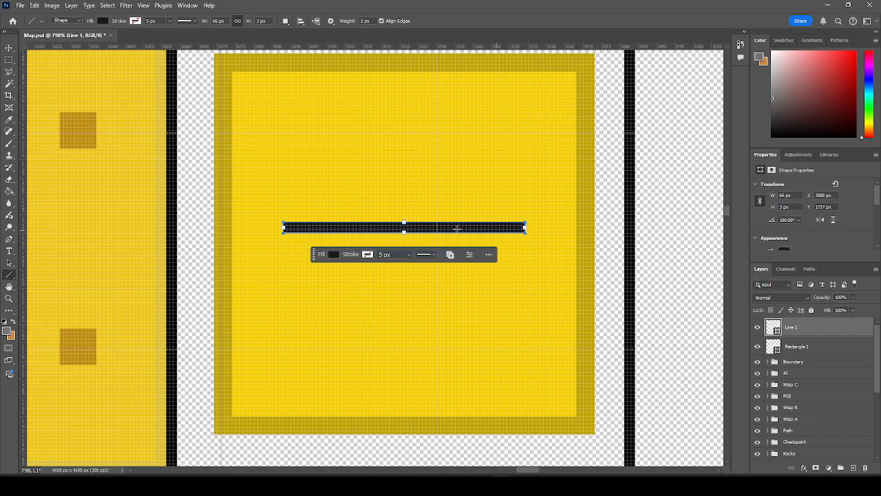
pyautogui.click(8, 47)
pyautogui.moveTo(420, 230)
pyautogui.mouseDown()
pyautogui.moveTo(433, 240)
pyautogui.moveTo(421, 243)
pyautogui.mouseUp()
# Duplicate the horizontal line, rotate the copy 90° and centre it over the original to form a cross.
pyautogui.click(826, 344)
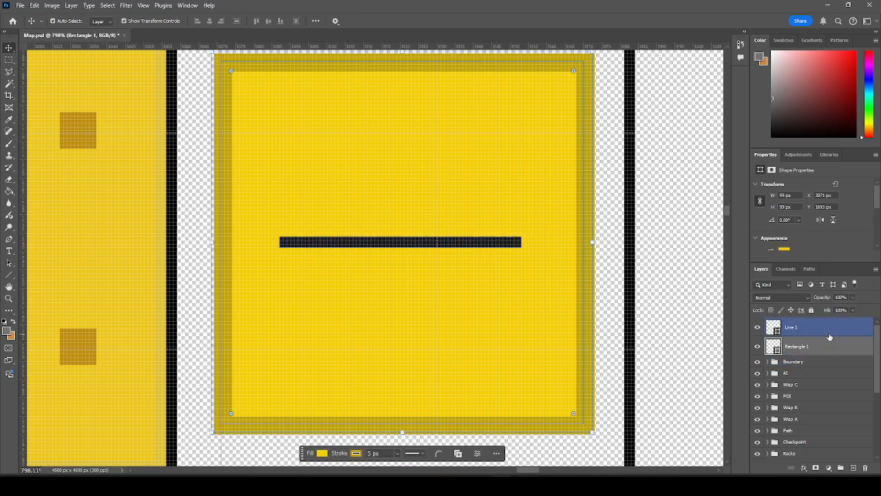
pyautogui.click(831, 336)
pyautogui.hotkey('ctrl', 'c')
pyautogui.hotkey('ctrl', 'v')
pyautogui.moveTo(497, 264); pyautogui.dragTo(374, 344)
pyautogui.moveTo(377, 195); pyautogui.dragTo(401, 182)
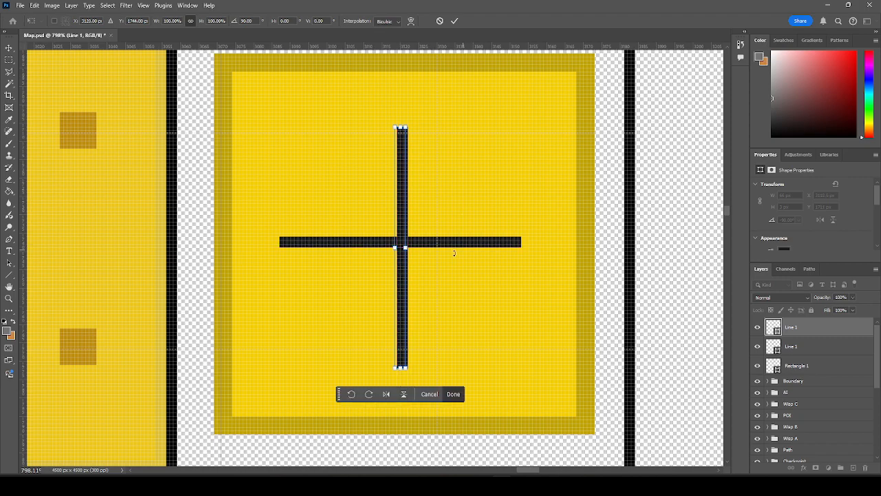
pyautogui.press('Return')
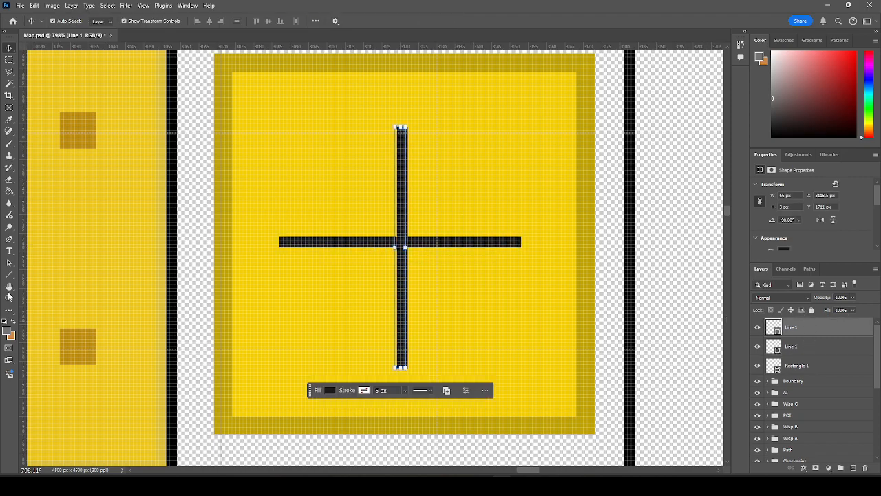
# Try to draw a right-pointing triangle at the horizontal line's right end while the vertical line's layer is selected.
pyautogui.rightClick(9, 274)
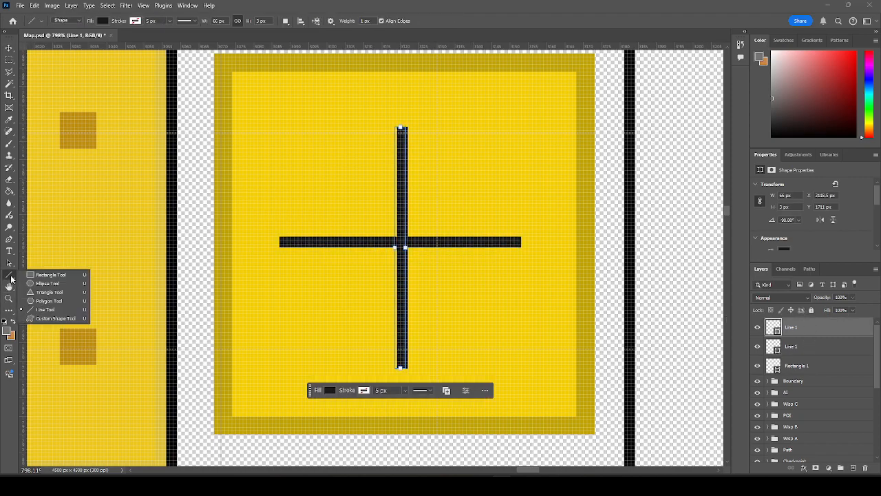
pyautogui.click(61, 292)
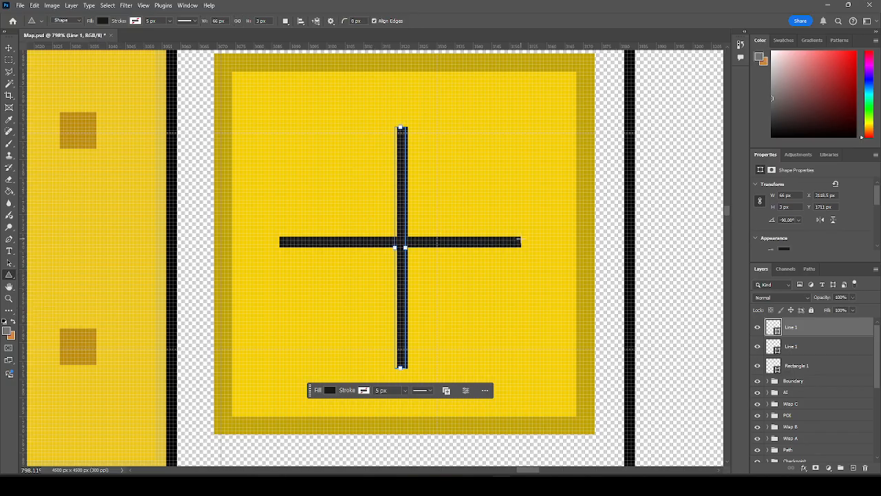
pyautogui.moveTo(489, 218); pyautogui.dragTo(584, 294)
pyautogui.moveTo(486, 209); pyautogui.dragTo(471, 241)
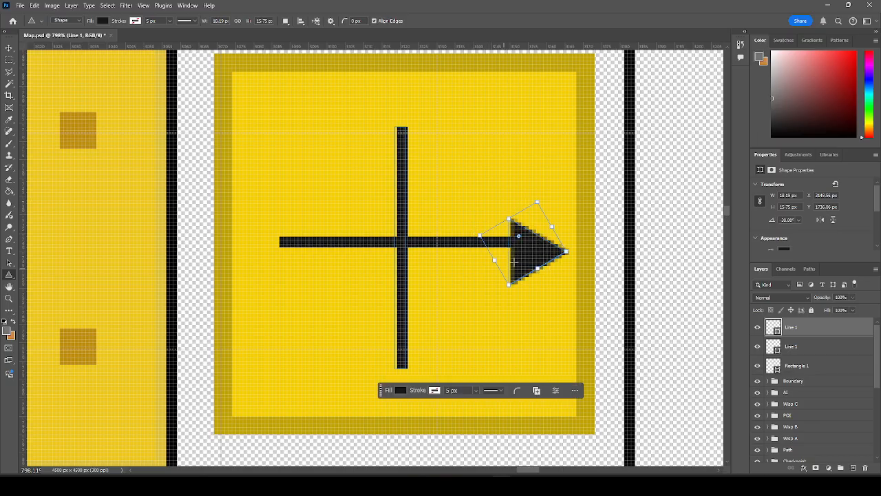
pyautogui.click(9, 47)
pyautogui.moveTo(540, 258); pyautogui.dragTo(539, 246)
# Try to duplicate the arrowhead from the layer it shares with the vertical line.
pyautogui.click(792, 346)
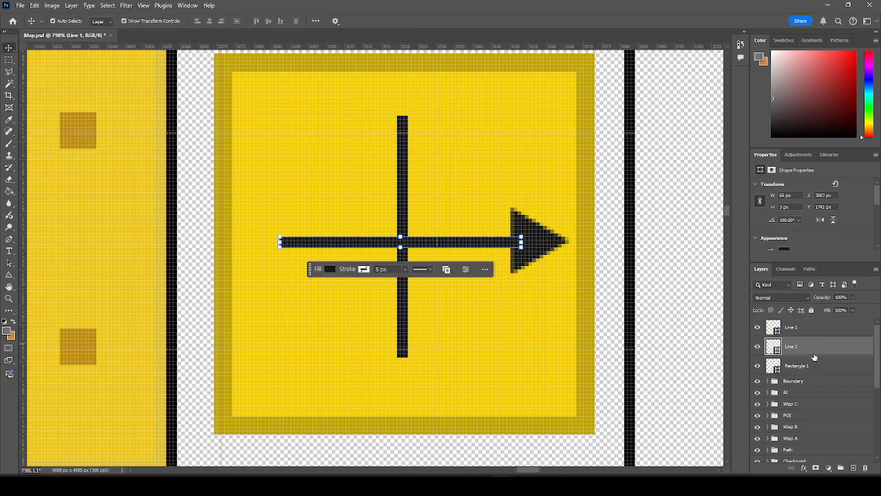
pyautogui.click(809, 365)
pyautogui.click(811, 328)
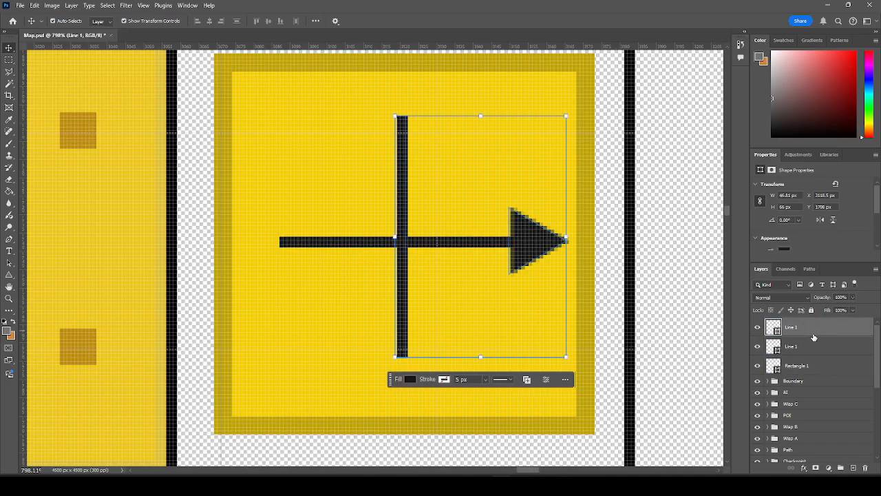
pyautogui.click(812, 346)
pyautogui.click(822, 329)
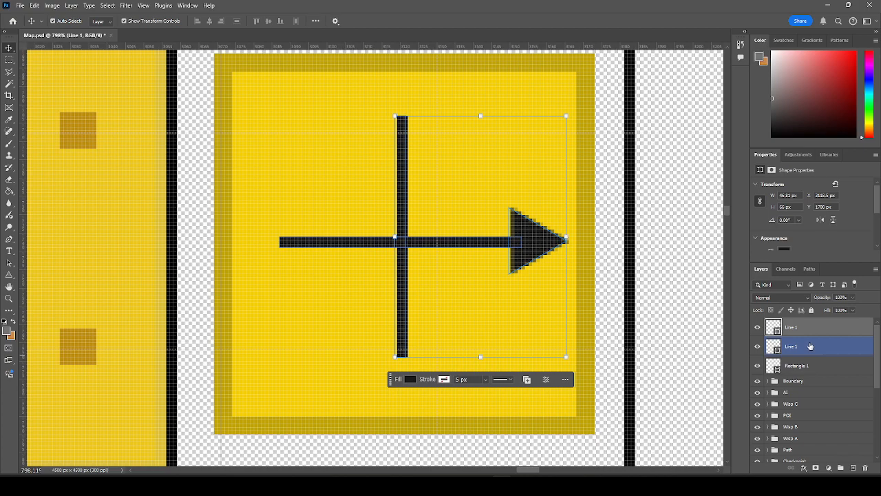
pyautogui.hotkey('ctrl', 'c')
pyautogui.hotkey('ctrl', 'v')
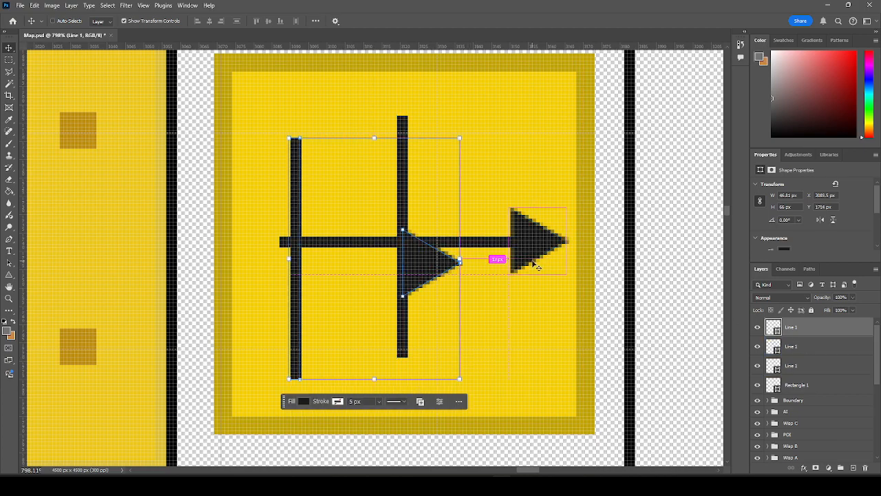
# Undo the duplicate and the arrowhead, back to the plain cross of two lines.
pyautogui.hotkey('ctrl', 'z')
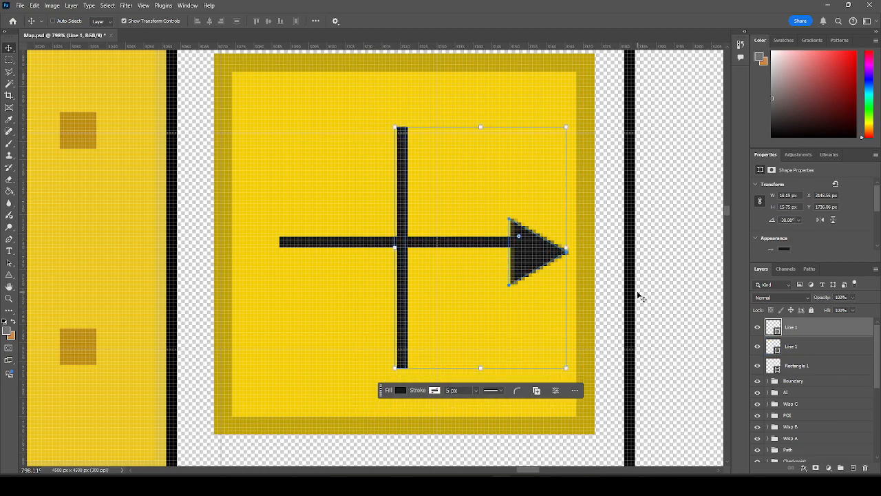
pyautogui.hotkey('ctrl', 'z')
pyautogui.hotkey('ctrl', 'z')
pyautogui.hotkey('ctrl', 'z')
pyautogui.hotkey('ctrl', 'z')
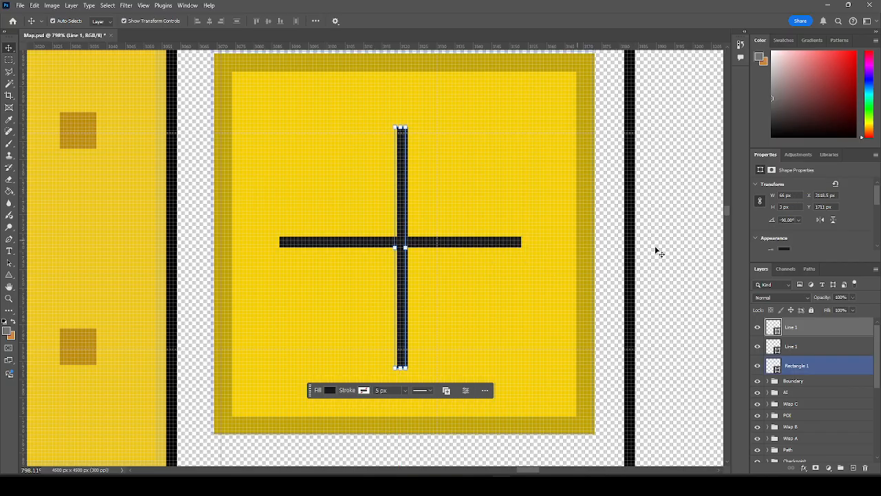
# Deselect all layers and draw a near-black triangle of about 18 × 16 px on its own layer, rotated to point right.
pyautogui.click(681, 228)
pyautogui.click(8, 274)
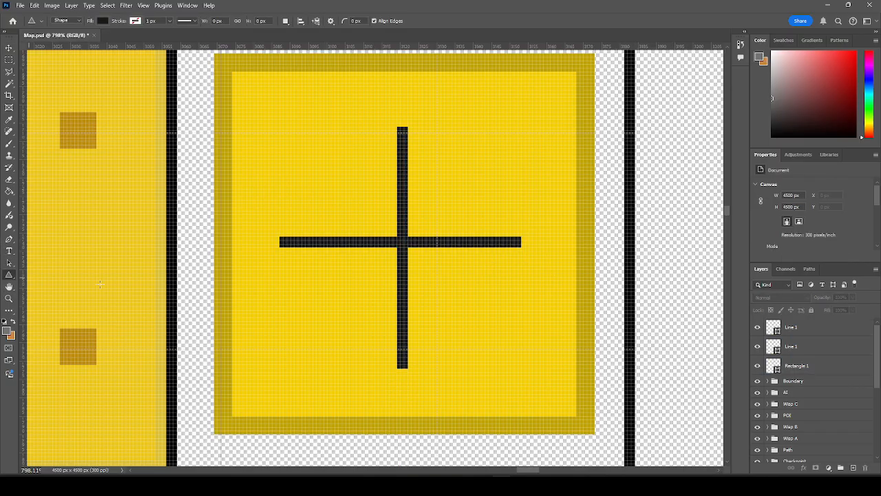
pyautogui.moveTo(465, 219); pyautogui.dragTo(601, 296)
pyautogui.moveTo(470, 211); pyautogui.dragTo(457, 231)
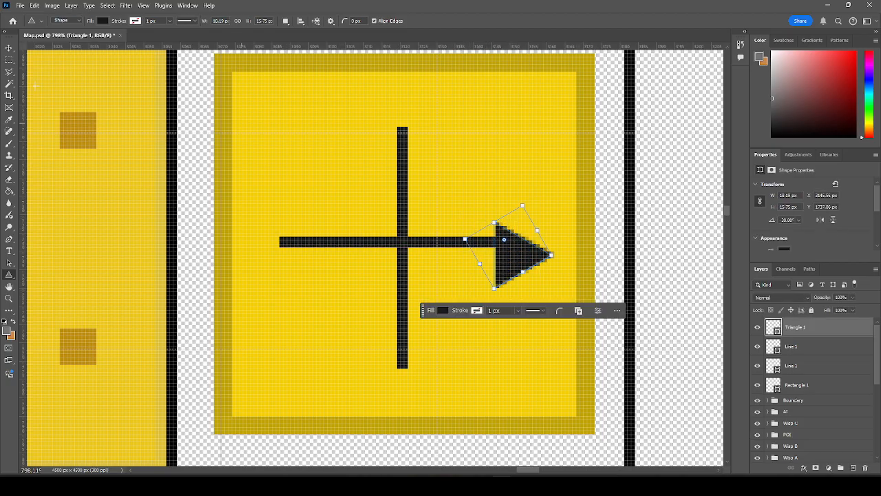
# Place the triangle as an arrowhead on the right end of the horizontal line, vertically centred on it.
pyautogui.click(9, 47)
pyautogui.moveTo(520, 266)
pyautogui.mouseDown()
pyautogui.moveTo(530, 246)
pyautogui.moveTo(532, 255)
pyautogui.mouseUp()
pyautogui.press('Up')
pyautogui.press('Up')
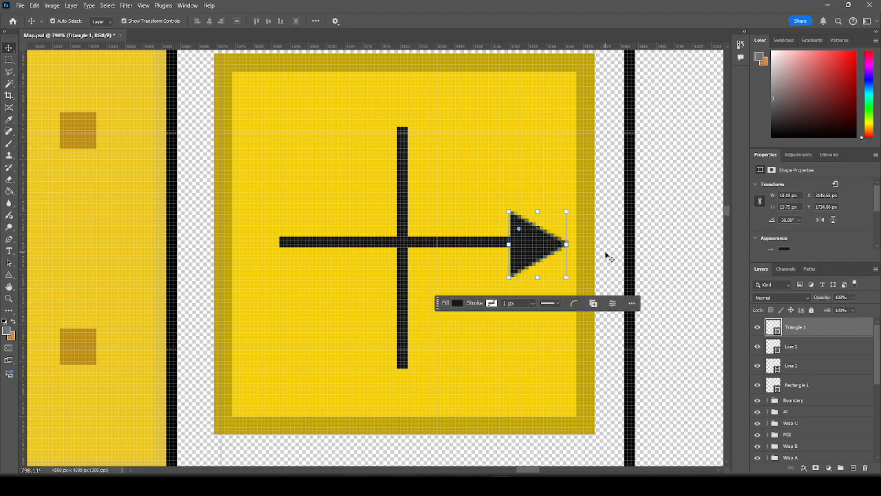
pyautogui.press('Down')
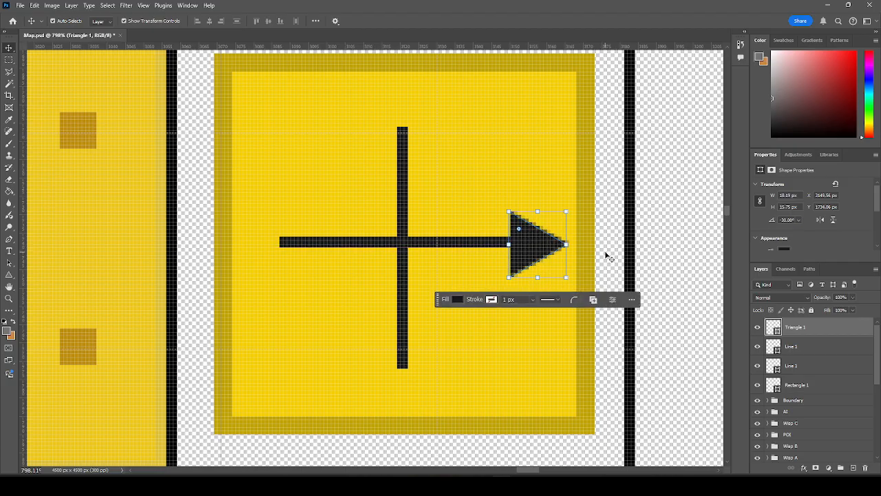
# Duplicate the right arrowhead, flip the copy to point left and place it on the horizontal line's left end.
pyautogui.click(784, 344)
pyautogui.click(819, 330)
pyautogui.hotkey('ctrl', 'v')
pyautogui.moveTo(342, 216); pyautogui.dragTo(416, 304)
pyautogui.moveTo(382, 267); pyautogui.dragTo(278, 254)
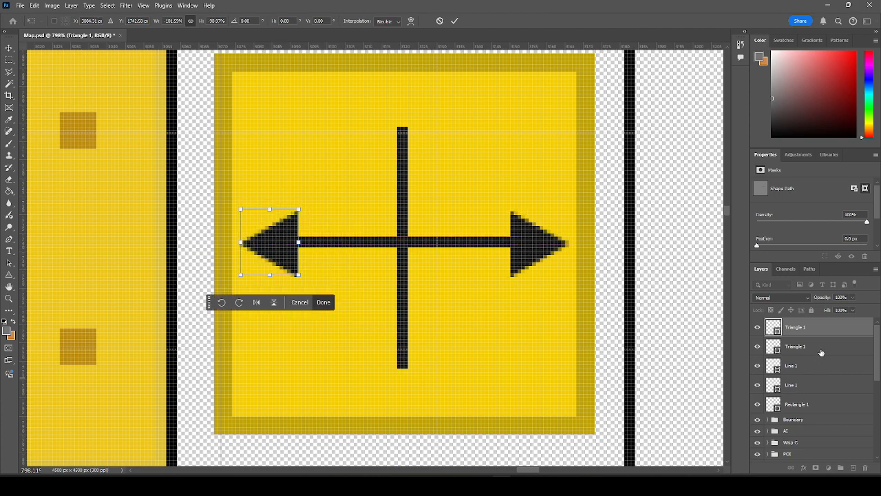
pyautogui.click(821, 350)
# Duplicate the left arrowhead, rotate the copy -90° to point down and place it on the vertical line's lower end.
pyautogui.click(821, 328)
pyautogui.hotkey('ctrl', 'c')
pyautogui.hotkey('ctrl', 'v')
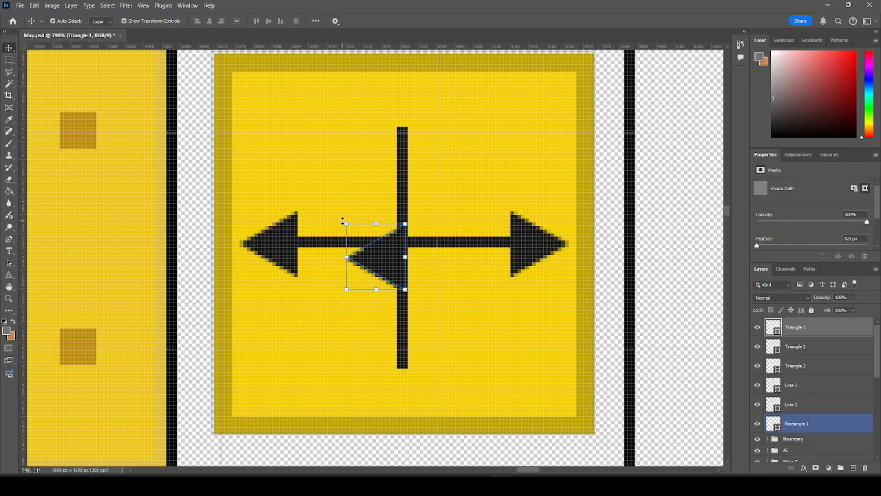
pyautogui.moveTo(338, 217); pyautogui.dragTo(340, 297)
pyautogui.moveTo(376, 264); pyautogui.dragTo(404, 392)
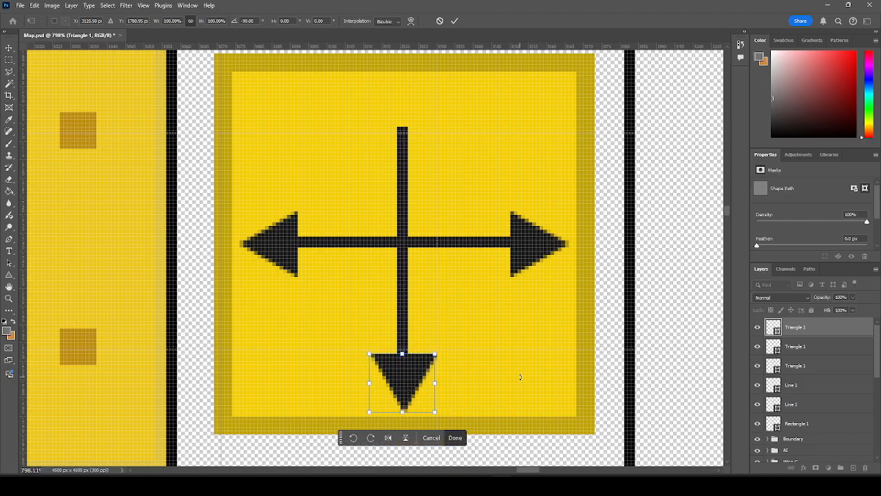
pyautogui.press('Left')
pyautogui.press('Right')
pyautogui.click(789, 351)
# Duplicate the lower arrowhead, flip the copy to point up and place it on the vertical line's upper end.
pyautogui.click(808, 328)
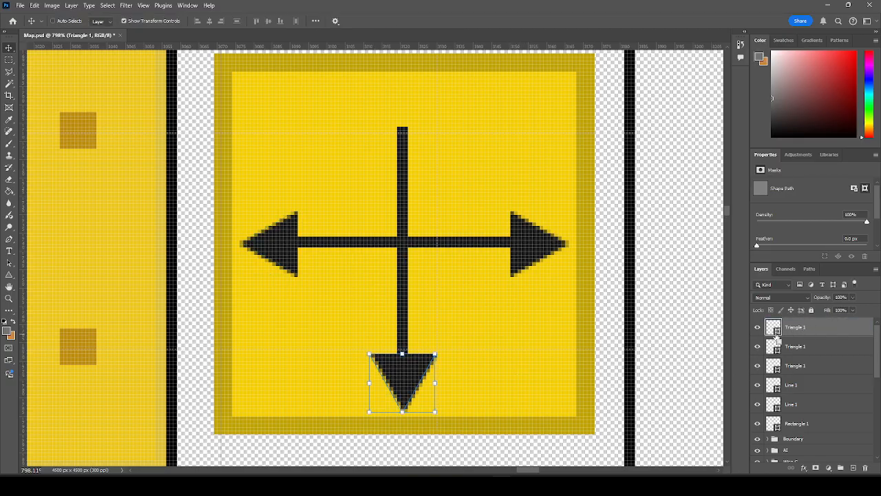
pyautogui.hotkey('ctrl', 'c')
pyautogui.hotkey('ctrl', 'v')
pyautogui.moveTo(340, 224); pyautogui.dragTo(407, 134)
pyautogui.scroll(-10, 454, 289)
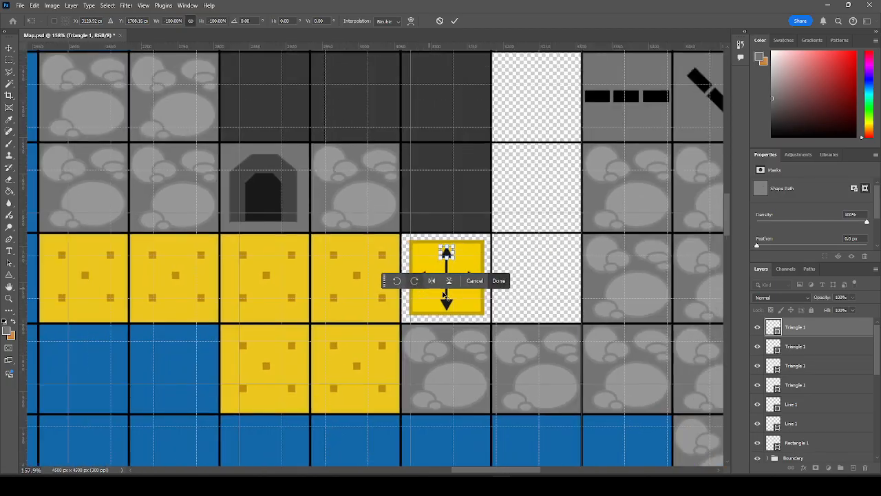
pyautogui.click(820, 349)
# Rasterize the four triangle layers, both line layers and the yellow rectangle layer together.
pyautogui.click(823, 329)
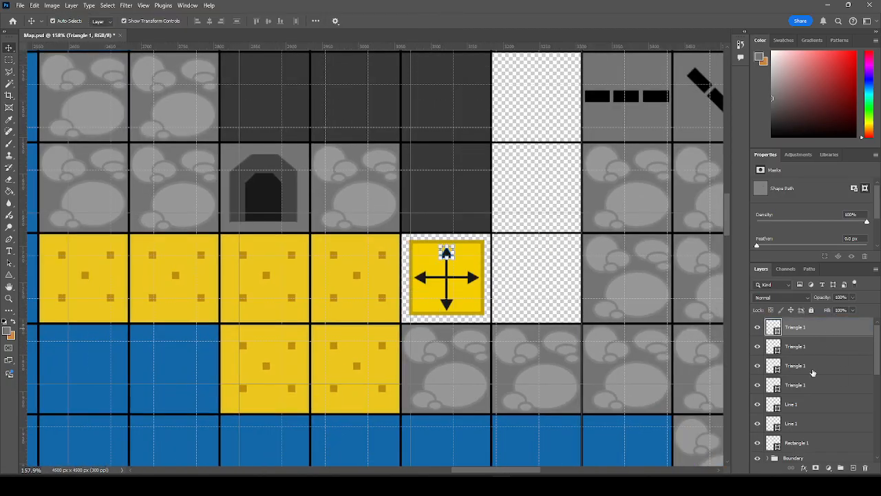
pyautogui.scroll(-2, 814, 414)
pyautogui.keyDown('shift'); pyautogui.click(817, 407); pyautogui.keyUp('shift')
pyautogui.scroll(2, 802, 396)
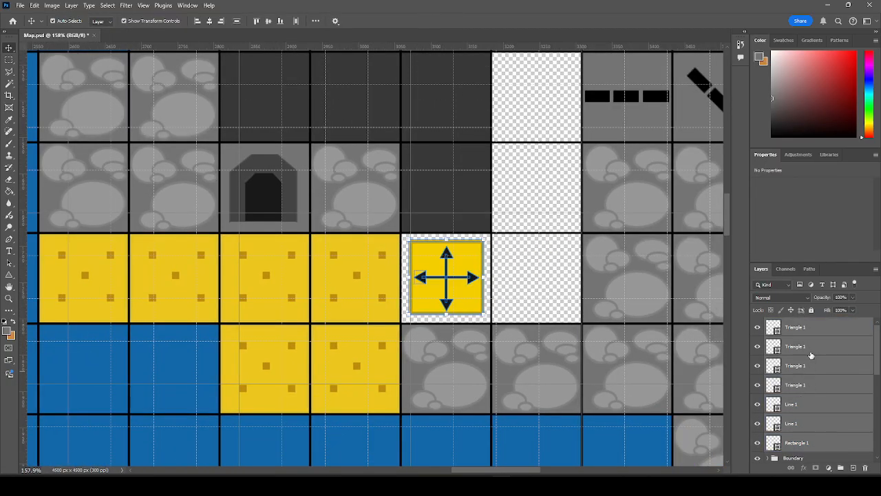
pyautogui.rightClick(811, 350)
pyautogui.click(807, 167)
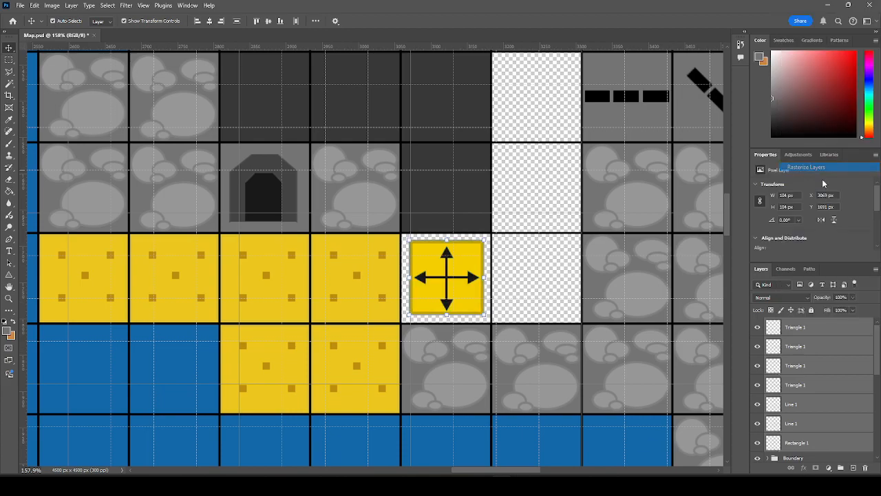
# Merge the rasterized arrow and square layers into one layer and rename it Block.
pyautogui.rightClick(812, 358)
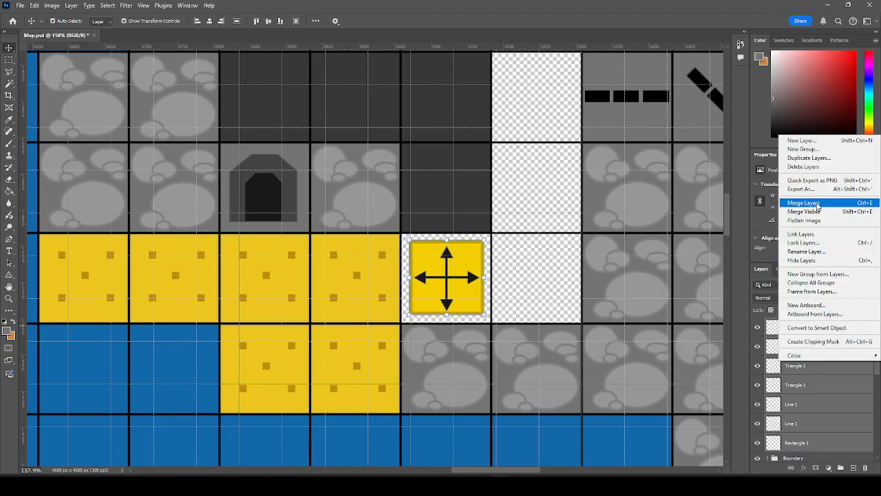
pyautogui.click(806, 203)
pyautogui.click(757, 327)
pyautogui.click(758, 328)
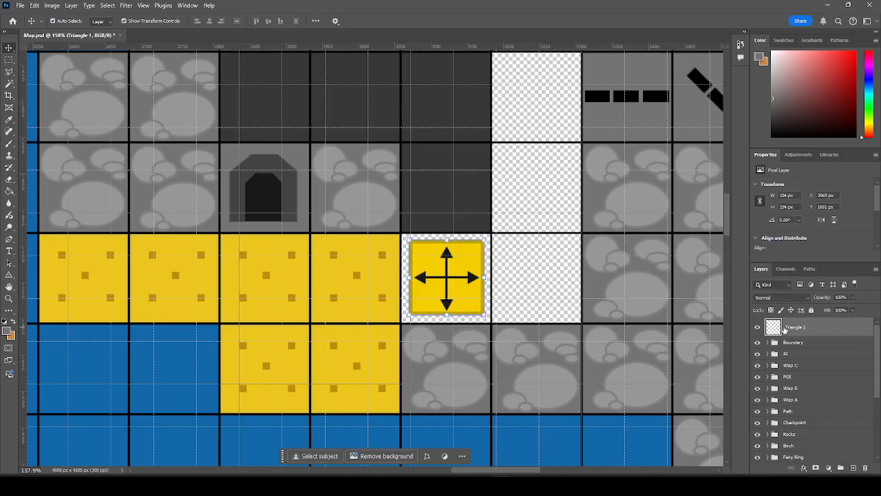
pyautogui.doubleClick(793, 327)
pyautogui.write('Block')
pyautogui.press('Return')
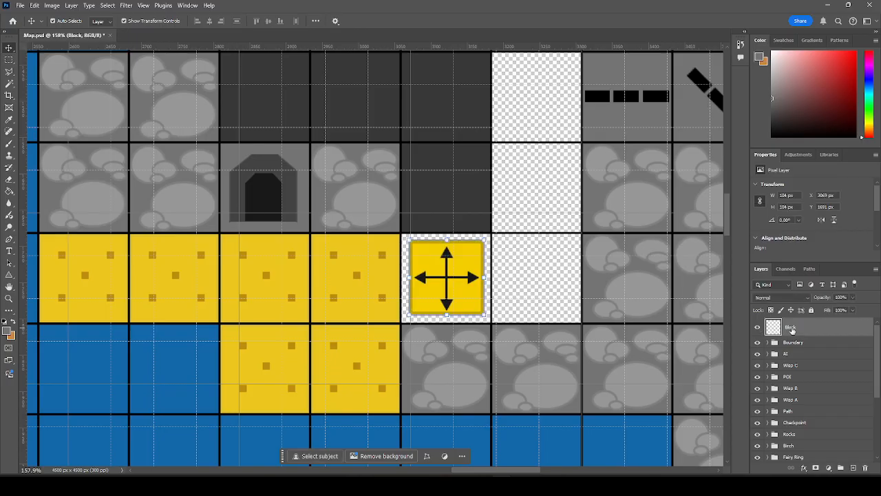
# Duplicate the Block layer and rename the copy Block BACKUP.
pyautogui.hotkey('ctrl', 'v')
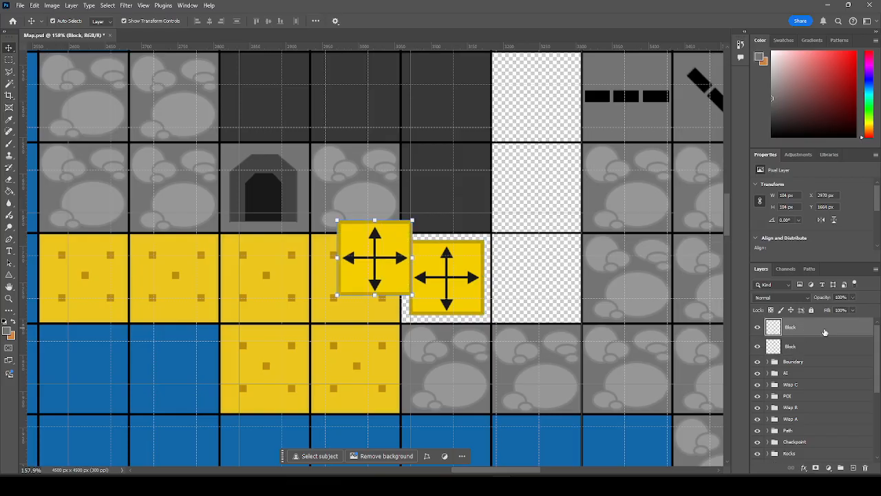
pyautogui.doubleClick(791, 327)
pyautogui.write('BACKUP')
pyautogui.press('Return')
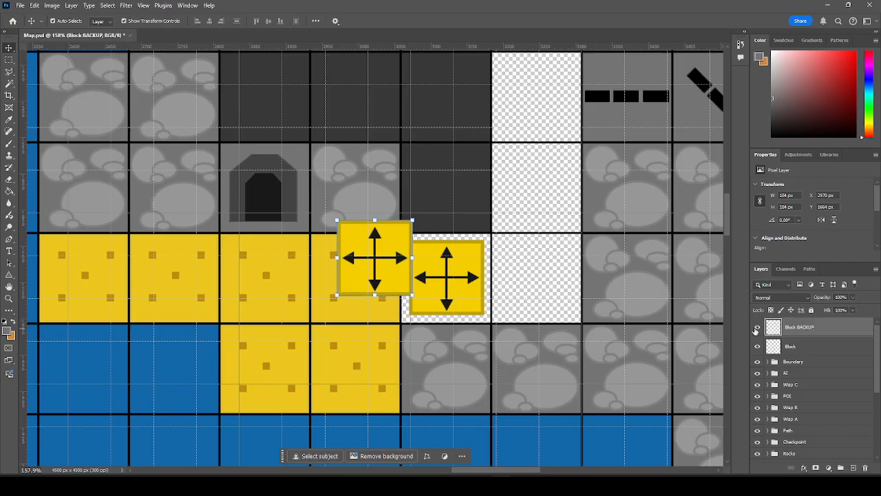
# Hide the Block BACKUP layer, move it into the BACKUPS group and select the Block layer.
pyautogui.click(758, 327)
pyautogui.moveTo(813, 329); pyautogui.dragTo(797, 455)
pyautogui.scroll(4, 809, 411)
pyautogui.click(811, 332)
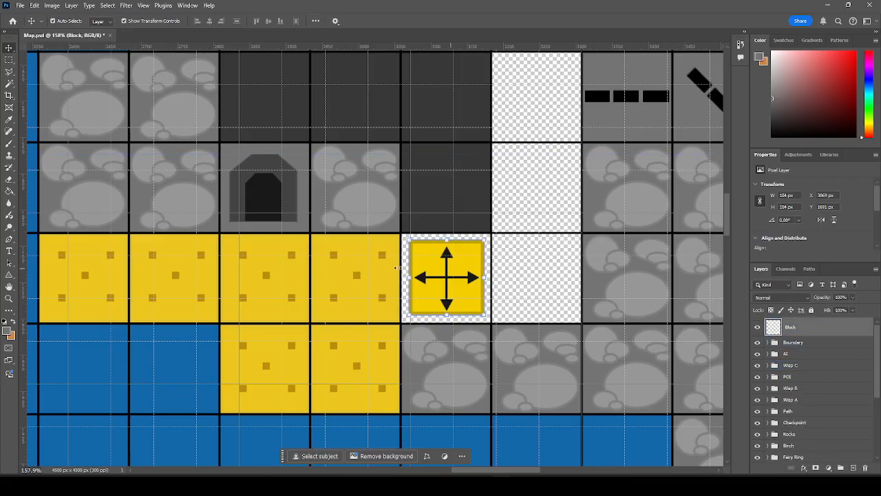
# Create a layer group named Block and move the Block layer into it.
pyautogui.hscroll(3, 413, 279)
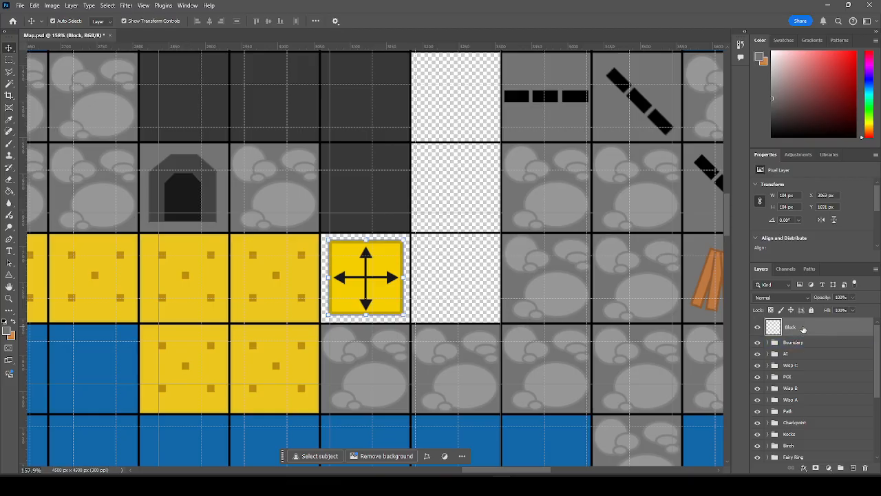
pyautogui.click(840, 467)
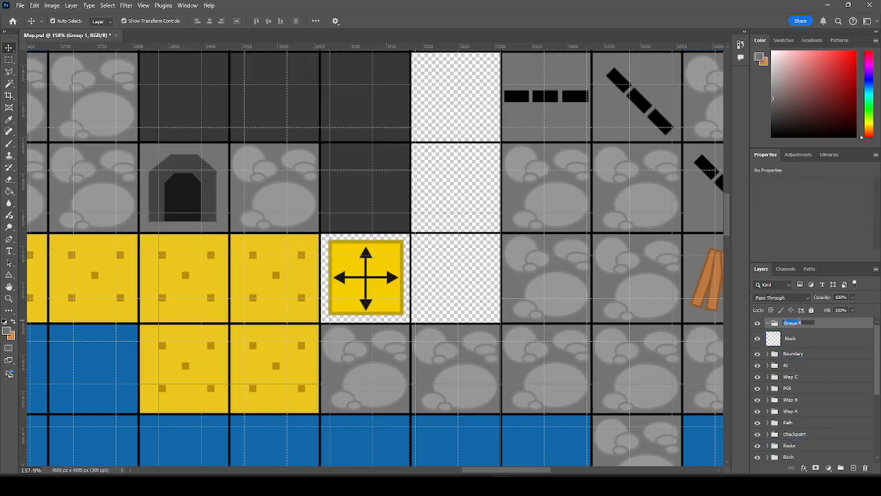
pyautogui.click(798, 322)
pyautogui.write('Block')
pyautogui.press('Return')
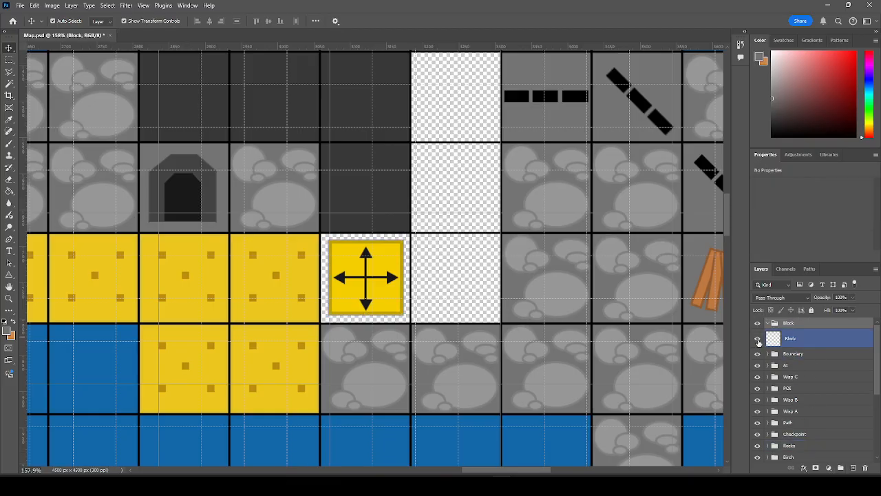
pyautogui.click(790, 342)
pyautogui.moveTo(790, 342); pyautogui.dragTo(791, 321)
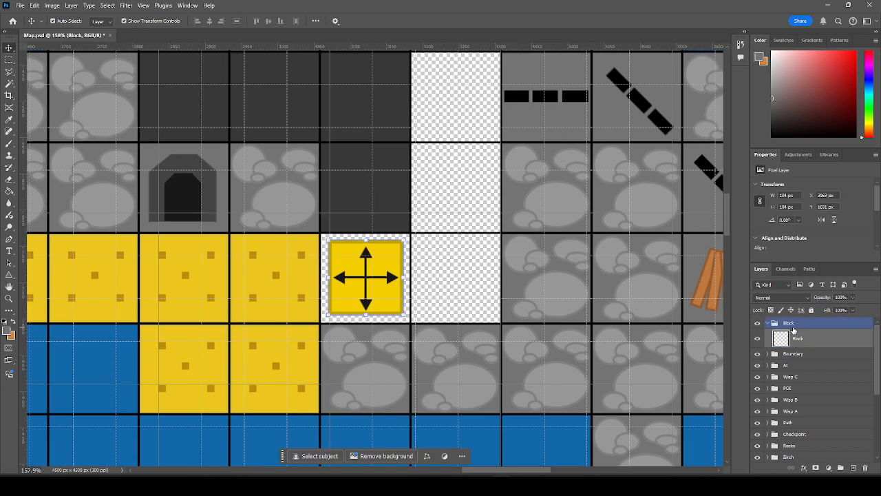
# Copy the Block tile three times, filling the empty tile beside it and the two empty tiles stacked above that one.
pyautogui.hotkey('ctrl', 'c')
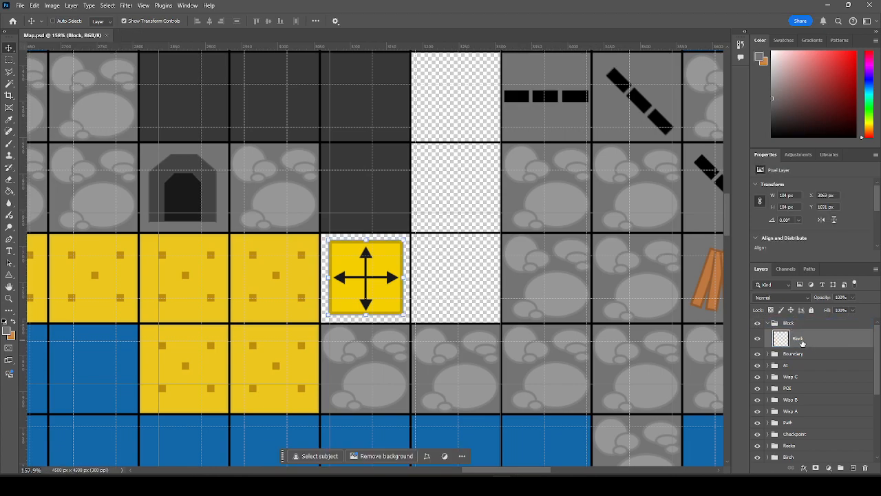
pyautogui.hotkey('ctrl', 'v')
pyautogui.moveTo(396, 241); pyautogui.dragTo(479, 262)
pyautogui.moveTo(478, 263); pyautogui.dragTo(478, 262)
pyautogui.hotkey('ctrl', 'v')
pyautogui.moveTo(392, 240); pyautogui.dragTo(473, 170)
pyautogui.scroll(2, 473, 170)
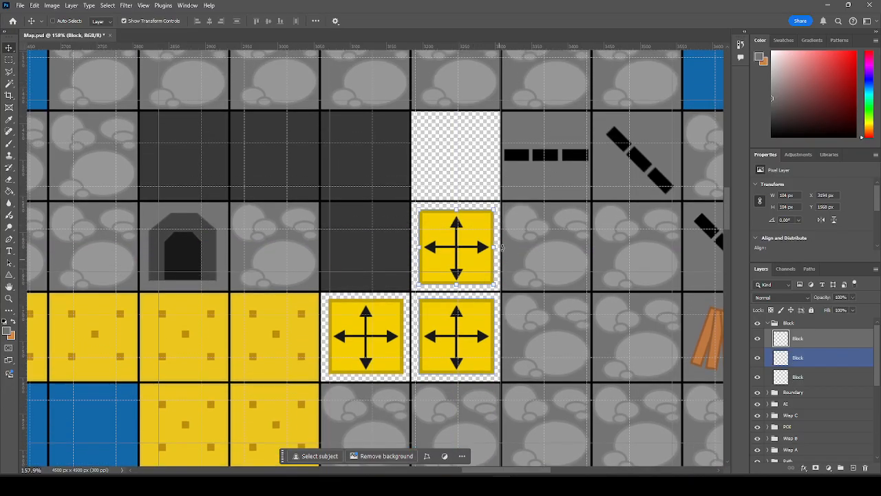
pyautogui.hotkey('ctrl', 'v')
pyautogui.moveTo(398, 214); pyautogui.dragTo(478, 142)
pyautogui.scroll(-5, 568, 275)
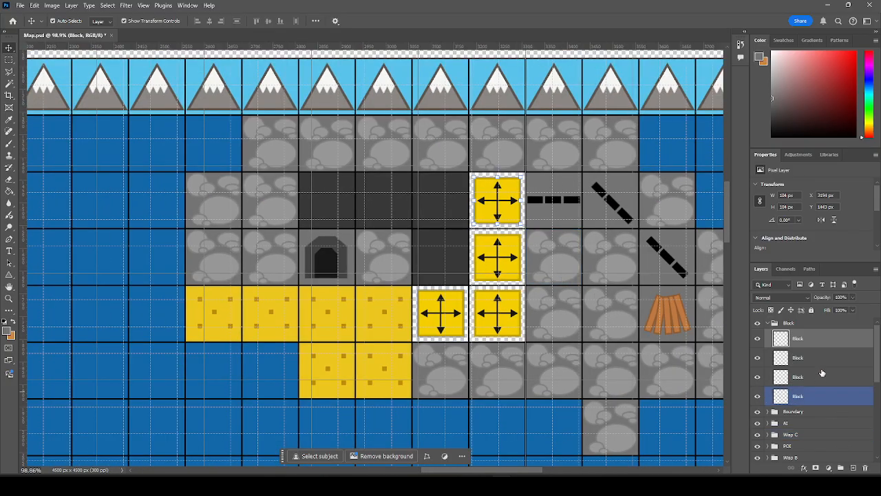
# On the Grid layer, fill the four transparent tiles behind the arrow blocks with the grey foreground colour and save the file.
pyautogui.click(768, 323)
pyautogui.scroll(-3, 811, 386)
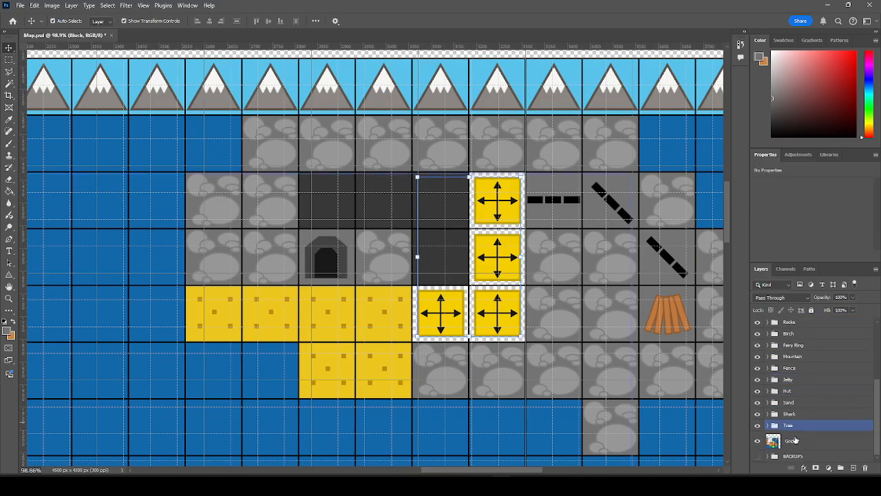
pyautogui.click(793, 440)
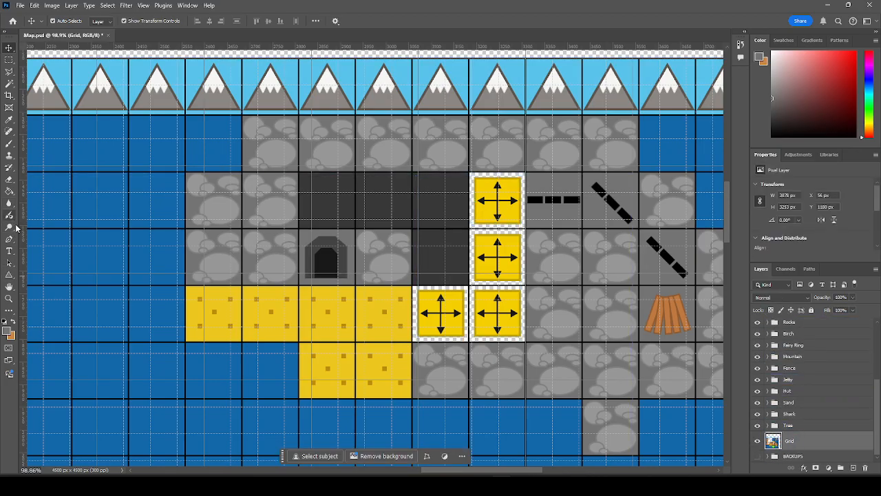
pyautogui.click(10, 193)
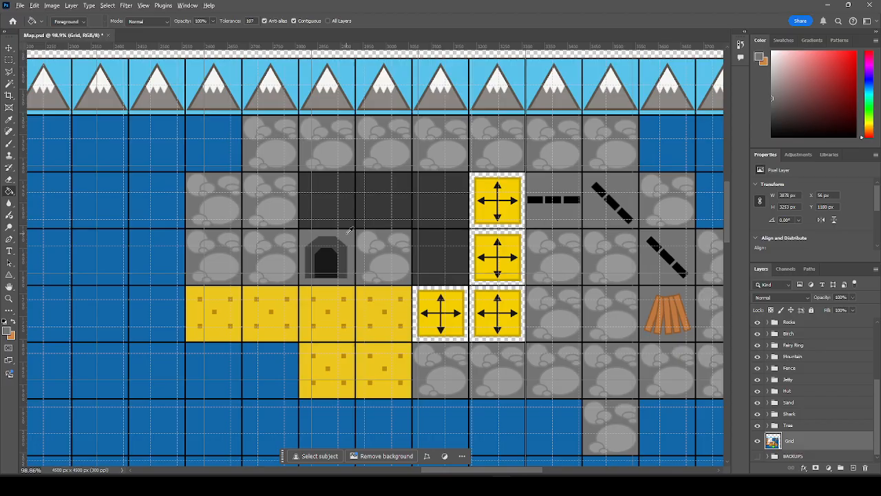
pyautogui.click(465, 307)
pyautogui.click(473, 310)
pyautogui.click(496, 281)
pyautogui.click(508, 205)
pyautogui.scroll(-4, 386, 240)
pyautogui.scroll(1, 417, 322)
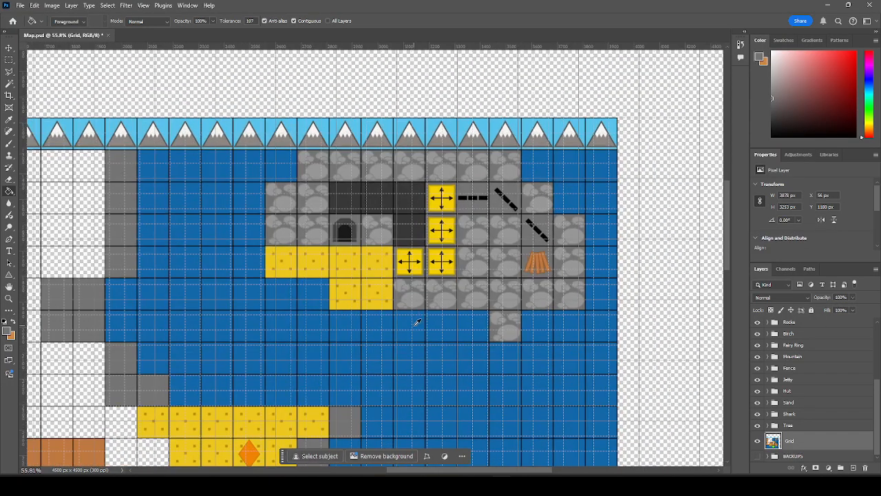
pyautogui.click(10, 48)
pyautogui.hotkey('ctrl', 's')
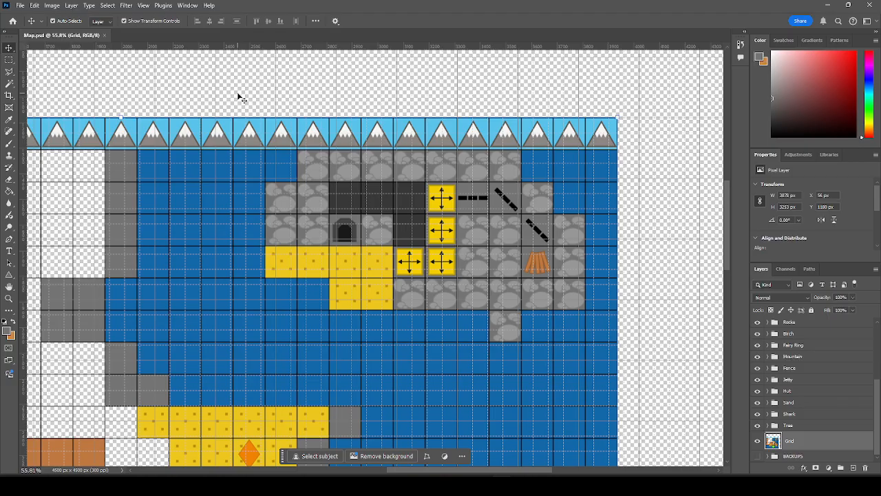
# Hide the grid and guide overlay and examine the whole map and the unfinished forest area around the mushroom rings.
pyautogui.scroll(-1, 591, 218)
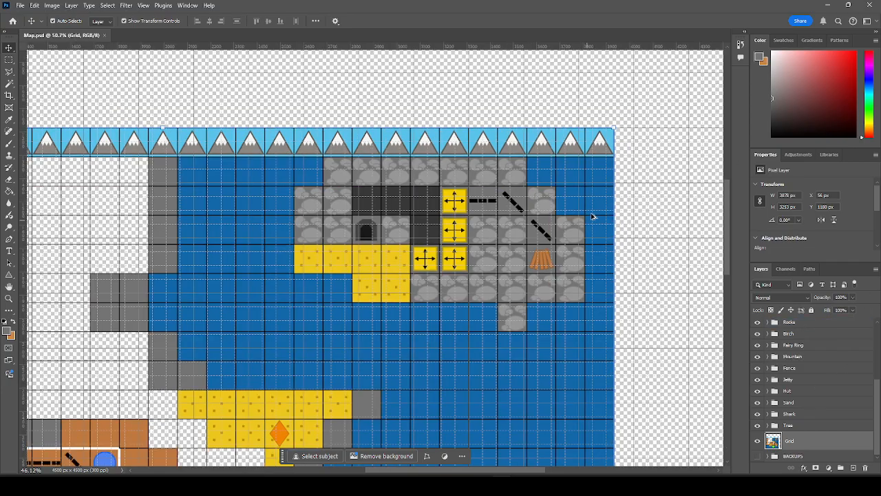
pyautogui.scroll(-3, 591, 219)
pyautogui.scroll(-3, 592, 204)
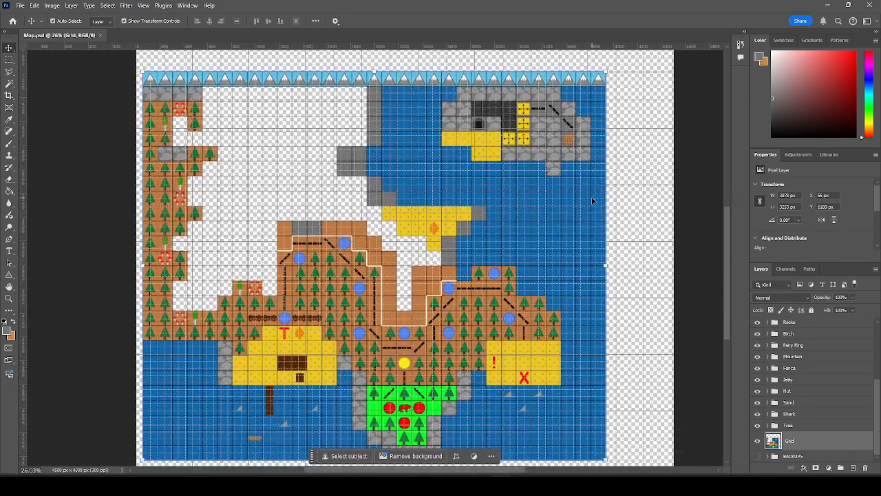
pyautogui.scroll(-2, 619, 192)
pyautogui.scroll(1, 415, 201)
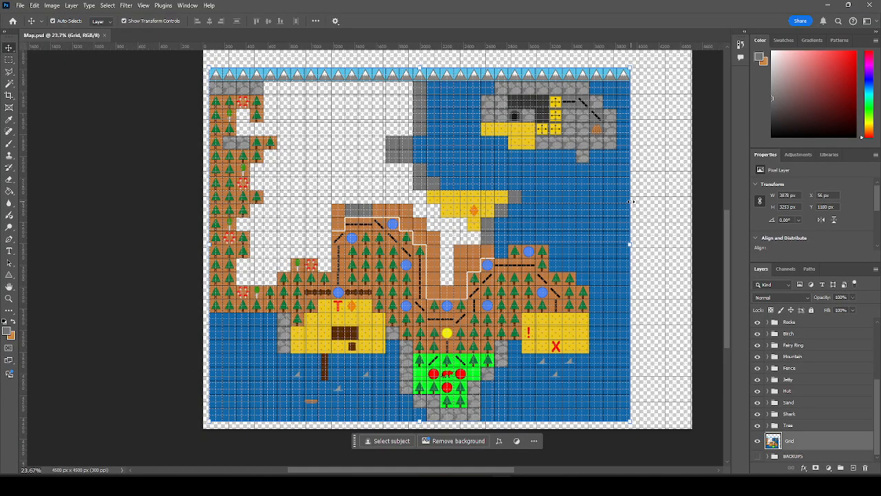
pyautogui.hotkey('ctrl', "'")
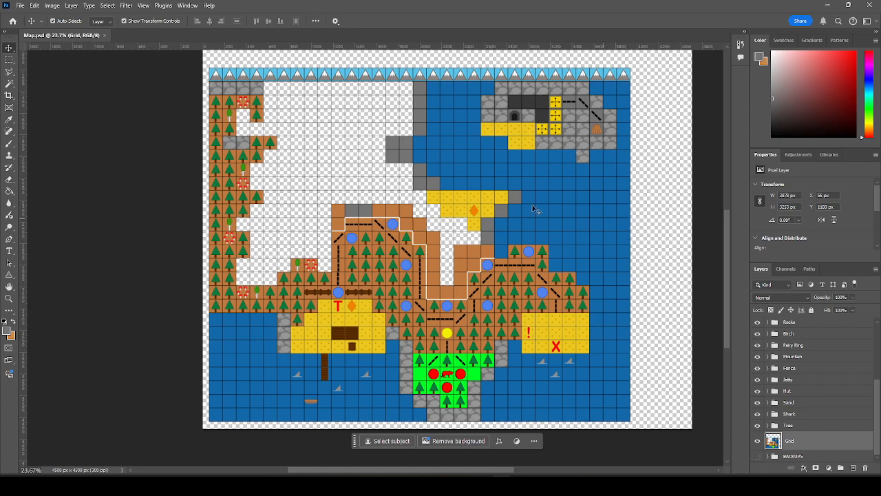
pyautogui.scroll(2, 320, 278)
pyautogui.scroll(-3, 335, 282)
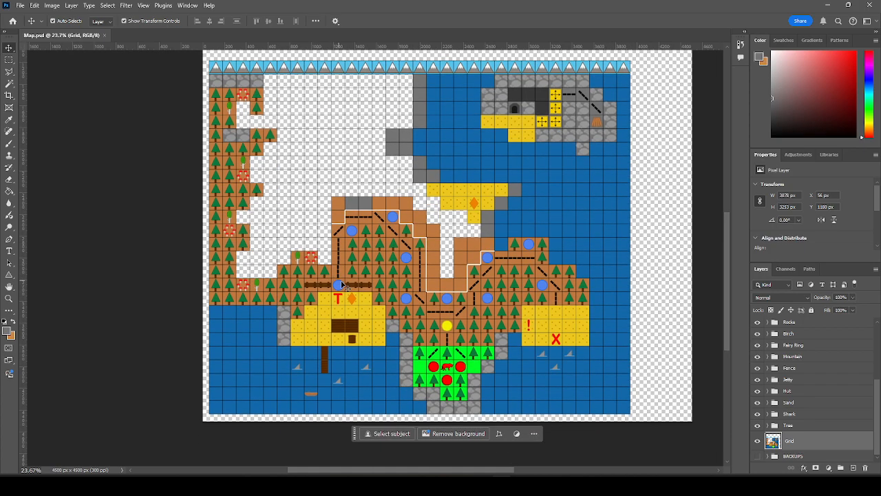
pyautogui.scroll(1, 338, 284)
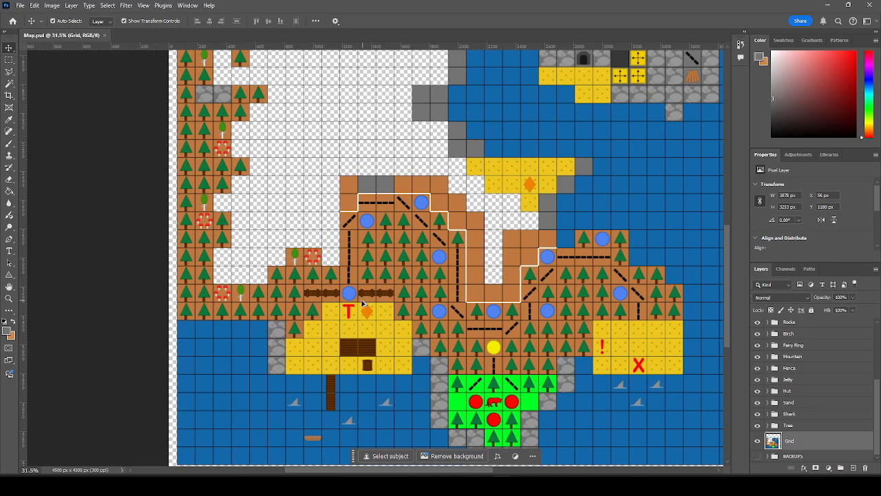
pyautogui.scroll(3, 311, 212)
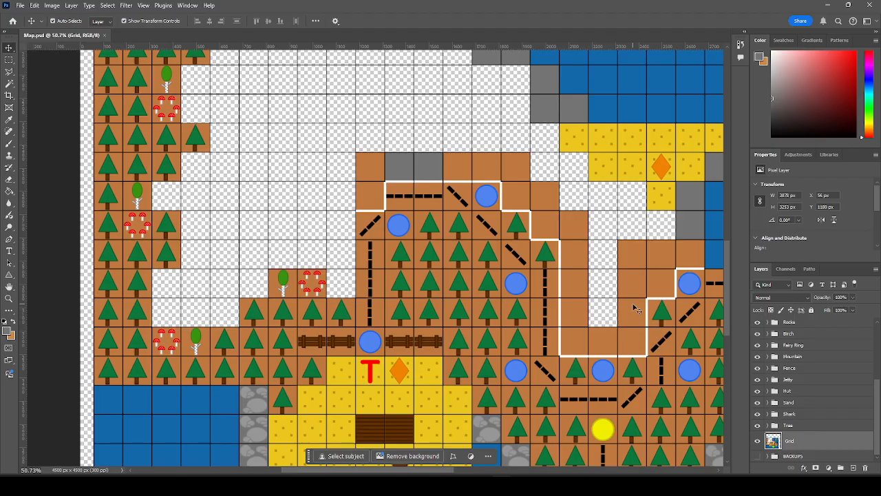
pyautogui.scroll(-2, 567, 239)
pyautogui.scroll(2, 501, 249)
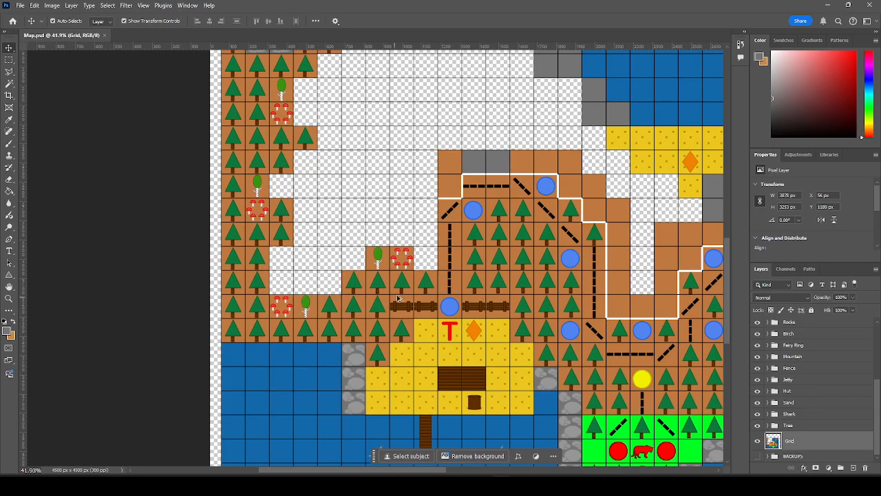
pyautogui.scroll(2, 354, 265)
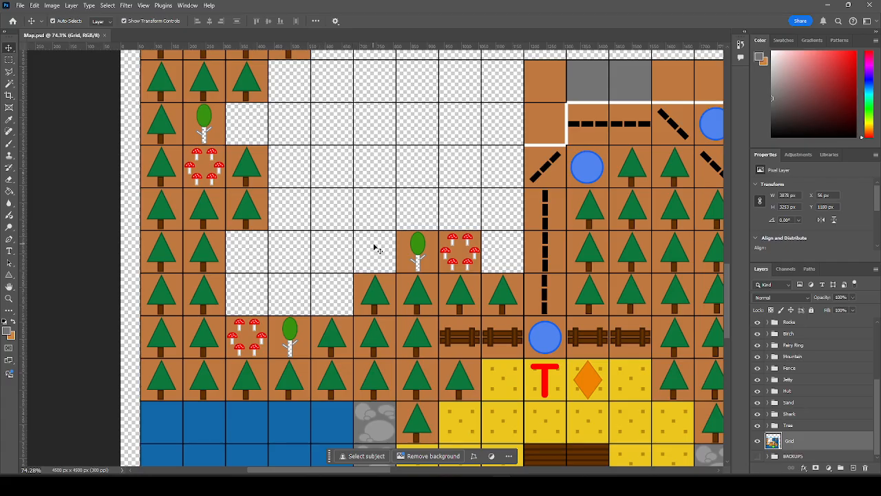
pyautogui.scroll(1, 251, 262)
pyautogui.scroll(8, 250, 262)
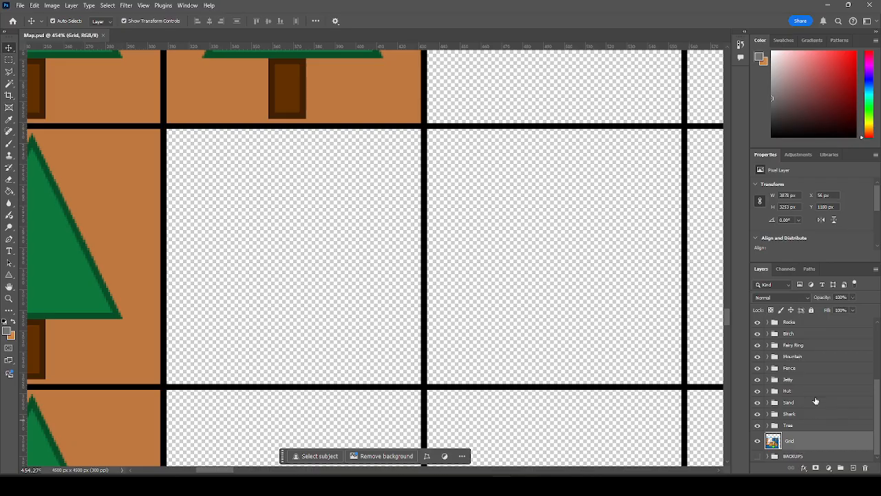
pyautogui.click(817, 346)
pyautogui.scroll(2, 822, 423)
pyautogui.scroll(2, 822, 423)
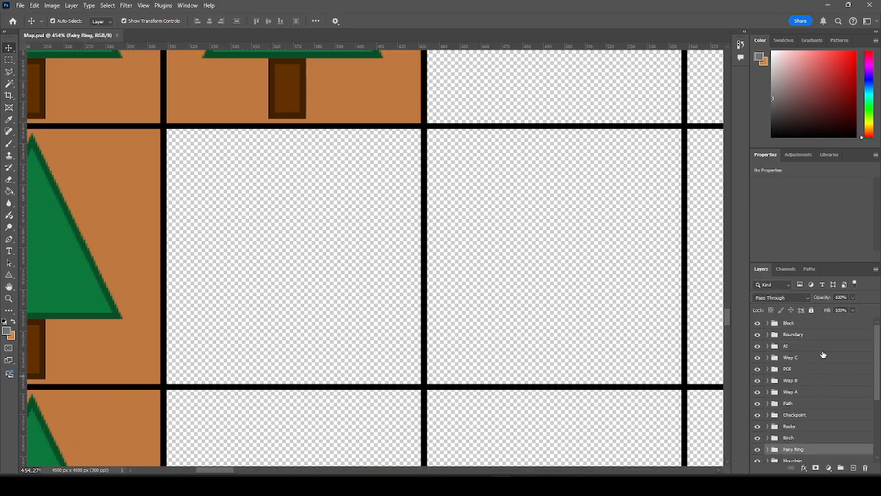
pyautogui.scroll(-2, 390, 243)
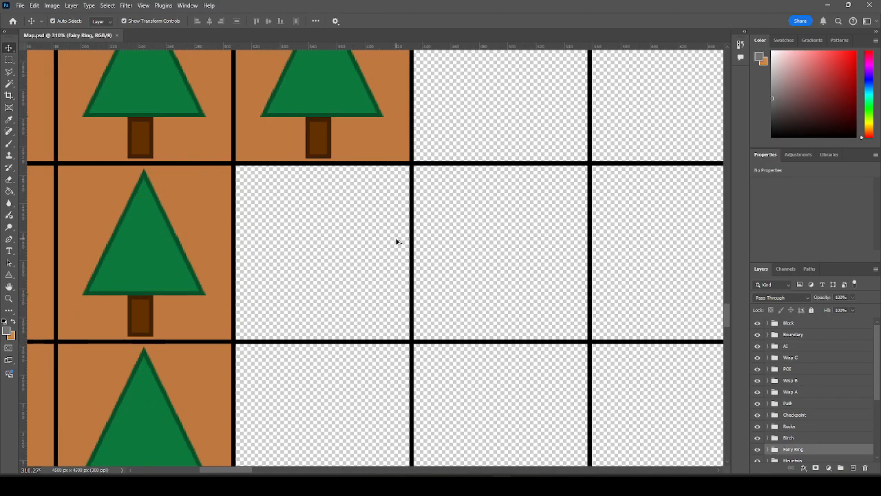
pyautogui.scroll(-5, 396, 241)
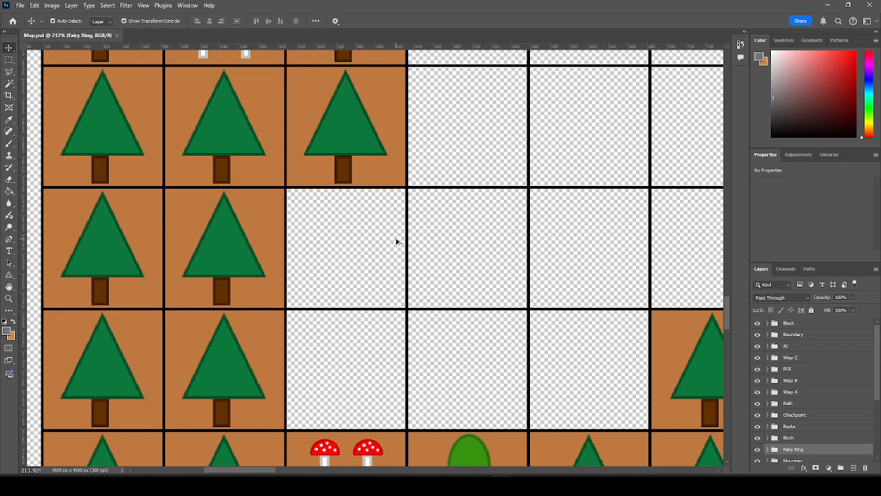
pyautogui.scroll(-4, 307, 238)
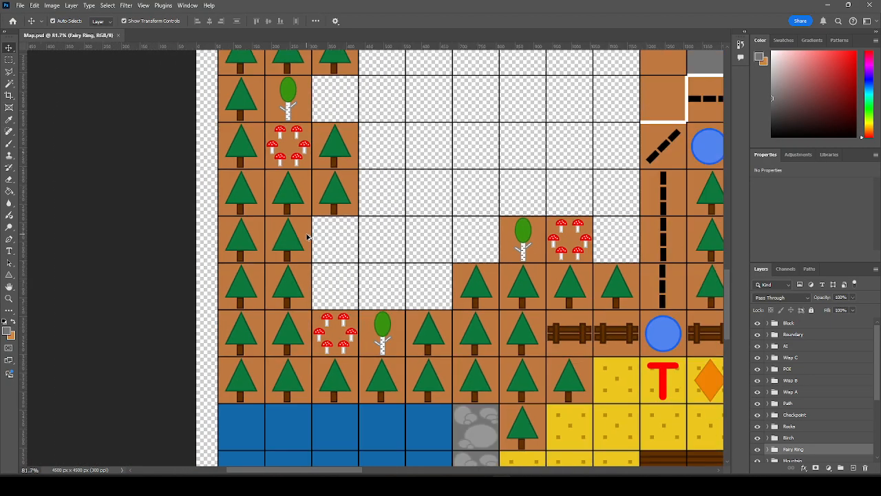
pyautogui.scroll(2, 578, 310)
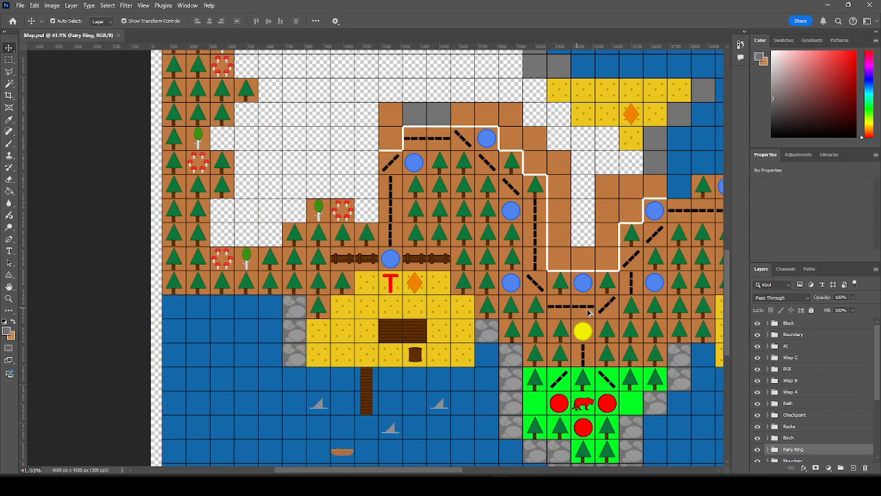
# Show the grid overlay again and copy the yellow Wisp B circle to the empty western forest tile beside the tree row.
pyautogui.click(587, 342)
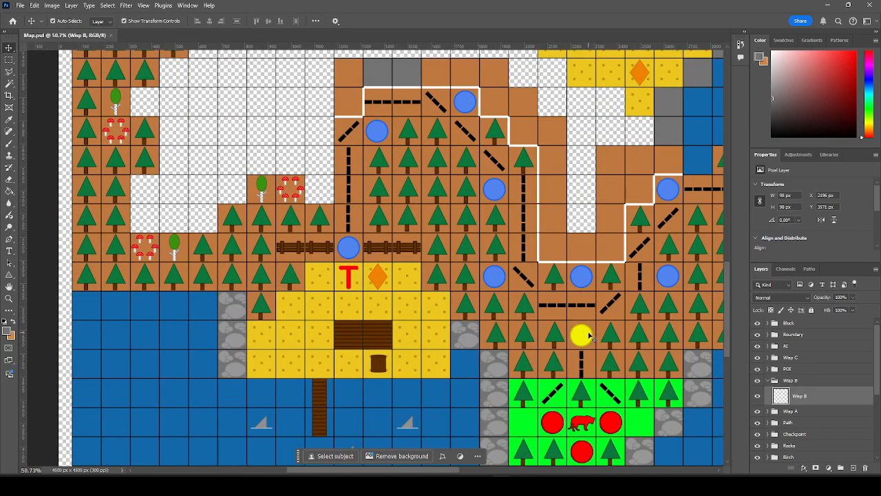
pyautogui.hotkey('ctrl', "'")
pyautogui.click(594, 334)
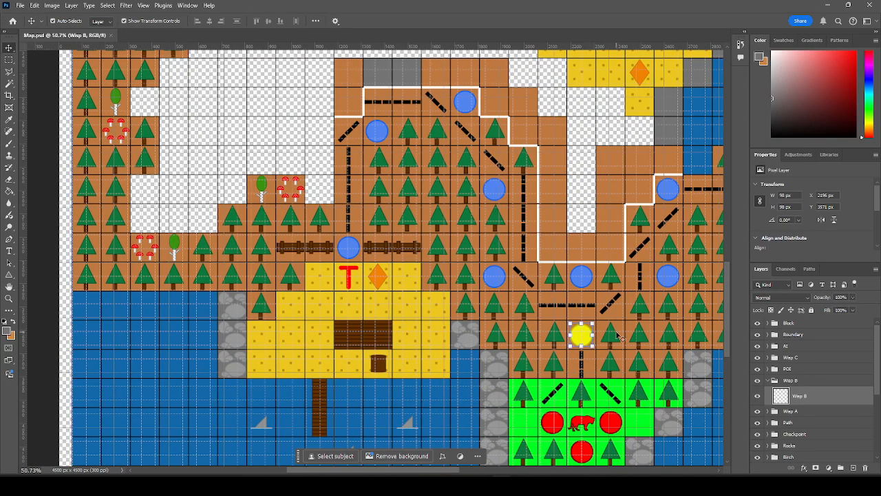
pyautogui.click(589, 334)
pyautogui.moveTo(589, 334); pyautogui.dragTo(203, 218)
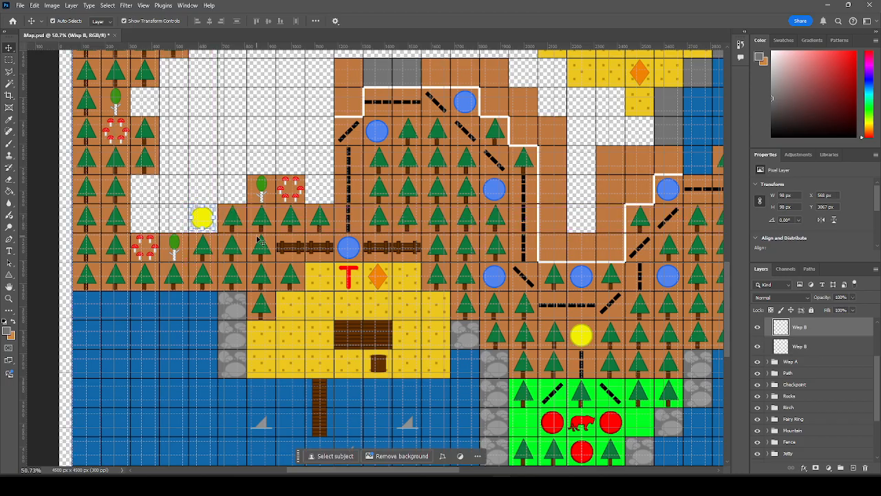
# Copy a tree onto the empty tile immediately west of the new yellow circle.
pyautogui.click(204, 248)
pyautogui.moveTo(204, 248); pyautogui.dragTo(177, 221)
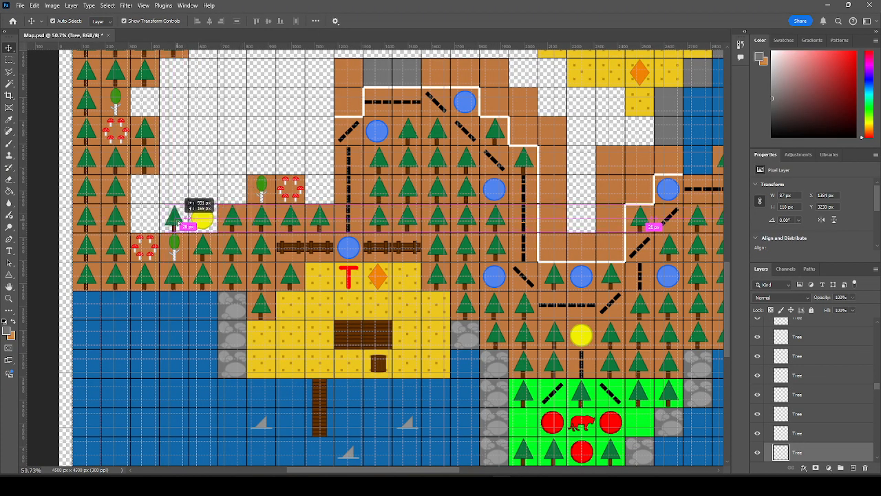
pyautogui.moveTo(178, 222); pyautogui.dragTo(177, 221)
pyautogui.click(56, 233)
pyautogui.scroll(1, 117, 274)
pyautogui.scroll(1, 119, 275)
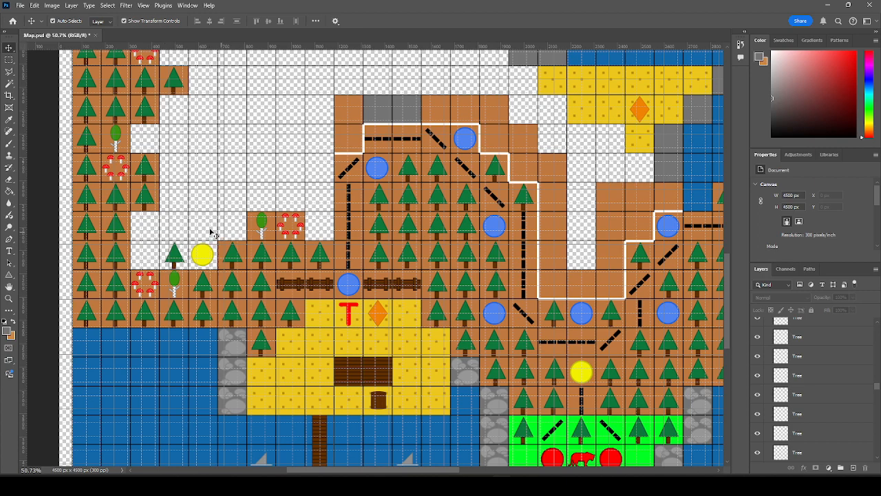
# Copy two vertically stacked trees onto the two empty tiles just west of the vertical dashed path.
pyautogui.click(321, 254)
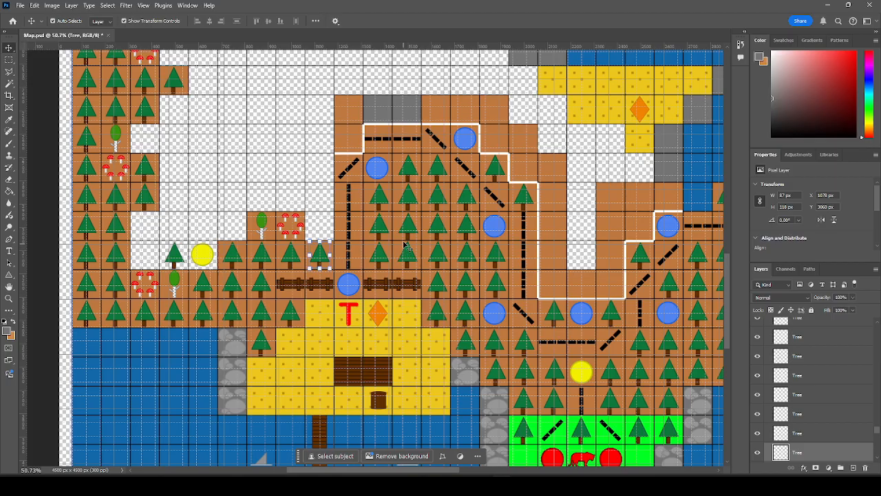
pyautogui.click(381, 228)
pyautogui.keyDown('shift'); pyautogui.click(378, 259); pyautogui.keyUp('shift')
pyautogui.moveTo(378, 258); pyautogui.dragTo(321, 201)
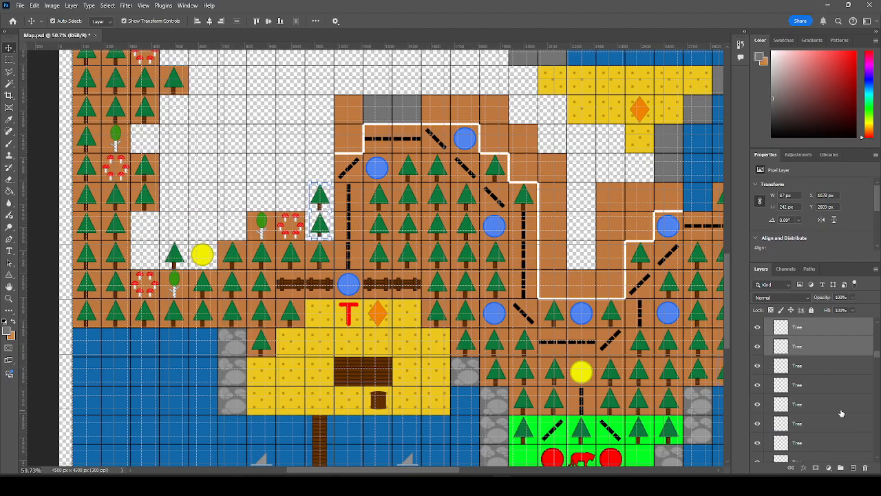
# On the Grid layer, fill the transparent tiles behind the new trees and the western yellow circle with the sampled brown ground colour.
pyautogui.scroll(-3, 876, 459)
pyautogui.click(819, 441)
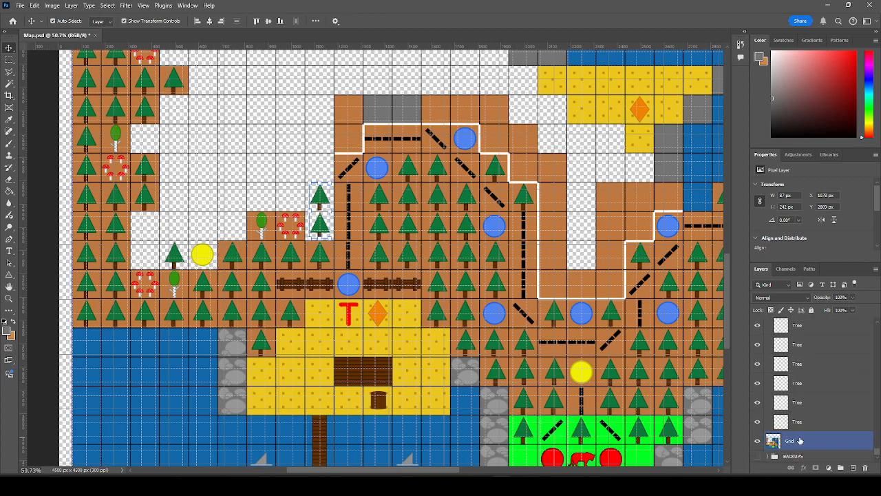
pyautogui.click(11, 194)
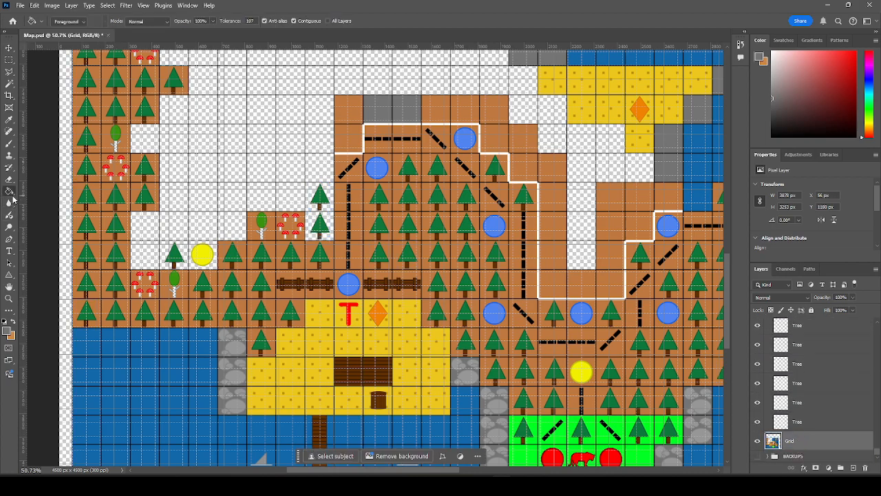
pyautogui.keyDown('alt'); pyautogui.click(308, 249); pyautogui.keyUp('alt')
pyautogui.click(329, 207)
pyautogui.click(210, 260)
pyautogui.click(175, 261)
# Examine the western forest and its remaining empty tiles around the mushroom rings and the yellow circle.
pyautogui.scroll(-3, 359, 244)
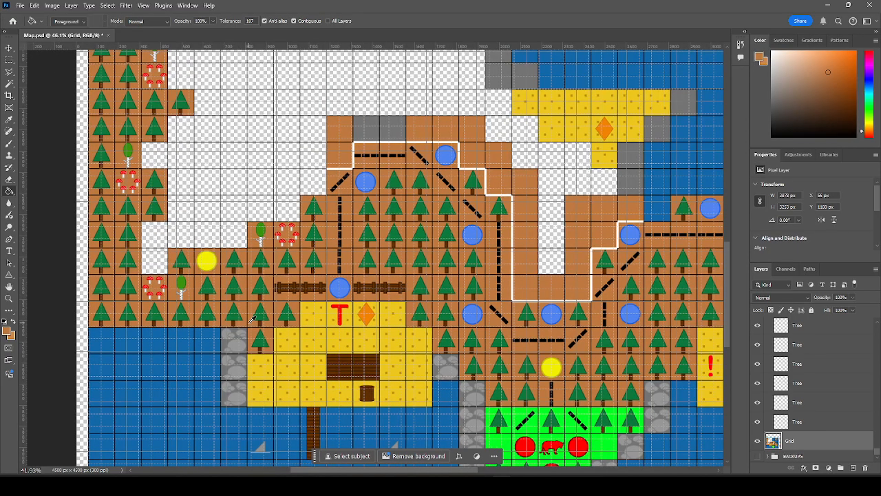
pyautogui.scroll(2, 230, 216)
pyautogui.scroll(-2, 242, 258)
pyautogui.scroll(-2, 248, 256)
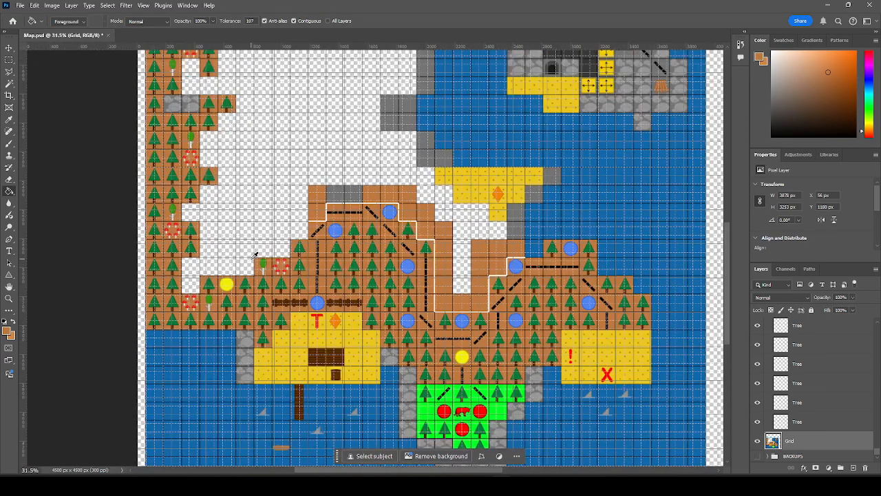
pyautogui.scroll(2, 253, 234)
pyautogui.scroll(1, 255, 233)
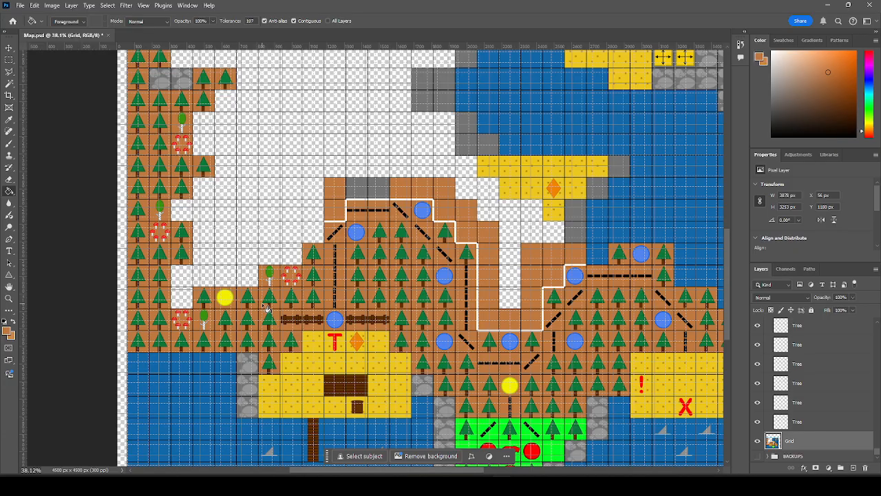
pyautogui.click(9, 48)
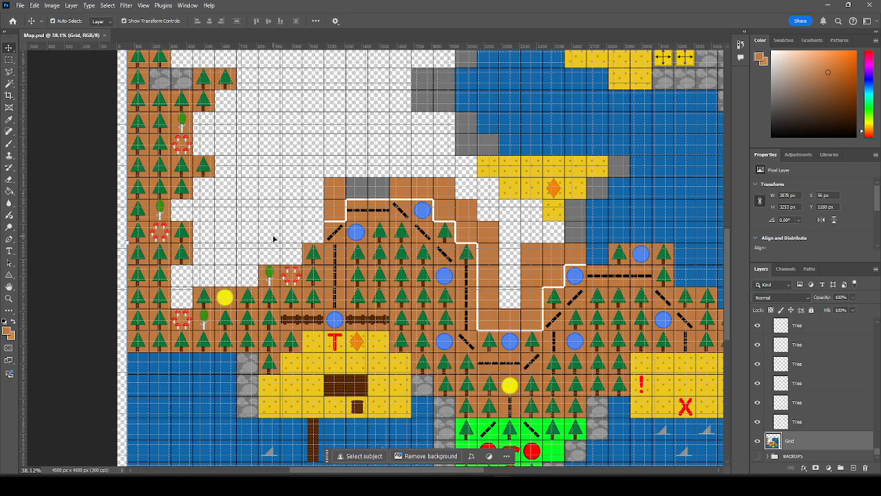
pyautogui.click(164, 256)
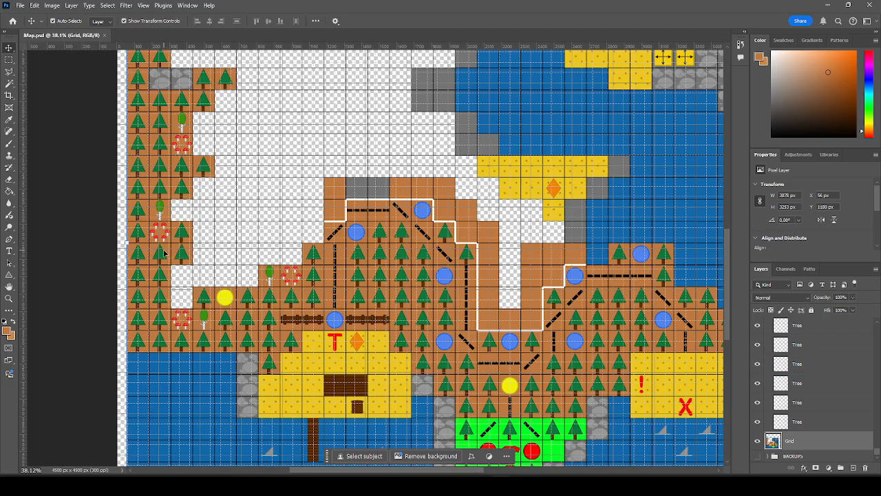
pyautogui.scroll(4, 153, 263)
pyautogui.scroll(-6, 178, 280)
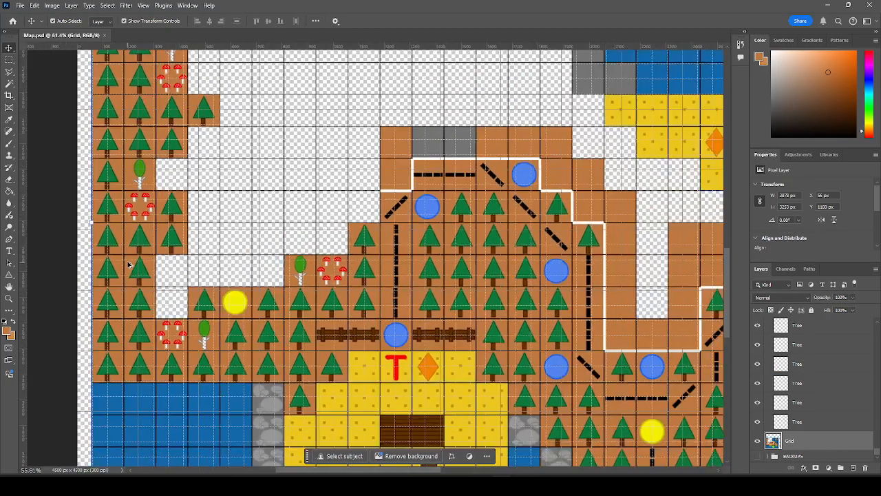
pyautogui.scroll(10, 138, 272)
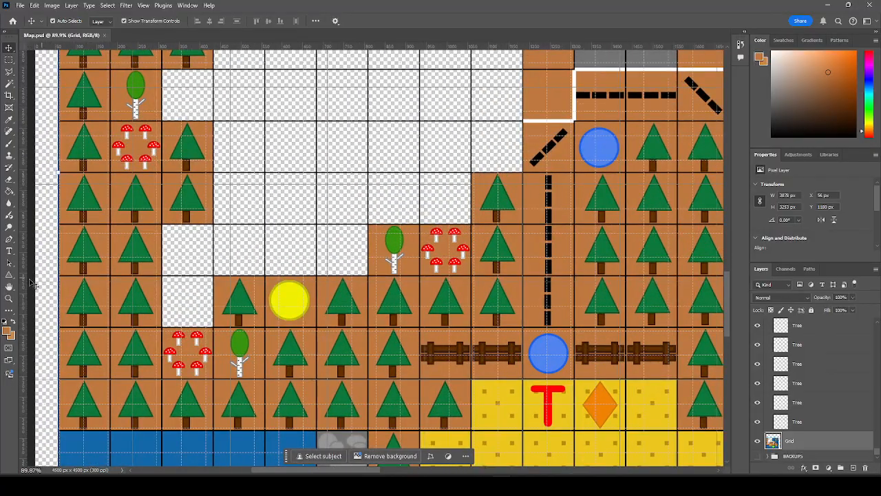
# Activate the Custom Shape tool and browse its shape library, opening the Leaf Trees and Flowers groups.
pyautogui.click(9, 286)
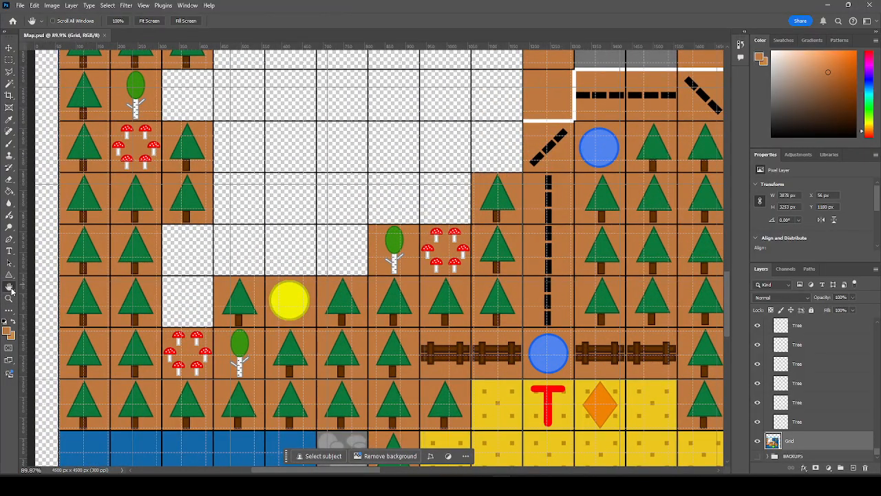
pyautogui.rightClick(10, 274)
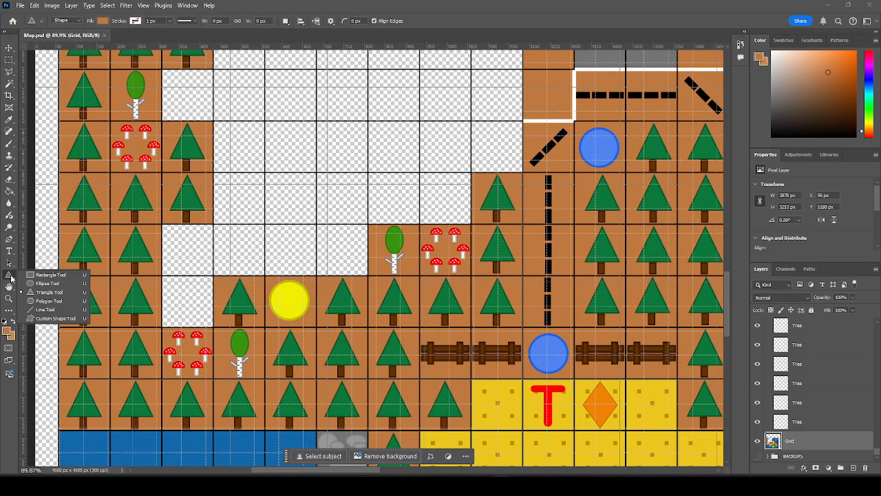
pyautogui.click(46, 318)
pyautogui.click(364, 21)
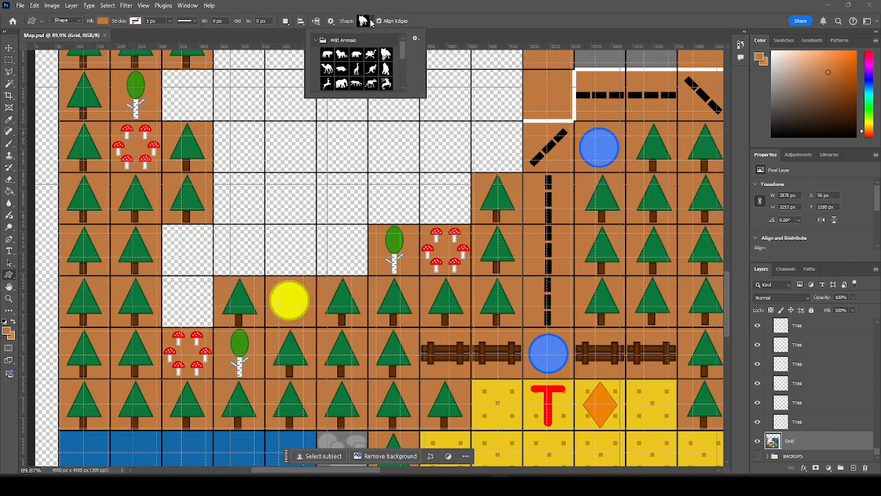
pyautogui.scroll(-1, 384, 77)
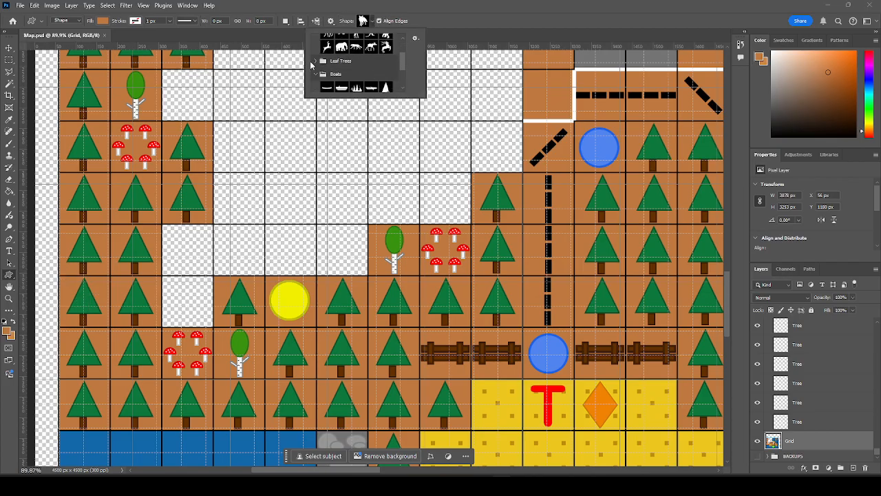
pyautogui.click(314, 63)
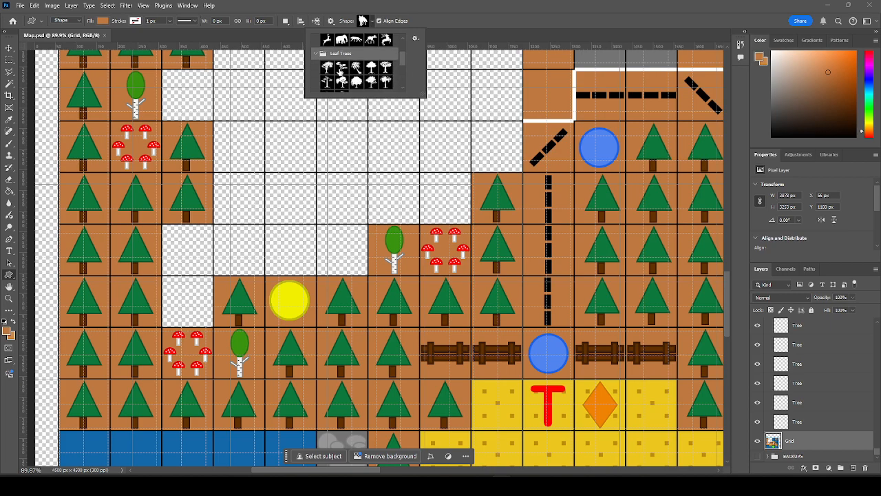
pyautogui.scroll(-2, 377, 79)
pyautogui.scroll(-3, 356, 62)
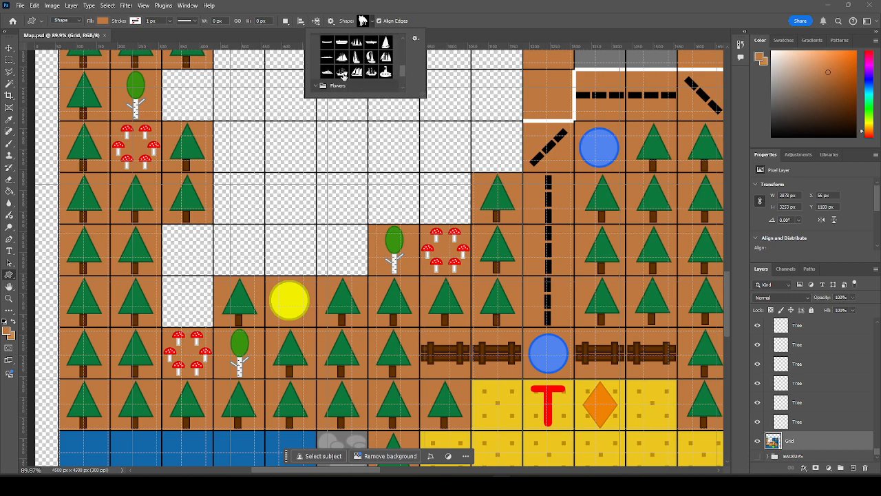
pyautogui.click(315, 85)
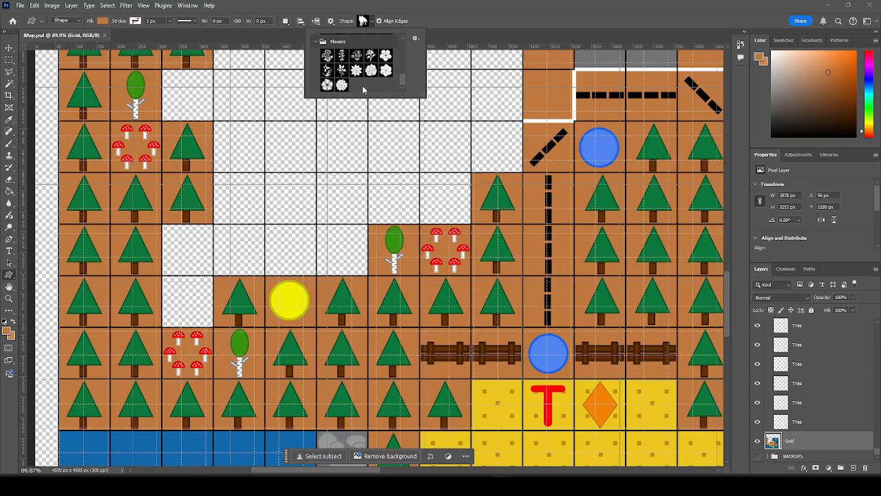
# Choose the kayak from the Boats group as the custom shape.
pyautogui.scroll(1, 363, 89)
pyautogui.scroll(5, 365, 88)
pyautogui.scroll(-3, 367, 88)
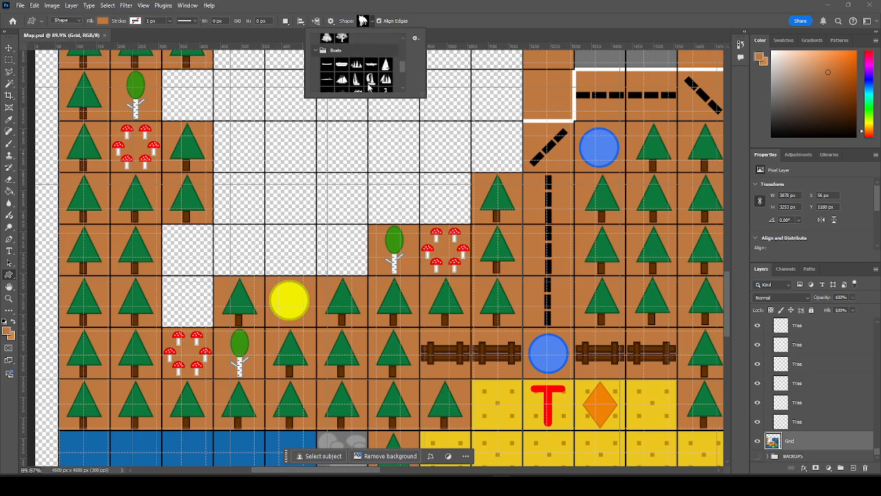
pyautogui.scroll(-1, 369, 86)
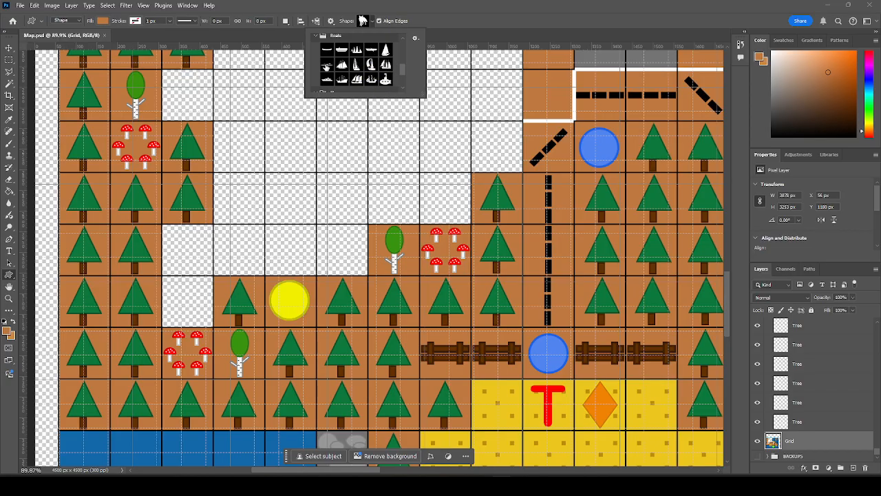
pyautogui.click(327, 65)
# Give the custom shape a white fill and a grey 3 px stroke.
pyautogui.click(102, 20)
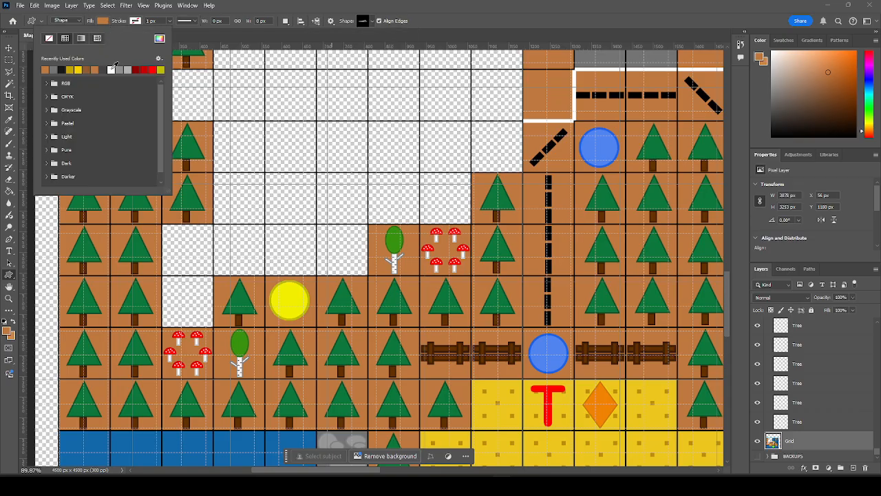
pyautogui.click(111, 69)
pyautogui.click(136, 20)
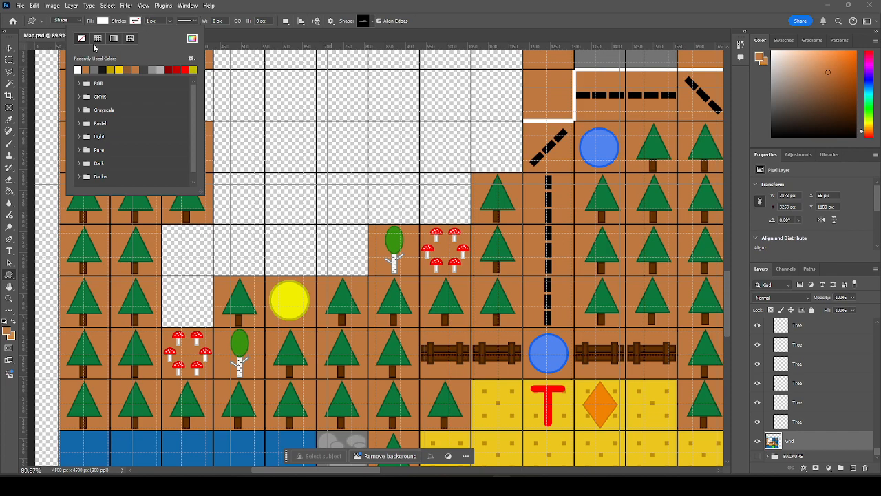
pyautogui.click(169, 21)
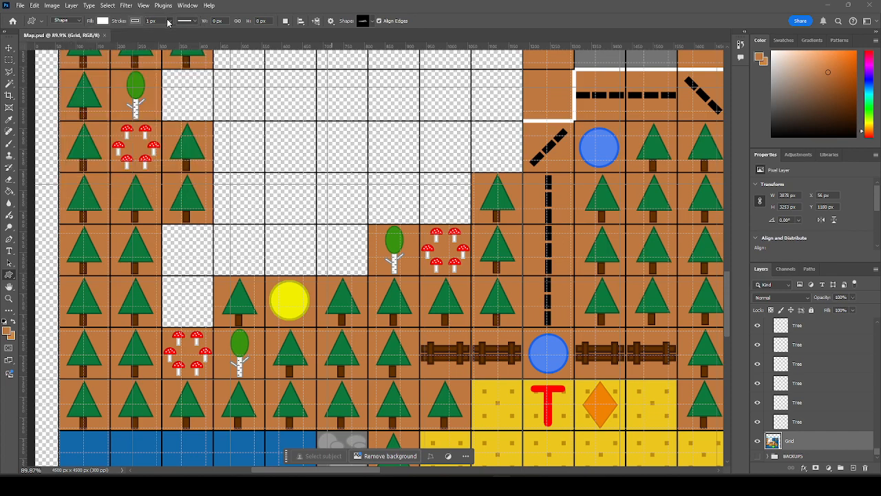
pyautogui.moveTo(175, 34); pyautogui.dragTo(183, 35)
# Draw a kayak about 90 × 64 px in the empty tile above the lower western mushroom ring and nudge it upwards.
pyautogui.moveTo(169, 298)
pyautogui.mouseDown()
pyautogui.moveTo(208, 302)
pyautogui.moveTo(218, 314)
pyautogui.moveTo(207, 309)
pyautogui.moveTo(207, 293)
pyautogui.moveTo(206, 319)
pyautogui.mouseUp()
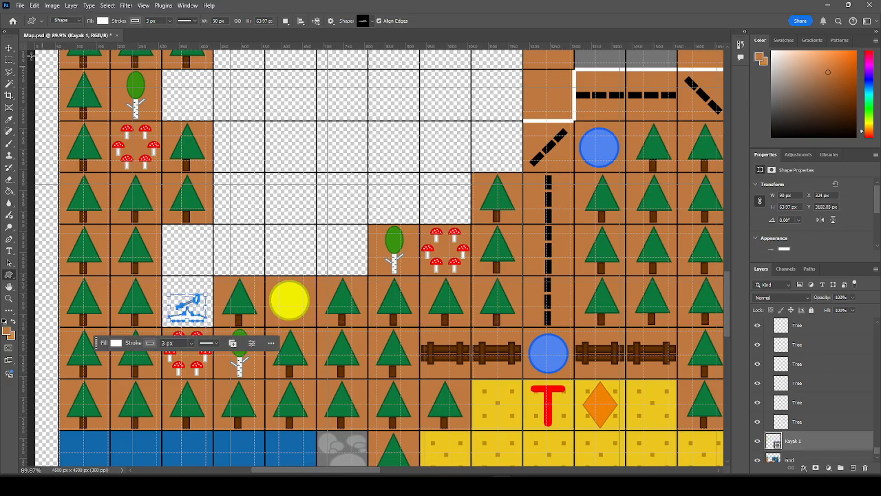
pyautogui.click(9, 48)
pyautogui.click(183, 259)
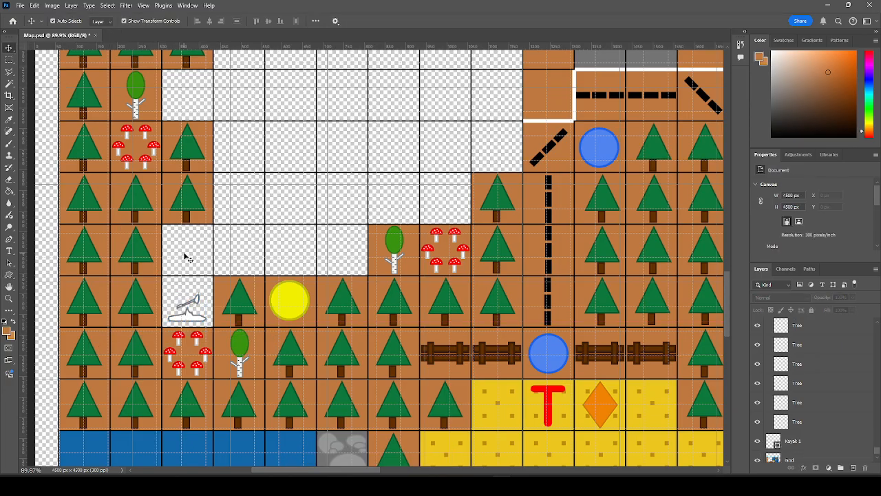
pyautogui.click(194, 319)
pyautogui.moveTo(195, 319)
pyautogui.mouseDown()
pyautogui.moveTo(207, 301)
pyautogui.moveTo(195, 311)
pyautogui.mouseUp()
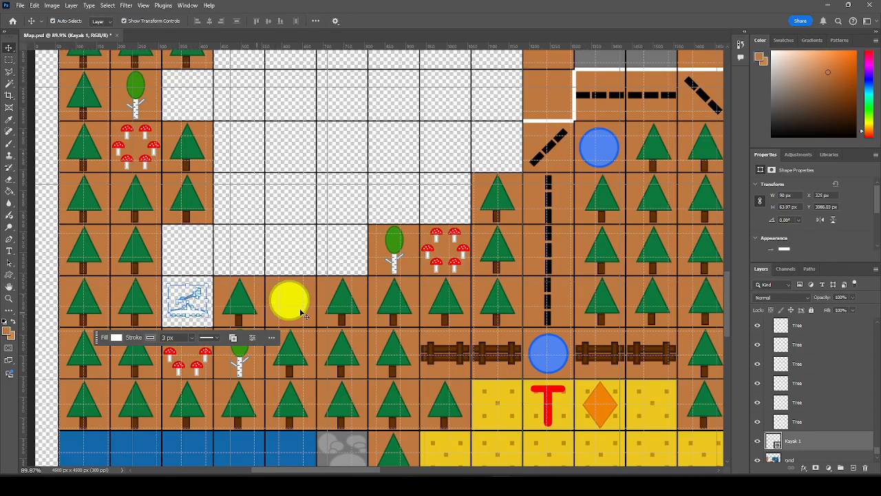
# Inspect the grey-outlined kayak up close and delete it.
pyautogui.scroll(-1, 288, 315)
pyautogui.scroll(5, 289, 309)
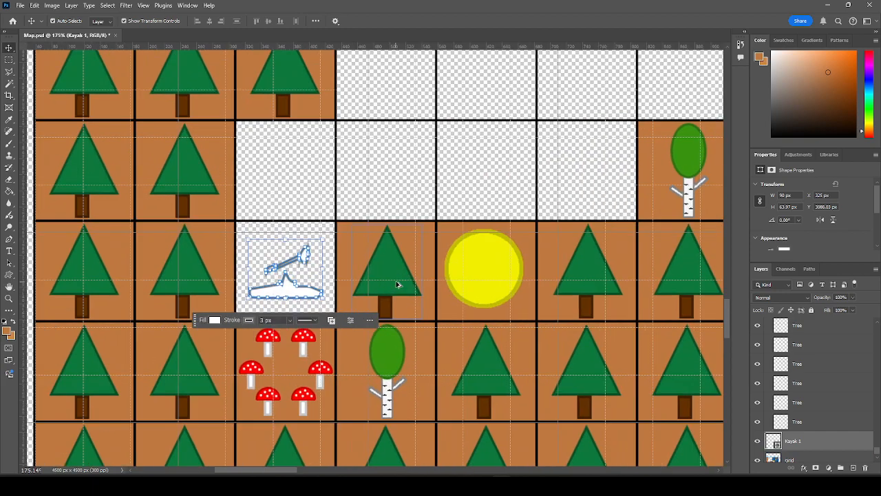
pyautogui.click(289, 197)
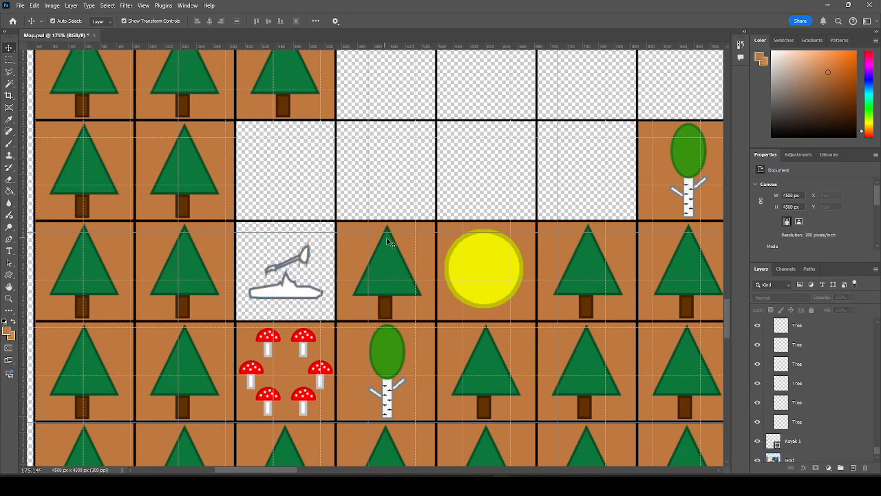
pyautogui.click(298, 296)
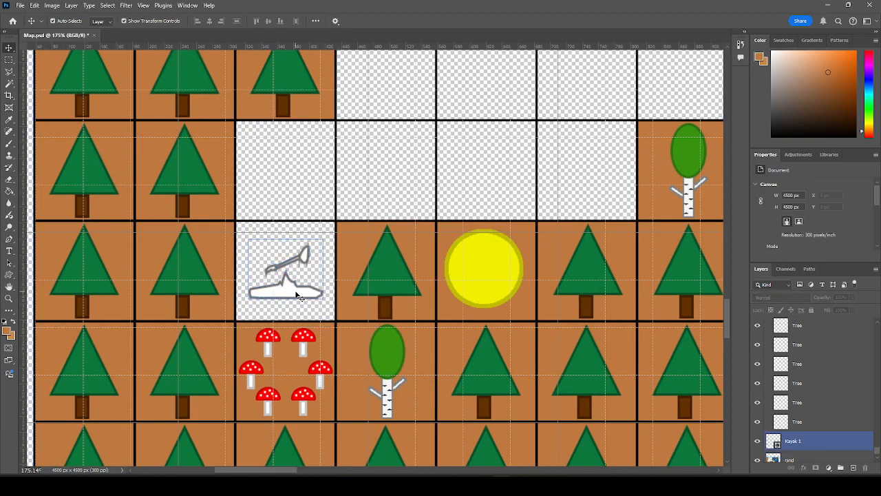
pyautogui.scroll(4, 298, 296)
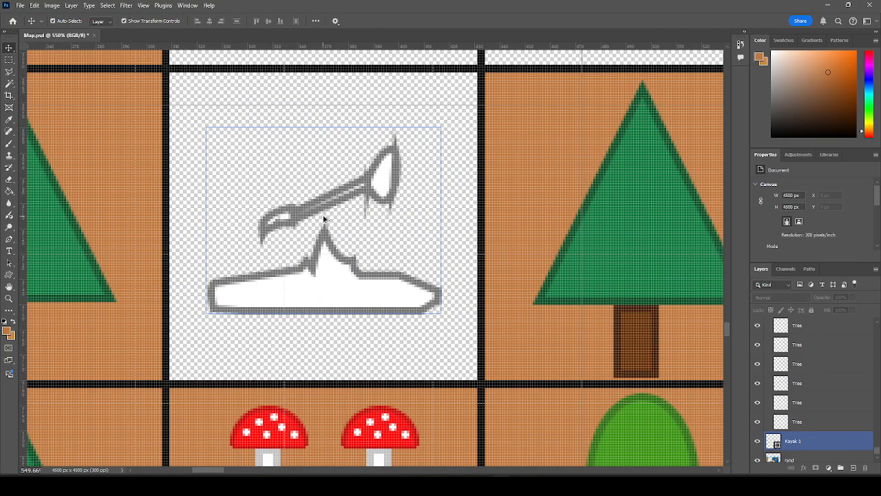
pyautogui.click(324, 219)
pyautogui.scroll(-1, 324, 219)
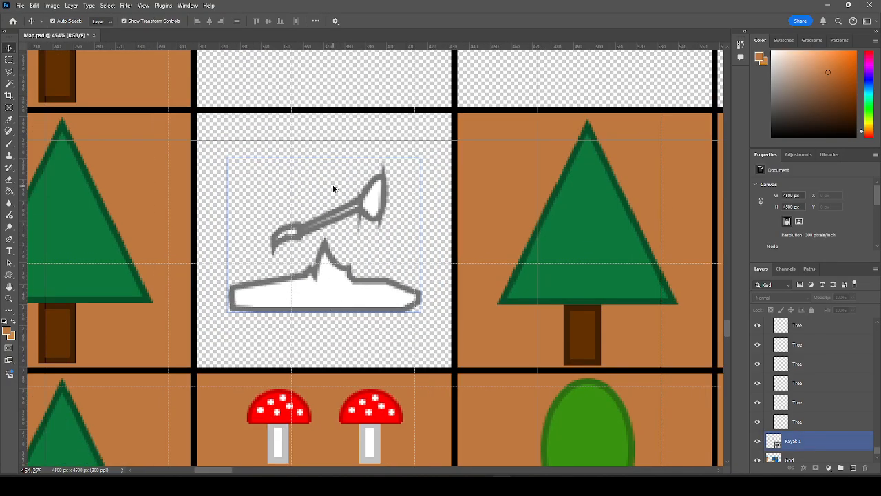
pyautogui.click(323, 262)
pyautogui.click(348, 345)
pyautogui.click(360, 292)
pyautogui.click(357, 300)
pyautogui.scroll(-1, 380, 270)
pyautogui.press('Delete')
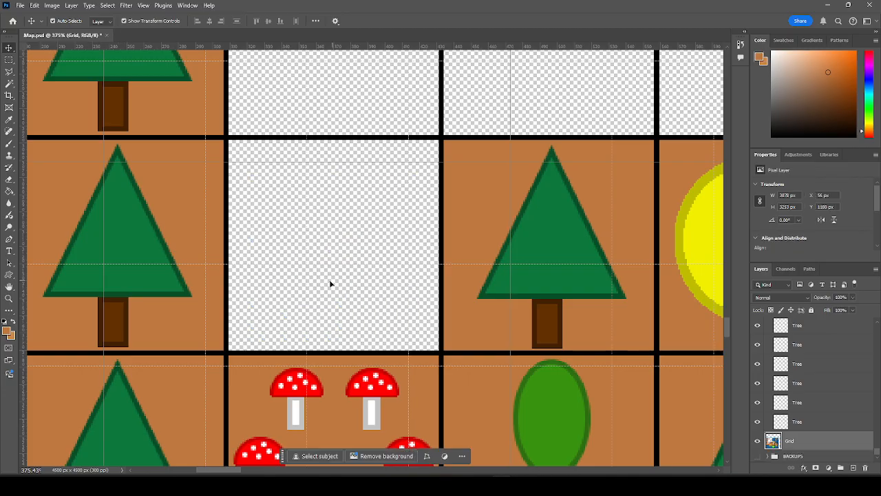
# Set the custom shape's stroke to black and draw a white kayak about 82 × 93 px in the empty tile above the mushroom ring.
pyautogui.click(9, 274)
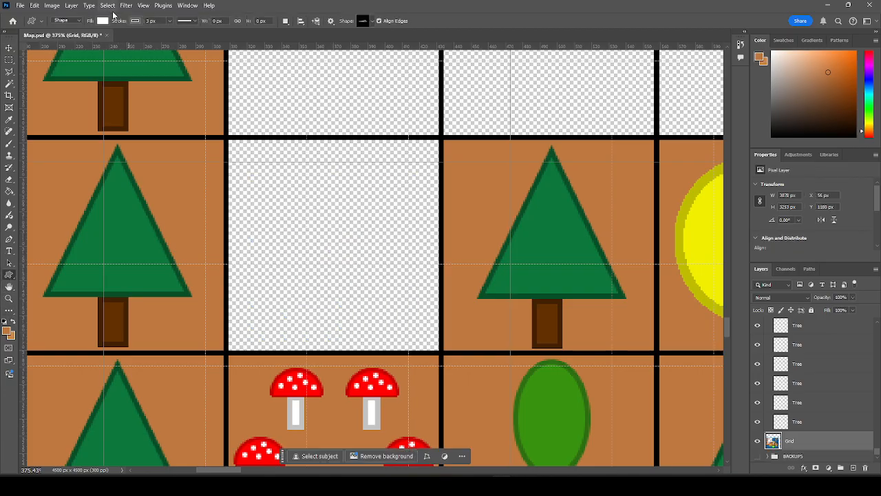
pyautogui.click(136, 23)
pyautogui.click(77, 69)
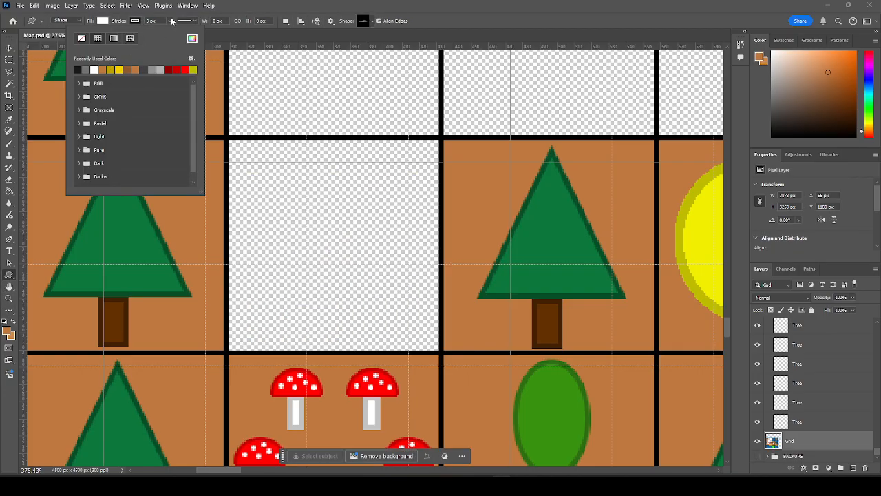
pyautogui.click(247, 7)
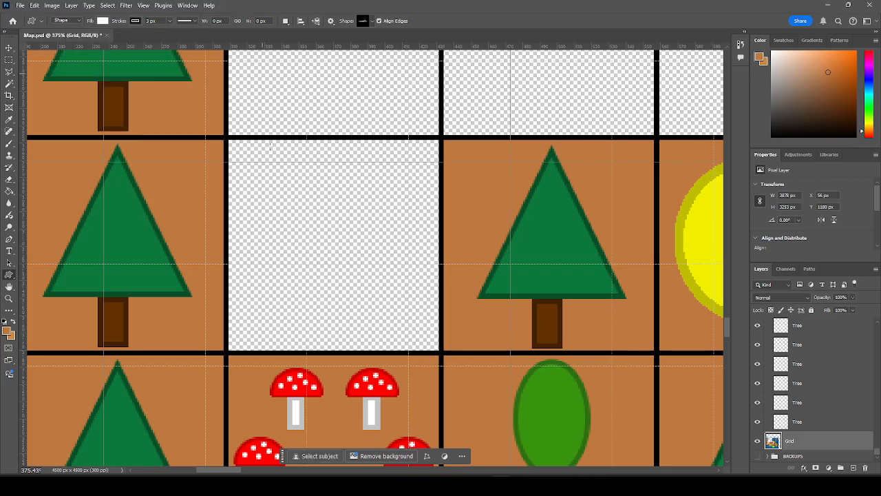
pyautogui.moveTo(281, 190)
pyautogui.mouseDown()
pyautogui.moveTo(349, 282)
pyautogui.moveTo(416, 320)
pyautogui.mouseUp()
pyautogui.press('v')
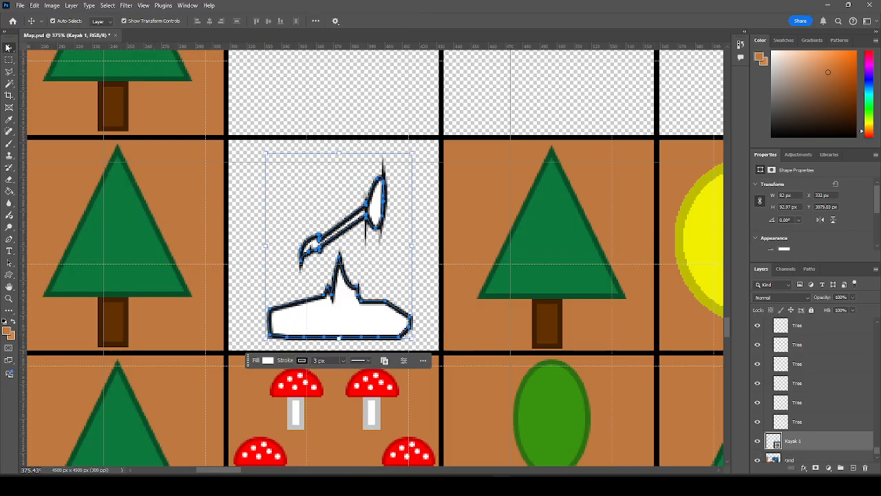
pyautogui.click(380, 96)
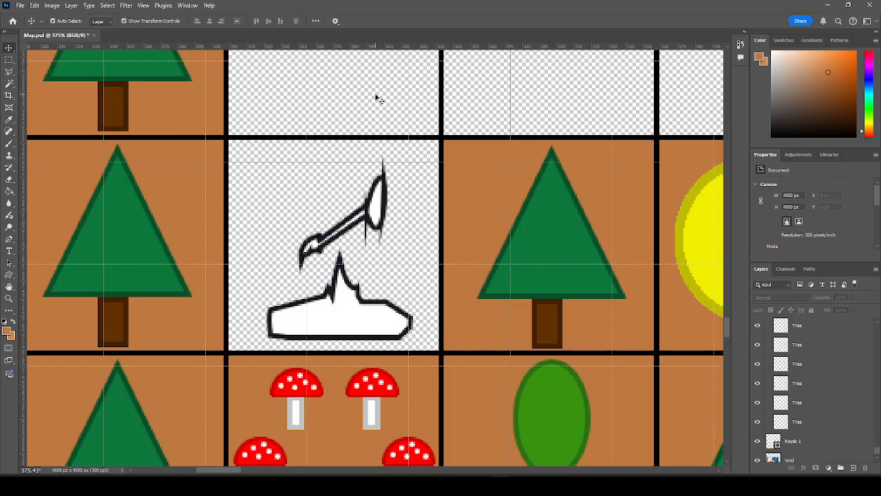
# Rename the Kayak 1 shape layer as Trap.
pyautogui.scroll(-4, 448, 258)
pyautogui.moveTo(380, 301); pyautogui.dragTo(378, 293)
pyautogui.click(402, 131)
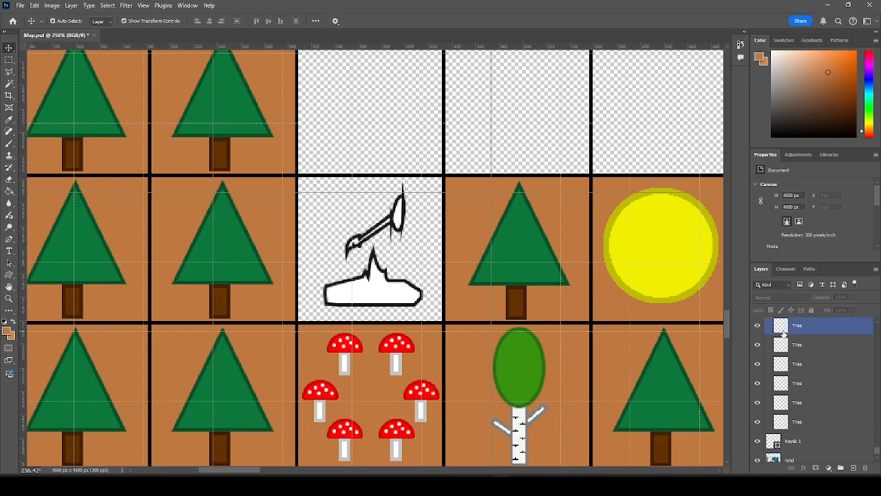
pyautogui.click(795, 441)
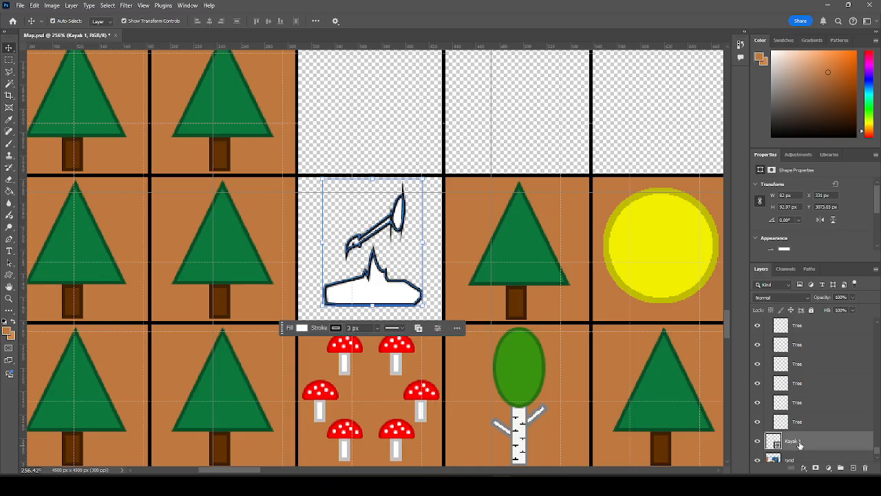
pyautogui.doubleClick(795, 441)
pyautogui.write('Trap')
pyautogui.press('Return')
# Duplicate the Trap layer as a hidden layer named Trap BACKUP and store it in the BACKUPS group.
pyautogui.hotkey('ctrl', 'v')
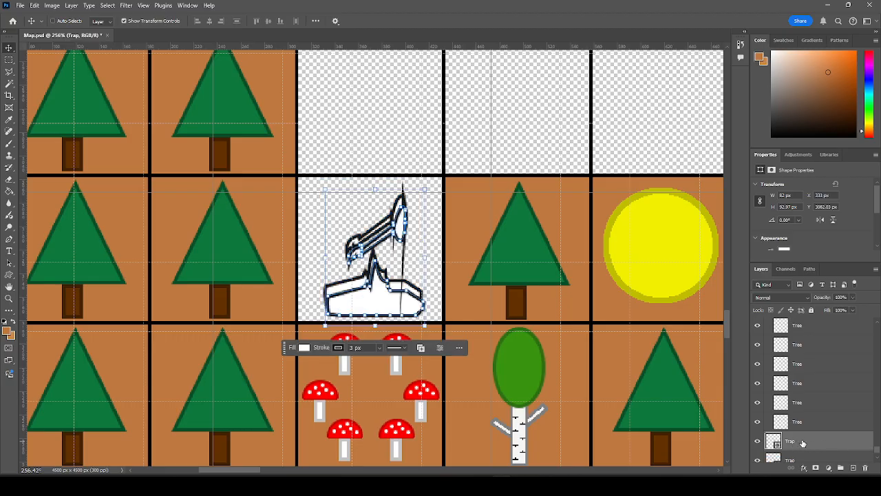
pyautogui.doubleClick(793, 419)
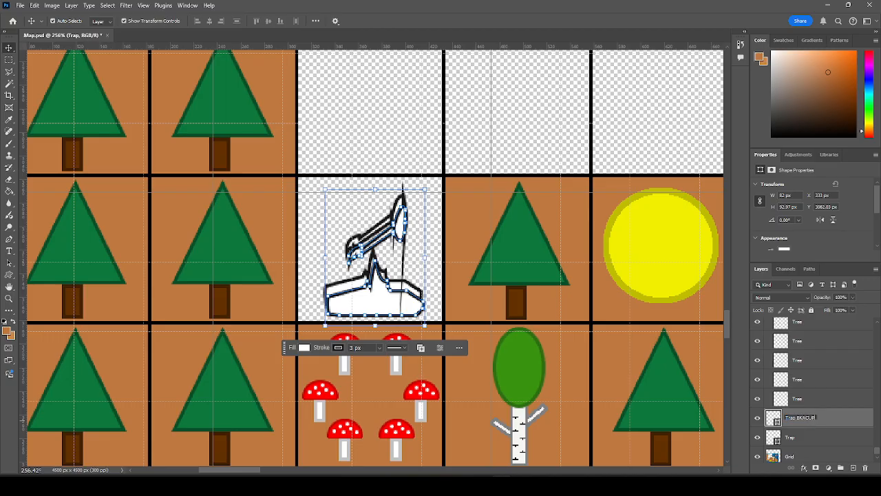
pyautogui.write('BACKUP')
pyautogui.press('Return')
pyautogui.click(757, 418)
pyautogui.scroll(-1, 814, 413)
pyautogui.moveTo(803, 406); pyautogui.dragTo(795, 456)
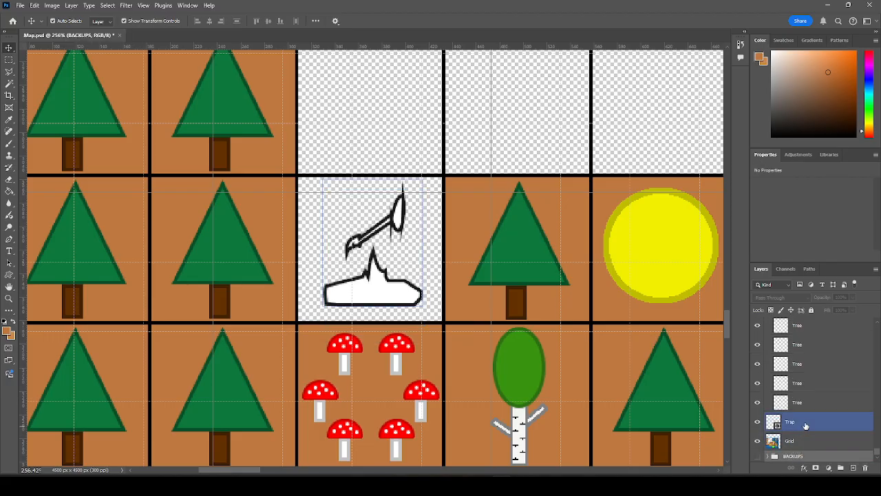
# Create a layer group named Trap containing the Trap layer, and collapse the Tree group.
pyautogui.click(840, 468)
pyautogui.doubleClick(791, 418)
pyautogui.write('Trap')
pyautogui.click(792, 434)
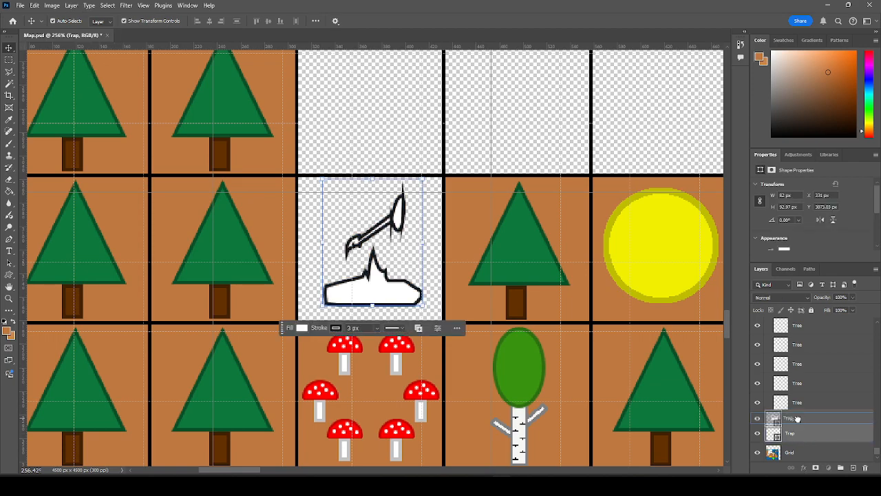
pyautogui.scroll(3, 877, 449)
pyautogui.moveTo(876, 449); pyautogui.dragTo(875, 342)
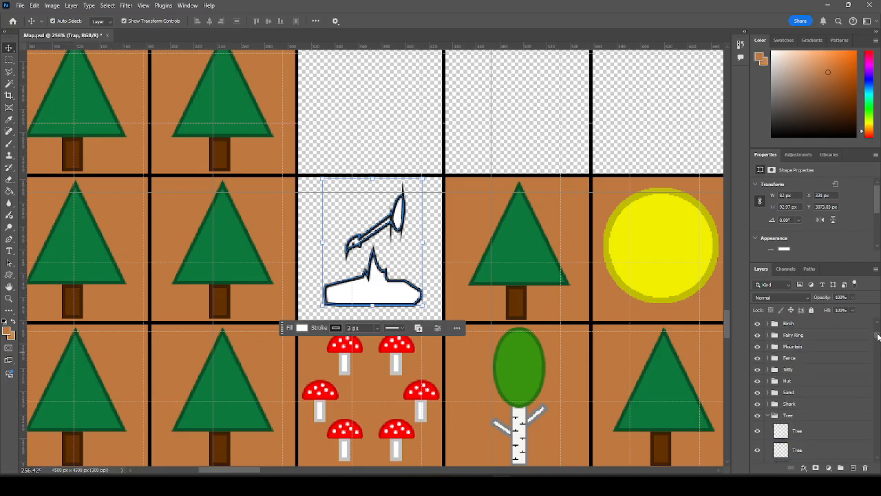
pyautogui.click(769, 387)
pyautogui.click(769, 387)
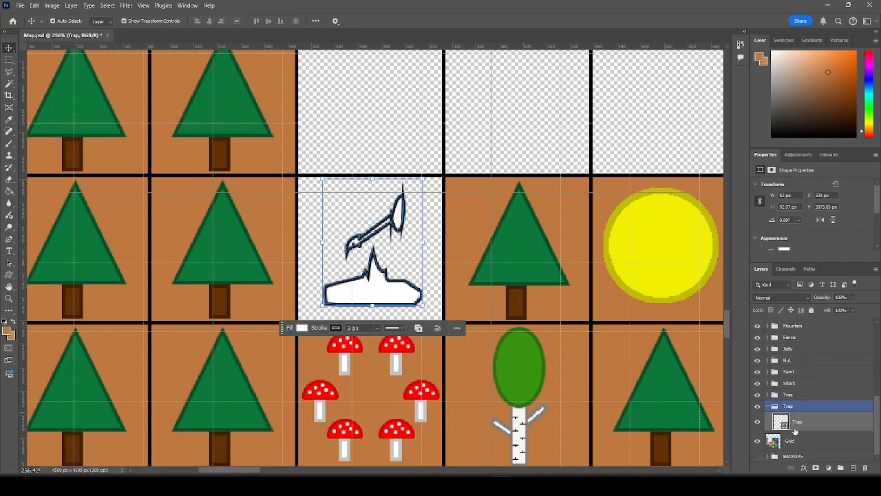
# Move the trap one tile north, into the empty tile two rows above the lower western mushroom ring.
pyautogui.click(795, 442)
pyautogui.click(799, 423)
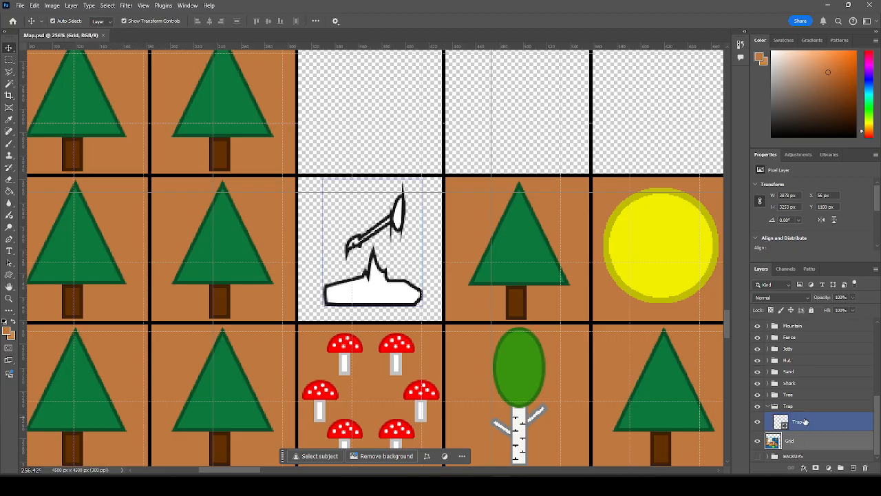
pyautogui.scroll(-3, 456, 245)
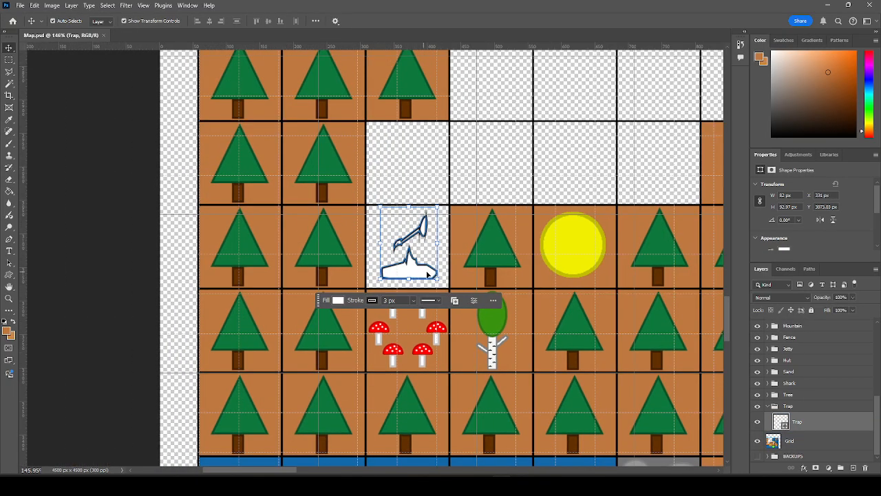
pyautogui.moveTo(410, 267); pyautogui.dragTo(407, 185)
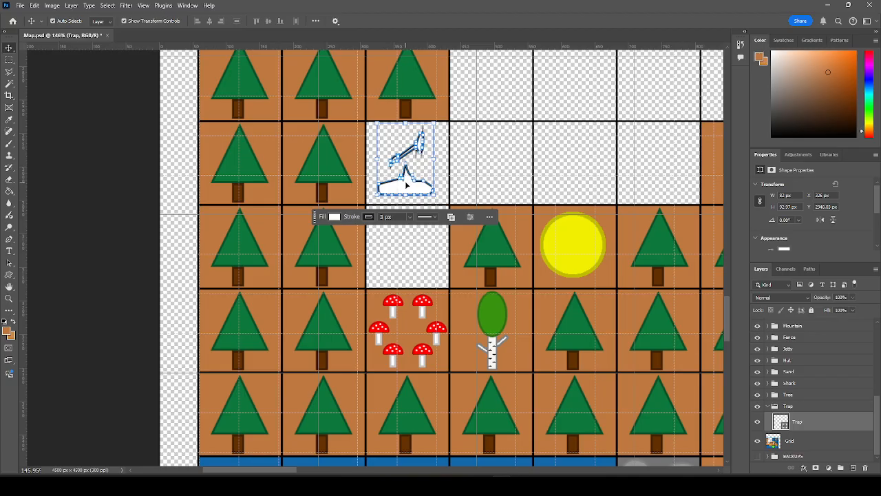
pyautogui.click(110, 181)
pyautogui.click(424, 186)
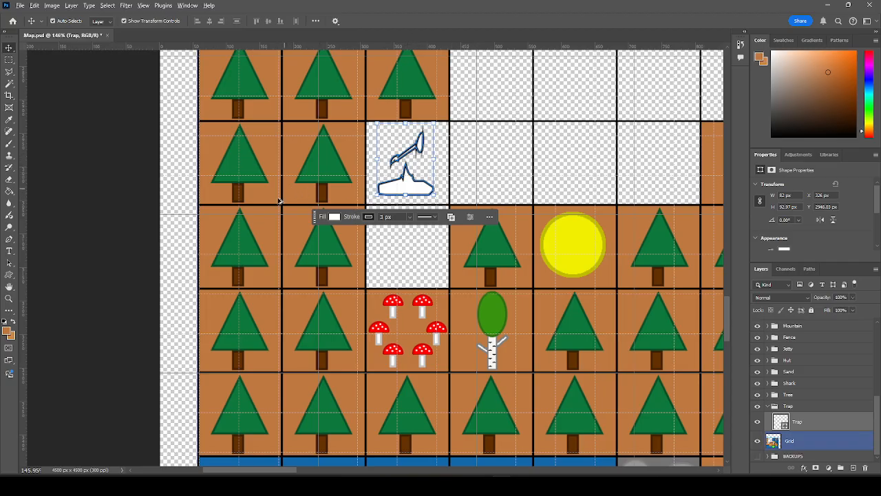
# Duplicate the trap and place the copy in the row of four trees, three tiles east of its easternmost tree.
pyautogui.scroll(-5, 282, 198)
pyautogui.scroll(2, 358, 227)
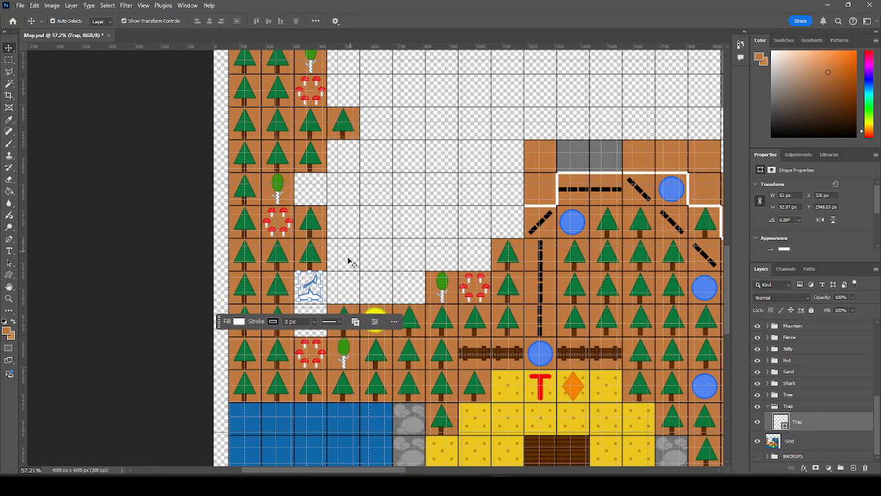
pyautogui.click(336, 289)
pyautogui.click(313, 292)
pyautogui.keyDown('alt'); pyautogui.moveTo(310, 293); pyautogui.dragTo(415, 205); pyautogui.keyUp('alt')
pyautogui.keyDown('alt'); pyautogui.scroll(5, 454, 270); pyautogui.keyUp('alt')
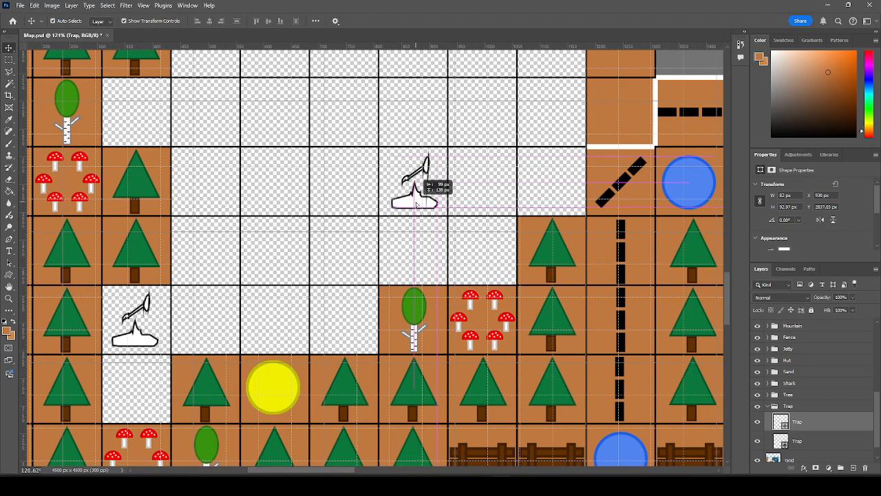
pyautogui.keyDown('alt'); pyautogui.moveTo(415, 204); pyautogui.dragTo(544, 133); pyautogui.keyUp('alt')
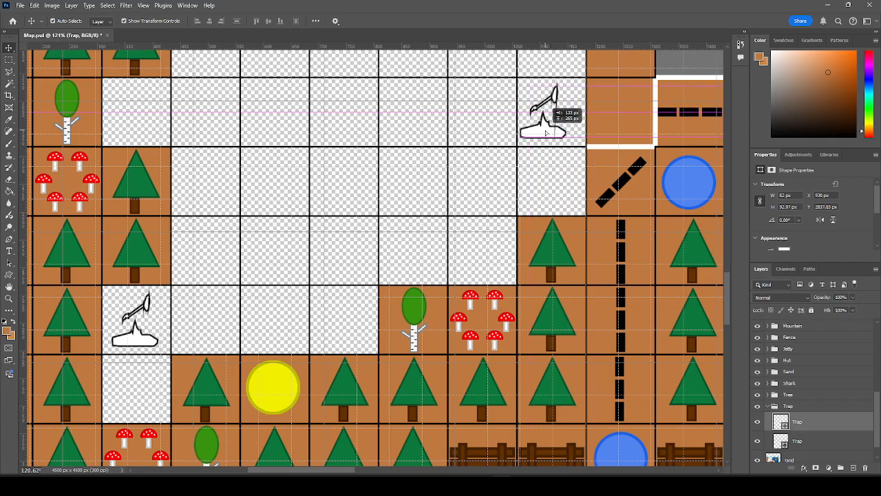
pyautogui.keyDown('alt'); pyautogui.moveTo(544, 133); pyautogui.dragTo(420, 99); pyautogui.keyUp('alt')
pyautogui.scroll(3, 434, 164)
pyautogui.scroll(1, 434, 164)
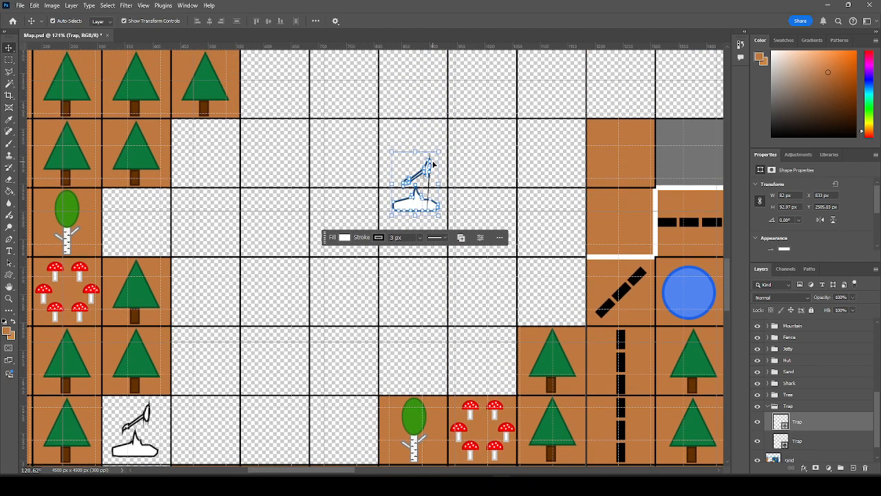
pyautogui.scroll(1, 434, 164)
pyautogui.moveTo(415, 211); pyautogui.dragTo(412, 120)
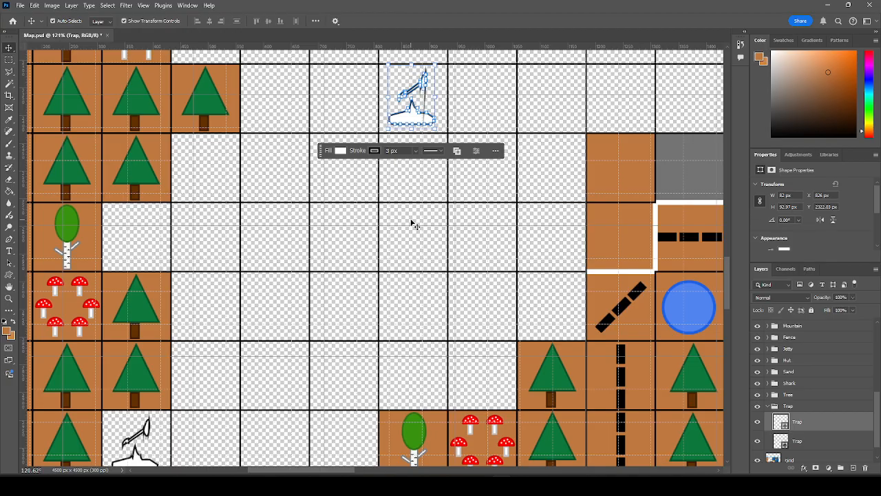
# Examine the empty area between the western forest and the sea around the placed traps.
pyautogui.scroll(-4, 344, 310)
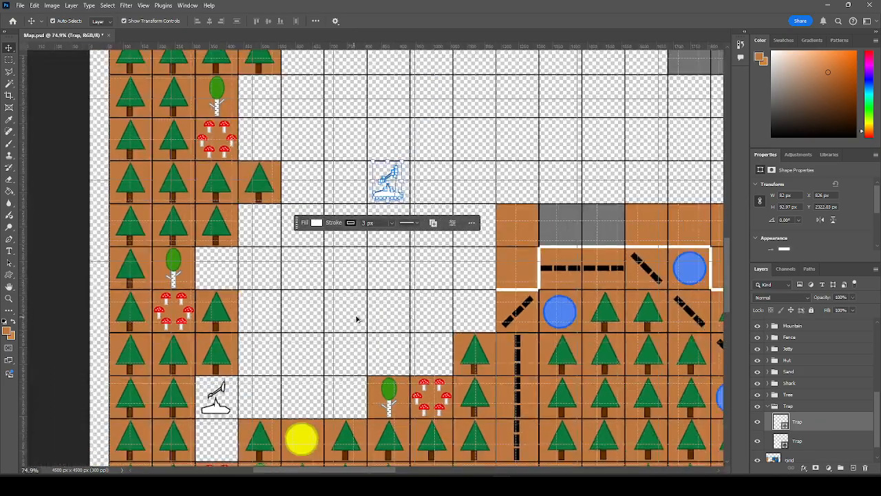
pyautogui.scroll(-2, 385, 206)
pyautogui.scroll(-2, 390, 206)
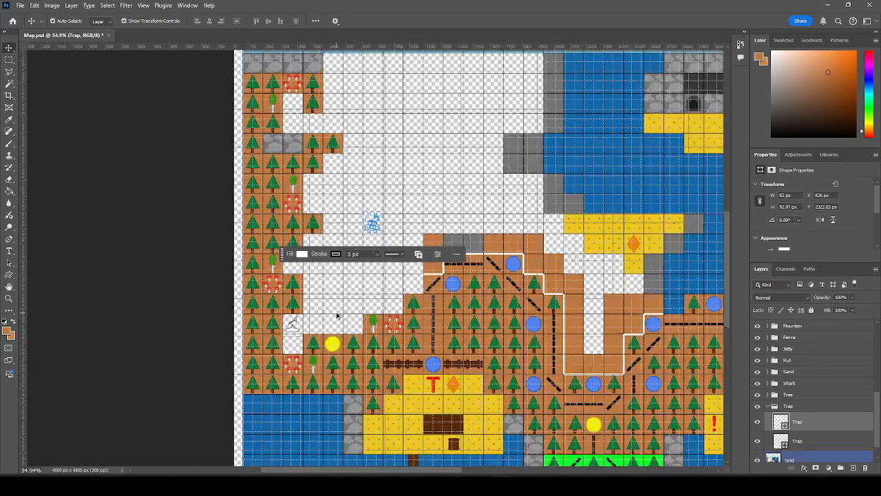
pyautogui.scroll(4, 389, 168)
pyautogui.scroll(-4, 365, 345)
pyautogui.scroll(4, 395, 250)
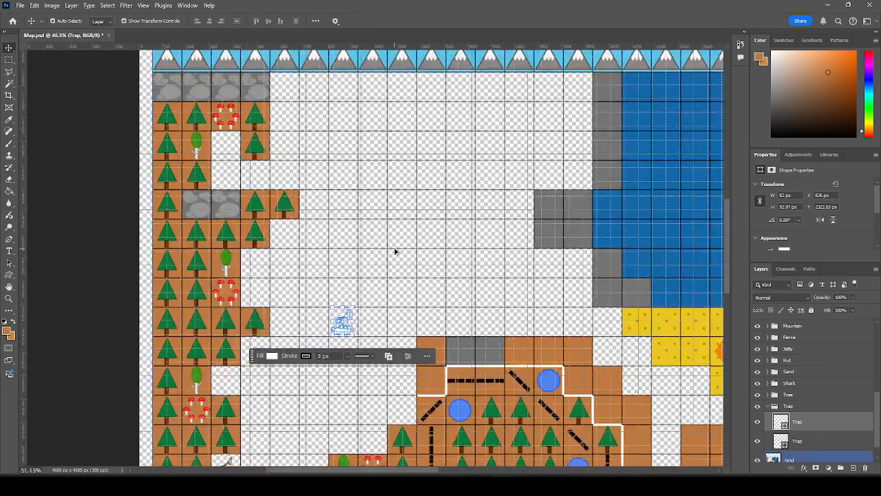
pyautogui.click(80, 193)
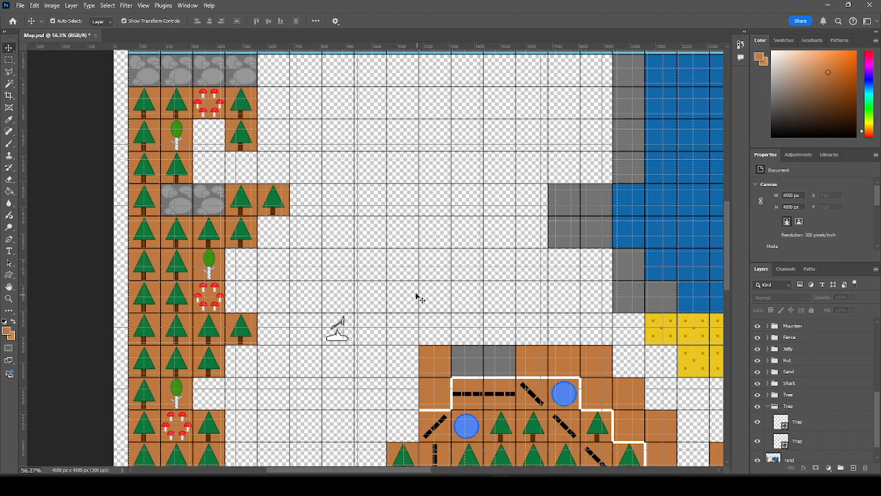
# Duplicate the northern trap and place the copy in the two-rock row, four tiles east of its easternmost tree.
pyautogui.click(344, 334)
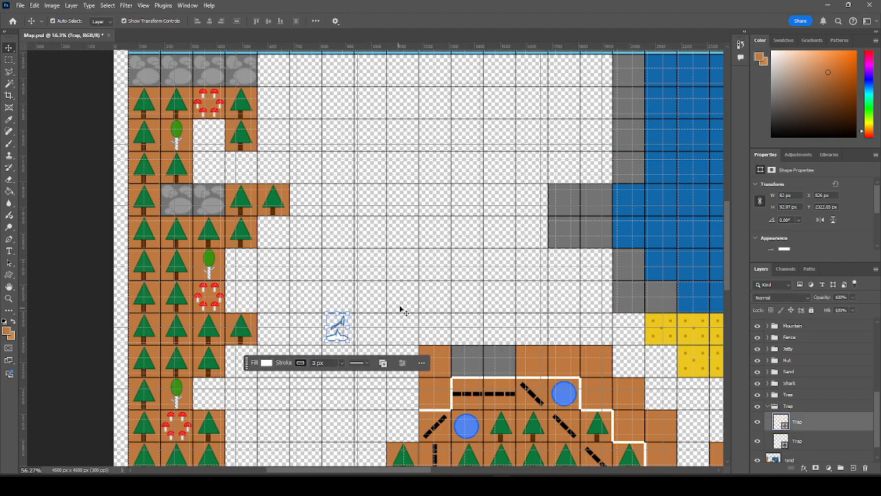
pyautogui.scroll(-2, 396, 295)
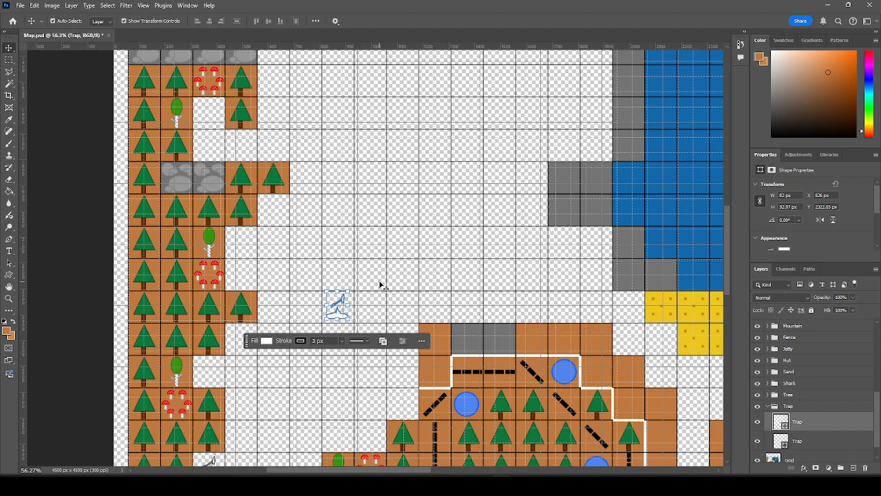
pyautogui.scroll(-1, 380, 286)
pyautogui.scroll(2, 382, 285)
pyautogui.scroll(1, 383, 285)
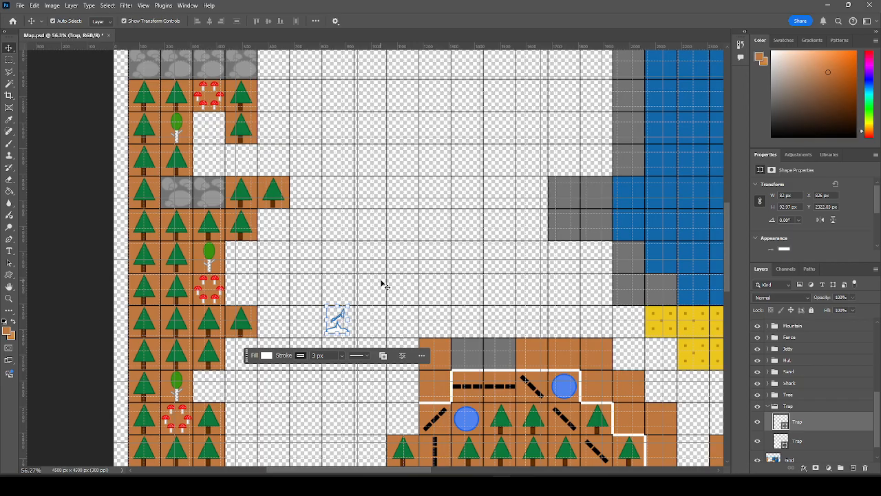
pyautogui.scroll(1, 383, 285)
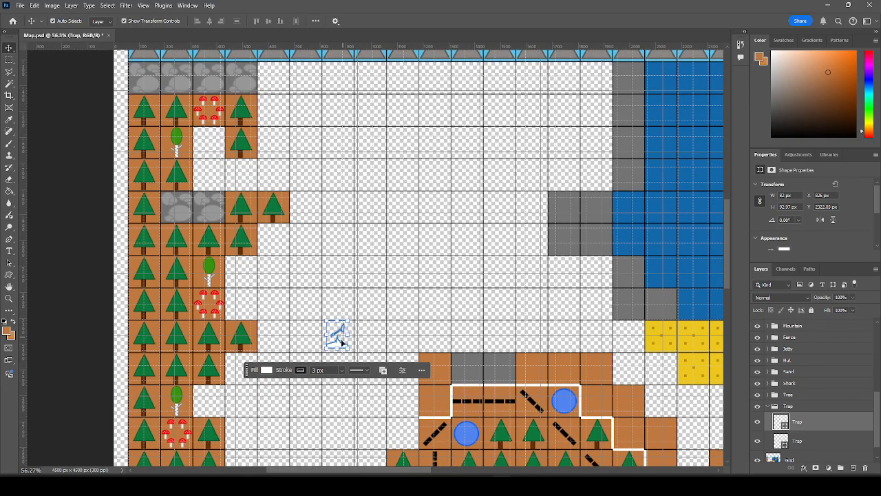
pyautogui.hotkey('ctrl', 'v')
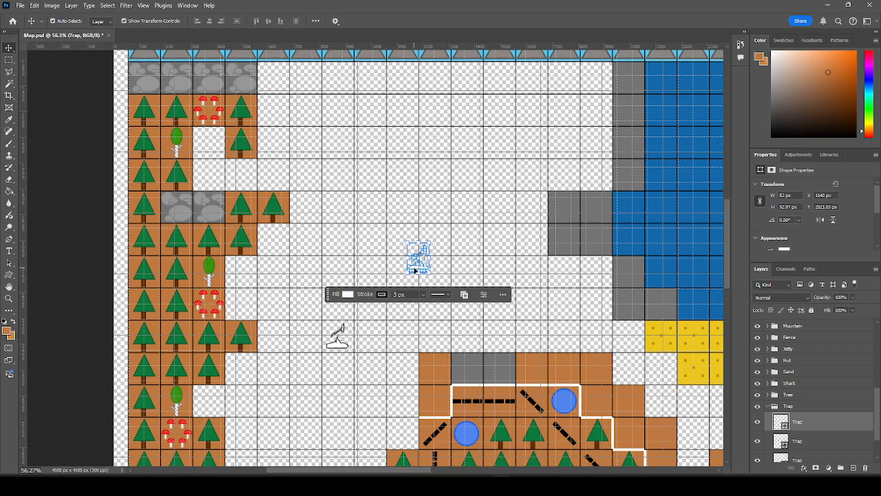
pyautogui.moveTo(413, 269)
pyautogui.mouseDown()
pyautogui.moveTo(413, 281)
pyautogui.moveTo(446, 301)
pyautogui.moveTo(413, 313)
pyautogui.moveTo(339, 311)
pyautogui.moveTo(342, 241)
pyautogui.moveTo(333, 207)
pyautogui.moveTo(398, 208)
pyautogui.moveTo(397, 219)
pyautogui.mouseUp()
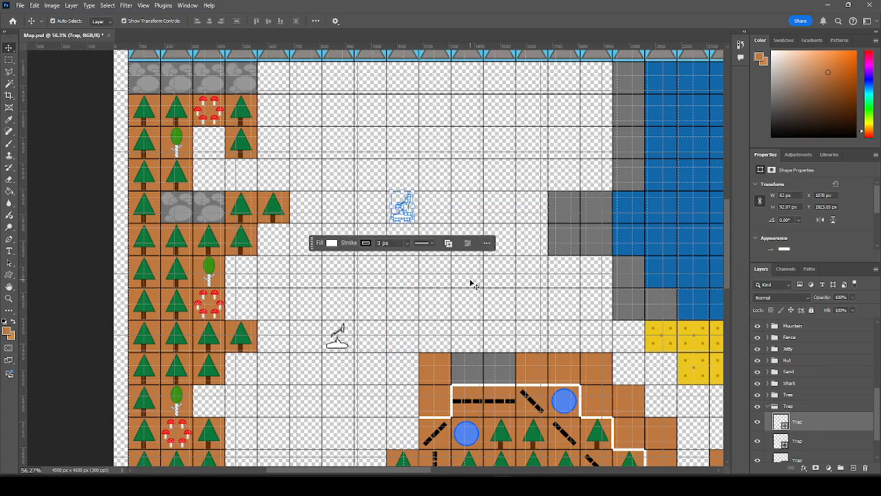
# Place a red Wisp C circle from the green southern area in the tile immediately west of the northernmost trap.
pyautogui.scroll(-3, 319, 204)
pyautogui.scroll(-2, 335, 188)
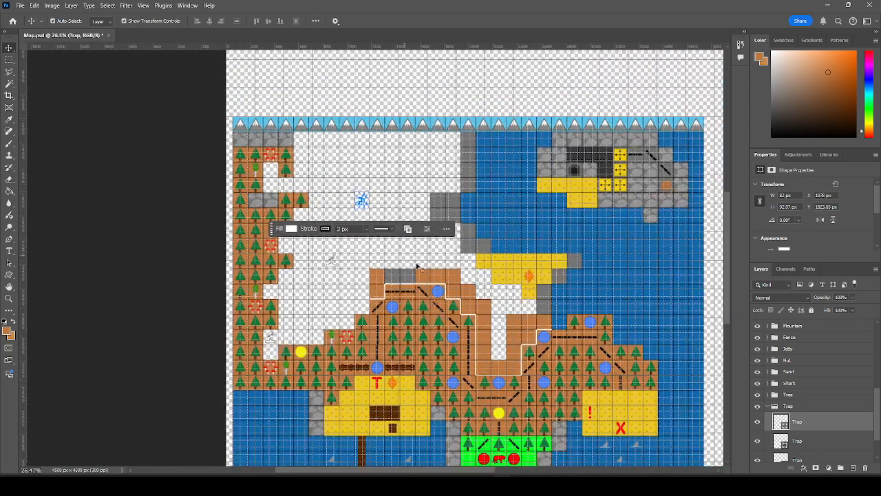
pyautogui.click(490, 461)
pyautogui.moveTo(487, 459); pyautogui.dragTo(477, 259)
pyautogui.scroll(4, 360, 196)
pyautogui.scroll(3, 368, 213)
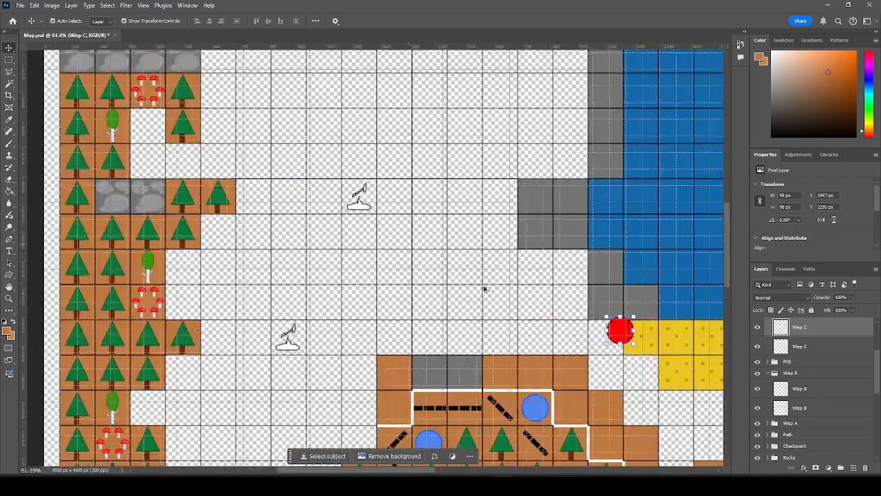
pyautogui.moveTo(621, 333); pyautogui.dragTo(326, 199)
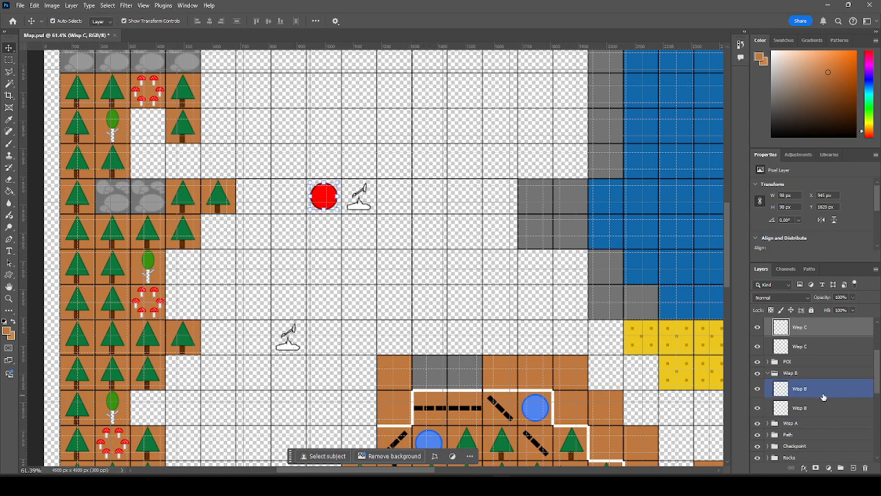
# Duplicate the northern trap and place the copy in the uppermost brown-flanked tile of the narrow empty gap south of the sand.
pyautogui.scroll(2, 828, 389)
pyautogui.moveTo(877, 370); pyautogui.dragTo(877, 449)
pyautogui.click(869, 444)
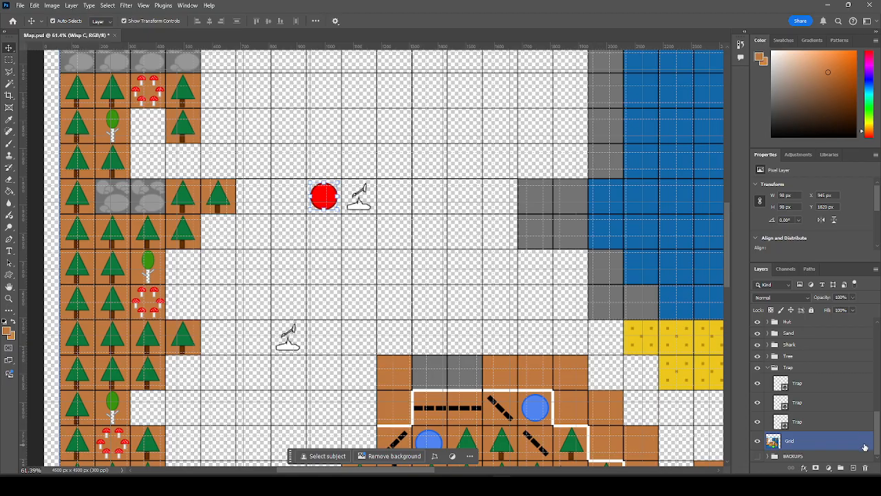
pyautogui.scroll(-5, 162, 158)
pyautogui.scroll(3, 455, 375)
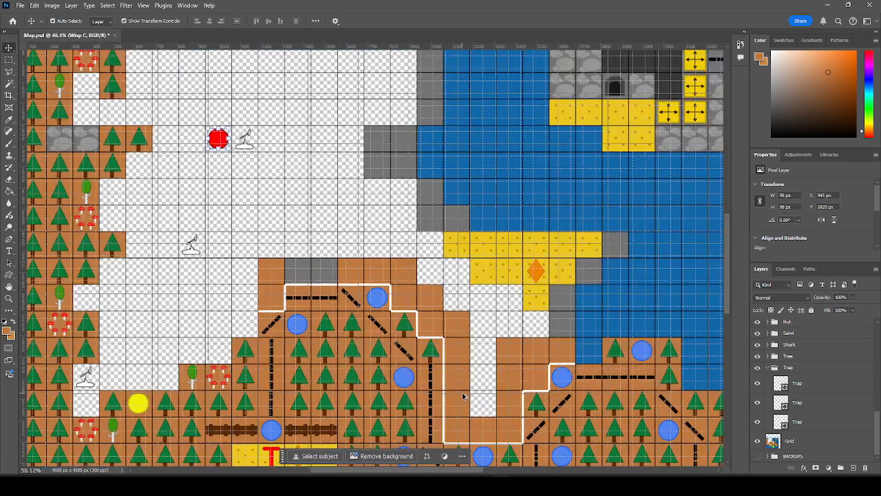
pyautogui.click(224, 115)
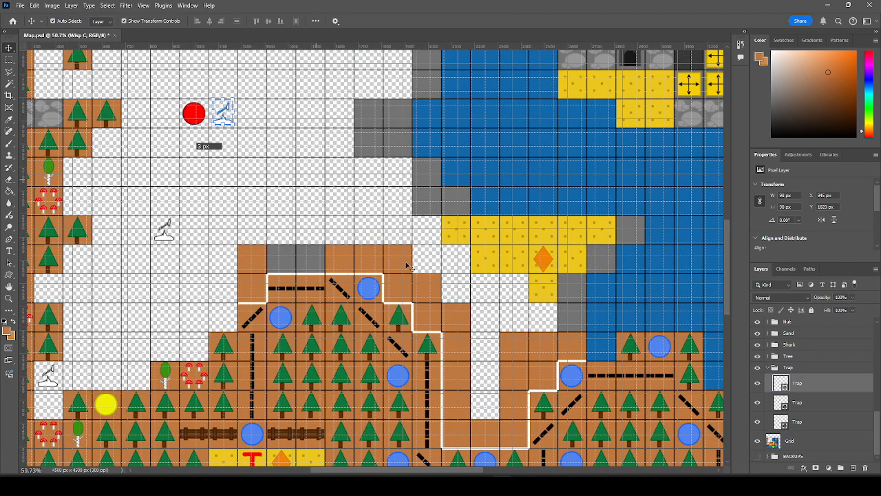
pyautogui.scroll(3, 509, 390)
pyautogui.scroll(1, 510, 390)
pyautogui.hotkey('ctrl', 'v')
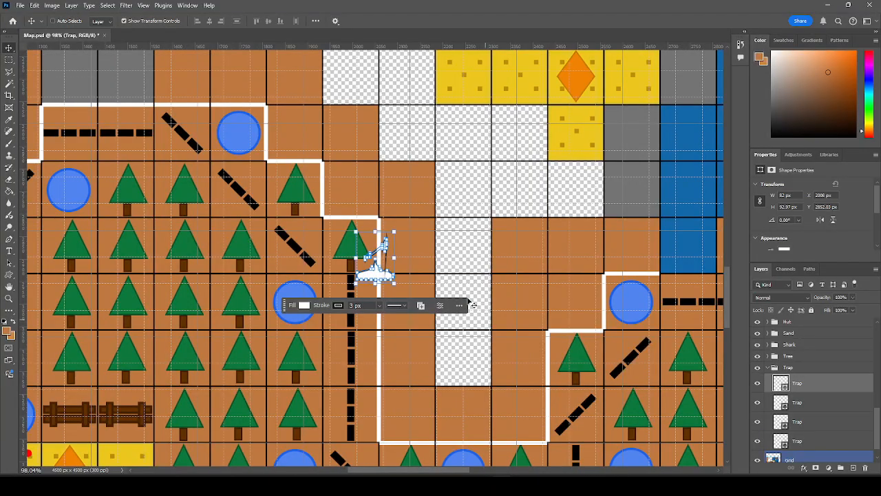
pyautogui.moveTo(376, 274); pyautogui.dragTo(491, 272)
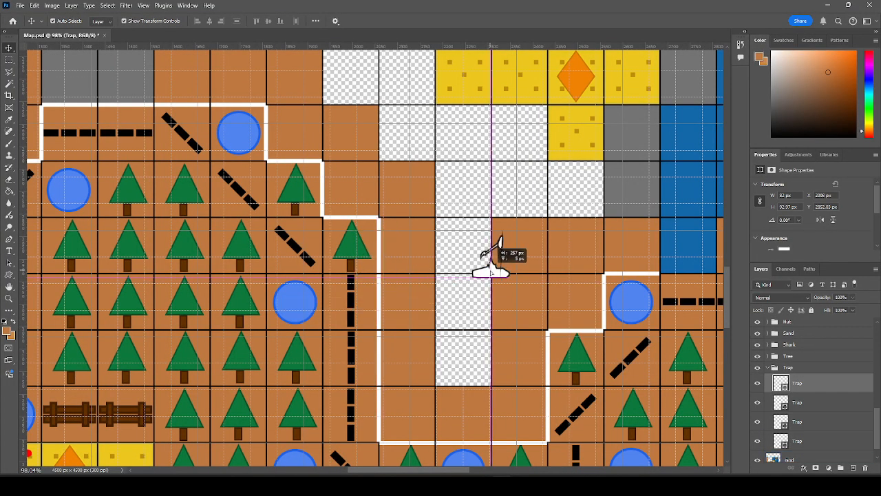
pyautogui.moveTo(500, 237); pyautogui.dragTo(470, 285)
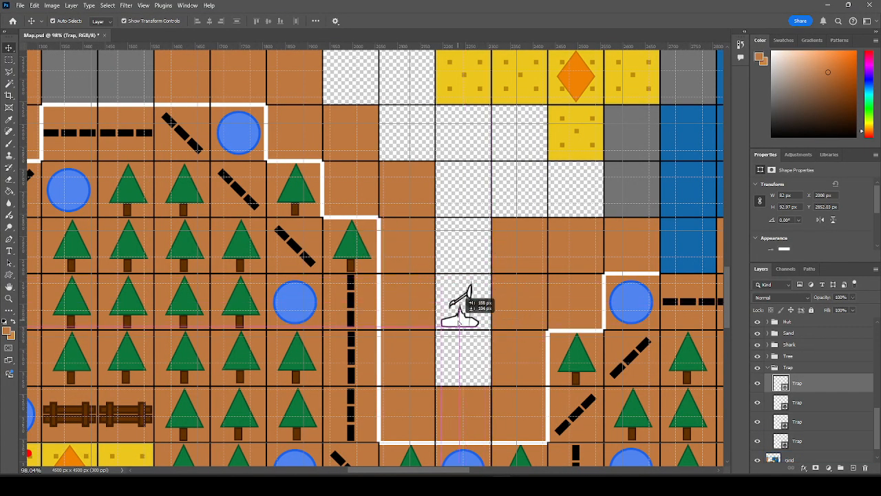
pyautogui.moveTo(459, 320); pyautogui.dragTo(464, 260)
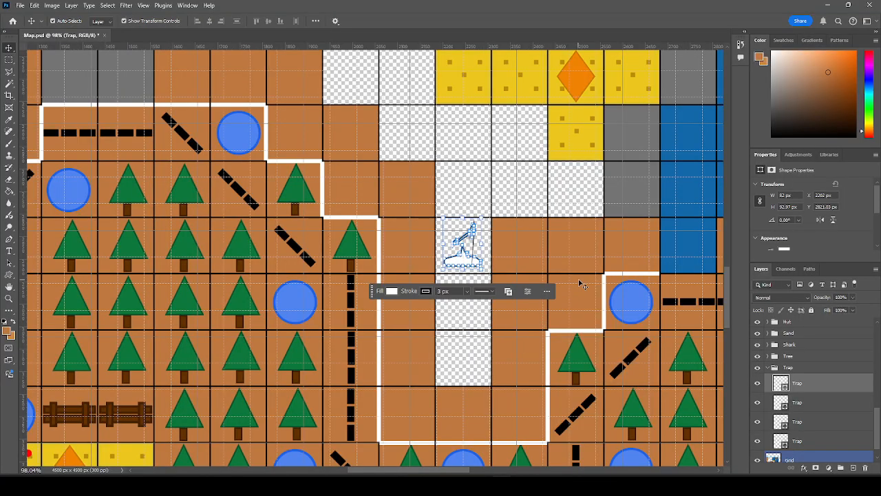
# Place a copy of the red Wisp C in the narrow gap's southernmost tile and move the trap to the tile directly above it.
pyautogui.scroll(-5, 584, 284)
pyautogui.click(322, 112)
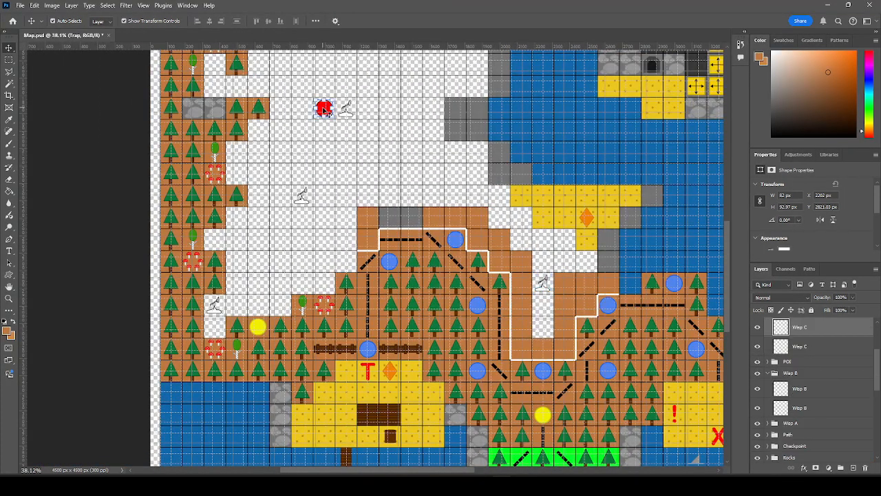
pyautogui.scroll(4, 591, 283)
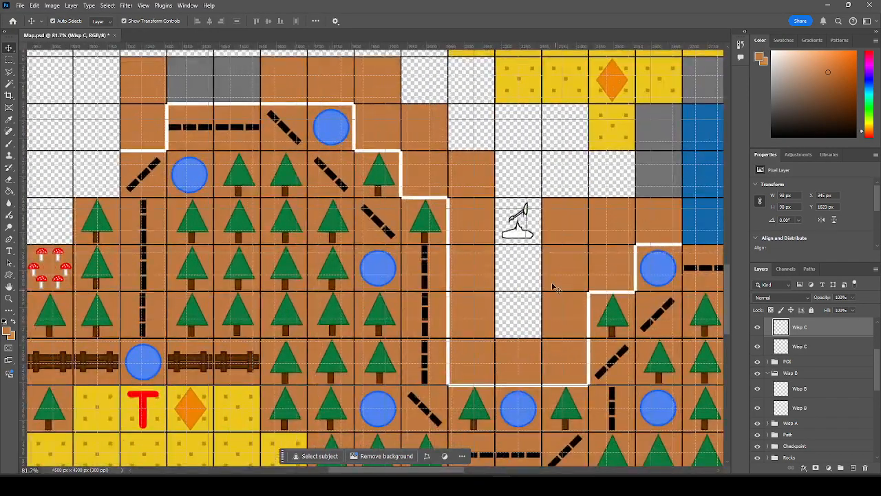
pyautogui.hotkey('ctrl', 'v')
pyautogui.moveTo(370, 262); pyautogui.dragTo(514, 322)
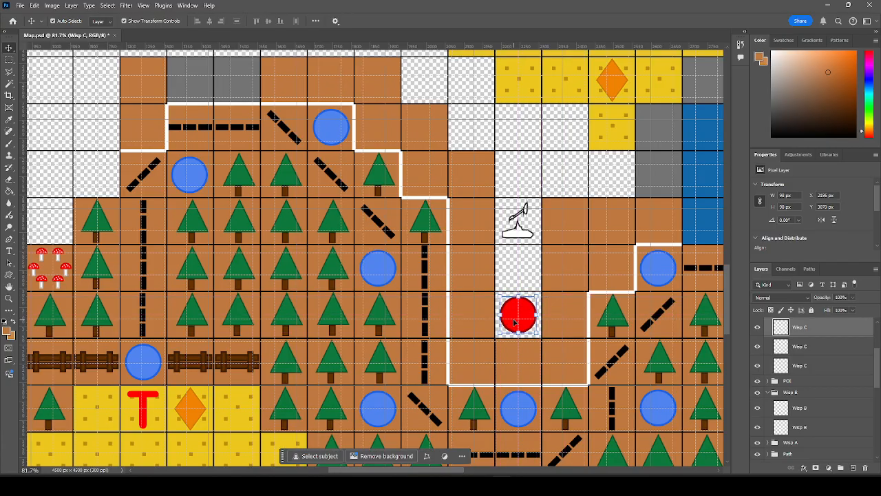
pyautogui.click(522, 237)
pyautogui.moveTo(519, 250); pyautogui.dragTo(517, 275)
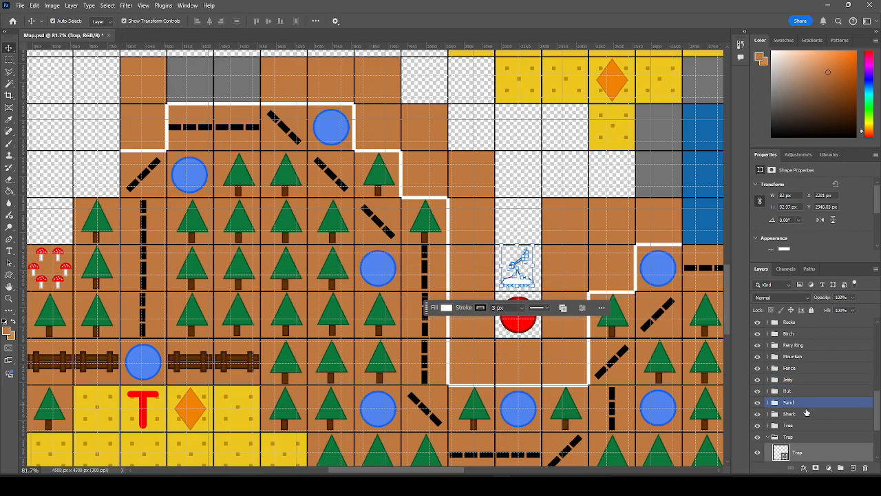
# Deselect the trap and save the map document.
pyautogui.scroll(-2, 811, 406)
pyautogui.click(667, 344)
pyautogui.scroll(-5, 546, 289)
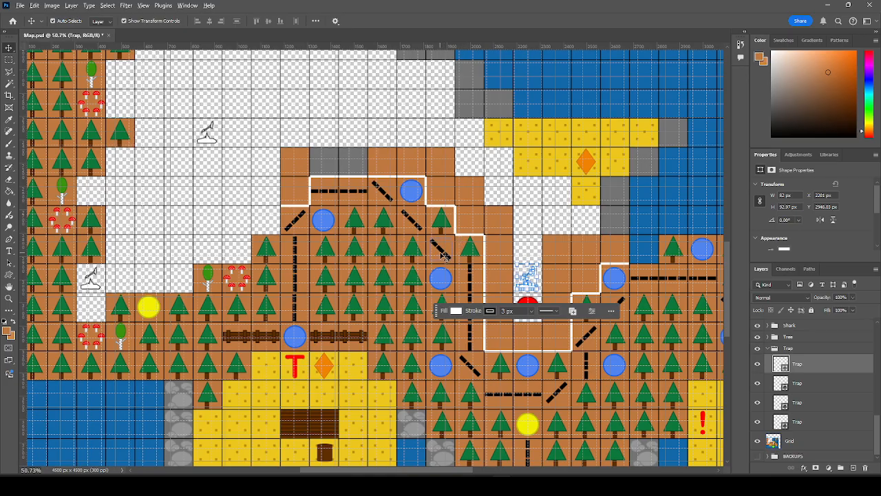
pyautogui.scroll(-2, 443, 257)
pyautogui.click(69, 166)
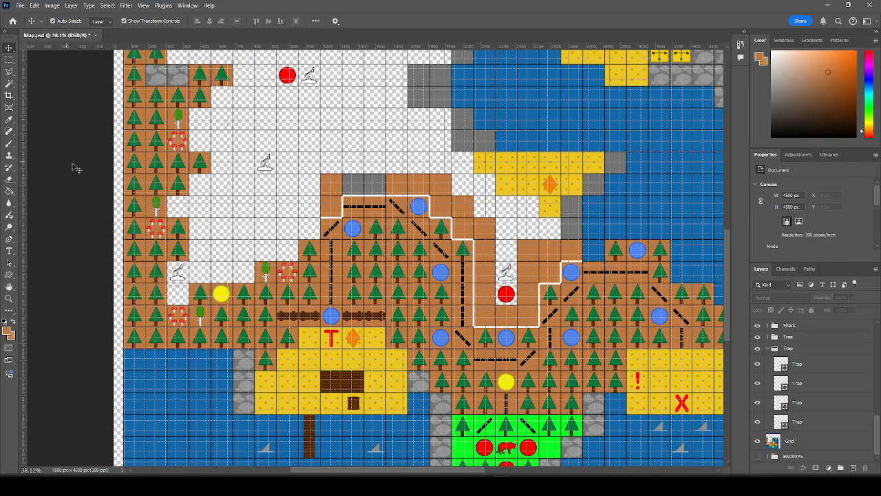
pyautogui.hotkey('ctrl', 's')
# Duplicate the yellow Wisp B from the southwestern forest and place the copy immediately east of the trap in the four-tree row.
pyautogui.scroll(1, 222, 294)
pyautogui.moveTo(224, 317); pyautogui.dragTo(318, 180)
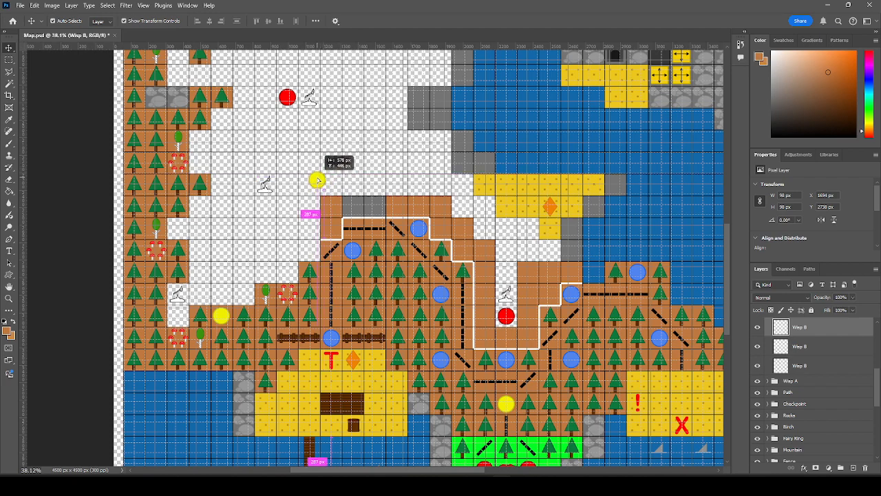
pyautogui.moveTo(318, 180); pyautogui.dragTo(289, 186)
pyautogui.click(86, 192)
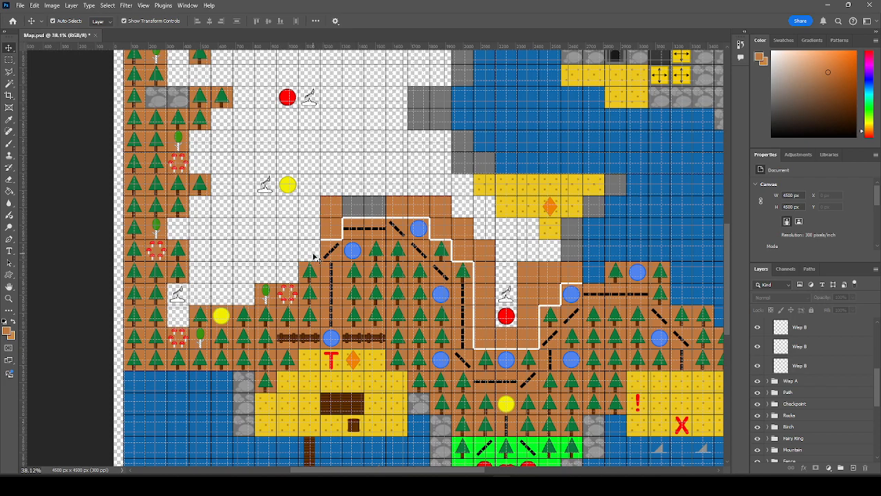
# Duplicate the new yellow wisp into the empty tile west of the diagonal path and put a copy of the red T on it.
pyautogui.click(287, 185)
pyautogui.moveTo(289, 187); pyautogui.dragTo(310, 251)
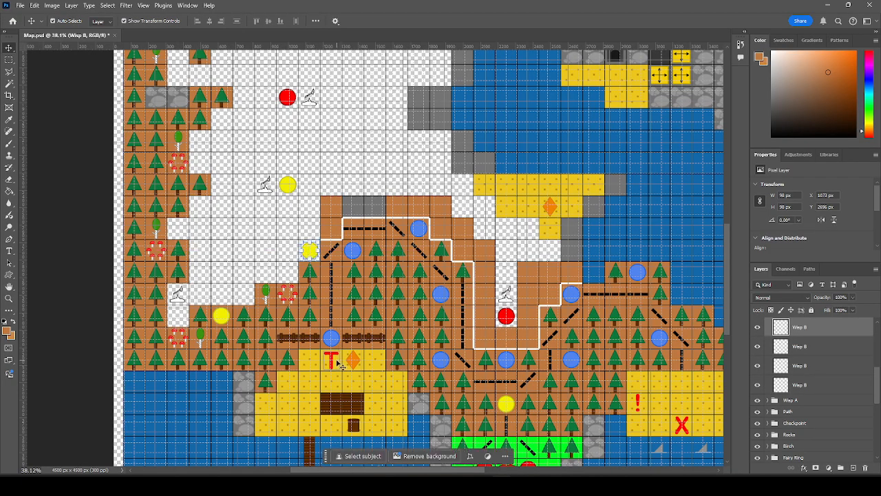
pyautogui.click(335, 360)
pyautogui.moveTo(337, 363); pyautogui.dragTo(309, 253)
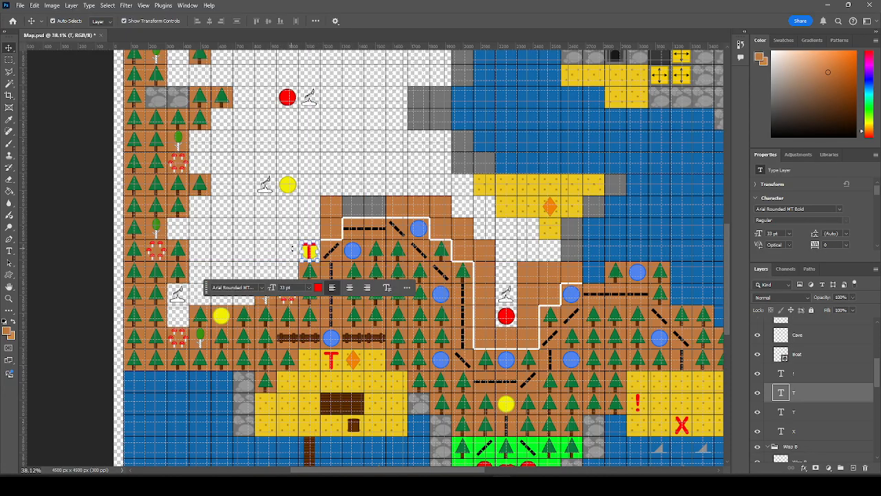
# Scale the copied red T down to 15.92 pt and centre it inside the yellow wisp.
pyautogui.scroll(5, 296, 248)
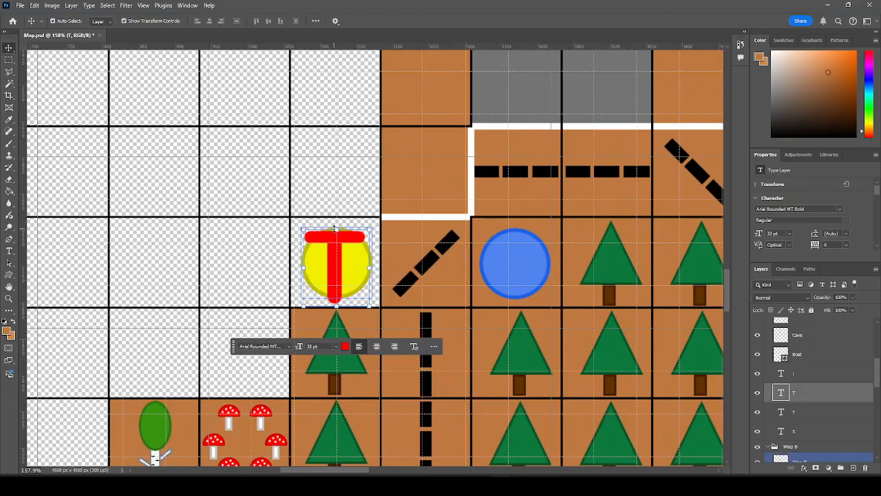
pyautogui.moveTo(334, 229); pyautogui.dragTo(337, 245)
pyautogui.moveTo(338, 243)
pyautogui.mouseDown()
pyautogui.moveTo(337, 209)
pyautogui.moveTo(342, 255)
pyautogui.mouseUp()
pyautogui.scroll(-4, 262, 213)
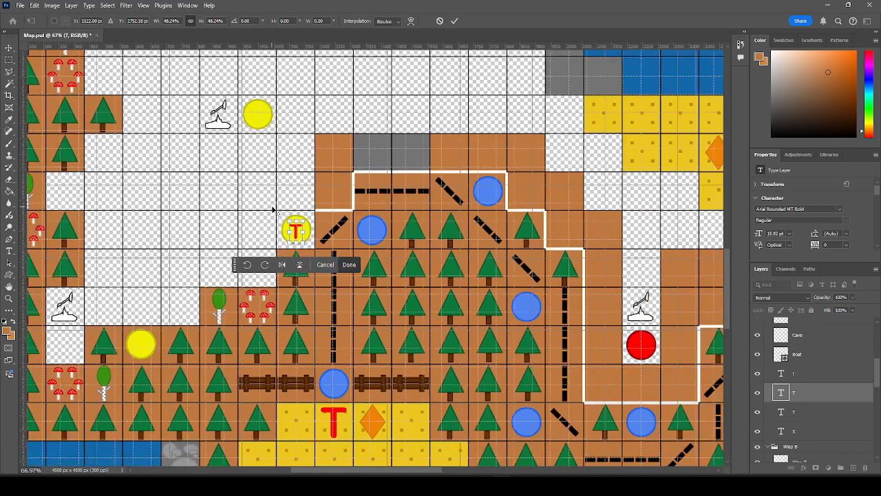
pyautogui.scroll(-2, 533, 181)
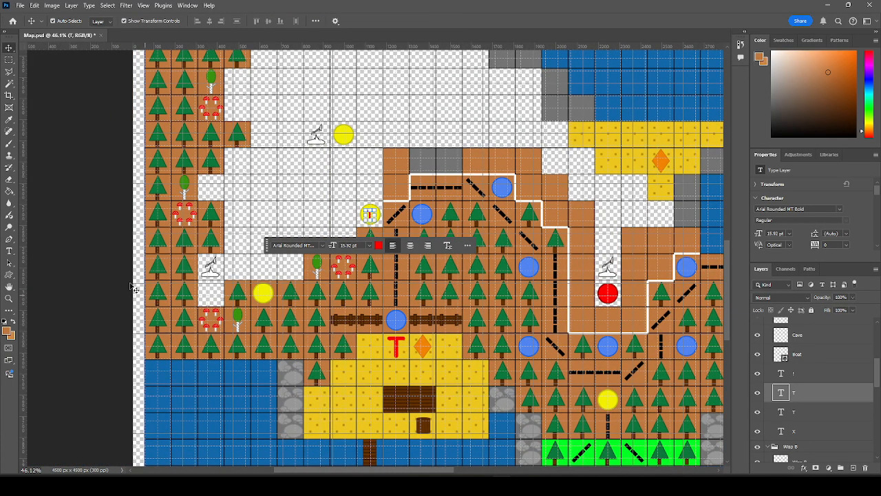
pyautogui.click(95, 254)
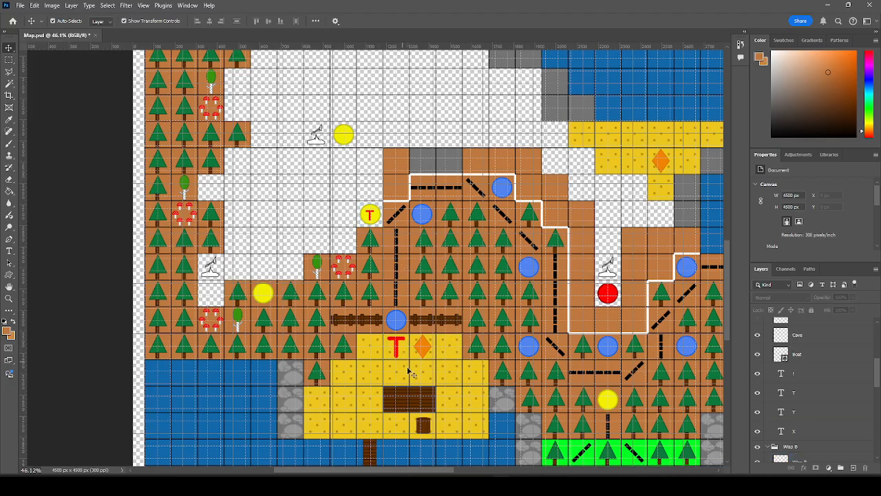
pyautogui.click(409, 352)
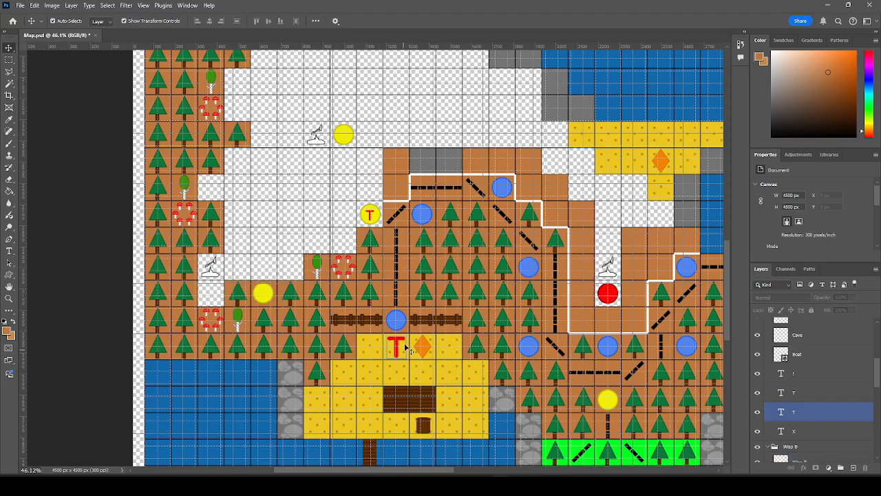
pyautogui.click(372, 215)
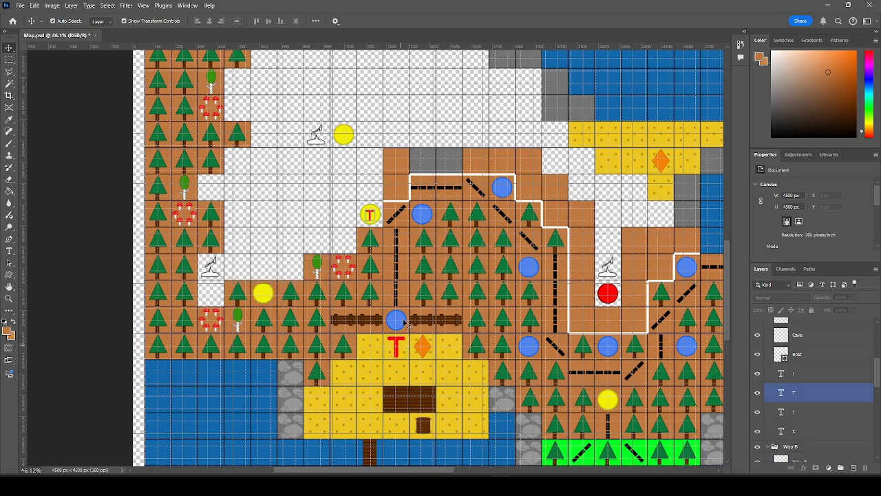
pyautogui.click(385, 322)
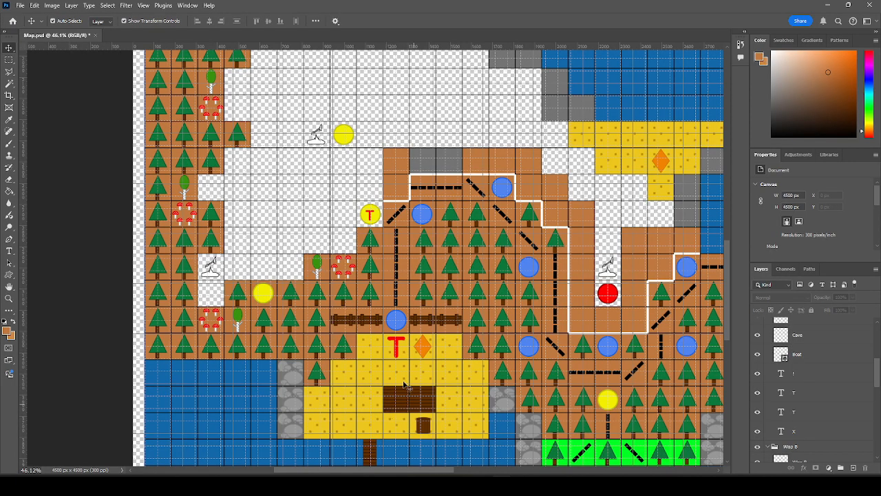
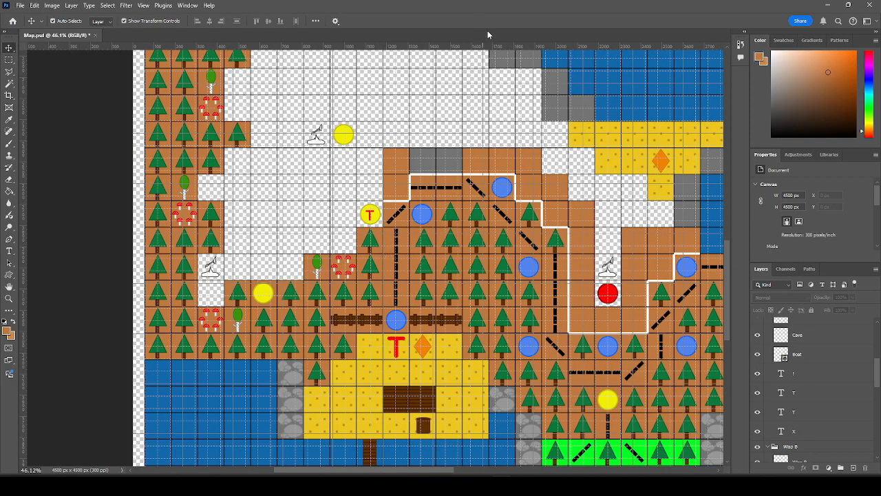
# Duplicate the pair of rocks from the western forest onto the two grey tiles just north of the white-bordered path.
pyautogui.scroll(4, 463, 279)
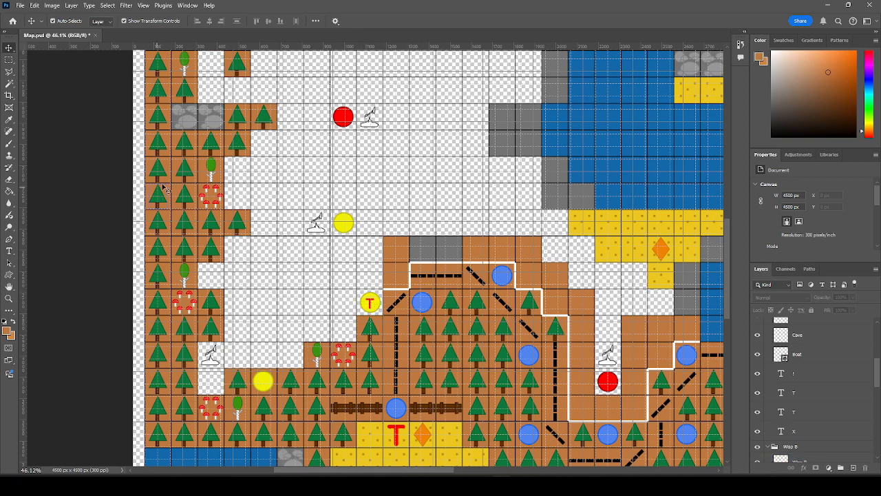
pyautogui.click(190, 122)
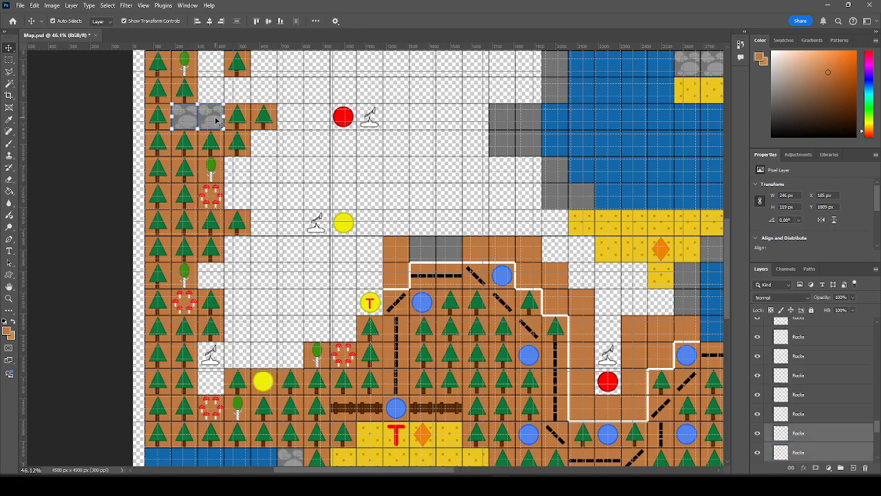
pyautogui.moveTo(240, 141); pyautogui.dragTo(447, 248)
pyautogui.scroll(5, 454, 251)
pyautogui.scroll(3, 455, 260)
pyautogui.scroll(-5, 444, 244)
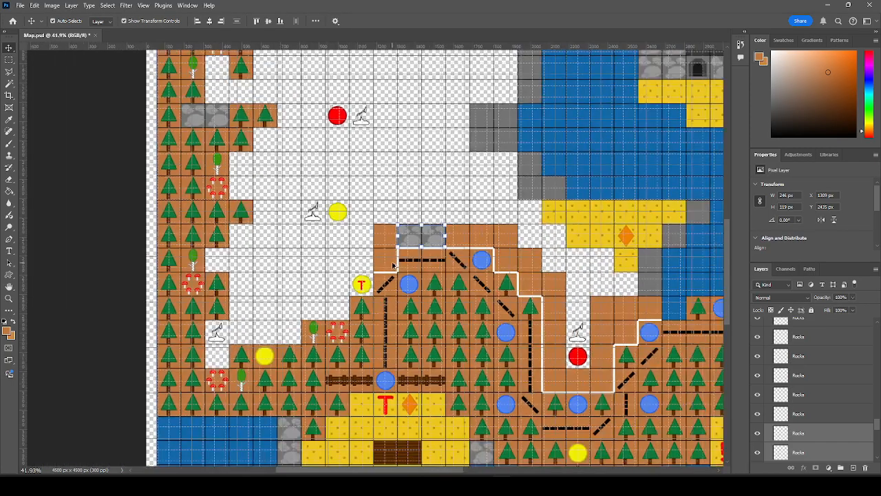
# Copy a diagonal run of four trees onto the brown cells just outside the white border, beginning above the upper blue circle.
pyautogui.click(141, 223)
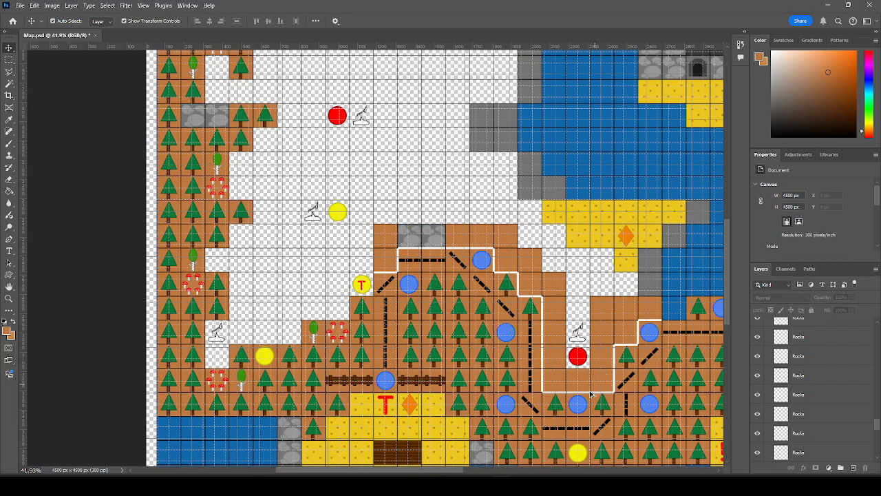
pyautogui.scroll(2, 590, 379)
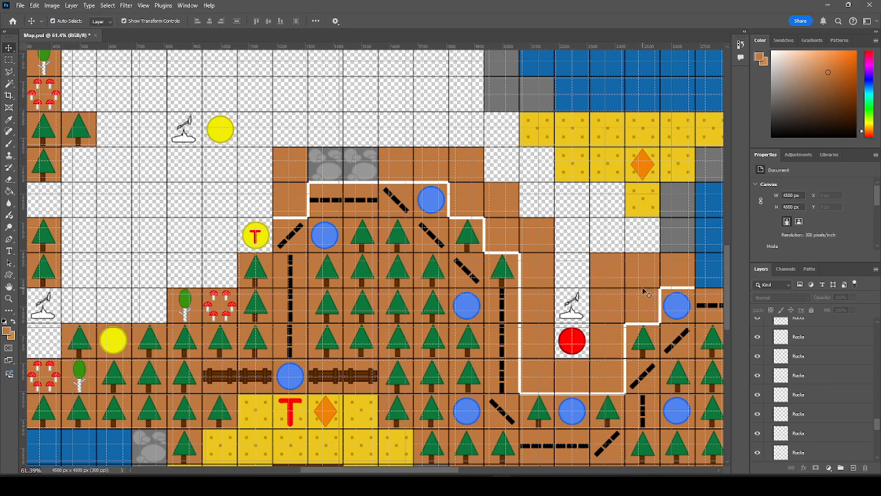
pyautogui.scroll(-2, 641, 306)
pyautogui.hscroll(4, 585, 276)
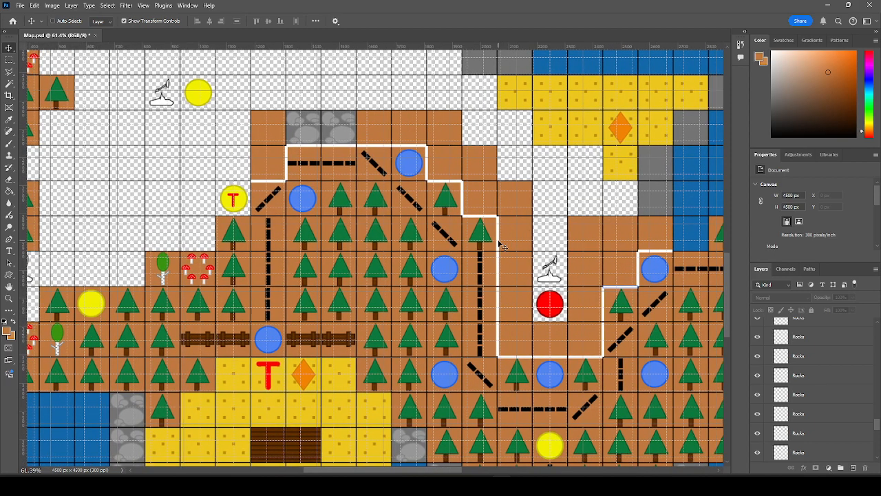
pyautogui.hscroll(1, 503, 237)
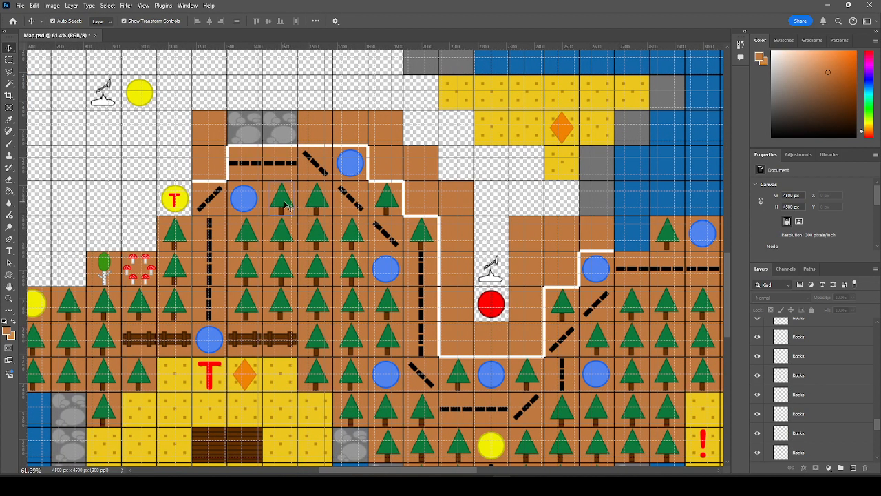
pyautogui.moveTo(285, 206); pyautogui.dragTo(354, 271)
pyautogui.keyDown('shift'); pyautogui.click(388, 298); pyautogui.keyUp('shift')
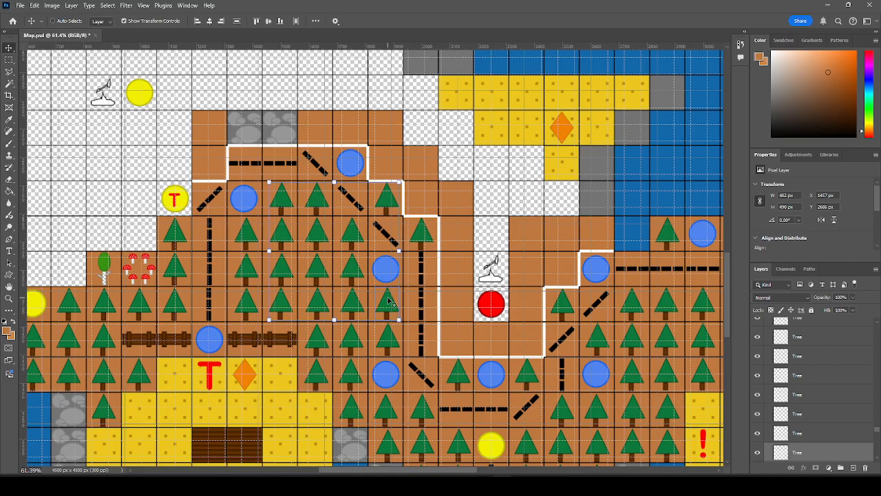
pyautogui.moveTo(329, 214); pyautogui.dragTo(390, 161)
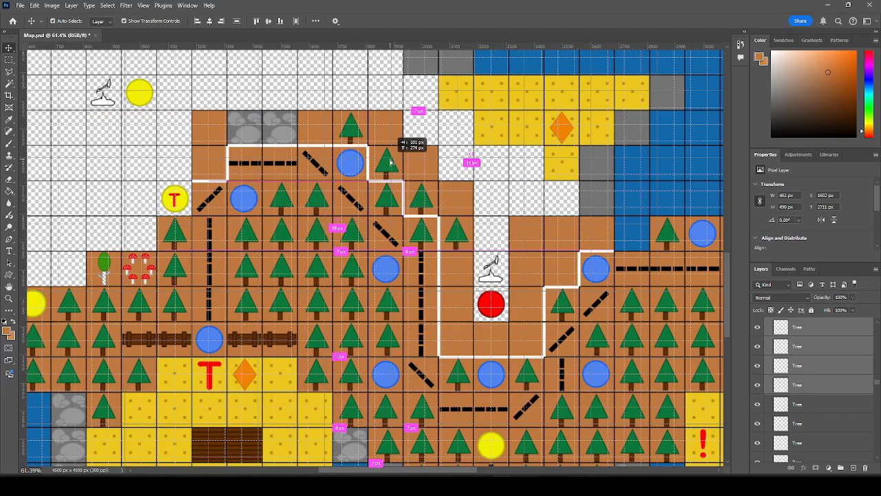
pyautogui.moveTo(390, 161); pyautogui.dragTo(390, 162)
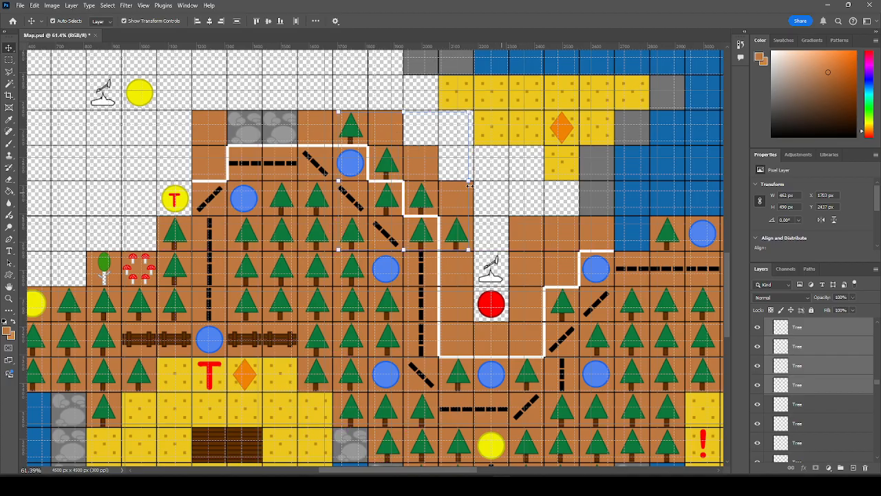
pyautogui.click(285, 201)
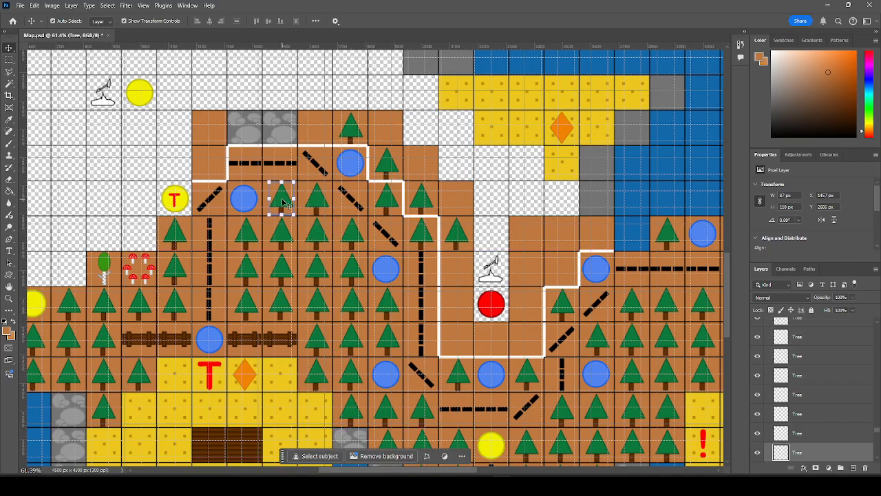
pyautogui.keyDown('shift'); pyautogui.click(318, 236); pyautogui.keyUp('shift')
pyautogui.keyDown('shift'); pyautogui.click(353, 269); pyautogui.keyUp('shift')
pyautogui.moveTo(294, 207); pyautogui.dragTo(443, 153)
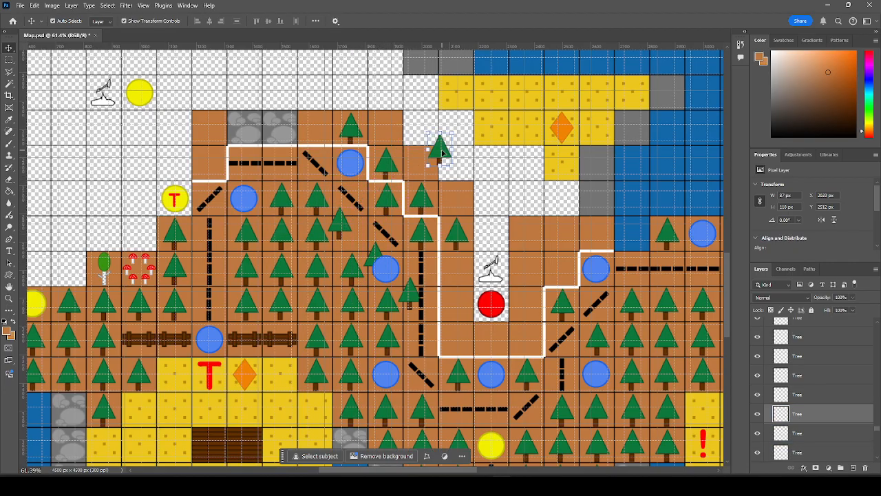
pyautogui.hotkey('ctrl', 'z')
pyautogui.hotkey('ctrl', 'z')
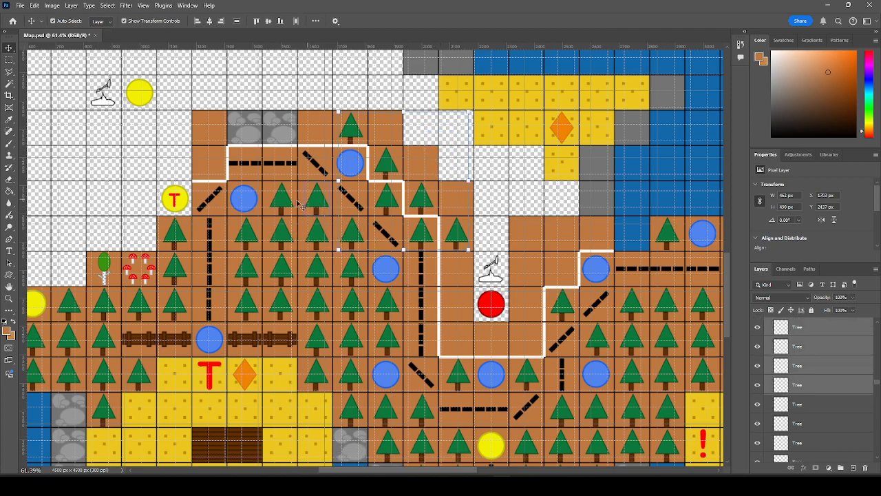
# Copy a diagonal run of three trees into the outer brown cells alongside the tree diagonal outside the white border.
pyautogui.click(287, 202)
pyautogui.keyDown('shift'); pyautogui.click(322, 242); pyautogui.keyUp('shift')
pyautogui.keyDown('shift'); pyautogui.click(350, 270); pyautogui.keyUp('shift')
pyautogui.scroll(2, 460, 183)
pyautogui.hotkey('ctrl', 'c')
pyautogui.hotkey('ctrl', 'v')
pyautogui.moveTo(373, 264); pyautogui.dragTo(420, 219)
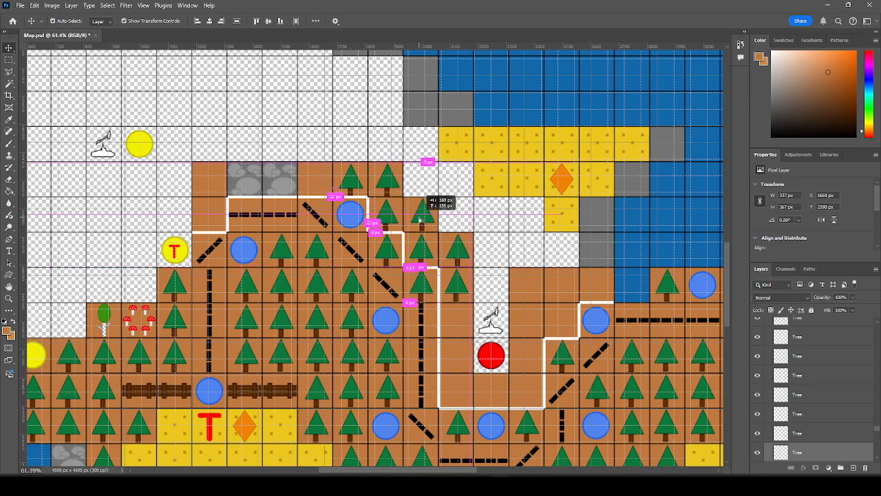
pyautogui.moveTo(420, 219); pyautogui.dragTo(419, 219)
pyautogui.scroll(-2, 500, 253)
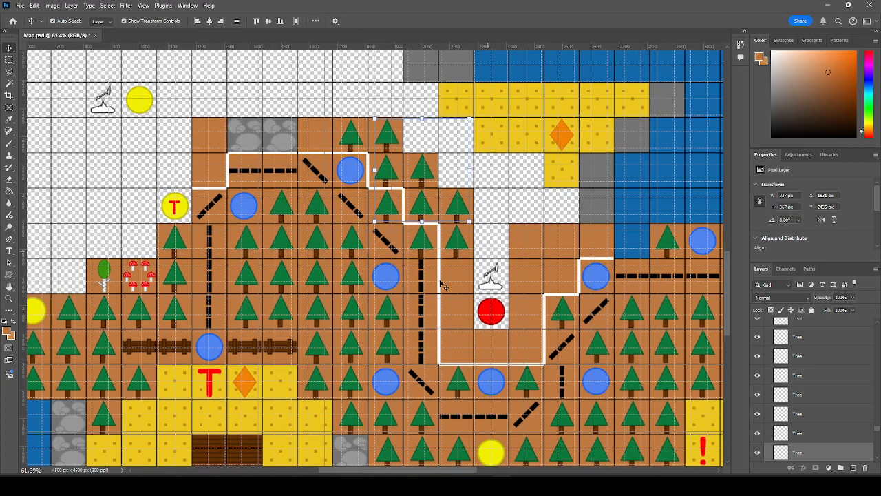
# Copy a vertical column of three trees into the brown cells on both sides of the red circle inside the white border's notch.
pyautogui.click(320, 241)
pyautogui.moveTo(320, 241); pyautogui.dragTo(361, 313)
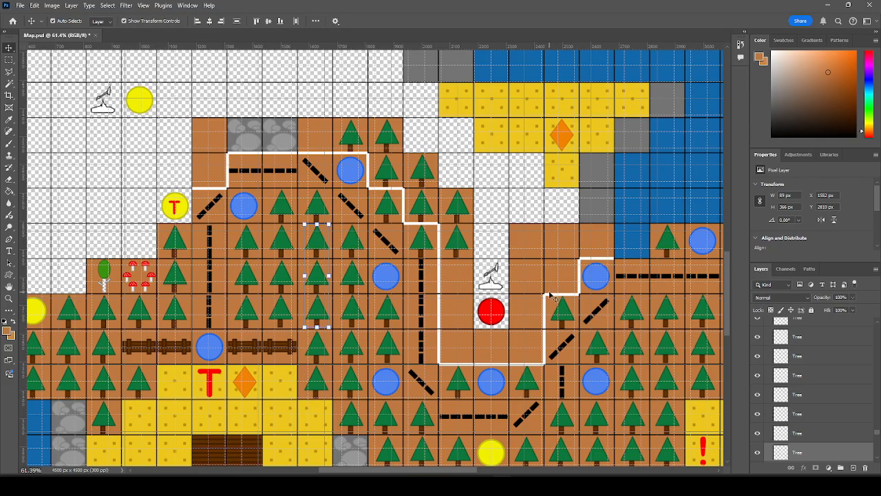
pyautogui.hscroll(-1, 563, 303)
pyautogui.hscroll(2, 564, 305)
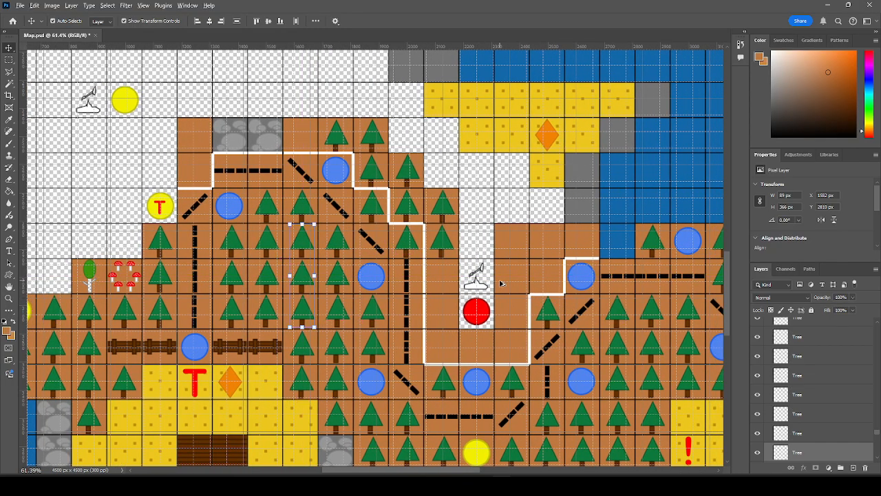
pyautogui.scroll(3, 496, 280)
pyautogui.moveTo(182, 275); pyautogui.dragTo(520, 280)
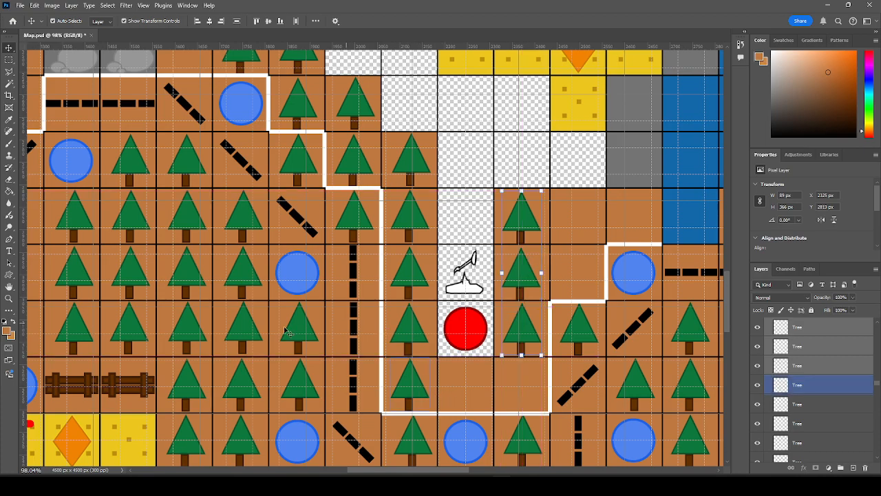
# Copy two neighbouring trees into the two empty brown cells at the bottom of the notch below the red circle.
pyautogui.click(299, 331)
pyautogui.keyDown('shift'); pyautogui.click(248, 332); pyautogui.keyUp('shift')
pyautogui.moveTo(298, 331); pyautogui.dragTo(520, 391)
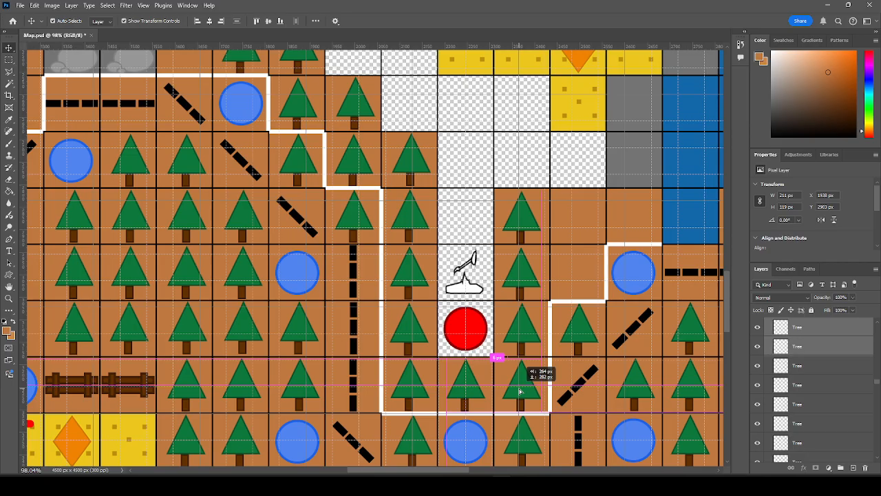
pyautogui.moveTo(519, 392); pyautogui.dragTo(519, 392)
# Duplicate the two stacked trees beside the excavator symbol into the adjacent brown column and add one tree above the neighbouring blue circle.
pyautogui.click(531, 224)
pyautogui.keyDown('shift'); pyautogui.click(527, 280); pyautogui.keyUp('shift')
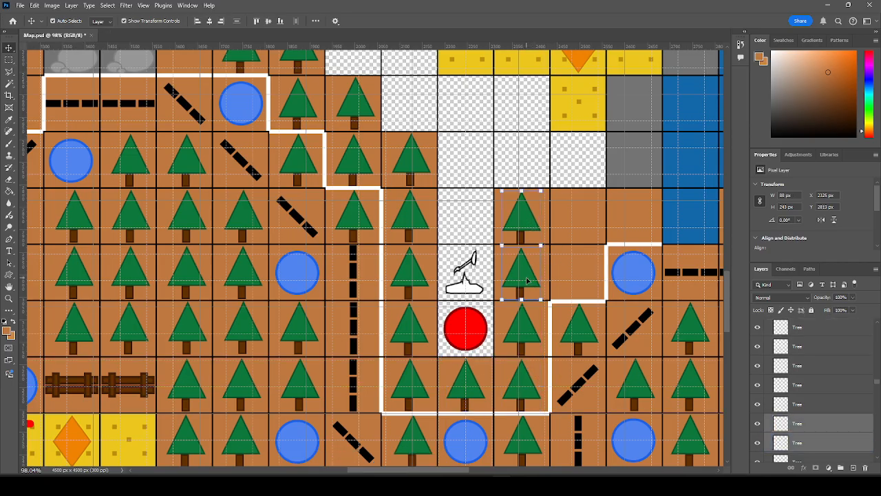
pyautogui.hotkey('ctrl', 'c')
pyautogui.hotkey('ctrl', 'v')
pyautogui.moveTo(375, 236); pyautogui.dragTo(578, 226)
pyautogui.moveTo(579, 225); pyautogui.dragTo(632, 223)
pyautogui.click(577, 167)
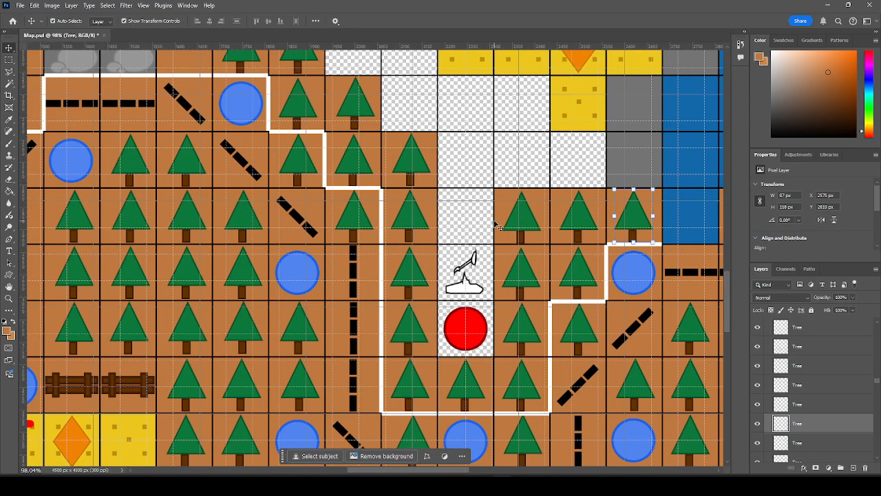
pyautogui.scroll(-3, 440, 232)
pyautogui.scroll(-1, 589, 331)
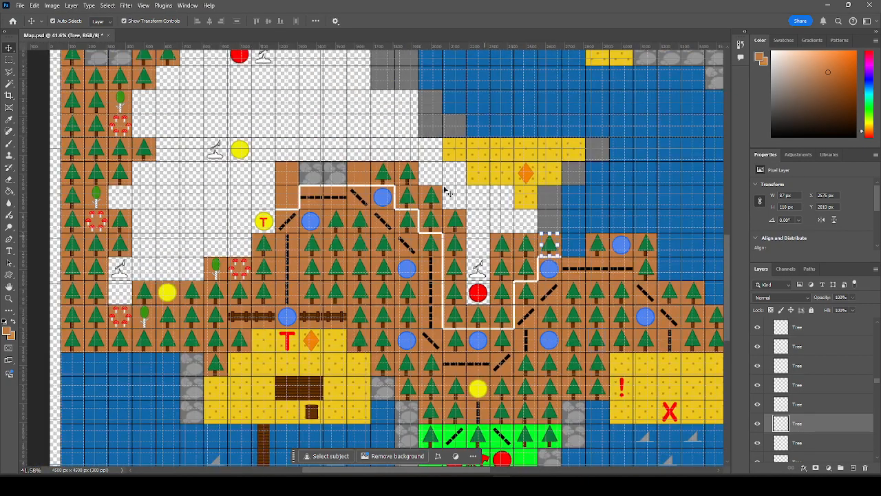
pyautogui.click(389, 150)
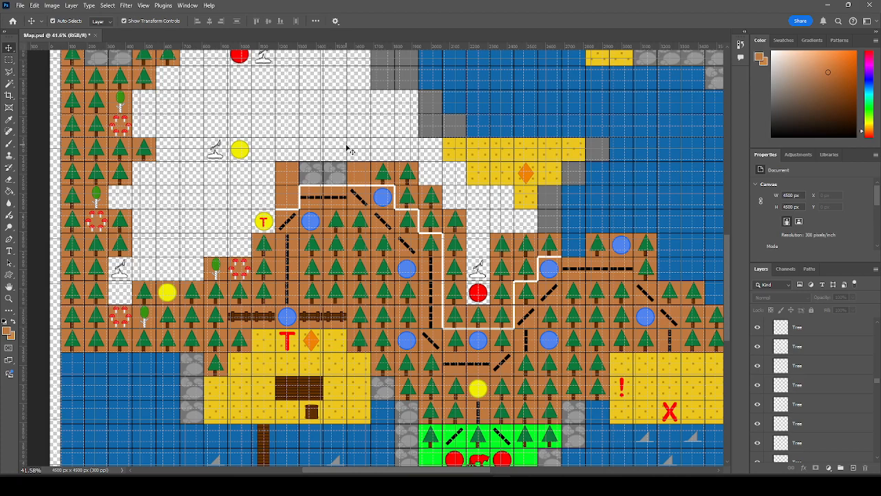
# Paste single trees into the three remaining brown cells on either side of the two grey rock tiles.
pyautogui.scroll(5, 349, 150)
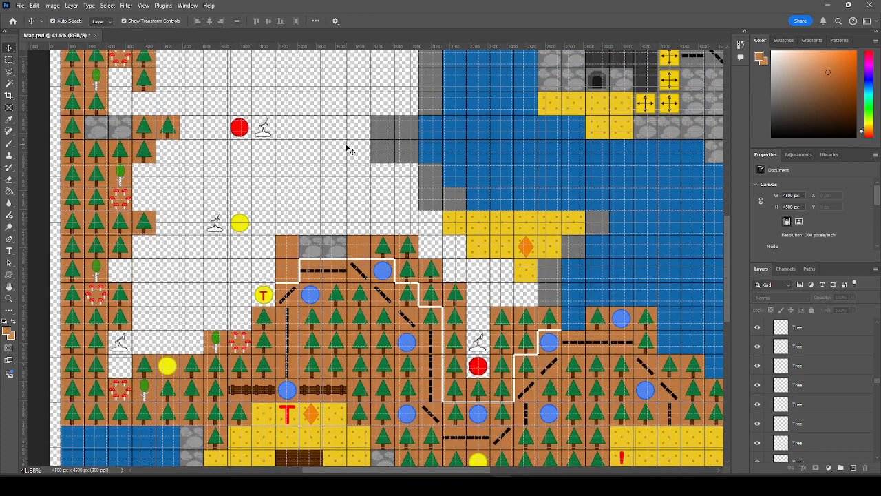
pyautogui.scroll(-1, 326, 200)
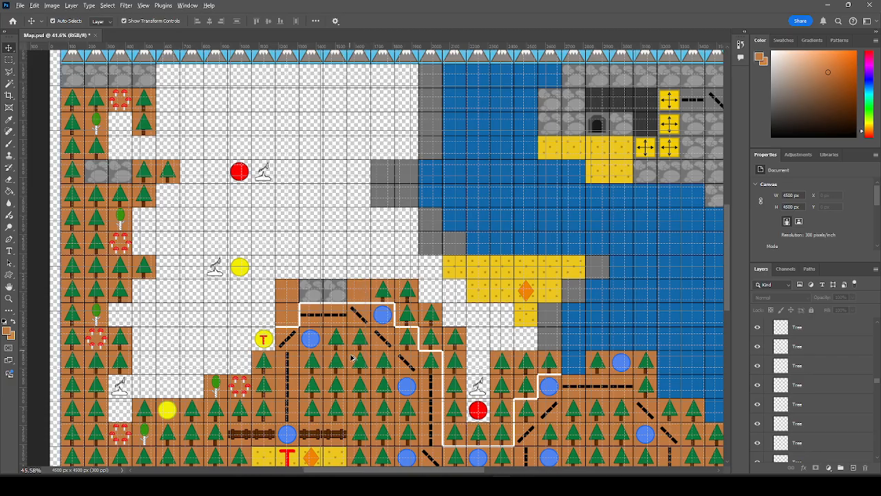
pyautogui.keyDown('alt'); pyautogui.scroll(5, 350, 327); pyautogui.keyUp('alt')
pyautogui.moveTo(461, 232); pyautogui.dragTo(381, 203)
pyautogui.hotkey('ctrl', 'v')
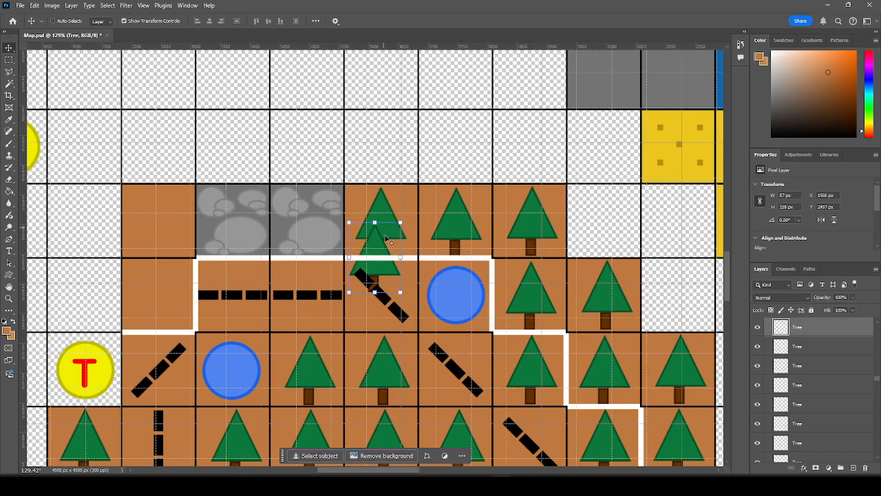
pyautogui.moveTo(375, 253); pyautogui.dragTo(160, 218)
pyautogui.hotkey('ctrl', 'v')
pyautogui.moveTo(367, 257); pyautogui.dragTo(159, 292)
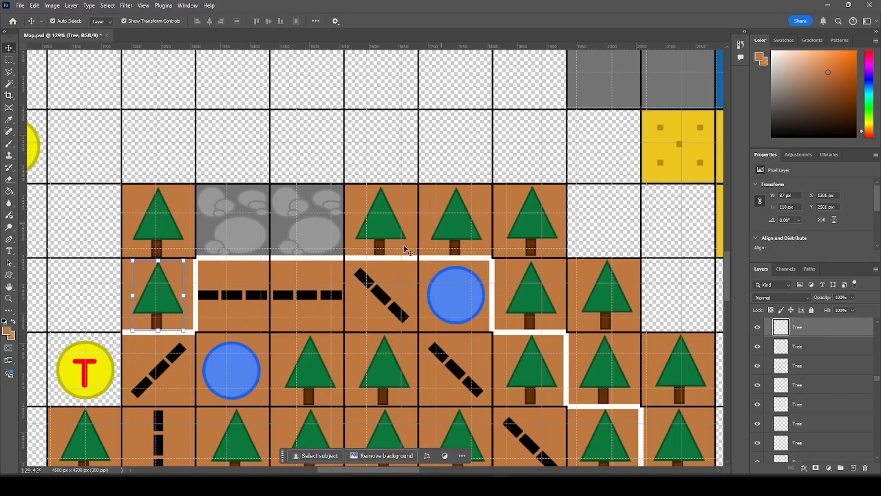
# Save the map and hide the dashed grid overlay.
pyautogui.scroll(-6, 207, 279)
pyautogui.scroll(-3, 250, 296)
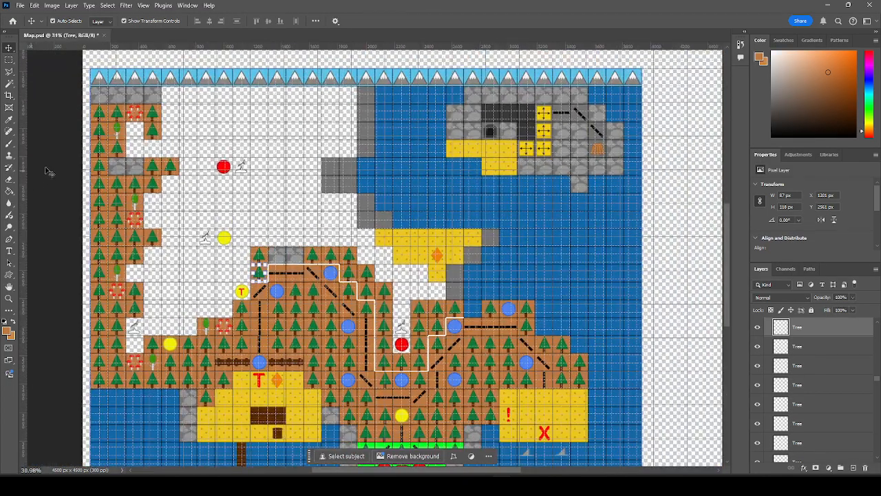
pyautogui.click(64, 169)
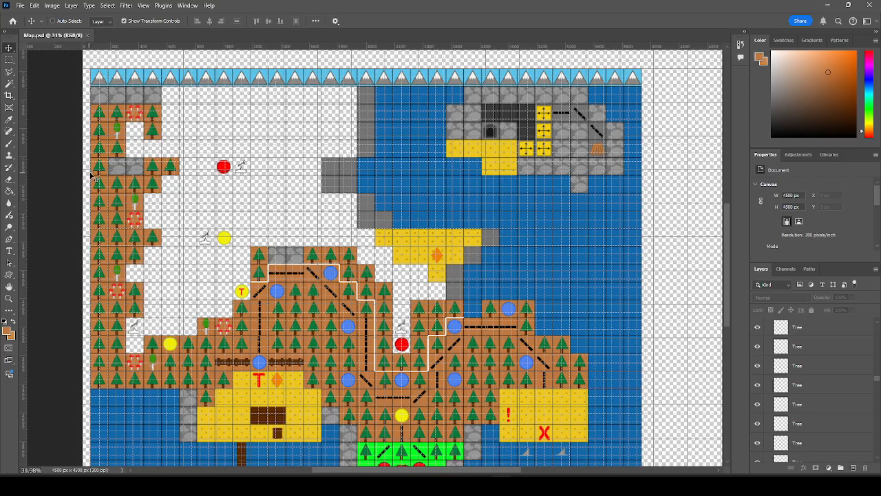
pyautogui.hotkey('ctrl', "'")
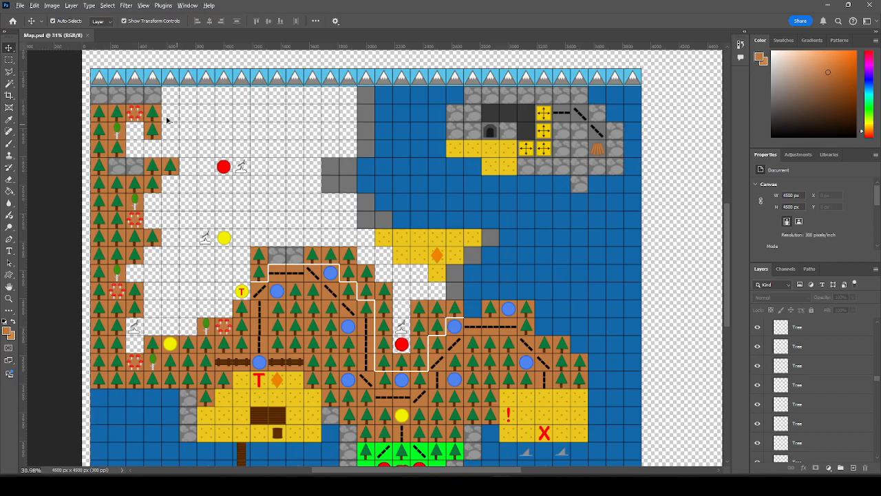
# Make the Grid layer active and sample the bright green of the tiger area as the Paint Bucket colour.
pyautogui.moveTo(877, 380); pyautogui.dragTo(878, 460)
pyautogui.click(807, 441)
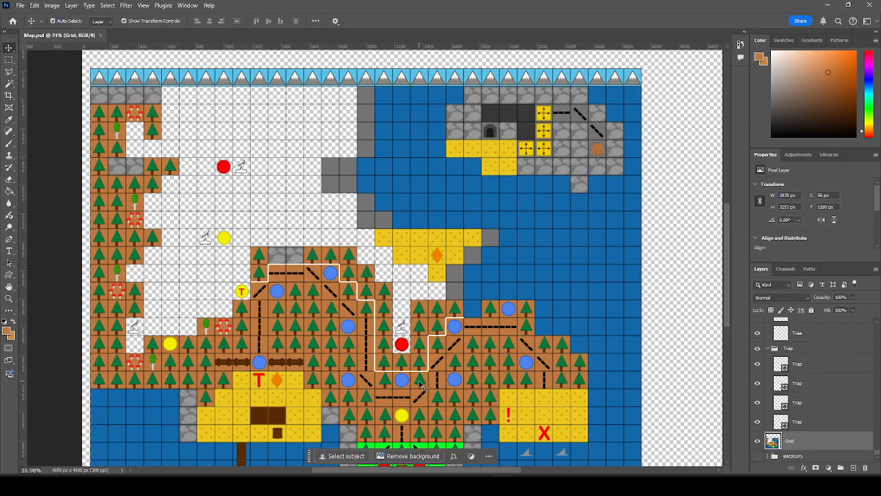
pyautogui.scroll(-4, 422, 385)
pyautogui.scroll(1, 392, 420)
pyautogui.scroll(1, 392, 420)
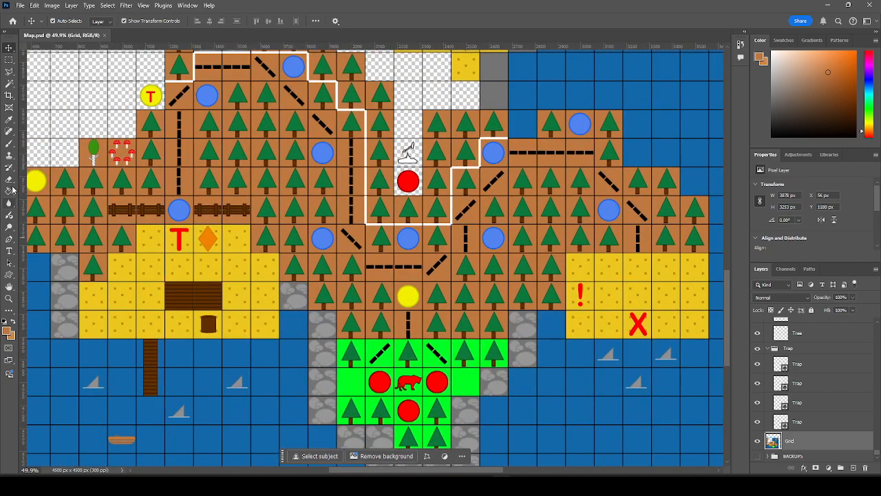
pyautogui.click(10, 192)
pyautogui.keyDown('alt'); pyautogui.click(361, 377); pyautogui.keyUp('alt')
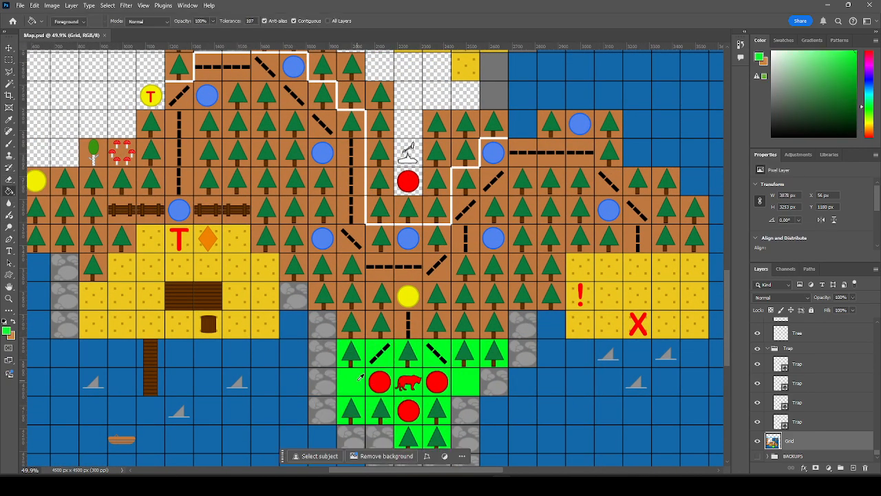
# Fill eleven empty cells beneath the mountains beside the rocks with bright green, four in each of the first two rows and three below.
pyautogui.scroll(-5, 436, 331)
pyautogui.scroll(6, 361, 199)
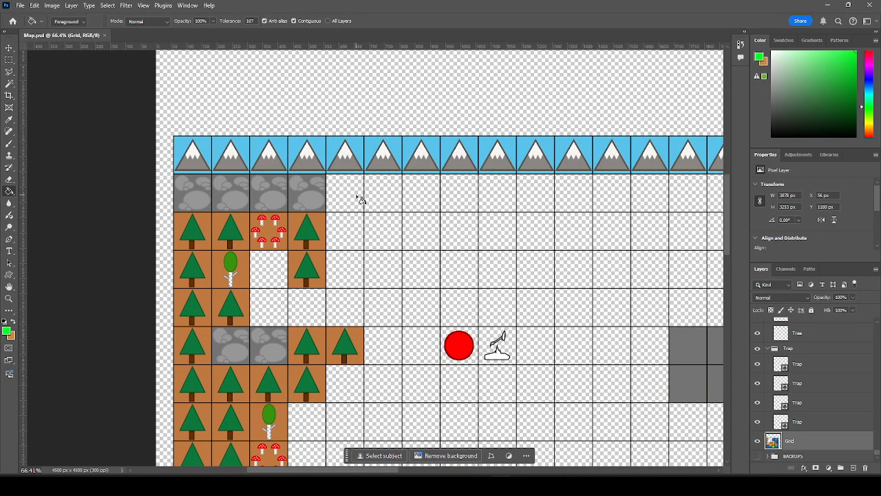
pyautogui.click(356, 201)
pyautogui.click(354, 232)
pyautogui.click(355, 271)
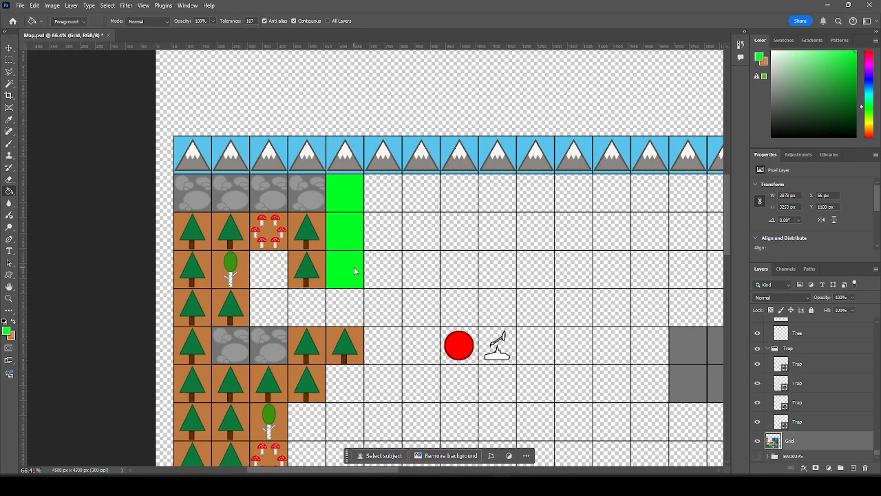
pyautogui.click(389, 276)
pyautogui.click(423, 279)
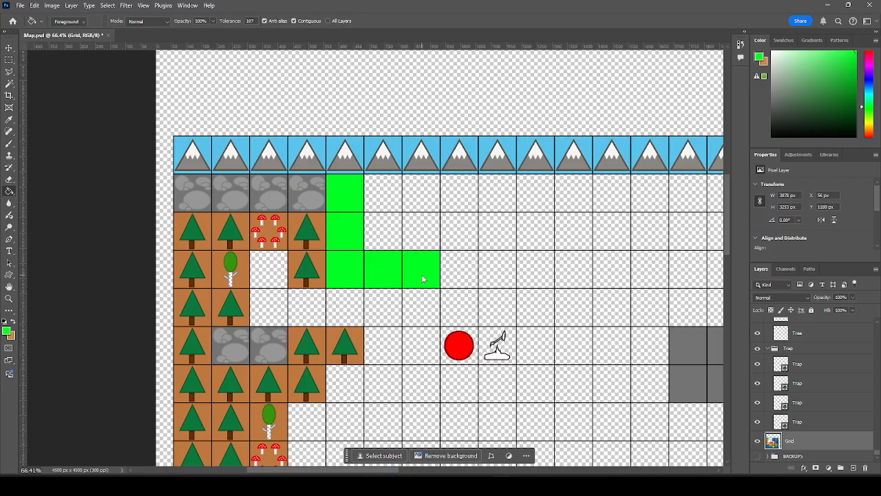
pyautogui.click(460, 234)
pyautogui.click(458, 200)
pyautogui.click(420, 197)
pyautogui.click(415, 229)
pyautogui.click(388, 229)
pyautogui.click(391, 199)
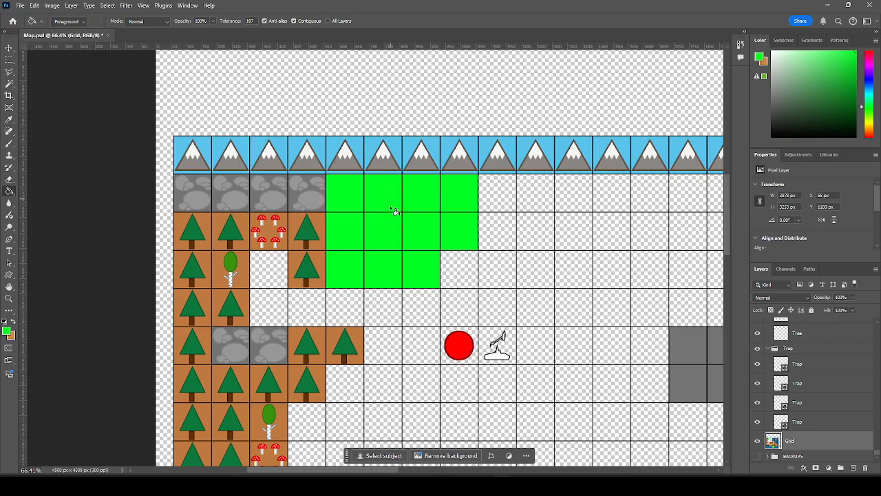
pyautogui.click(9, 48)
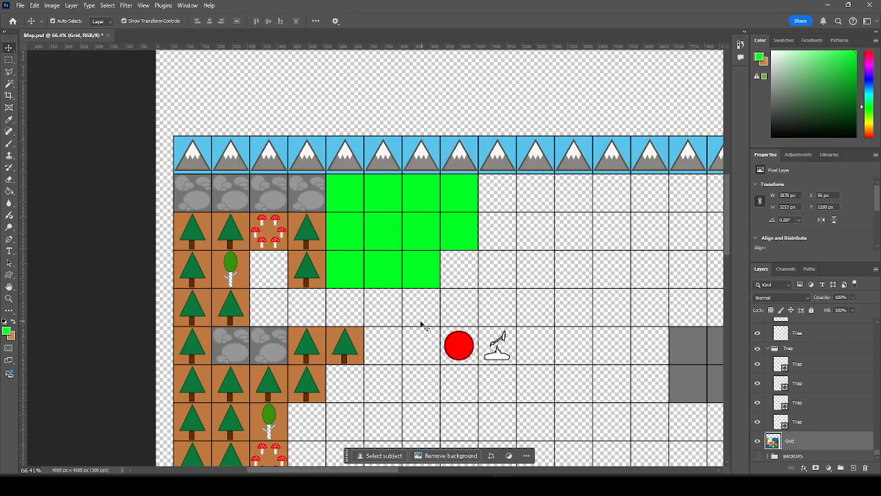
# Show the dashed grid overlay and place copies of the red circle in the first row's second green cell and second row's first.
pyautogui.click(459, 349)
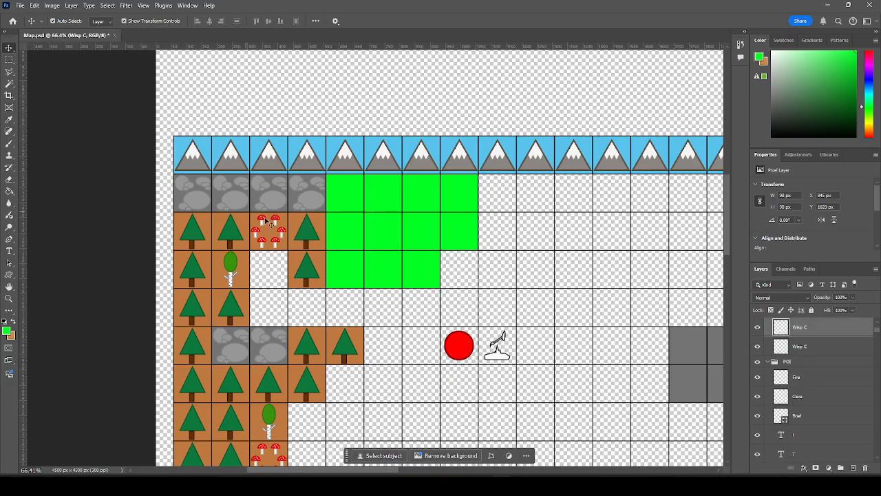
pyautogui.hotkey('ctrl', 'h')
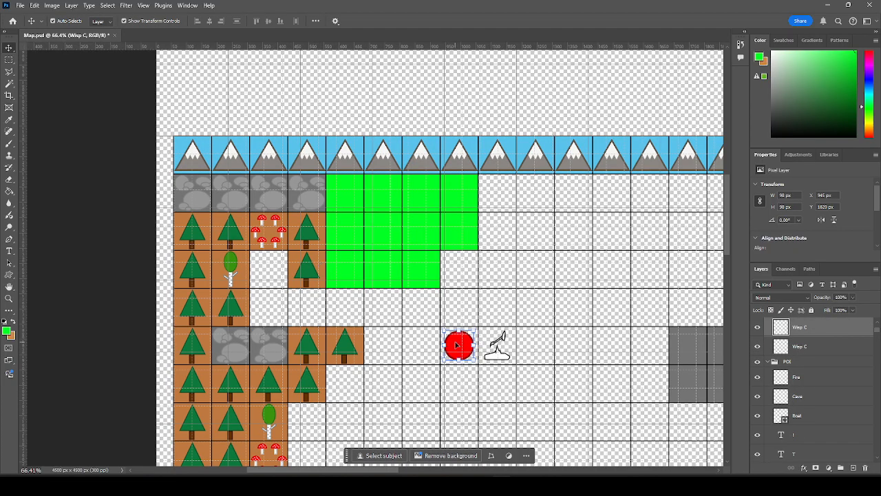
pyautogui.click(496, 348)
pyautogui.click(457, 347)
pyautogui.moveTo(459, 347); pyautogui.dragTo(344, 233)
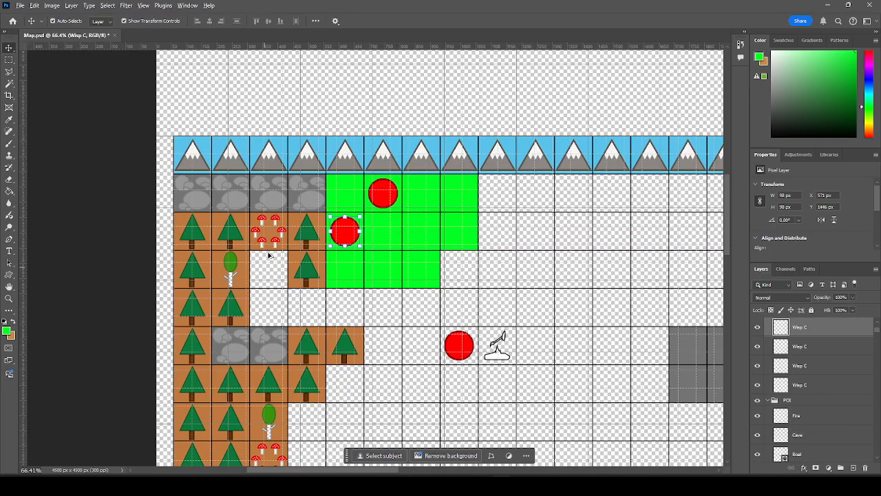
# Copy the red tiger from the southern green area into the new green area's second row, beside the red circle, and deselect it.
pyautogui.scroll(-3, 272, 239)
pyautogui.scroll(-1, 275, 239)
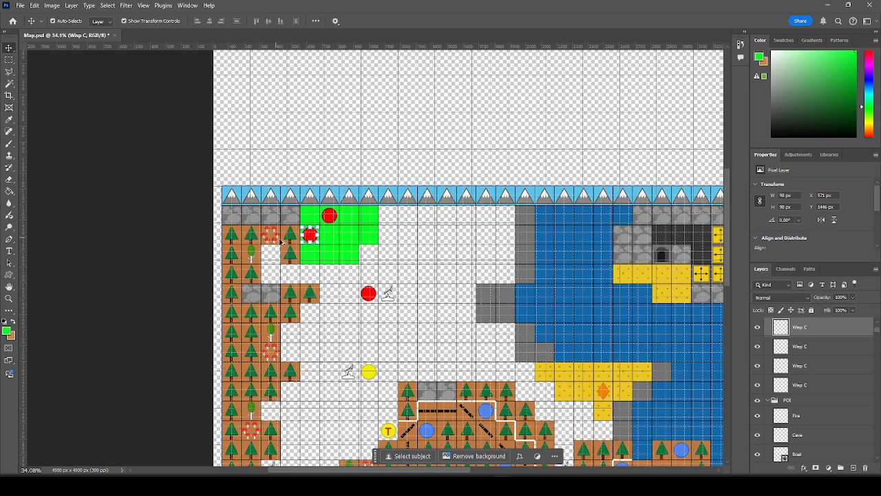
pyautogui.scroll(-6, 400, 238)
pyautogui.scroll(-2, 448, 258)
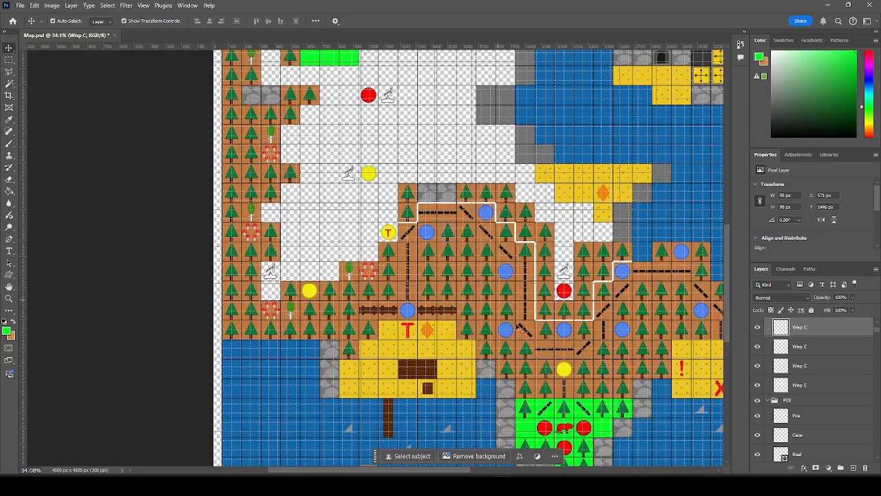
pyautogui.moveTo(568, 426); pyautogui.dragTo(568, 427)
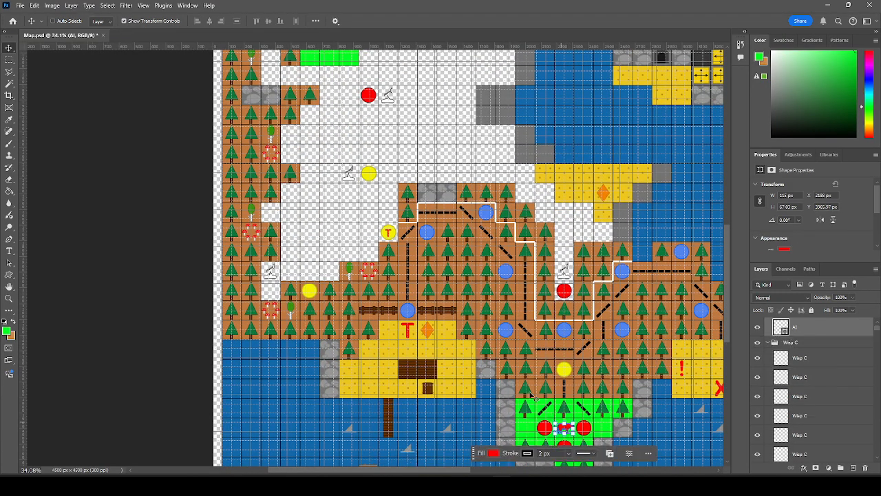
pyautogui.scroll(5, 312, 93)
pyautogui.scroll(7, 311, 93)
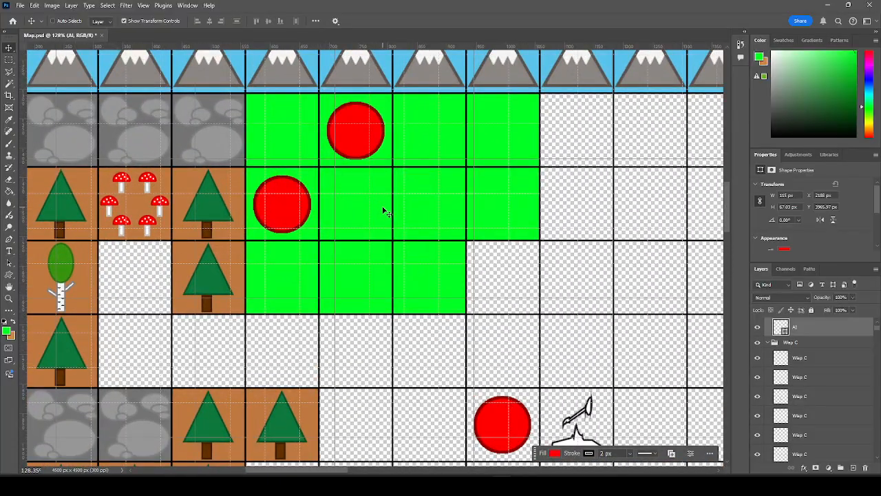
pyautogui.hotkey('ctrl', 'v')
pyautogui.moveTo(381, 246)
pyautogui.mouseDown()
pyautogui.moveTo(364, 191)
pyautogui.moveTo(364, 205)
pyautogui.mouseUp()
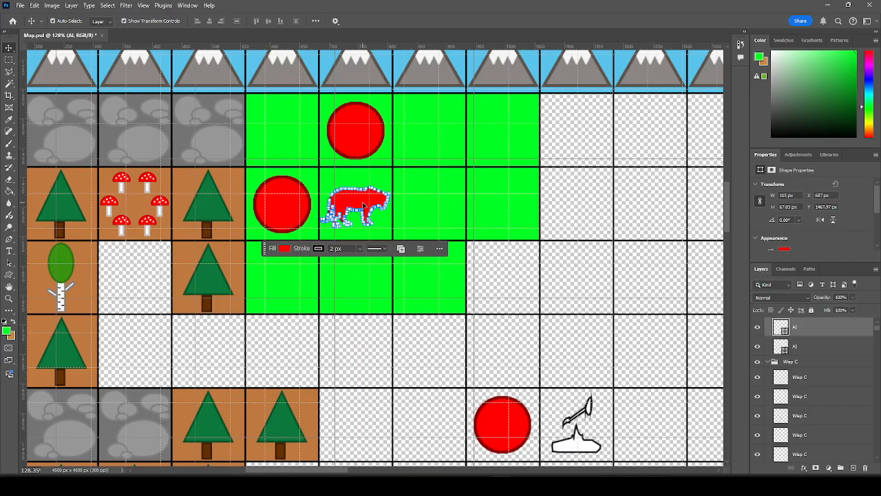
pyautogui.scroll(-3, 503, 224)
pyautogui.scroll(-2, 504, 226)
pyautogui.click(146, 203)
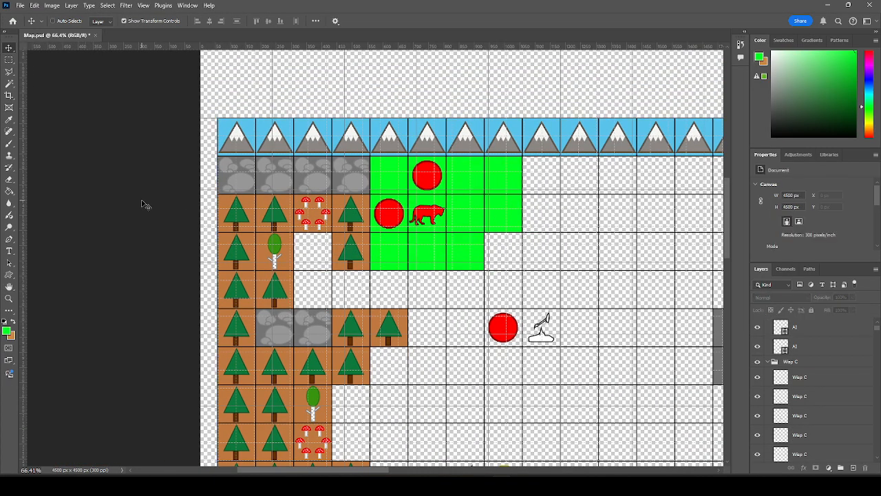
# Examine the unfilled area around the red and yellow circles between the western forest, the lake and the central forest.
pyautogui.scroll(-2, 138, 224)
pyautogui.scroll(-2, 140, 221)
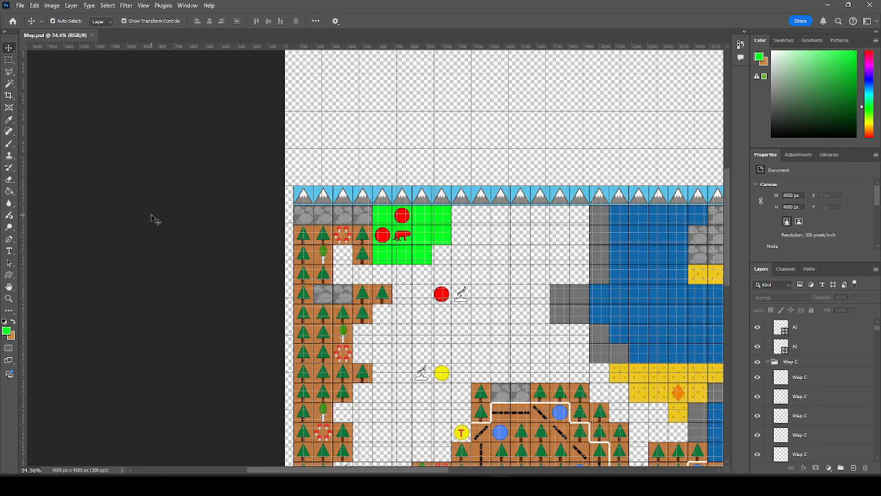
pyautogui.scroll(-2, 239, 275)
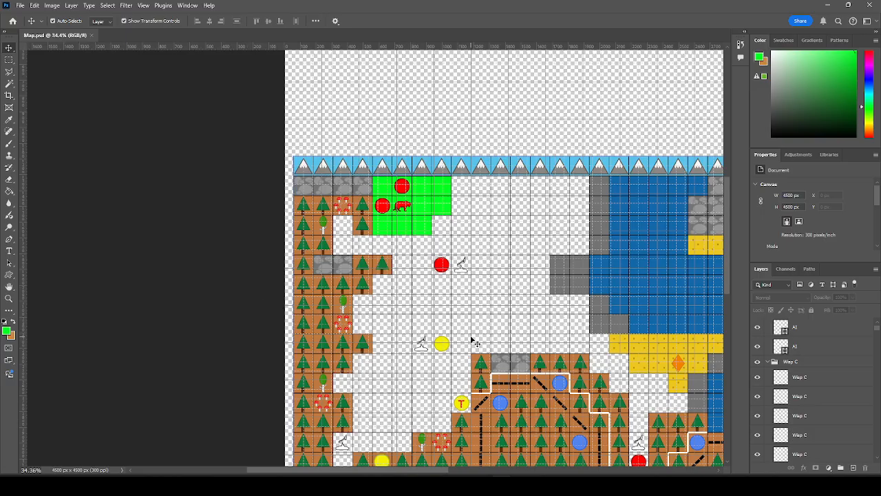
pyautogui.scroll(3, 468, 337)
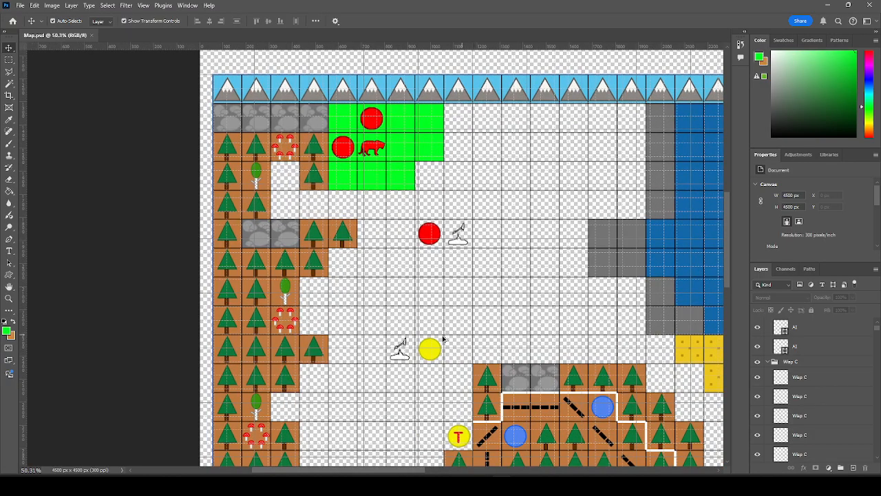
pyautogui.scroll(2, 447, 338)
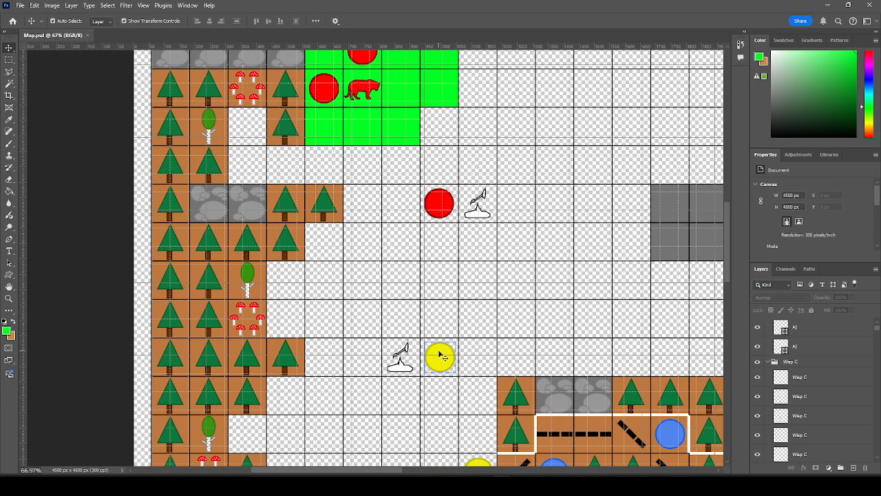
pyautogui.scroll(-1, 439, 337)
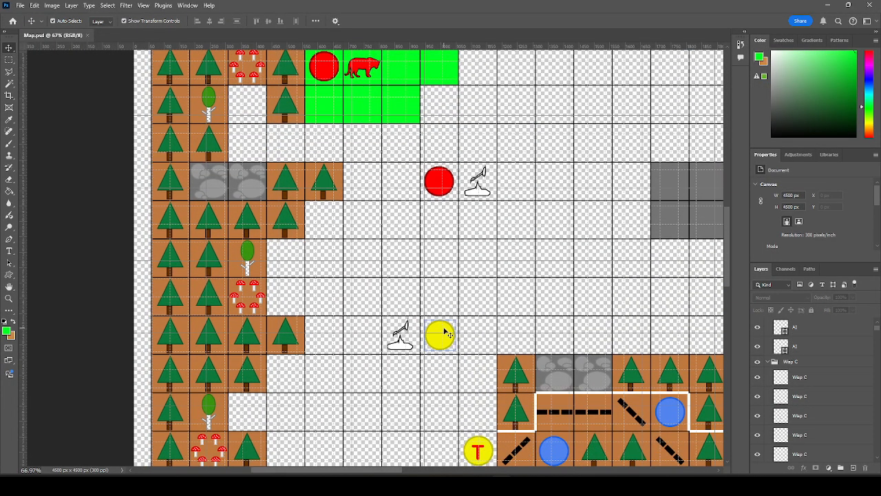
pyautogui.scroll(-1, 444, 329)
pyautogui.scroll(-3, 356, 342)
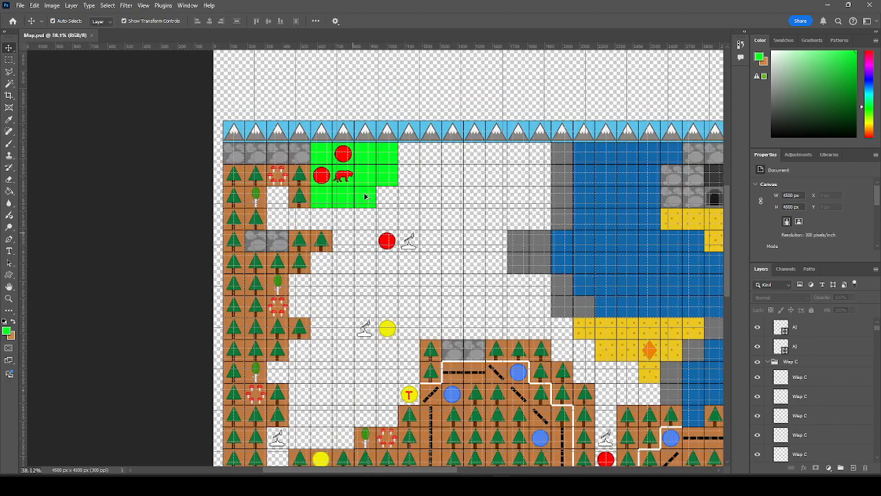
pyautogui.scroll(1, 375, 163)
pyautogui.scroll(1, 375, 163)
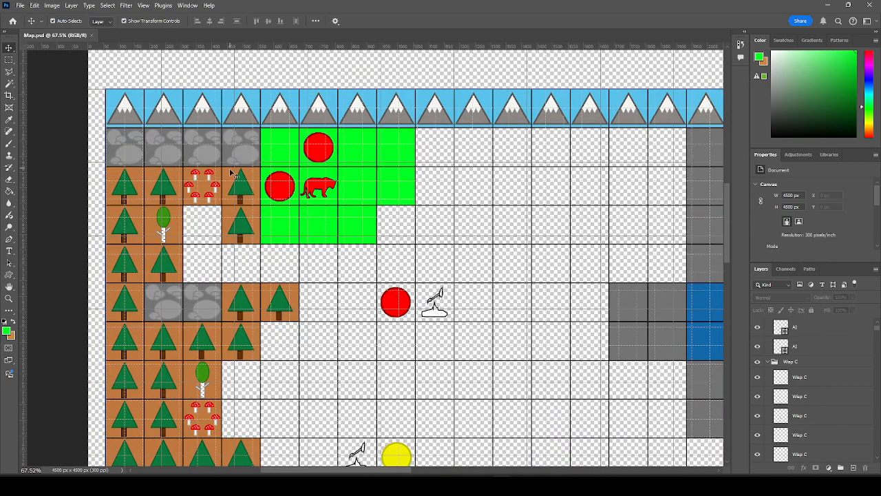
# Copy a tree from the brown cell beside the green area into the first, third and fourth cells of the first green row.
pyautogui.click(241, 192)
pyautogui.hotkey('ctrl', 'c')
pyautogui.hotkey('ctrl', 'v')
pyautogui.scroll(2, 388, 187)
pyautogui.moveTo(415, 308); pyautogui.dragTo(404, 130)
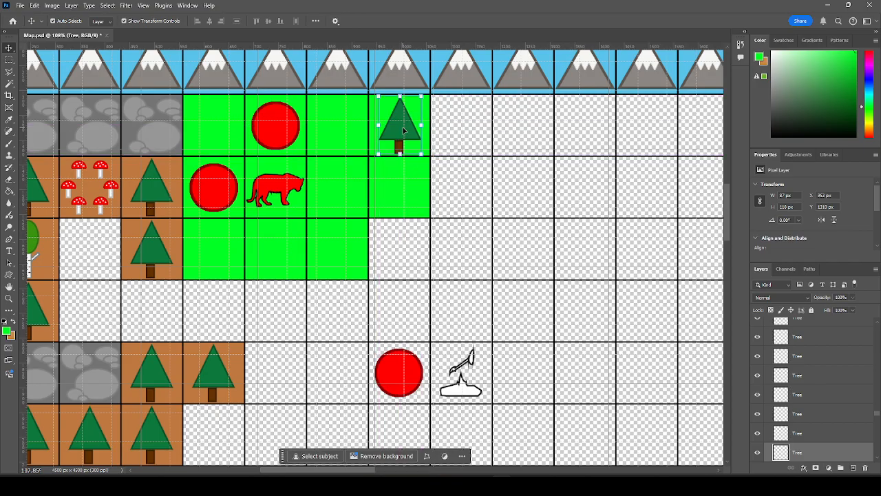
pyautogui.hotkey('ctrl', 'v')
pyautogui.moveTo(393, 241); pyautogui.dragTo(347, 129)
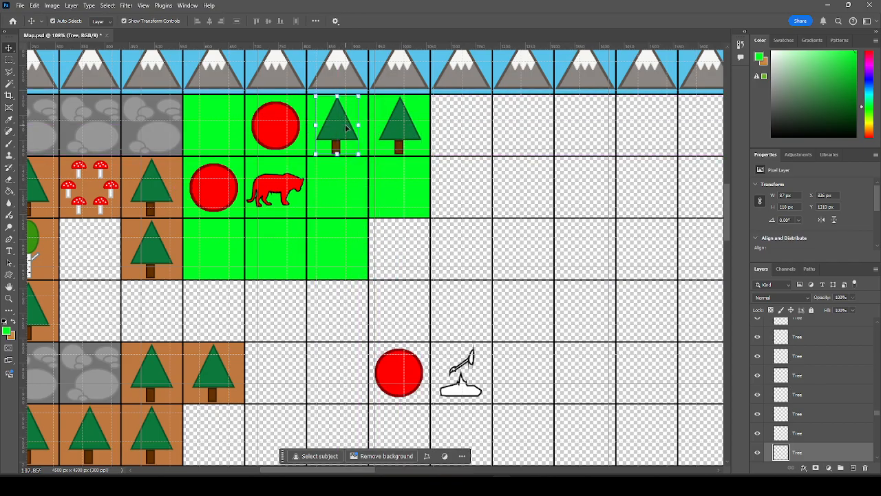
pyautogui.moveTo(383, 261); pyautogui.dragTo(221, 129)
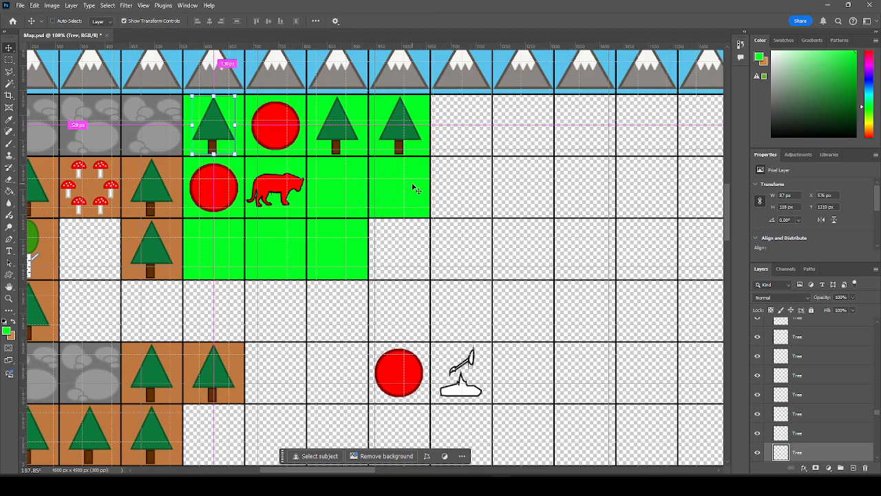
# Place tree copies in the fourth cell of the second green row and the first and third cells of the third green row.
pyautogui.hotkey('ctrl', 'v')
pyautogui.moveTo(379, 253); pyautogui.dragTo(405, 183)
pyautogui.click(463, 245)
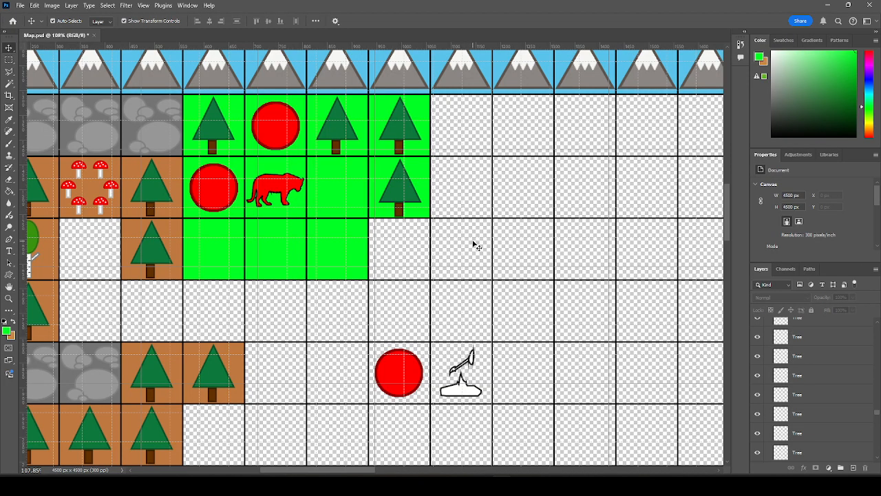
pyautogui.click(401, 194)
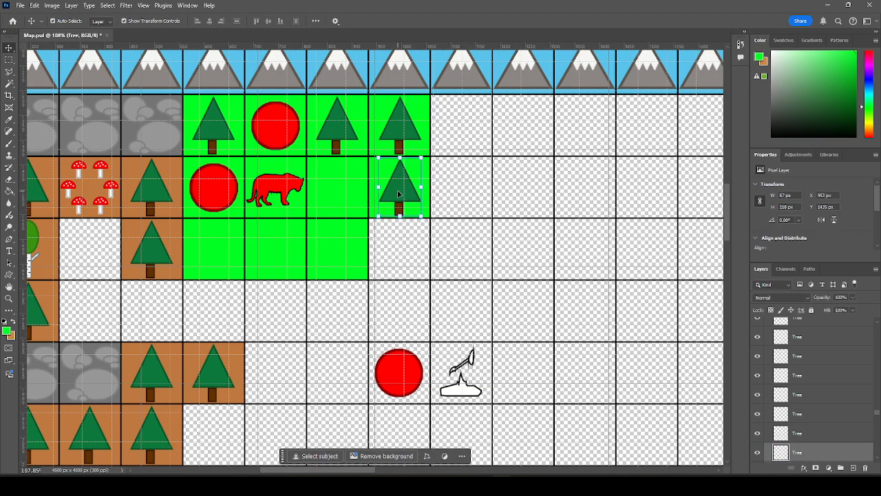
pyautogui.click(466, 242)
pyautogui.hotkey('ctrl', 'v')
pyautogui.moveTo(371, 256); pyautogui.dragTo(333, 250)
pyautogui.click(406, 251)
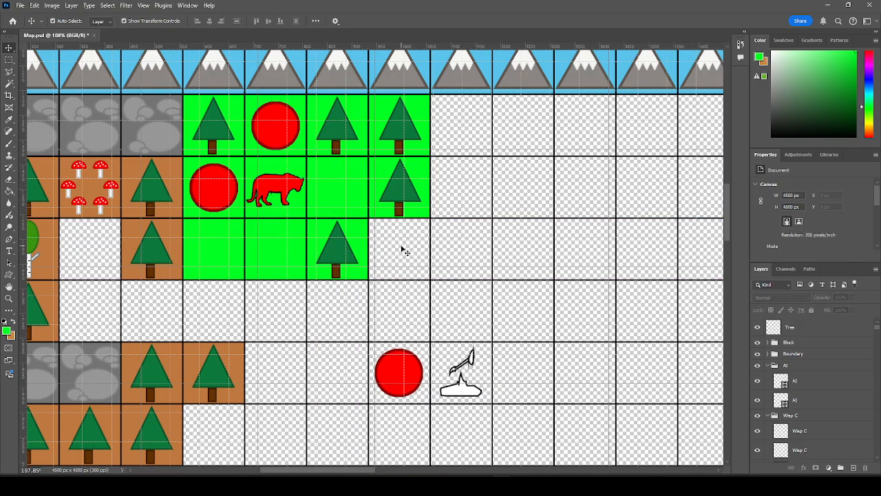
pyautogui.moveTo(342, 249); pyautogui.dragTo(220, 246)
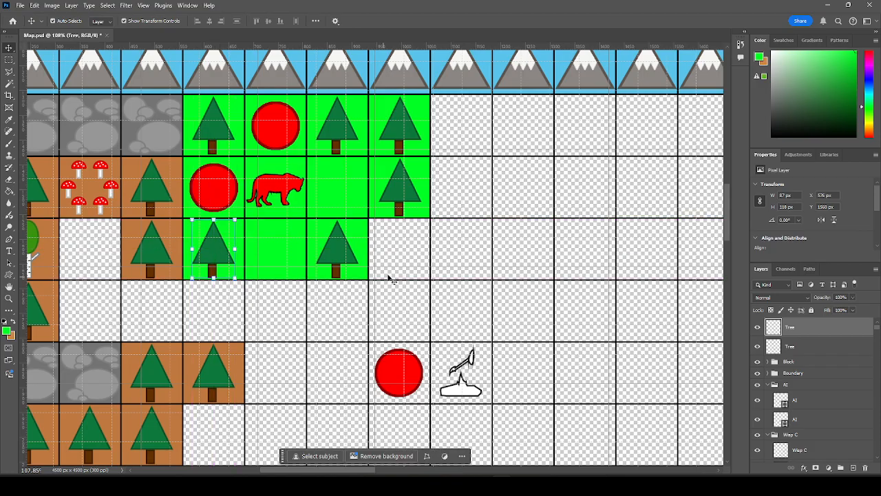
pyautogui.click(401, 256)
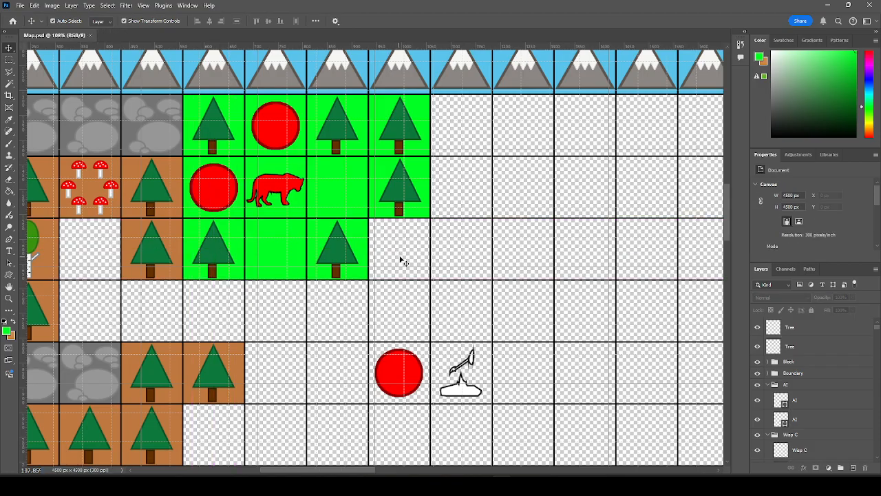
# Collapse the AI layer group and clear the layer selection.
pyautogui.scroll(-1, 434, 246)
pyautogui.hscroll(-2, 436, 246)
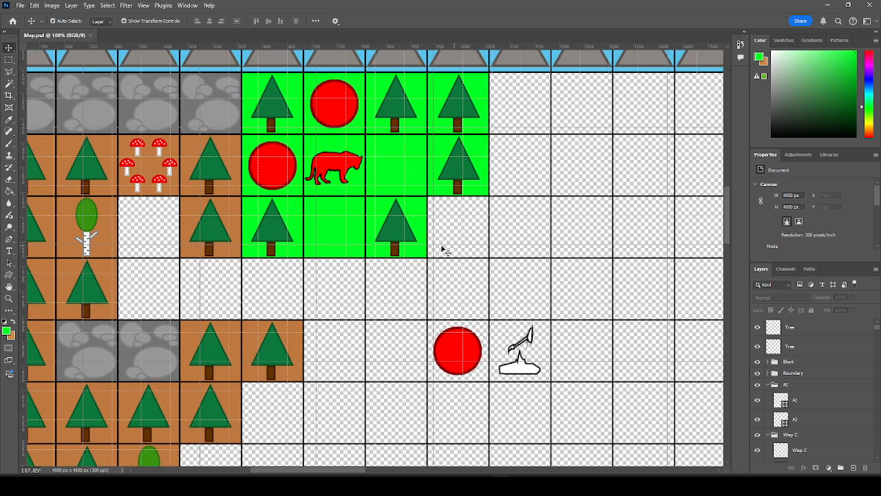
pyautogui.scroll(-3, 446, 248)
pyautogui.scroll(1, 523, 214)
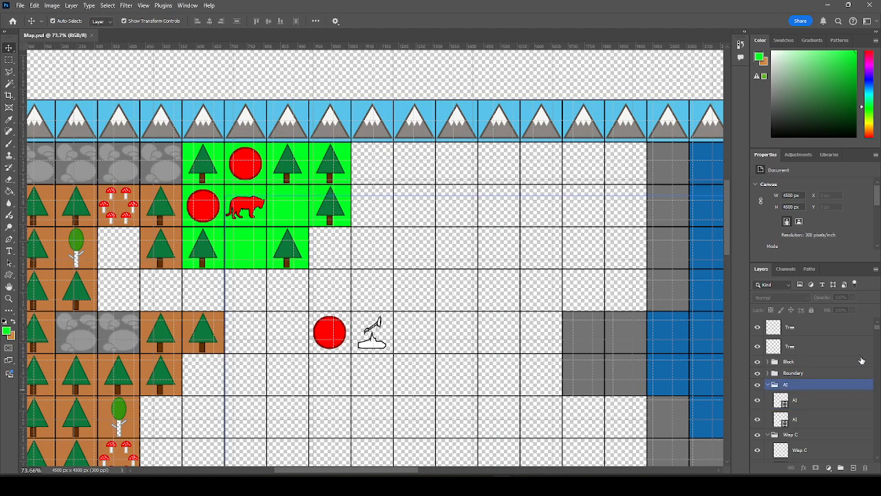
pyautogui.click(766, 384)
pyautogui.click(767, 384)
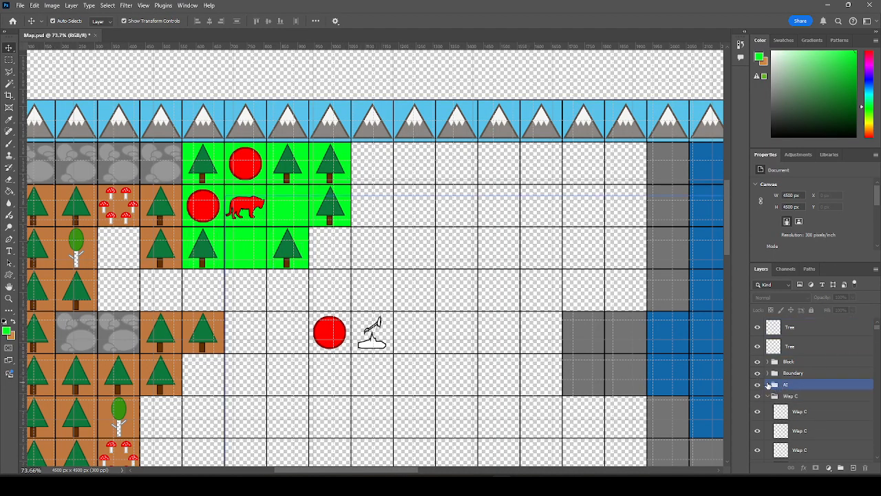
pyautogui.click(853, 327)
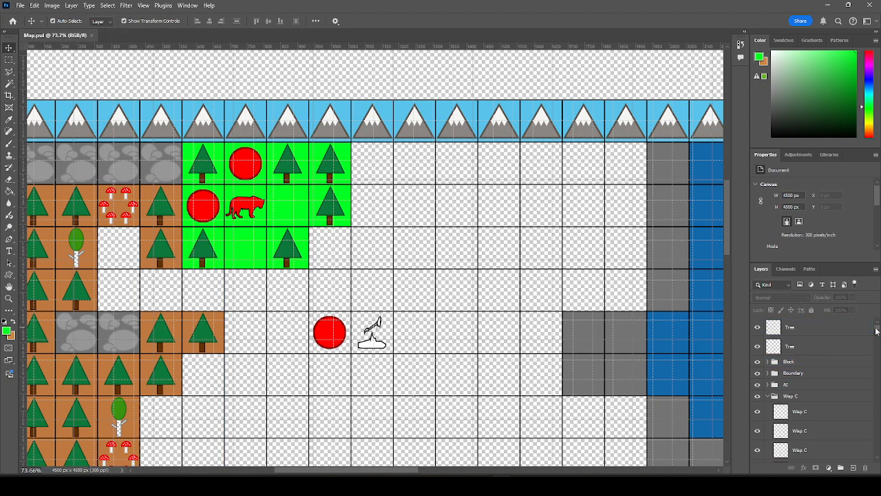
# Make the Grid layer active and sample the forest's brown as the Paint Bucket colour.
pyautogui.scroll(-10, 876, 332)
pyautogui.scroll(-1, 812, 389)
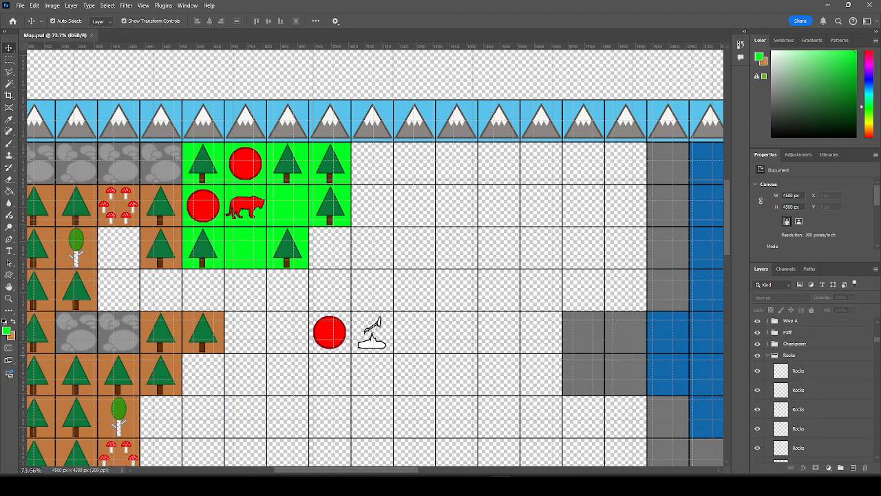
pyautogui.scroll(-5, 812, 413)
pyautogui.click(802, 441)
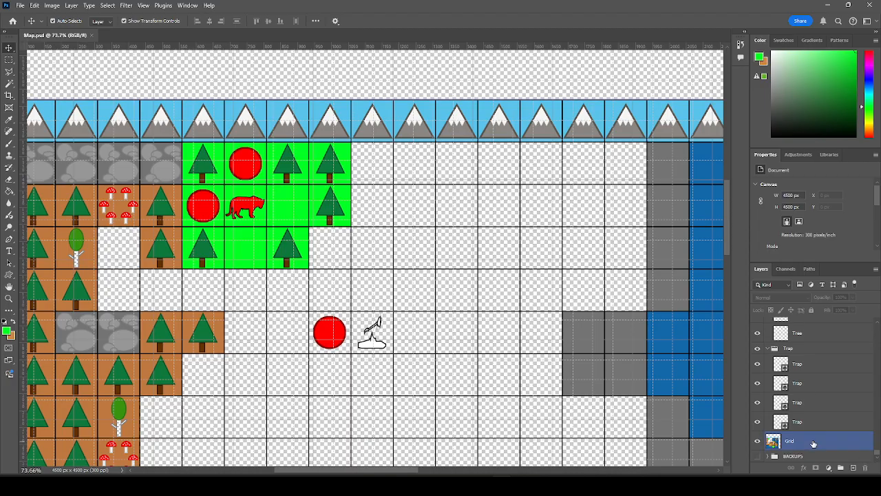
pyautogui.click(9, 196)
pyautogui.keyDown('alt'); pyautogui.click(218, 319); pyautogui.keyUp('alt')
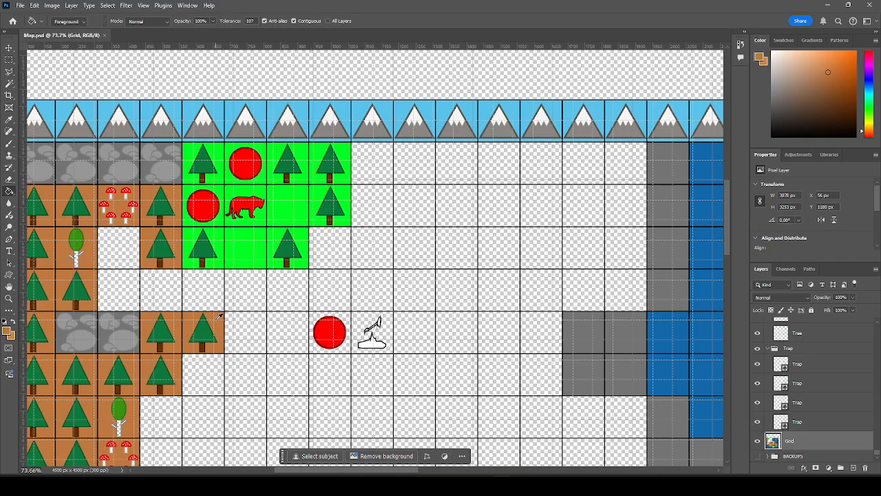
# Fill the two cells beside the green area and the two beside the grey column brown in the row under the mountains.
pyautogui.click(375, 168)
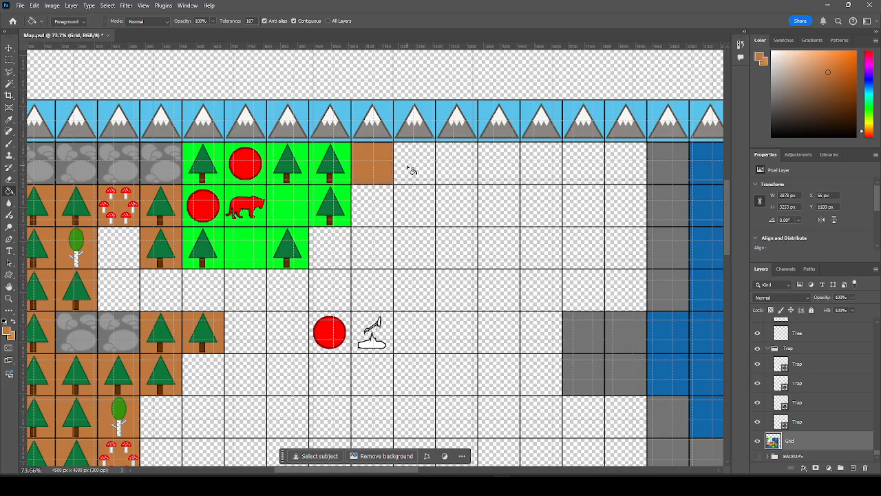
pyautogui.click(412, 169)
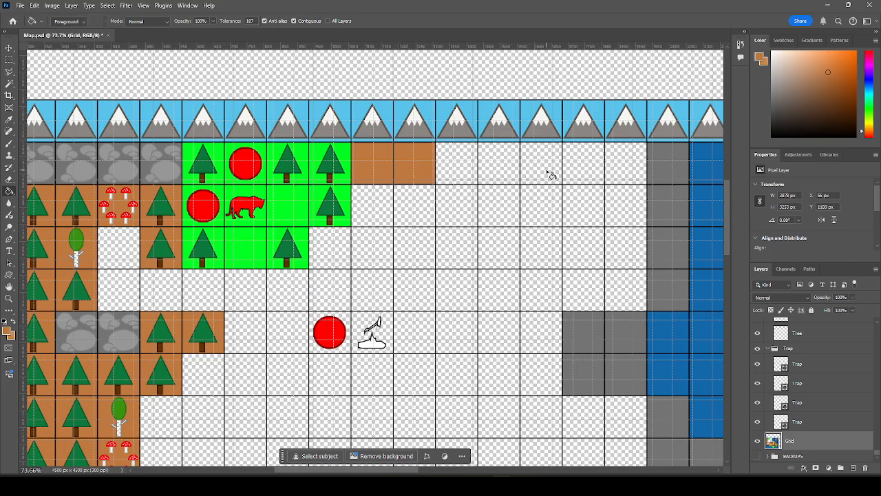
pyautogui.click(596, 178)
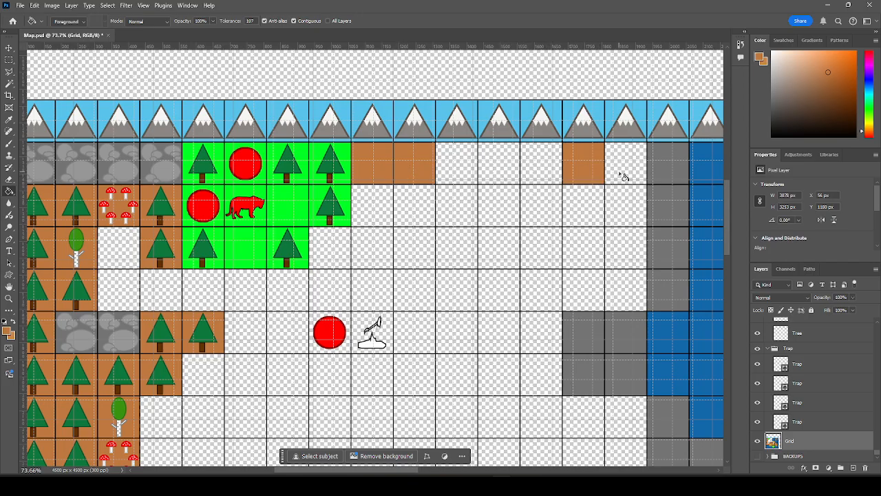
pyautogui.click(619, 175)
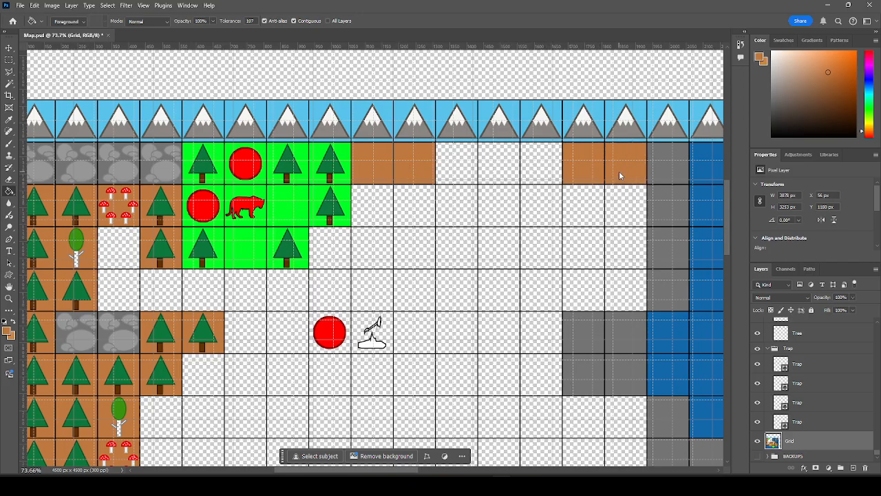
# Fill the last three cells of the second row and the last cells of the third and fourth rows before the grey column brown.
pyautogui.click(549, 212)
pyautogui.click(587, 212)
pyautogui.click(618, 206)
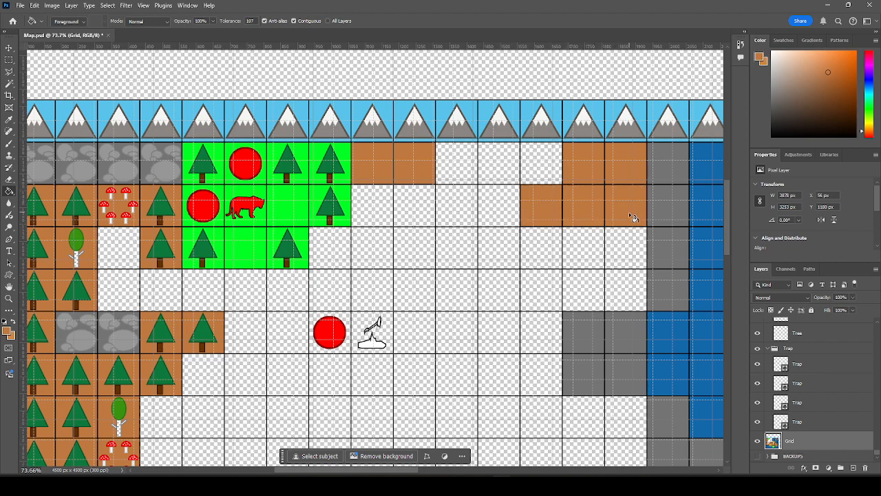
pyautogui.click(630, 251)
pyautogui.click(625, 290)
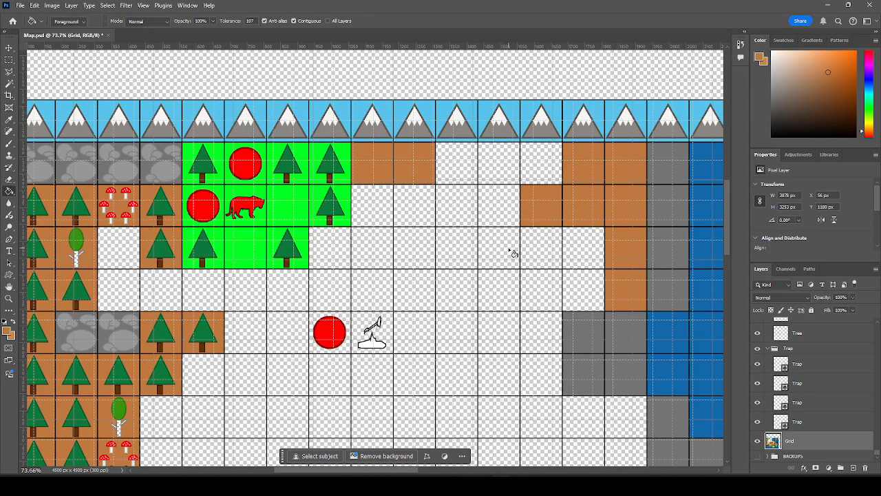
# Fill three separate third-row cells, two fourth-row cells above the lower red circle and white marker, and the cell beside that marker brown.
pyautogui.click(505, 256)
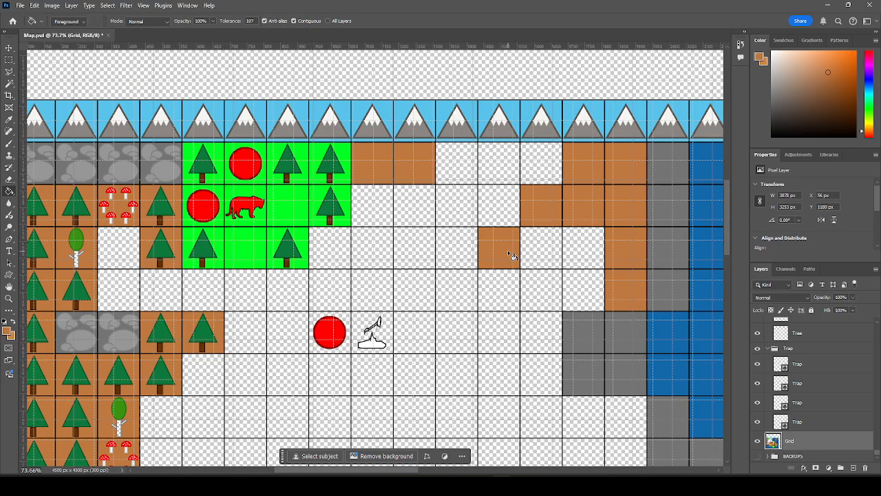
pyautogui.click(412, 256)
pyautogui.click(377, 252)
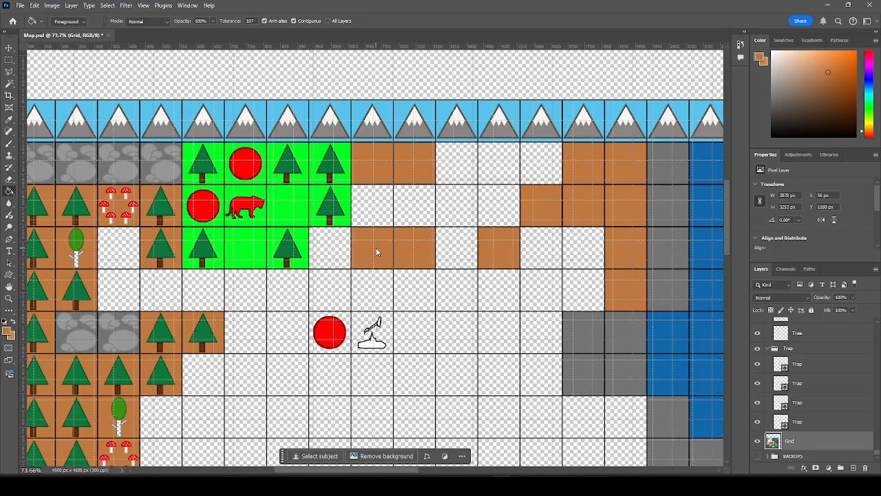
pyautogui.click(329, 292)
pyautogui.click(365, 293)
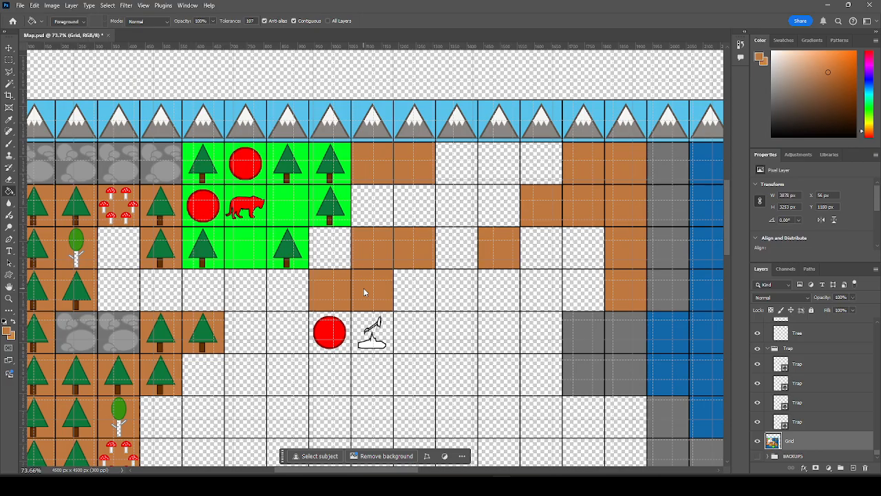
pyautogui.click(420, 334)
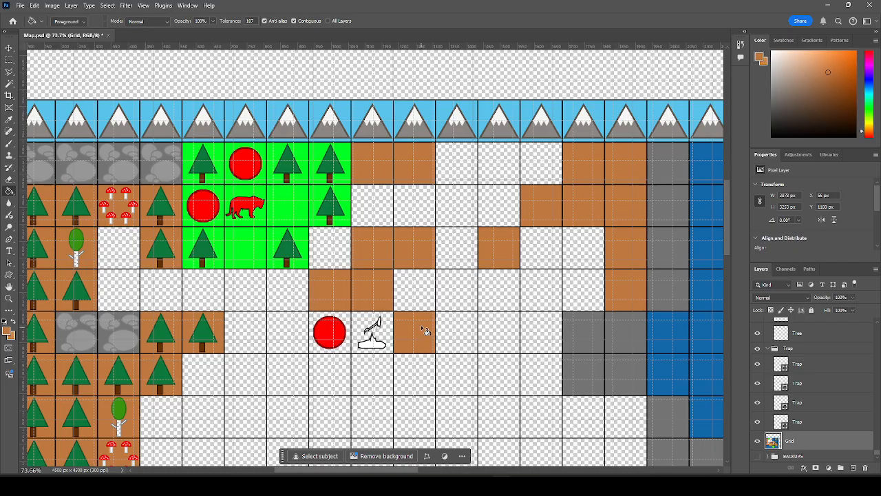
# Copy the last two trees of the first green row into the two adjoining brown cells.
pyautogui.click(9, 48)
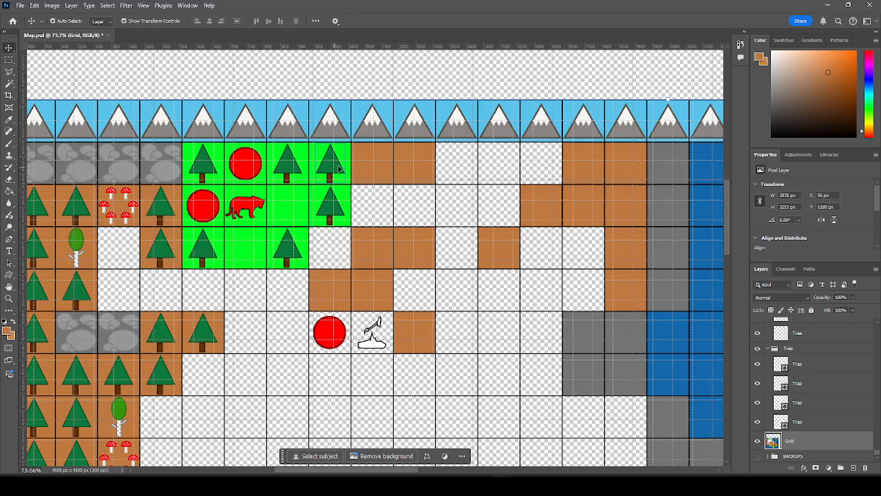
pyautogui.keyDown('ctrl'); pyautogui.click(291, 163); pyautogui.keyUp('ctrl')
pyautogui.keyDown('ctrl'); pyautogui.keyDown('shift'); pyautogui.click(342, 172); pyautogui.keyUp('shift'); pyautogui.keyUp('ctrl')
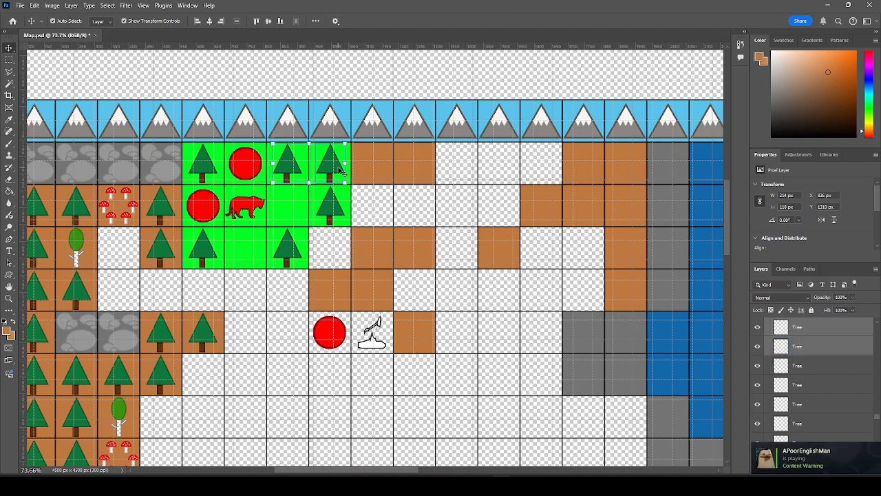
pyautogui.moveTo(342, 172); pyautogui.dragTo(419, 171)
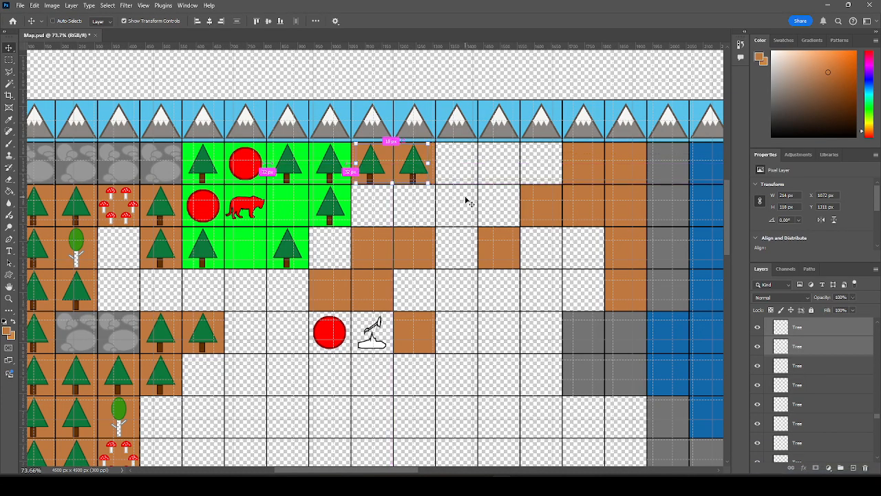
# Paste tree pairs into the first-row brown cells by the grey column and the paired brown cells of the third and fourth rows.
pyautogui.hotkey('ctrl', 'v')
pyautogui.moveTo(395, 262); pyautogui.dragTo(629, 171)
pyautogui.hotkey('ctrl', 'v')
pyautogui.moveTo(399, 256); pyautogui.dragTo(372, 298)
pyautogui.hotkey('ctrl', 'v')
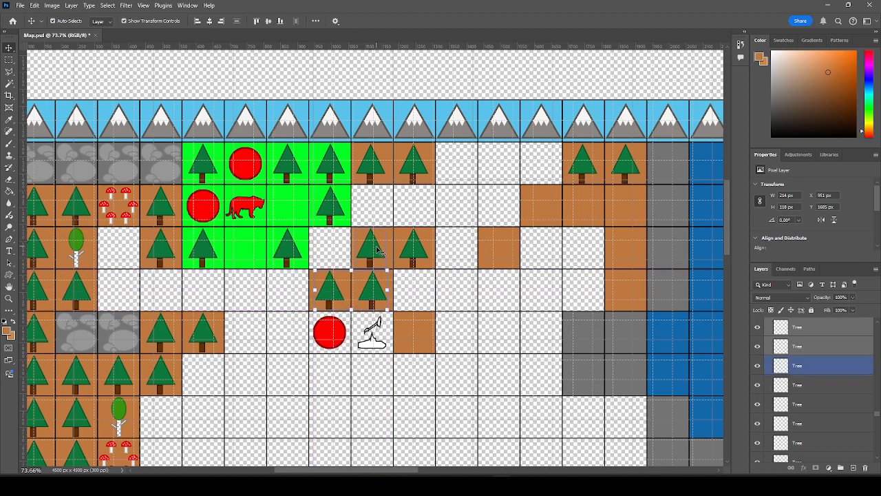
# Place one tree copy in the brown cell beside the white marker and another in the isolated brown cell of the third row.
pyautogui.click(377, 251)
pyautogui.keyDown('shift'); pyautogui.click(413, 252); pyautogui.keyUp('shift')
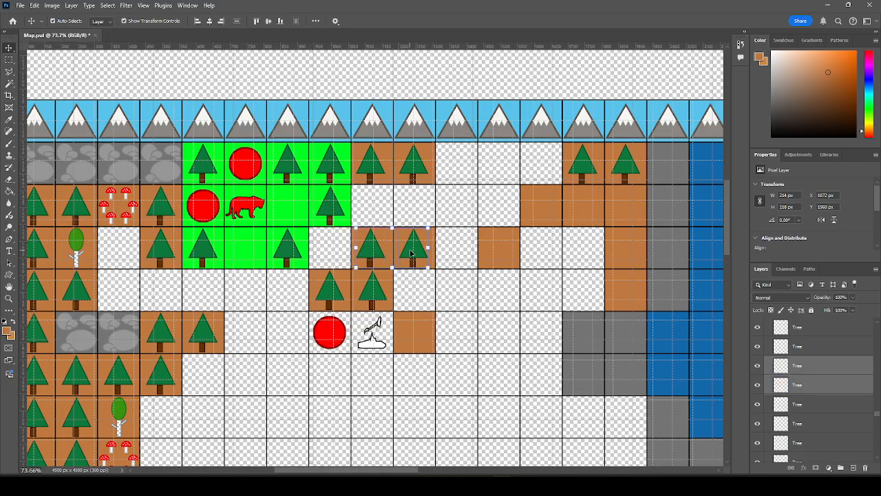
pyautogui.moveTo(411, 253); pyautogui.dragTo(418, 340)
pyautogui.click(375, 265)
pyautogui.hotkey('ctrl', 'v')
pyautogui.moveTo(381, 262); pyautogui.dragTo(502, 256)
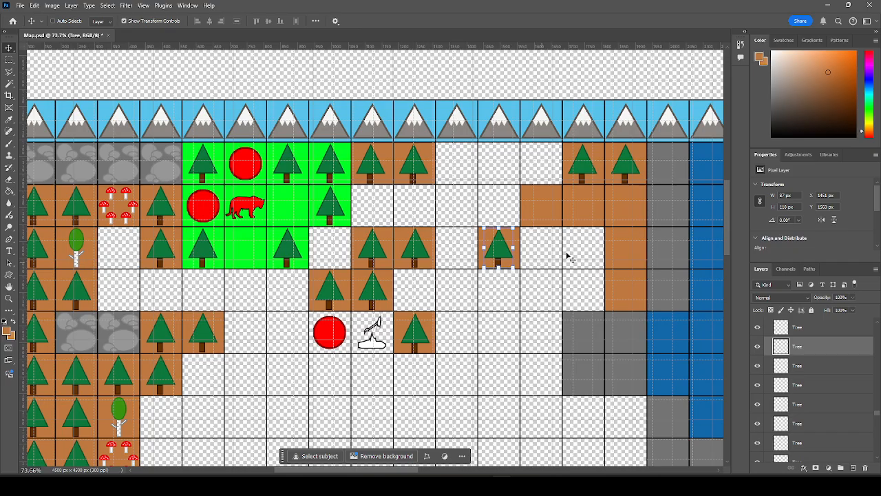
# Copy the two stacked trees from the green area's last column into the second- and third-row brown cells beside the grey column.
pyautogui.click(337, 172)
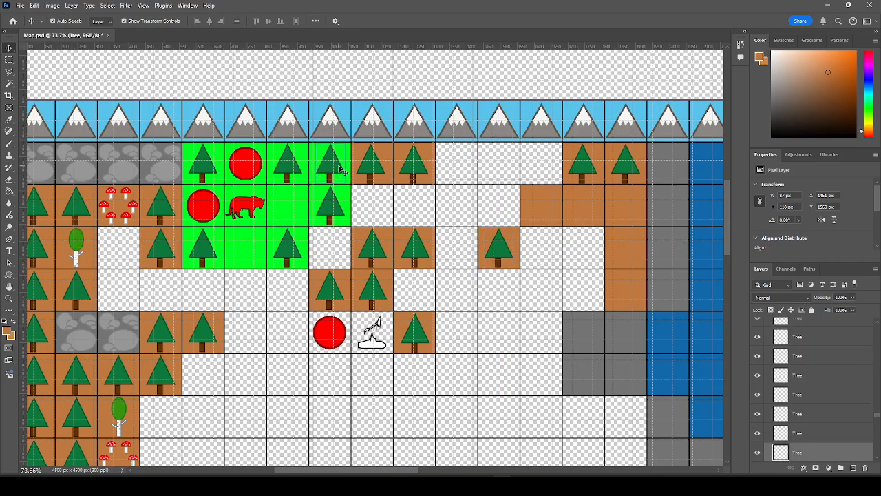
pyautogui.keyDown('shift'); pyautogui.click(336, 210); pyautogui.keyUp('shift')
pyautogui.keyDown('alt'); pyautogui.moveTo(337, 163); pyautogui.dragTo(630, 208); pyautogui.keyUp('alt')
pyautogui.click(507, 252)
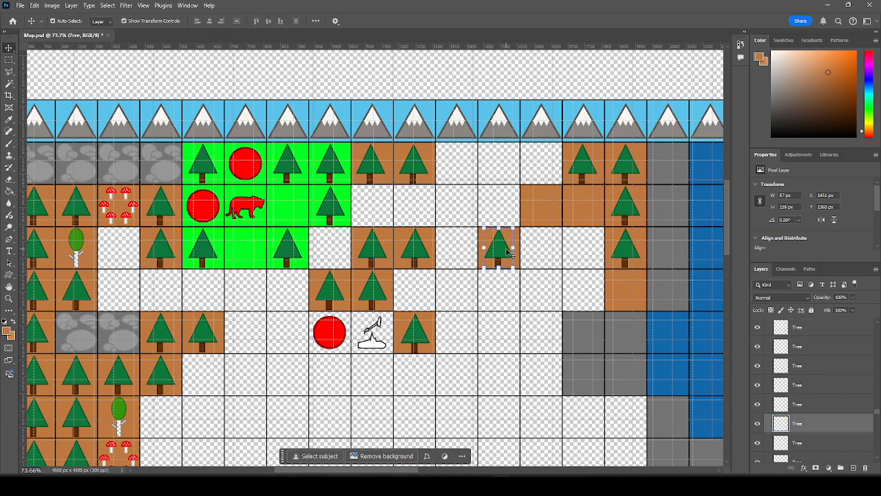
# Copy the pair of trees in the third row into the two empty brown cells of the second row.
pyautogui.click(375, 256)
pyautogui.keyDown('shift'); pyautogui.click(422, 249); pyautogui.keyUp('shift')
pyautogui.keyDown('alt'); pyautogui.moveTo(422, 249); pyautogui.dragTo(588, 216); pyautogui.keyUp('alt')
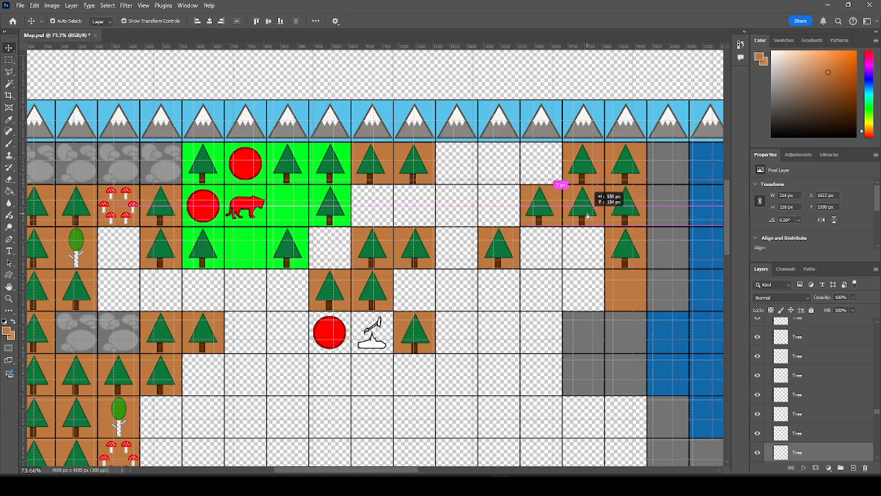
pyautogui.moveTo(589, 215); pyautogui.dragTo(587, 216)
# Copy a tree into the fourth-row brown cell beside the grey column and clear the selection.
pyautogui.click(624, 252)
pyautogui.hotkey('ctrl', 'c')
pyautogui.hotkey('ctrl', 'v')
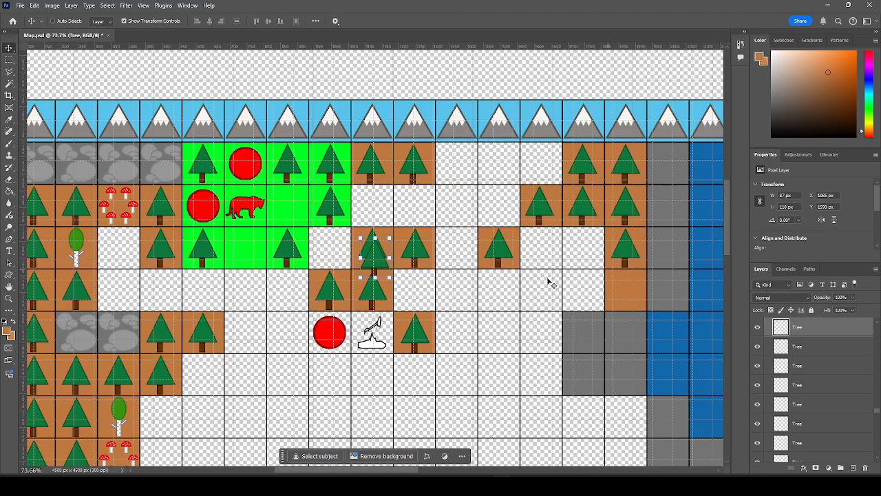
pyautogui.moveTo(378, 257); pyautogui.dragTo(626, 290)
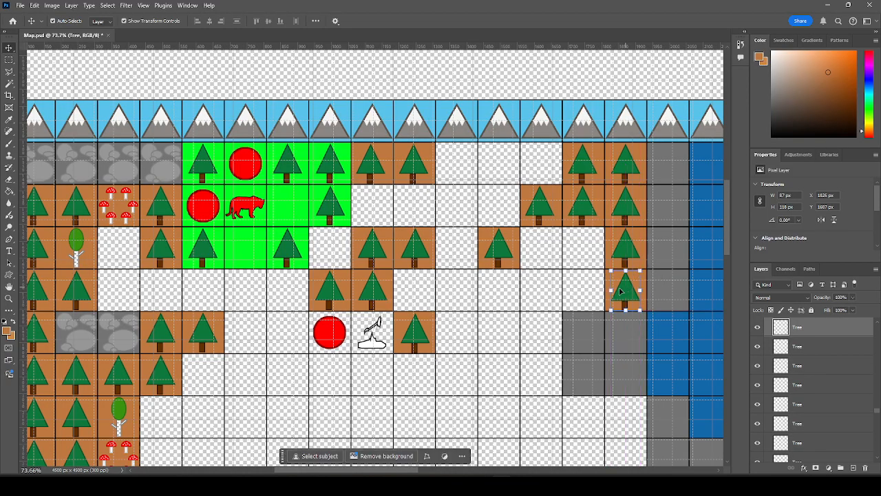
pyautogui.click(581, 290)
# Save the map document.
pyautogui.hotkey('ctrl', '-')
pyautogui.scroll(-1, 349, 248)
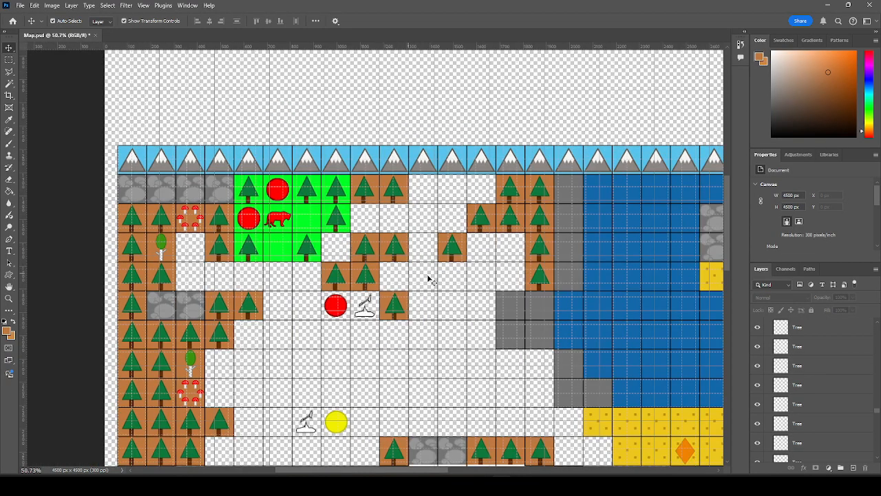
pyautogui.hotkey('ctrl', 's')
pyautogui.scroll(-1, 449, 284)
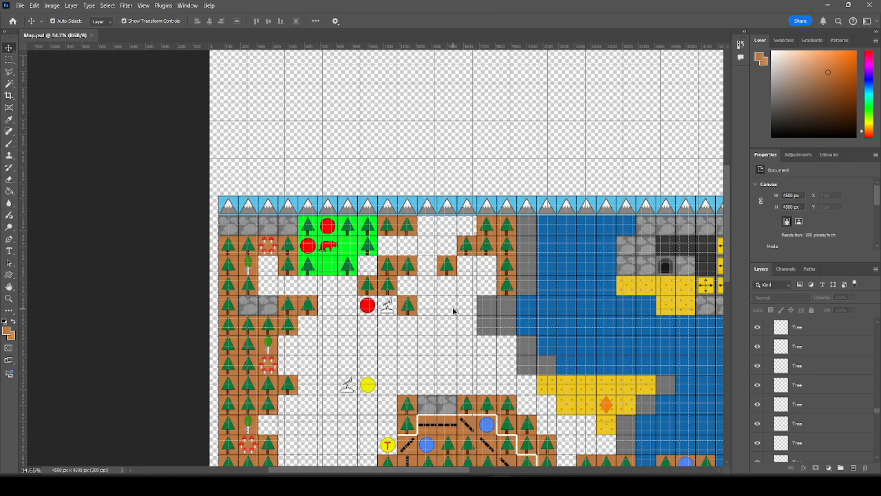
pyautogui.scroll(2, 453, 311)
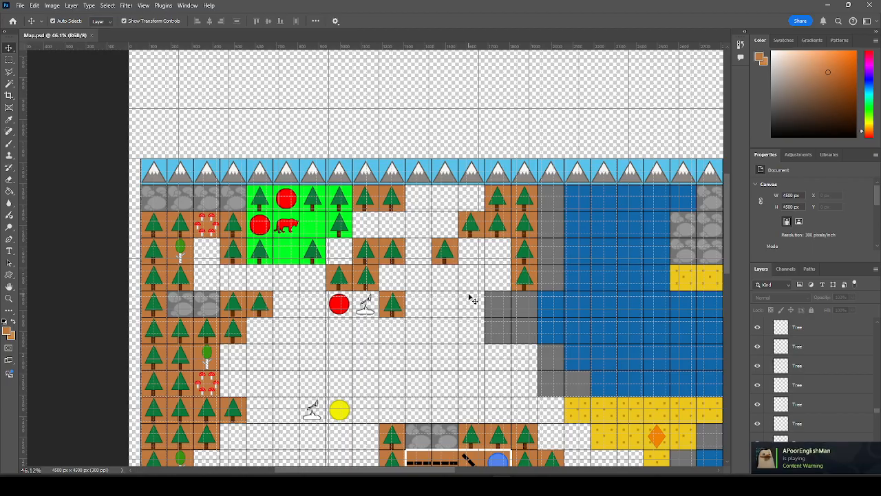
# Copy the fairy ring into the first-row empty cell just before the two brown tree cells by the grey column.
pyautogui.click(218, 232)
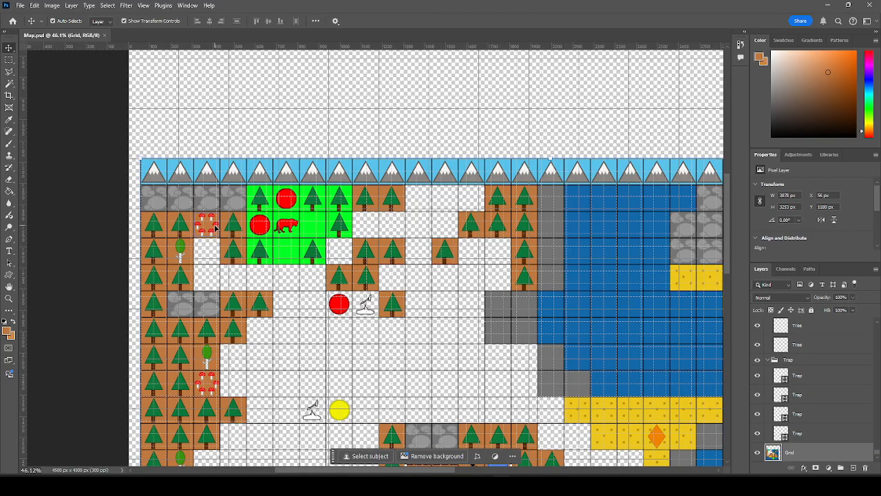
pyautogui.click(214, 226)
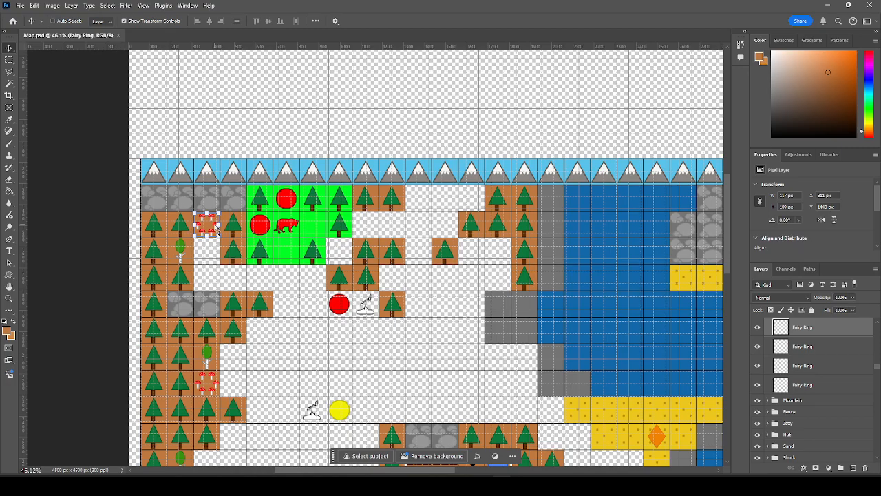
pyautogui.moveTo(218, 227); pyautogui.dragTo(451, 246)
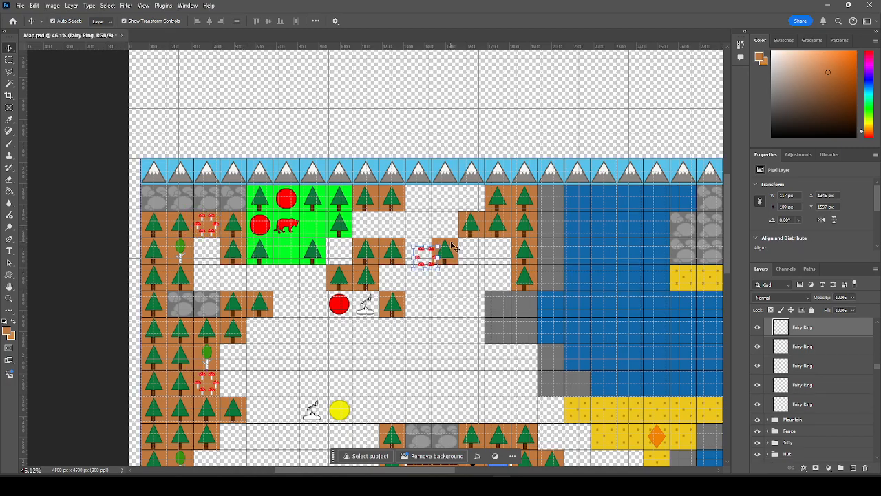
pyautogui.scroll(5, 451, 246)
pyautogui.moveTo(401, 259); pyautogui.dragTo(508, 117)
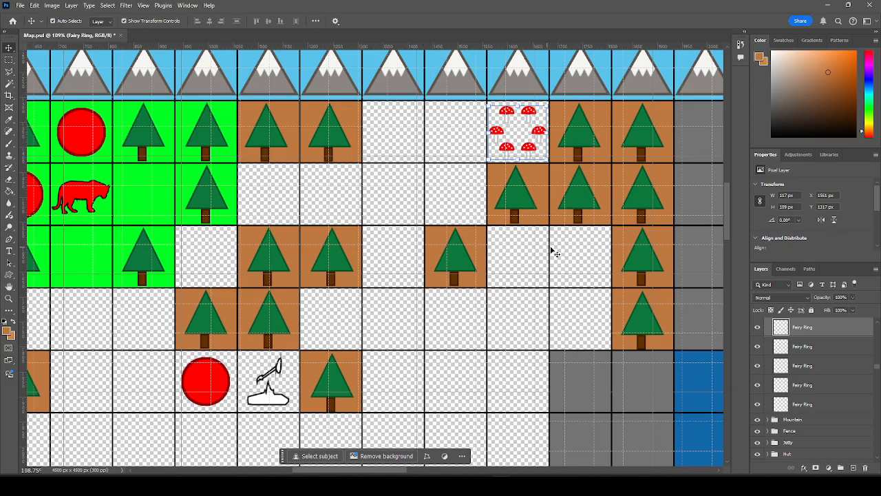
pyautogui.scroll(-3, 585, 231)
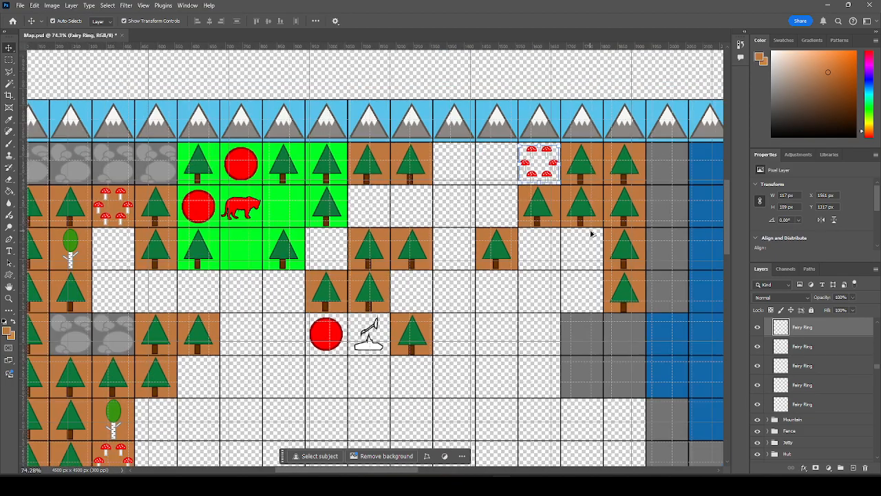
# Copy rocks into the first empty cell of the first row and a birch into the second-row cell before the three trees.
pyautogui.click(163, 173)
pyautogui.moveTo(163, 174); pyautogui.dragTo(460, 174)
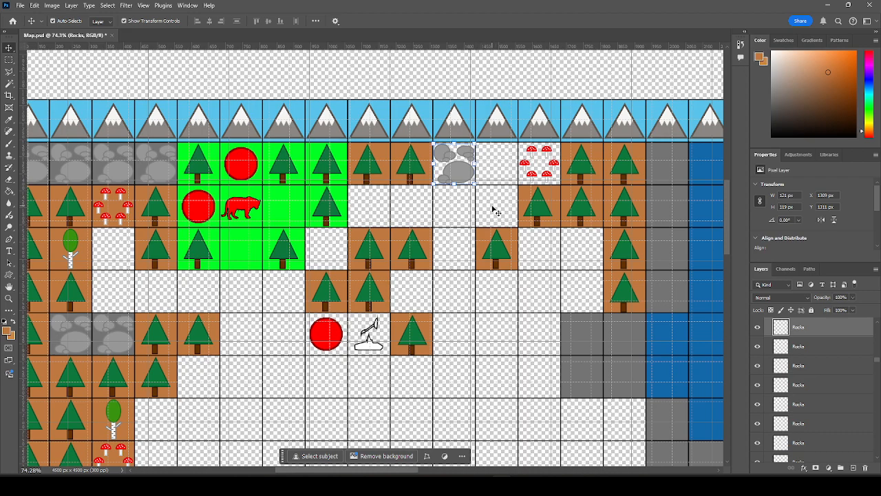
pyautogui.moveTo(69, 248); pyautogui.dragTo(498, 201)
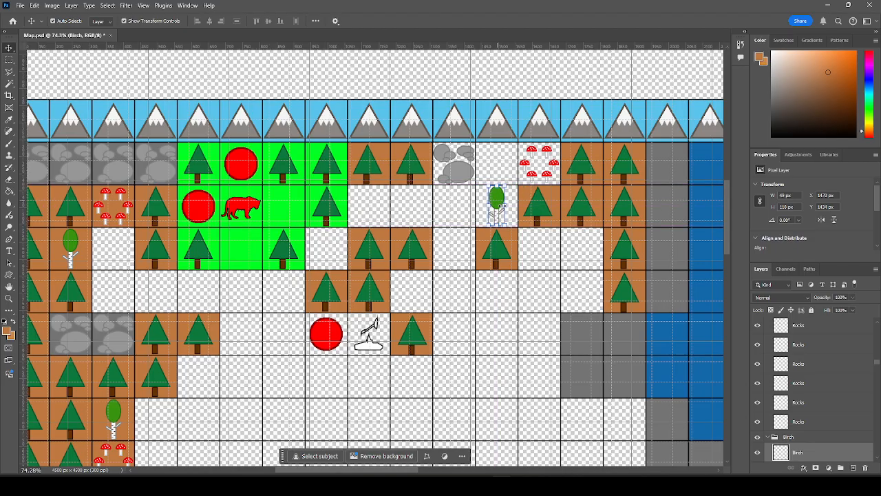
pyautogui.click(539, 249)
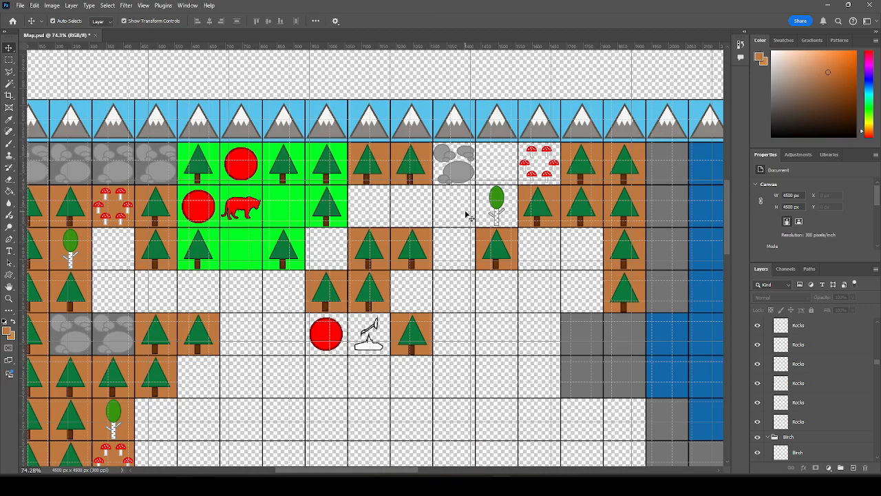
# On the Grid layer, fill the second-row birch cell and first-row fairy ring cell brown, and the first-row rocks cell beyond the green area grey.
pyautogui.click(832, 417)
pyautogui.scroll(-5, 833, 433)
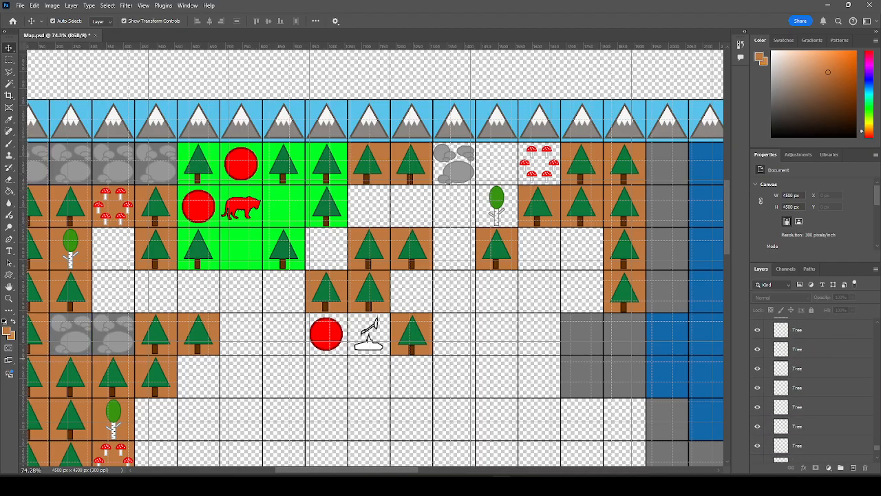
pyautogui.click(832, 441)
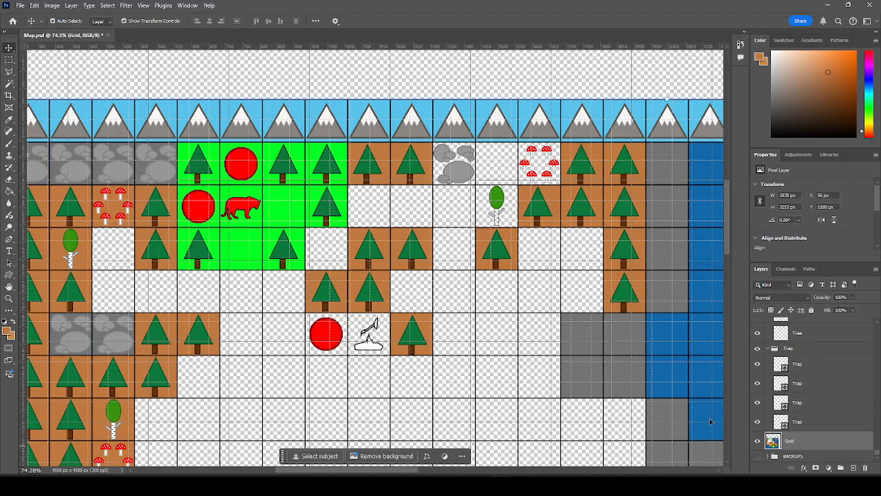
pyautogui.click(8, 193)
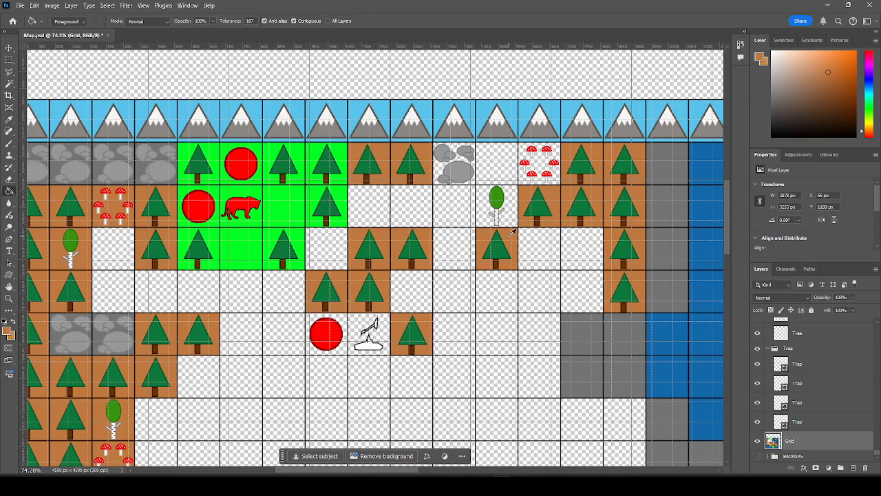
pyautogui.click(510, 219)
pyautogui.click(545, 175)
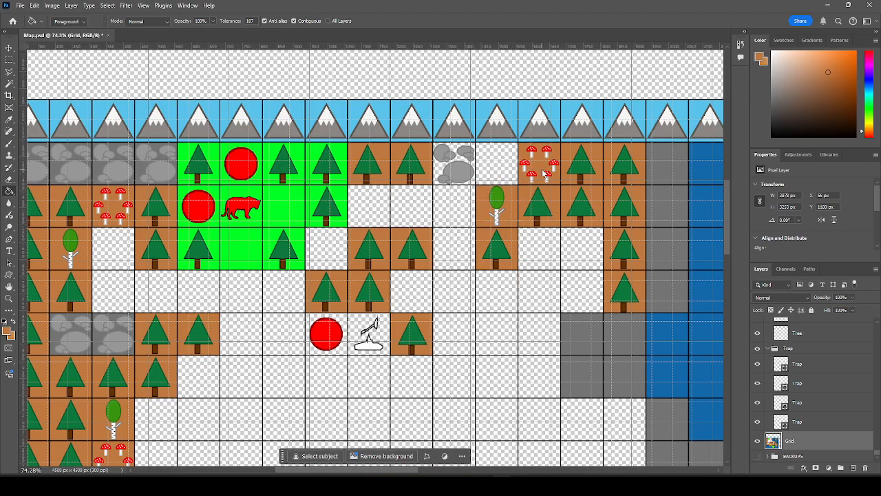
pyautogui.keyDown('alt'); pyautogui.click(669, 174); pyautogui.keyUp('alt')
pyautogui.click(465, 165)
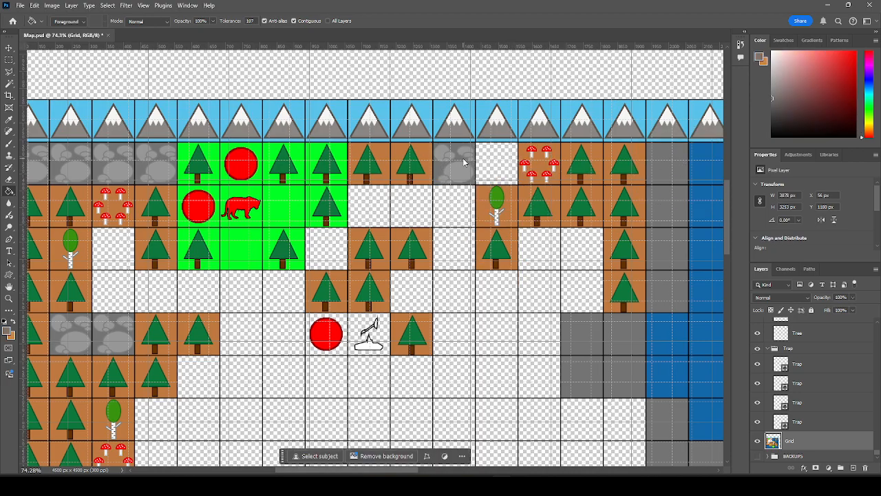
# Fill brown the first-row cell before the fairy ring, three second-row cells before the birch, and the third- and fourth-row cells before the tree pairs.
pyautogui.keyDown('alt'); pyautogui.click(513, 193); pyautogui.keyUp('alt')
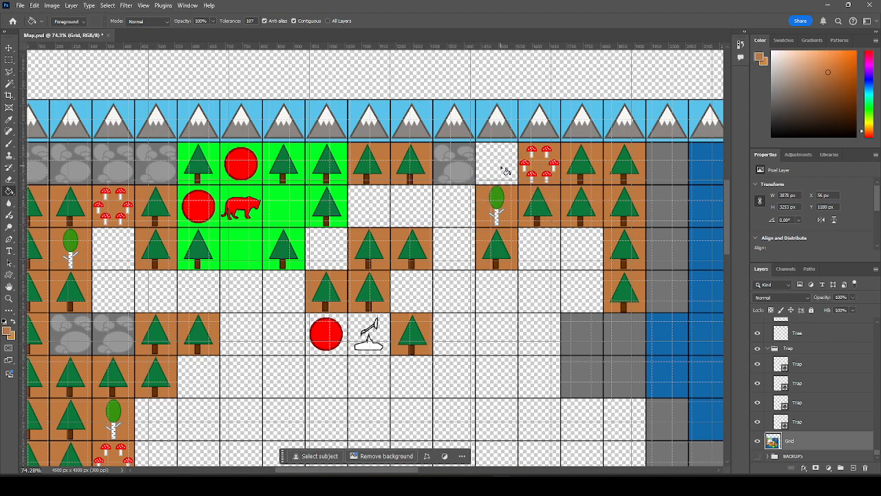
pyautogui.click(502, 170)
pyautogui.click(451, 219)
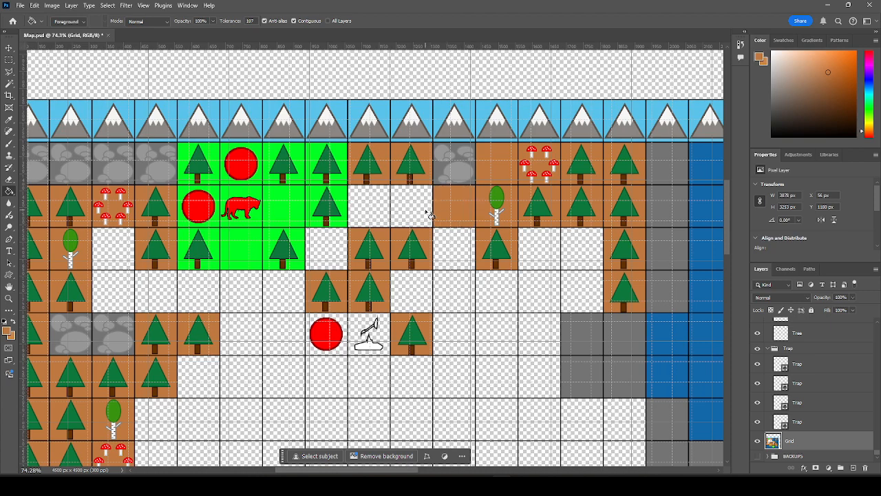
pyautogui.click(407, 215)
pyautogui.click(385, 214)
pyautogui.click(326, 255)
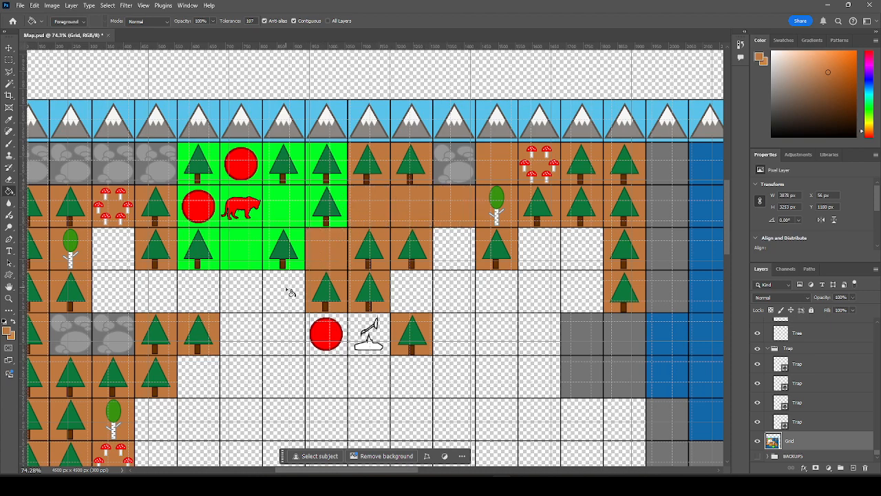
pyautogui.click(289, 292)
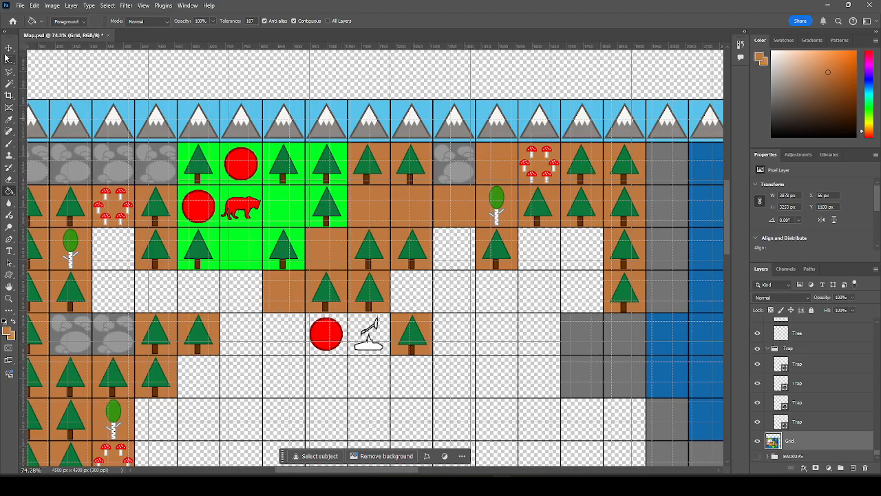
# Copy the horizontal dashed path into the three second-row brown cells between the green area and the birch.
pyautogui.click(9, 47)
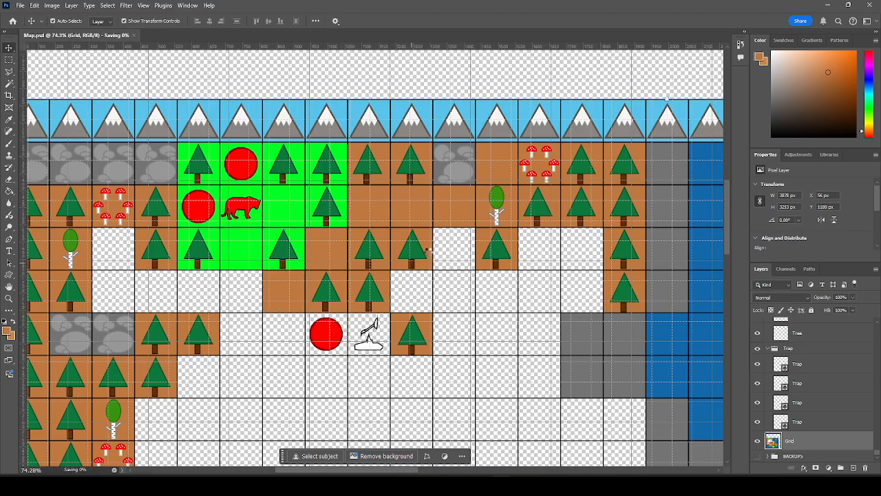
pyautogui.scroll(-1, 420, 256)
pyautogui.scroll(-2, 390, 240)
pyautogui.scroll(-2, 391, 240)
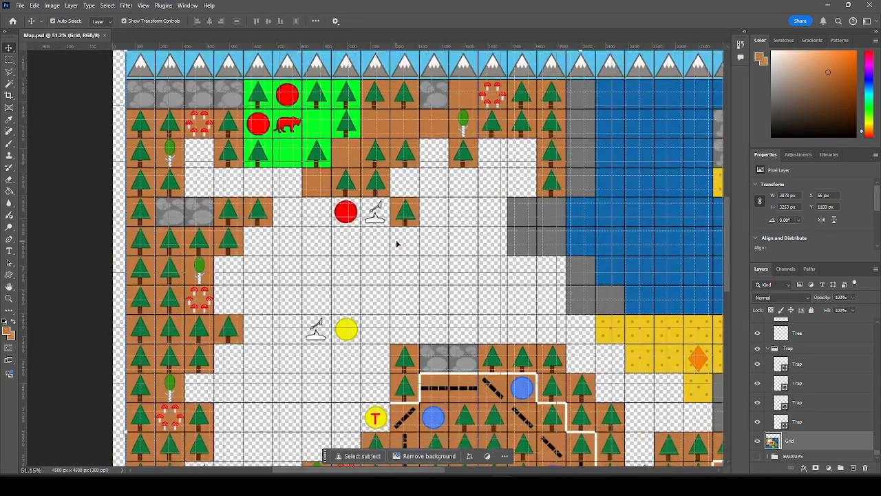
pyautogui.click(470, 391)
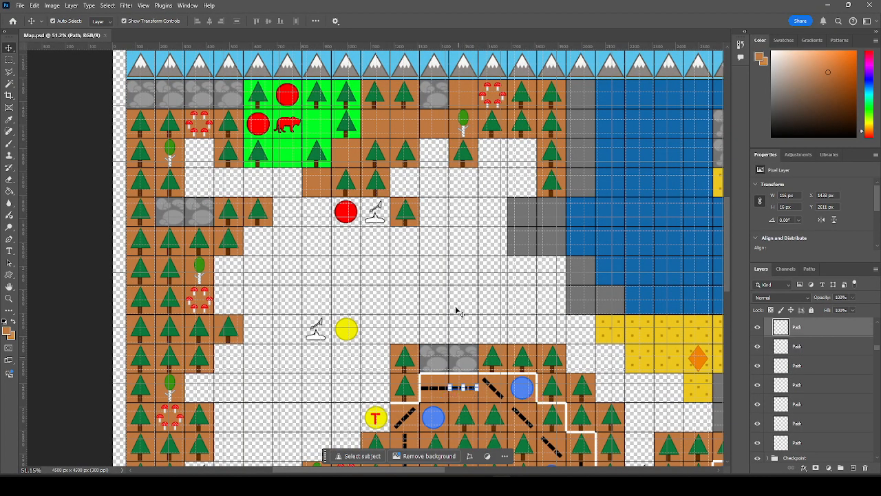
pyautogui.scroll(2, 457, 317)
pyautogui.scroll(5, 430, 212)
pyautogui.hotkey('ctrl', 'v')
pyautogui.moveTo(382, 260); pyautogui.dragTo(363, 225)
pyautogui.hotkey('ctrl', 'v')
pyautogui.moveTo(402, 256); pyautogui.dragTo(447, 221)
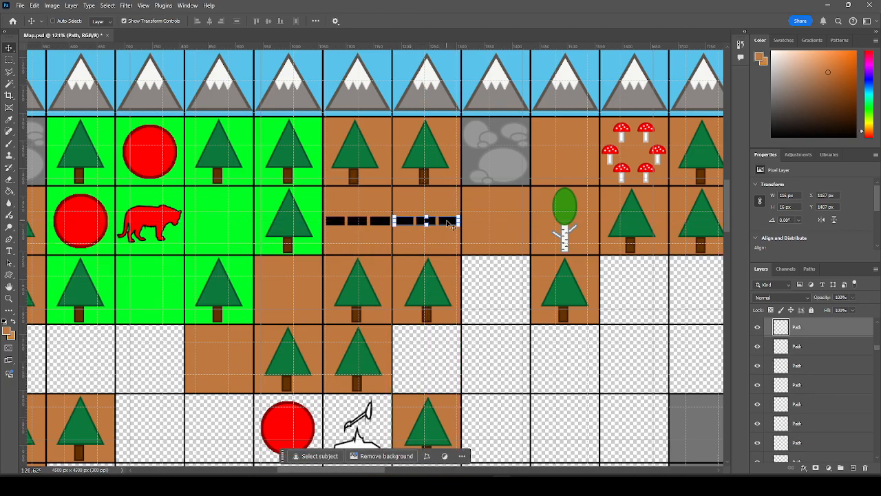
pyautogui.hotkey('ctrl', 'v')
pyautogui.moveTo(399, 260); pyautogui.dragTo(518, 223)
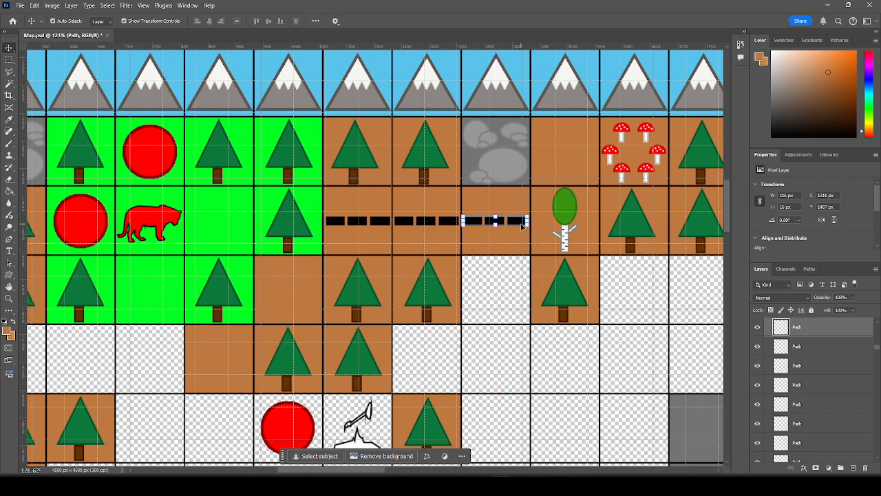
# Copy the path into the first-row brown cell before the fairy ring, rotate it -45°, centre it and save the map.
pyautogui.moveTo(525, 228); pyautogui.dragTo(589, 155)
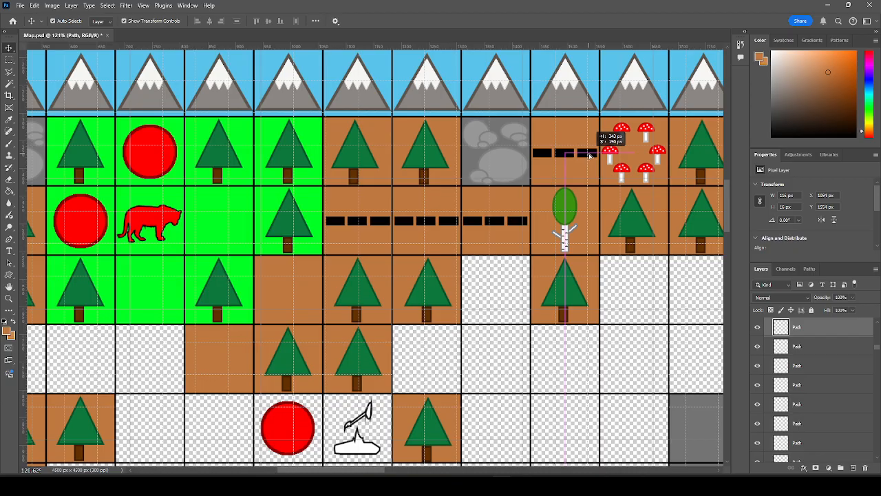
pyautogui.moveTo(589, 156); pyautogui.dragTo(602, 105)
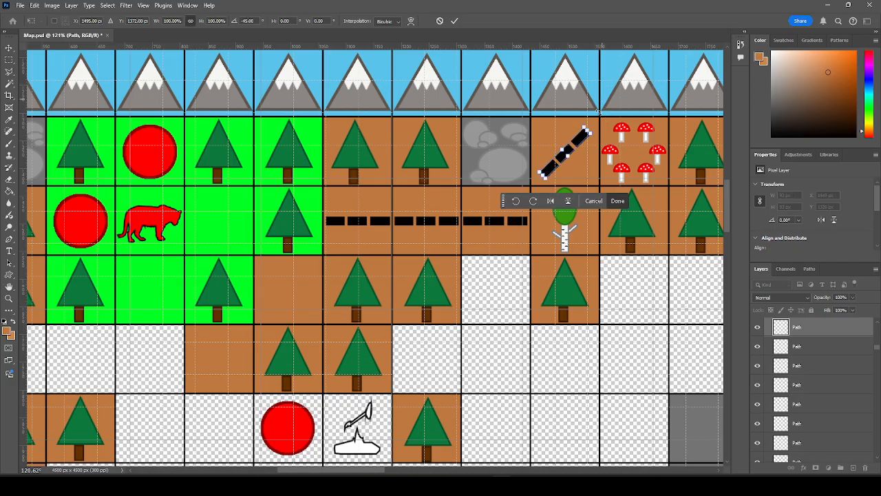
pyautogui.moveTo(565, 159); pyautogui.dragTo(565, 153)
pyautogui.scroll(-4, 452, 220)
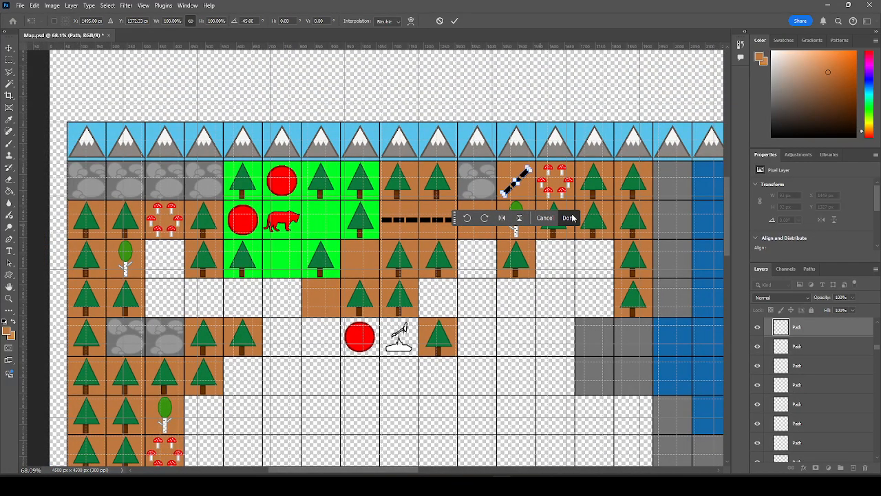
pyautogui.click(571, 218)
pyautogui.hotkey('ctrl', 's')
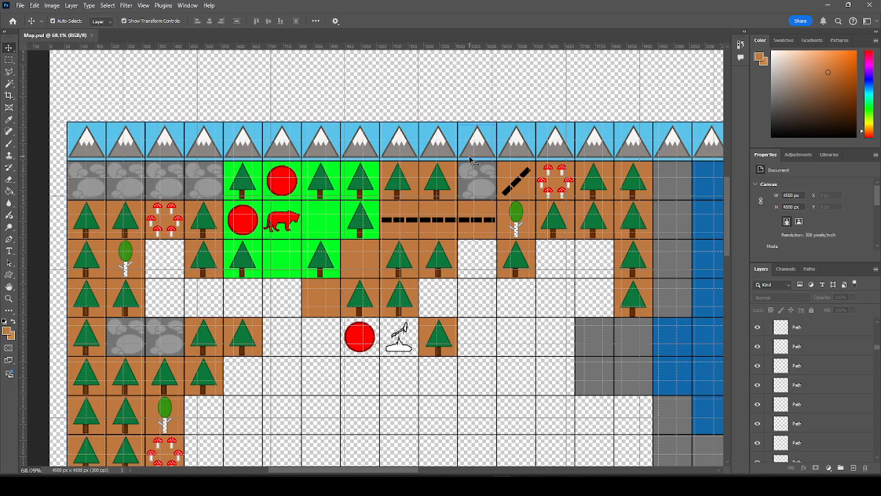
# Copy the diagonal path into the third-row and fourth-row brown cells before the tree pairs and clear the selection.
pyautogui.scroll(-2, 468, 160)
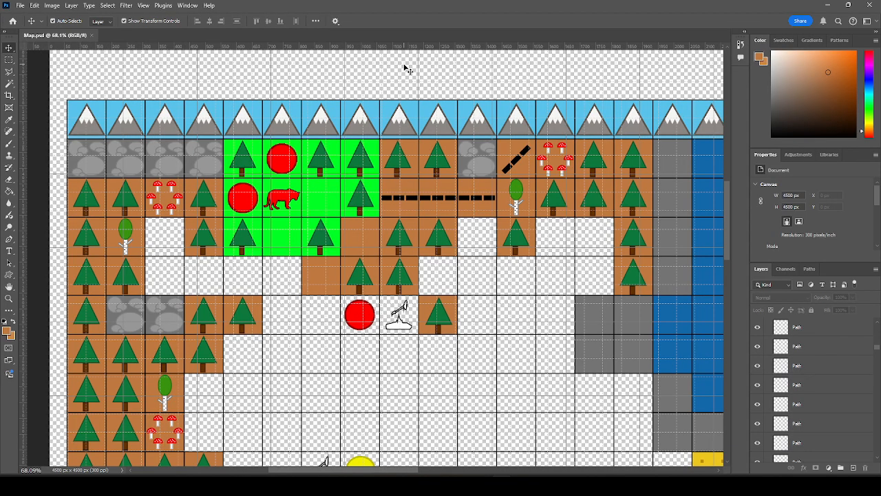
pyautogui.click(517, 163)
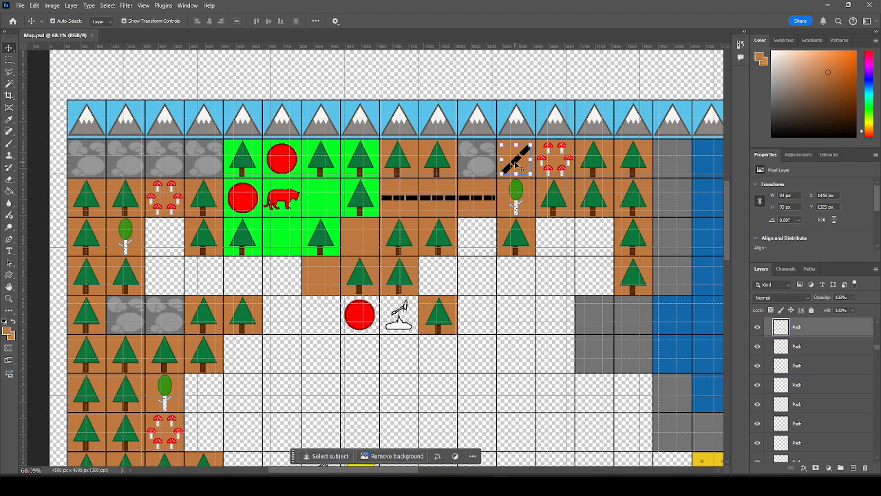
pyautogui.moveTo(517, 162); pyautogui.dragTo(321, 279)
pyautogui.hotkey('ctrl', 'v')
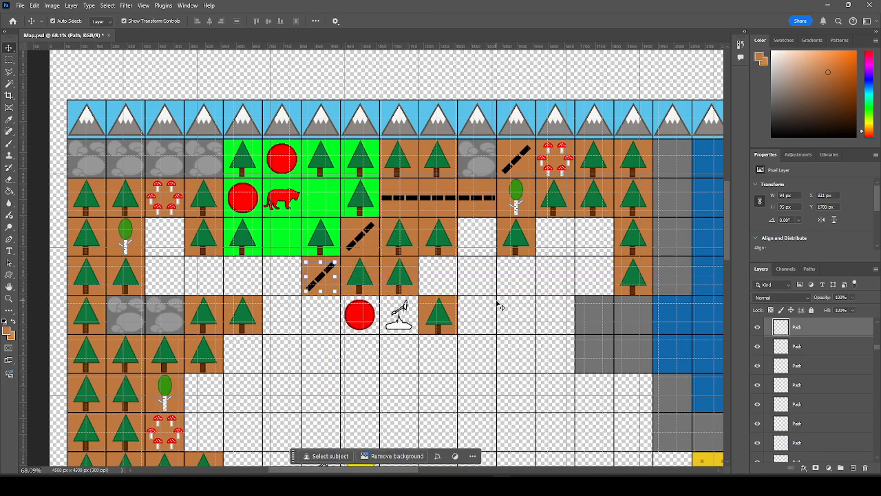
pyautogui.click(519, 281)
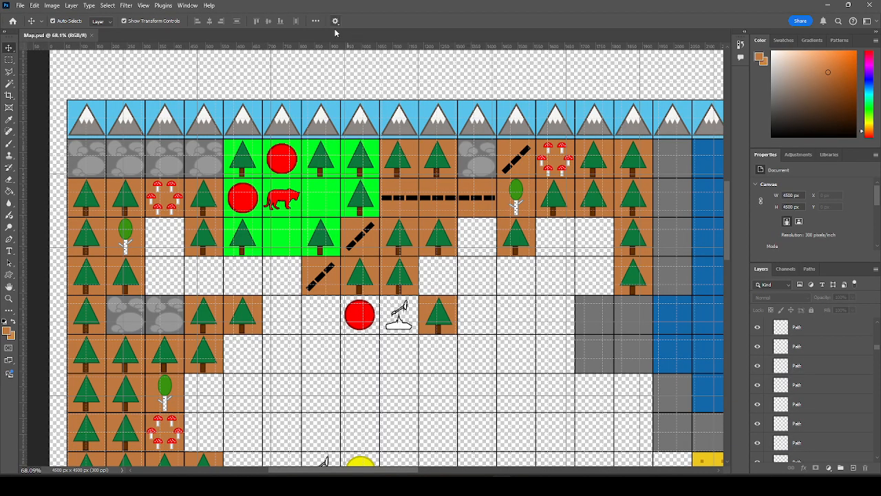
# Copy a blue circle marker into the fourth-row empty cell directly below the green area's first tree column.
pyautogui.scroll(-2, 466, 283)
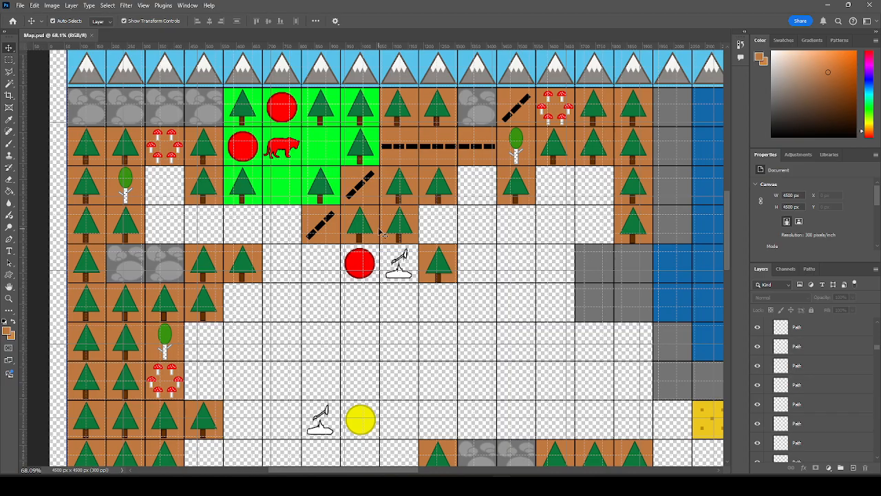
pyautogui.click(314, 234)
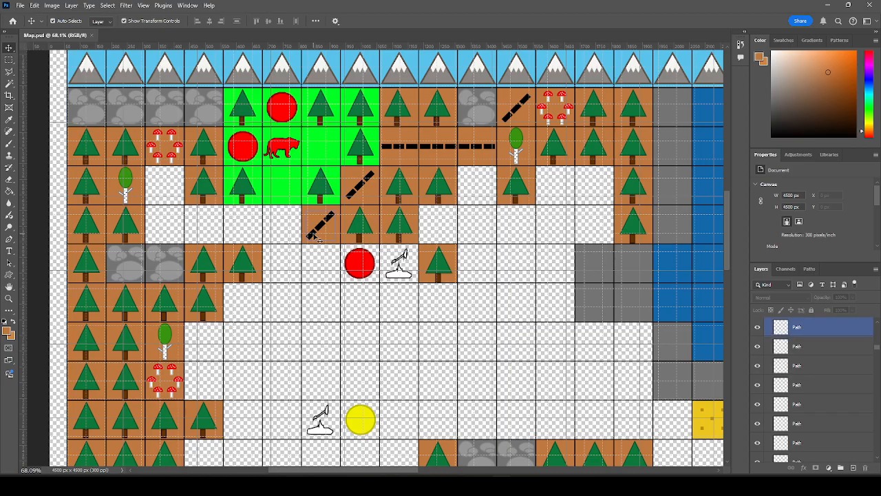
pyautogui.click(257, 240)
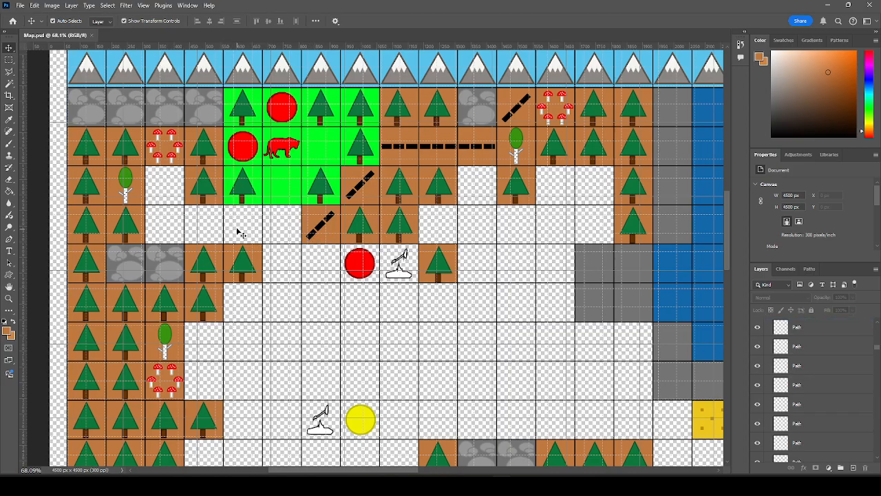
pyautogui.scroll(-2, 241, 230)
pyautogui.scroll(-1, 240, 229)
pyautogui.click(582, 434)
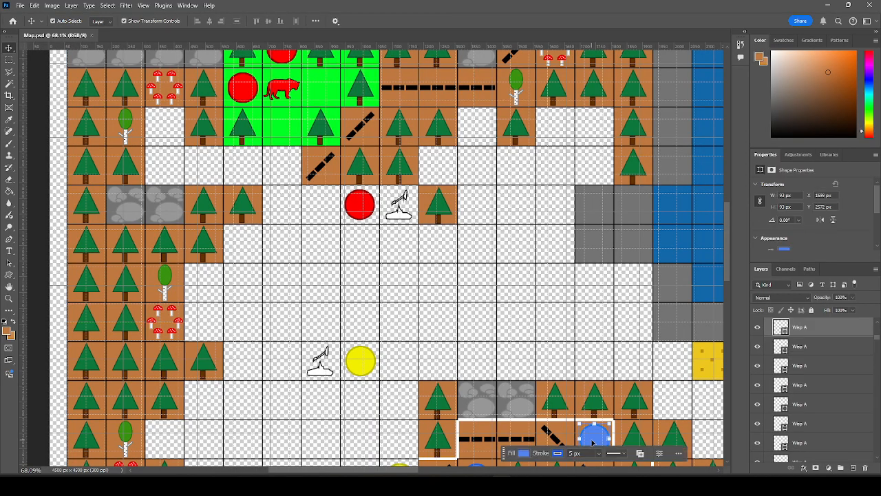
pyautogui.moveTo(430, 353); pyautogui.dragTo(247, 169)
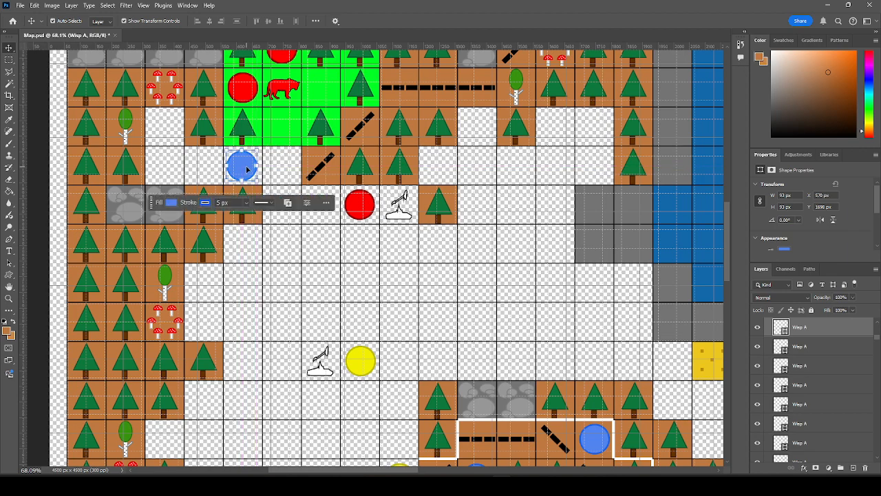
# Copy the horizontal path into the two fourth-row empty cells between the brown tree cells and the blue circle.
pyautogui.keyDown('ctrl'); pyautogui.click(439, 88); pyautogui.keyUp('ctrl')
pyautogui.hotkey('ctrl', 'v')
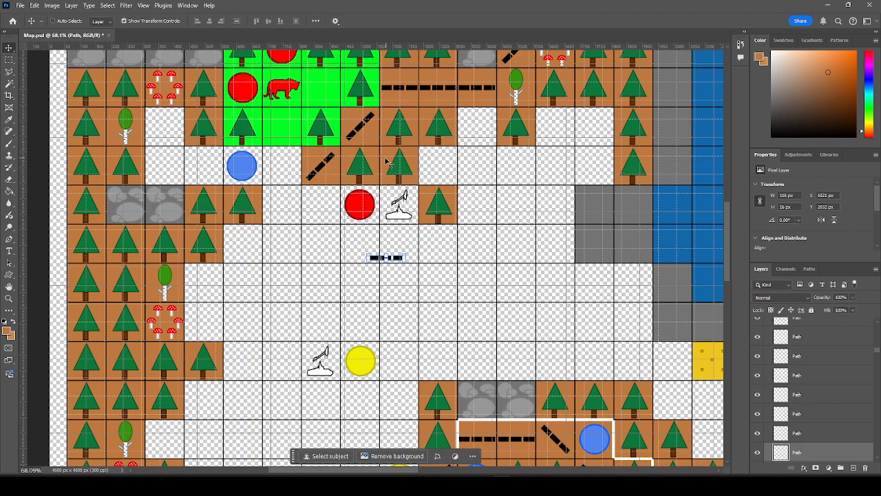
pyautogui.scroll(5, 192, 185)
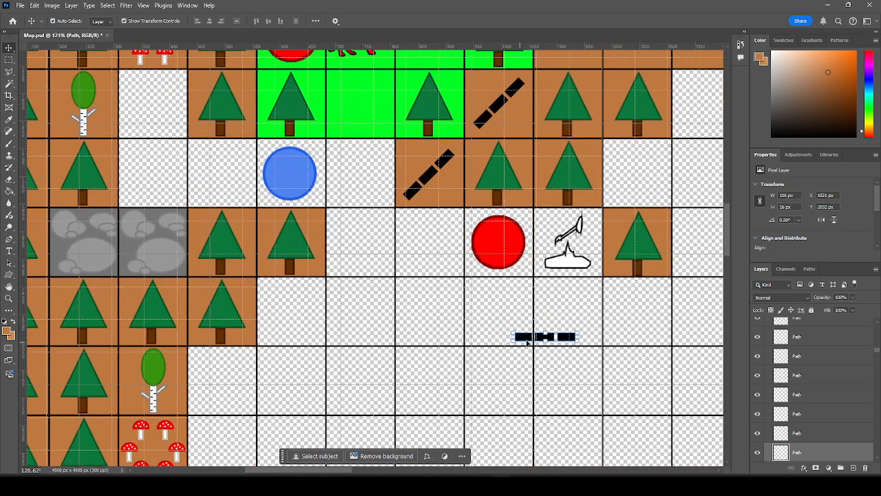
pyautogui.moveTo(544, 337); pyautogui.dragTo(241, 176)
pyautogui.hotkey('ctrl', 'v')
pyautogui.moveTo(389, 258); pyautogui.dragTo(172, 177)
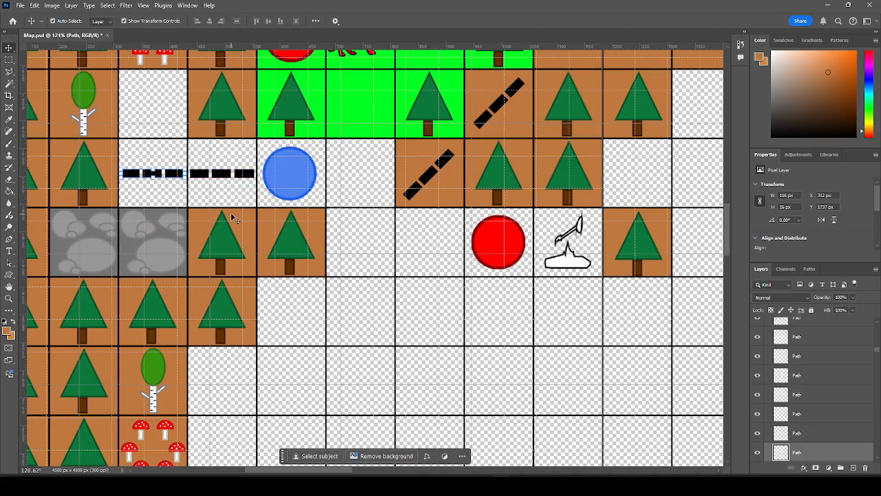
pyautogui.scroll(1, 189, 200)
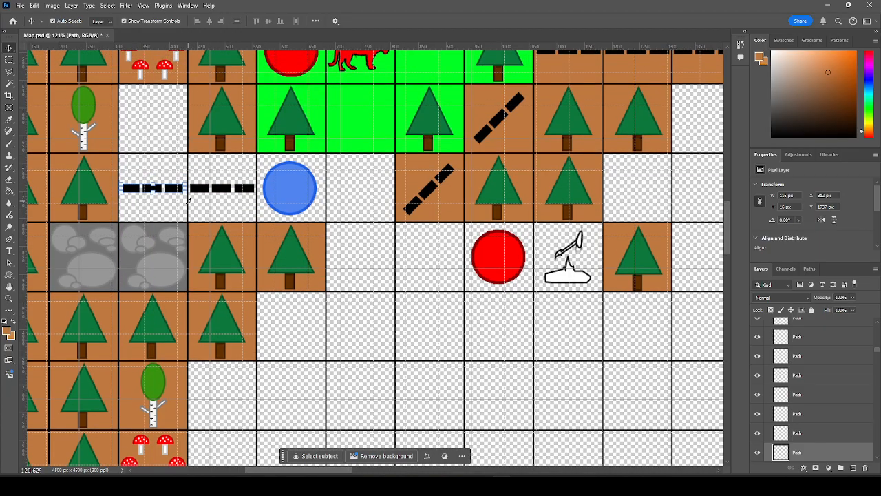
pyautogui.scroll(-2, 354, 273)
pyautogui.scroll(2, 110, 138)
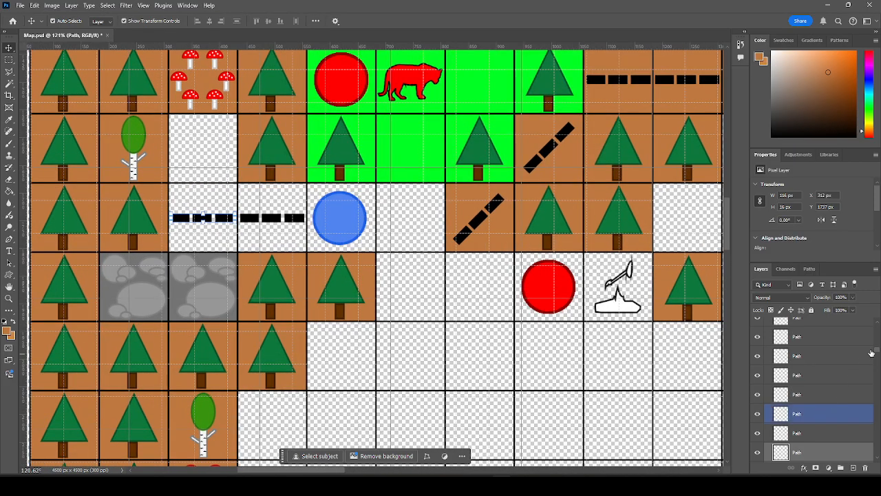
# Save the map and, on the Grid layer, fill brown the third-row empty cell after the birch, both fourth-row path cells and the blue circle's cell.
pyautogui.moveTo(877, 351); pyautogui.dragTo(878, 464)
pyautogui.hotkey('ctrl', 's')
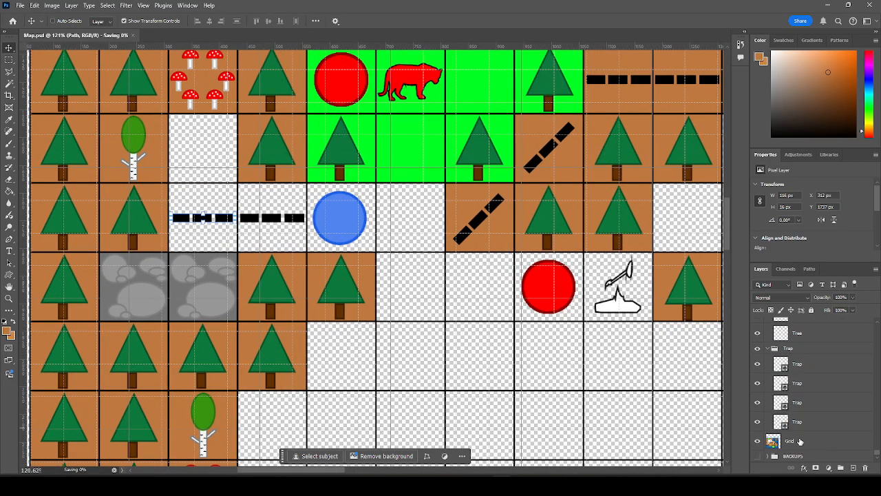
pyautogui.click(796, 442)
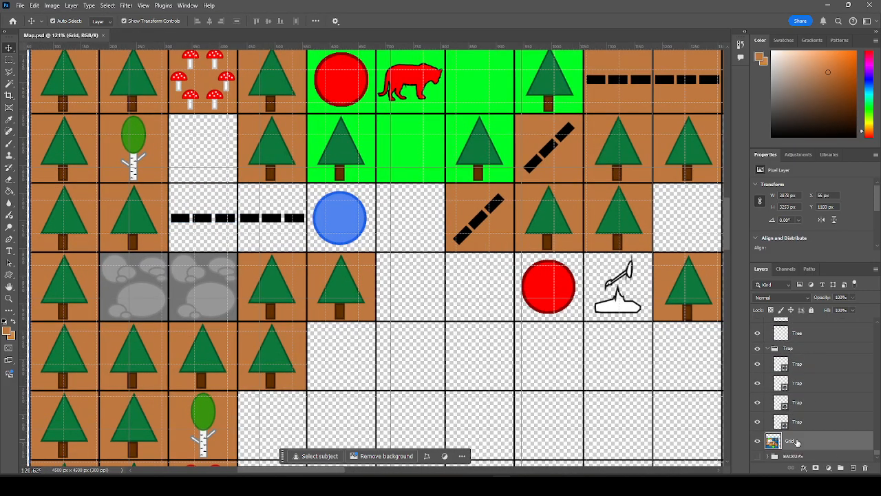
pyautogui.click(9, 191)
pyautogui.click(200, 172)
pyautogui.click(226, 217)
pyautogui.click(253, 212)
pyautogui.click(342, 219)
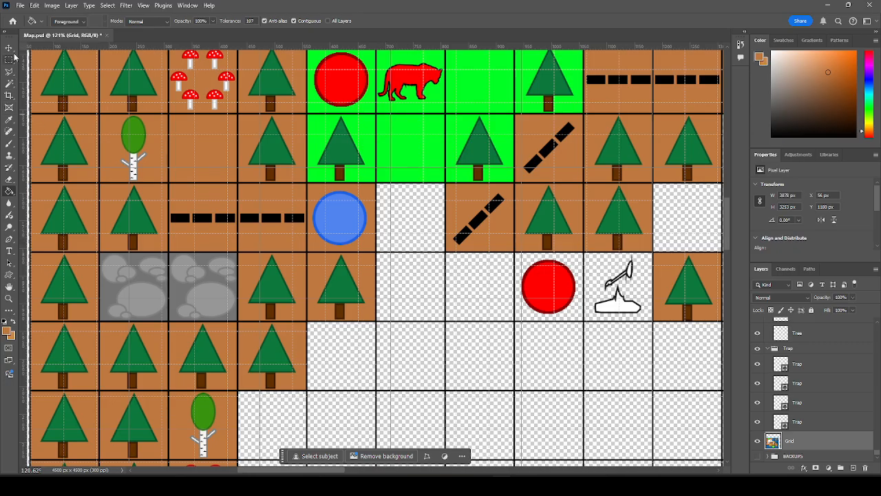
# Copy the horizontal path into the fourth-row empty cell after the blue circle and fill that cell brown on the Grid layer.
pyautogui.press('v')
pyautogui.click(301, 220)
pyautogui.moveTo(296, 219); pyautogui.dragTo(433, 218)
pyautogui.scroll(-10, 878, 356)
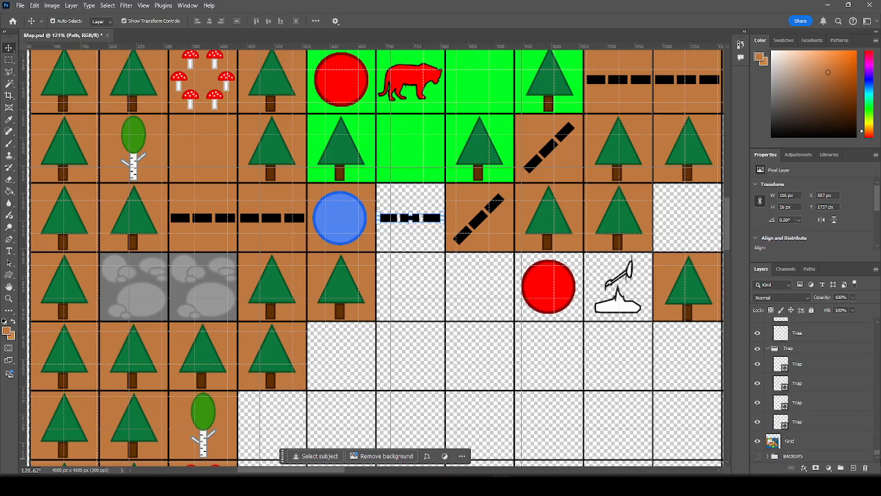
pyautogui.click(812, 440)
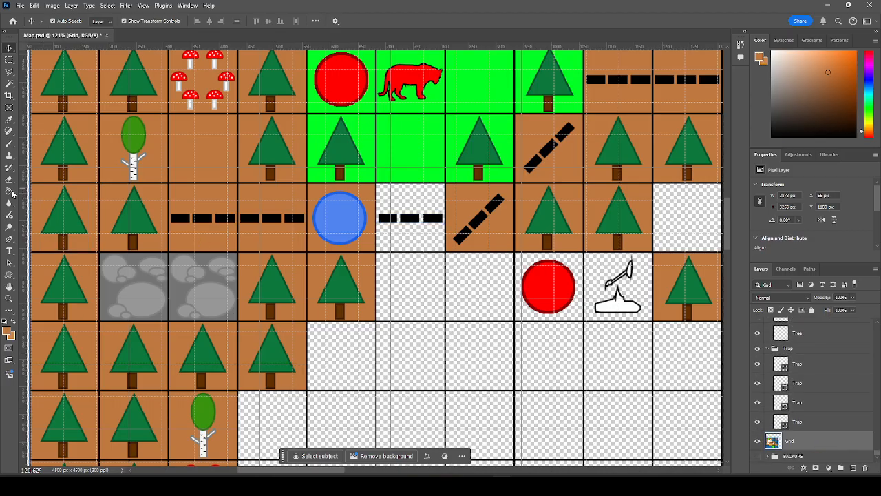
pyautogui.click(11, 191)
pyautogui.click(423, 209)
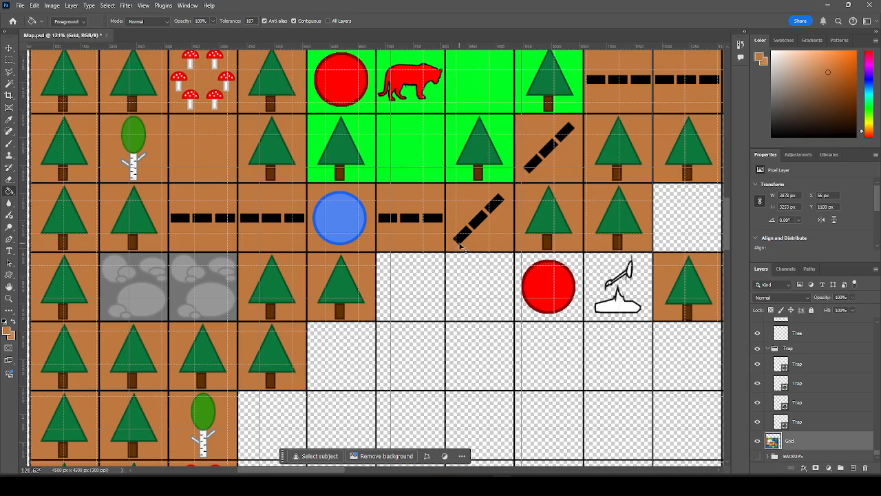
pyautogui.scroll(-6, 315, 289)
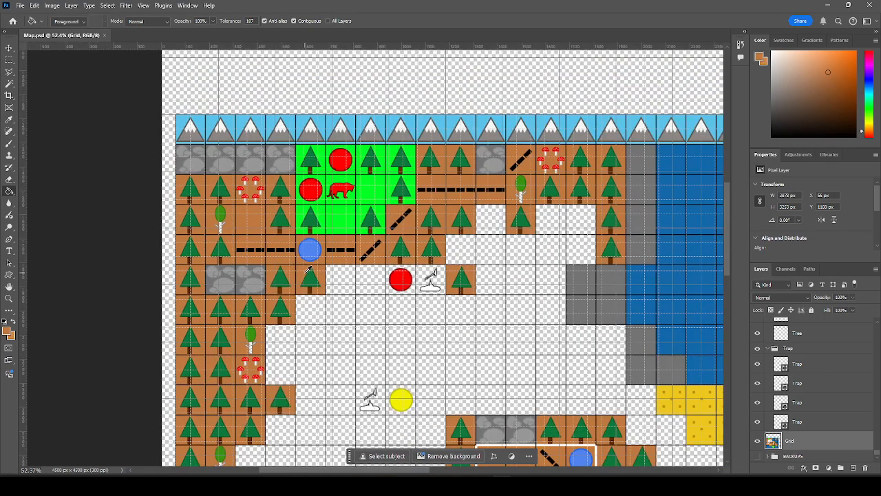
pyautogui.click(9, 48)
pyautogui.scroll(6, 370, 272)
pyautogui.click(400, 259)
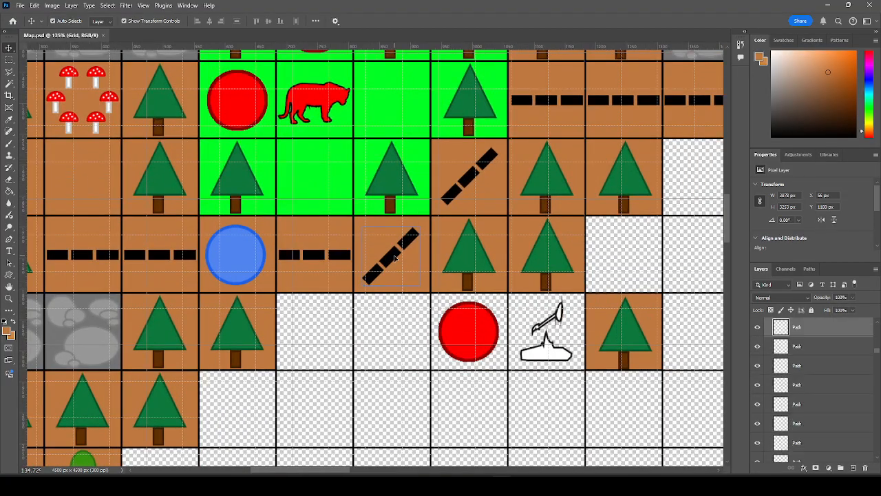
pyautogui.click(418, 284)
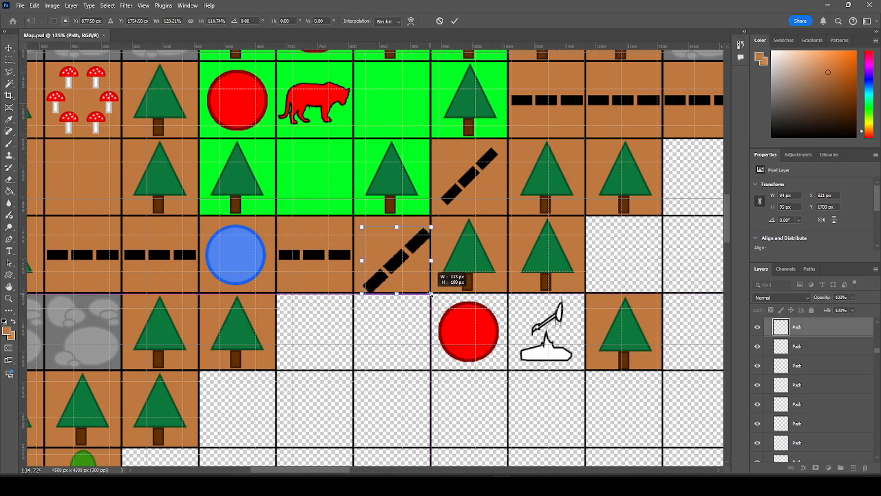
pyautogui.moveTo(418, 284)
pyautogui.mouseDown()
pyautogui.moveTo(449, 271)
pyautogui.moveTo(426, 292)
pyautogui.moveTo(419, 286)
pyautogui.moveTo(428, 294)
pyautogui.mouseUp()
pyautogui.hotkey('ctrl', 'z')
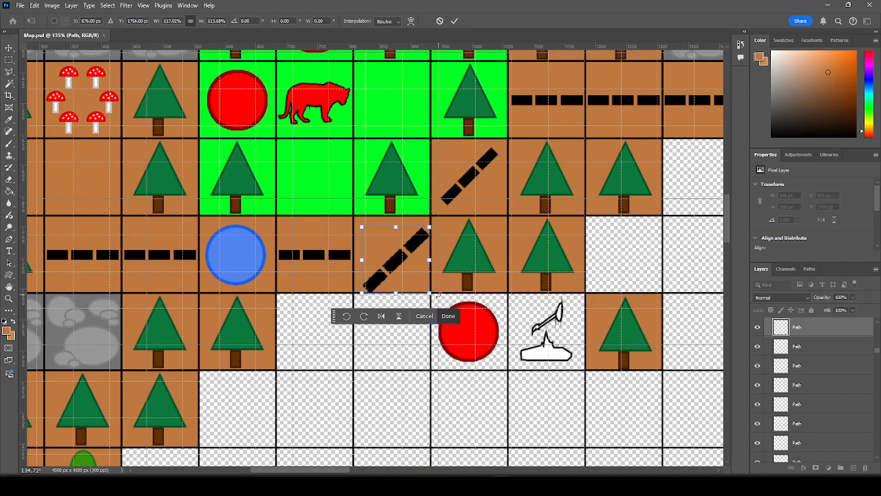
pyautogui.hotkey('ctrl', 'z')
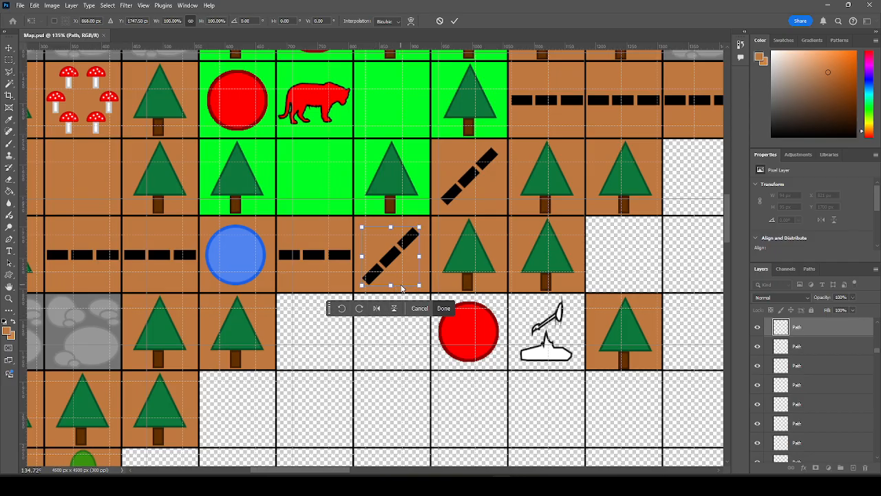
# Flatten and widen the fourth-row diagonal path so its lower end meets the neighbouring horizontal path.
pyautogui.moveTo(389, 287); pyautogui.dragTo(419, 263)
pyautogui.moveTo(362, 266); pyautogui.dragTo(356, 265)
pyautogui.moveTo(419, 227); pyautogui.dragTo(426, 226)
pyautogui.moveTo(425, 264)
pyautogui.mouseDown()
pyautogui.moveTo(424, 272)
pyautogui.moveTo(423, 262)
pyautogui.mouseUp()
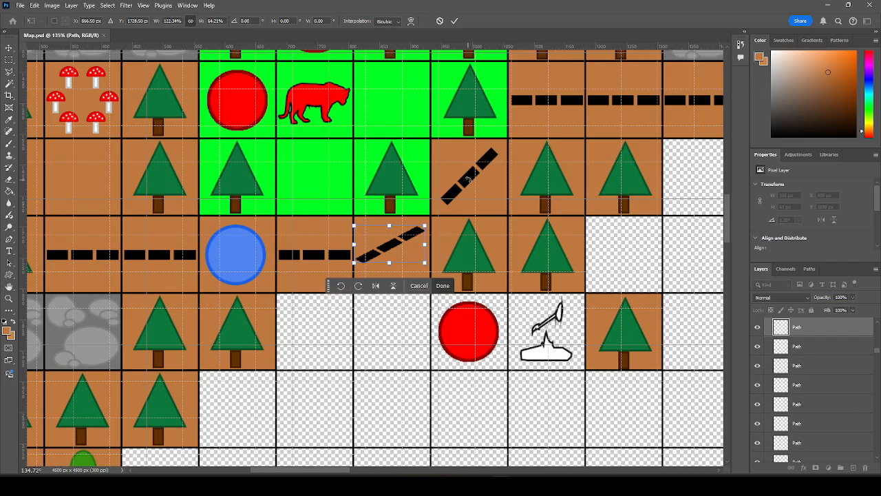
pyautogui.click(442, 287)
pyautogui.scroll(-3, 417, 286)
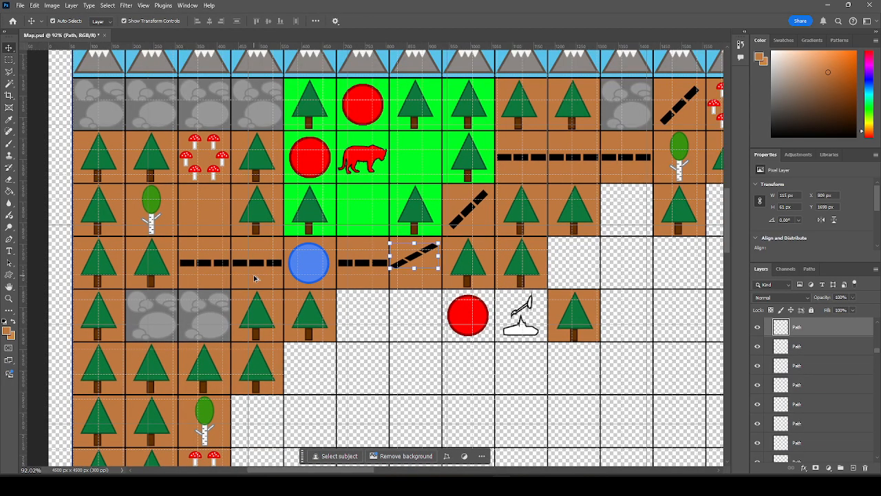
pyautogui.scroll(3, 608, 141)
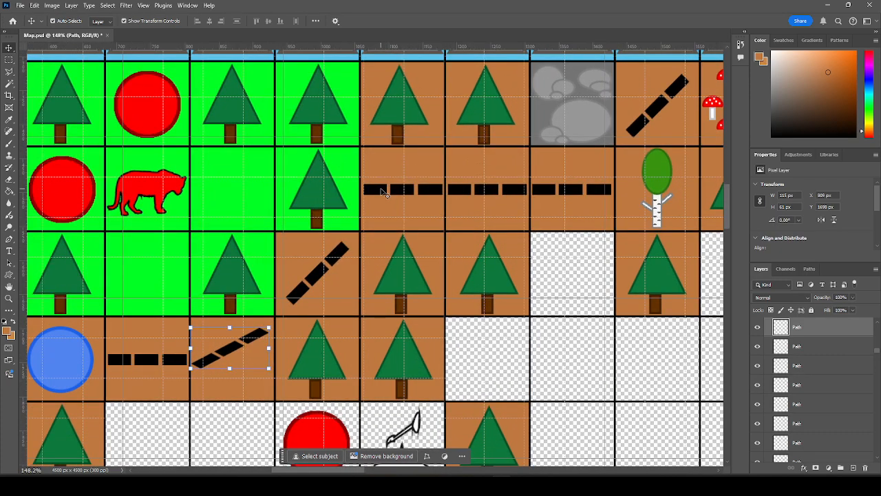
pyautogui.click(383, 192)
pyautogui.moveTo(403, 195); pyautogui.dragTo(376, 200)
pyautogui.hotkey('ctrl', 'z')
pyautogui.hotkey('ctrl', 'z')
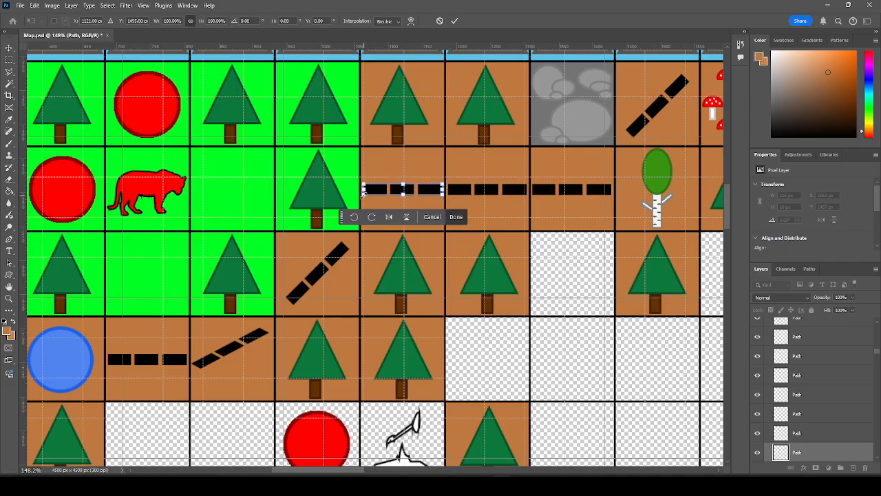
# Skew the second-row horizontal path beside the green area's tree so it slopes down towards the third-row diagonal path, and clear the selection.
pyautogui.moveTo(365, 197); pyautogui.dragTo(394, 202)
pyautogui.moveTo(442, 188); pyautogui.dragTo(432, 184)
pyautogui.moveTo(364, 185); pyautogui.dragTo(366, 206)
pyautogui.moveTo(432, 183)
pyautogui.mouseDown()
pyautogui.moveTo(441, 196)
pyautogui.moveTo(438, 181)
pyautogui.mouseUp()
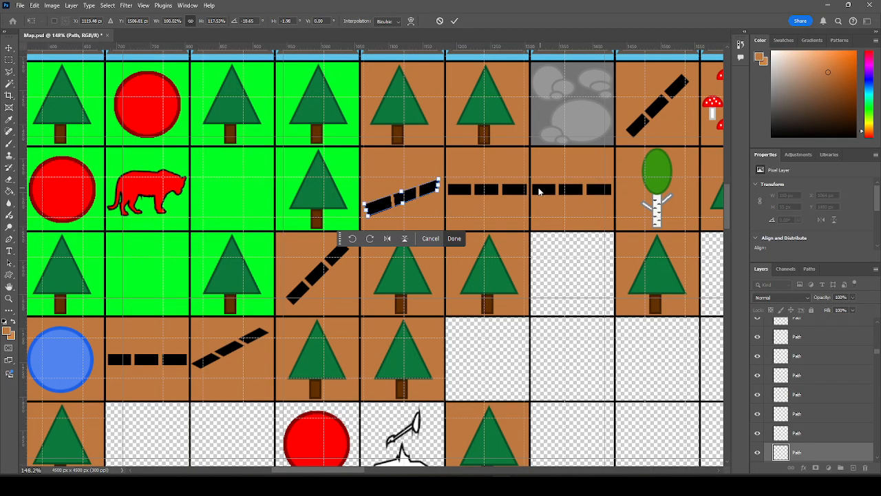
pyautogui.click(454, 238)
pyautogui.scroll(-5, 544, 250)
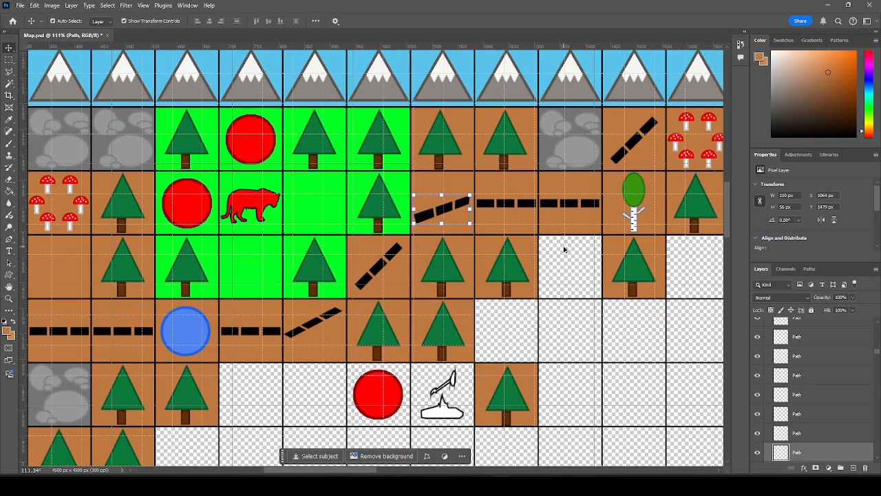
pyautogui.scroll(-2, 512, 238)
pyautogui.click(115, 173)
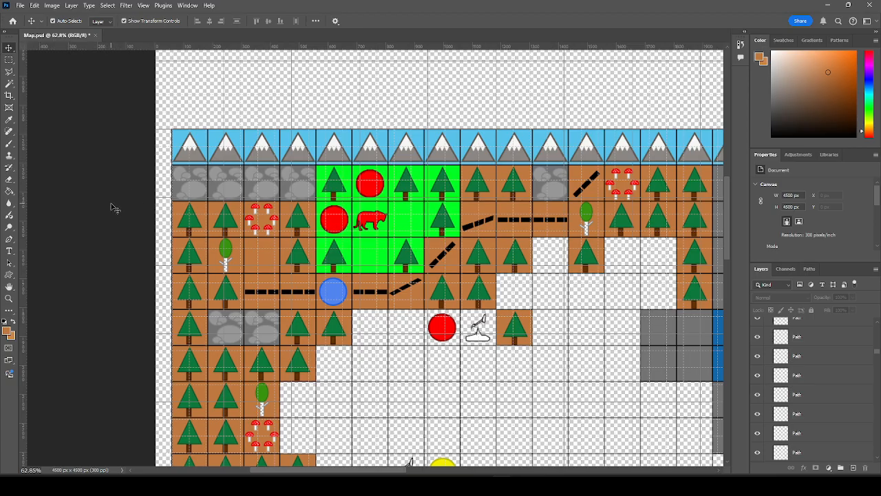
pyautogui.scroll(-2, 282, 182)
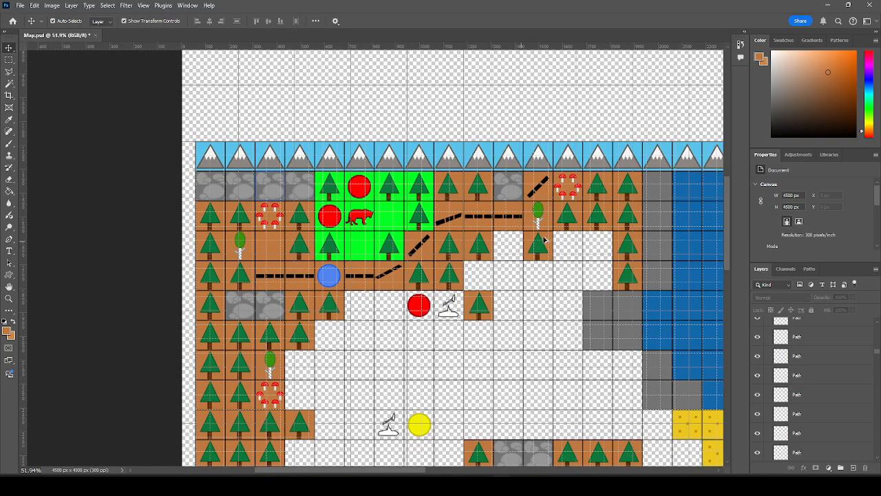
# Distort the first-row diagonal path between the rocks and the fairy ring into a wider, gentler slope, and save the map.
pyautogui.scroll(2, 581, 180)
pyautogui.scroll(4, 583, 165)
pyautogui.click(512, 197)
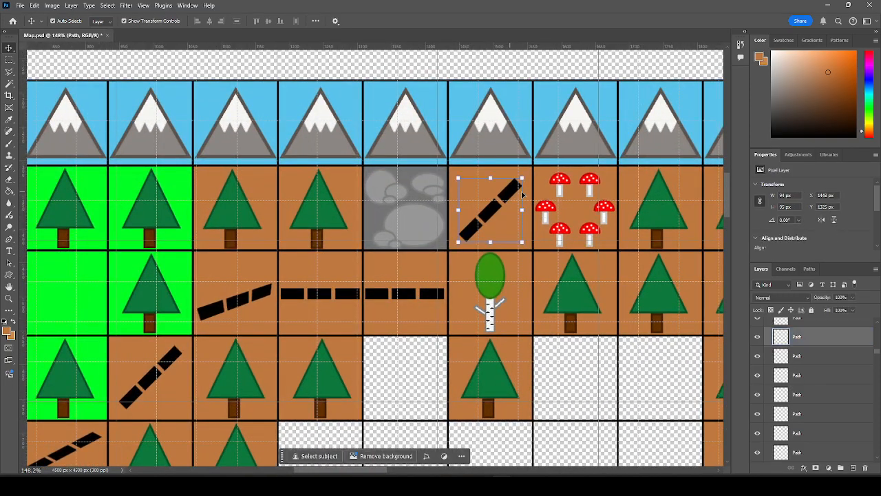
pyautogui.moveTo(523, 180); pyautogui.dragTo(549, 181)
pyautogui.moveTo(457, 241); pyautogui.dragTo(453, 247)
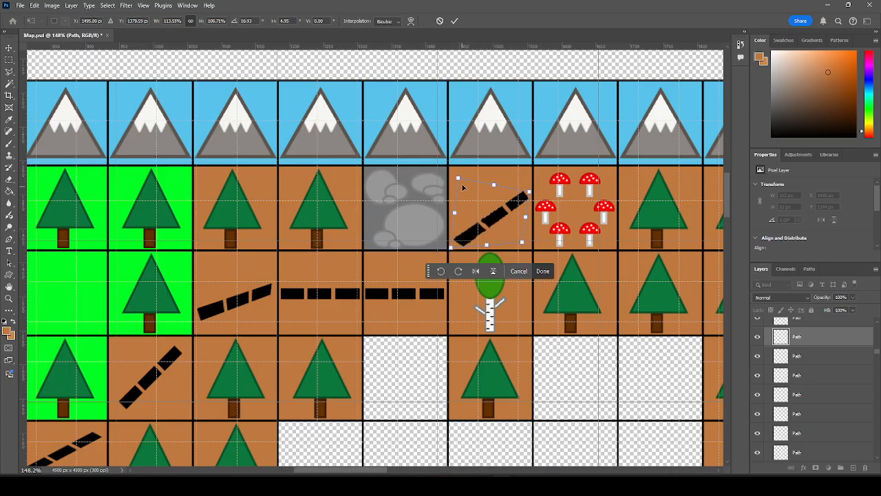
pyautogui.moveTo(459, 181); pyautogui.dragTo(465, 198)
pyautogui.moveTo(533, 197); pyautogui.dragTo(476, 194)
pyautogui.moveTo(461, 244); pyautogui.dragTo(488, 252)
pyautogui.moveTo(531, 199); pyautogui.dragTo(529, 197)
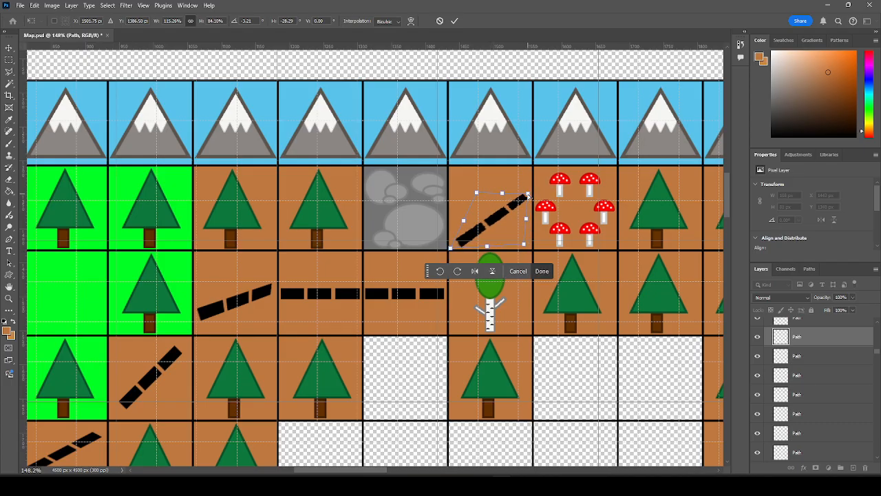
pyautogui.click(542, 270)
pyautogui.scroll(-3, 612, 270)
pyautogui.scroll(-3, 612, 272)
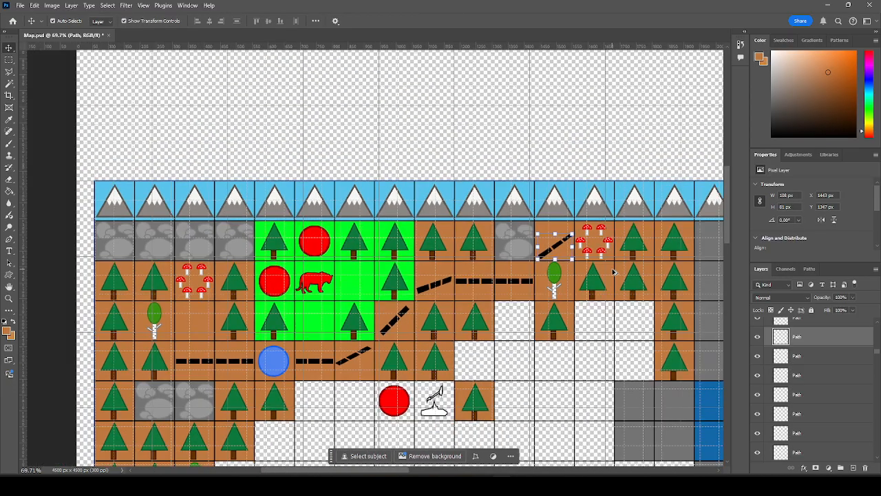
pyautogui.hotkey('ctrl', 's')
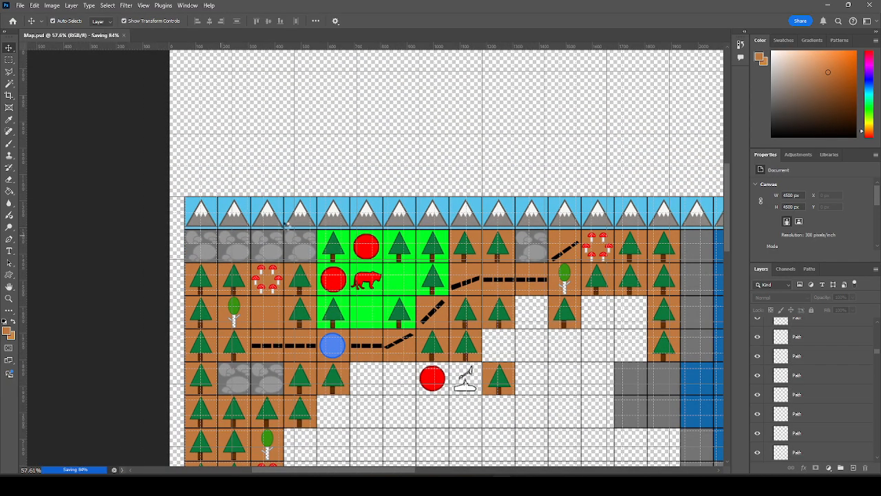
# Distort the diagonal path beside the yellow T marker into a steeper slope with its lower end above the vertical path.
pyautogui.scroll(-3, 404, 363)
pyautogui.scroll(-2, 405, 363)
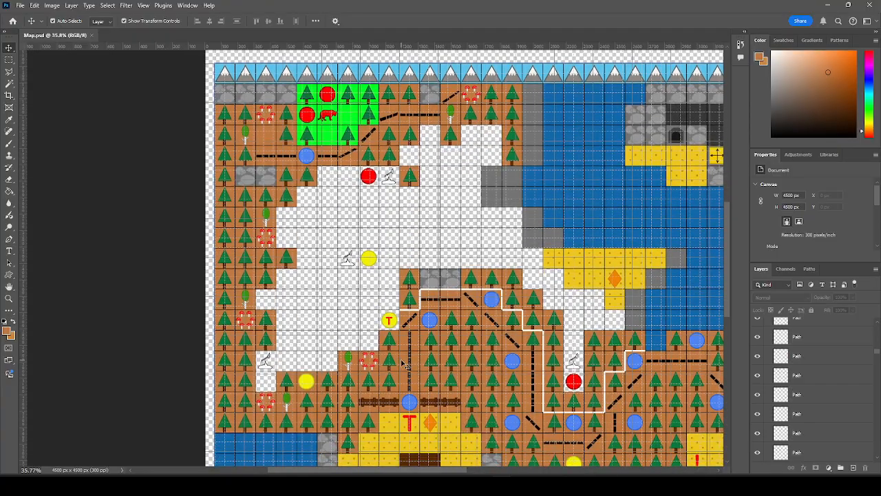
pyautogui.scroll(5, 409, 351)
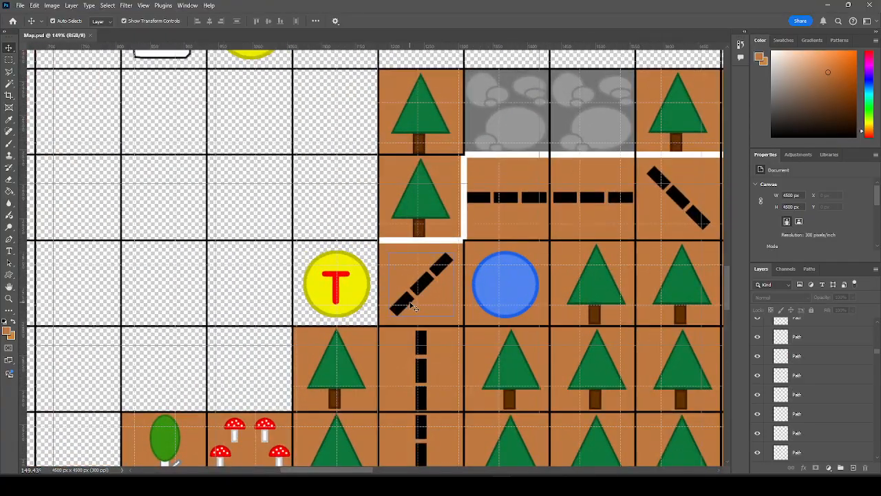
pyautogui.click(406, 325)
pyautogui.moveTo(390, 315); pyautogui.dragTo(405, 317)
pyautogui.moveTo(454, 253); pyautogui.dragTo(458, 251)
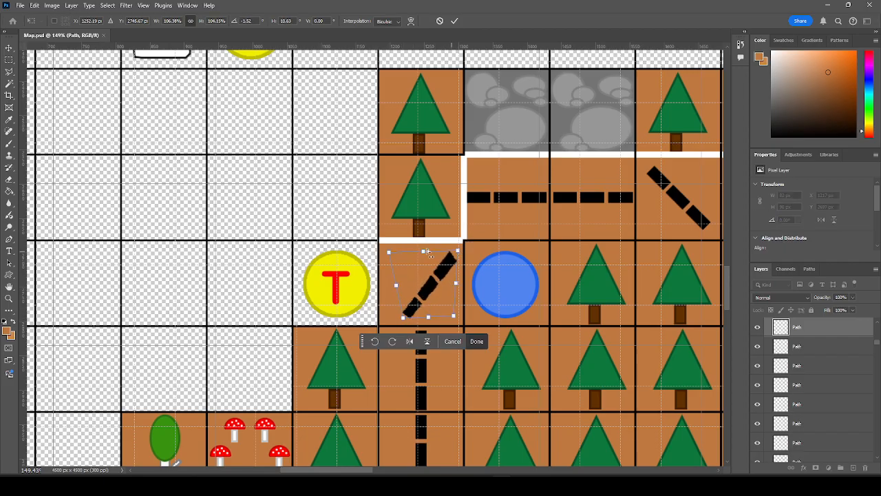
pyautogui.moveTo(388, 252); pyautogui.dragTo(405, 262)
pyautogui.moveTo(403, 319); pyautogui.dragTo(413, 317)
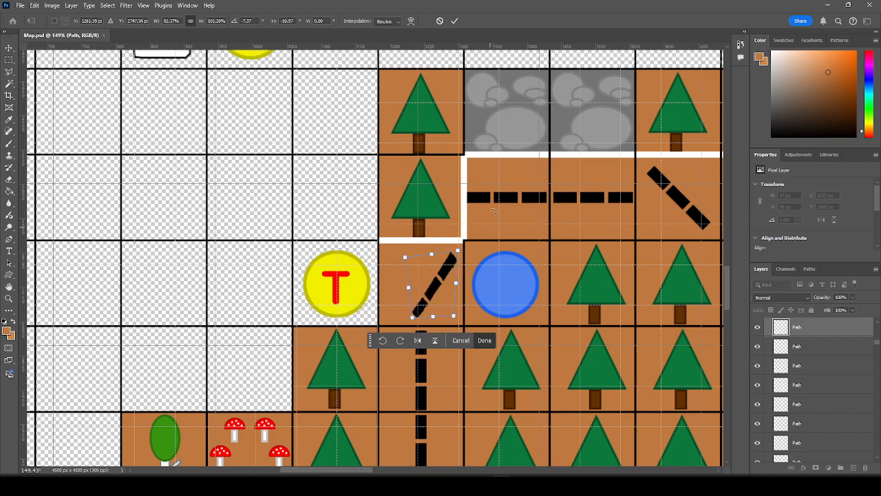
pyautogui.click(484, 340)
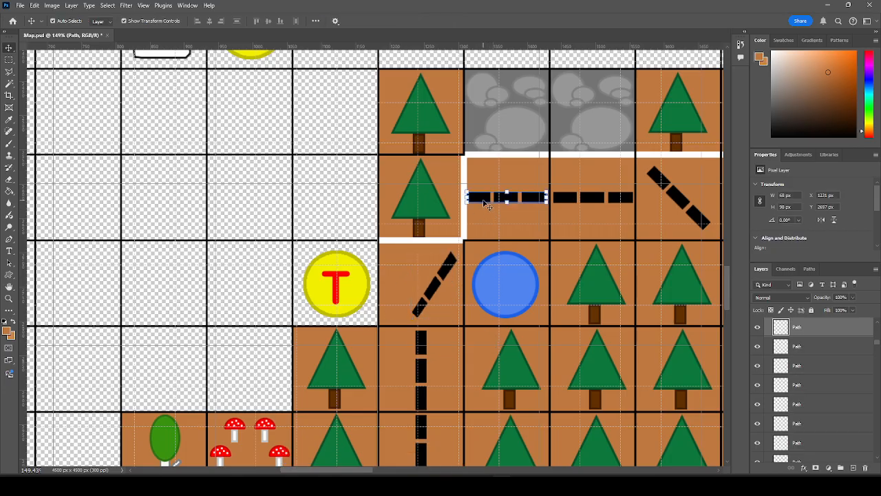
# Skew the first horizontal path inside the white border's upper edge so it slopes down towards the steep diagonal path.
pyautogui.keyDown('ctrl'); pyautogui.click(468, 200); pyautogui.keyUp('ctrl')
pyautogui.moveTo(468, 203)
pyautogui.mouseDown()
pyautogui.moveTo(473, 224)
pyautogui.moveTo(469, 181)
pyautogui.moveTo(472, 211)
pyautogui.mouseUp()
pyautogui.moveTo(545, 195)
pyautogui.mouseDown()
pyautogui.moveTo(547, 184)
pyautogui.moveTo(545, 199)
pyautogui.mouseUp()
pyautogui.moveTo(475, 230); pyautogui.dragTo(472, 218)
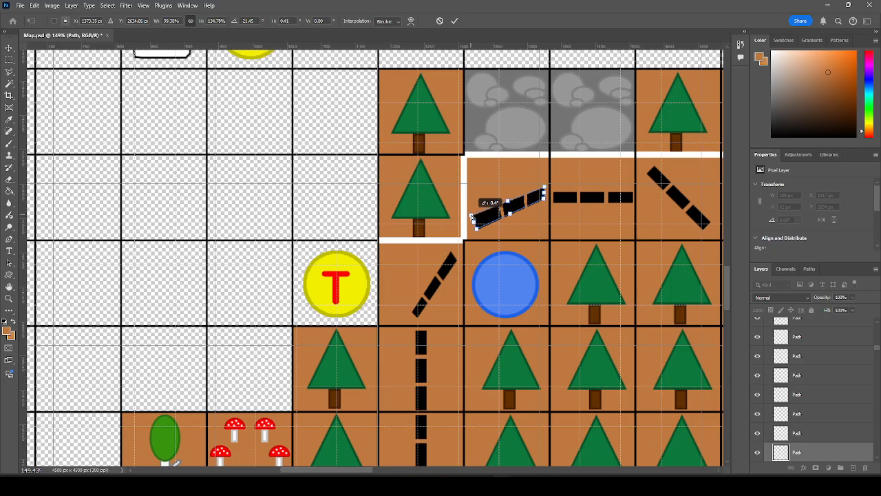
pyautogui.click(556, 253)
pyautogui.scroll(-7, 296, 225)
# Distort the diagonal path before the blue circle at the white border's upper edge into a flatter slope meeting the horizontal path.
pyautogui.scroll(7, 526, 208)
pyautogui.click(471, 237)
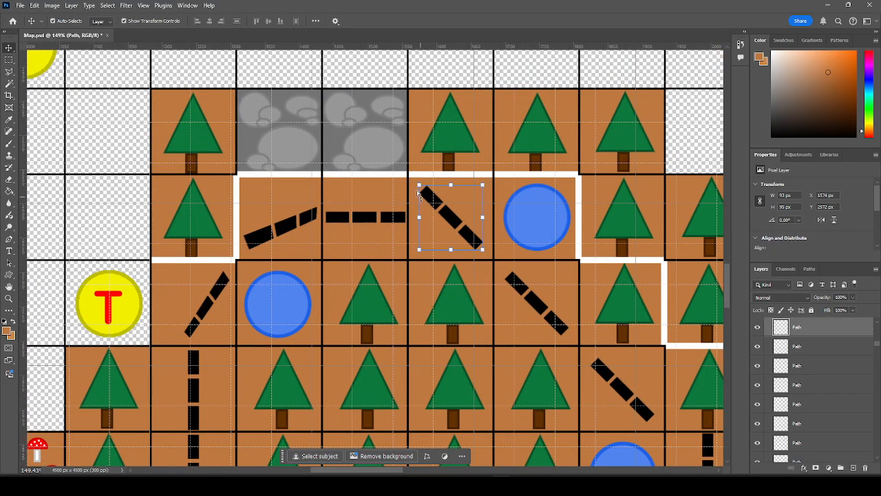
pyautogui.moveTo(419, 186); pyautogui.dragTo(411, 212)
pyautogui.moveTo(480, 191); pyautogui.dragTo(475, 210)
pyautogui.moveTo(483, 252); pyautogui.dragTo(488, 251)
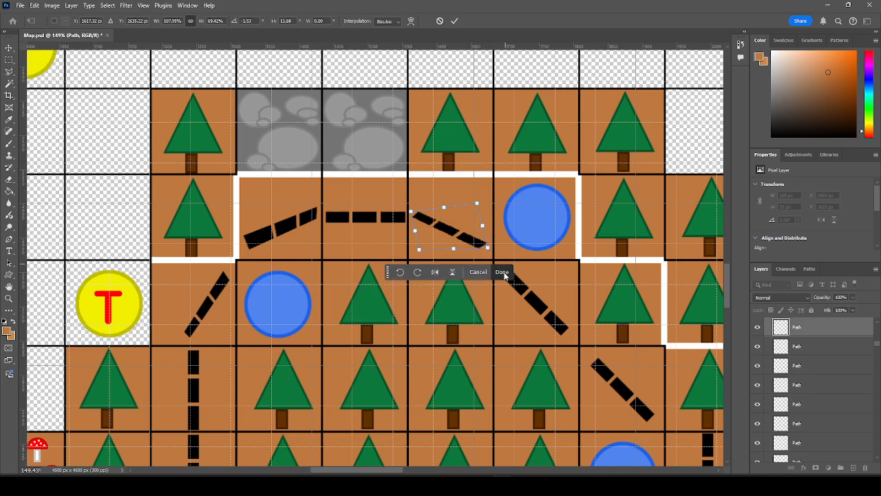
pyautogui.click(505, 274)
pyautogui.scroll(-5, 505, 289)
# Slant the uppermost vertical path segment beside the blue circle so its upper end leans towards the diagonal path above, and clear the selection.
pyautogui.scroll(4, 532, 372)
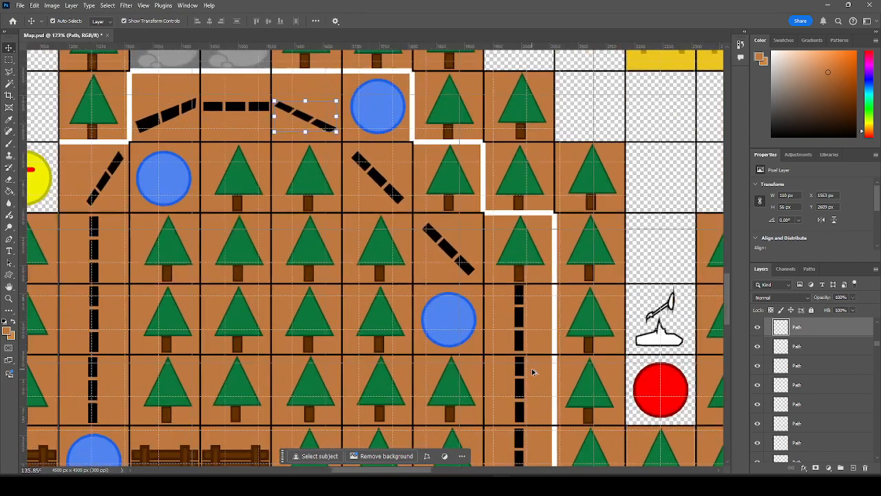
pyautogui.scroll(1, 534, 371)
pyautogui.click(519, 289)
pyautogui.moveTo(513, 277)
pyautogui.mouseDown()
pyautogui.moveTo(486, 284)
pyautogui.moveTo(513, 281)
pyautogui.moveTo(503, 281)
pyautogui.mouseUp()
pyautogui.moveTo(522, 349)
pyautogui.mouseDown()
pyautogui.moveTo(513, 343)
pyautogui.moveTo(526, 341)
pyautogui.mouseUp()
pyautogui.moveTo(503, 281); pyautogui.dragTo(497, 282)
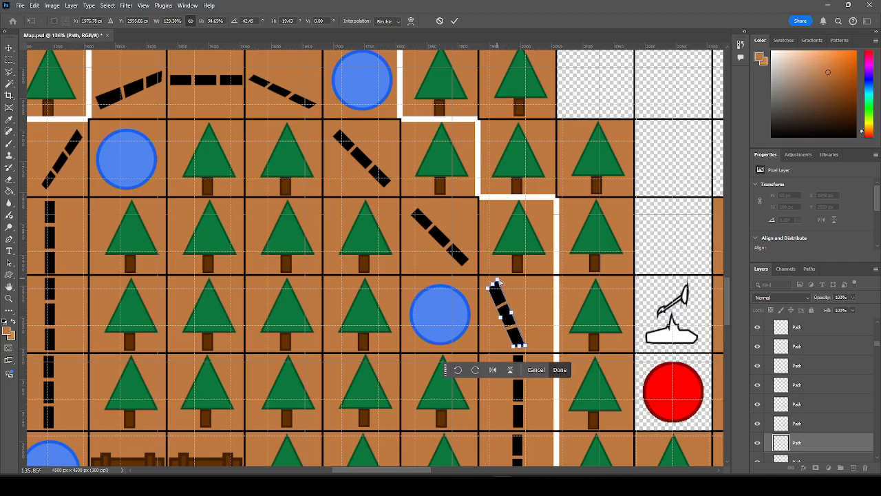
pyautogui.click(561, 370)
pyautogui.scroll(-5, 595, 265)
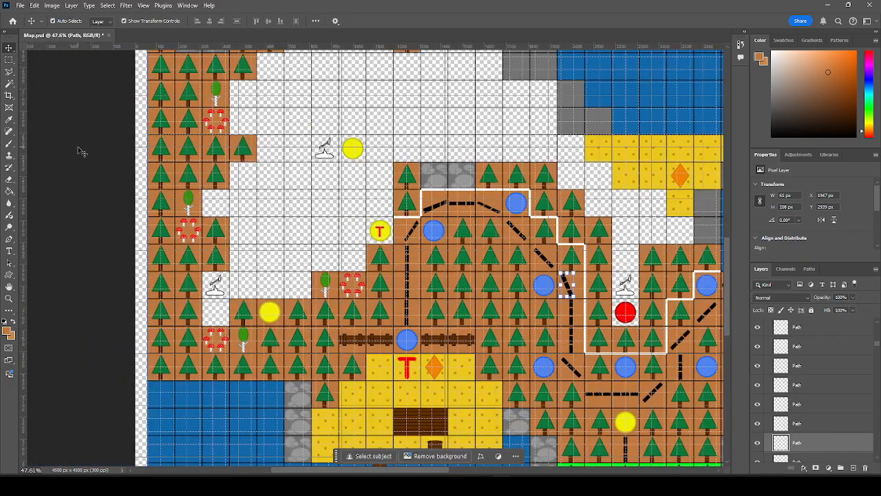
pyautogui.click(80, 150)
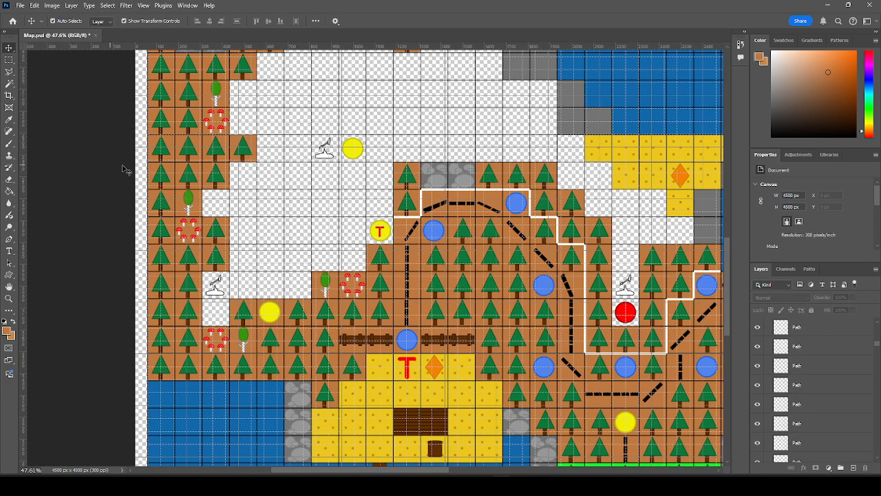
# Distort the diagonal path below the vertical path at the white border's lower-left corner into a steeper slope continuing from the vertical path's lower end.
pyautogui.scroll(-3, 131, 196)
pyautogui.scroll(11, 549, 393)
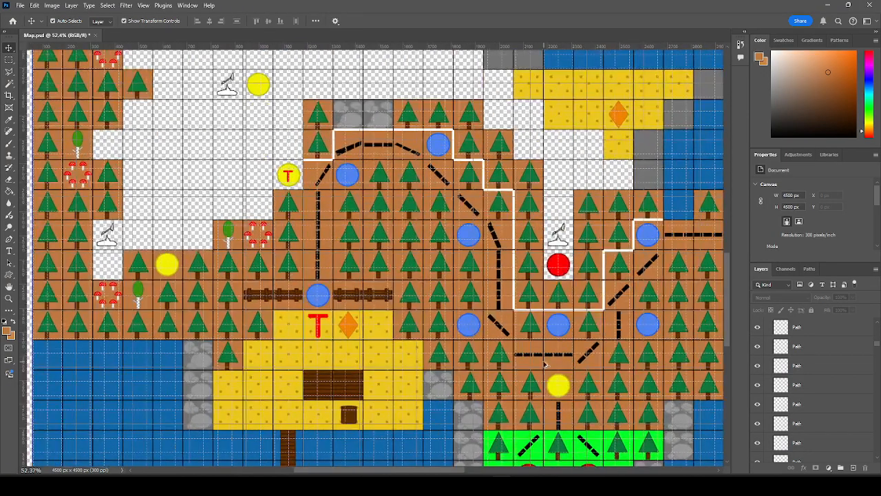
pyautogui.scroll(3, 517, 354)
pyautogui.click(434, 258)
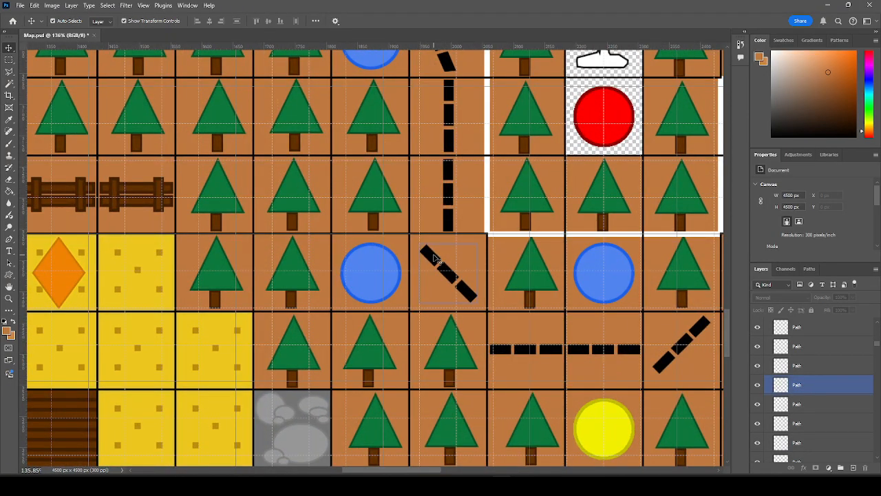
pyautogui.click(433, 258)
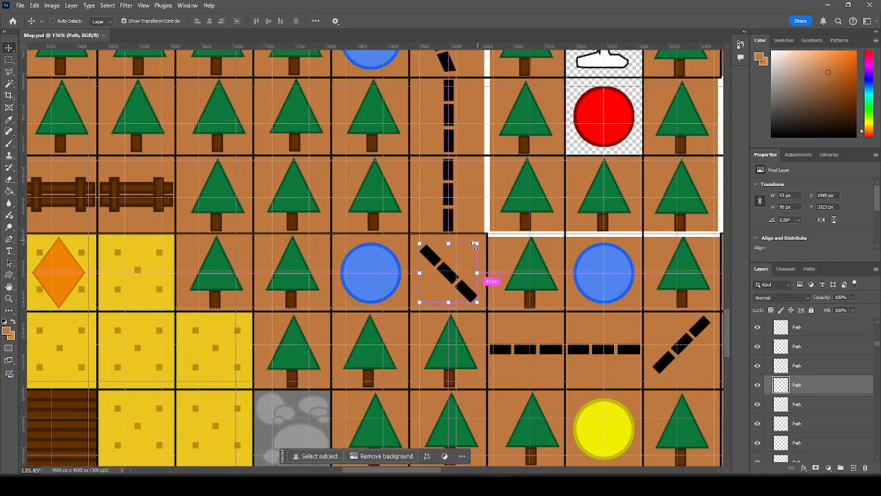
pyautogui.moveTo(421, 244); pyautogui.dragTo(439, 239)
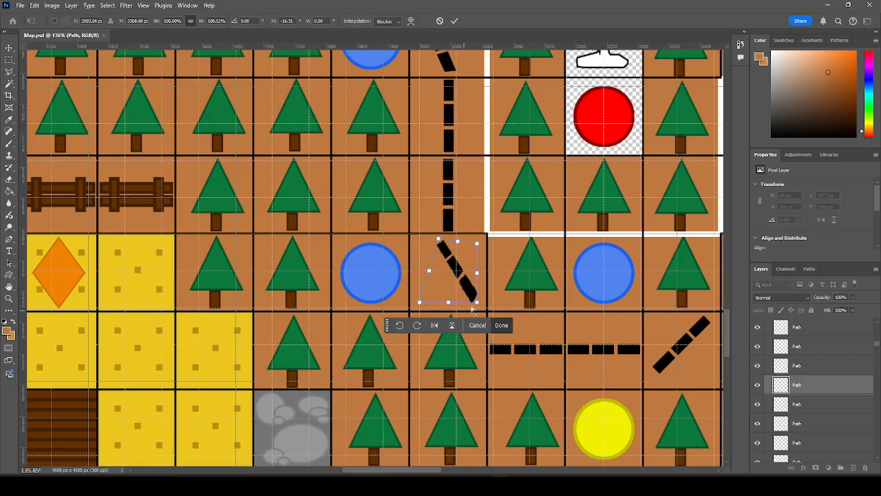
pyautogui.moveTo(477, 303); pyautogui.dragTo(480, 307)
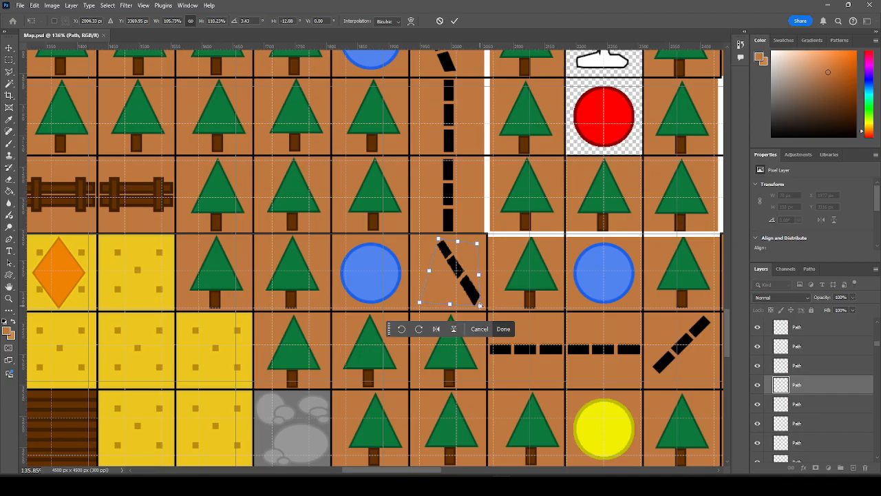
pyautogui.moveTo(477, 245); pyautogui.dragTo(474, 251)
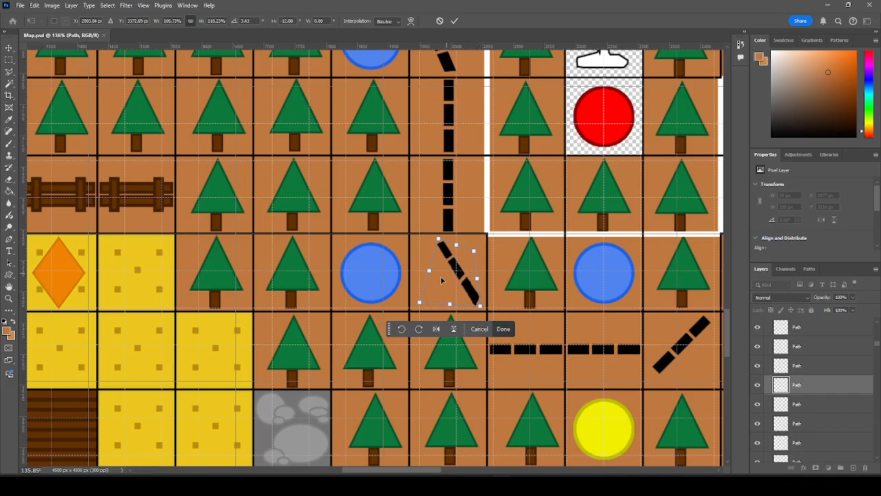
pyautogui.moveTo(417, 307); pyautogui.dragTo(424, 285)
pyautogui.moveTo(439, 240); pyautogui.dragTo(441, 241)
pyautogui.click(503, 330)
# Skew the first horizontal path segment above the yellow circle so it slopes down from the steep diagonal towards the next horizontal segment.
pyautogui.scroll(-3, 434, 321)
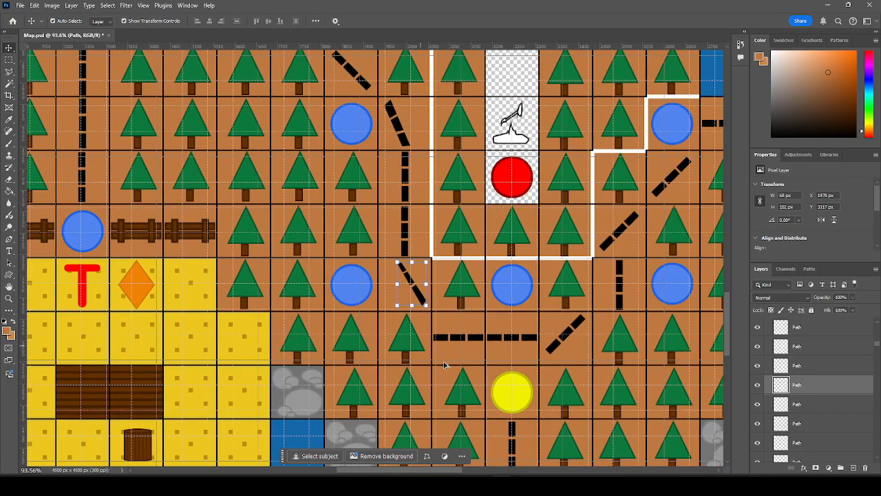
pyautogui.scroll(5, 434, 321)
pyautogui.click(434, 322)
pyautogui.moveTo(418, 314); pyautogui.dragTo(426, 289)
pyautogui.moveTo(416, 325); pyautogui.dragTo(418, 303)
pyautogui.moveTo(505, 326)
pyautogui.mouseDown()
pyautogui.moveTo(499, 337)
pyautogui.moveTo(499, 320)
pyautogui.mouseUp()
pyautogui.moveTo(425, 290); pyautogui.dragTo(423, 301)
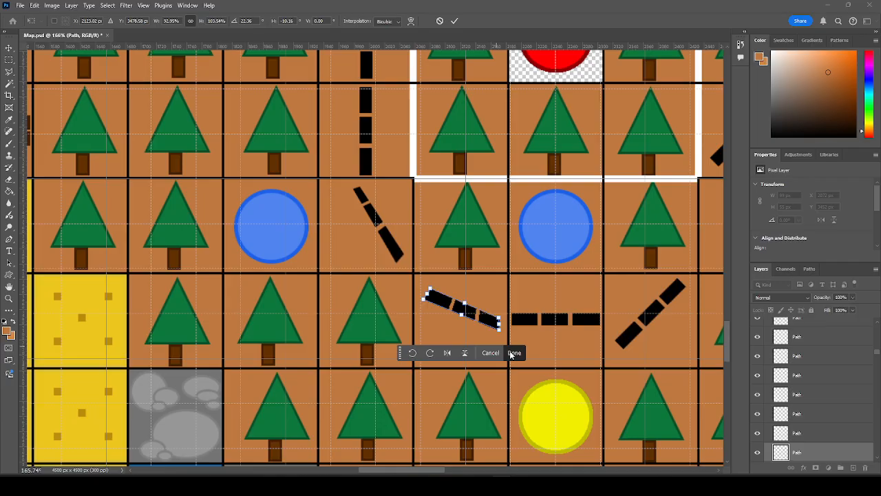
pyautogui.click(514, 354)
# Distort the diagonal path following the horizontal segment above the yellow circle into a flatter slope that starts at the horizontal segment's end.
pyautogui.scroll(-3, 289, 296)
pyautogui.scroll(3, 293, 293)
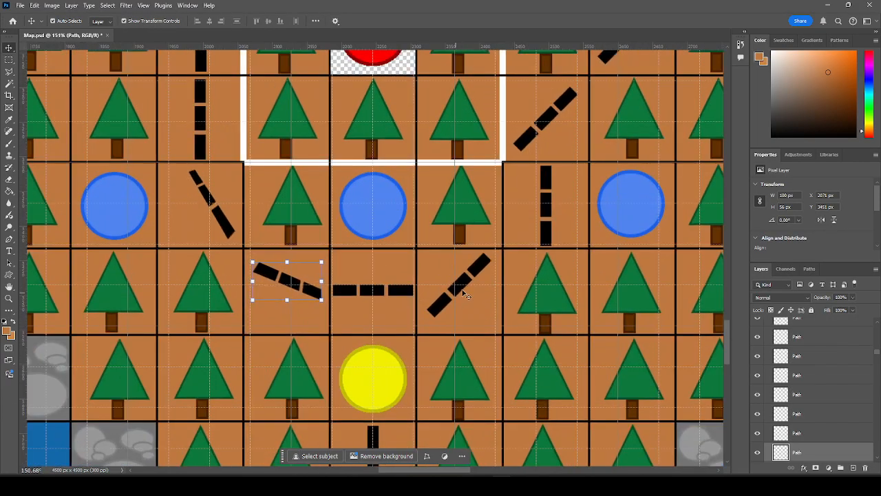
pyautogui.click(466, 294)
pyautogui.moveTo(426, 316); pyautogui.dragTo(422, 300)
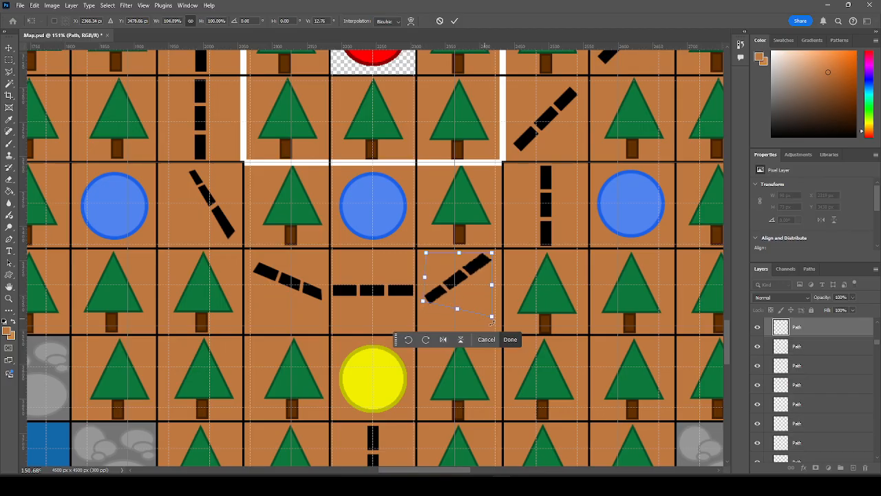
pyautogui.moveTo(491, 318); pyautogui.dragTo(478, 307)
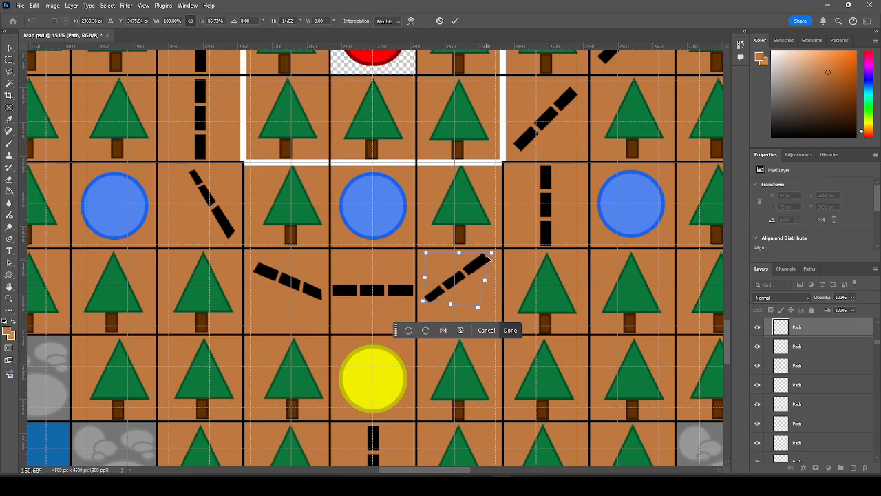
pyautogui.moveTo(492, 253); pyautogui.dragTo(499, 256)
pyautogui.moveTo(425, 254); pyautogui.dragTo(439, 253)
pyautogui.moveTo(423, 304); pyautogui.dragTo(417, 301)
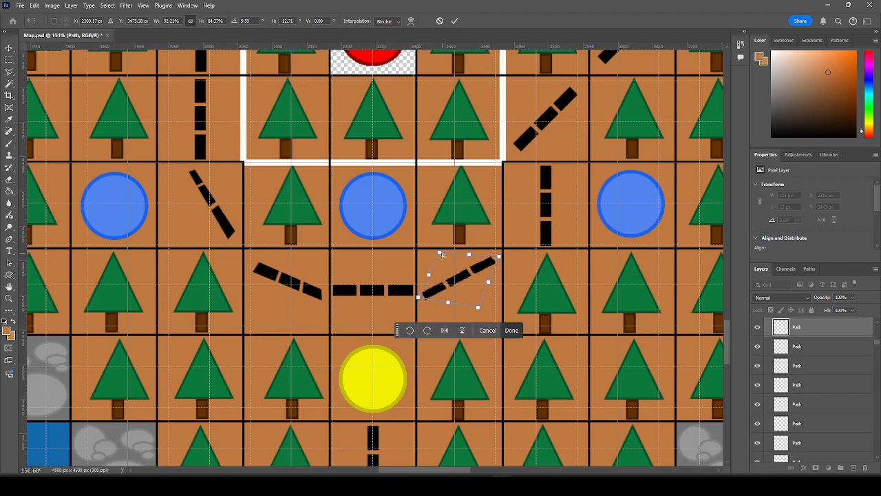
pyautogui.moveTo(478, 309); pyautogui.dragTo(480, 317)
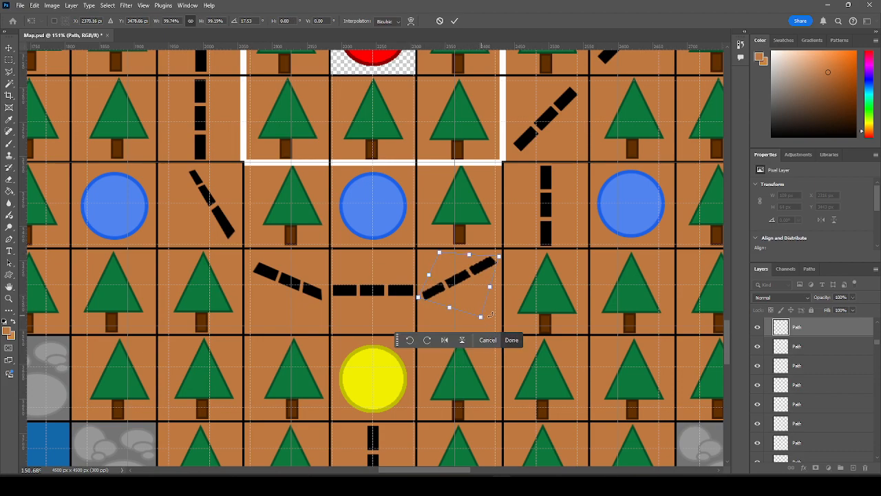
pyautogui.click(511, 340)
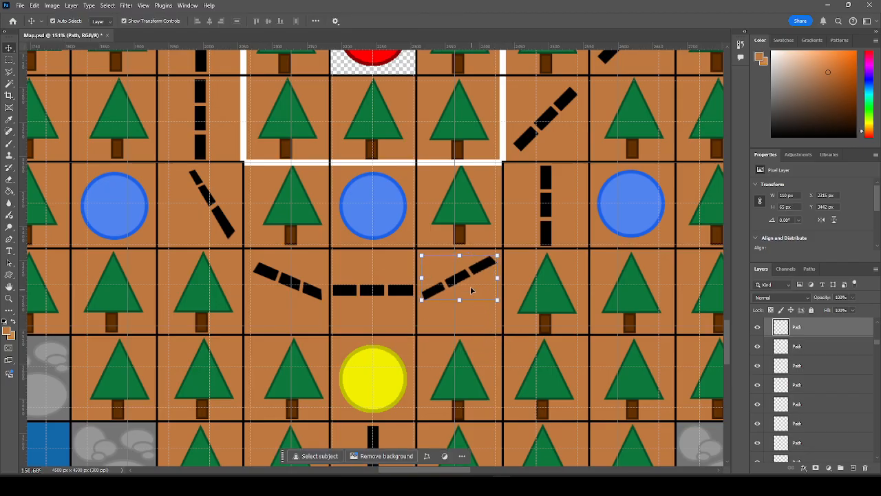
# Distort the diagonal path beside the white border's lower-right corner into a steeper slope with its lower end above the vertical path.
pyautogui.scroll(-10, 434, 314)
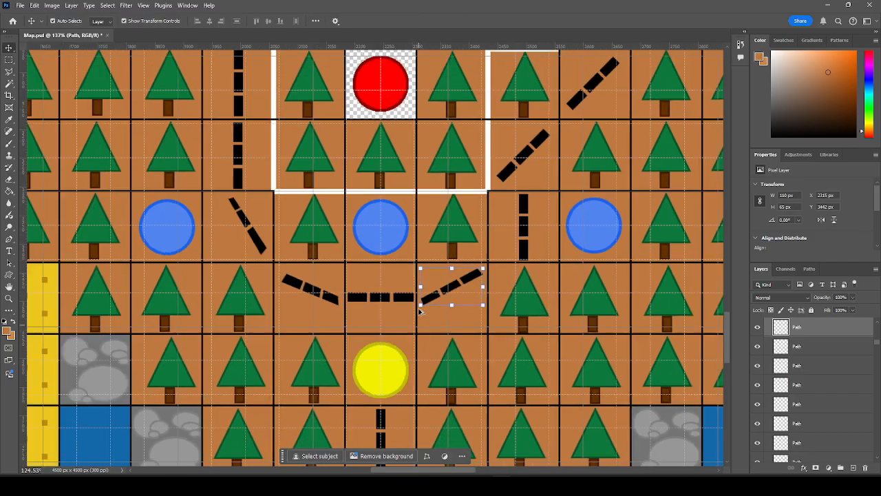
pyautogui.scroll(10, 458, 258)
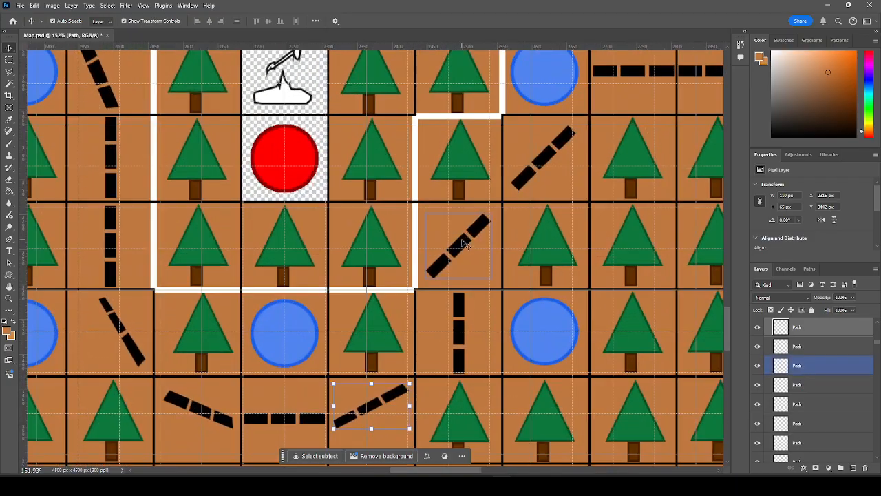
pyautogui.click(458, 251)
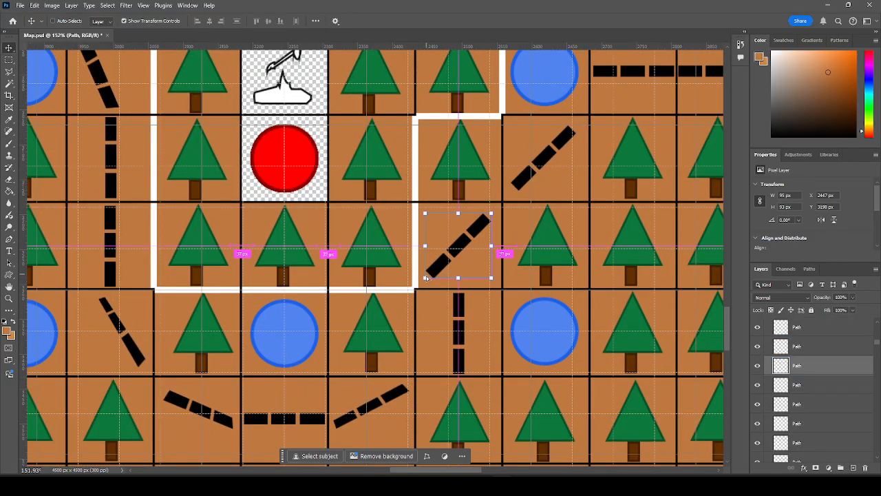
pyautogui.hotkey('ctrl', 't')
pyautogui.moveTo(426, 277); pyautogui.dragTo(450, 282)
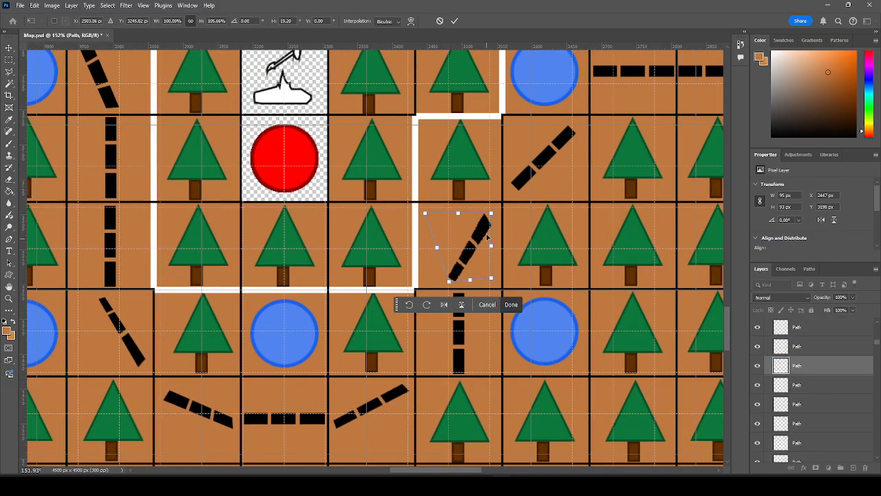
pyautogui.moveTo(491, 215); pyautogui.dragTo(492, 212)
pyautogui.moveTo(491, 278); pyautogui.dragTo(452, 285)
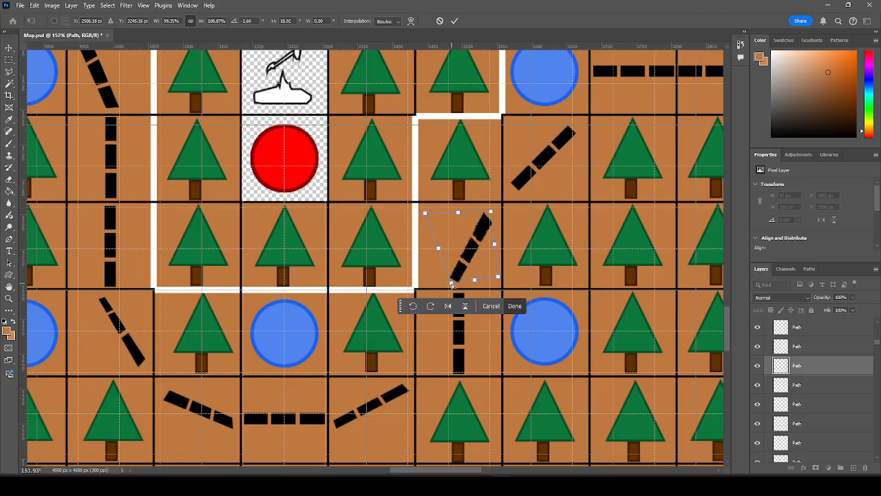
pyautogui.click(515, 305)
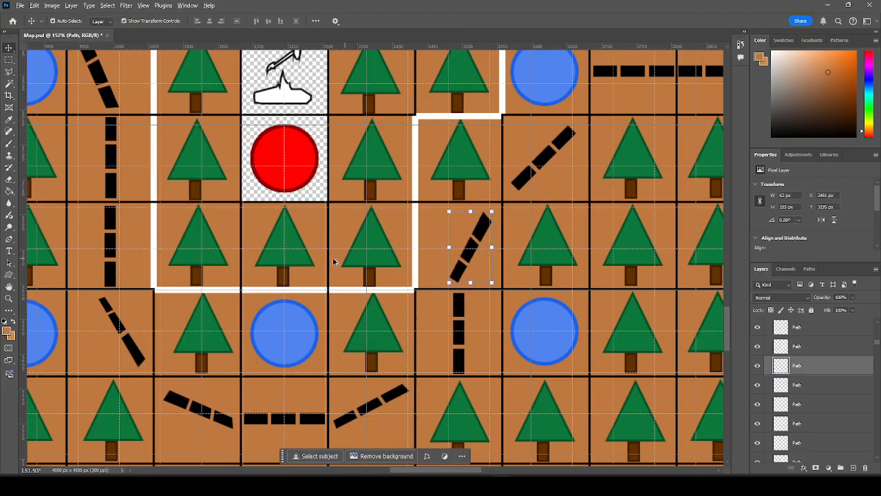
# Skew the first horizontal path segment beside the blue circle at the white border's end so it rises towards the next horizontal segment.
pyautogui.scroll(-3, 334, 259)
pyautogui.scroll(3, 504, 165)
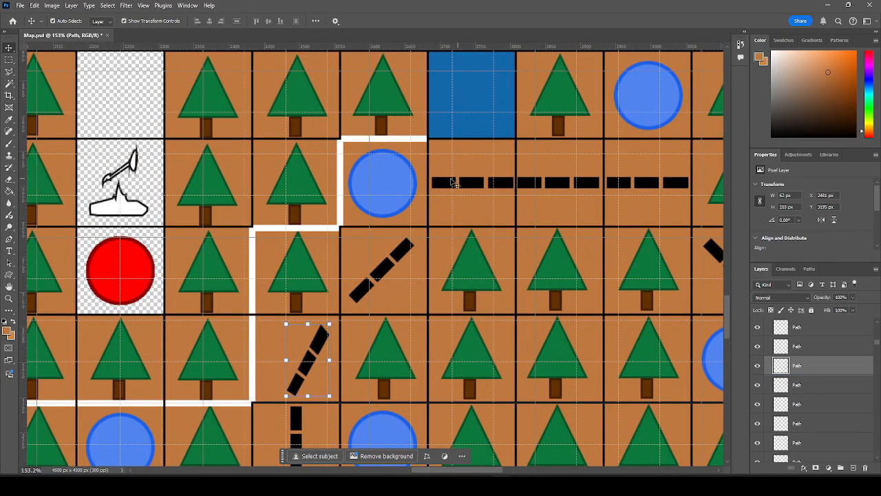
pyautogui.click(444, 184)
pyautogui.moveTo(431, 188); pyautogui.dragTo(438, 216)
pyautogui.moveTo(432, 178); pyautogui.dragTo(432, 198)
pyautogui.moveTo(511, 177); pyautogui.dragTo(506, 188)
pyautogui.moveTo(436, 212); pyautogui.dragTo(434, 206)
pyautogui.click(525, 236)
# Skew the last horizontal path segment below the uppermost eastern blue circle so it slopes down towards the next diagonal path.
pyautogui.scroll(-2, 527, 207)
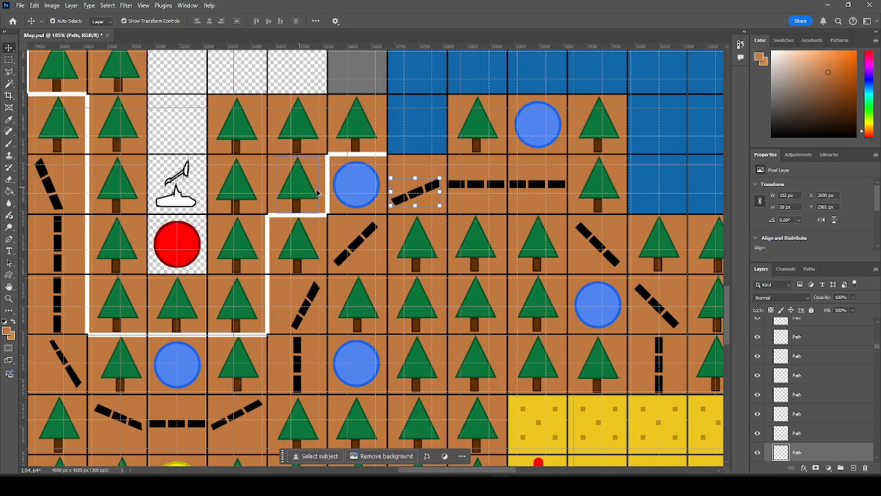
pyautogui.scroll(4, 527, 171)
pyautogui.keyDown('ctrl'); pyautogui.click(526, 173); pyautogui.keyUp('ctrl')
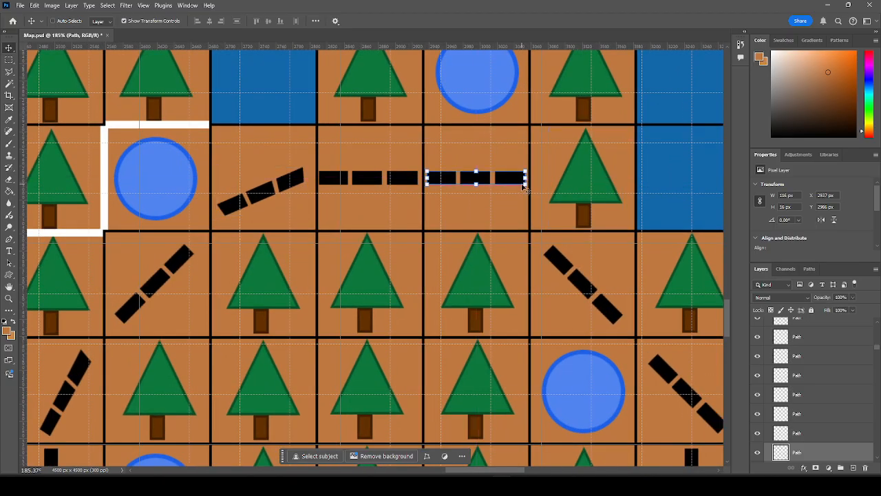
pyautogui.moveTo(525, 185); pyautogui.dragTo(518, 210)
pyautogui.moveTo(526, 172); pyautogui.dragTo(526, 186)
pyautogui.moveTo(426, 173); pyautogui.dragTo(428, 185)
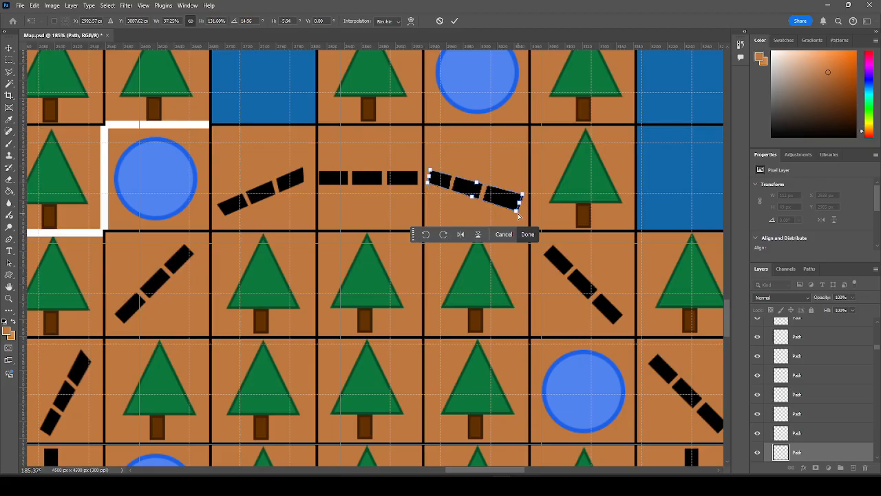
pyautogui.moveTo(522, 196); pyautogui.dragTo(520, 207)
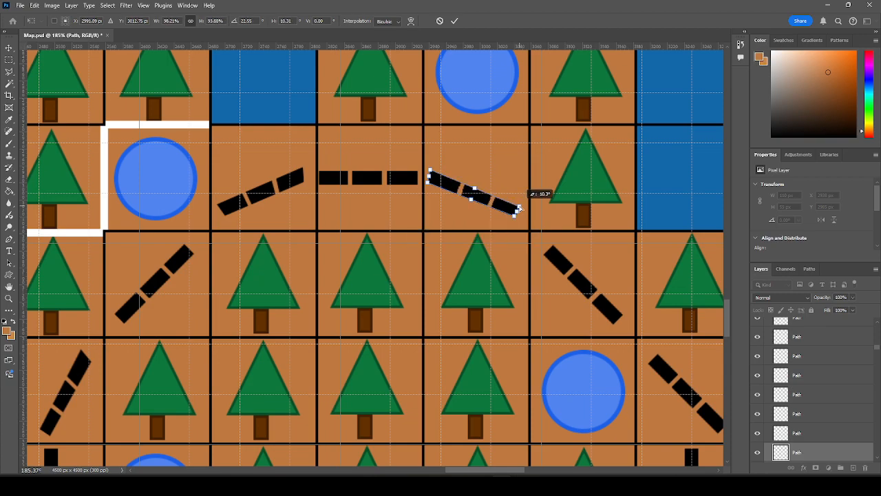
pyautogui.click(531, 240)
# Distort the diagonal path above the vertical segment leading to the eastern sand area into a steeper slope ending at that vertical segment.
pyautogui.scroll(-5, 324, 198)
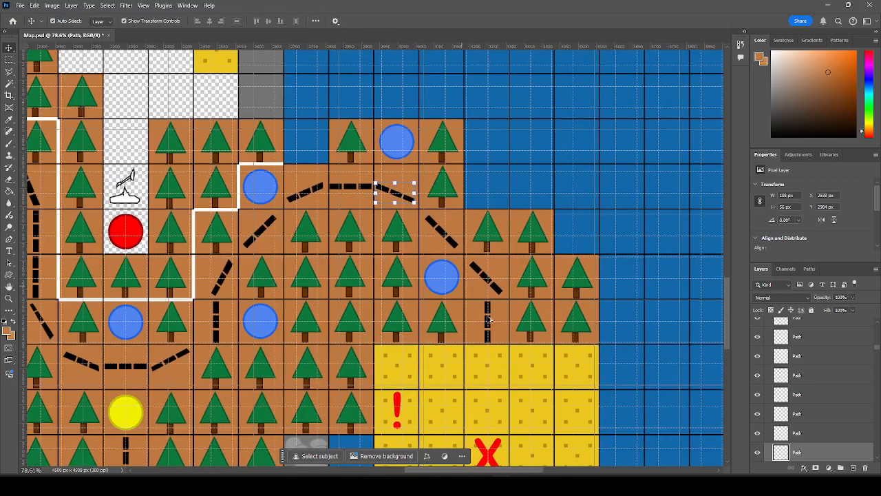
pyautogui.scroll(4, 487, 315)
pyautogui.click(492, 264)
pyautogui.moveTo(505, 276); pyautogui.dragTo(480, 281)
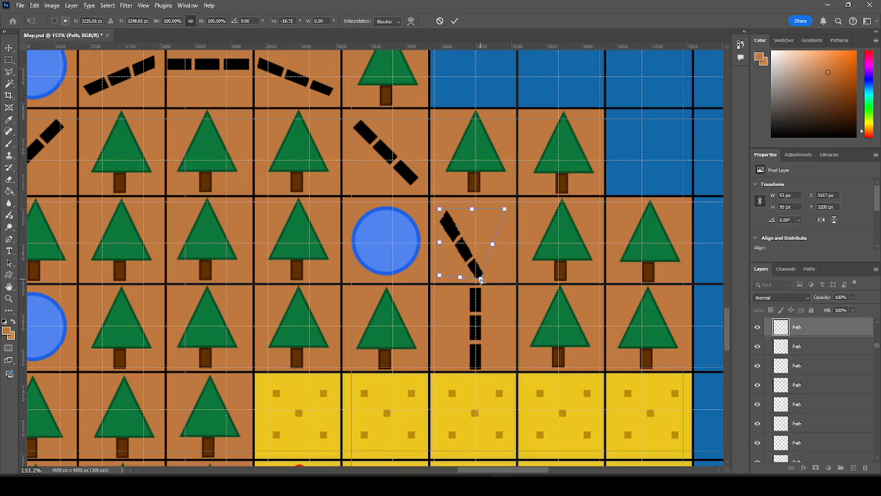
pyautogui.moveTo(504, 209); pyautogui.dragTo(442, 205)
pyautogui.moveTo(479, 282); pyautogui.dragTo(476, 279)
pyautogui.moveTo(482, 243); pyautogui.dragTo(482, 245)
pyautogui.moveTo(465, 206); pyautogui.dragTo(443, 201)
pyautogui.click(521, 302)
# Clear the layer selection and save Map.psd.
pyautogui.scroll(-6, 613, 284)
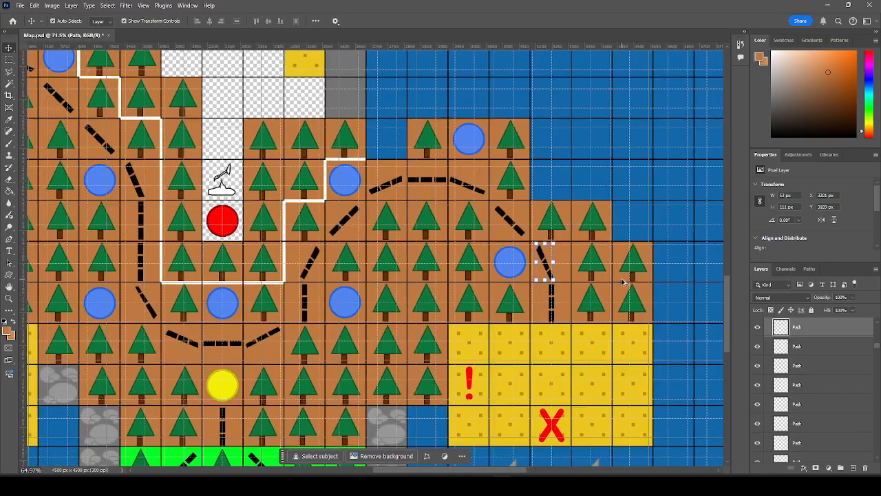
pyautogui.scroll(-2, 580, 262)
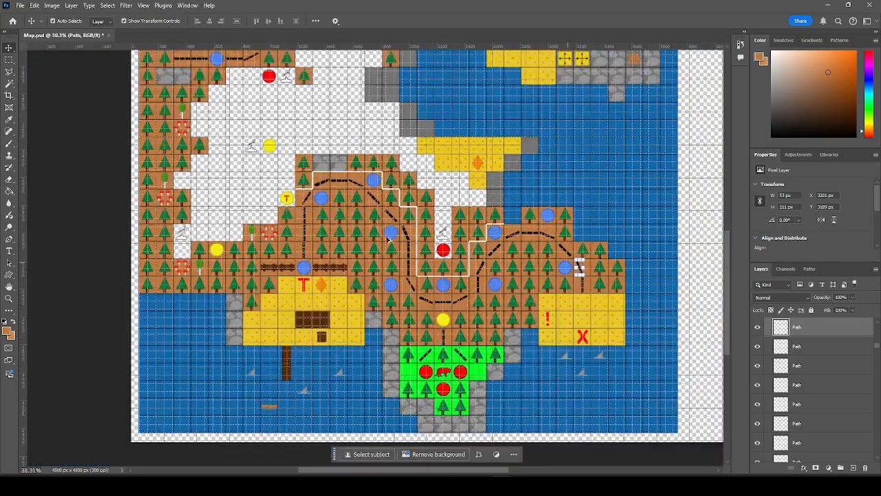
pyautogui.click(106, 216)
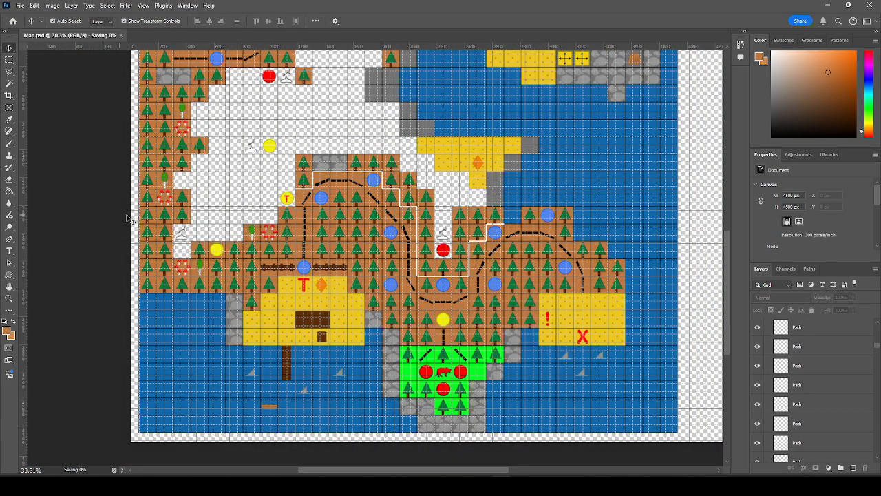
# Distort the upper diagonal path on the northeastern rocky island into a gentler slope that continues from the horizontal path beside it.
pyautogui.scroll(3, 128, 217)
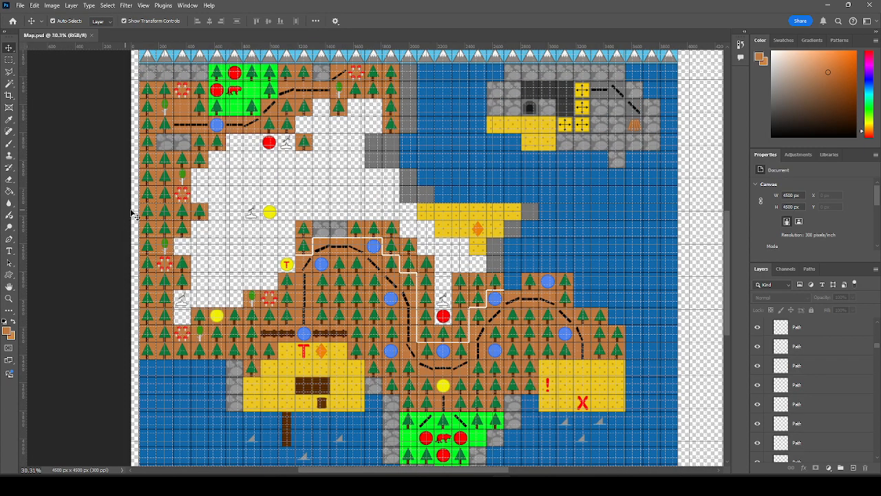
pyautogui.scroll(2, 651, 91)
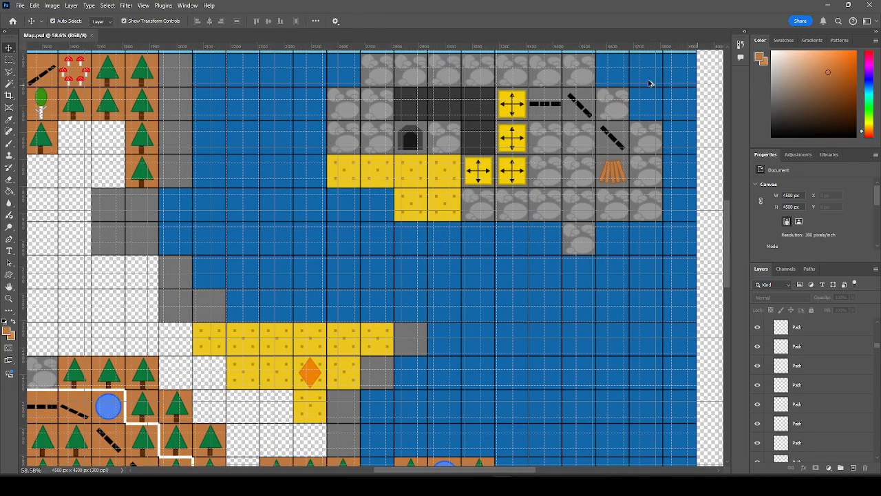
pyautogui.scroll(3, 649, 84)
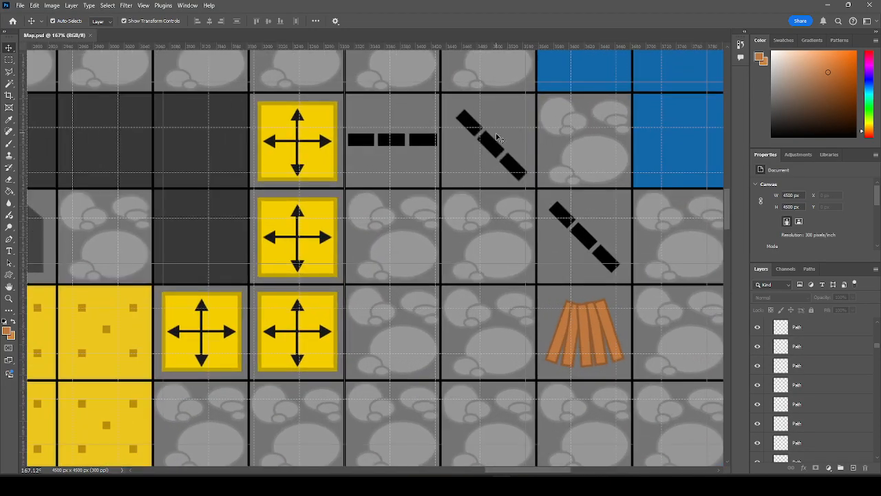
pyautogui.click(499, 138)
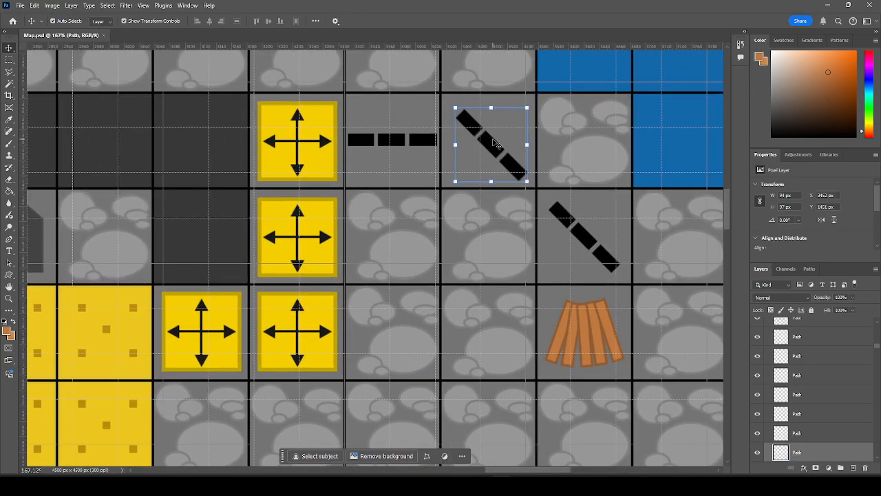
pyautogui.moveTo(455, 108); pyautogui.dragTo(444, 134)
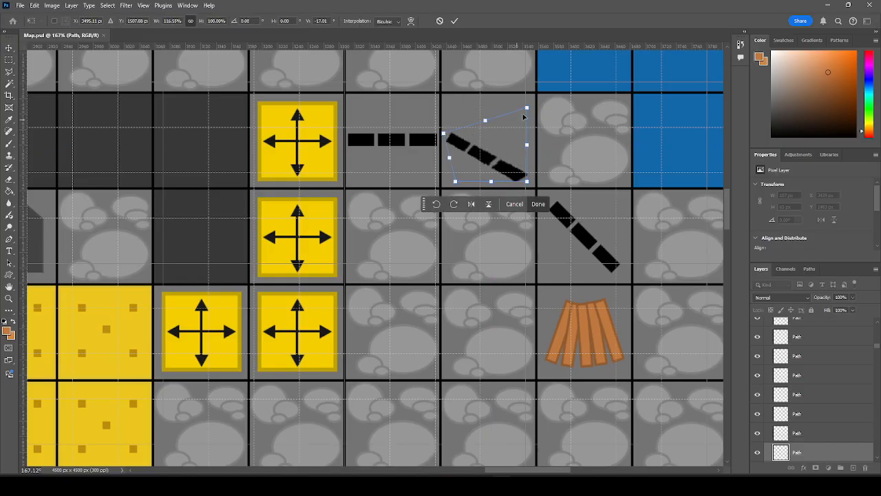
pyautogui.moveTo(528, 183)
pyautogui.mouseDown()
pyautogui.moveTo(548, 201)
pyautogui.moveTo(540, 193)
pyautogui.mouseUp()
pyautogui.click(540, 204)
# Distort the lower diagonal path above the brown planks symbol into a steeper slope leading down to it.
pyautogui.click(561, 214)
pyautogui.moveTo(619, 273); pyautogui.dragTo(595, 279)
pyautogui.click(633, 300)
# Clear the layer selection and save Map.psd.
pyautogui.scroll(-3, 645, 217)
pyautogui.scroll(-6, 646, 217)
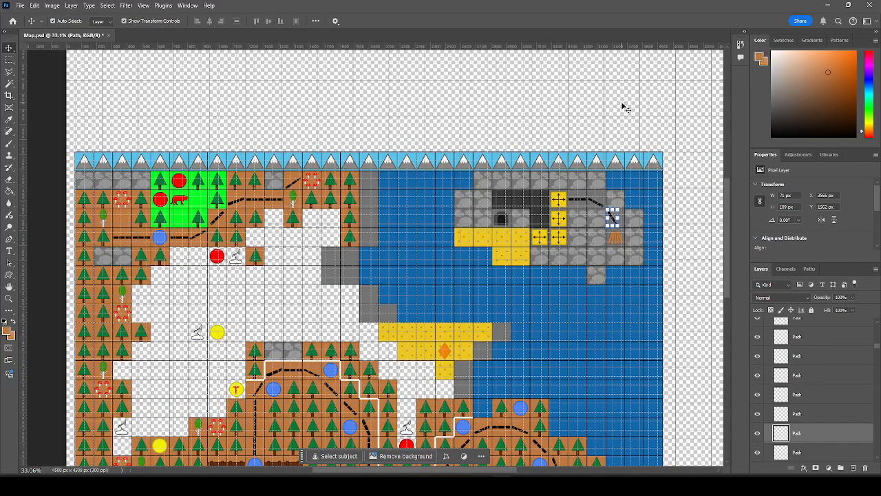
pyautogui.click(623, 107)
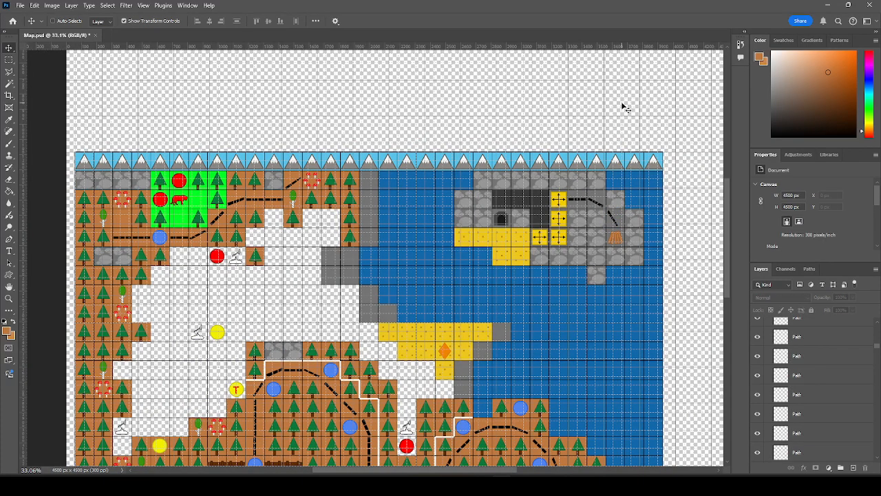
# Look over the whole map with the guides hidden, checking the reshaped paths and the unfilled central area.
pyautogui.scroll(-3, 607, 111)
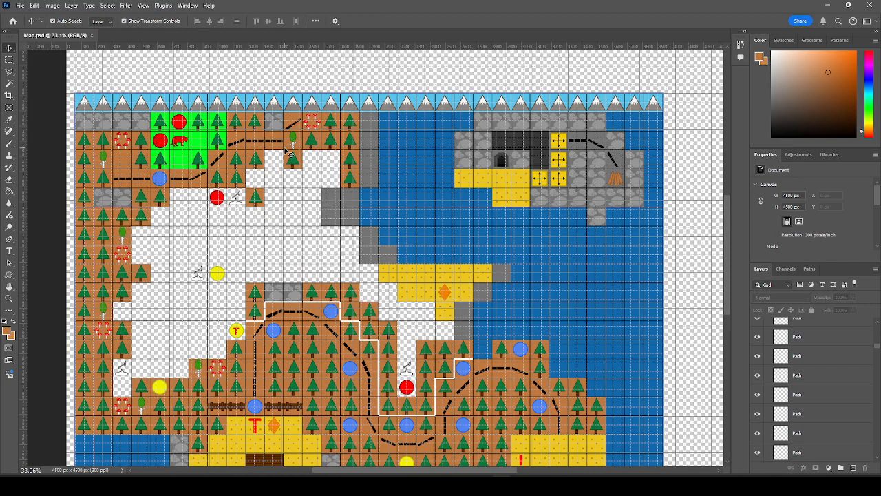
pyautogui.scroll(-1, 303, 153)
pyautogui.click(20, 4)
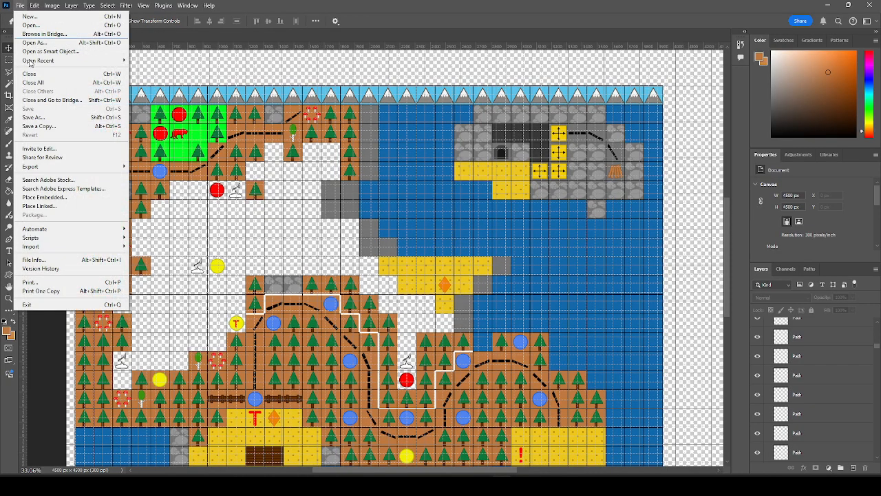
pyautogui.click(376, 4)
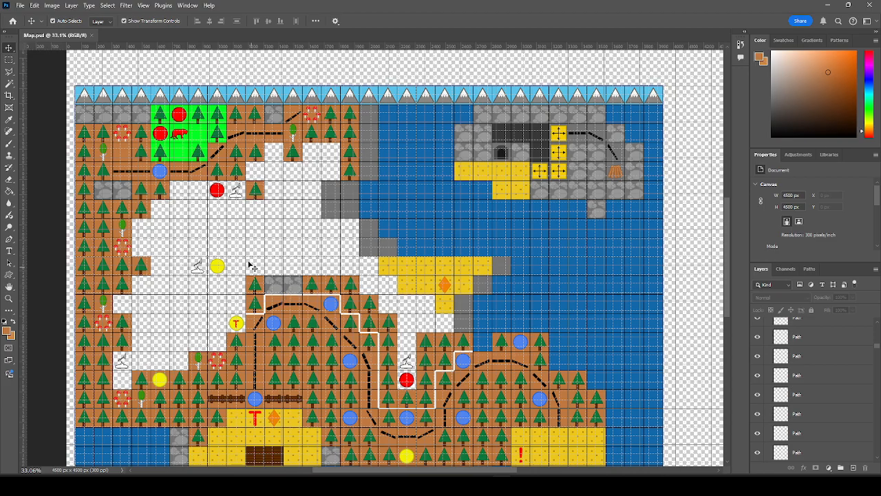
pyautogui.scroll(-5, 254, 243)
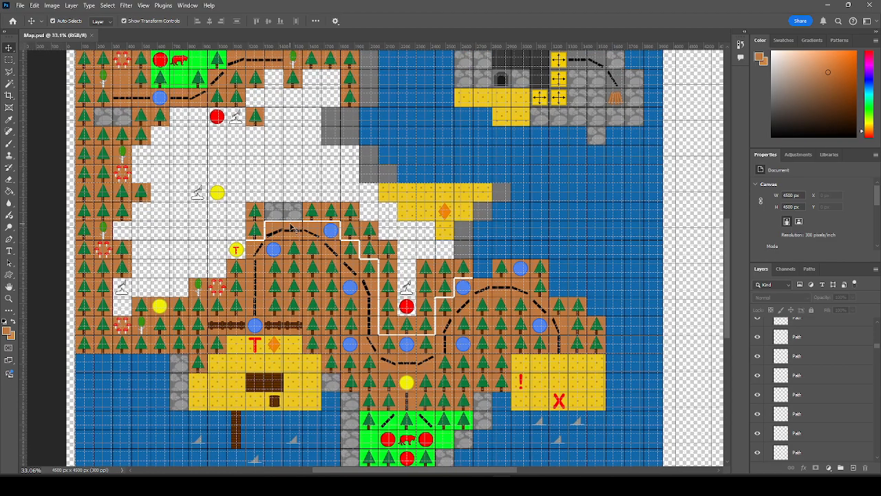
pyautogui.scroll(3, 308, 239)
pyautogui.scroll(-3, 317, 244)
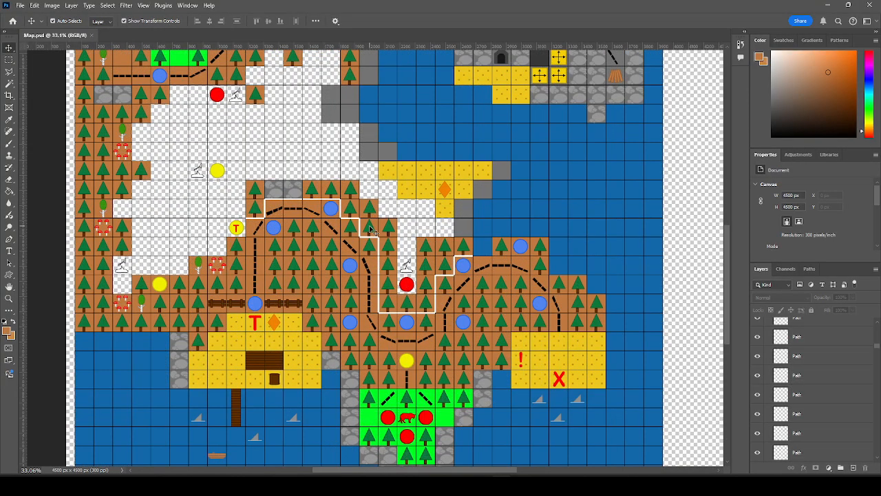
pyautogui.scroll(-2, 372, 231)
pyautogui.scroll(1, 372, 231)
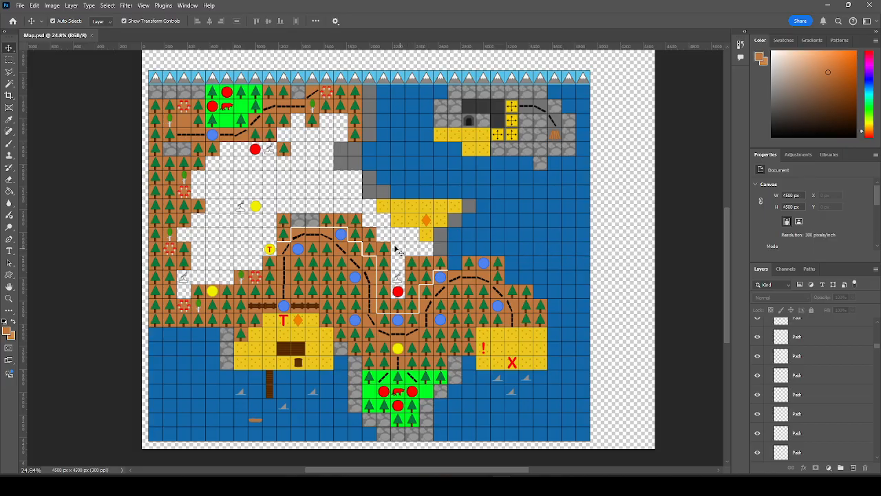
# Show the guides and copy the blue circle at the white border's eastern end into the unfilled cell two above the outlined symbol.
pyautogui.scroll(6, 398, 250)
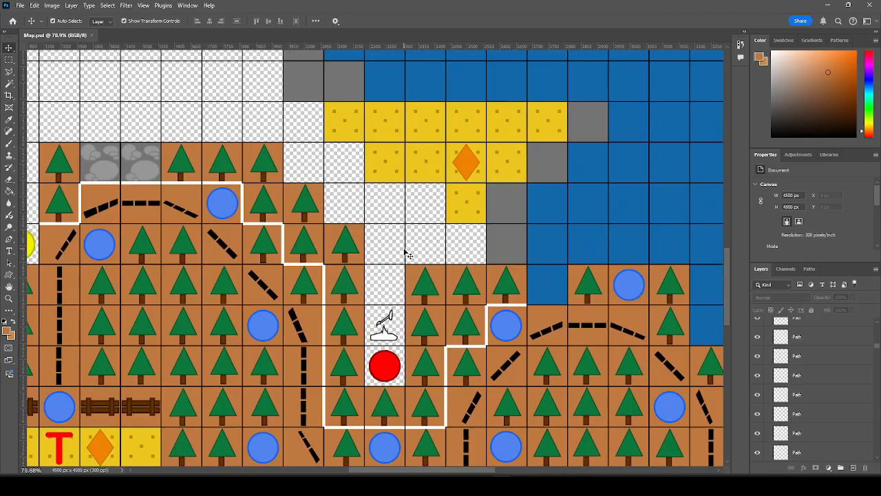
pyautogui.click(508, 324)
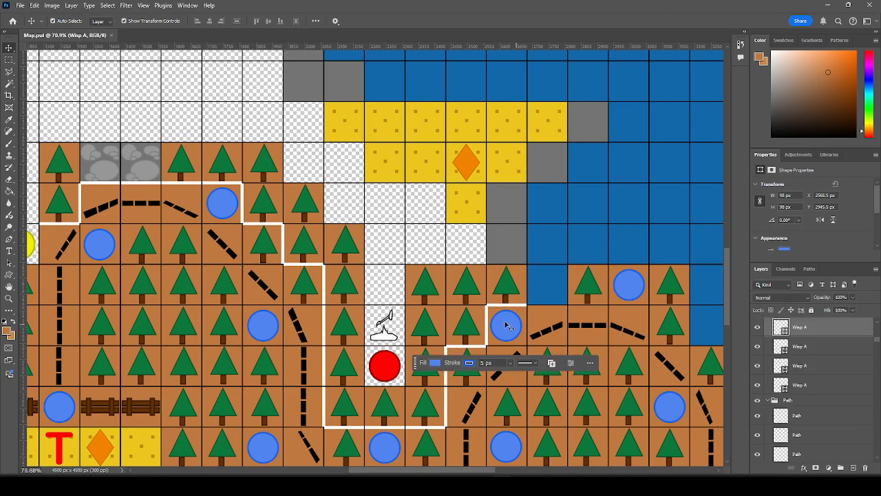
pyautogui.hotkey('ctrl', 'h')
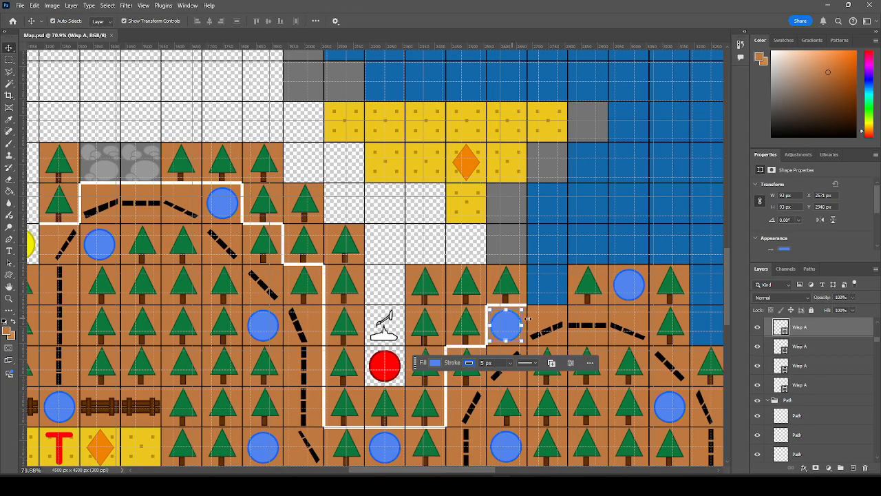
pyautogui.click(538, 320)
pyautogui.click(512, 320)
pyautogui.hotkey('ctrl', 'v')
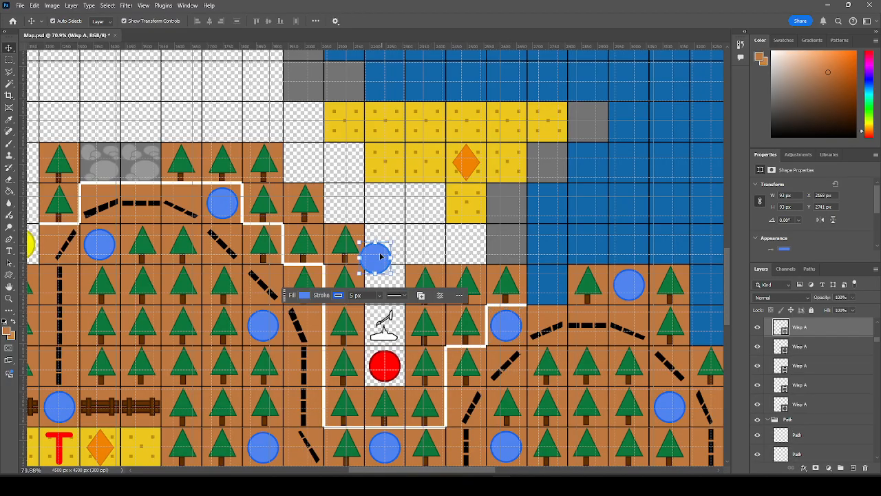
pyautogui.moveTo(372, 263); pyautogui.dragTo(383, 248)
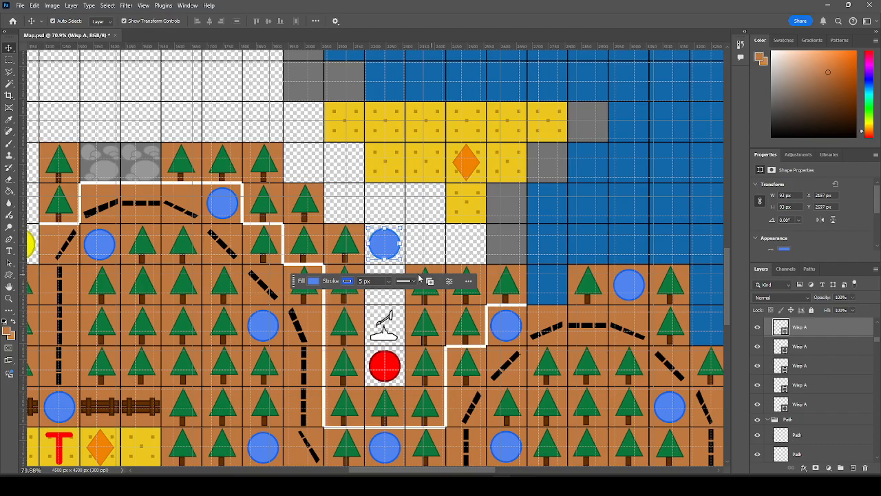
# Copy a vertical path segment into the unfilled cell between the new blue circle and the outlined symbol below it.
pyautogui.click(302, 365)
pyautogui.hotkey('ctrl', 'c')
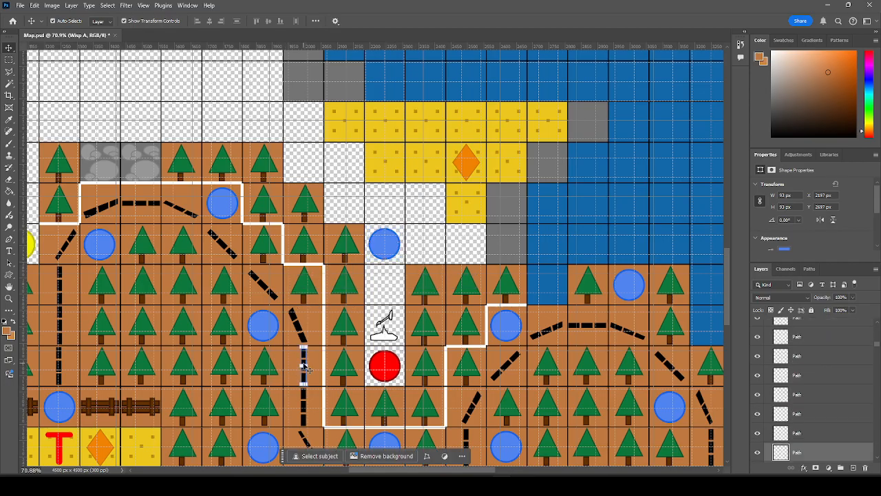
pyautogui.hotkey('ctrl', 'v')
pyautogui.moveTo(375, 269); pyautogui.dragTo(386, 290)
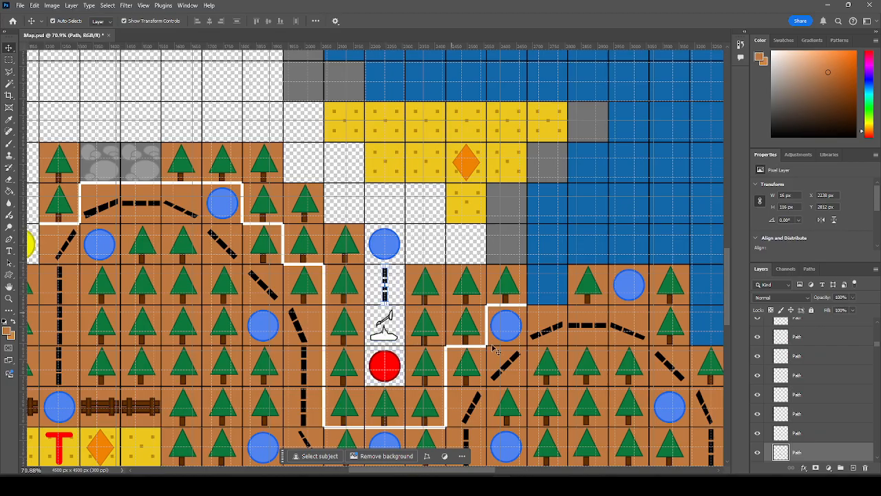
# Copy the horizontal path segment inside the white border into the unfilled cell directly east of the new blue circle.
pyautogui.click(147, 205)
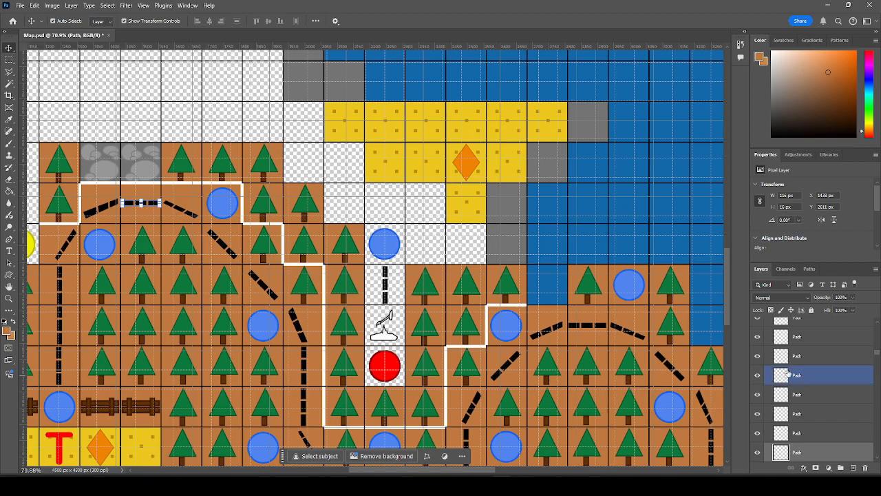
pyautogui.click(812, 433)
pyautogui.click(810, 449)
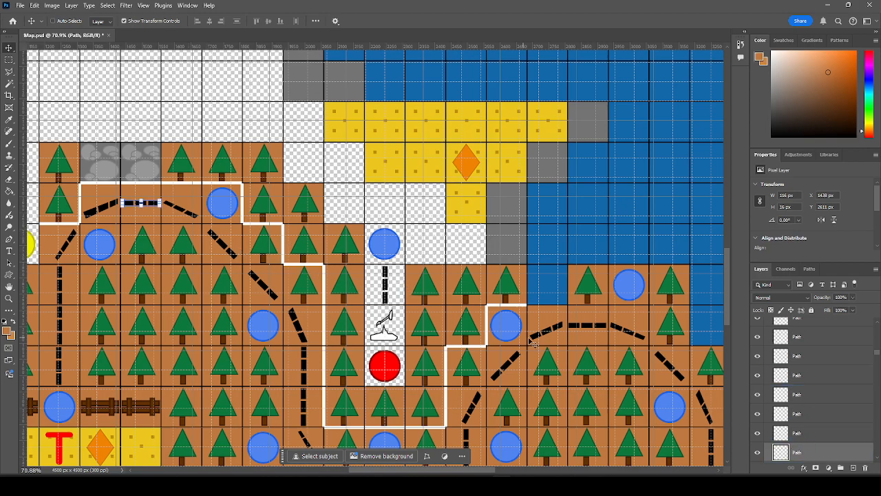
pyautogui.moveTo(375, 259); pyautogui.dragTo(415, 246)
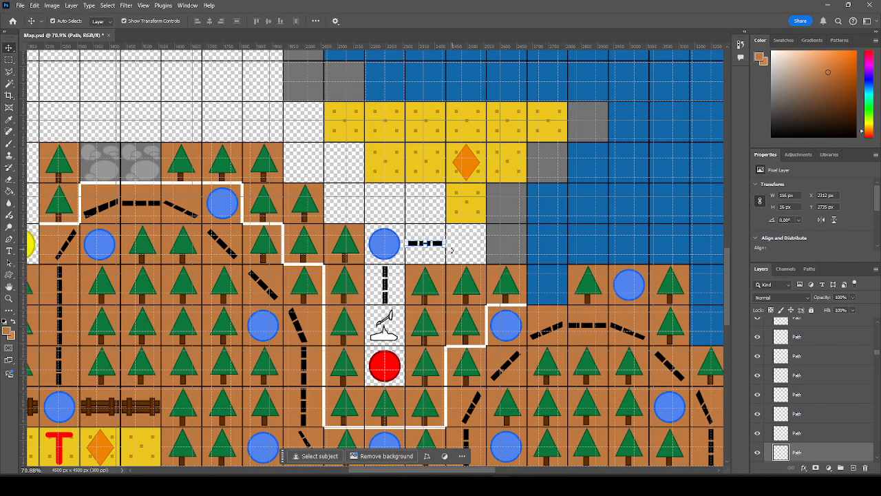
# Copy the steep rising diagonal path at the top of the western vertical path into the unfilled cell below the lowest sand cell.
pyautogui.click(71, 247)
pyautogui.hotkey('ctrl', 'c')
pyautogui.hotkey('ctrl', 'v')
pyautogui.moveTo(383, 260); pyautogui.dragTo(470, 224)
# Distort the copied diagonal path so it starts at the horizontal path's end and rises towards the sand cell above.
pyautogui.scroll(3, 470, 224)
pyautogui.scroll(4, 469, 224)
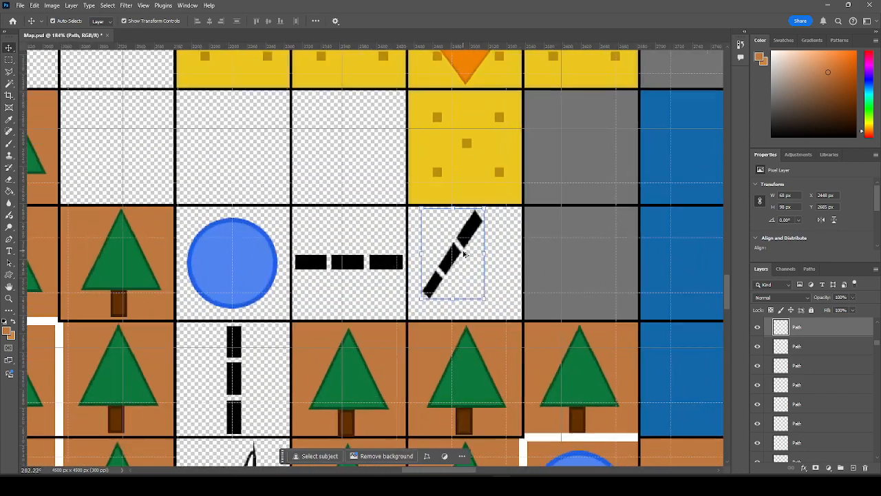
pyautogui.moveTo(424, 299); pyautogui.dragTo(417, 277)
pyautogui.moveTo(485, 211); pyautogui.dragTo(484, 209)
pyautogui.moveTo(484, 300); pyautogui.dragTo(445, 284)
pyautogui.moveTo(465, 234); pyautogui.dragTo(471, 241)
pyautogui.moveTo(416, 288); pyautogui.dragTo(423, 272)
pyautogui.moveTo(412, 278); pyautogui.dragTo(416, 274)
pyautogui.moveTo(449, 212); pyautogui.dragTo(446, 211)
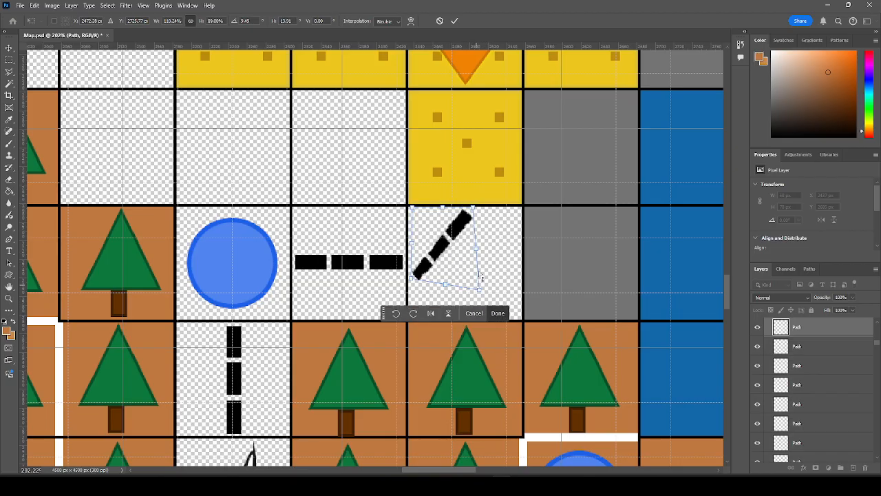
pyautogui.moveTo(479, 254); pyautogui.dragTo(488, 255)
pyautogui.click(504, 314)
# Deselect the reshaped diagonal path and save the map file.
pyautogui.scroll(-5, 508, 308)
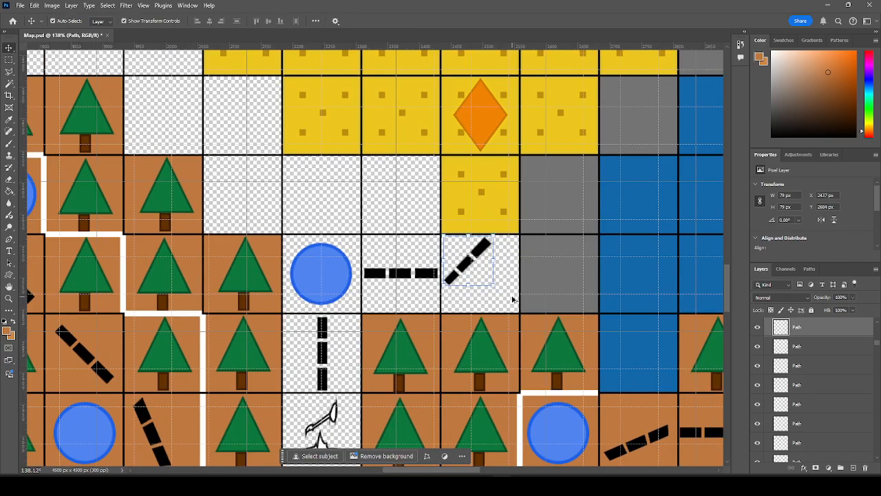
pyautogui.scroll(-6, 513, 267)
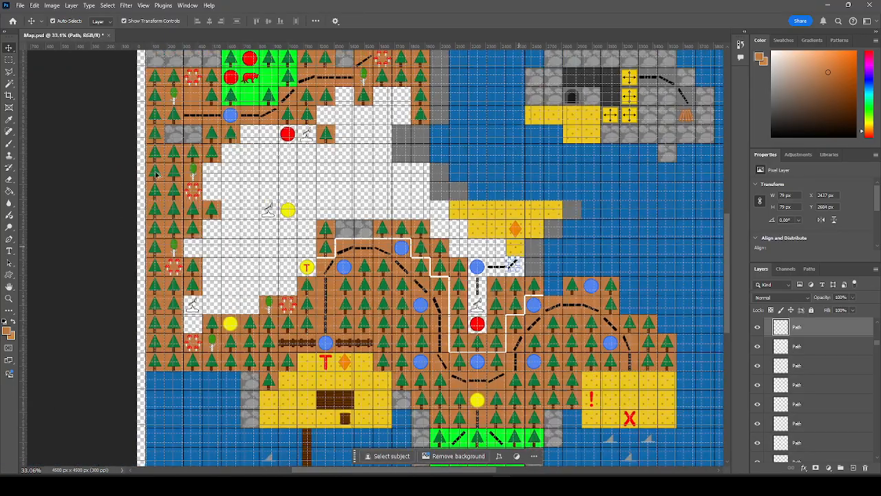
pyautogui.scroll(-1, 155, 174)
pyautogui.click(126, 172)
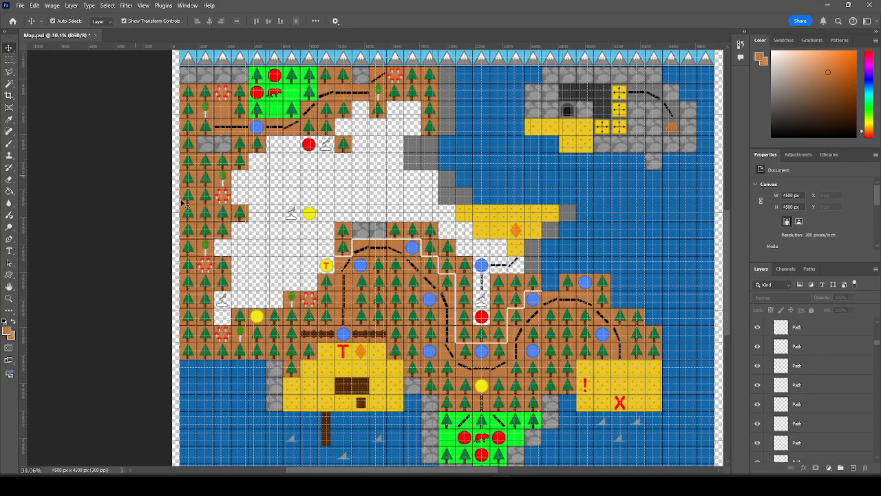
# On the Grid layer, fill the cells behind the red circle, the outlined symbol and the vertical path above it with brown.
pyautogui.scroll(6, 417, 282)
pyautogui.scroll(2, 634, 292)
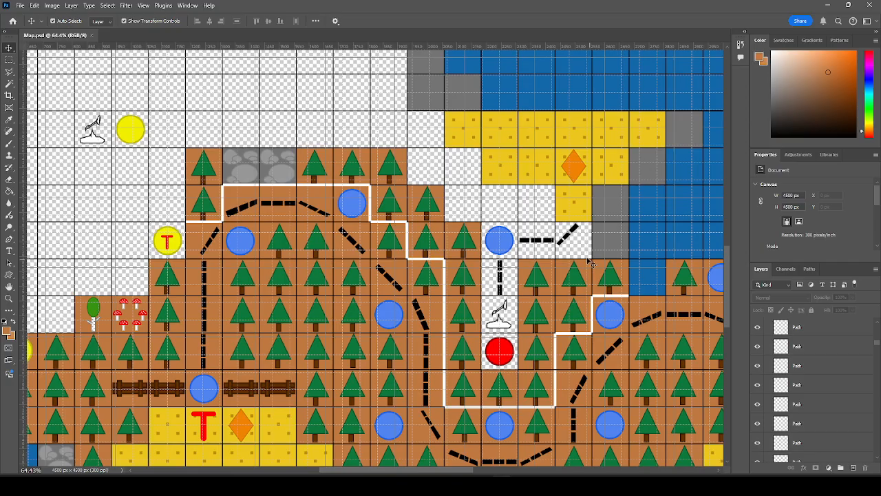
pyautogui.moveTo(876, 348); pyautogui.dragTo(877, 459)
pyautogui.click(798, 441)
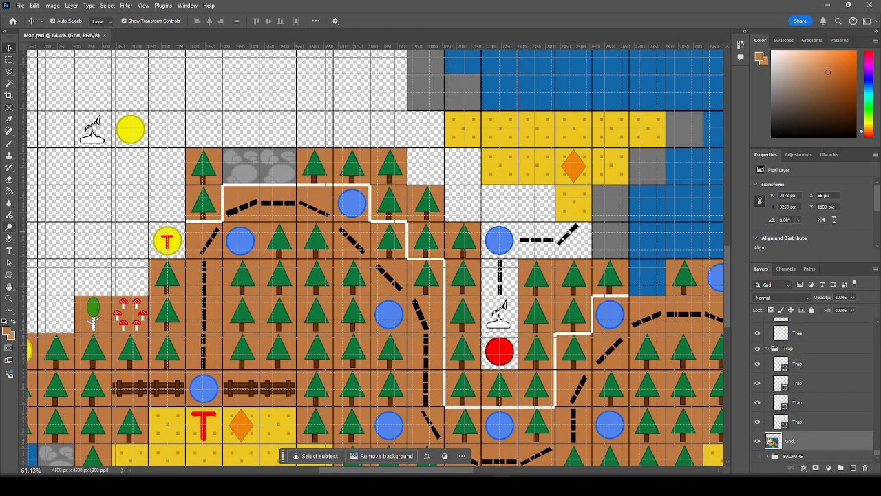
pyautogui.click(9, 191)
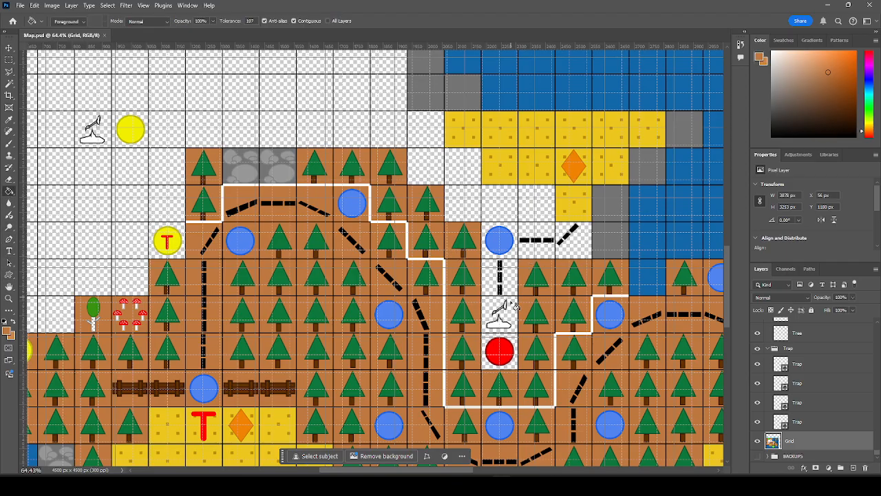
pyautogui.click(514, 344)
pyautogui.click(513, 317)
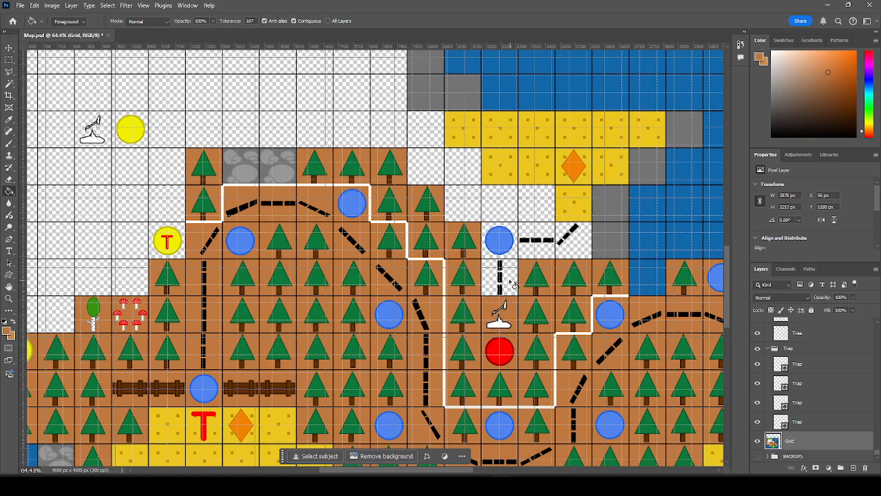
pyautogui.click(512, 284)
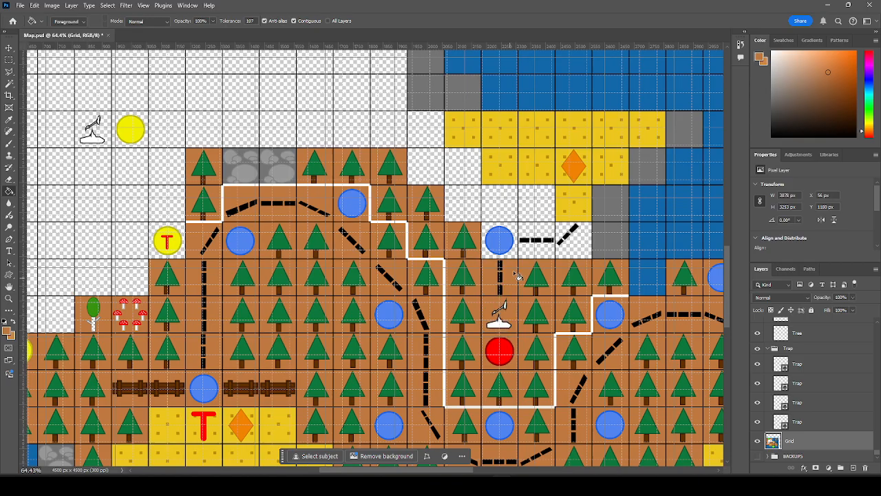
# Fill the cells behind the blue circle, horizontal path and rising diagonal path, plus four empty cells bordering the sand's western side, with brown.
pyautogui.click(514, 253)
pyautogui.click(541, 247)
pyautogui.click(575, 251)
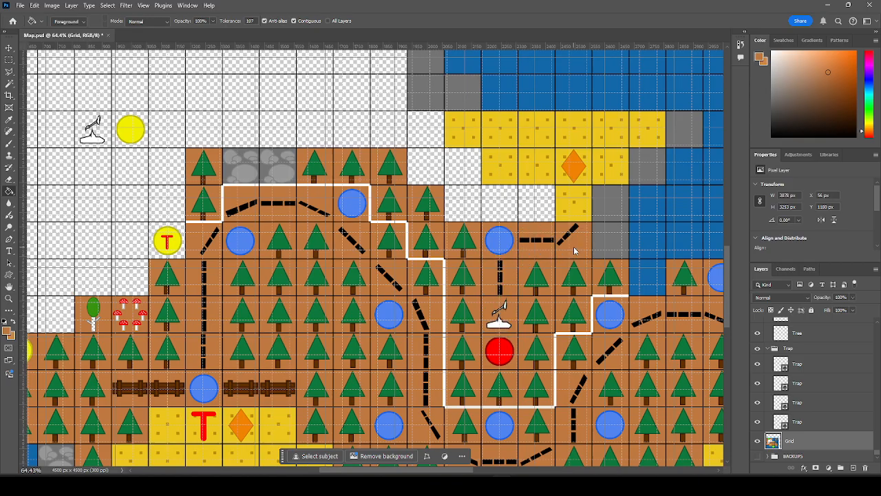
pyautogui.click(544, 212)
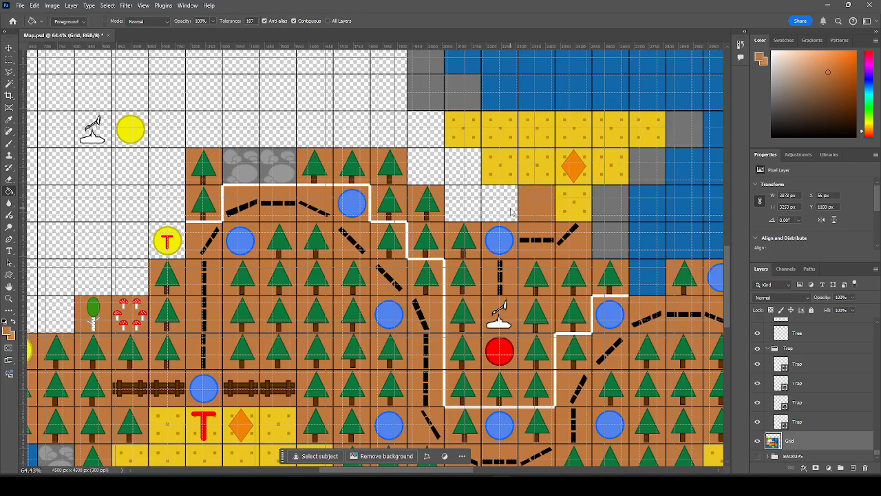
pyautogui.click(510, 212)
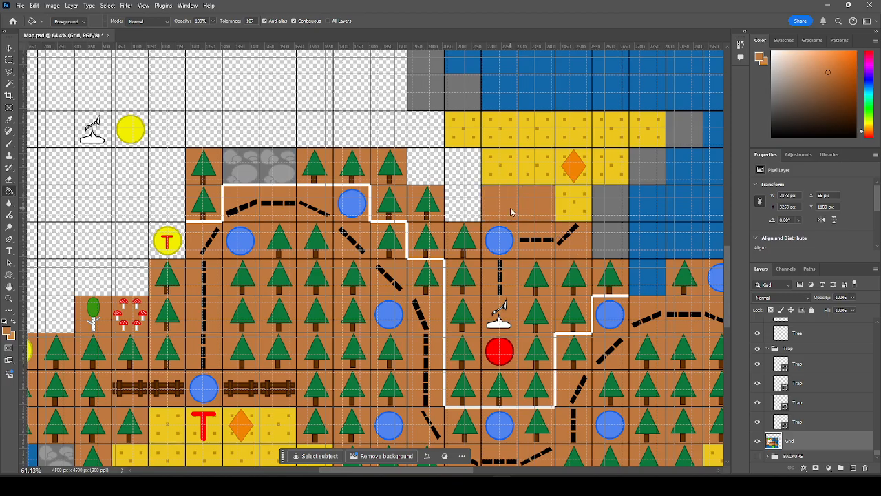
pyautogui.click(463, 172)
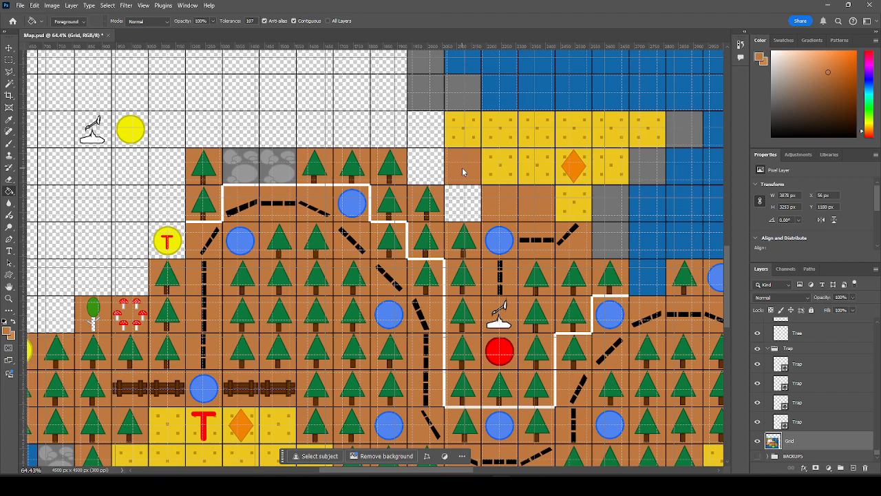
pyautogui.click(428, 139)
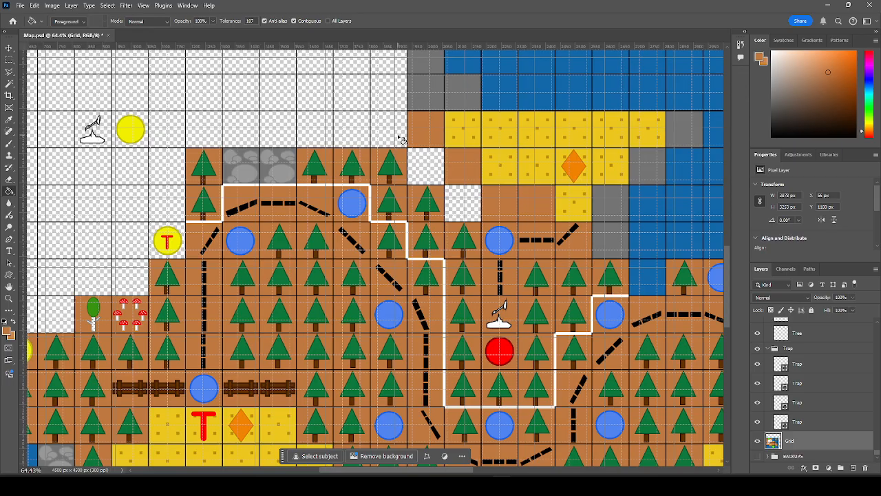
# Copy the blue circle beside the uppermost new brown cell, and a descending diagonal path into the unfilled cell diagonally below it.
pyautogui.click(10, 48)
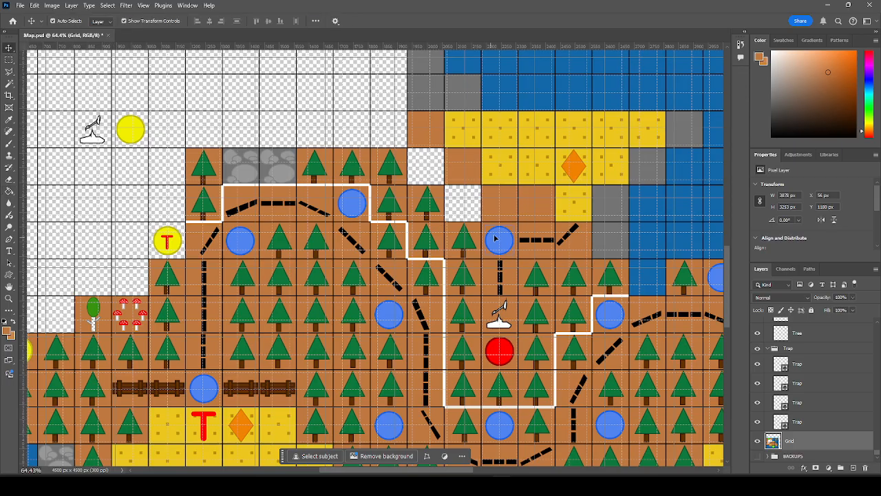
pyautogui.moveTo(494, 239)
pyautogui.mouseDown()
pyautogui.moveTo(378, 259)
pyautogui.moveTo(395, 159)
pyautogui.moveTo(390, 131)
pyautogui.mouseUp()
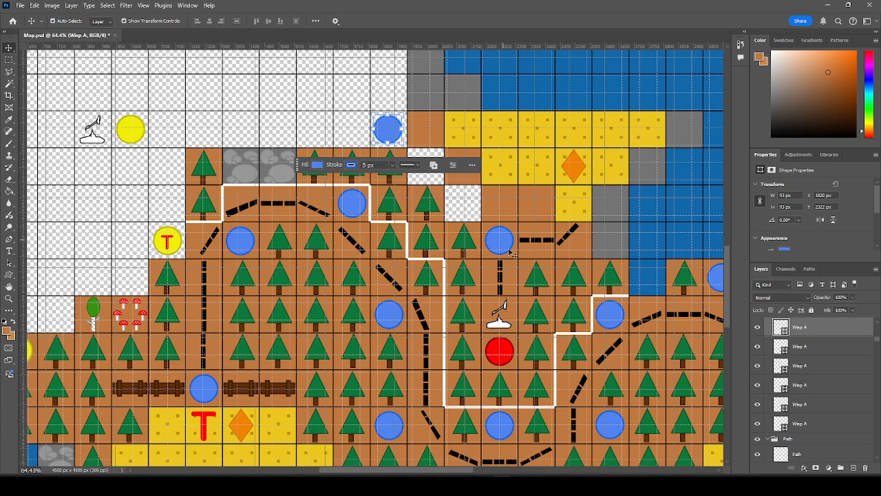
pyautogui.click(347, 245)
pyautogui.moveTo(353, 238); pyautogui.dragTo(425, 169)
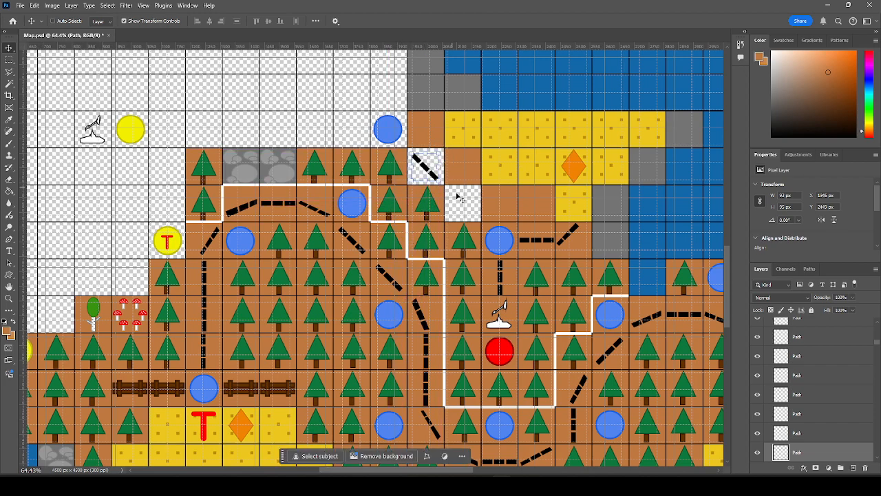
# Place copied trees on the four empty brown cells along the western and southern edges of the sand area.
pyautogui.moveTo(391, 256); pyautogui.dragTo(427, 133)
pyautogui.hotkey('ctrl', 'v')
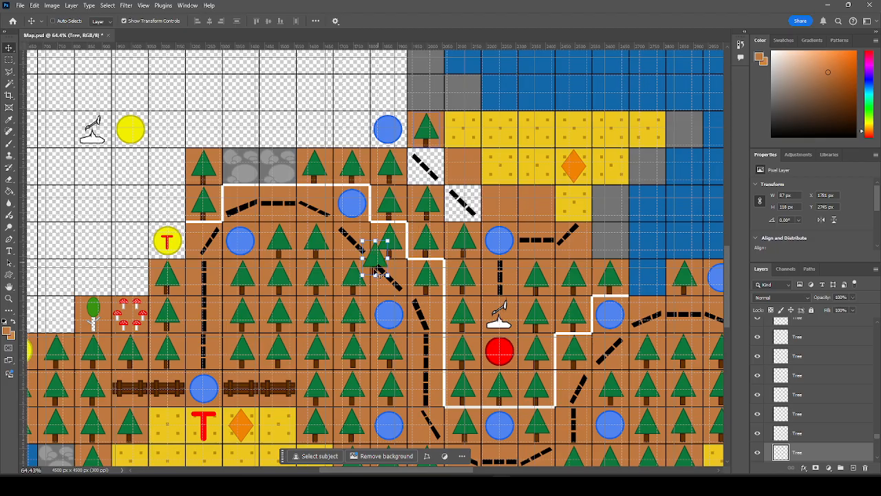
pyautogui.moveTo(374, 261); pyautogui.dragTo(460, 171)
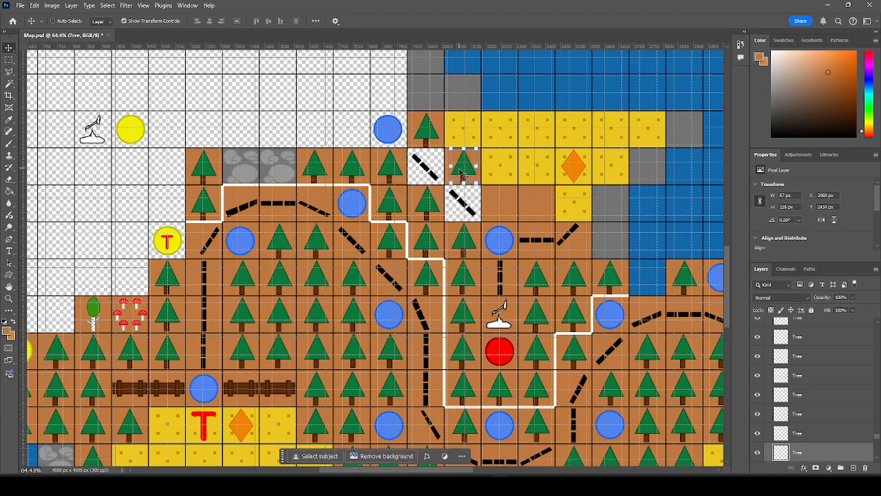
pyautogui.click(428, 205)
pyautogui.moveTo(393, 207); pyautogui.dragTo(535, 208)
pyautogui.click(356, 105)
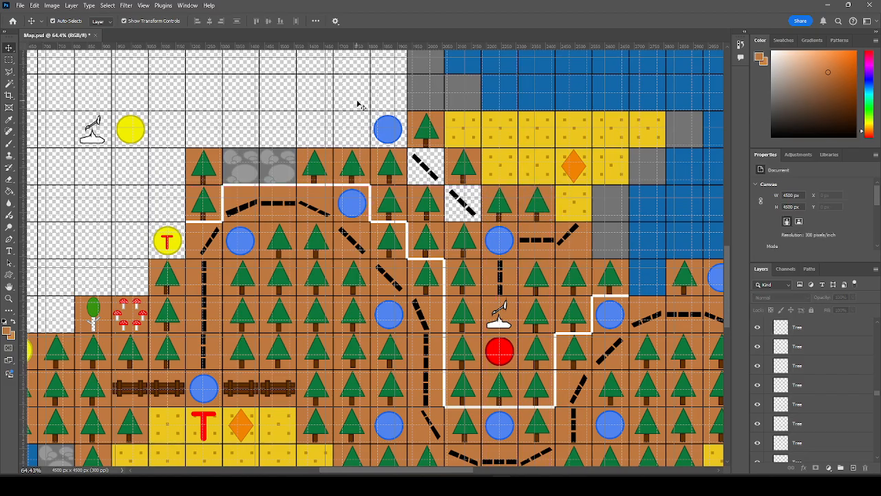
# Nudge the tree directly above the blue circle slightly upwards within its cell and deselect it.
pyautogui.scroll(5, 526, 221)
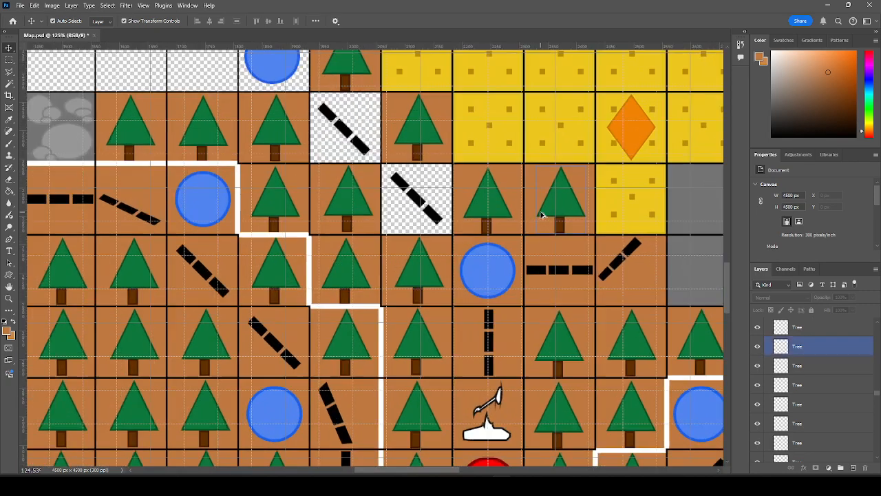
pyautogui.scroll(1, 527, 222)
pyautogui.click(465, 202)
pyautogui.press('Up')
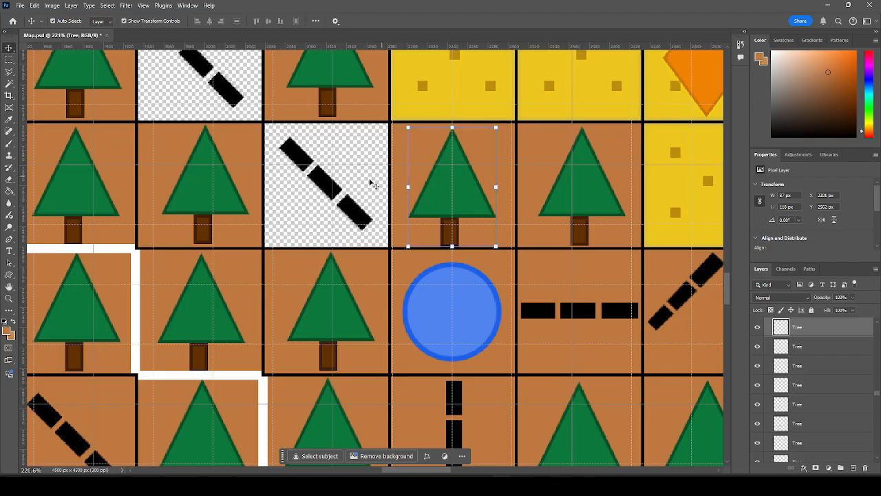
pyautogui.press('Up')
pyautogui.press('Up')
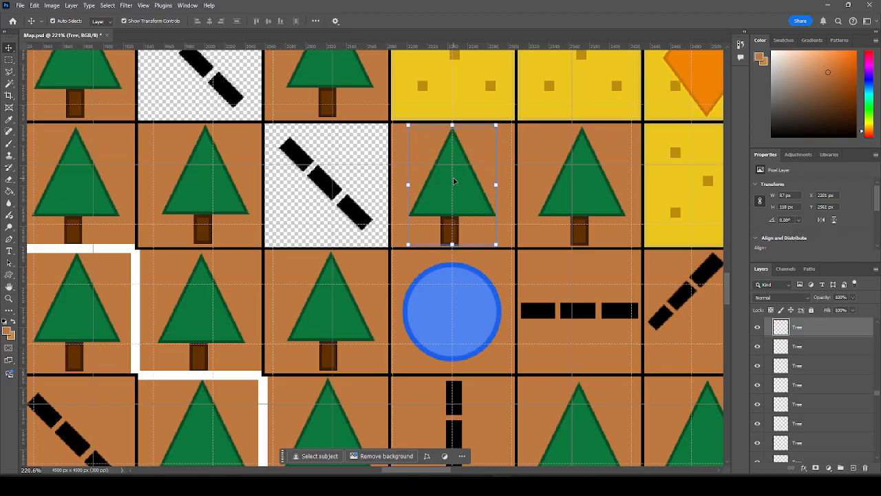
pyautogui.press('Down')
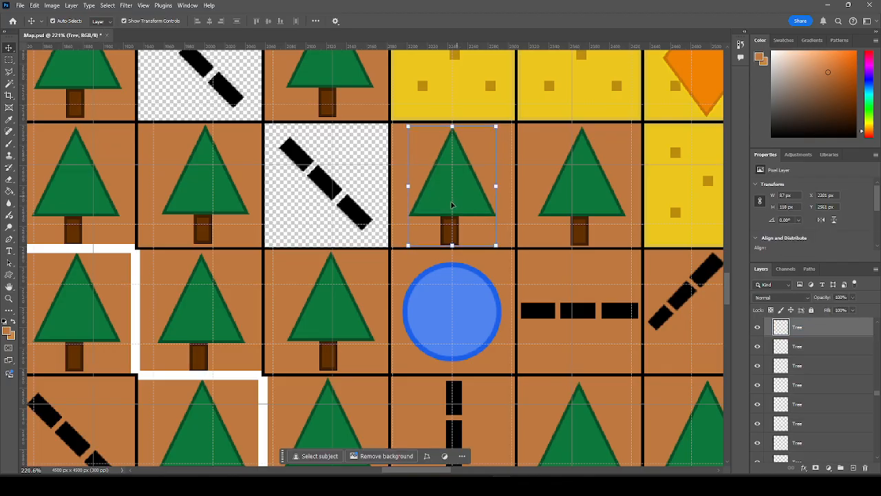
pyautogui.click(372, 148)
# On the Grid layer, fill the cells behind the two new diagonal paths and the upper blue circle with brown, and save the map.
pyautogui.scroll(-6, 420, 234)
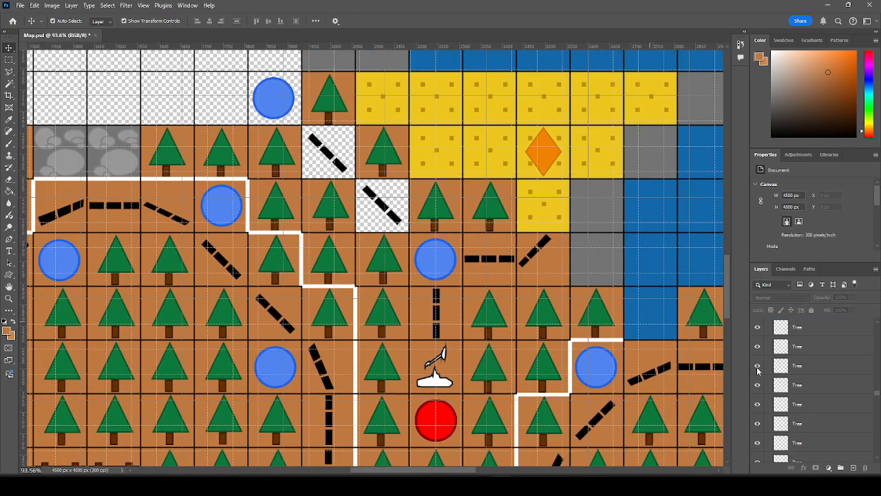
pyautogui.scroll(-5, 878, 402)
pyautogui.click(812, 440)
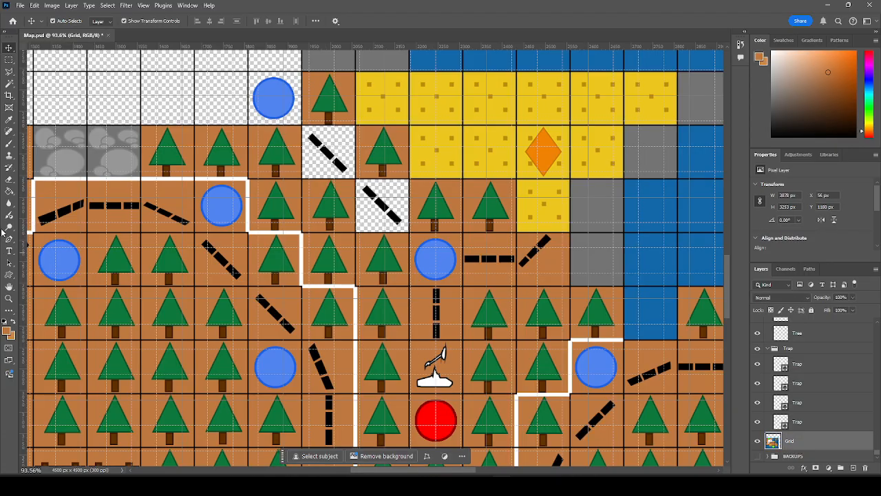
pyautogui.click(8, 191)
pyautogui.click(348, 178)
pyautogui.click(367, 199)
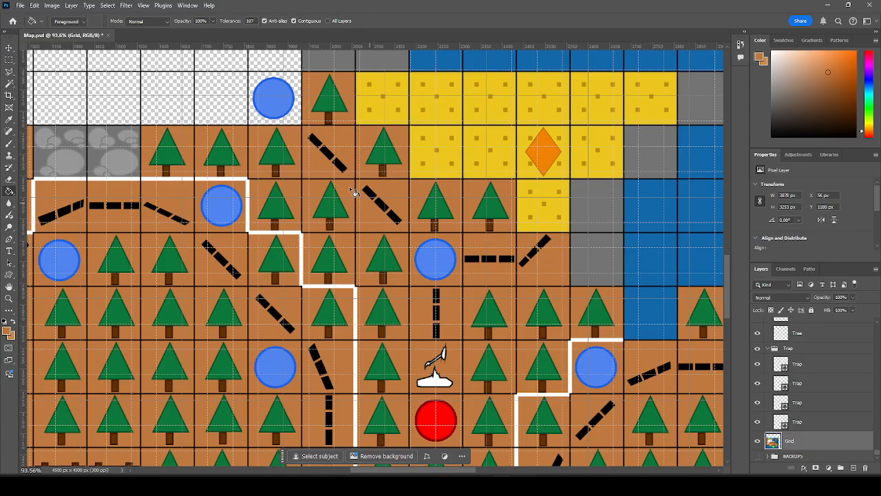
pyautogui.click(284, 112)
pyautogui.scroll(-6, 484, 265)
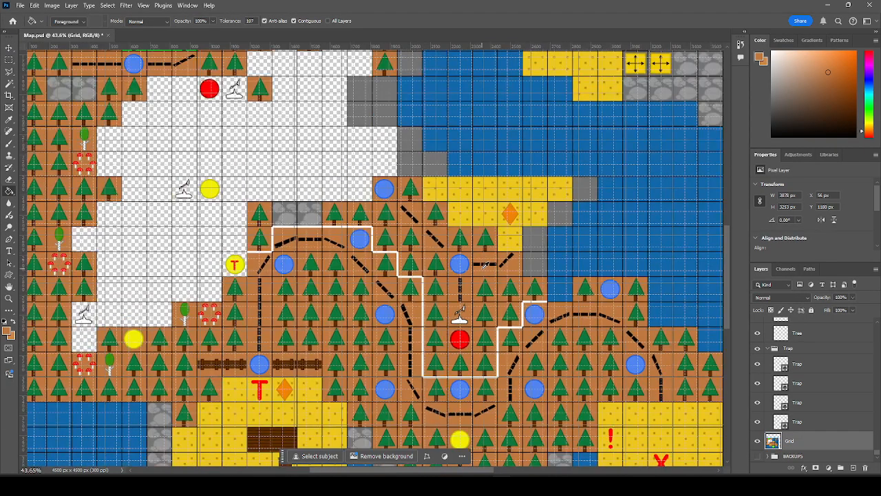
pyautogui.click(9, 47)
pyautogui.hotkey('ctrl', 's')
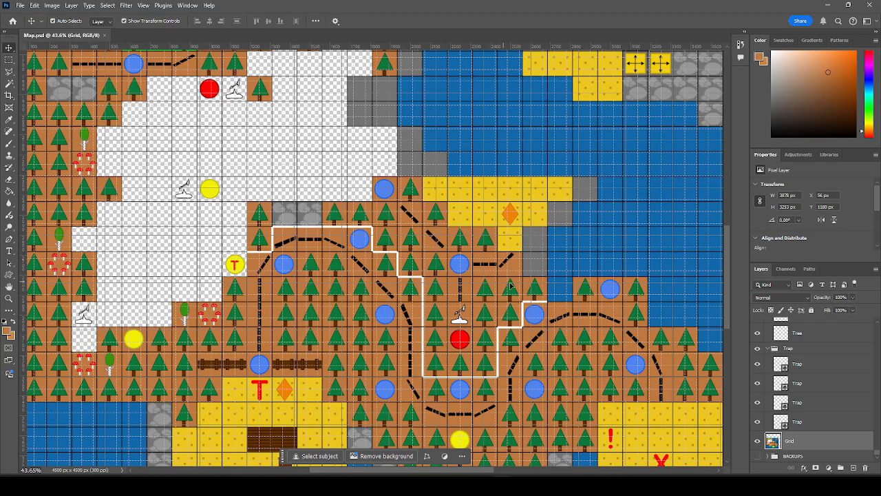
# Copy rocks from the northeastern rock area onto the four grey cells along the eastern edge of the sand.
pyautogui.scroll(3, 524, 264)
pyautogui.hscroll(3, 524, 264)
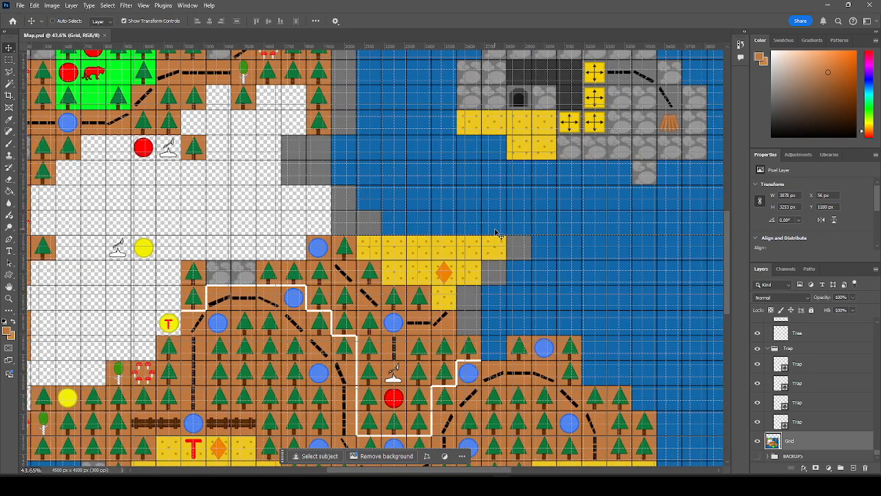
pyautogui.click(616, 126)
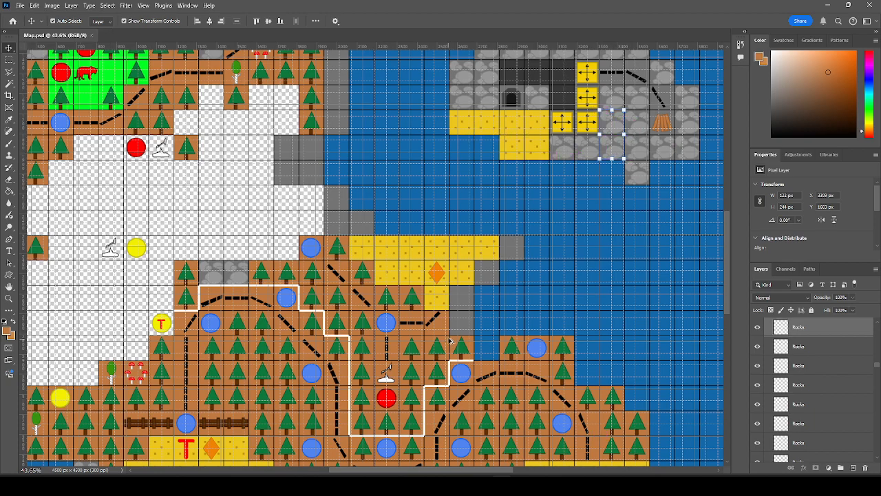
pyautogui.scroll(4, 475, 338)
pyautogui.hotkey('ctrl', 'v')
pyautogui.moveTo(380, 242); pyautogui.dragTo(507, 211)
pyautogui.keyDown('ctrl'); pyautogui.click(454, 260); pyautogui.keyUp('ctrl')
pyautogui.hotkey('ctrl', 'v')
pyautogui.moveTo(384, 265); pyautogui.dragTo(562, 157)
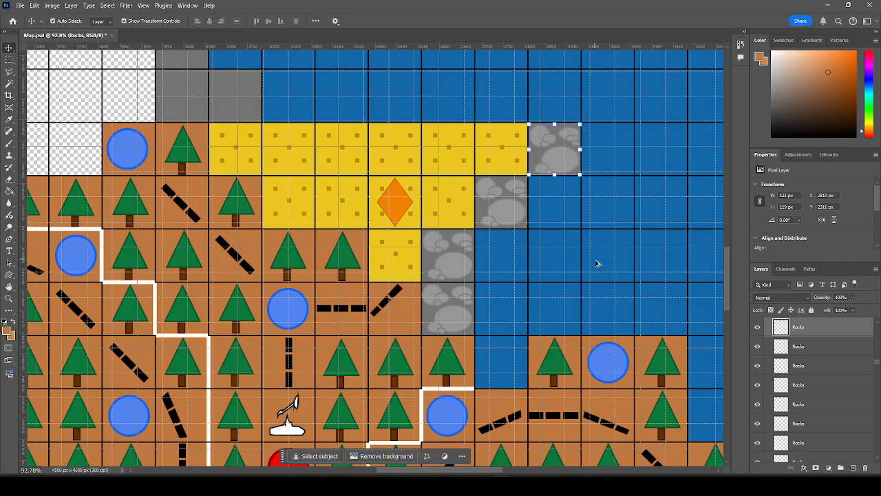
# Copy rock tiles onto the three grey cells just above the western end of the upper sand row.
pyautogui.scroll(-3, 596, 265)
pyautogui.scroll(3, 417, 177)
pyautogui.click(618, 333)
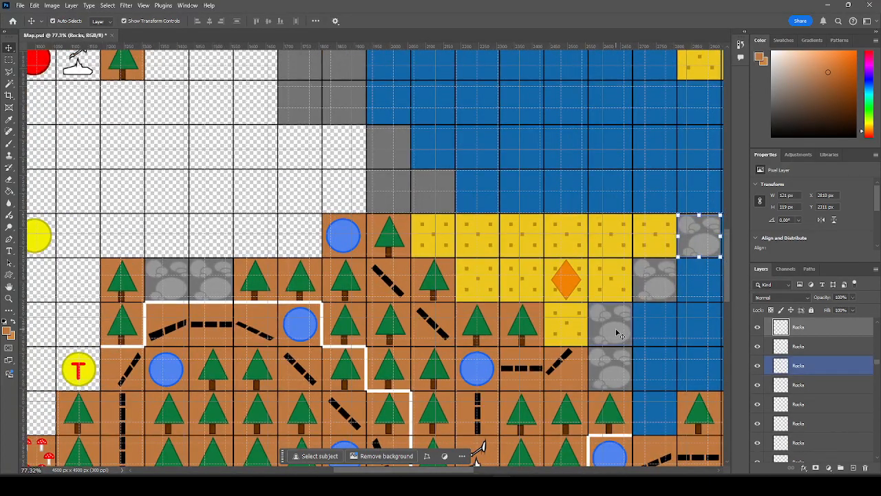
pyautogui.keyDown('shift'); pyautogui.click(618, 373); pyautogui.keyUp('shift')
pyautogui.moveTo(618, 379); pyautogui.dragTo(395, 156)
pyautogui.click(344, 189)
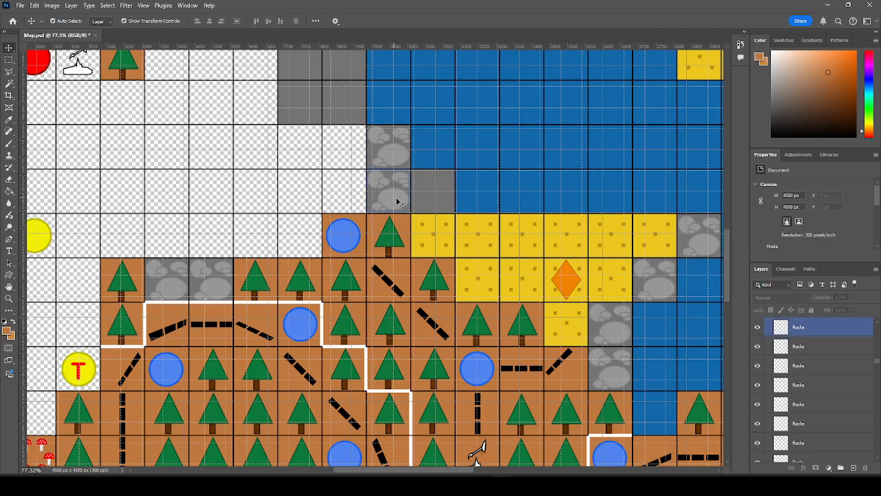
pyautogui.click(398, 199)
pyautogui.moveTo(399, 200); pyautogui.dragTo(445, 201)
pyautogui.click(334, 183)
# Copy a vertical pair of rock tiles twice to cover the two-by-two block of grey cells beside the water.
pyautogui.scroll(-4, 399, 315)
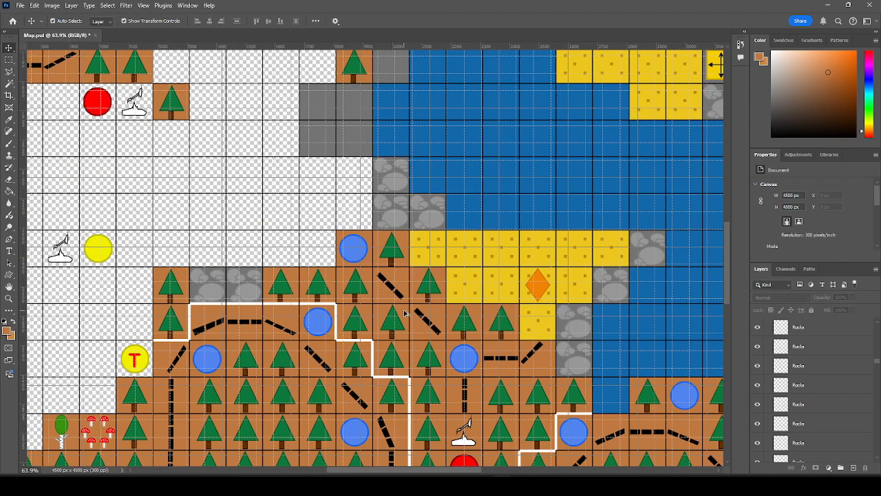
pyautogui.scroll(3, 350, 130)
pyautogui.scroll(1, 350, 130)
pyautogui.keyDown('ctrl'); pyautogui.click(440, 255); pyautogui.keyUp('ctrl')
pyautogui.keyDown('ctrl'); pyautogui.keyDown('shift'); pyautogui.click(434, 296); pyautogui.keyUp('shift'); pyautogui.keyUp('ctrl')
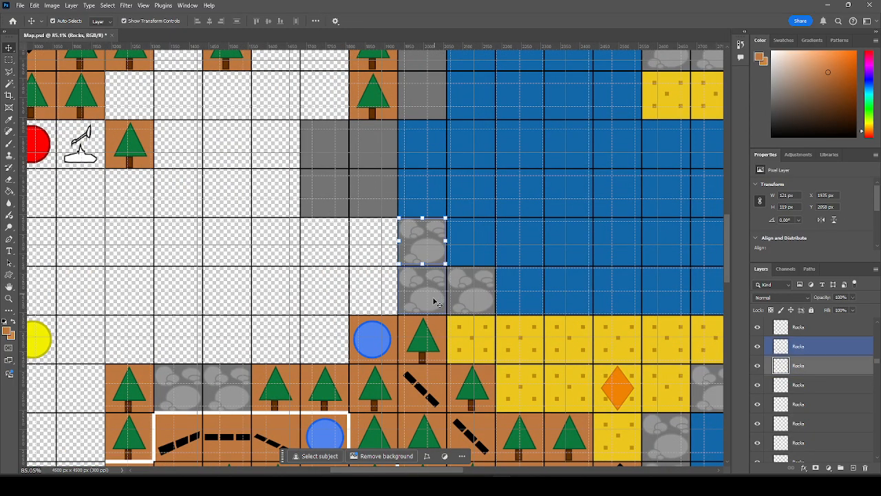
pyautogui.moveTo(433, 303); pyautogui.dragTo(324, 155)
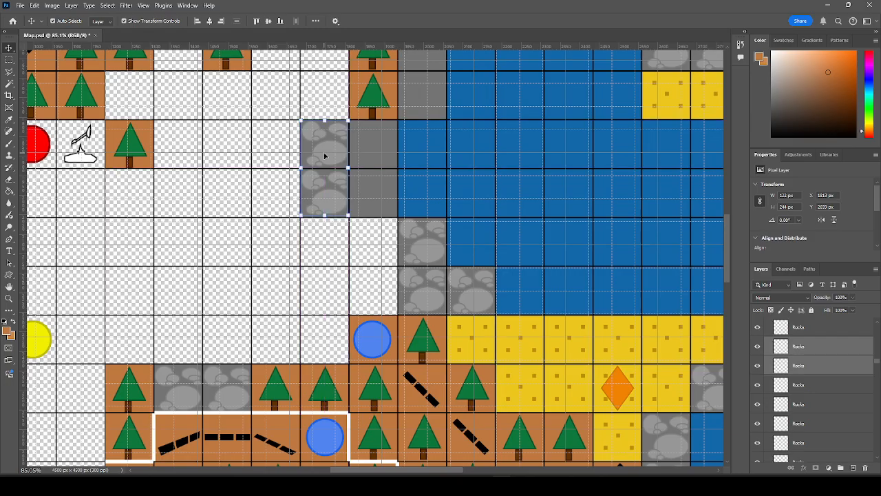
pyautogui.hotkey('ctrl', 'v')
pyautogui.moveTo(375, 241); pyautogui.dragTo(374, 152)
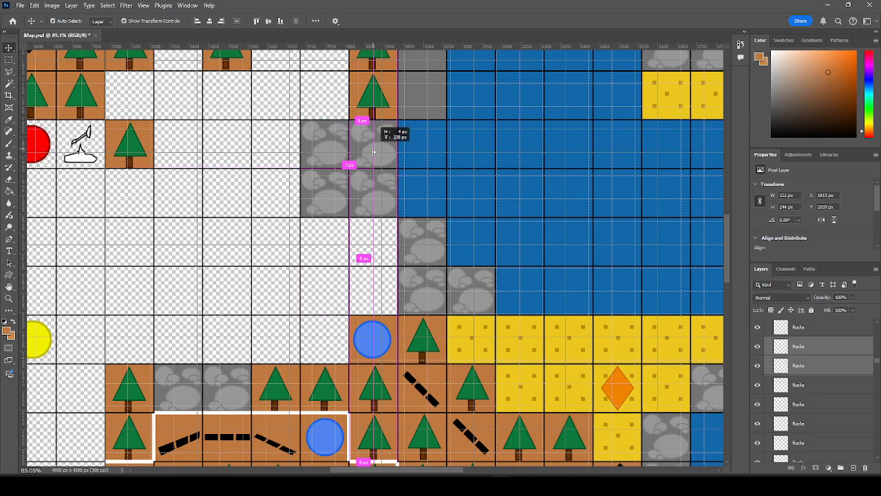
pyautogui.moveTo(374, 152); pyautogui.dragTo(373, 151)
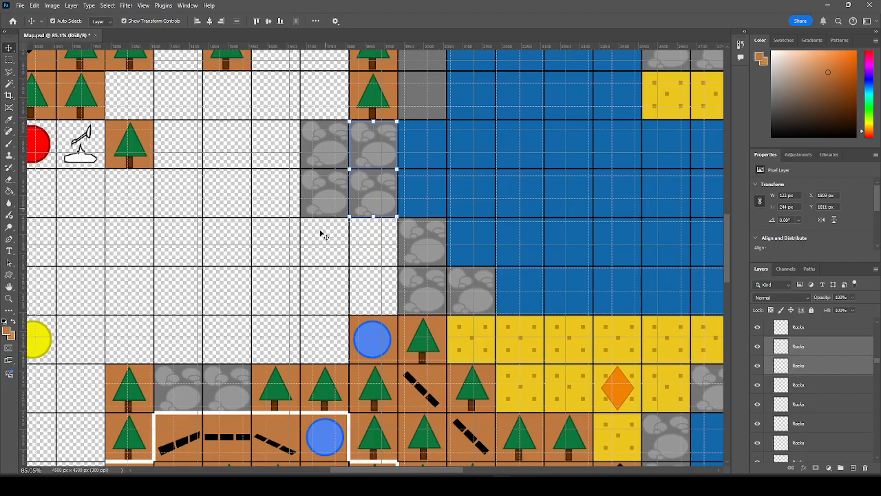
# Copy the vertical rock pair twice to cover the four grey cells below the mountain row, and save the map.
pyautogui.scroll(-3, 291, 289)
pyautogui.scroll(3, 365, 131)
pyautogui.scroll(1, 365, 131)
pyautogui.hotkey('ctrl', 'v')
pyautogui.moveTo(382, 241); pyautogui.dragTo(390, 171)
pyautogui.scroll(3, 360, 323)
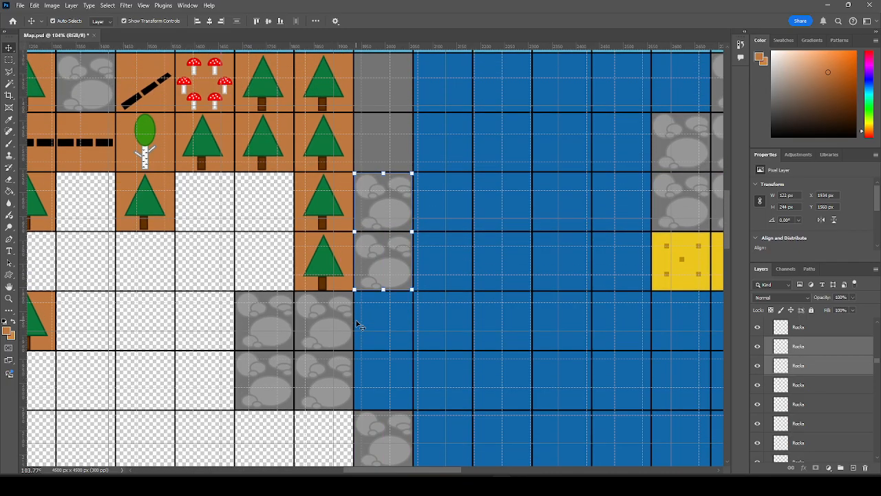
pyautogui.moveTo(400, 249); pyautogui.dragTo(387, 160)
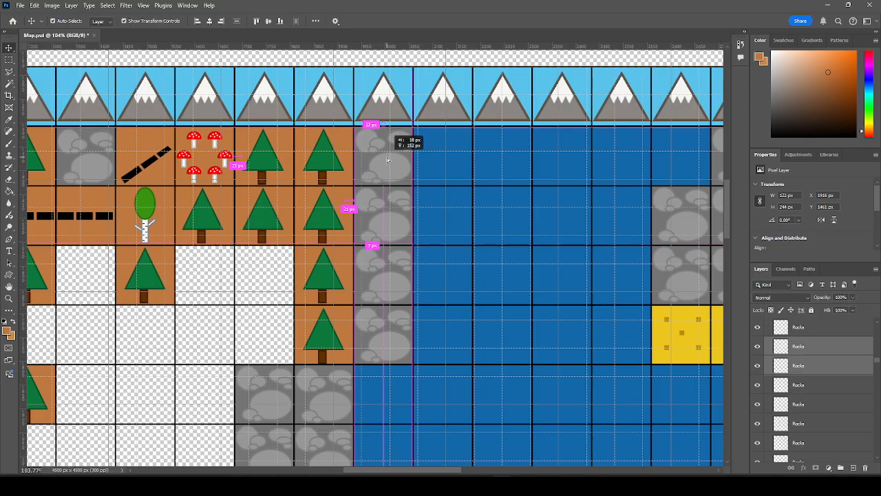
pyautogui.moveTo(388, 160); pyautogui.dragTo(388, 160)
pyautogui.moveTo(387, 160); pyautogui.dragTo(387, 161)
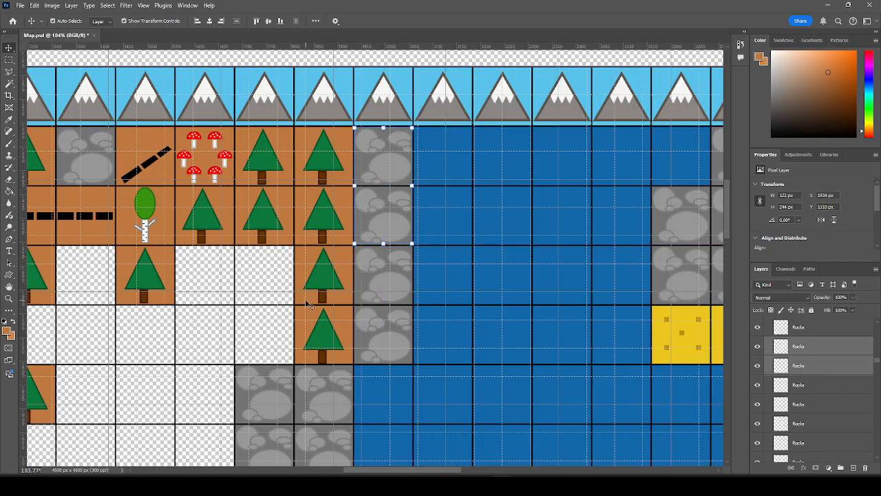
pyautogui.scroll(-5, 478, 203)
pyautogui.scroll(-4, 477, 203)
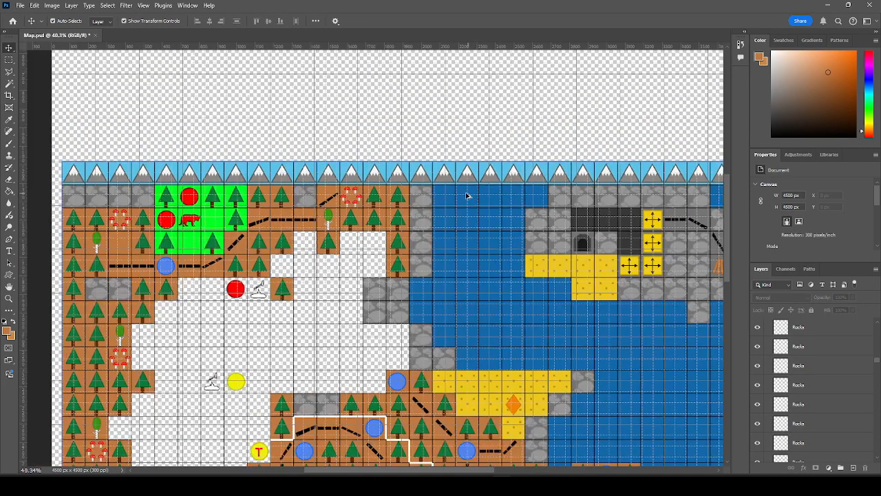
pyautogui.scroll(1, 578, 314)
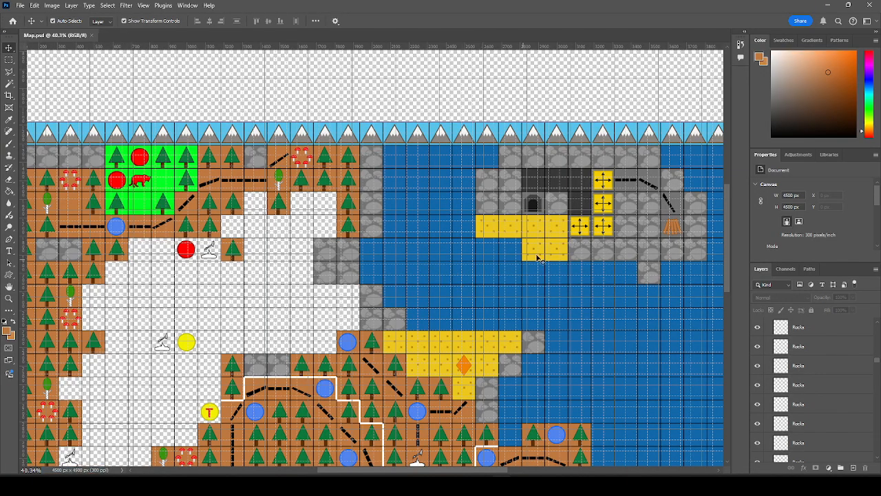
# Copy a vertical path segment into the empty cell between the trees, just below the northern horizontal path.
pyautogui.scroll(-1, 570, 246)
pyautogui.scroll(-2, 468, 346)
pyautogui.scroll(4, 376, 404)
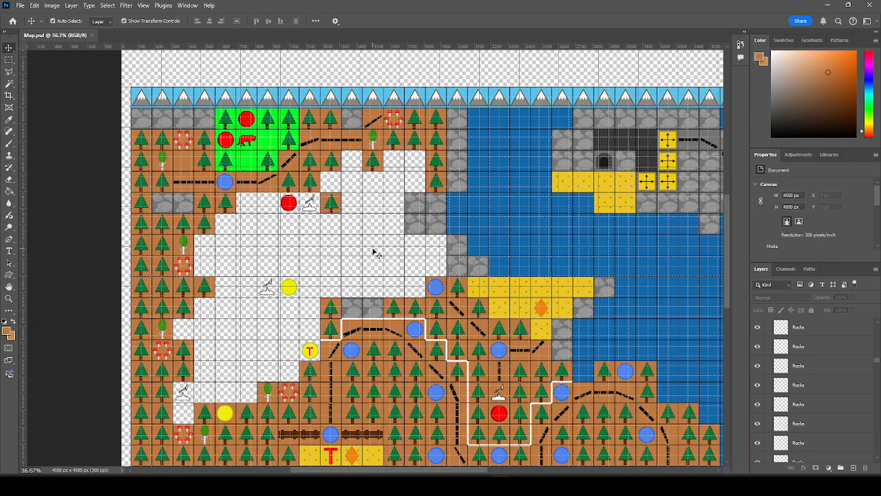
pyautogui.scroll(-2, 386, 253)
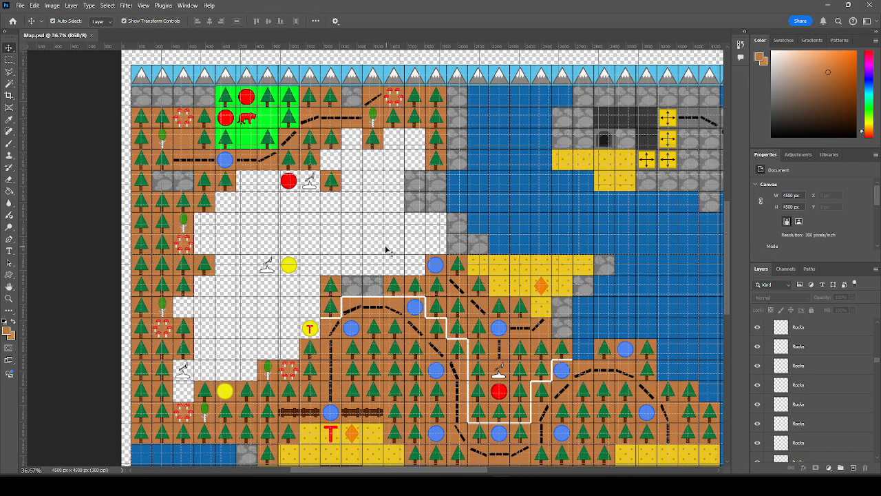
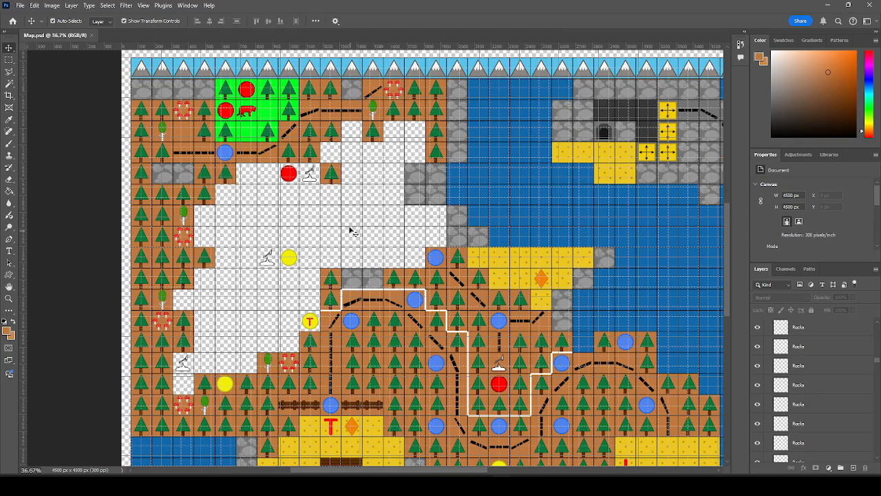
pyautogui.scroll(1, 386, 213)
pyautogui.scroll(2, 364, 170)
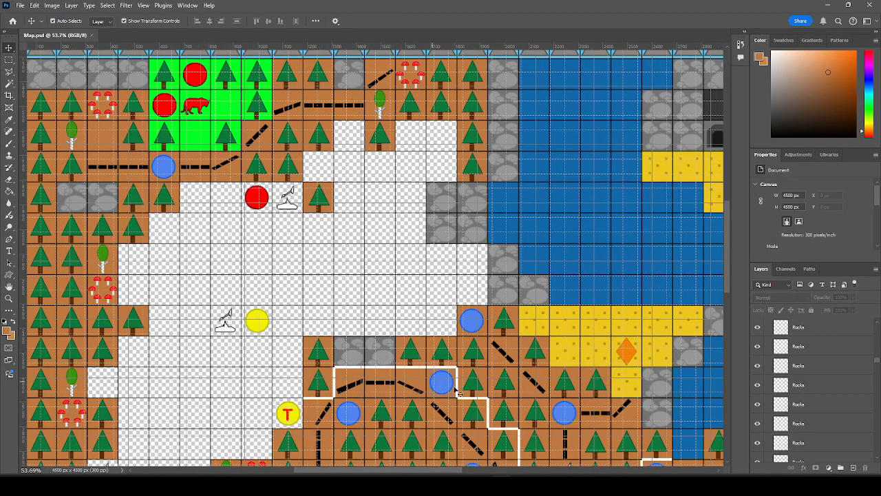
pyautogui.moveTo(575, 447); pyautogui.dragTo(384, 261)
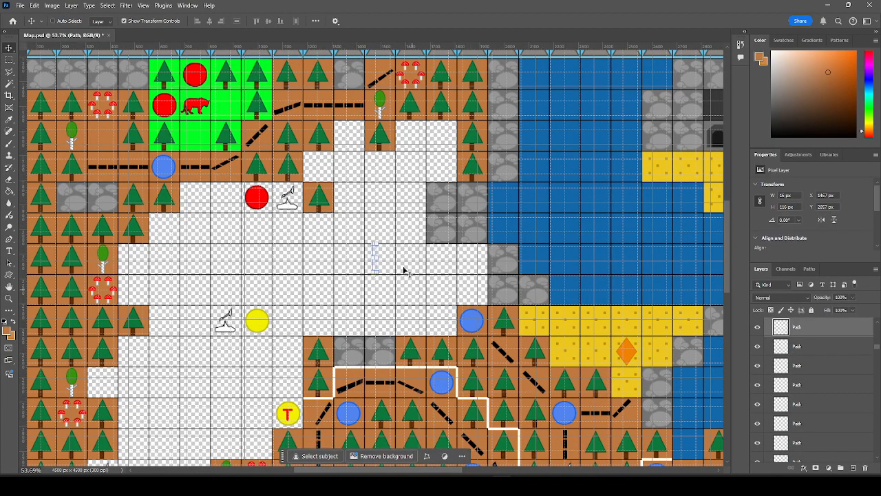
pyautogui.scroll(5, 349, 186)
pyautogui.moveTo(389, 306); pyautogui.dragTo(344, 91)
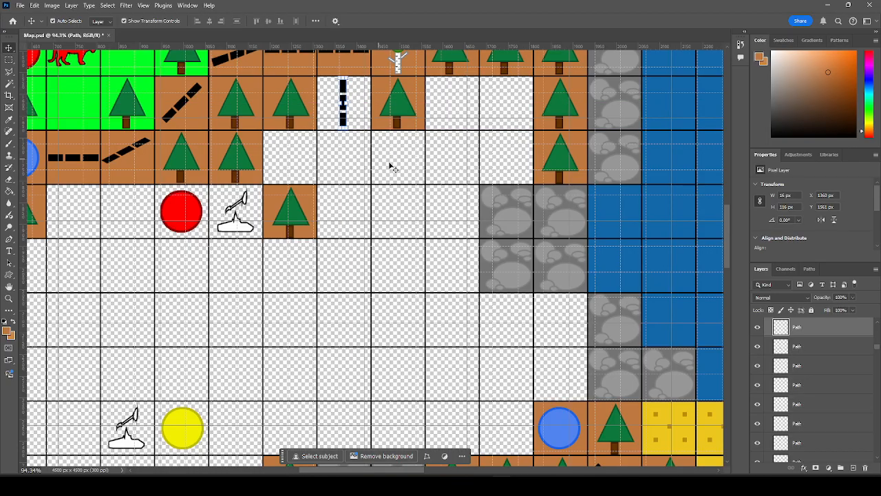
# Paste two more vertical path segments and line them up directly below the first, extending the path south.
pyautogui.scroll(-2, 436, 230)
pyautogui.scroll(-1, 356, 203)
pyautogui.scroll(3, 357, 204)
pyautogui.hotkey('ctrl', 'v')
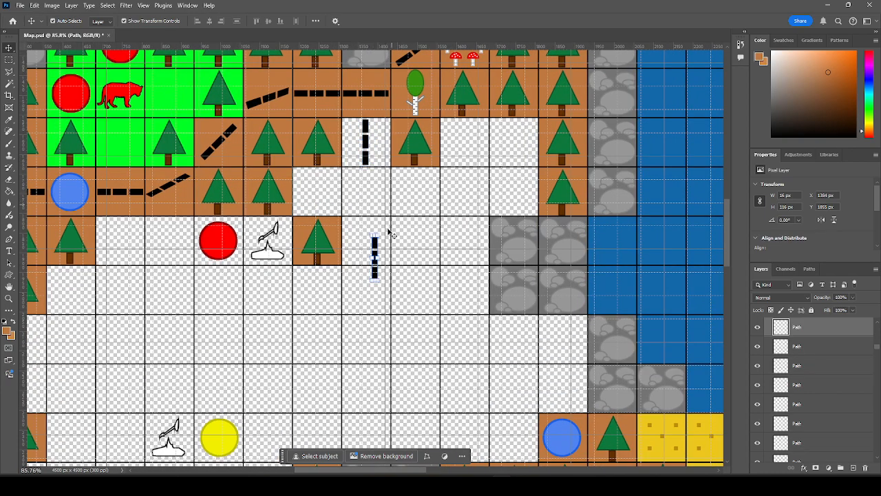
pyautogui.scroll(3, 372, 241)
pyautogui.moveTo(379, 259); pyautogui.dragTo(368, 168)
pyautogui.hotkey('ctrl', 'v')
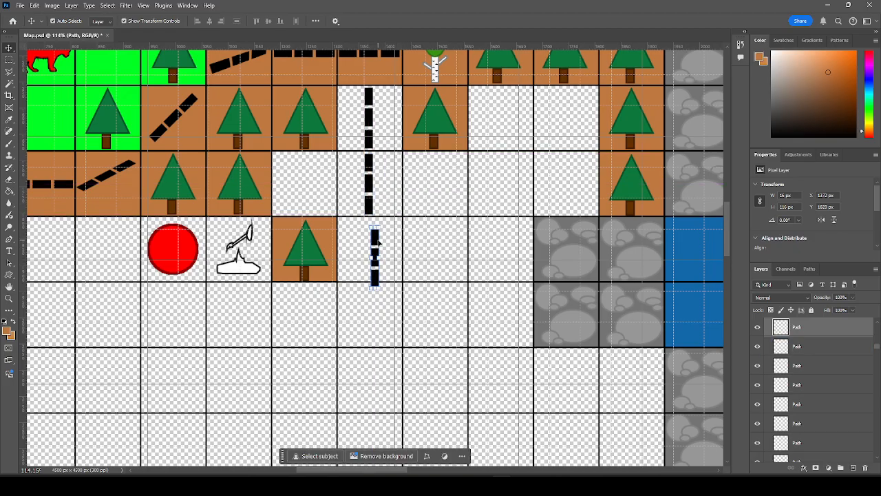
pyautogui.moveTo(375, 241); pyautogui.dragTo(369, 236)
# Add three more vertical path segments to carry the column down to the row above the yellow circle.
pyautogui.scroll(-3, 410, 209)
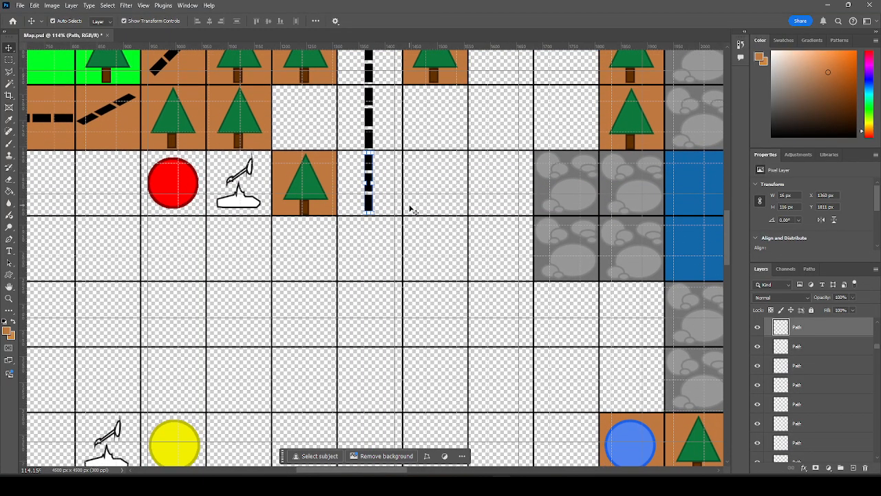
pyautogui.hotkey('ctrl', 'v')
pyautogui.moveTo(377, 236); pyautogui.dragTo(369, 209)
pyautogui.scroll(-3, 397, 220)
pyautogui.hotkey('ctrl', 'v')
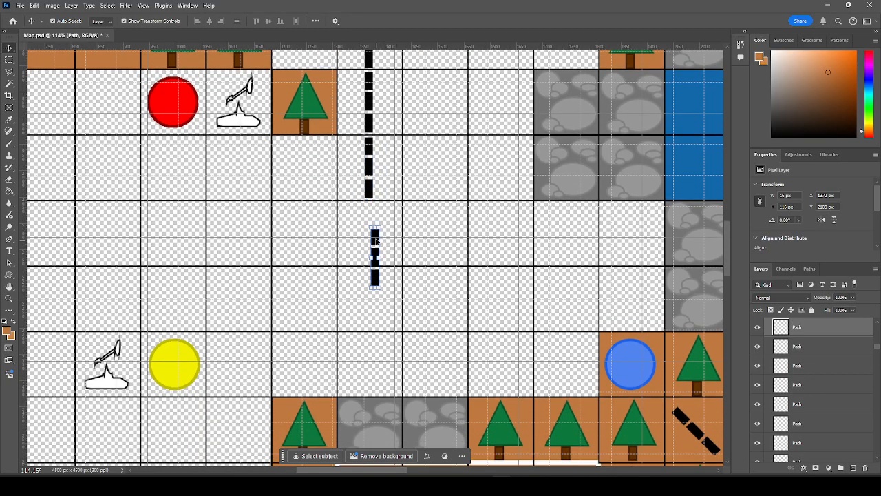
pyautogui.moveTo(374, 241); pyautogui.dragTo(369, 217)
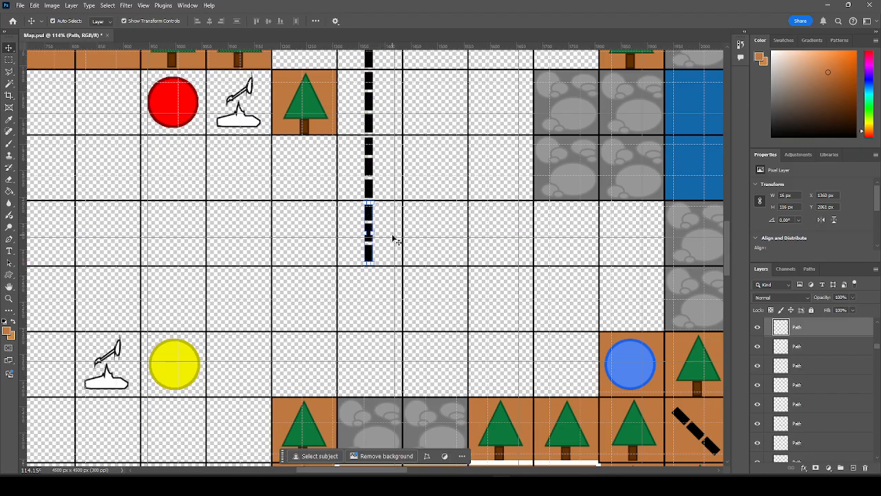
pyautogui.press('ctrl')
pyautogui.moveTo(370, 279); pyautogui.dragTo(369, 318)
pyautogui.scroll(-2, 290, 255)
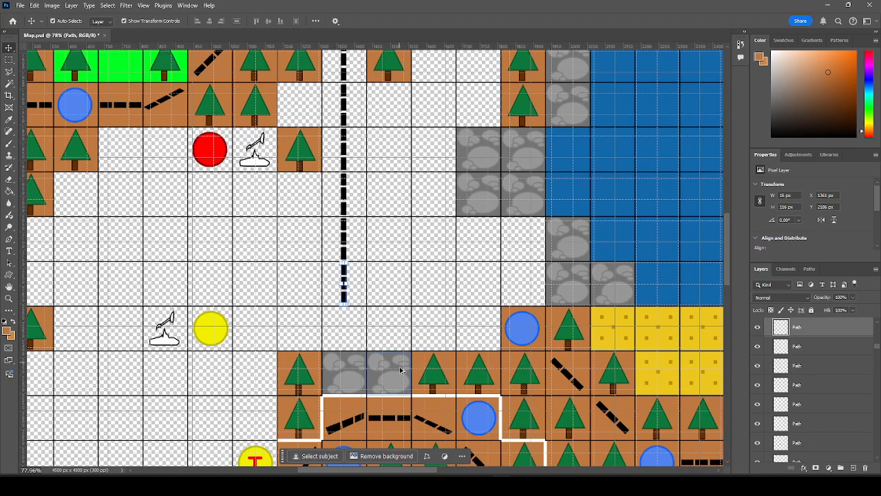
# Copy a slanted path segment to the foot of the vertical path and free-transform it into a bend towards the blue circle.
pyautogui.scroll(-3, 406, 330)
pyautogui.scroll(-1, 394, 291)
pyautogui.click(432, 353)
pyautogui.hotkey('ctrl', 'c')
pyautogui.hotkey('ctrl', 'v')
pyautogui.moveTo(375, 258); pyautogui.dragTo(356, 226)
pyautogui.scroll(4, 341, 248)
pyautogui.hotkey('ctrl', 't')
pyautogui.moveTo(420, 289); pyautogui.dragTo(416, 286)
pyautogui.scroll(-3, 220, 251)
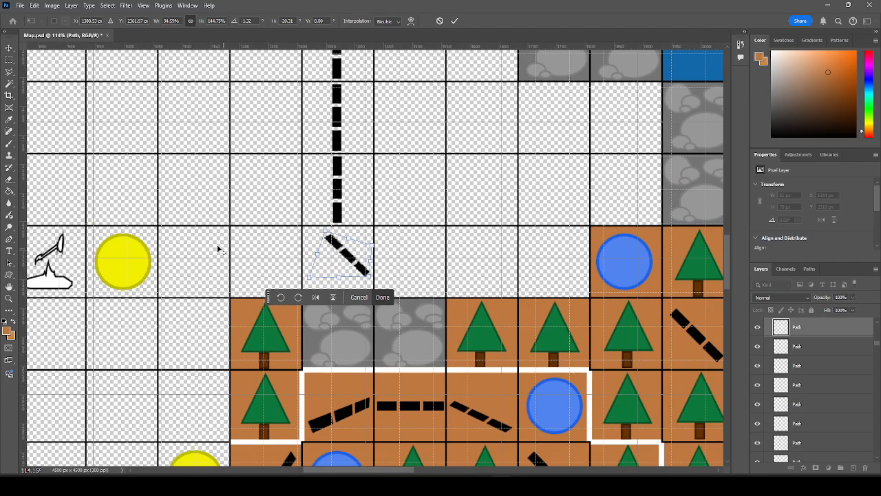
pyautogui.press('Return')
# Copy horizontal path segments across the three cells between the bend and the blue circle, and save the map.
pyautogui.moveTo(375, 378); pyautogui.dragTo(454, 261)
pyautogui.moveTo(391, 262); pyautogui.dragTo(503, 262)
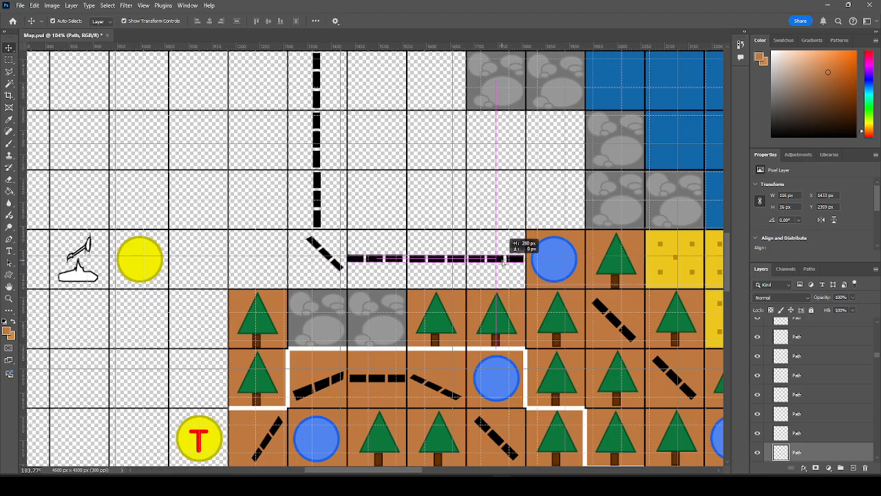
pyautogui.scroll(-2, 333, 258)
pyautogui.scroll(-1, 333, 259)
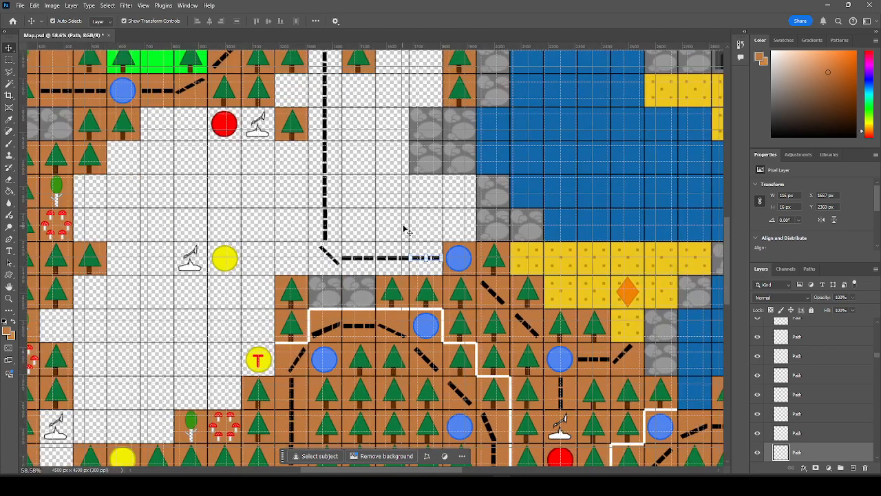
pyautogui.click(405, 232)
pyautogui.hotkey('ctrl', 's')
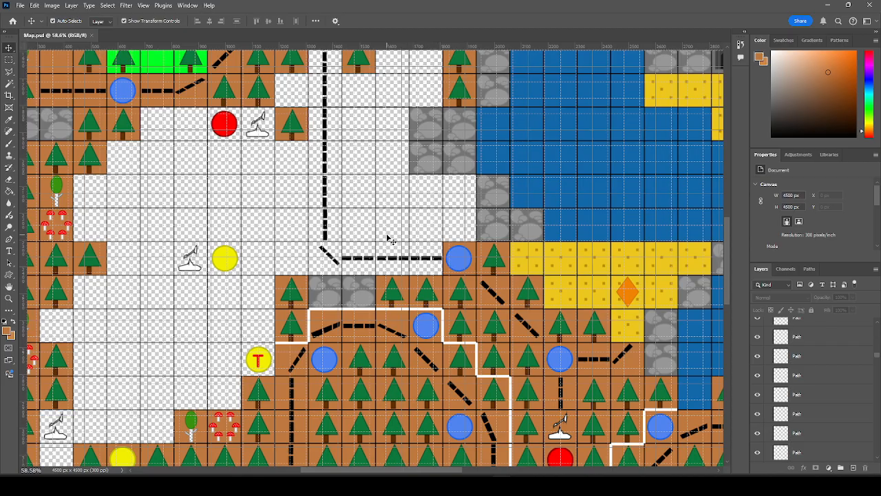
# Copy a mushroom ring and a birch into adjacent empty cells in the row above the new horizontal path.
pyautogui.scroll(2, 357, 225)
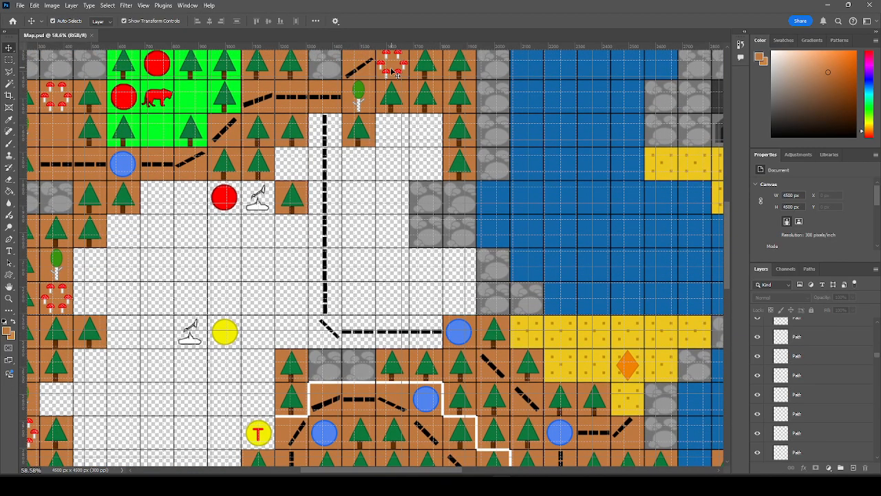
pyautogui.click(395, 72)
pyautogui.moveTo(395, 72); pyautogui.dragTo(458, 298)
pyautogui.scroll(2, 356, 321)
pyautogui.scroll(3, 397, 239)
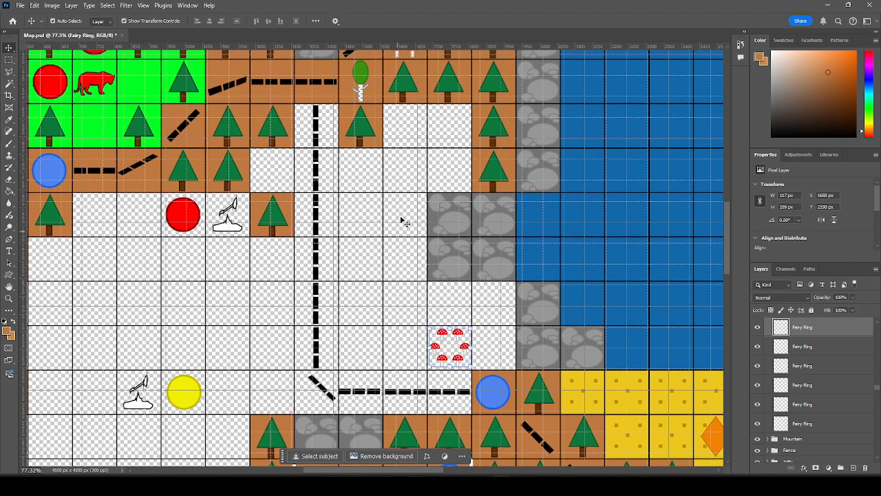
pyautogui.keyDown('ctrl'); pyautogui.click(359, 86); pyautogui.keyUp('ctrl')
pyautogui.moveTo(359, 87); pyautogui.dragTo(405, 338)
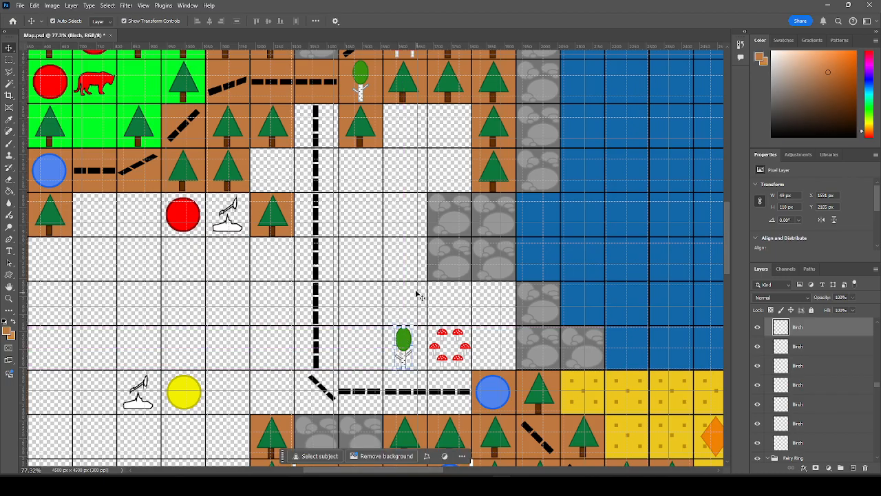
pyautogui.click(406, 295)
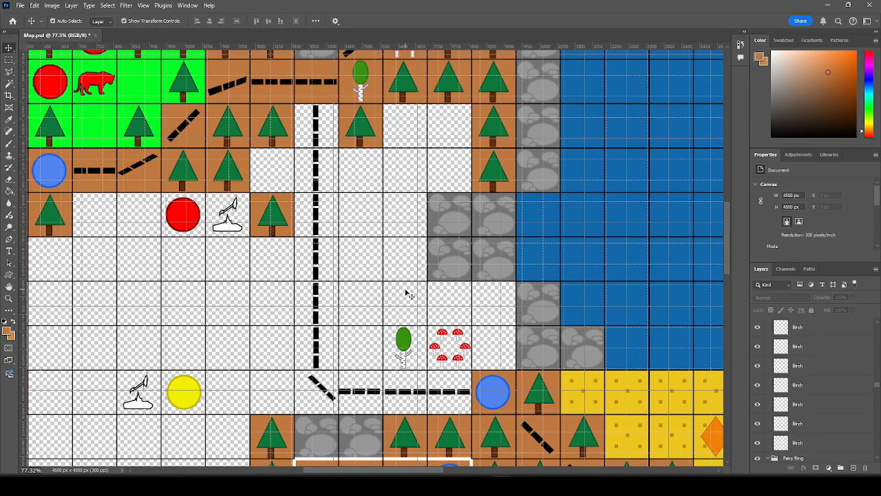
# Move the copied birch and mushroom ring one cell east, so the ring sits beside the rocks.
pyautogui.scroll(-1, 482, 356)
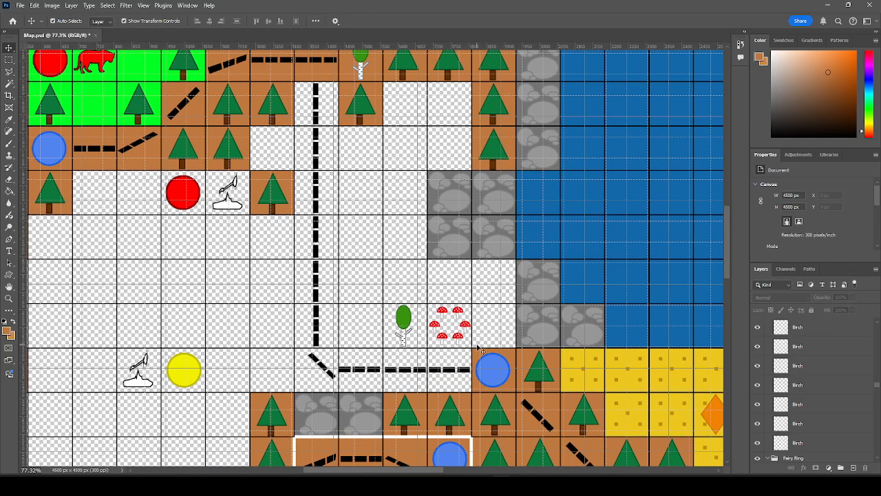
pyautogui.click(466, 336)
pyautogui.keyDown('shift'); pyautogui.click(404, 317); pyautogui.keyUp('shift')
pyautogui.moveTo(405, 317); pyautogui.dragTo(446, 318)
pyautogui.moveTo(507, 323); pyautogui.dragTo(508, 327)
pyautogui.click(407, 324)
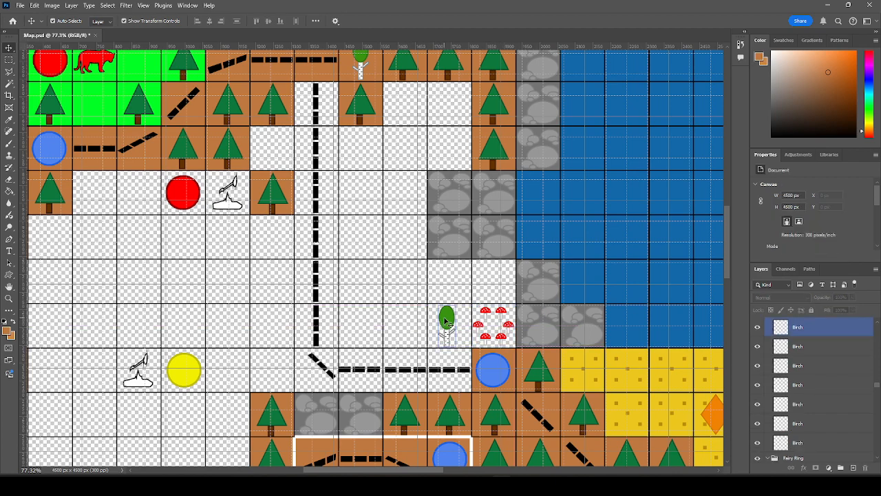
pyautogui.click(505, 318)
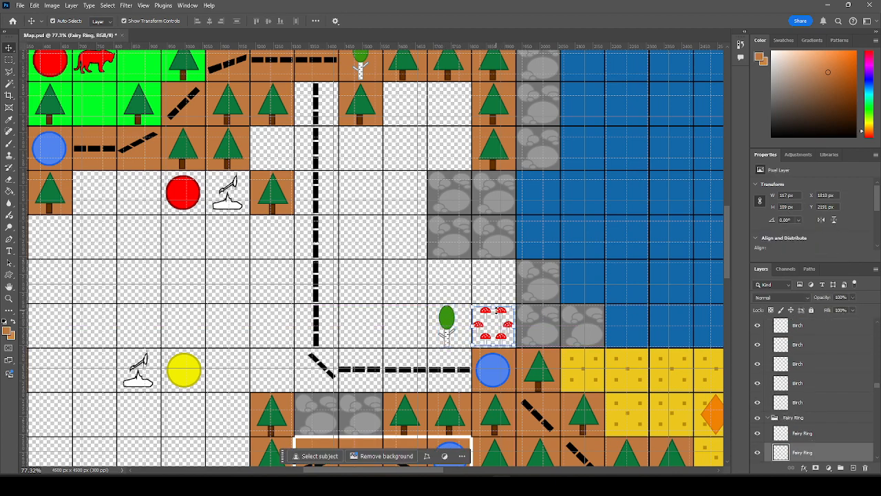
pyautogui.moveTo(496, 310); pyautogui.dragTo(498, 311)
pyautogui.moveTo(446, 318); pyautogui.dragTo(449, 320)
pyautogui.click(410, 332)
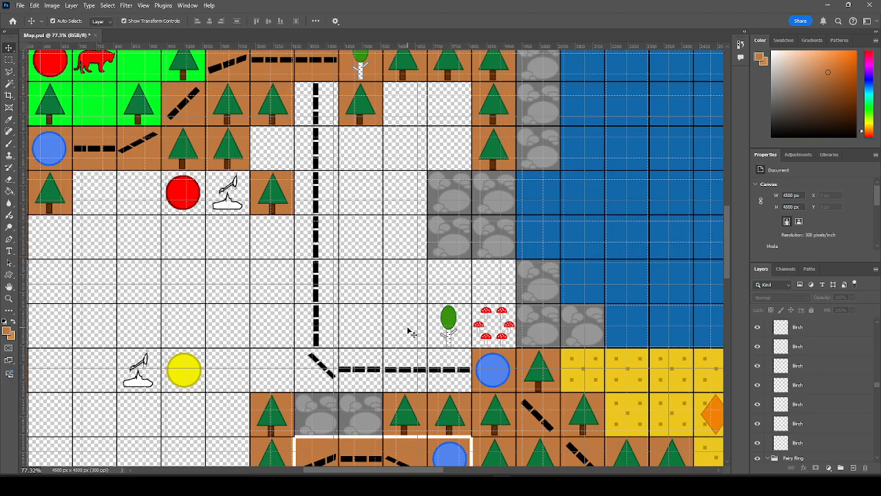
# Nudge the copied birch slightly right to centre it in its cell.
pyautogui.click(448, 327)
pyautogui.press('Right')
pyautogui.press('Right')
pyautogui.click(407, 327)
pyautogui.click(448, 324)
pyautogui.click(401, 332)
# On the Grid layer, fill the six cells of the new vertical path brown with the Paint Bucket.
pyautogui.scroll(-5, 761, 410)
pyautogui.click(802, 440)
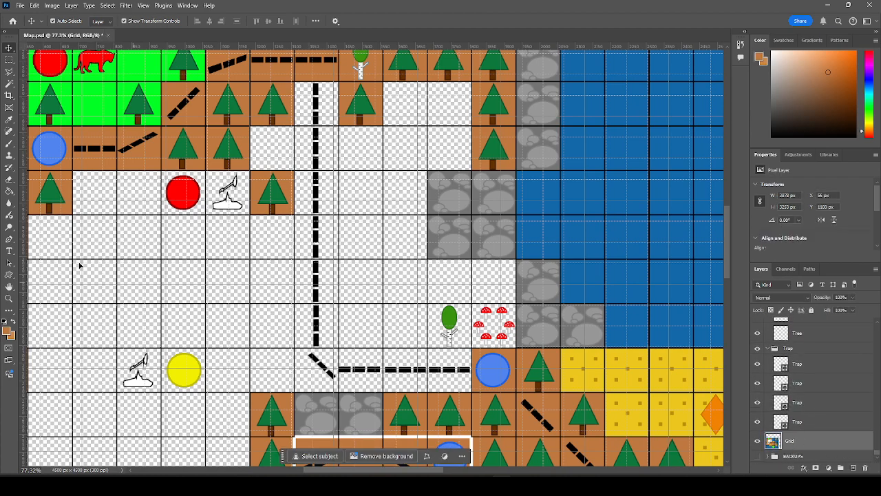
pyautogui.click(9, 192)
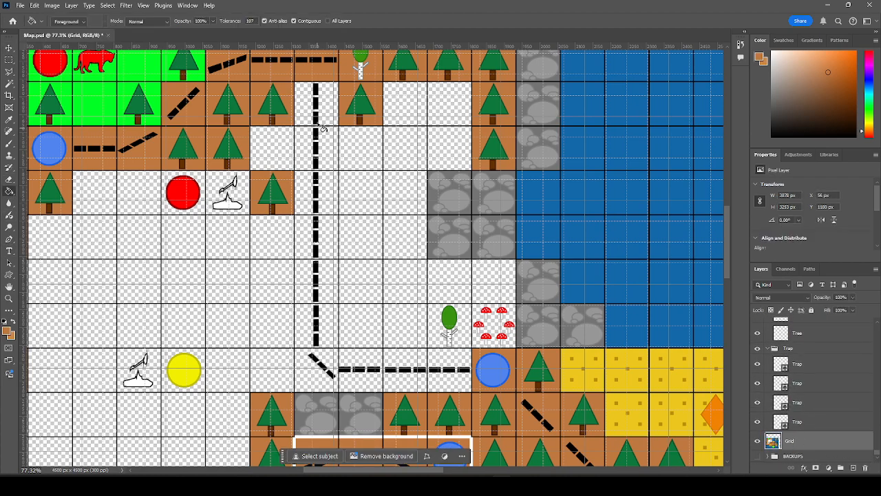
pyautogui.click(325, 115)
pyautogui.click(327, 150)
pyautogui.click(320, 208)
pyautogui.click(315, 245)
pyautogui.click(320, 274)
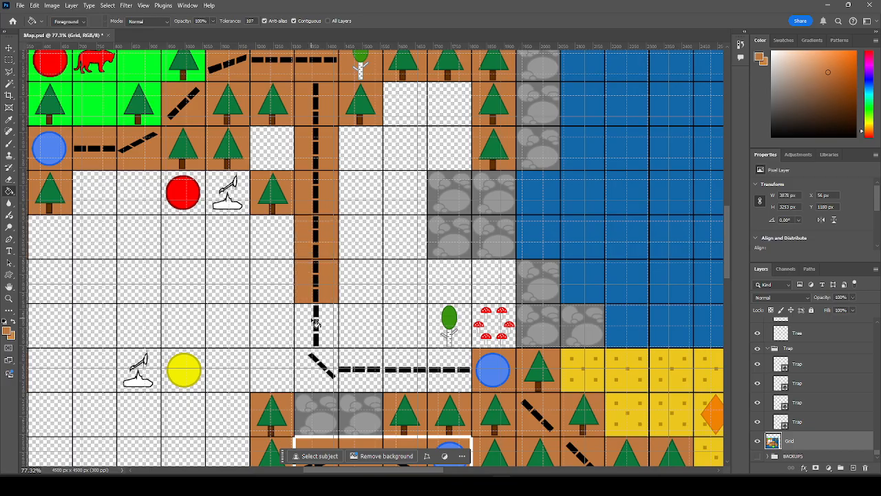
pyautogui.click(316, 324)
# Fill the bend, the three horizontal path cells and the new birch and mushroom ring cells brown.
pyautogui.click(320, 357)
pyautogui.click(359, 372)
pyautogui.click(403, 369)
pyautogui.click(438, 369)
pyautogui.click(447, 338)
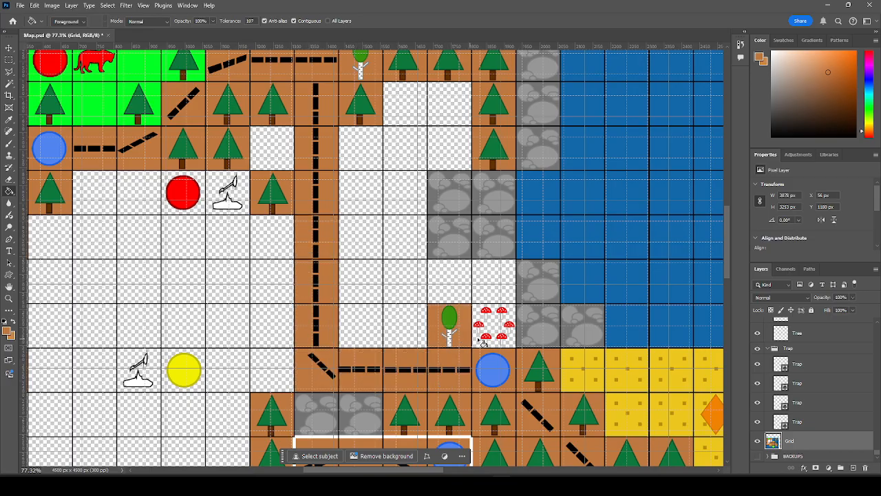
pyautogui.click(486, 340)
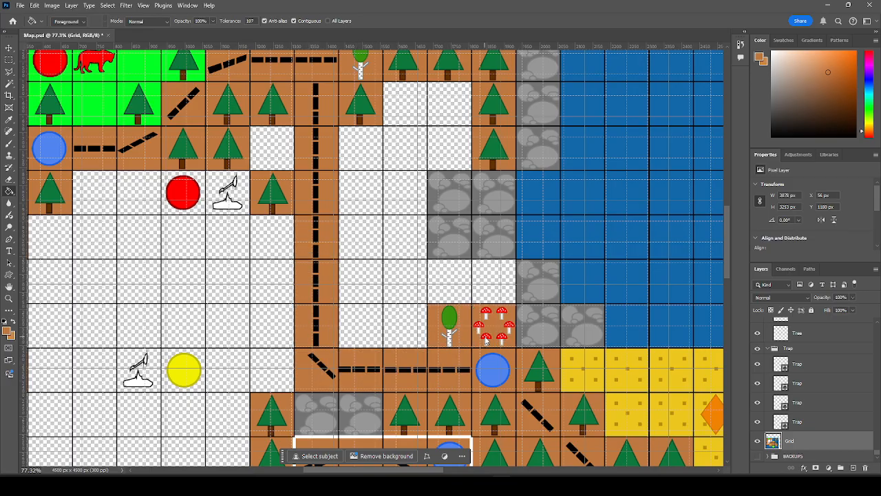
# Fill empty cells between the vertical path and the rocks brown, leaving three scattered cells there unfilled.
pyautogui.click(497, 281)
pyautogui.click(457, 281)
pyautogui.click(403, 282)
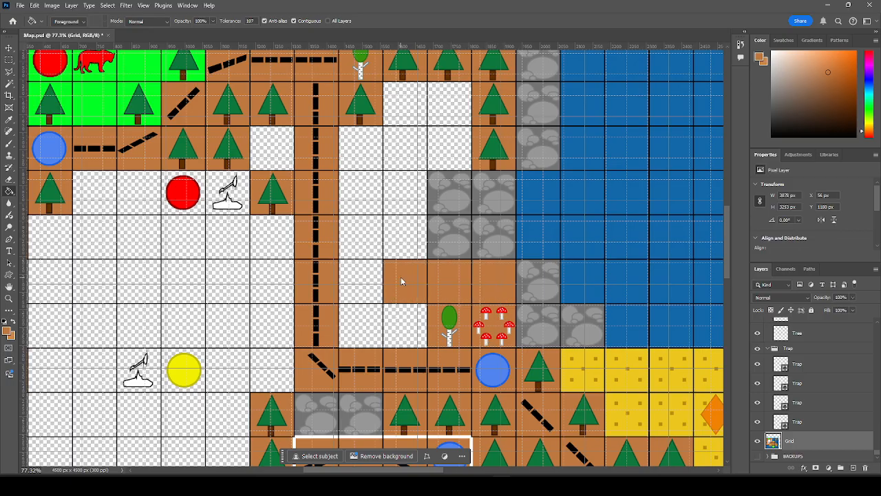
pyautogui.click(412, 249)
pyautogui.click(370, 245)
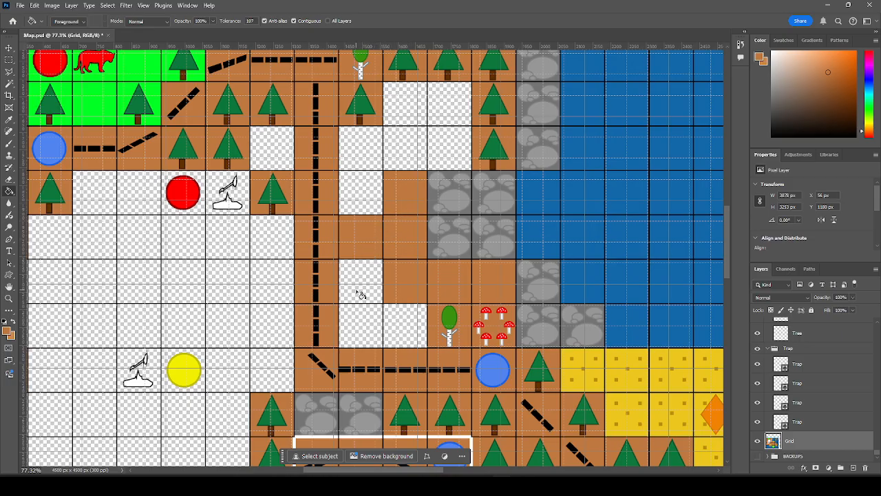
pyautogui.click(363, 333)
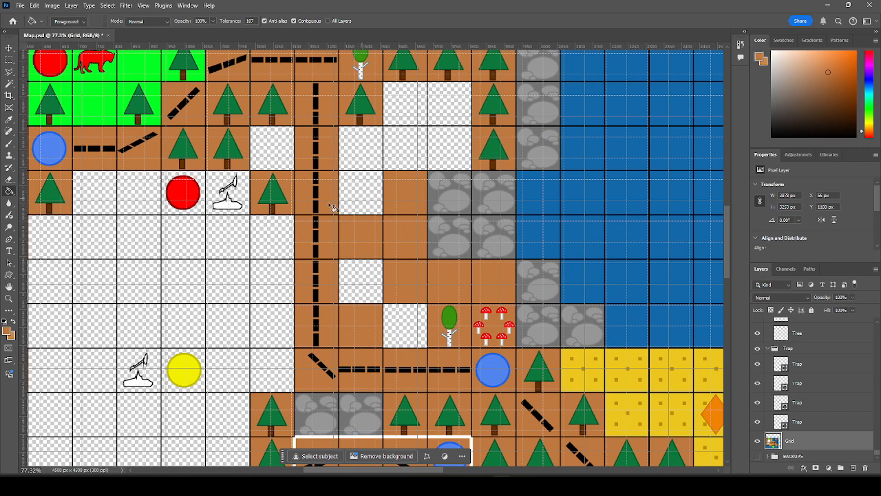
# Sample the rock grey and fill the three remaining gaps between the vertical path and the rocks, then switch to the Move tool.
pyautogui.keyDown('alt'); pyautogui.click(433, 234); pyautogui.keyUp('alt')
pyautogui.click(371, 273)
pyautogui.click(373, 204)
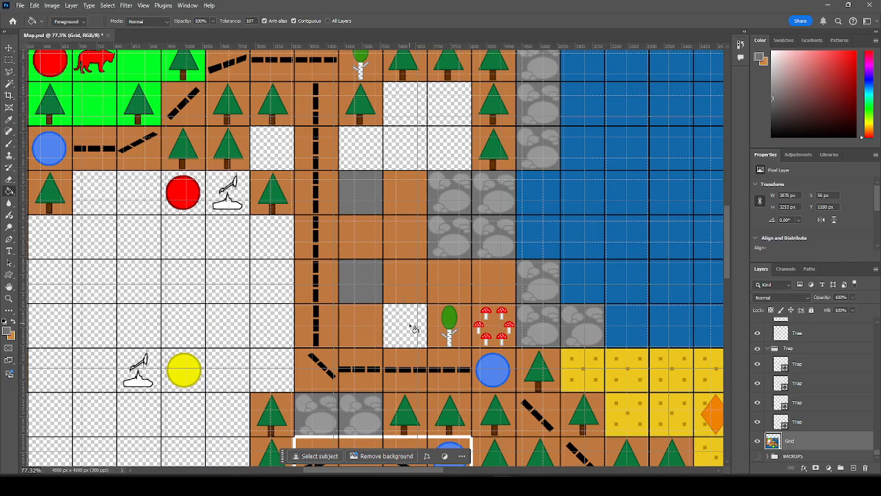
pyautogui.click(411, 328)
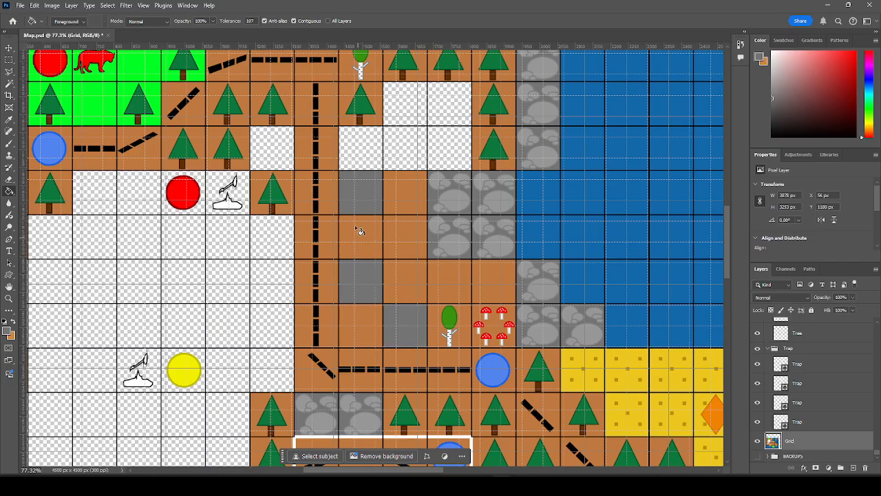
pyautogui.click(9, 48)
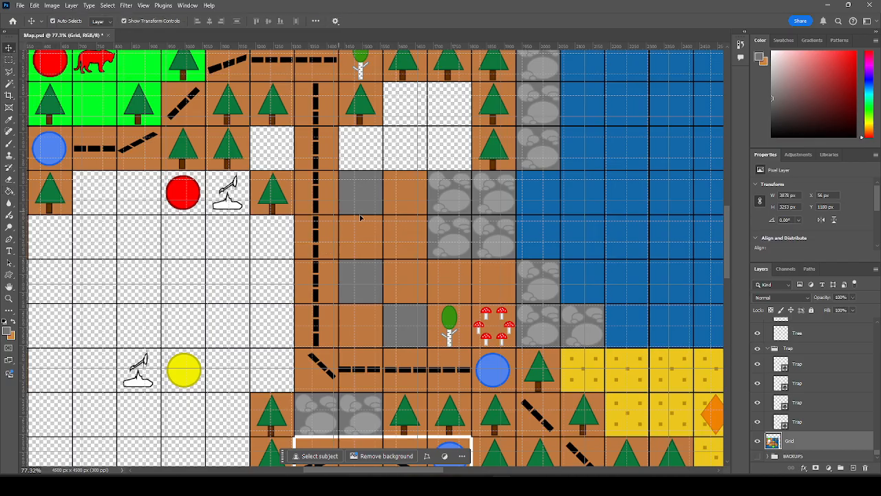
# Place copies of the rocks on the three grey cells beside the vertical path.
pyautogui.moveTo(450, 202); pyautogui.dragTo(416, 337)
pyautogui.hotkey('ctrl', 'v')
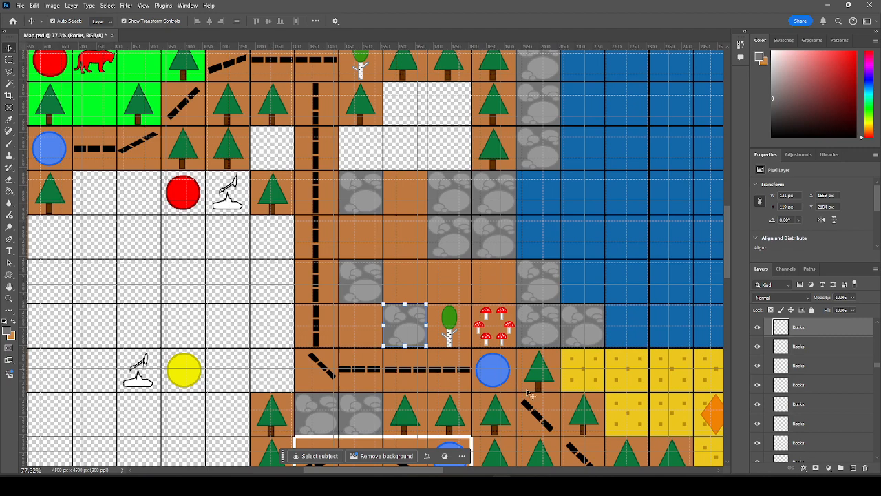
# Copy three trees into the row above the birch and mushroom ring, and two trees into the row above that.
pyautogui.click(415, 419)
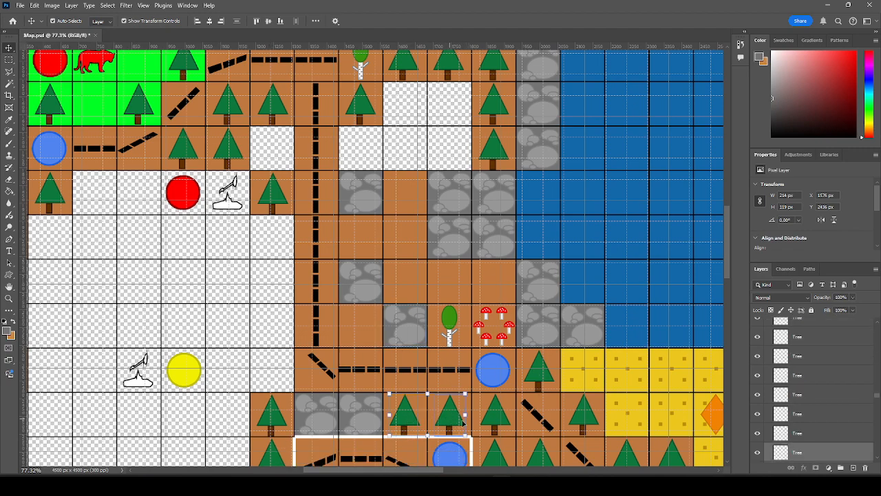
pyautogui.moveTo(493, 420); pyautogui.dragTo(494, 282)
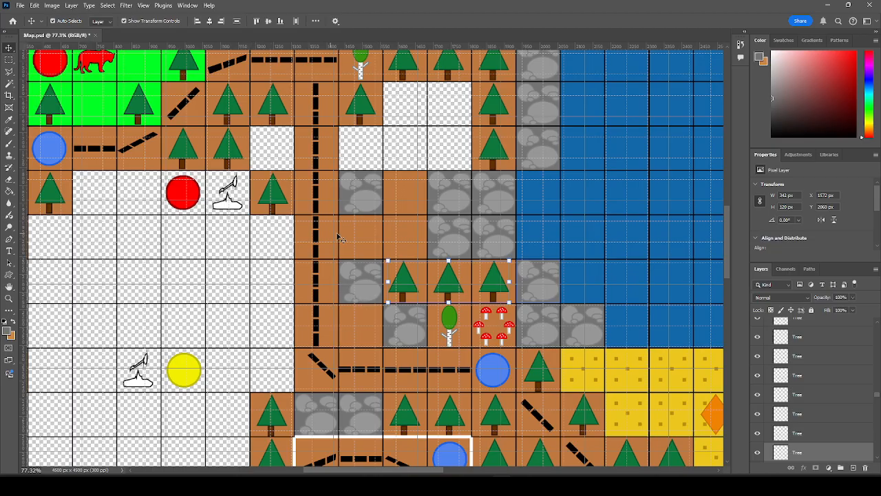
pyautogui.click(289, 252)
pyautogui.click(406, 283)
pyautogui.moveTo(404, 285); pyautogui.dragTo(408, 244)
pyautogui.click(282, 245)
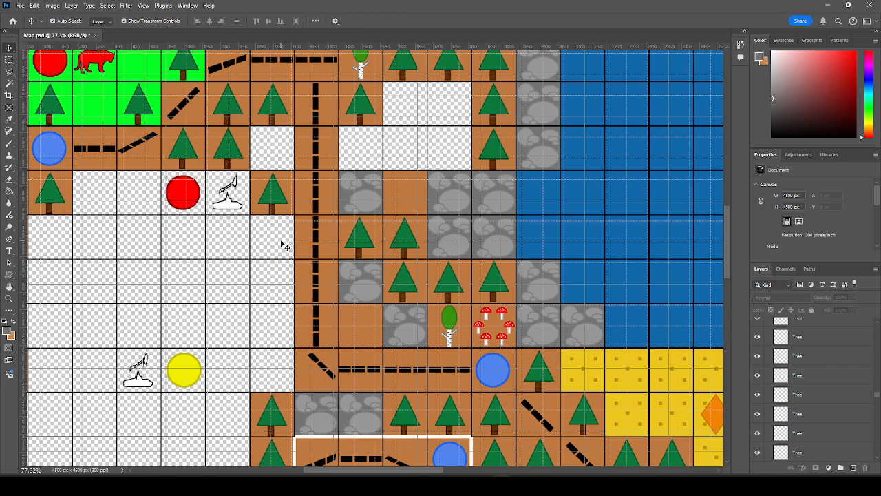
# Copy a tree into the empty brown cell between the upper rocks and another between the vertical path and the lowest rock.
pyautogui.click(404, 236)
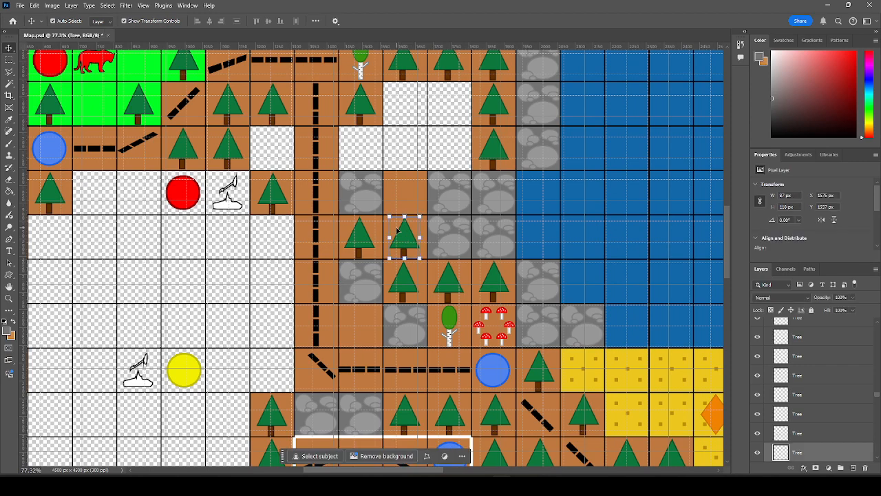
pyautogui.moveTo(397, 230); pyautogui.dragTo(404, 194)
pyautogui.hotkey('ctrl', 'd')
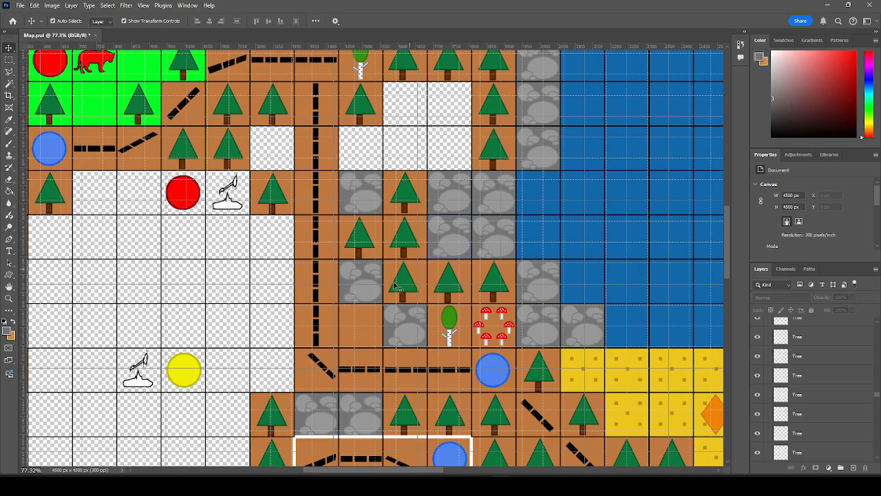
pyautogui.moveTo(364, 246); pyautogui.dragTo(365, 324)
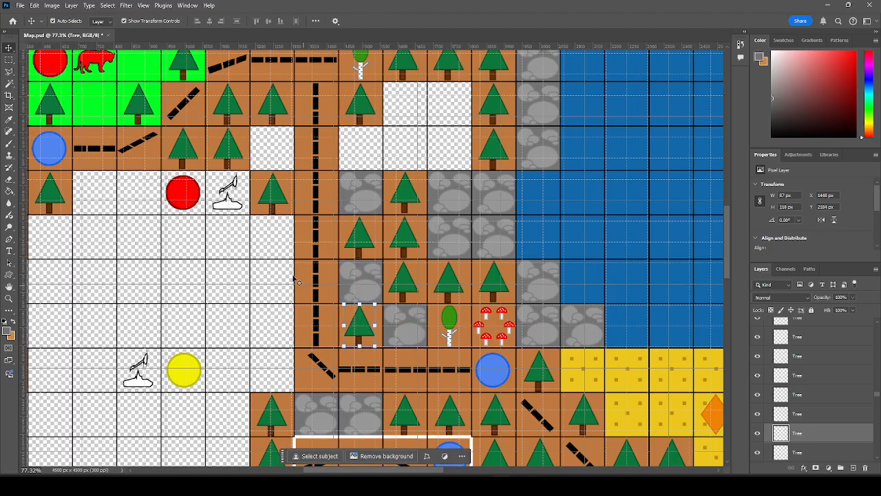
pyautogui.click(279, 282)
# Hide the grid overlay and examine the whole map for the areas still unfilled.
pyautogui.scroll(-3, 279, 282)
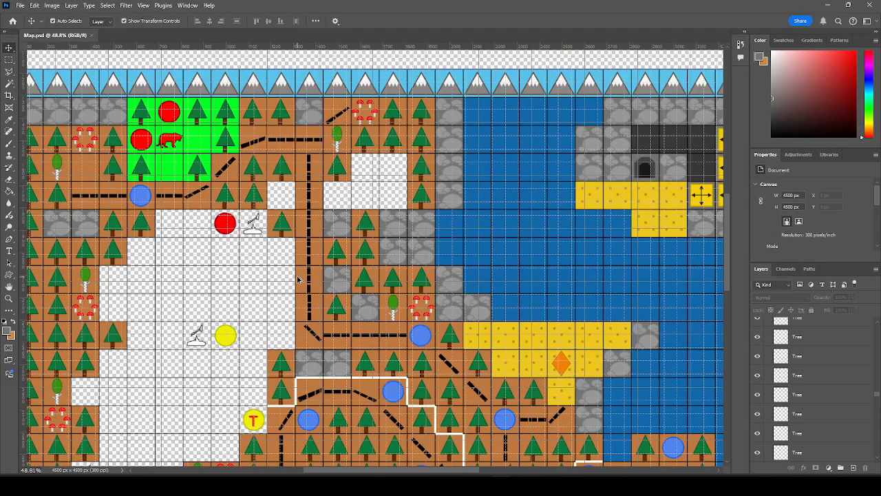
pyautogui.scroll(-2, 413, 189)
pyautogui.scroll(2, 329, 320)
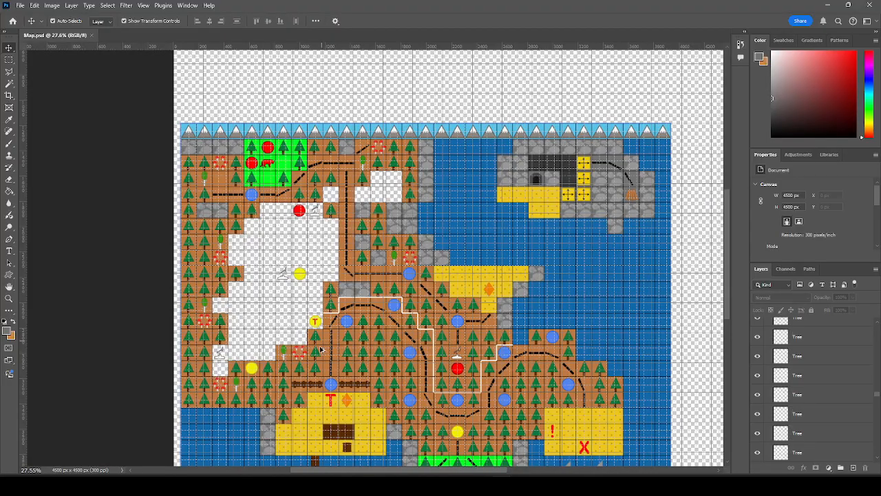
pyautogui.hotkey('ctrl', "'")
pyautogui.scroll(-2, 314, 226)
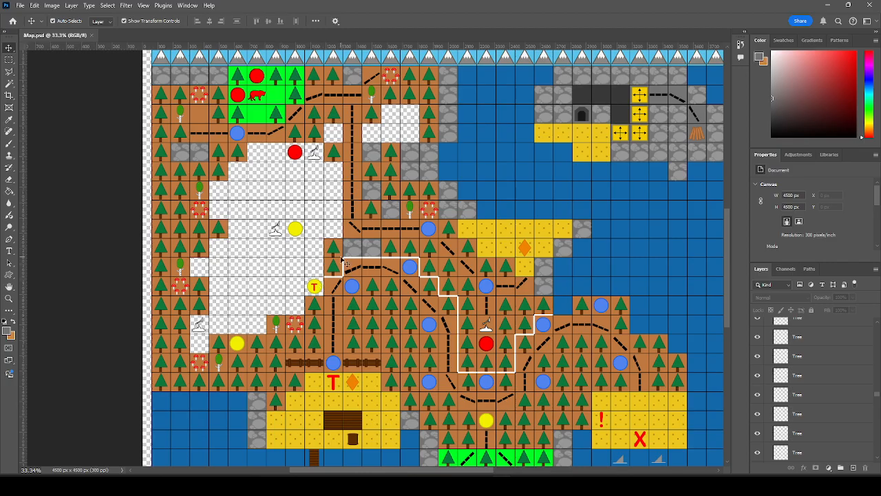
pyautogui.scroll(-4, 340, 258)
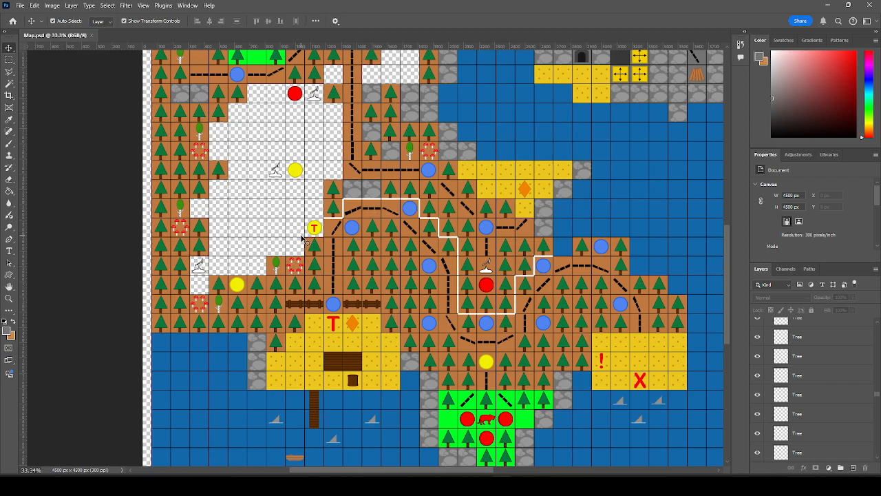
pyautogui.scroll(3, 301, 238)
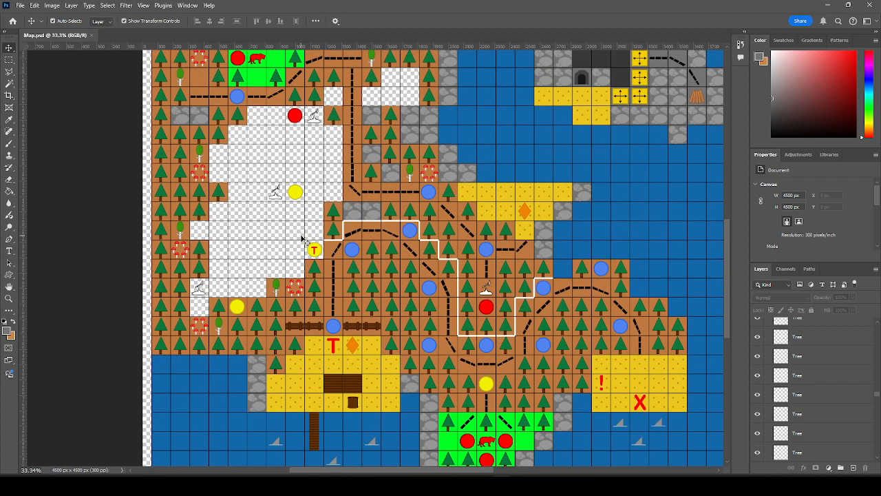
pyautogui.scroll(3, 302, 238)
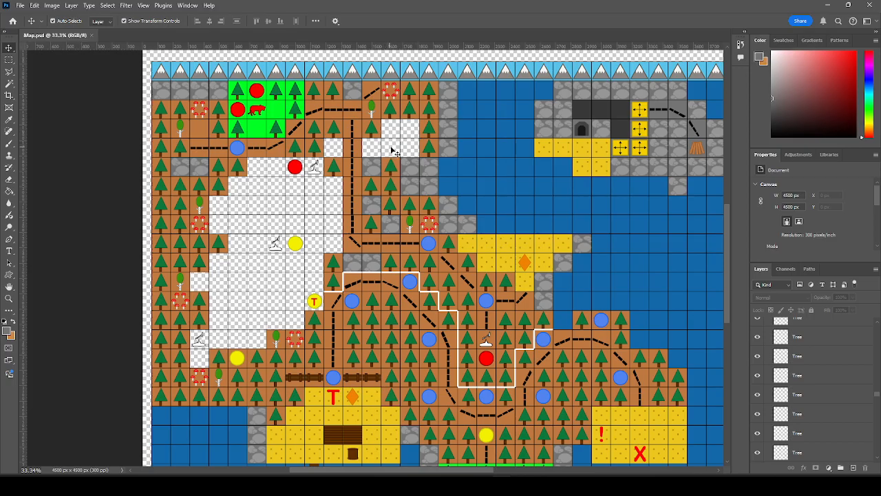
# Show the grid overlay again and copy the birch into the empty cell directly above the upper rocks.
pyautogui.click(412, 223)
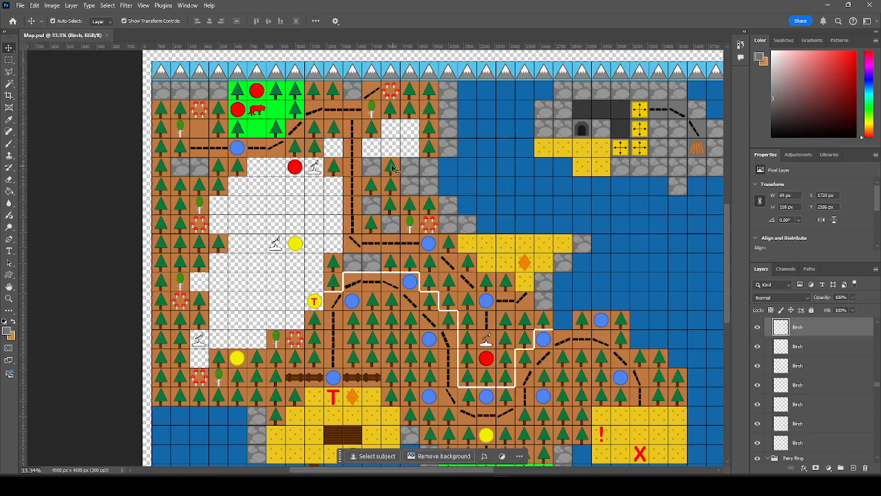
pyautogui.scroll(1, 392, 169)
pyautogui.hotkey('ctrl', "'")
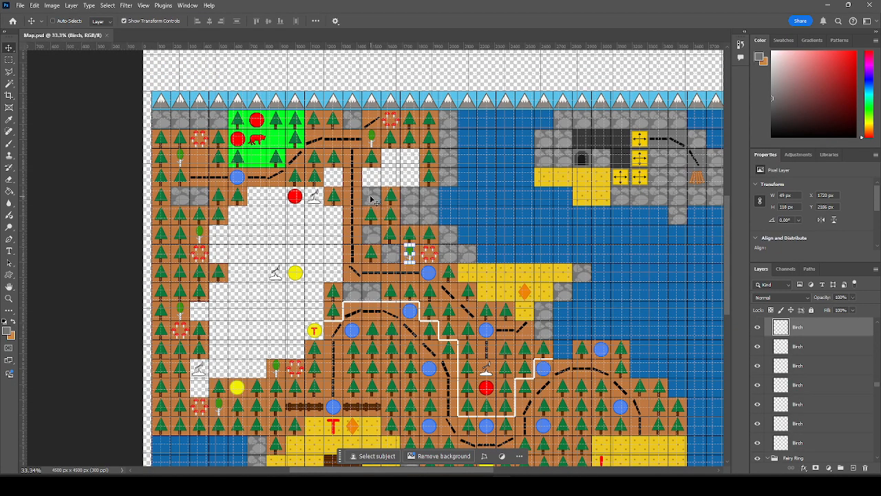
pyautogui.scroll(4, 372, 199)
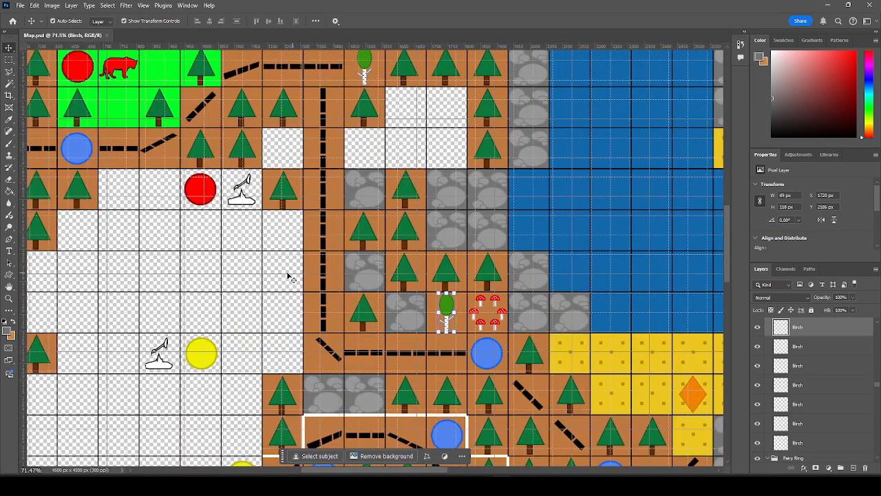
pyautogui.moveTo(446, 311); pyautogui.dragTo(445, 141)
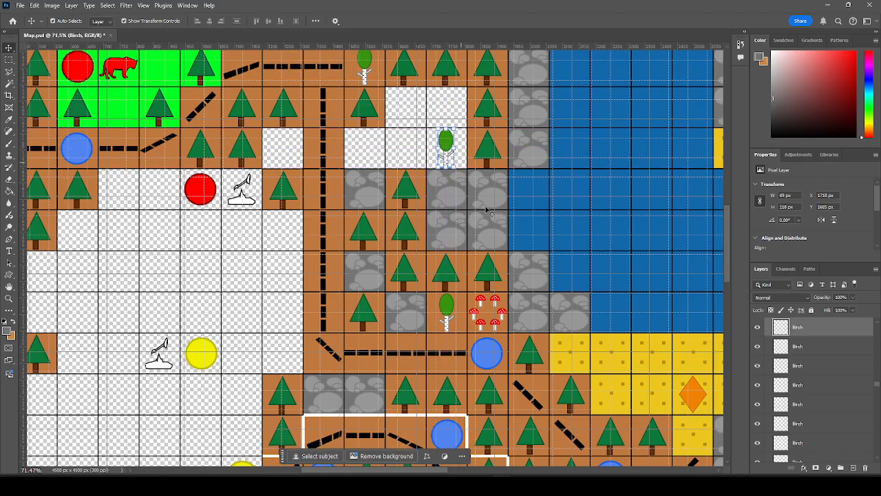
# Copy the mushroom ring into the empty cell directly above the new birch.
pyautogui.click(497, 302)
pyautogui.moveTo(496, 303); pyautogui.dragTo(456, 98)
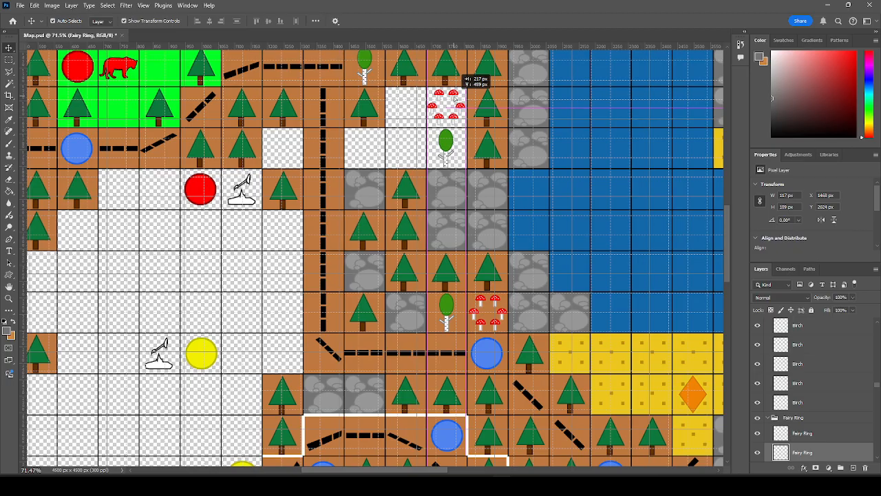
pyautogui.moveTo(454, 98); pyautogui.dragTo(456, 100)
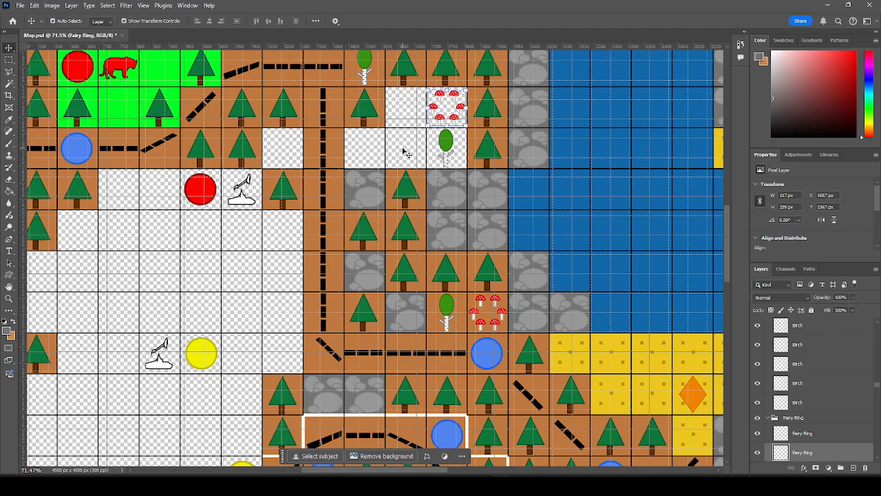
# Copy the blue Wisp A circle and place it in the empty cell to the left of the new birch.
pyautogui.click(489, 351)
pyautogui.hotkey('ctrl', 'c')
pyautogui.hotkey('ctrl', 'v')
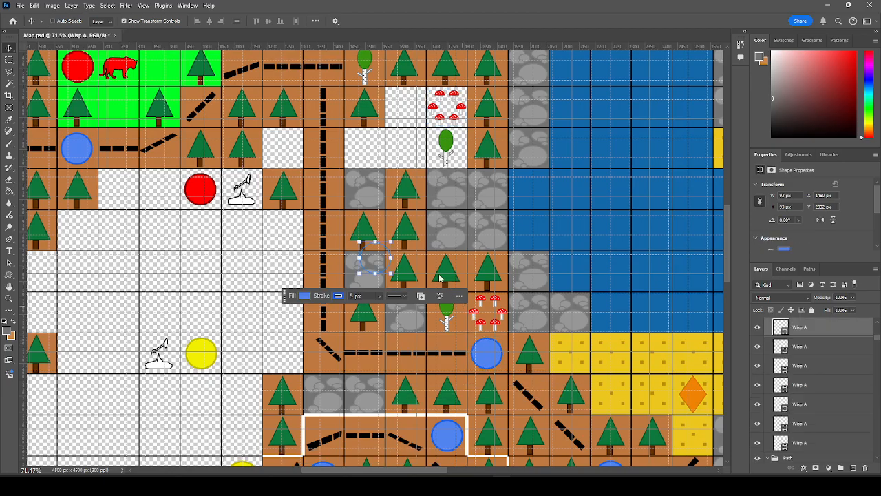
pyautogui.moveTo(374, 257); pyautogui.dragTo(403, 142)
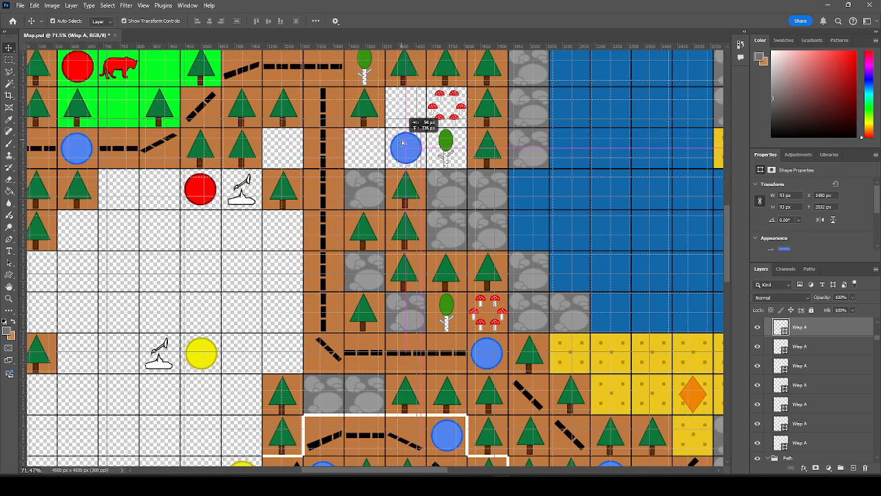
pyautogui.moveTo(403, 143); pyautogui.dragTo(404, 143)
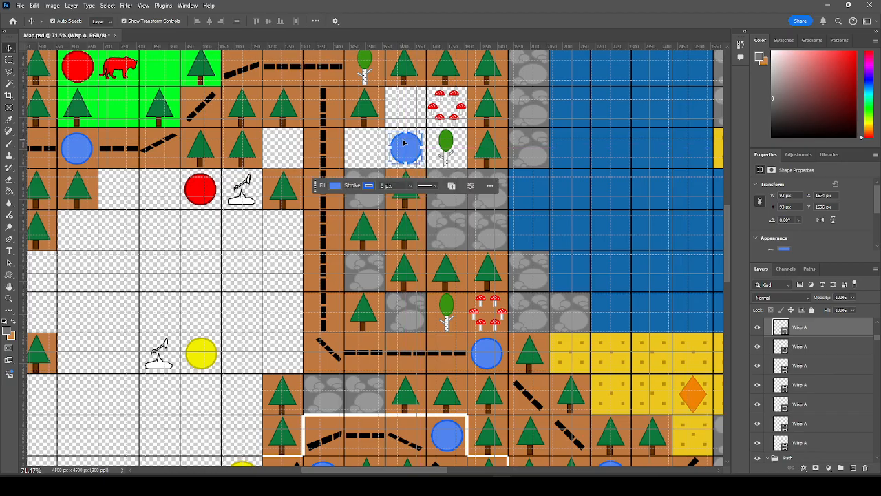
# Copy a horizontal path segment into the cell between the vertical path and the new blue circle.
pyautogui.click(324, 66)
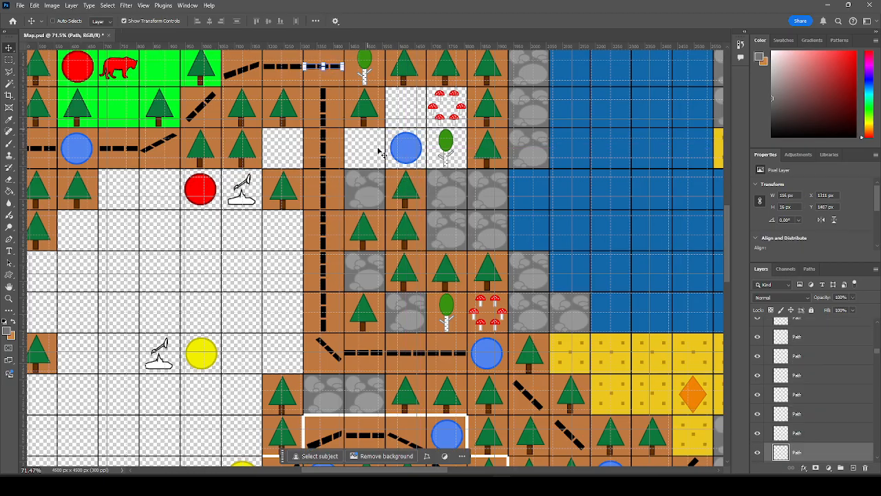
pyautogui.hotkey('ctrl', 'c')
pyautogui.hotkey('ctrl', 'v')
pyautogui.moveTo(389, 259); pyautogui.dragTo(378, 148)
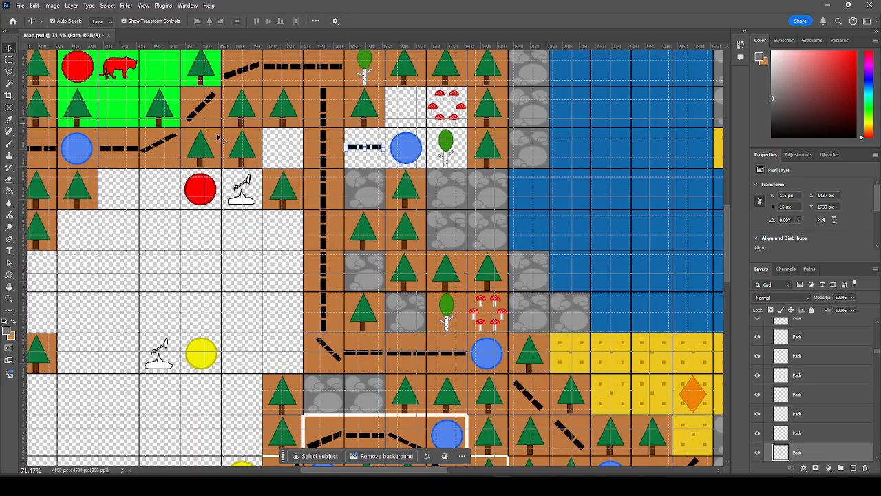
# Copy the rising diagonal path segment into the empty cell above the new blue circle.
pyautogui.click(156, 144)
pyautogui.hotkey('ctrl', 'c')
pyautogui.hotkey('ctrl', 'v')
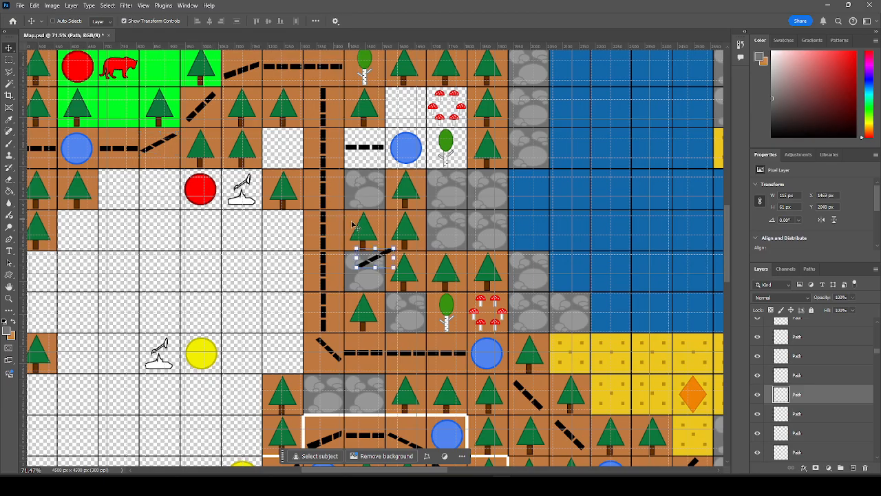
pyautogui.moveTo(375, 258); pyautogui.dragTo(413, 108)
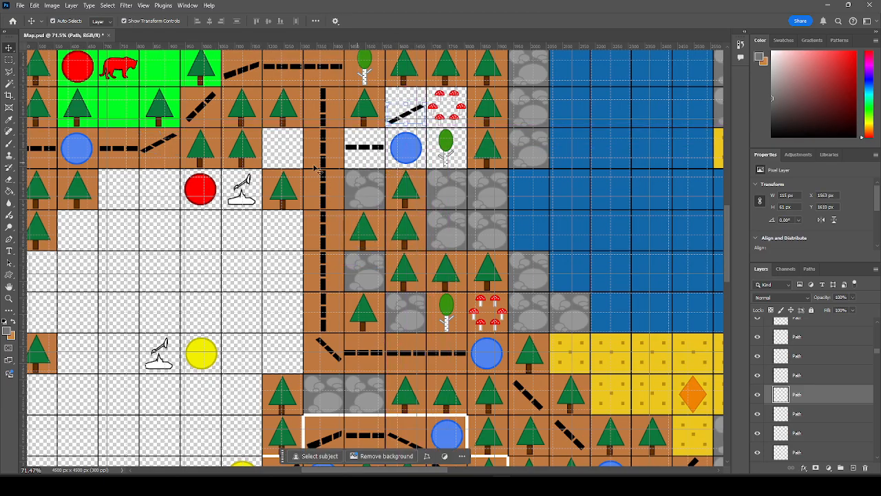
# On the Grid layer, sample the brown and fill the five cells holding the new path segments, blue circle, mushroom ring and birch.
pyautogui.moveTo(877, 353); pyautogui.dragTo(877, 457)
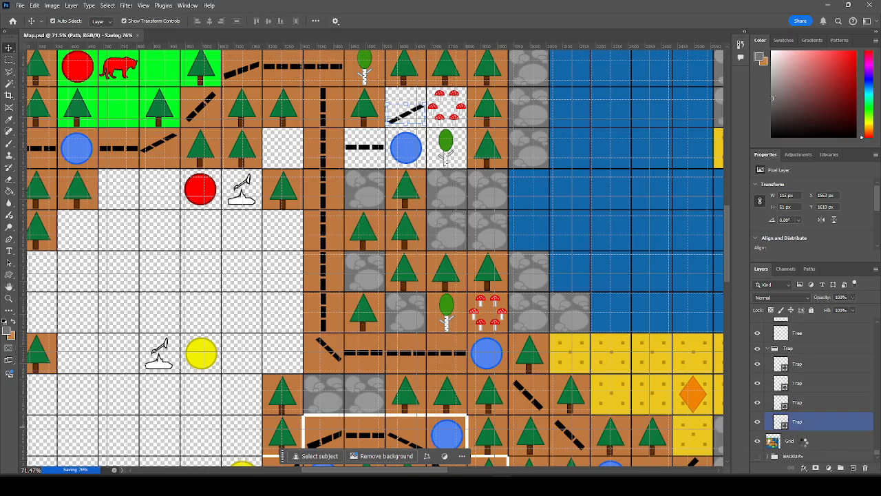
pyautogui.click(803, 443)
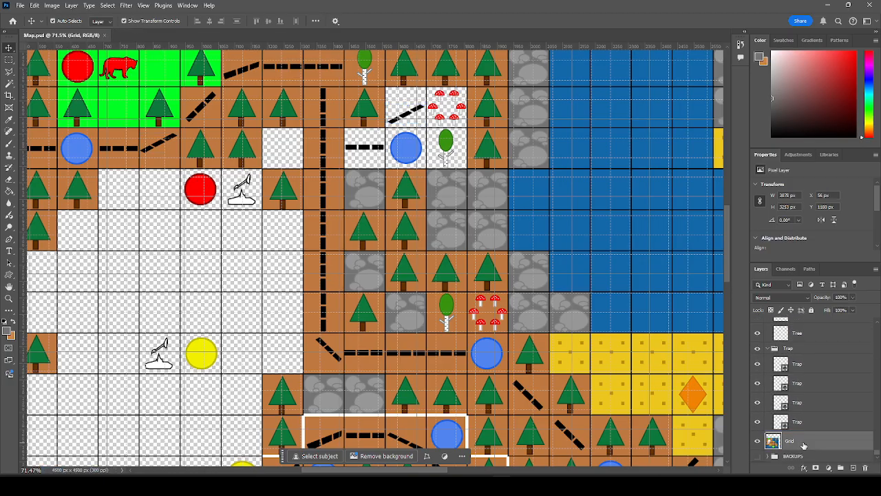
pyautogui.click(9, 192)
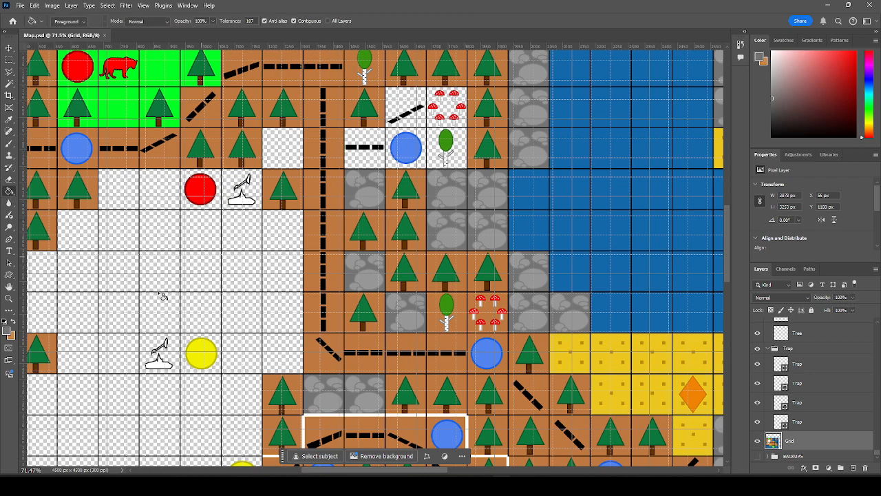
pyautogui.keyDown('alt'); pyautogui.click(335, 183); pyautogui.keyUp('alt')
pyautogui.click(378, 146)
pyautogui.click(409, 116)
pyautogui.click(406, 145)
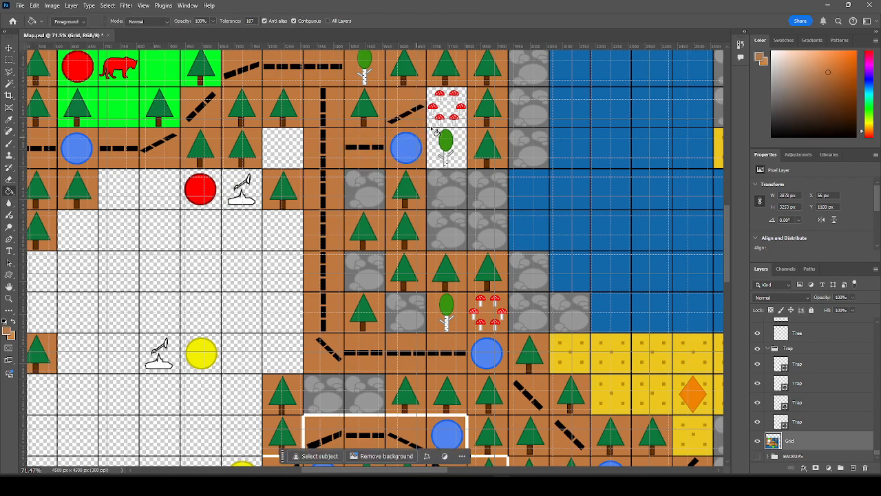
pyautogui.click(444, 121)
pyautogui.click(454, 152)
pyautogui.scroll(-5, 289, 184)
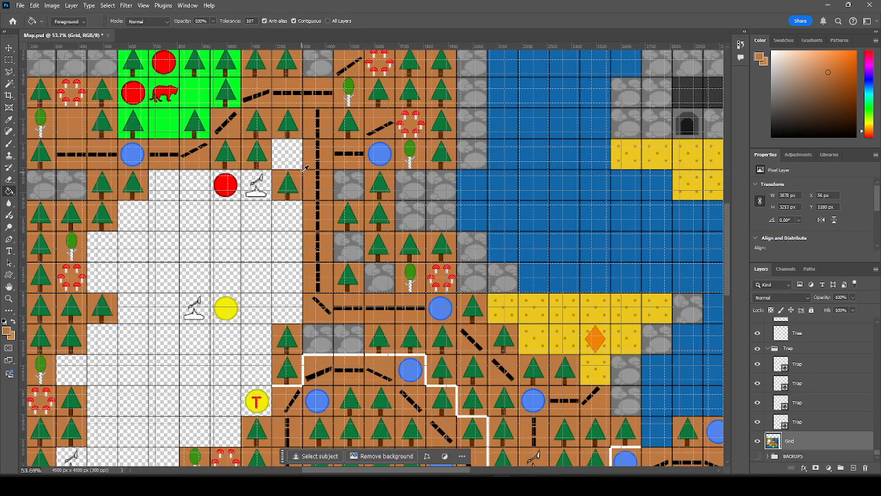
pyautogui.scroll(5, 309, 192)
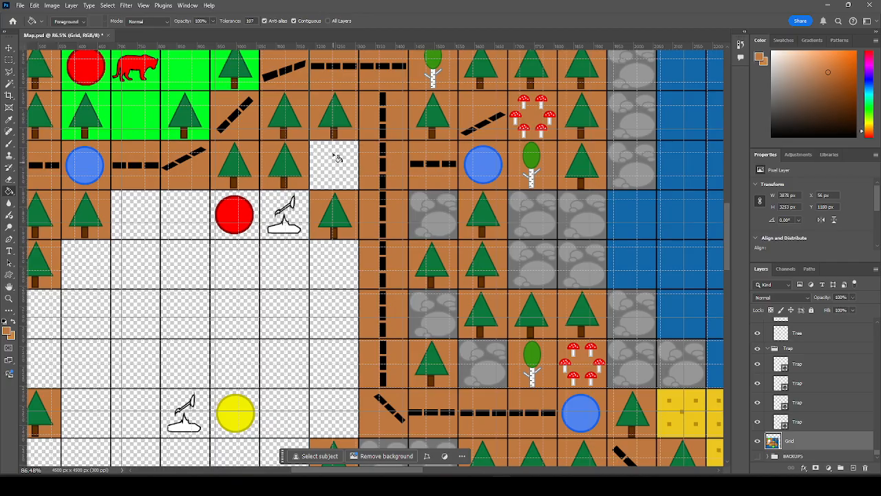
# Select the horizontal path segment between the vertical path and the new blue circle with the Move tool.
pyautogui.click(9, 47)
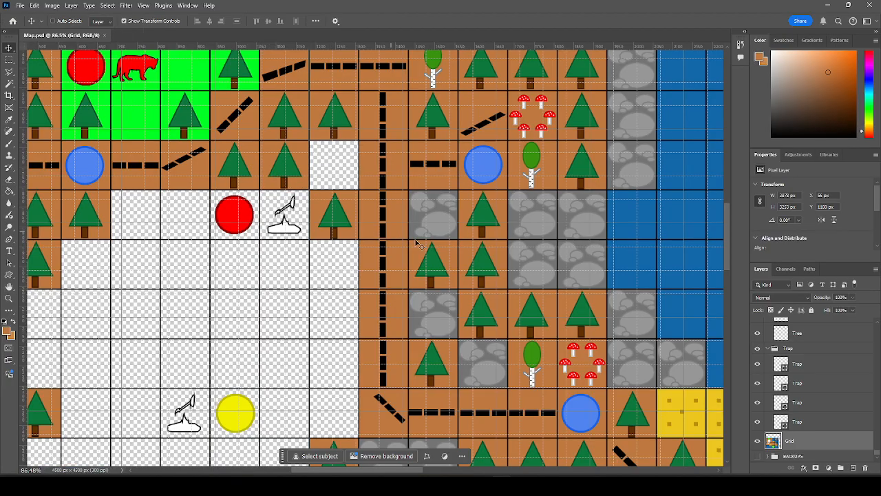
pyautogui.scroll(-4, 461, 182)
pyautogui.scroll(5, 402, 143)
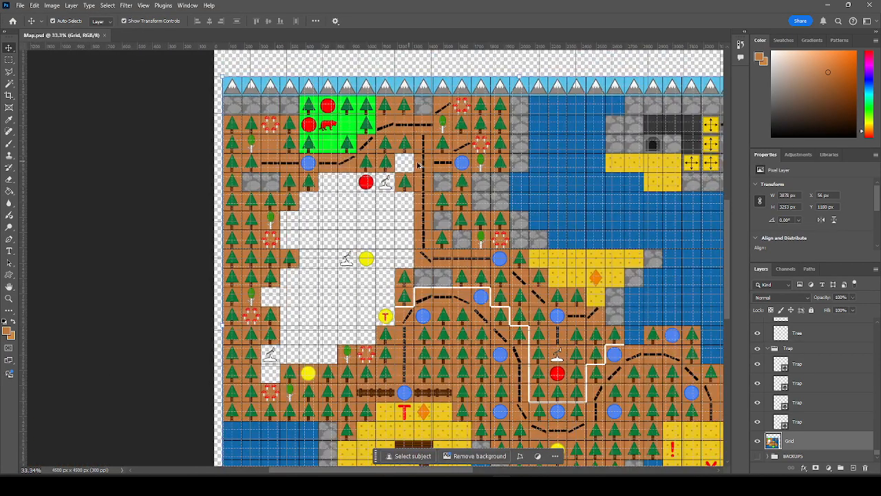
pyautogui.scroll(4, 435, 143)
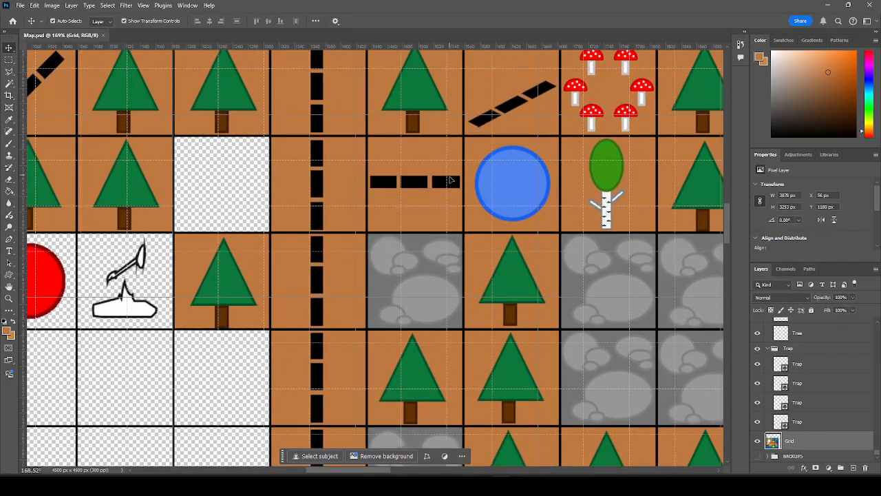
pyautogui.click(452, 182)
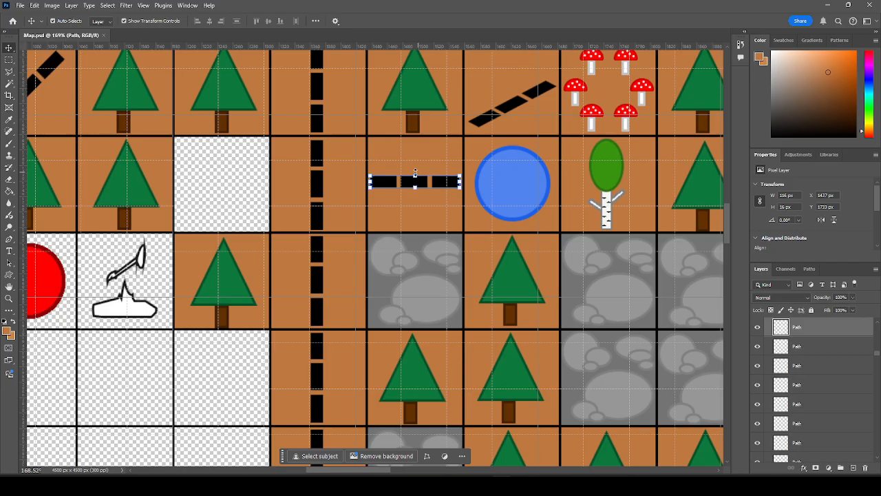
# Distort the horizontal path piece beside the blue circle near the birch into an upward-sloping diagonal and save the map.
pyautogui.press('ctrl')
pyautogui.moveTo(460, 177); pyautogui.dragTo(451, 152)
pyautogui.moveTo(460, 187); pyautogui.dragTo(456, 169)
pyautogui.moveTo(371, 190)
pyautogui.mouseDown()
pyautogui.moveTo(372, 203)
pyautogui.moveTo(370, 180)
pyautogui.moveTo(371, 200)
pyautogui.mouseUp()
pyautogui.moveTo(452, 152)
pyautogui.mouseDown()
pyautogui.moveTo(460, 177)
pyautogui.moveTo(444, 150)
pyautogui.moveTo(457, 161)
pyautogui.mouseUp()
pyautogui.moveTo(373, 202); pyautogui.dragTo(373, 193)
pyautogui.click(463, 231)
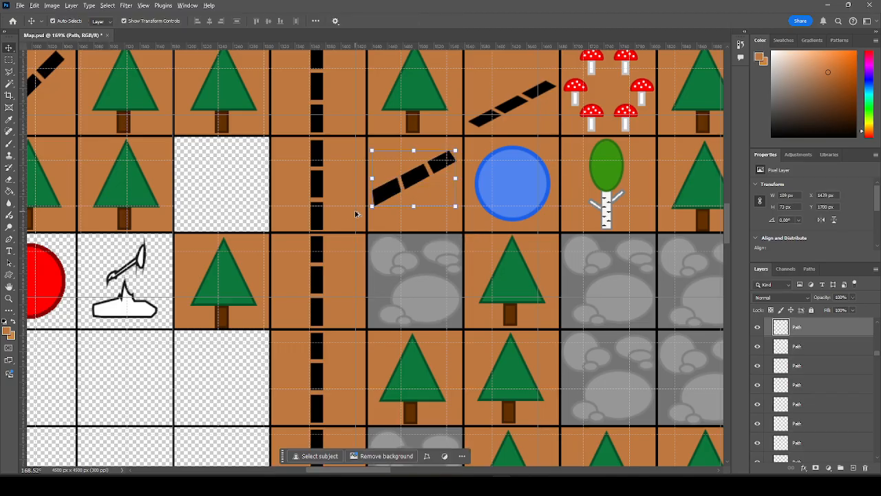
pyautogui.scroll(-4, 355, 212)
pyautogui.click(283, 189)
pyautogui.hotkey('ctrl', 's')
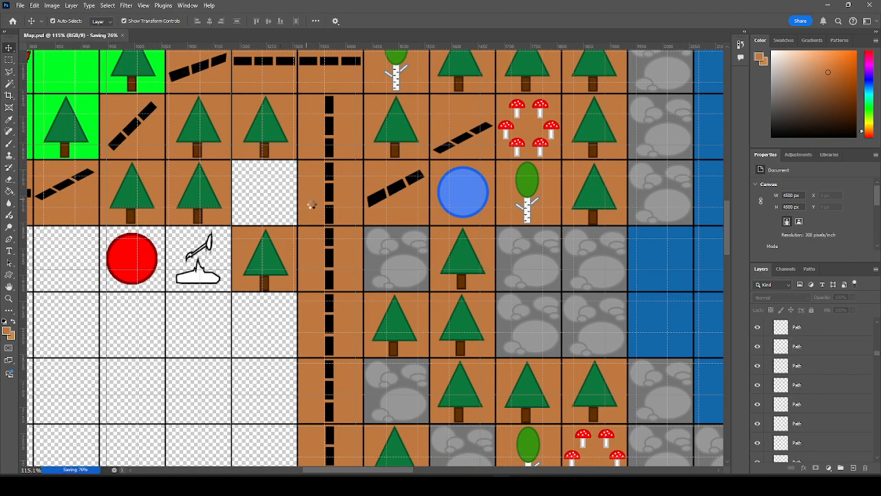
# Examine the map's overall layout and the remaining empty cells in the forest area.
pyautogui.scroll(-5, 288, 206)
pyautogui.scroll(-1, 289, 219)
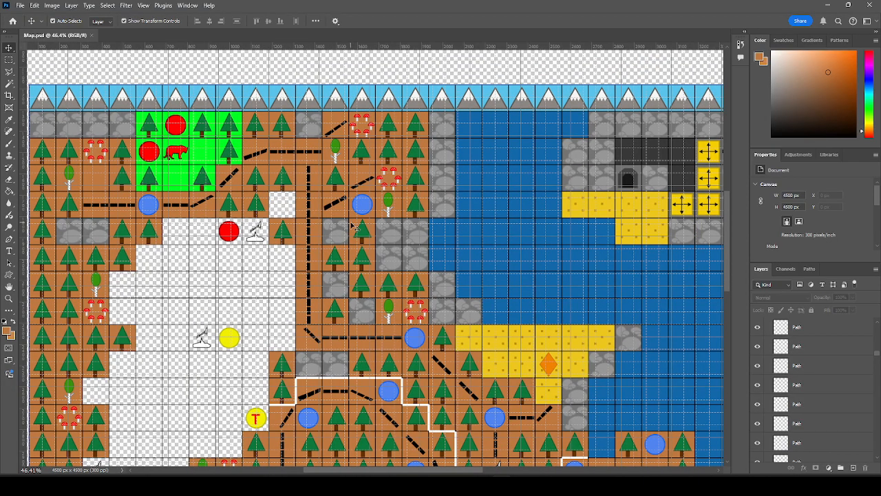
pyautogui.scroll(-2, 540, 178)
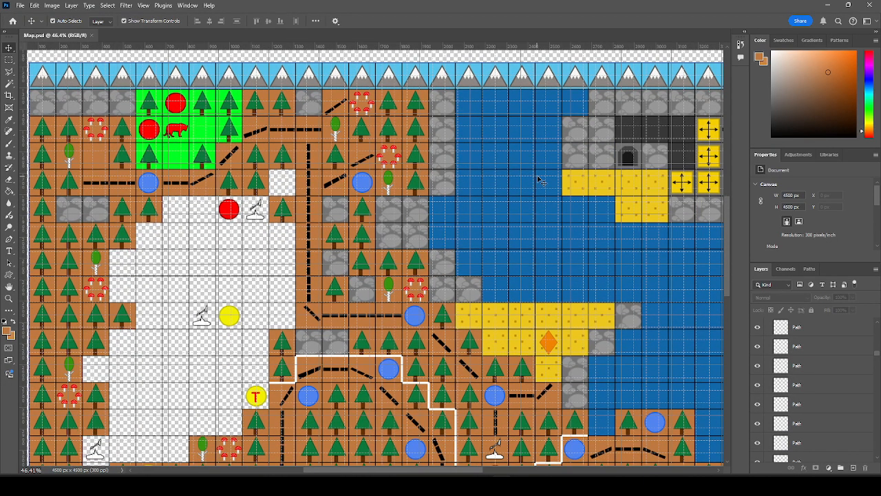
pyautogui.scroll(-1, 538, 173)
pyautogui.scroll(-4, 523, 175)
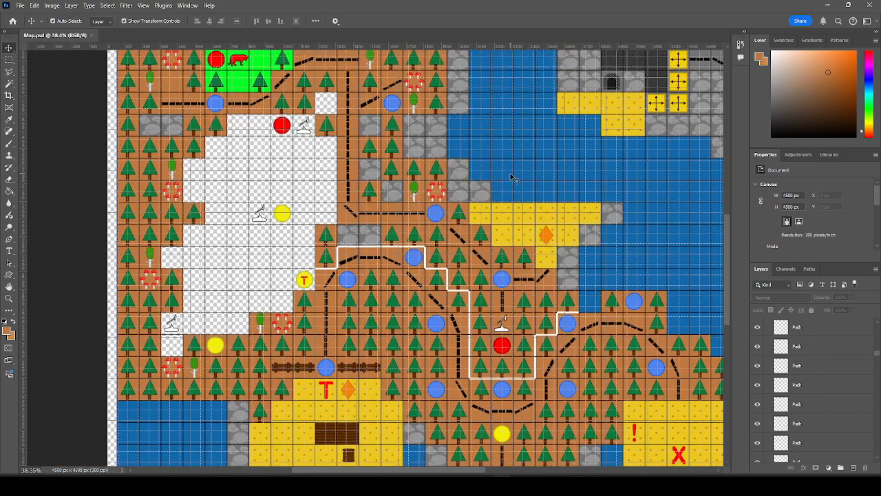
pyautogui.scroll(2, 513, 180)
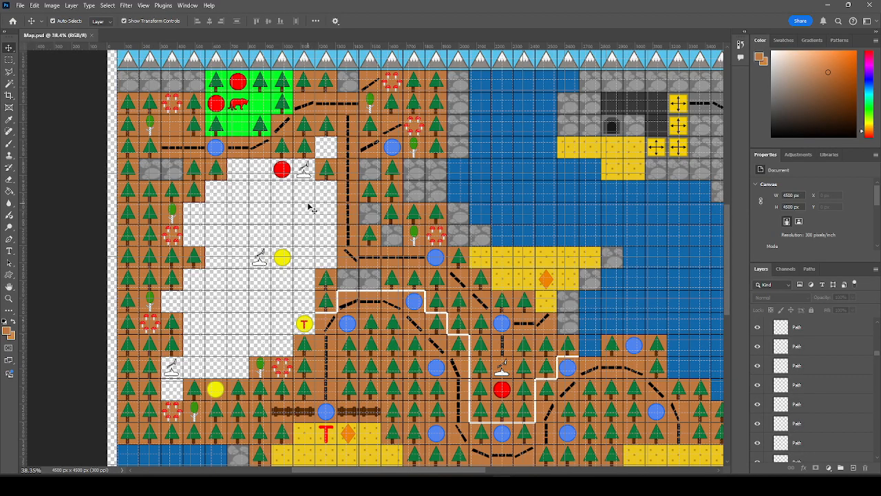
pyautogui.scroll(4, 309, 204)
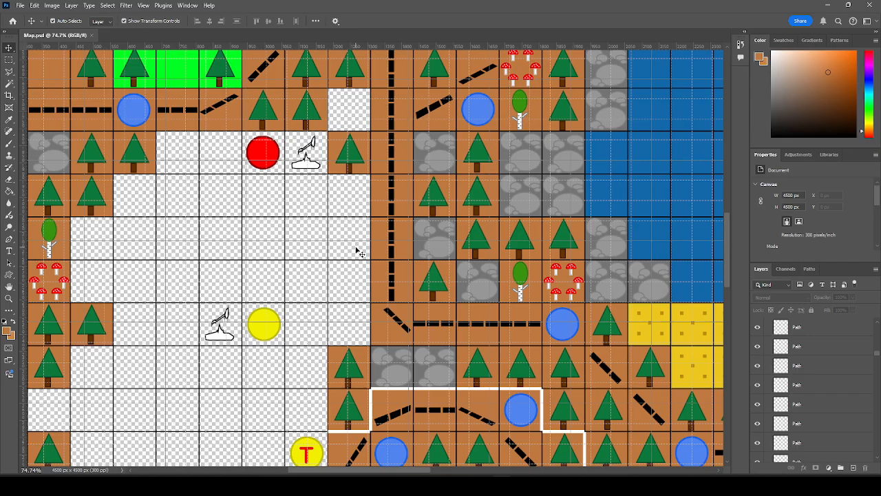
pyautogui.scroll(1, 500, 144)
# Duplicate a birch into the empty cell two columns to the right of the yellow circle.
pyautogui.click(525, 117)
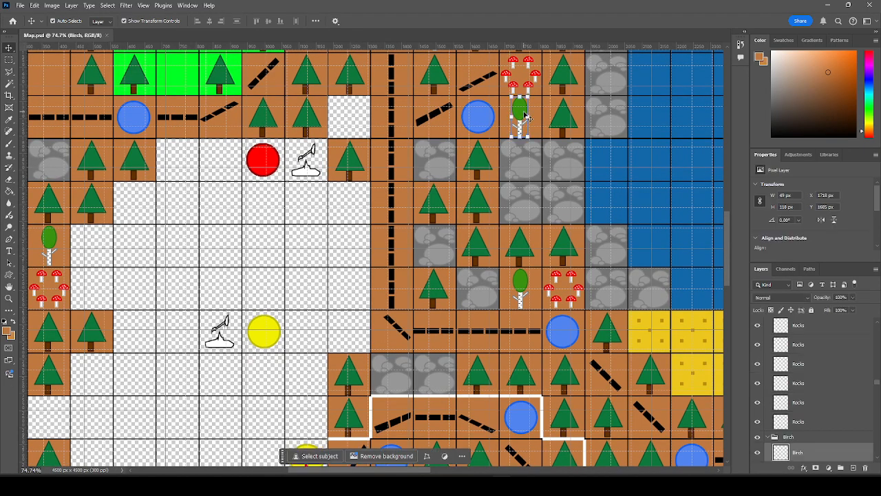
pyautogui.moveTo(526, 117); pyautogui.dragTo(360, 267)
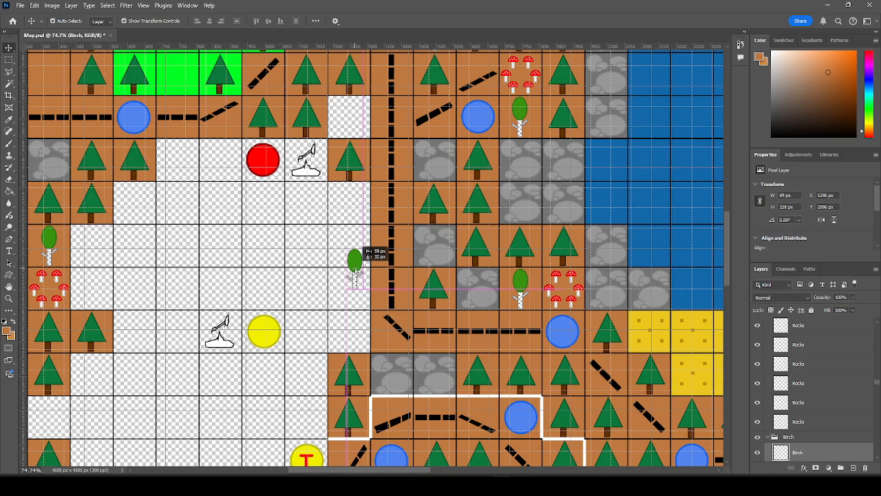
pyautogui.moveTo(356, 270); pyautogui.dragTo(355, 327)
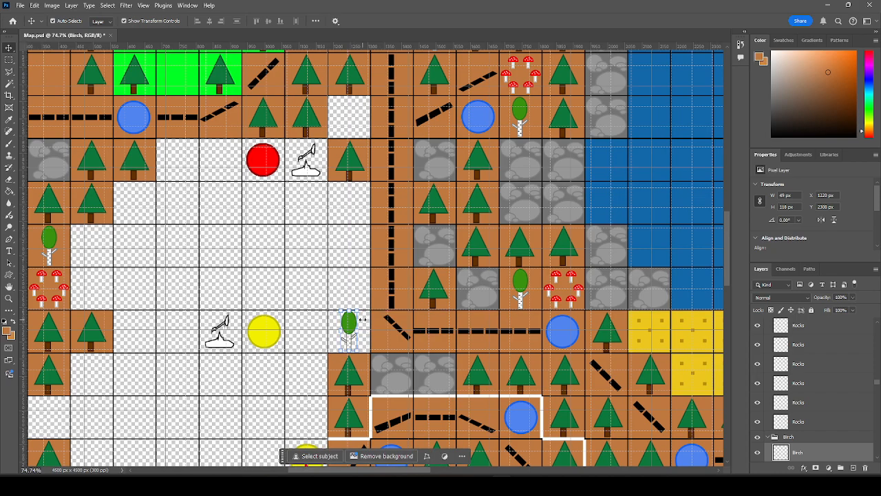
pyautogui.click(355, 286)
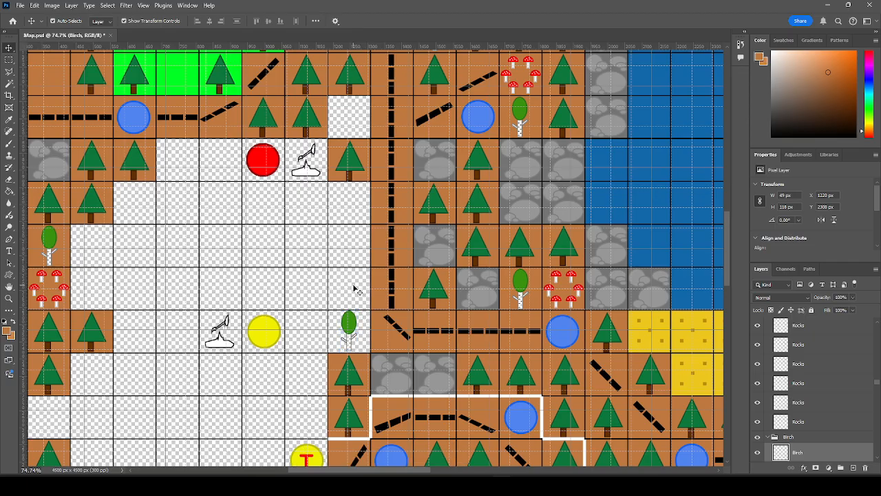
pyautogui.click(349, 322)
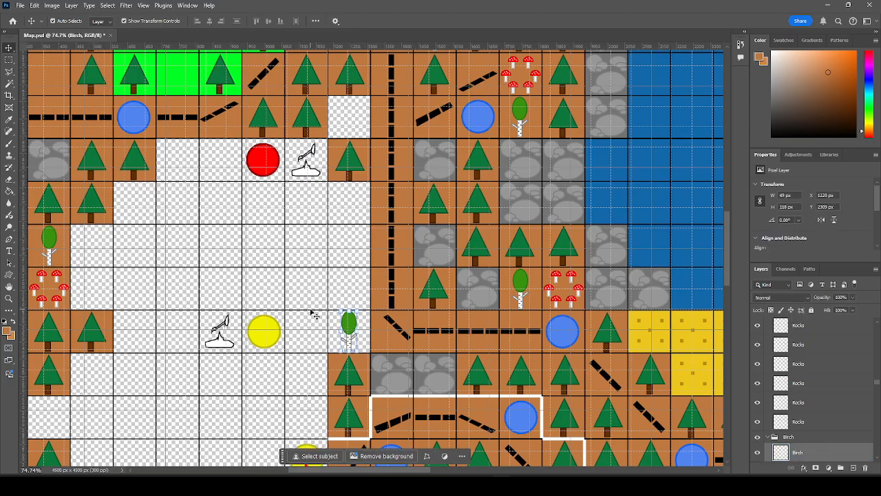
pyautogui.click(360, 296)
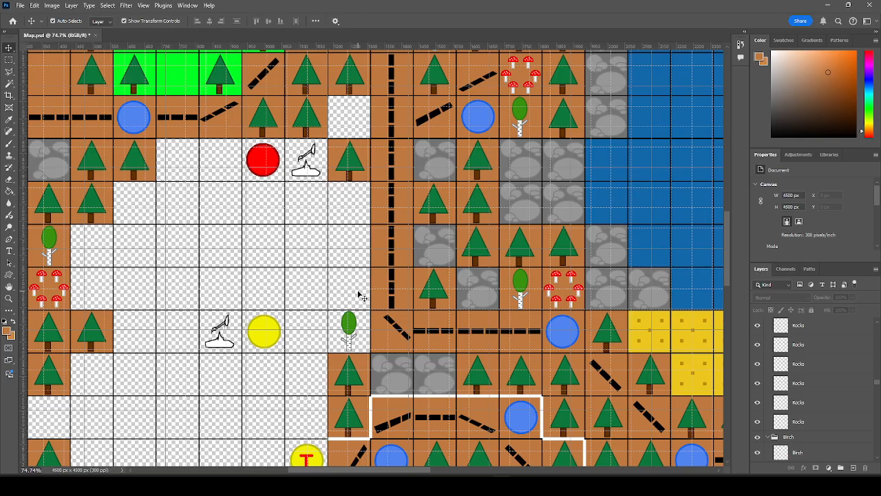
# Duplicate a red mushroom fairy ring into the empty cell directly above the new birch.
pyautogui.click(530, 86)
pyautogui.moveTo(530, 86); pyautogui.dragTo(338, 291)
pyautogui.click(357, 256)
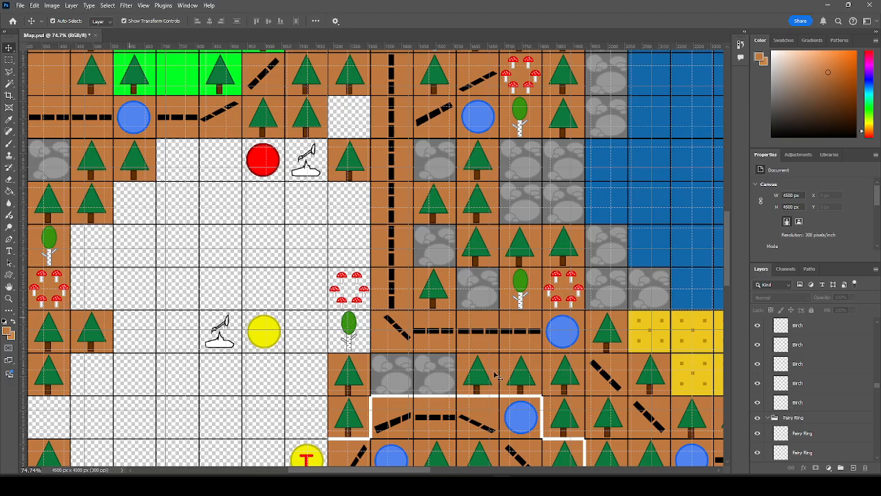
# On the Grid layer, fill brown the new birch and fairy ring cells, the cell above them and the two cells to their left.
pyautogui.moveTo(877, 390); pyautogui.dragTo(877, 451)
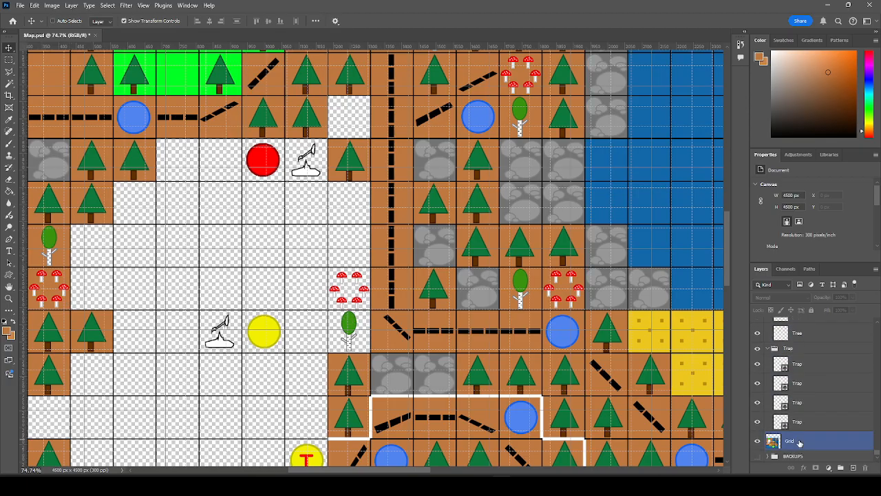
pyautogui.click(802, 444)
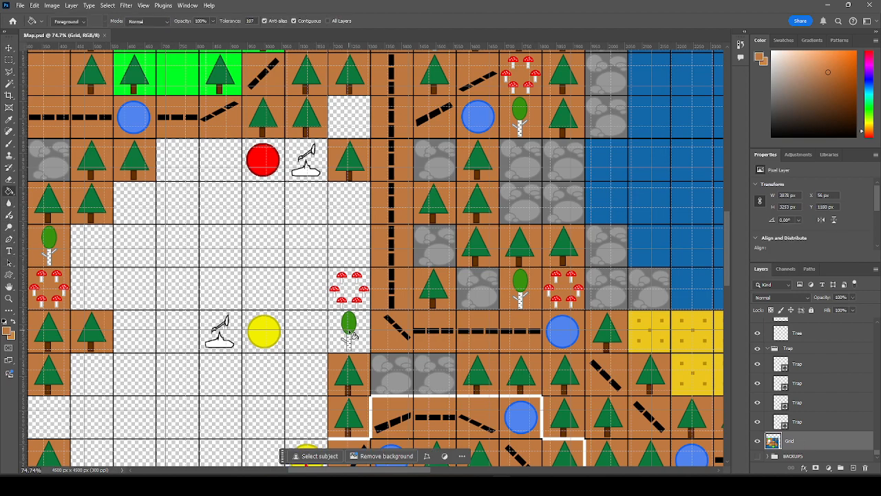
pyautogui.click(360, 292)
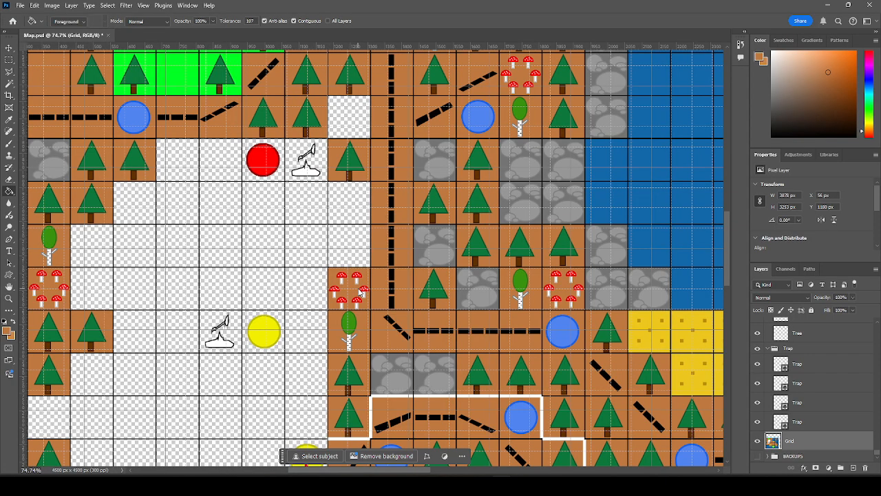
pyautogui.click(356, 254)
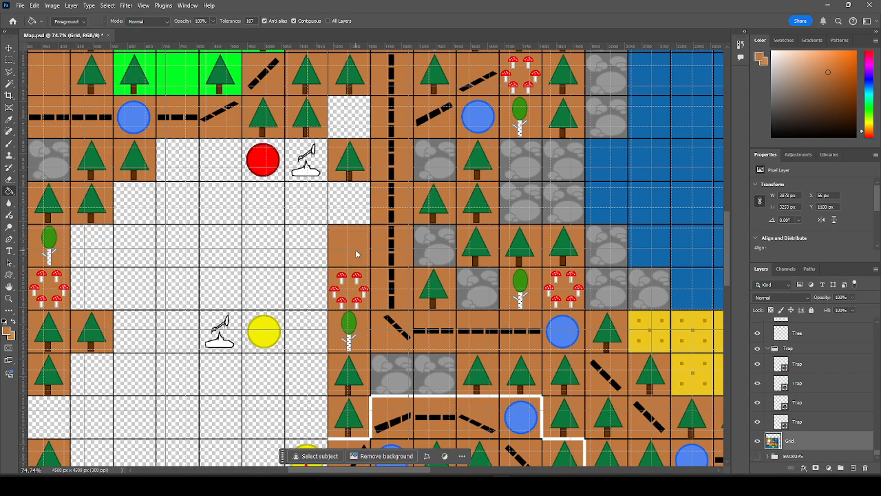
pyautogui.click(307, 290)
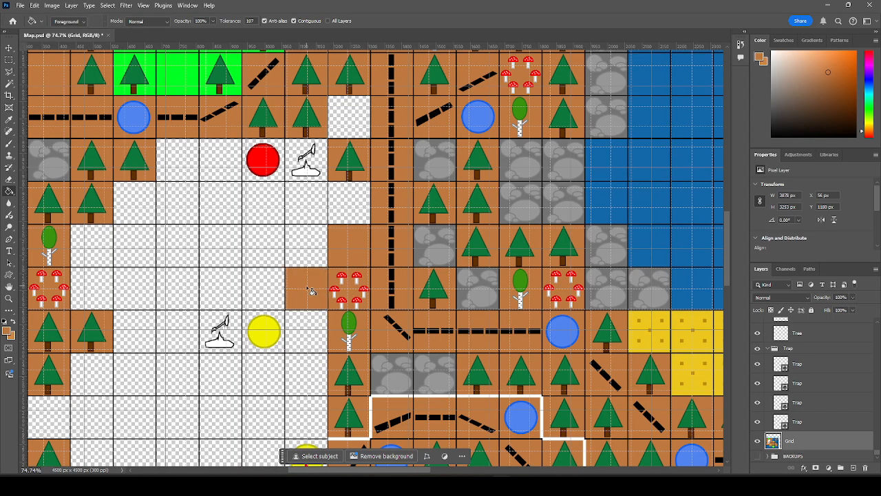
pyautogui.click(303, 336)
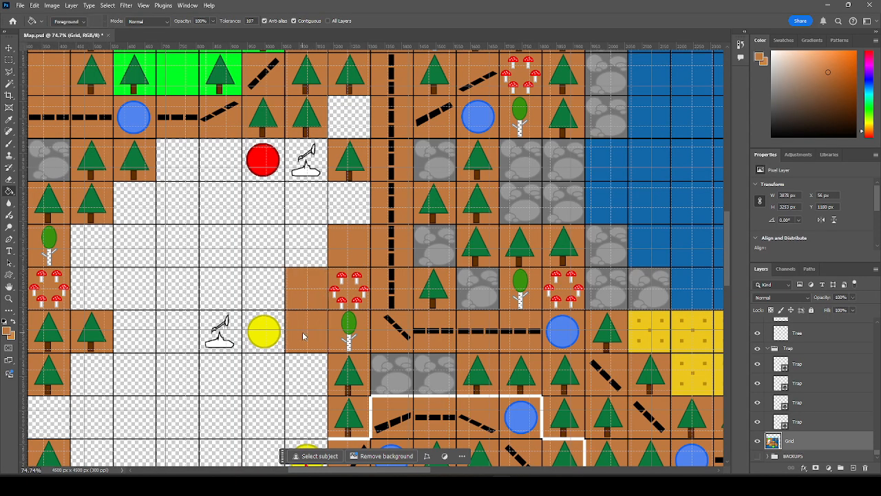
# Fill four cells in the row below the yellow circle with brown, plus the yellow circle's cell and the adjacent shovel icon's cell.
pyautogui.click(307, 375)
pyautogui.click(263, 379)
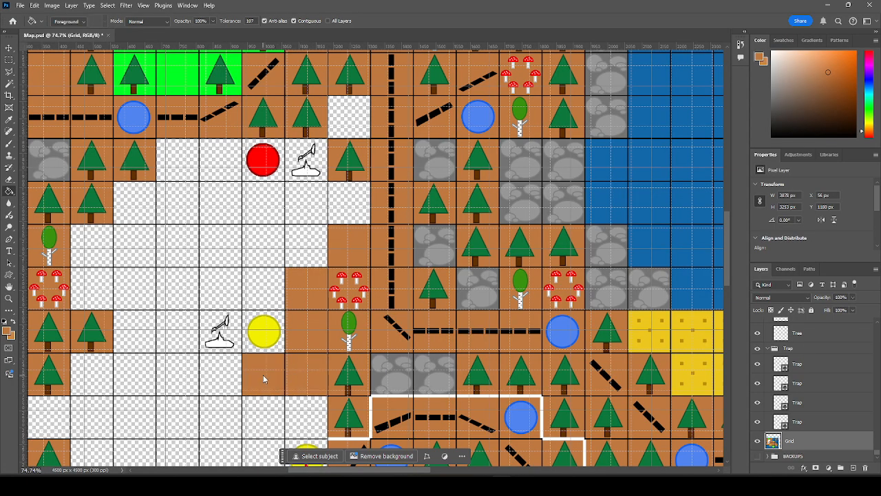
pyautogui.click(229, 377)
pyautogui.click(185, 378)
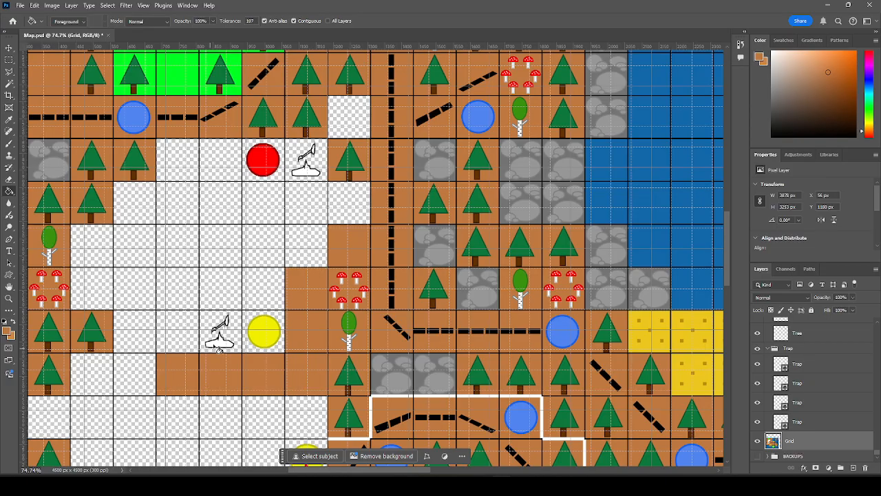
pyautogui.click(227, 336)
pyautogui.click(252, 336)
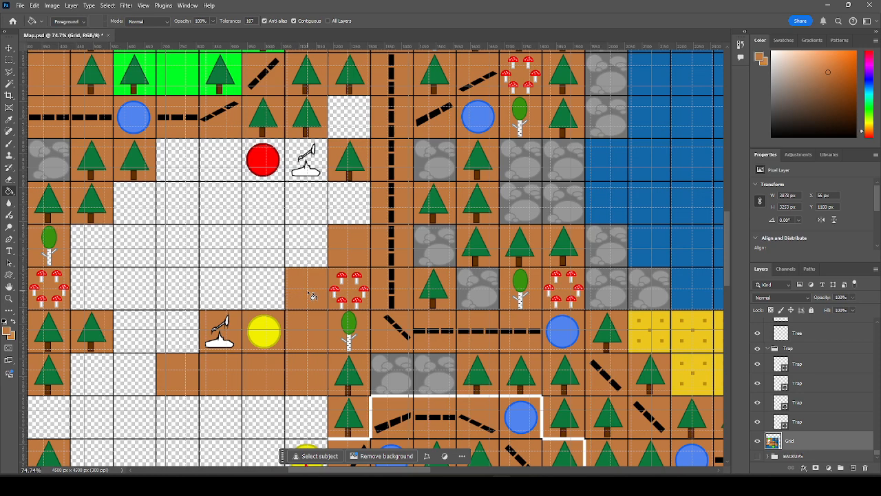
# Fill four more empty cells brown in the row directly above the yellow circle, extending left towards the forest.
pyautogui.click(269, 295)
pyautogui.click(230, 297)
pyautogui.click(186, 296)
pyautogui.click(145, 293)
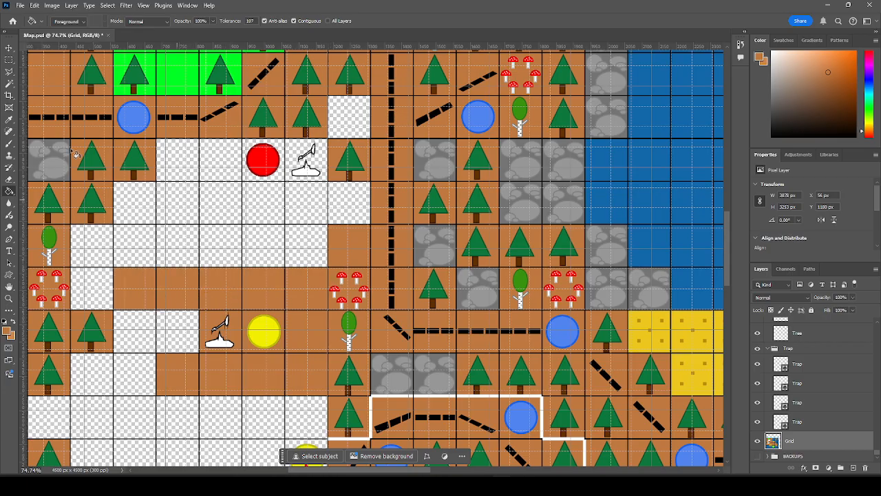
# Duplicate the four trees at the left end of the yellow circle's row into the brown rows directly below and above the circle.
pyautogui.click(9, 48)
pyautogui.scroll(-3, 474, 191)
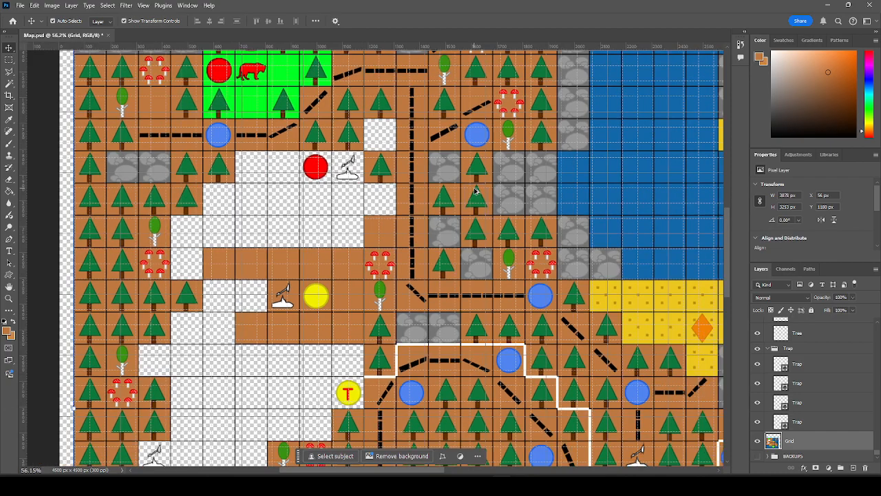
pyautogui.scroll(1, 170, 401)
pyautogui.click(86, 295)
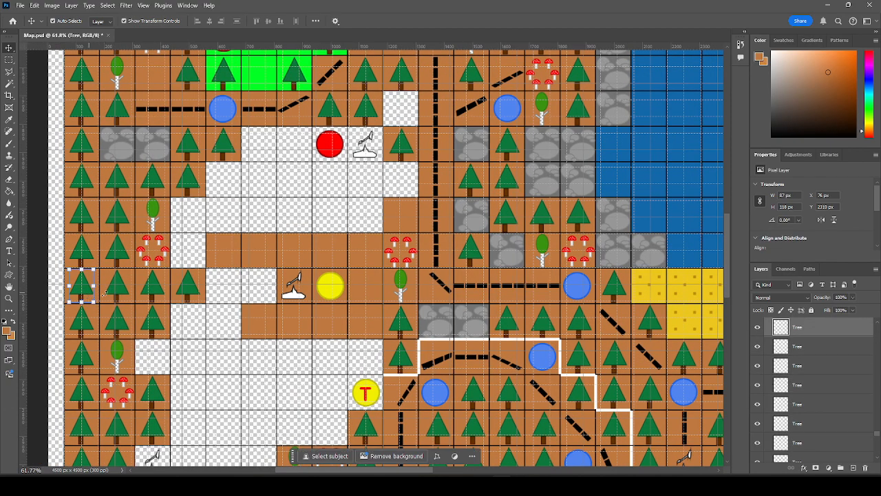
pyautogui.keyDown('shift'); pyautogui.click(122, 293); pyautogui.keyUp('shift')
pyautogui.keyDown('shift'); pyautogui.click(156, 292); pyautogui.keyUp('shift')
pyautogui.keyDown('shift'); pyautogui.click(190, 294); pyautogui.keyUp('shift')
pyautogui.hotkey('ctrl', 'c')
pyautogui.hotkey('ctrl', 'v')
pyautogui.moveTo(339, 259); pyautogui.dragTo(232, 255)
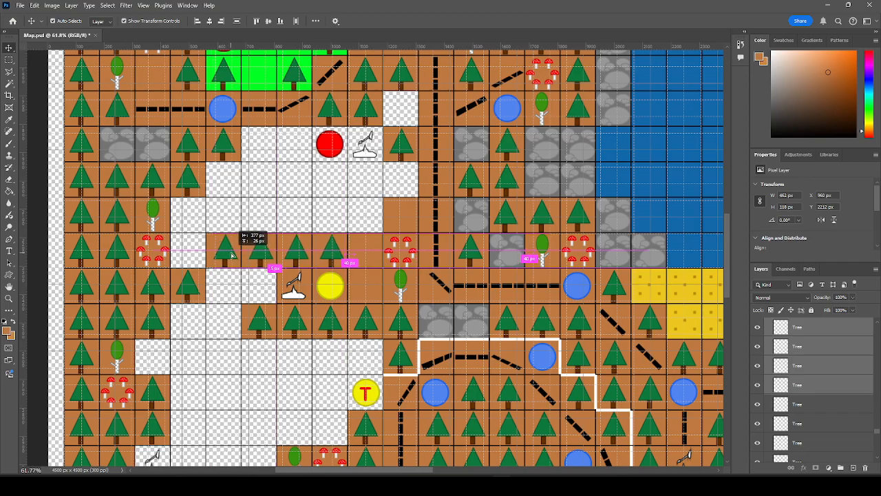
pyautogui.moveTo(232, 255); pyautogui.dragTo(232, 255)
pyautogui.click(296, 220)
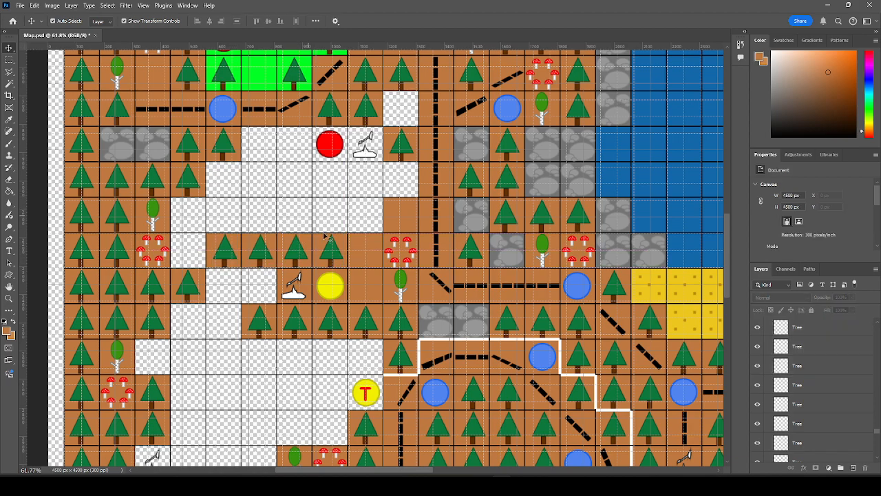
# Add tree copies beside the new fairy ring, between the yellow circle and the birch, and in the brown cell above the ring.
pyautogui.click(126, 256)
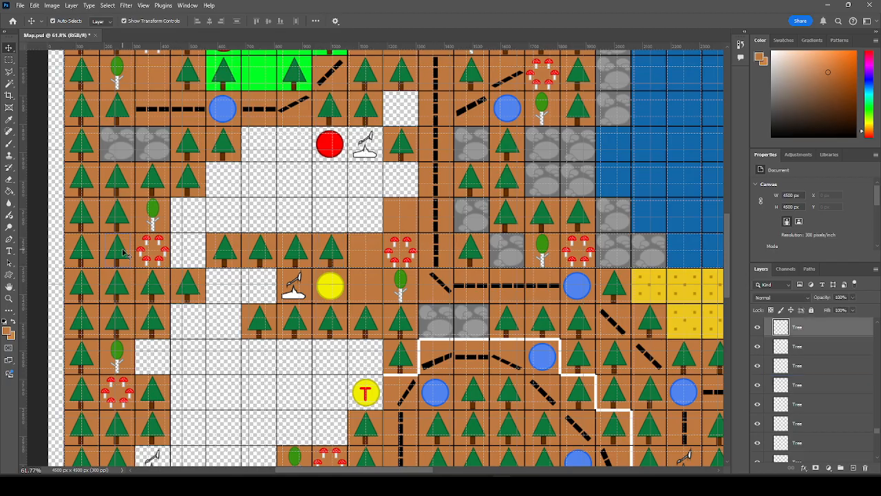
pyautogui.hotkey('ctrl', 'c')
pyautogui.hotkey('ctrl', 'v')
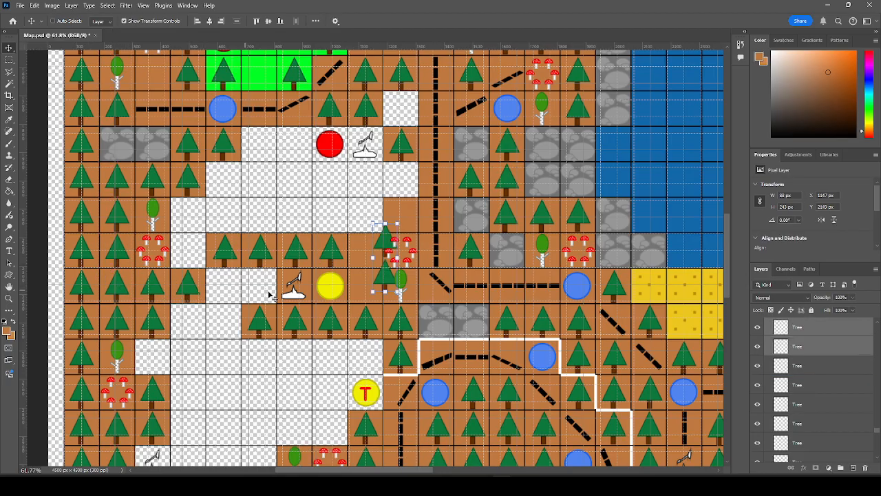
pyautogui.moveTo(380, 247); pyautogui.dragTo(361, 257)
pyautogui.moveTo(366, 207); pyautogui.dragTo(400, 222)
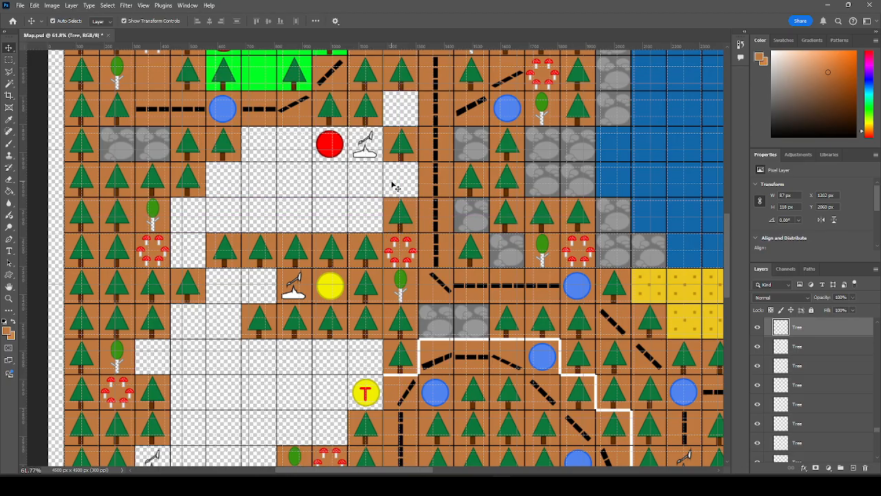
pyautogui.click(396, 187)
pyautogui.click(405, 218)
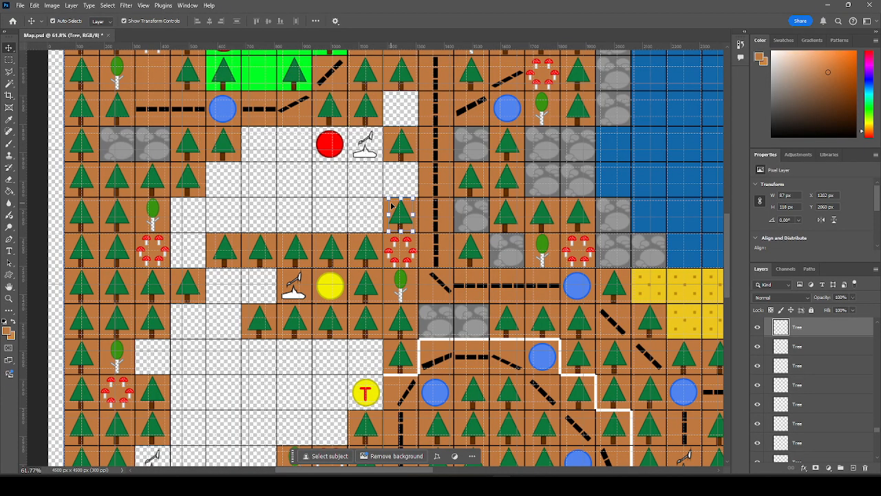
pyautogui.click(398, 182)
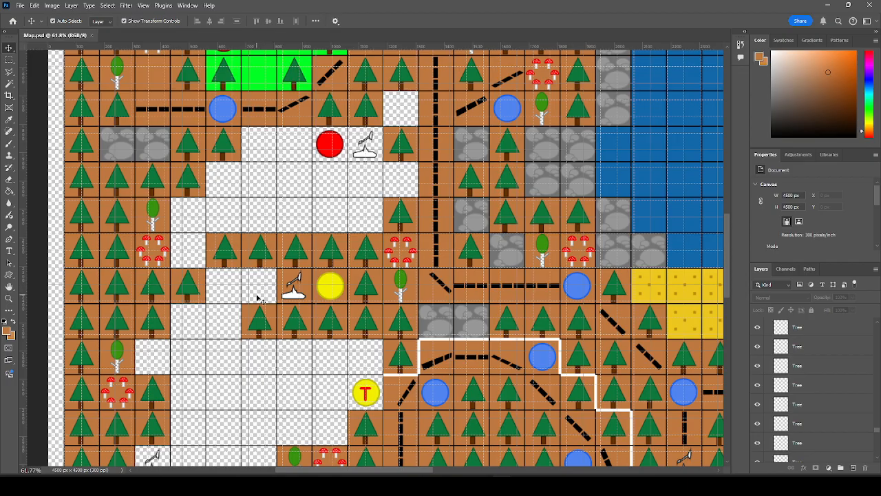
# Duplicate a horizontal dashed path piece into the empty cell left of the shovel icon in the yellow circle's row.
pyautogui.click(267, 110)
pyautogui.moveTo(267, 112); pyautogui.dragTo(396, 260)
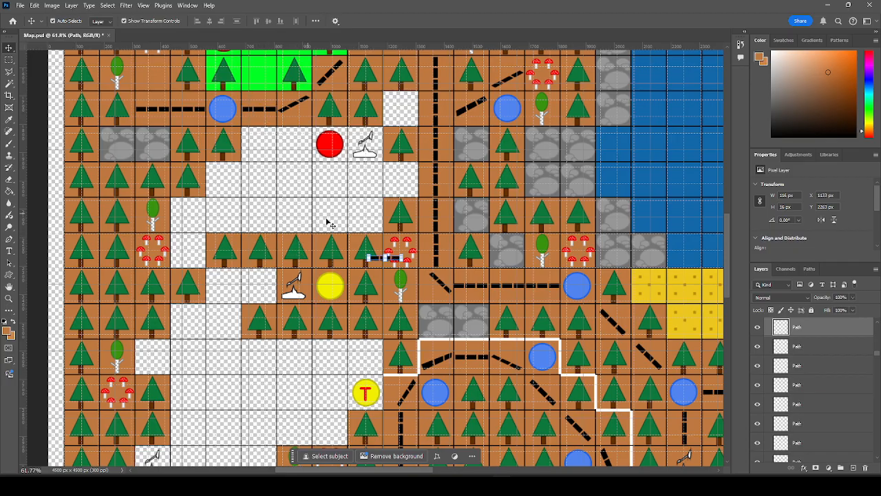
pyautogui.scroll(3, 249, 292)
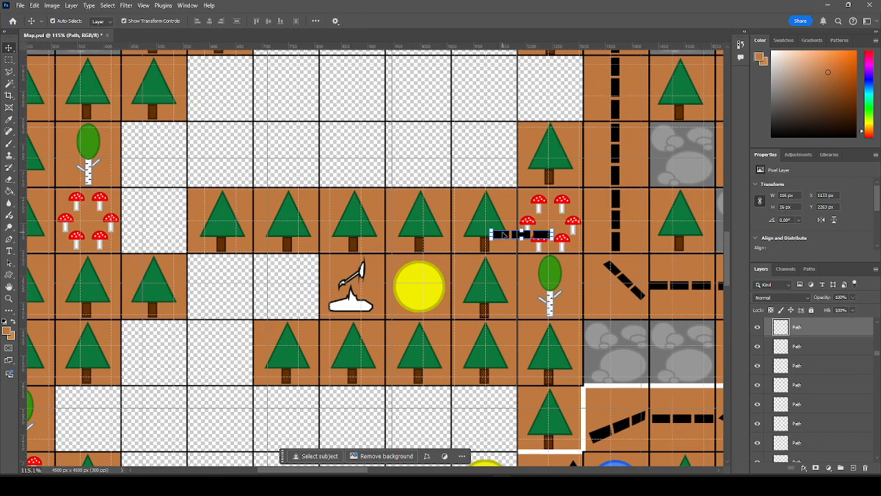
pyautogui.moveTo(503, 235); pyautogui.dragTo(267, 287)
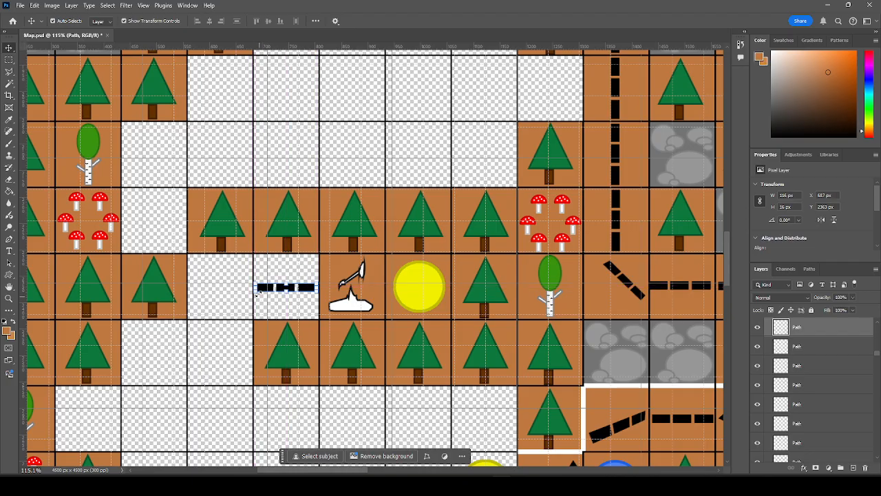
# Copy a vertical path piece into the empty cell left of the new horizontal one, slant its upper end leftwards, and save the map.
pyautogui.click(617, 218)
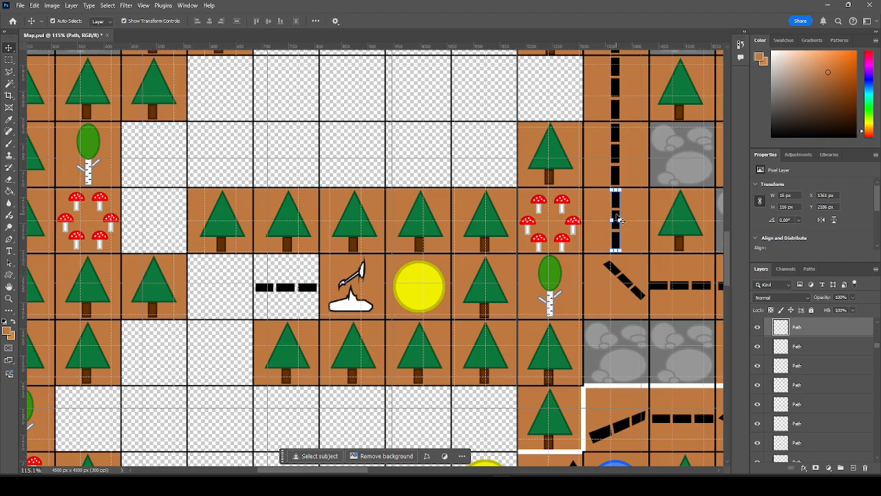
pyautogui.moveTo(617, 218); pyautogui.dragTo(220, 293)
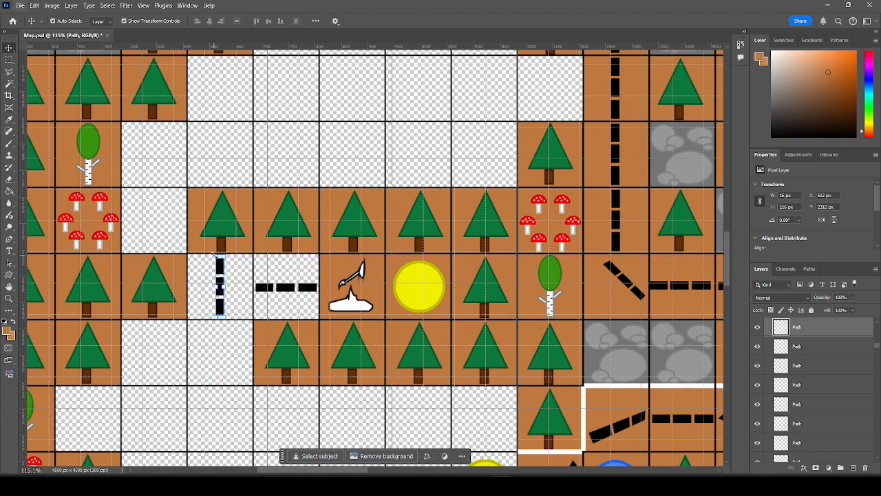
pyautogui.moveTo(216, 258)
pyautogui.mouseDown()
pyautogui.moveTo(193, 262)
pyautogui.moveTo(229, 259)
pyautogui.moveTo(205, 259)
pyautogui.mouseUp()
pyautogui.moveTo(224, 317); pyautogui.dragTo(219, 316)
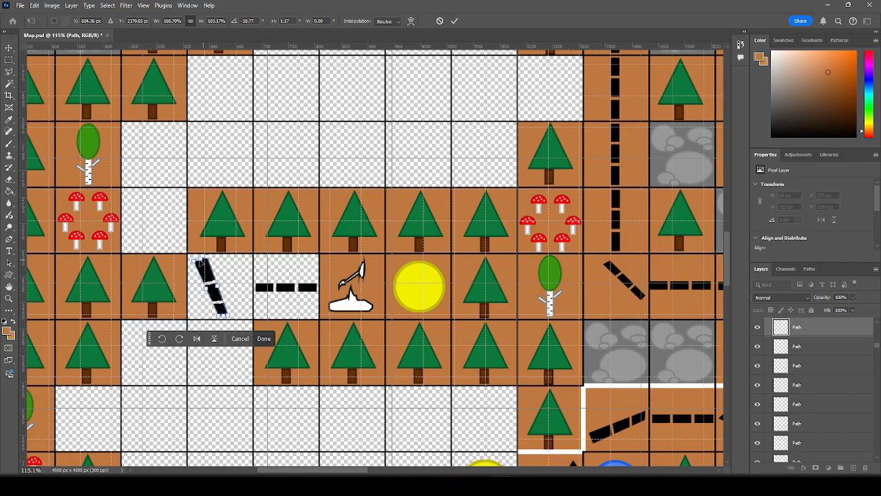
pyautogui.moveTo(199, 260); pyautogui.dragTo(201, 259)
pyautogui.click(262, 337)
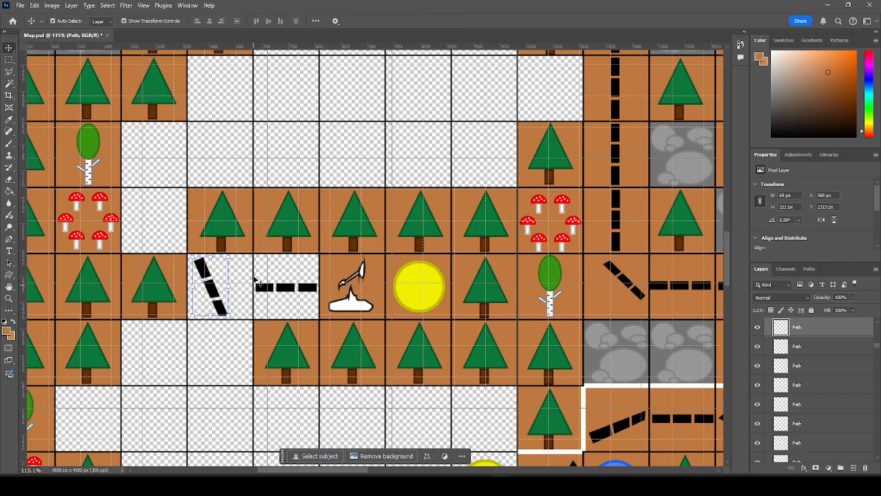
pyautogui.moveTo(221, 310); pyautogui.dragTo(222, 312)
pyautogui.click(296, 169)
pyautogui.hotkey('ctrl', 's')
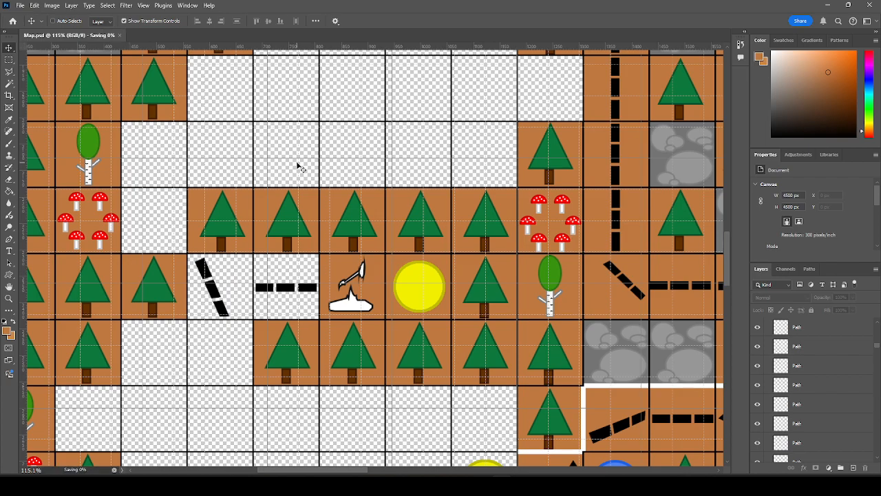
# Duplicate the diagonal path piece right of the birch into the empty cell between the left fairy ring and the tree row.
pyautogui.scroll(-3, 210, 198)
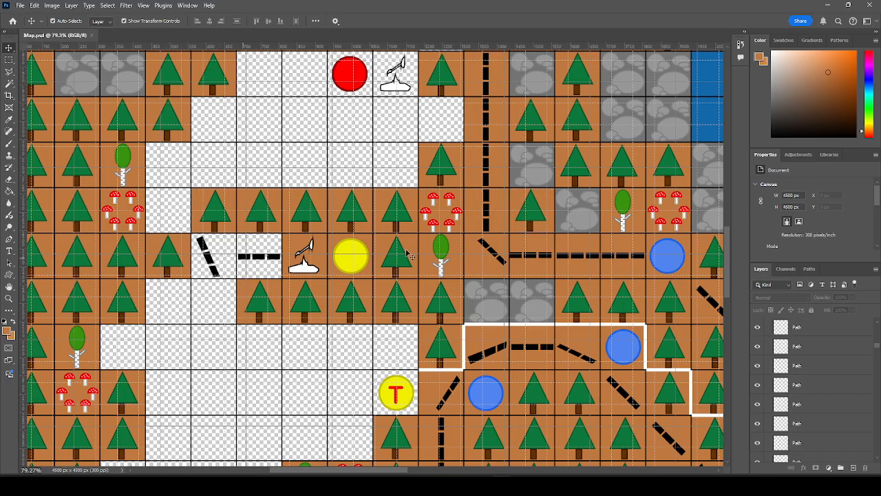
pyautogui.click(494, 254)
pyautogui.hotkey('ctrl', 'v')
pyautogui.moveTo(378, 258); pyautogui.dragTo(173, 214)
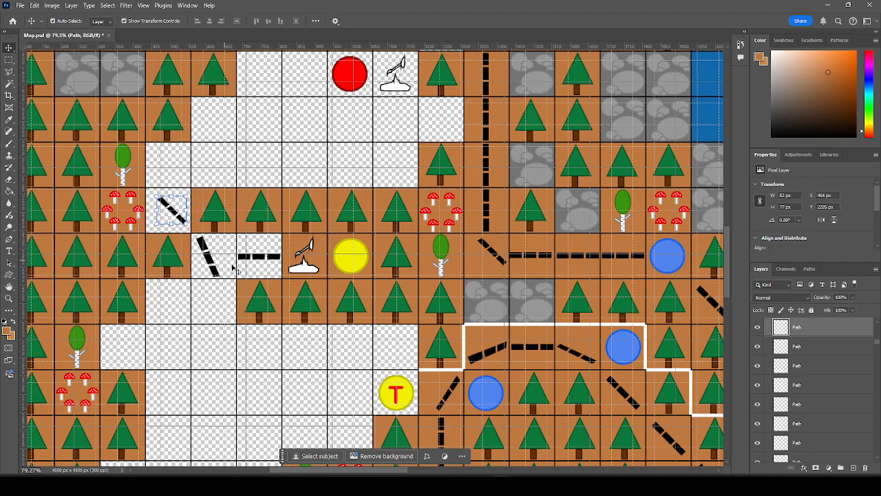
# Fill the three cells holding the new path pieces with brown on the Grid layer.
pyautogui.moveTo(877, 345); pyautogui.dragTo(875, 457)
pyautogui.click(814, 448)
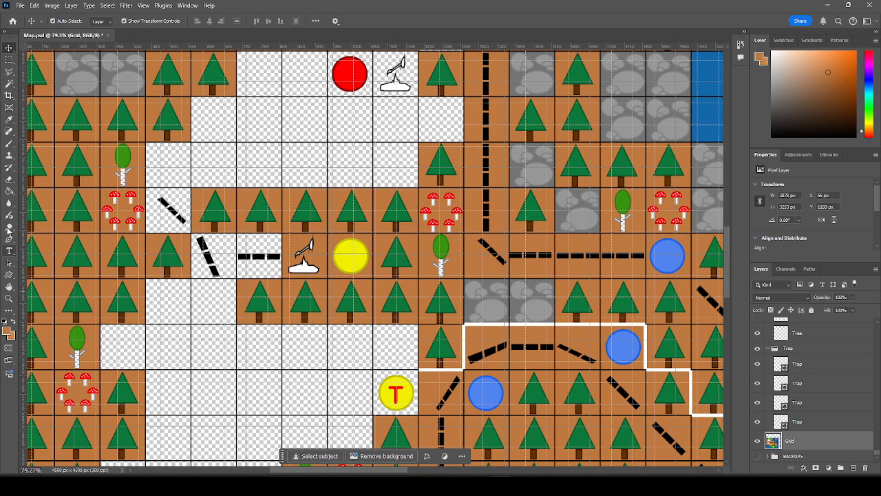
pyautogui.click(9, 192)
pyautogui.click(262, 269)
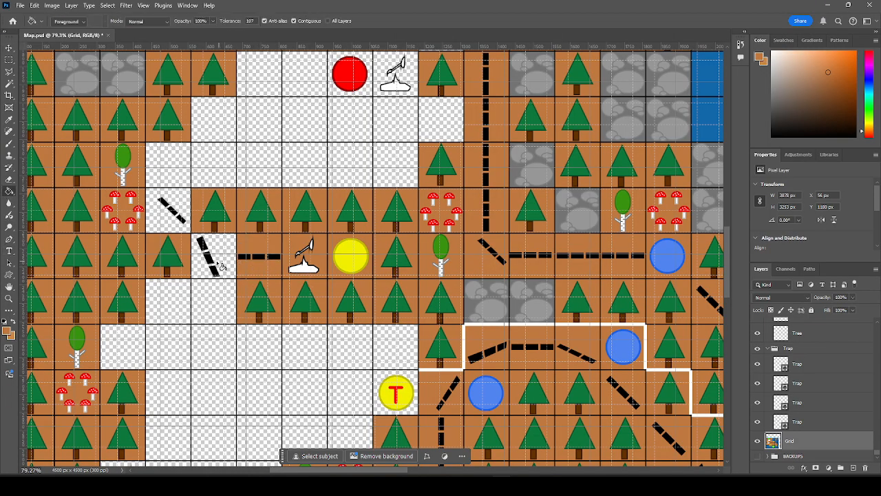
pyautogui.click(223, 267)
pyautogui.click(172, 219)
# Examine the remaining empty cells and surrounding paths in the western forest of the map.
pyautogui.scroll(-3, 172, 335)
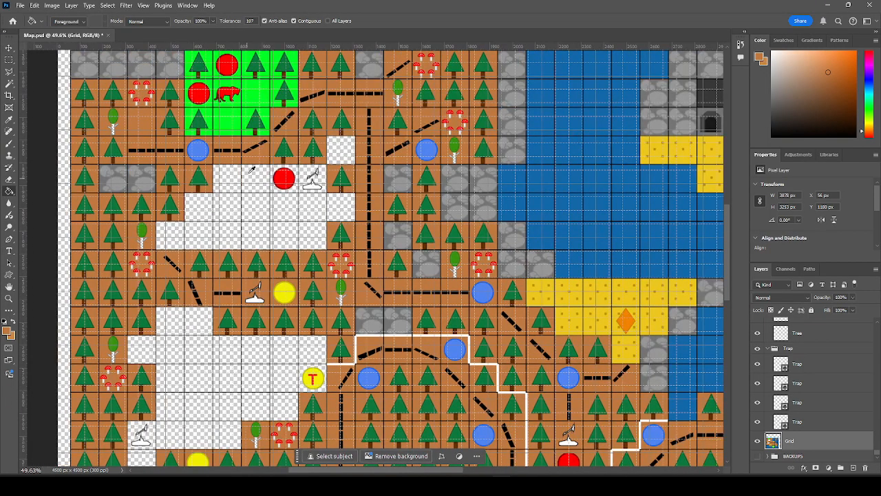
pyautogui.scroll(2, 253, 176)
pyautogui.scroll(-3, 313, 139)
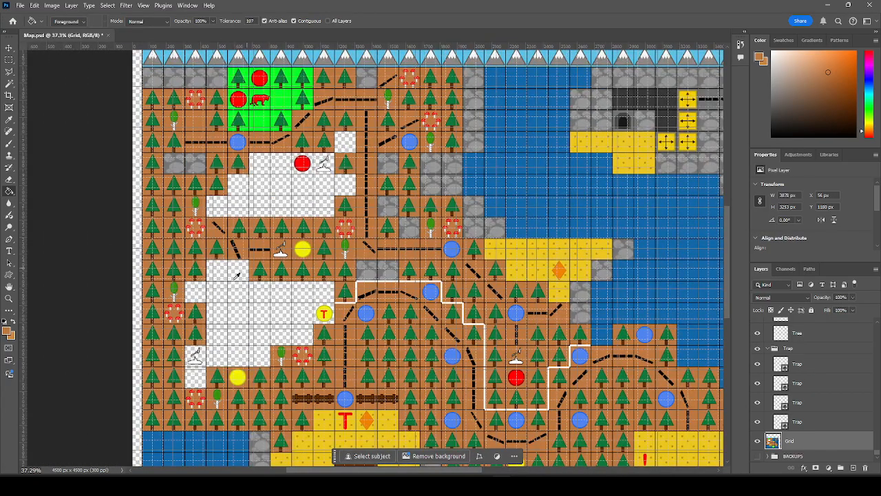
pyautogui.scroll(3, 235, 274)
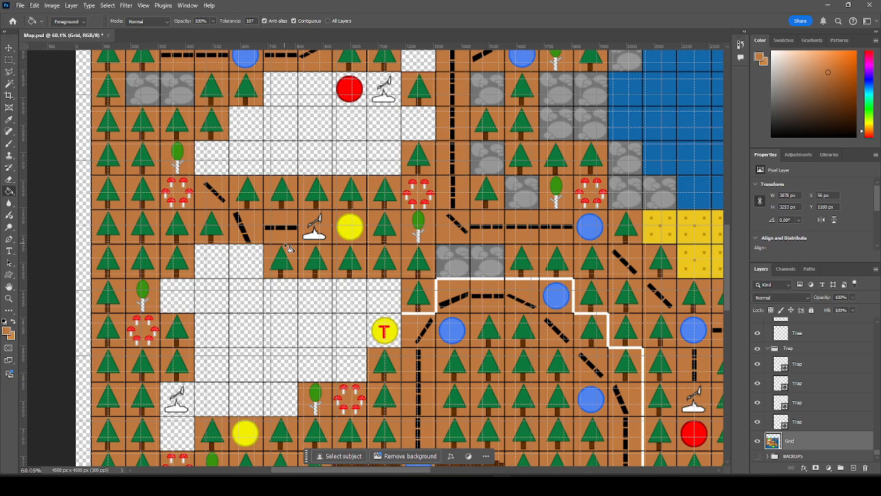
pyautogui.press('v')
pyautogui.scroll(2, 230, 296)
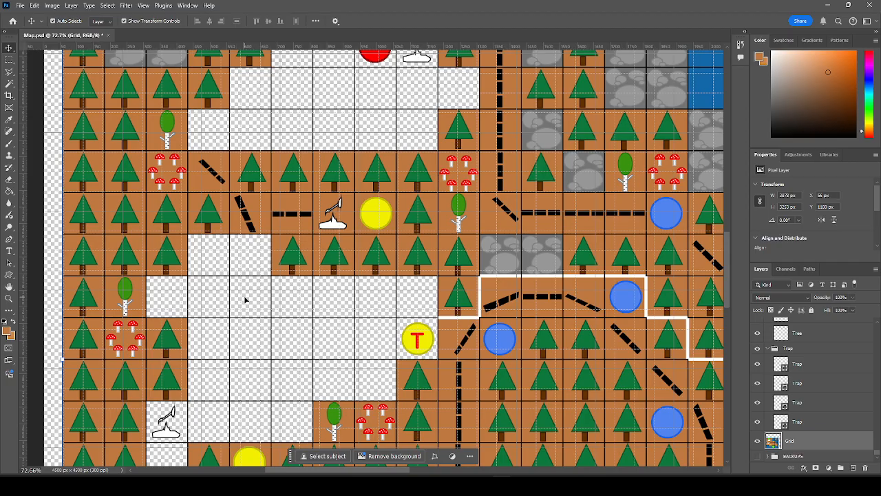
pyautogui.scroll(-4, 250, 289)
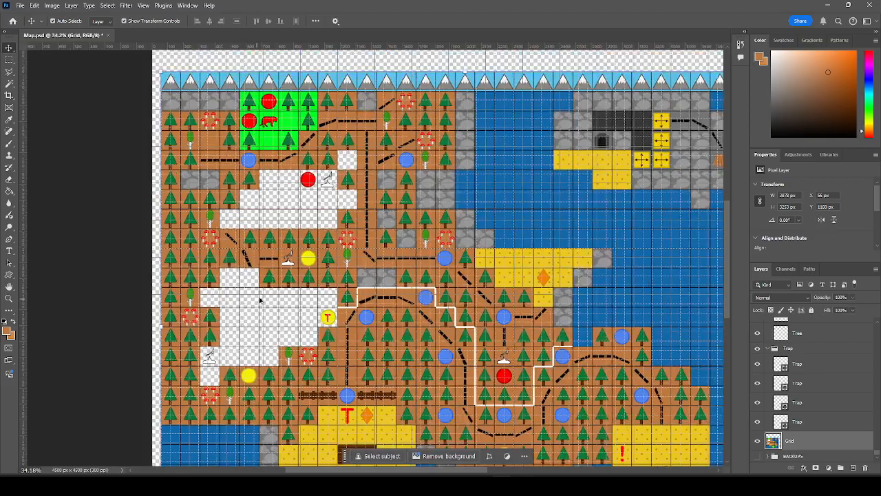
pyautogui.scroll(-2, 267, 301)
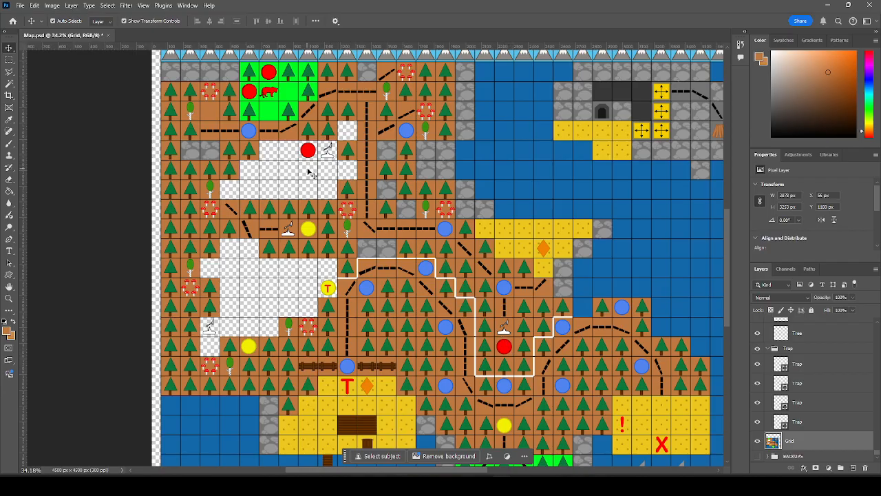
pyautogui.scroll(3, 308, 172)
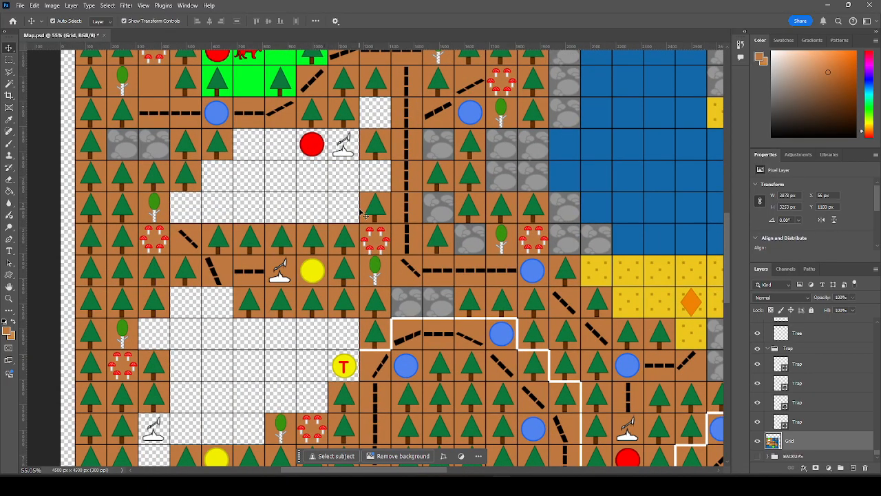
# Duplicate the birch beside the yellow circle's row into the empty cell left of the tree above the fairy ring.
pyautogui.click(377, 269)
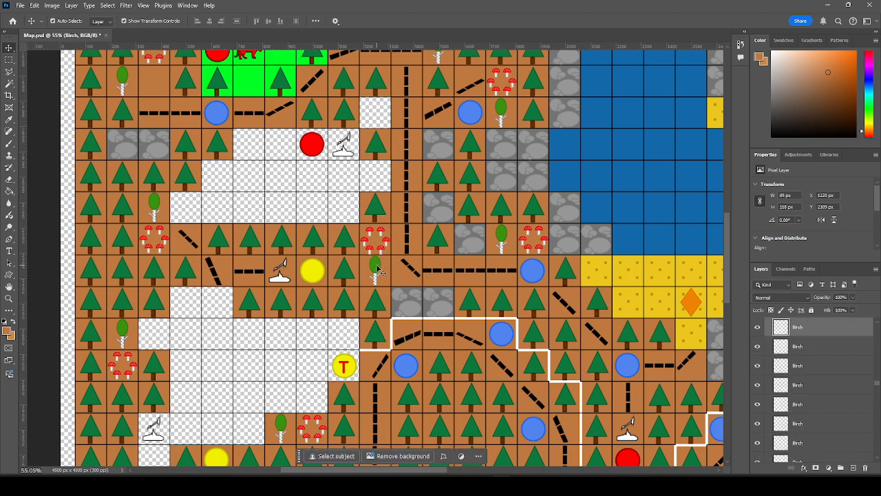
pyautogui.scroll(2, 349, 197)
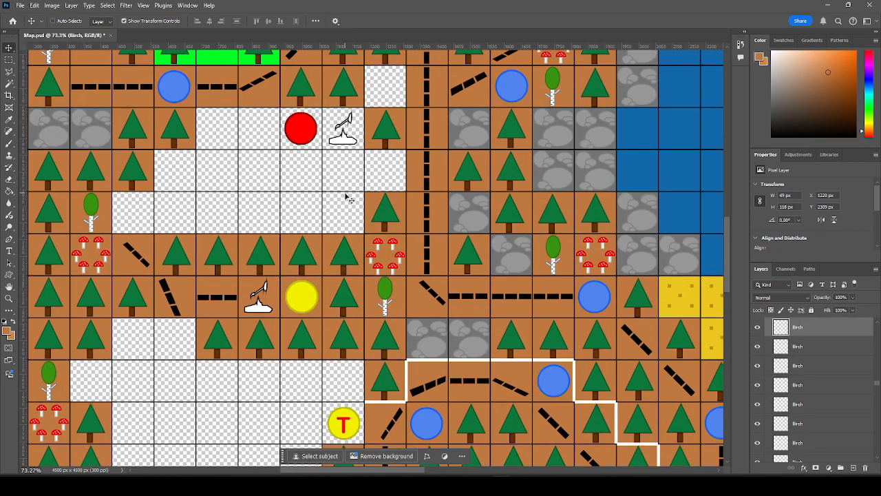
pyautogui.click(354, 265)
pyautogui.moveTo(385, 296); pyautogui.dragTo(345, 205)
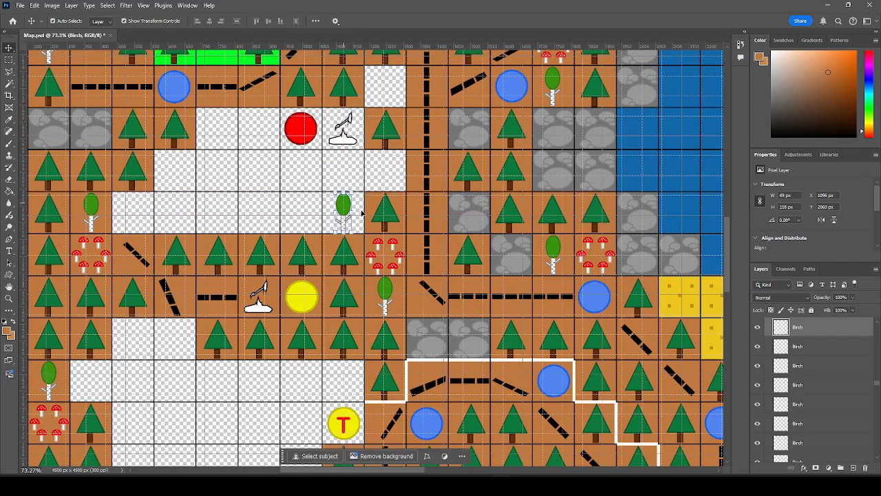
# Duplicate the fairy ring above the original birch into the empty cell directly below the red circle.
pyautogui.hotkey('ctrl', 't')
pyautogui.click(396, 254)
pyautogui.click(394, 259)
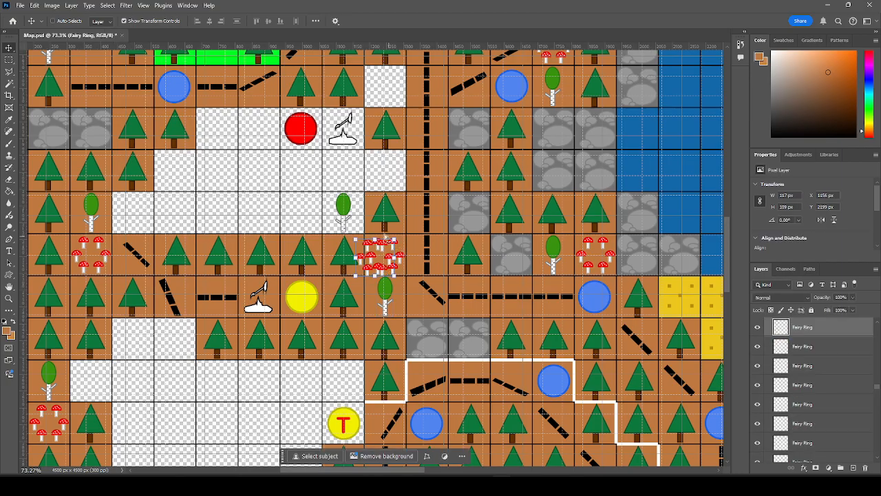
pyautogui.moveTo(394, 246); pyautogui.dragTo(287, 185)
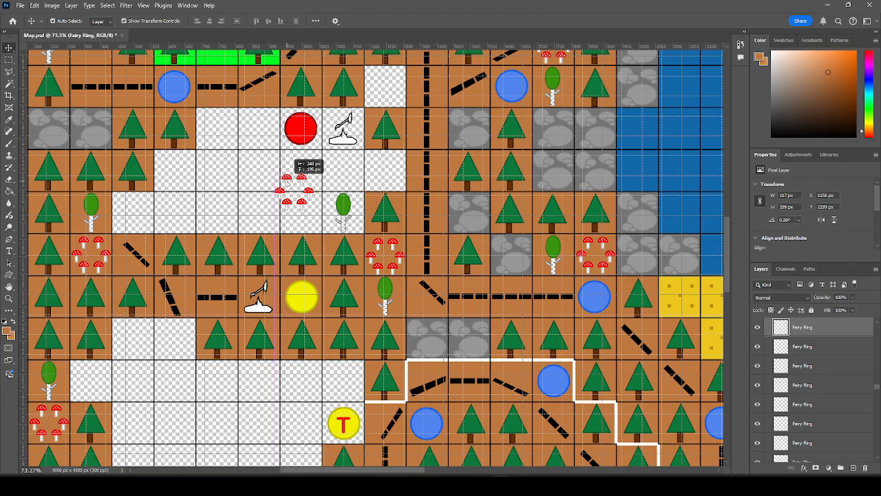
pyautogui.moveTo(288, 184); pyautogui.dragTo(295, 162)
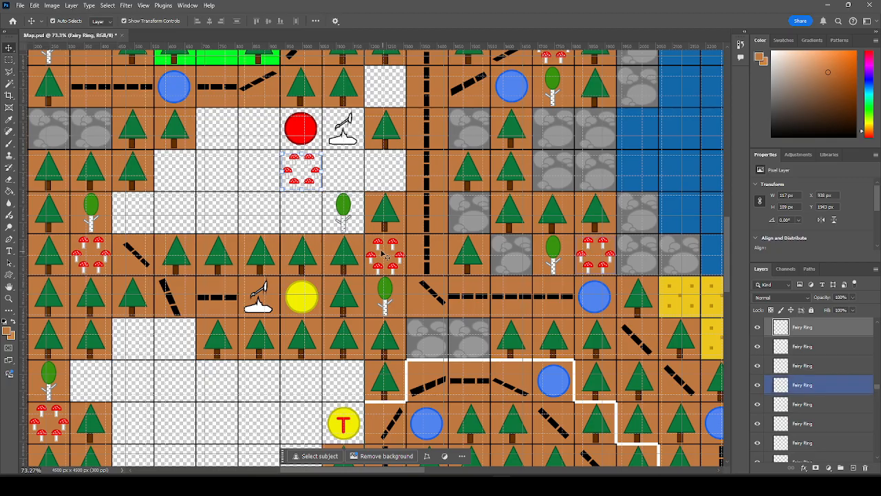
# Place two horizontal path pieces in the cells between the new fairy ring and the long vertical path.
pyautogui.keyDown('ctrl'); pyautogui.click(512, 298); pyautogui.keyUp('ctrl')
pyautogui.moveTo(511, 303); pyautogui.dragTo(396, 172)
pyautogui.click(347, 183)
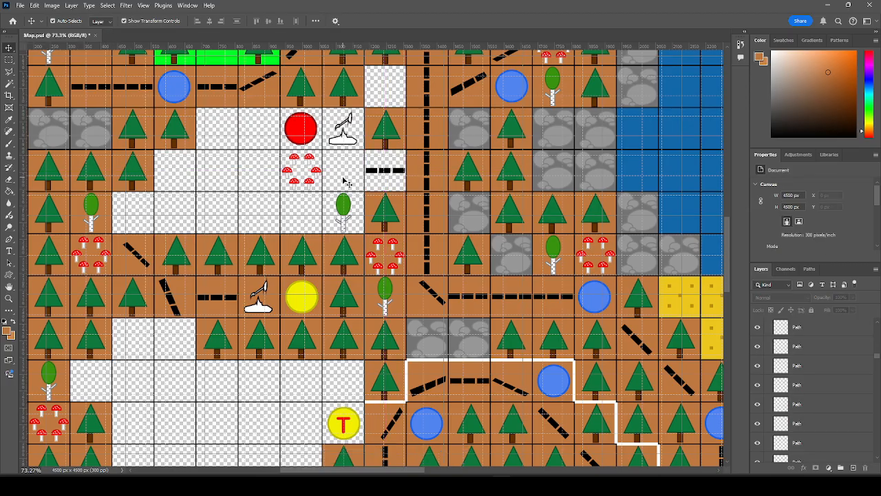
pyautogui.click(397, 174)
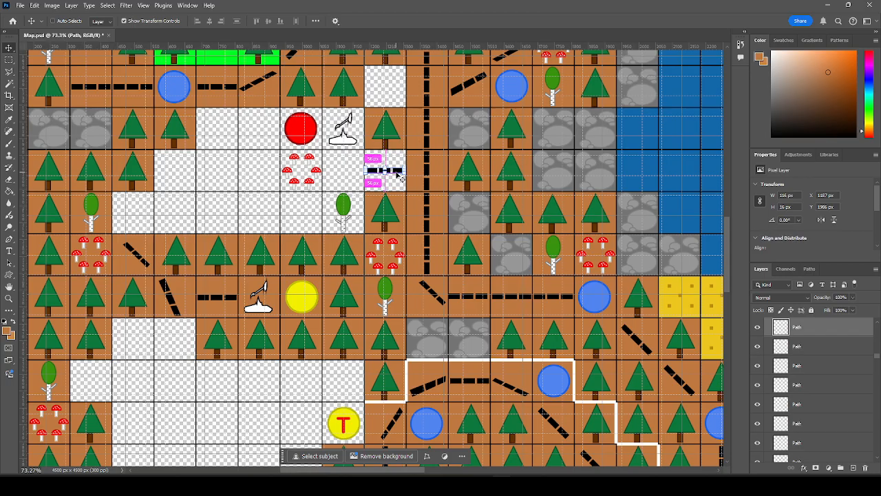
pyautogui.moveTo(397, 174); pyautogui.dragTo(356, 173)
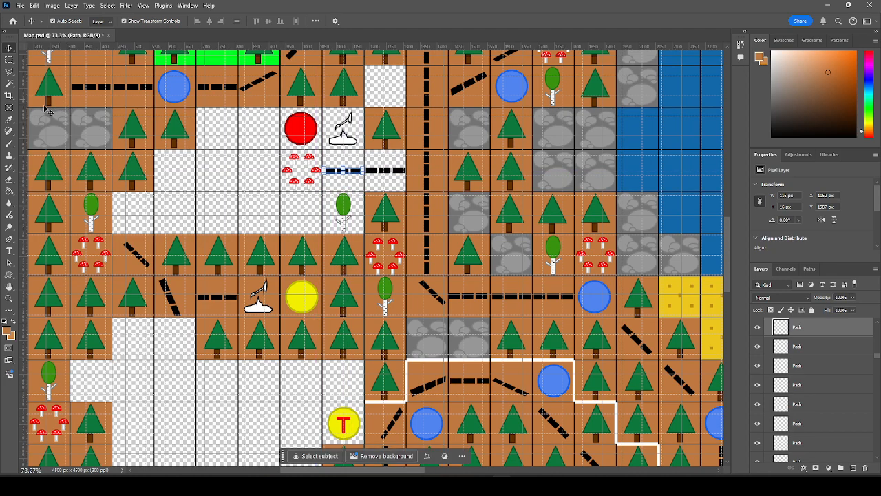
# Fill the cells of the two new path pieces and the new birch with brown on the Grid layer.
pyautogui.scroll(-10, 875, 360)
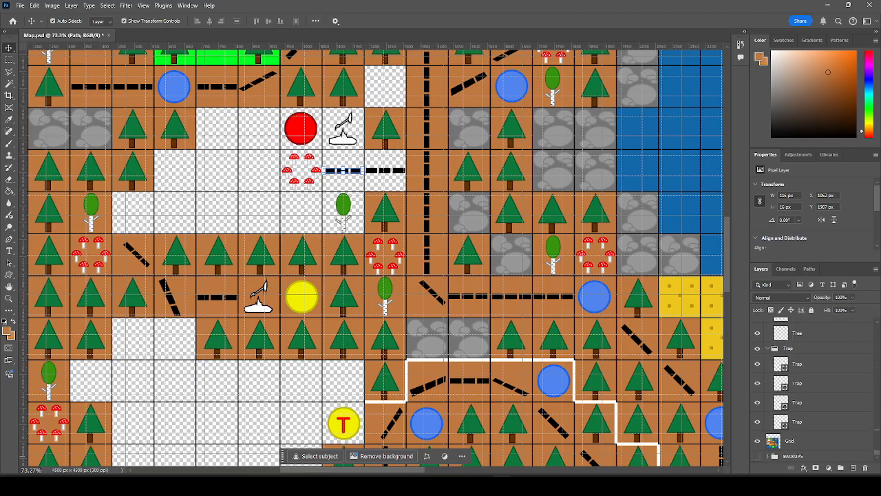
pyautogui.click(793, 441)
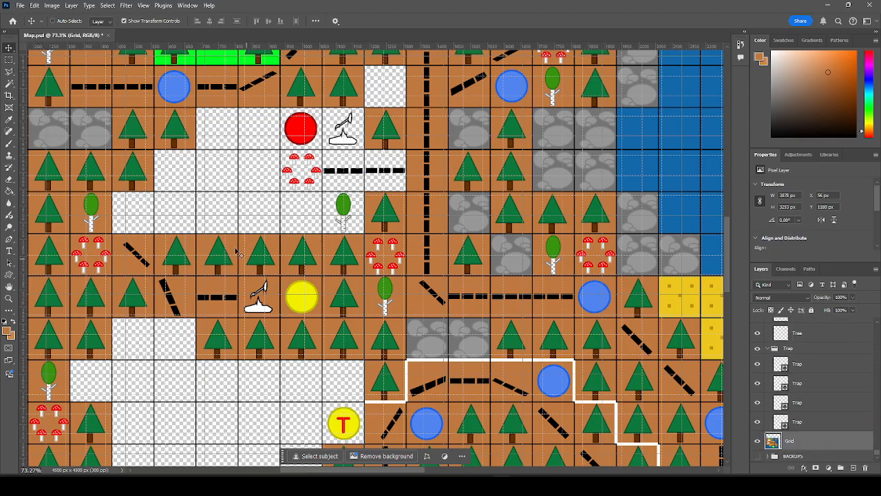
pyautogui.click(9, 193)
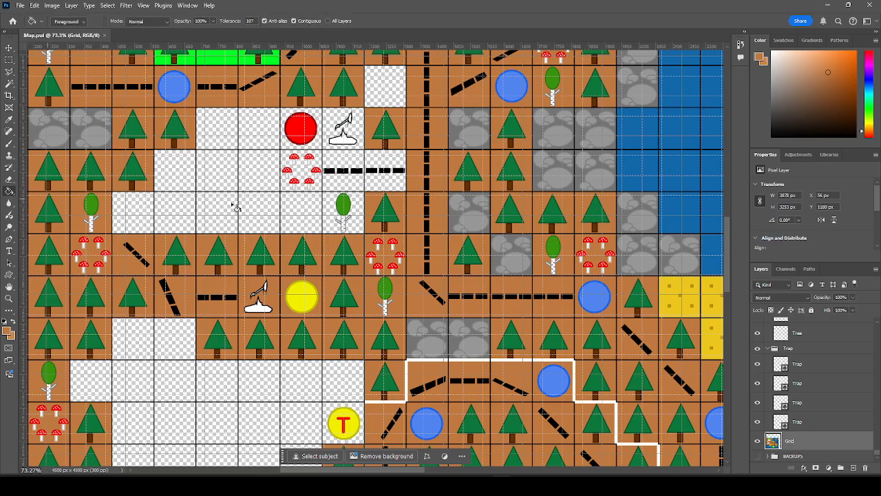
pyautogui.click(392, 180)
pyautogui.click(353, 210)
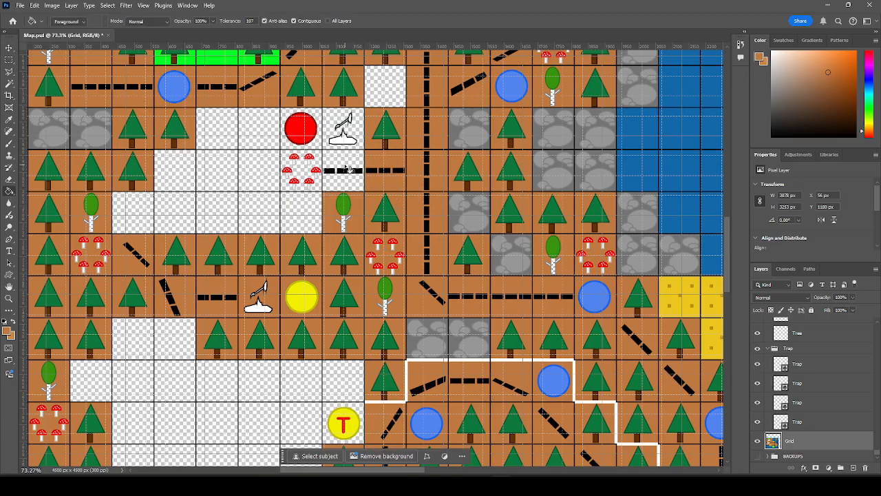
pyautogui.click(350, 169)
# Fill the cells of the shovel icon, red circle and new fairy ring brown, plus the two empty cells directly left of circle and ring.
pyautogui.click(346, 133)
pyautogui.click(318, 134)
pyautogui.click(306, 181)
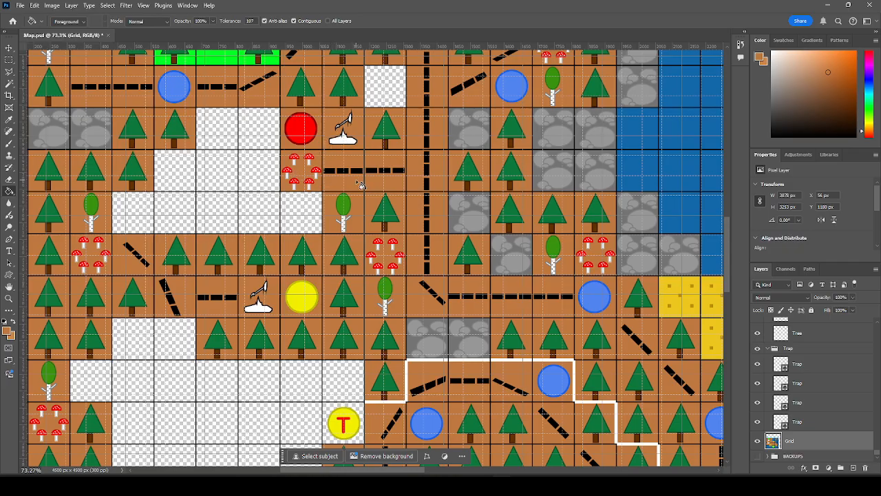
pyautogui.click(259, 139)
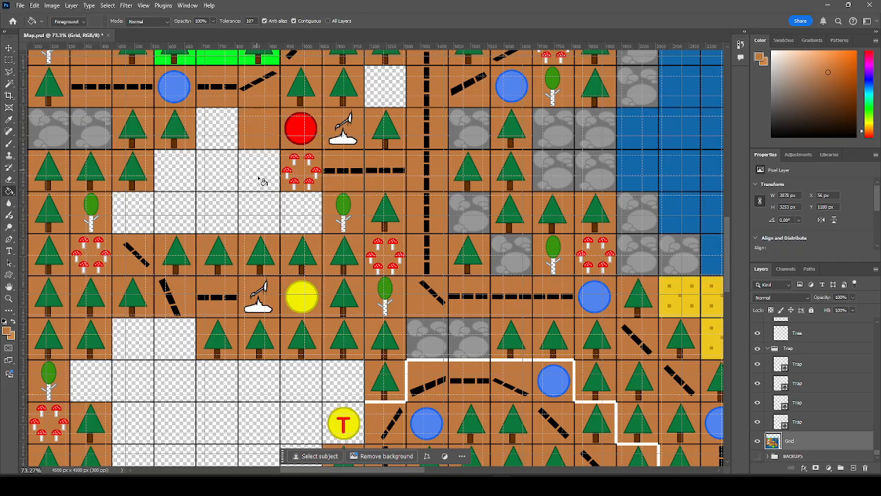
pyautogui.click(259, 180)
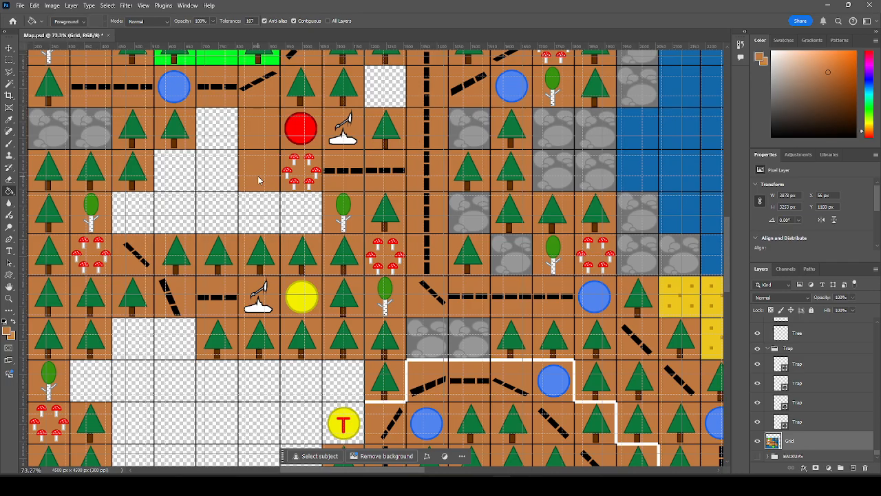
# Fill four empty cells brown on the Grid layer, working leftward from the lone birch two rows above the yellow circle.
pyautogui.click(261, 224)
pyautogui.click(298, 220)
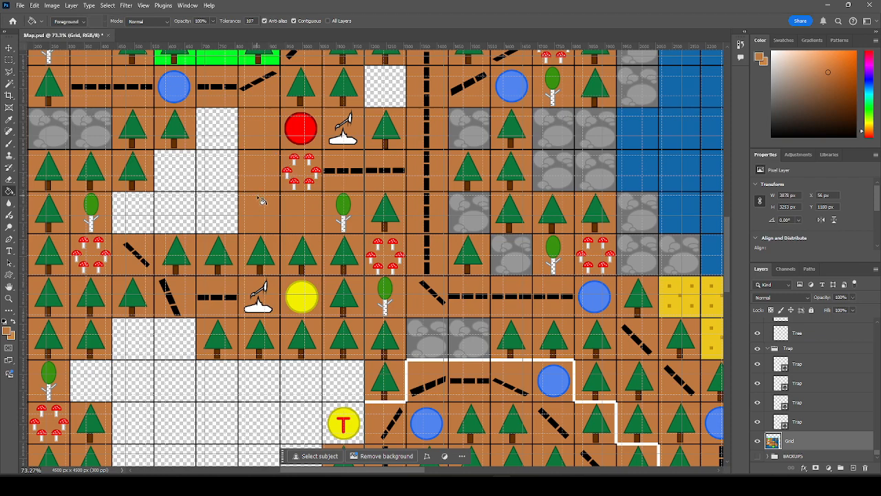
pyautogui.click(224, 220)
pyautogui.click(177, 221)
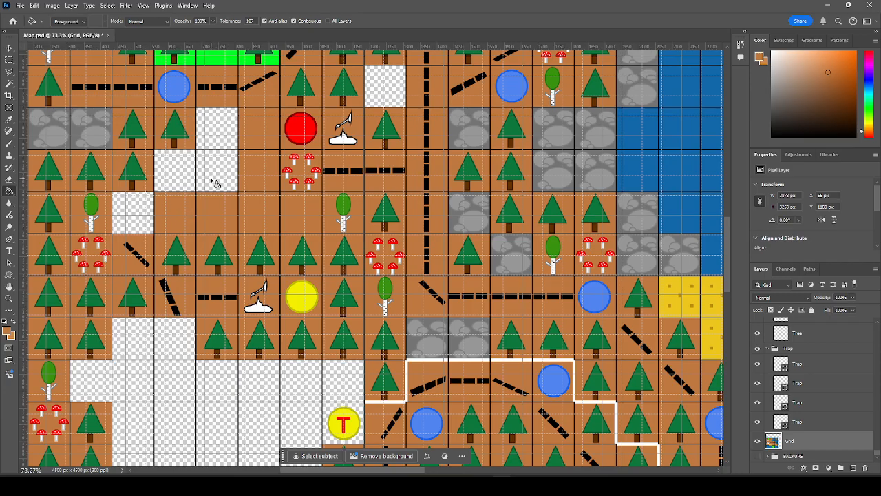
# Duplicate the upper-left blue circle into the empty cell two columns left of the fairy ring below the red circle.
pyautogui.click(8, 49)
pyautogui.moveTo(174, 85)
pyautogui.mouseDown()
pyautogui.moveTo(220, 157)
pyautogui.moveTo(376, 256)
pyautogui.moveTo(217, 168)
pyautogui.mouseUp()
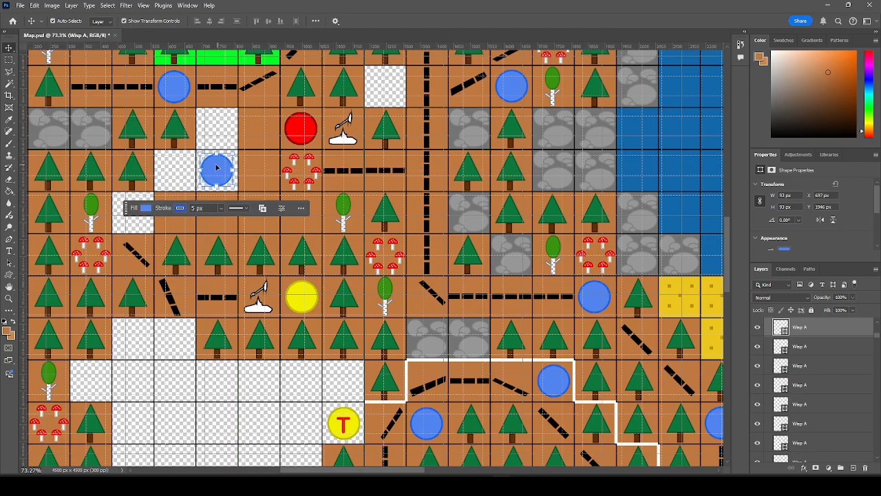
# Copy four adjacent trees from the row above the yellow circle and place the copies in the four newly filled brown cells directly above them.
pyautogui.click(228, 256)
pyautogui.keyDown('shift'); pyautogui.click(265, 256); pyautogui.keyUp('shift')
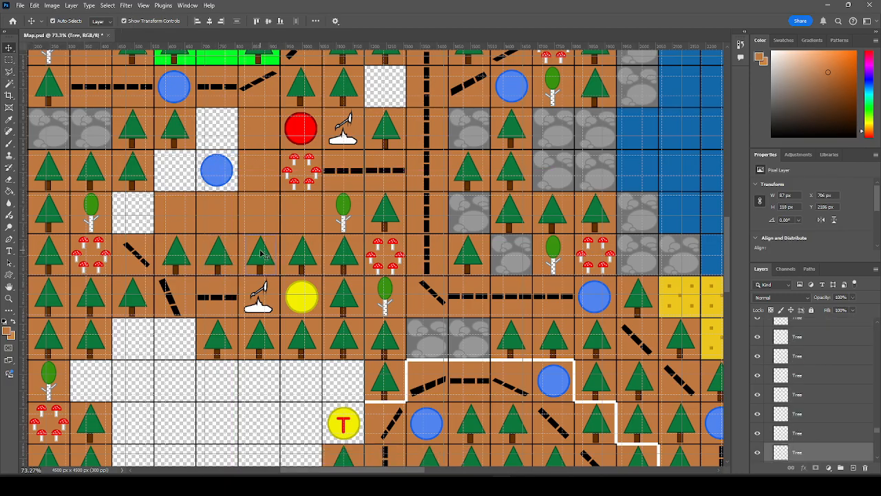
pyautogui.keyDown('shift'); pyautogui.click(303, 253); pyautogui.keyUp('shift')
pyautogui.keyDown('shift'); pyautogui.click(342, 253); pyautogui.keyUp('shift')
pyautogui.hotkey('ctrl', 'c')
pyautogui.hotkey('ctrl', 'v')
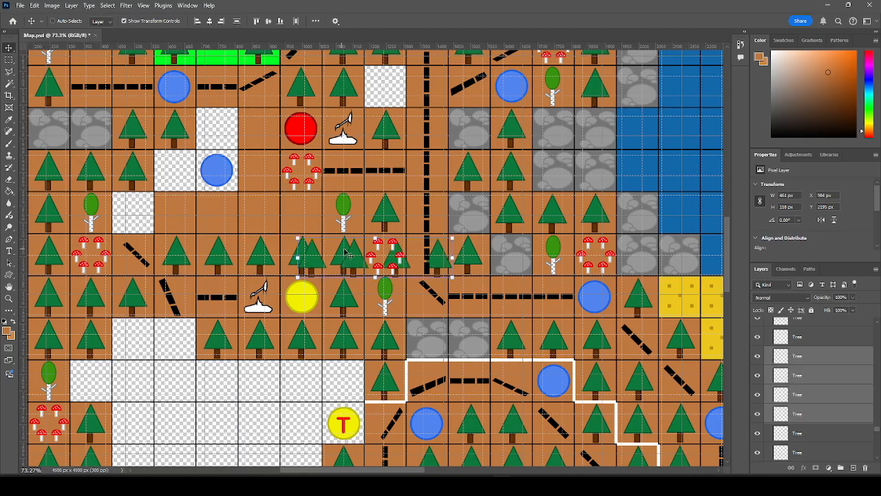
pyautogui.moveTo(346, 255); pyautogui.dragTo(176, 208)
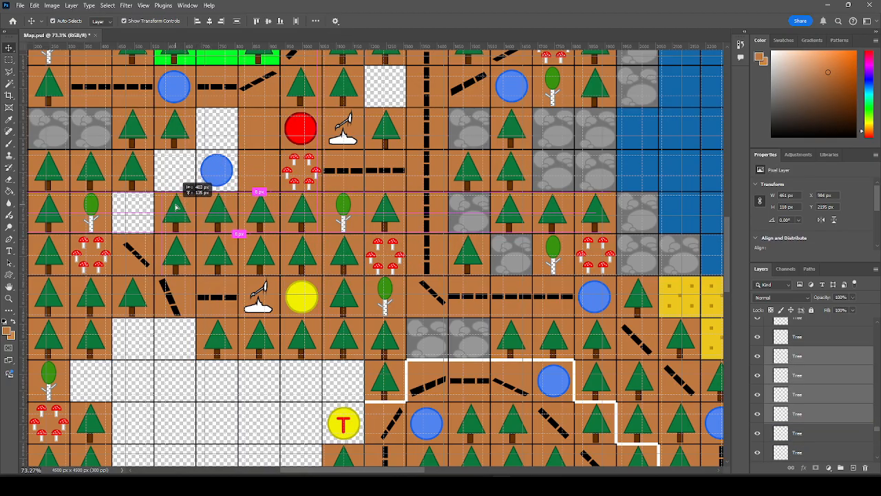
pyautogui.moveTo(175, 207); pyautogui.dragTo(178, 207)
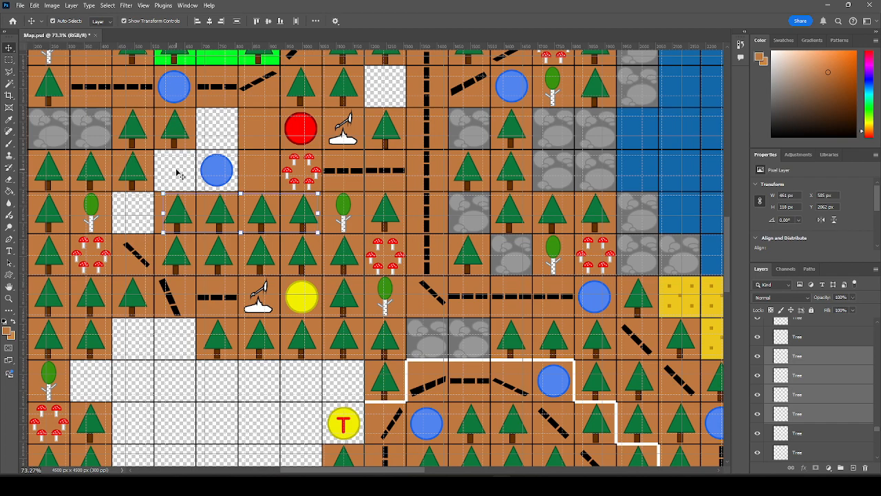
# Duplicate two stacked trees into the brown cells left of the red circle and fairy ring, and nudge the upper copy up slightly.
pyautogui.click(262, 213)
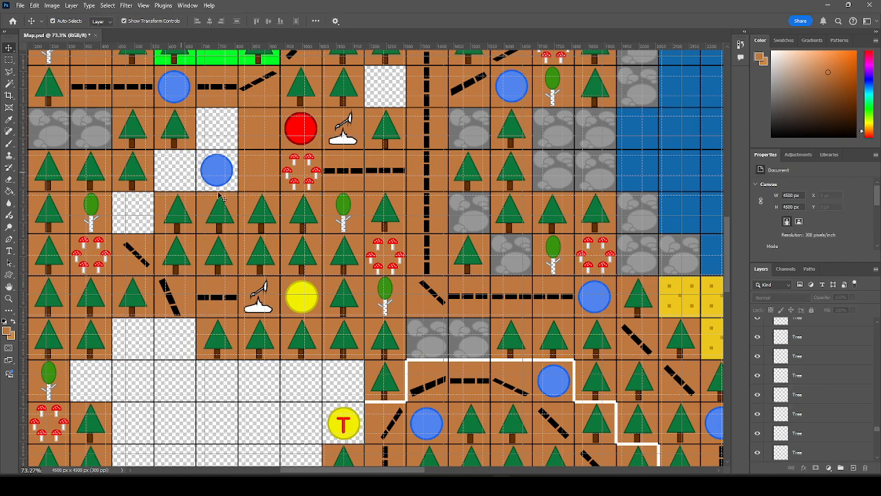
pyautogui.keyDown('shift'); pyautogui.click(265, 255); pyautogui.keyUp('shift')
pyautogui.moveTo(262, 215); pyautogui.dragTo(261, 126)
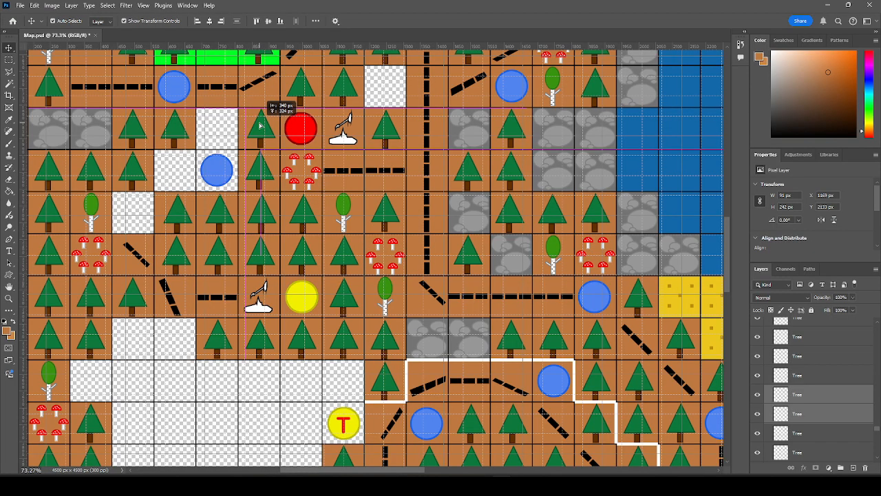
pyautogui.moveTo(260, 126); pyautogui.dragTo(260, 126)
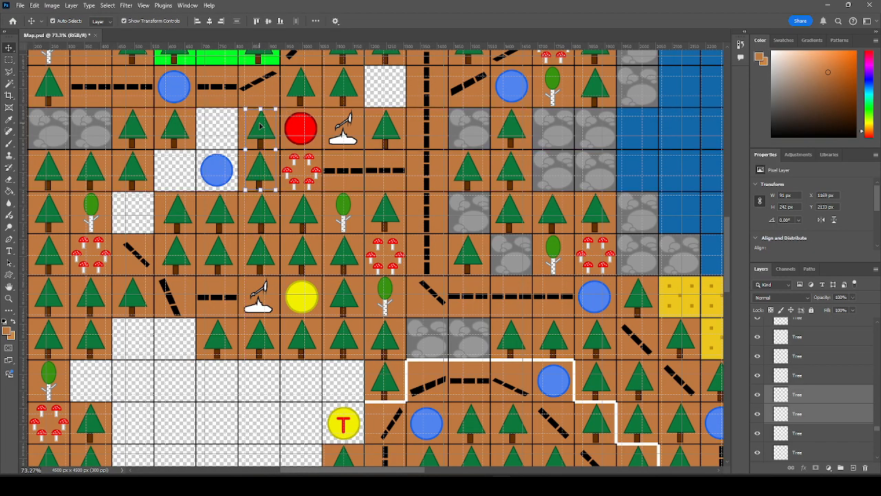
pyautogui.click(219, 136)
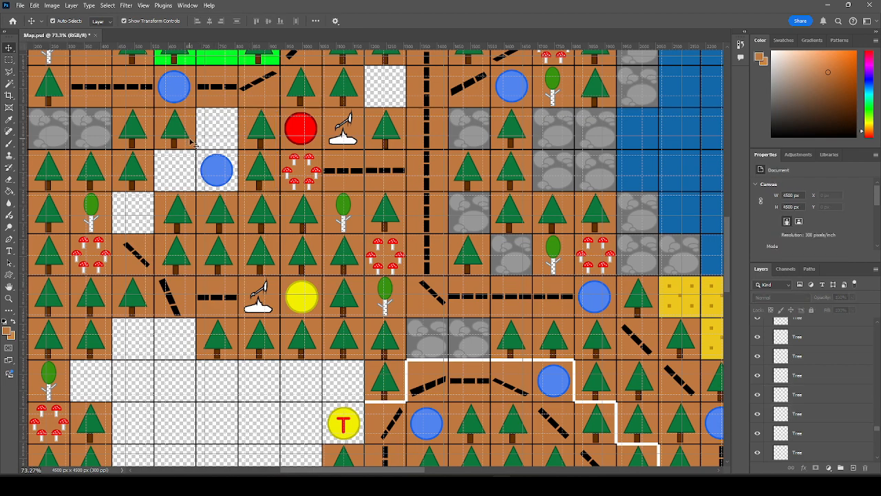
pyautogui.click(252, 126)
pyautogui.press('Up')
pyautogui.press('Up')
pyautogui.click(236, 113)
# Fill the new blue circle's cell, the empty cells above and left of it, and the cell right of the left birch brown; save the map.
pyautogui.scroll(-5, 403, 212)
pyautogui.scroll(4, 334, 281)
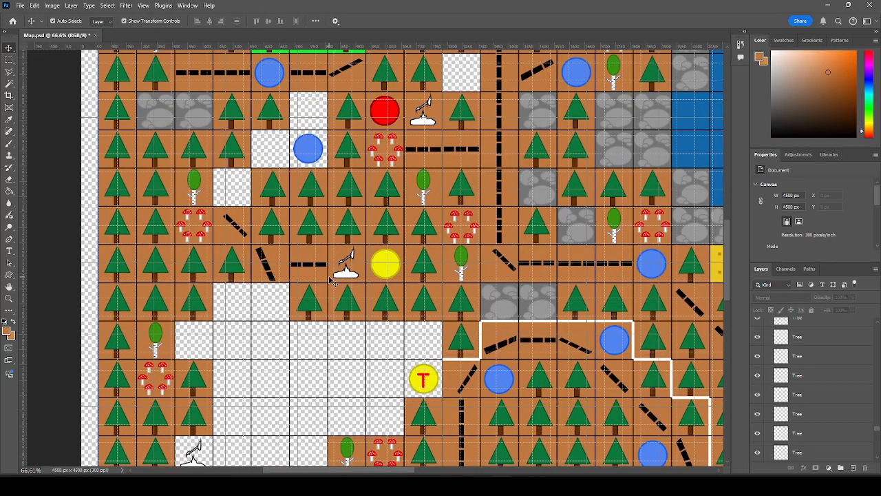
pyautogui.scroll(2, 323, 294)
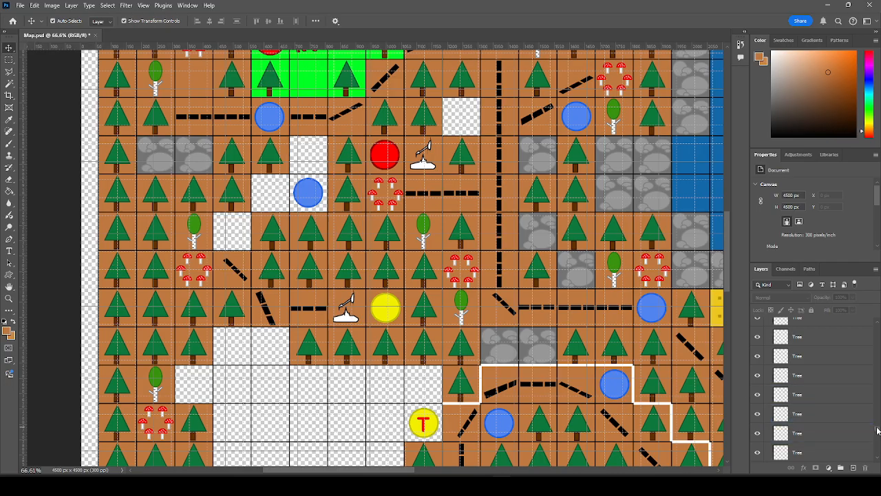
pyautogui.moveTo(877, 431); pyautogui.dragTo(875, 467)
pyautogui.click(808, 441)
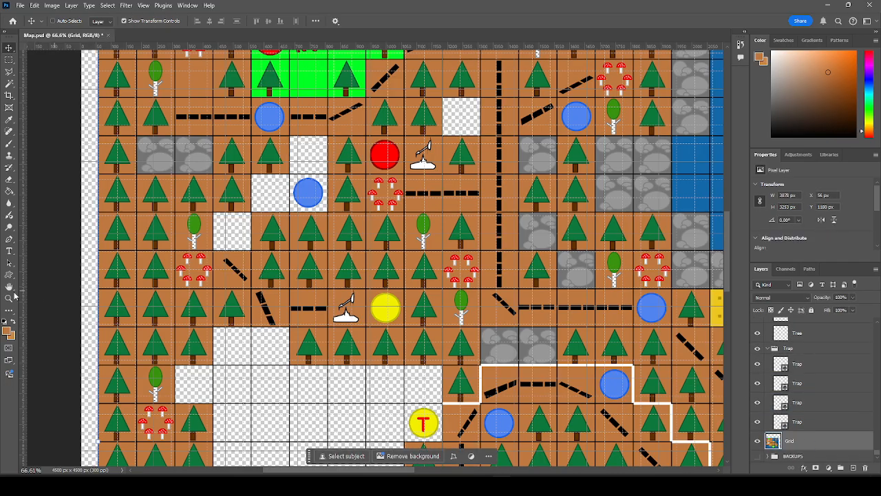
pyautogui.click(10, 190)
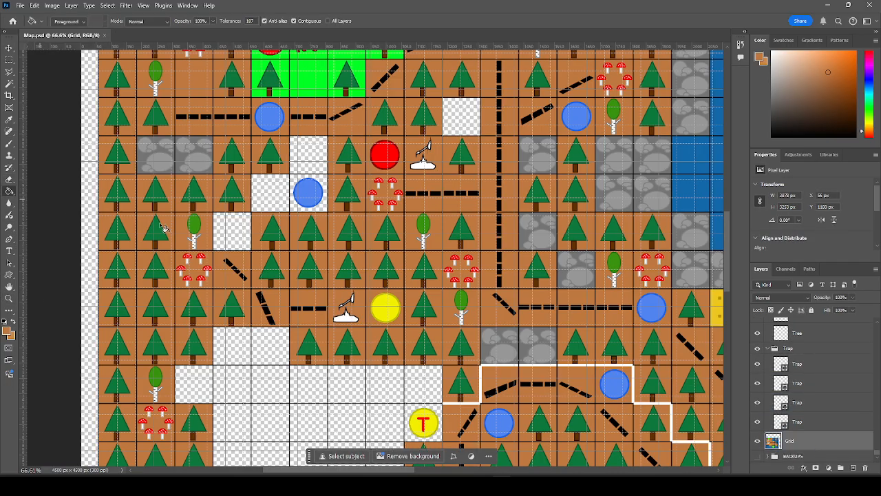
pyautogui.click(318, 204)
pyautogui.click(313, 161)
pyautogui.click(270, 200)
pyautogui.click(242, 232)
pyautogui.press('v')
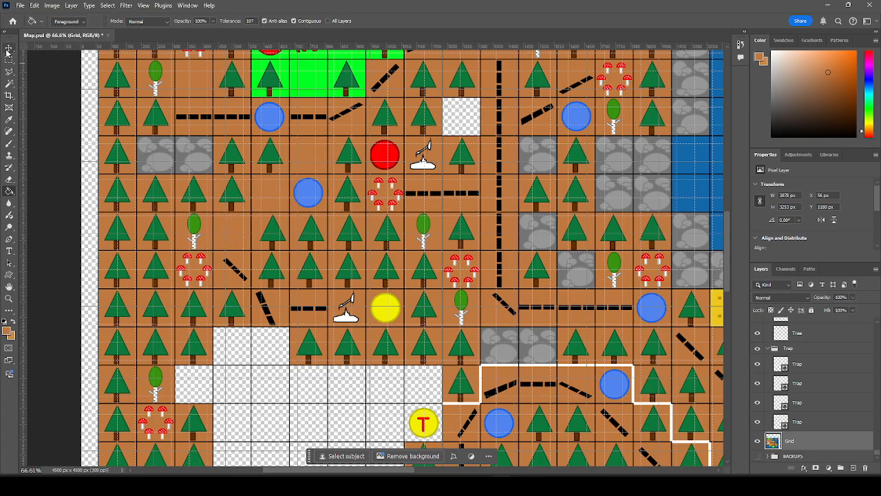
pyautogui.hotkey('ctrl', 's')
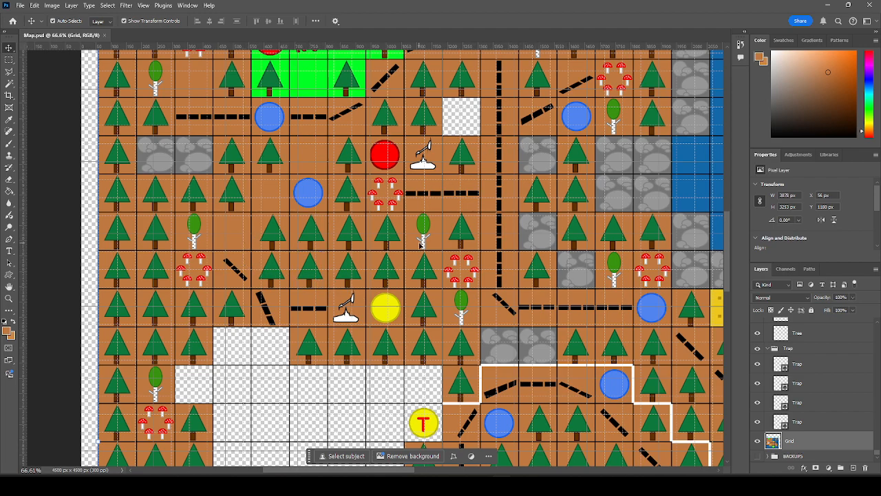
# Copy the diagonal path piece beside the green area into the brown cell directly left of the new blue circle.
pyautogui.scroll(1, 421, 242)
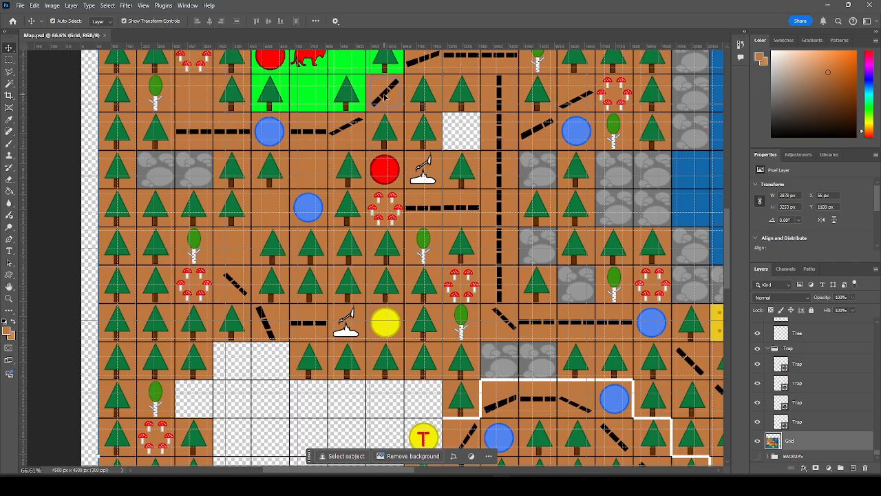
pyautogui.keyDown('ctrl'); pyautogui.click(385, 97); pyautogui.keyUp('ctrl')
pyautogui.hotkey('ctrl', 'v')
pyautogui.scroll(4, 367, 238)
pyautogui.moveTo(461, 309); pyautogui.dragTo(268, 237)
# Place another diagonal path copy in the cell above the blue circle, transformed to a steeper slant with a height of 112.95%.
pyautogui.hotkey('ctrl', 'v')
pyautogui.moveTo(375, 262); pyautogui.dragTo(337, 147)
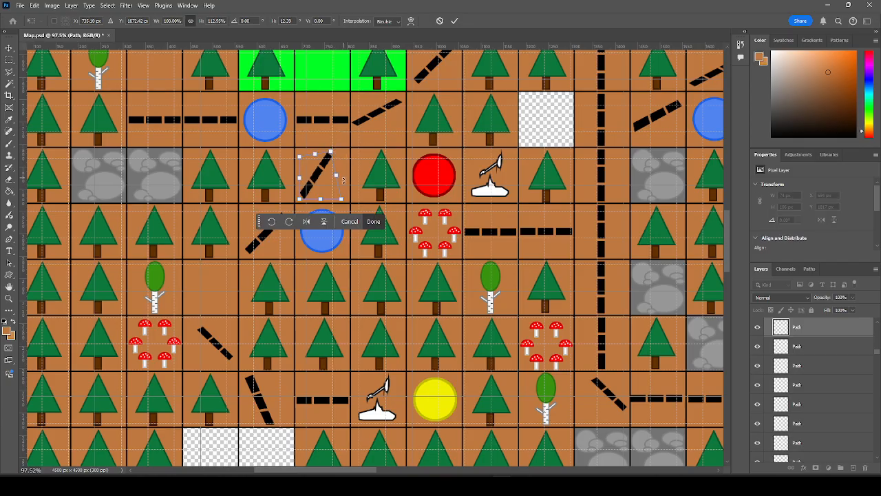
pyautogui.click(373, 220)
# Place a third diagonal path copy in the cell right of the left birch, transformed to a steeper slant with a height of 114.03%.
pyautogui.moveTo(316, 290); pyautogui.dragTo(200, 313)
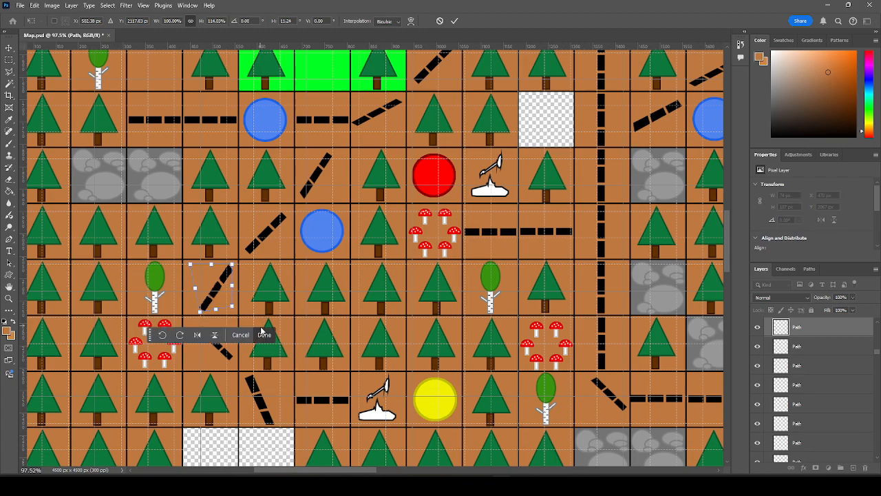
pyautogui.click(265, 334)
pyautogui.scroll(-2, 338, 235)
pyautogui.click(69, 243)
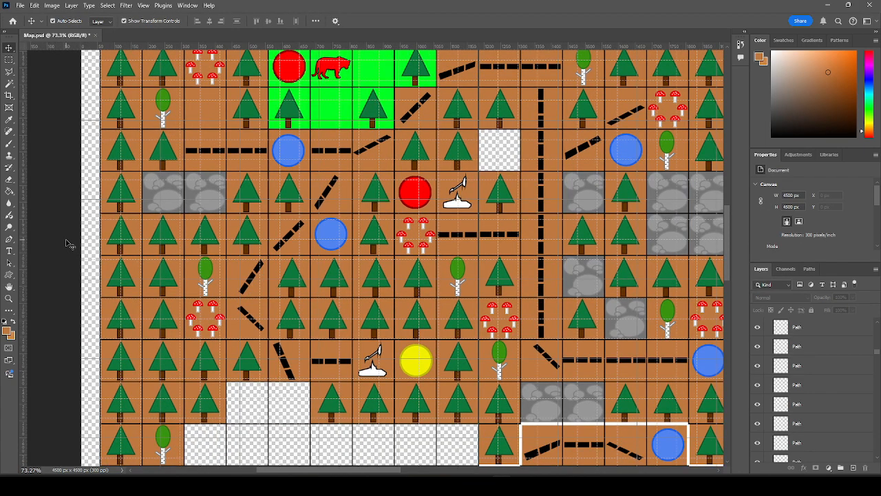
# Review the whole map, checking the forest paths and the cells still empty around the yellow T marker and the shovel icon.
pyautogui.scroll(-5, 69, 244)
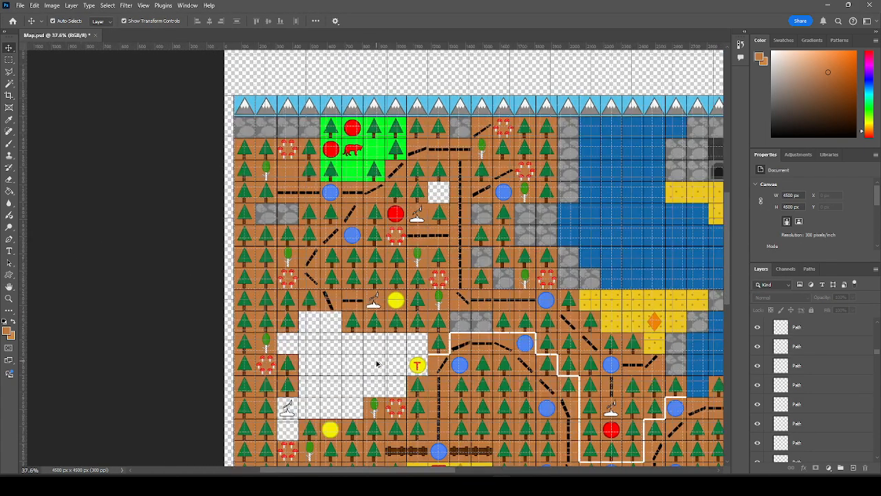
pyautogui.scroll(1, 376, 363)
pyautogui.scroll(1, 376, 364)
pyautogui.scroll(-2, 376, 364)
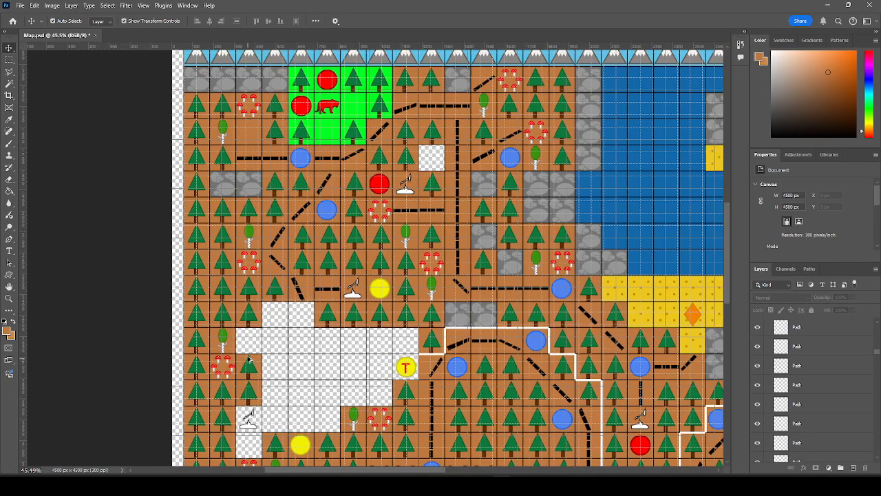
pyautogui.scroll(-1, 144, 232)
pyautogui.hscroll(2, 145, 233)
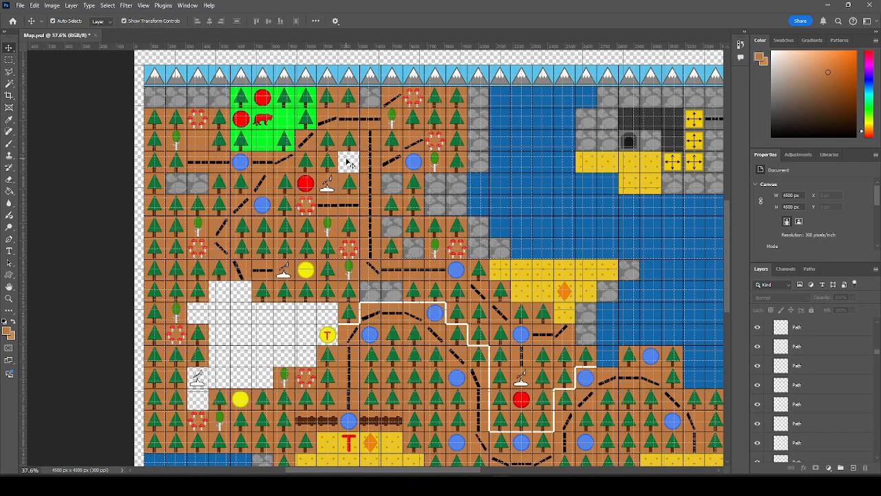
pyautogui.scroll(-2, 351, 163)
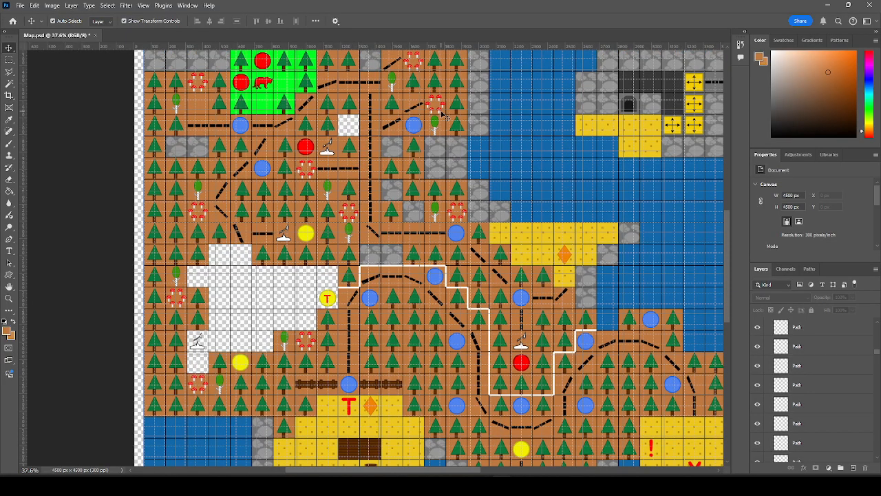
pyautogui.scroll(1, 358, 179)
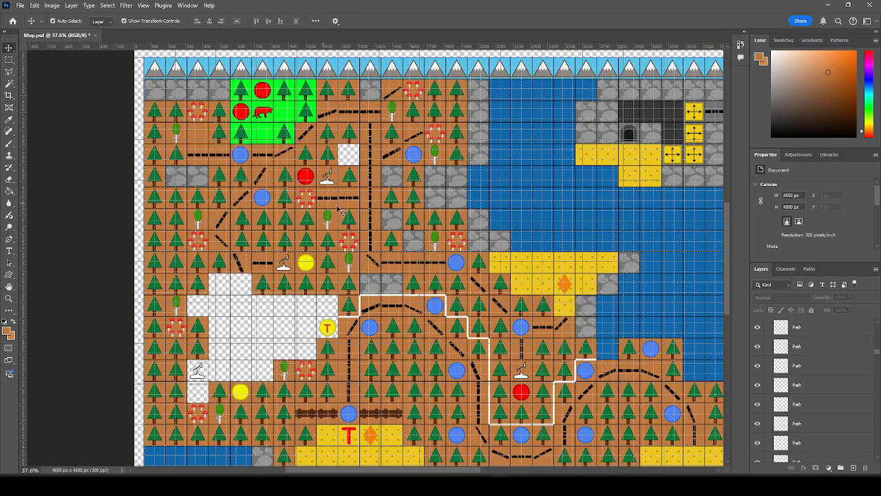
pyautogui.scroll(4, 339, 208)
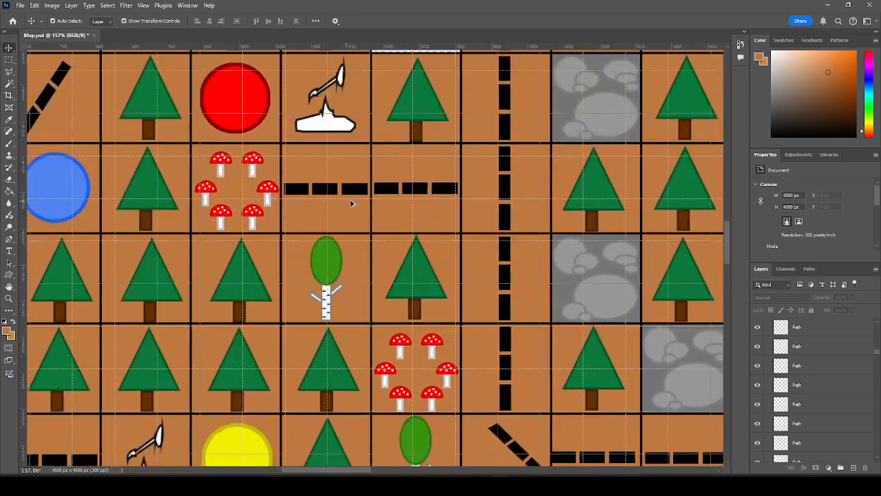
pyautogui.scroll(-4, 374, 205)
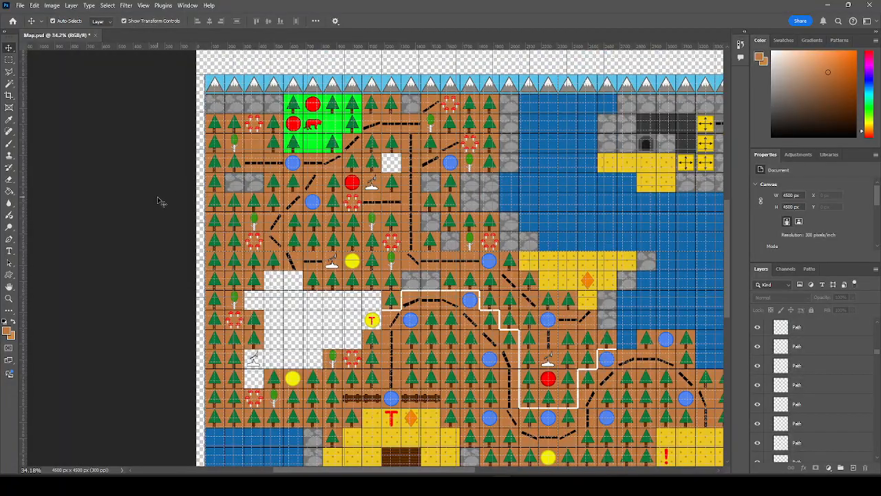
pyautogui.scroll(-1, 161, 199)
pyautogui.scroll(-3, 160, 199)
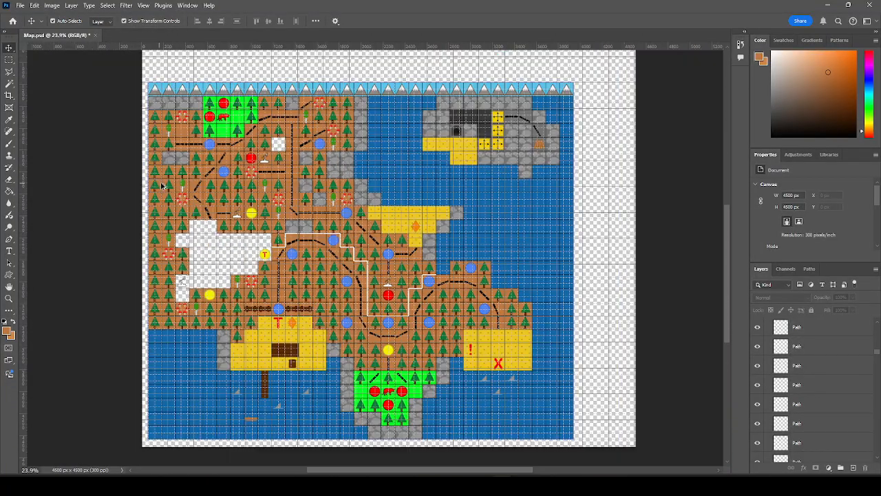
pyautogui.scroll(4, 168, 270)
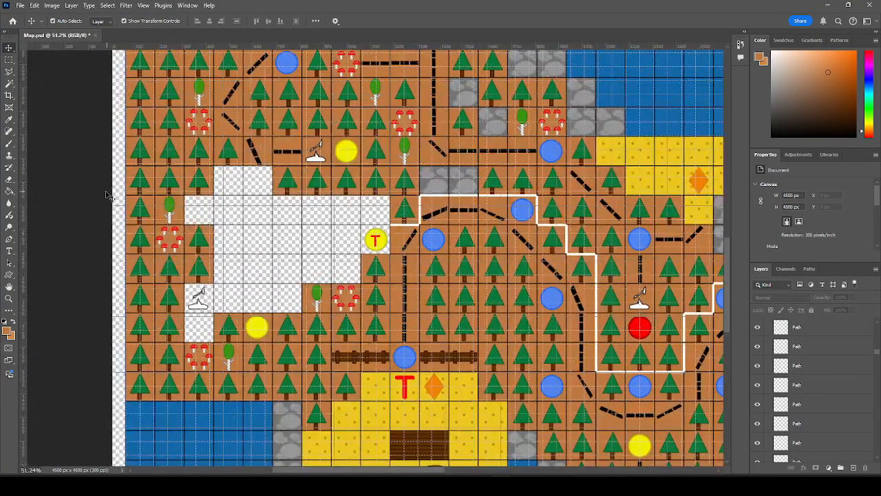
pyautogui.scroll(3, 261, 254)
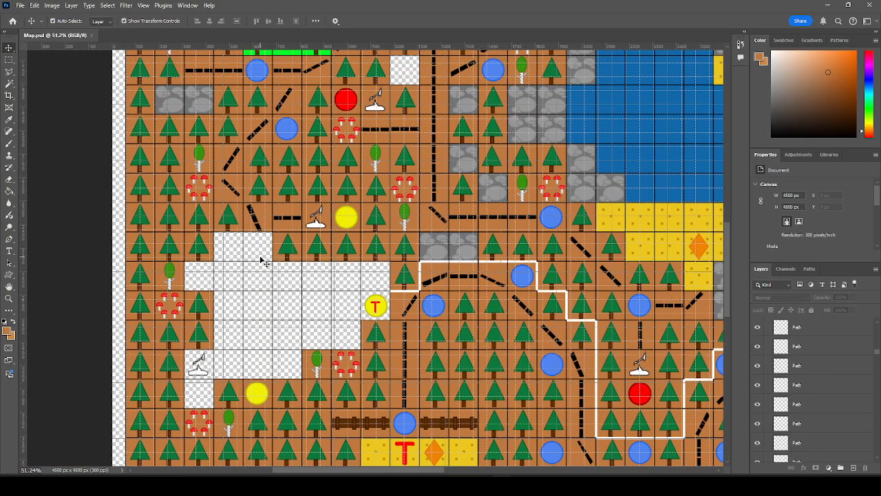
pyautogui.scroll(1, 261, 256)
pyautogui.scroll(-1, 263, 316)
pyautogui.scroll(-1, 285, 340)
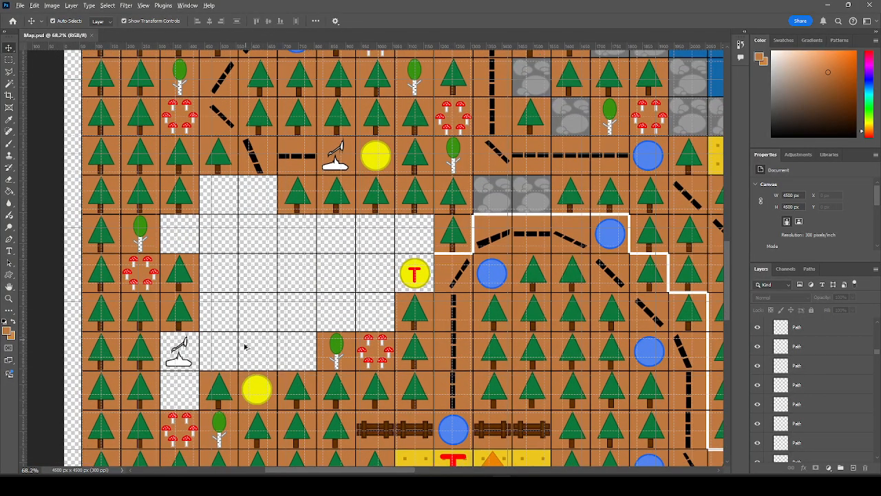
pyautogui.scroll(1, 246, 346)
pyautogui.scroll(-1, 250, 351)
pyautogui.scroll(1, 248, 348)
pyautogui.scroll(-1, 160, 332)
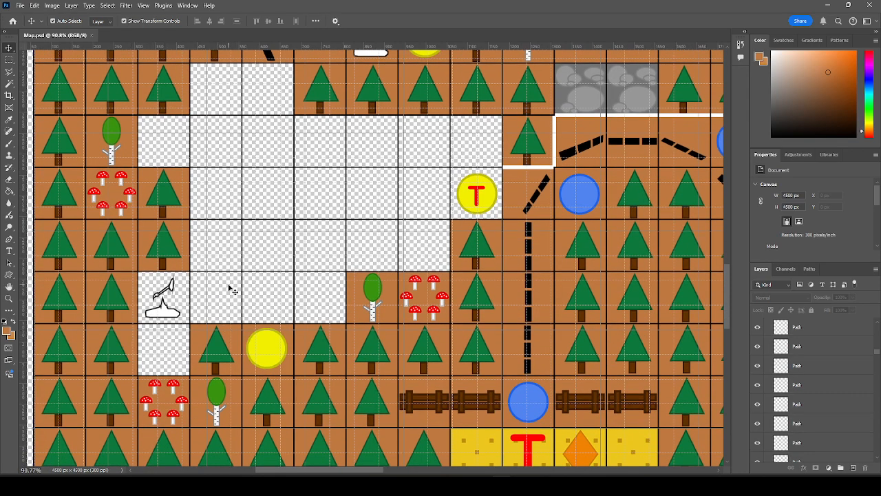
# Copy two adjacent trees right of the lower yellow circle into the two empty cells directly left of the birch one row above.
pyautogui.click(326, 352)
pyautogui.keyDown('shift'); pyautogui.click(372, 350); pyautogui.keyUp('shift')
pyautogui.hotkey('ctrl', 'c')
pyautogui.hotkey('ctrl', 'v')
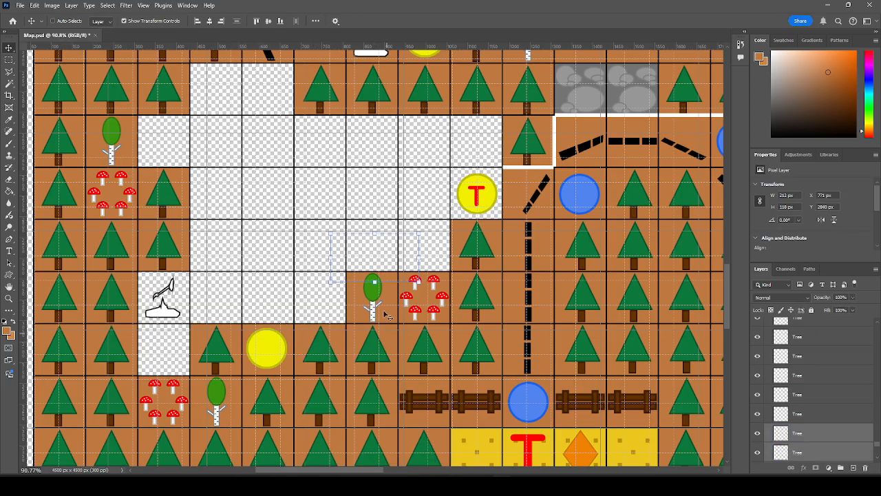
pyautogui.moveTo(335, 265); pyautogui.dragTo(268, 303)
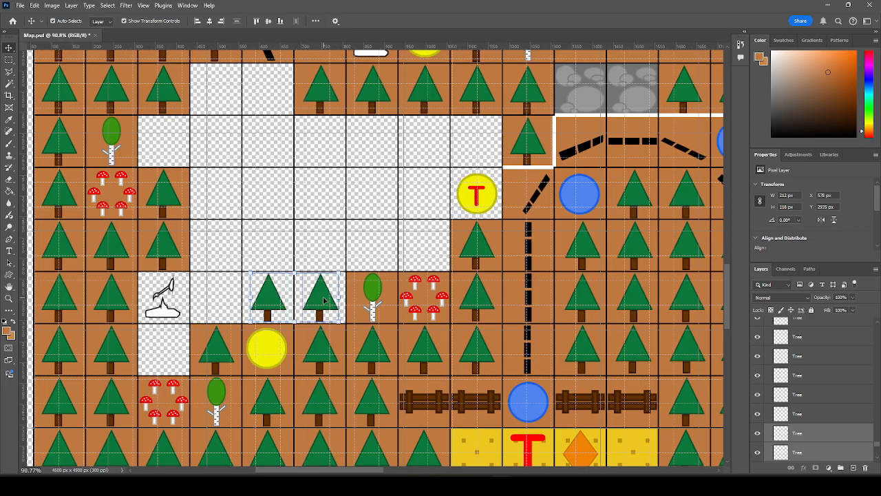
# Copy the two new trees into the row above, one cell right, and place a vertical path copy in the cell right of them.
pyautogui.moveTo(323, 300); pyautogui.dragTo(321, 252)
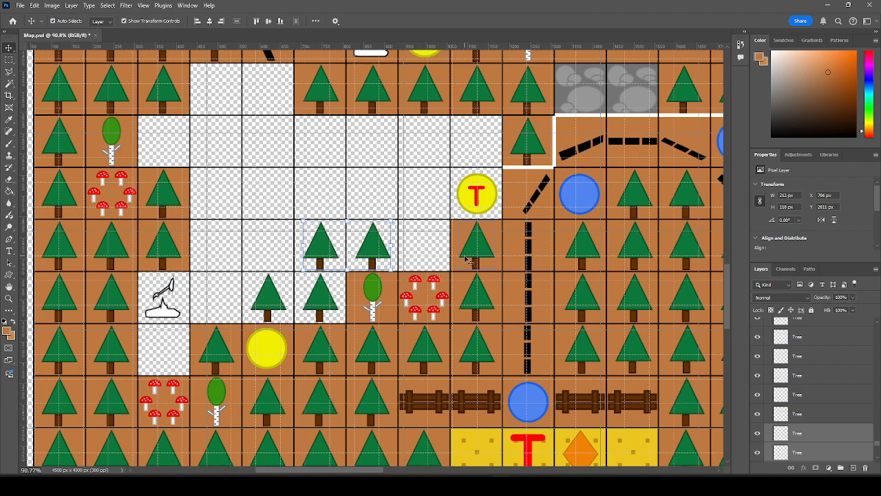
pyautogui.click(530, 246)
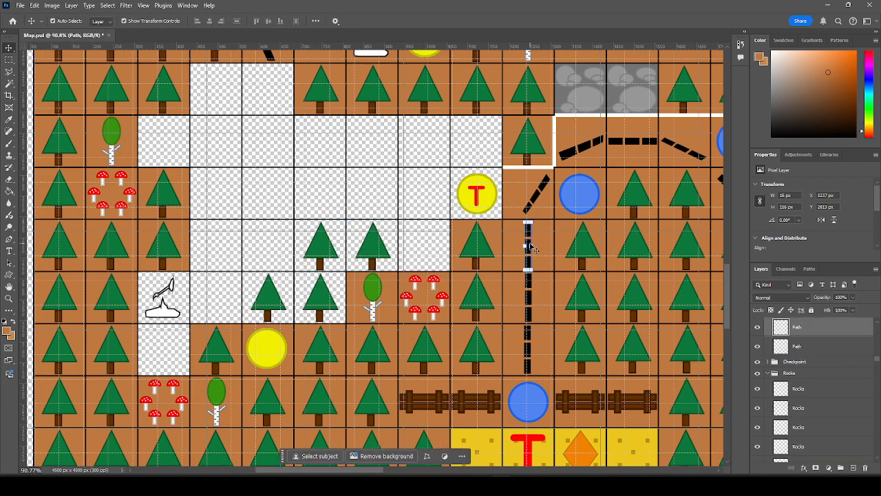
pyautogui.moveTo(530, 246); pyautogui.dragTo(423, 234)
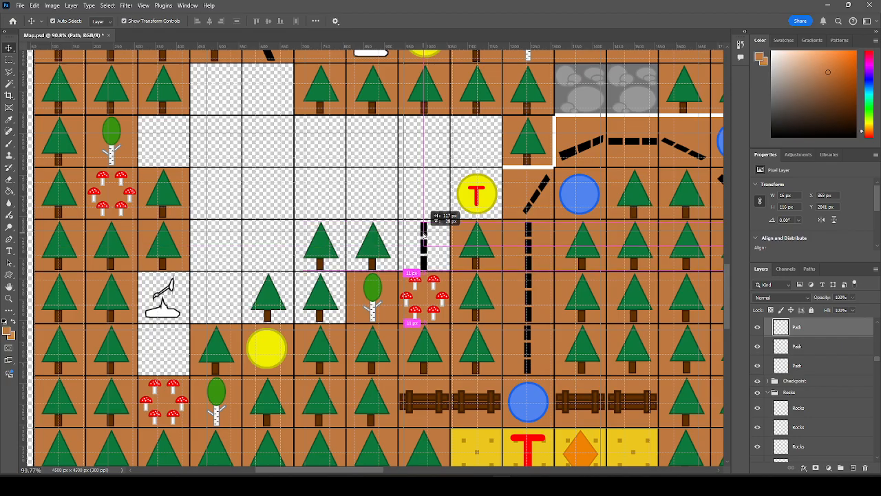
pyautogui.moveTo(424, 235); pyautogui.dragTo(423, 234)
pyautogui.click(435, 197)
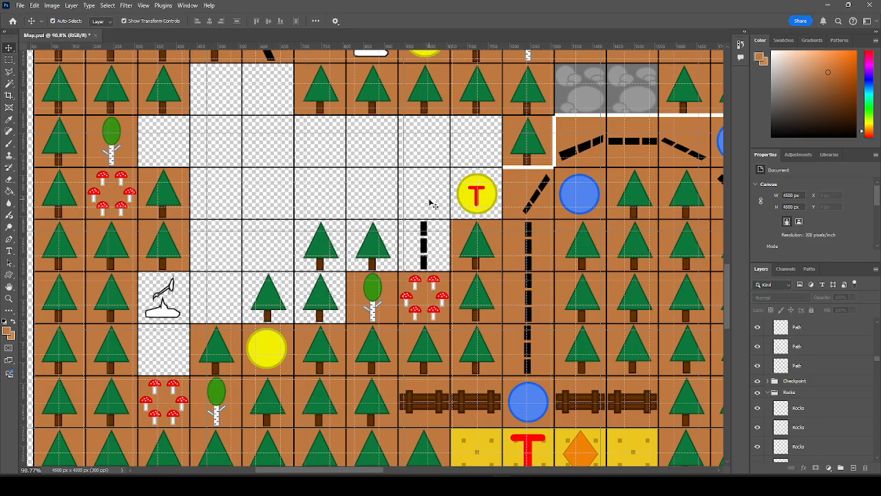
# Place copies of the horizontal path piece in the four empty cells directly left of the yellow T marker.
pyautogui.click(638, 142)
pyautogui.moveTo(638, 142); pyautogui.dragTo(408, 195)
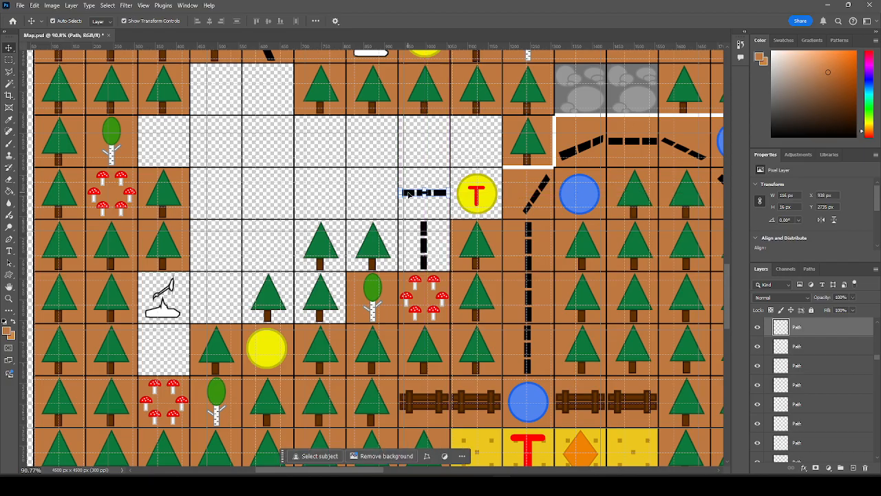
pyautogui.moveTo(411, 198); pyautogui.dragTo(393, 192)
pyautogui.scroll(2, 236, 219)
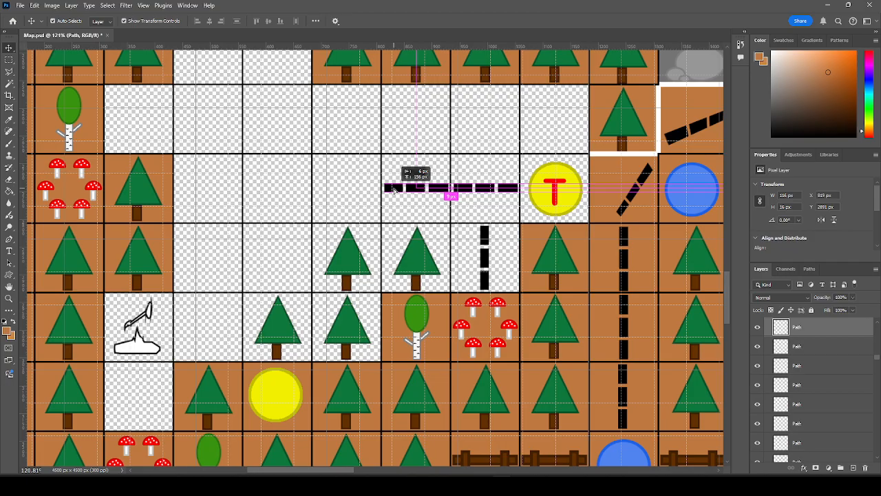
pyautogui.moveTo(394, 191); pyautogui.dragTo(394, 192)
pyautogui.hotkey('ctrl', 'v')
pyautogui.moveTo(397, 257); pyautogui.dragTo(367, 189)
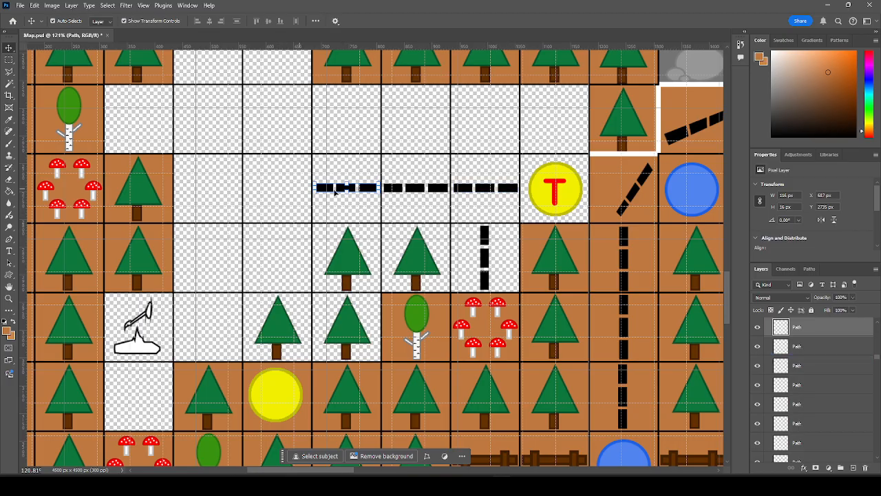
pyautogui.moveTo(328, 192); pyautogui.dragTo(272, 189)
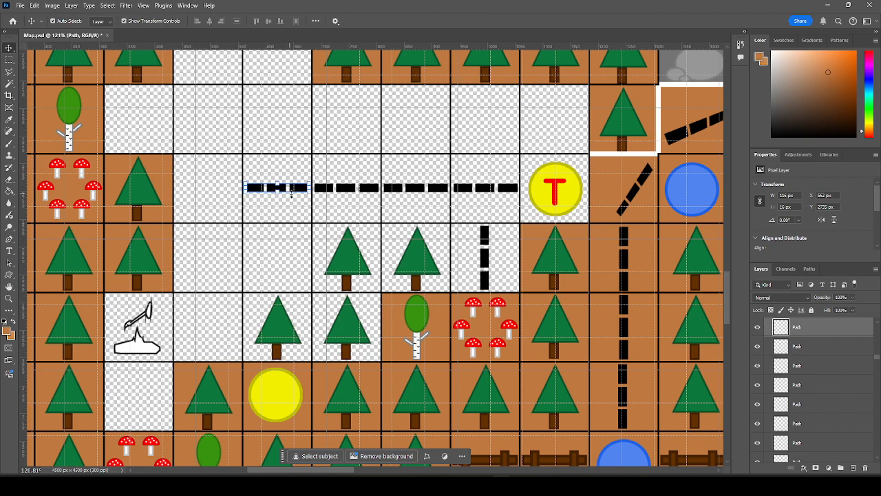
# Stack three vertical path copies in the column left of the horizontal path, ending in the cell right of the shovel icon.
pyautogui.click(621, 335)
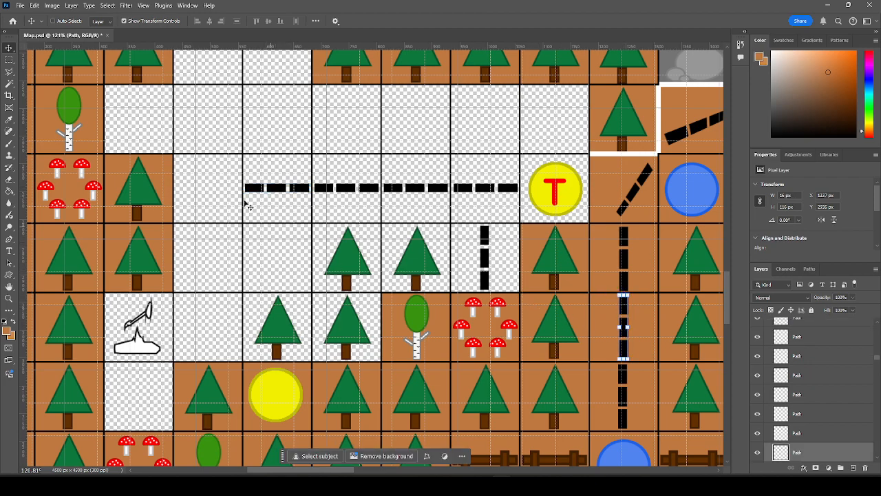
pyautogui.hotkey('ctrl', 'v')
pyautogui.moveTo(375, 238); pyautogui.dragTo(209, 170)
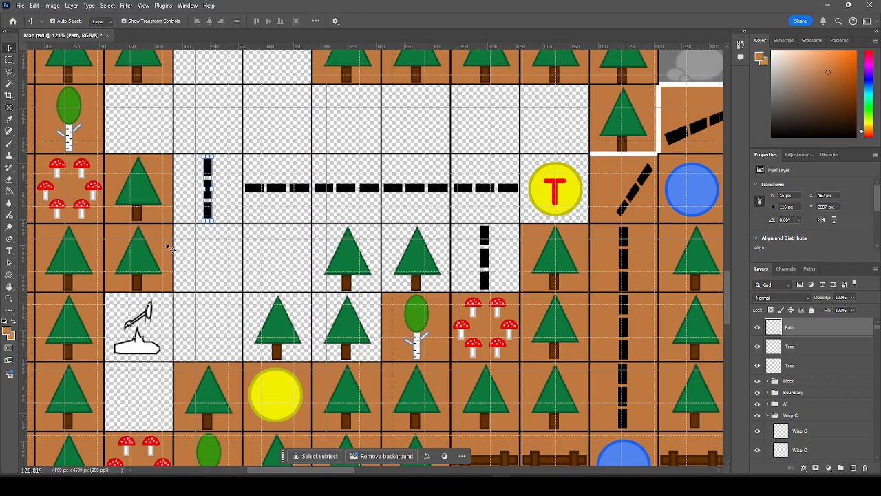
pyautogui.scroll(2, 55, 205)
pyautogui.hotkey('ctrl', 'v')
pyautogui.moveTo(376, 245); pyautogui.dragTo(262, 254)
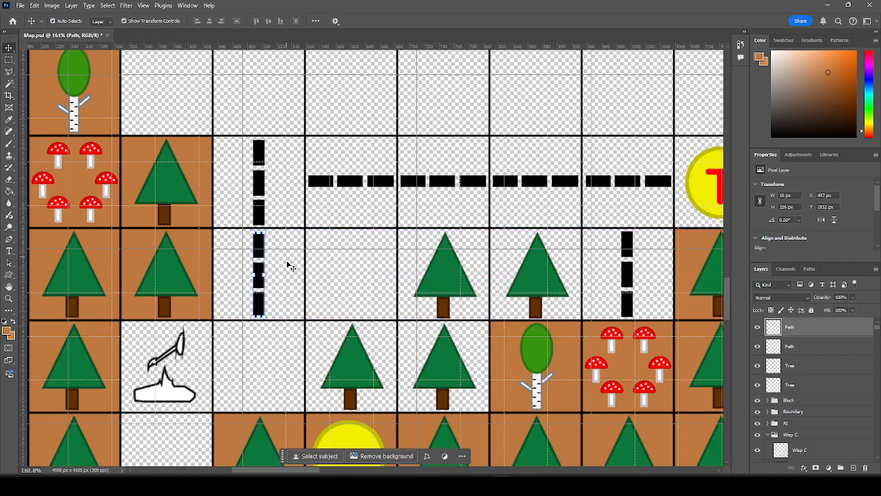
pyautogui.scroll(-3, 292, 293)
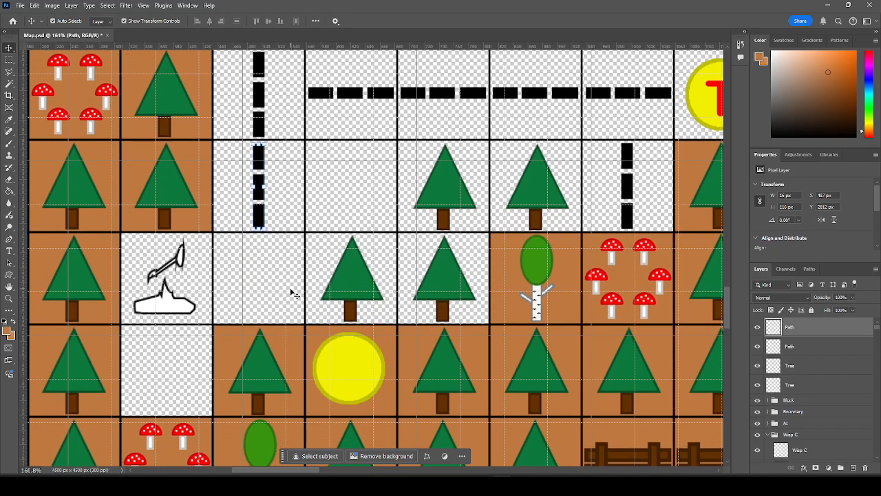
pyautogui.scroll(-1, 292, 293)
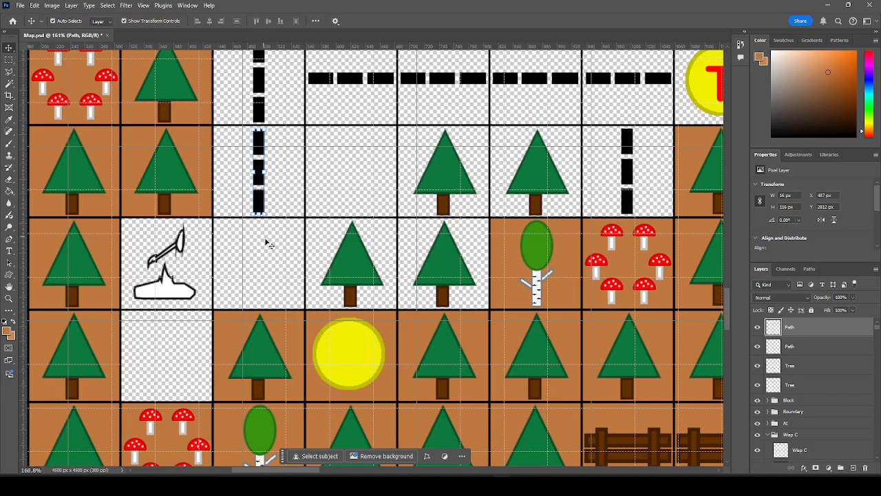
pyautogui.hotkey('ctrl', 'v')
pyautogui.moveTo(377, 234); pyautogui.dragTo(261, 236)
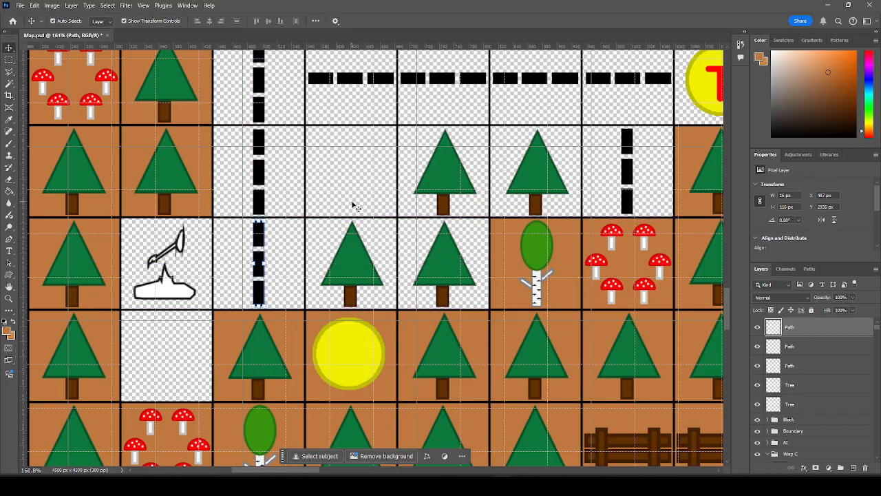
pyautogui.scroll(-5, 355, 204)
pyautogui.click(355, 190)
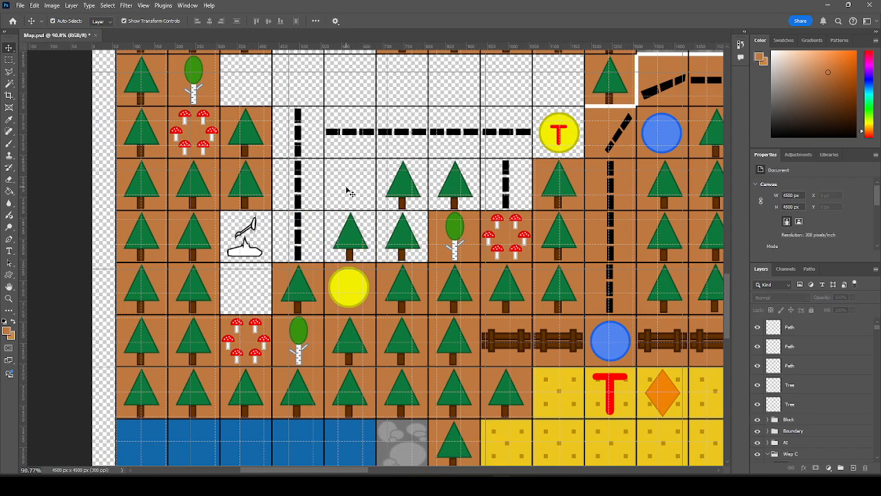
# Transform the lowest vertical path piece beside the shovel icon into a slant of about 26° running down toward the left.
pyautogui.click(303, 252)
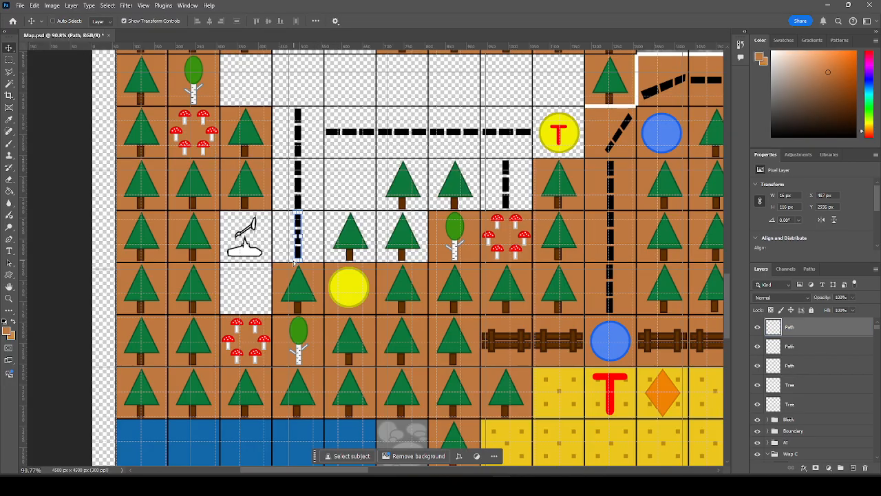
pyautogui.scroll(5, 294, 264)
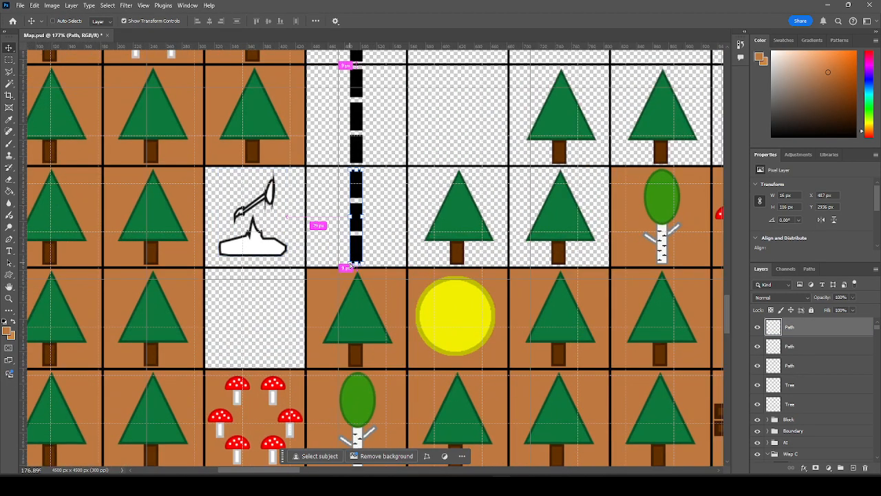
pyautogui.moveTo(351, 264); pyautogui.dragTo(326, 261)
pyautogui.moveTo(363, 172); pyautogui.dragTo(355, 169)
pyautogui.moveTo(355, 169); pyautogui.dragTo(358, 173)
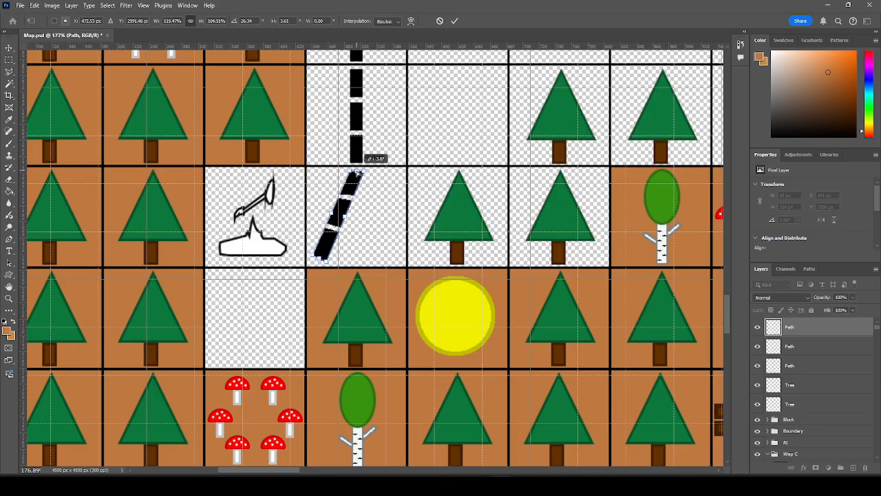
pyautogui.click(388, 285)
pyautogui.scroll(-5, 300, 224)
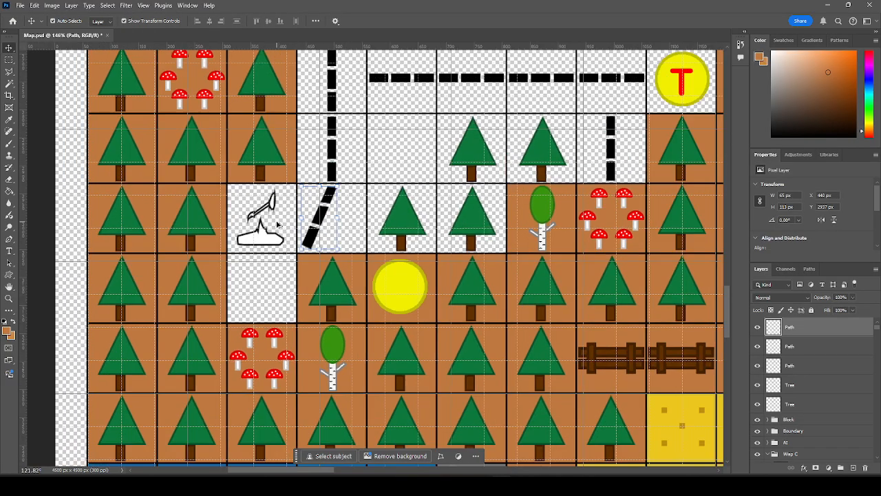
pyautogui.scroll(-2, 300, 223)
pyautogui.click(142, 200)
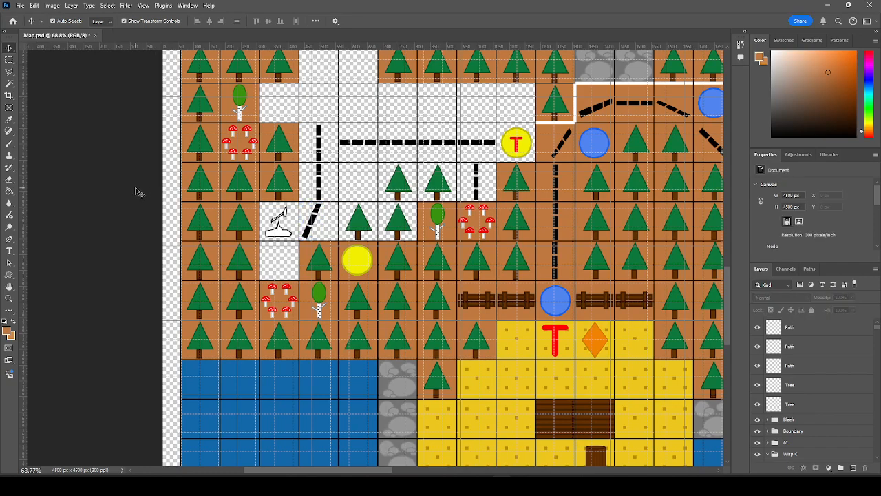
# Copy the blue circle between the fences into the empty cell left of the two upper trees below the horizontal path.
pyautogui.scroll(1, 141, 199)
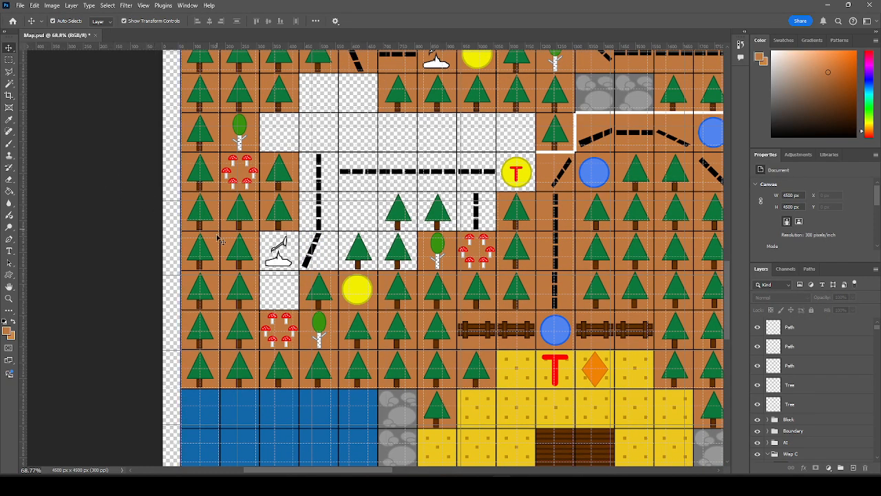
pyautogui.click(554, 330)
pyautogui.moveTo(554, 329); pyautogui.dragTo(351, 208)
pyautogui.click(74, 179)
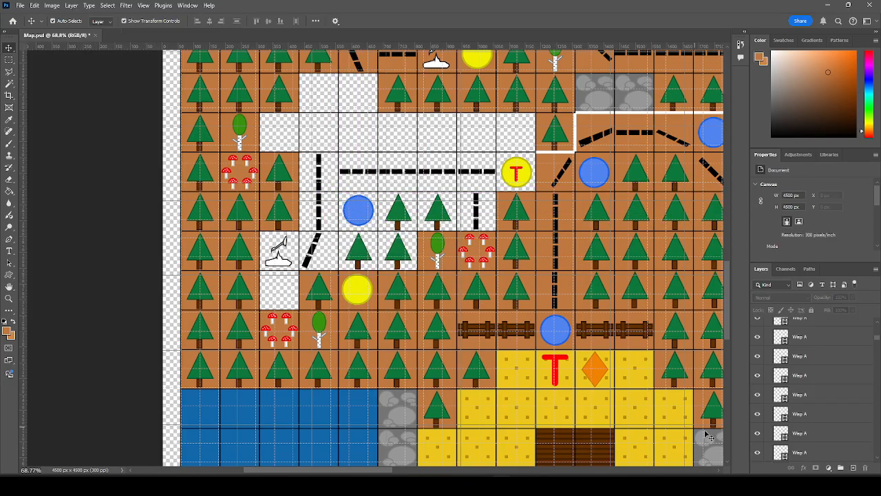
# Save the map, then fill the shovel cell, the empty cell below it and the two lower path cells beside it with brown on the Grid layer.
pyautogui.scroll(-3, 819, 411)
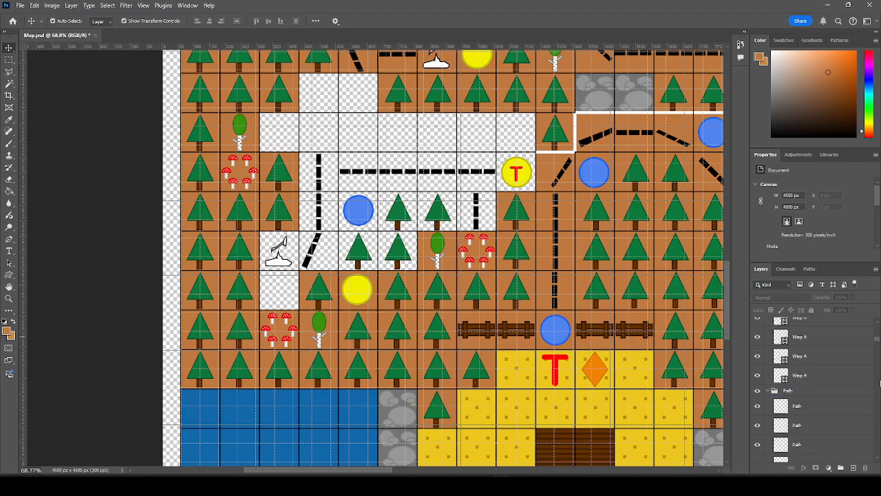
pyautogui.scroll(-5, 872, 415)
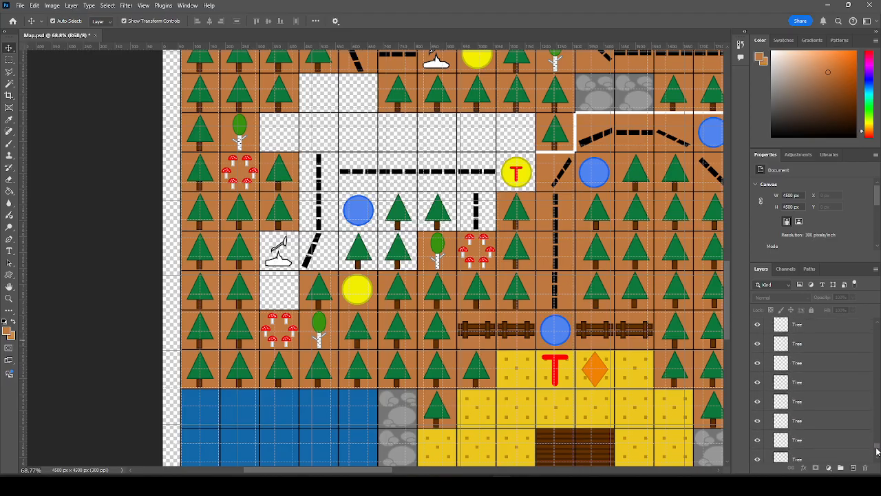
pyautogui.click(853, 442)
pyautogui.hotkey('ctrl', 's')
pyautogui.click(9, 190)
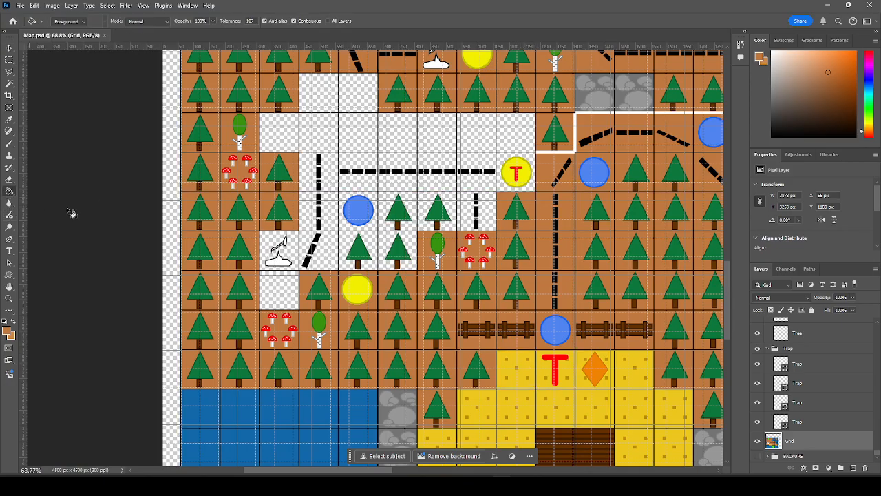
pyautogui.click(295, 260)
pyautogui.click(290, 294)
pyautogui.click(322, 258)
pyautogui.click(333, 219)
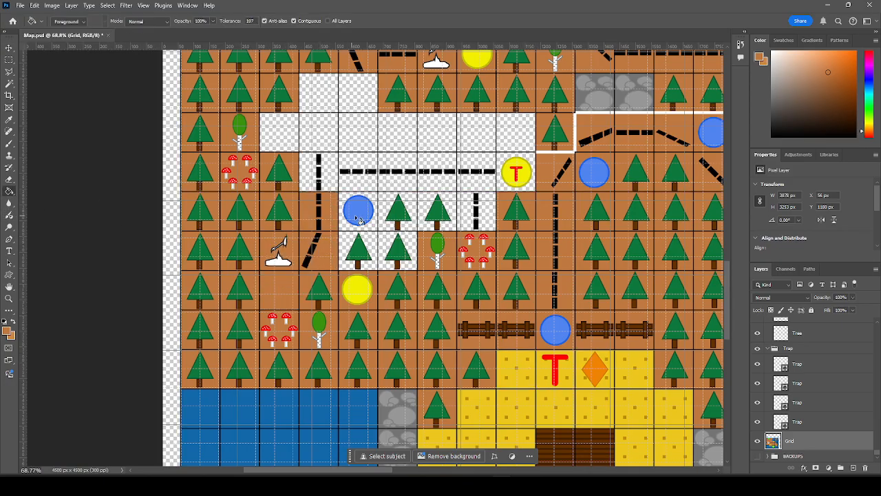
# Fill the cells behind the new blue circle, the four new trees and the short vertical path with the brown forest colour.
pyautogui.click(358, 219)
pyautogui.click(362, 252)
pyautogui.click(397, 224)
pyautogui.click(402, 255)
pyautogui.click(429, 222)
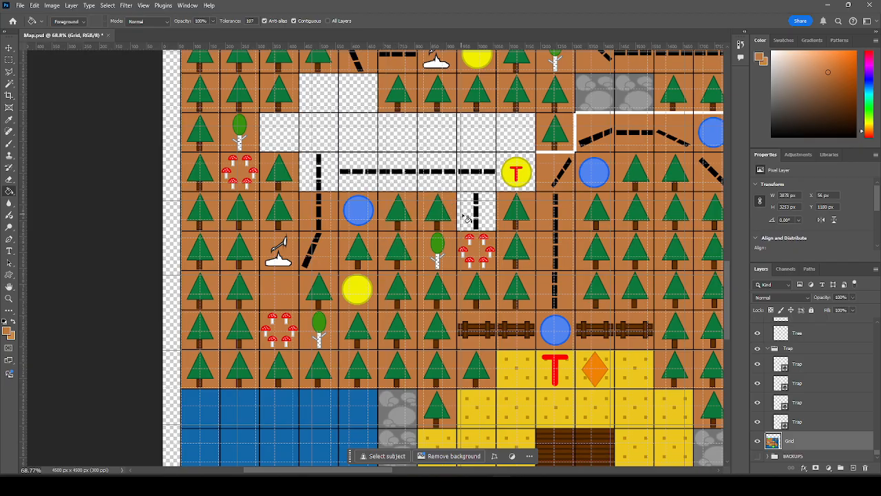
pyautogui.click(467, 219)
# Fill the yellow T marker's cell, the four horizontal path cells and the top vertical path cell with brown.
pyautogui.click(487, 182)
pyautogui.click(507, 182)
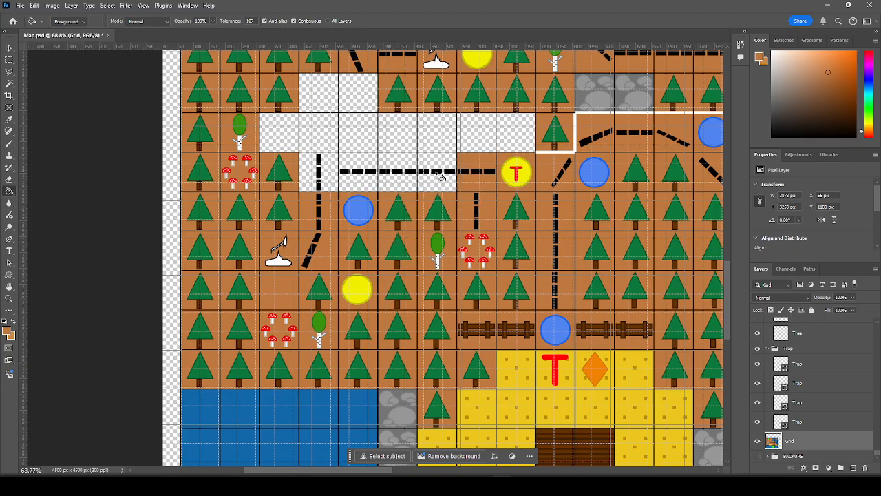
pyautogui.click(441, 177)
pyautogui.click(396, 179)
pyautogui.click(363, 178)
pyautogui.click(328, 177)
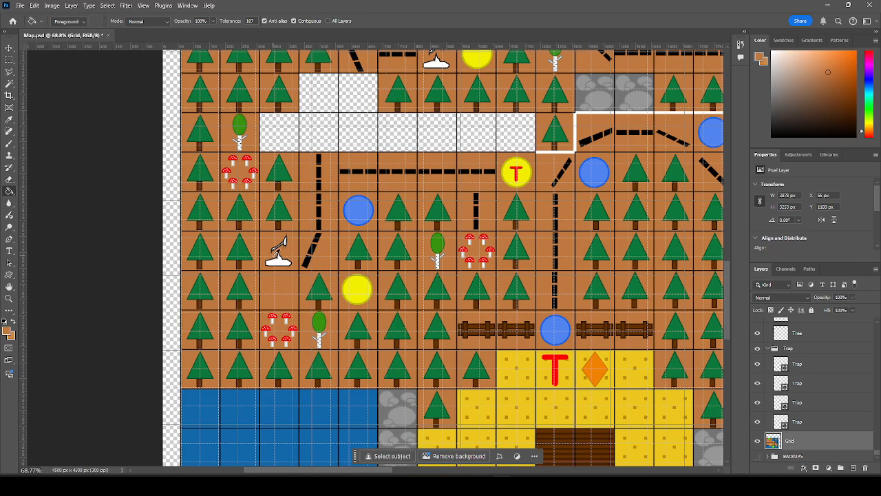
# Copy the blue circle below the horizontal path into the left one of the two empty cells above the long empty row.
pyautogui.scroll(-3, 276, 260)
pyautogui.scroll(-3, 283, 284)
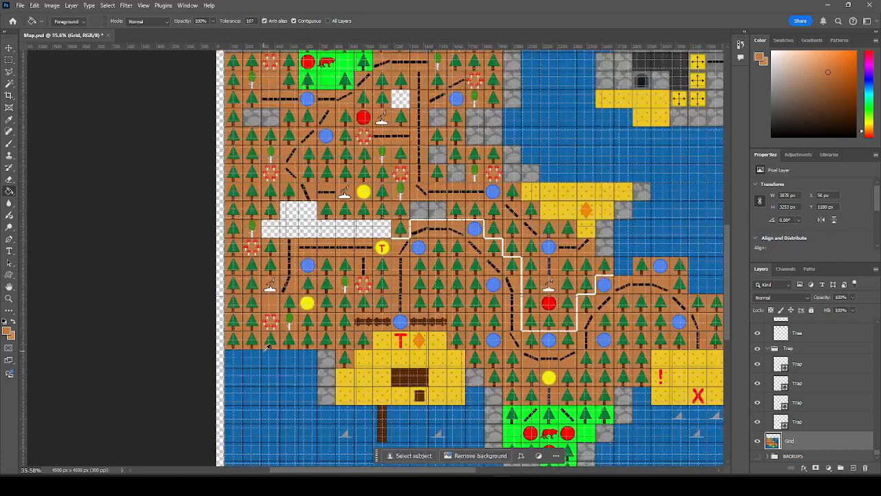
pyautogui.scroll(5, 310, 263)
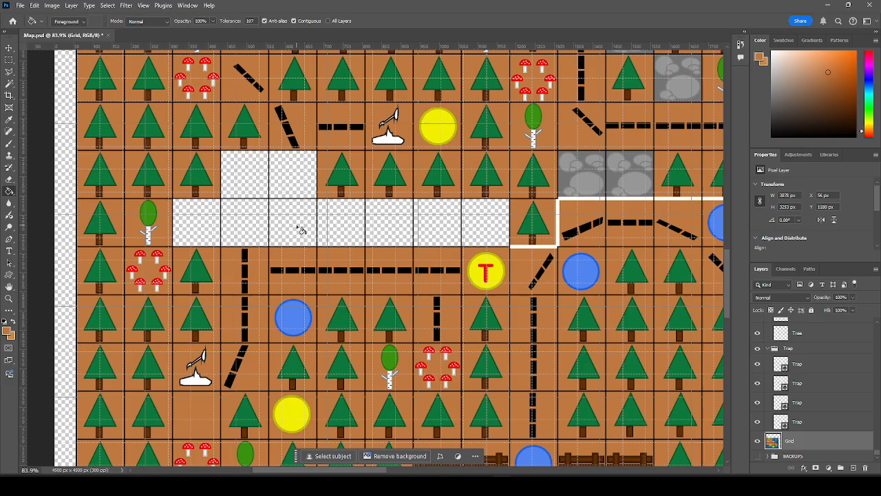
pyautogui.click(8, 48)
pyautogui.click(292, 317)
pyautogui.moveTo(292, 318); pyautogui.dragTo(248, 173)
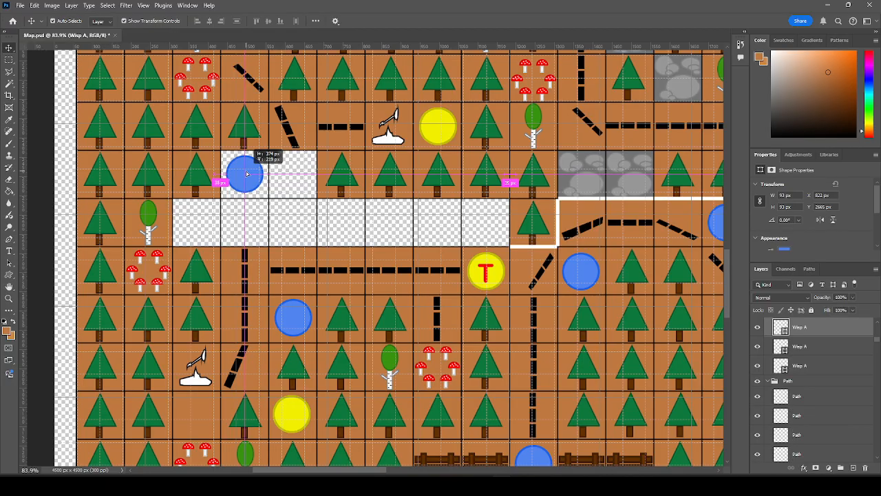
pyautogui.moveTo(247, 173); pyautogui.dragTo(248, 174)
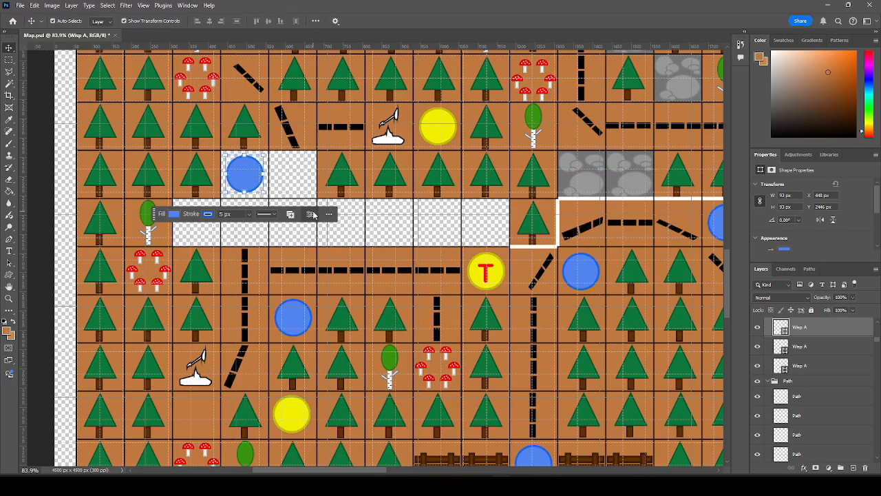
# Copy a horizontal path piece from the row below into the first empty cell of the long empty row.
pyautogui.click(246, 274)
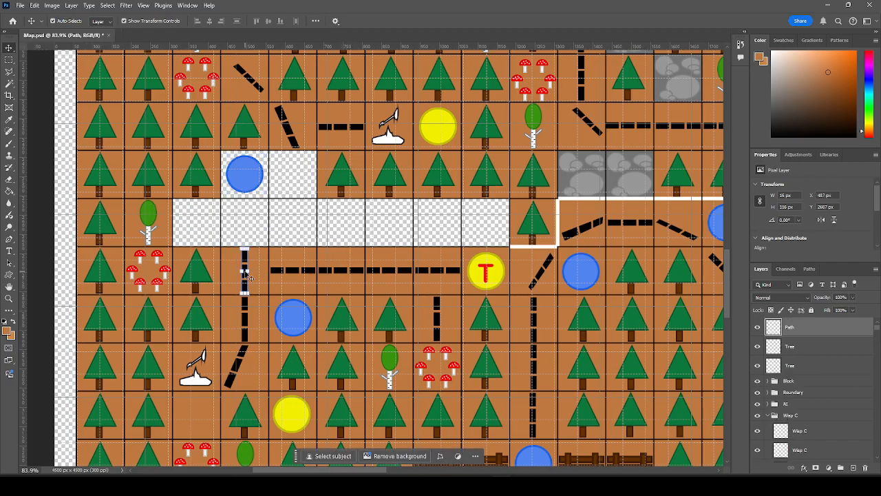
pyautogui.click(298, 272)
pyautogui.hotkey('ctrl', 'c')
pyautogui.hotkey('ctrl', 'v')
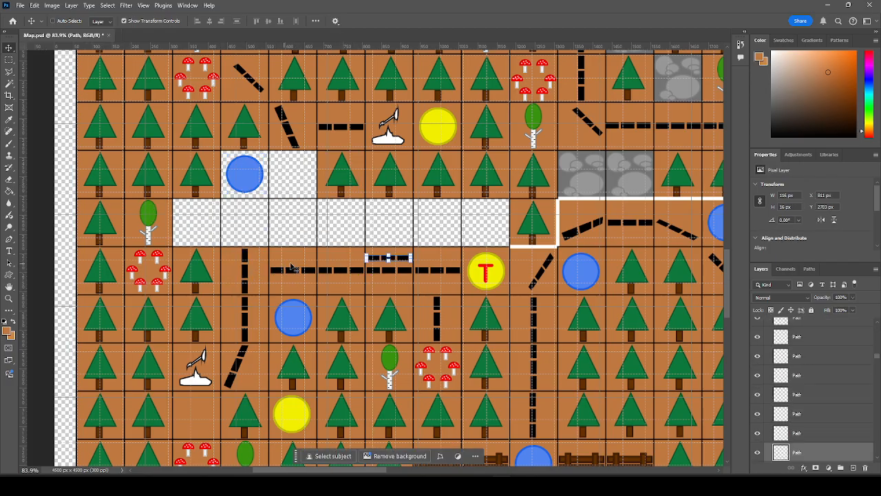
pyautogui.moveTo(377, 260); pyautogui.dragTo(185, 222)
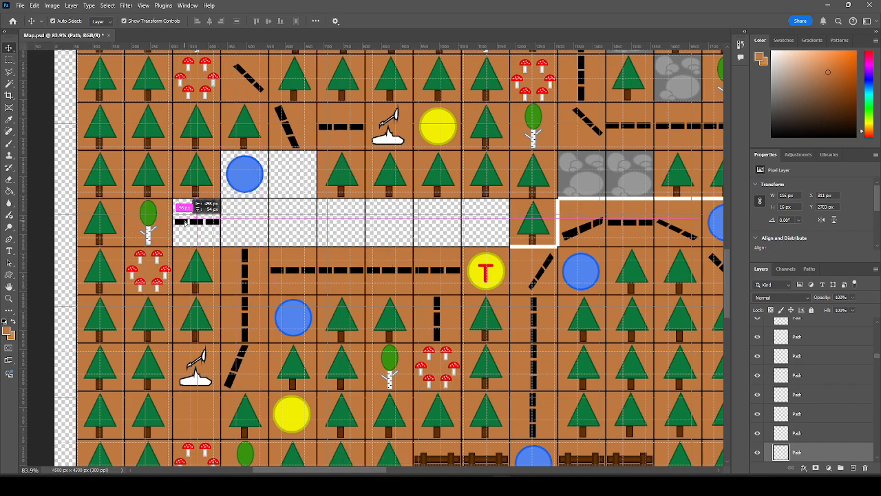
pyautogui.moveTo(185, 222); pyautogui.dragTo(185, 222)
# Copy the vertical path piece into the long row's second empty cell and skew it so it slants up to the right.
pyautogui.click(252, 231)
pyautogui.click(249, 256)
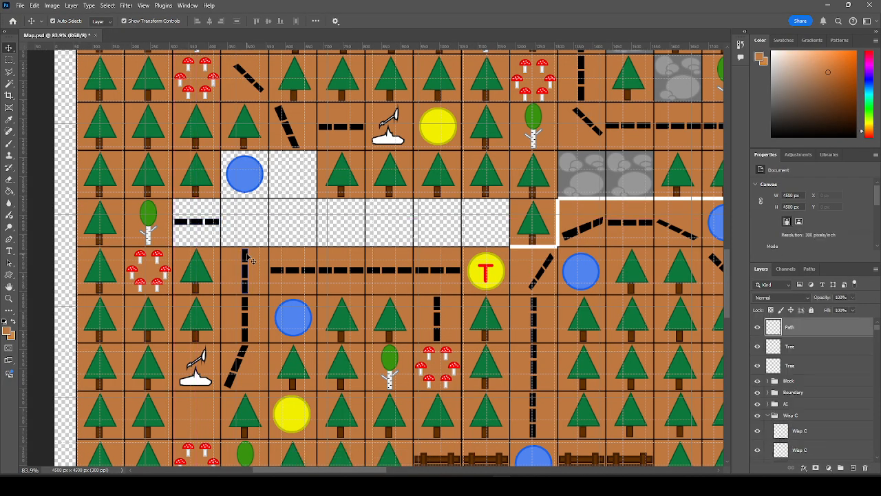
pyautogui.hotkey('ctrl', 'c')
pyautogui.moveTo(243, 255); pyautogui.dragTo(291, 217)
pyautogui.scroll(7, 232, 186)
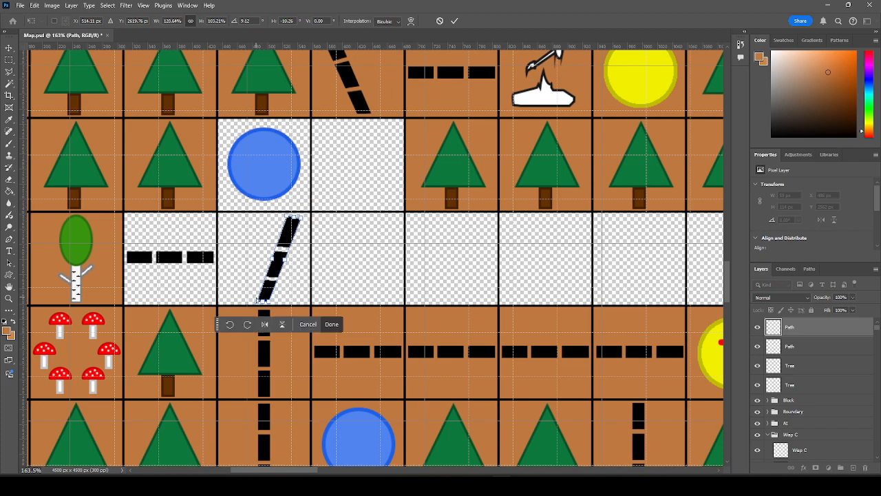
pyautogui.moveTo(257, 302); pyautogui.dragTo(269, 296)
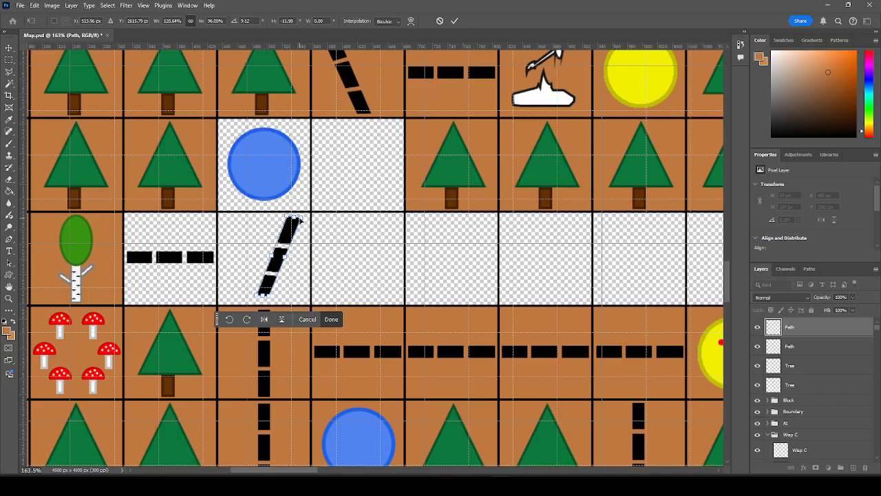
pyautogui.moveTo(300, 220)
pyautogui.mouseDown()
pyautogui.moveTo(290, 217)
pyautogui.moveTo(300, 220)
pyautogui.mouseUp()
pyautogui.click(331, 321)
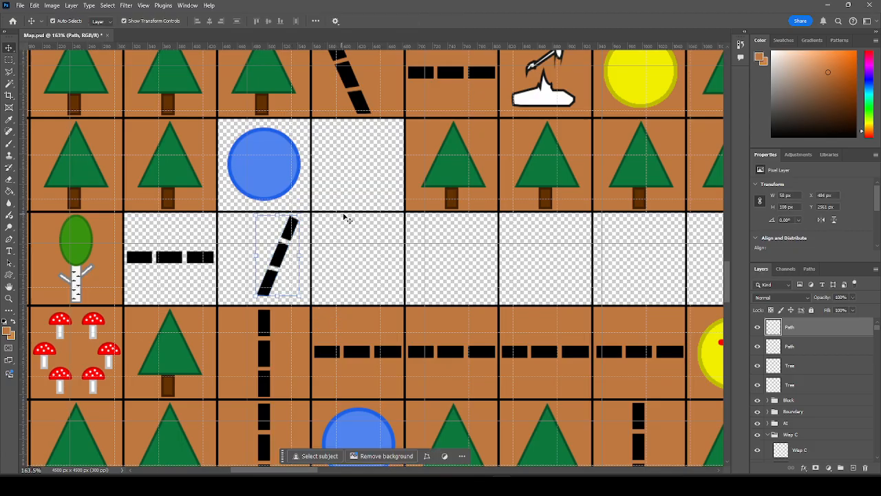
# Duplicate the slanted path piece into the empty cell beside the blue circle and distort it into a wider slant reaching the cell's edges.
pyautogui.keyDown('alt'); pyautogui.moveTo(281, 250); pyautogui.dragTo(354, 142); pyautogui.keyUp('alt')
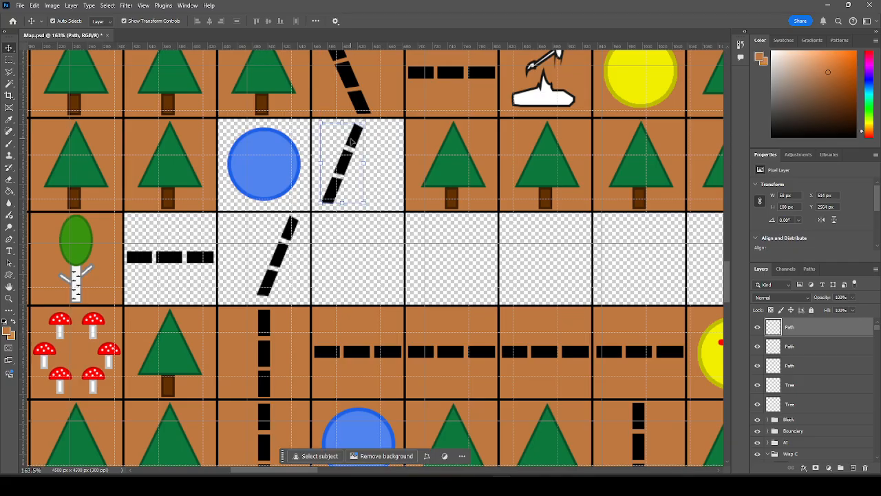
pyautogui.hotkey('ctrl', 't')
pyautogui.moveTo(324, 202); pyautogui.dragTo(346, 216)
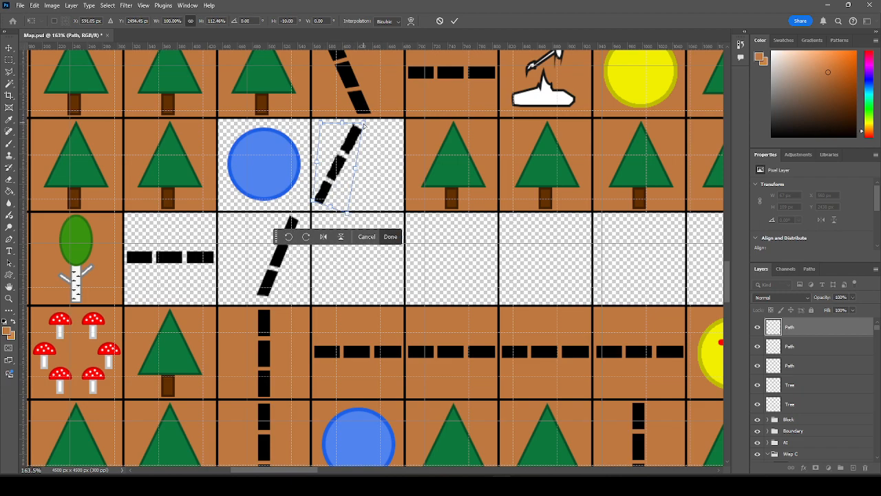
pyautogui.moveTo(362, 127); pyautogui.dragTo(321, 126)
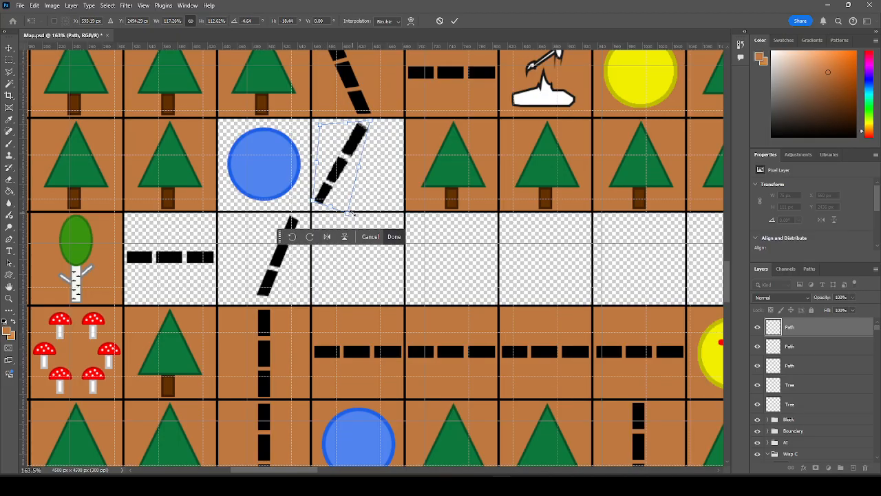
pyautogui.click(394, 236)
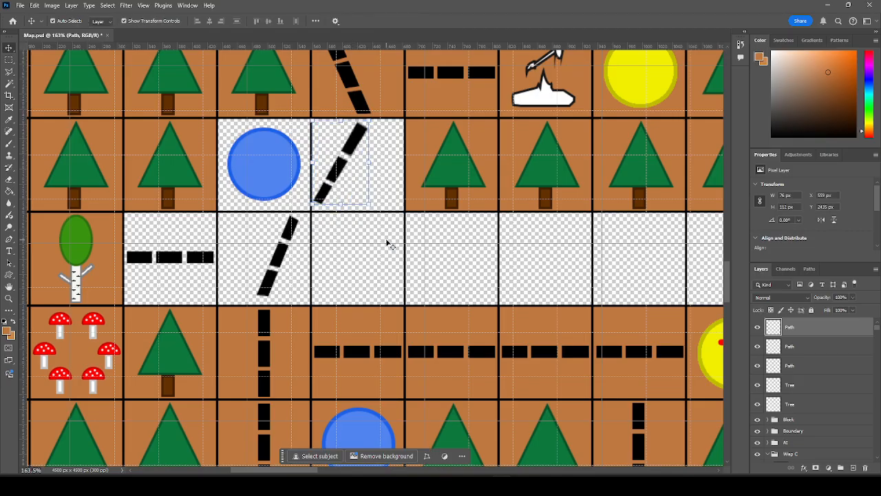
pyautogui.press('Right')
pyautogui.press('Right')
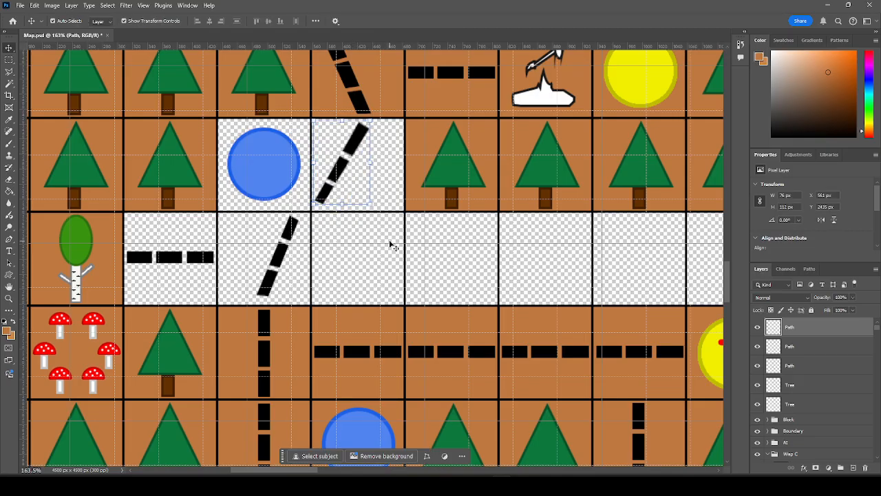
# Copy the five trees beside the slanted path into the five remaining empty cells of the row below.
pyautogui.scroll(-5, 389, 245)
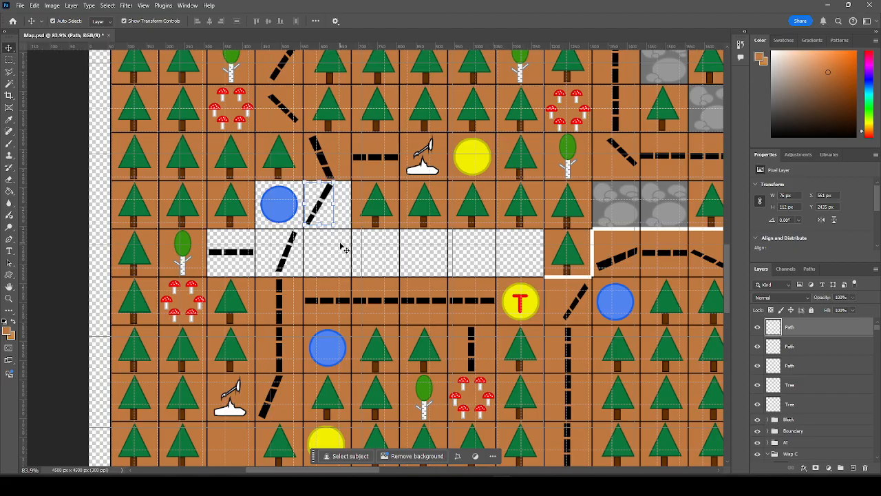
pyautogui.click(375, 209)
pyautogui.keyDown('shift'); pyautogui.click(423, 208); pyautogui.keyUp('shift')
pyautogui.keyDown('shift'); pyautogui.click(474, 210); pyautogui.keyUp('shift')
pyautogui.keyDown('shift'); pyautogui.click(523, 210); pyautogui.keyUp('shift')
pyautogui.keyDown('shift'); pyautogui.click(568, 212); pyautogui.keyUp('shift')
pyautogui.moveTo(449, 206); pyautogui.dragTo(385, 258)
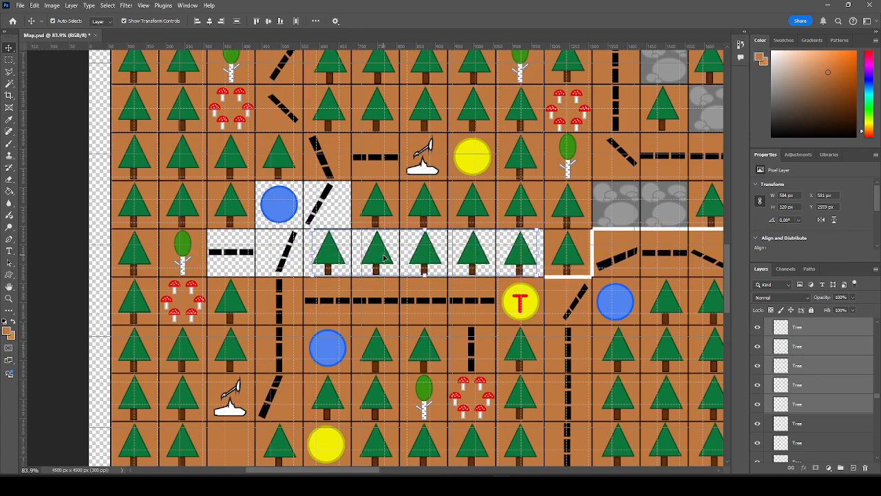
# Fill the cells behind the five new trees with the brown forest colour on the Grid layer.
pyautogui.moveTo(876, 400); pyautogui.dragTo(877, 456)
pyautogui.click(801, 443)
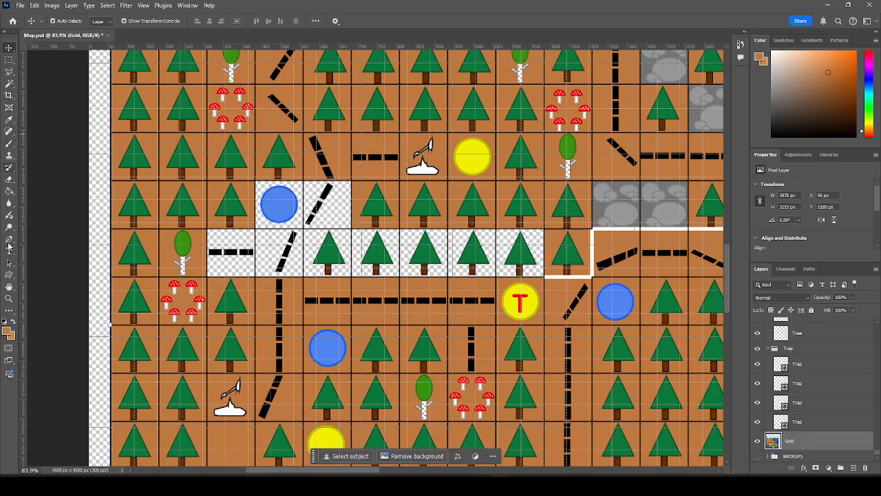
pyautogui.click(9, 191)
pyautogui.click(329, 252)
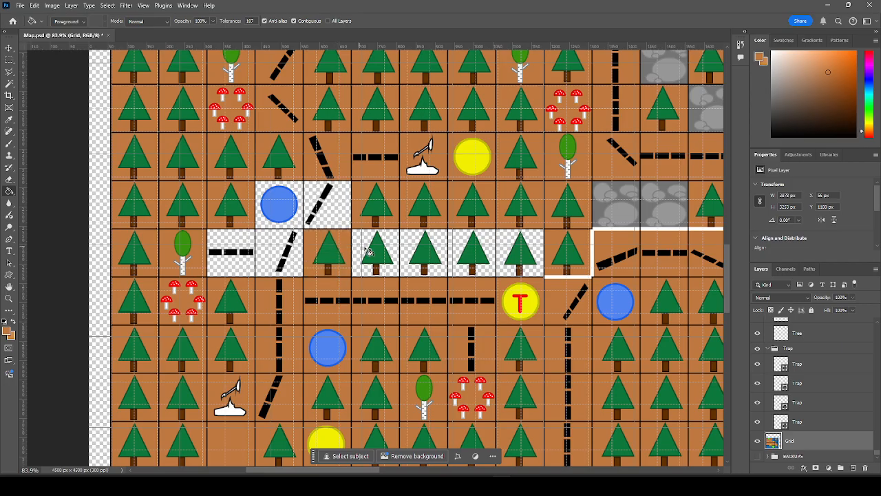
pyautogui.click(375, 252)
pyautogui.click(424, 252)
pyautogui.click(475, 255)
pyautogui.click(519, 254)
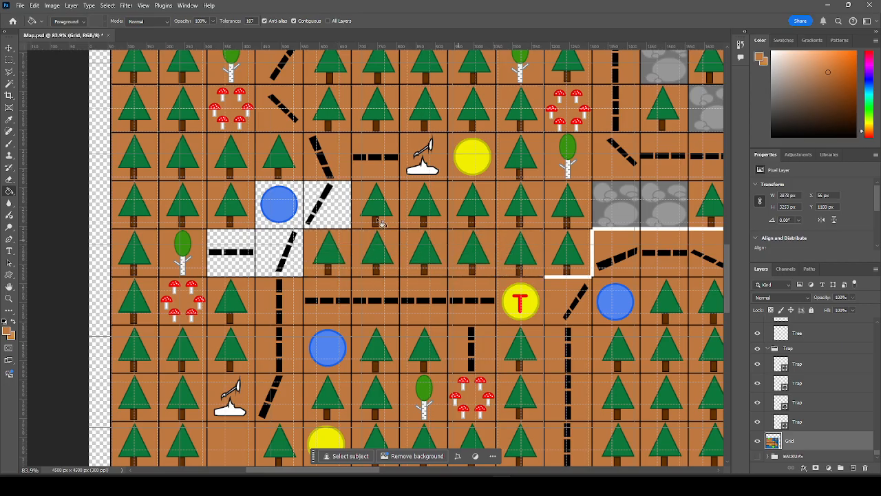
# Fill the cells behind the new blue circle, two slanted paths and horizontal path with brown, and save the map.
pyautogui.click(327, 208)
pyautogui.click(282, 210)
pyautogui.click(283, 252)
pyautogui.click(233, 261)
pyautogui.click(9, 47)
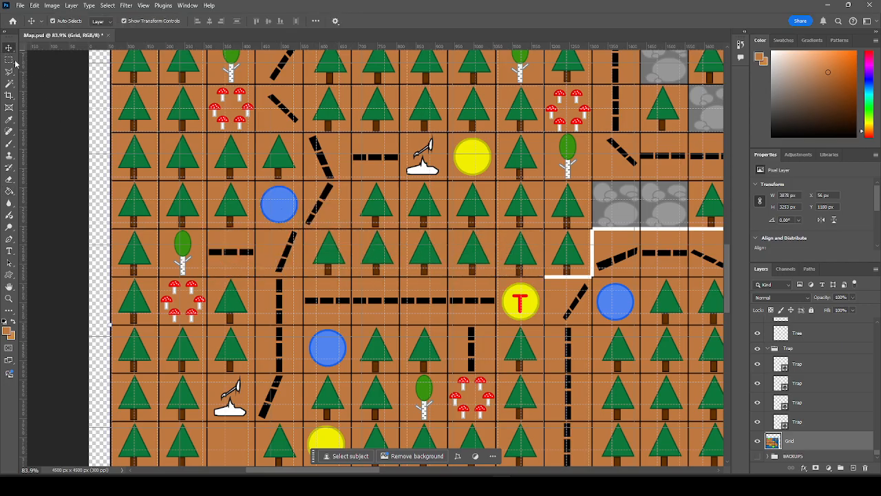
pyautogui.scroll(-2, 124, 180)
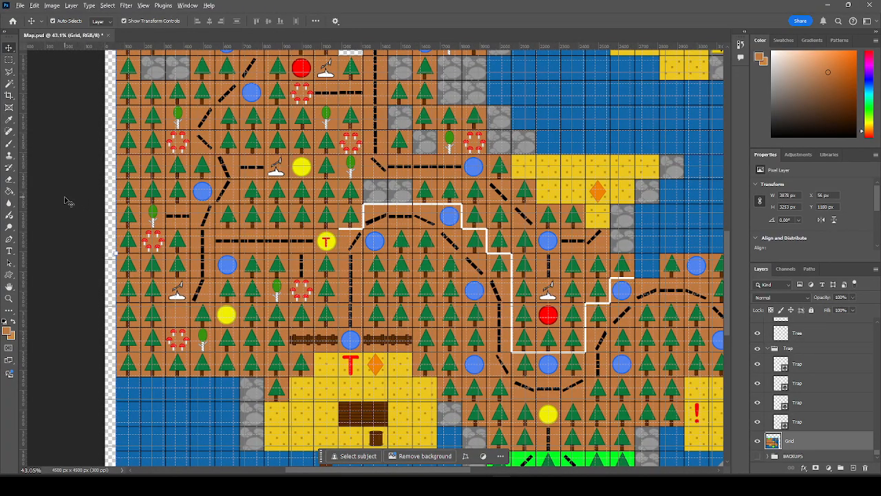
pyautogui.scroll(-2, 66, 200)
pyautogui.click(126, 187)
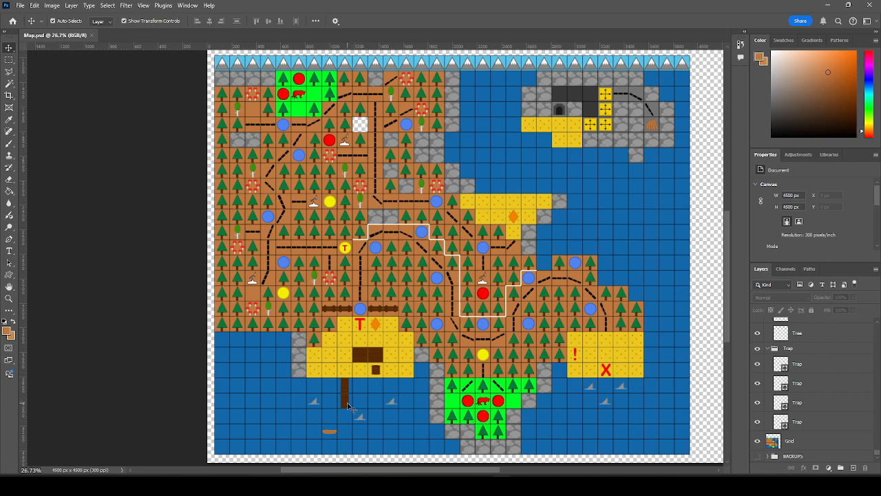
# Copy the lower jetty segment and place it in the water cell above the fifth cell of the northern sand strip.
pyautogui.click(348, 406)
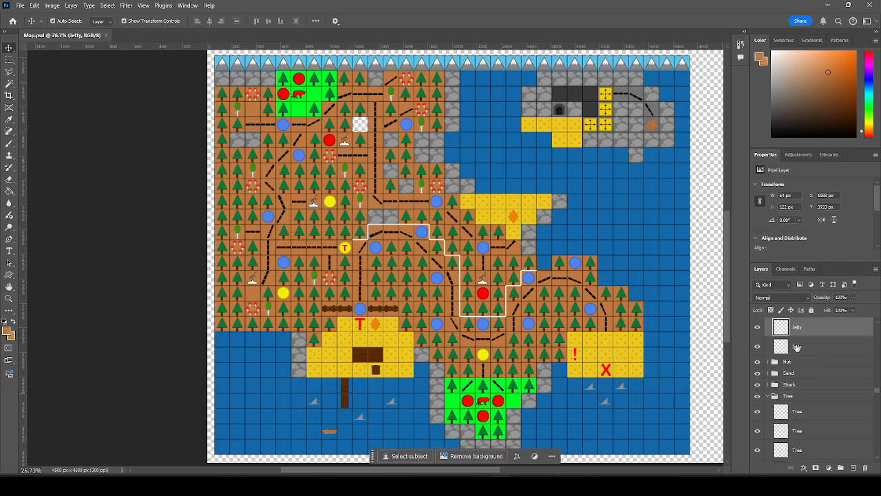
pyautogui.scroll(2, 339, 414)
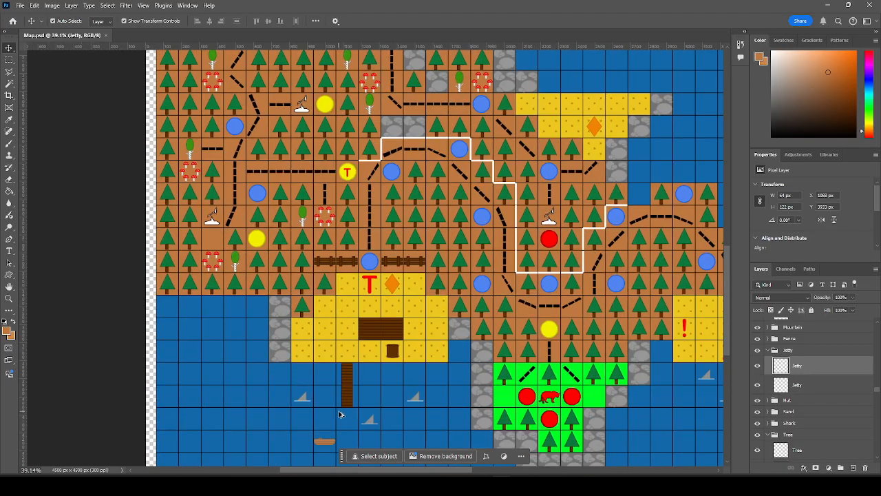
pyautogui.scroll(3, 338, 413)
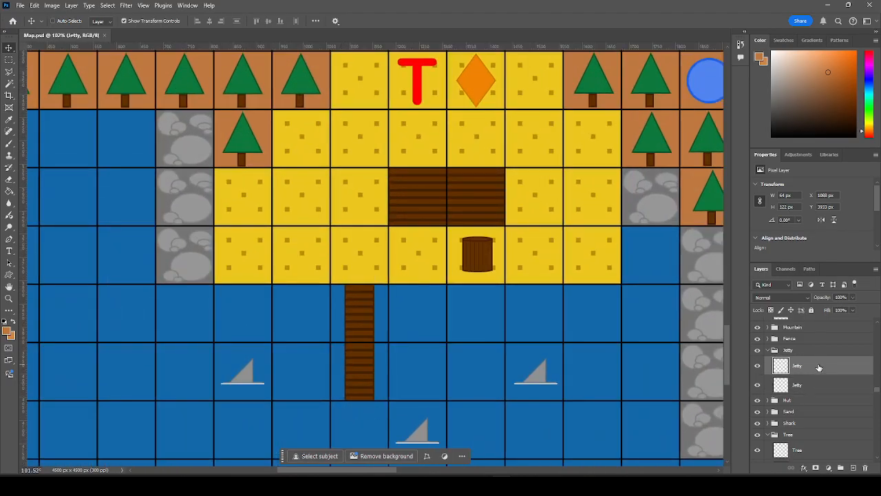
pyautogui.hotkey('ctrl', 'v')
pyautogui.hotkey('ctrl', "'")
pyautogui.scroll(-5, 151, 346)
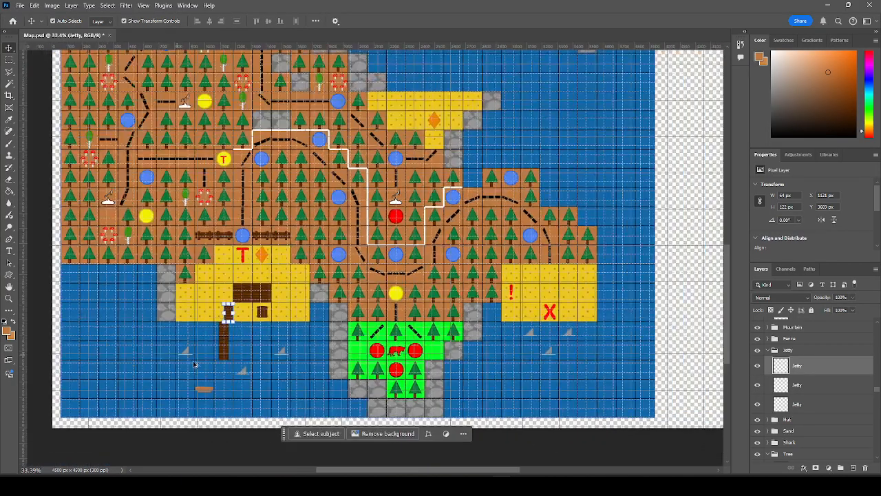
pyautogui.scroll(2, 223, 314)
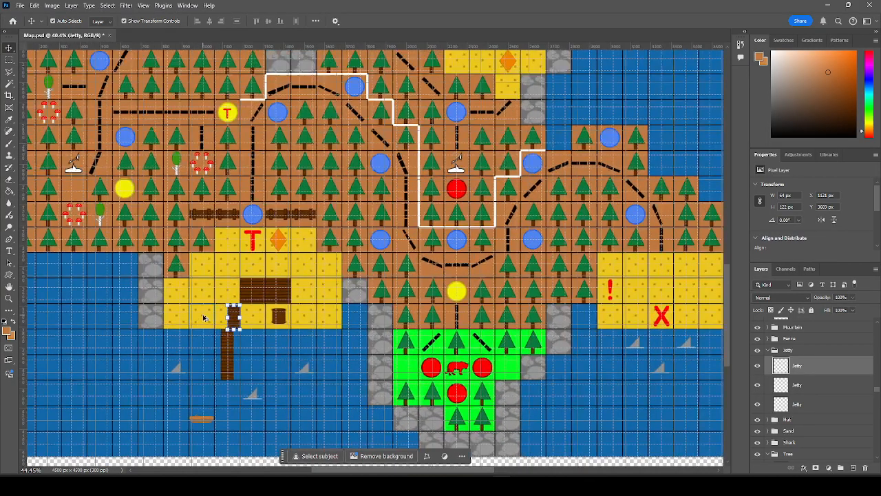
pyautogui.moveTo(227, 316); pyautogui.dragTo(600, 85)
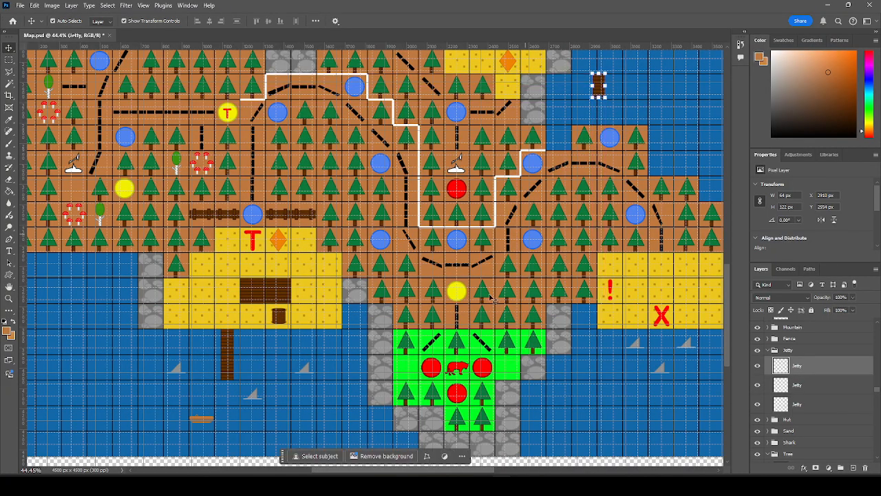
pyautogui.scroll(-3, 544, 166)
pyautogui.scroll(1, 505, 146)
pyautogui.scroll(3, 505, 146)
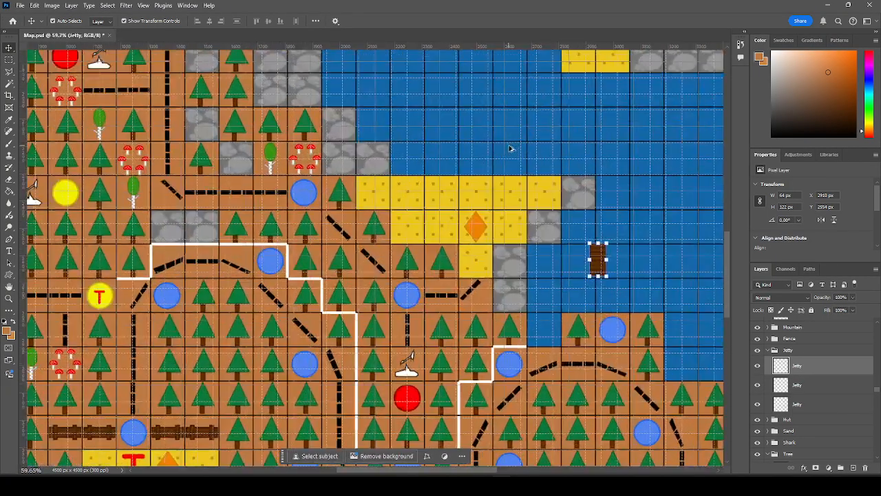
pyautogui.scroll(3, 541, 153)
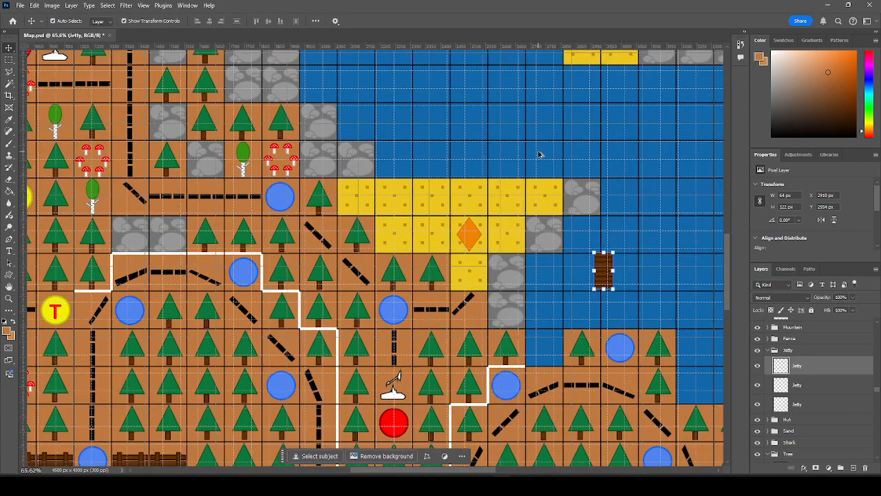
pyautogui.moveTo(616, 296); pyautogui.dragTo(487, 150)
# Resize the copied jetty piece to about 117 × 113 px so it fills its water cell, and nudge it up to centre it.
pyautogui.scroll(4, 512, 132)
pyautogui.scroll(2, 512, 132)
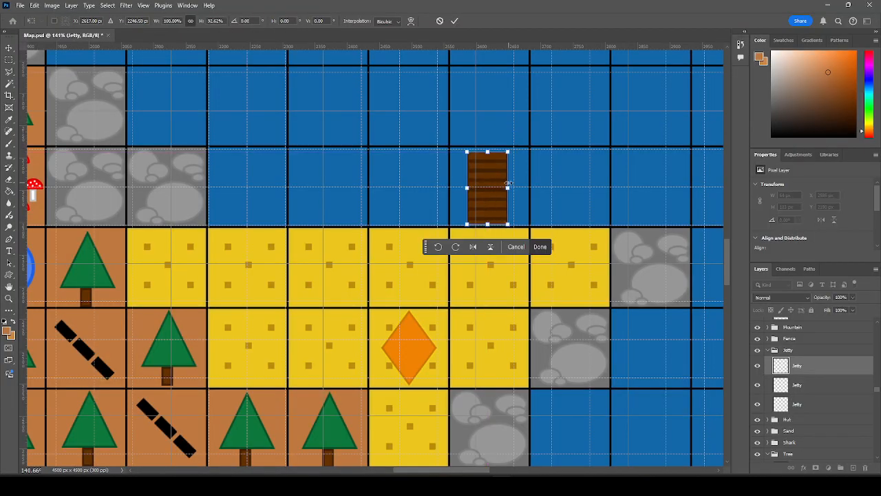
pyautogui.moveTo(507, 187); pyautogui.dragTo(527, 188)
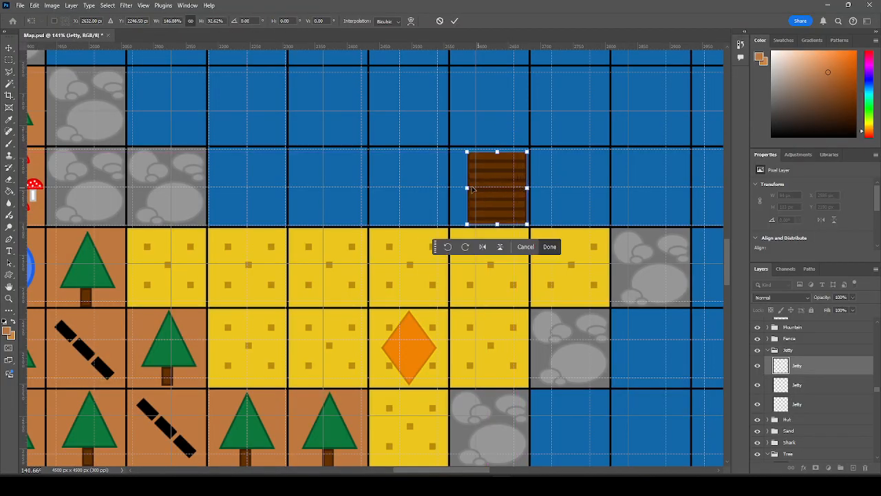
pyautogui.moveTo(467, 187); pyautogui.dragTo(452, 188)
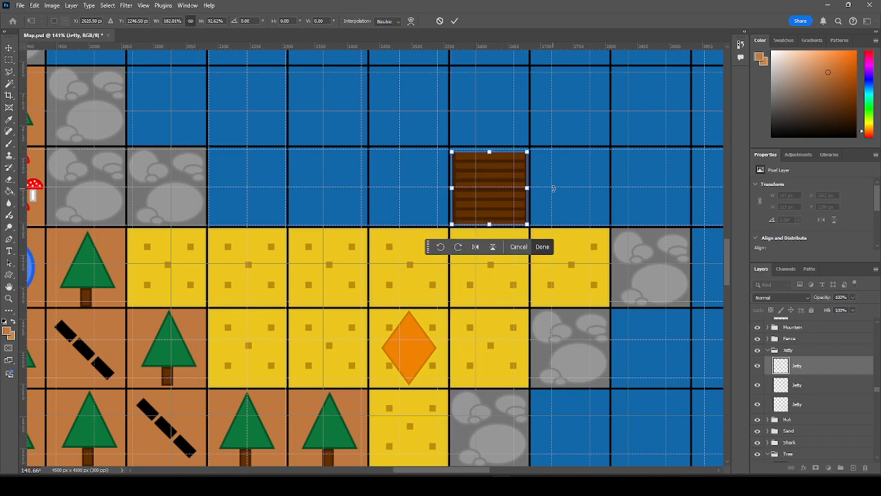
pyautogui.press('Up')
pyautogui.press('Up')
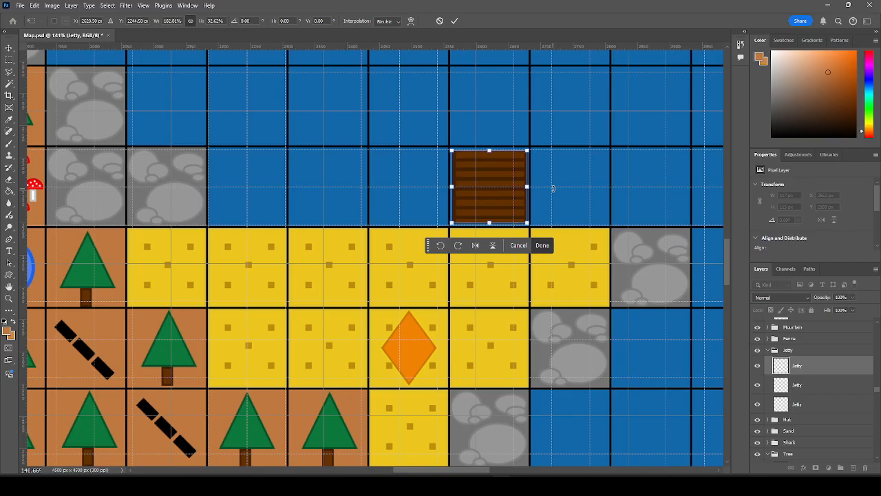
pyautogui.press('Return')
# Rename the copied jetty piece's layer to Raft.
pyautogui.doubleClick(797, 364)
pyautogui.write('Raft')
pyautogui.press('Return')
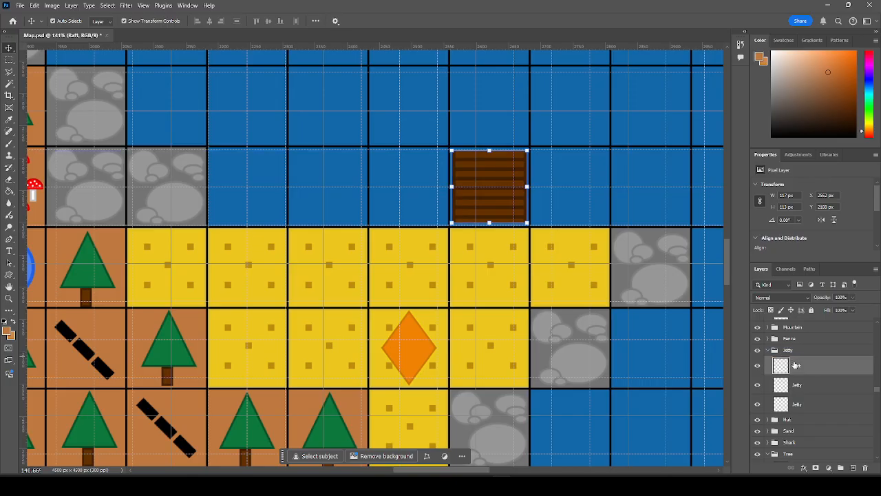
# Collapse the Jetty and Tree layer groups.
pyautogui.moveTo(796, 368); pyautogui.dragTo(770, 352)
pyautogui.click(768, 350)
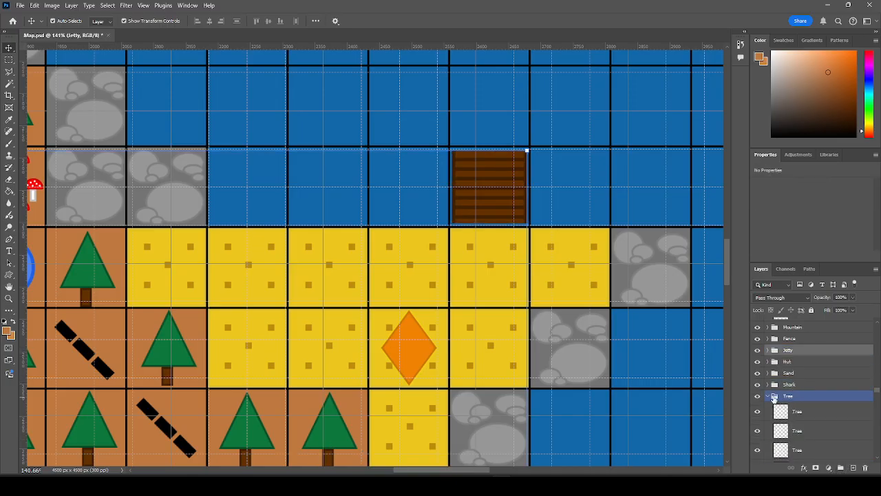
pyautogui.click(768, 397)
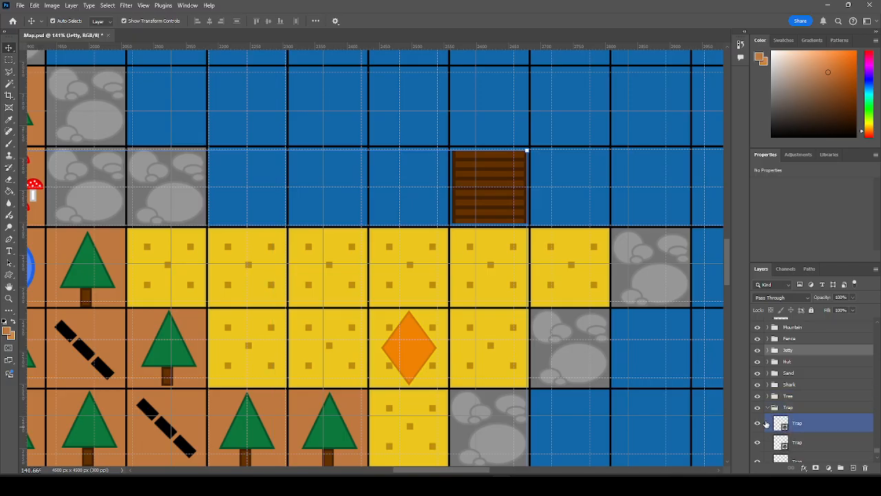
# Create a new layer group above the Grid layer and name it Raft.
pyautogui.click(649, 411)
pyautogui.click(840, 468)
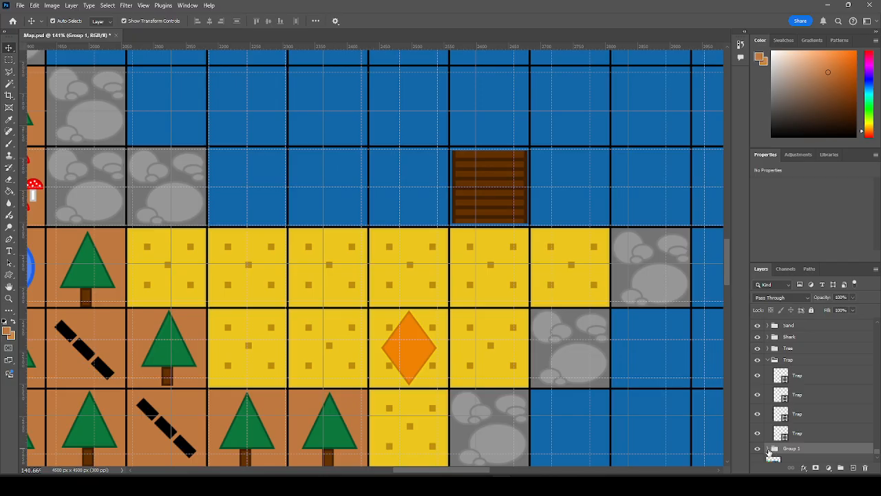
pyautogui.doubleClick(791, 449)
pyautogui.write('Ref')
pyautogui.write('t')
pyautogui.press('Return')
# Move the Raft layer out of the Jetty group's area of the stack and into the Raft group.
pyautogui.scroll(5, 798, 378)
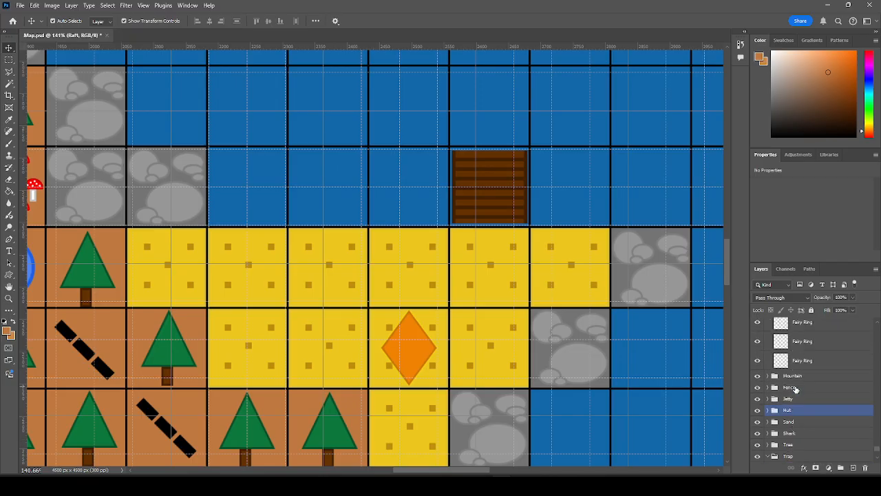
pyautogui.scroll(-5, 799, 377)
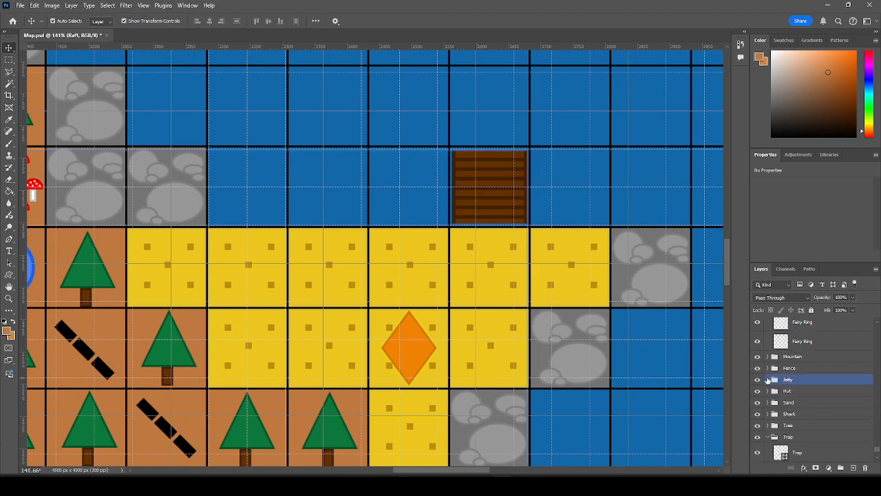
pyautogui.moveTo(799, 322); pyautogui.dragTo(795, 428)
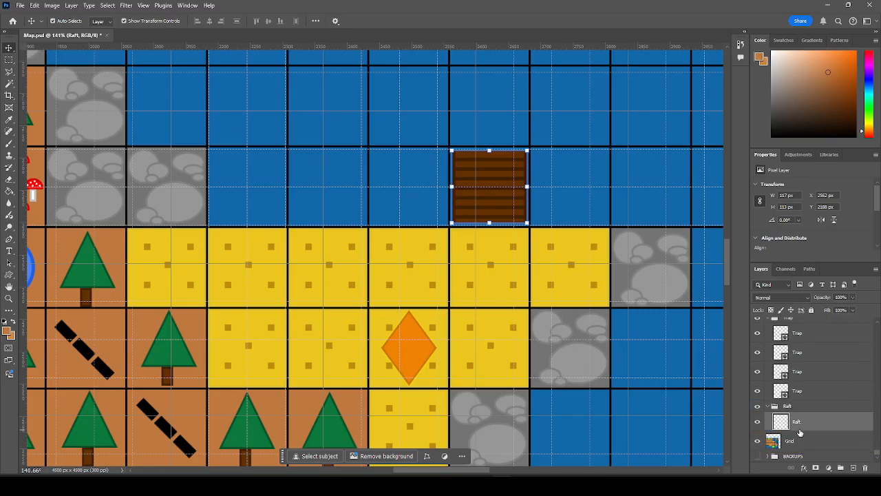
# Duplicate the Raft layer and rename the copy Raft BACKUP.
pyautogui.click(799, 425)
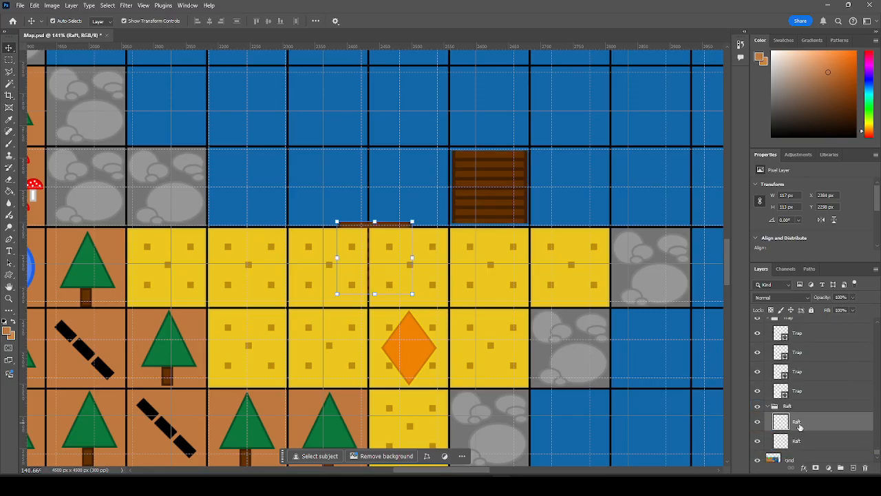
pyautogui.doubleClick(797, 422)
pyautogui.write('BACKUP')
pyautogui.press('Return')
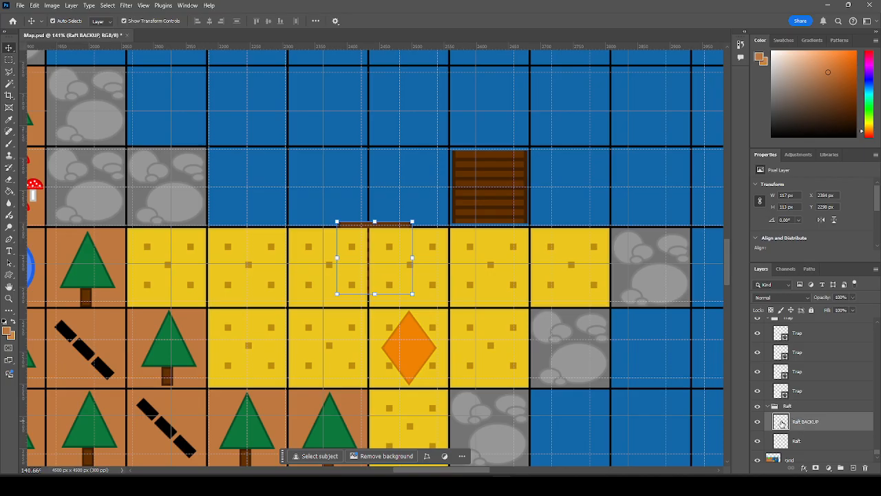
# Hide the Raft BACKUP layer and move it into the BACKUPS group.
pyautogui.click(757, 421)
pyautogui.moveTo(812, 427); pyautogui.dragTo(792, 455)
pyautogui.click(769, 406)
pyautogui.click(501, 214)
pyautogui.click(609, 333)
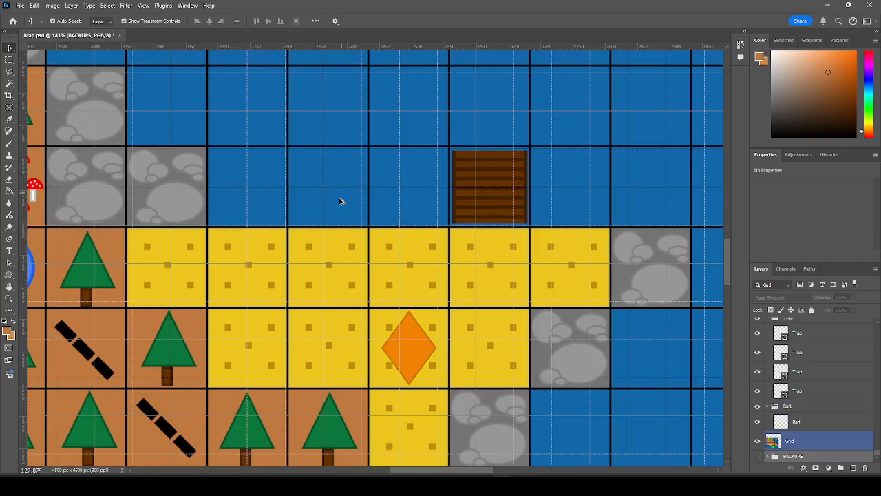
# Deselect all layers and save the map file.
pyautogui.scroll(-3, 353, 237)
pyautogui.scroll(-3, 354, 237)
pyautogui.click(678, 216)
pyautogui.hotkey('ctrl', 's')
# Copy a shark from the water south of the southeastern beach into the water cell two cells east of the raft.
pyautogui.scroll(-5, 623, 253)
pyautogui.click(494, 365)
pyautogui.click(469, 370)
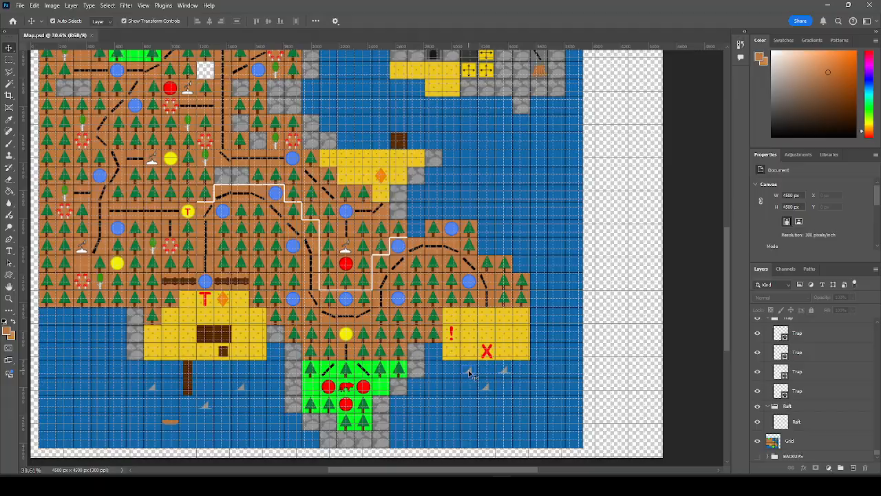
pyautogui.scroll(3, 511, 359)
pyautogui.scroll(5, 398, 184)
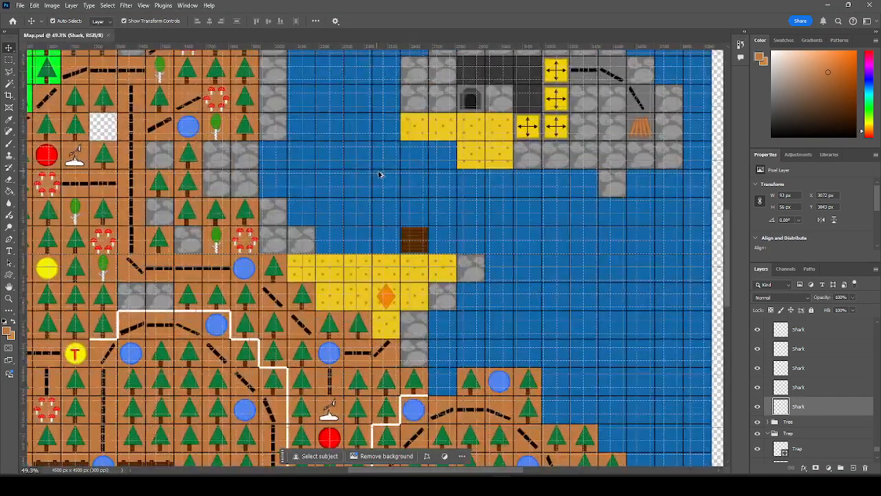
pyautogui.hotkey('ctrl', 'v')
pyautogui.moveTo(372, 262); pyautogui.dragTo(539, 298)
# Place shark copies diagonally northwest of the raft, two rows north and one column east of it, and three cells west of it.
pyautogui.hotkey('ctrl', 'v')
pyautogui.hotkey('ctrl', 'v')
pyautogui.moveTo(374, 266); pyautogui.dragTo(488, 197)
pyautogui.hotkey('ctrl', 'v')
pyautogui.moveTo(377, 264); pyautogui.dragTo(288, 295)
# Spread four more shark copies over the water north of the raft, one of them four columns east and one row north of it.
pyautogui.hotkey('ctrl', 'v')
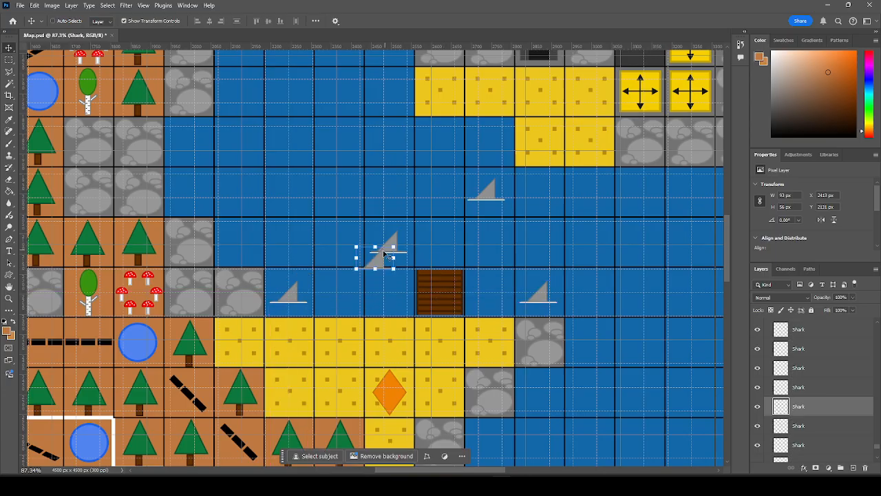
pyautogui.moveTo(378, 262); pyautogui.dragTo(592, 199)
pyautogui.hotkey('ctrl', 'v')
pyautogui.moveTo(382, 260); pyautogui.dragTo(341, 197)
pyautogui.hotkey('ctrl', 'v')
pyautogui.moveTo(373, 266); pyautogui.dragTo(391, 147)
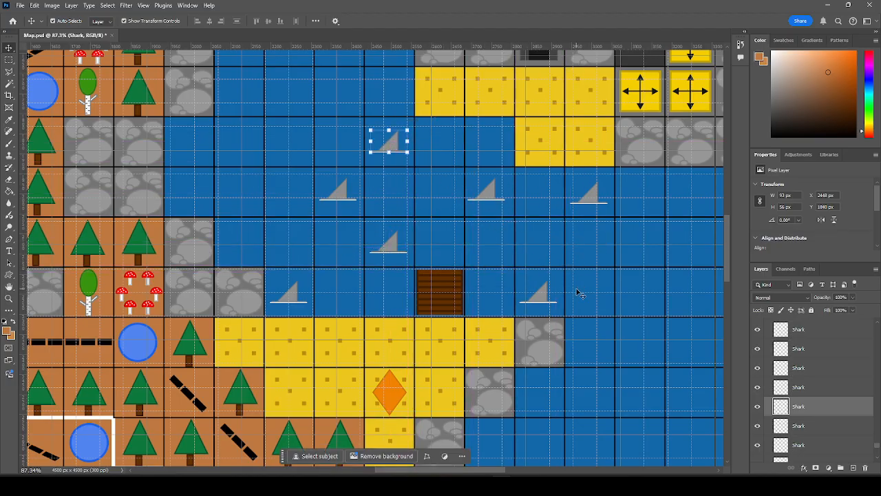
pyautogui.moveTo(388, 252); pyautogui.dragTo(639, 251)
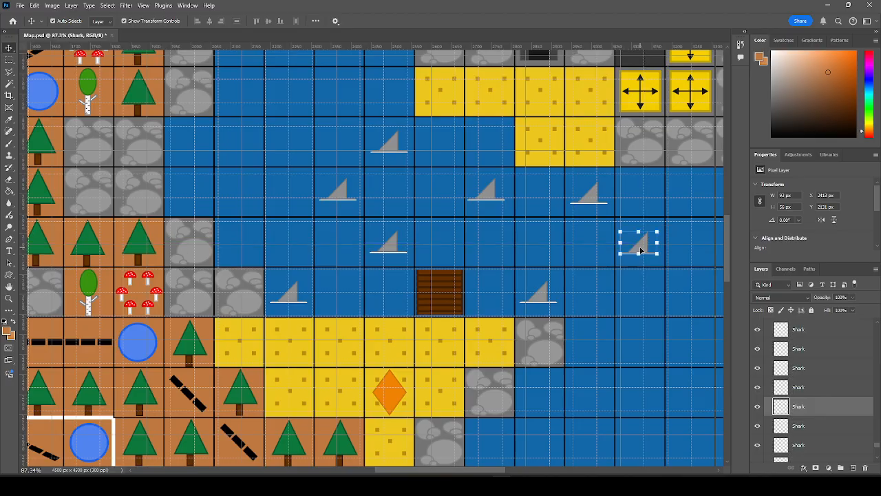
pyautogui.scroll(-5, 432, 315)
pyautogui.click(632, 230)
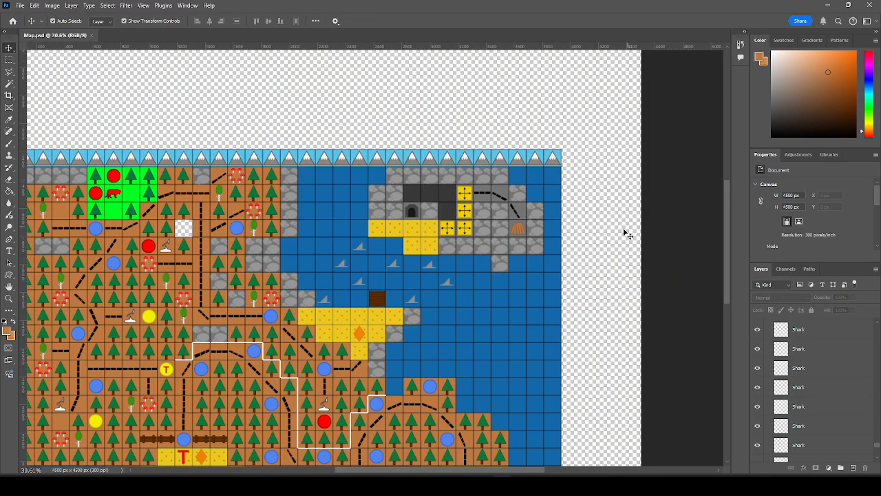
# Collapse the Shark layer group.
pyautogui.scroll(-1, 598, 244)
pyautogui.scroll(-2, 598, 244)
pyautogui.scroll(1, 598, 248)
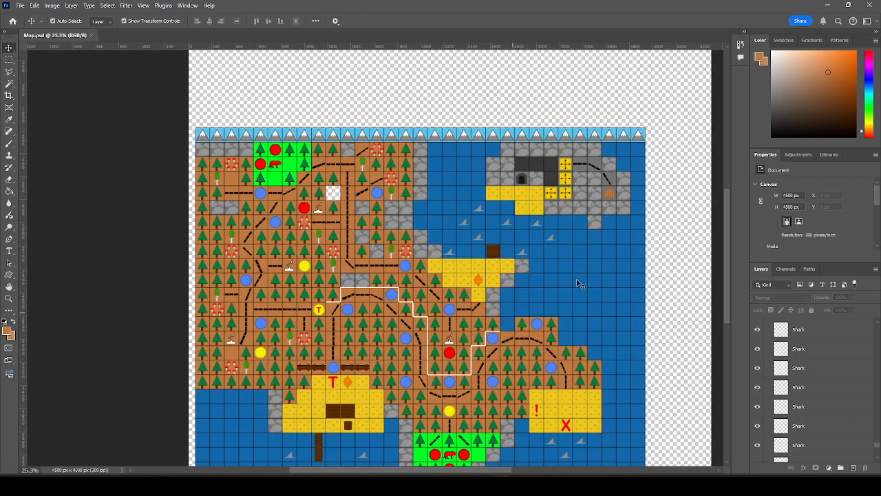
pyautogui.scroll(-1, 640, 269)
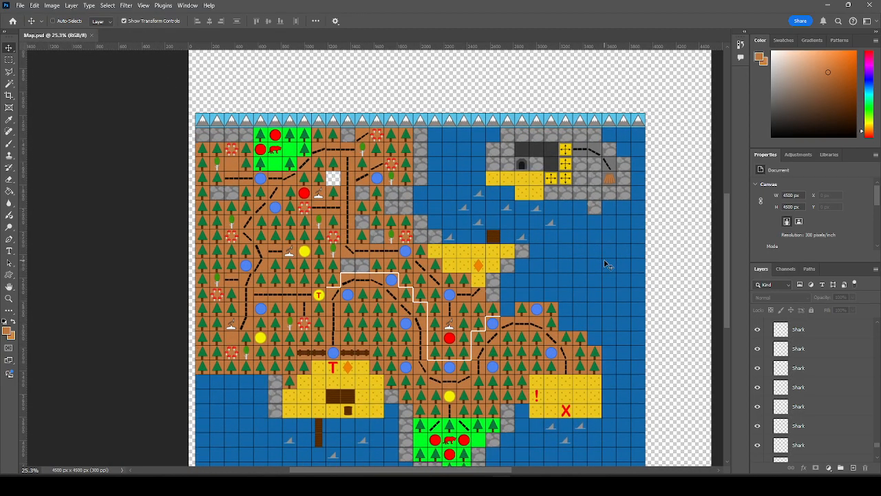
pyautogui.scroll(2, 795, 403)
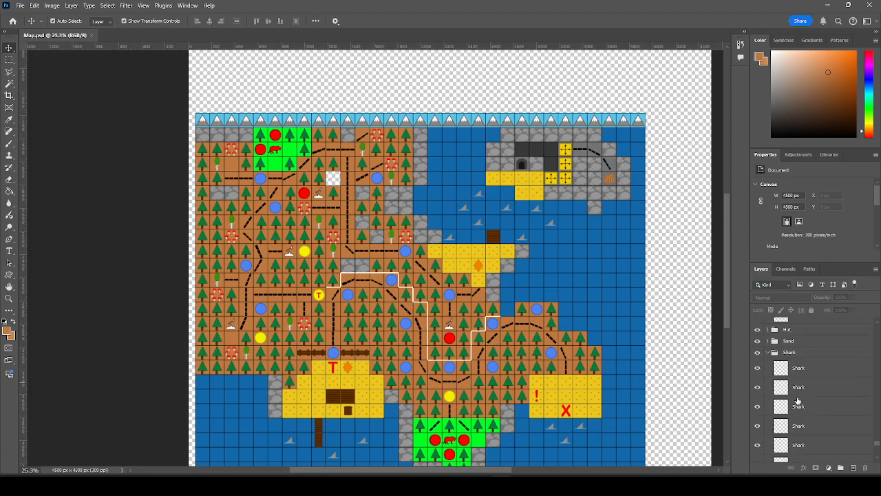
pyautogui.click(767, 371)
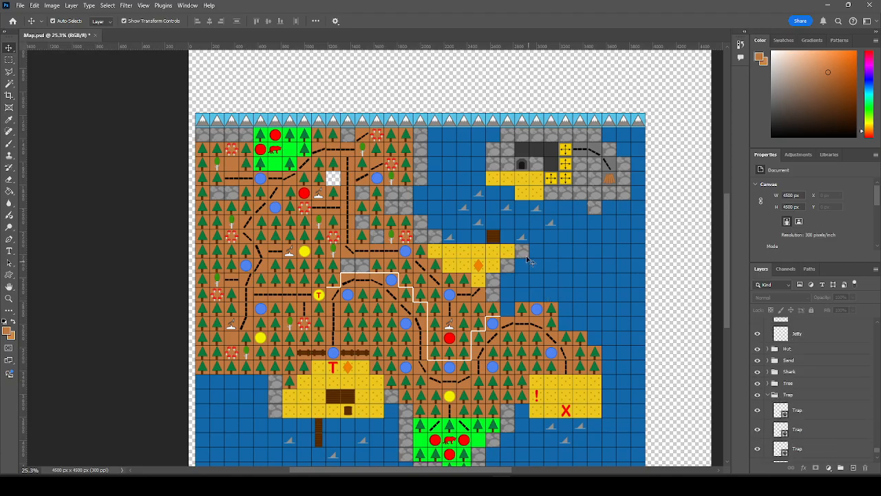
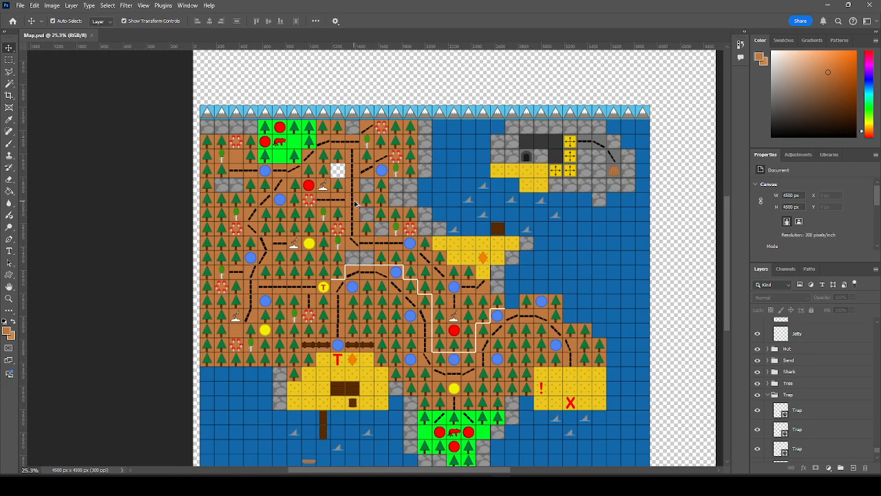
# Examine the map from the northern mountain row down to the hut and barrel on the southern beach.
pyautogui.scroll(1, 348, 210)
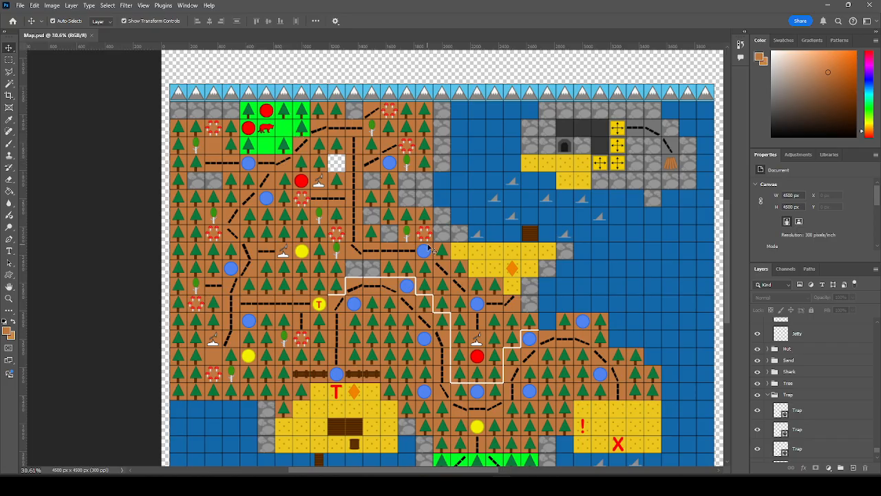
pyautogui.scroll(-3, 427, 248)
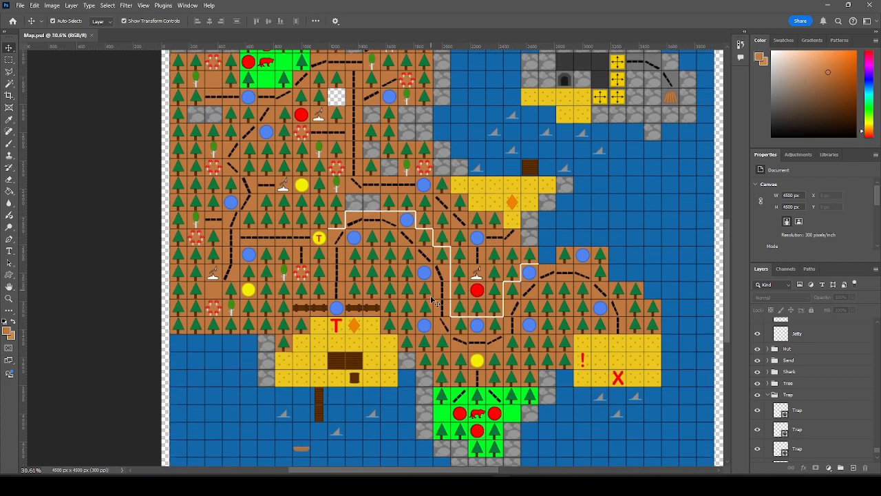
pyautogui.scroll(2, 435, 303)
pyautogui.scroll(-1, 435, 303)
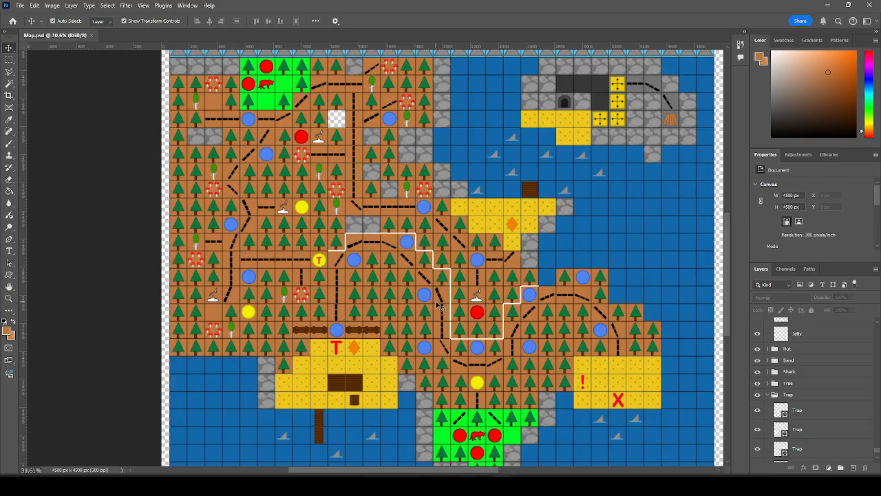
pyautogui.scroll(-3, 451, 297)
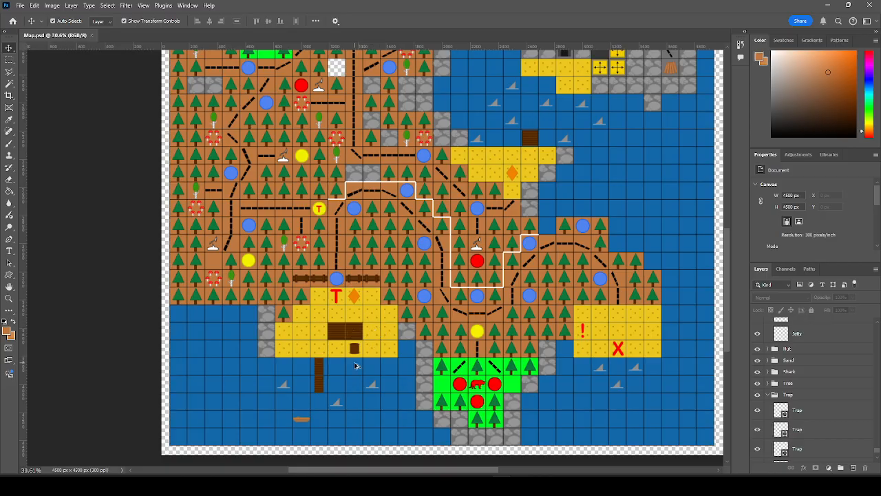
pyautogui.scroll(5, 371, 342)
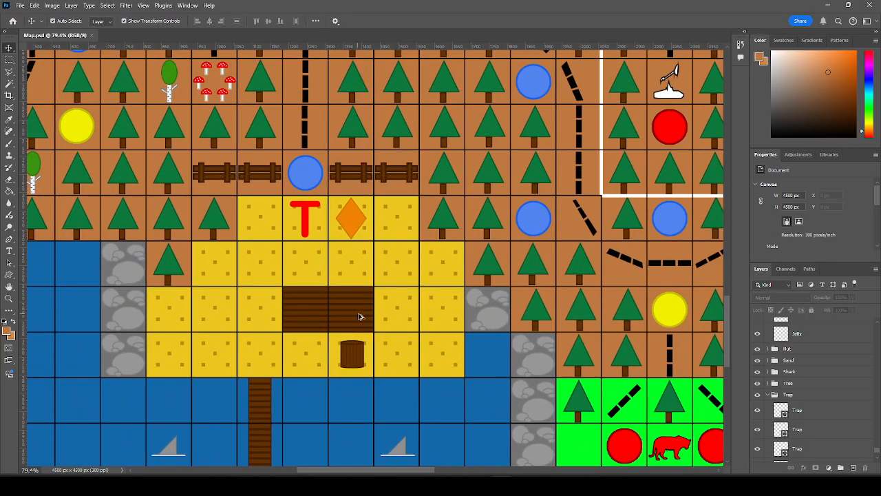
pyautogui.scroll(2, 358, 317)
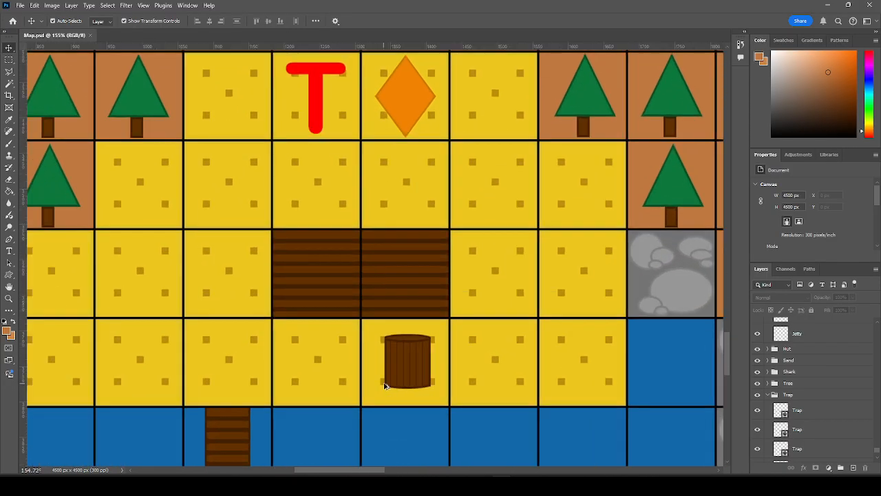
# Collapse the Trap, Jetty, Fairy Ring, Birch and Rocks layer groups.
pyautogui.click(768, 394)
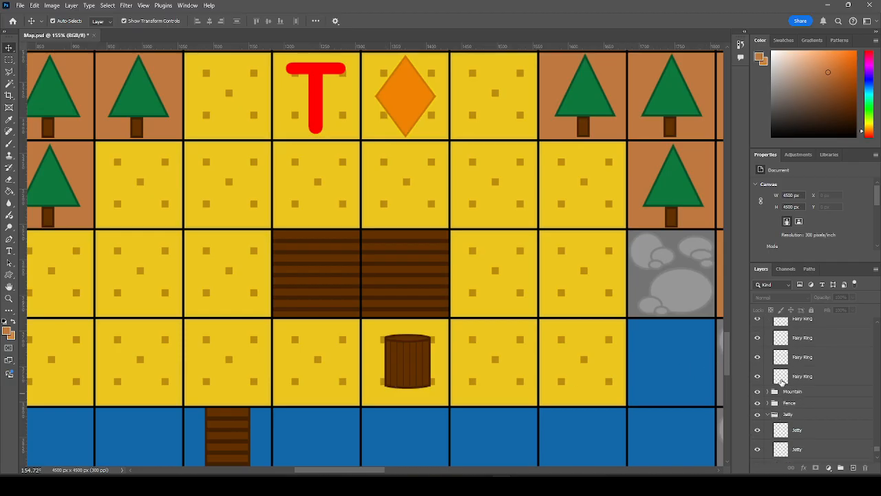
pyautogui.click(768, 416)
pyautogui.scroll(5, 769, 416)
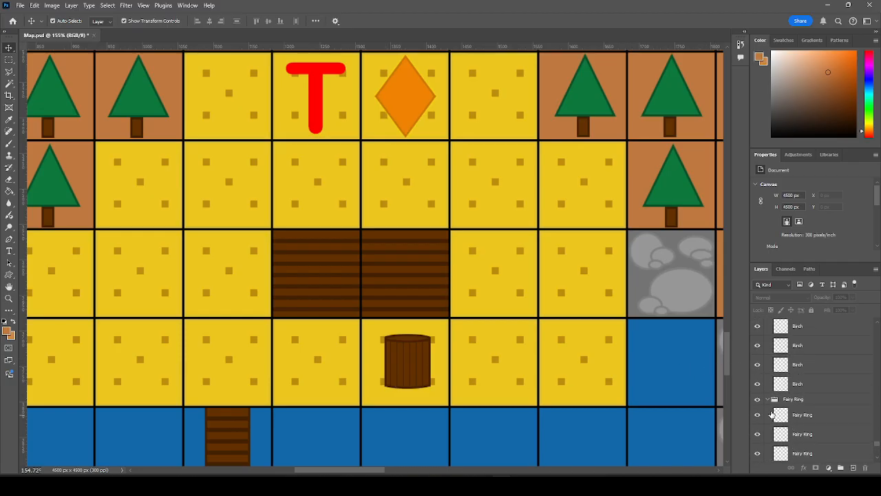
pyautogui.click(772, 400)
pyautogui.scroll(1, 876, 435)
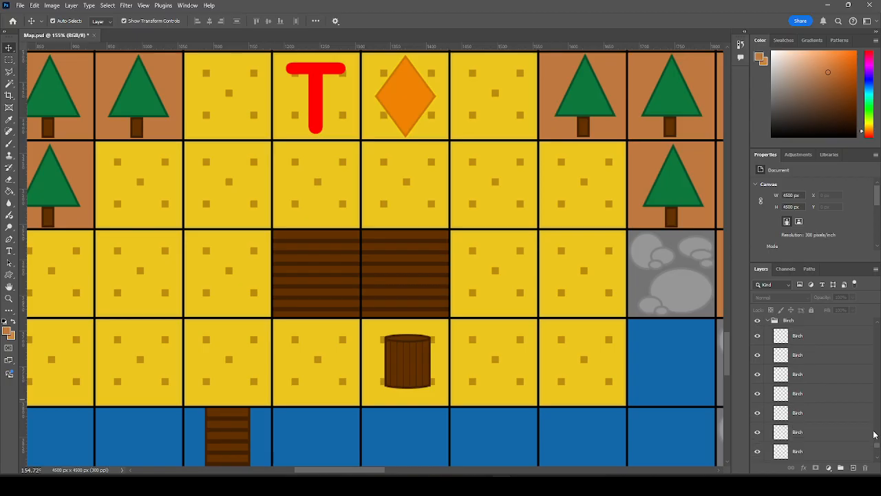
pyautogui.click(877, 429)
pyautogui.click(768, 446)
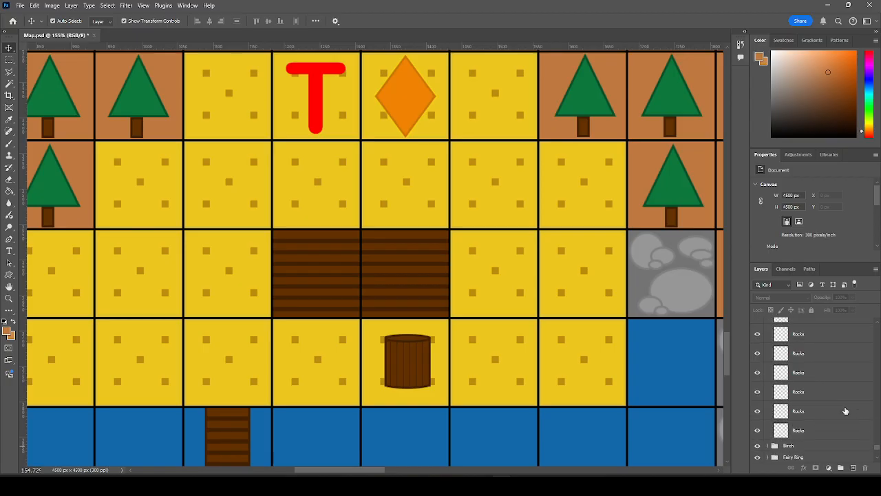
pyautogui.scroll(1, 876, 390)
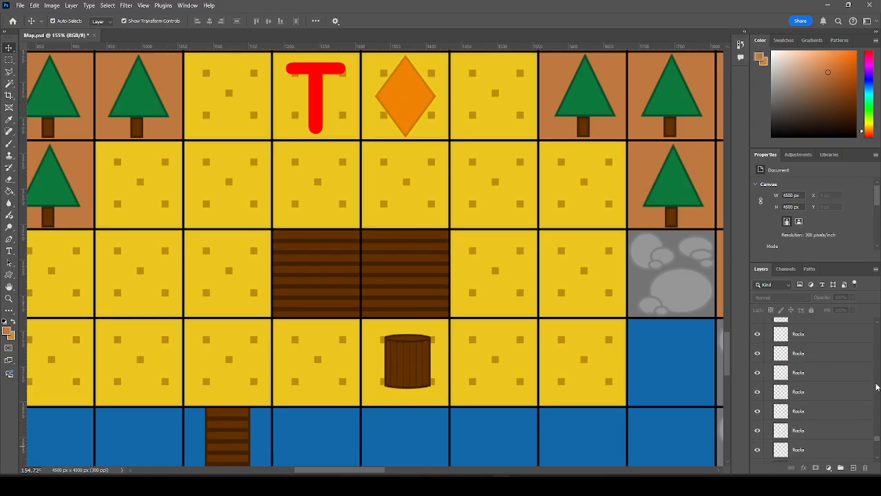
pyautogui.scroll(3, 876, 387)
pyautogui.scroll(2, 876, 399)
pyautogui.click(767, 399)
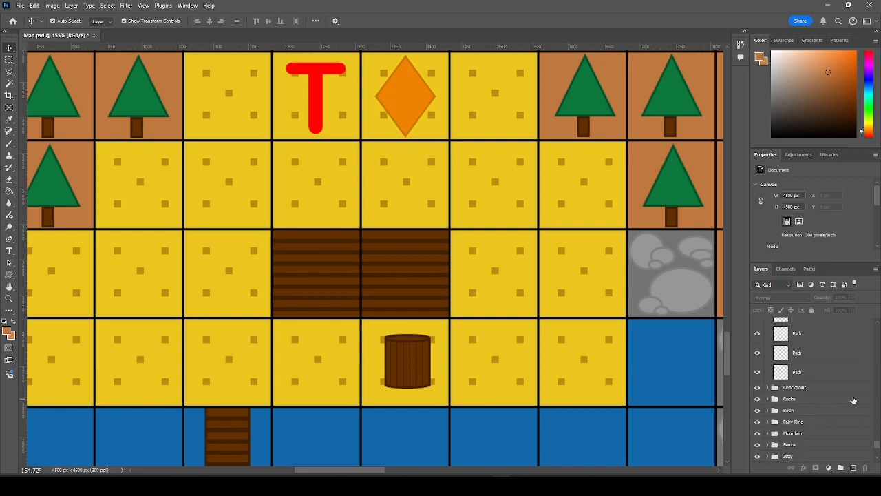
# Collapse the remaining expanded layer groups higher in the stack, from Path up to Wep C.
pyautogui.moveTo(879, 440); pyautogui.dragTo(876, 374)
pyautogui.click(768, 377)
pyautogui.scroll(3, 847, 396)
pyautogui.scroll(2, 847, 396)
pyautogui.click(768, 368)
pyautogui.scroll(3, 776, 383)
pyautogui.click(768, 377)
pyautogui.scroll(2, 776, 382)
pyautogui.scroll(5, 776, 382)
pyautogui.click(768, 381)
pyautogui.scroll(3, 770, 384)
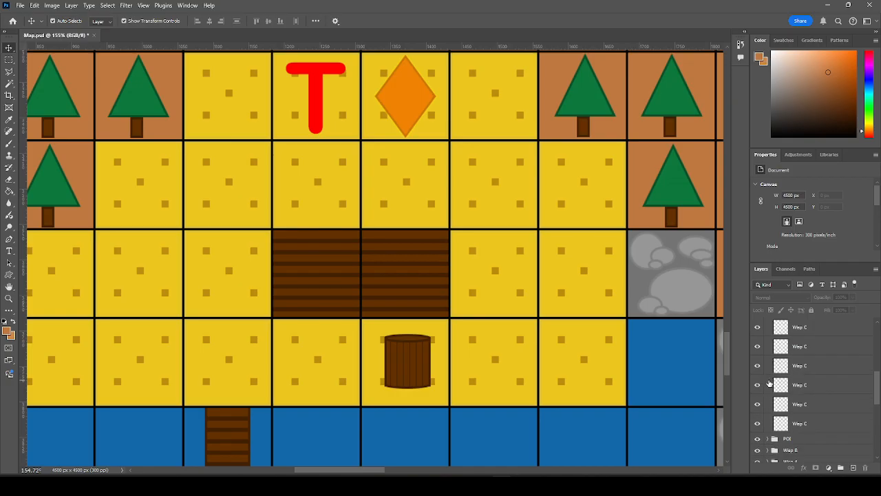
pyautogui.scroll(2, 770, 383)
pyautogui.click(768, 351)
pyautogui.scroll(3, 807, 392)
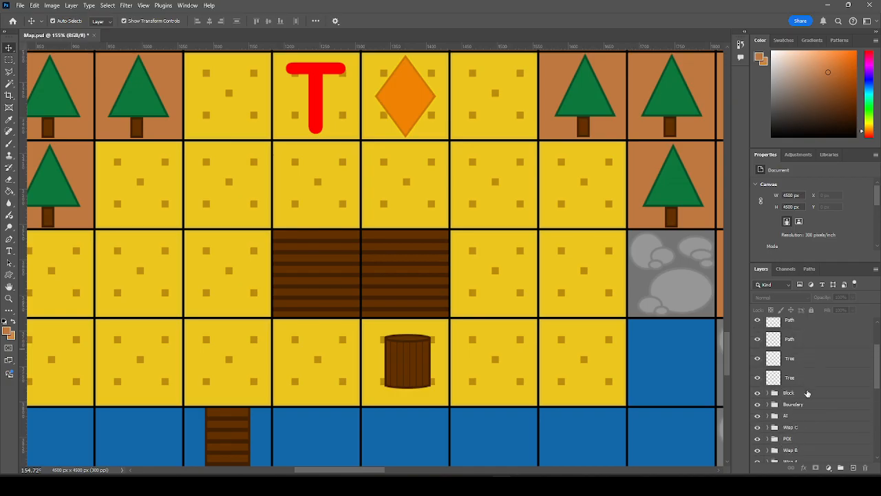
# Select the five loose Path layers at the head of the layer stack and move them into the Path group.
pyautogui.scroll(3, 802, 390)
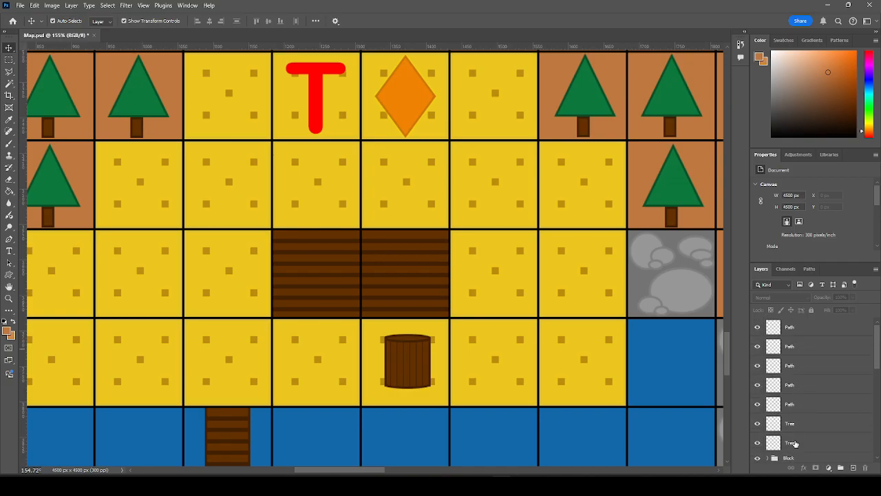
pyautogui.click(793, 439)
pyautogui.scroll(-2, 811, 410)
pyautogui.scroll(2, 801, 384)
pyautogui.click(792, 404)
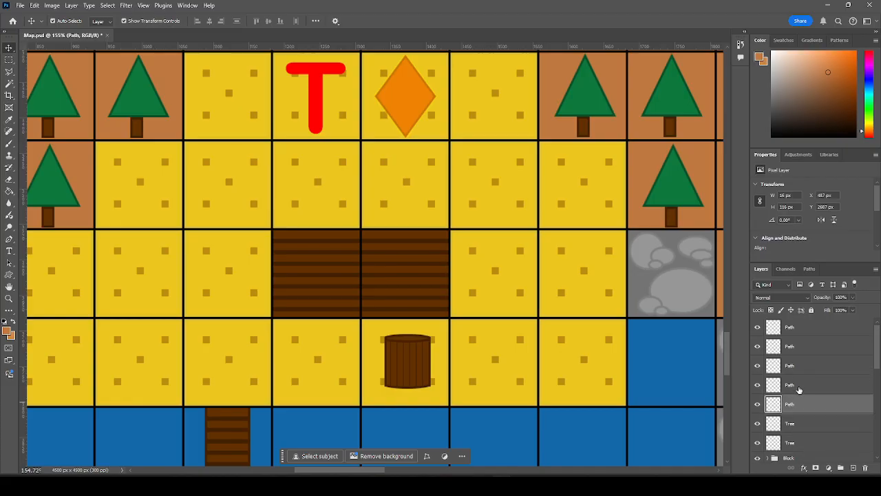
pyautogui.keyDown('shift'); pyautogui.click(800, 332); pyautogui.keyUp('shift')
pyautogui.scroll(-2, 810, 405)
pyautogui.moveTo(788, 368)
pyautogui.mouseDown()
pyautogui.moveTo(790, 464)
pyautogui.moveTo(793, 369)
pyautogui.mouseUp()
# Move the two loose Tree layers into the Tree group.
pyautogui.scroll(5, 793, 369)
pyautogui.click(806, 329)
pyautogui.keyDown('shift'); pyautogui.click(802, 345); pyautogui.keyUp('shift')
pyautogui.moveTo(805, 336); pyautogui.dragTo(795, 385)
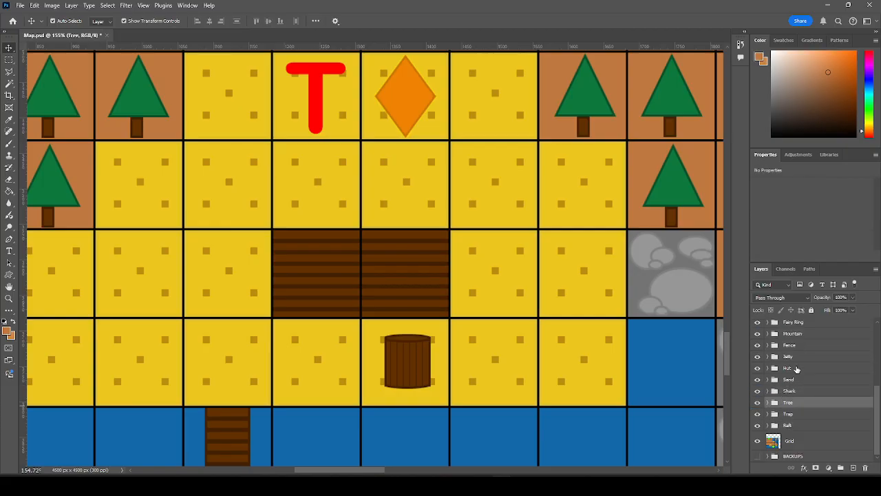
pyautogui.click(788, 355)
pyautogui.scroll(-5, 599, 346)
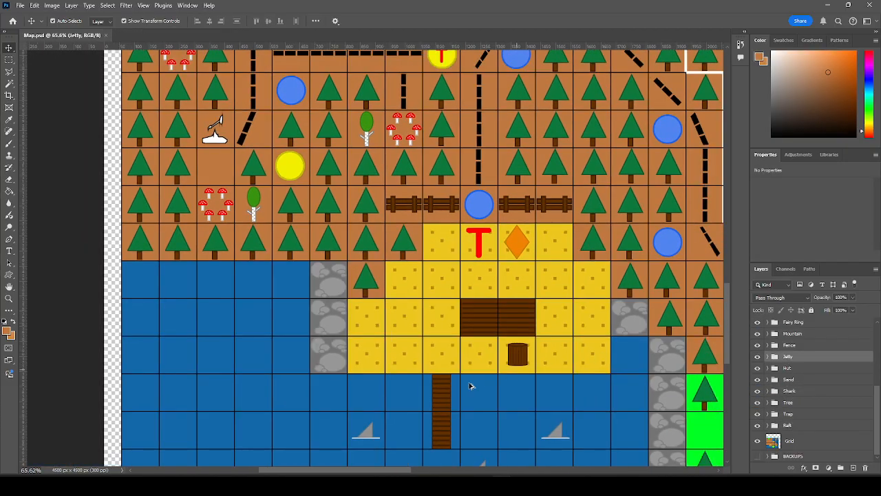
pyautogui.scroll(4, 480, 380)
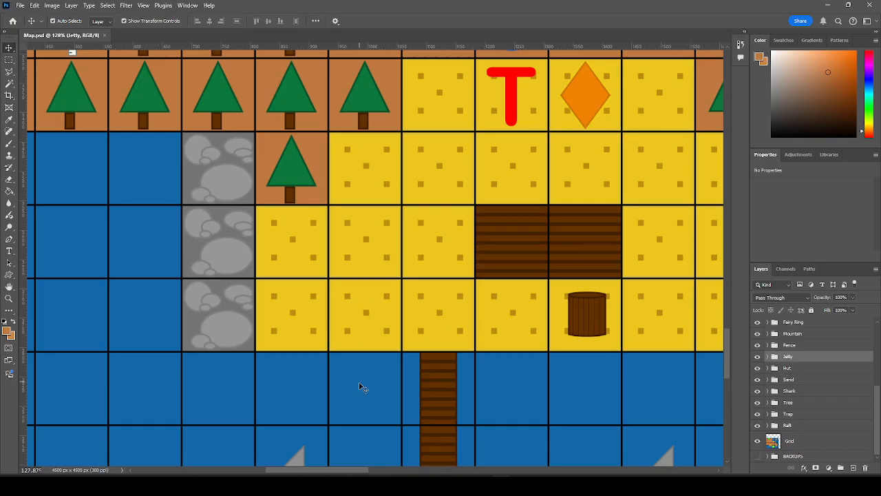
pyautogui.click(358, 381)
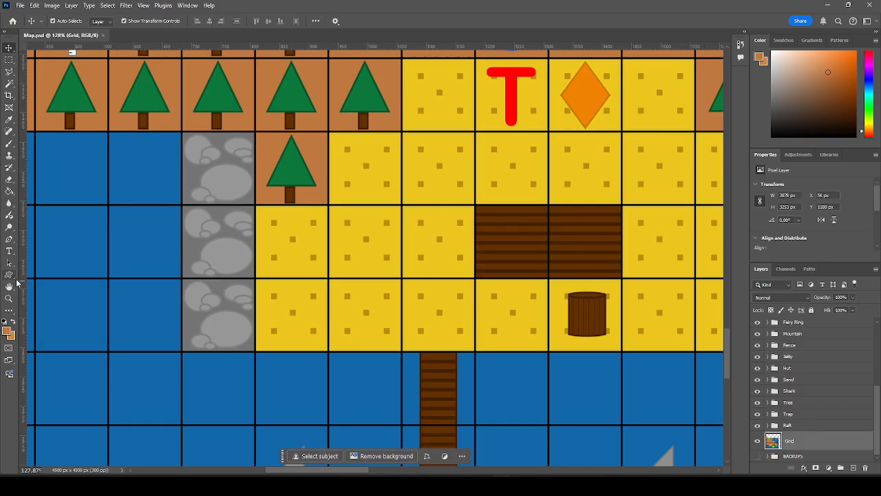
pyautogui.scroll(-5, 403, 315)
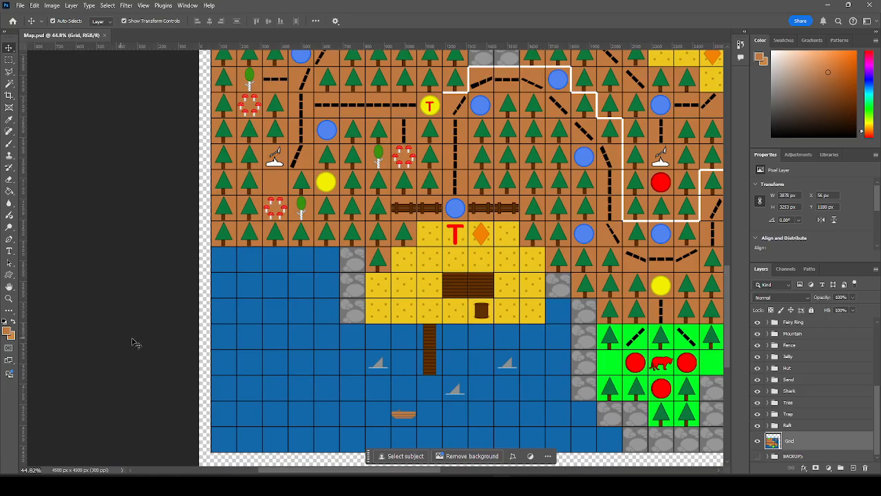
pyautogui.click(136, 343)
# Draw an orange-brown ellipse about 77 by 84 px with a 3 px darker brown stroke in the water cell above the leftmost shark.
pyautogui.scroll(4, 343, 379)
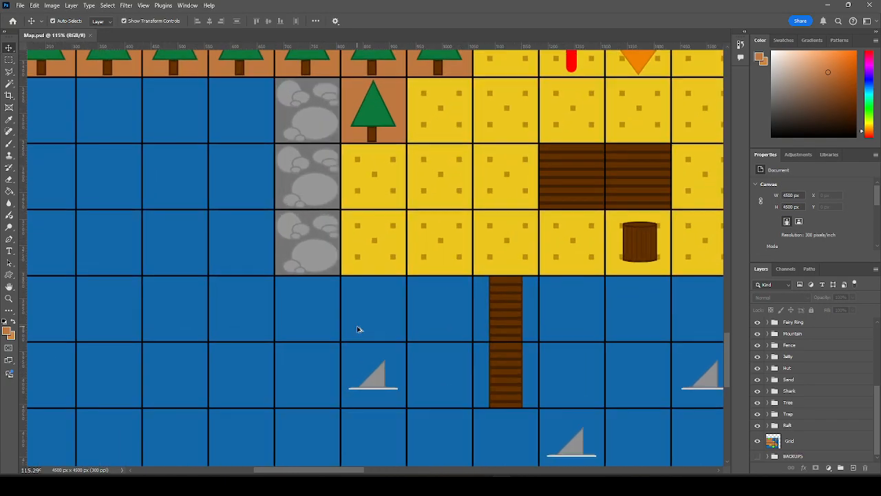
pyautogui.scroll(1, 357, 329)
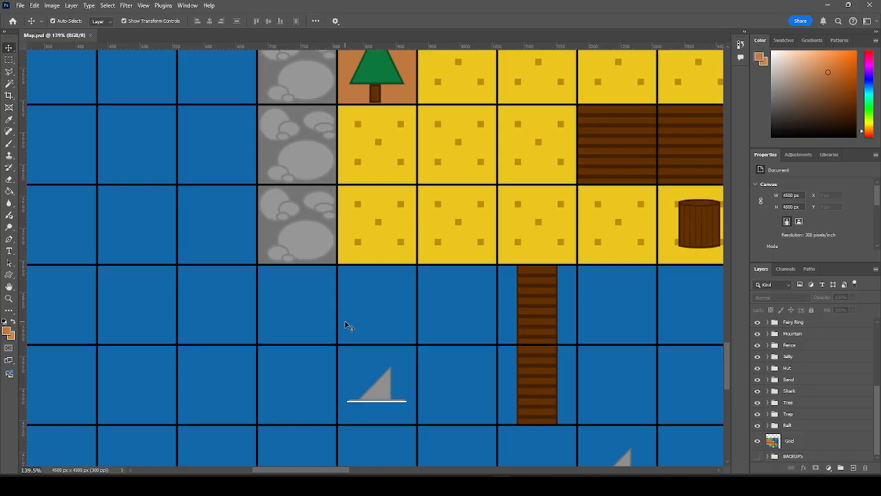
pyautogui.scroll(-1, 372, 310)
pyautogui.scroll(2, 389, 306)
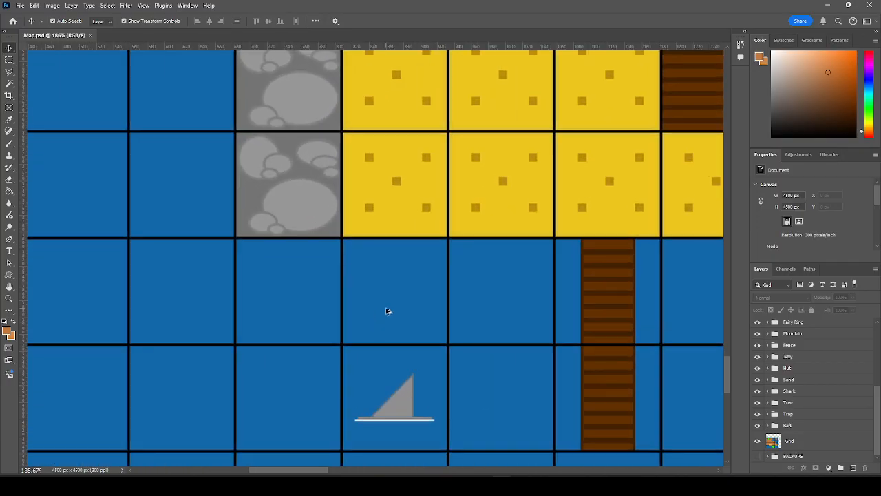
pyautogui.scroll(2, 386, 312)
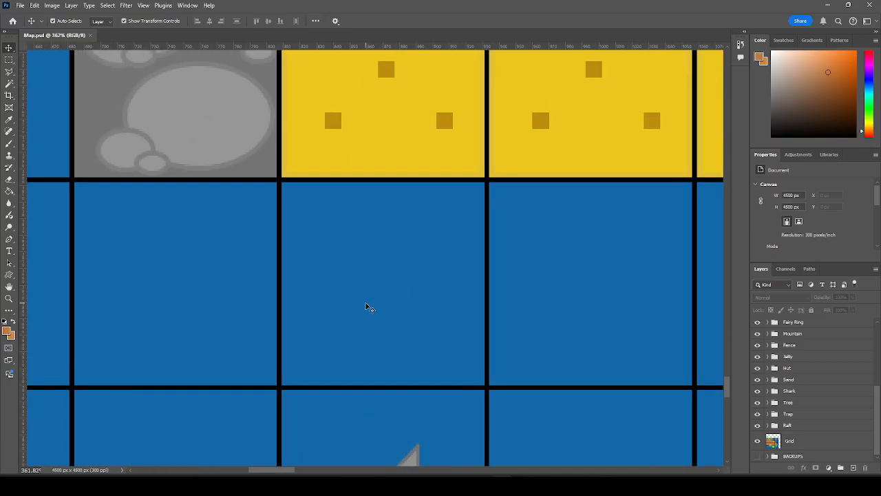
pyautogui.click(11, 276)
pyautogui.click(58, 287)
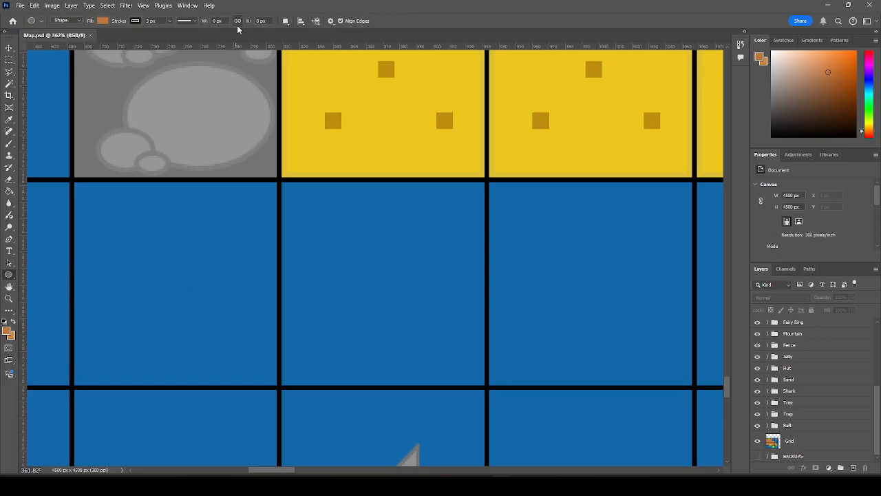
pyautogui.click(102, 22)
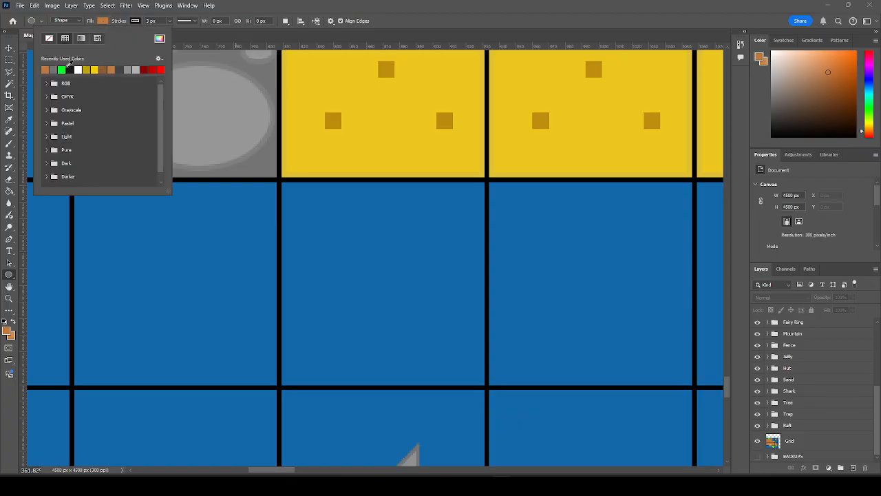
pyautogui.click(112, 69)
pyautogui.click(135, 22)
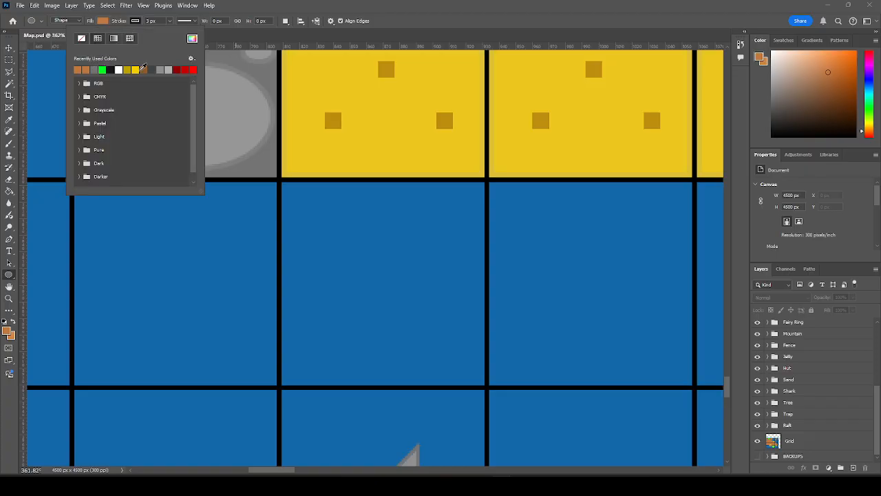
pyautogui.click(144, 68)
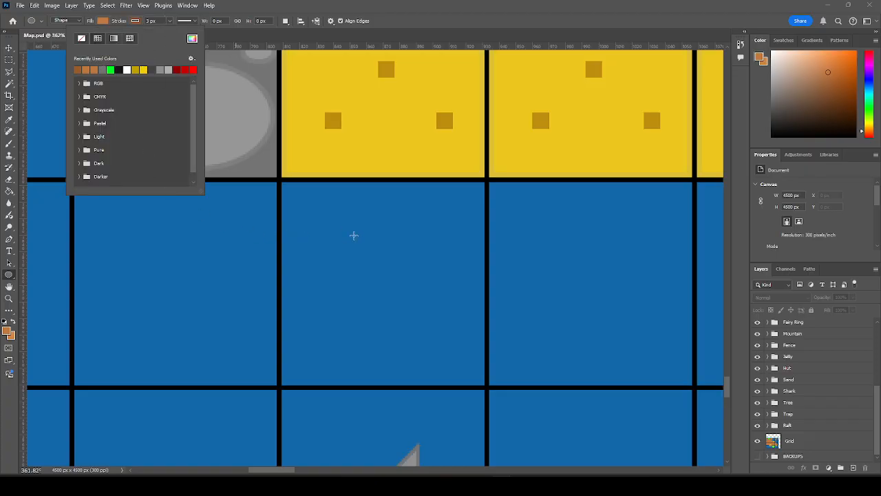
pyautogui.moveTo(436, 213)
pyautogui.mouseDown()
pyautogui.moveTo(363, 275)
pyautogui.moveTo(312, 350)
pyautogui.mouseUp()
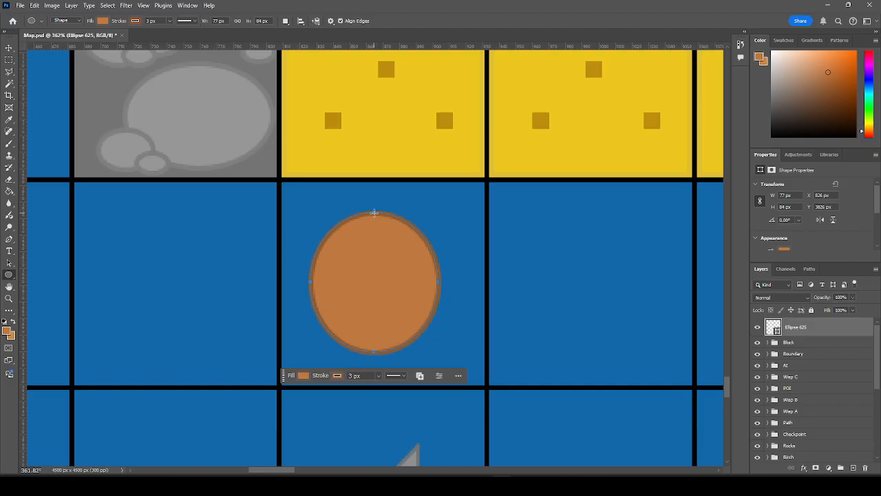
pyautogui.moveTo(375, 215); pyautogui.dragTo(397, 212)
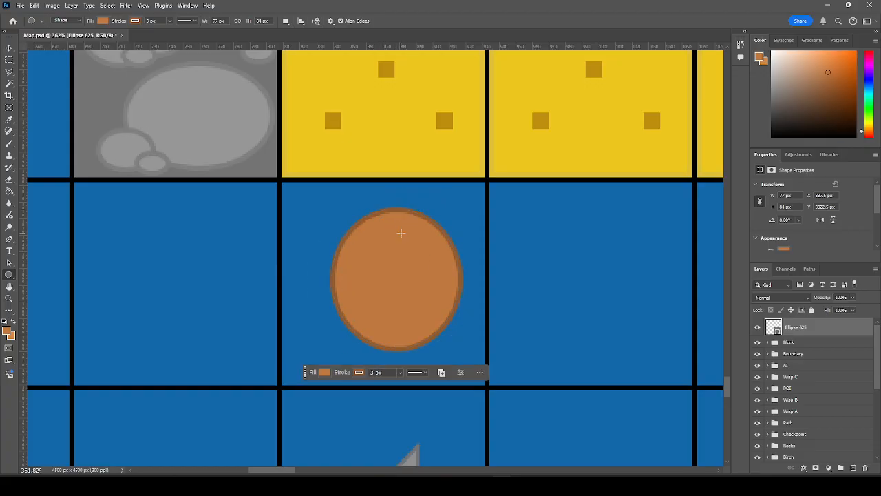
# Reshape the ellipse into a narrower oval leaning to the upper right, and move it into the upper-right part of its water cell.
pyautogui.press('v')
pyautogui.click(398, 216)
pyautogui.moveTo(397, 206); pyautogui.dragTo(380, 231)
pyautogui.moveTo(462, 206); pyautogui.dragTo(484, 201)
pyautogui.click(468, 375)
pyautogui.moveTo(424, 275); pyautogui.dragTo(423, 260)
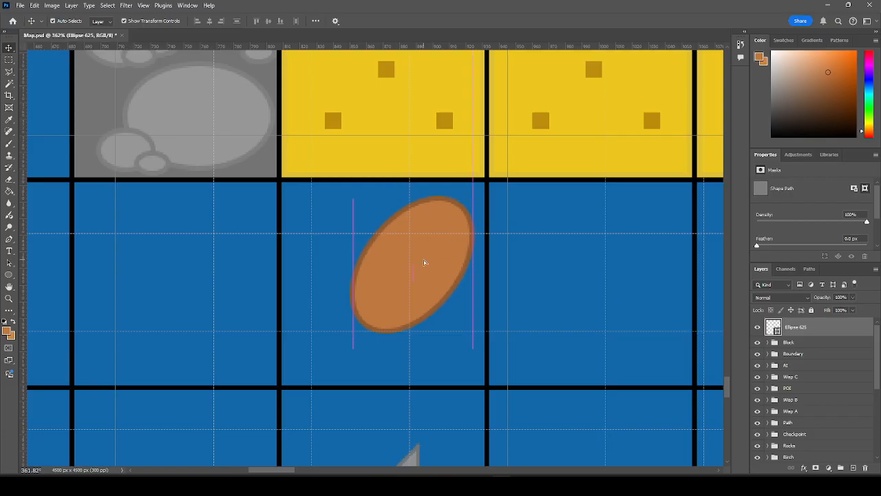
# Outline a bone with a notched end at the oval's lower-left tip, using 1 px white lines without a stroke.
pyautogui.click(9, 276)
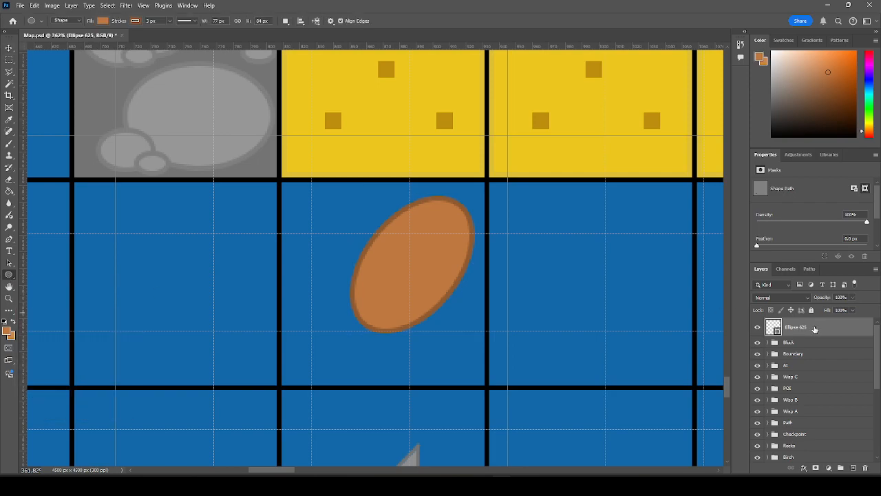
pyautogui.scroll(-6, 551, 314)
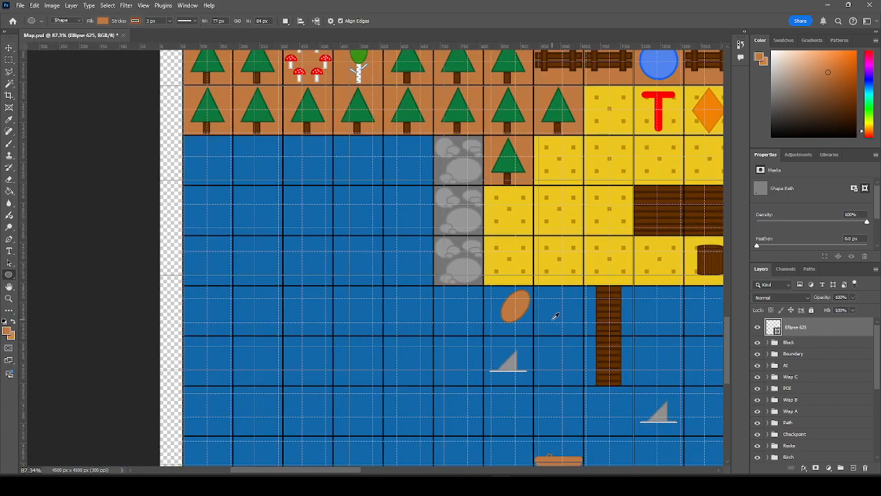
pyautogui.click(9, 47)
pyautogui.click(90, 223)
pyautogui.scroll(3, 529, 329)
pyautogui.scroll(5, 503, 321)
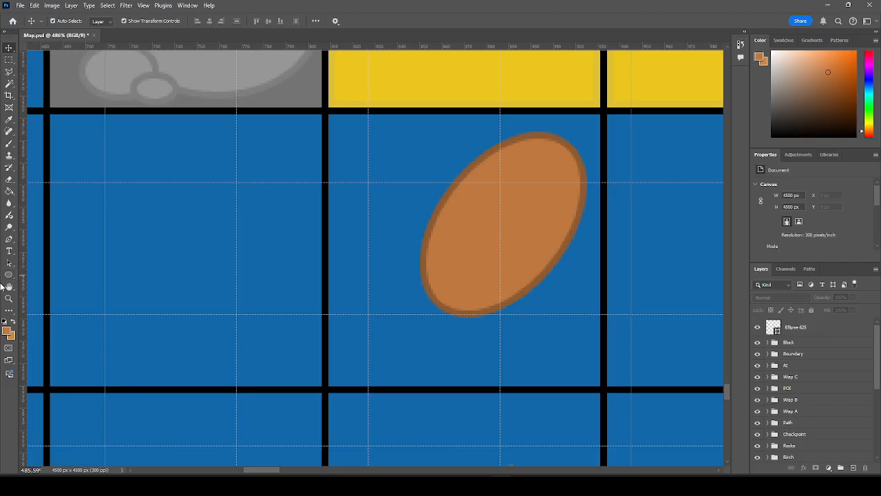
pyautogui.click(9, 275)
pyautogui.click(39, 309)
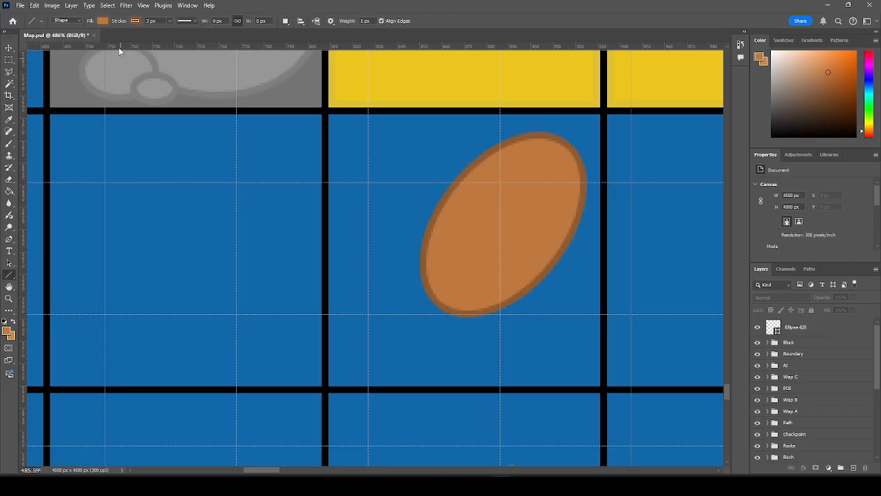
pyautogui.click(103, 21)
pyautogui.click(95, 68)
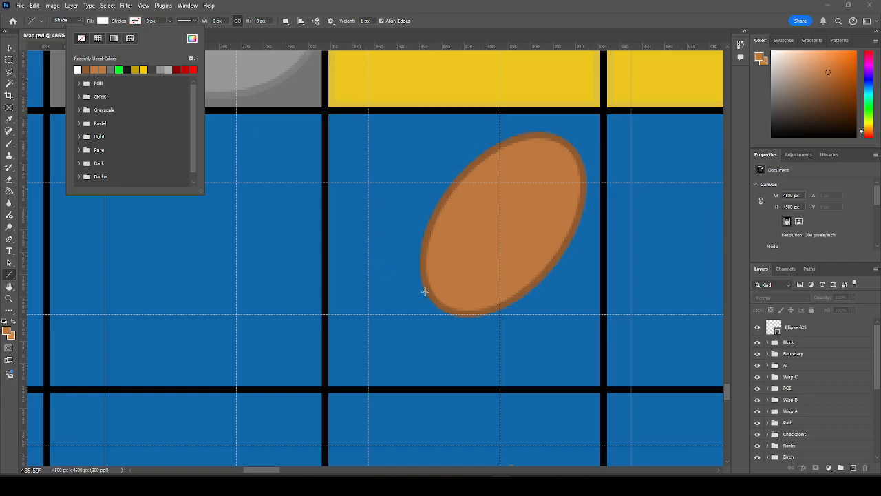
pyautogui.moveTo(429, 291)
pyautogui.mouseDown()
pyautogui.moveTo(370, 337)
pyautogui.moveTo(375, 351)
pyautogui.moveTo(391, 344)
pyautogui.moveTo(387, 364)
pyautogui.moveTo(404, 356)
pyautogui.moveTo(407, 336)
pyautogui.moveTo(442, 303)
pyautogui.moveTo(429, 292)
pyautogui.mouseUp()
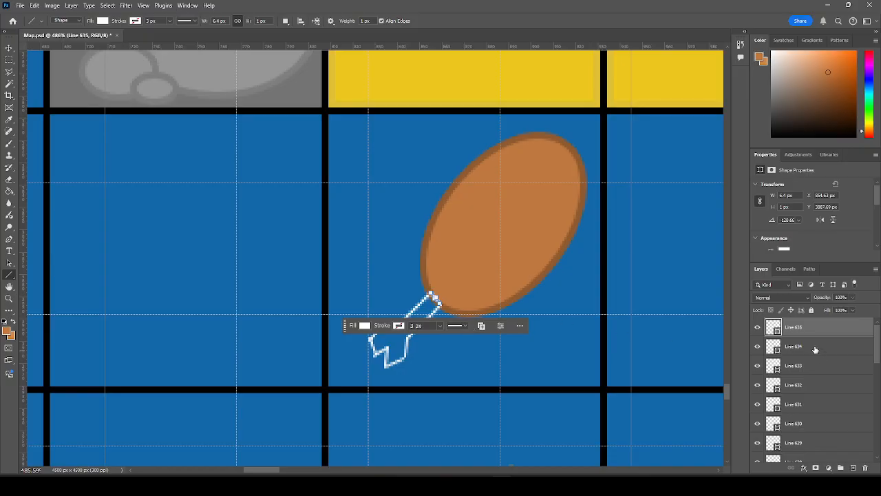
# Rasterize the bone's line layers, Line 626 to Line 635, and merge them into a single layer.
pyautogui.click(815, 350)
pyautogui.click(822, 332)
pyautogui.scroll(-3, 805, 406)
pyautogui.keyDown('shift'); pyautogui.click(809, 405); pyautogui.keyUp('shift')
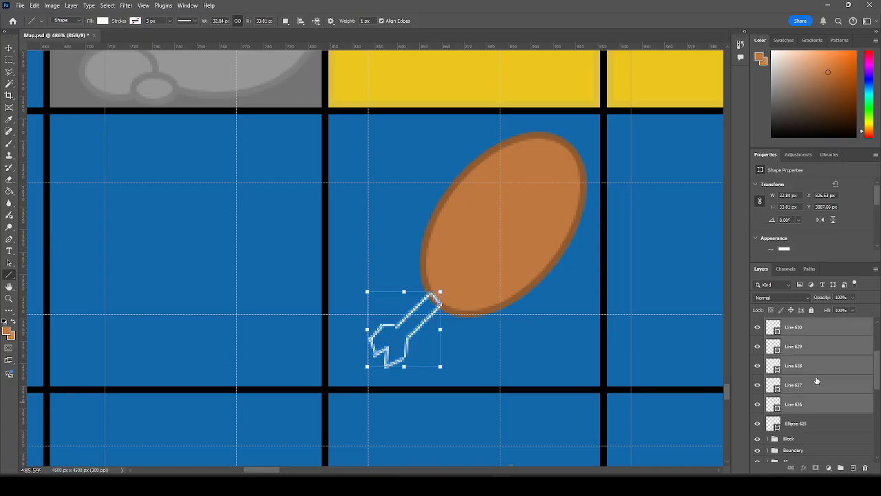
pyautogui.rightClick(812, 386)
pyautogui.click(812, 191)
pyautogui.rightClick(802, 350)
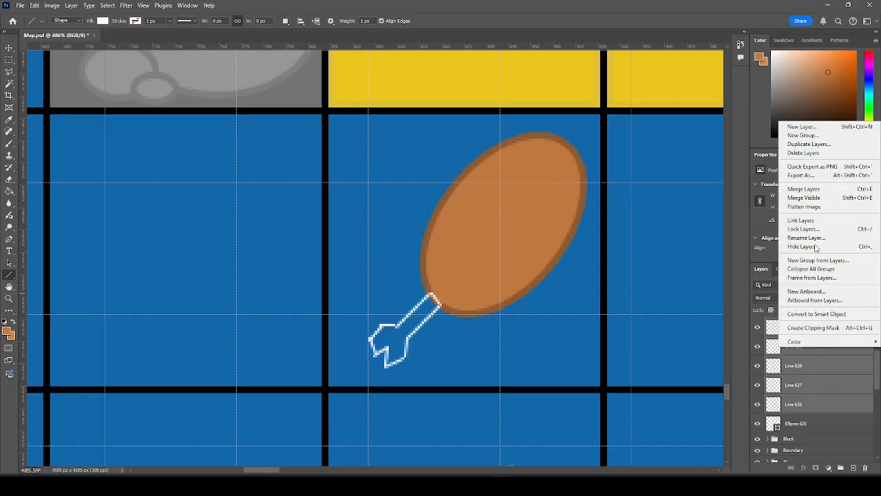
pyautogui.click(817, 192)
pyautogui.scroll(3, 804, 352)
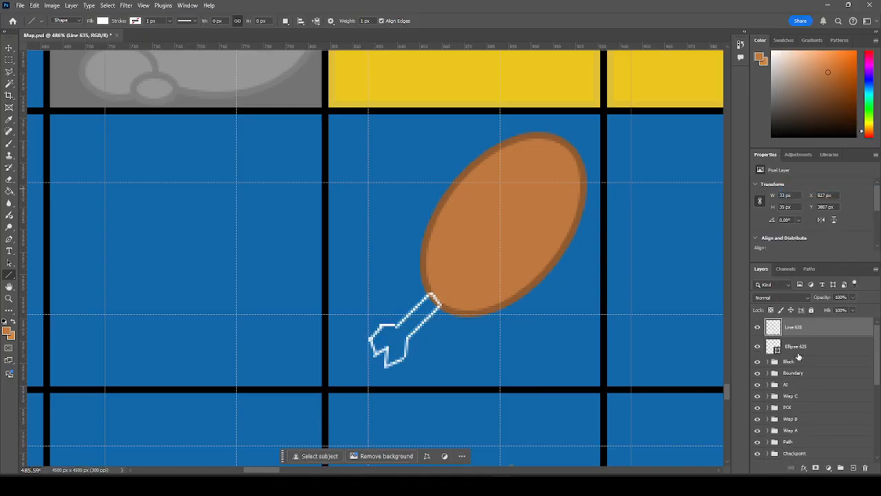
# Sample the pale colour d4e4ef from the bone outline as the foreground colour and fill the bone's interior with it.
pyautogui.click(803, 348)
pyautogui.click(815, 326)
pyautogui.click(9, 191)
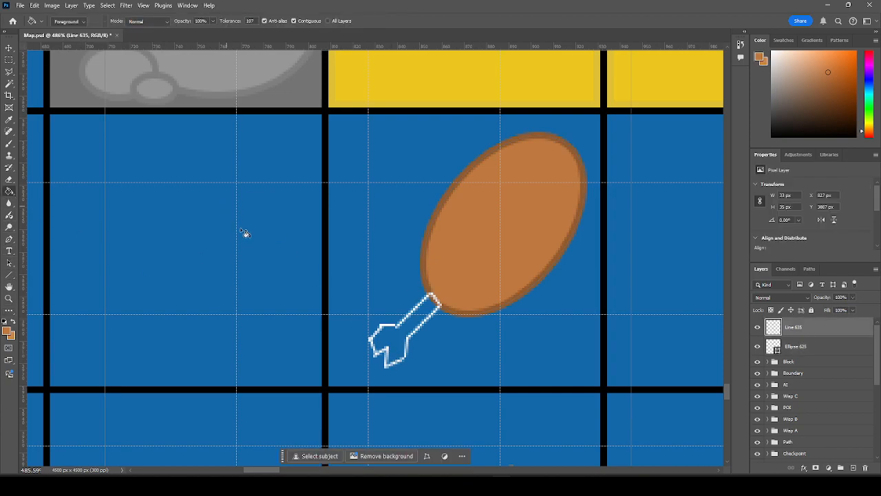
pyautogui.click(8, 333)
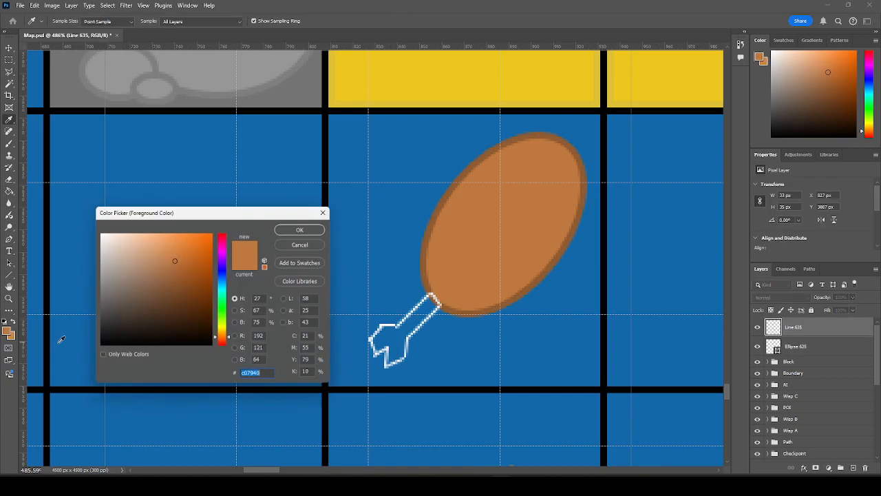
pyautogui.click(373, 334)
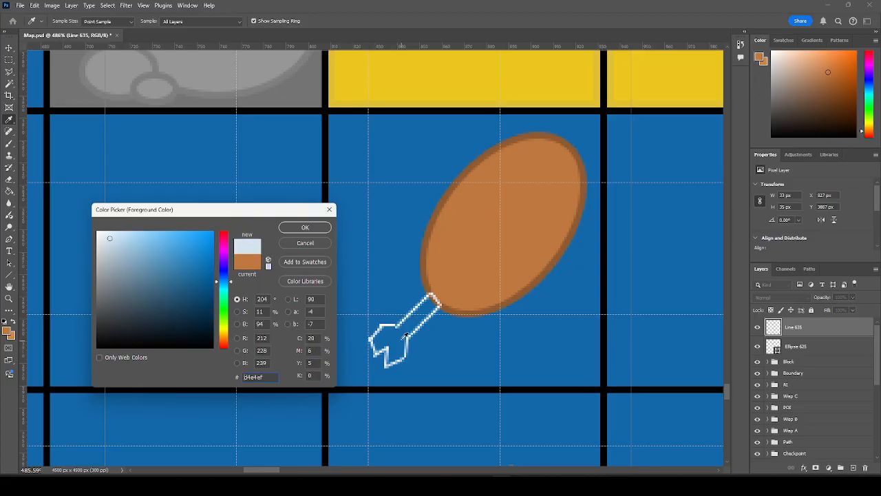
pyautogui.click(305, 227)
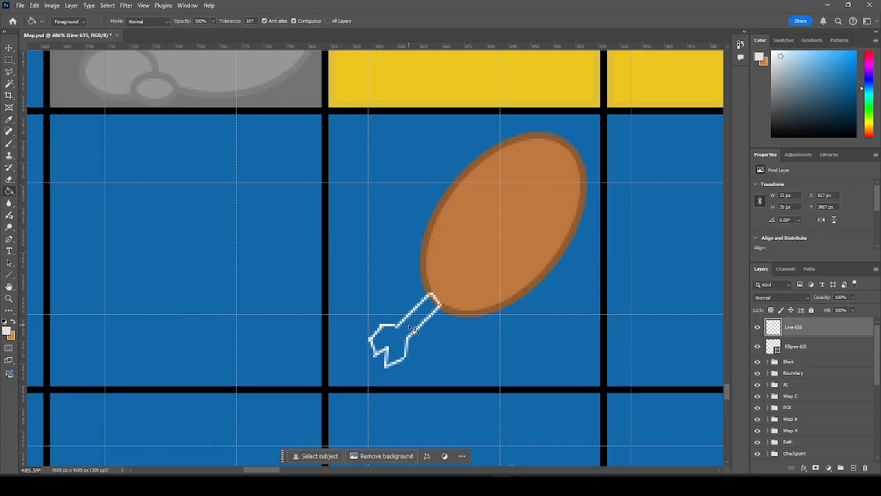
pyautogui.click(414, 330)
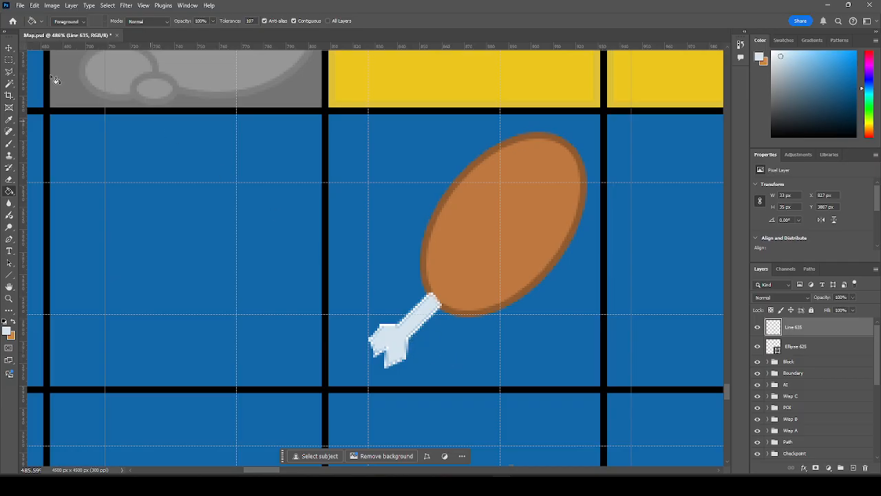
# Rasterize the ellipse layer and merge it with the bone layer.
pyautogui.click(9, 48)
pyautogui.keyDown('shift'); pyautogui.click(822, 345); pyautogui.keyUp('shift')
pyautogui.rightClick(821, 337)
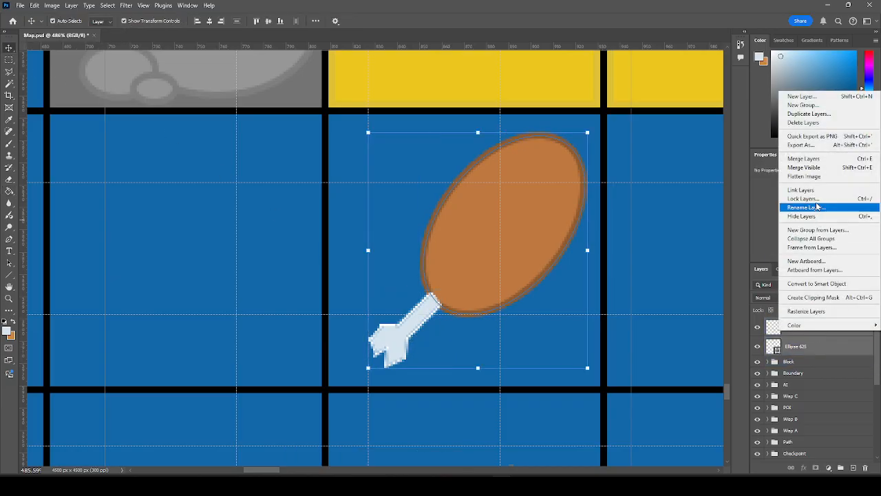
pyautogui.click(805, 353)
pyautogui.click(810, 331)
pyautogui.rightClick(808, 349)
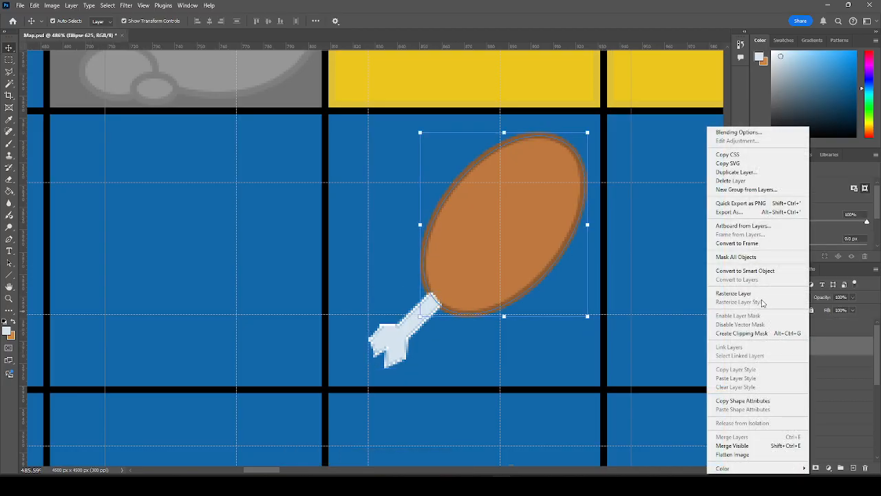
pyautogui.click(761, 294)
pyautogui.click(804, 332)
pyautogui.keyDown('shift'); pyautogui.click(805, 349); pyautogui.keyUp('shift')
pyautogui.rightClick(805, 349)
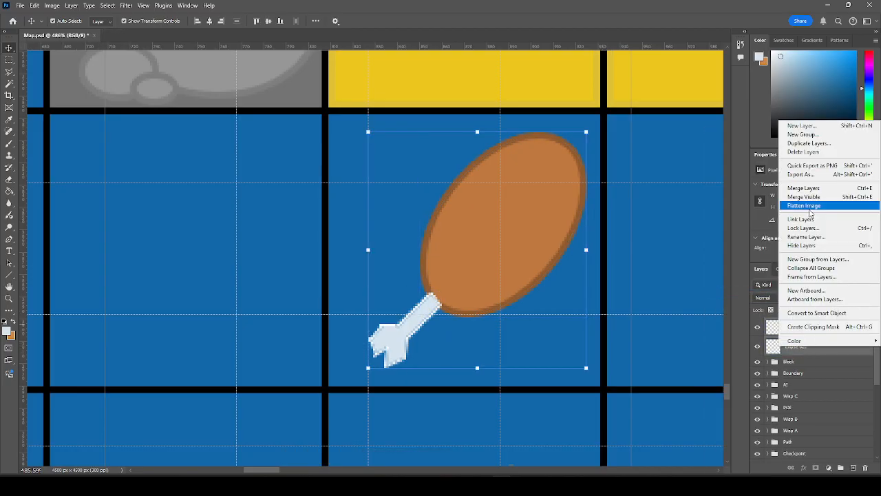
pyautogui.click(795, 190)
# Rename the merged drumstick layer to Food.
pyautogui.doubleClick(795, 328)
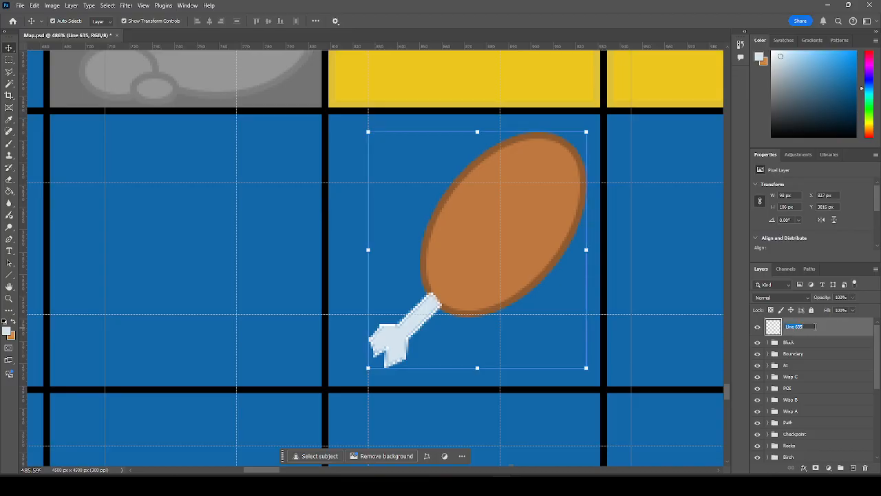
pyautogui.write('Food')
pyautogui.press('Return')
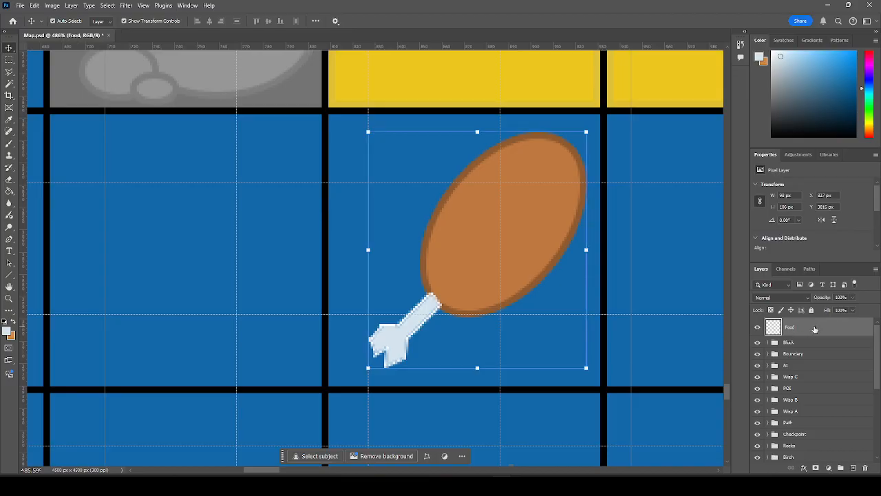
# Duplicate the Food drumstick layer and rename the copy Food BACKUP.
pyautogui.rightClick(796, 327)
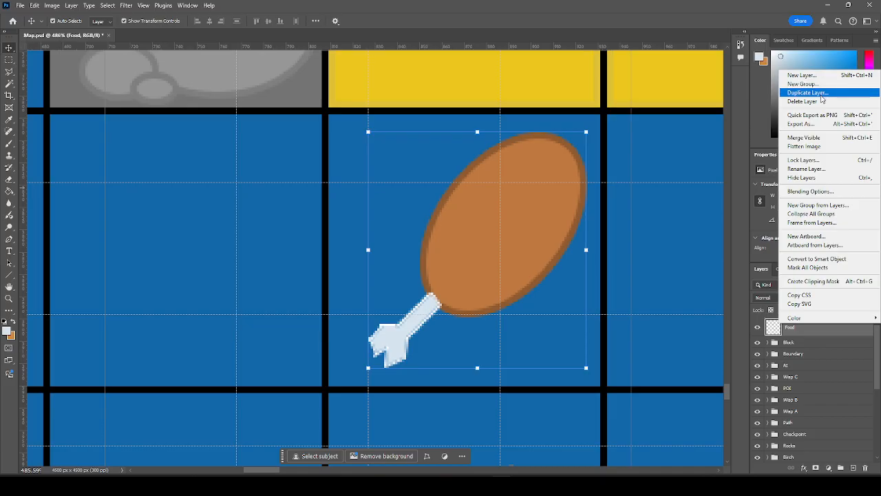
pyautogui.click(767, 6)
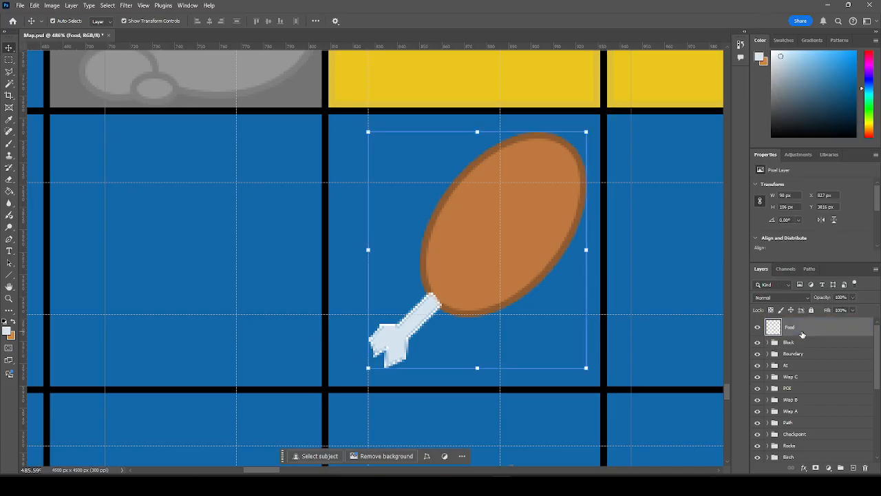
pyautogui.hotkey('ctrl', 'v')
pyautogui.doubleClick(792, 327)
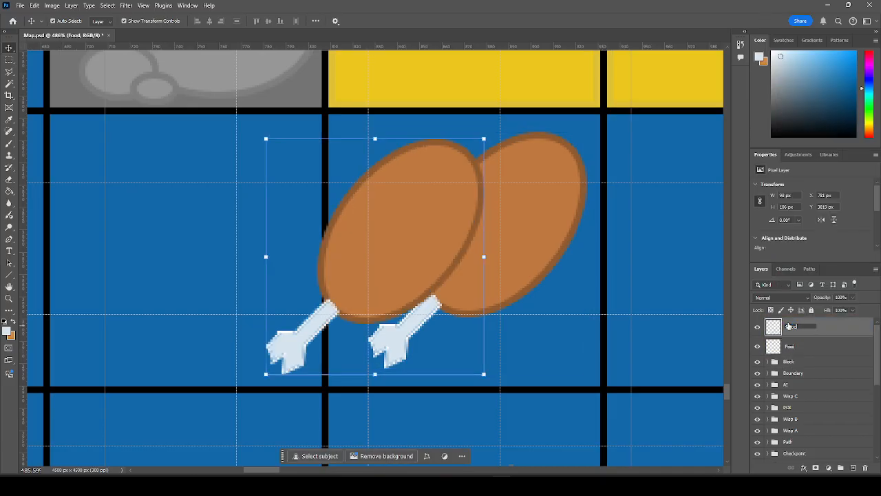
pyautogui.press('Return')
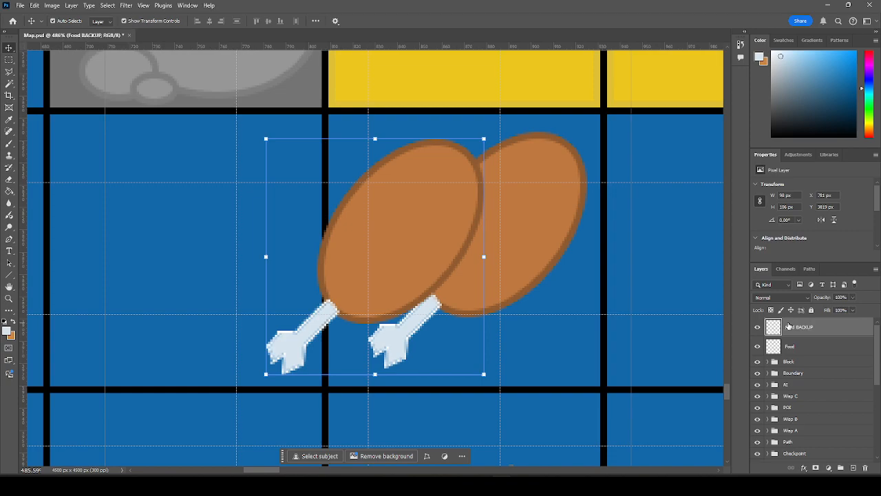
# Hide the Food BACKUP layer and move it into the BACKUPS group.
pyautogui.click(758, 327)
pyautogui.moveTo(804, 331); pyautogui.dragTo(807, 435)
pyautogui.scroll(10, 807, 413)
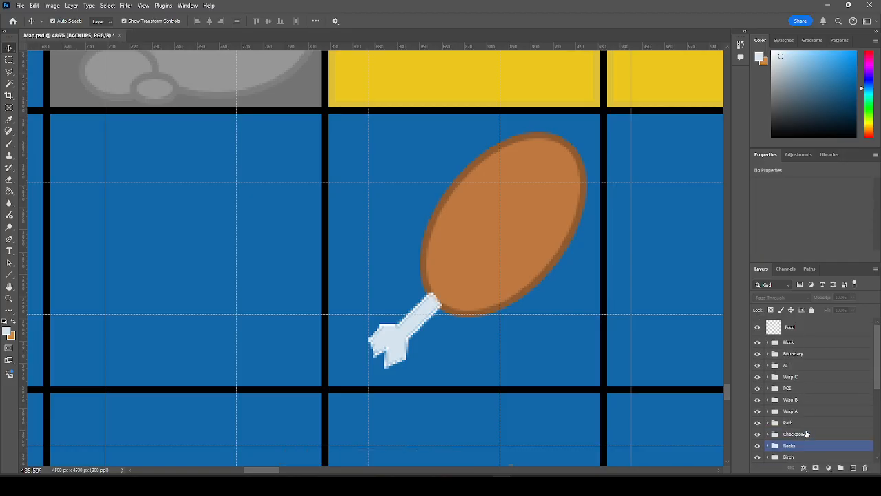
# Create a layer group named Food and move the Food drumstick layer into it.
pyautogui.click(511, 254)
pyautogui.scroll(-8, 511, 255)
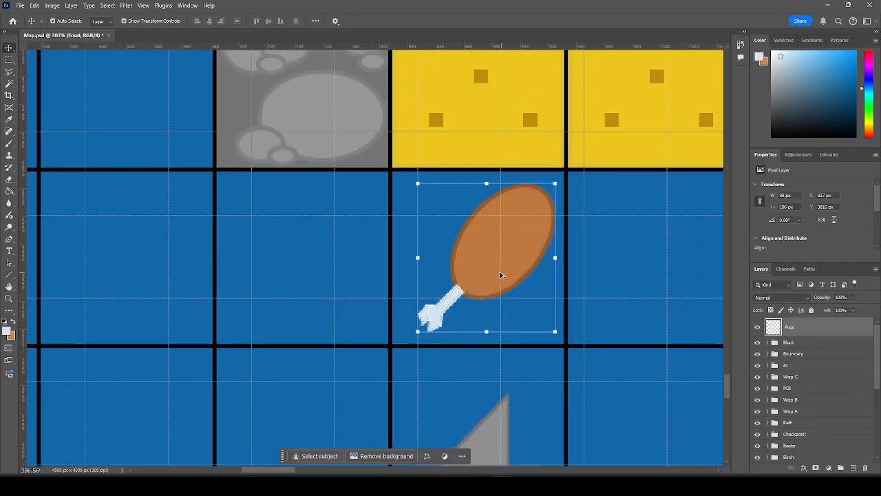
pyautogui.scroll(-2, 387, 303)
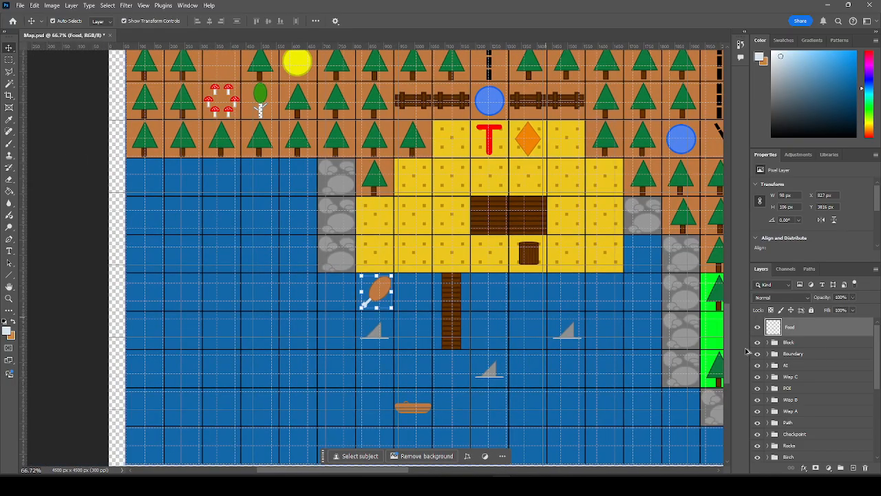
pyautogui.click(841, 467)
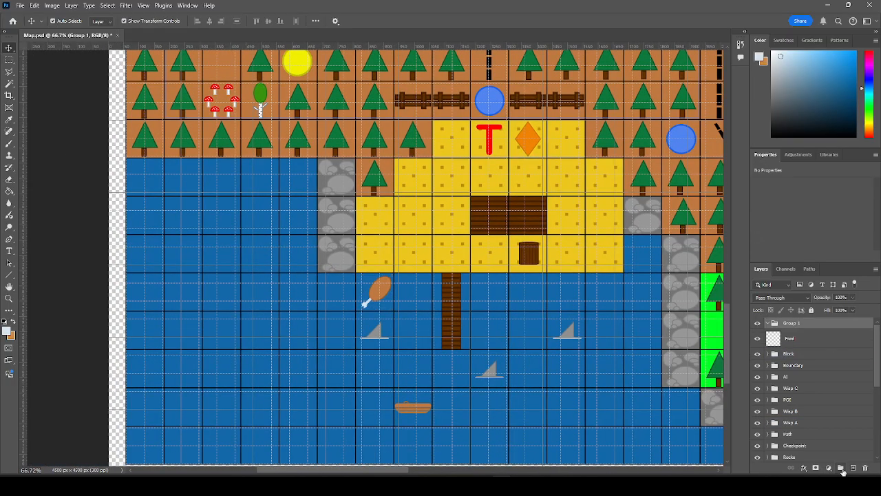
pyautogui.doubleClick(799, 323)
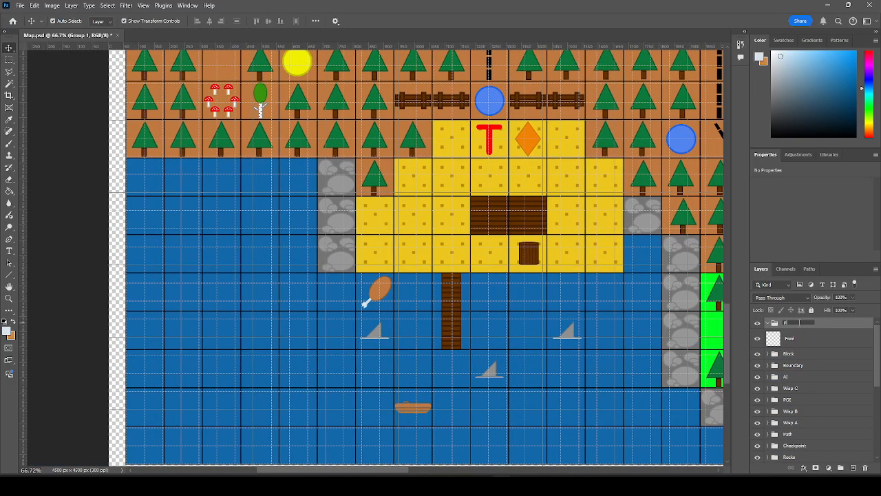
pyautogui.press('Return')
pyautogui.moveTo(800, 336); pyautogui.dragTo(800, 325)
pyautogui.scroll(-2, 519, 330)
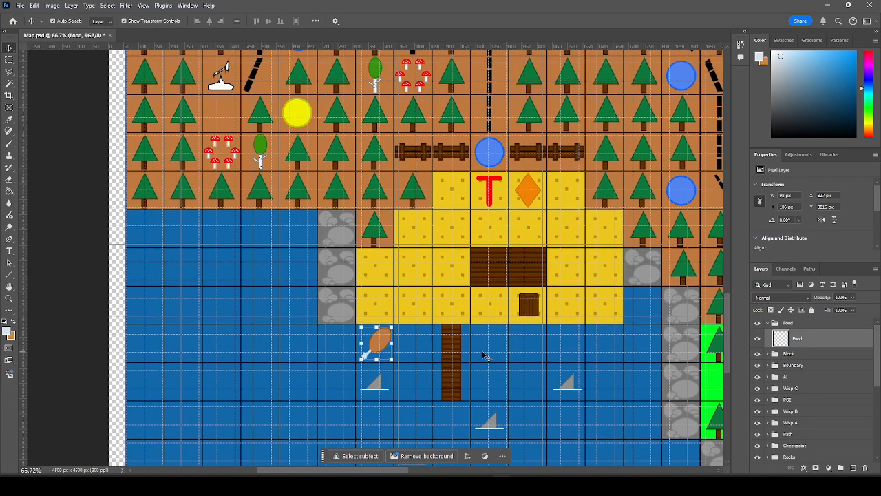
# Save the map and move the drumstick from the water to the forest path tile just west of the white boundary line.
pyautogui.scroll(-2, 199, 336)
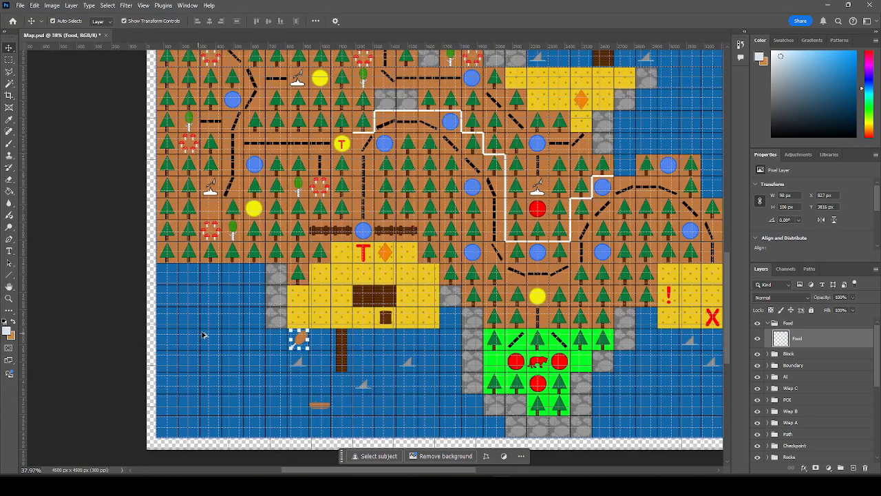
pyautogui.keyDown('ctrl'); pyautogui.click(83, 136); pyautogui.keyUp('ctrl')
pyautogui.hotkey('ctrl', 's')
pyautogui.keyDown('ctrl'); pyautogui.click(305, 340); pyautogui.keyUp('ctrl')
pyautogui.moveTo(304, 339); pyautogui.dragTo(499, 212)
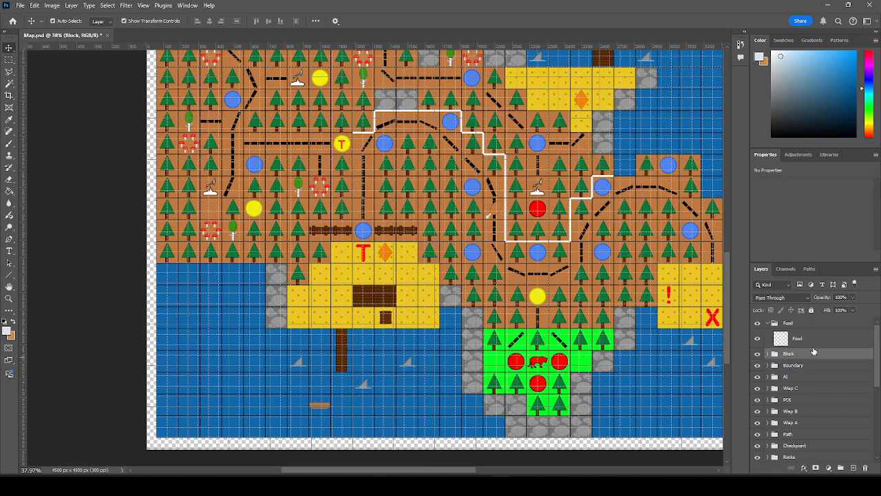
# Paste two more drumsticks, one beside the red circle in the southern green area and one beside the tiger in the northern green area.
pyautogui.hotkey('ctrl', 'v')
pyautogui.moveTo(437, 249); pyautogui.dragTo(496, 364)
pyautogui.scroll(5, 309, 338)
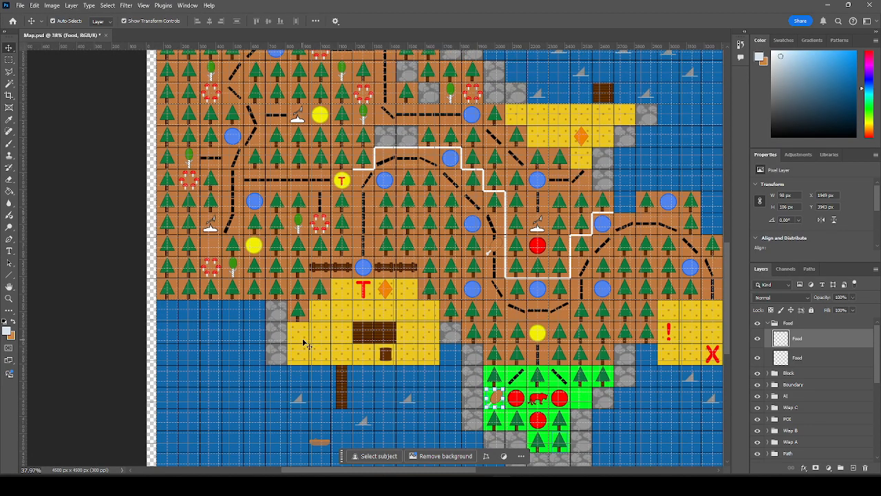
pyautogui.scroll(5, 314, 344)
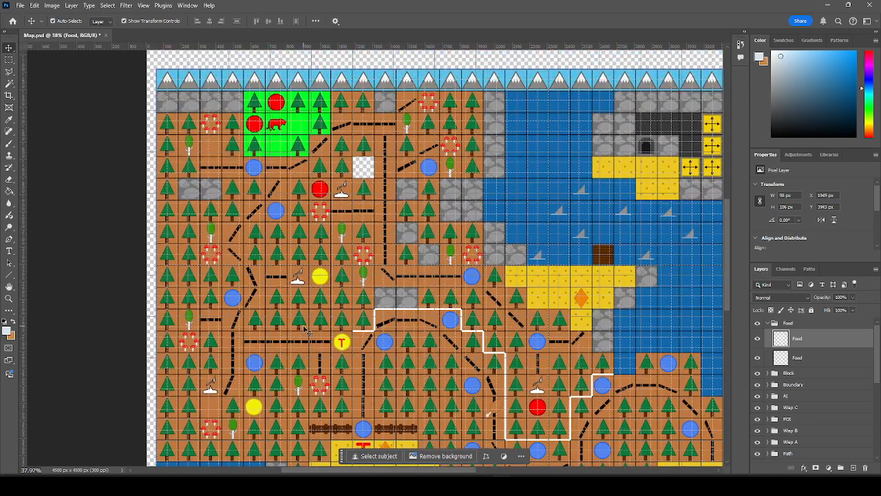
pyautogui.scroll(5, 219, 163)
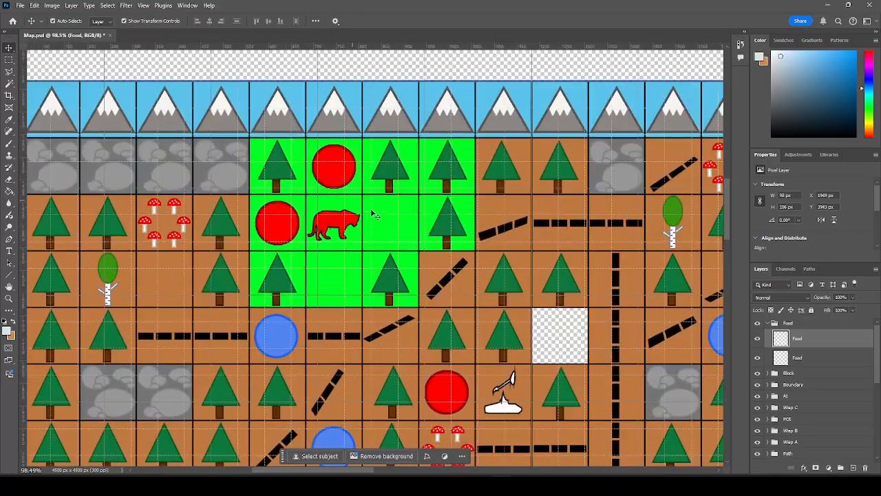
pyautogui.hotkey('ctrl', 'v')
pyautogui.moveTo(382, 256); pyautogui.dragTo(395, 225)
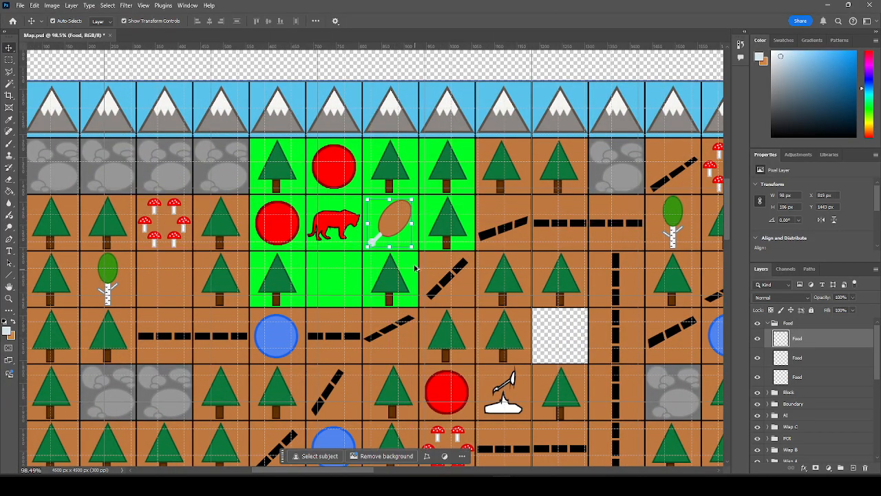
# Paste another drumstick and place it on the empty transparent tile in the northern forest.
pyautogui.scroll(-3, 435, 230)
pyautogui.hotkey('ctrl', 'v')
pyautogui.moveTo(427, 252); pyautogui.dragTo(527, 296)
# Paste a drumstick onto the diagonal path tile just east of the mushroom ring in the western forest.
pyautogui.scroll(-5, 523, 394)
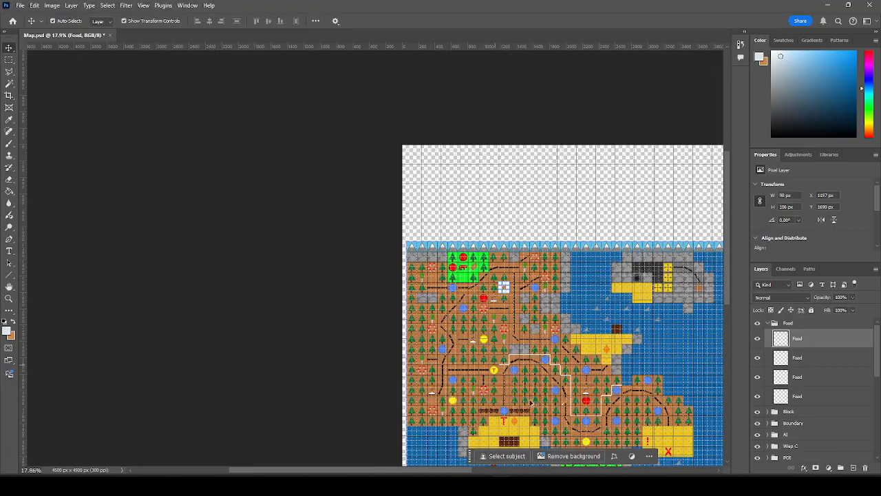
pyautogui.scroll(7, 523, 393)
pyautogui.scroll(-1, 632, 349)
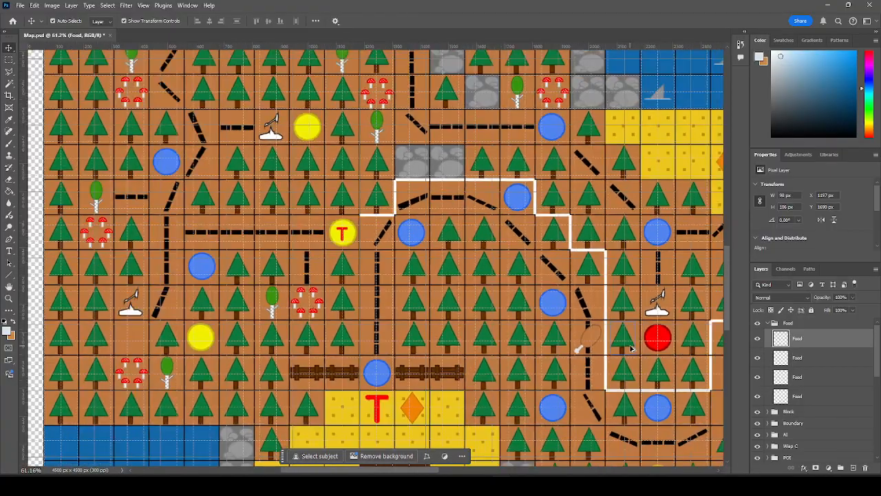
pyautogui.scroll(-1, 632, 349)
pyautogui.scroll(-1, 539, 338)
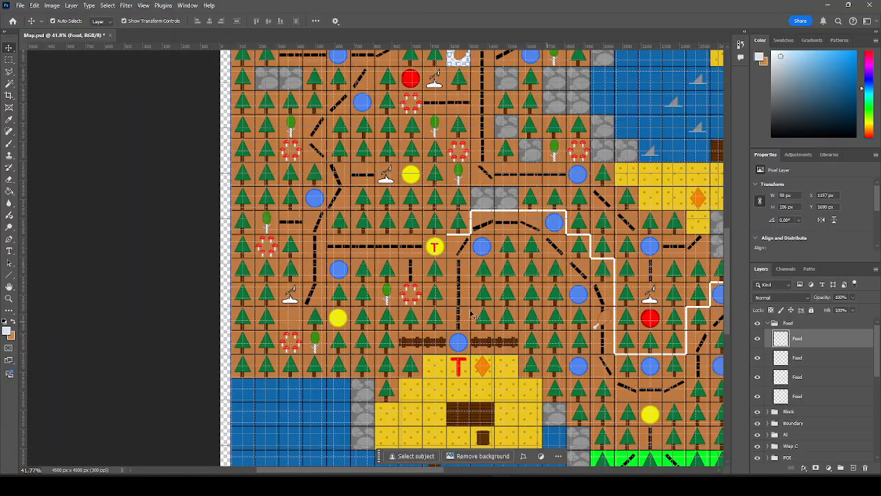
pyautogui.scroll(-1, 303, 379)
pyautogui.scroll(2, 310, 391)
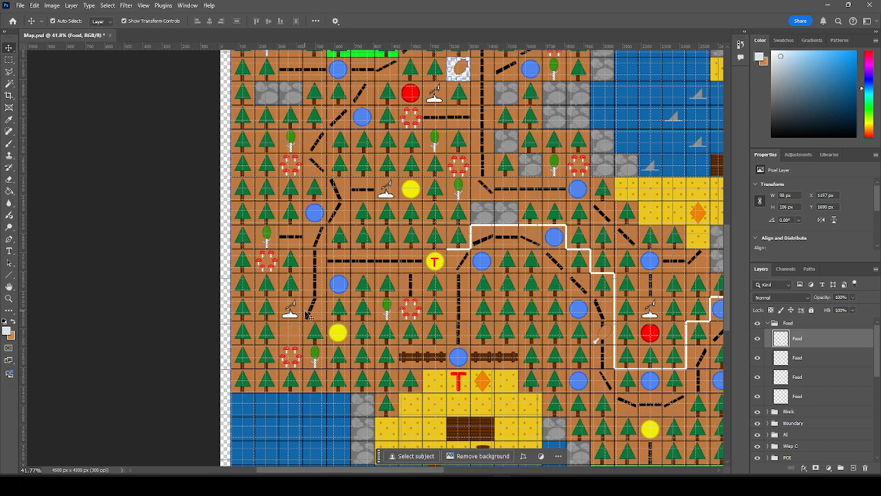
pyautogui.scroll(3, 307, 315)
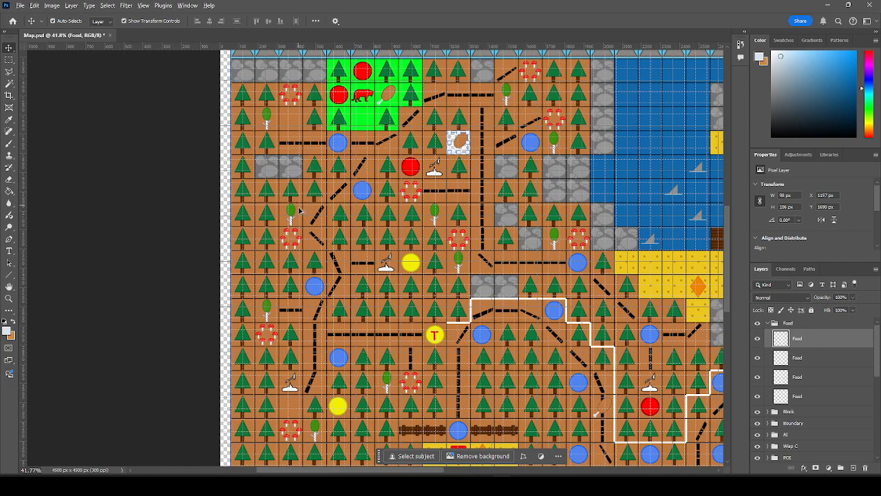
pyautogui.scroll(4, 312, 249)
pyautogui.scroll(1, 311, 249)
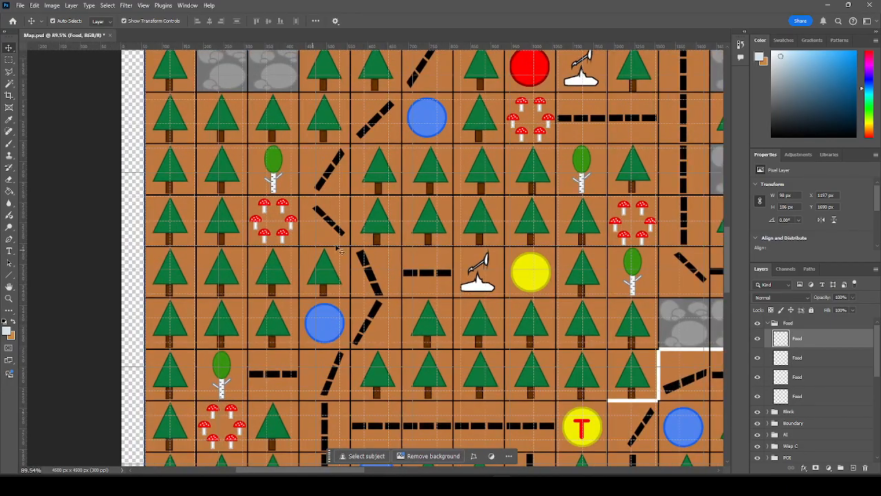
pyautogui.hotkey('ctrl', 'v')
pyautogui.moveTo(426, 257); pyautogui.dragTo(329, 221)
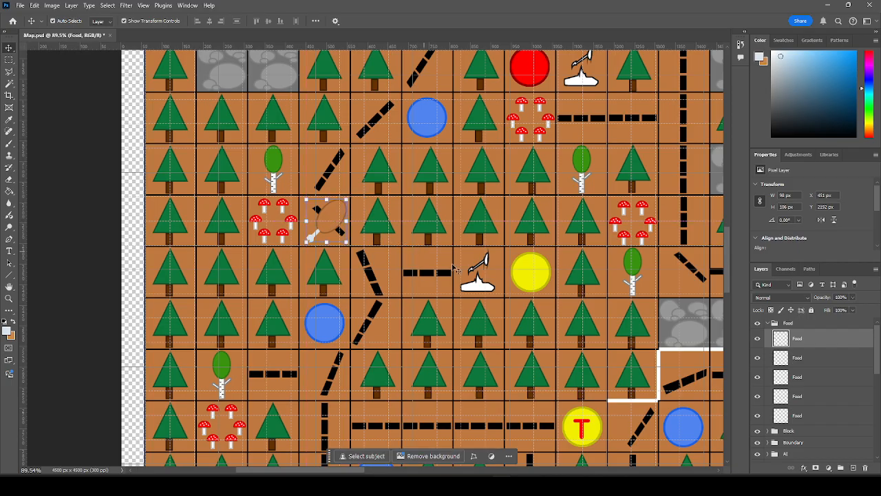
# Examine the forest and southern green area to check where the drumsticks are placed.
pyautogui.scroll(-2, 397, 266)
pyautogui.scroll(-3, 398, 265)
pyautogui.click(186, 214)
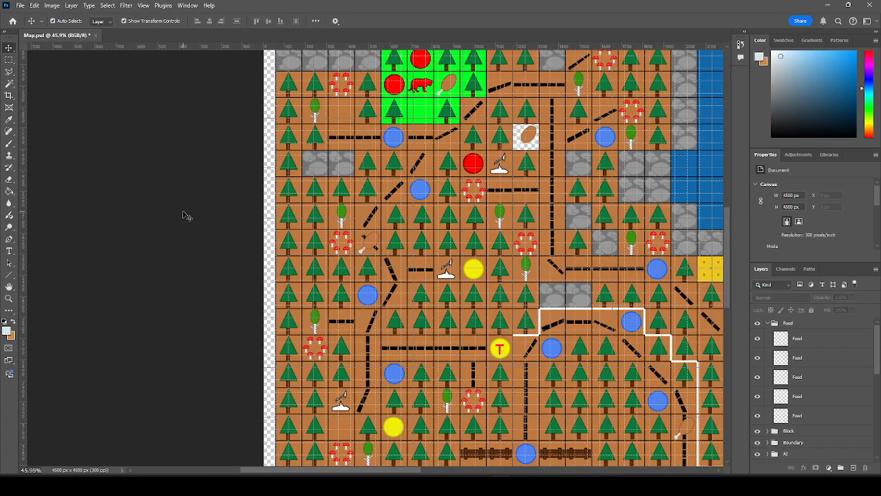
pyautogui.scroll(-3, 139, 229)
pyautogui.scroll(-3, 153, 226)
pyautogui.scroll(4, 468, 358)
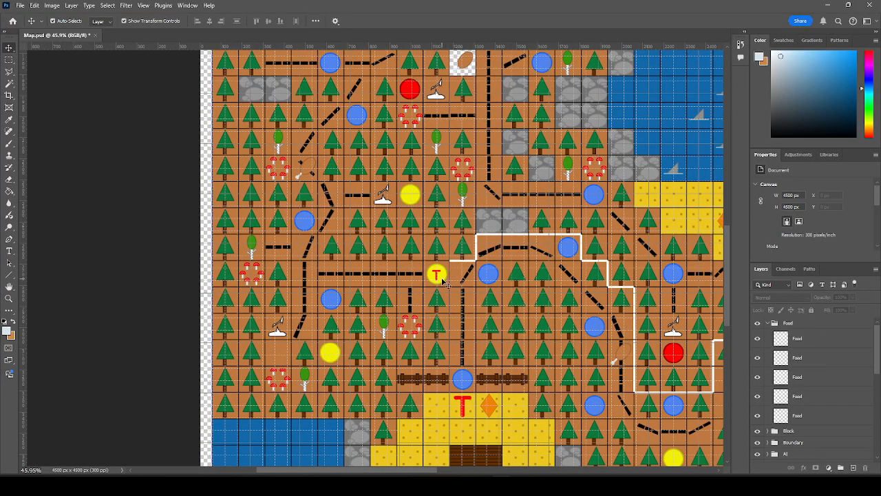
pyautogui.scroll(-4, 268, 264)
pyautogui.scroll(3, 577, 378)
pyautogui.scroll(-4, 480, 288)
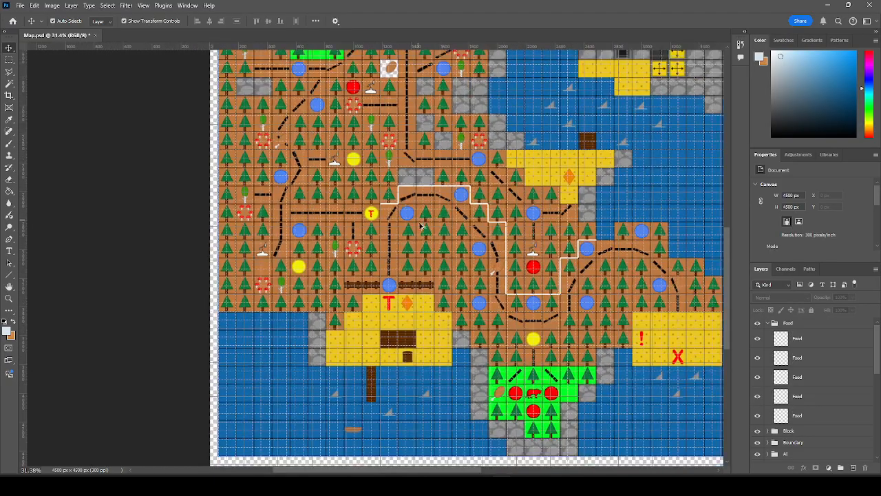
pyautogui.click(497, 270)
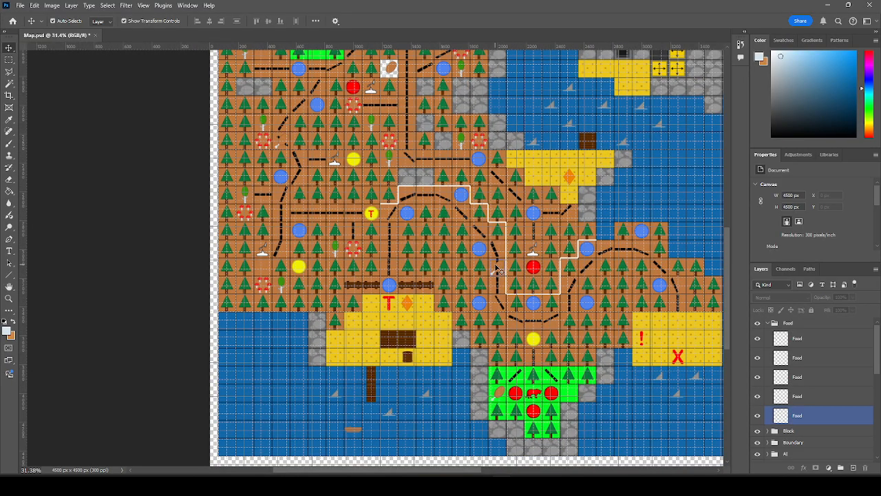
pyautogui.click(585, 364)
# Paste a drumstick onto the sand tile beside the yellow arrow tiles, near the cave in the northeast.
pyautogui.scroll(-4, 586, 366)
pyautogui.scroll(4, 624, 159)
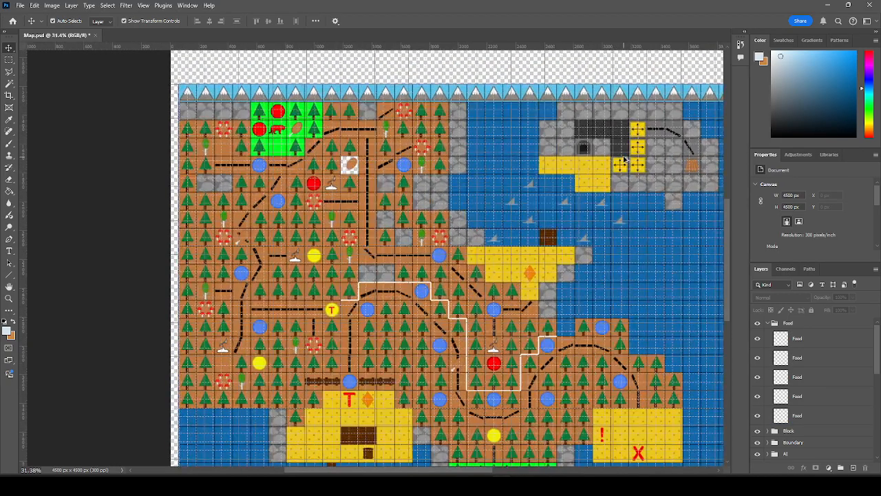
pyautogui.scroll(13, 625, 159)
pyautogui.hotkey('ctrl', 'v')
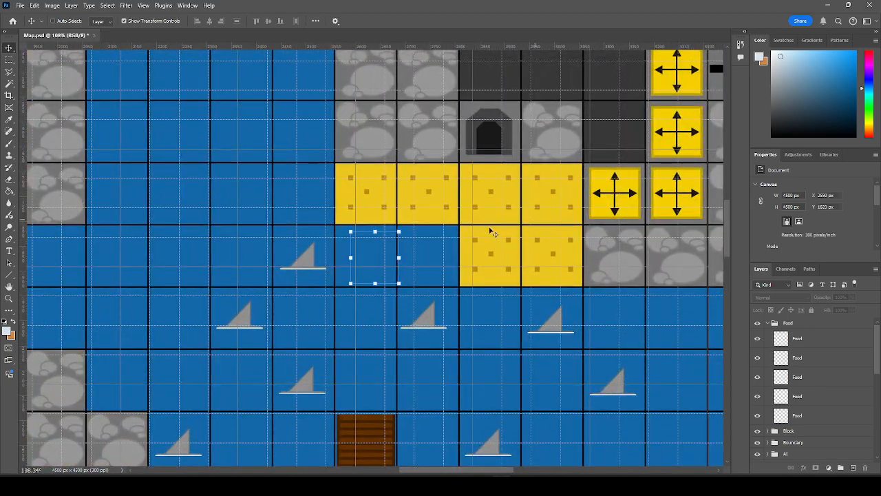
pyautogui.moveTo(377, 252); pyautogui.dragTo(552, 191)
# Move the ungrouped Food layer of the cave-side drumstick into the Food group.
pyautogui.scroll(-8, 646, 220)
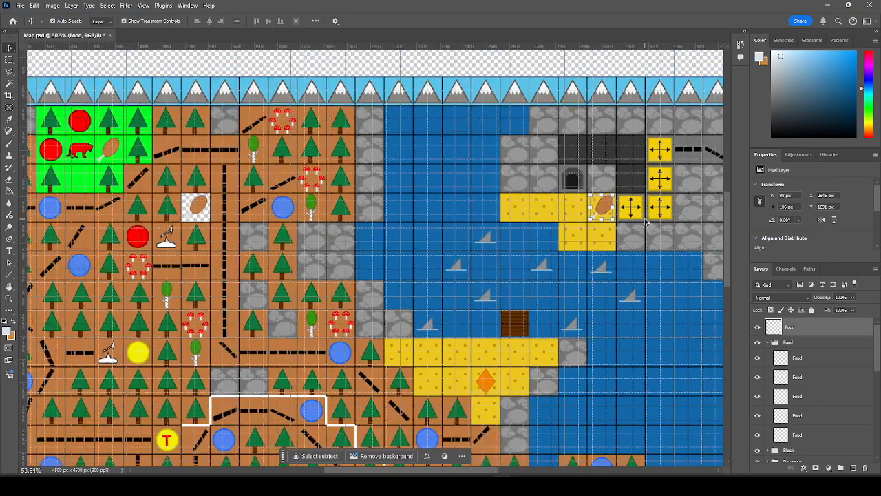
pyautogui.scroll(-6, 645, 220)
pyautogui.click(193, 144)
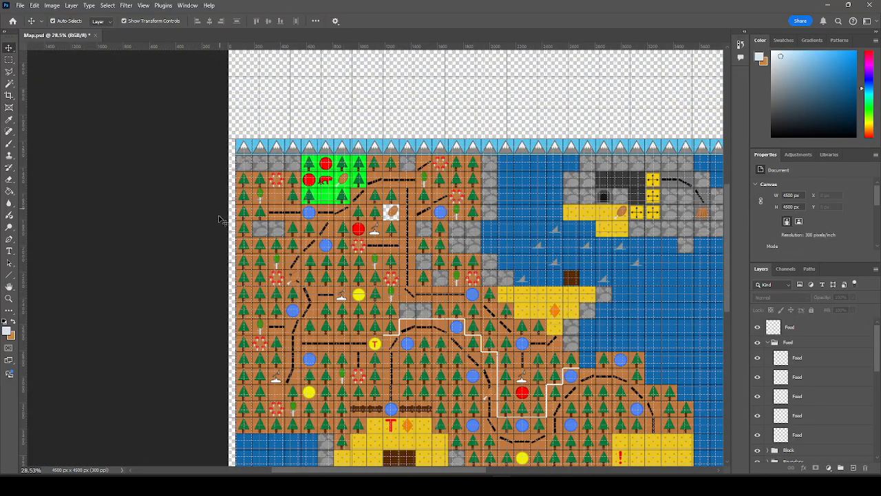
pyautogui.scroll(1, 222, 259)
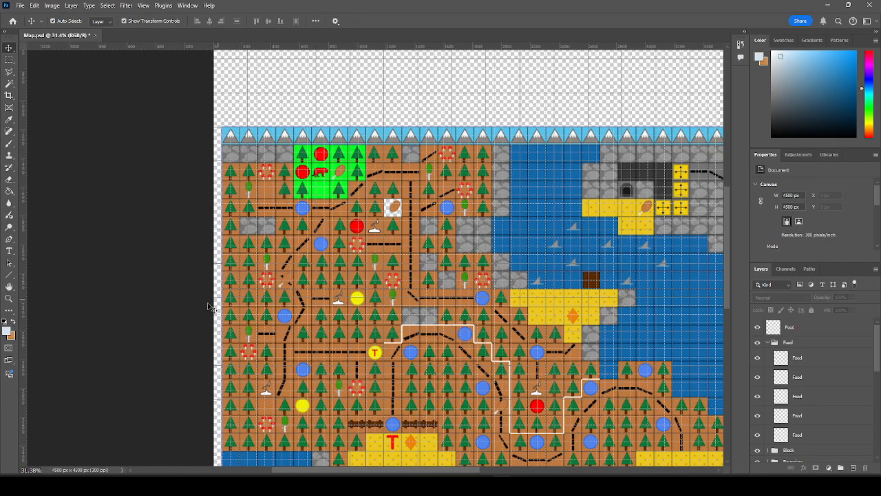
pyautogui.scroll(4, 286, 286)
pyautogui.click(442, 173)
pyautogui.moveTo(800, 330); pyautogui.dragTo(792, 342)
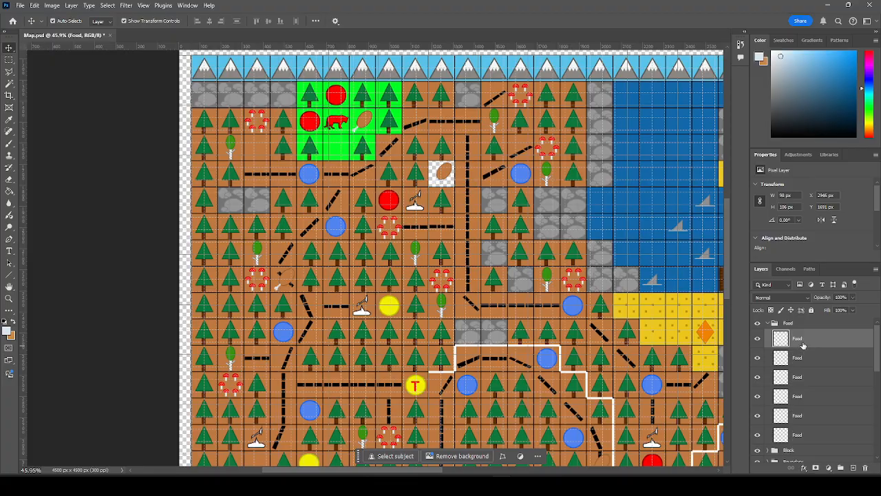
pyautogui.keyDown('shift'); pyautogui.click(808, 434); pyautogui.keyUp('shift')
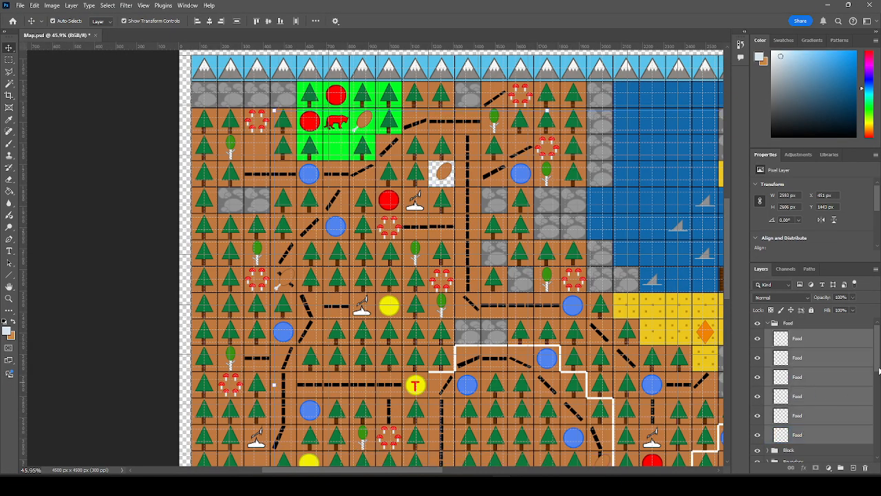
pyautogui.scroll(-5, 879, 369)
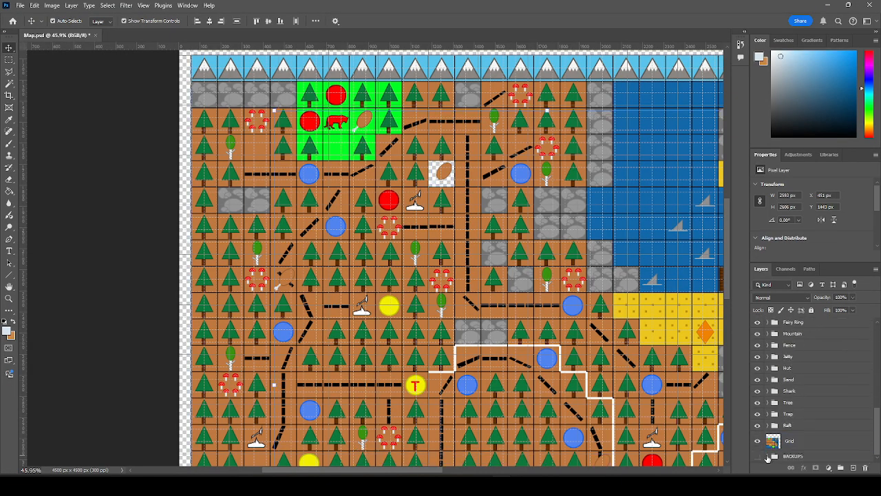
pyautogui.click(766, 457)
pyautogui.click(802, 448)
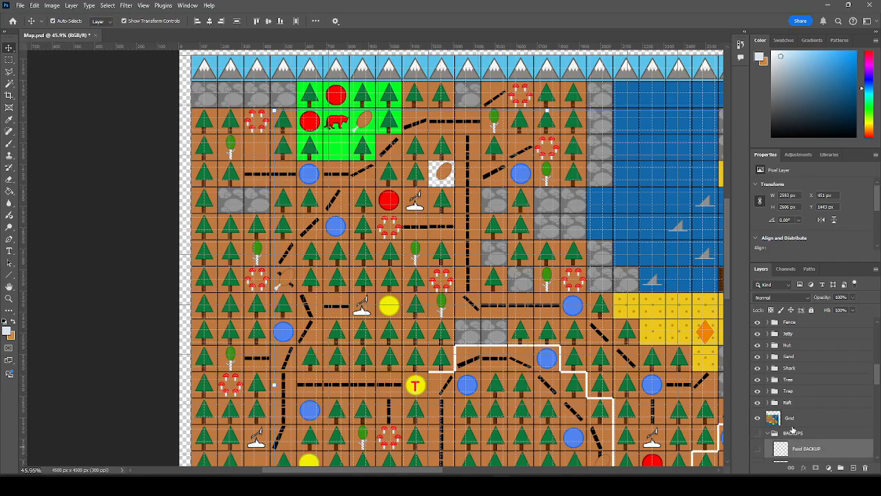
pyautogui.moveTo(878, 378); pyautogui.dragTo(874, 330)
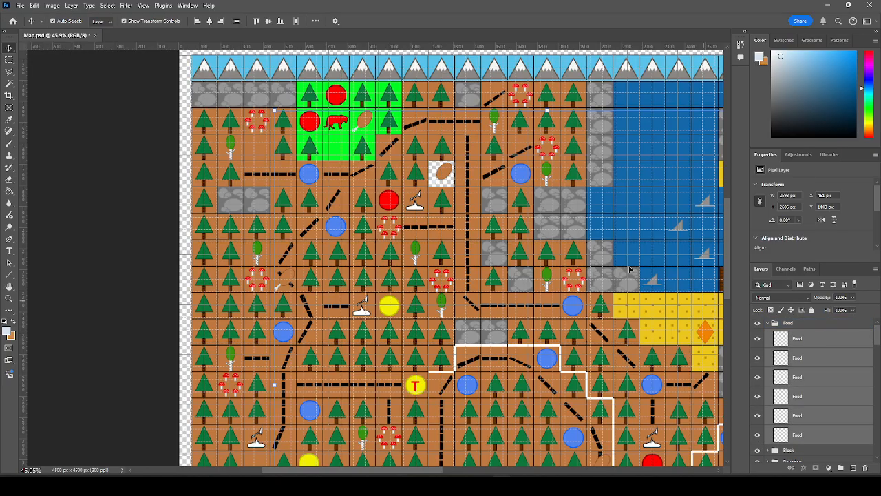
pyautogui.scroll(7, 457, 162)
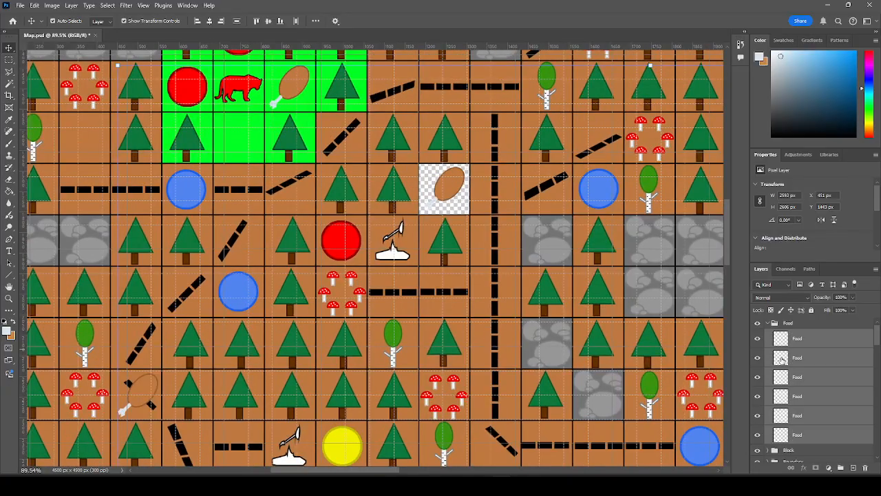
pyautogui.rightClick(782, 358)
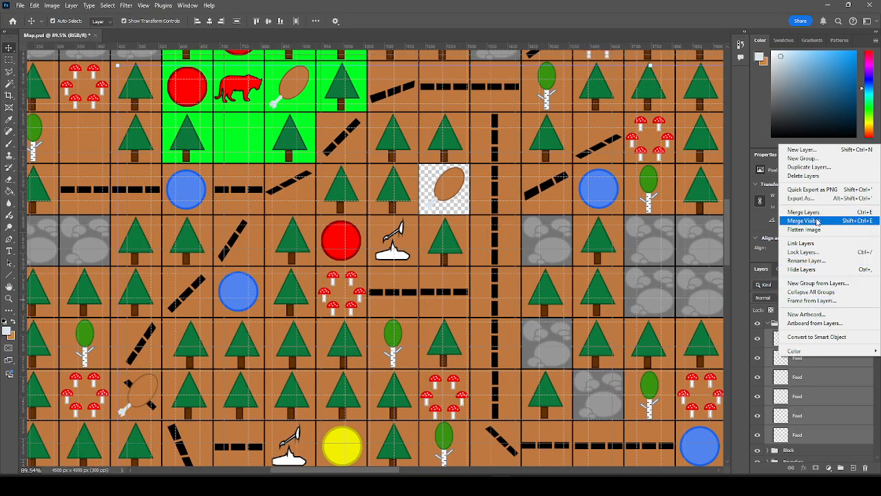
pyautogui.click(811, 379)
pyautogui.doubleClick(811, 378)
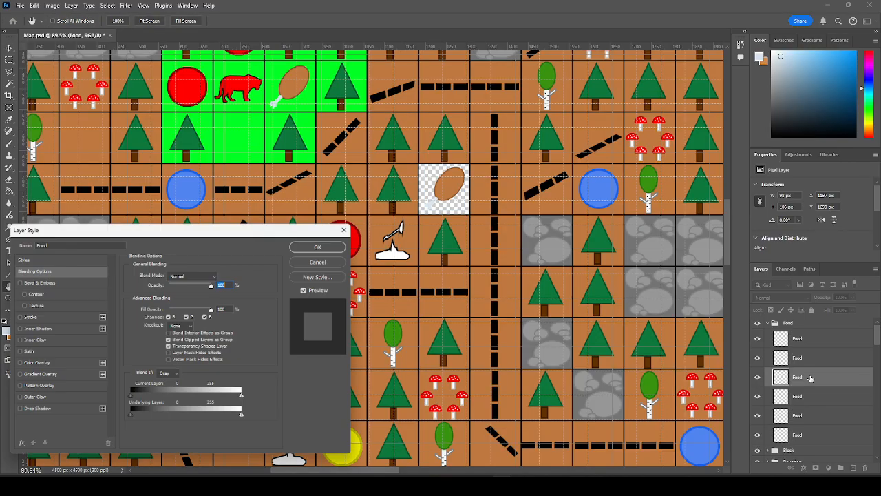
pyautogui.click(344, 260)
pyautogui.click(827, 361)
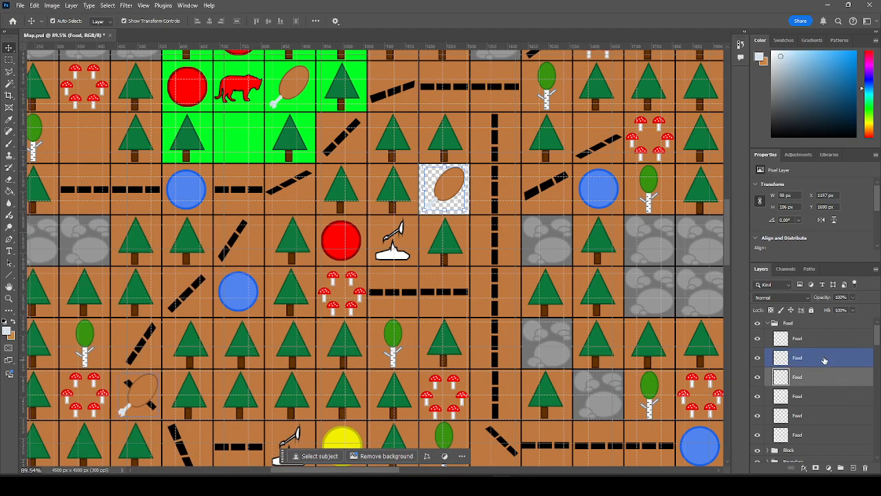
pyautogui.click(833, 346)
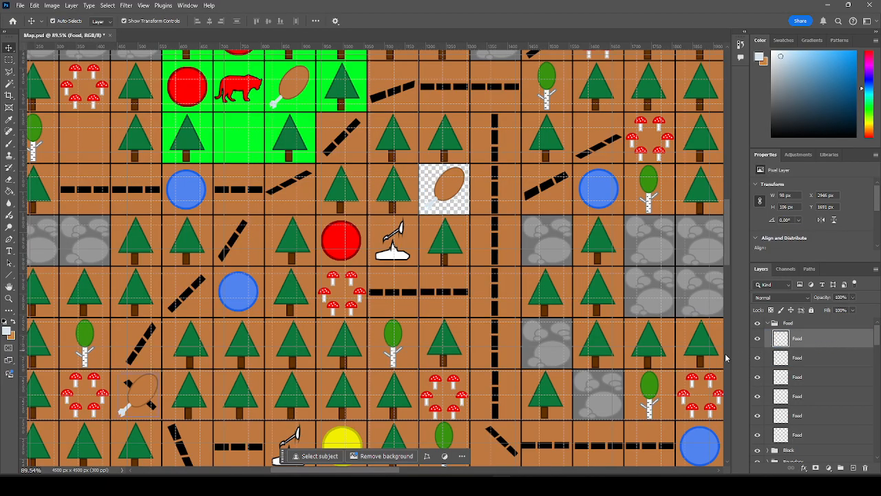
# Add a drop shadow to the Food group with 100% opacity, 0 px distance and 10% spread.
pyautogui.scroll(-2, 589, 245)
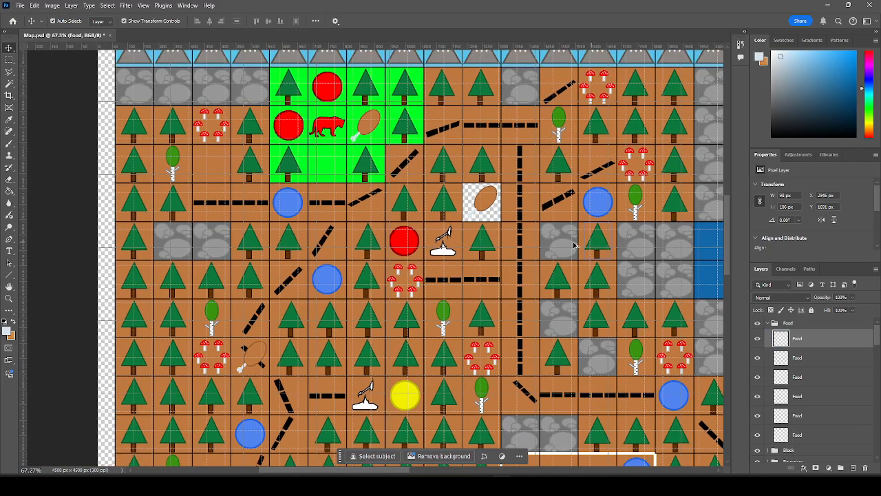
pyautogui.scroll(-2, 578, 245)
pyautogui.rightClick(793, 324)
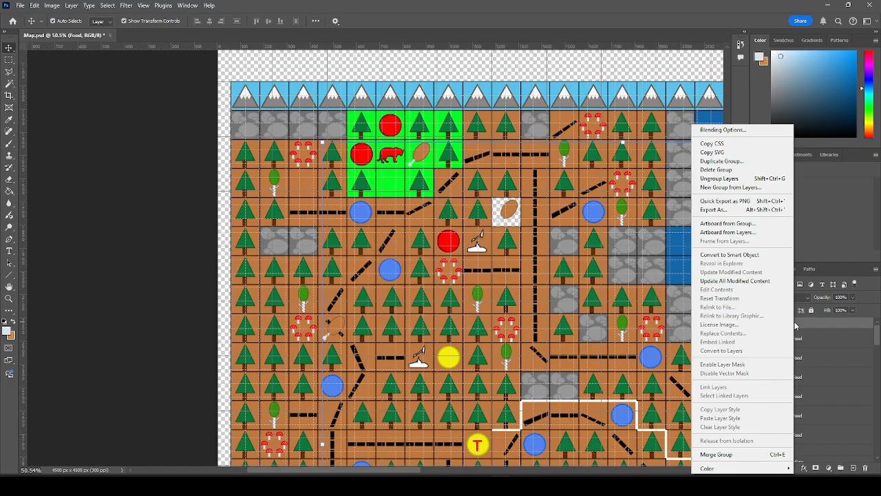
pyautogui.click(756, 131)
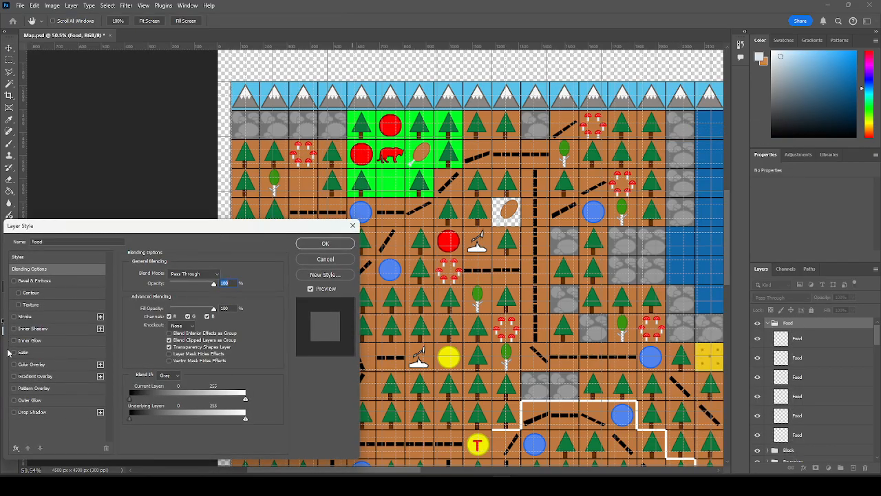
pyautogui.click(15, 413)
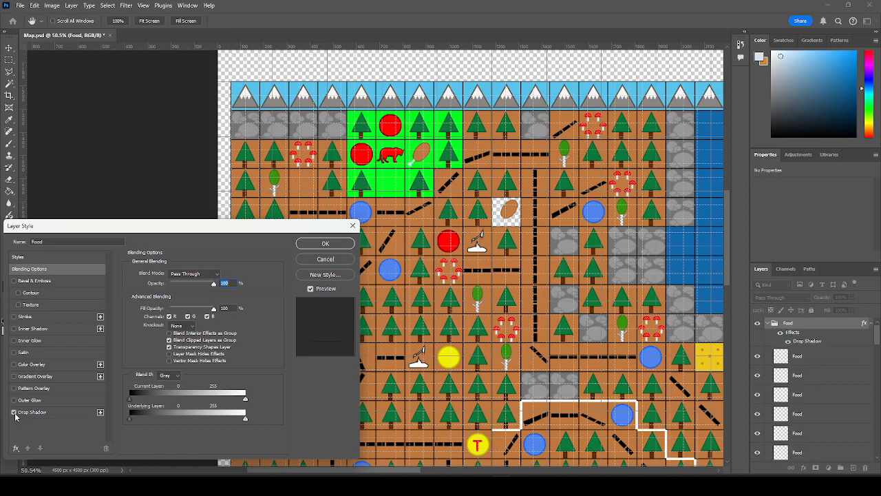
pyautogui.click(31, 413)
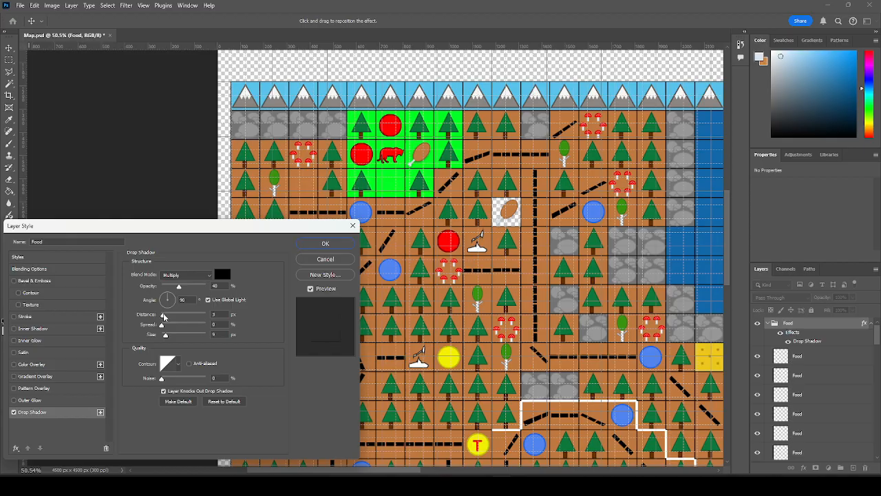
pyautogui.moveTo(162, 325)
pyautogui.mouseDown()
pyautogui.moveTo(179, 330)
pyautogui.moveTo(166, 329)
pyautogui.mouseUp()
pyautogui.moveTo(180, 286); pyautogui.dragTo(301, 288)
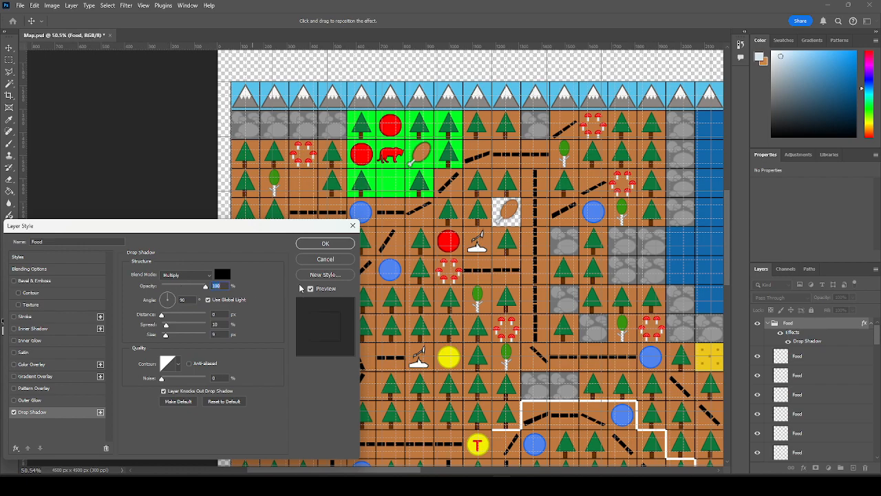
# Set the Food group's drop shadow to Normal blend mode, 6 px distance, 53% spread and 6 px size.
pyautogui.moveTo(167, 325)
pyautogui.mouseDown()
pyautogui.moveTo(162, 342)
pyautogui.moveTo(183, 329)
pyautogui.moveTo(126, 329)
pyautogui.moveTo(167, 338)
pyautogui.mouseUp()
pyautogui.click(186, 274)
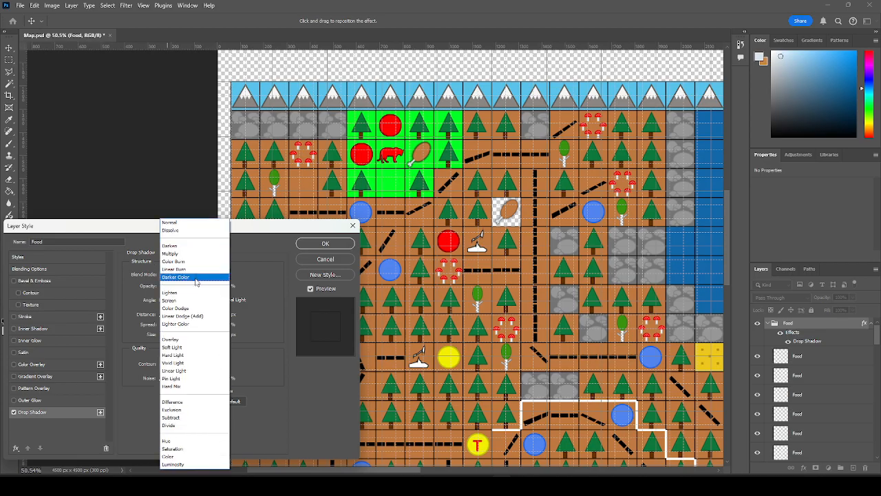
pyautogui.click(197, 225)
pyautogui.moveTo(167, 337); pyautogui.dragTo(185, 327)
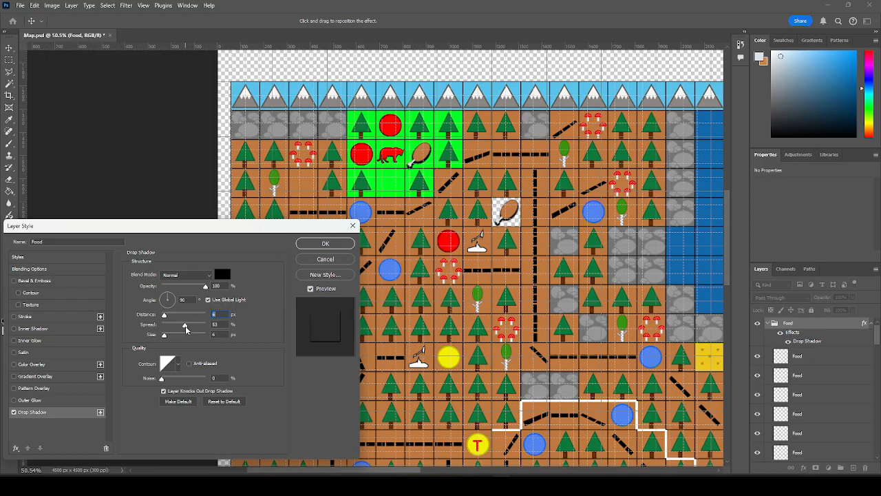
# Set the Food shadow's angle to 126°, distance to 4 px and spread to 18%, and apply the layer style.
pyautogui.click(165, 298)
pyautogui.moveTo(165, 299); pyautogui.dragTo(171, 331)
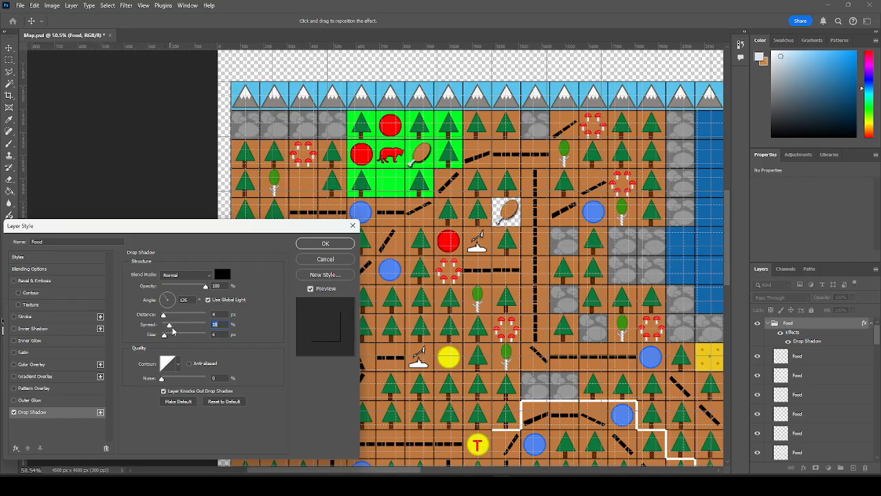
pyautogui.click(312, 245)
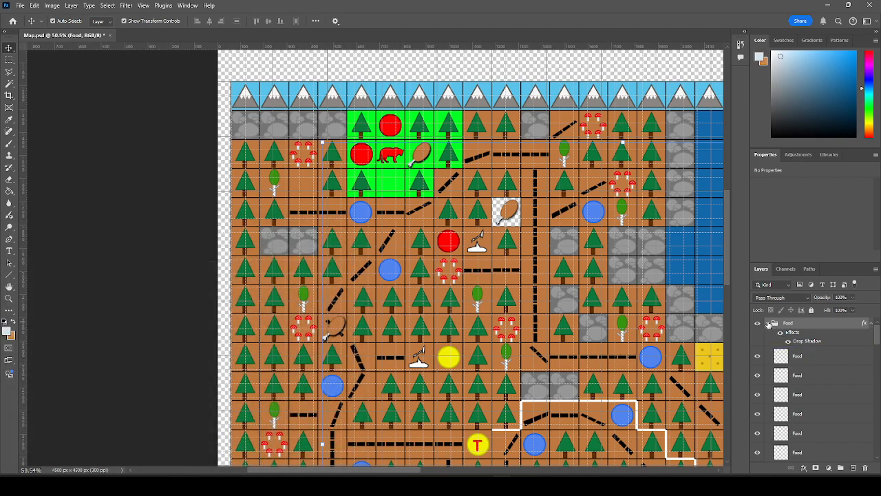
# Apply the same drop shadow to the Food BACKUP layer: Normal blend, 100% opacity, 126° angle, 4 px distance, 18% spread, 6 px size.
pyautogui.click(768, 324)
pyautogui.moveTo(878, 340); pyautogui.dragTo(866, 457)
pyautogui.scroll(6, 826, 423)
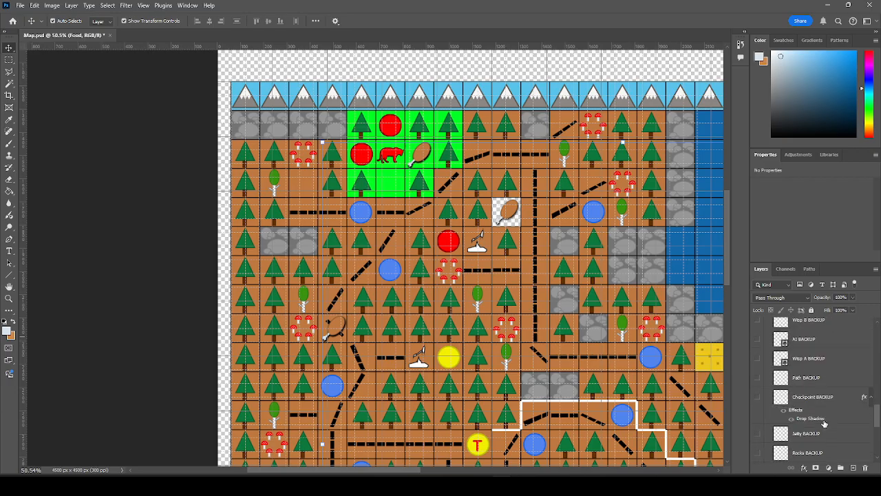
pyautogui.scroll(4, 818, 403)
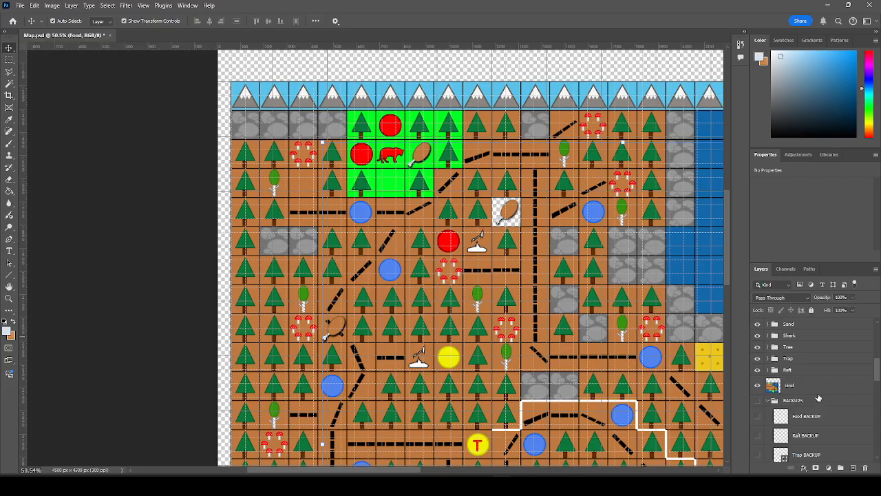
pyautogui.click(810, 416)
pyautogui.rightClick(809, 418)
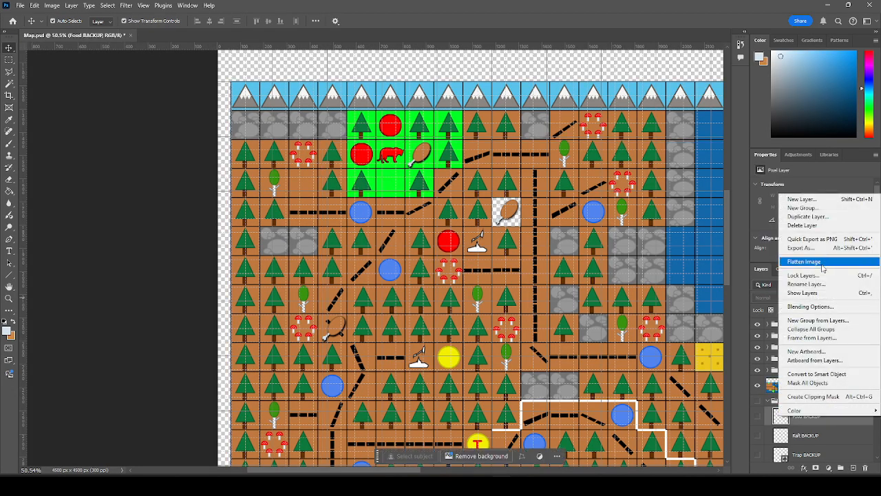
pyautogui.click(802, 310)
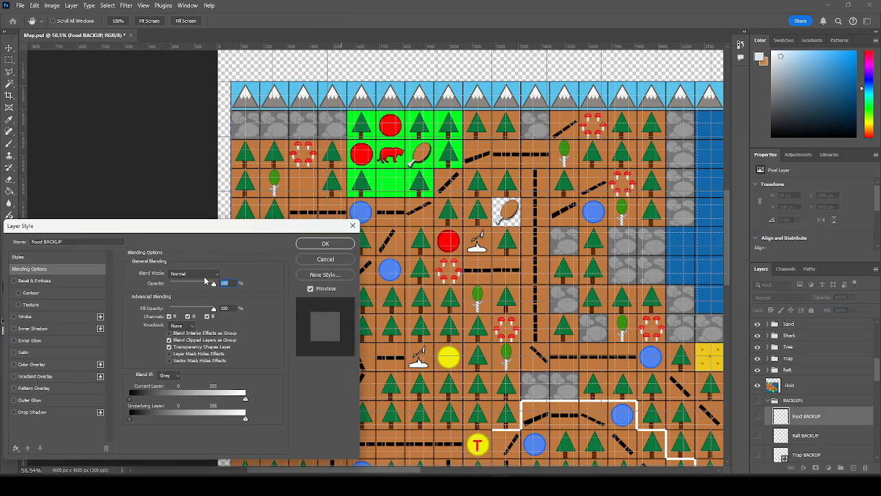
pyautogui.click(28, 412)
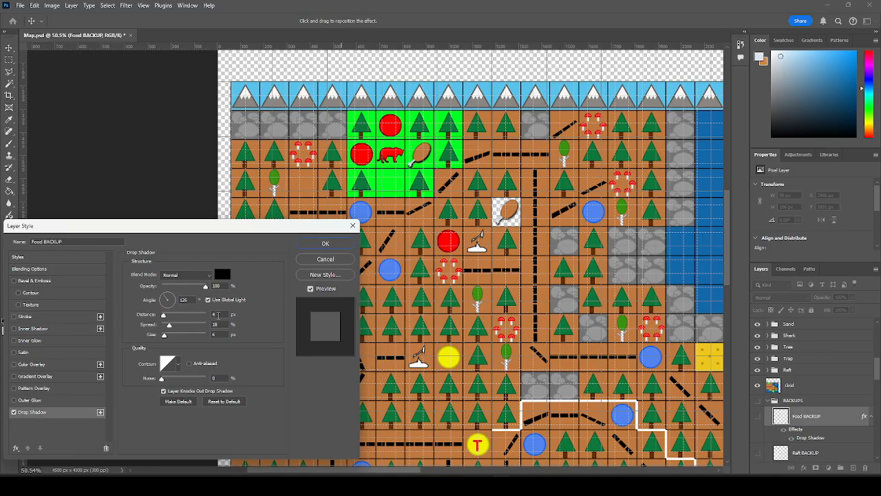
pyautogui.click(324, 244)
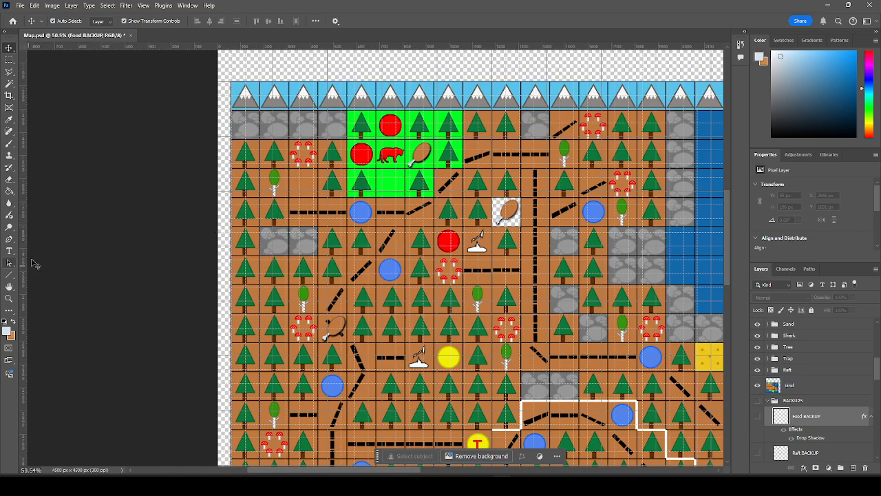
# Fill the transparent tile behind the northern forest drumstick on the Grid layer with the brown sampled from a neighbouring path tile.
pyautogui.click(802, 385)
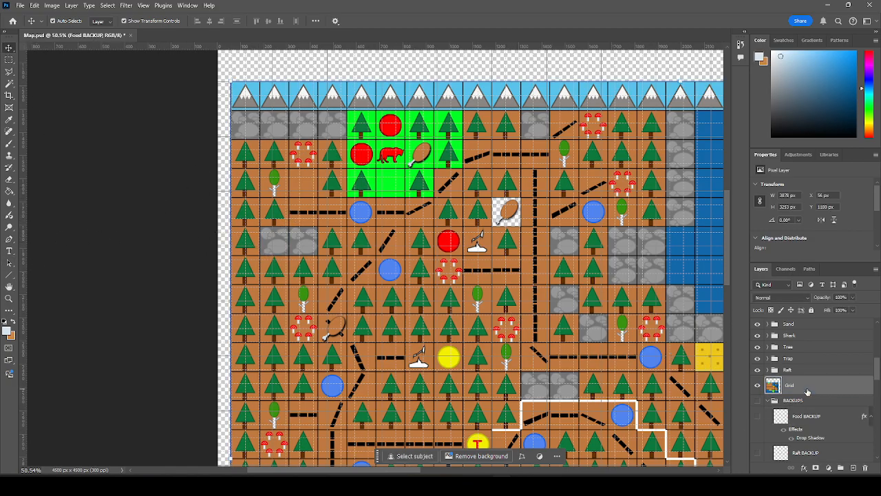
pyautogui.scroll(2, 769, 404)
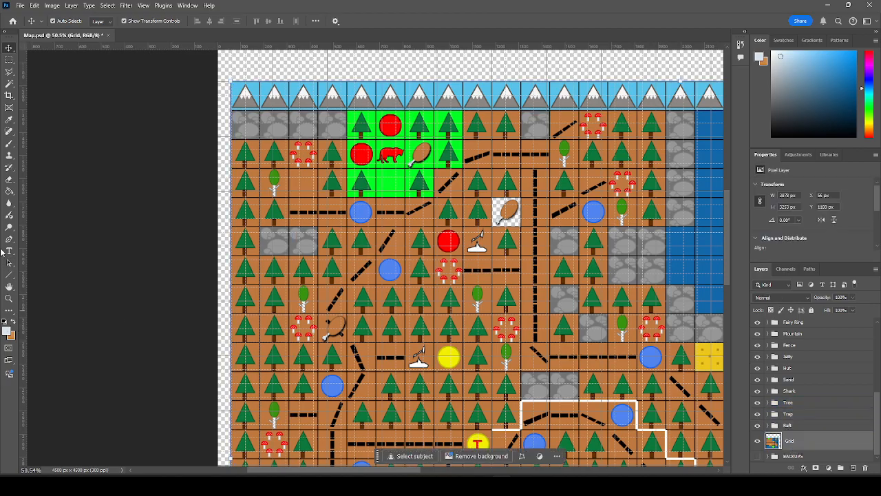
pyautogui.click(9, 191)
pyautogui.keyDown('alt'); pyautogui.click(427, 214); pyautogui.keyUp('alt')
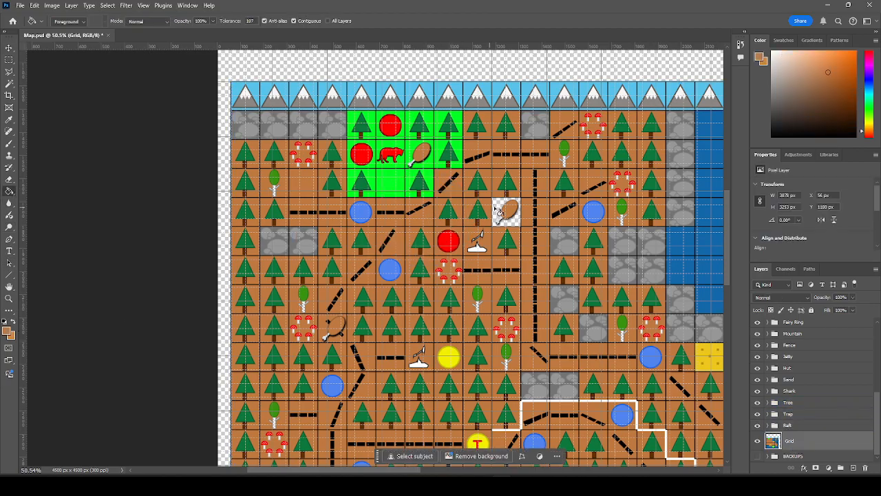
pyautogui.click(505, 211)
# Hide the dashed grid overlay with the Move tool active and save the map file.
pyautogui.scroll(-3, 318, 181)
pyautogui.scroll(-2, 388, 333)
pyautogui.scroll(5, 472, 360)
pyautogui.scroll(-2, 337, 222)
pyautogui.scroll(-1, 165, 279)
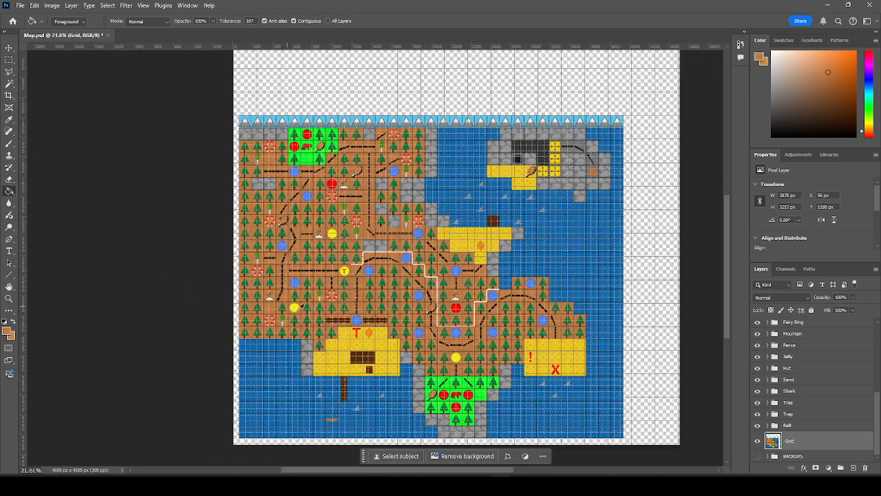
pyautogui.scroll(1, 551, 419)
pyautogui.click(9, 48)
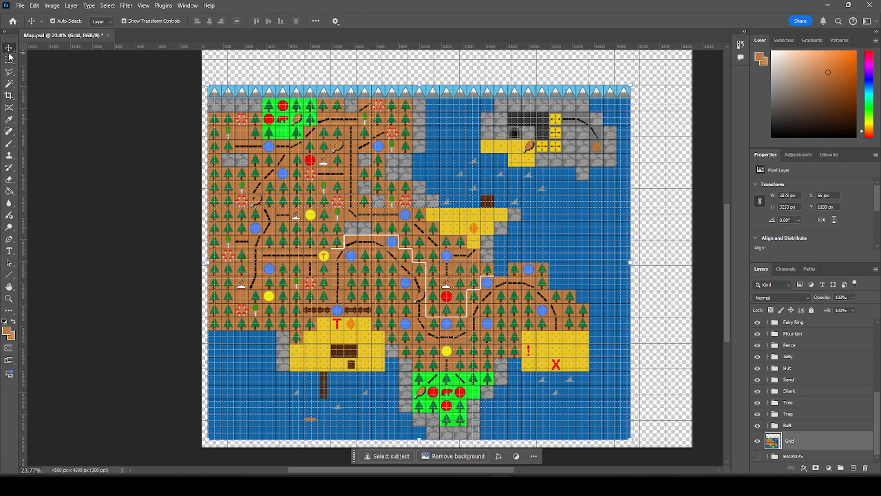
pyautogui.hotkey('ctrl', "'")
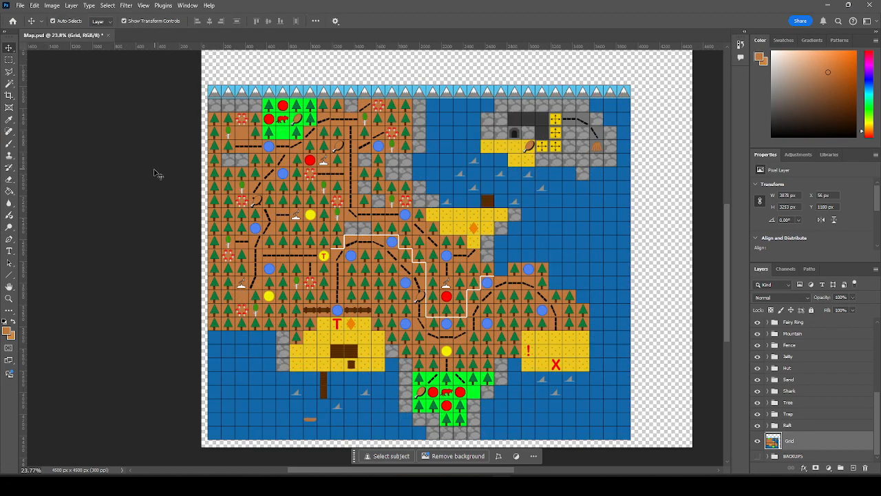
pyautogui.hotkey('ctrl', 's')
pyautogui.scroll(1, 434, 354)
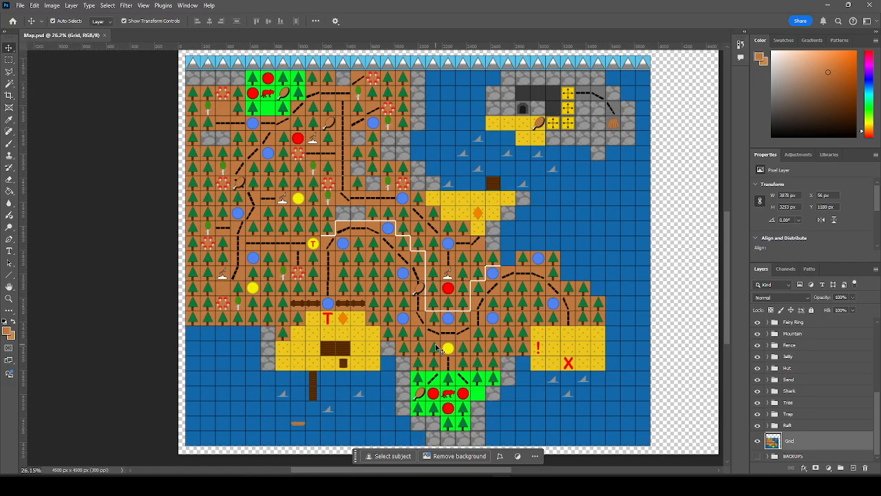
pyautogui.scroll(-1, 437, 349)
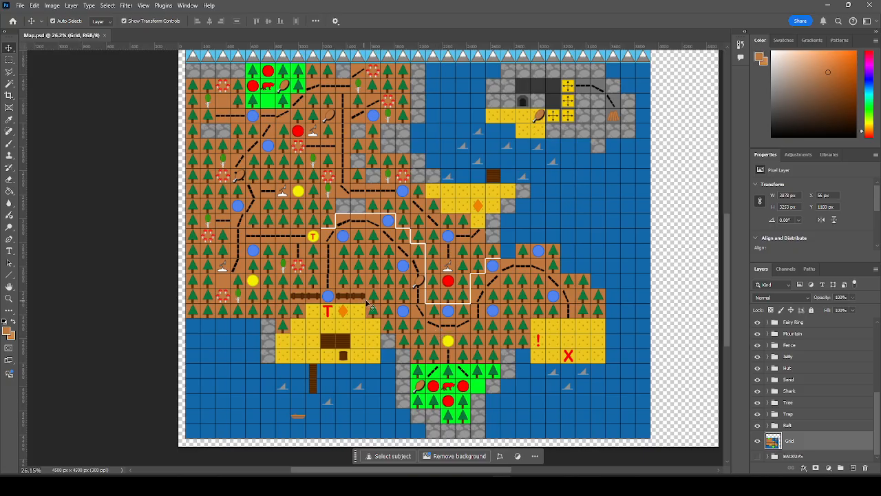
pyautogui.scroll(2, 454, 325)
pyautogui.scroll(-1, 472, 318)
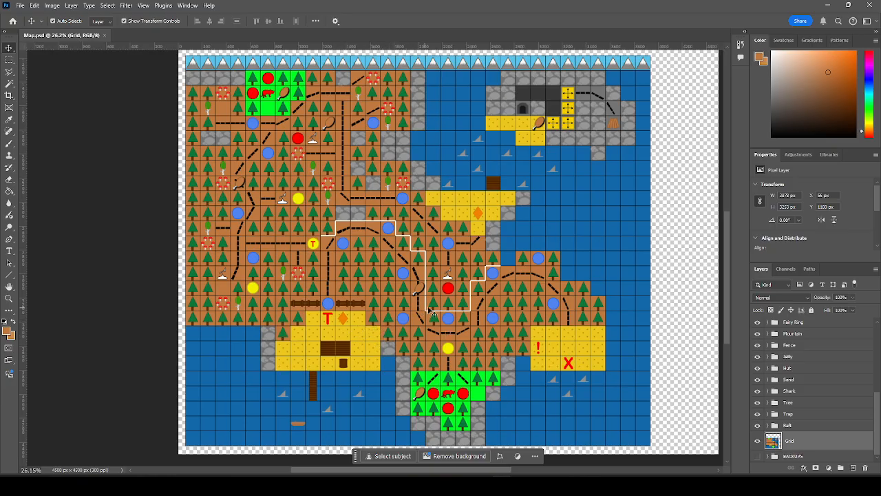
pyautogui.scroll(2, 437, 309)
pyautogui.scroll(-1, 500, 314)
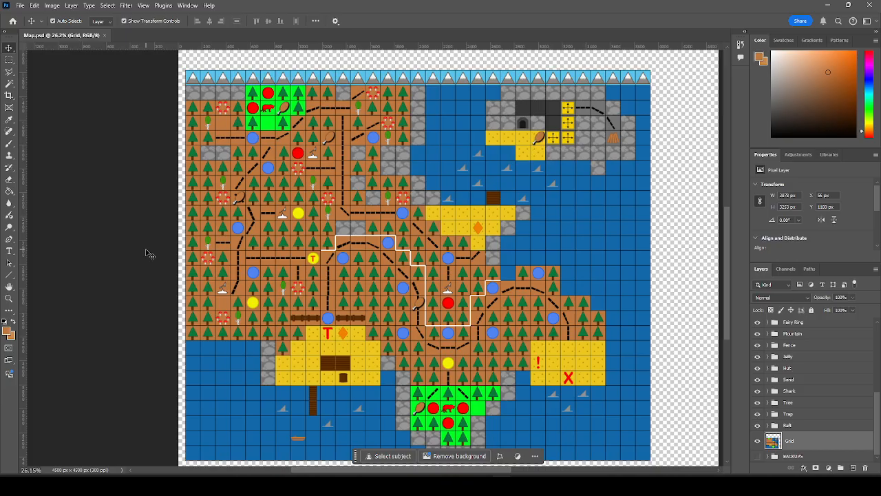
# Sample the bright green from the northern forest as the Paint Bucket fill colour on the Grid layer.
pyautogui.click(148, 256)
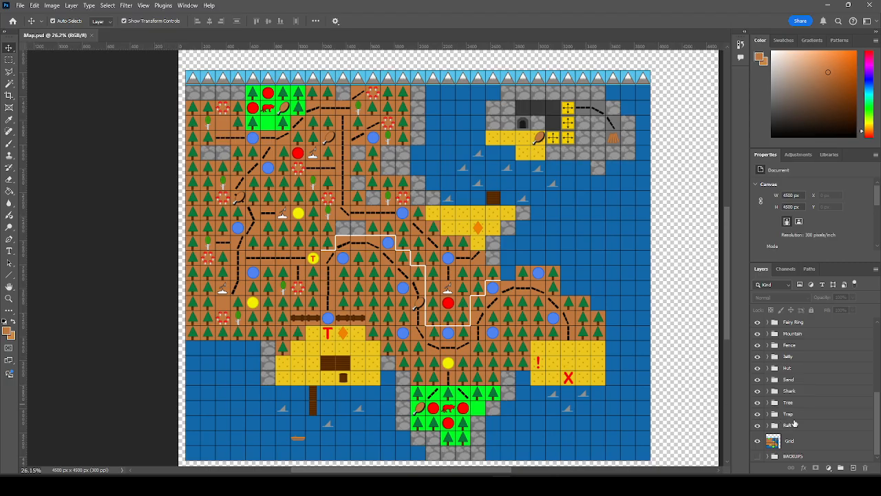
pyautogui.click(819, 444)
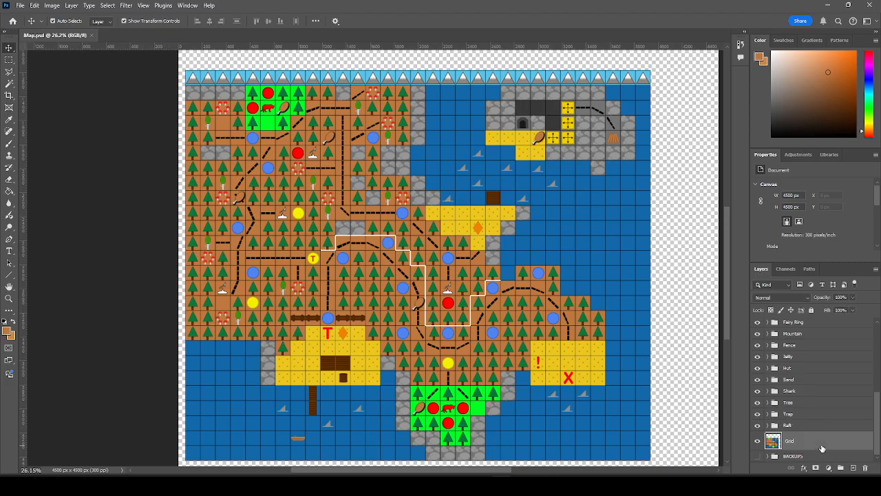
pyautogui.click(9, 191)
pyautogui.keyDown('alt'); pyautogui.click(271, 118); pyautogui.keyUp('alt')
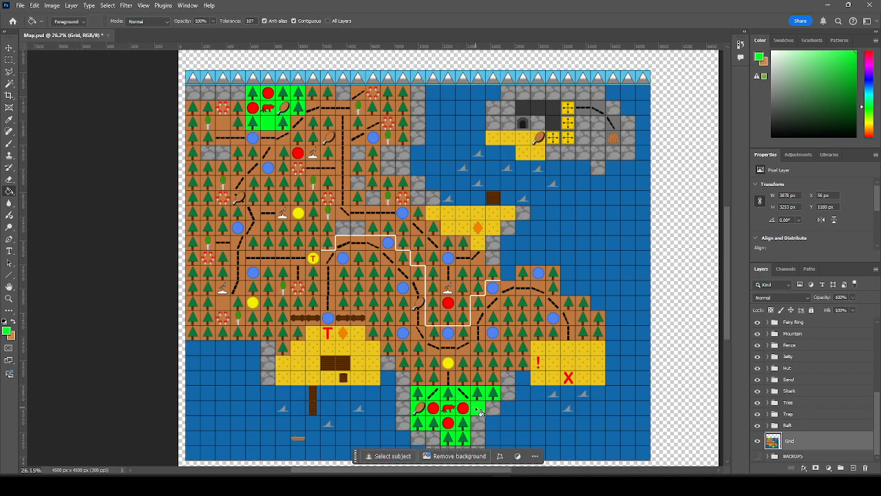
# Examine the northern and southern green forest tiles up close and compare them across the whole map.
pyautogui.scroll(5, 480, 410)
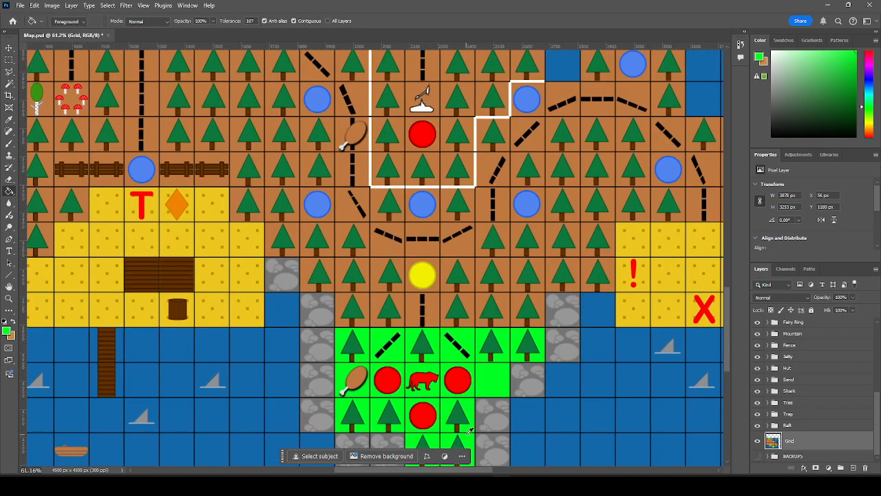
pyautogui.scroll(-5, 522, 434)
pyautogui.scroll(6, 360, 173)
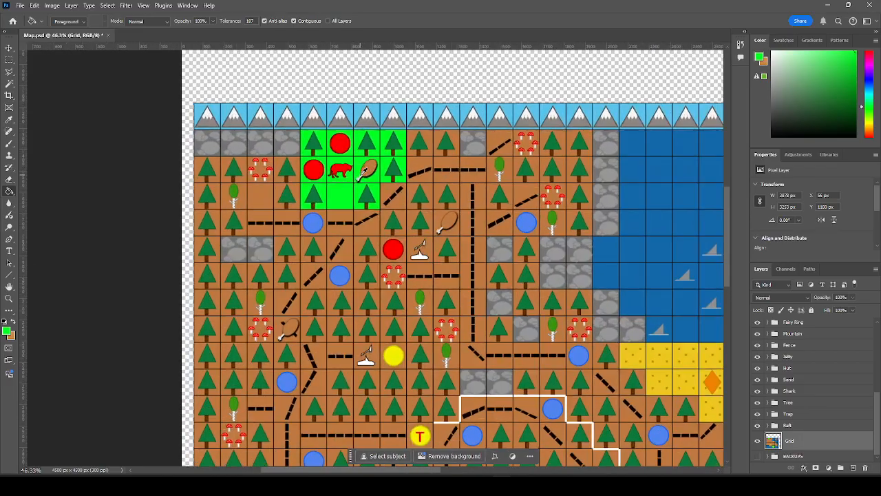
pyautogui.scroll(1, 358, 177)
pyautogui.scroll(-6, 256, 141)
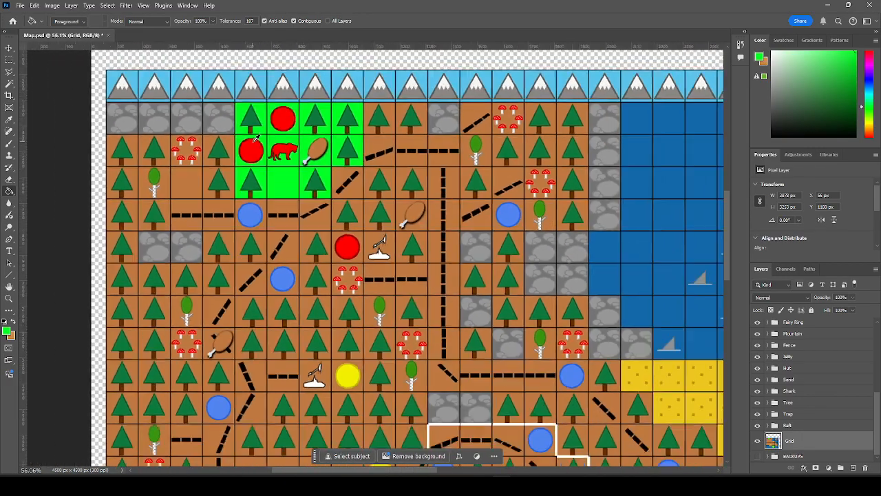
pyautogui.scroll(-2, 310, 183)
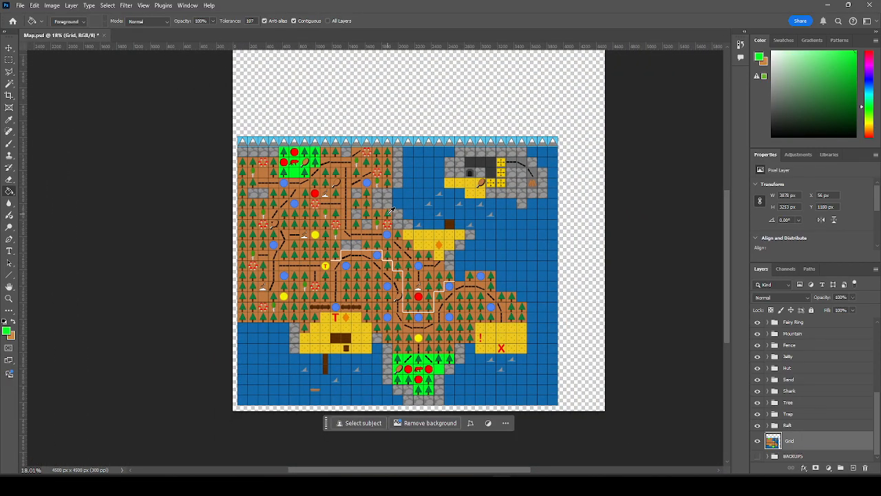
pyautogui.scroll(-1, 391, 210)
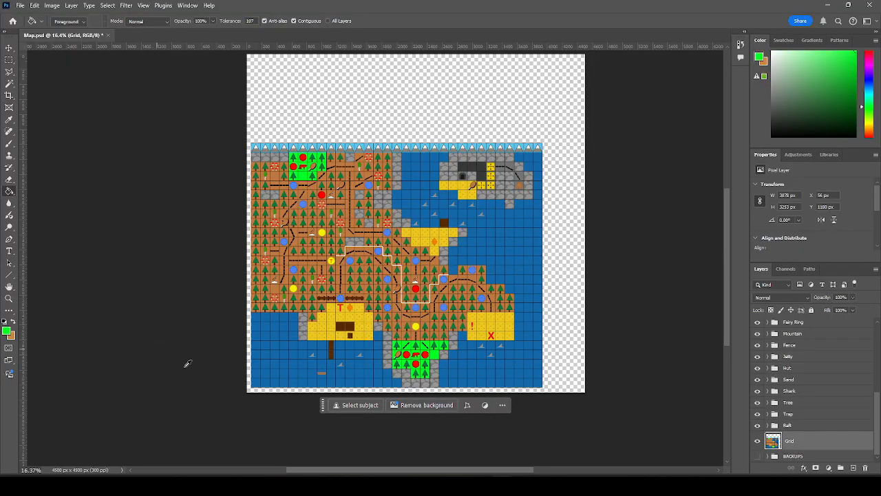
pyautogui.scroll(4, 334, 333)
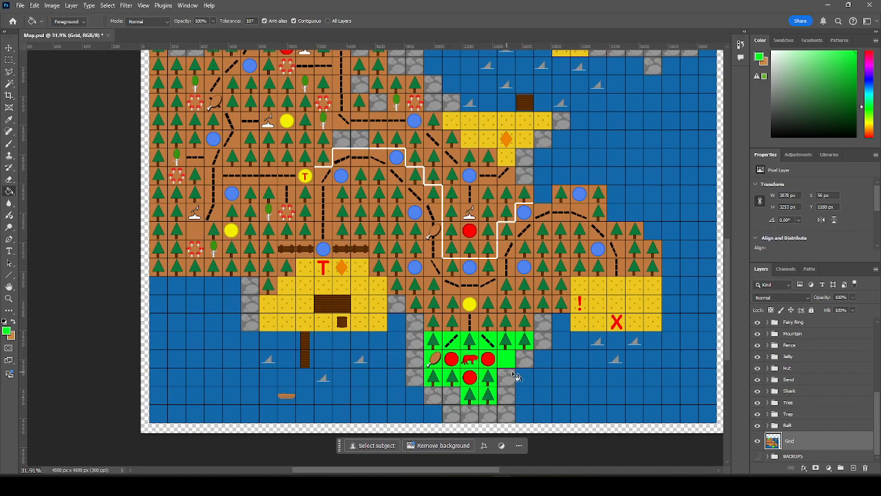
pyautogui.scroll(-2, 524, 375)
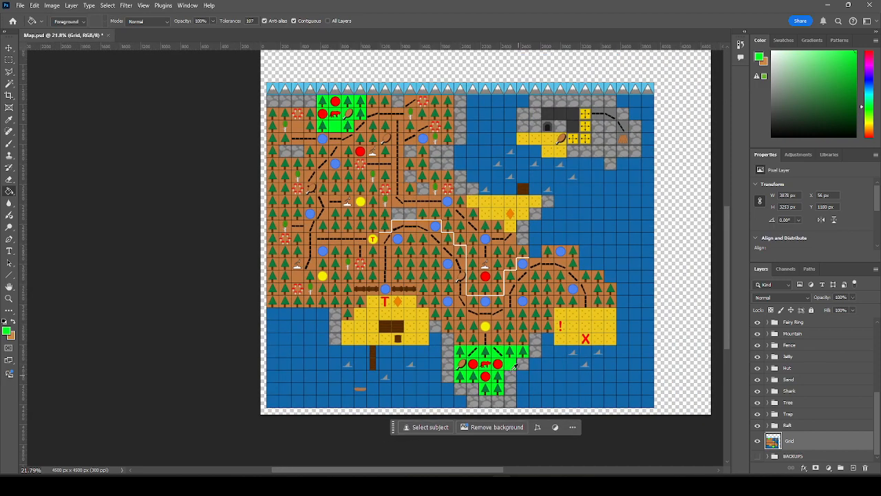
pyautogui.scroll(4, 344, 145)
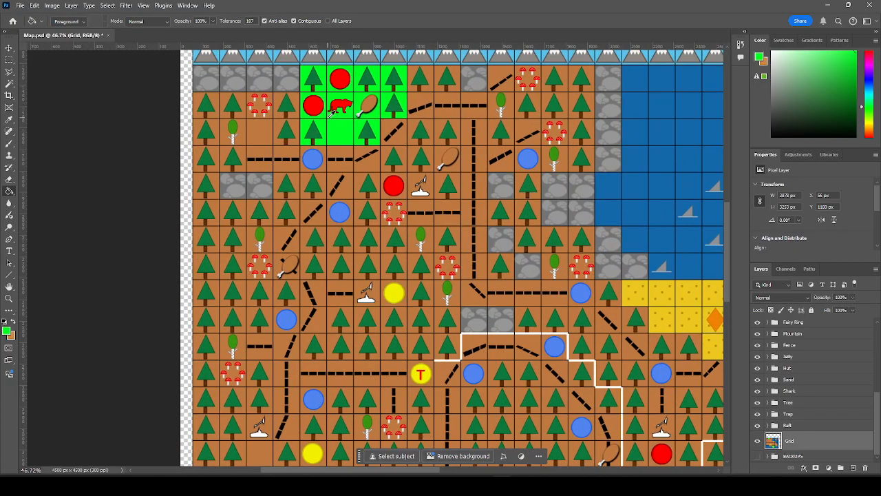
pyautogui.scroll(-1, 304, 104)
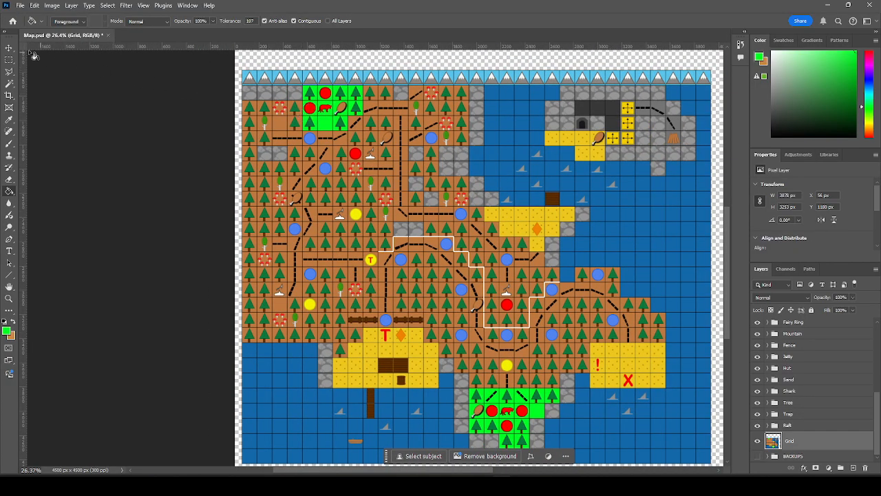
# Save the map file with the Move tool active and nothing selected.
pyautogui.click(9, 48)
pyautogui.hotkey('ctrl', 's')
pyautogui.click(147, 138)
pyautogui.scroll(-1, 147, 137)
pyautogui.hscroll(3, 146, 138)
pyautogui.hscroll(1, 147, 141)
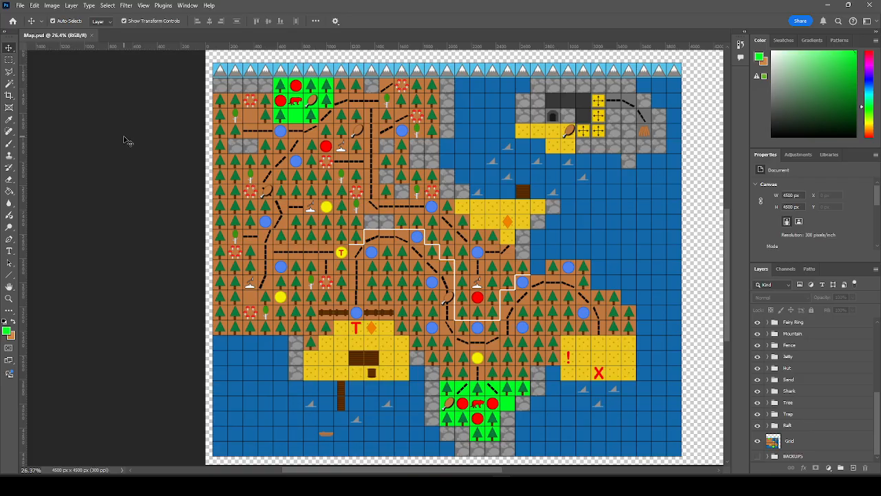
# Replace the slanted path piece just east of the northern green forest with a copy of the blue Wisp A circle, showing the grid overlay.
pyautogui.click(301, 166)
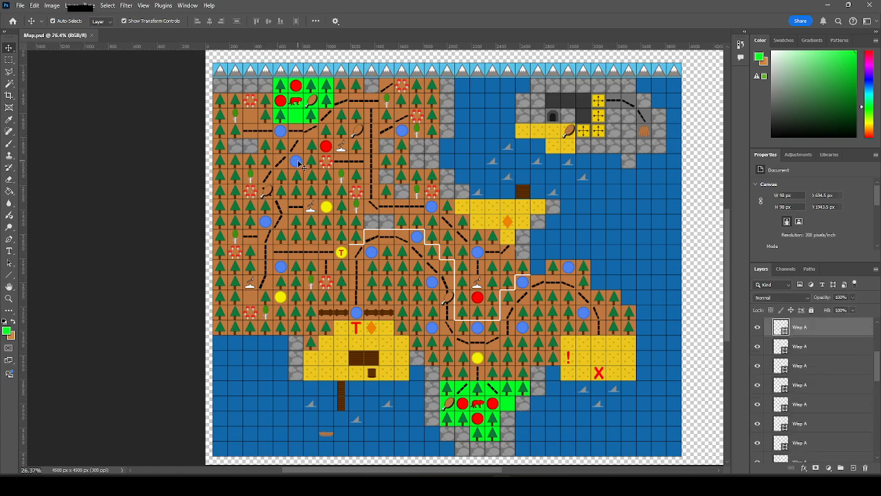
pyautogui.hotkey('ctrl', 'h')
pyautogui.scroll(1, 312, 115)
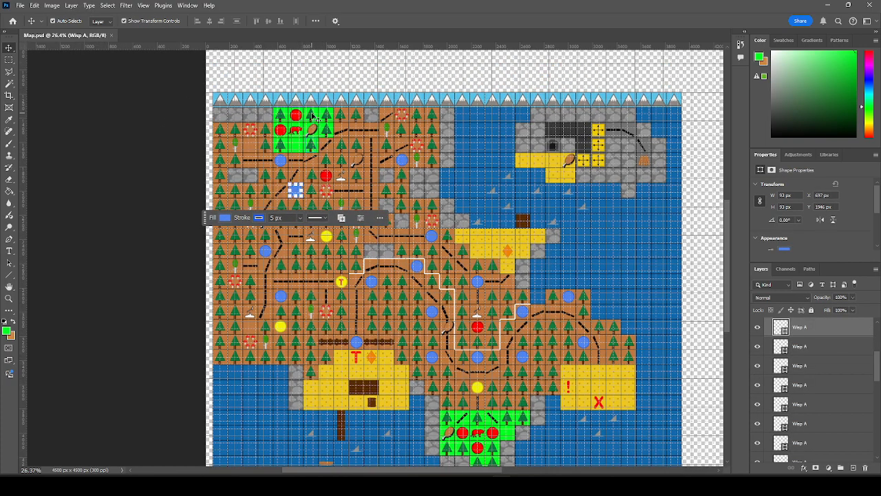
pyautogui.scroll(5, 297, 129)
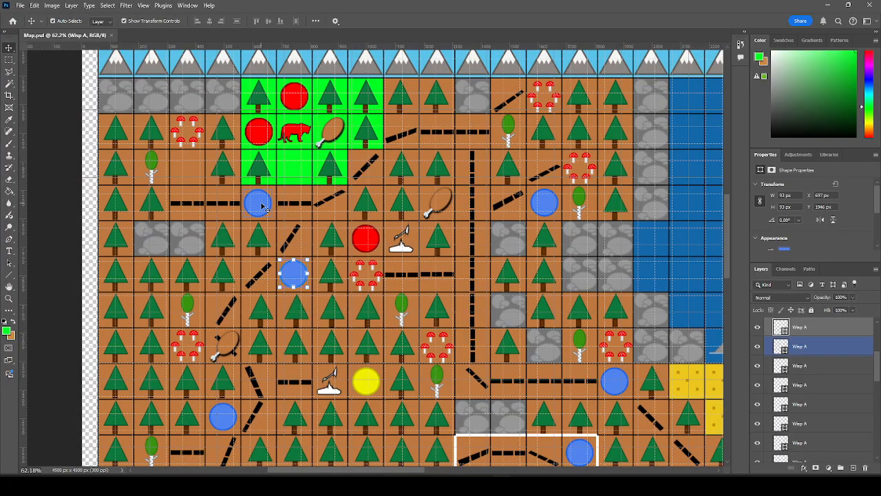
pyautogui.click(404, 138)
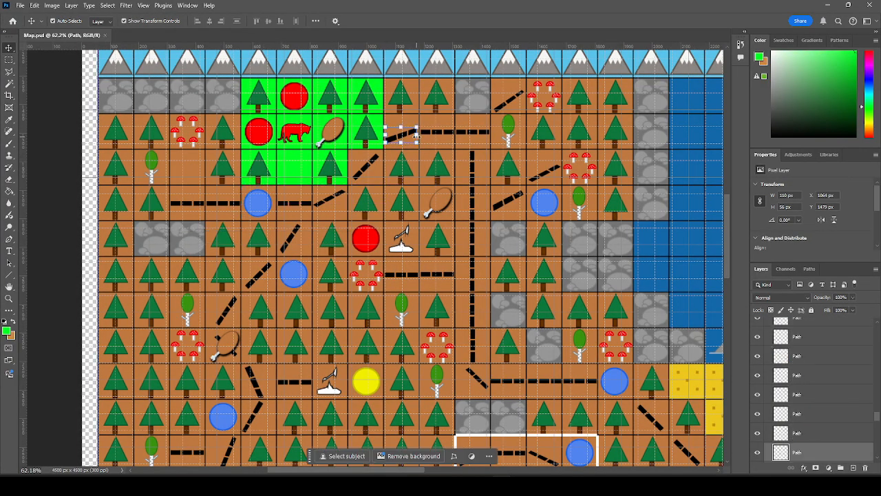
pyautogui.press('Delete')
pyautogui.hotkey('ctrl', 'v')
pyautogui.moveTo(398, 268)
pyautogui.mouseDown()
pyautogui.moveTo(411, 146)
pyautogui.moveTo(400, 137)
pyautogui.mouseUp()
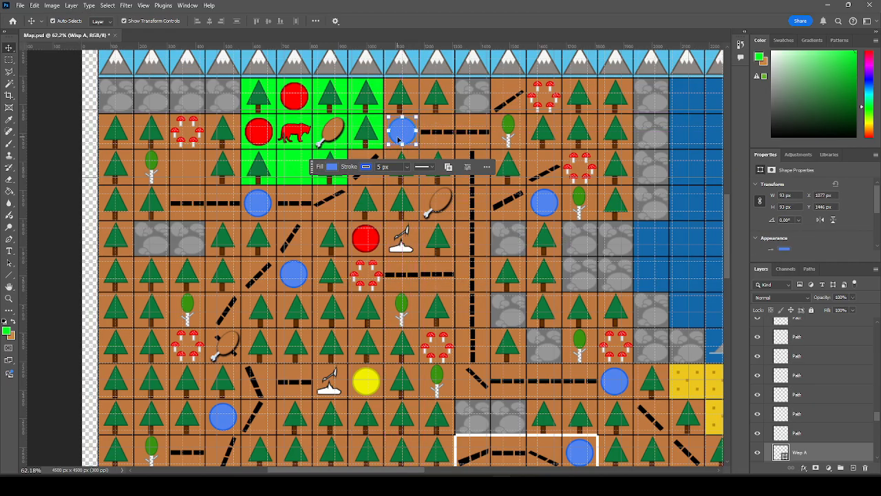
# Replace the vertical path piece where the short horizontal path meets the long vertical path with another Wisp A circle.
pyautogui.scroll(-1, 323, 158)
pyautogui.scroll(1, 458, 237)
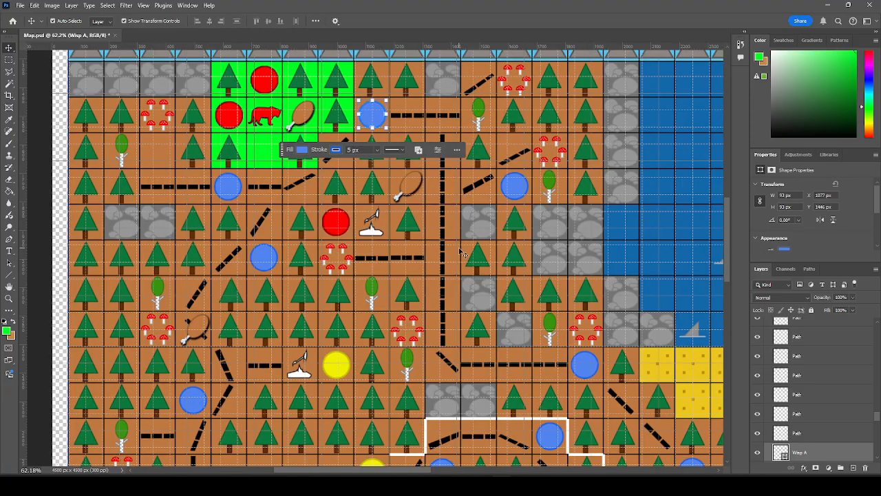
pyautogui.click(445, 260)
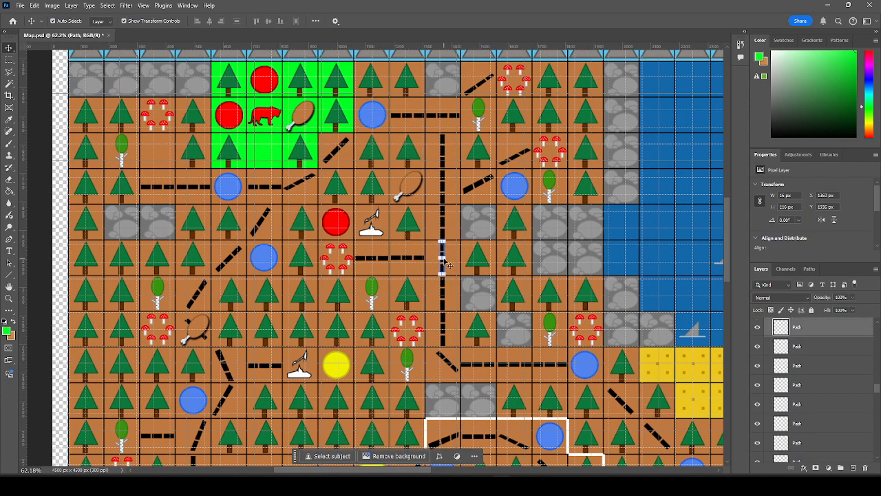
pyautogui.hotkey('ctrl', 'v')
pyautogui.moveTo(387, 257); pyautogui.dragTo(441, 258)
pyautogui.scroll(-6, 421, 247)
pyautogui.click(184, 257)
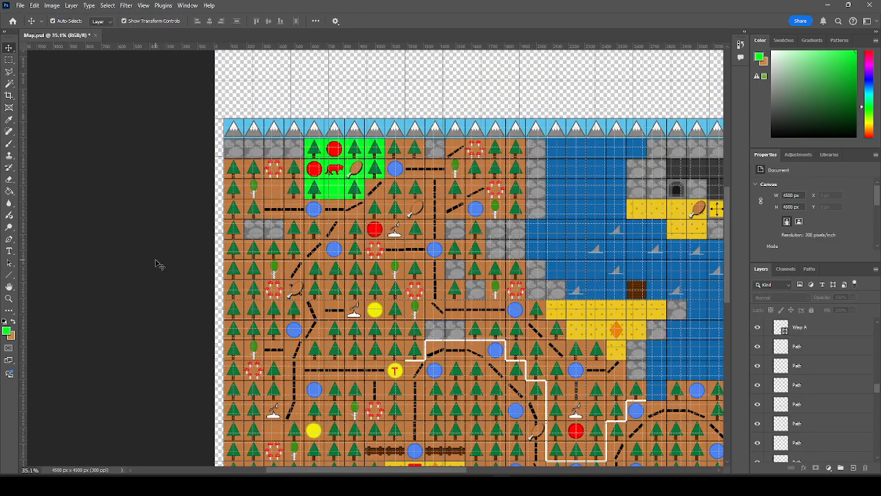
# Save the map file and hide the dashed grid overlay after reviewing the whole map.
pyautogui.scroll(-1, 157, 260)
pyautogui.scroll(-4, 157, 235)
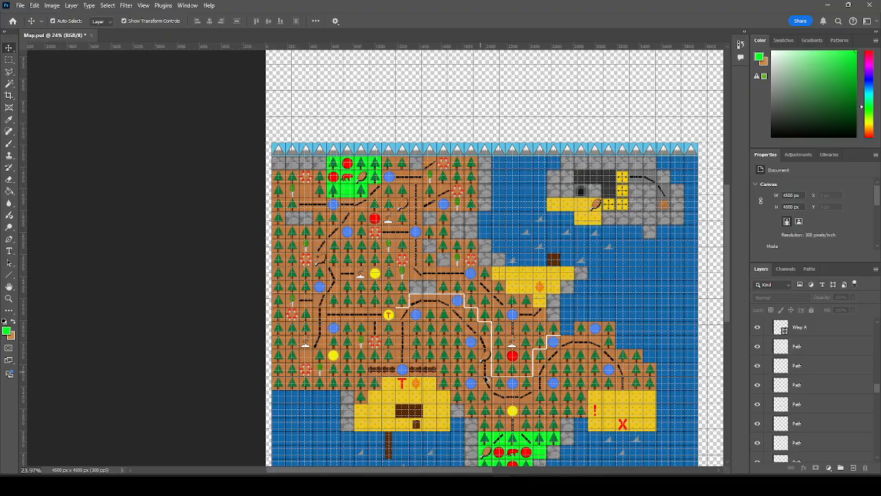
pyautogui.scroll(3, 456, 390)
pyautogui.scroll(1, 456, 390)
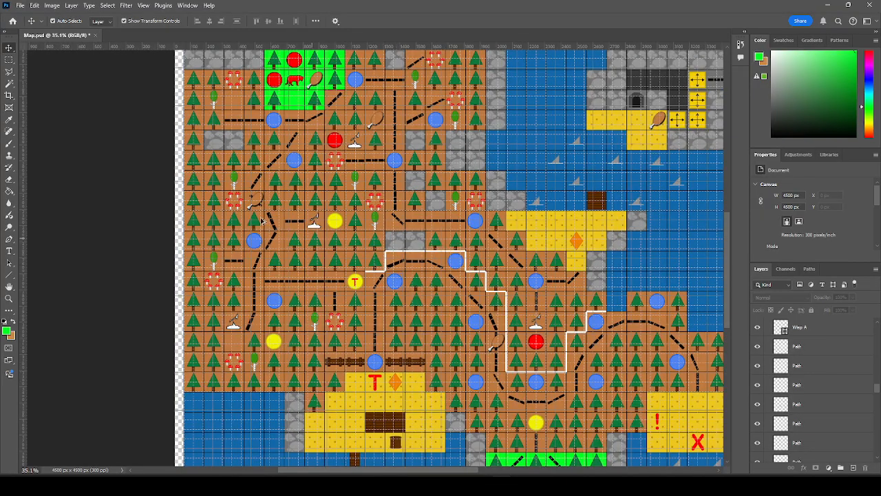
pyautogui.scroll(-1, 231, 212)
pyautogui.scroll(1, 368, 274)
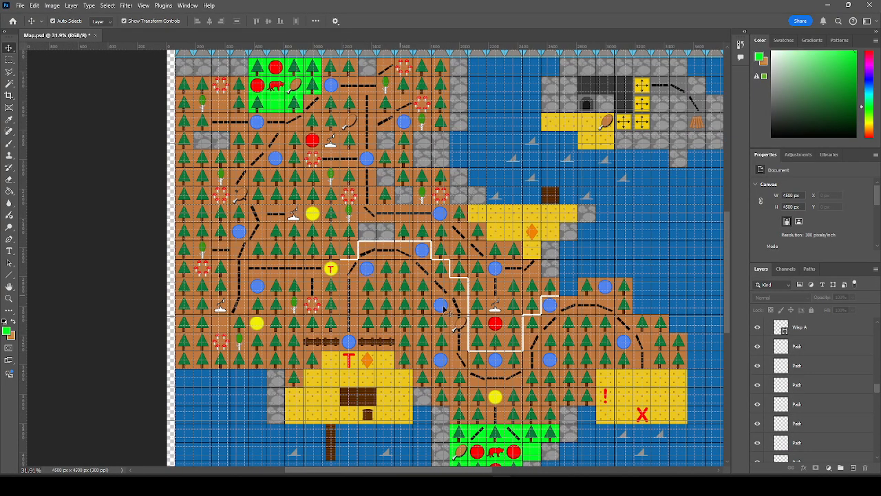
pyautogui.scroll(-1, 528, 383)
pyautogui.hotkey('ctrl', 's')
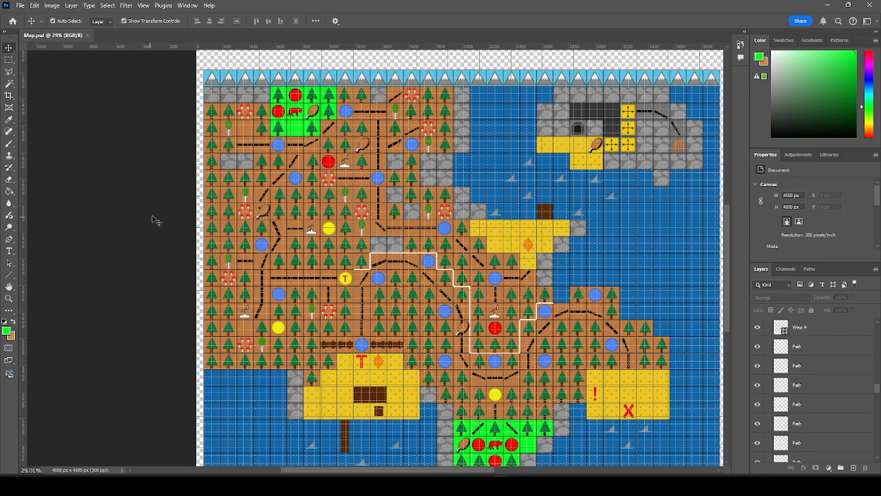
pyautogui.scroll(-2, 141, 210)
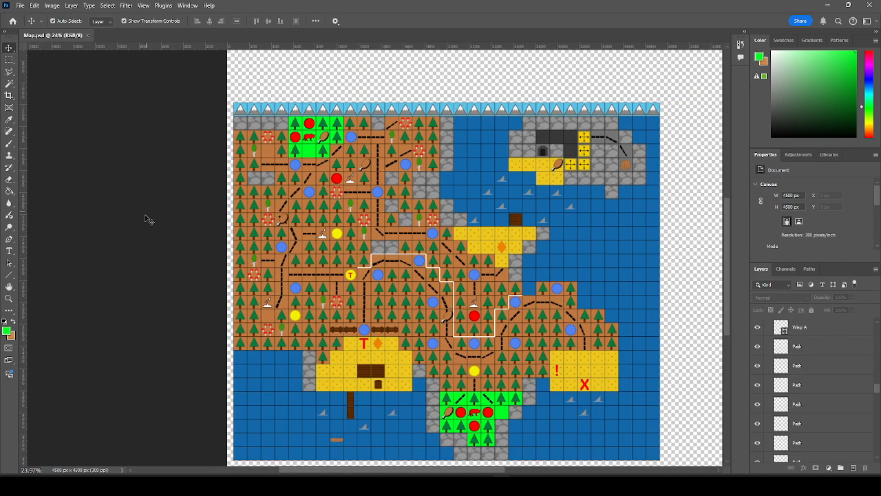
pyautogui.scroll(1, 537, 378)
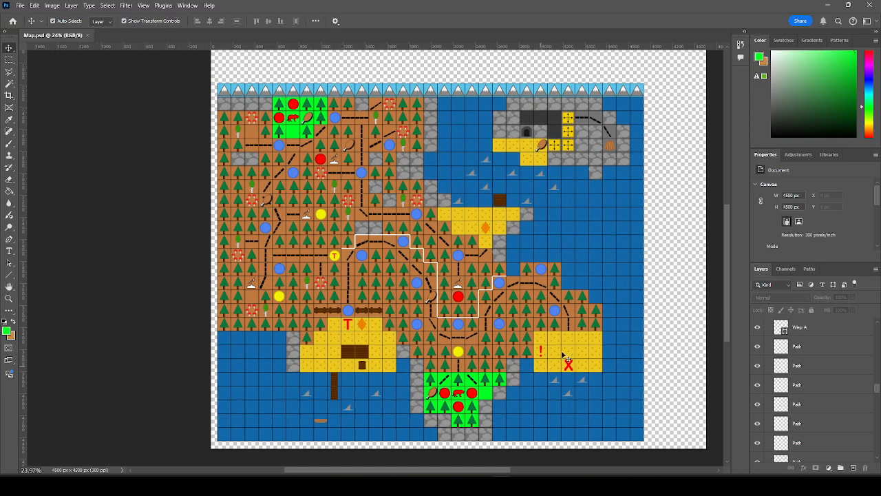